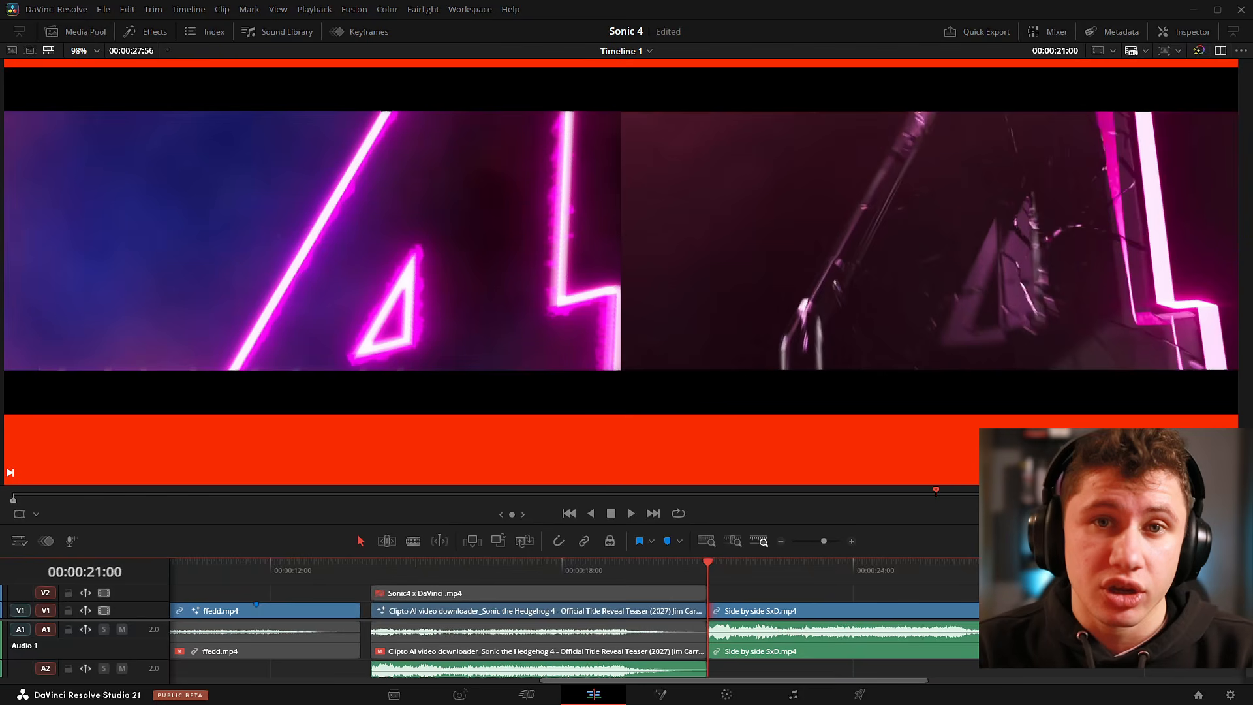
# Play the side-by-side title comparison clip on the timeline and stop playback near its middle.
pyautogui.click(631, 514)
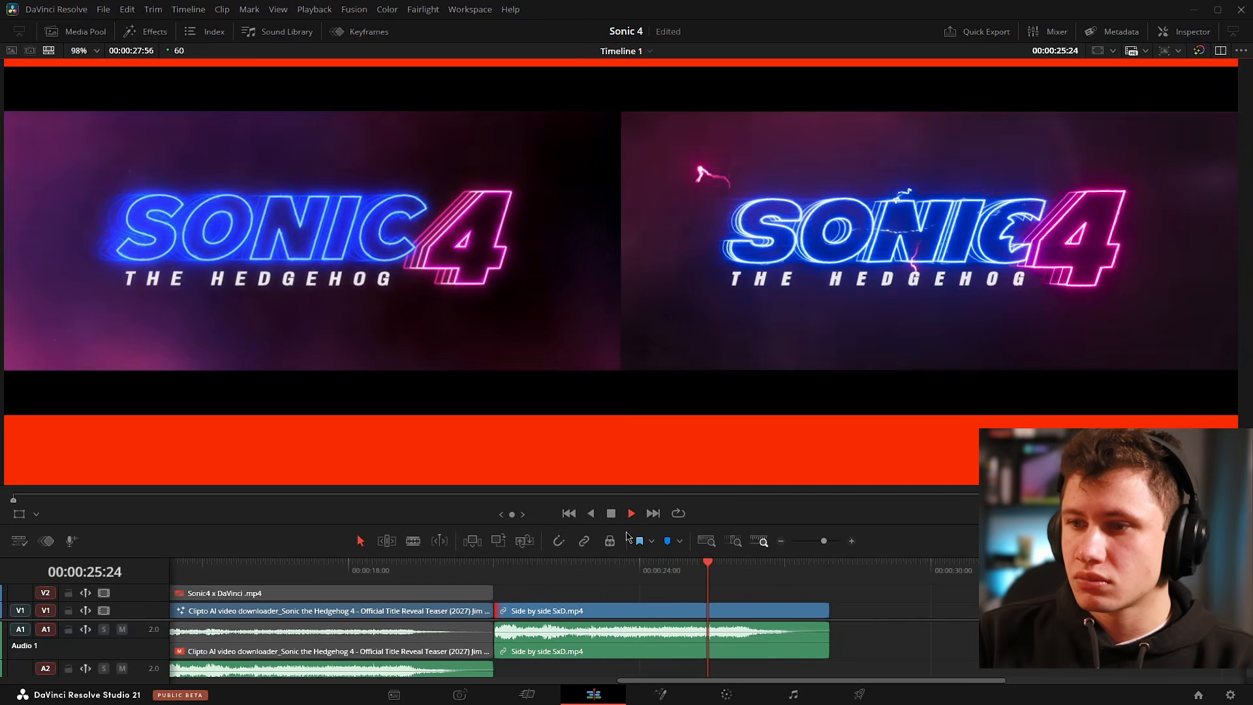
pyautogui.click(612, 513)
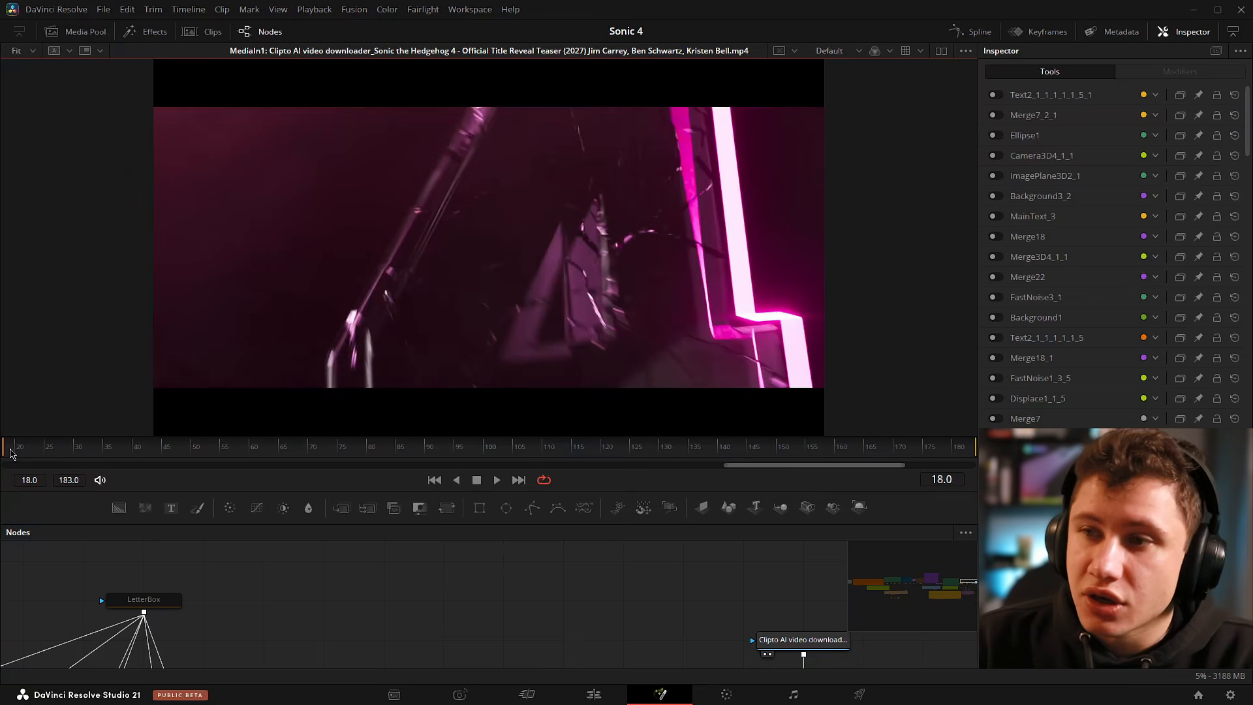
# Examine the reference title animation in the Fusion composition, from the logo reveal through to the March 2027 release card.
pyautogui.press('space')
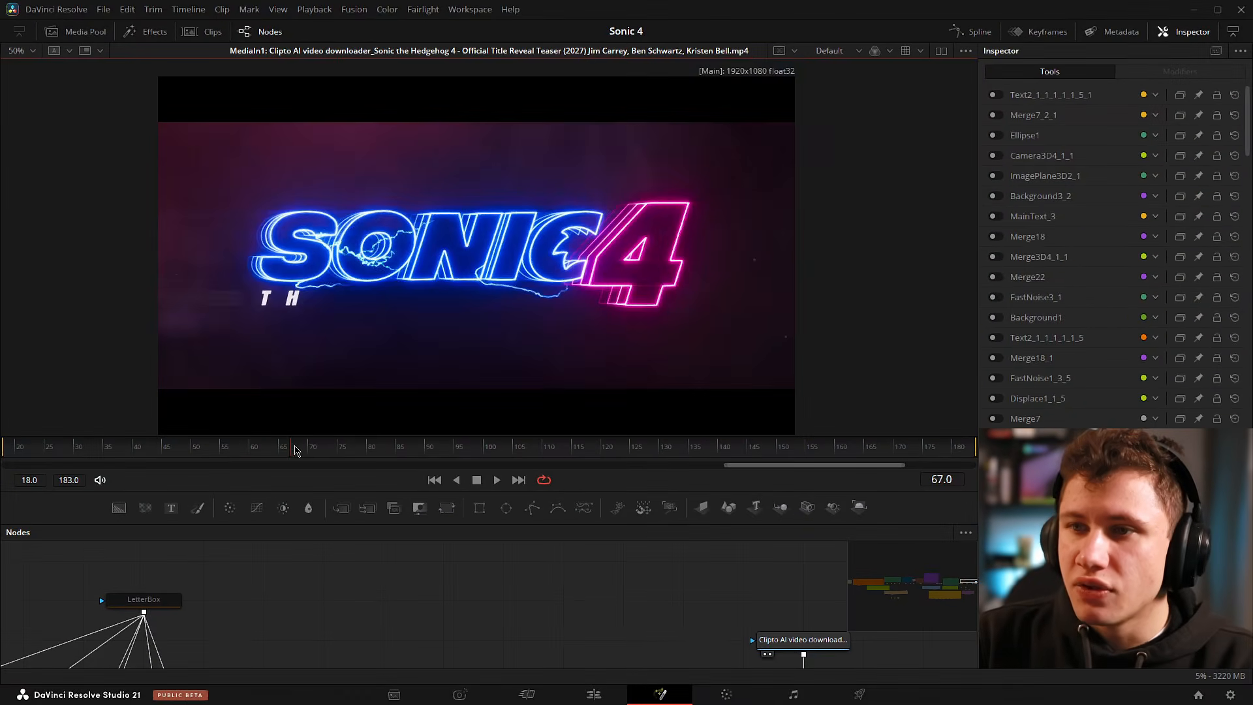
pyautogui.moveTo(313, 450); pyautogui.dragTo(345, 462)
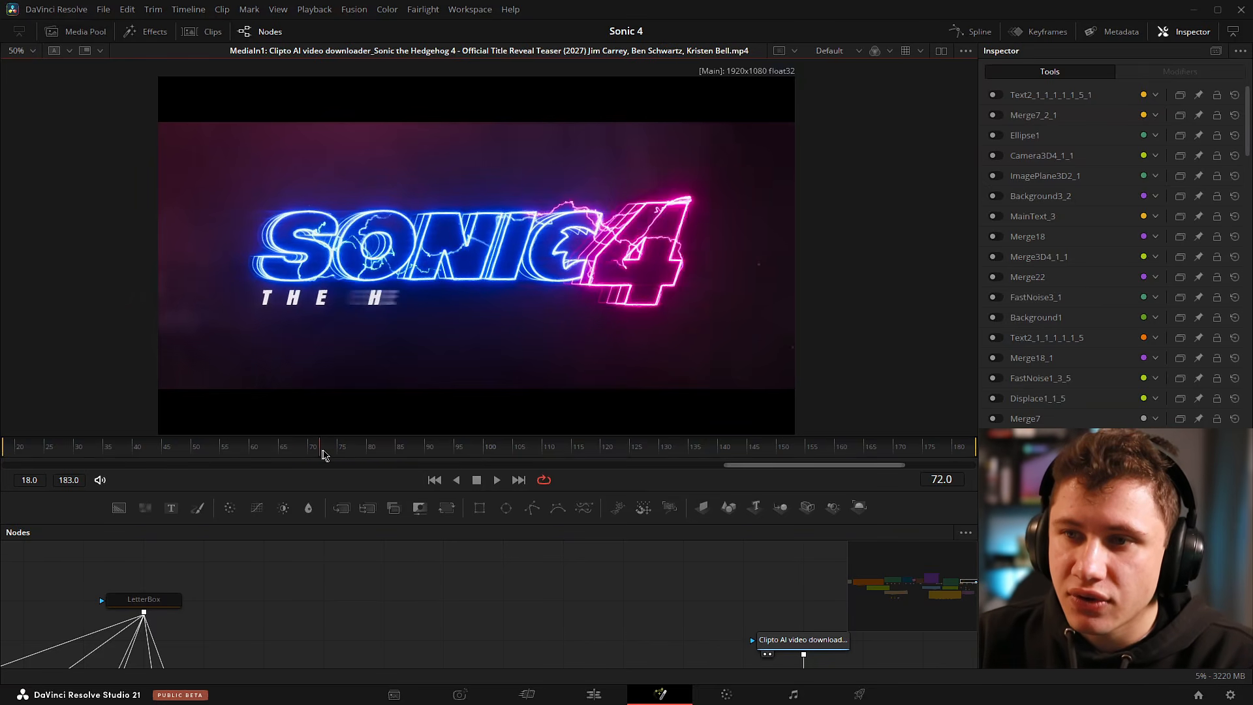
pyautogui.moveTo(323, 454); pyautogui.dragTo(385, 455)
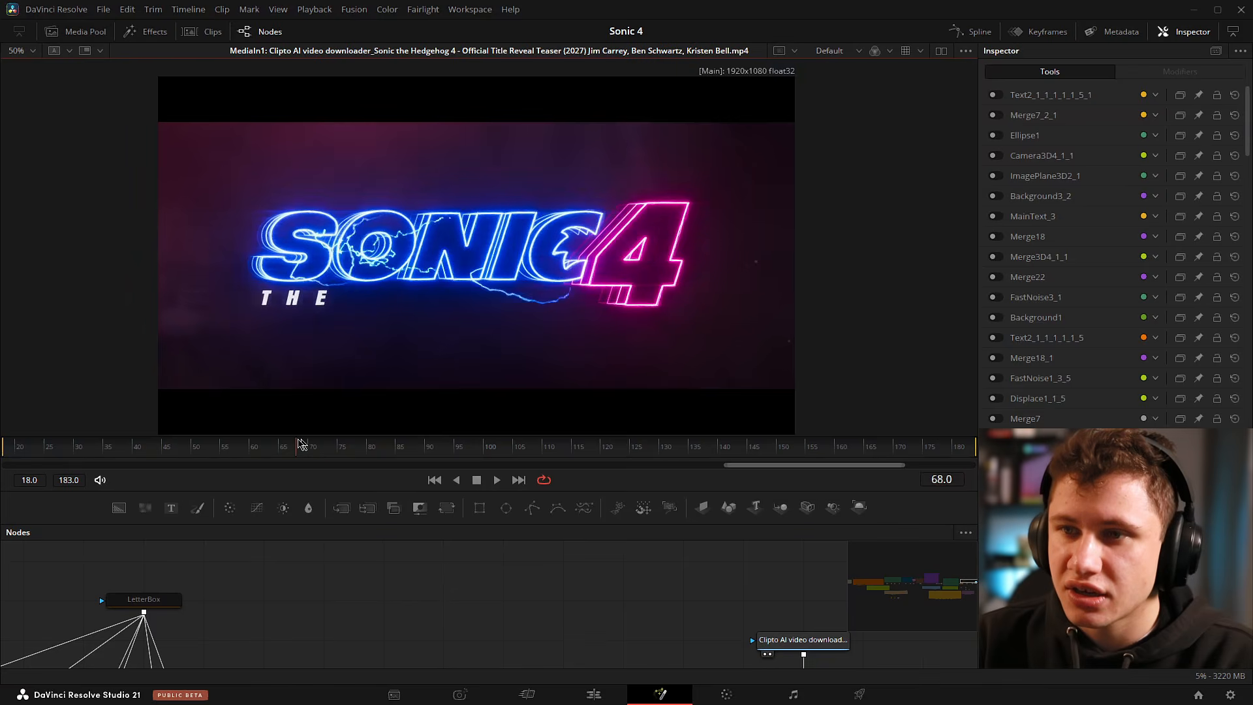
pyautogui.moveTo(261, 444); pyautogui.dragTo(297, 440)
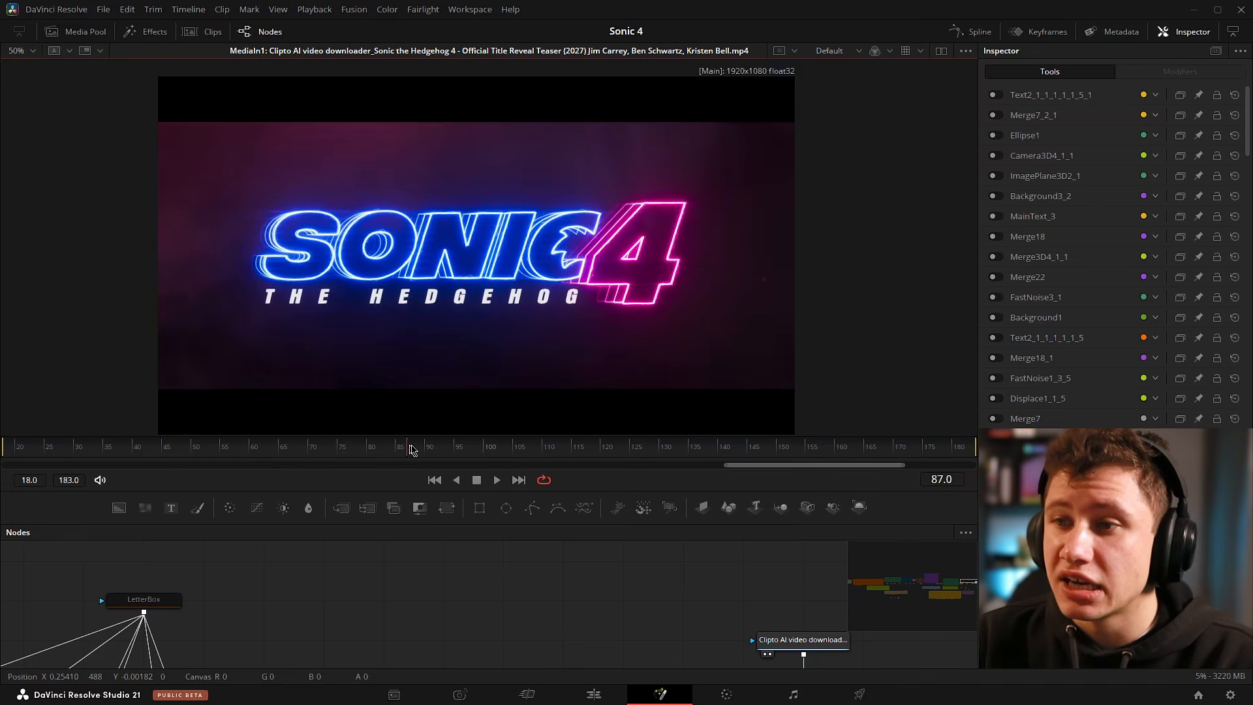
pyautogui.moveTo(450, 455); pyautogui.dragTo(341, 447)
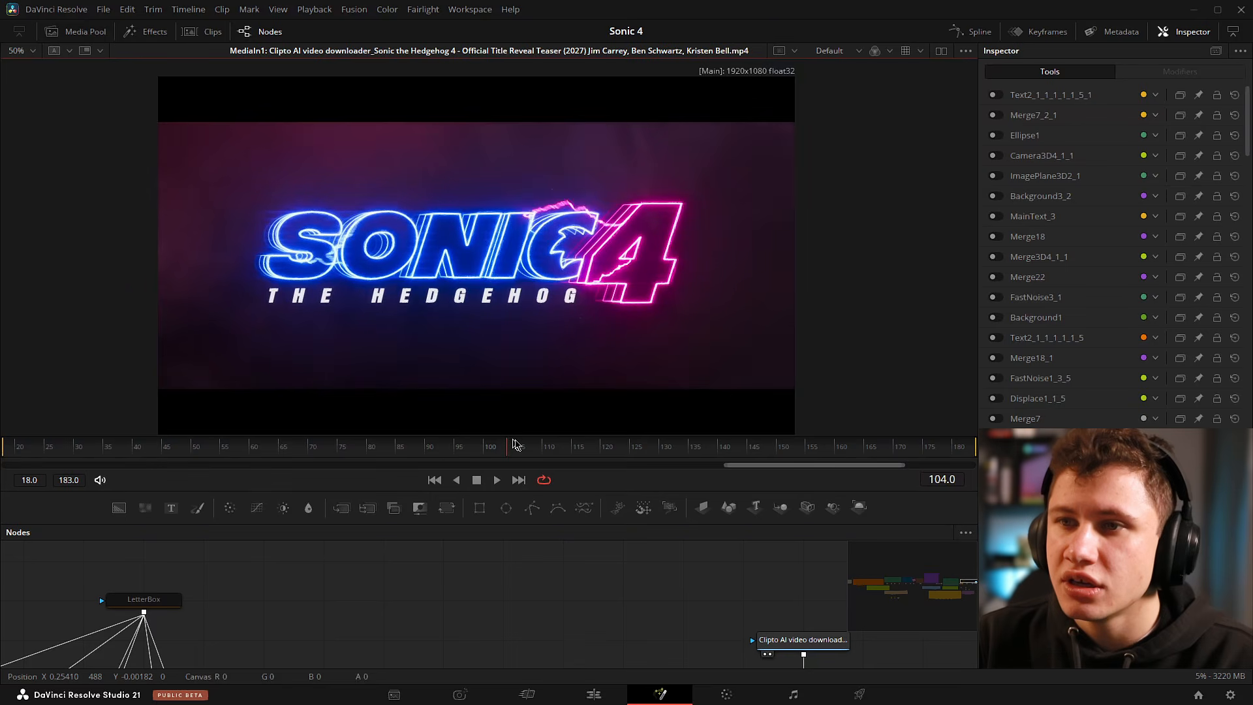
pyautogui.moveTo(507, 455); pyautogui.dragTo(559, 438)
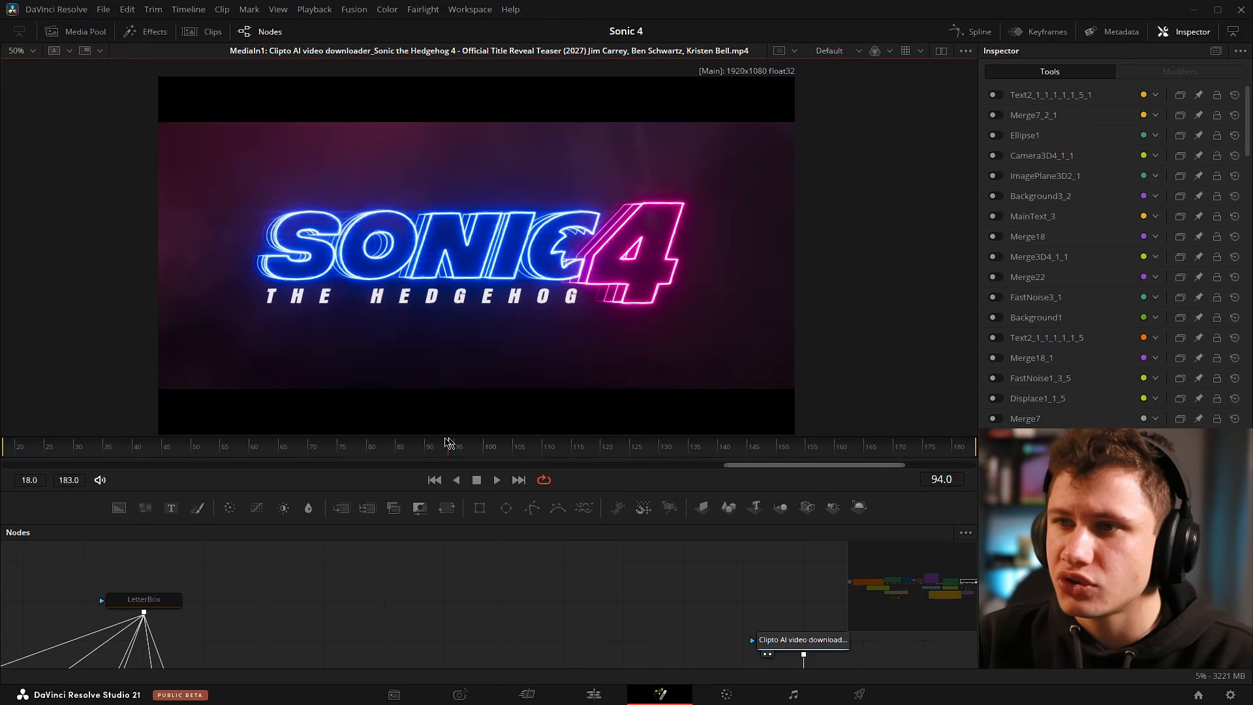
pyautogui.moveTo(449, 443); pyautogui.dragTo(957, 450)
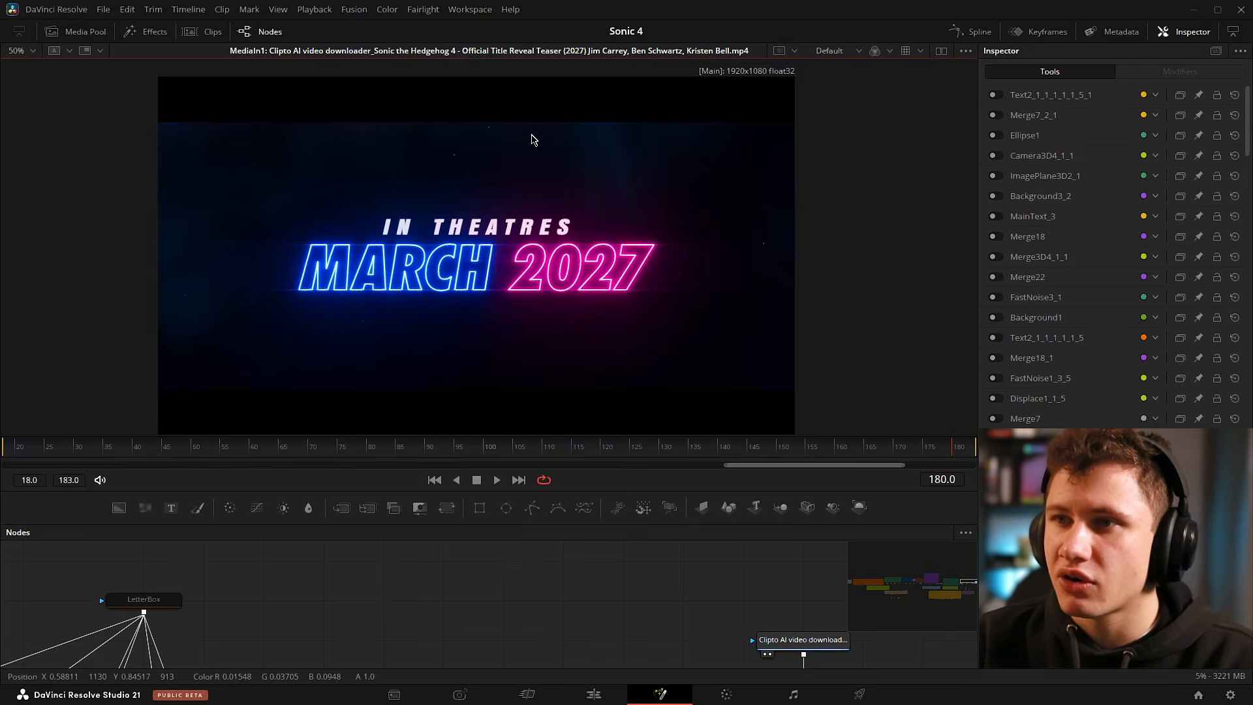
pyautogui.moveTo(725, 449); pyautogui.dragTo(971, 437)
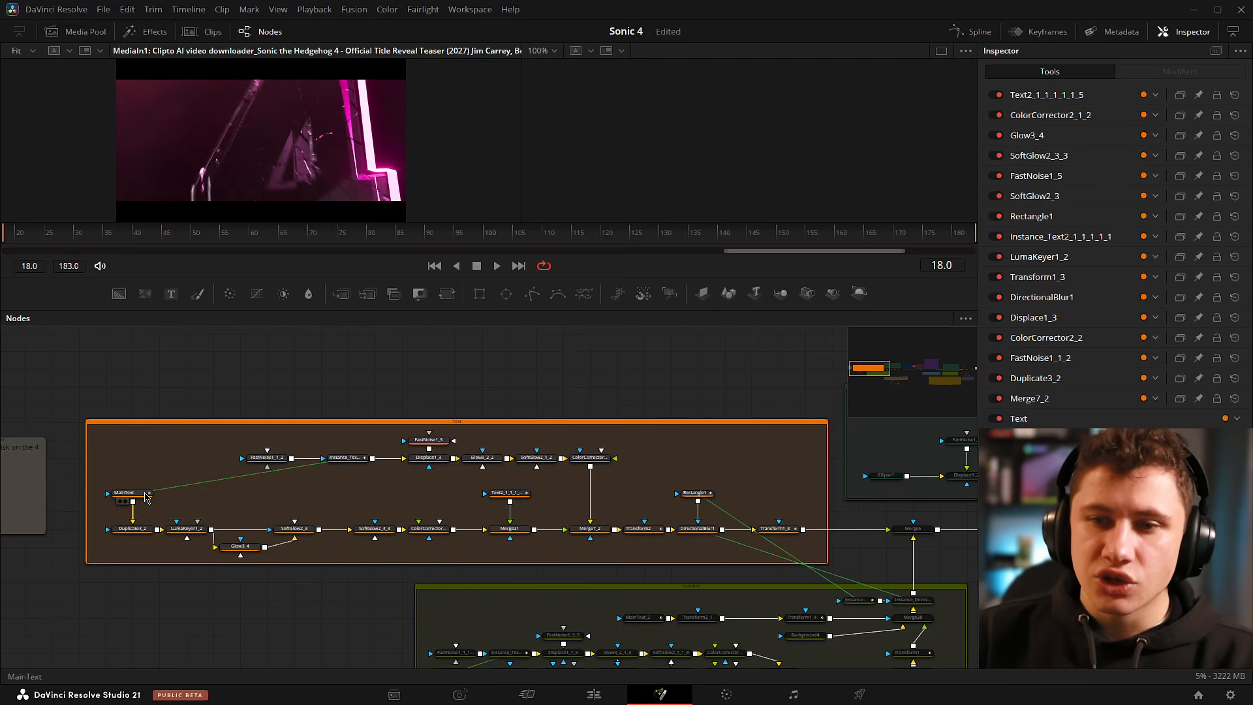
# Display the MainText node in the second viewer and select the node to show its text settings.
pyautogui.press('2')
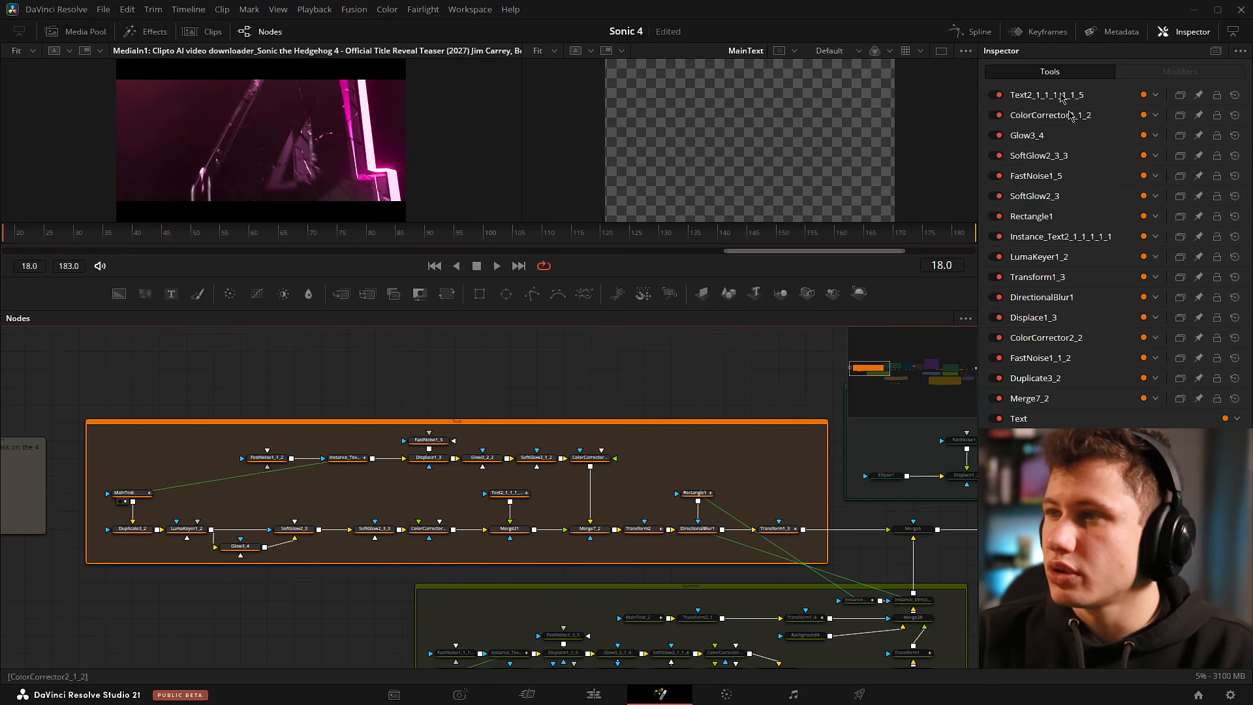
pyautogui.click(145, 496)
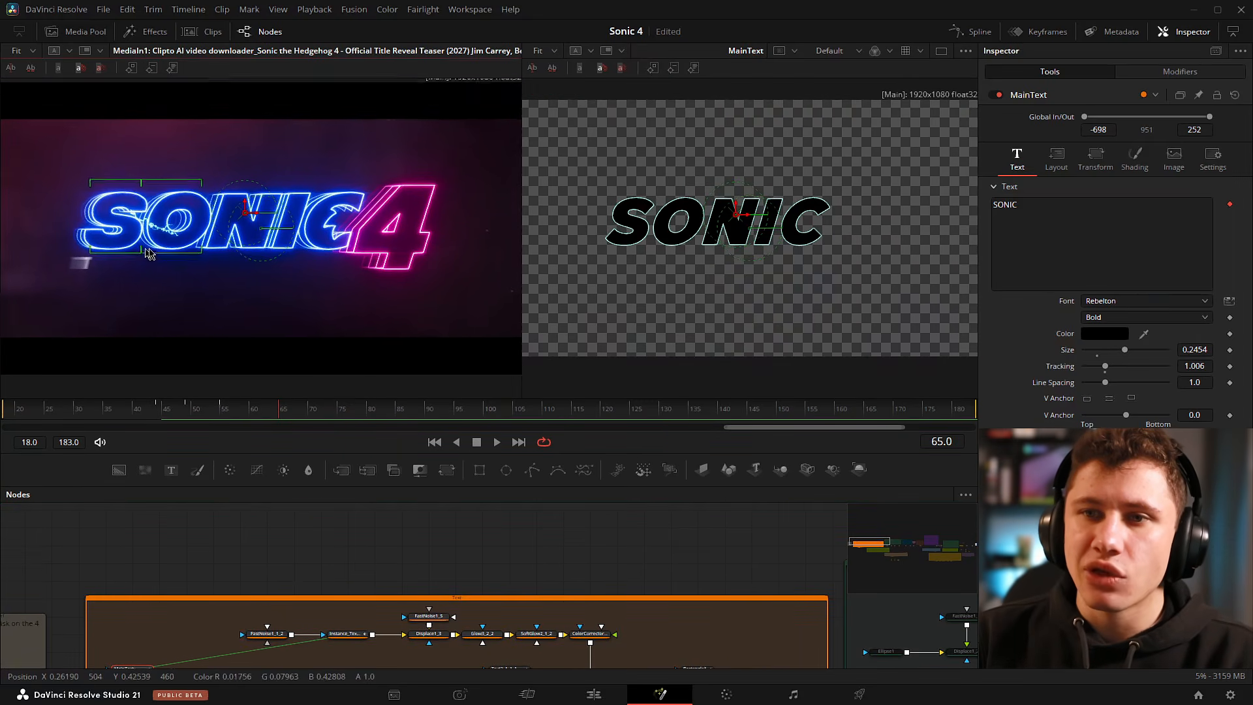
# Examine the repeated neon outlines of the reference SONIC lettering up close, especially the trailing copies around the S.
pyautogui.scroll(5, 151, 248)
pyautogui.moveTo(460, 201); pyautogui.dragTo(144, 282)
pyautogui.moveTo(363, 212); pyautogui.dragTo(282, 253)
pyautogui.scroll(-1, 433, 199)
pyautogui.scroll(-1, 404, 195)
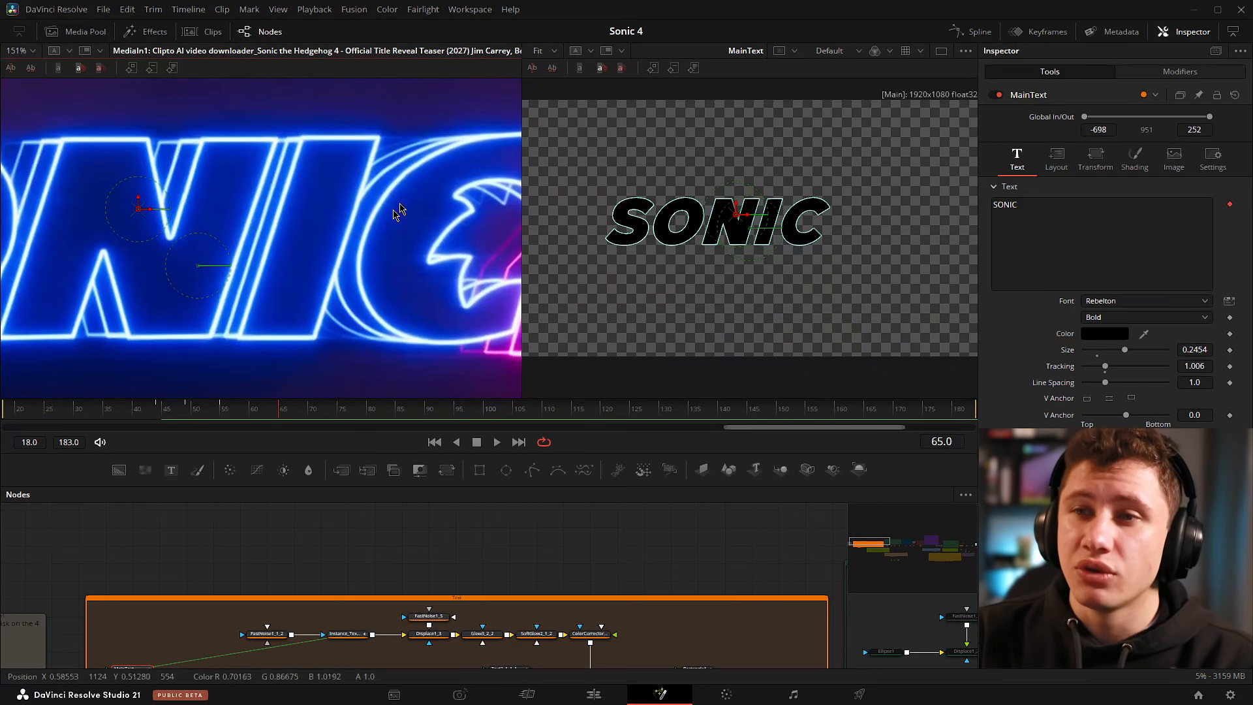
pyautogui.scroll(-6, 397, 213)
pyautogui.moveTo(216, 258); pyautogui.dragTo(352, 268)
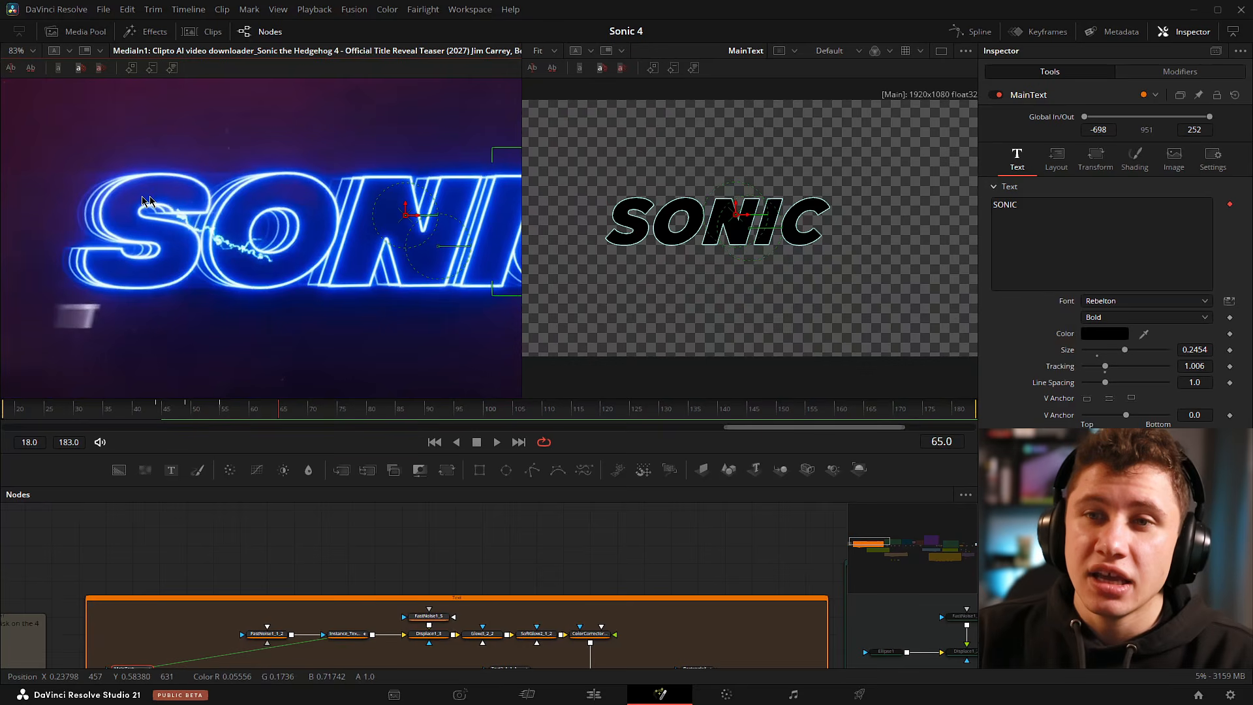
pyautogui.scroll(4, 177, 195)
pyautogui.moveTo(176, 200); pyautogui.dragTo(344, 180)
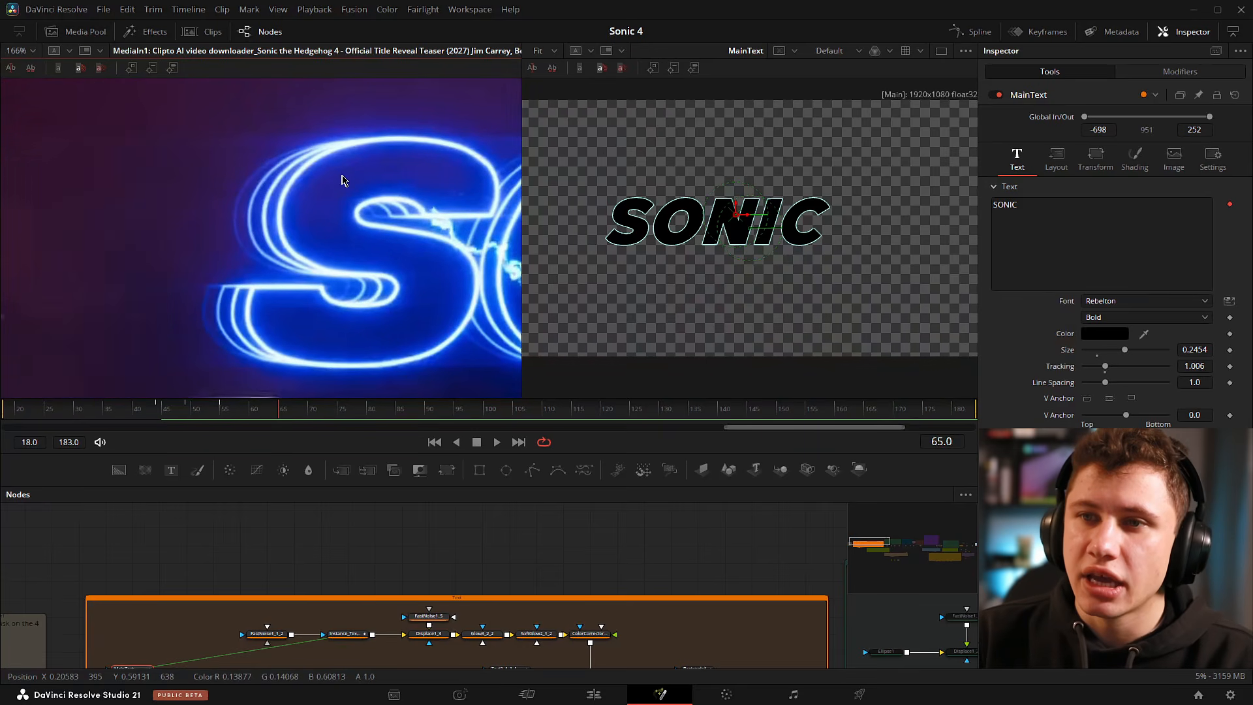
pyautogui.scroll(2, 319, 206)
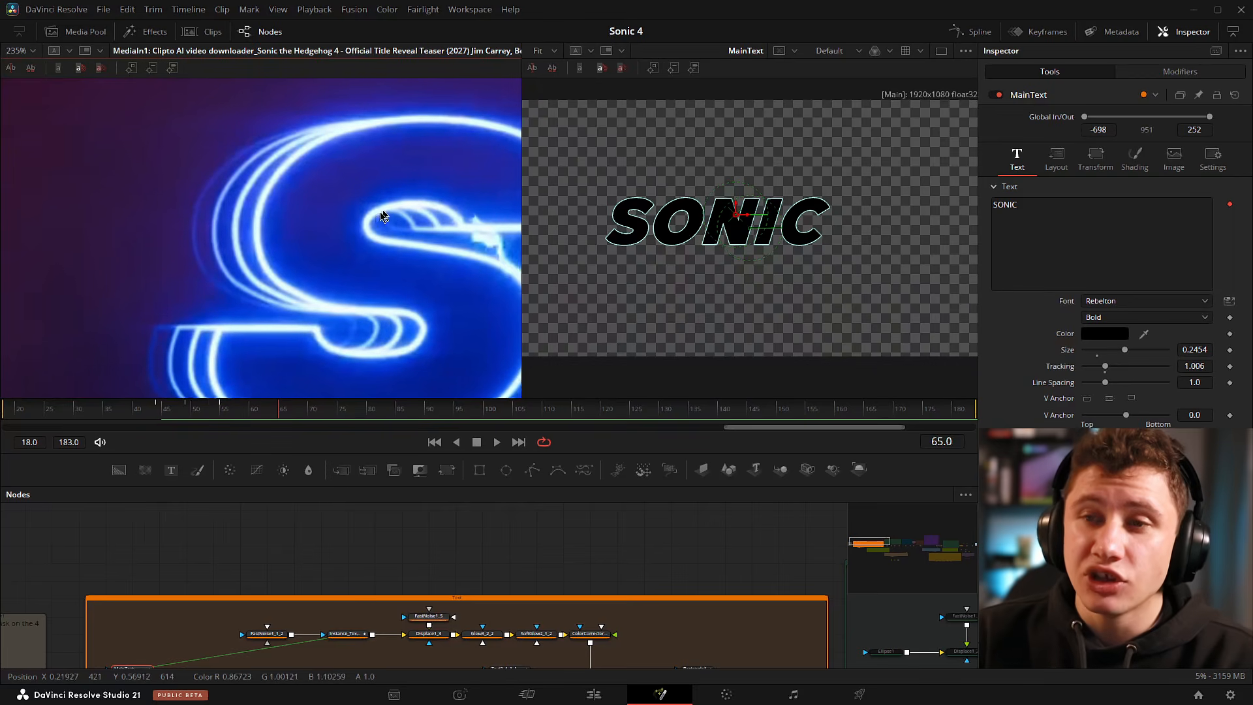
pyautogui.scroll(3, 225, 226)
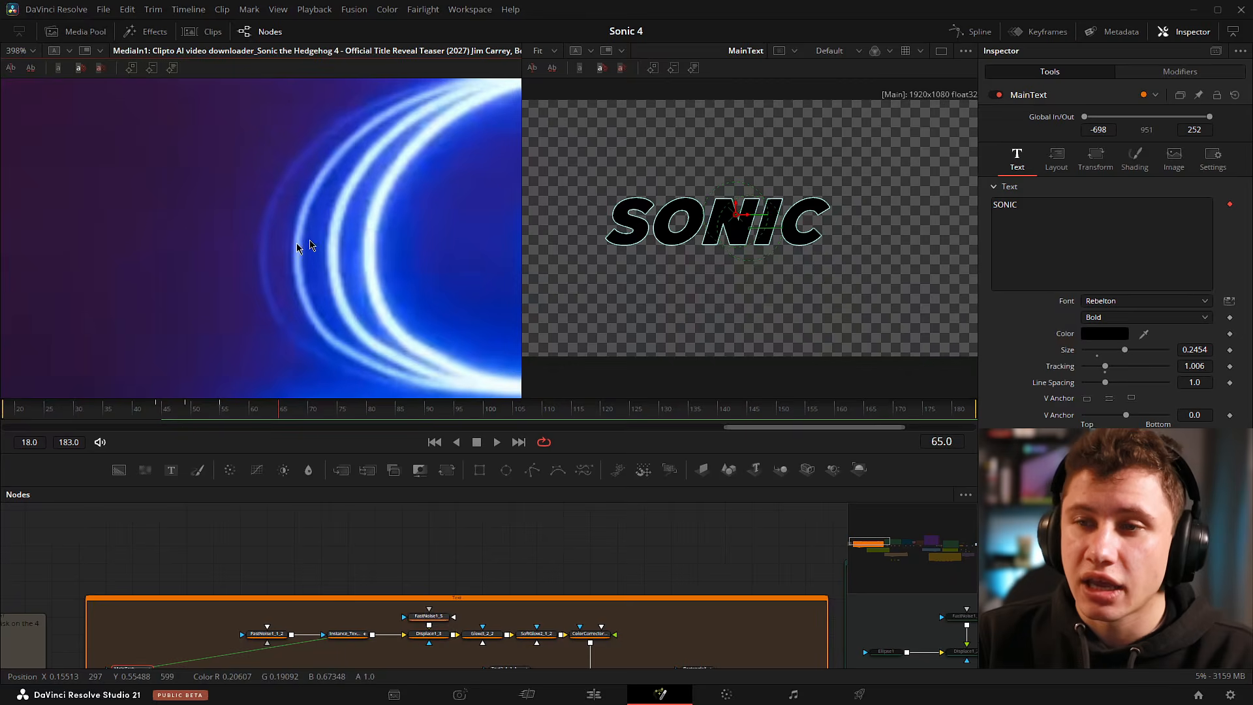
pyautogui.scroll(-4, 298, 246)
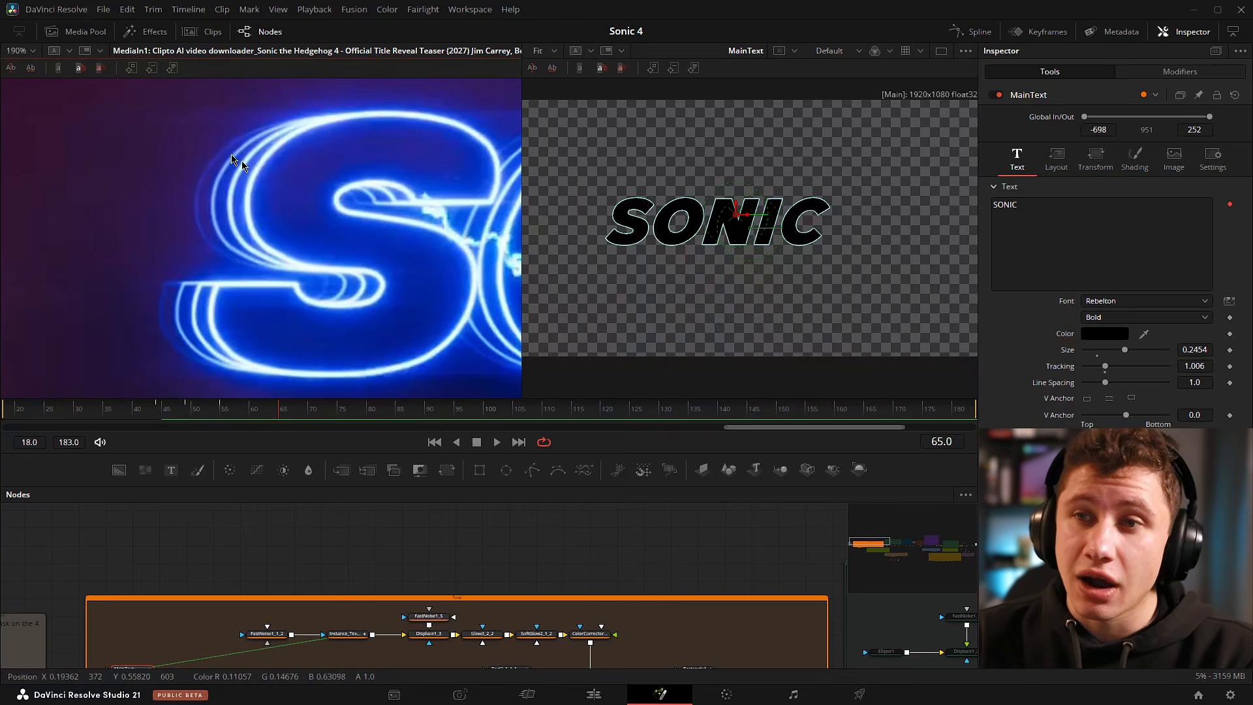
pyautogui.moveTo(398, 260); pyautogui.dragTo(374, 229)
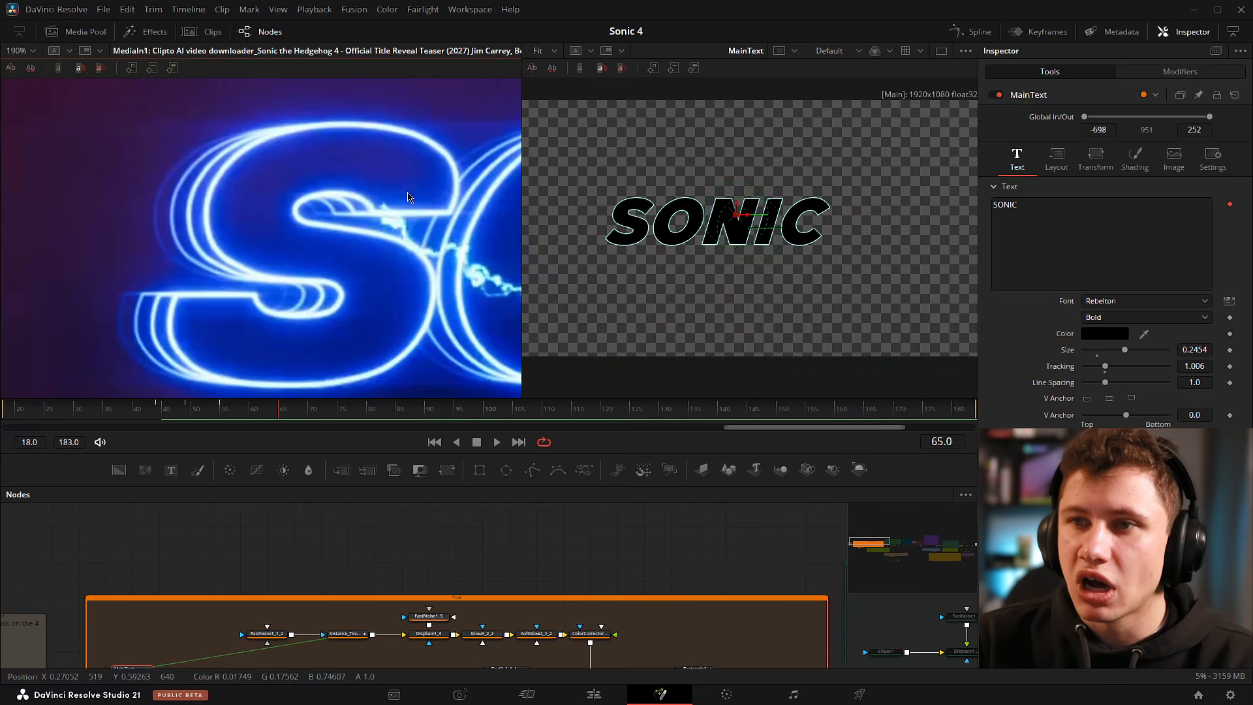
# Inspect the fading duplicate outlines and the electric arc around the O and N of the reference title.
pyautogui.moveTo(418, 333); pyautogui.dragTo(160, 310)
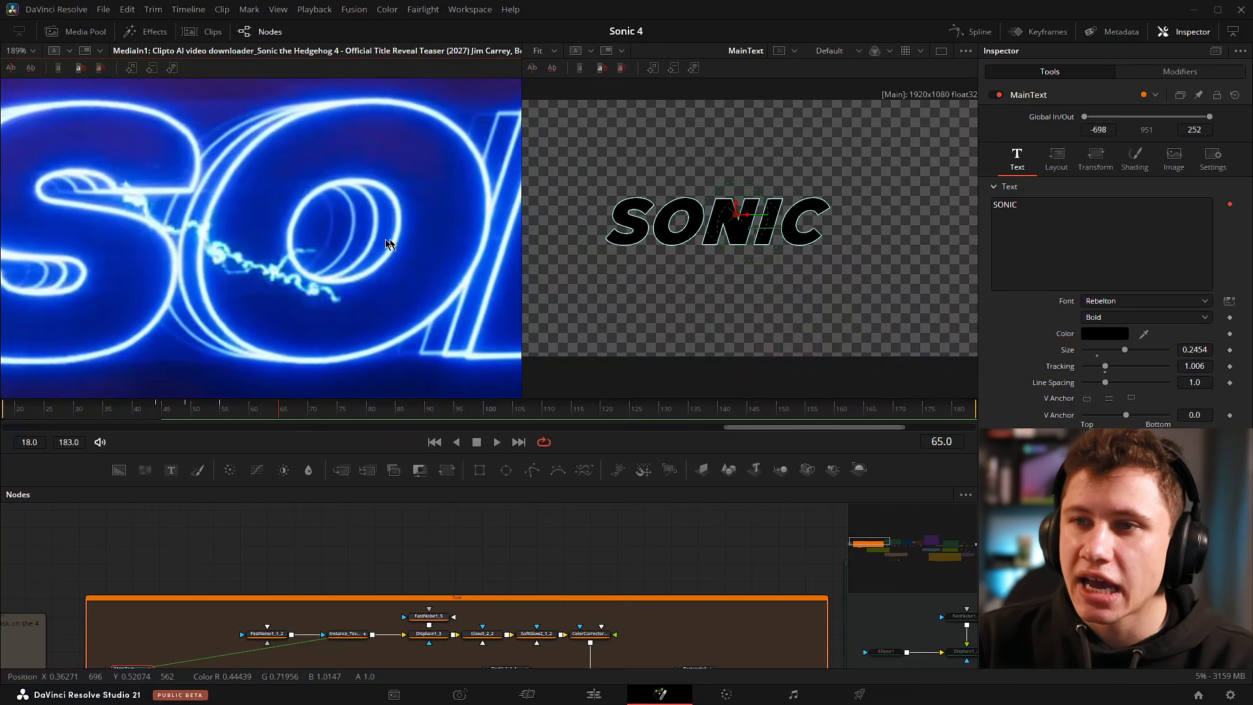
pyautogui.scroll(-3, 389, 243)
pyautogui.scroll(5, 327, 201)
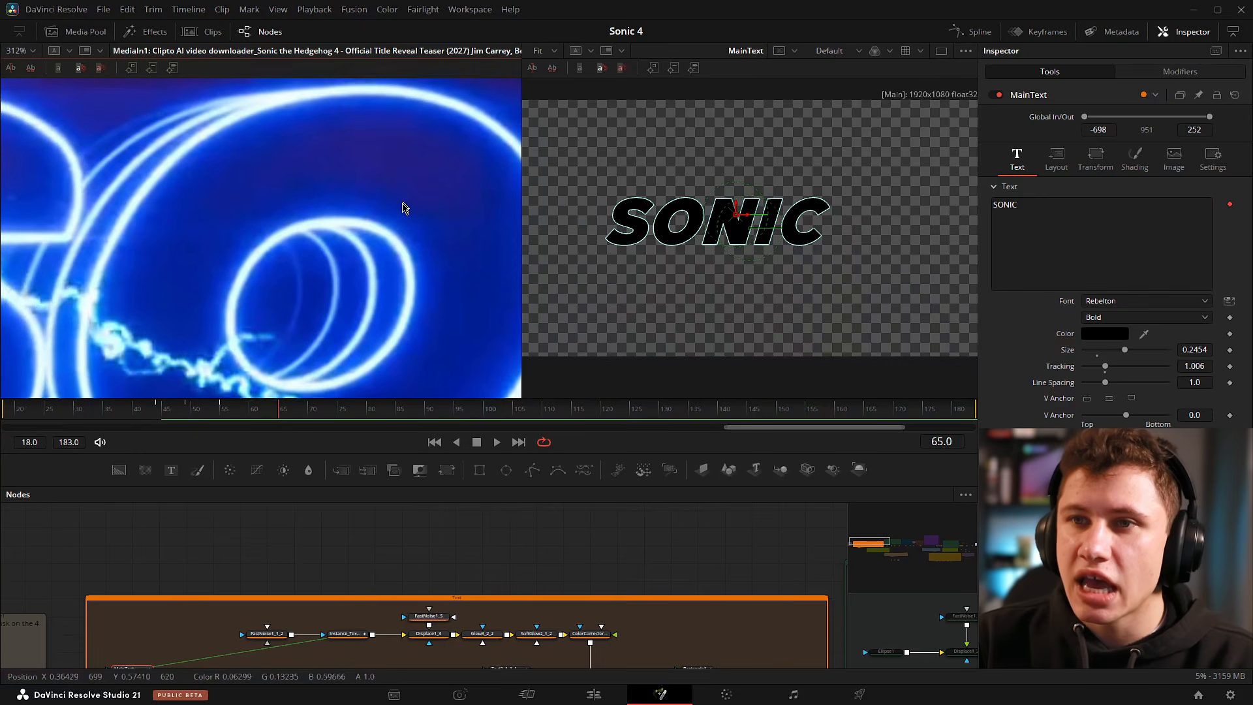
pyautogui.moveTo(430, 154); pyautogui.dragTo(287, 136)
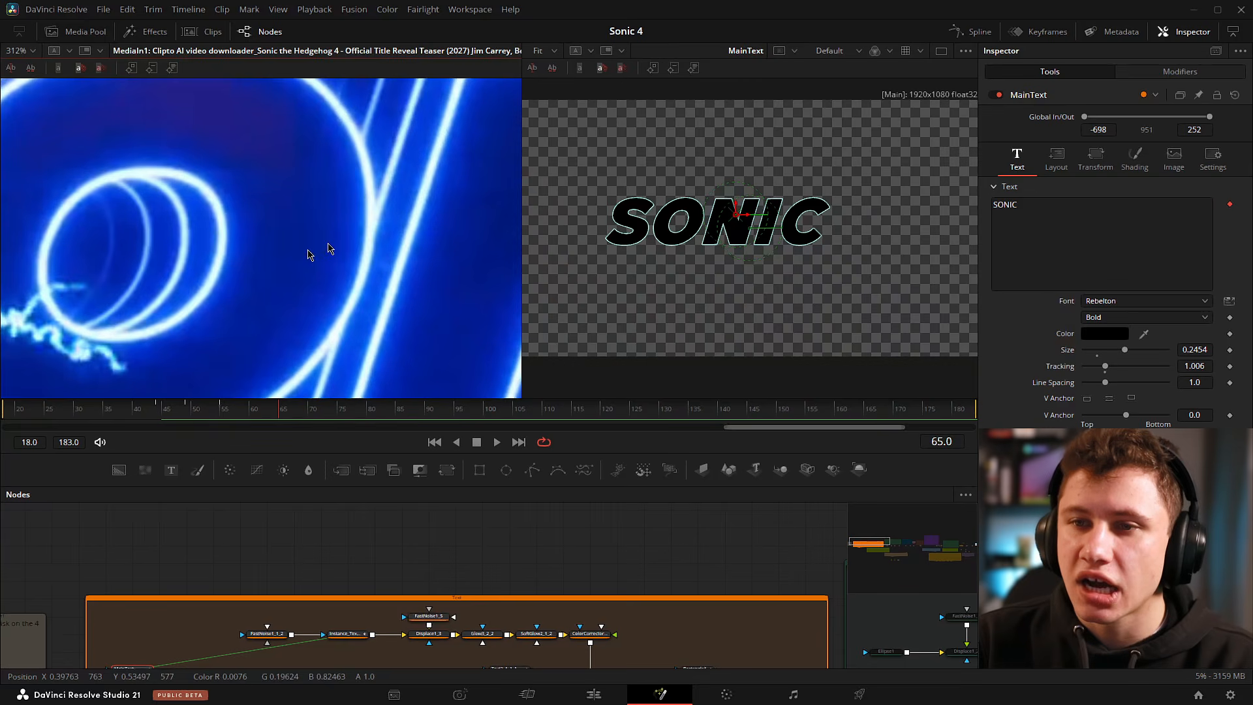
pyautogui.moveTo(276, 317); pyautogui.dragTo(394, 190)
pyautogui.moveTo(105, 205); pyautogui.dragTo(238, 280)
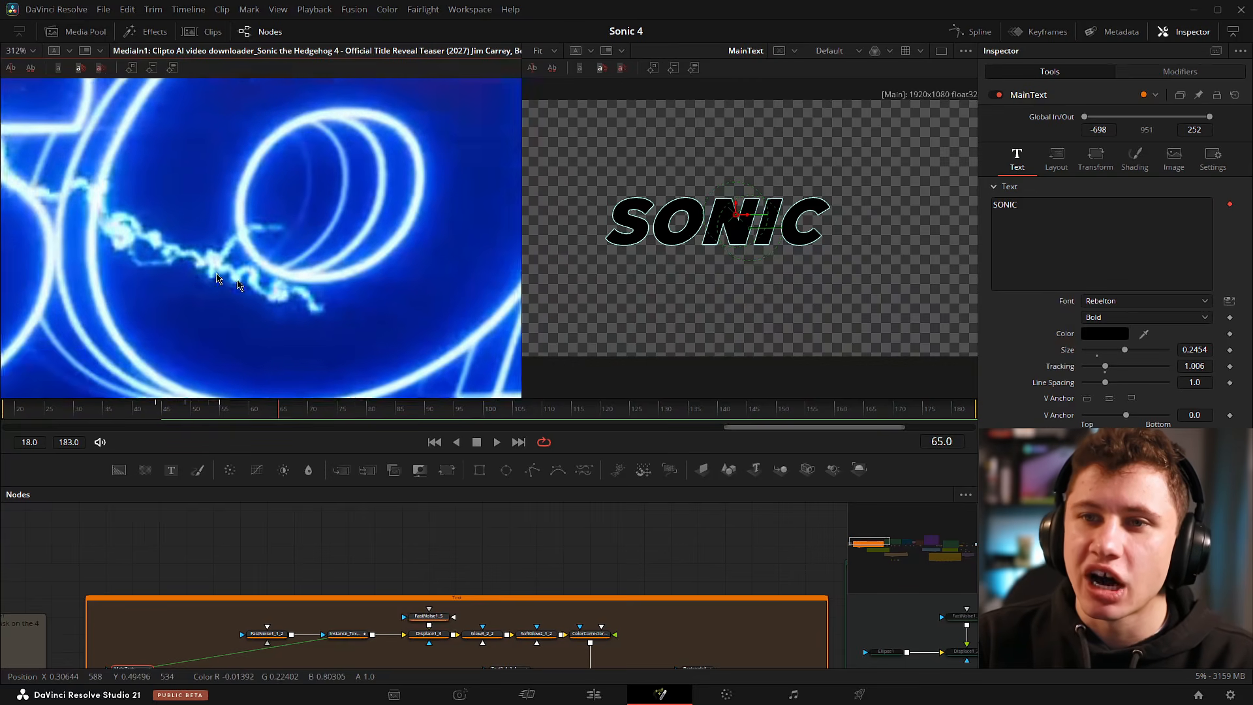
pyautogui.scroll(-6, 239, 285)
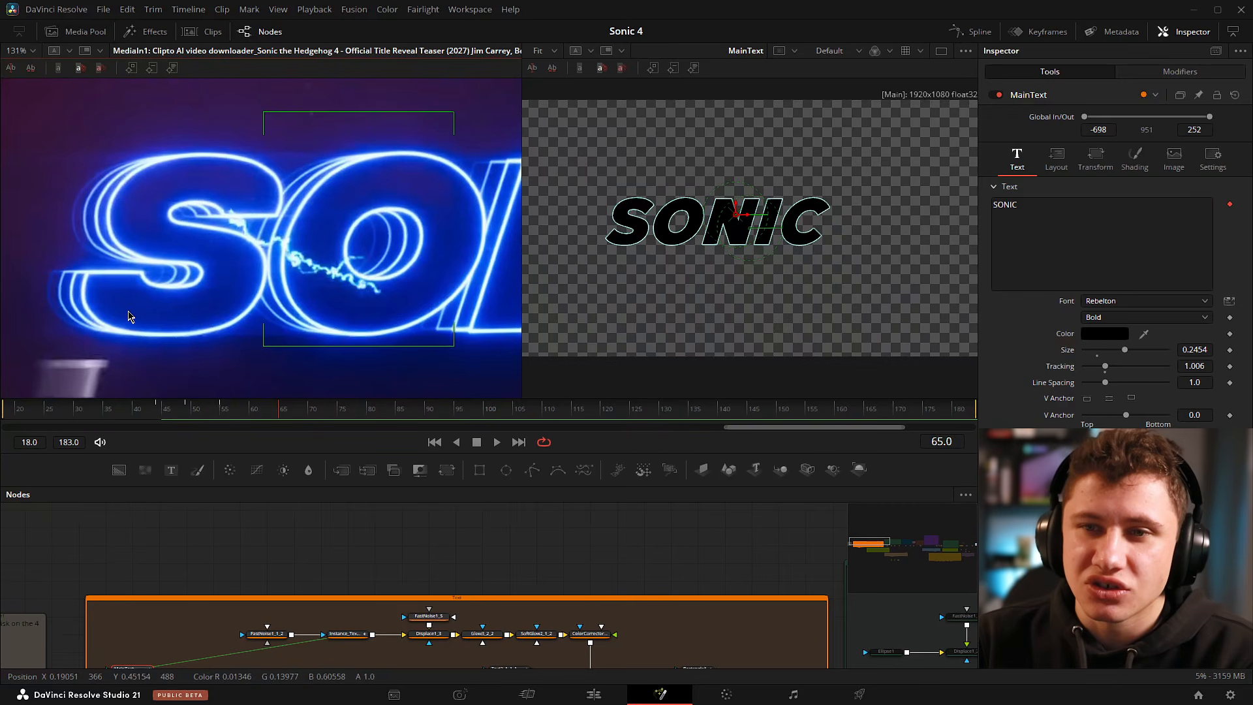
pyautogui.moveTo(516, 180); pyautogui.dragTo(336, 166)
pyautogui.scroll(5, 338, 169)
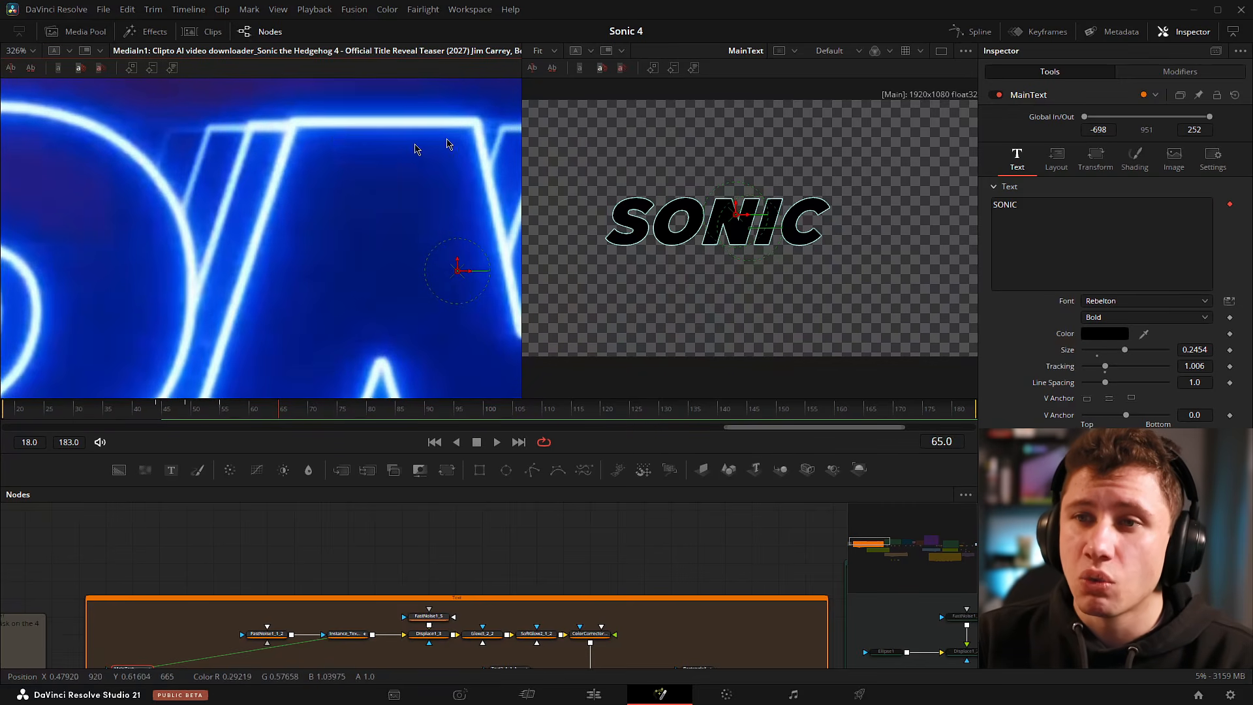
pyautogui.hscroll(5, 358, 179)
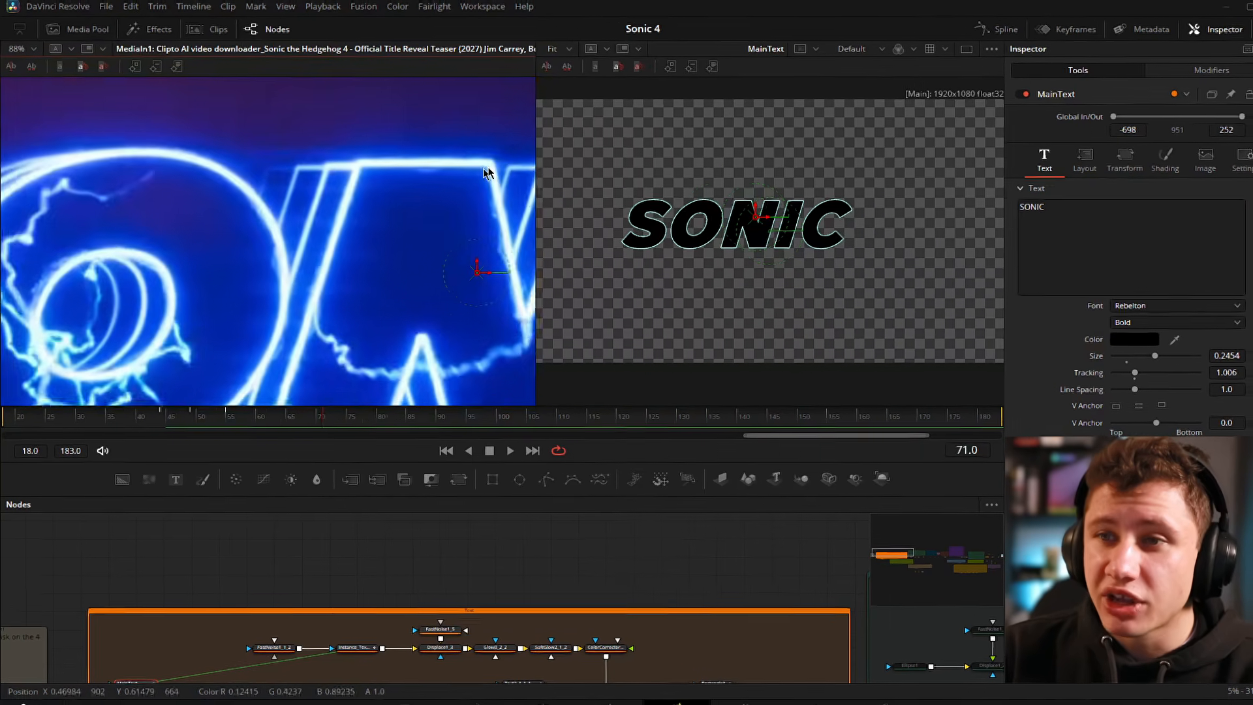
# Compare the rough electric edges along the N and I outlines at several frames of the reference title.
pyautogui.scroll(4, 477, 172)
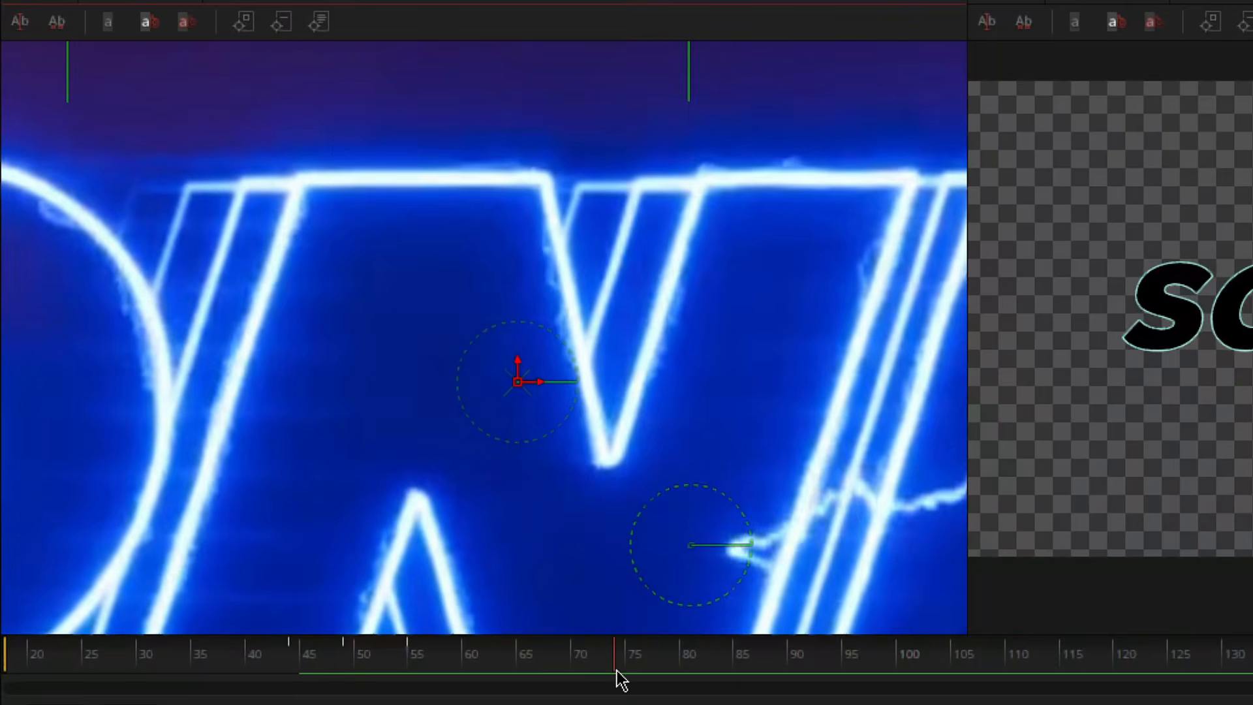
pyautogui.moveTo(616, 670); pyautogui.dragTo(610, 678)
pyautogui.moveTo(828, 428); pyautogui.dragTo(548, 361)
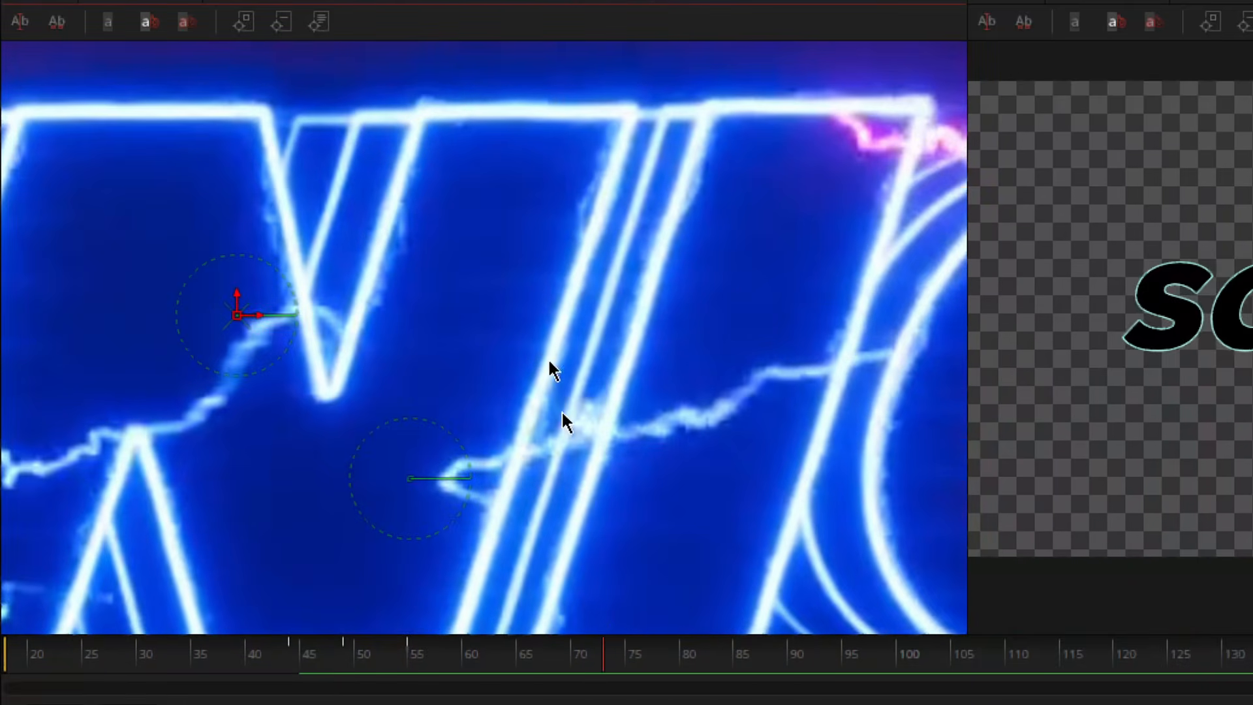
pyautogui.moveTo(612, 667); pyautogui.dragTo(824, 683)
pyautogui.scroll(1, 787, 163)
pyautogui.scroll(1, 731, 153)
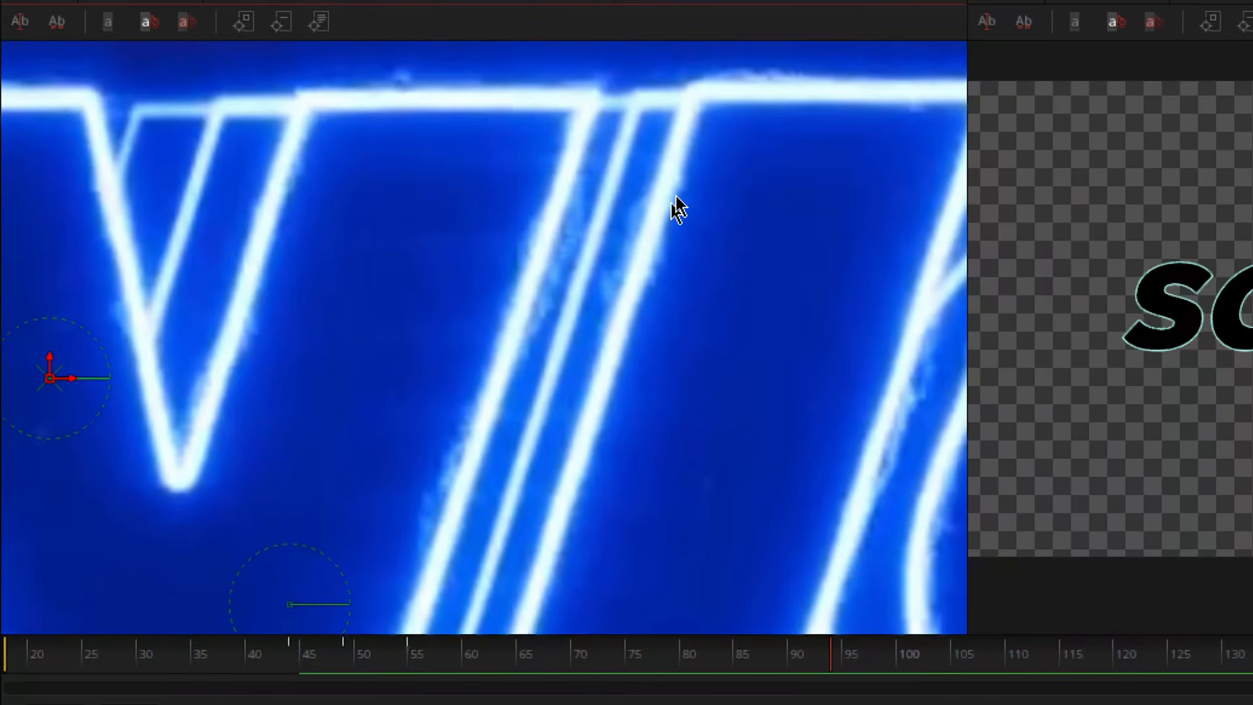
pyautogui.click(752, 666)
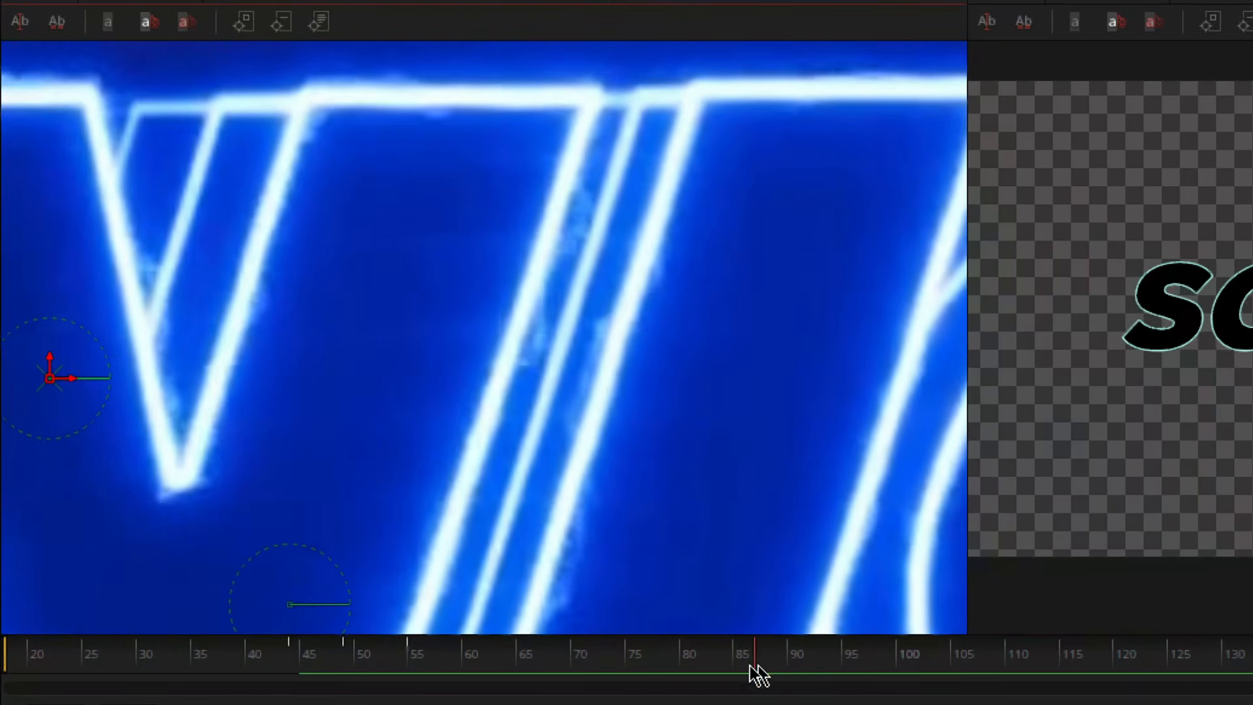
pyautogui.moveTo(751, 666); pyautogui.dragTo(798, 667)
pyautogui.scroll(-7, 692, 329)
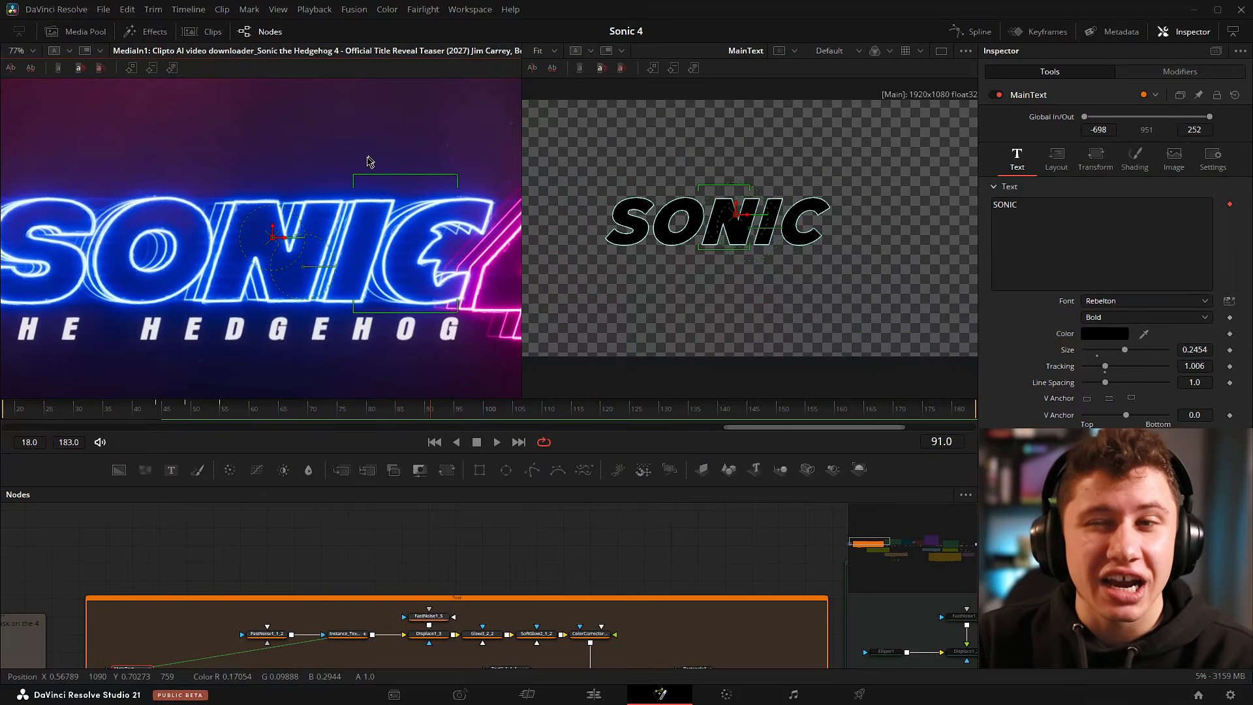
# Review the whole reference title animation in the first viewer and move the playhead to frame 125.
pyautogui.scroll(-3, 382, 161)
pyautogui.moveTo(377, 154); pyautogui.dragTo(335, 162)
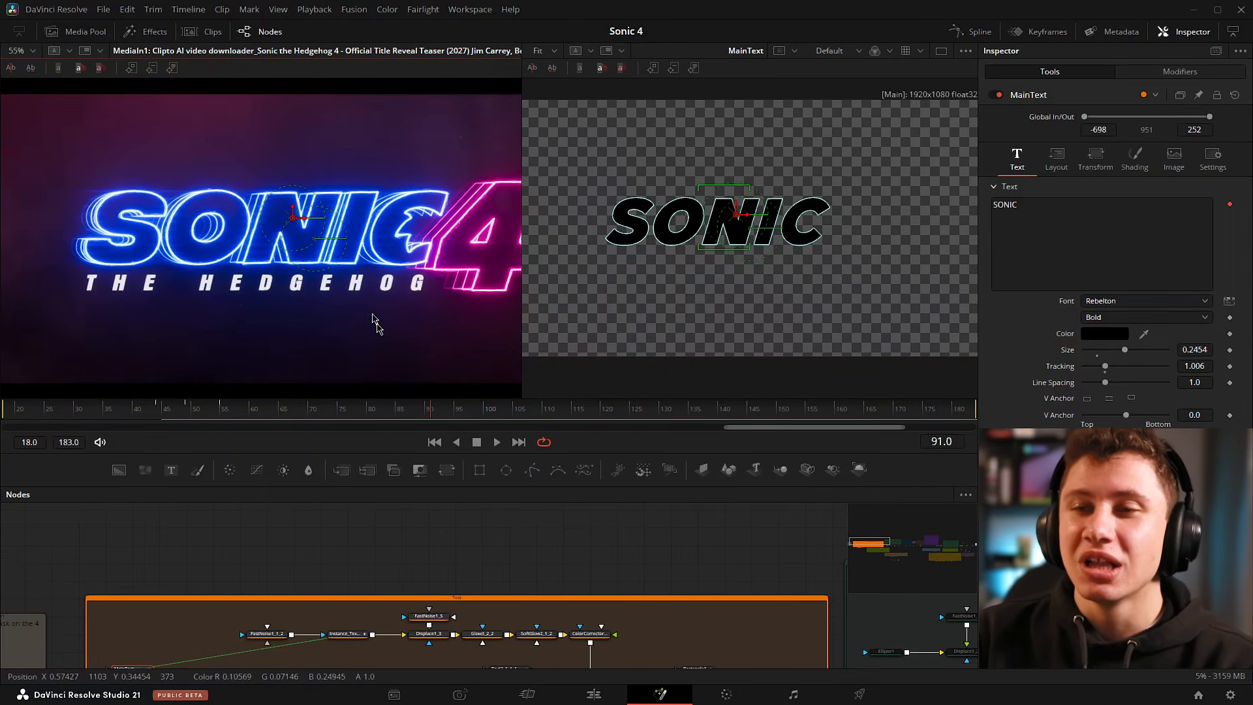
pyautogui.press('space')
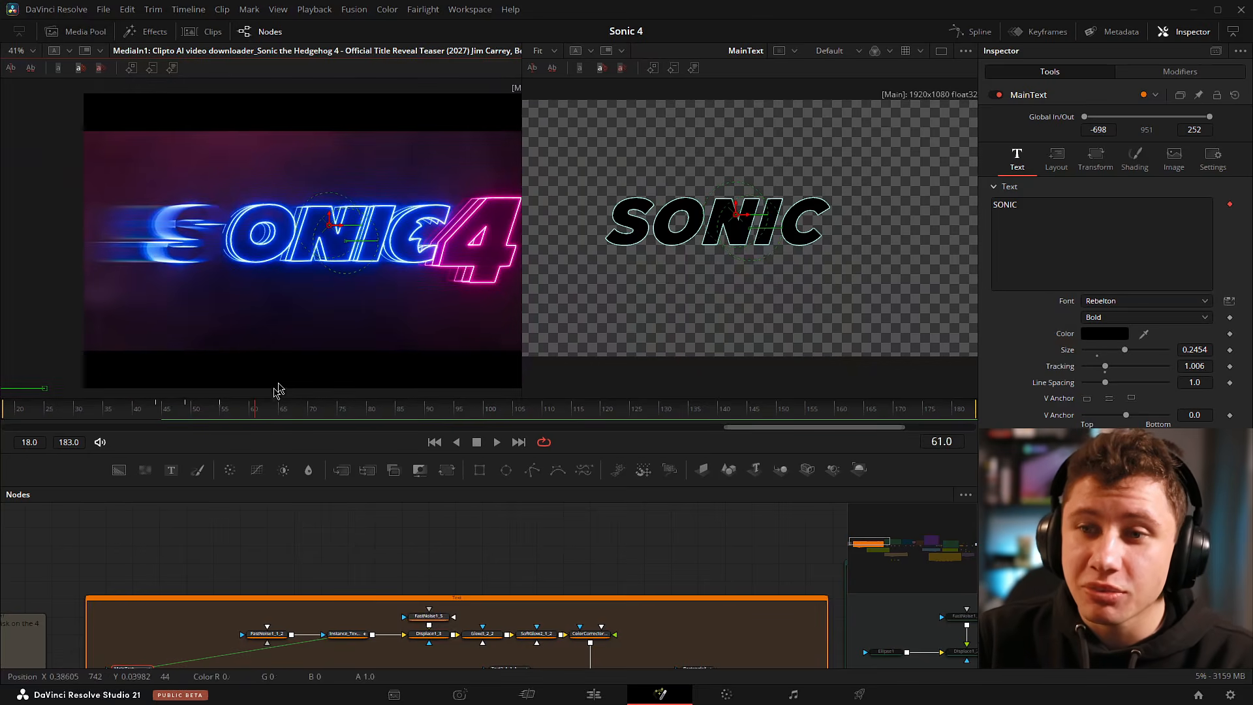
pyautogui.moveTo(254, 409); pyautogui.dragTo(622, 409)
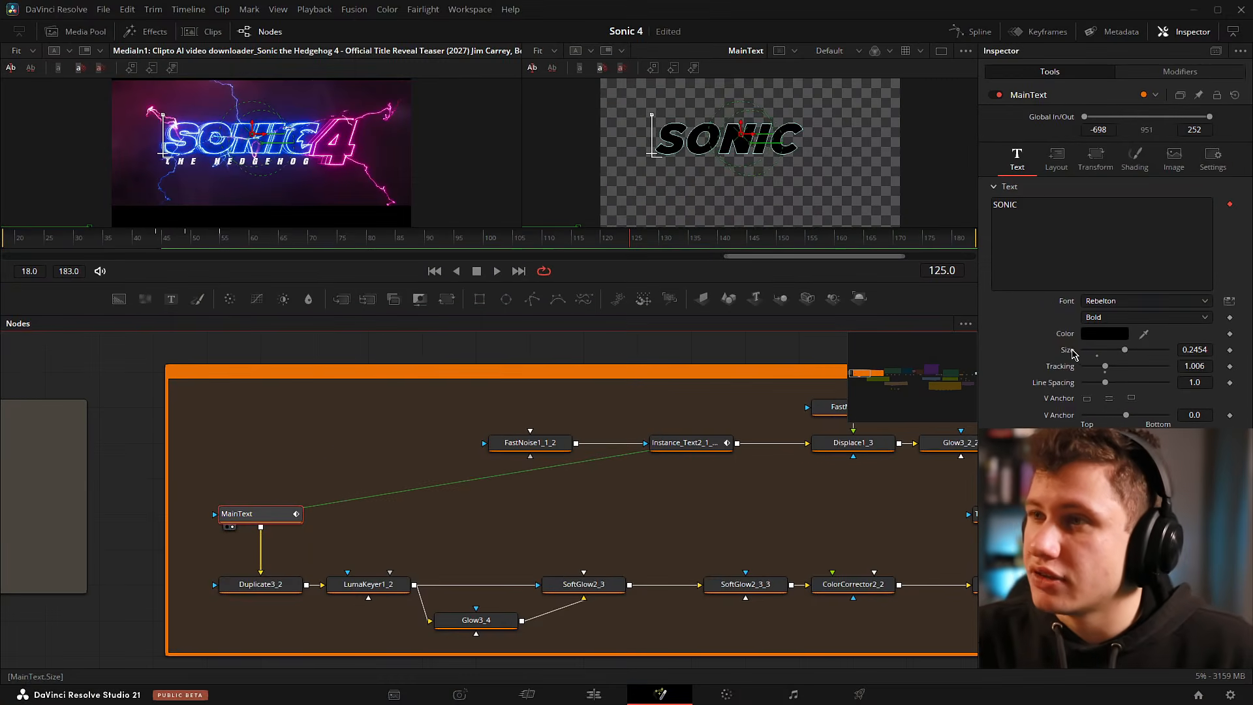
pyautogui.doubleClick(1070, 352)
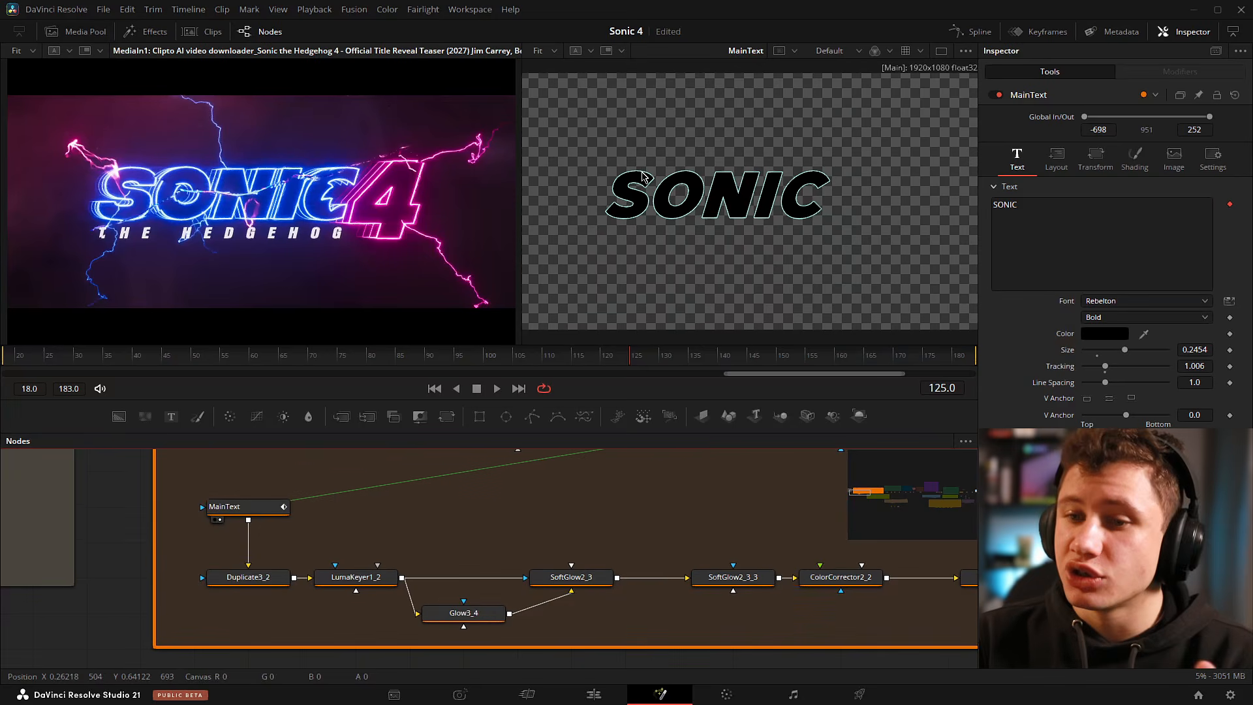
# Examine MainText's two shading elements, checking the solid fill's color and its horizontal shear.
pyautogui.moveTo(461, 535); pyautogui.dragTo(449, 524)
pyautogui.moveTo(182, 480); pyautogui.dragTo(433, 633)
pyautogui.click(212, 496)
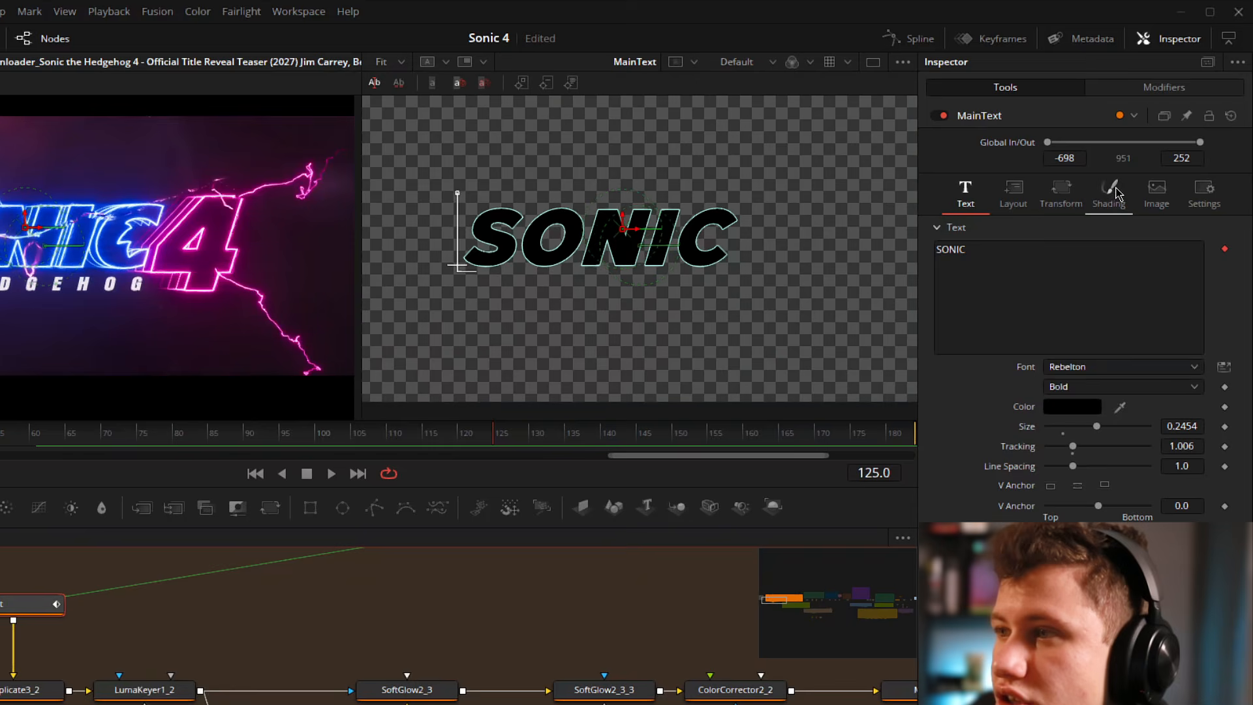
pyautogui.click(1116, 193)
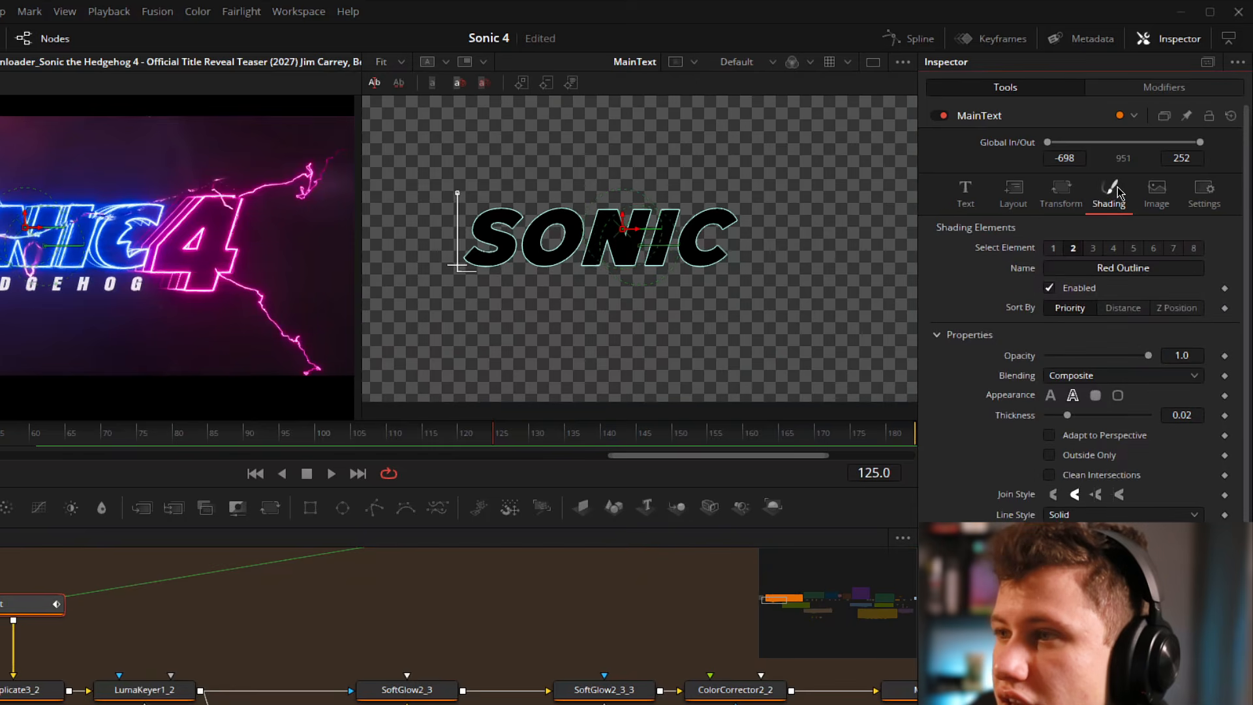
pyautogui.click(1072, 249)
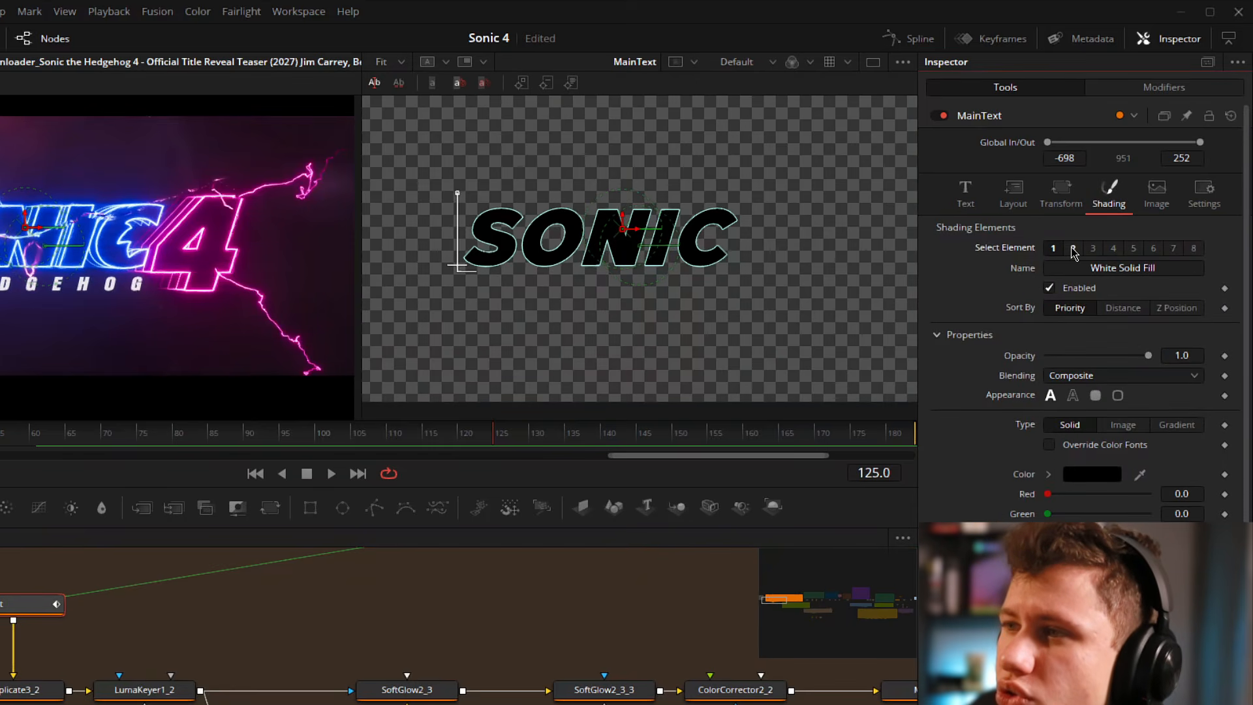
pyautogui.click(1073, 249)
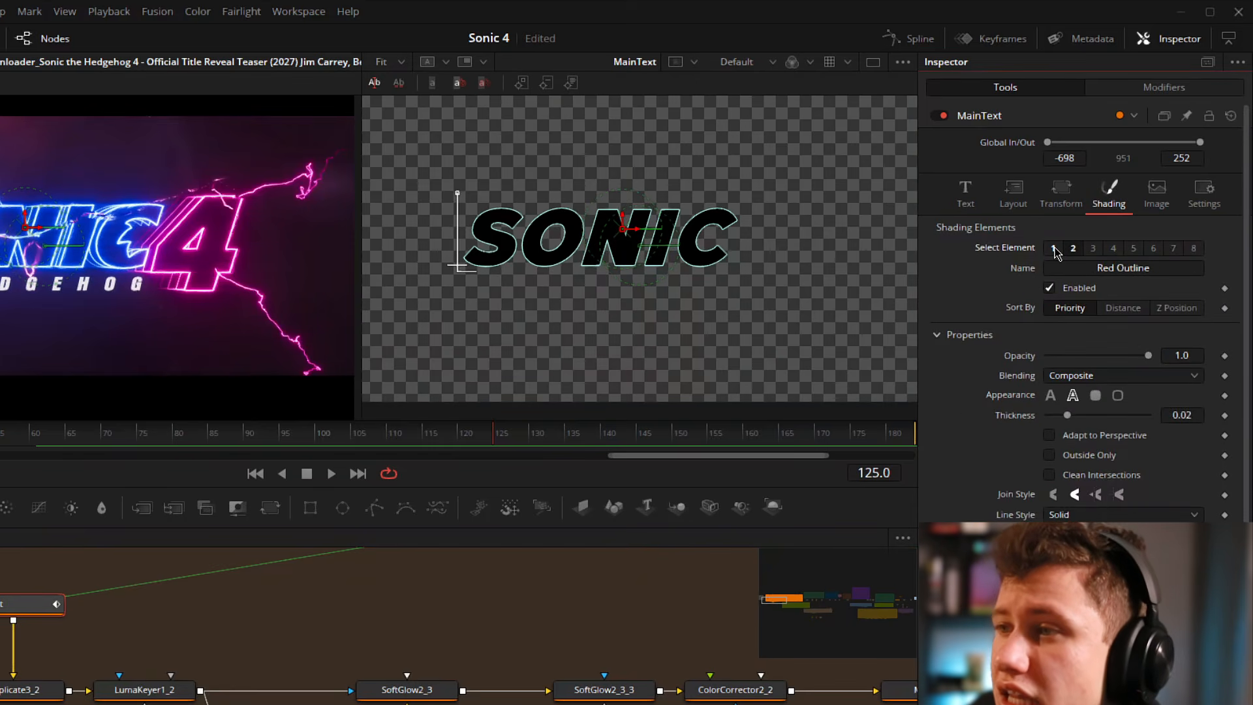
pyautogui.click(1055, 249)
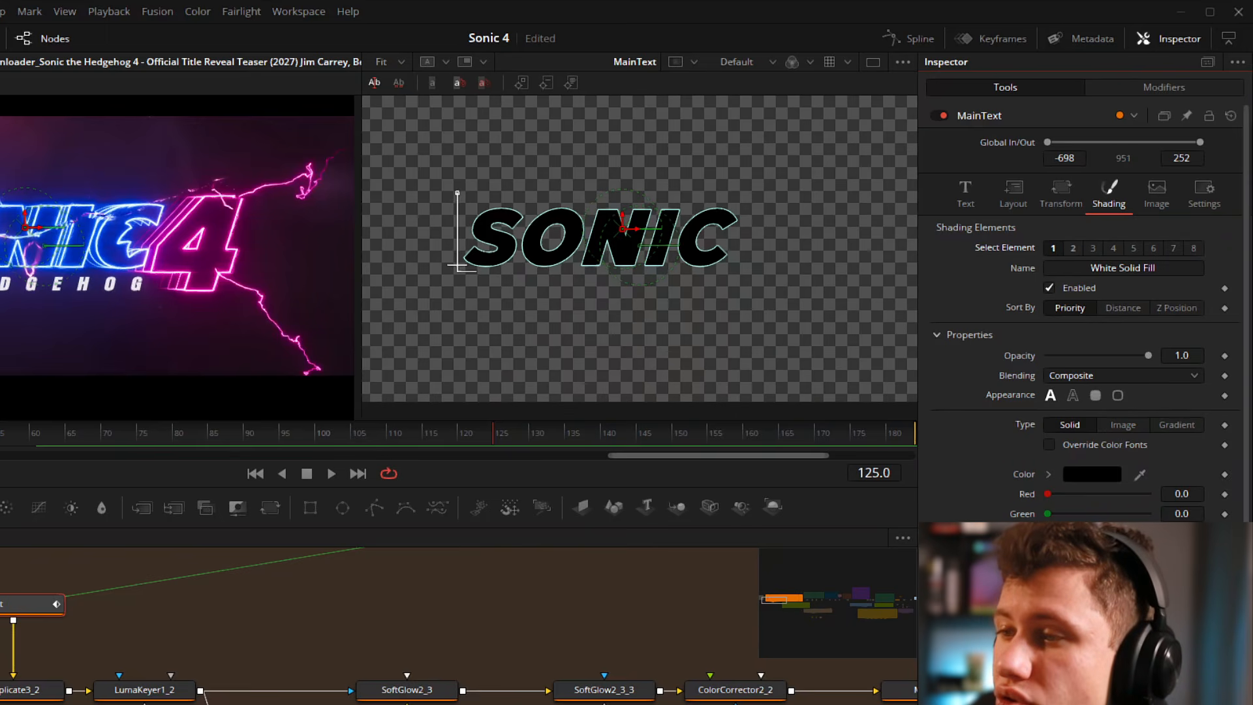
pyautogui.scroll(-3, 1029, 486)
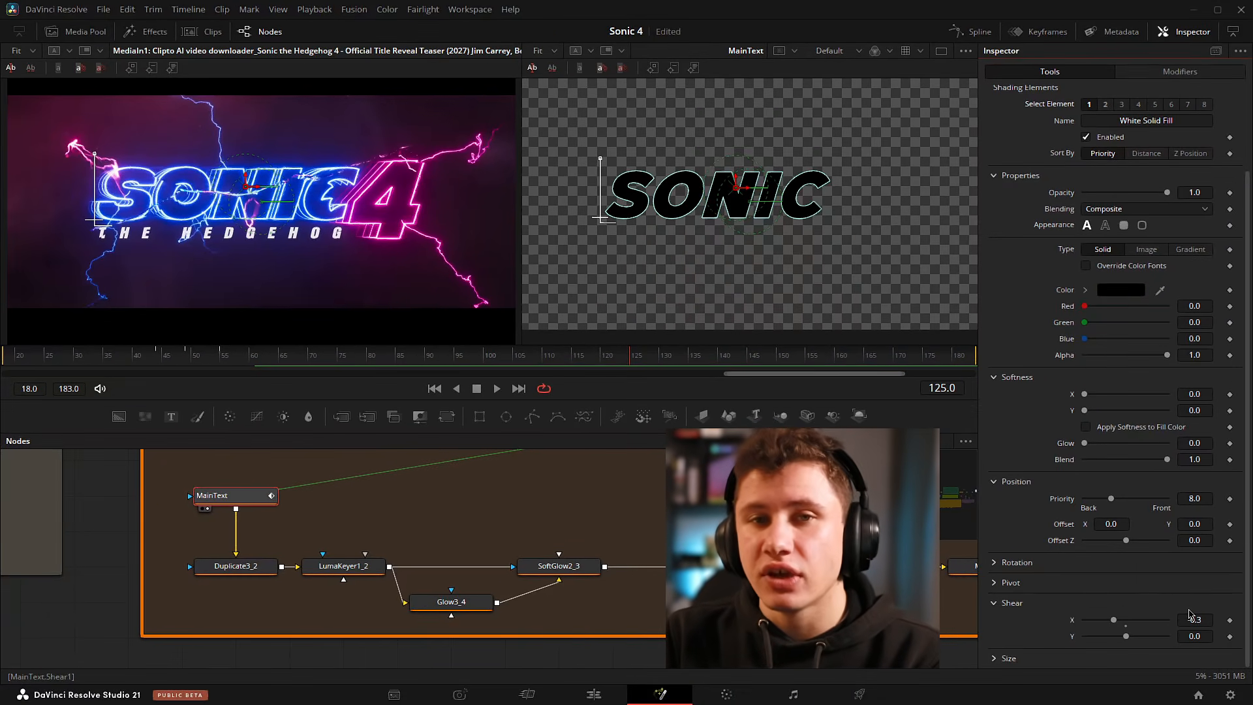
pyautogui.doubleClick(1072, 620)
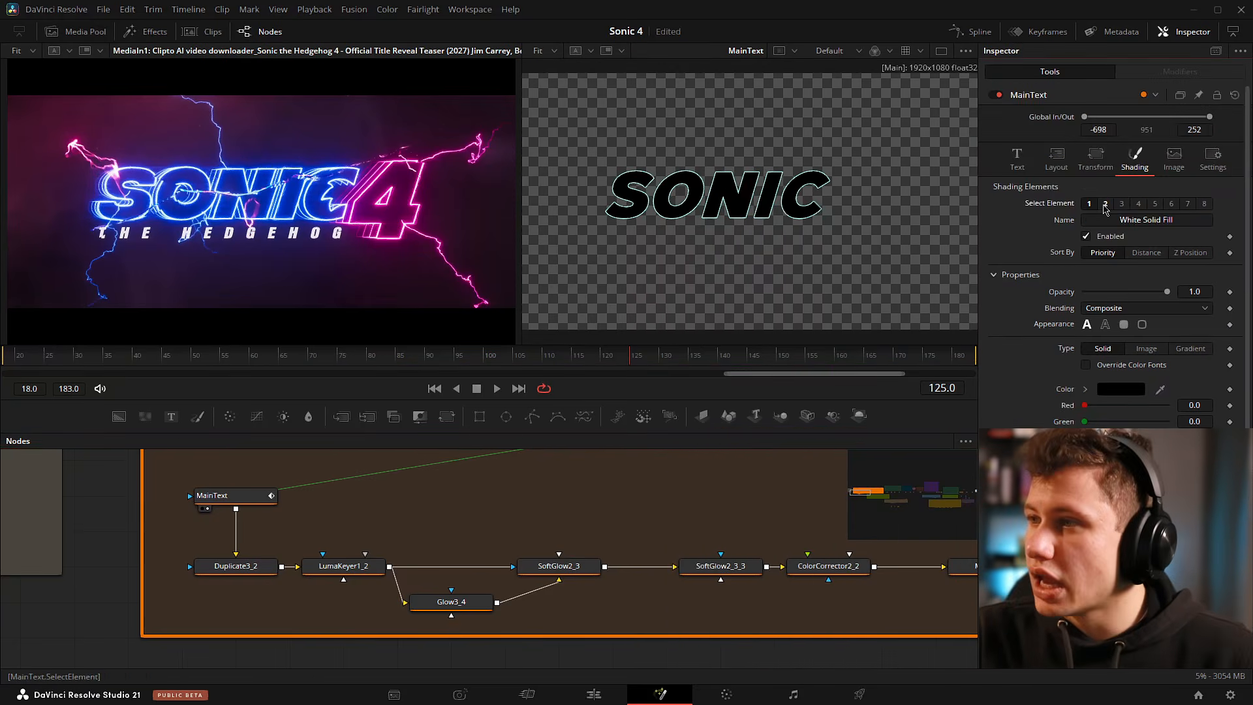
# Inspect the outline element in MainText's shading, including its appearance, thickness and color.
pyautogui.click(1105, 204)
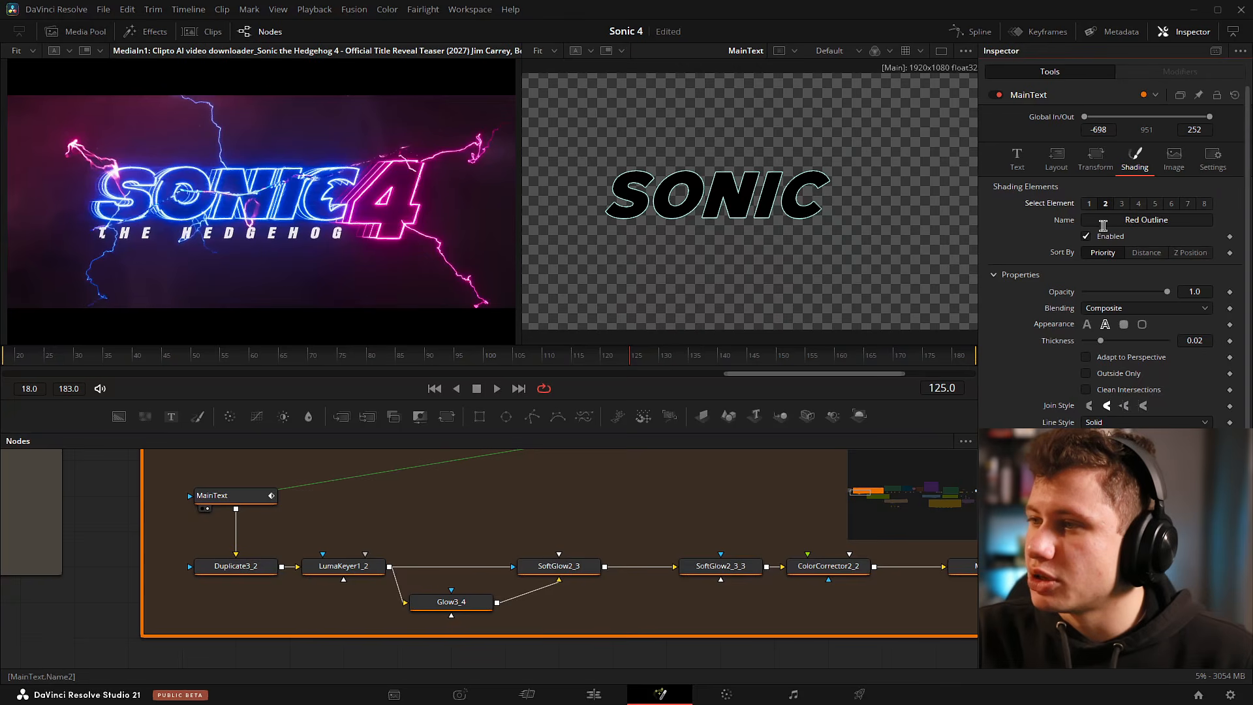
pyautogui.scroll(-2, 1143, 245)
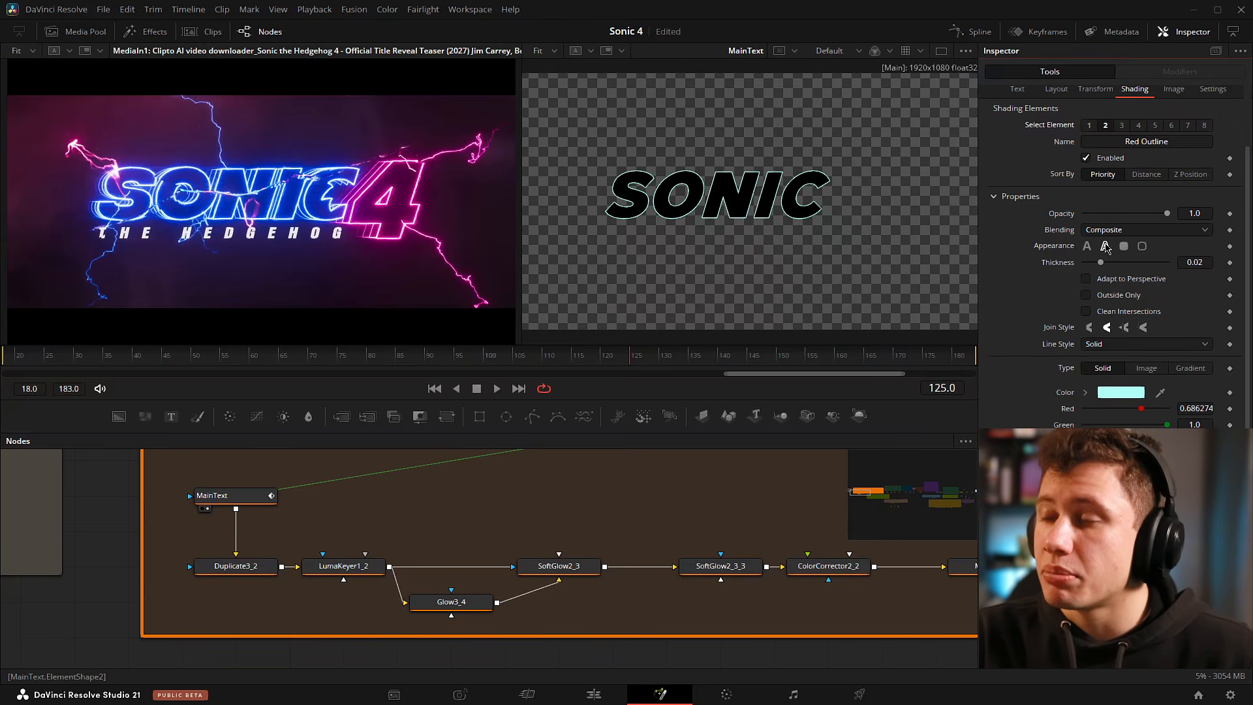
pyautogui.scroll(-2, 1010, 306)
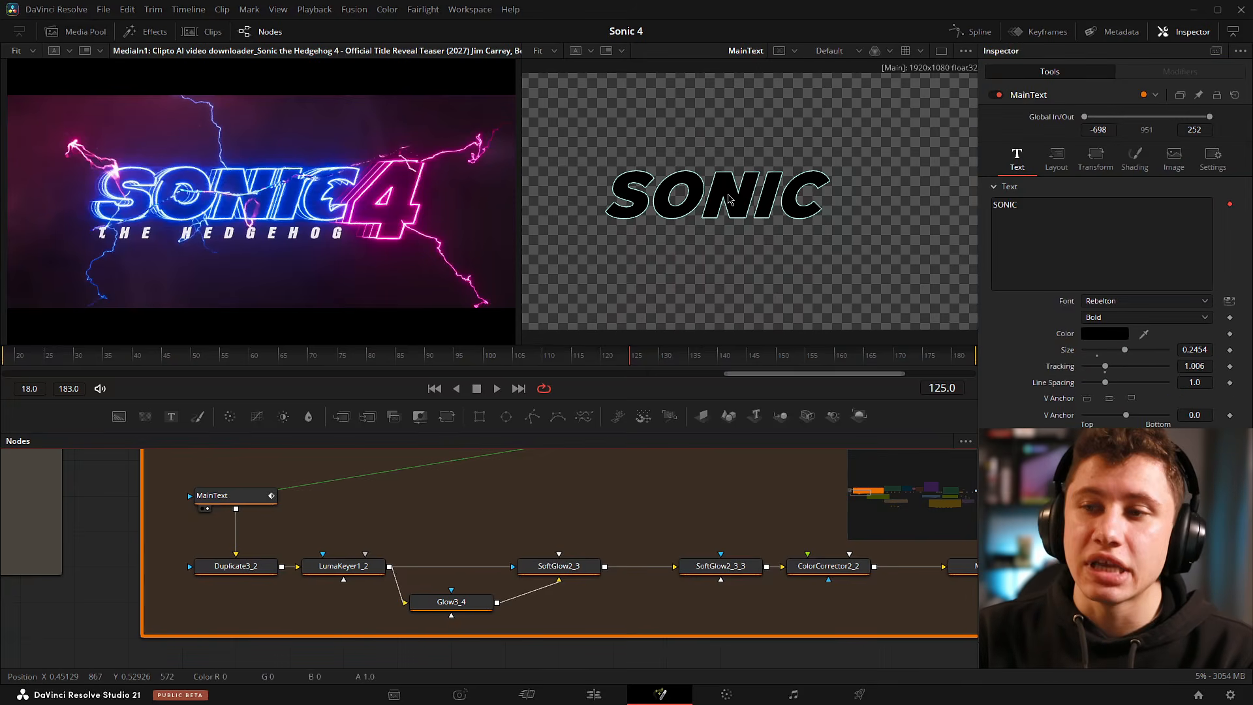
# Move the playhead to frame 65 and check the modifiers offered for MainText's styled text.
pyautogui.moveTo(475, 362); pyautogui.dragTo(276, 366)
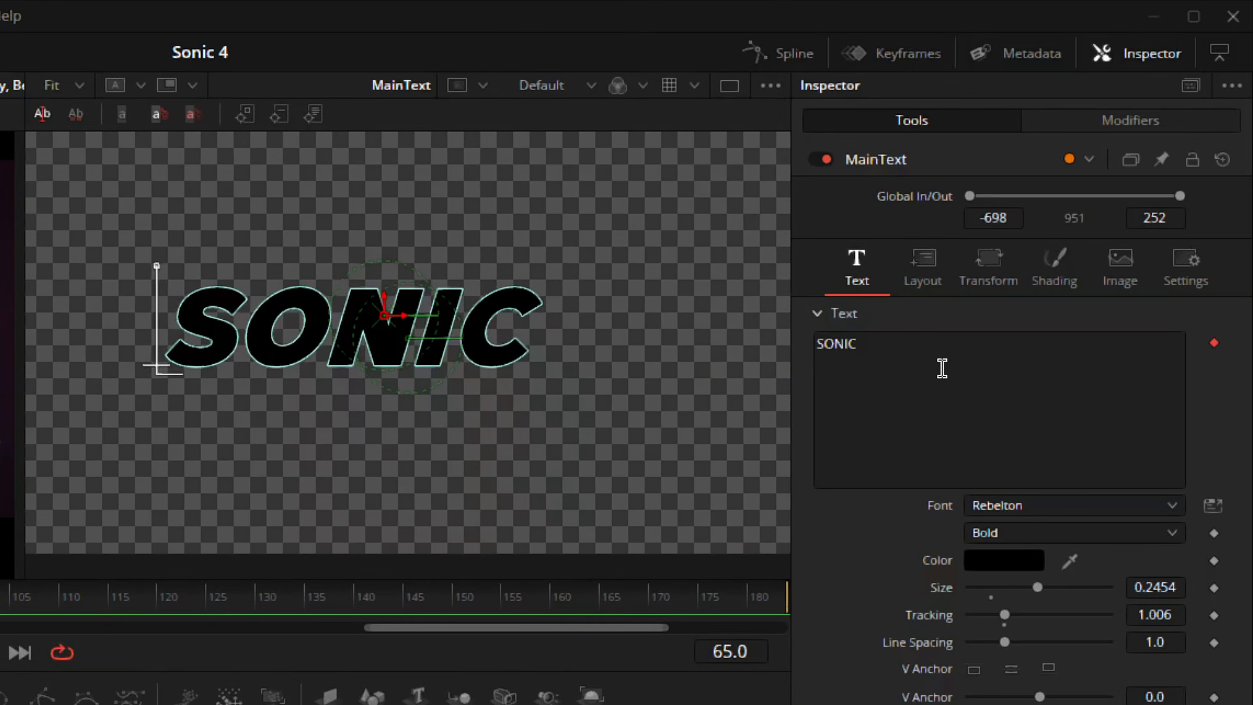
pyautogui.rightClick(928, 360)
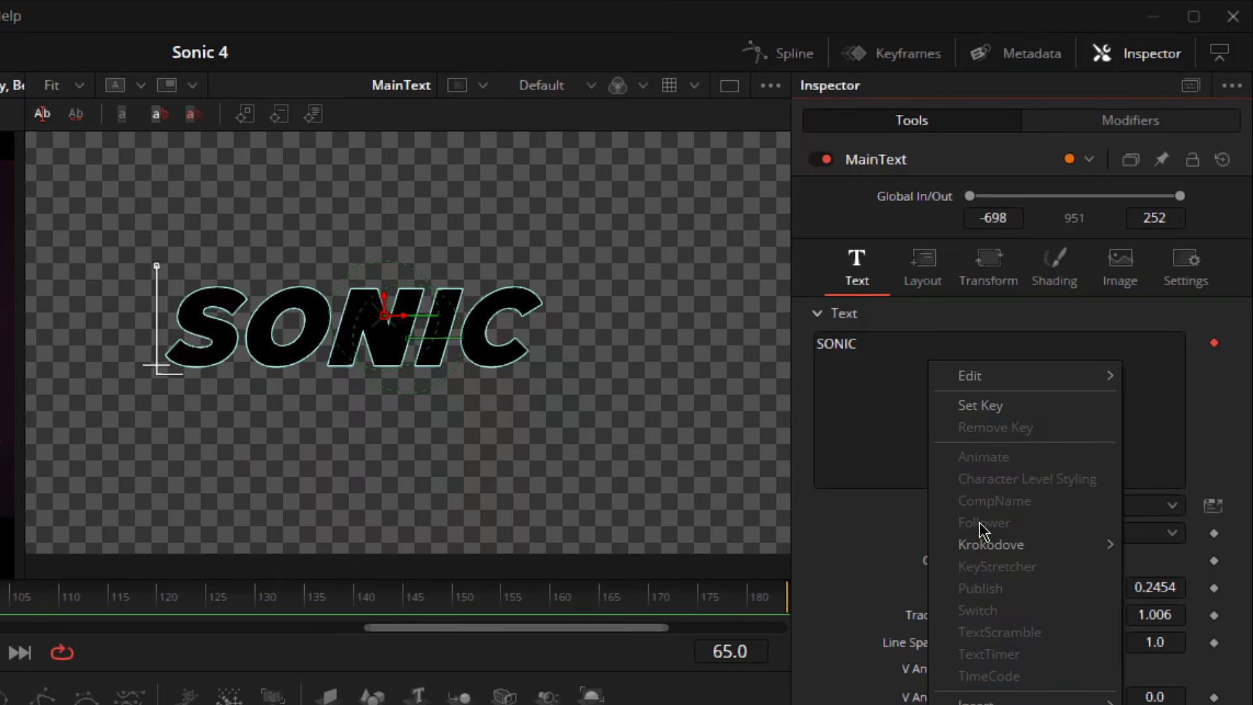
pyautogui.click(876, 425)
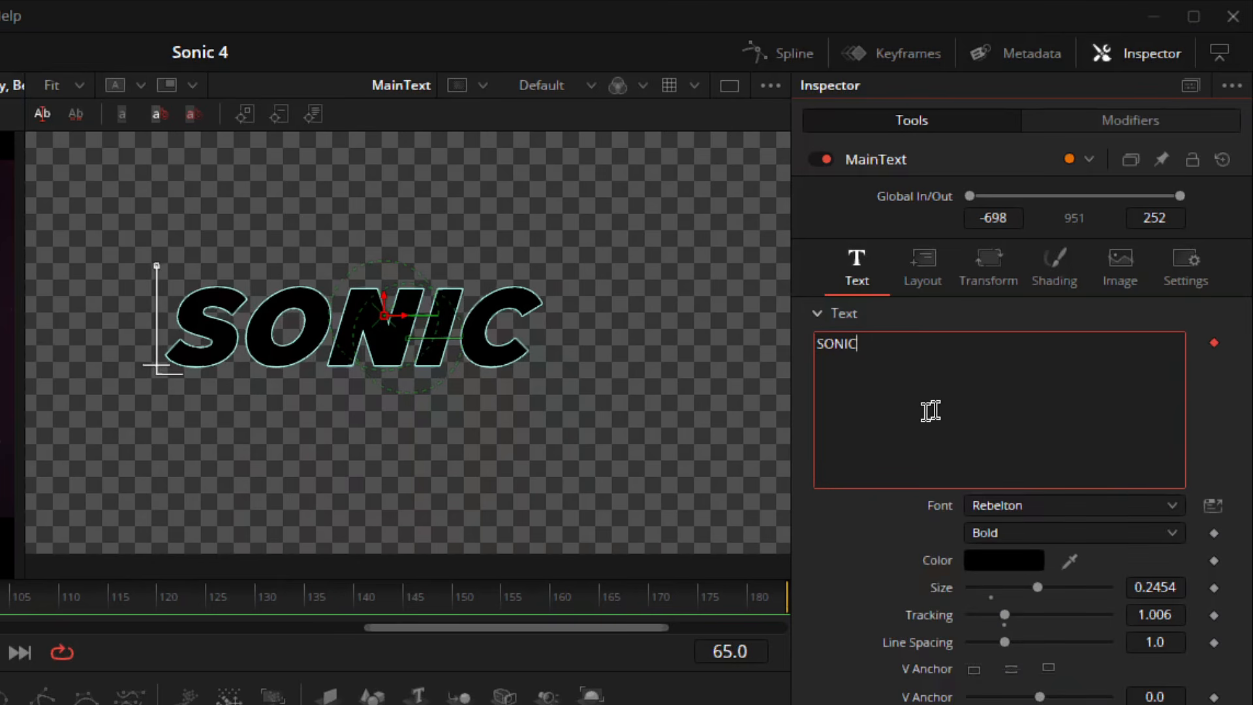
# Review the Follower modifier's text, transform, shading and general settings, and return to its timing options.
pyautogui.click(1182, 133)
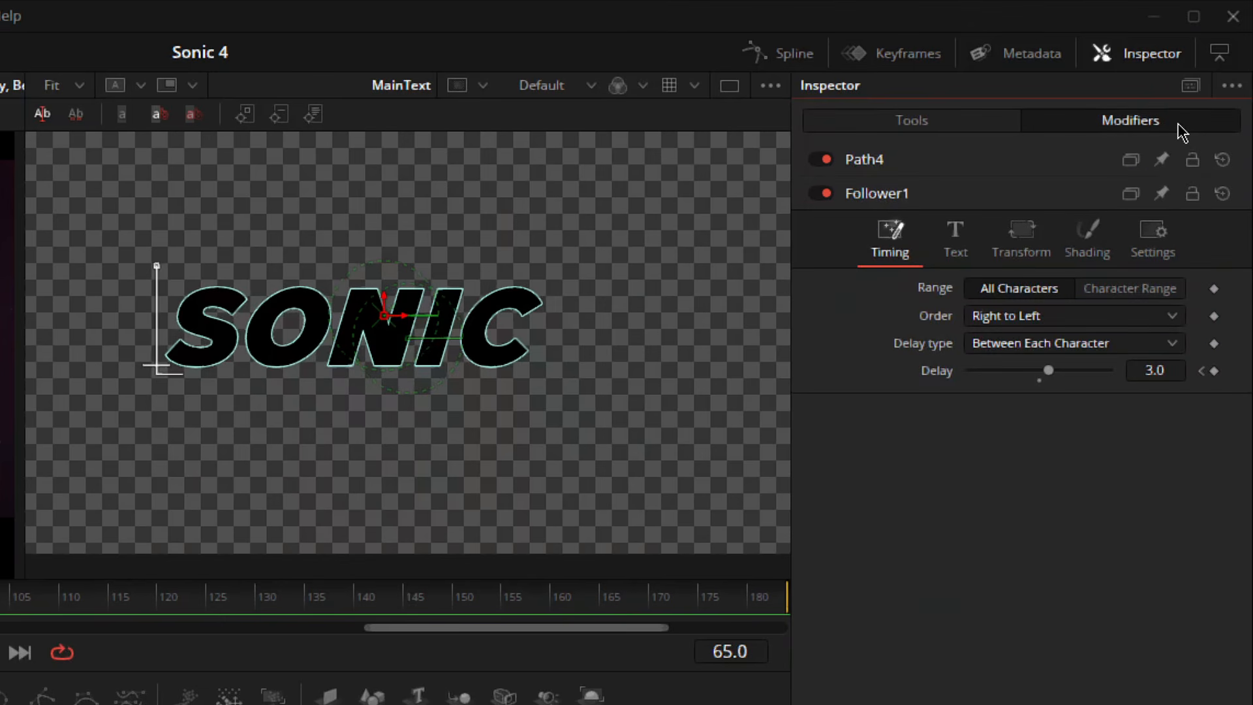
pyautogui.click(960, 236)
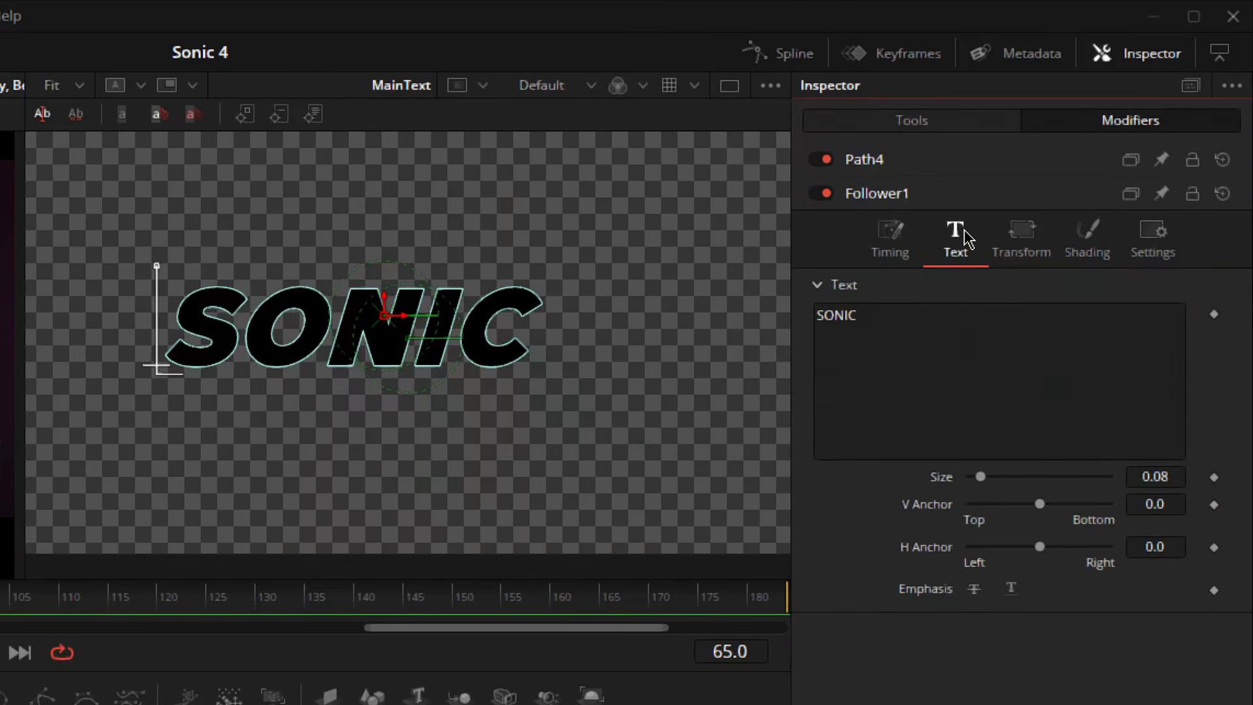
pyautogui.click(1018, 239)
pyautogui.click(1087, 242)
pyautogui.click(1174, 246)
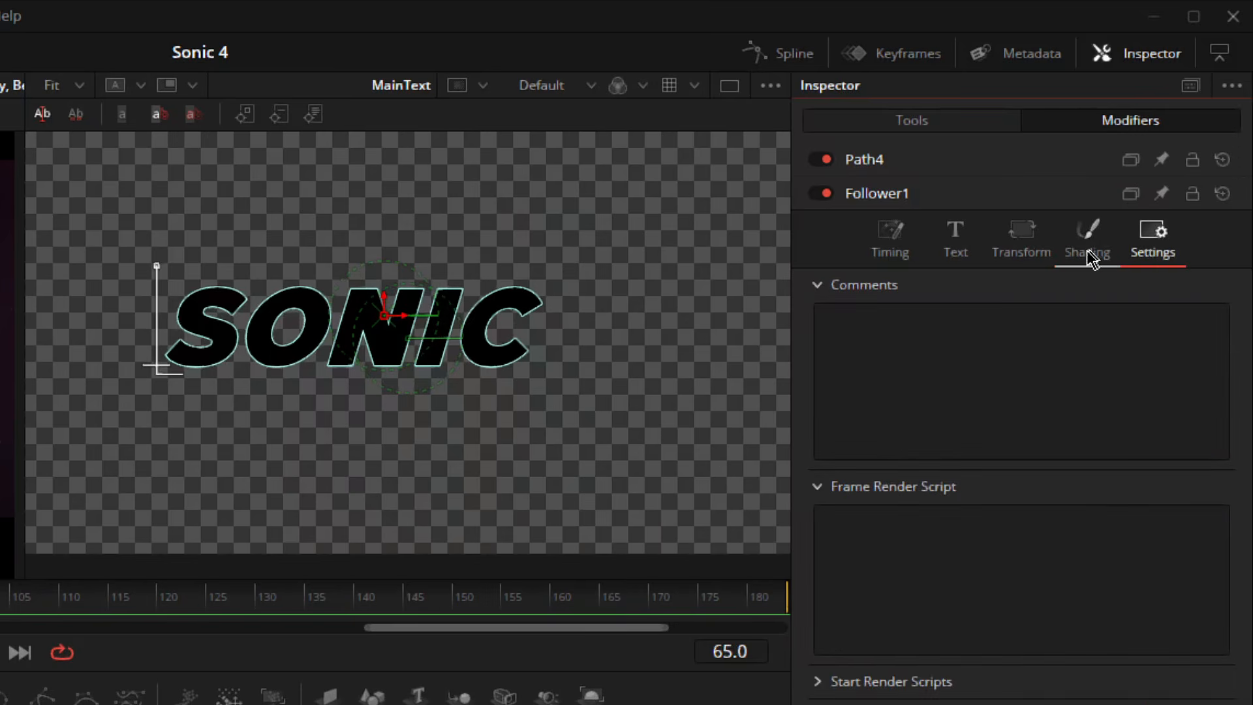
pyautogui.click(1086, 239)
pyautogui.click(1021, 238)
pyautogui.click(954, 238)
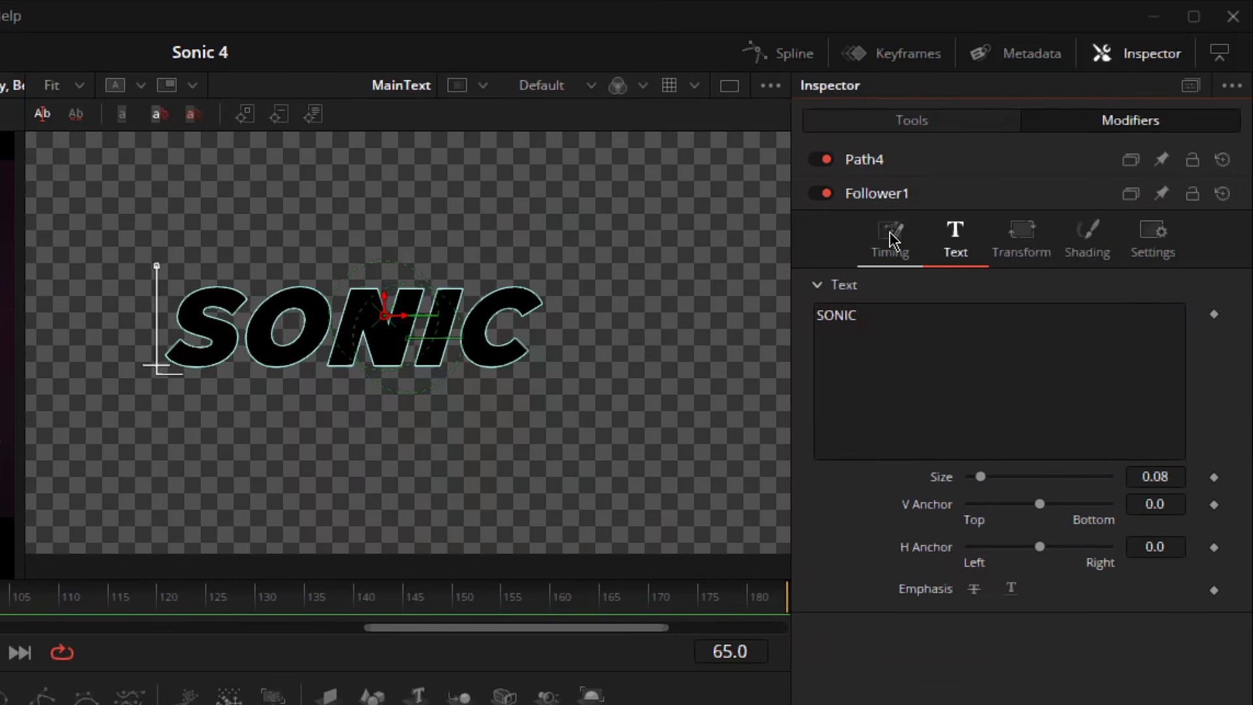
pyautogui.click(892, 240)
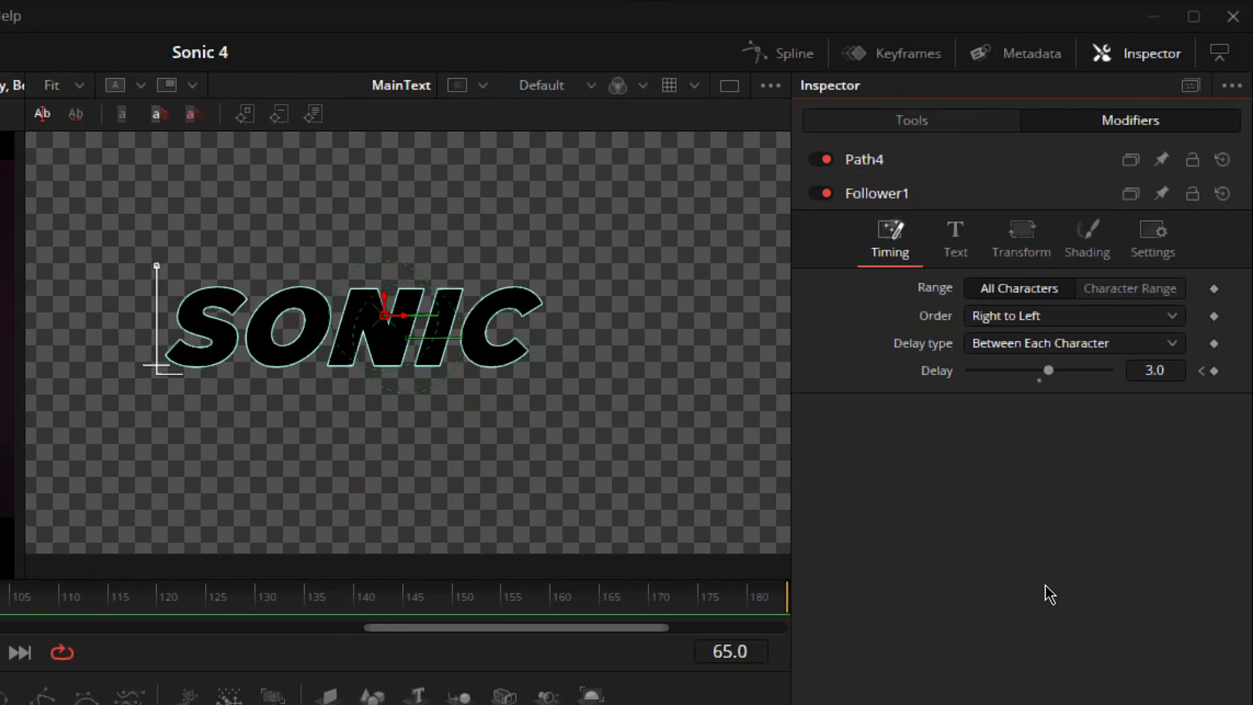
# Examine the Follower's keyframed character X offset at frames 44 and 49, comparing the letters' positions outside and inside the frame.
pyautogui.click(1023, 248)
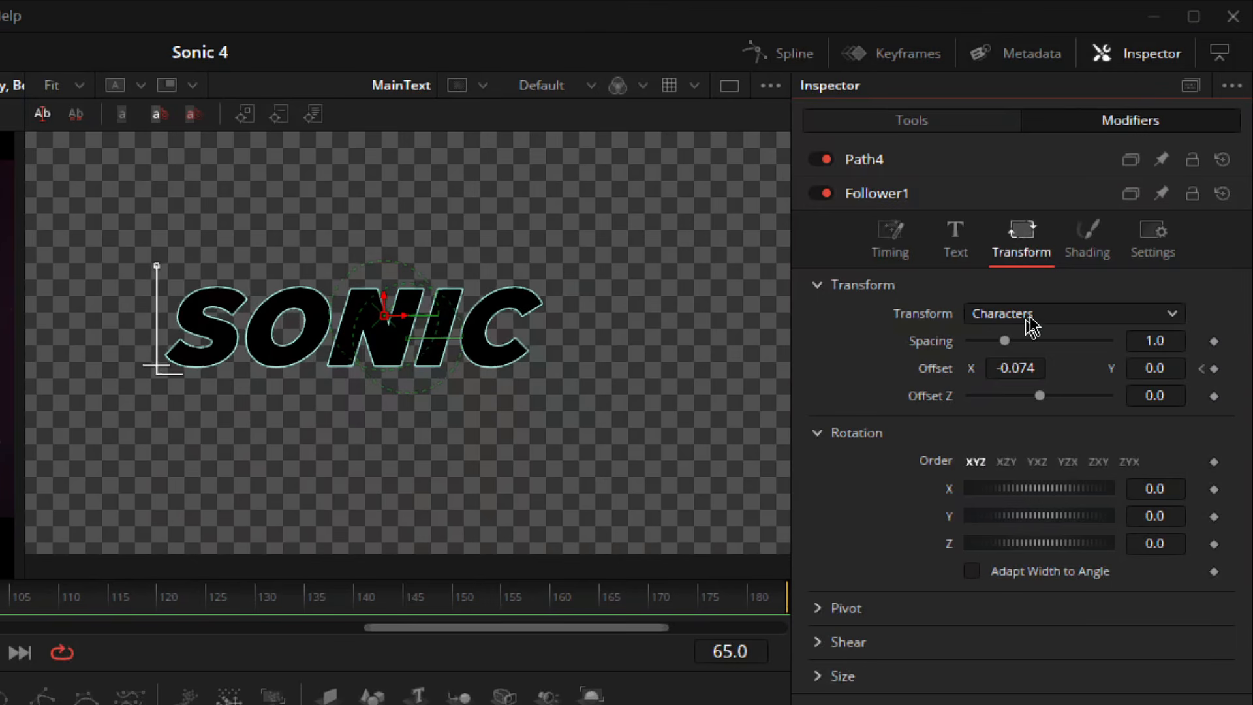
pyautogui.press('space')
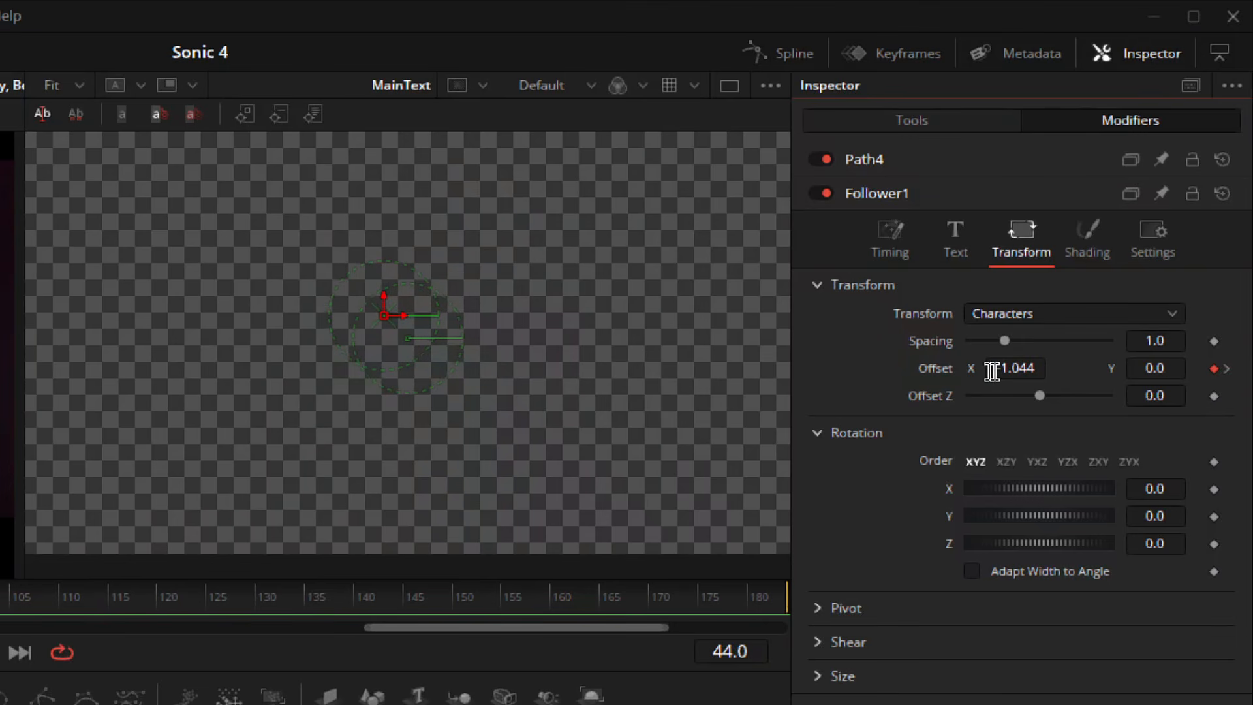
pyautogui.moveTo(1041, 369); pyautogui.dragTo(1120, 369)
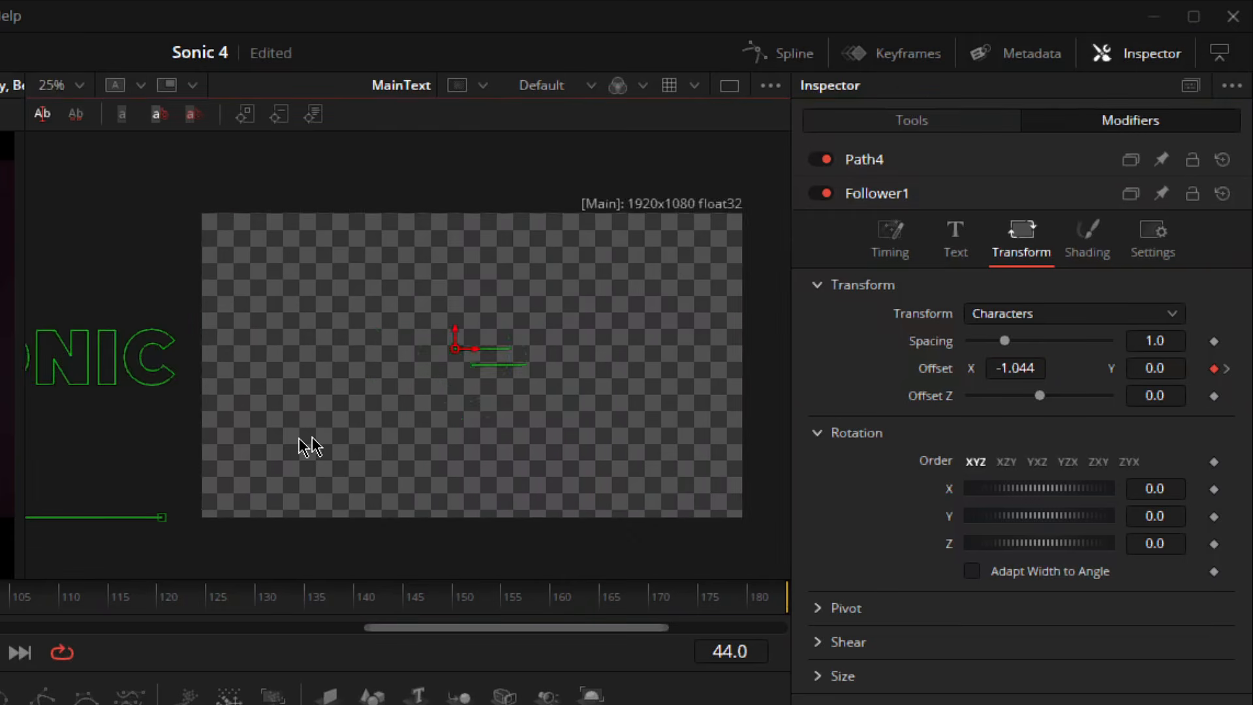
pyautogui.moveTo(307, 445); pyautogui.dragTo(565, 444)
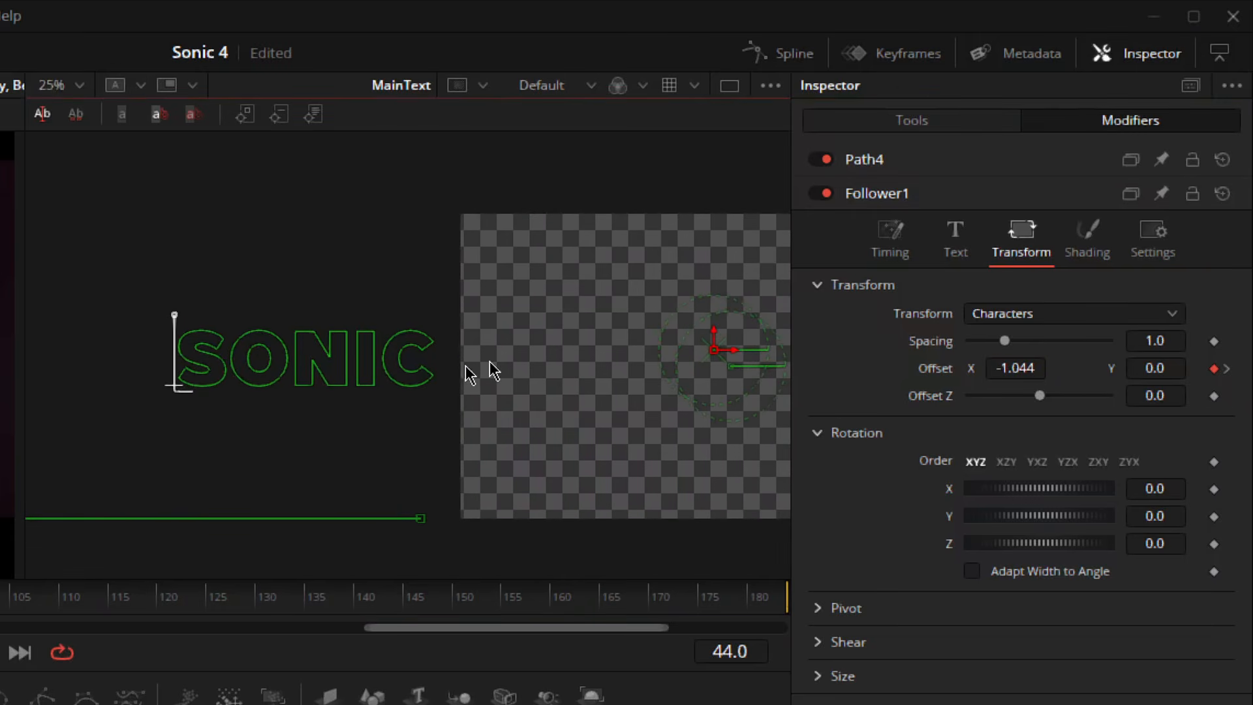
pyautogui.moveTo(545, 395); pyautogui.dragTo(483, 361)
pyautogui.press('space')
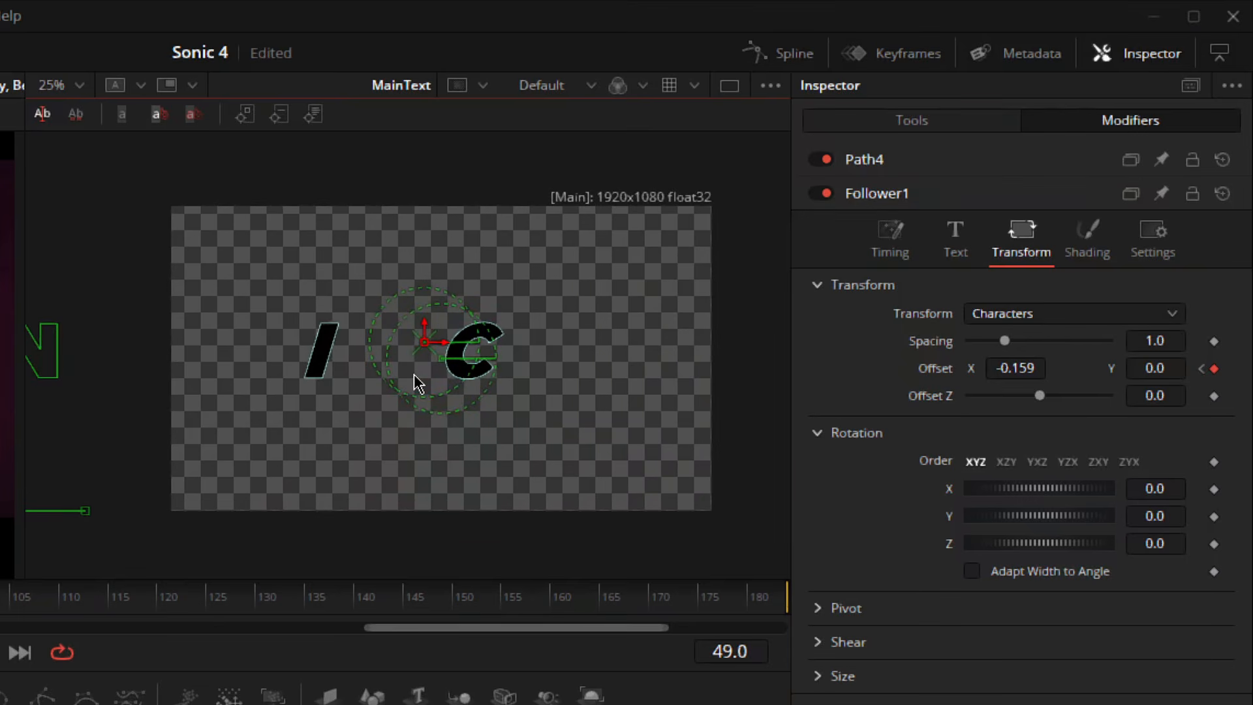
pyautogui.moveTo(456, 467); pyautogui.dragTo(625, 461)
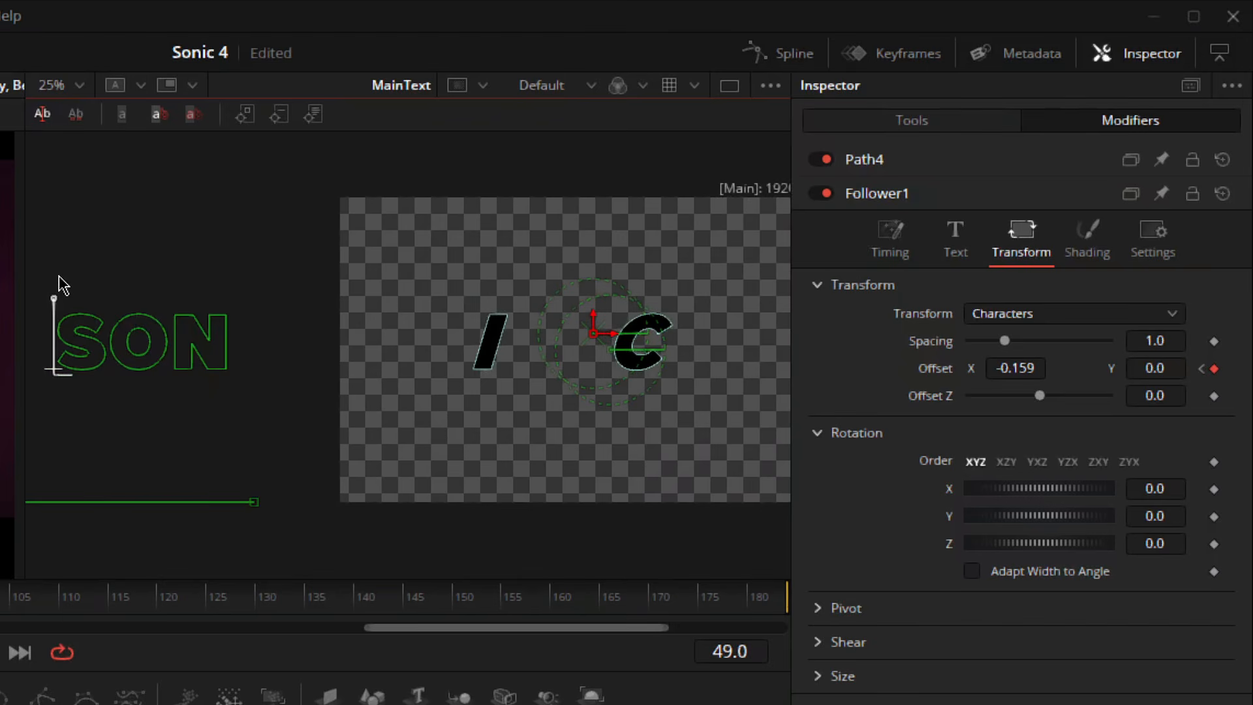
pyautogui.moveTo(58, 254); pyautogui.dragTo(731, 455)
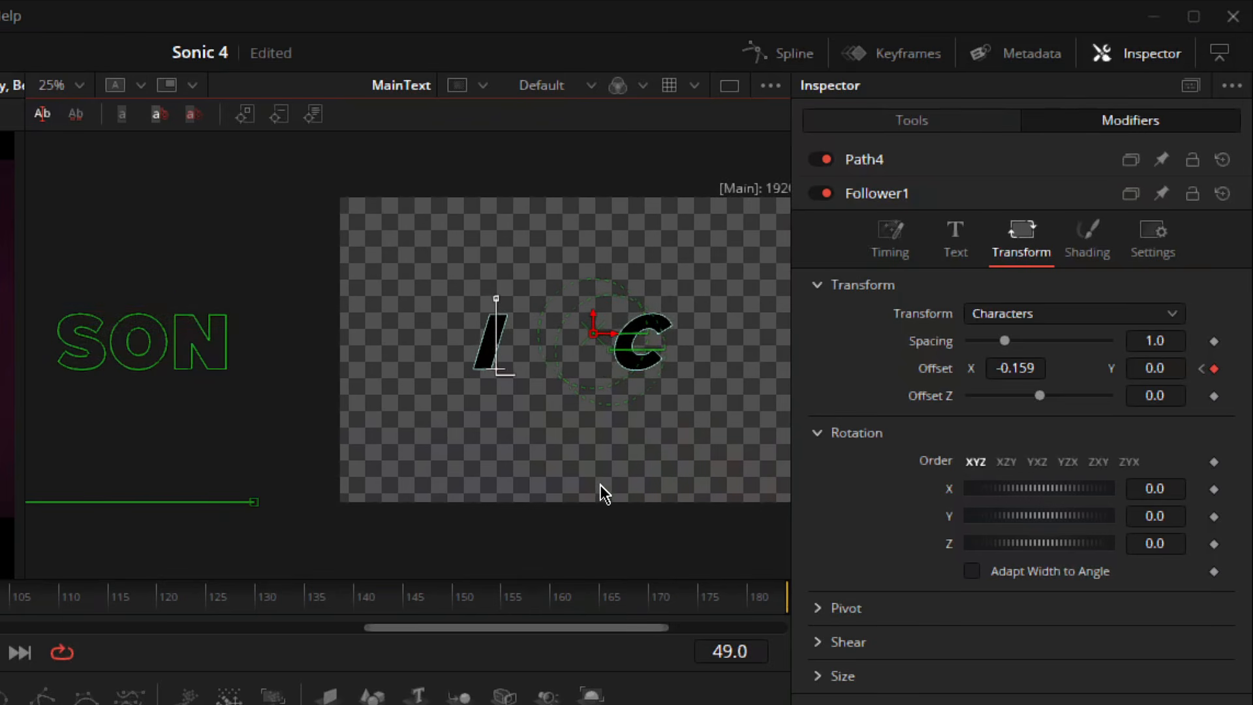
# Compare the Follower's delay and character offset keyframes at frame 44, and scrub through the letters' entrance.
pyautogui.click(888, 251)
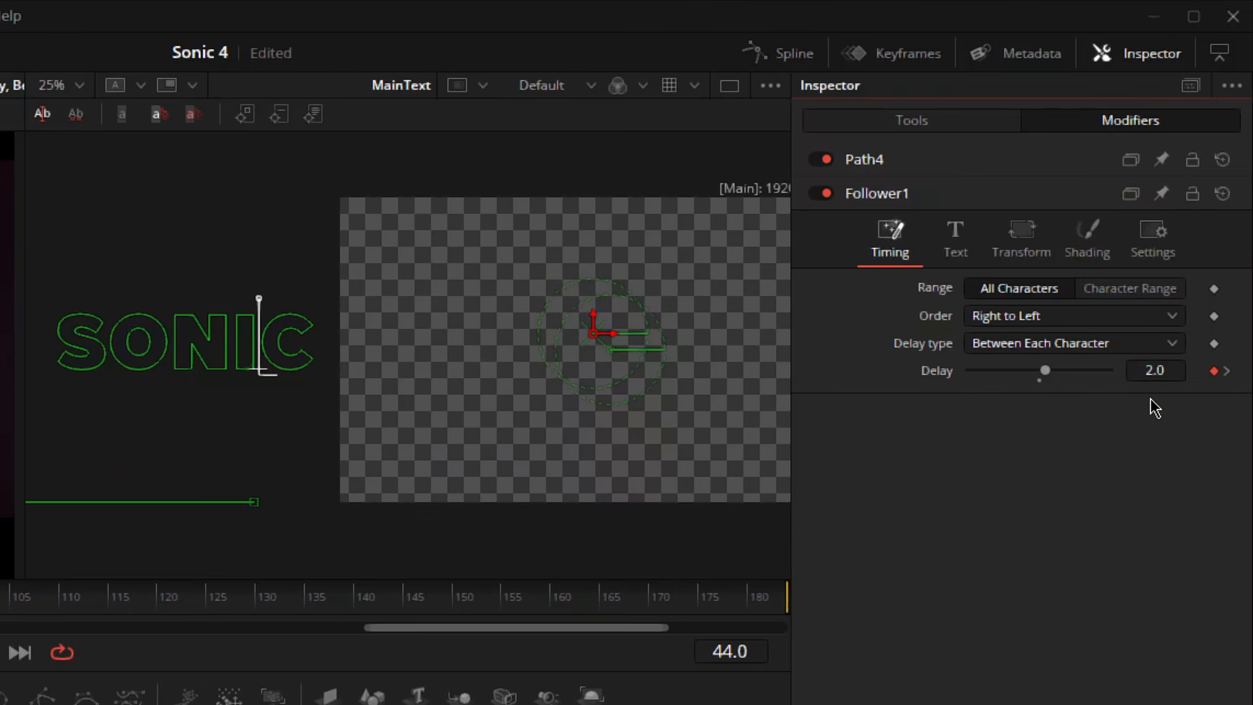
pyautogui.click(1022, 238)
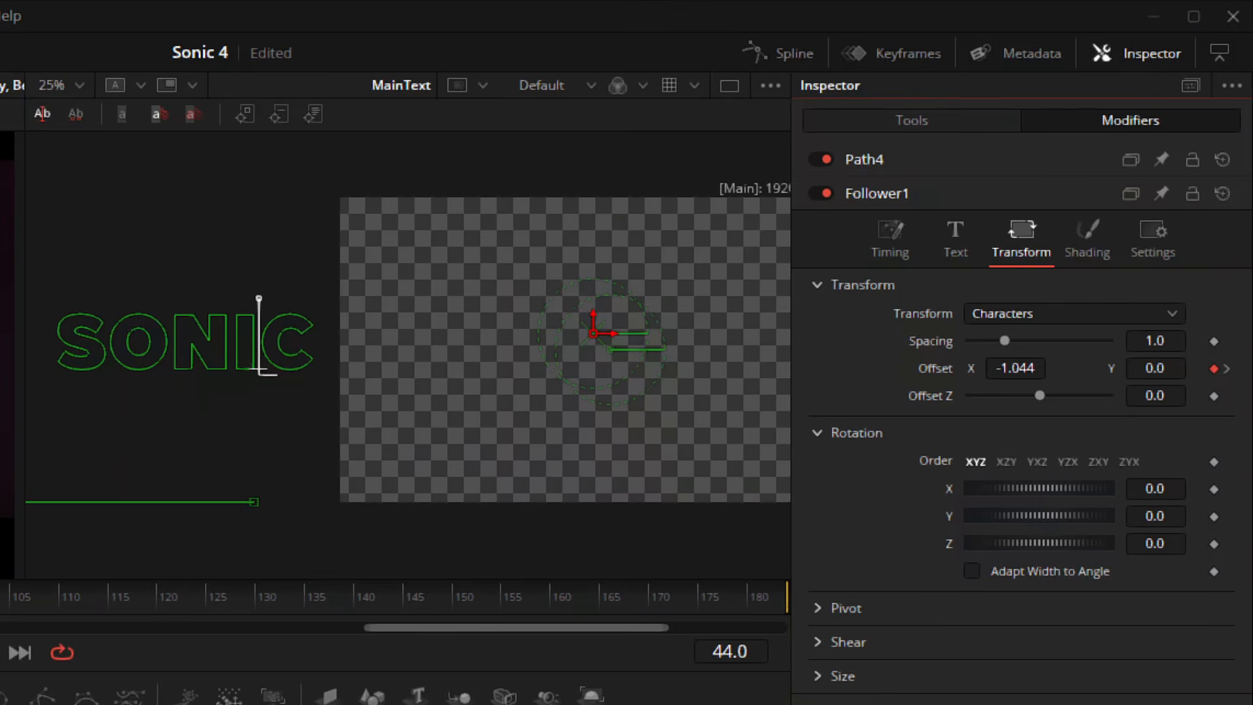
pyautogui.click(889, 238)
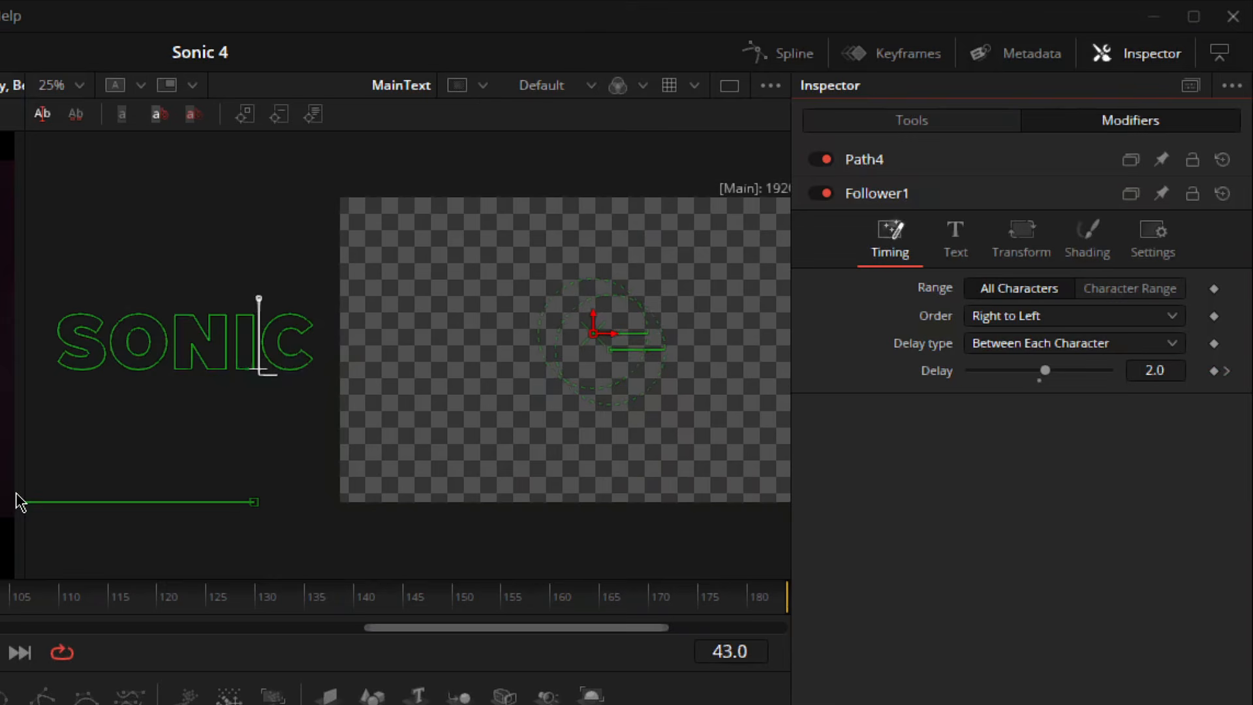
pyautogui.moveTo(499, 432); pyautogui.dragTo(469, 429)
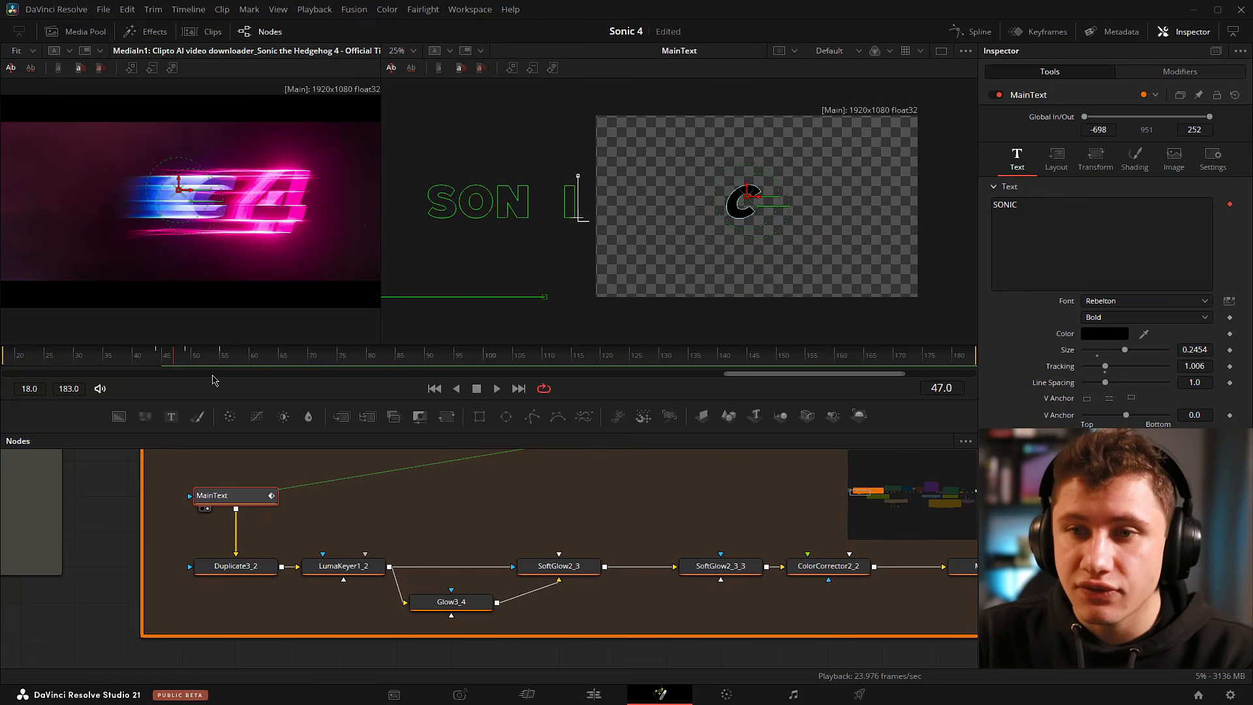
# Open MainText's animation curves in an enlarged Spline editor and fit them to the view.
pyautogui.click(979, 33)
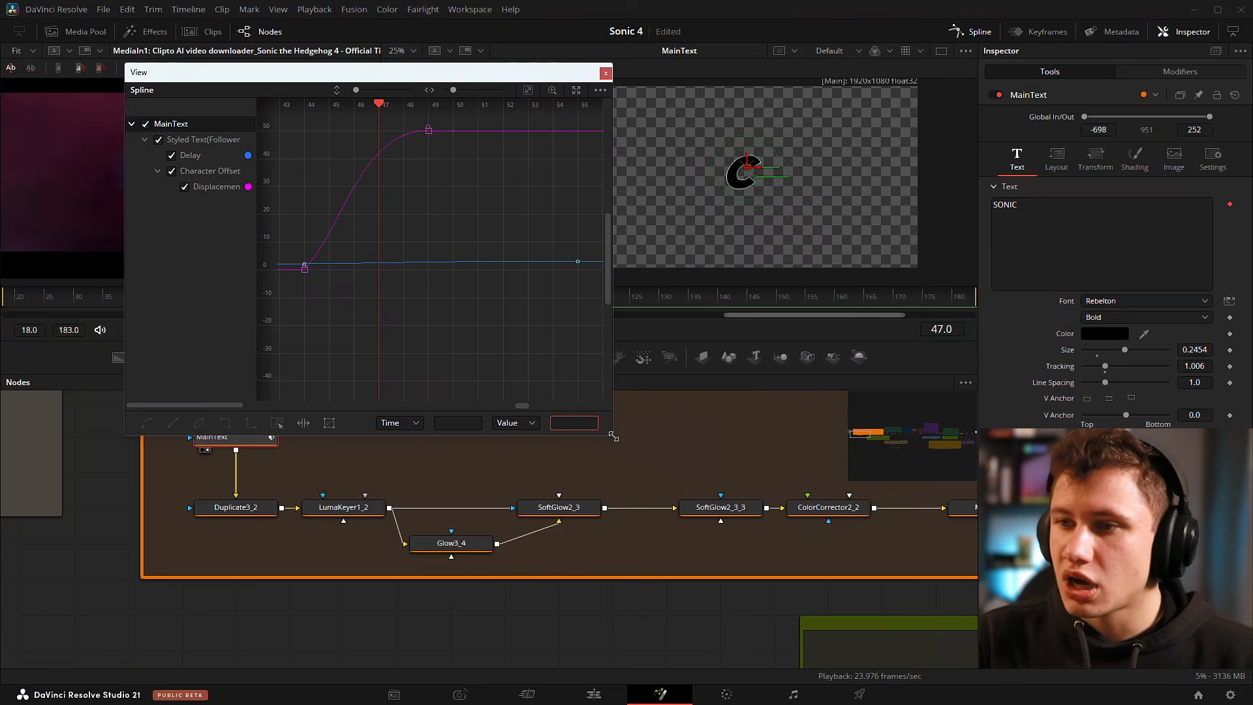
pyautogui.moveTo(612, 436); pyautogui.dragTo(1076, 617)
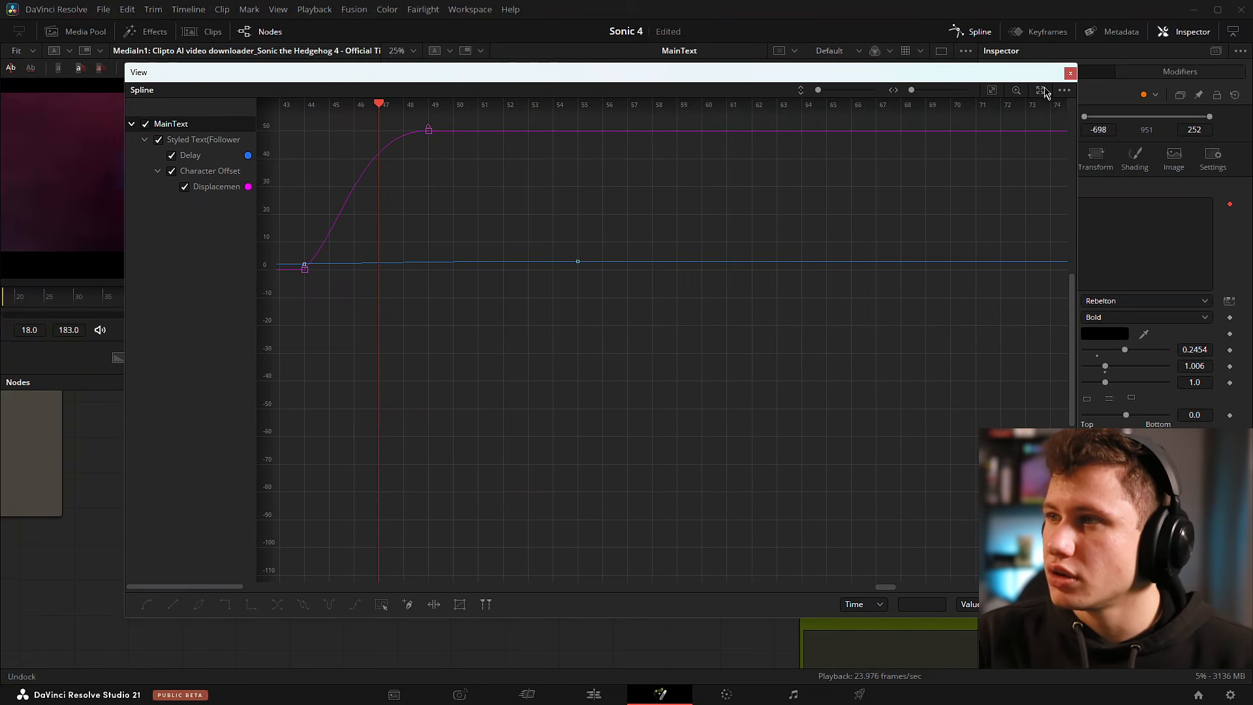
pyautogui.click(993, 91)
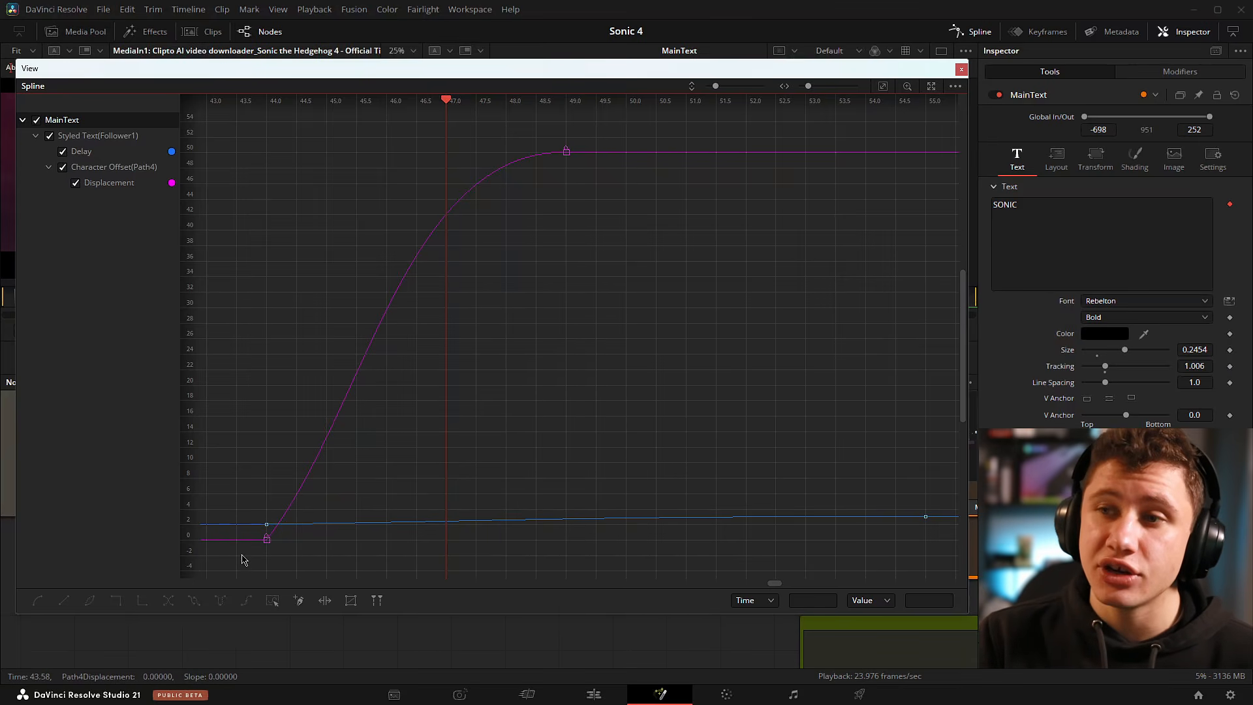
# Try reshaping the easing handle of the Displacement keyframe at frame 49, and undo the change.
pyautogui.moveTo(534, 130); pyautogui.dragTo(629, 222)
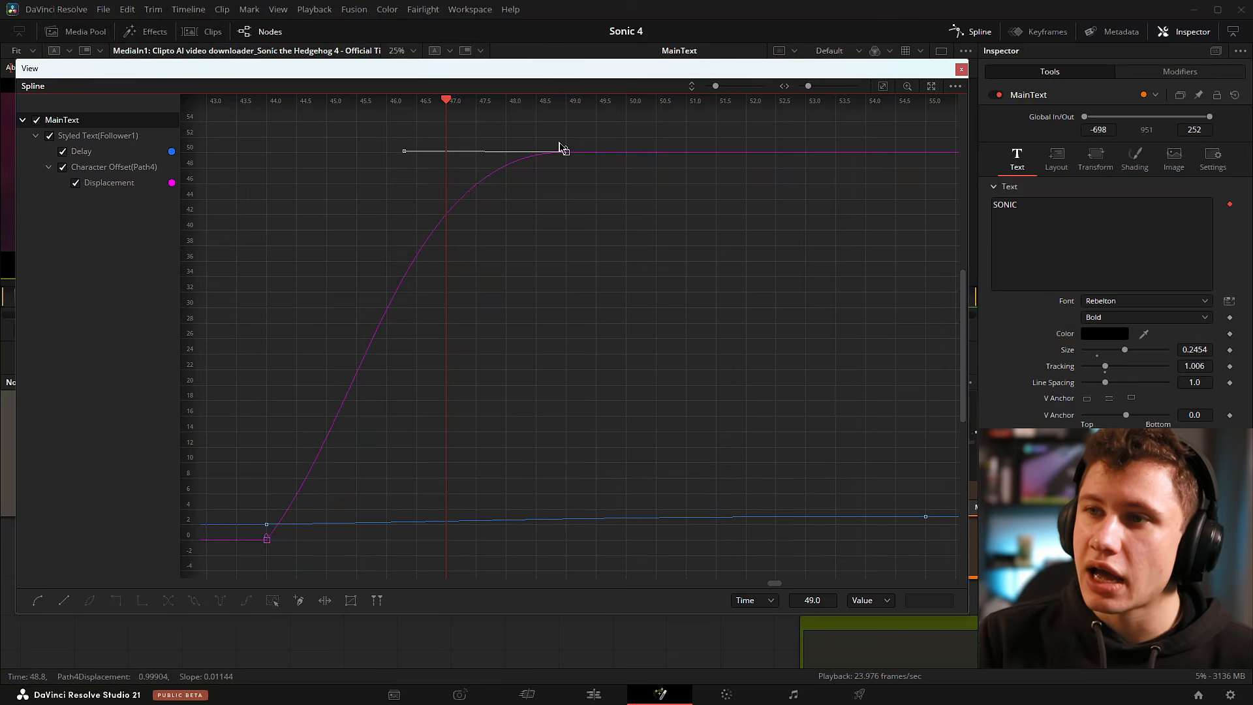
pyautogui.moveTo(522, 124); pyautogui.dragTo(652, 230)
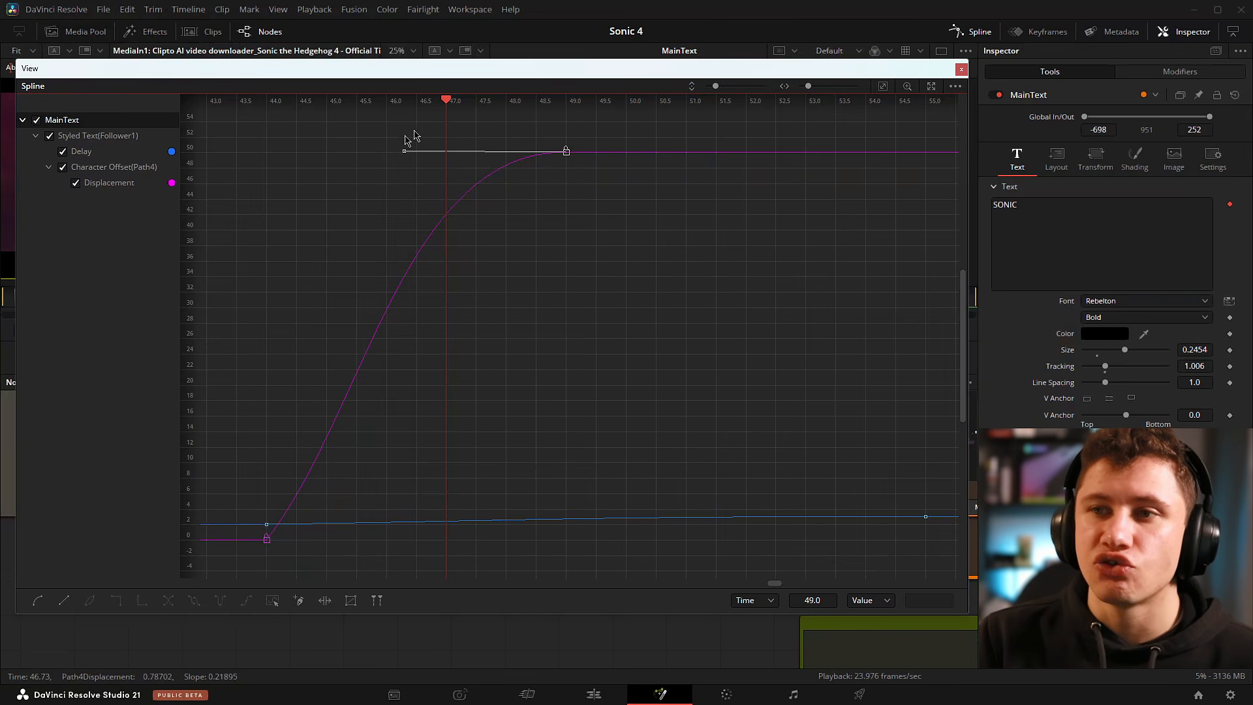
pyautogui.moveTo(404, 155); pyautogui.dragTo(350, 260)
pyautogui.hotkey('ctrl', 'z')
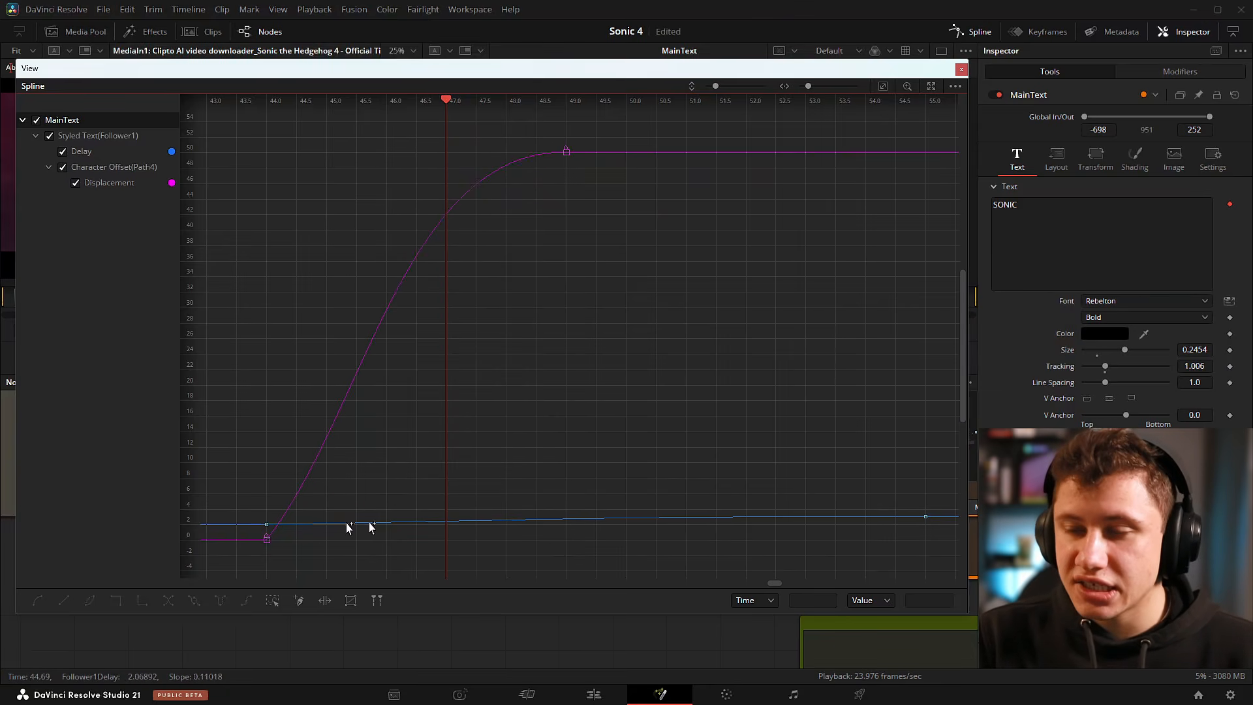
# Examine the Follower Delay curve's keyframes at frames 44 and 55, and close the enlarged Spline editor.
pyautogui.moveTo(716, 87); pyautogui.dragTo(725, 86)
pyautogui.scroll(-2, 697, 318)
pyautogui.scroll(-2, 696, 318)
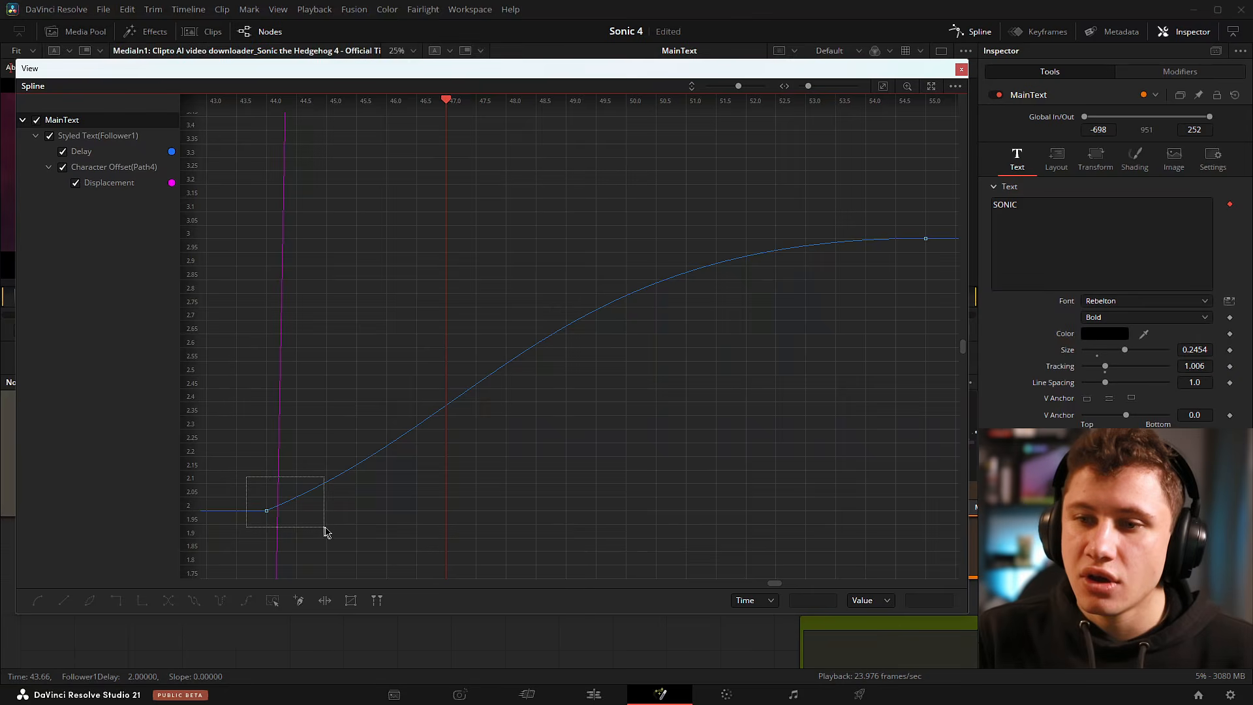
pyautogui.moveTo(324, 528); pyautogui.dragTo(324, 527)
pyautogui.moveTo(848, 183); pyautogui.dragTo(895, 226)
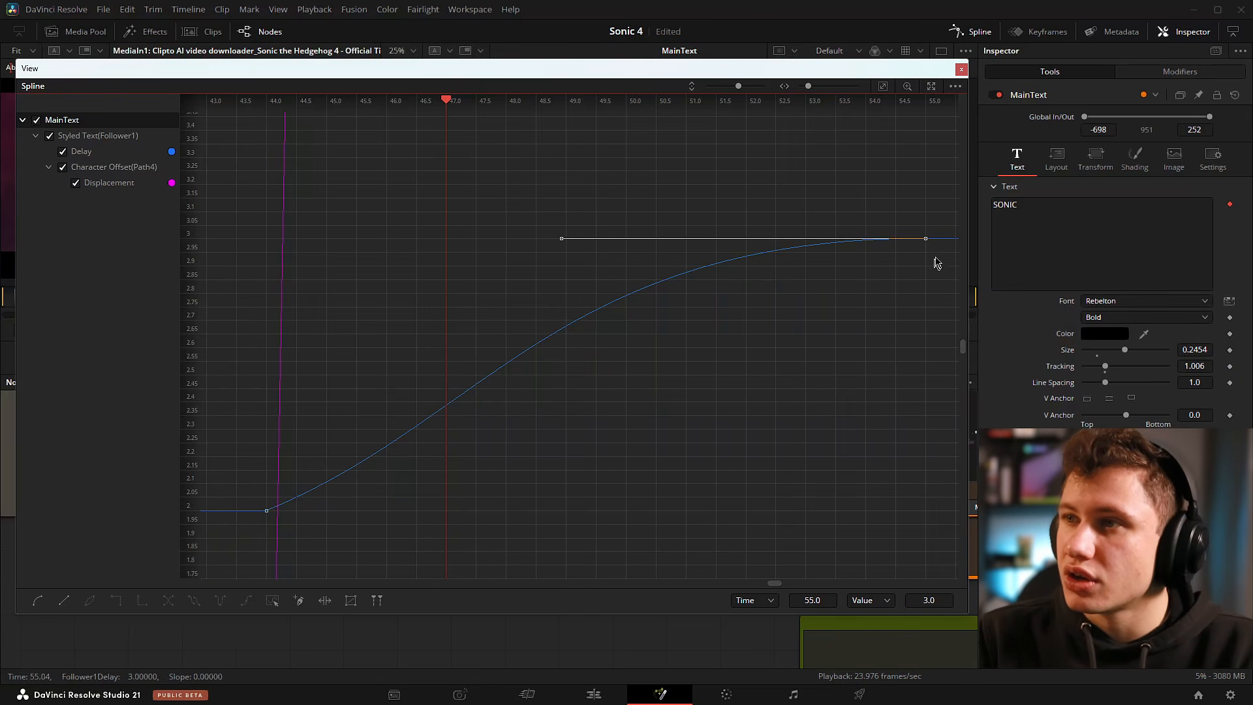
pyautogui.click(961, 70)
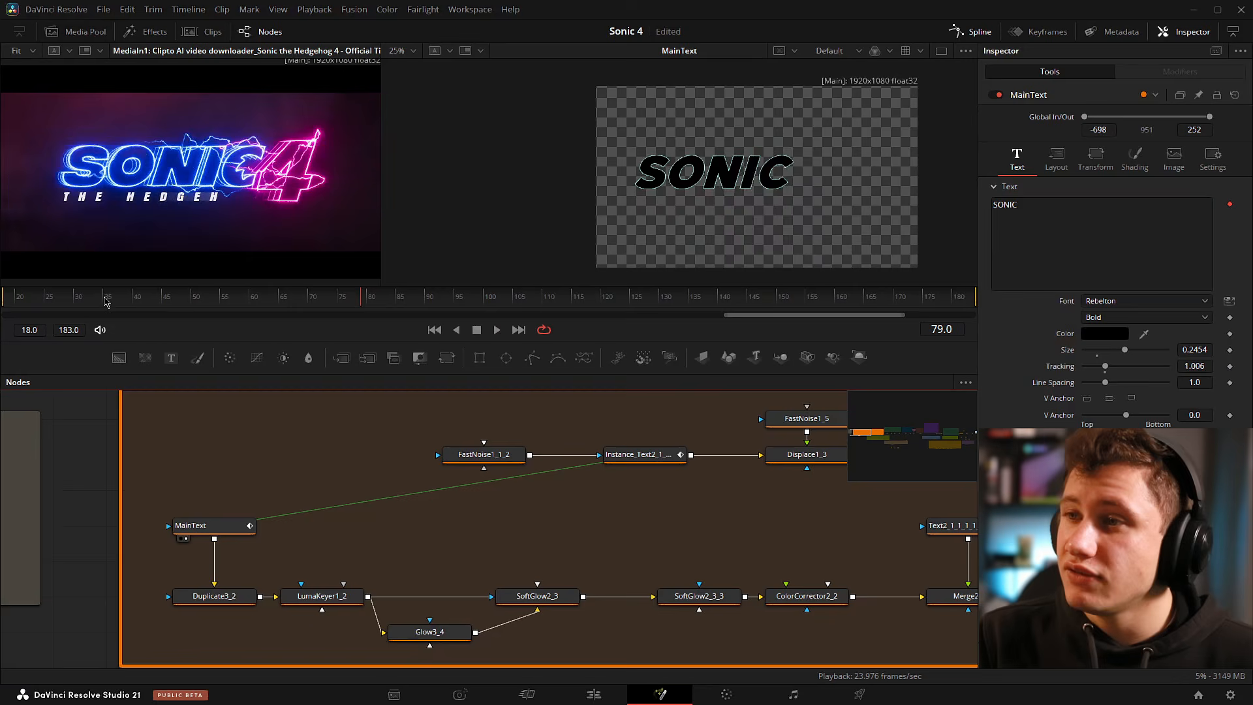
# Scrub through the SONIC letters' entrance, and inspect the reference title's lettering up close at frame 75.
pyautogui.moveTo(106, 300); pyautogui.dragTo(207, 297)
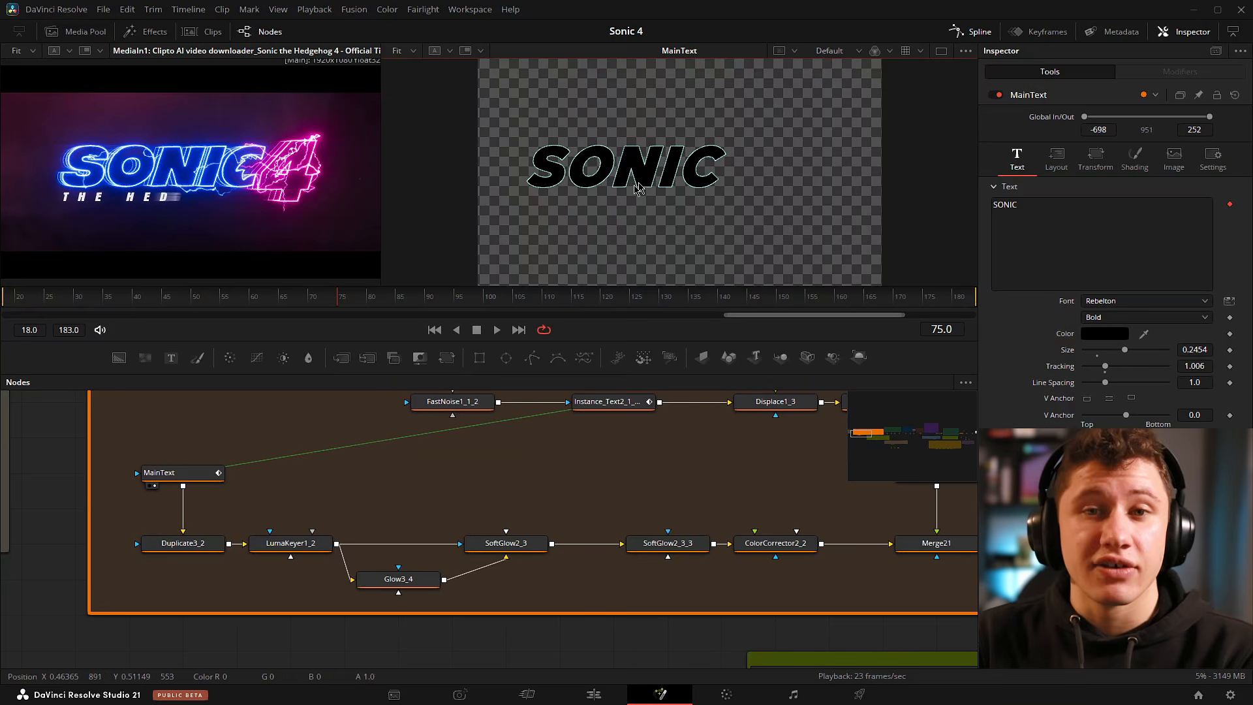
pyautogui.scroll(3, 181, 159)
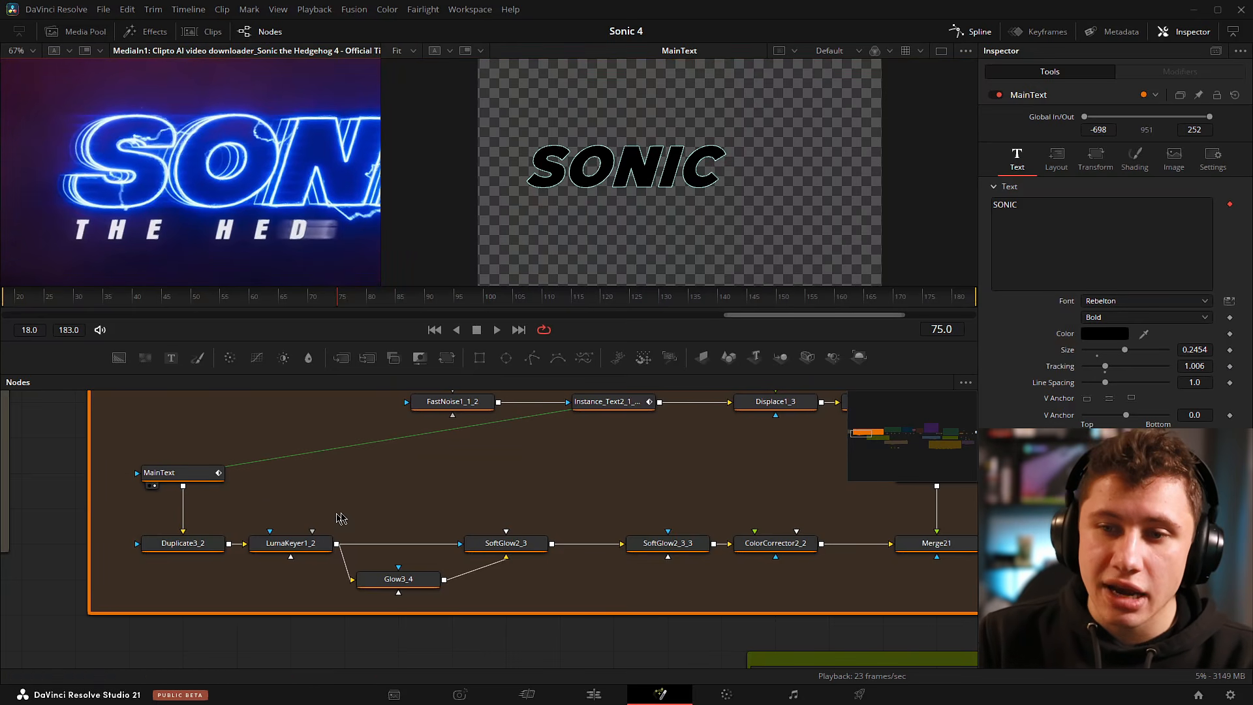
pyautogui.moveTo(336, 513); pyautogui.dragTo(391, 496)
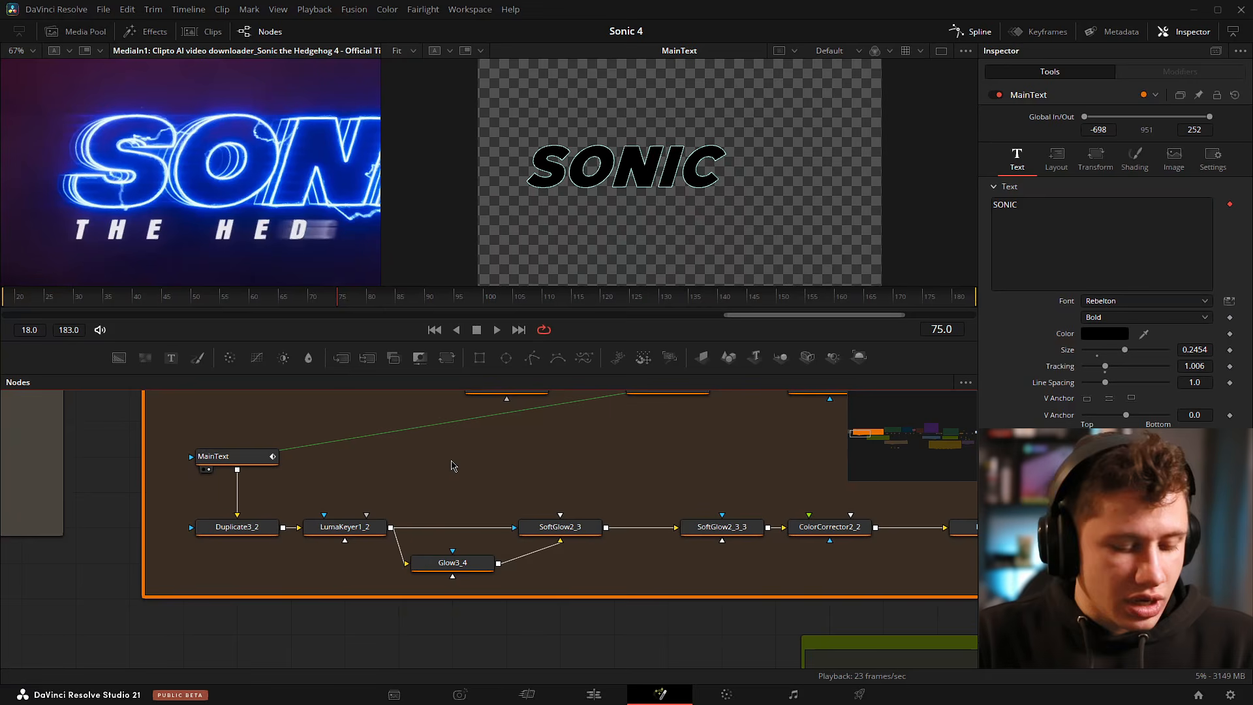
# Look up the Duplicate tool in the tool selector, and inspect the existing Duplicate3_2 node's settings.
pyautogui.hotkey('shift', 'space')
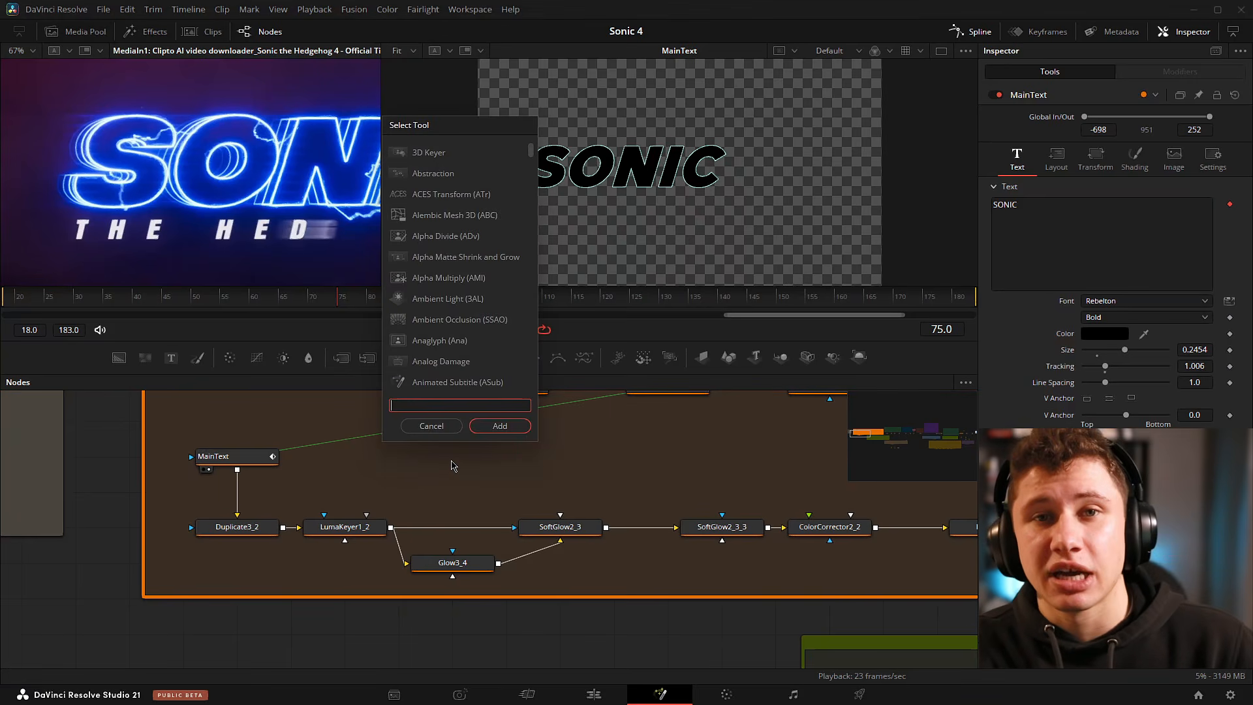
pyautogui.write('dupl')
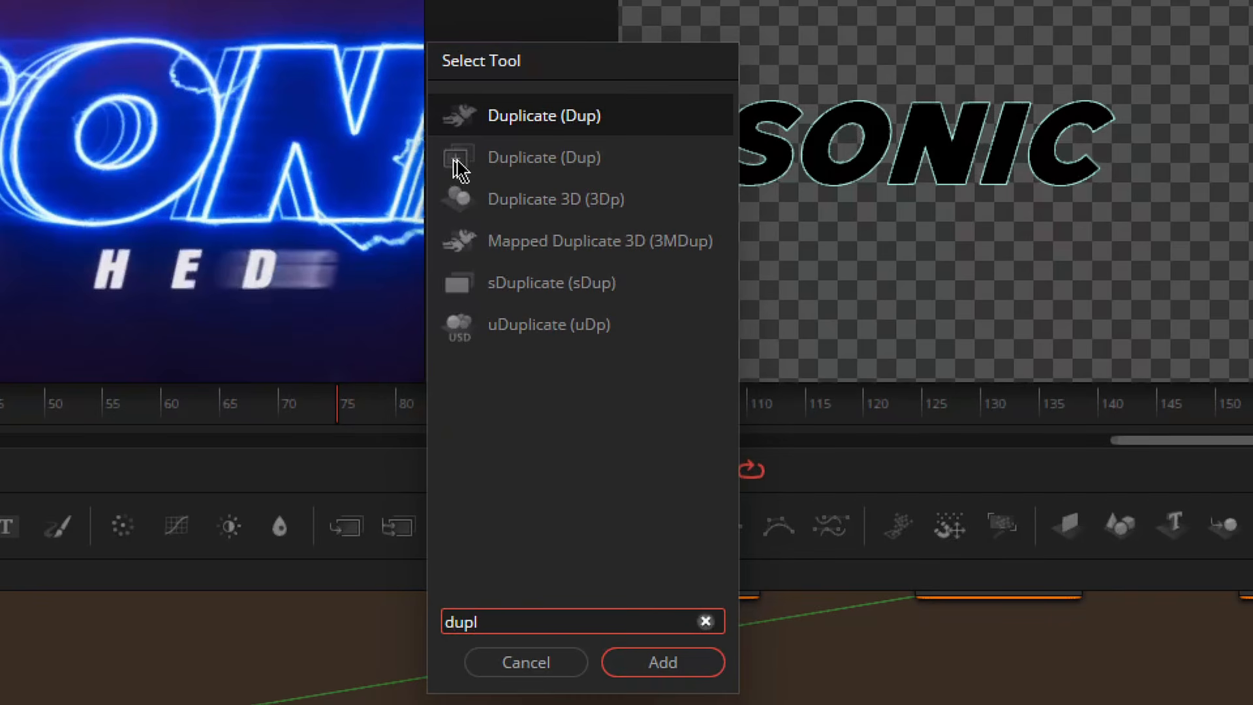
pyautogui.doubleClick(465, 160)
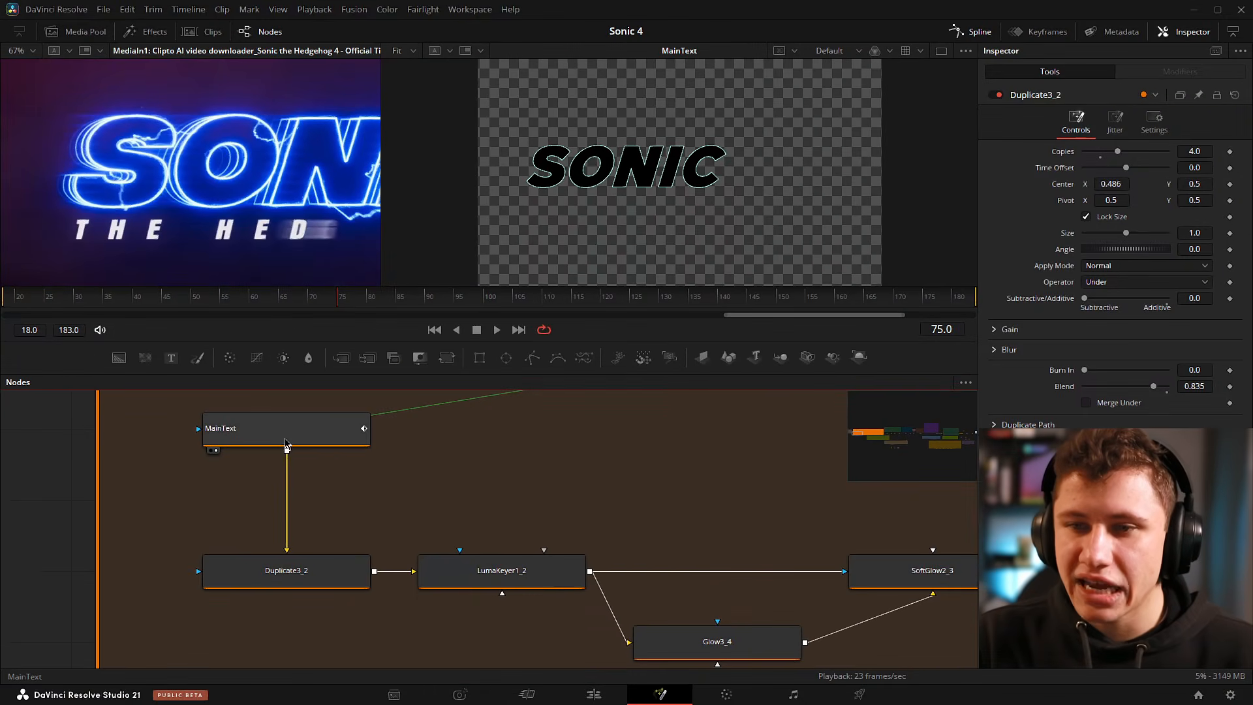
pyautogui.moveTo(330, 485); pyautogui.dragTo(381, 469)
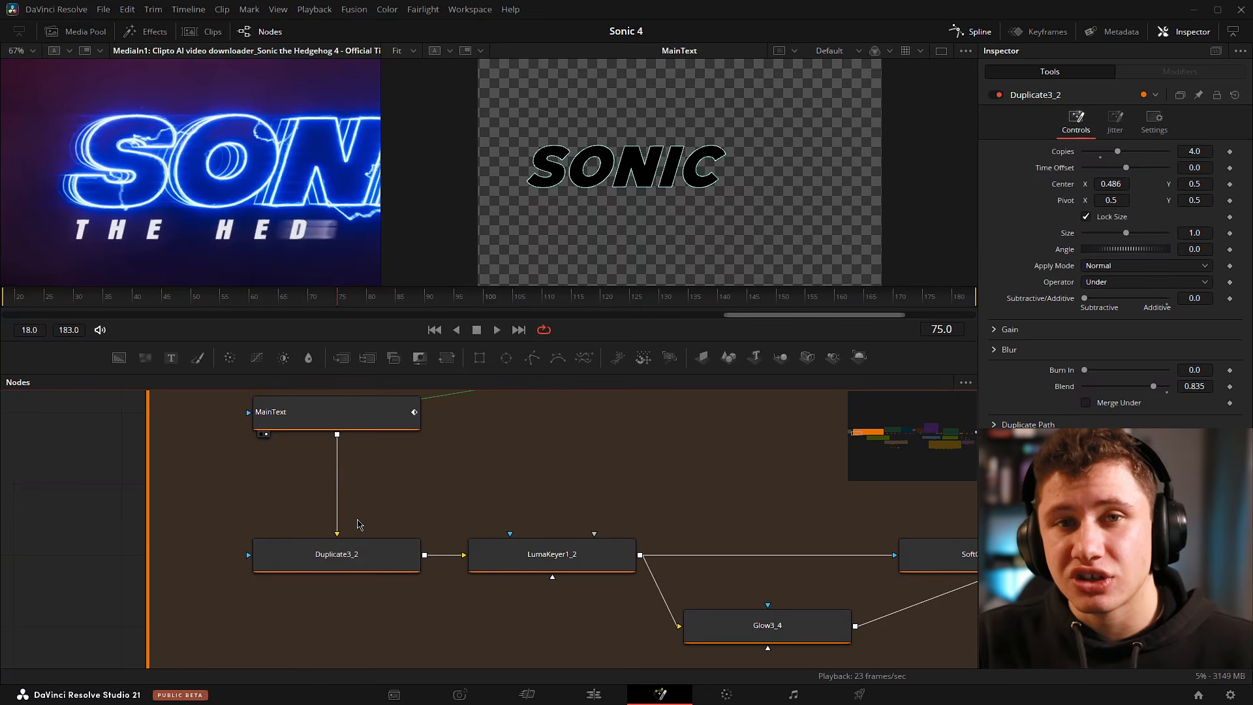
pyautogui.scroll(-5, 277, 540)
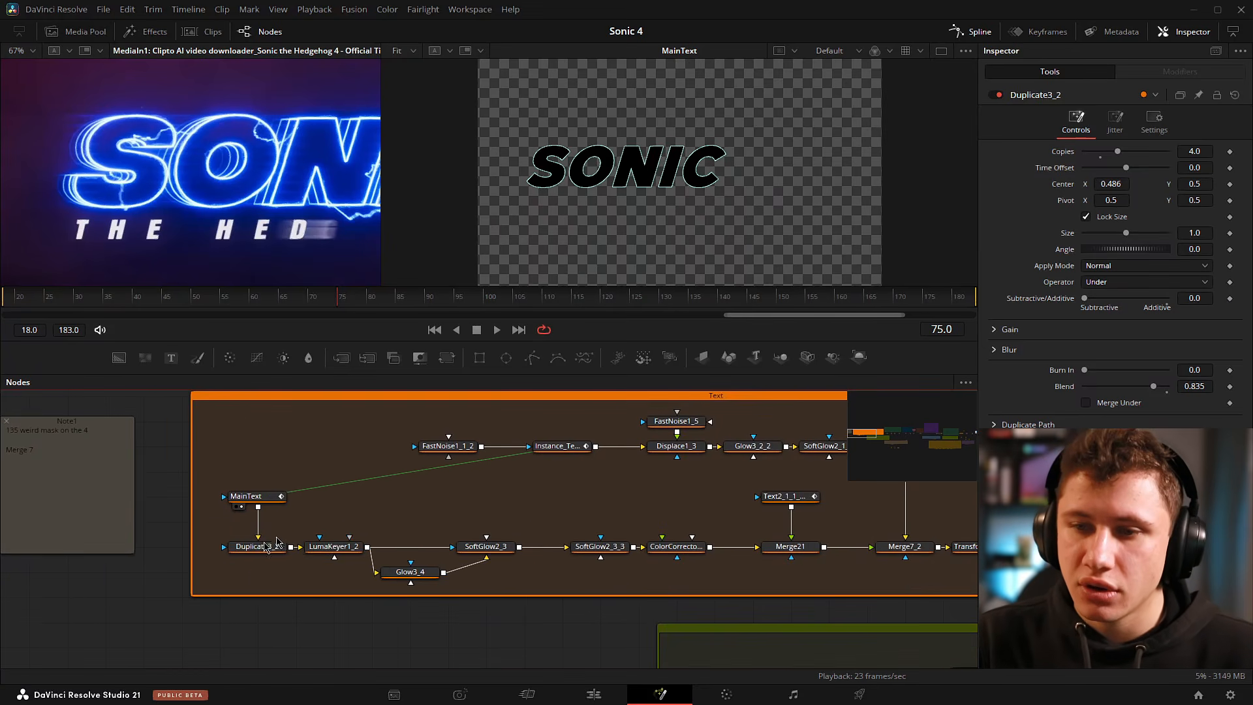
# Show Duplicate3_2 in the second viewer, and compare its repeated SONIC outlines with the reference title.
pyautogui.moveTo(264, 544); pyautogui.dragTo(663, 156)
pyautogui.press('2')
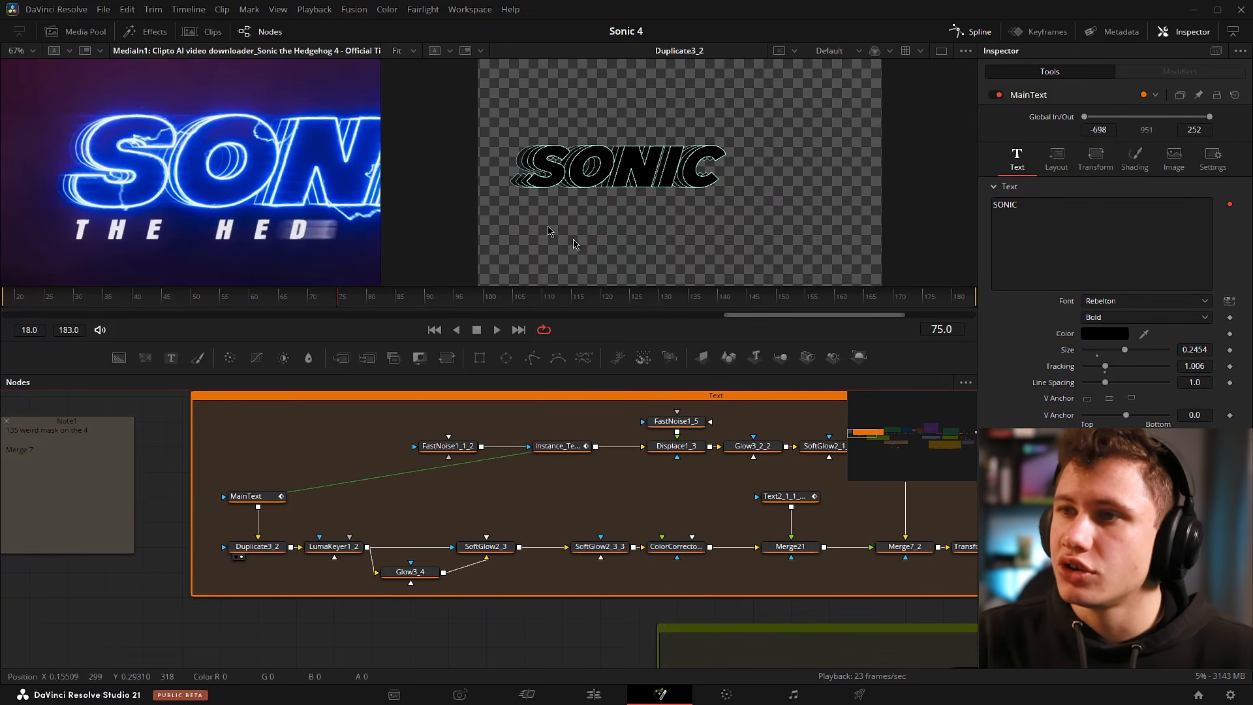
pyautogui.scroll(3, 544, 144)
pyautogui.scroll(-2, 619, 196)
pyautogui.moveTo(692, 207); pyautogui.dragTo(669, 195)
pyautogui.scroll(3, 130, 162)
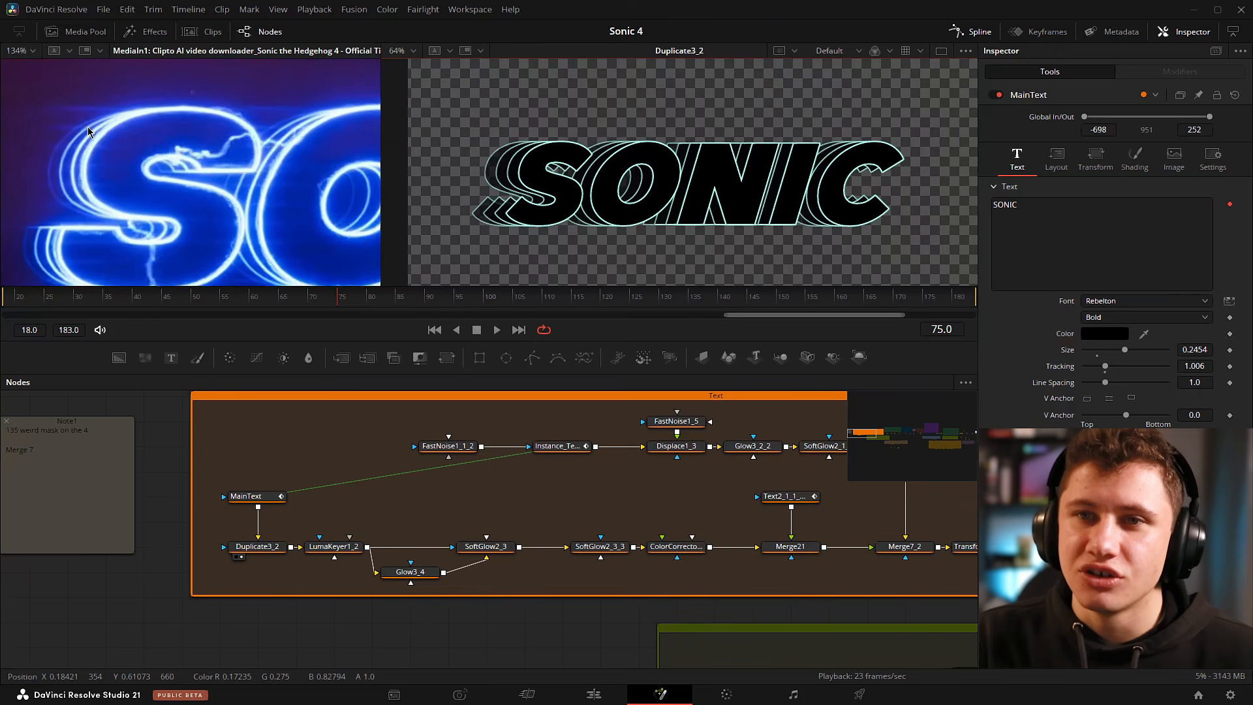
pyautogui.scroll(3, 554, 213)
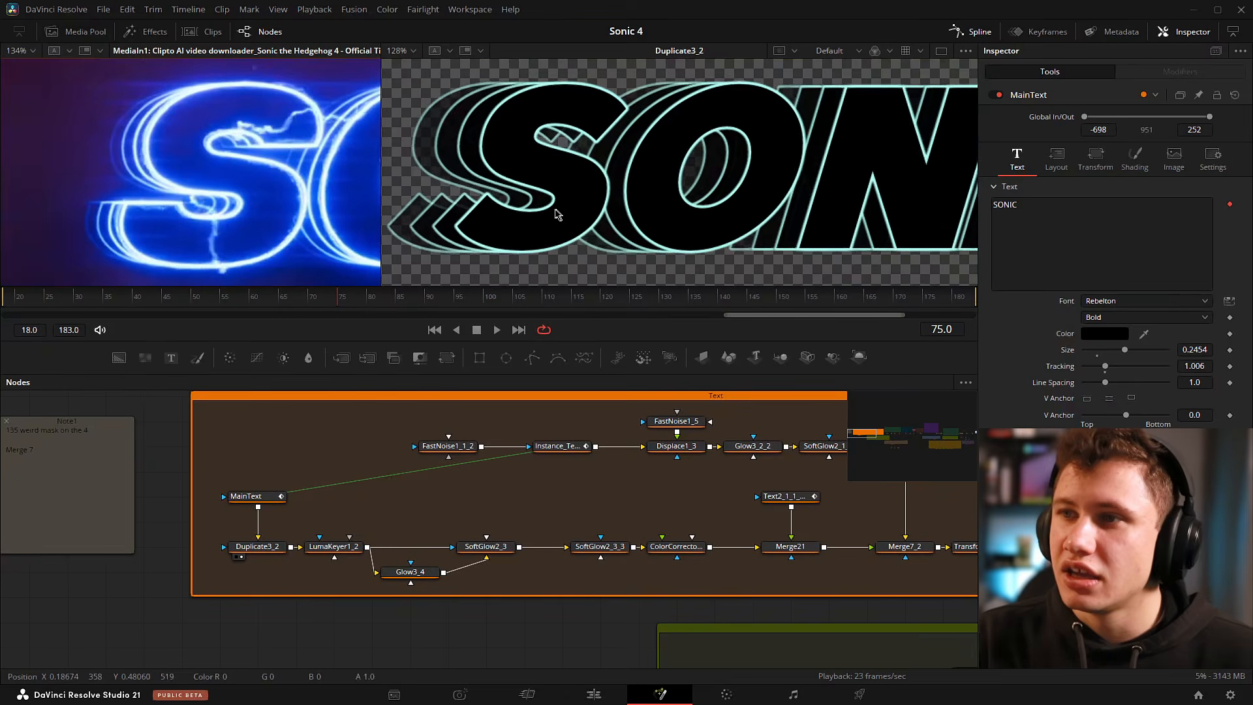
# Try resetting the Duplicate3_2 node to its default settings.
pyautogui.click(257, 547)
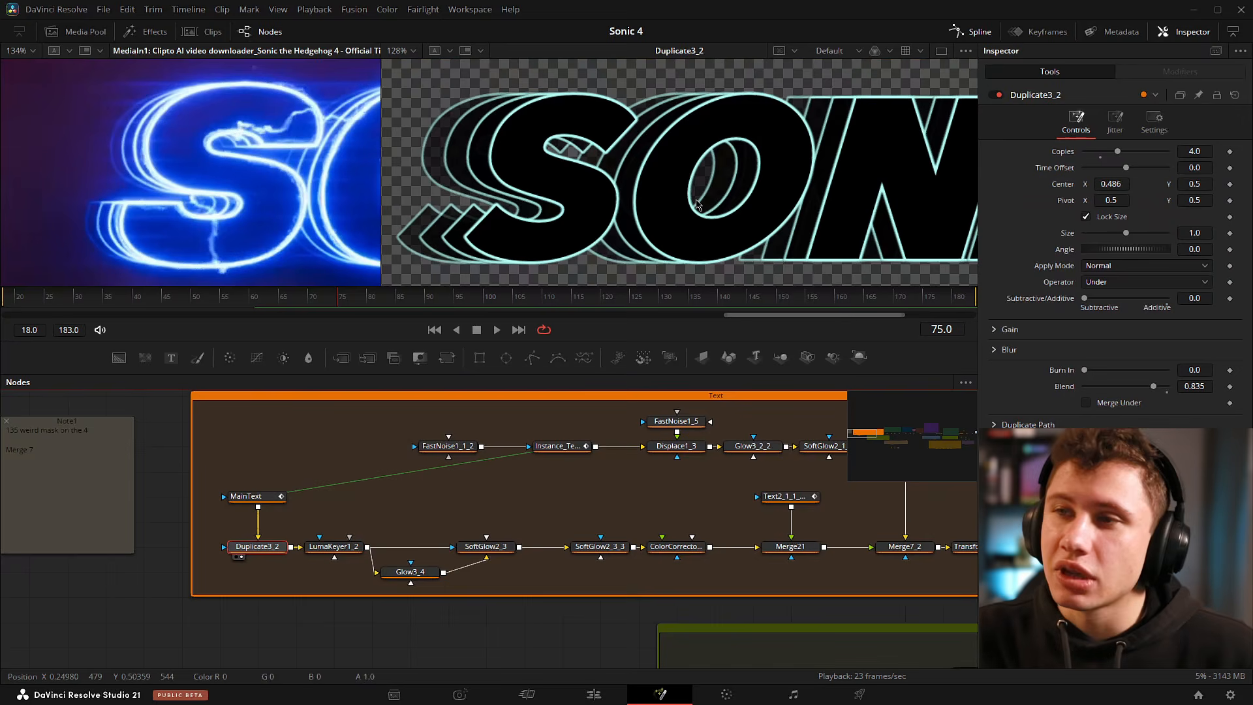
pyautogui.scroll(-3, 689, 196)
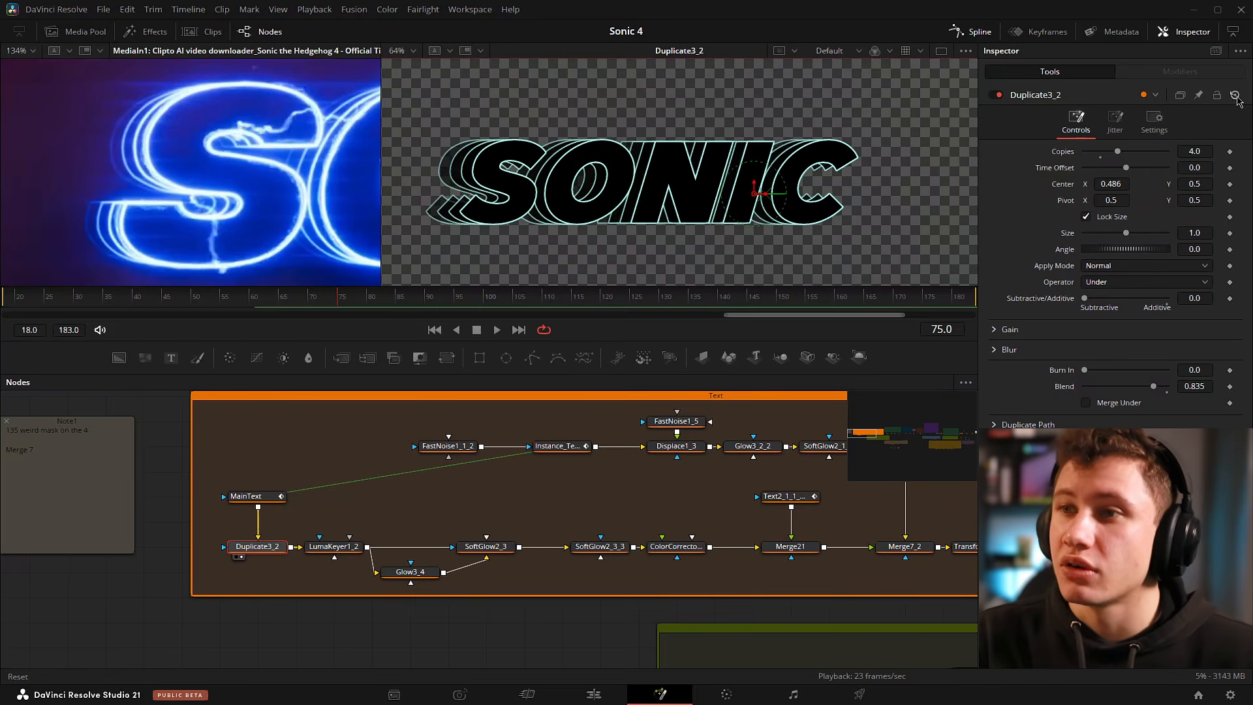
pyautogui.click(1235, 96)
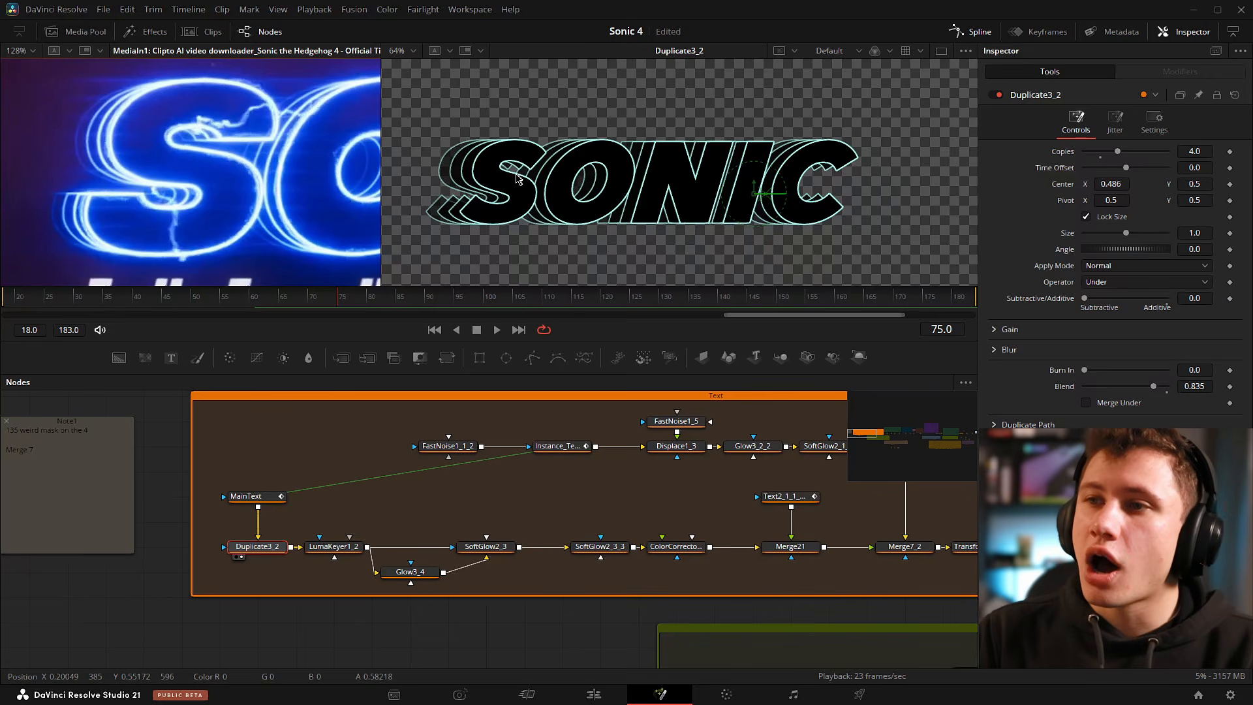
# Set Duplicate3_2's Center X to 0.489, and compare the copies' spacing with the reference title.
pyautogui.scroll(4, 540, 176)
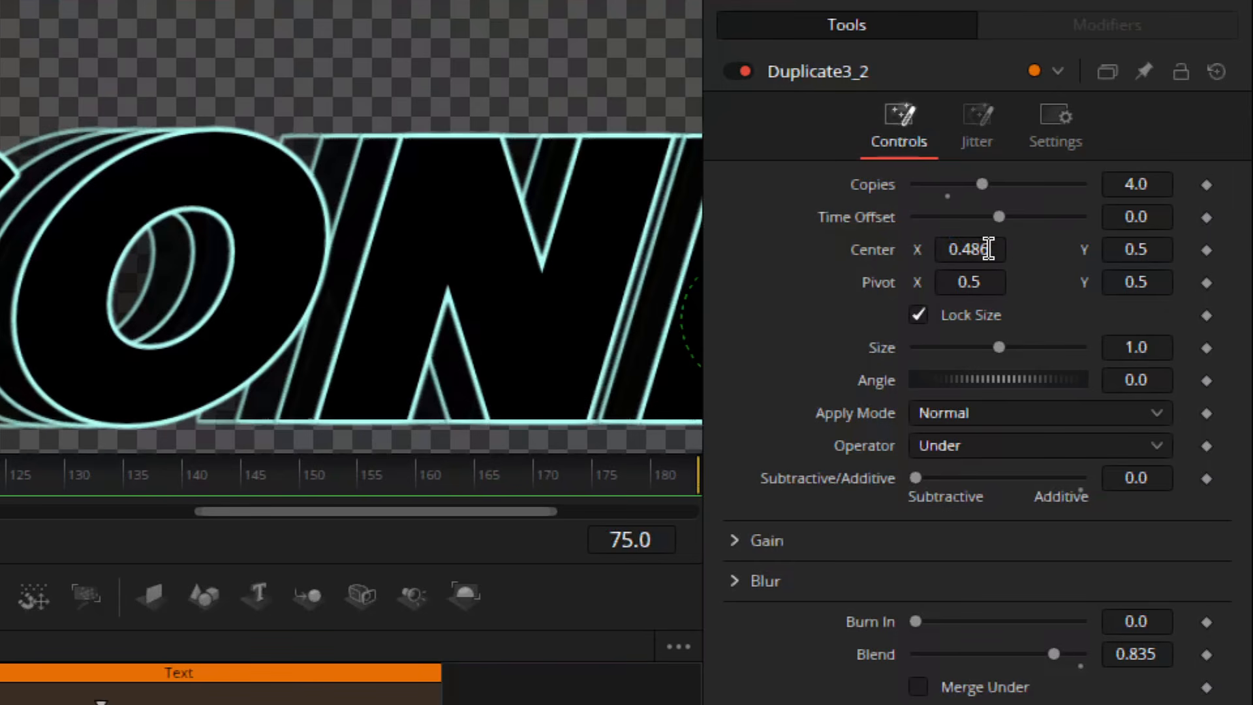
pyautogui.moveTo(988, 249)
pyautogui.mouseDown()
pyautogui.moveTo(927, 249)
pyautogui.moveTo(1075, 248)
pyautogui.moveTo(964, 248)
pyautogui.mouseUp()
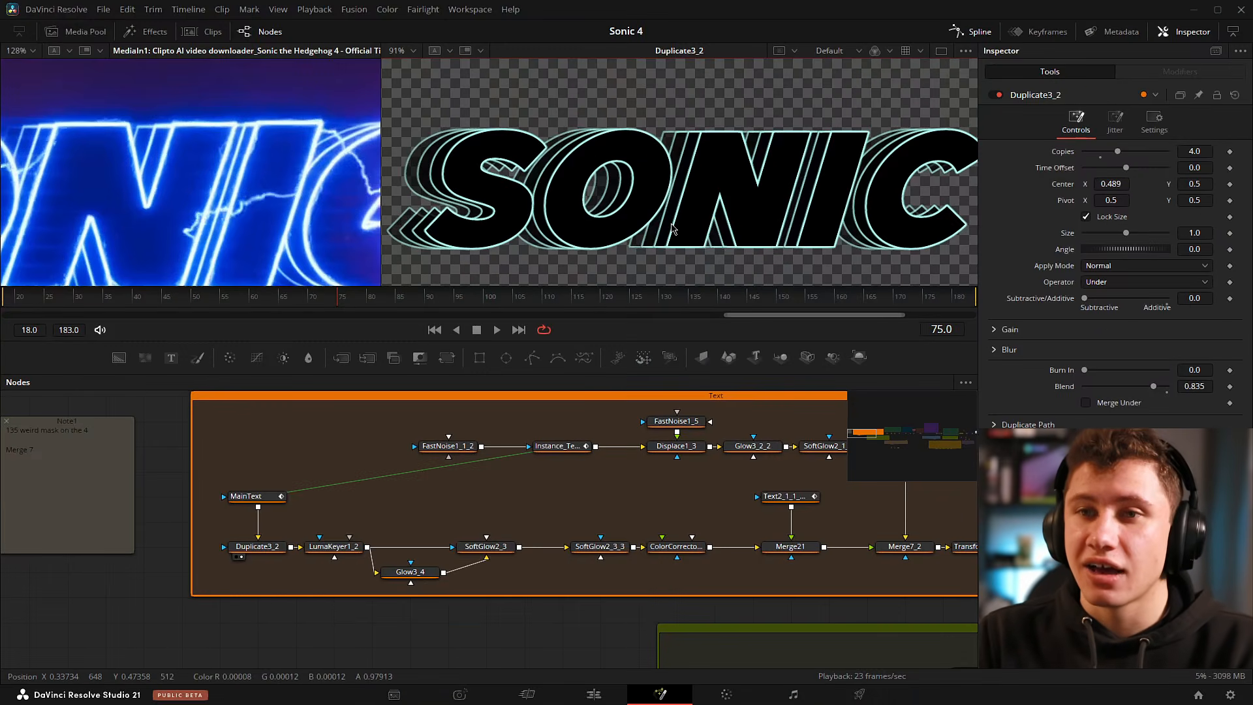
pyautogui.moveTo(80, 158); pyautogui.dragTo(379, 140)
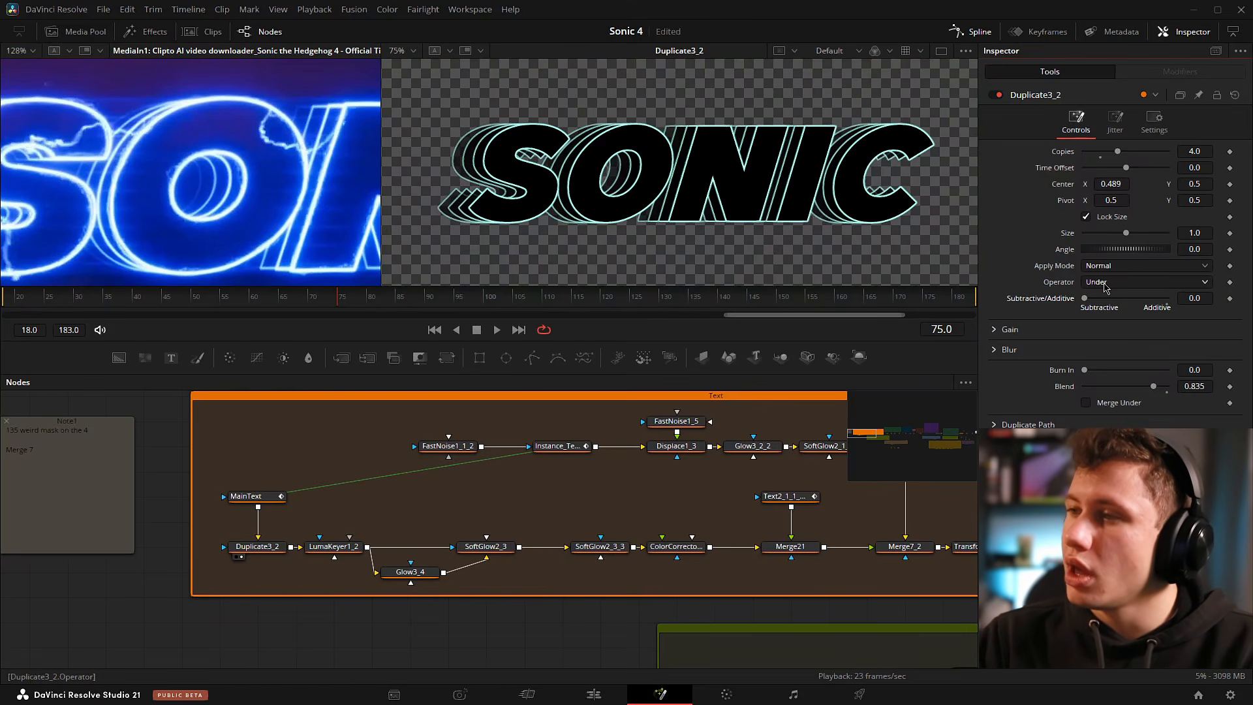
# Try the Over operator on Duplicate3_2, and set it back to Under.
pyautogui.click(1106, 284)
pyautogui.click(1108, 300)
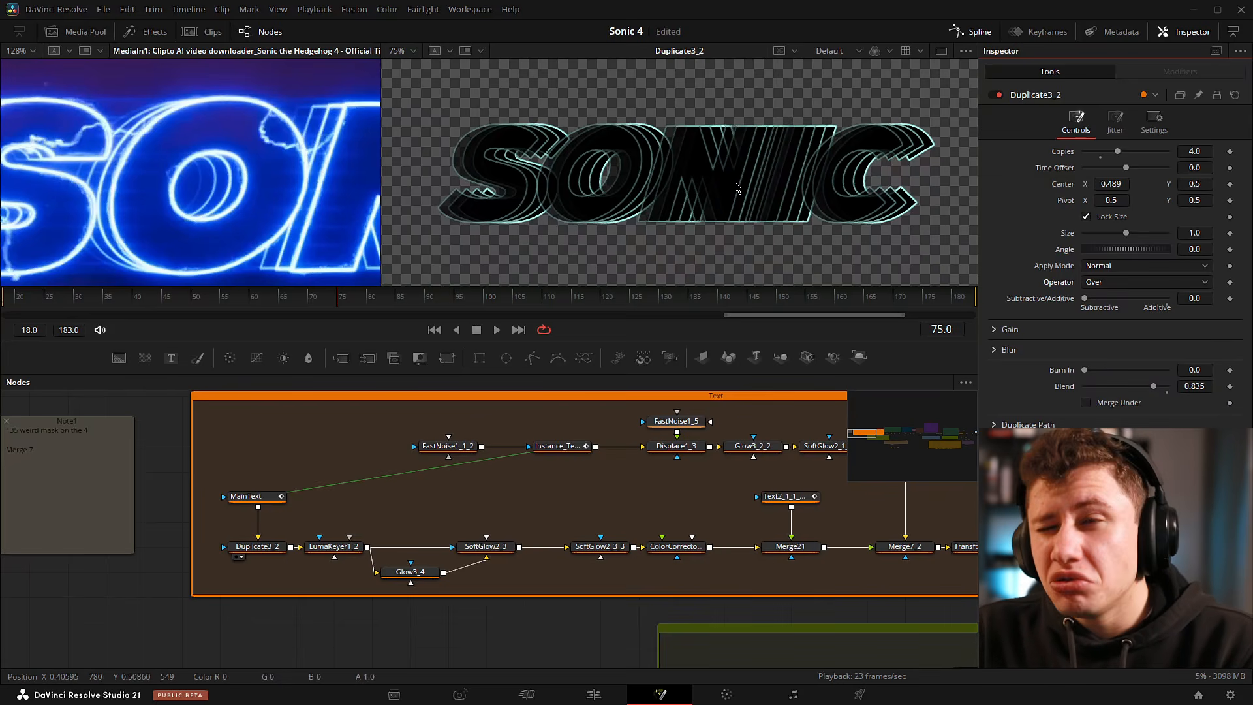
pyautogui.click(1131, 286)
pyautogui.click(1101, 352)
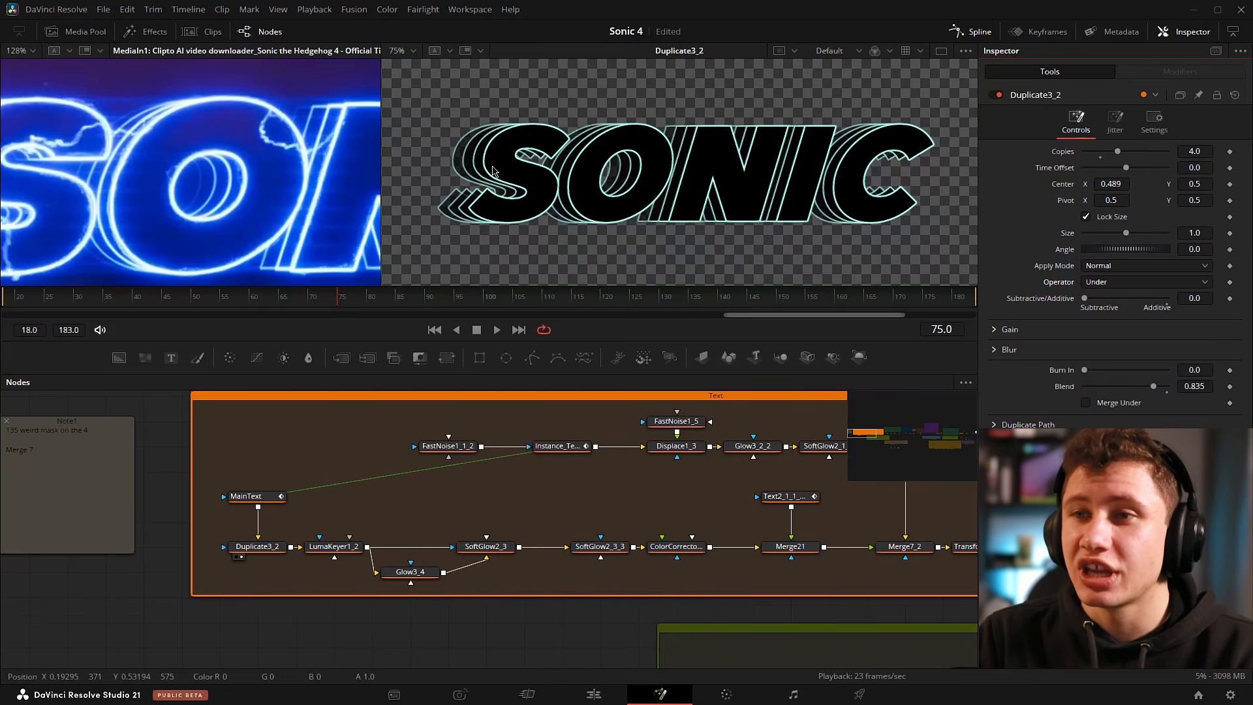
# Compare the outline copies around the letter S in the reference title and in Duplicate3_2's result.
pyautogui.scroll(6, 493, 171)
pyautogui.scroll(-3, 599, 176)
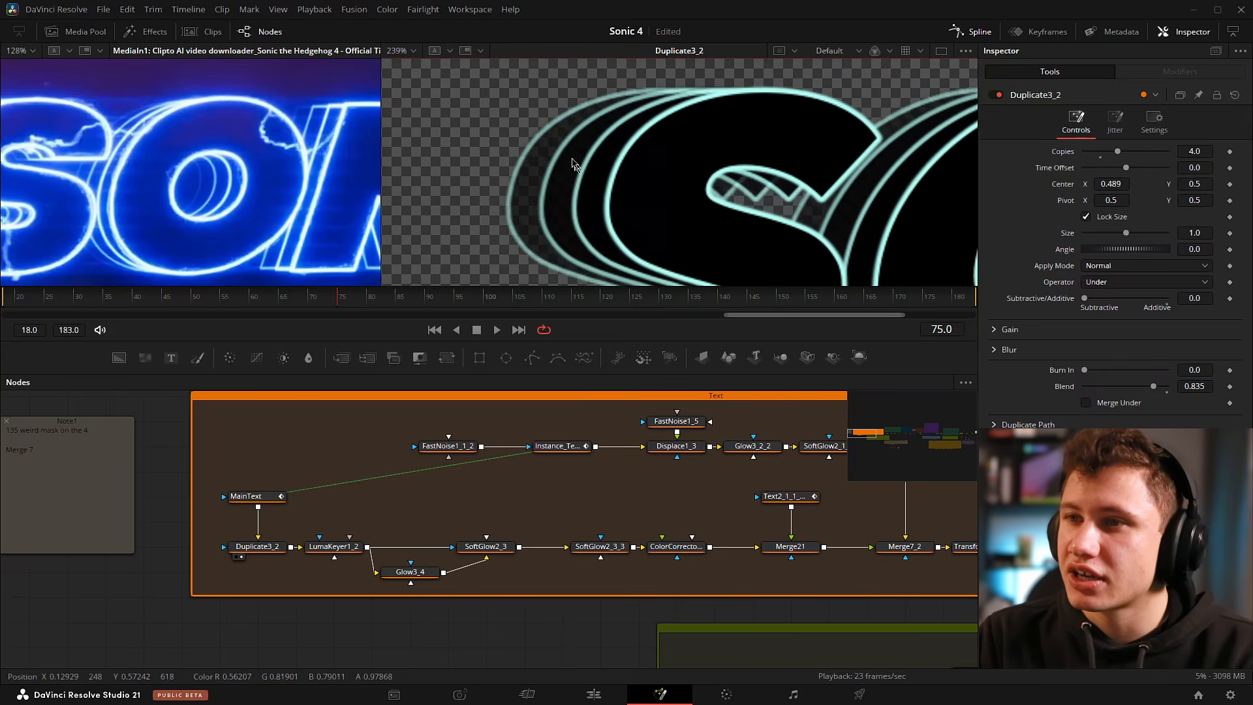
pyautogui.scroll(5, 113, 175)
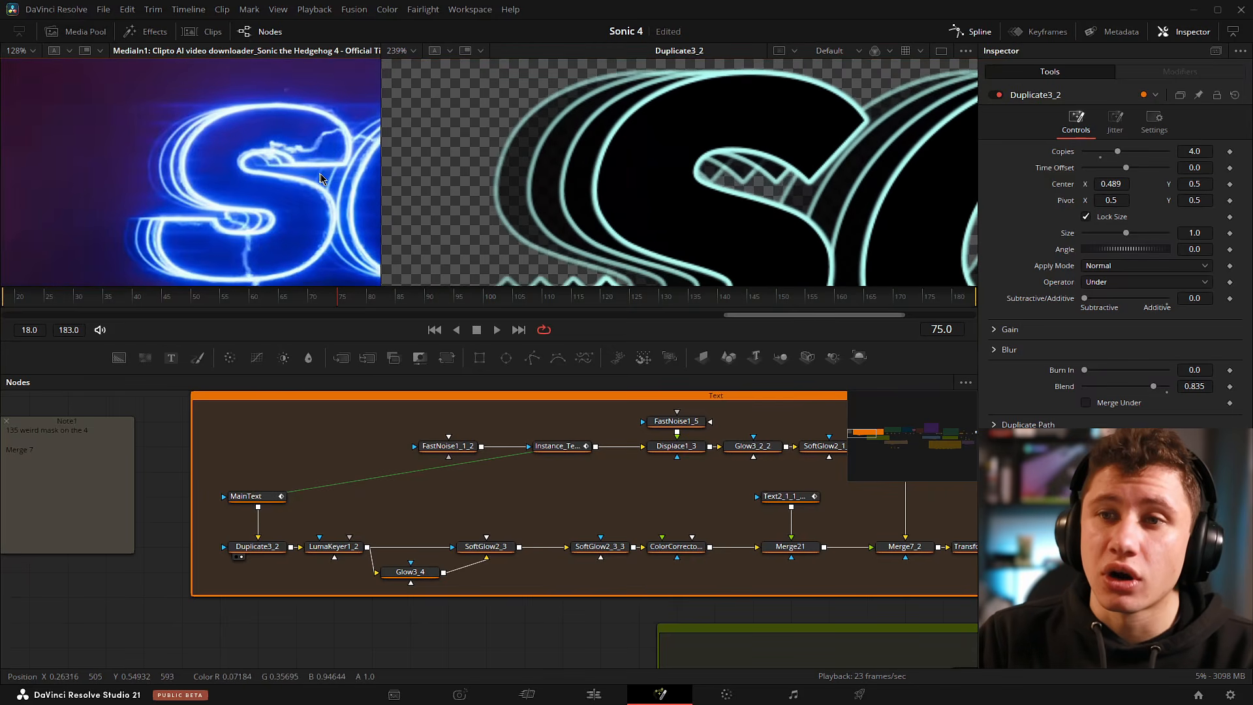
pyautogui.moveTo(181, 176); pyautogui.dragTo(187, 102)
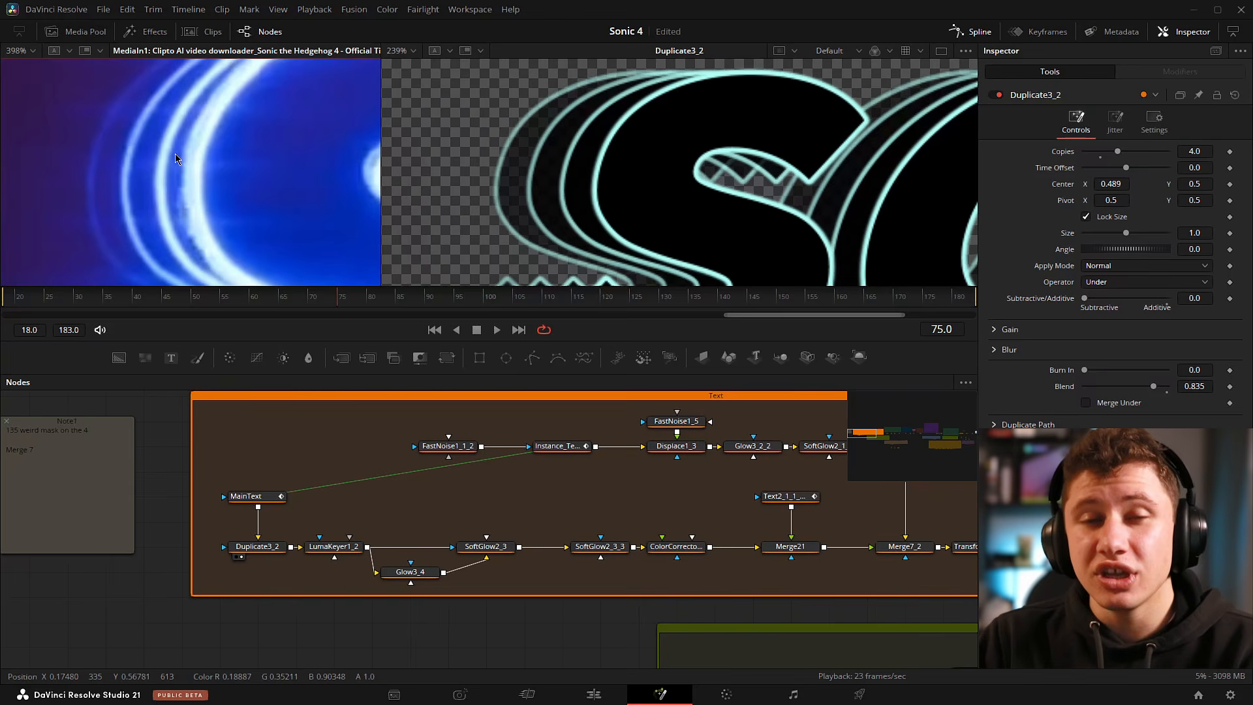
pyautogui.scroll(-3, 264, 177)
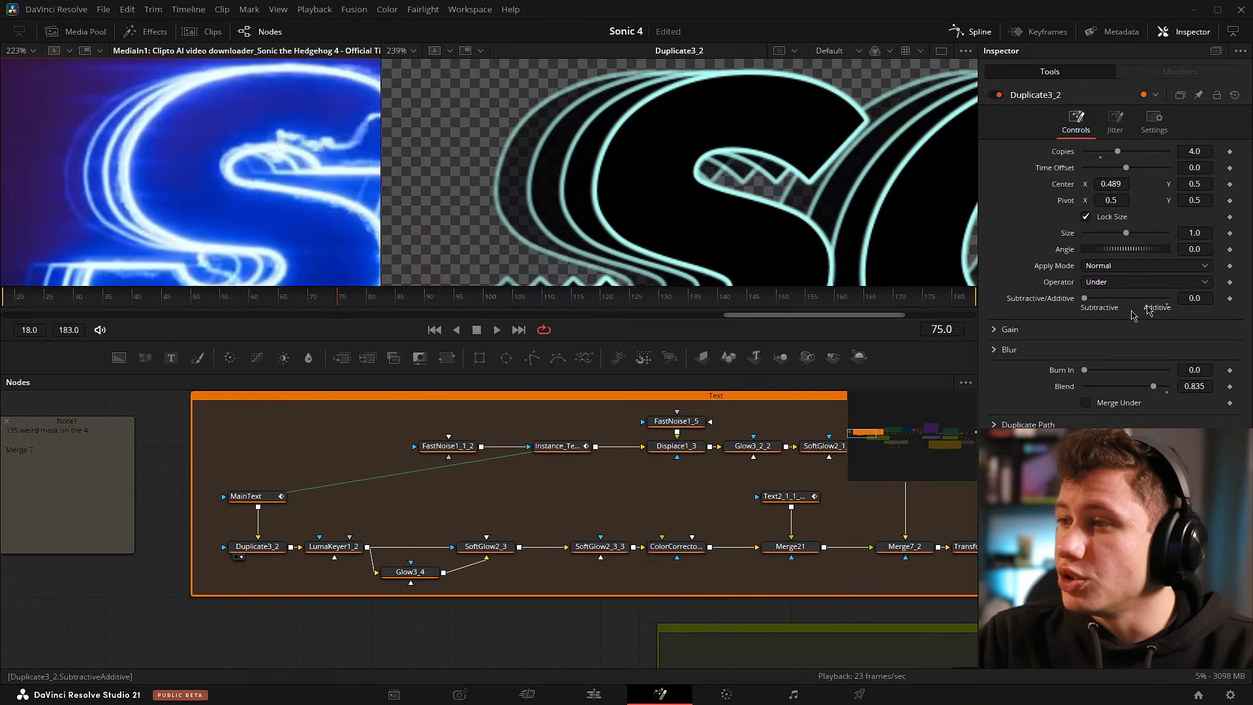
# Try Duplicate3_2's Subtractive/Additive value at 1.0, and return it to 0.0.
pyautogui.doubleClick(1028, 302)
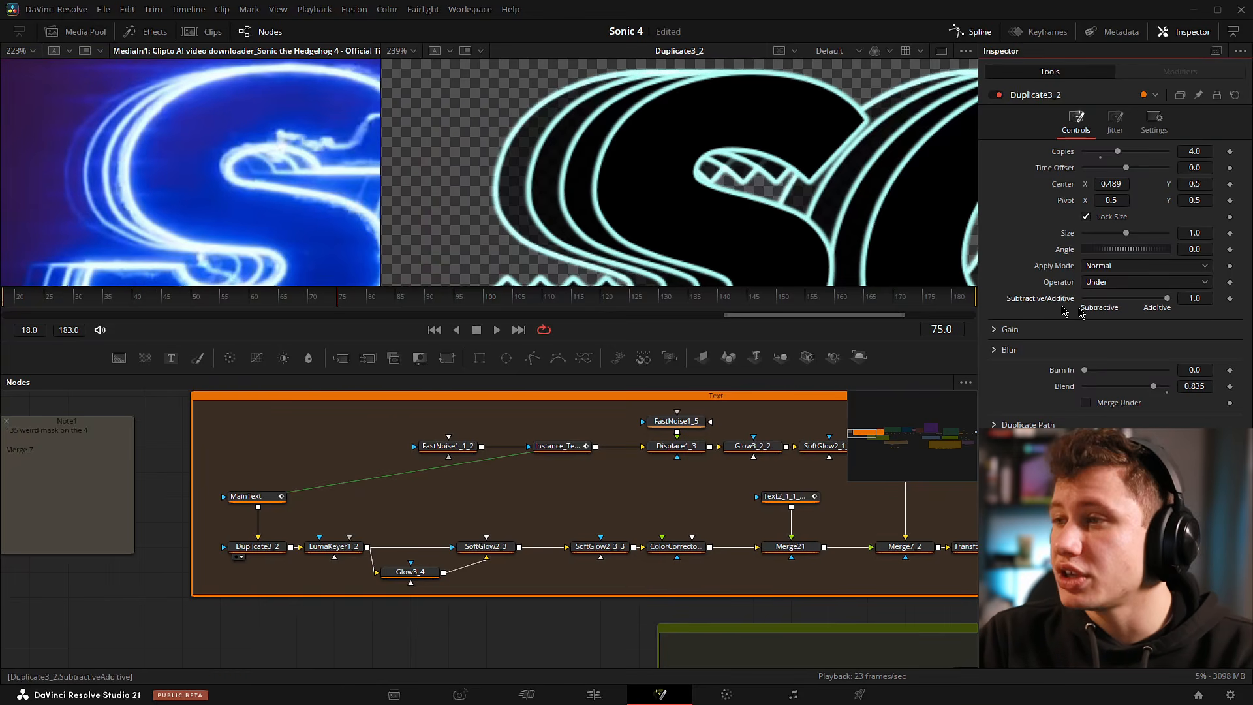
pyautogui.scroll(-2, 689, 195)
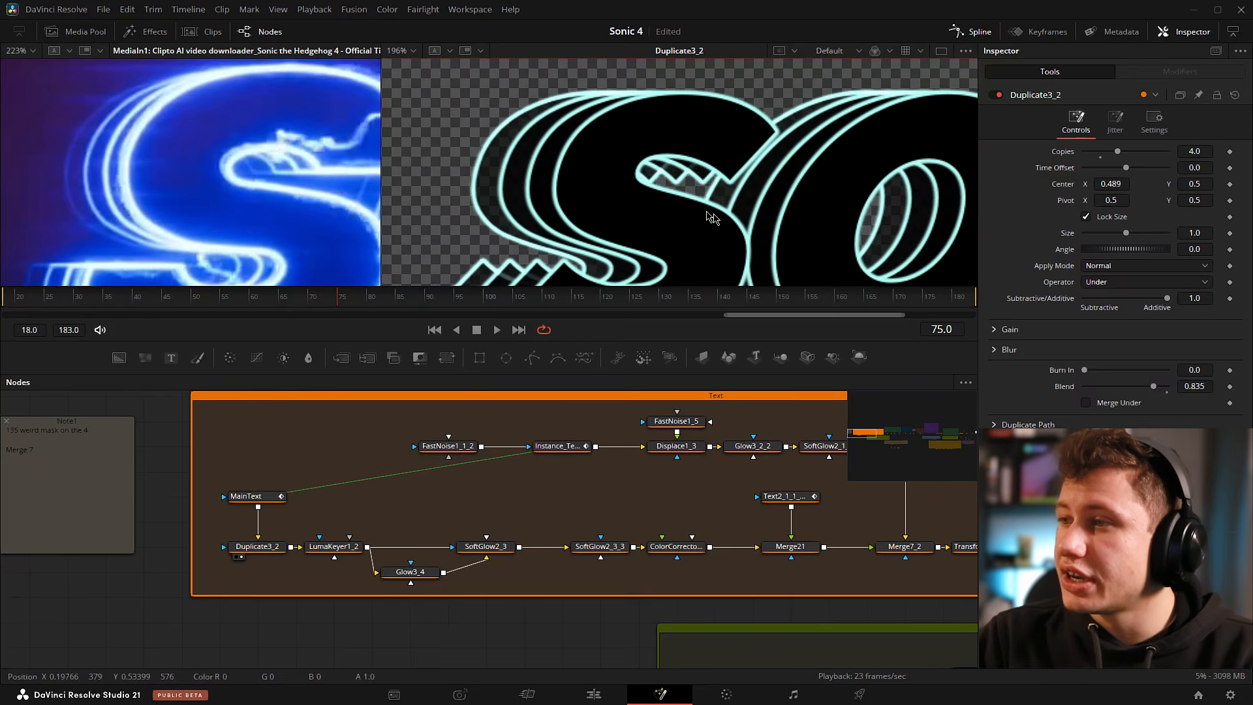
pyautogui.moveTo(1167, 298); pyautogui.dragTo(1084, 299)
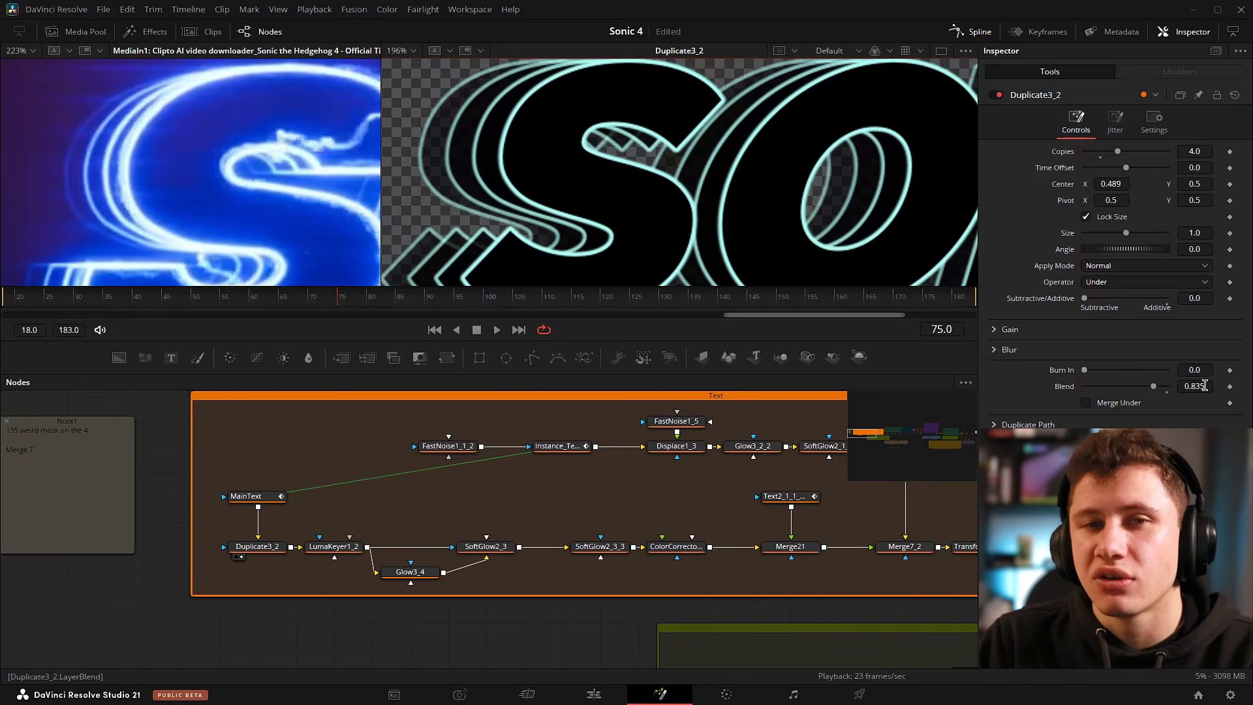
# Try Duplicate3_2's Blend at 0.646, and restore it to 0.835.
pyautogui.moveTo(1153, 386); pyautogui.dragTo(1141, 421)
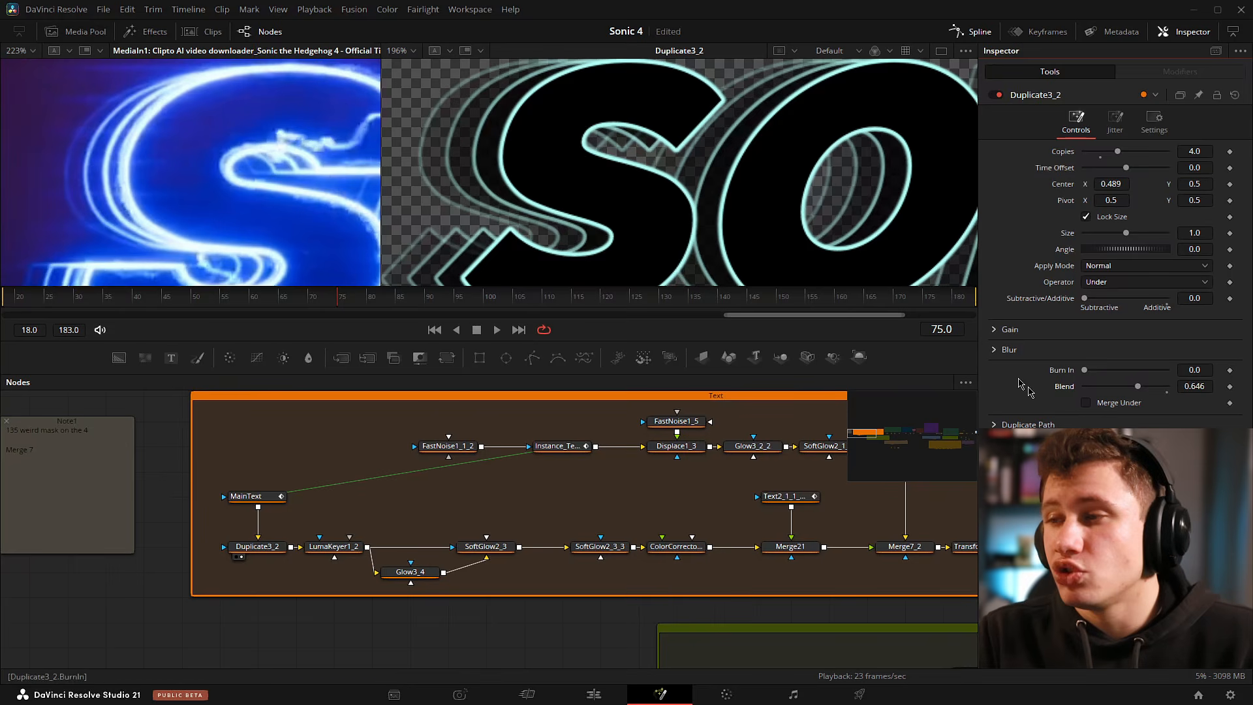
pyautogui.moveTo(1138, 386); pyautogui.dragTo(1250, 394)
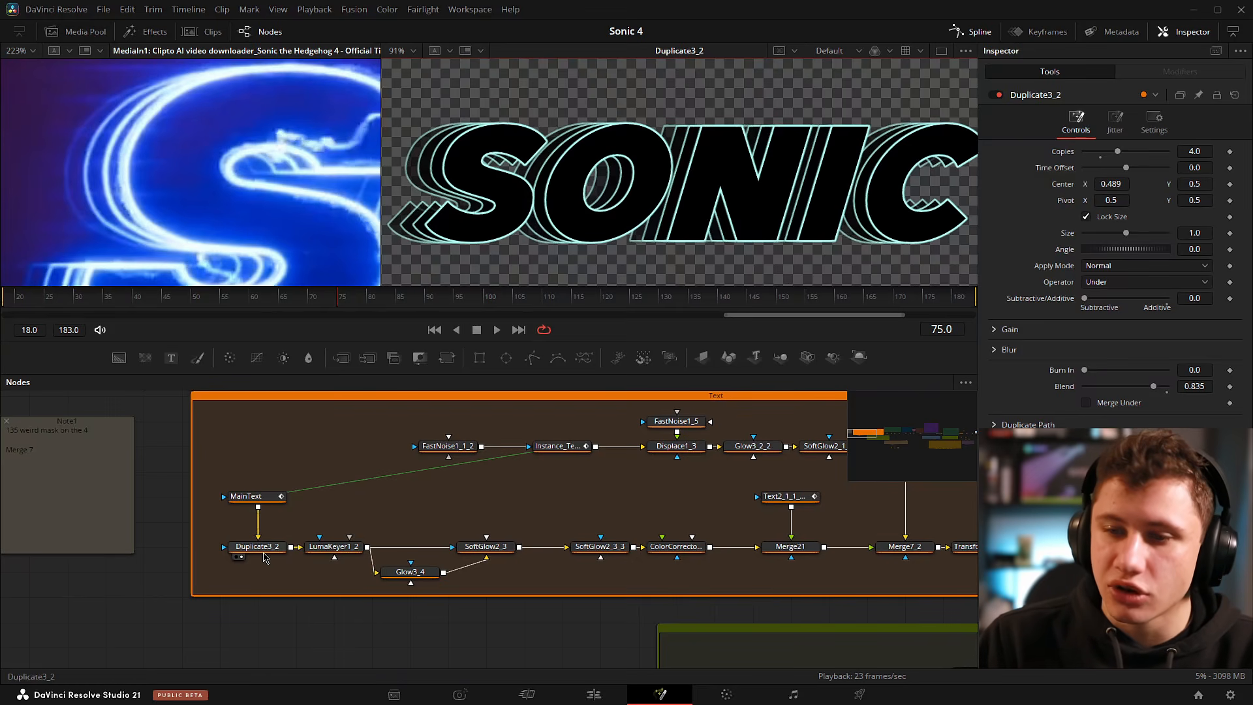
# Look up the Luma Keyer in the tool selector without adding it, and open the existing LumaKeyer1_2 node's settings.
pyautogui.click(265, 556)
pyautogui.click(416, 520)
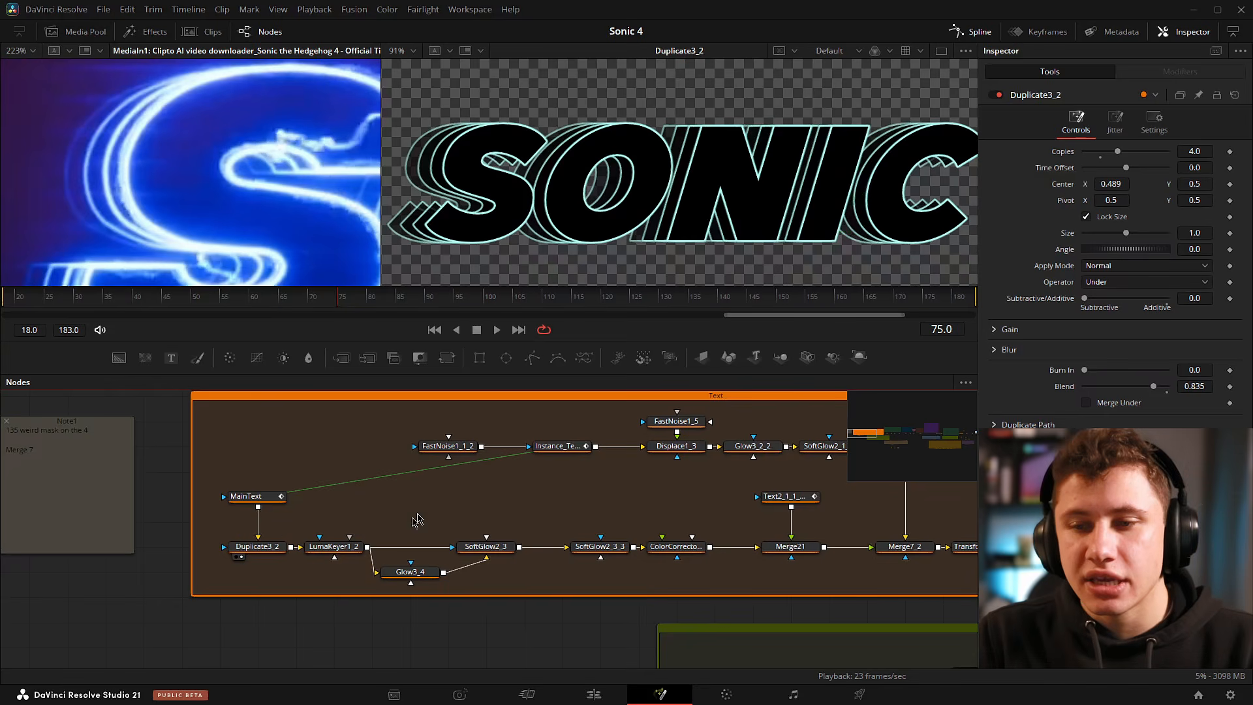
pyautogui.hotkey('shift', 'space')
pyautogui.write('luma')
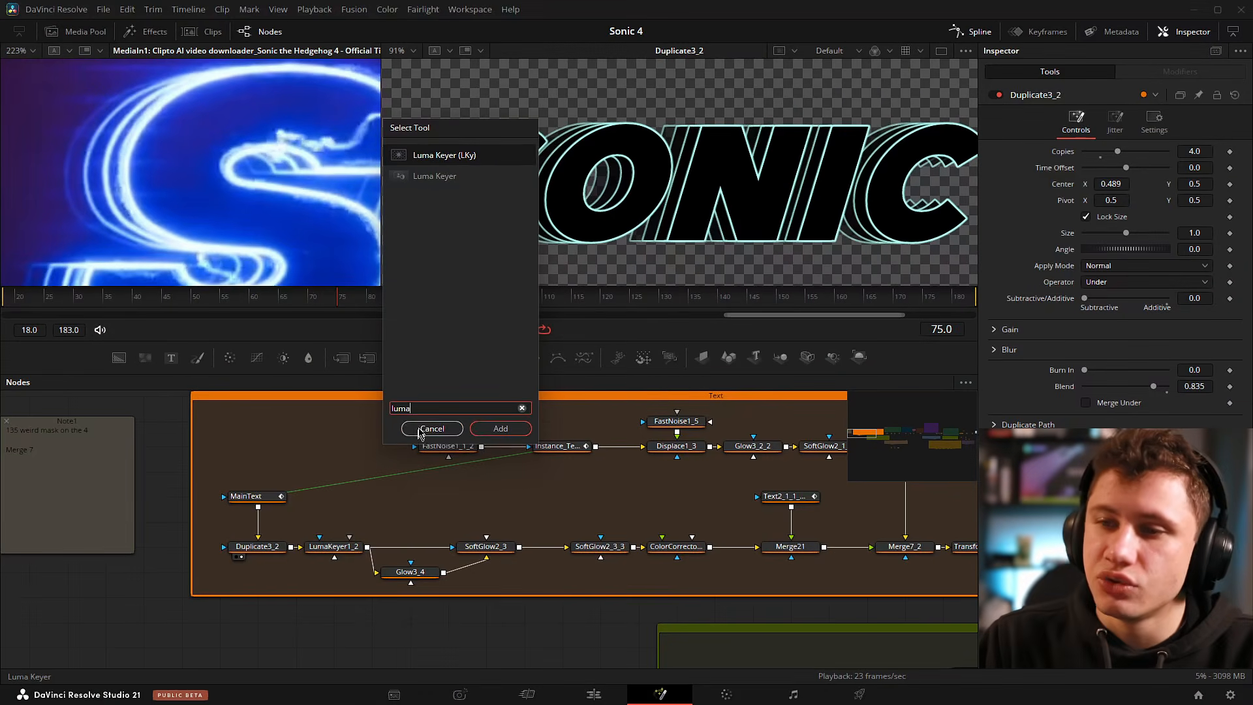
pyautogui.click(432, 429)
pyautogui.click(335, 547)
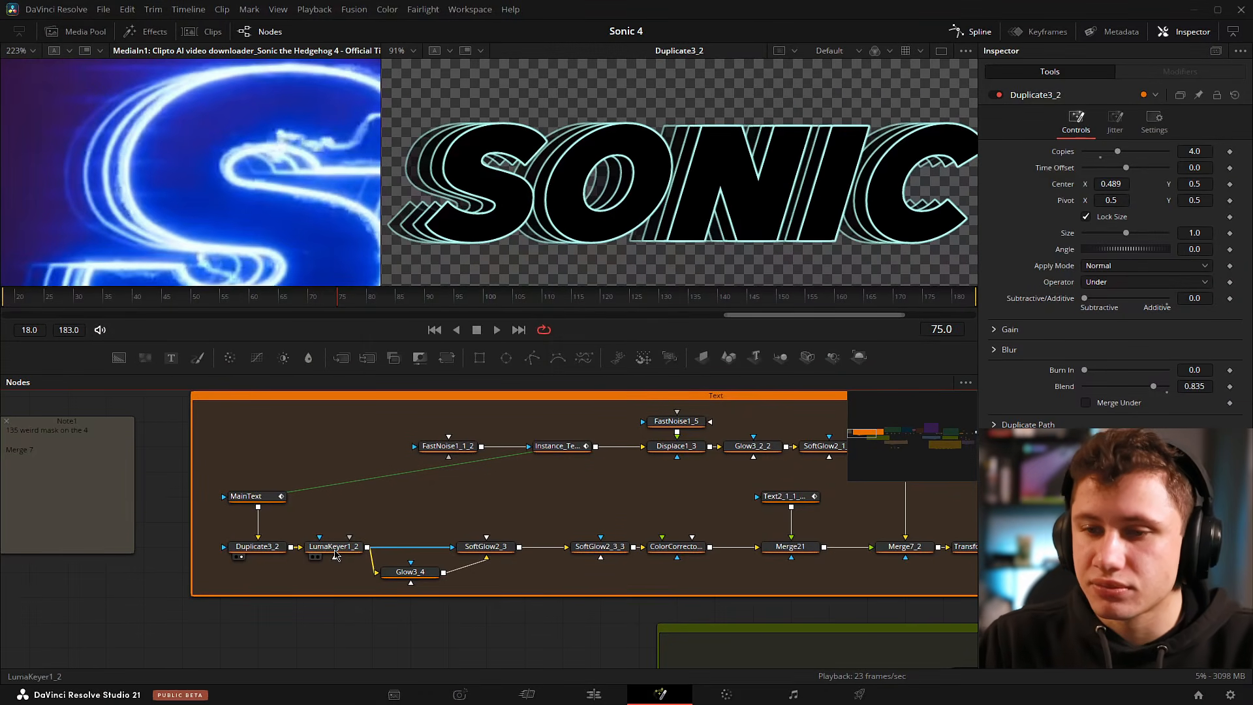
pyautogui.scroll(1, 369, 569)
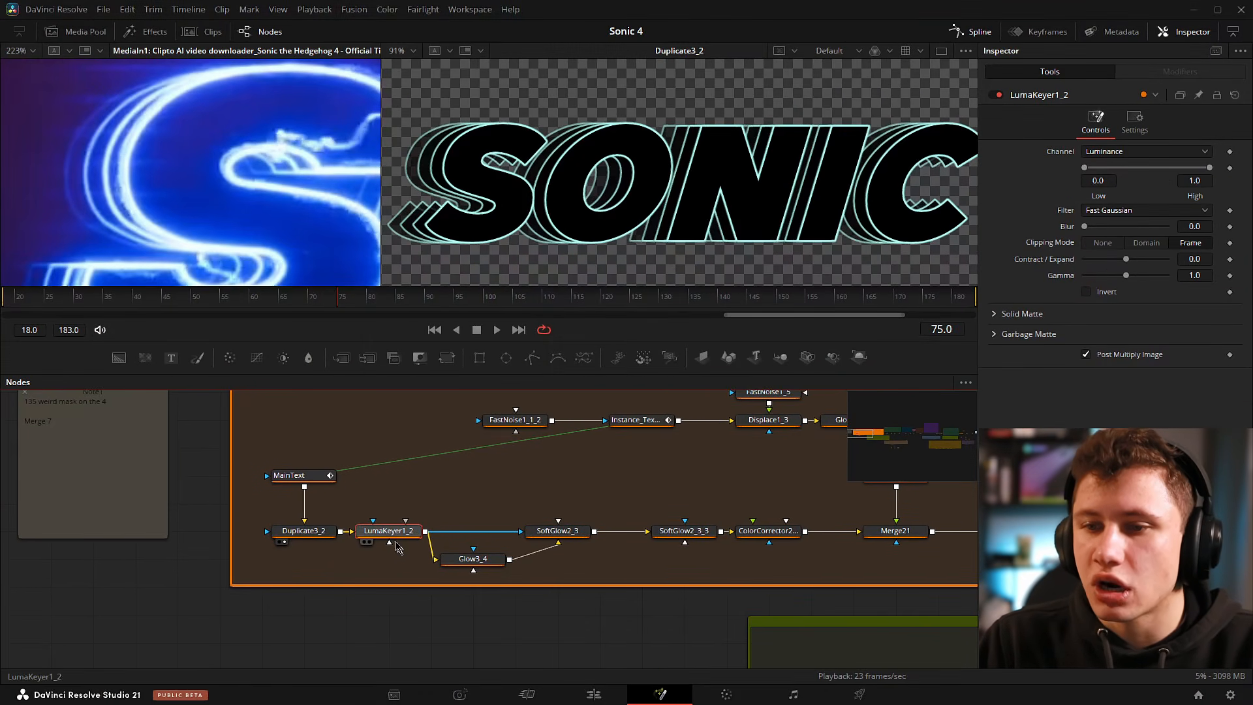
# Display LumaKeyer1_2's result, examine its letter outlines up close, and compare them with MainText's filled lettering.
pyautogui.scroll(-1, 394, 535)
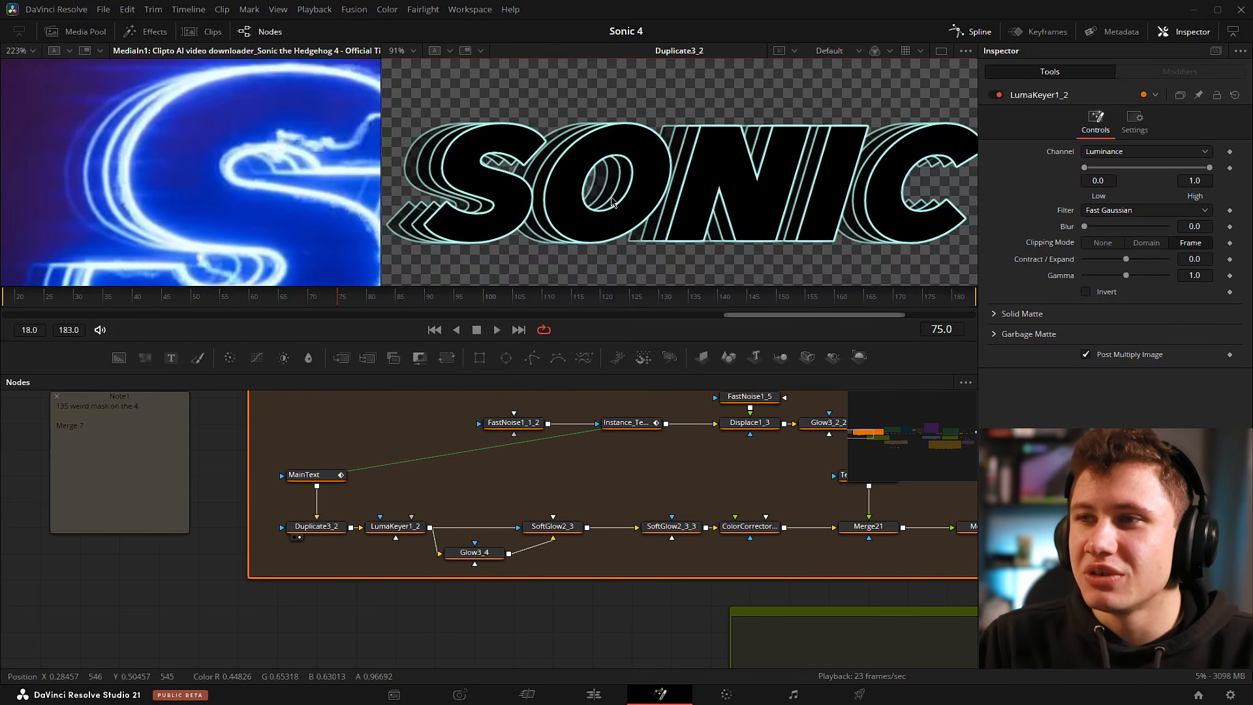
pyautogui.click(408, 527)
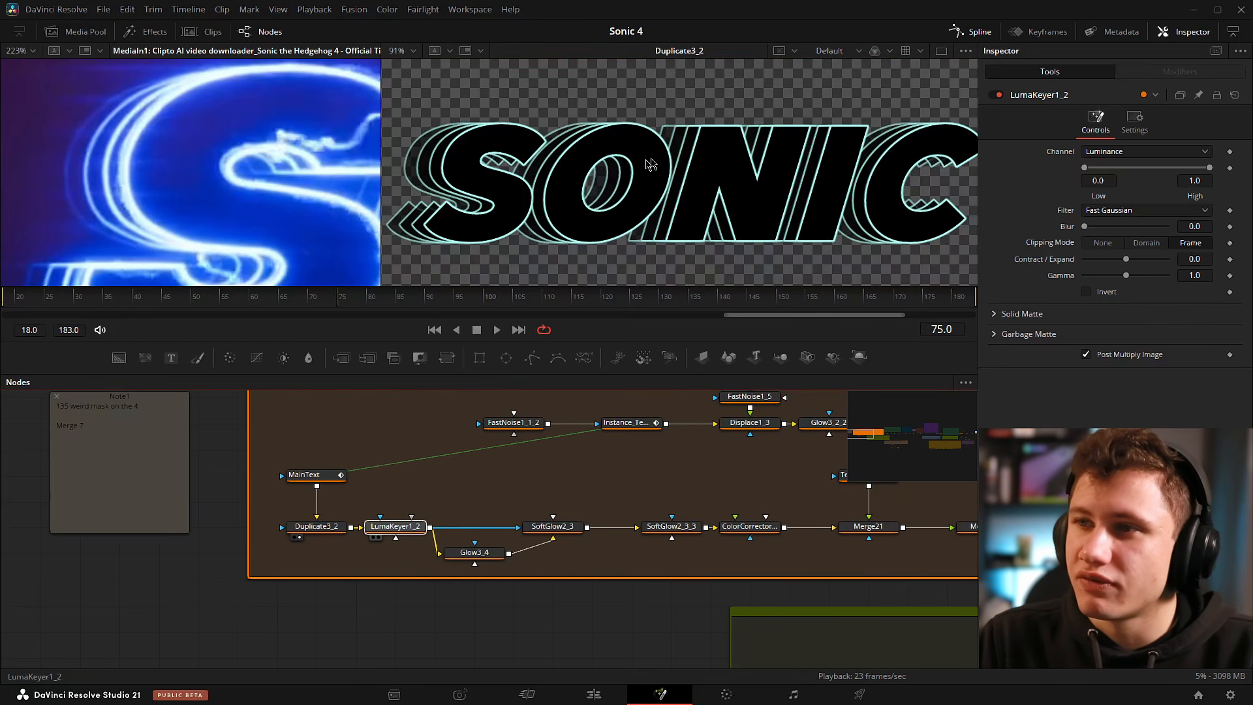
pyautogui.press('2')
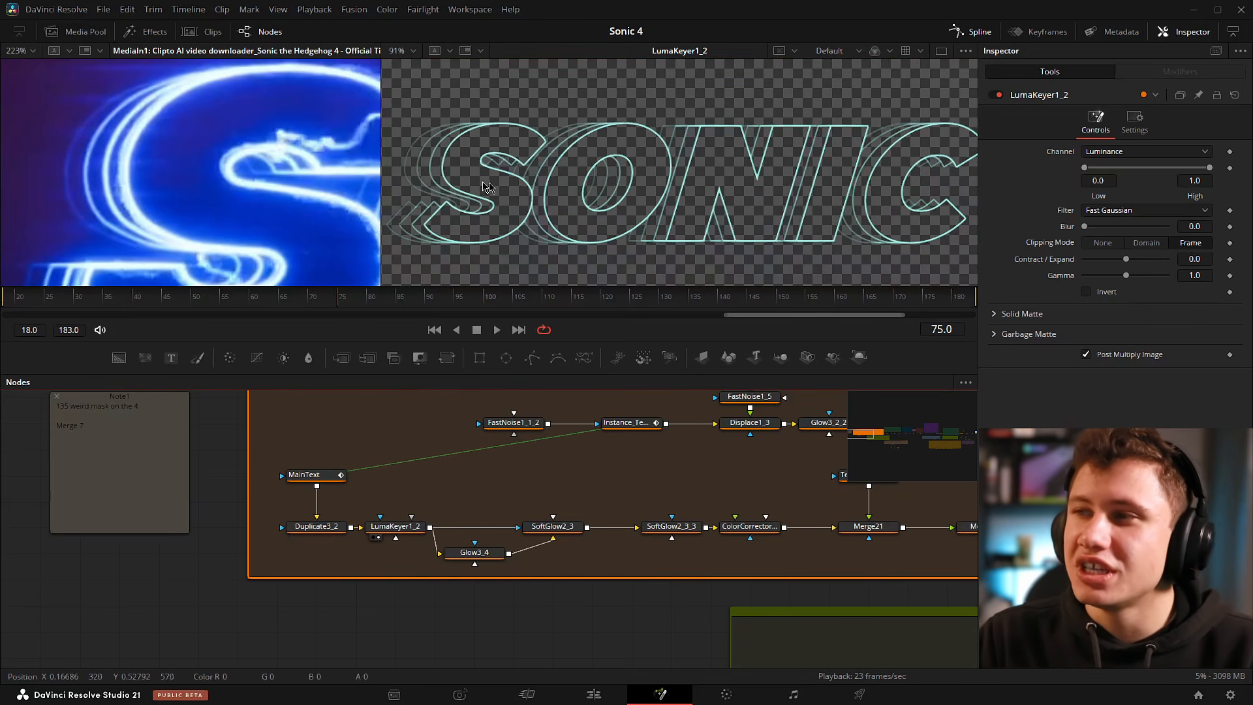
pyautogui.click(394, 526)
pyautogui.scroll(5, 455, 176)
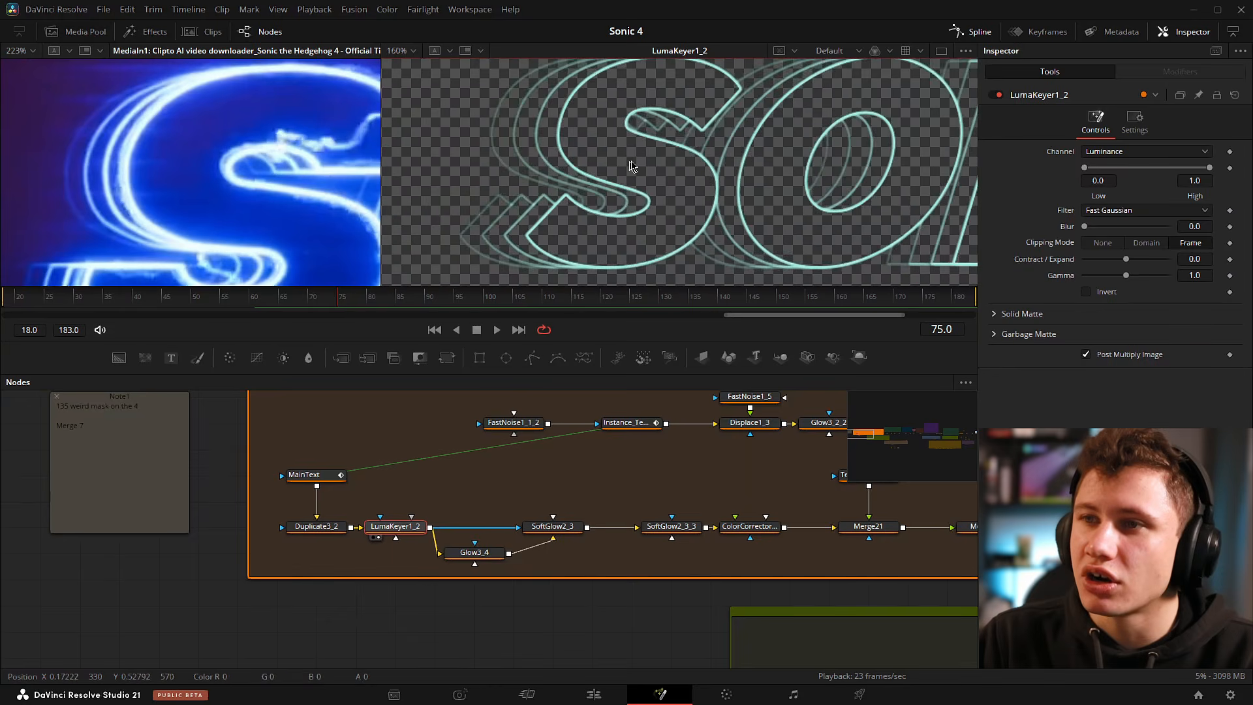
pyautogui.scroll(-3, 713, 176)
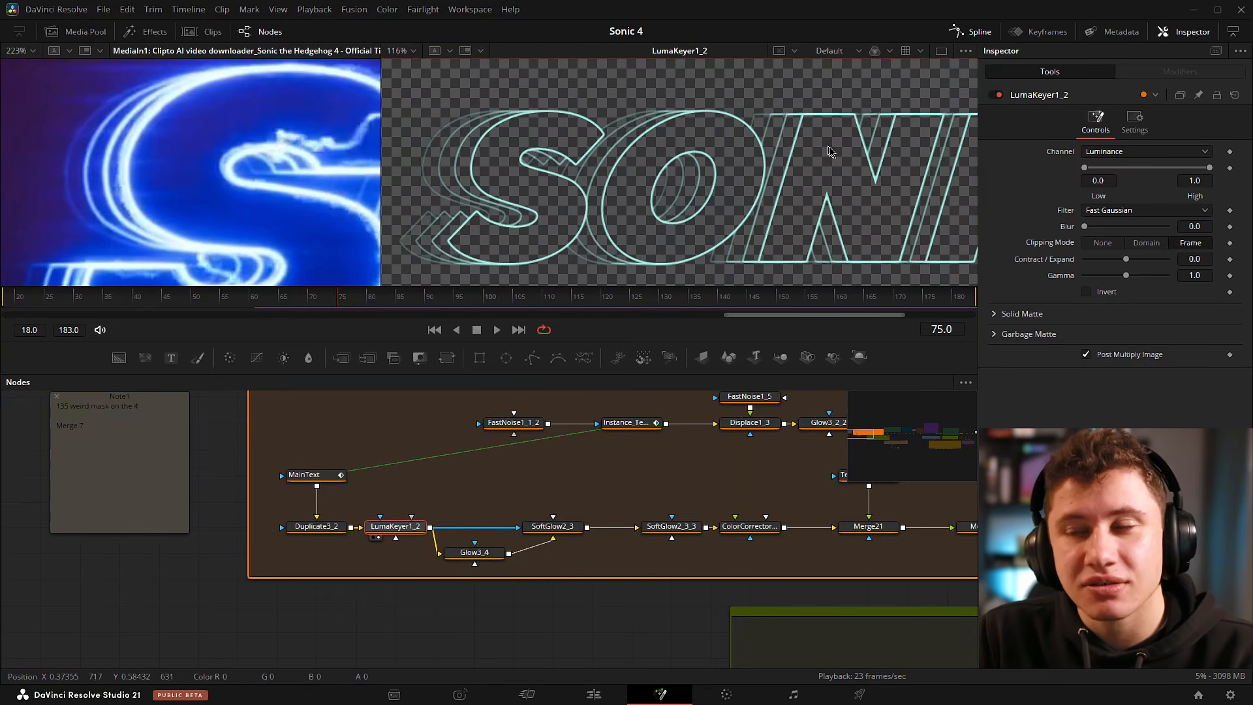
pyautogui.moveTo(695, 185); pyautogui.dragTo(735, 167)
pyautogui.click(299, 485)
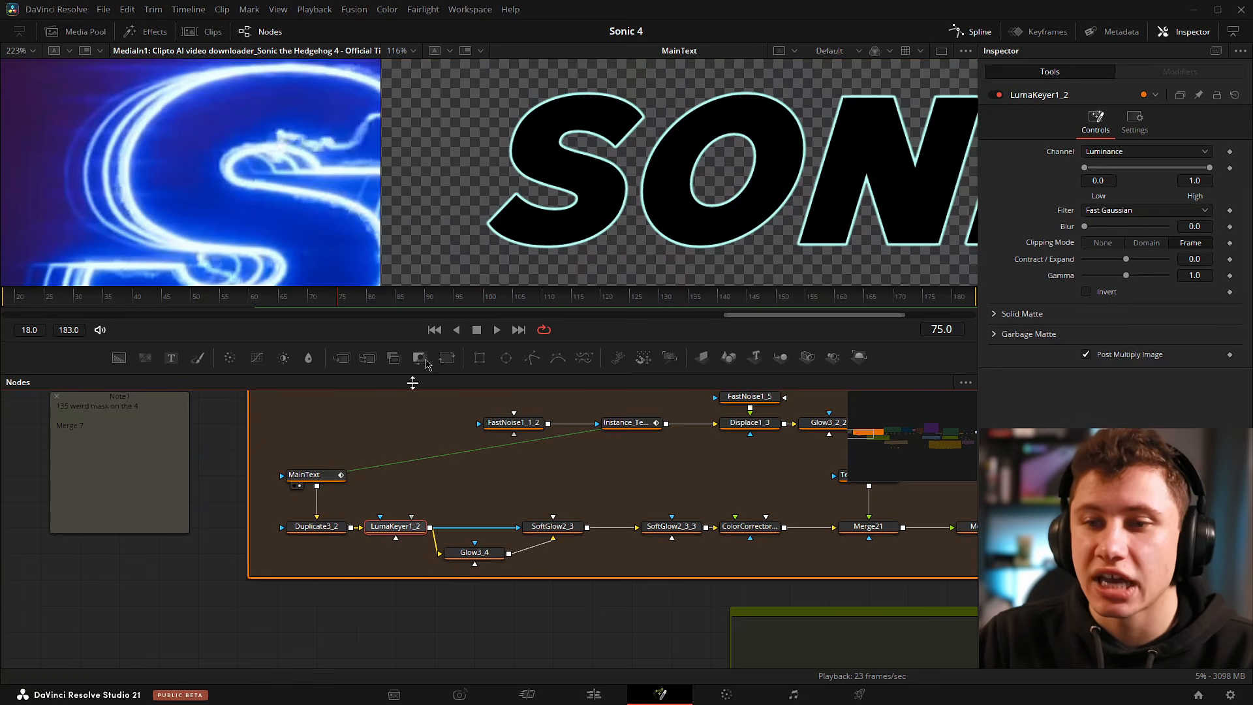
pyautogui.moveTo(574, 169); pyautogui.dragTo(578, 160)
# Try disabling the White Solid Fill shading element of MainText.
pyautogui.click(316, 475)
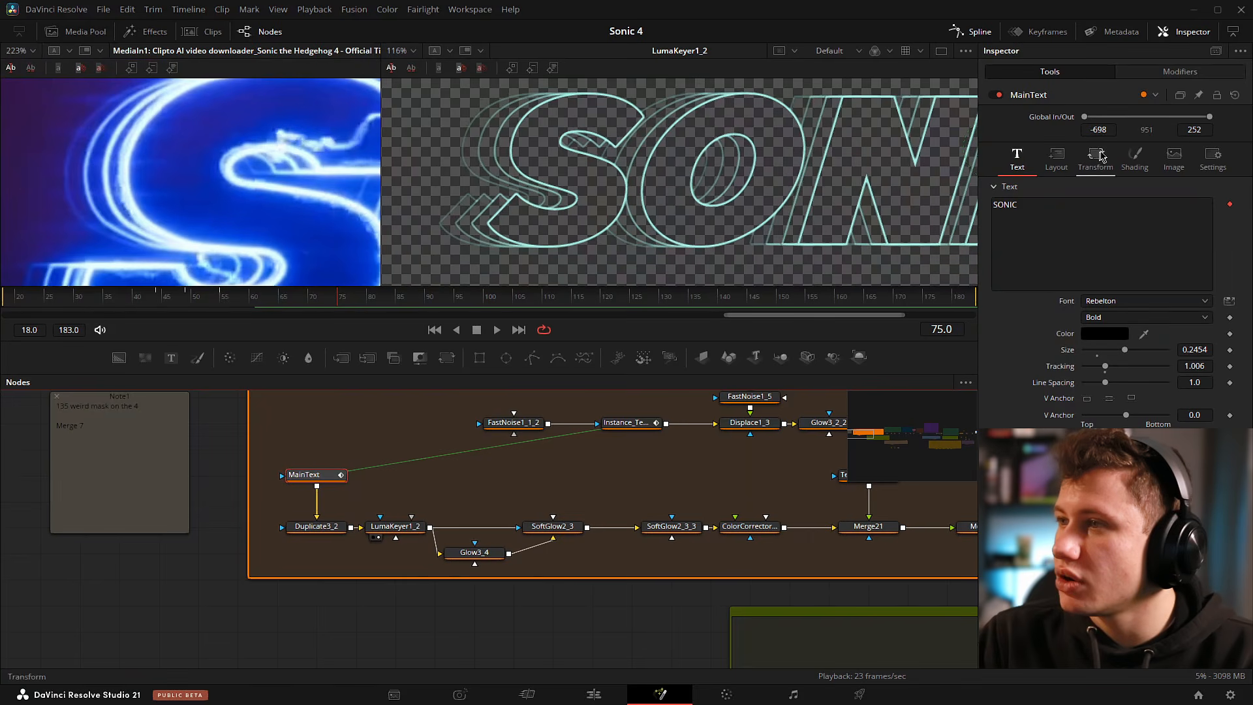
pyautogui.click(1135, 158)
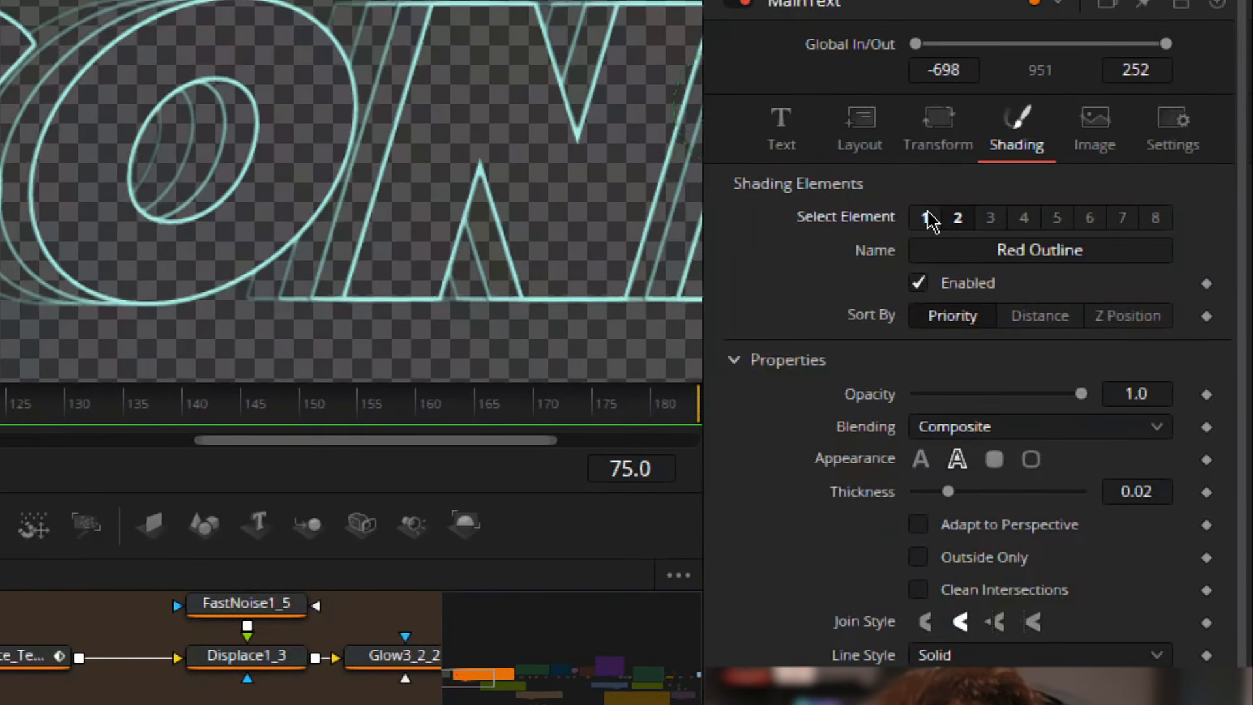
pyautogui.click(950, 216)
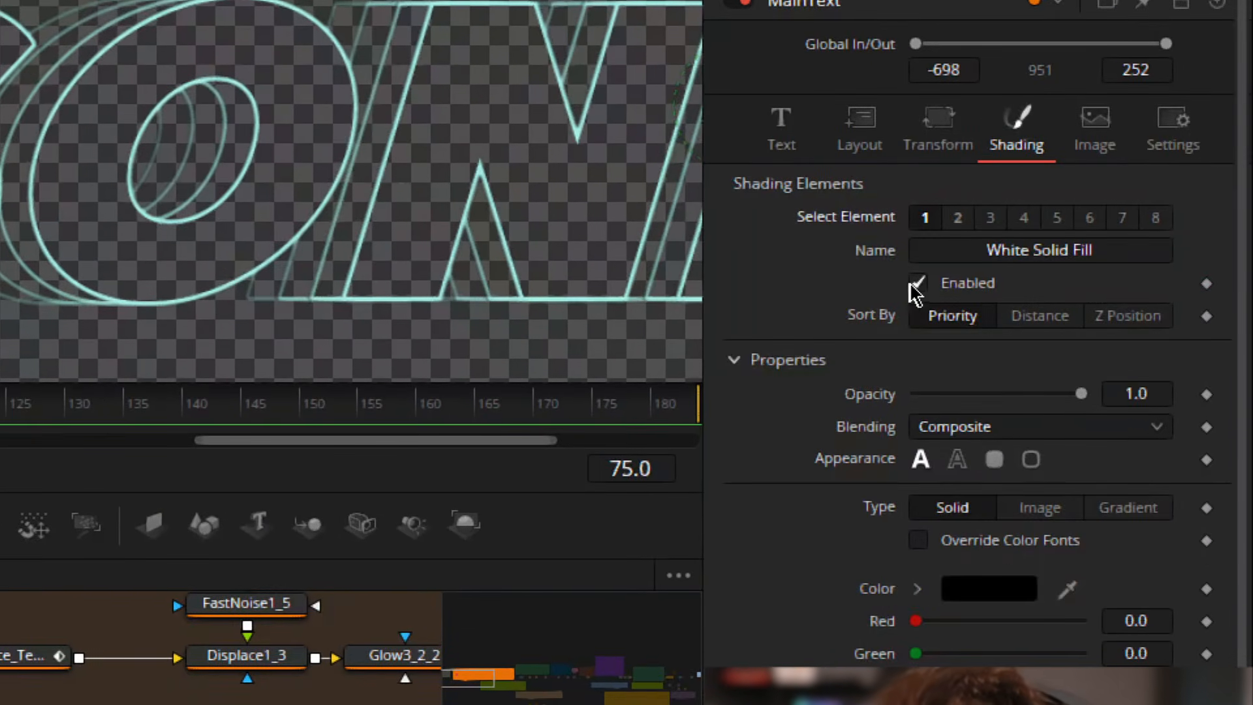
pyautogui.click(945, 275)
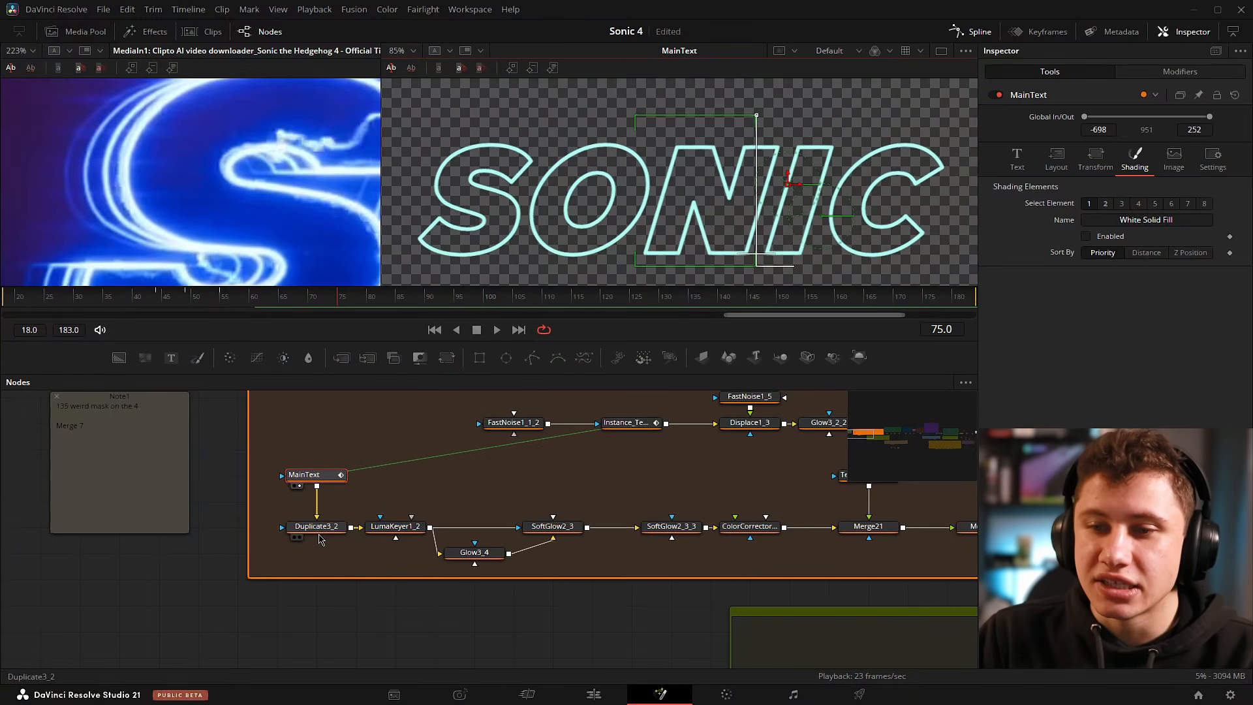
# Check Duplicate3_2's and LumaKeyer1_2's results without the solid fill, and re-enable MainText's White Solid Fill element.
pyautogui.click(299, 536)
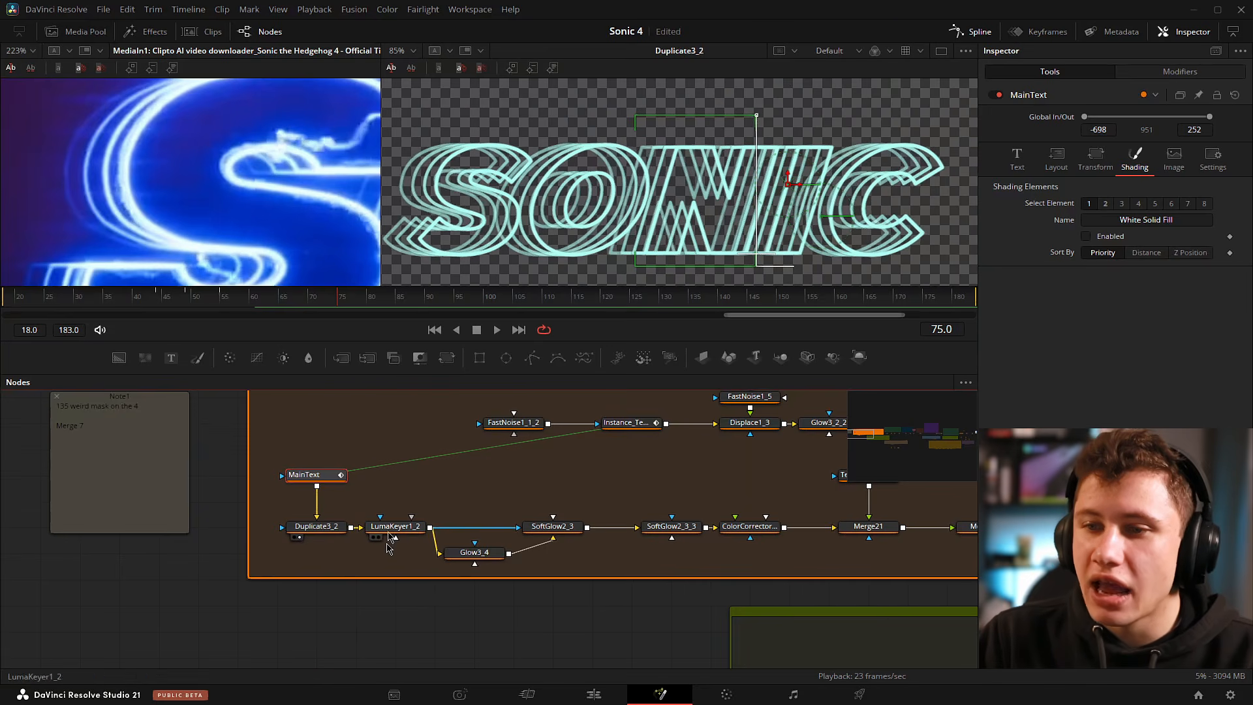
pyautogui.click(379, 537)
pyautogui.moveTo(406, 504); pyautogui.dragTo(472, 505)
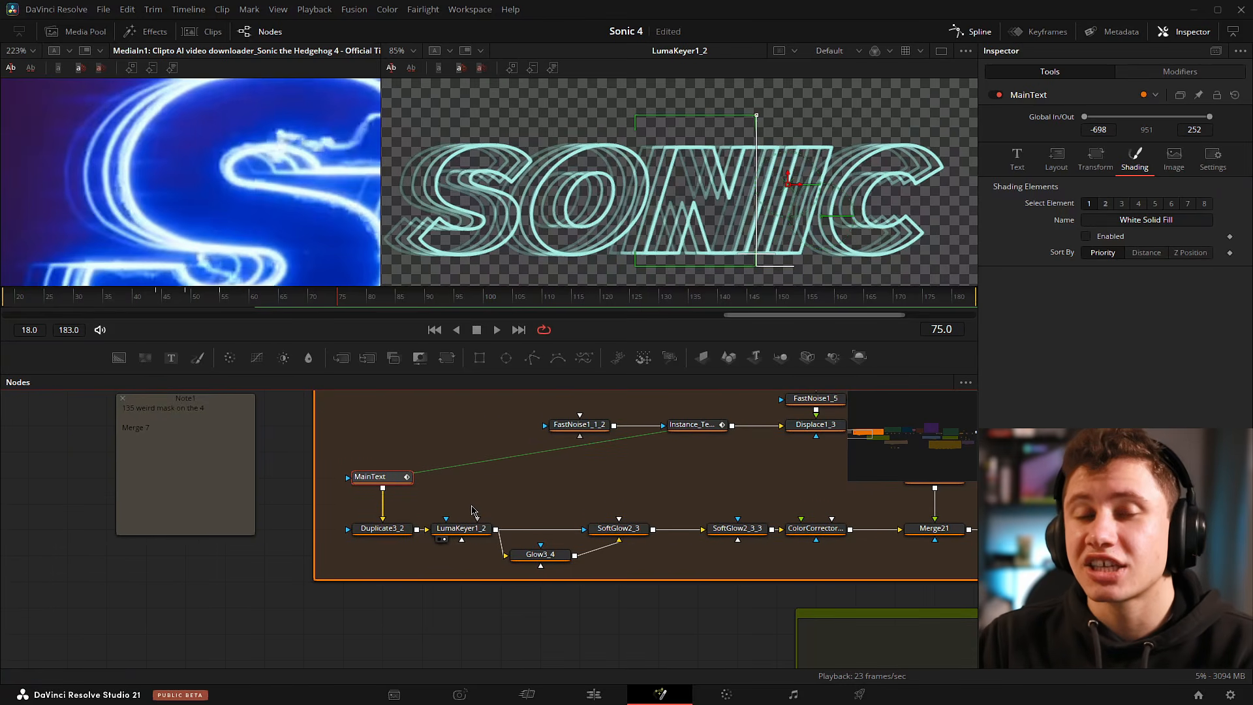
pyautogui.moveTo(401, 483)
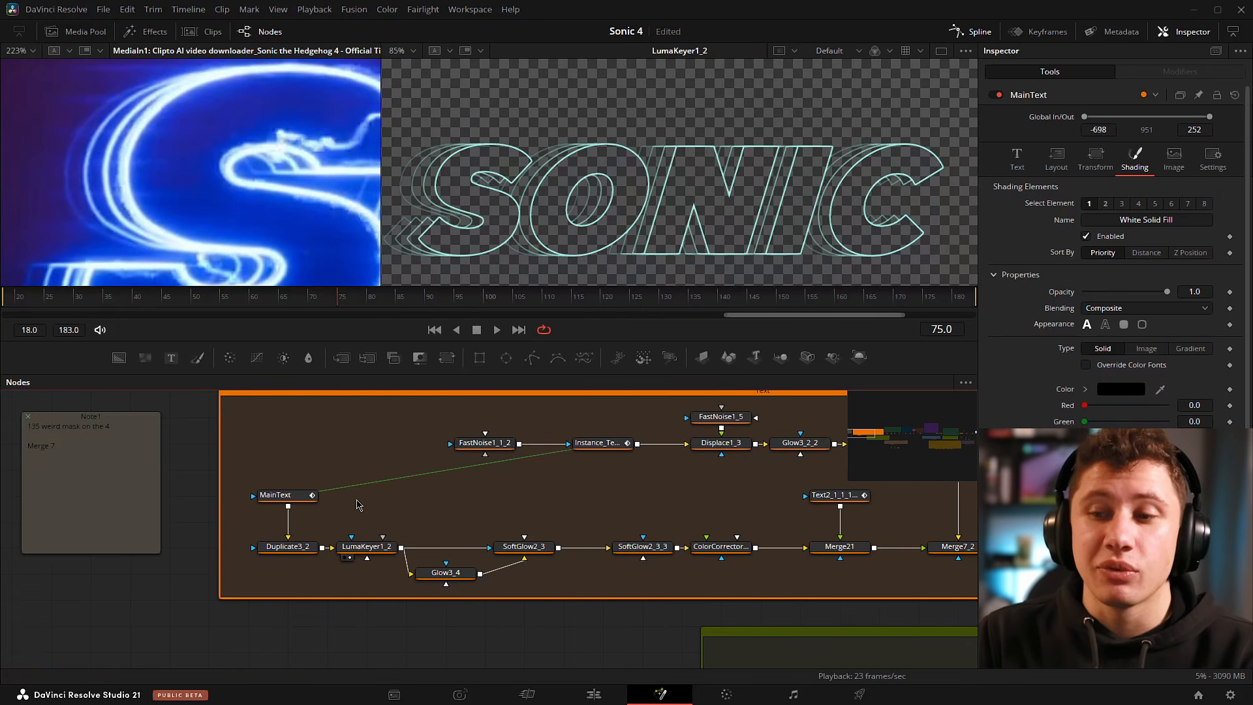
# Examine the overlapping outline copies along the letters S, O, N and I in the reference title.
pyautogui.moveTo(475, 509); pyautogui.dragTo(427, 509)
pyautogui.scroll(-4, 297, 148)
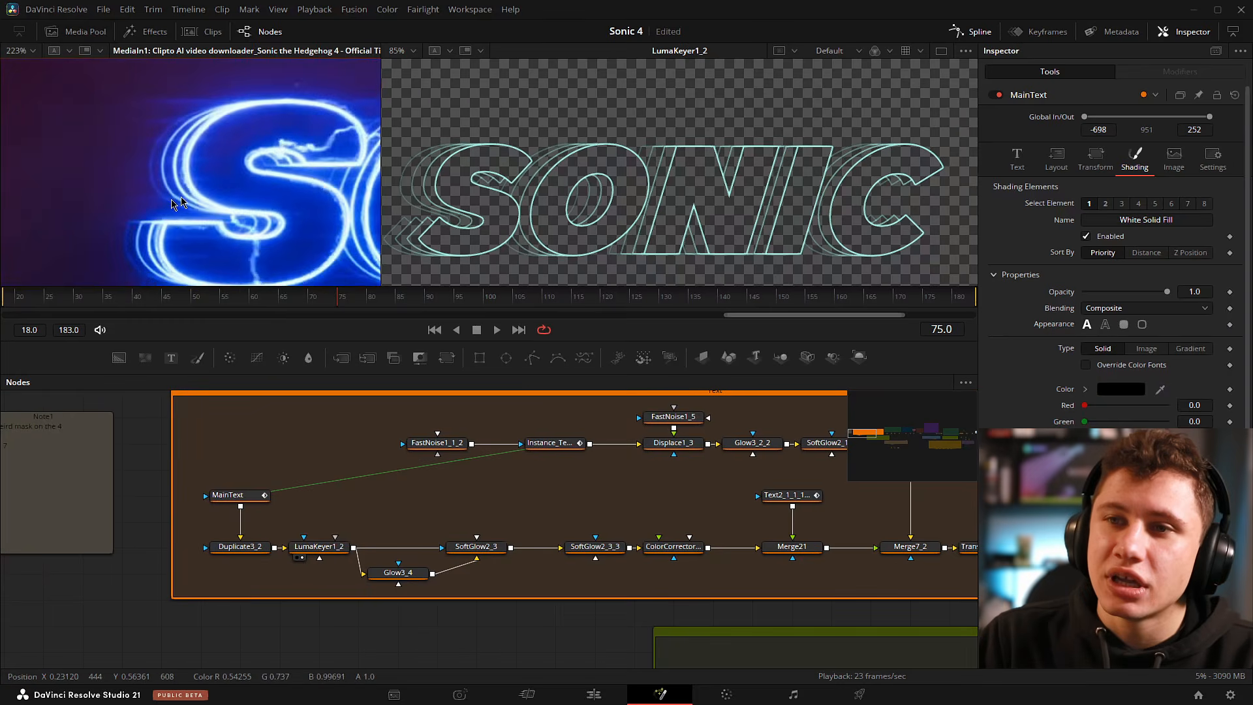
pyautogui.moveTo(320, 169); pyautogui.dragTo(168, 154)
pyautogui.scroll(-1, 251, 150)
pyautogui.scroll(3, 263, 150)
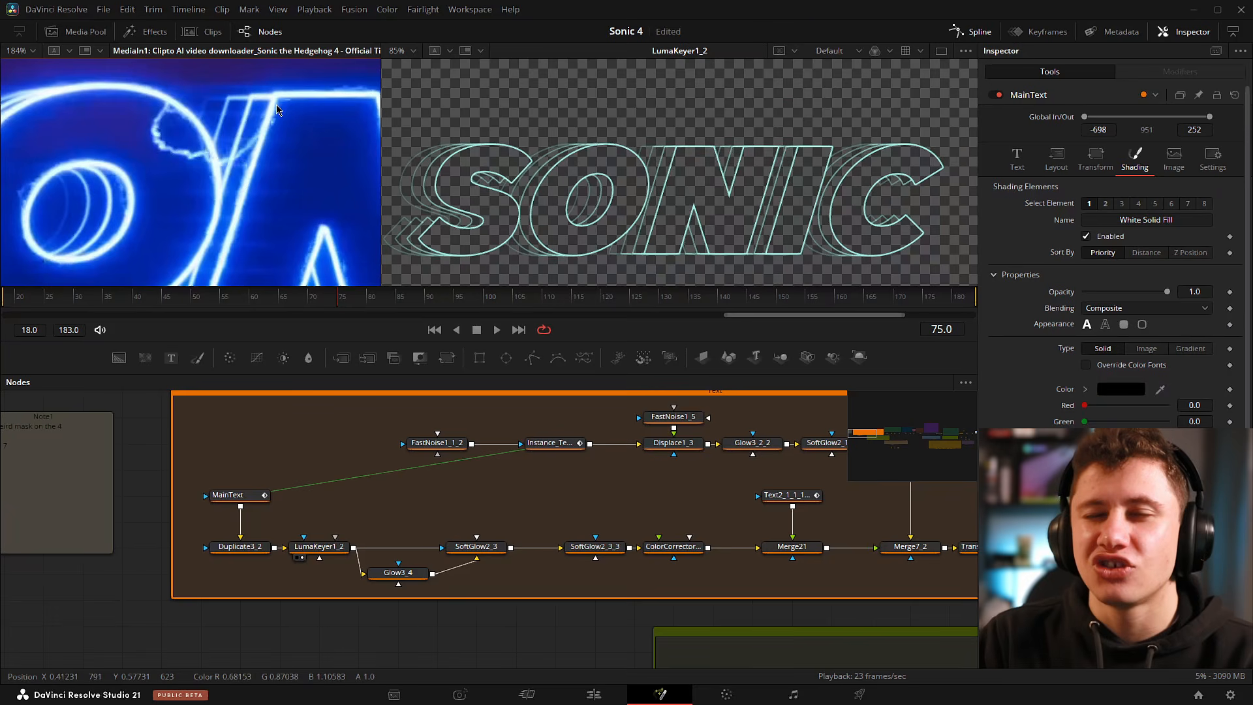
pyautogui.moveTo(298, 101); pyautogui.dragTo(161, 115)
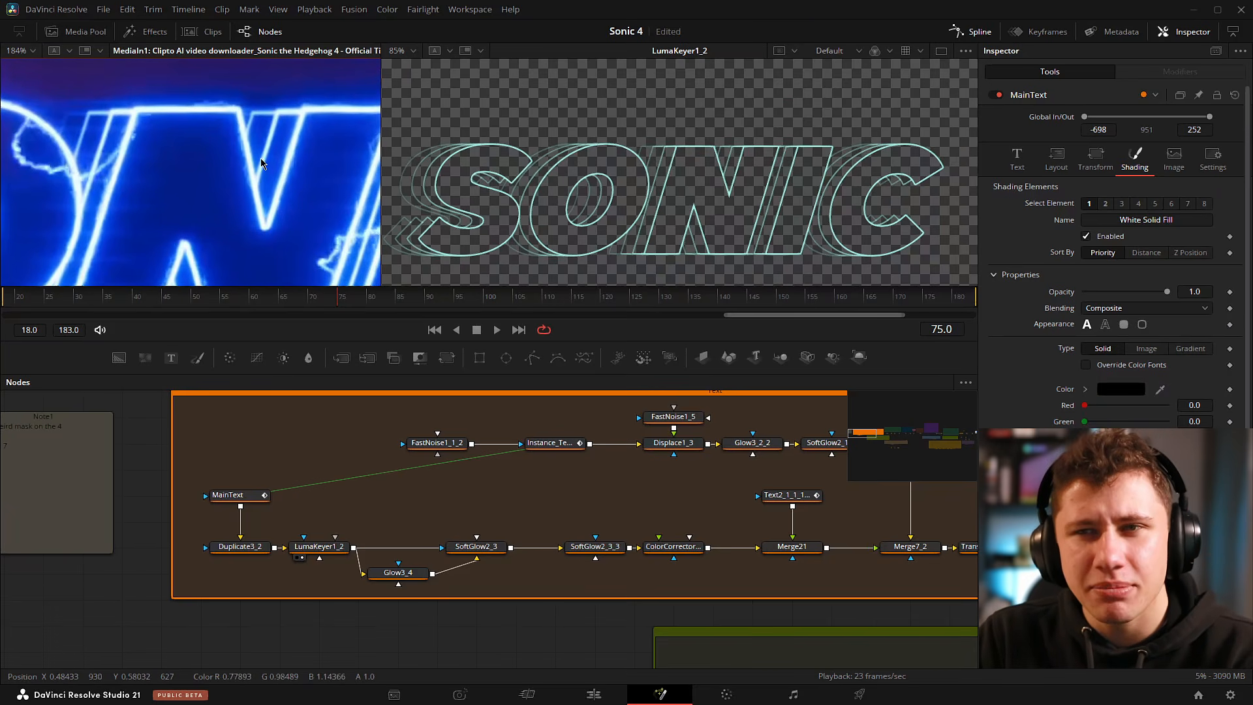
pyautogui.scroll(3, 265, 145)
pyautogui.moveTo(266, 150)
pyautogui.mouseDown()
pyautogui.moveTo(355, 140)
pyautogui.moveTo(208, 167)
pyautogui.moveTo(420, 173)
pyautogui.mouseUp()
pyautogui.moveTo(307, 101); pyautogui.dragTo(249, 111)
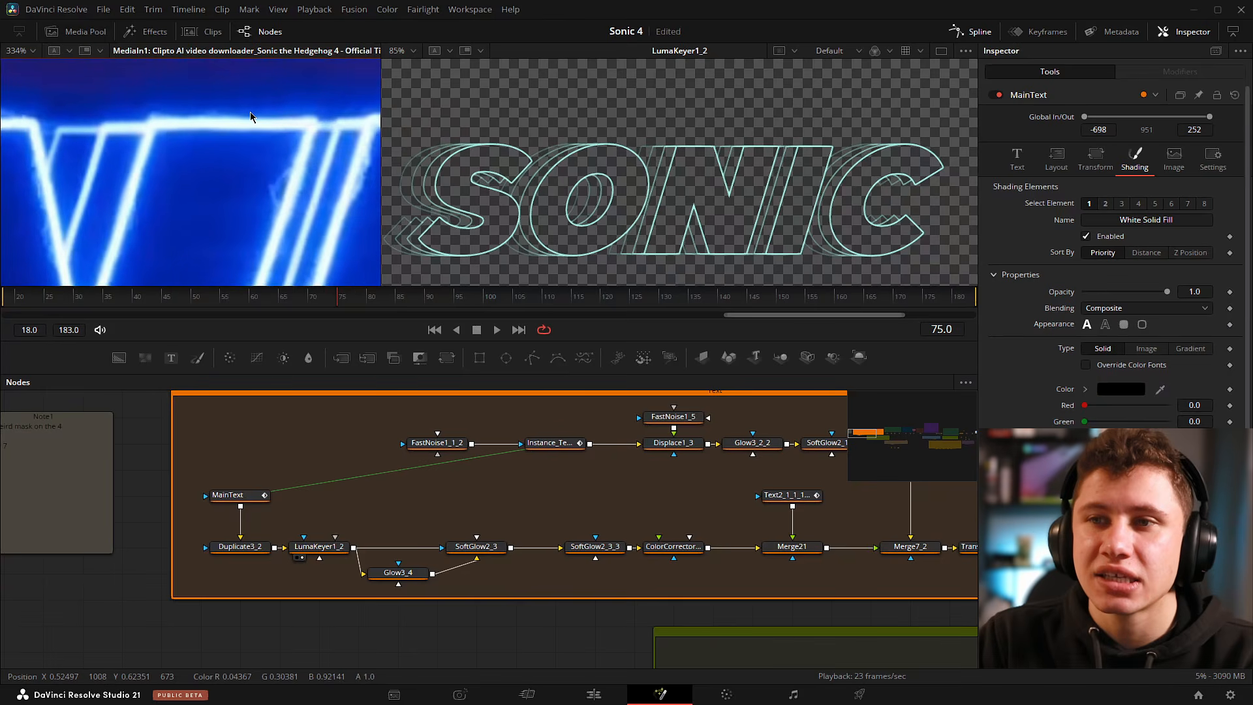
pyautogui.scroll(2, 216, 140)
pyautogui.moveTo(188, 167); pyautogui.dragTo(174, 95)
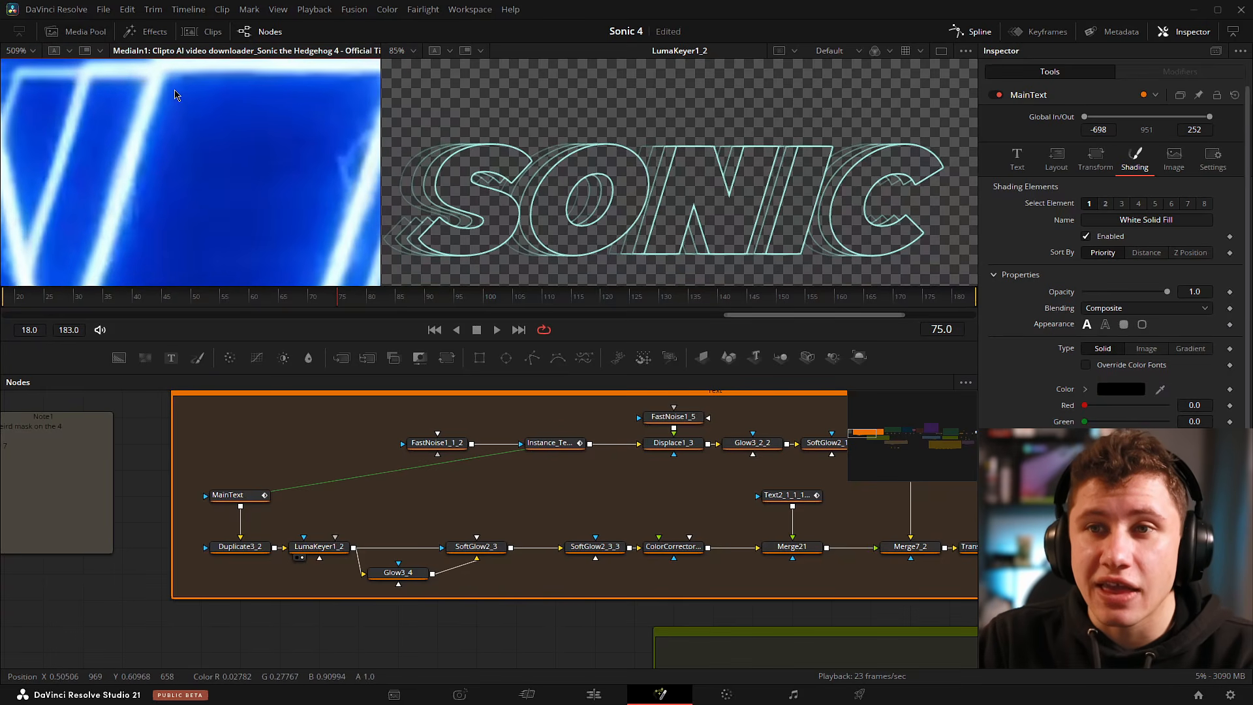
pyautogui.scroll(-6, 191, 188)
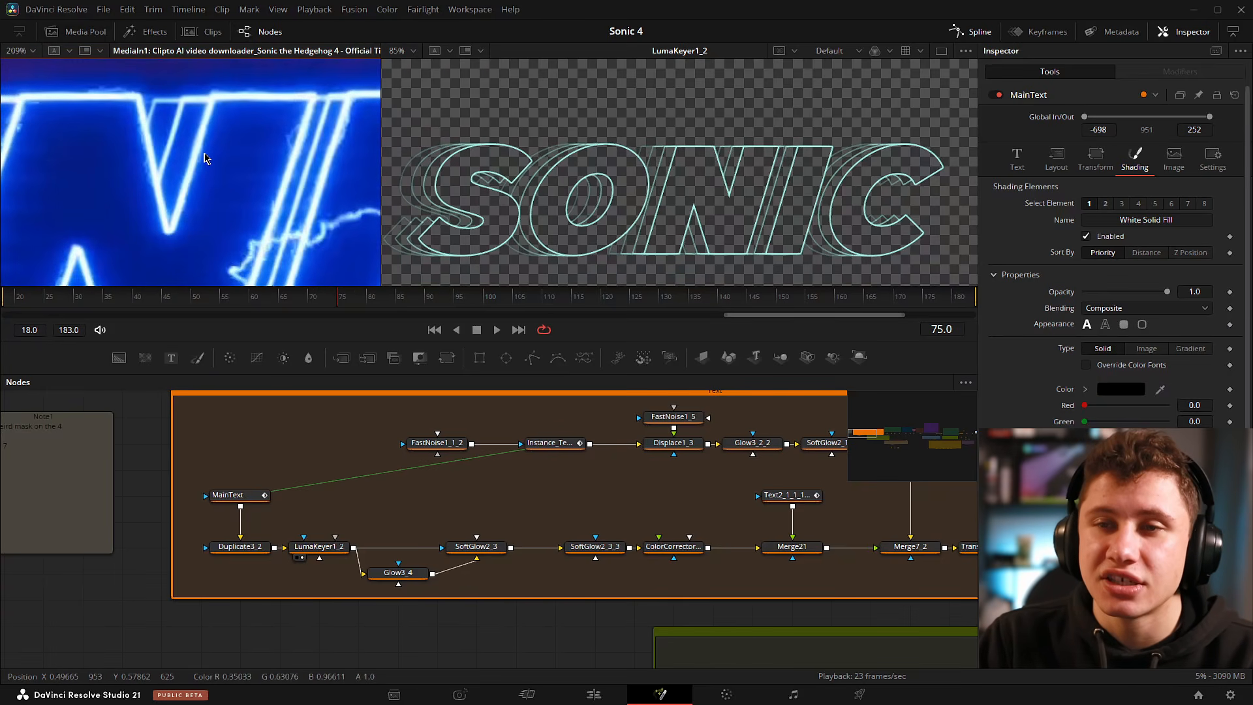
pyautogui.moveTo(234, 149); pyautogui.dragTo(380, 167)
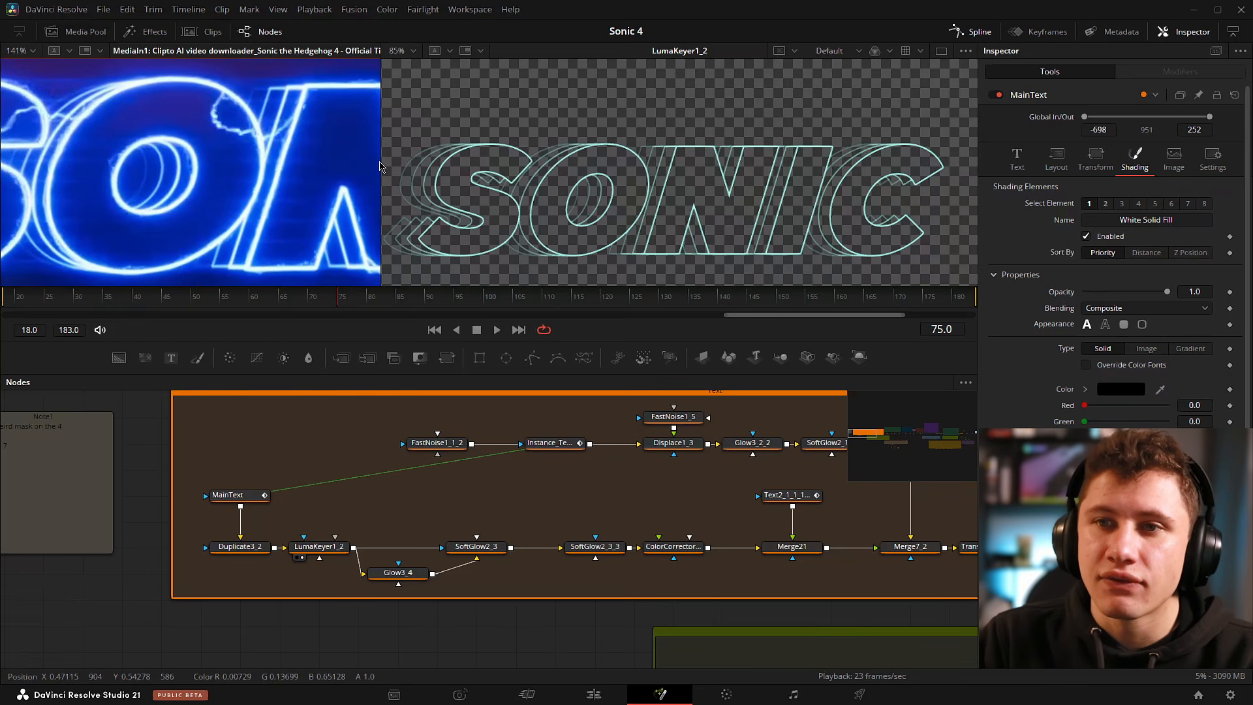
pyautogui.scroll(-3, 300, 131)
pyautogui.moveTo(300, 131); pyautogui.dragTo(199, 156)
# Look up the Glow tool in the tool selector without adding it, and display the existing Glow3_4 node's result.
pyautogui.moveTo(353, 551); pyautogui.dragTo(333, 552)
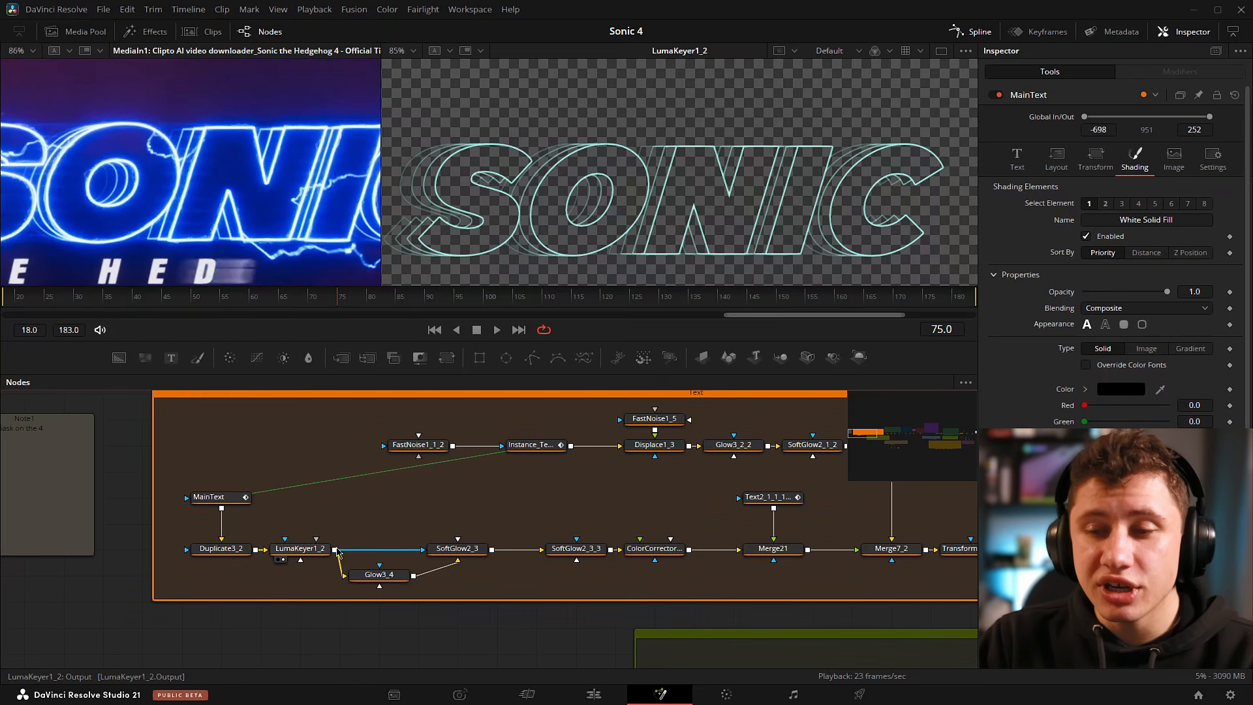
pyautogui.click(388, 583)
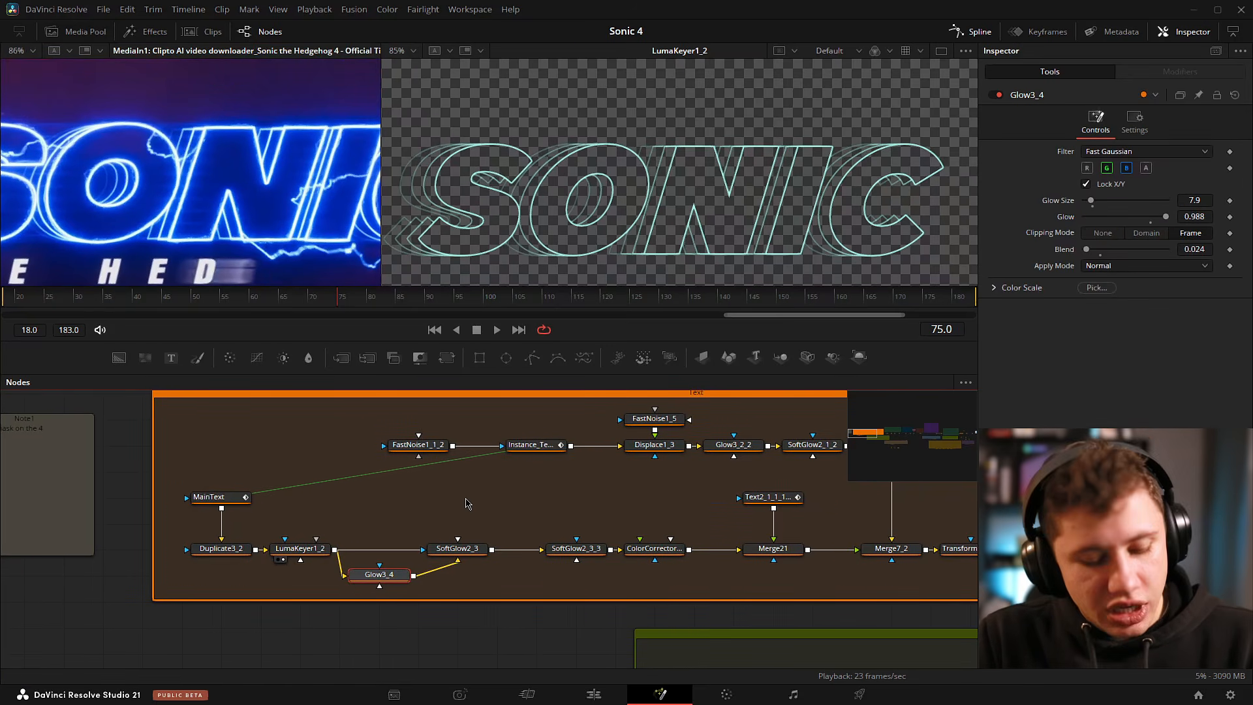
pyautogui.hotkey('shift', 'space')
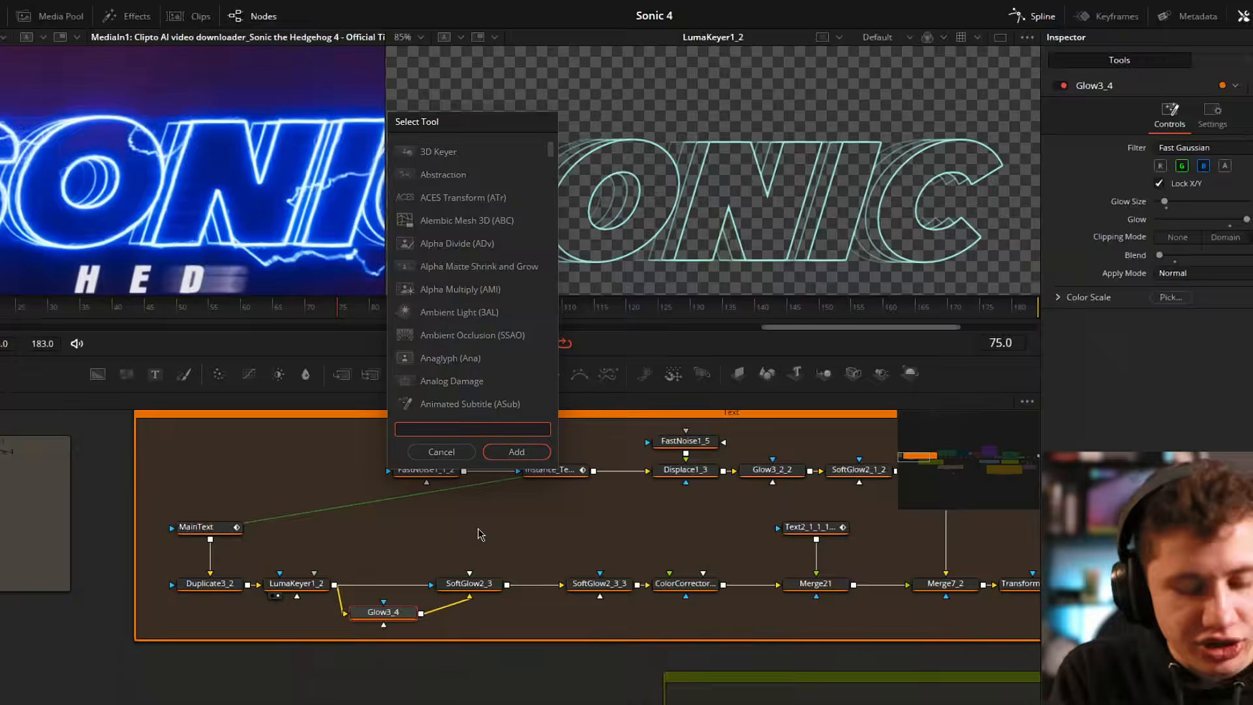
pyautogui.write('glow')
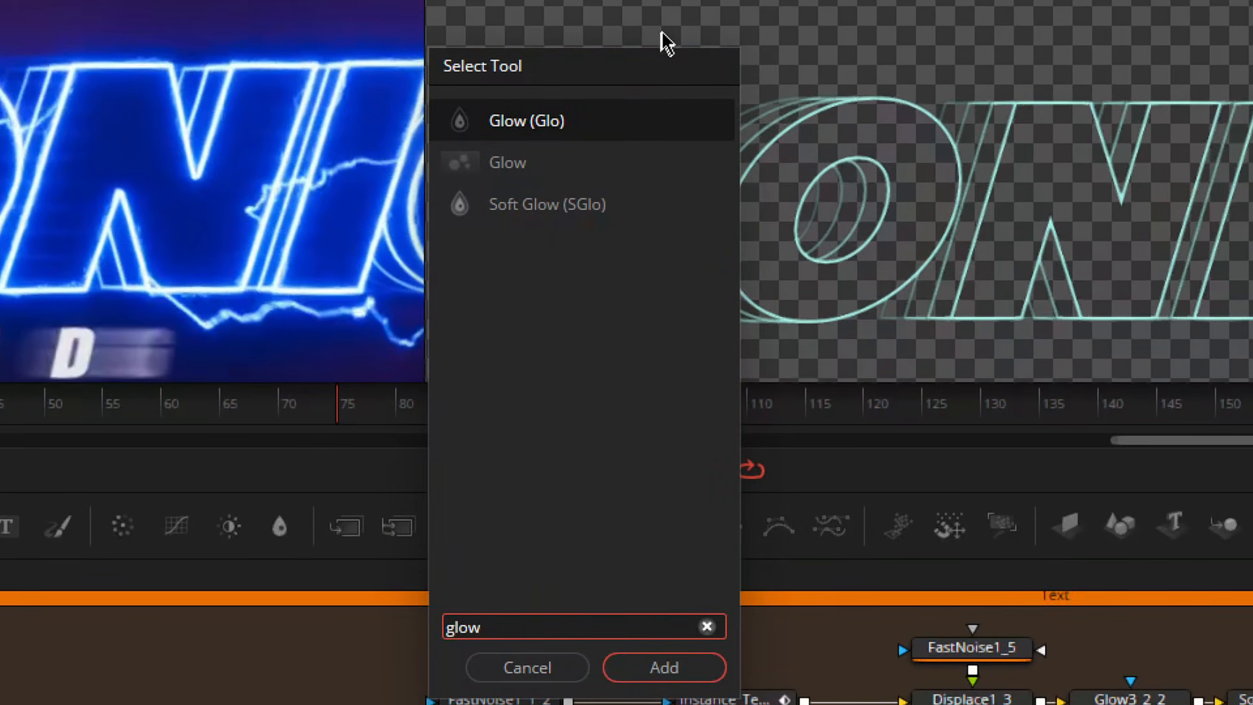
pyautogui.click(456, 129)
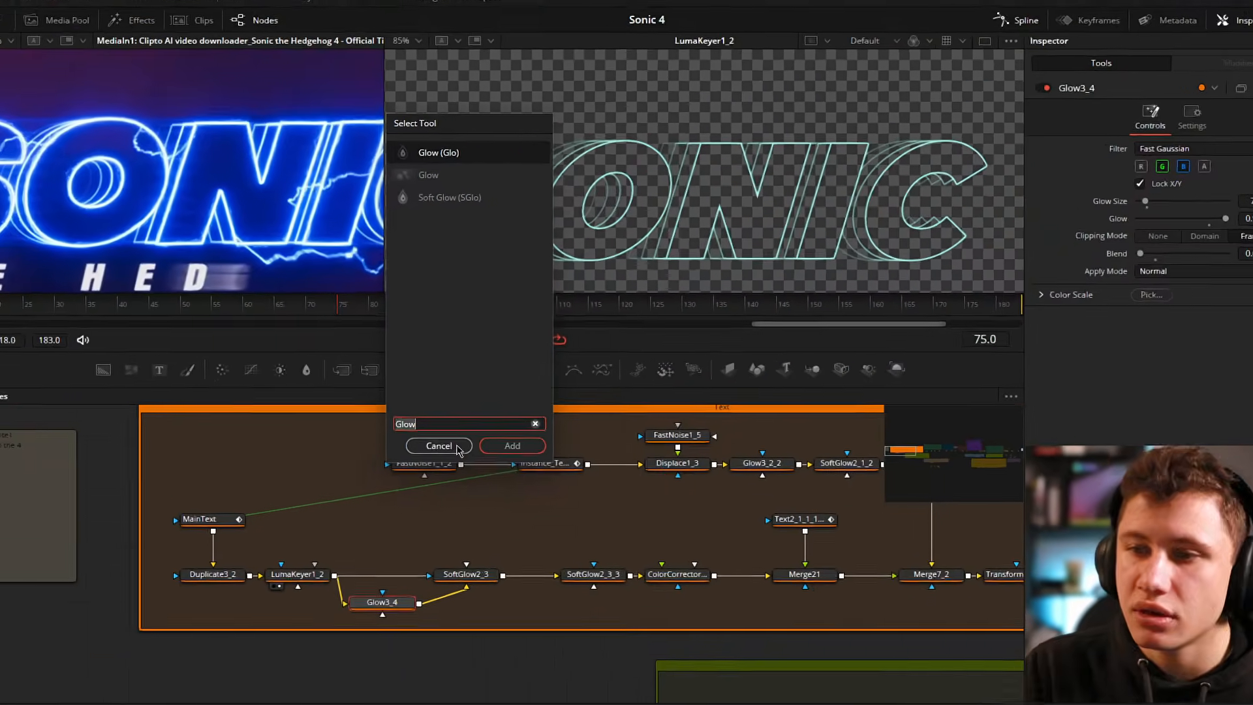
pyautogui.click(457, 446)
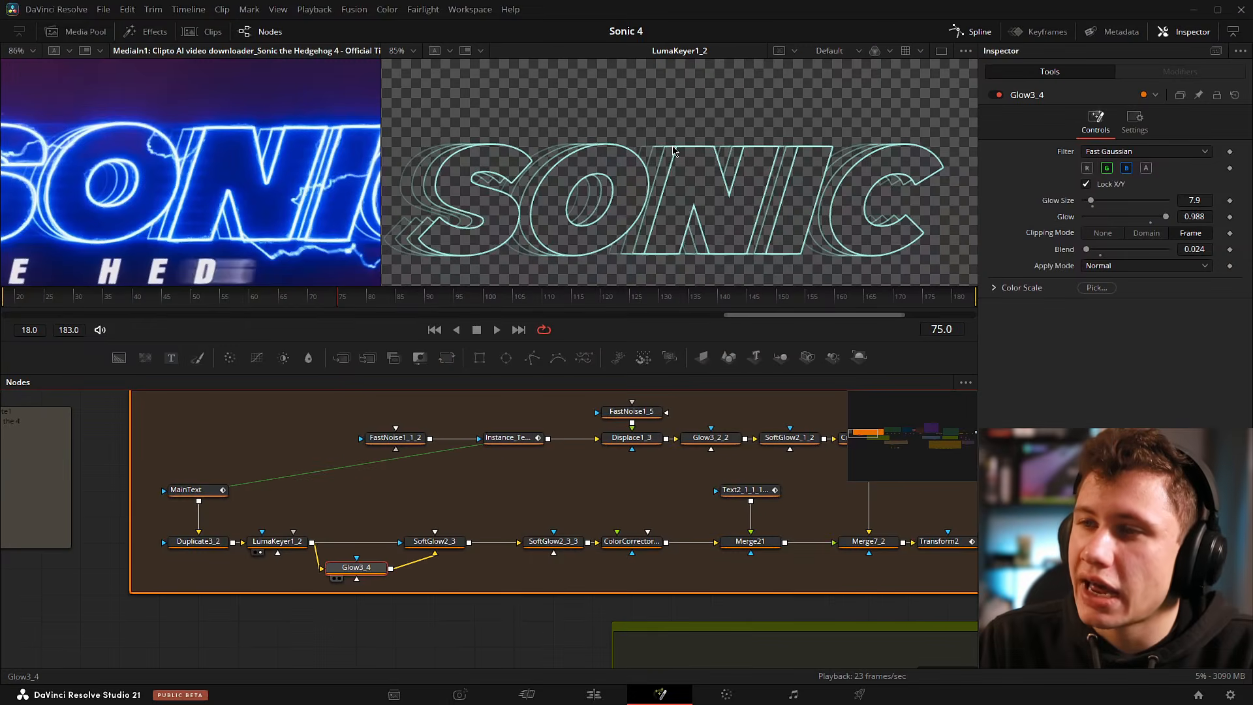
pyautogui.press('2')
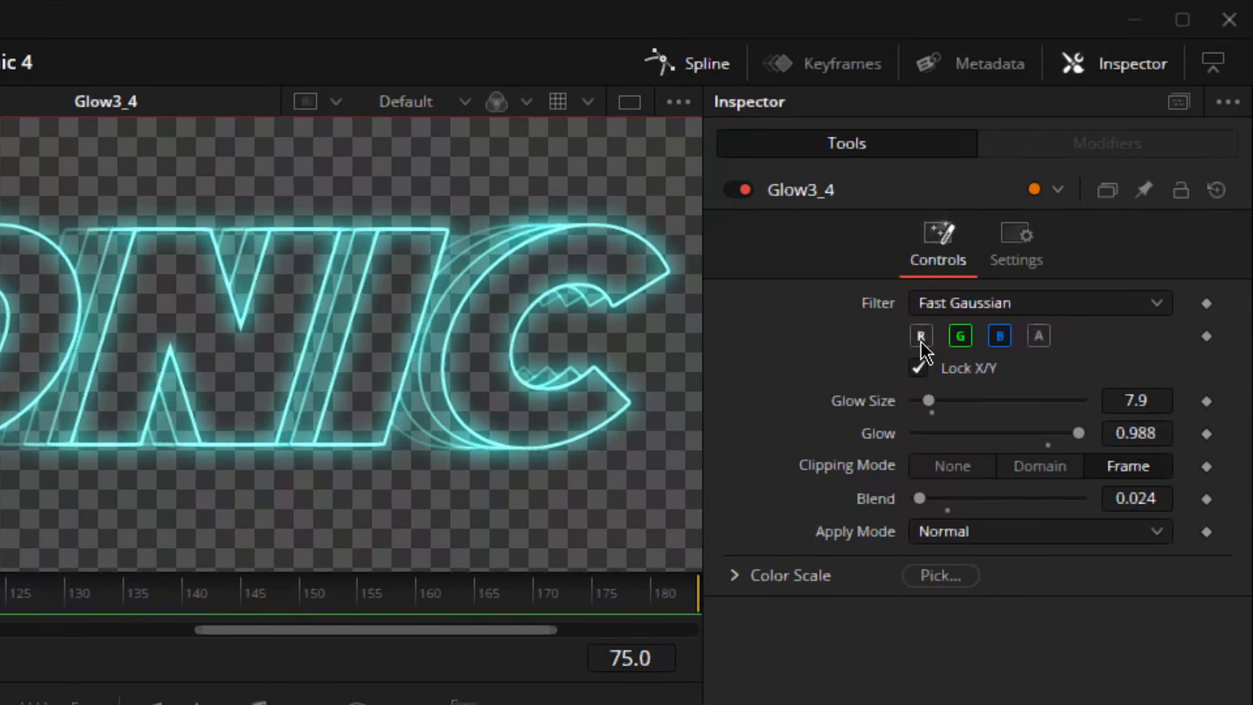
# Try enabling Glow3_4's red and alpha channels, and restore the glow to green and blue only.
pyautogui.click(921, 337)
pyautogui.click(1041, 339)
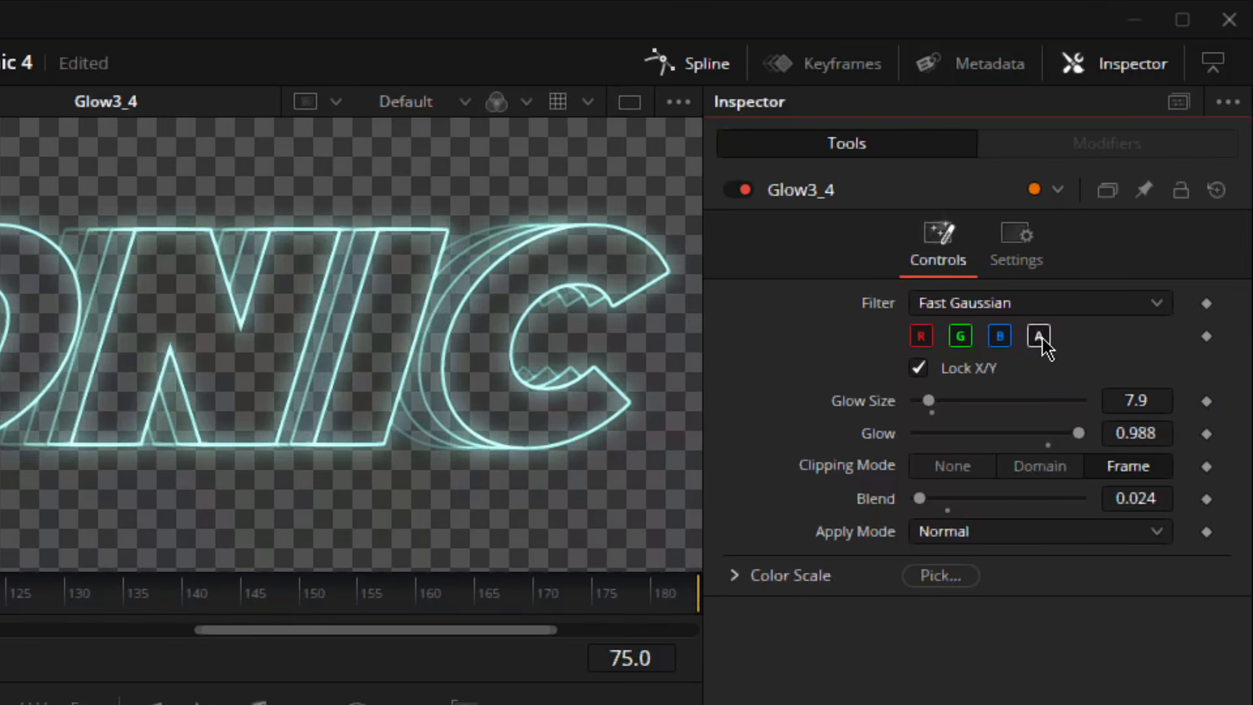
pyautogui.click(1045, 340)
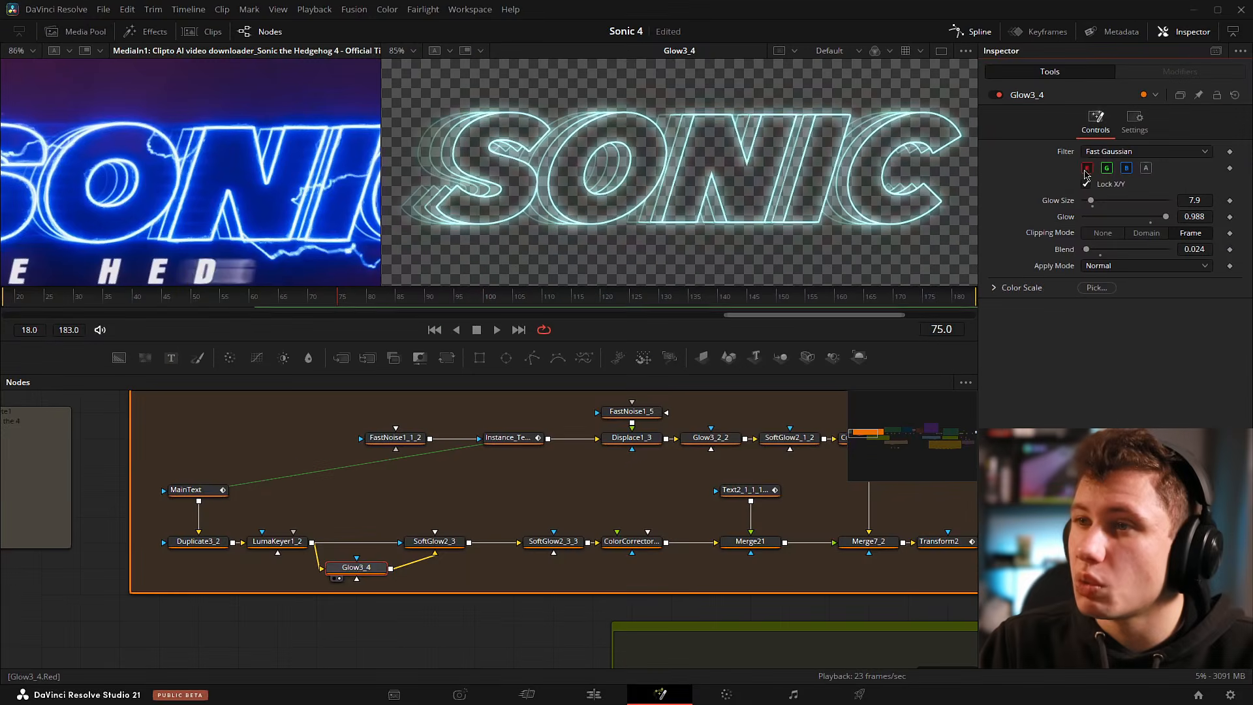
pyautogui.click(921, 337)
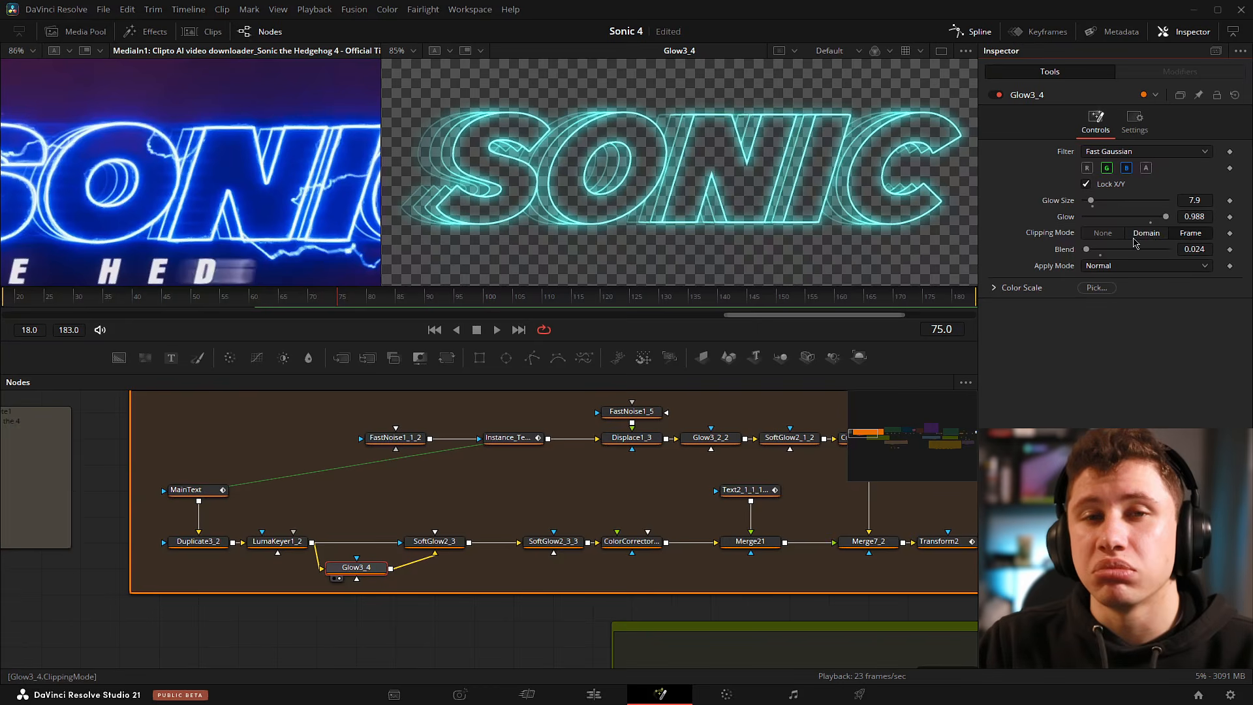
# Try duplicating Glow3_4, resetting the original to defaults and raising its Glow to 0.992, and undo these changes.
pyautogui.hotkey('ctrl', 'v')
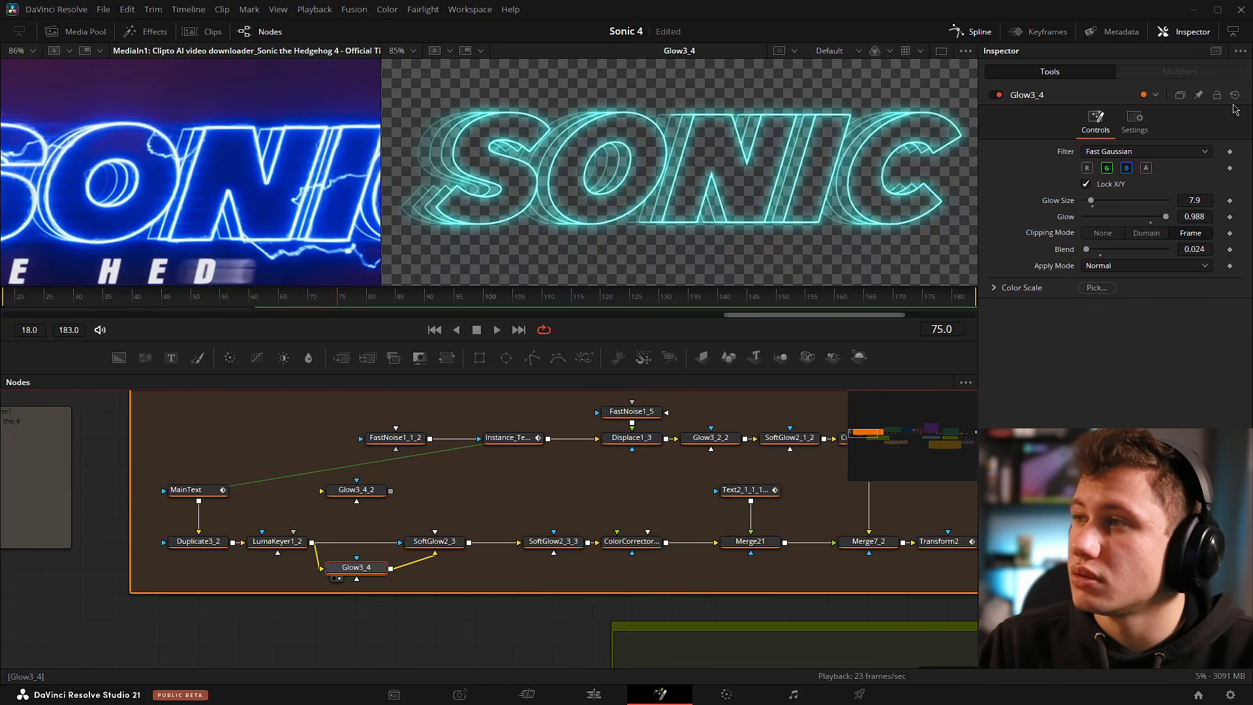
pyautogui.click(1235, 96)
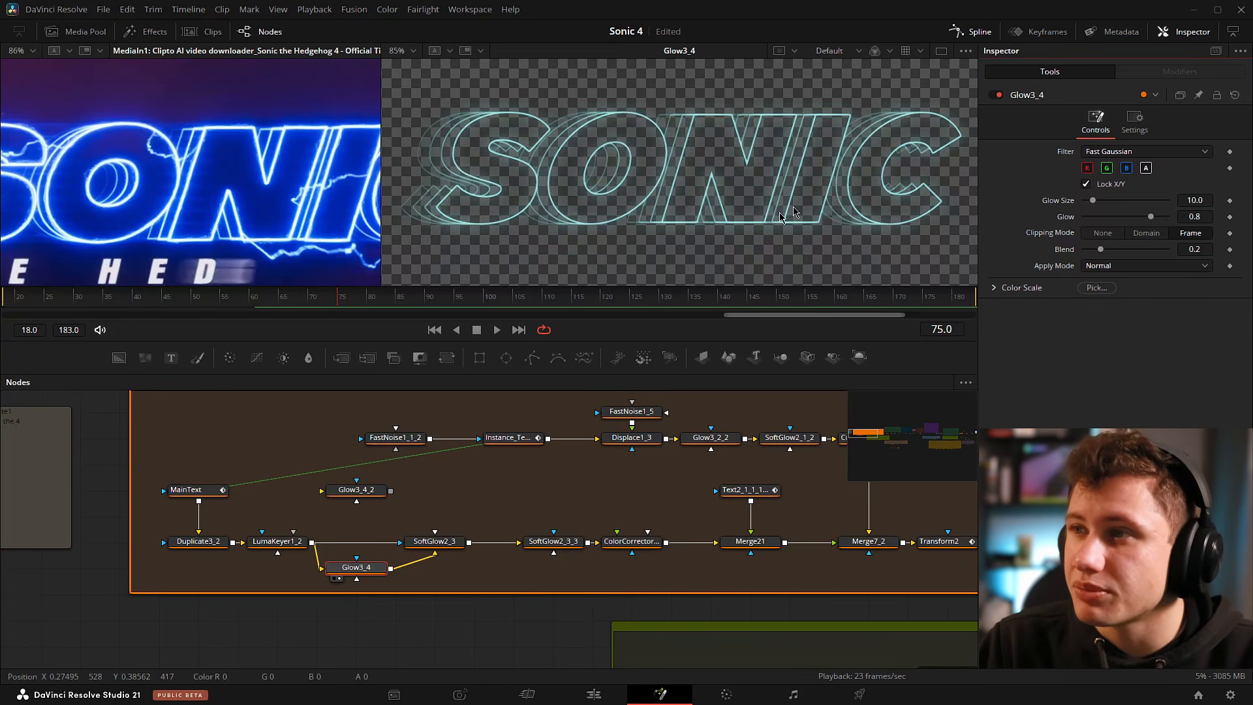
pyautogui.moveTo(1147, 216); pyautogui.dragTo(1167, 217)
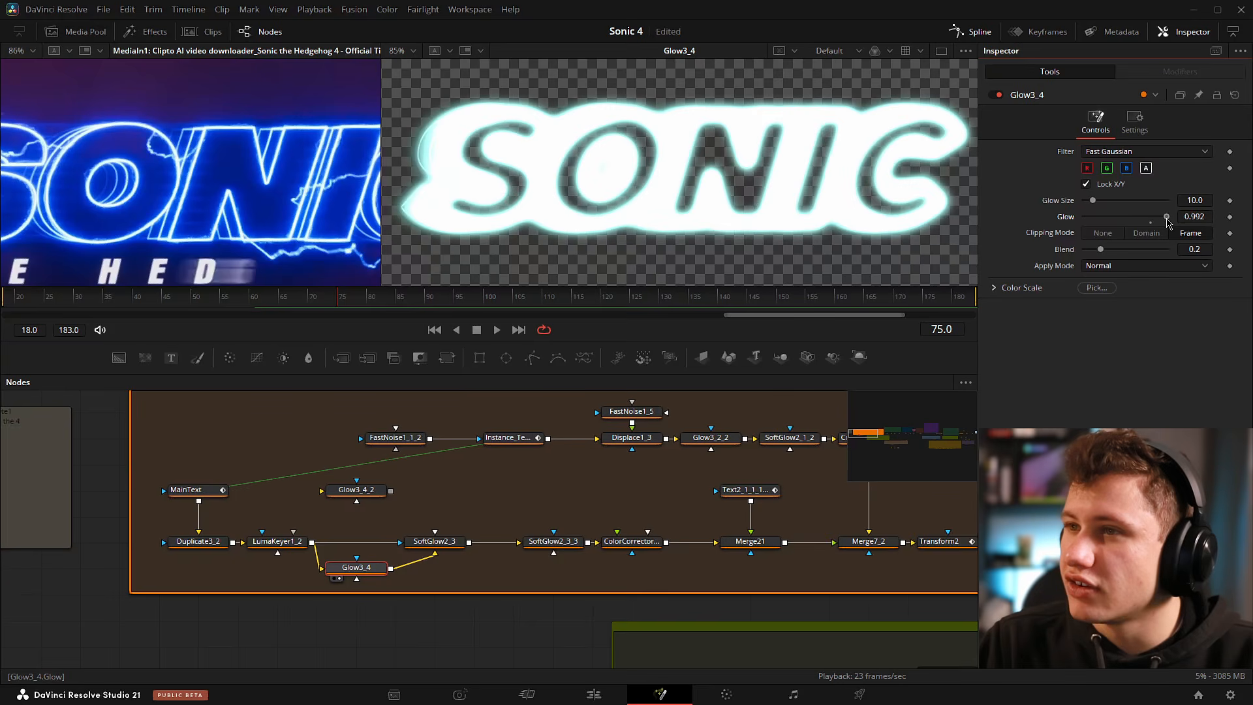
pyautogui.hotkey('ctrl', 'z')
pyautogui.hotkey('ctrl', 'z')
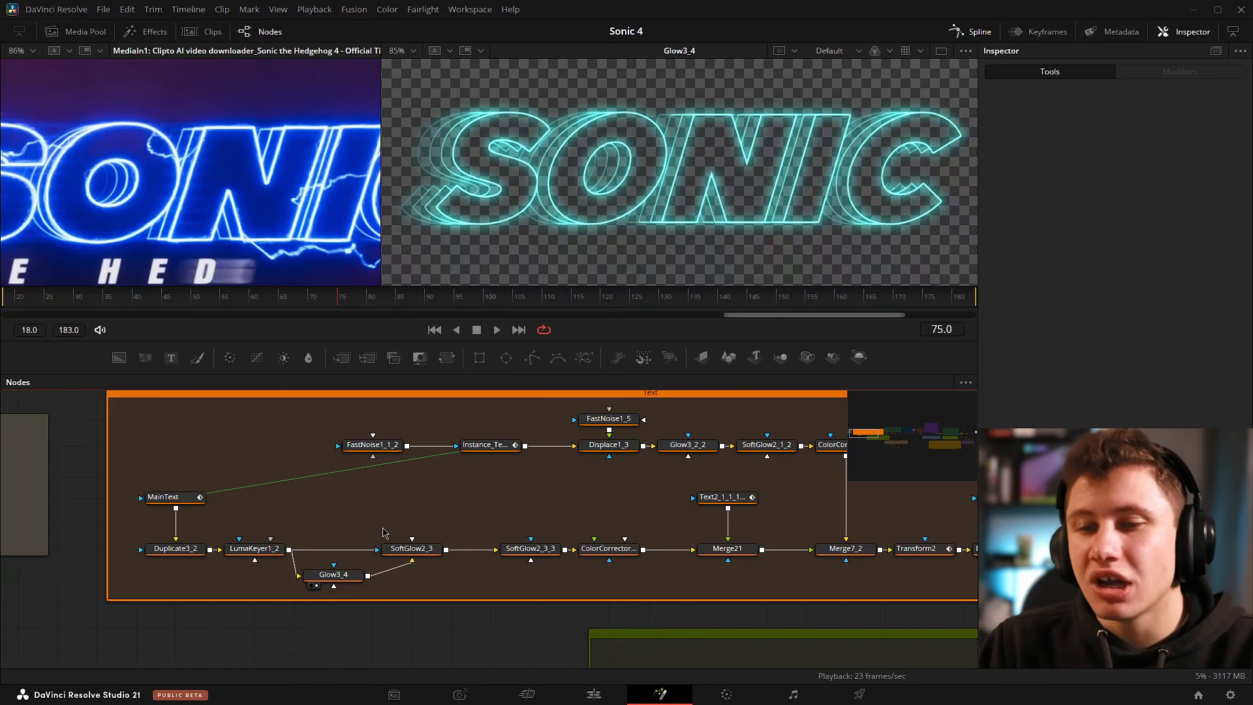
# Display SoftGlow2_3 with its settings open, and feed its main input from Glow3_4 instead of LumaKeyer1_2.
pyautogui.moveTo(419, 551); pyautogui.dragTo(696, 153)
pyautogui.click(412, 548)
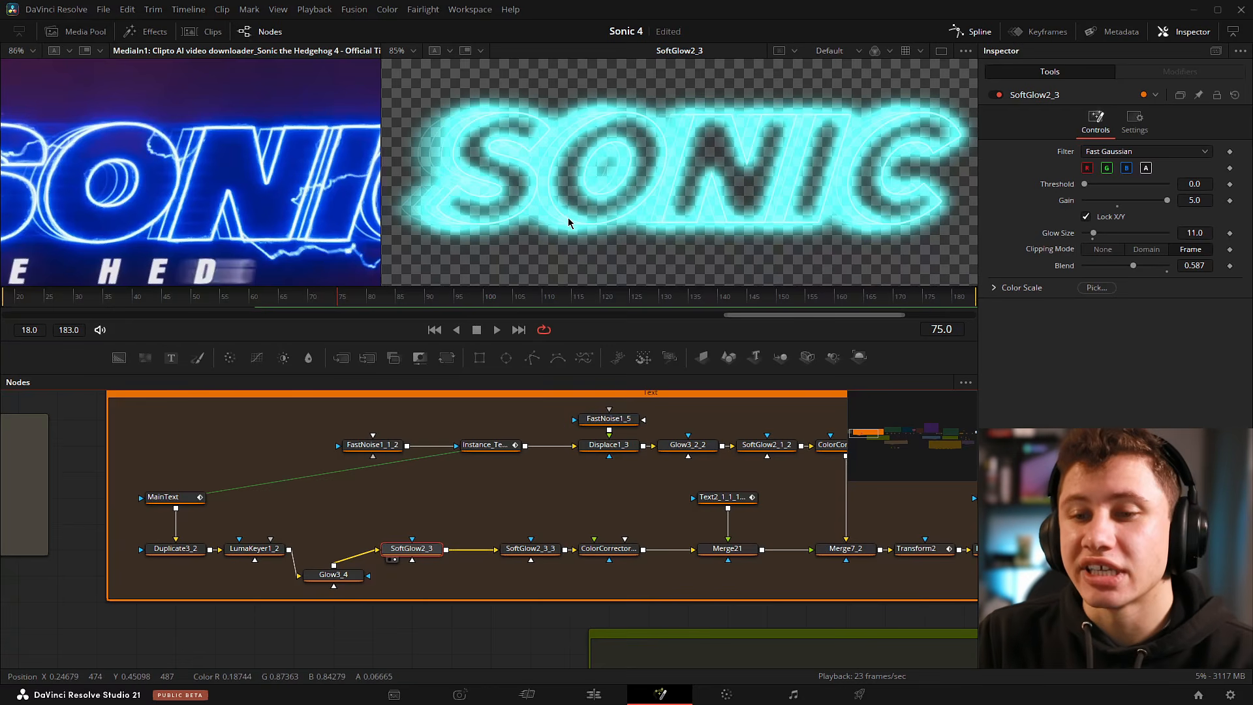
# Connect LumaKeyer1_2 to SoftGlow2_3's effect mask input, and compare the Glow3_4 and SoftGlow2_3 results around the letters' outlines.
pyautogui.moveTo(291, 553); pyautogui.dragTo(412, 551)
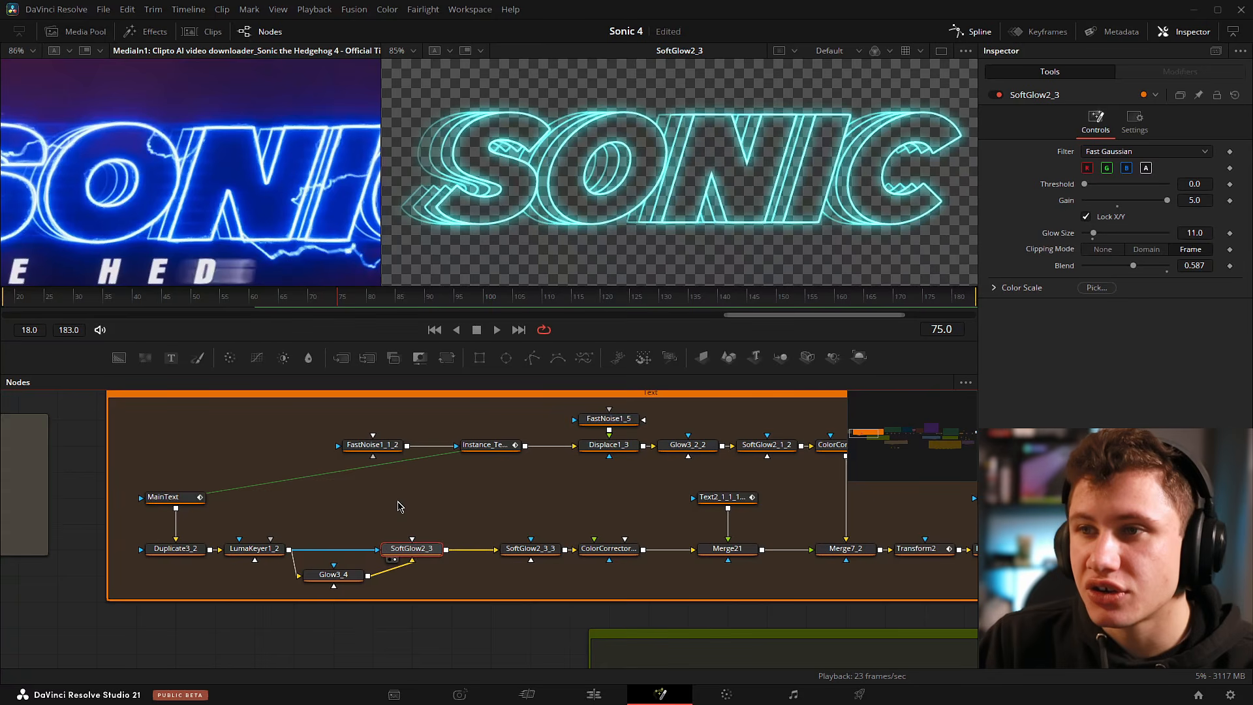
pyautogui.scroll(6, 535, 149)
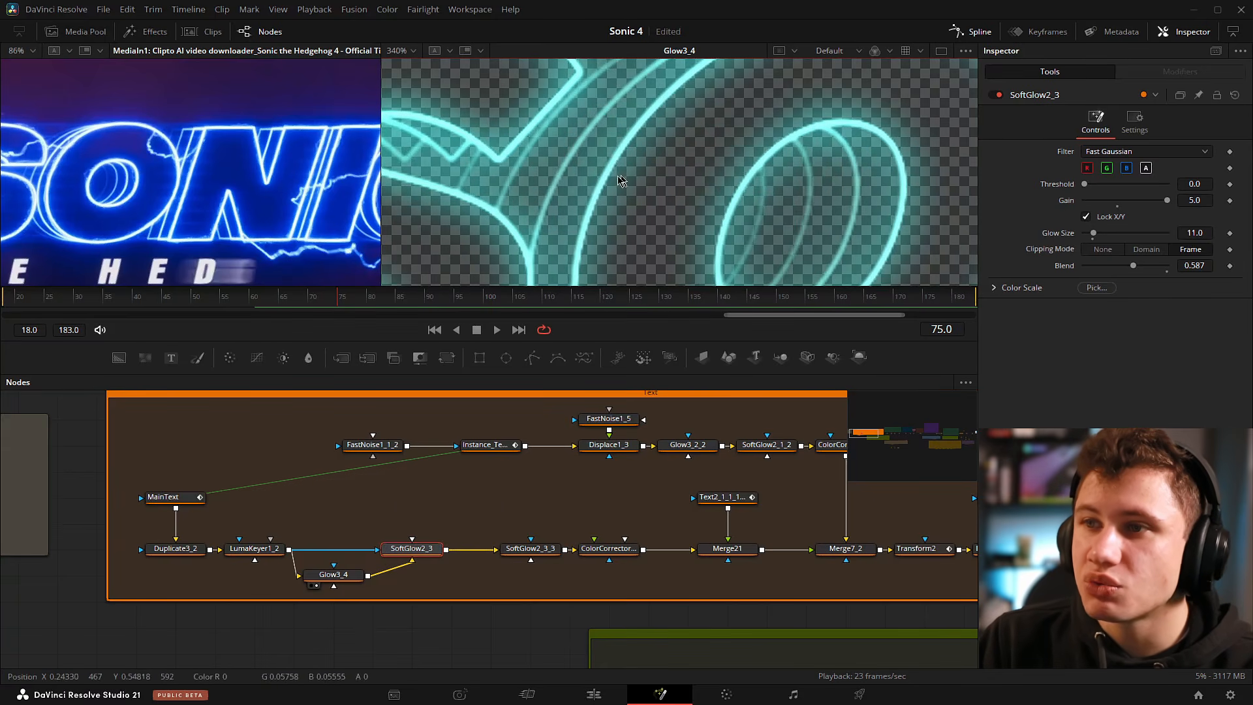
pyautogui.click(421, 554)
pyautogui.press('2')
pyautogui.scroll(2, 573, 168)
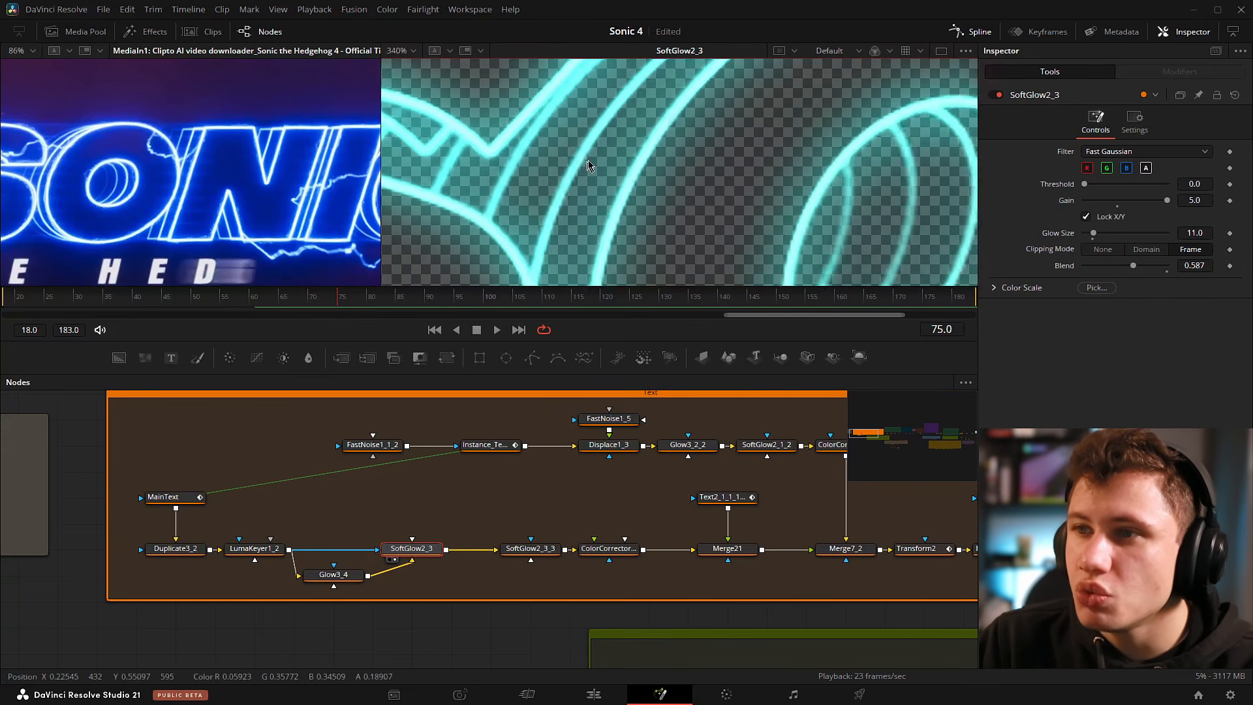
pyautogui.moveTo(614, 166); pyautogui.dragTo(632, 133)
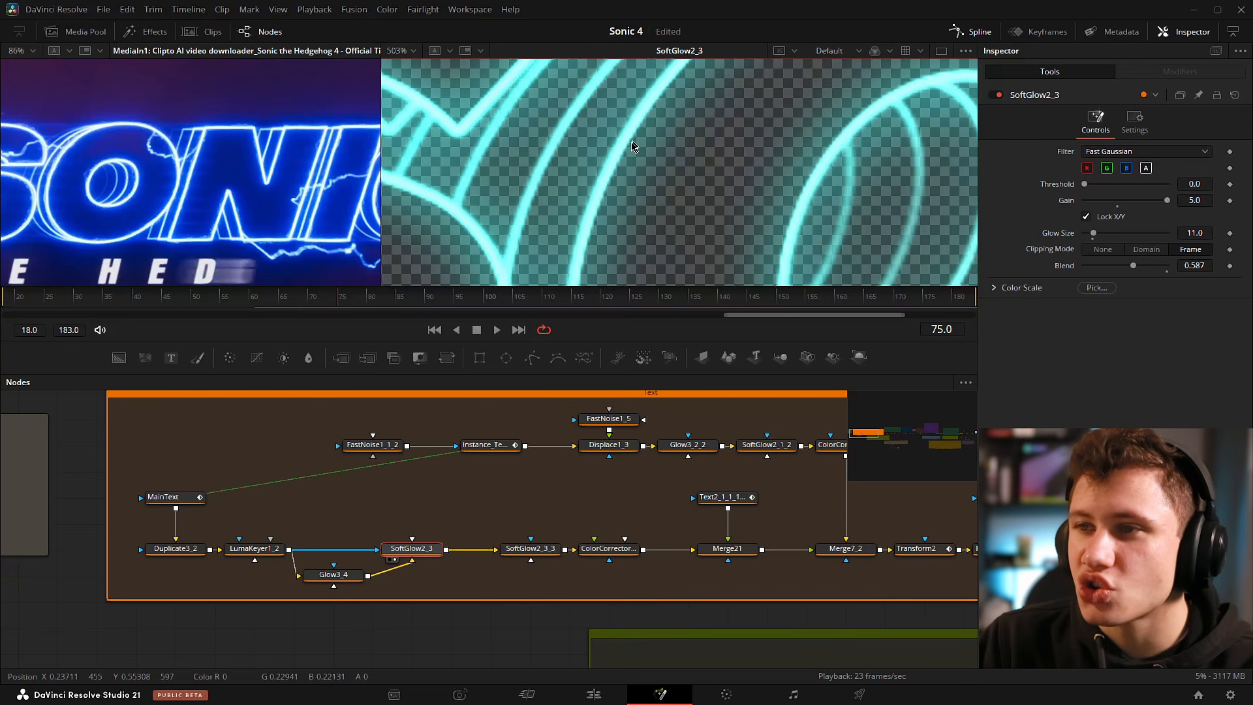
pyautogui.scroll(-3, 733, 157)
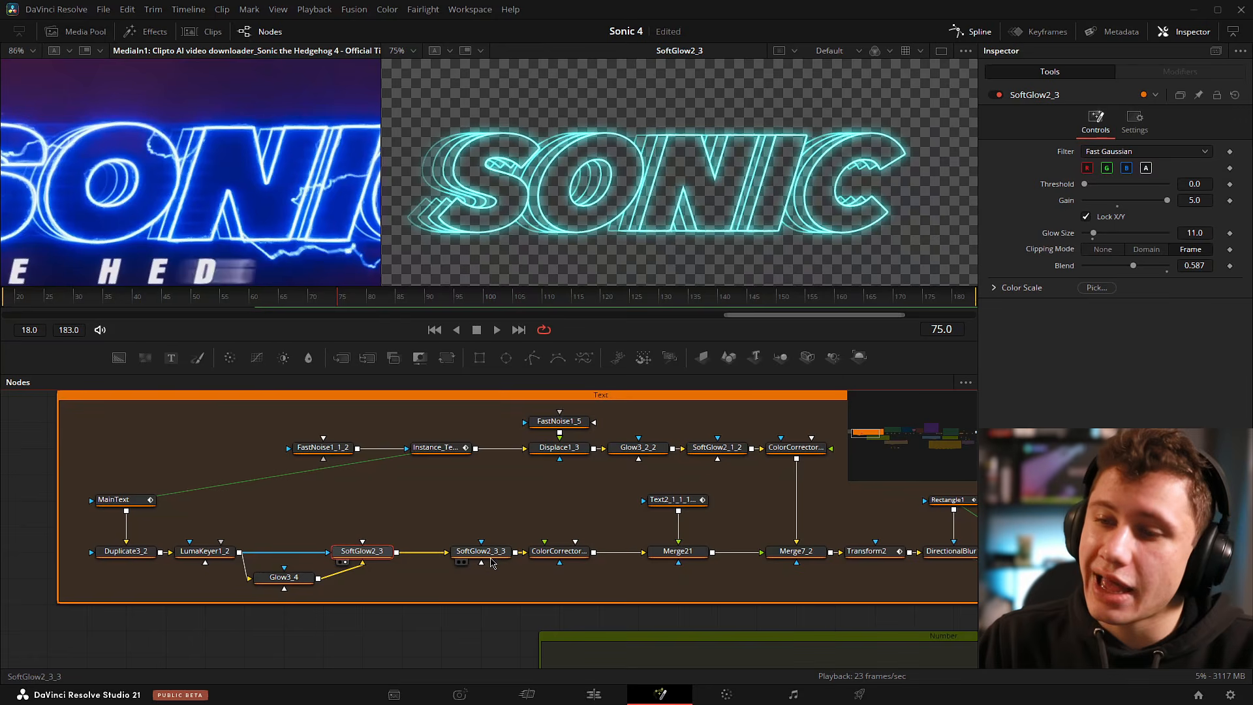
# Display SoftGlow2_3_3 with its settings open, and examine its wider glow around the letters against the reference title.
pyautogui.press('2')
pyautogui.click(497, 553)
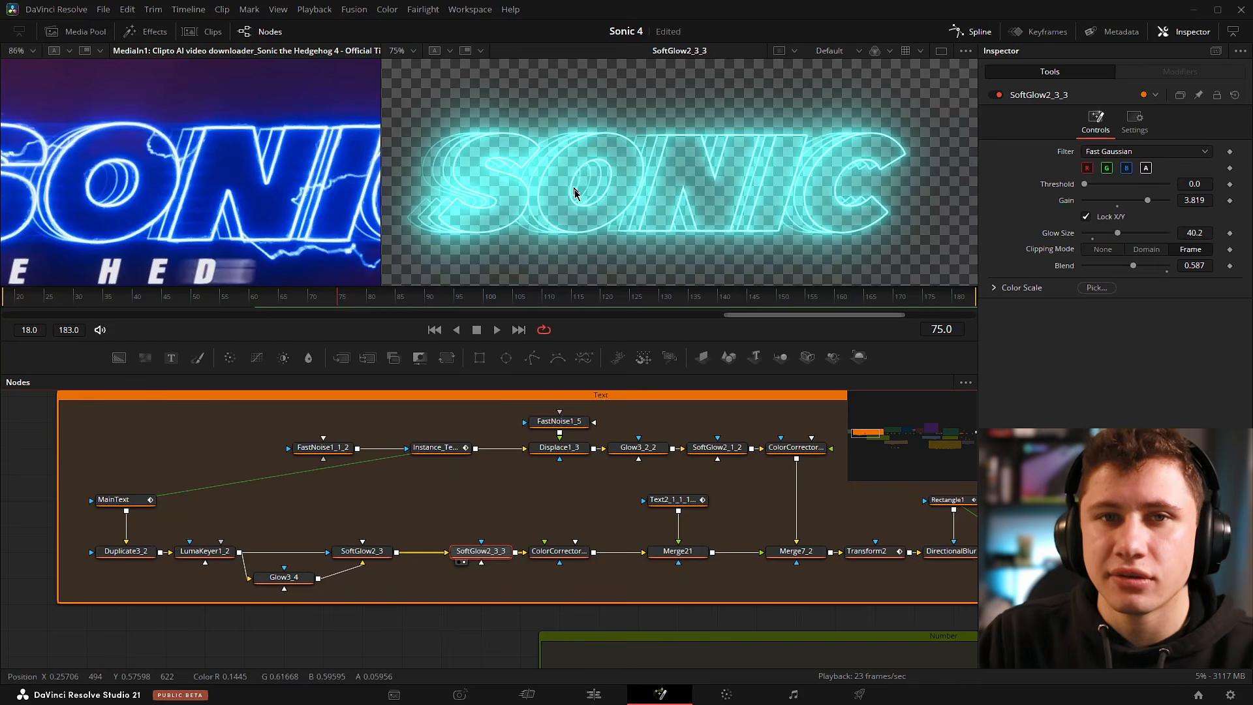
pyautogui.scroll(8, 764, 132)
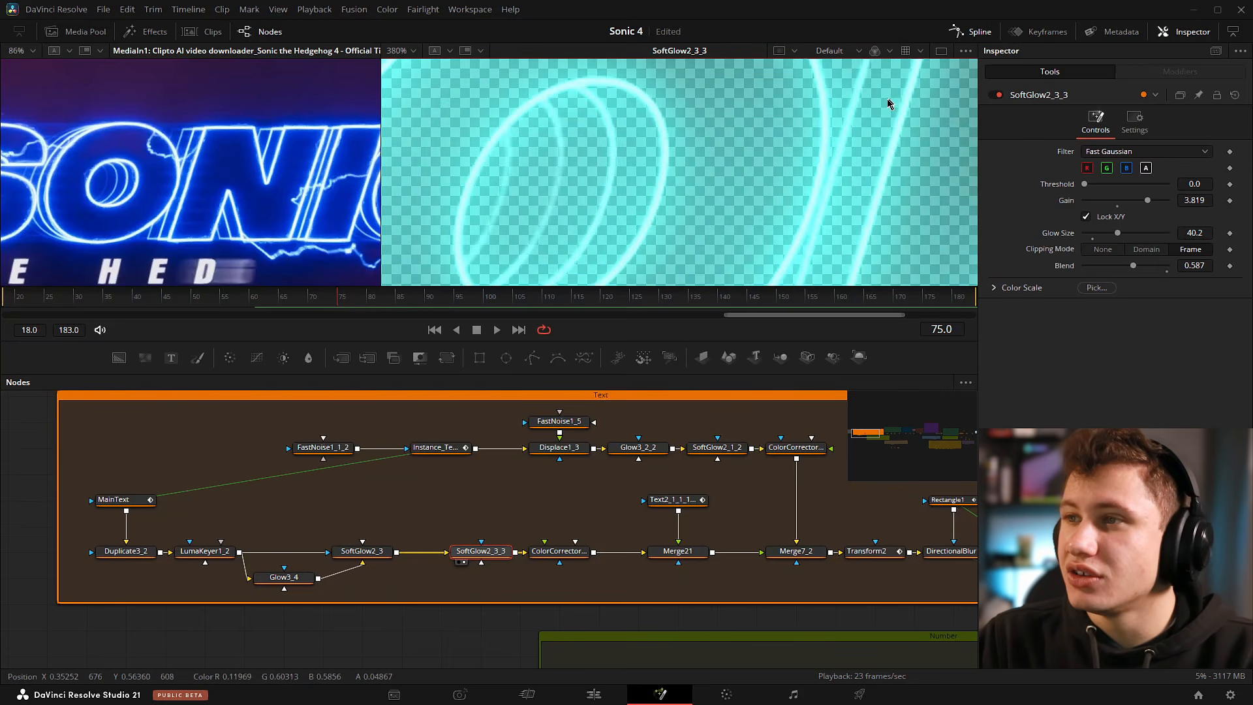
pyautogui.moveTo(675, 185); pyautogui.dragTo(666, 125)
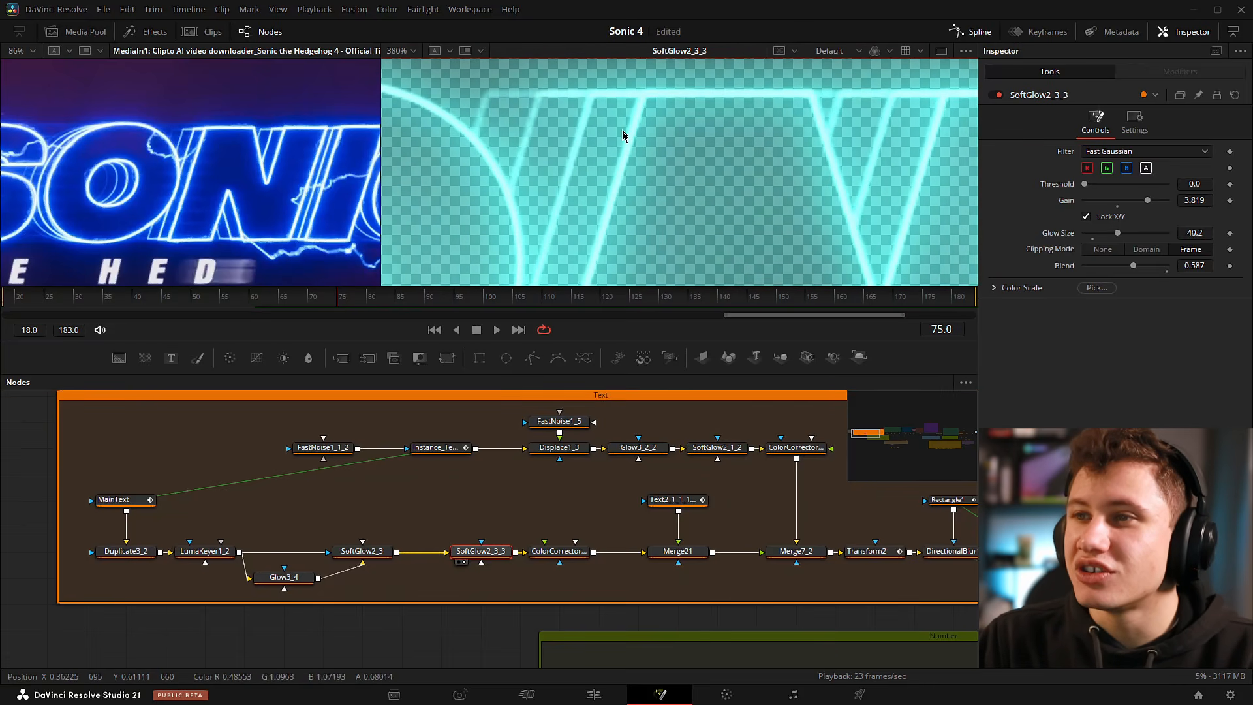
pyautogui.scroll(-8, 682, 182)
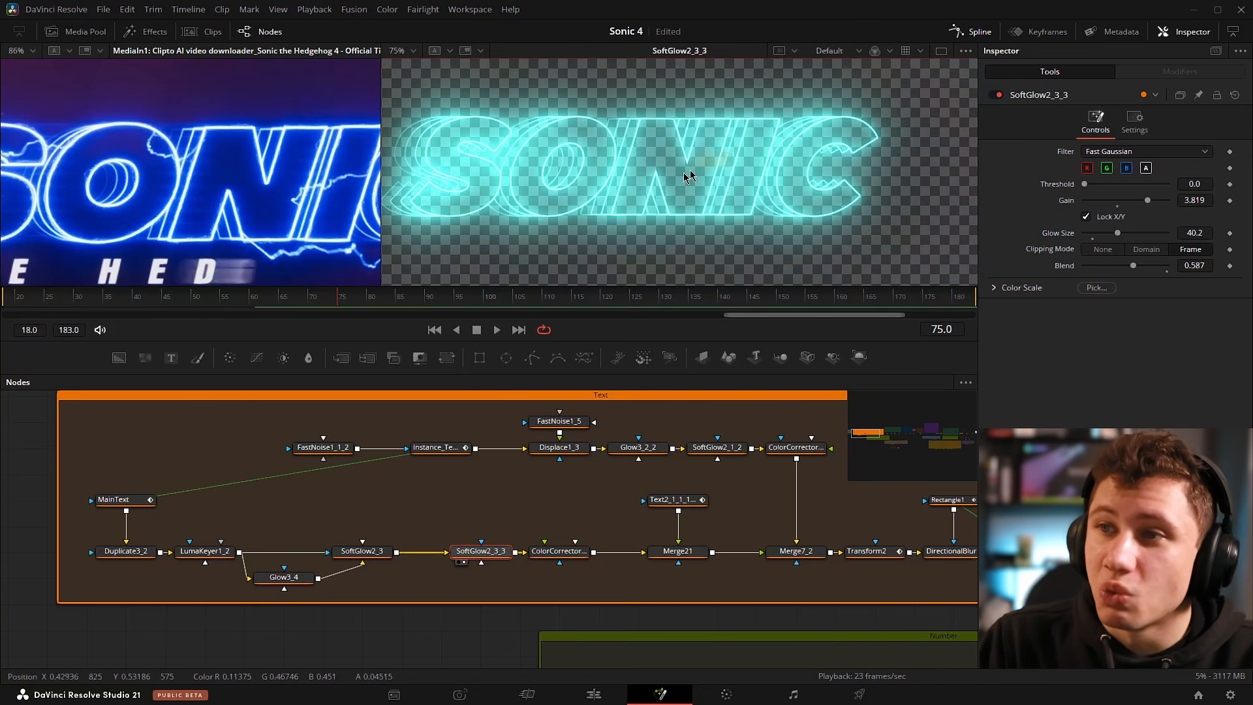
pyautogui.scroll(-1, 633, 203)
pyautogui.moveTo(618, 222); pyautogui.dragTo(654, 224)
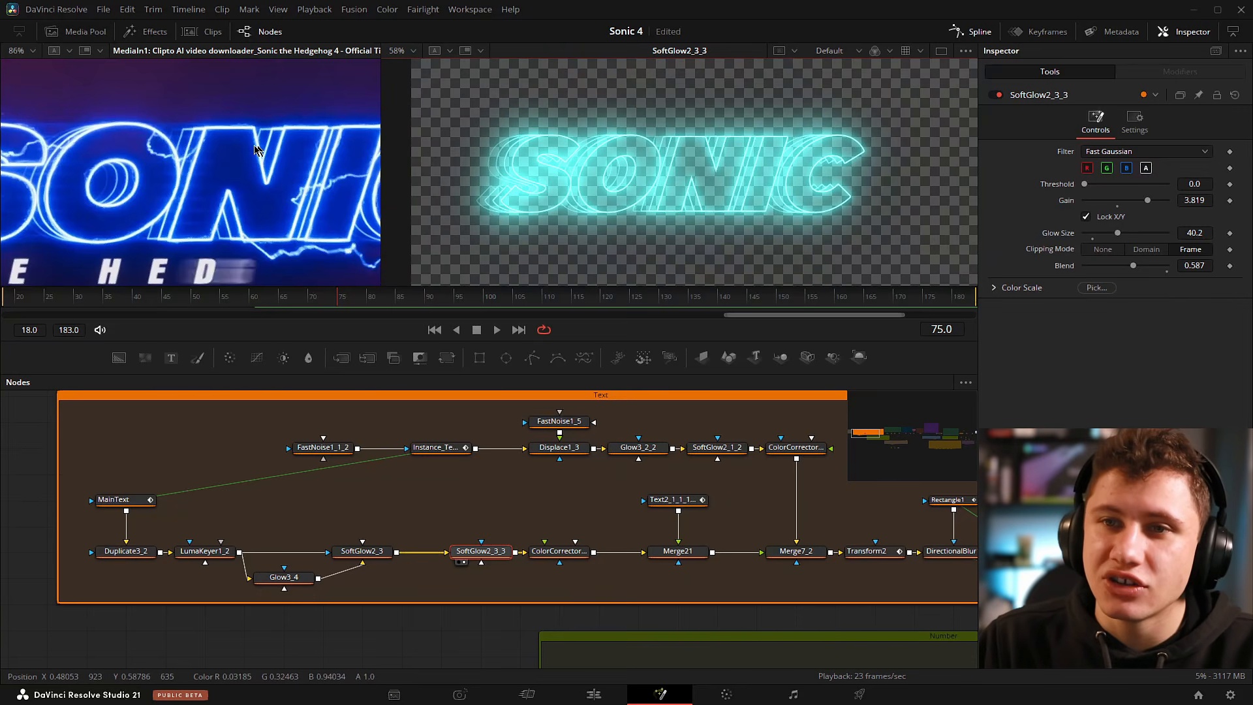
pyautogui.scroll(-3, 254, 150)
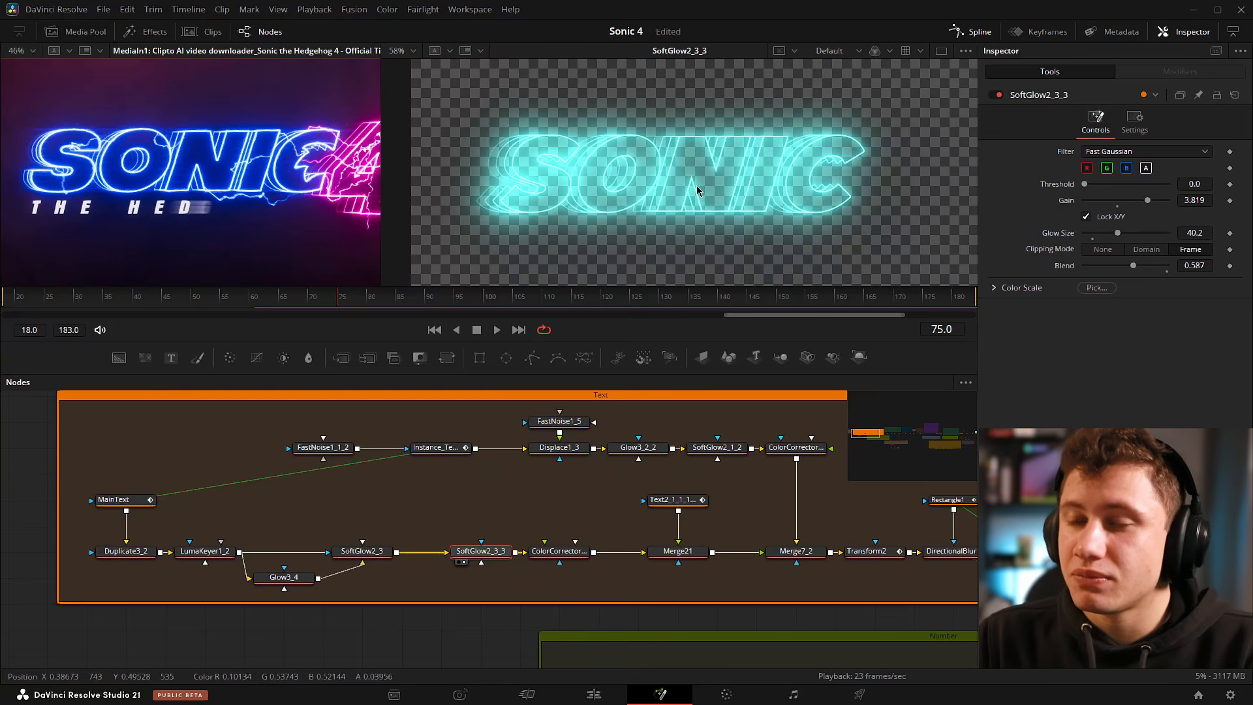
pyautogui.scroll(1, 695, 186)
# Move SoftGlow2_3_3 closer to SoftGlow2_3, and look up the Color Corrector tool in the tool selector without adding it.
pyautogui.moveTo(469, 556); pyautogui.dragTo(430, 556)
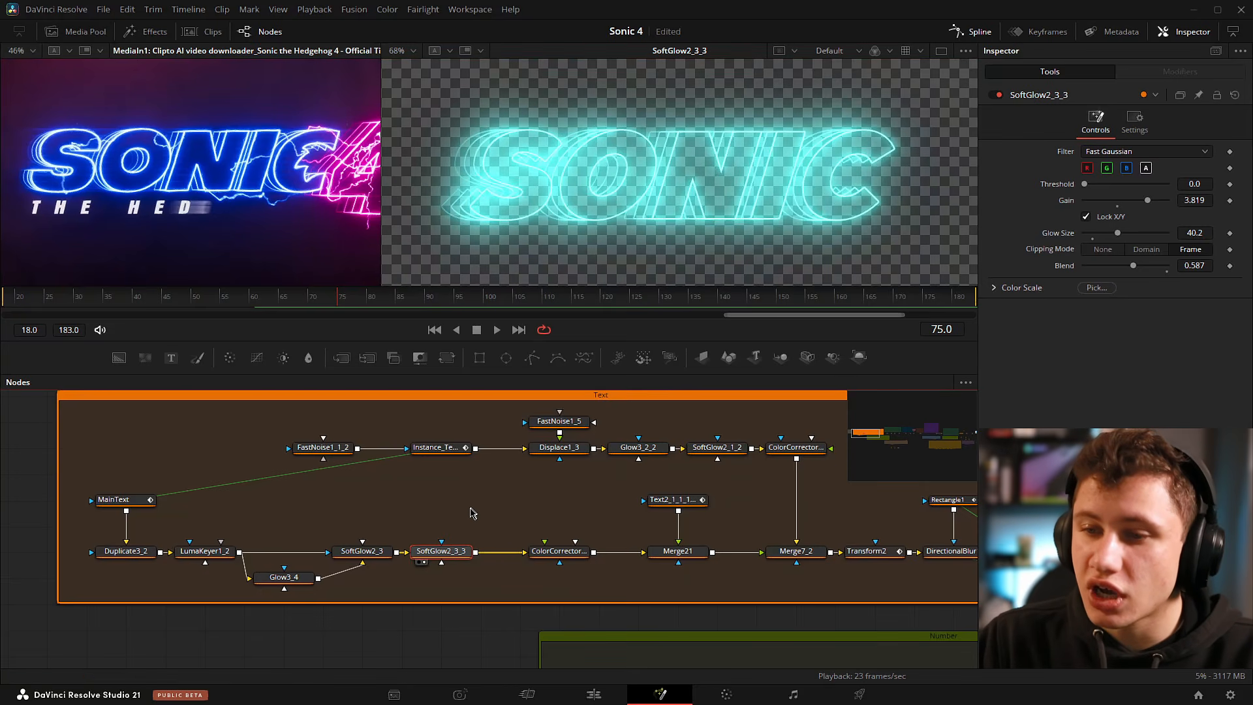
pyautogui.hotkey('shift', 'space')
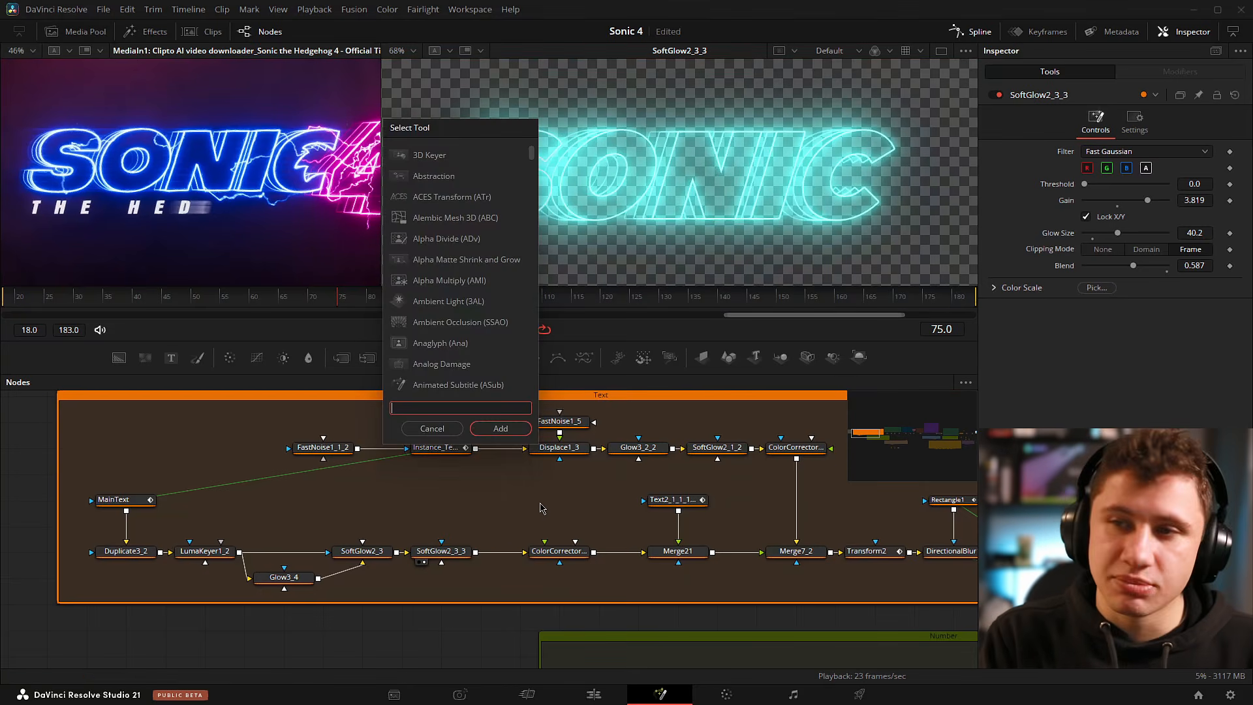
pyautogui.write('cc')
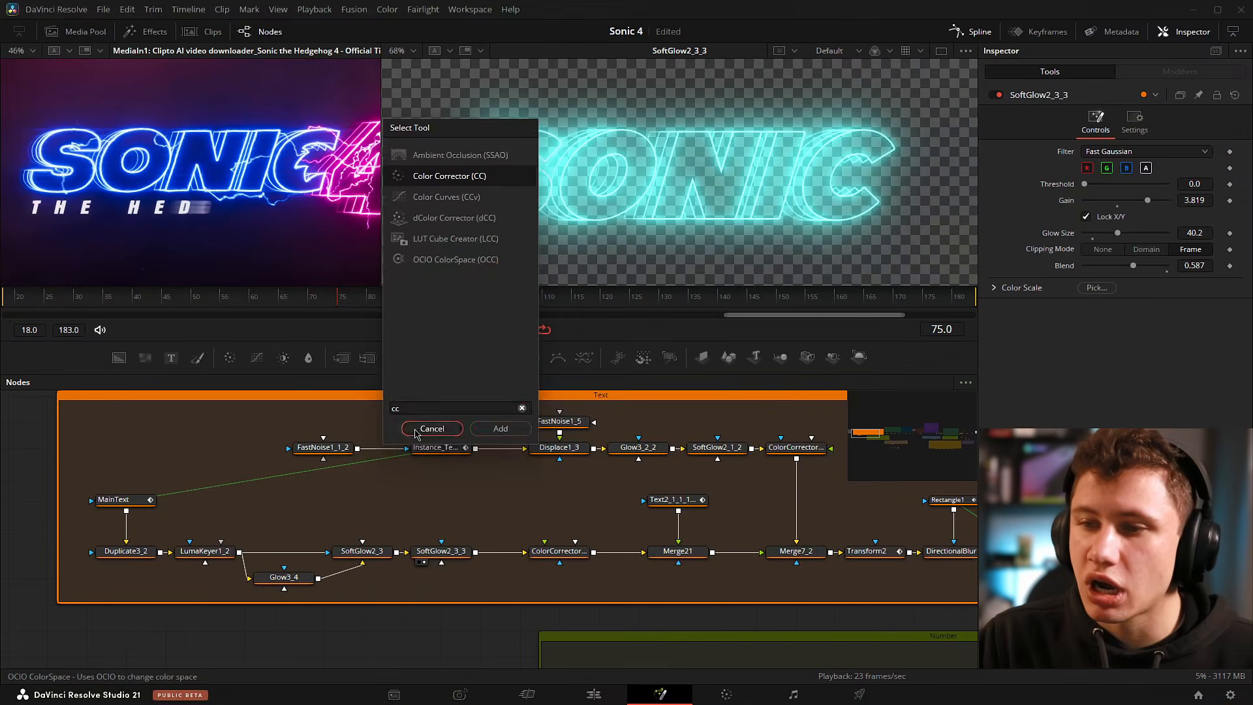
pyautogui.click(496, 661)
# Display ColorCorrector2_2 with its colour settings open, and compare its tint with the reference title.
pyautogui.click(556, 552)
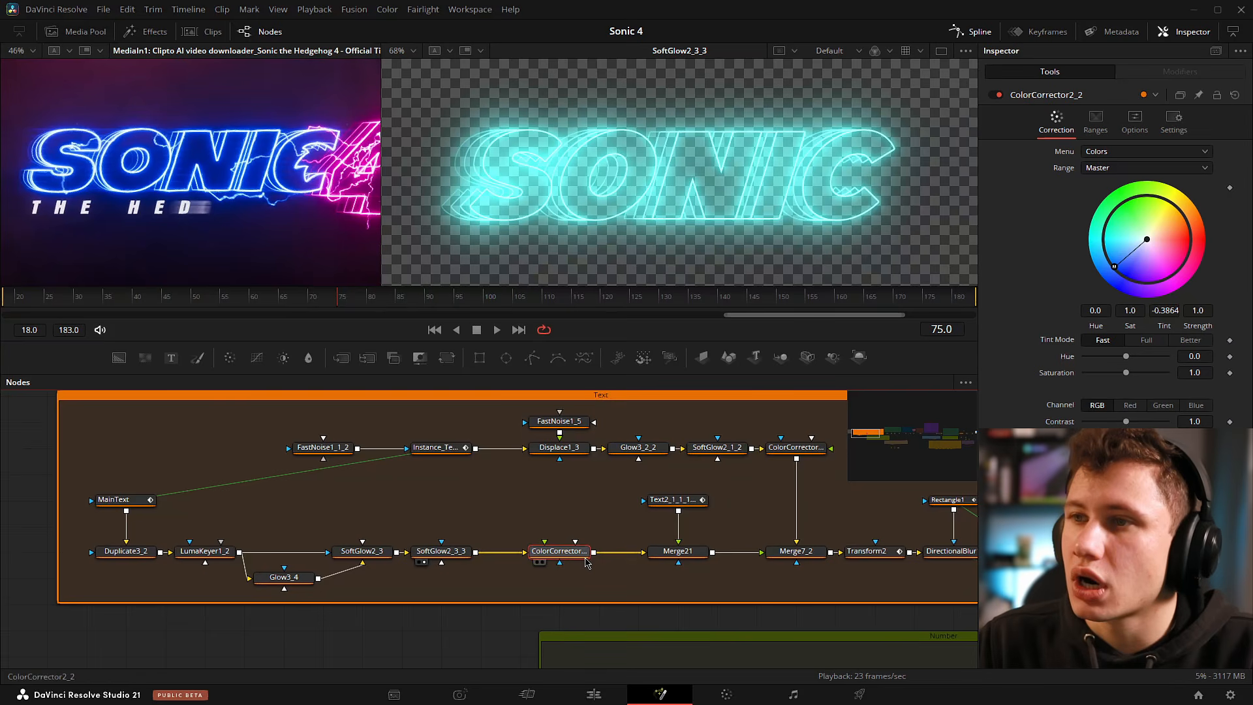
pyautogui.moveTo(562, 556); pyautogui.dragTo(709, 155)
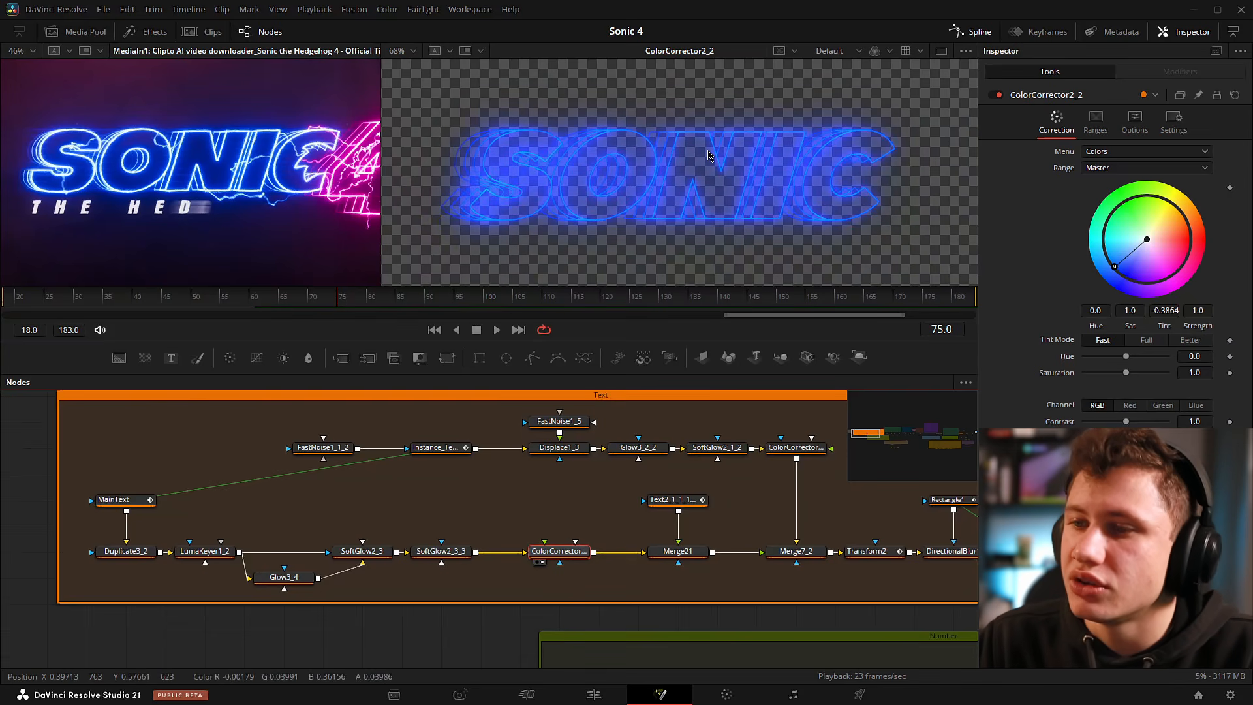
pyautogui.scroll(2, 192, 127)
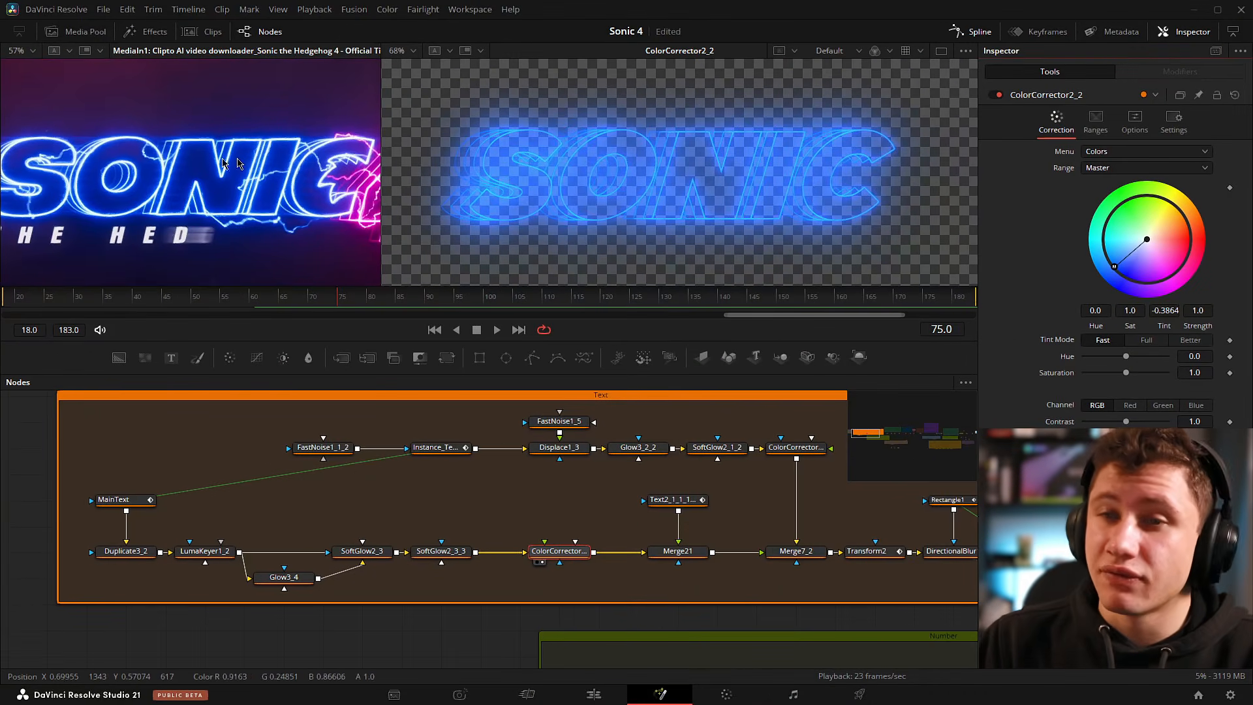
# Open MainText's shading settings, follow the node chain to Merge21, and display that merge's result.
pyautogui.click(537, 191)
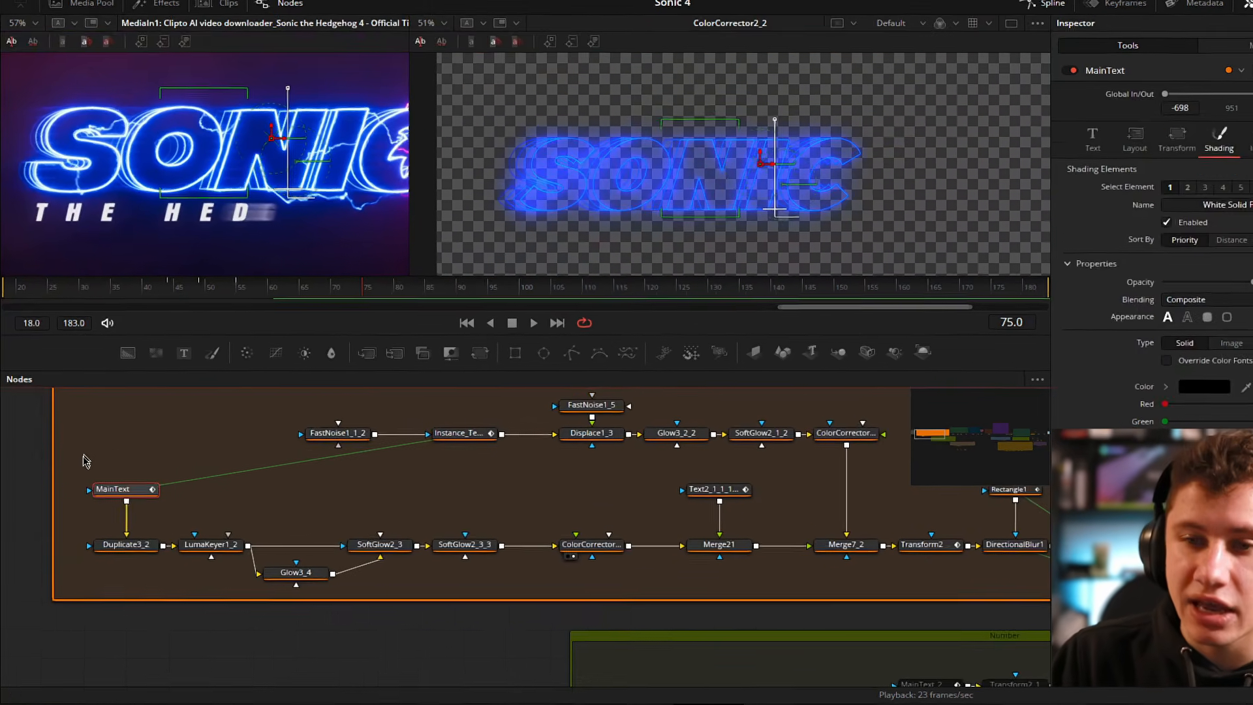
pyautogui.moveTo(79, 446); pyautogui.dragTo(165, 514)
pyautogui.moveTo(256, 558); pyautogui.dragTo(256, 558)
pyautogui.moveTo(954, 596); pyautogui.dragTo(645, 602)
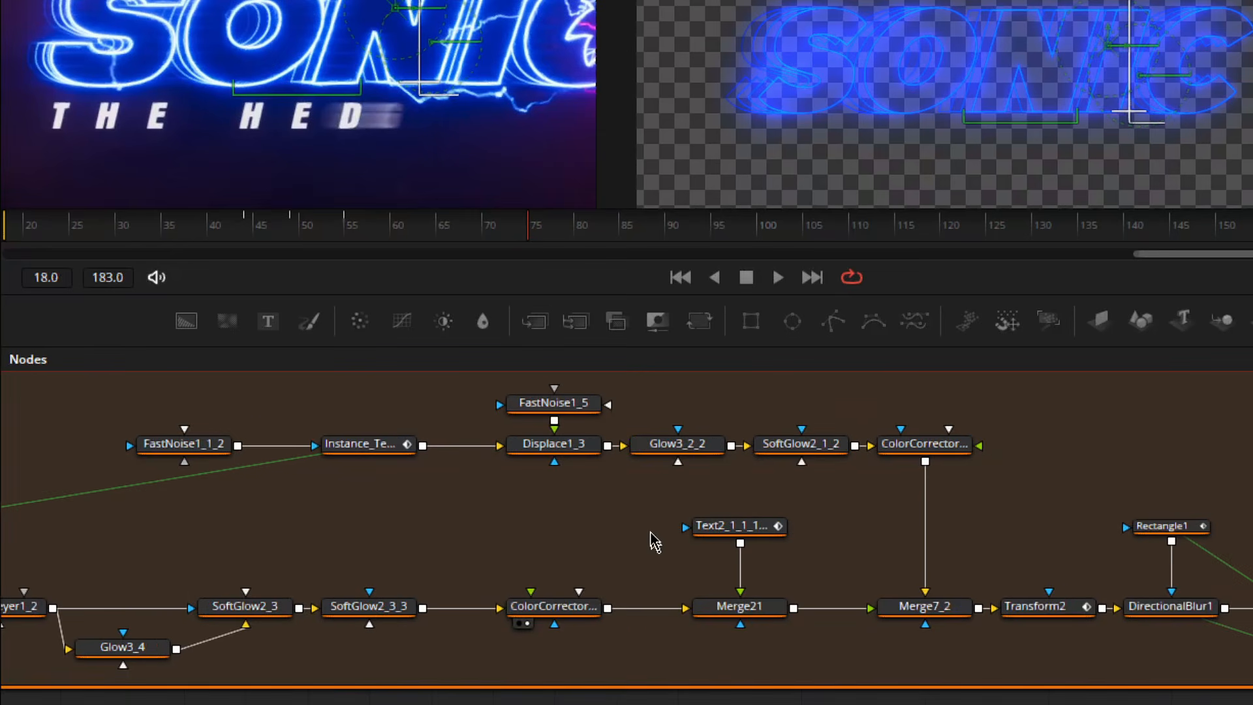
pyautogui.click(646, 527)
pyautogui.press('2')
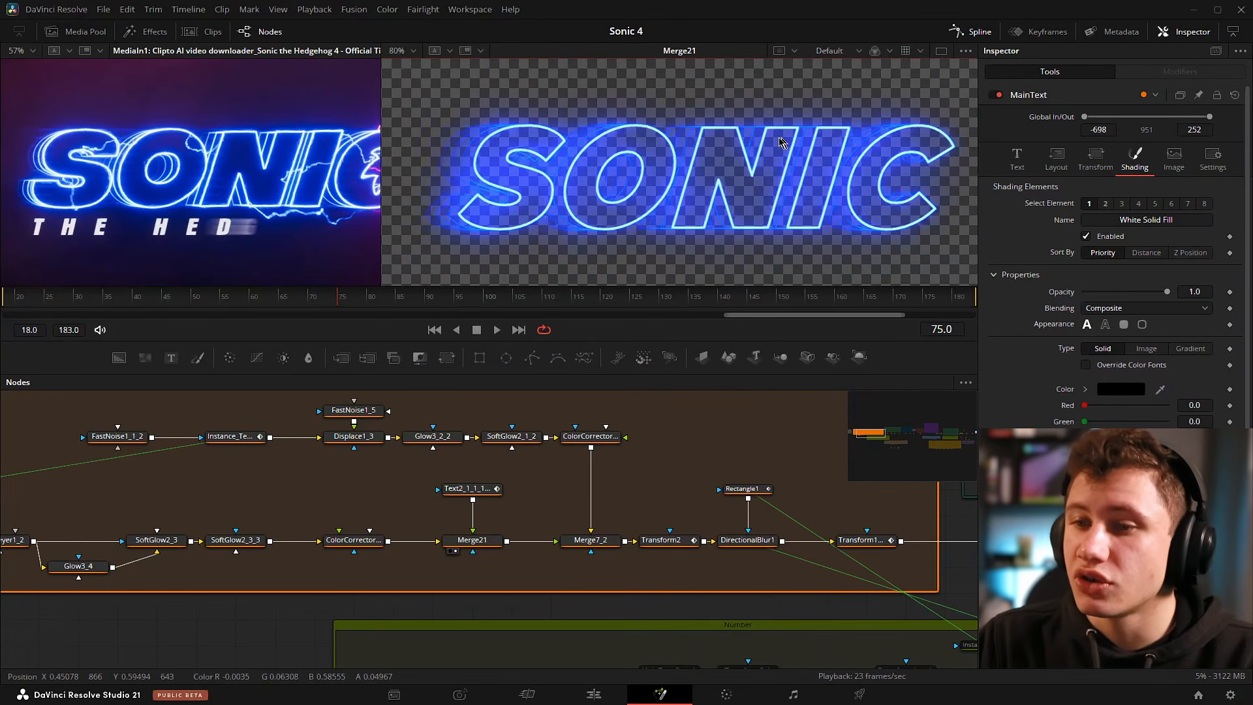
# Try enabling the White Solid Fill shading element of the SONIC text node feeding Merge21, and disable it again.
pyautogui.click(484, 490)
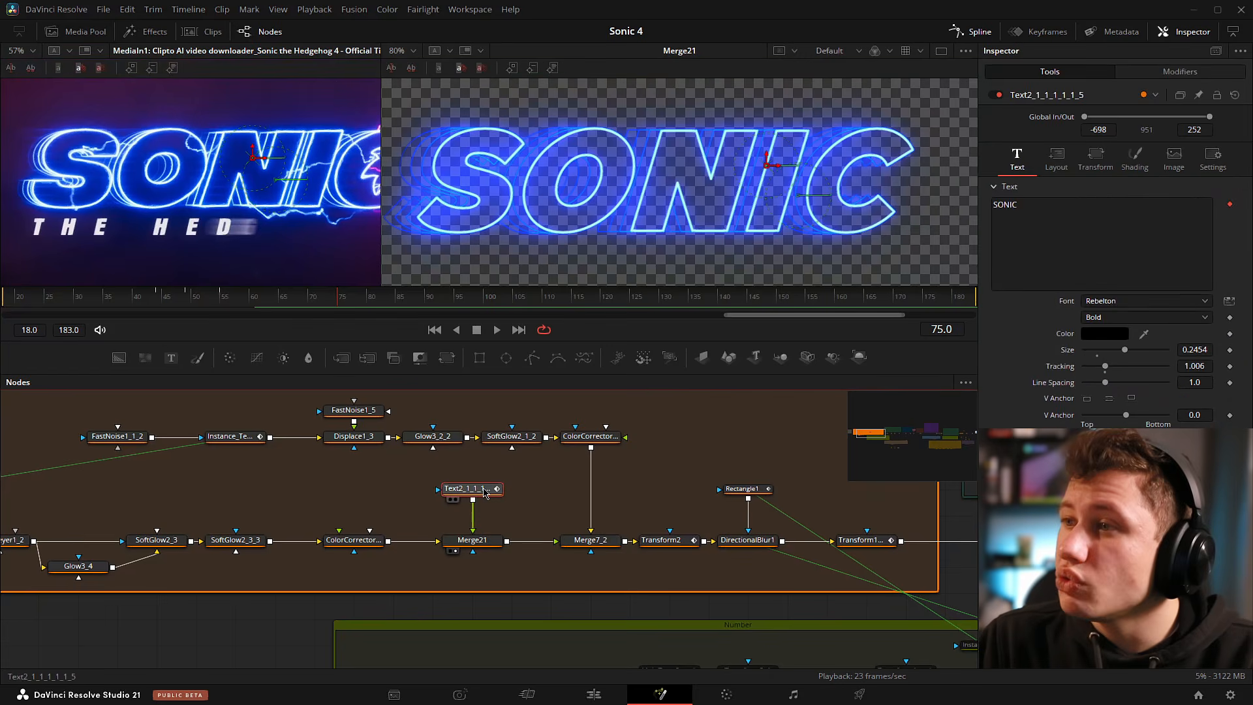
pyautogui.click(1139, 160)
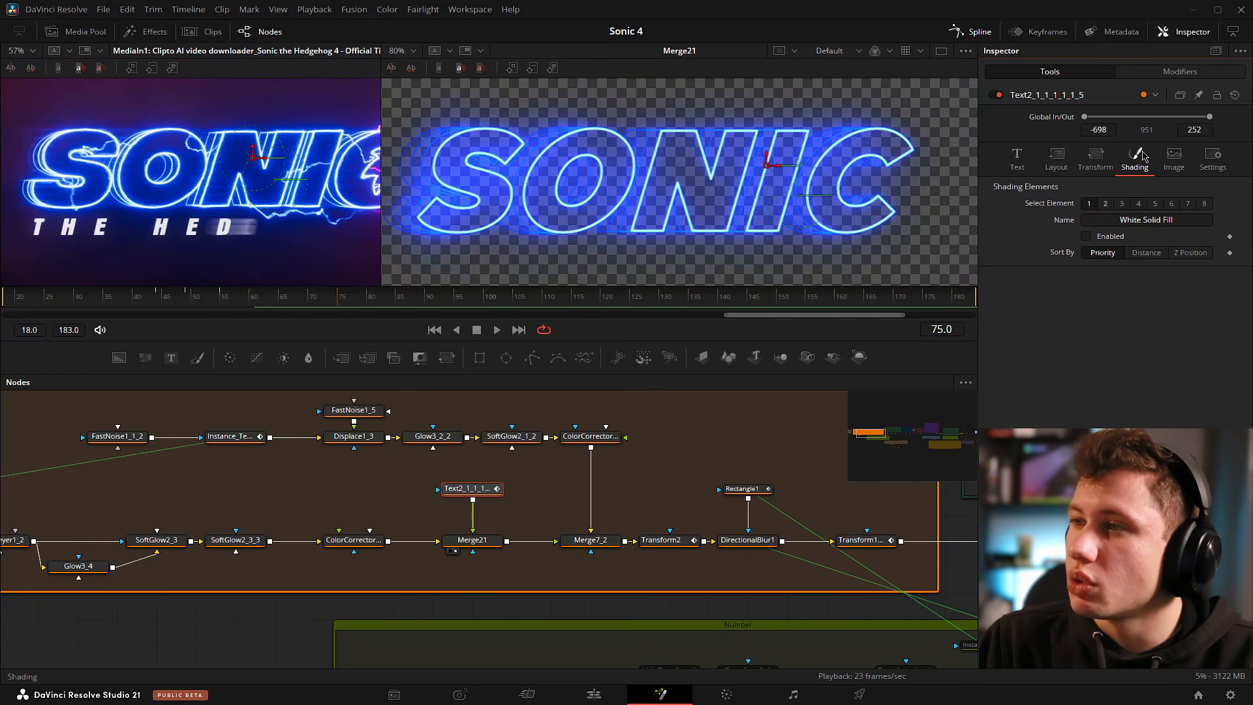
pyautogui.click(1086, 236)
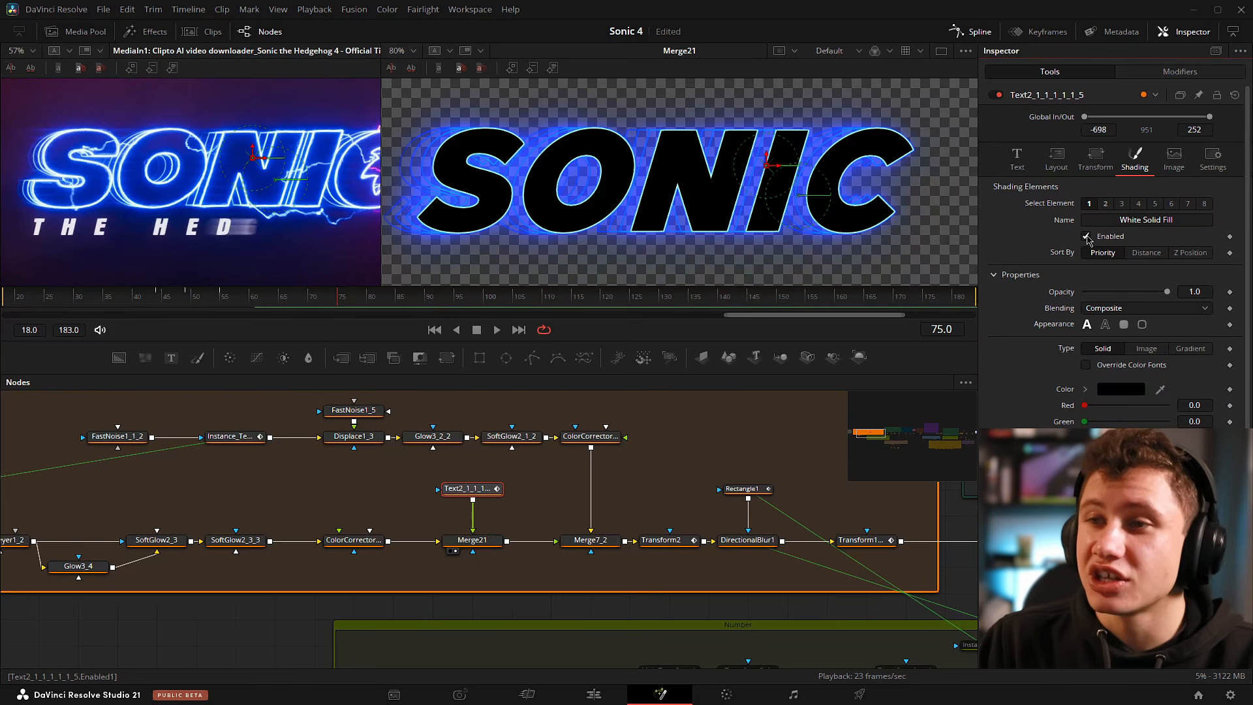
pyautogui.click(1086, 236)
pyautogui.click(1086, 236)
pyautogui.click(1086, 237)
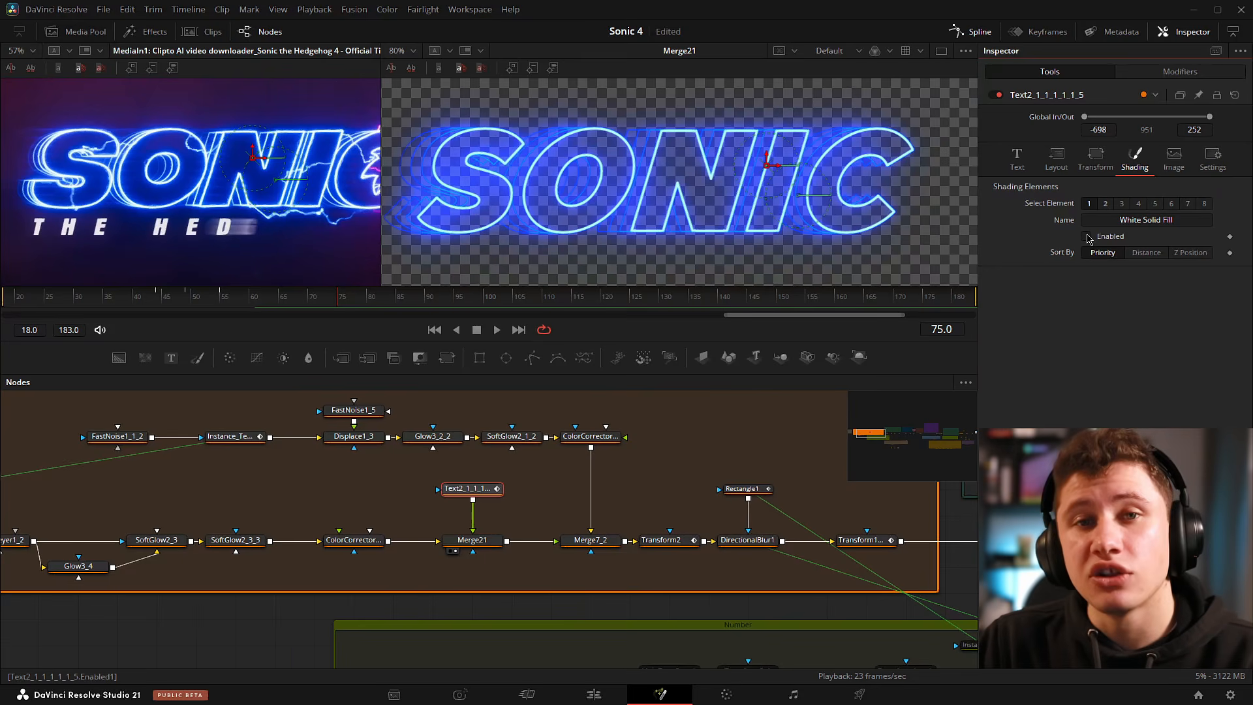
pyautogui.click(1086, 236)
pyautogui.click(1086, 236)
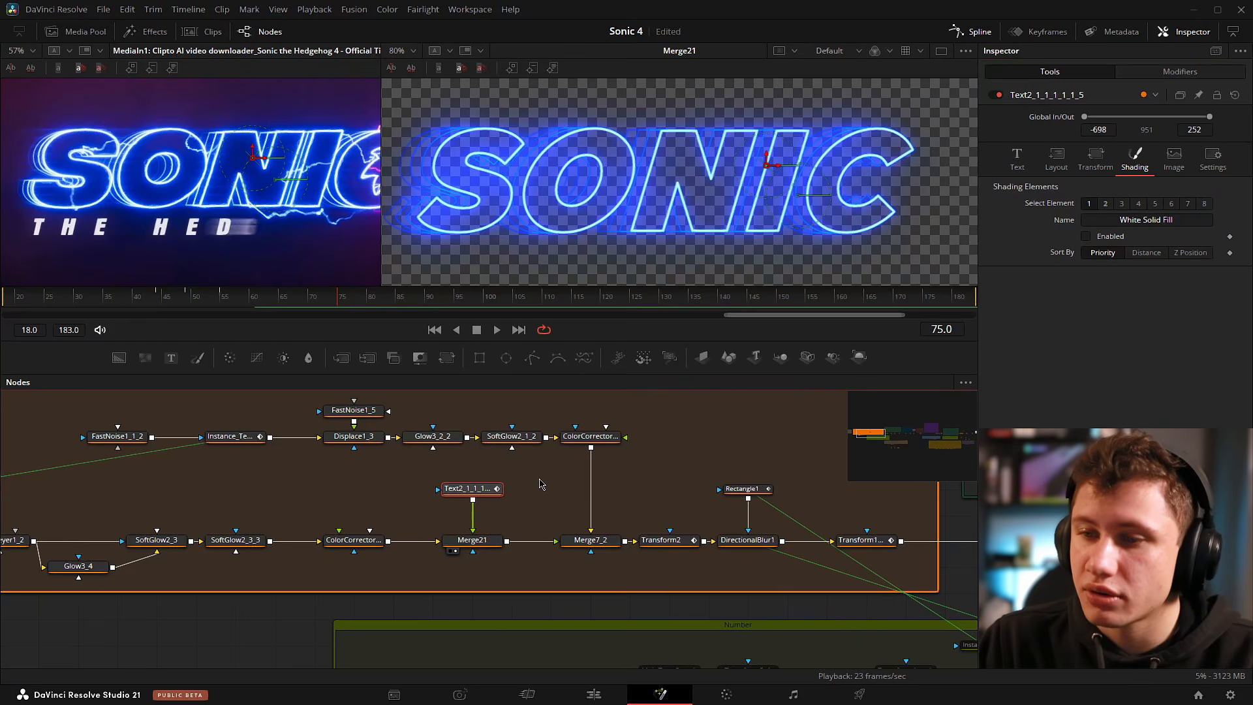
# Compare Merge21's result with the reference title, viewing the whole reference at frame 90.
pyautogui.scroll(-3, 698, 172)
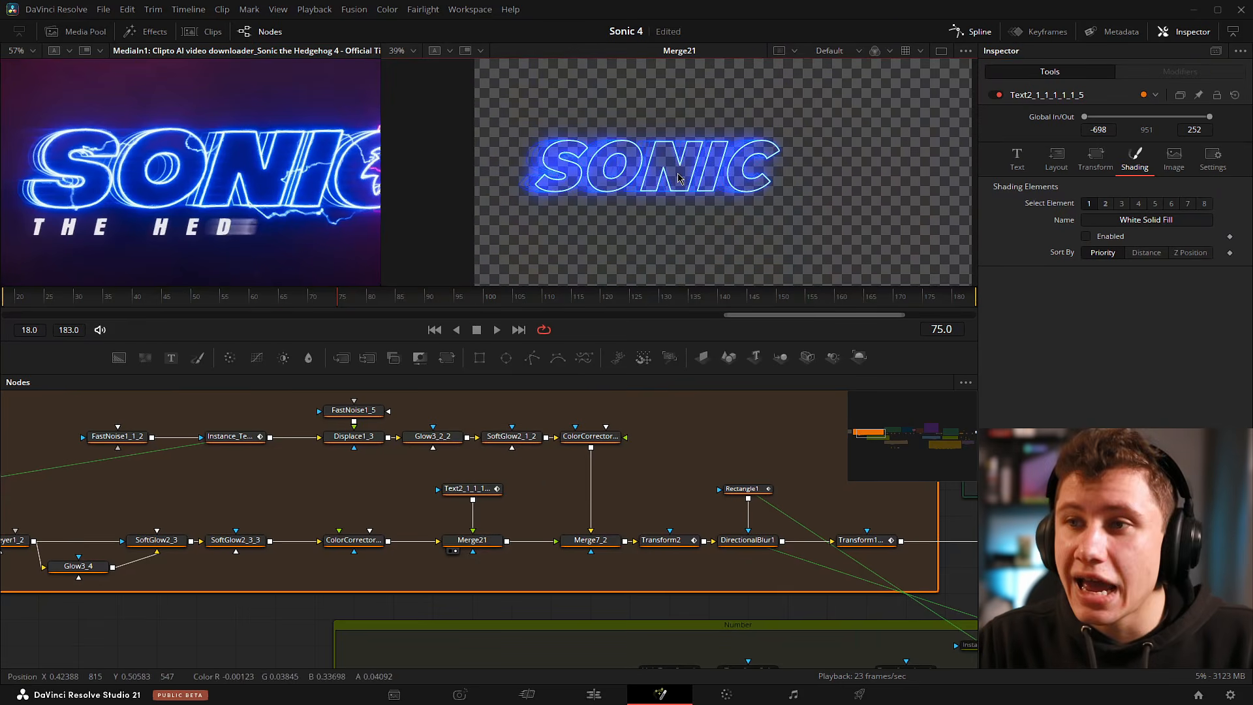
pyautogui.scroll(5, 295, 144)
pyautogui.moveTo(294, 144); pyautogui.dragTo(81, 112)
pyautogui.moveTo(343, 140); pyautogui.dragTo(281, 137)
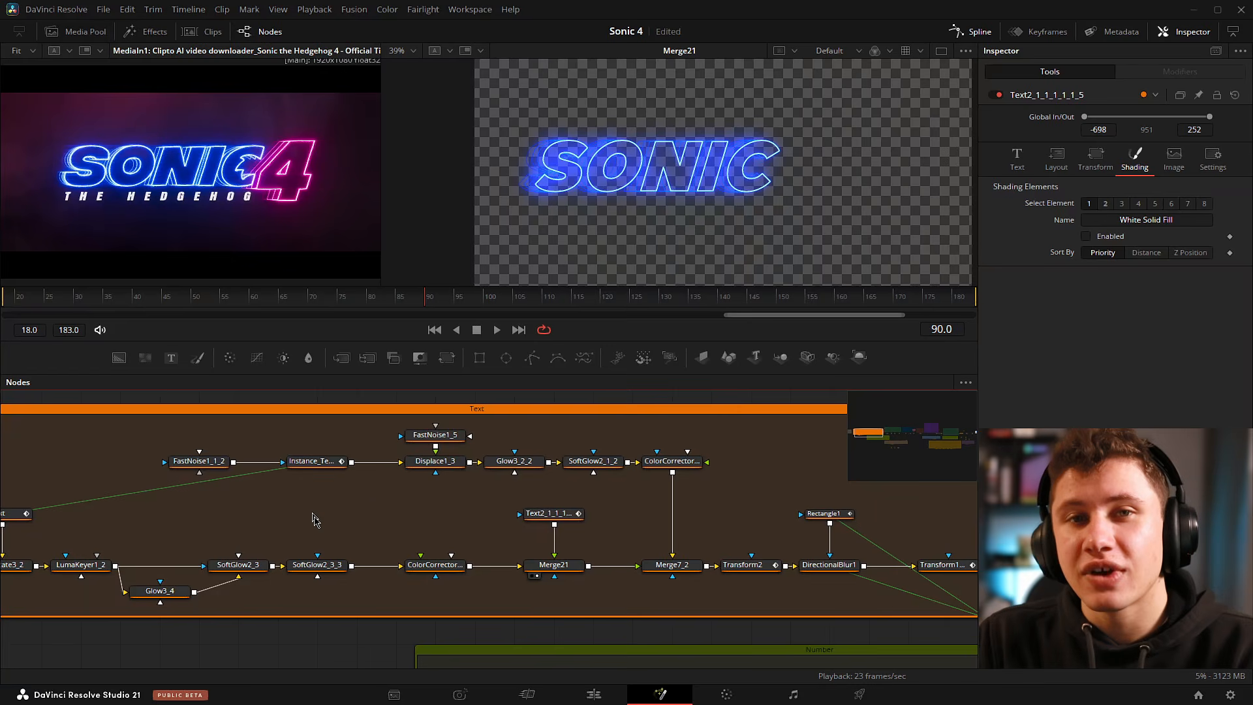
# Display the FastNoise1_1_2 node's result and open its noise settings.
pyautogui.moveTo(241, 541); pyautogui.dragTo(375, 579)
pyautogui.moveTo(332, 501); pyautogui.dragTo(559, 180)
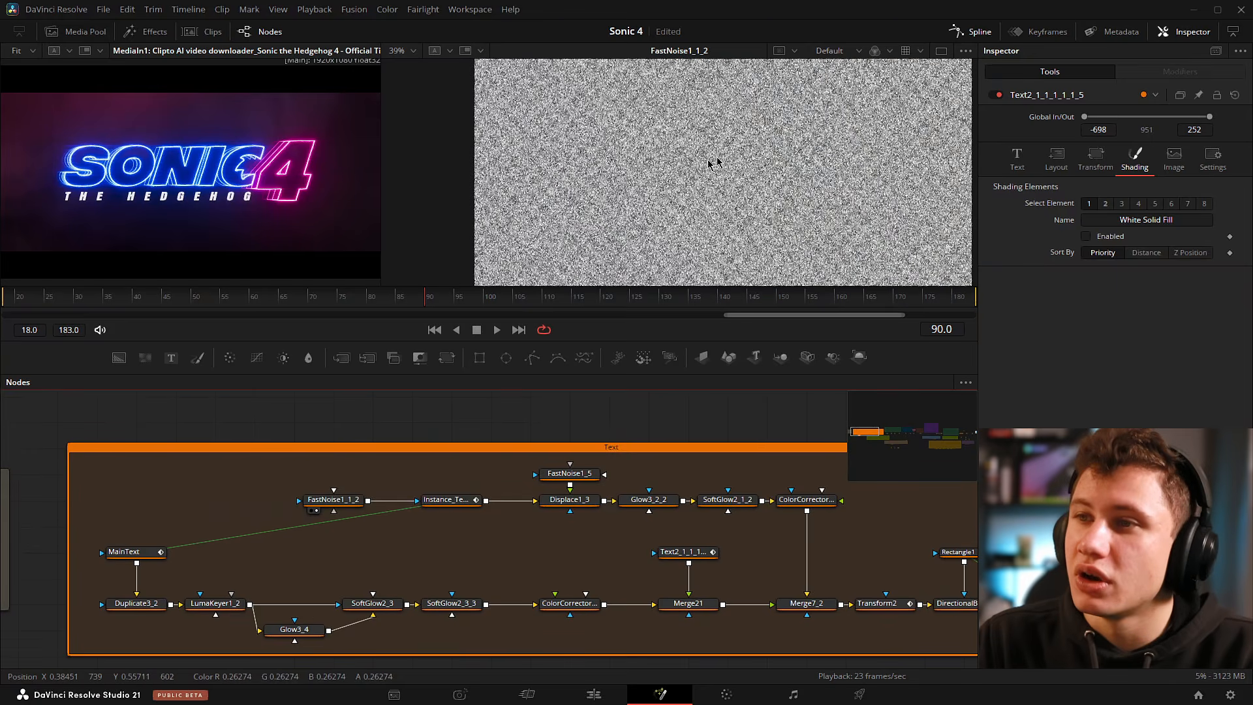
pyautogui.hotkey('ctrl', 'f')
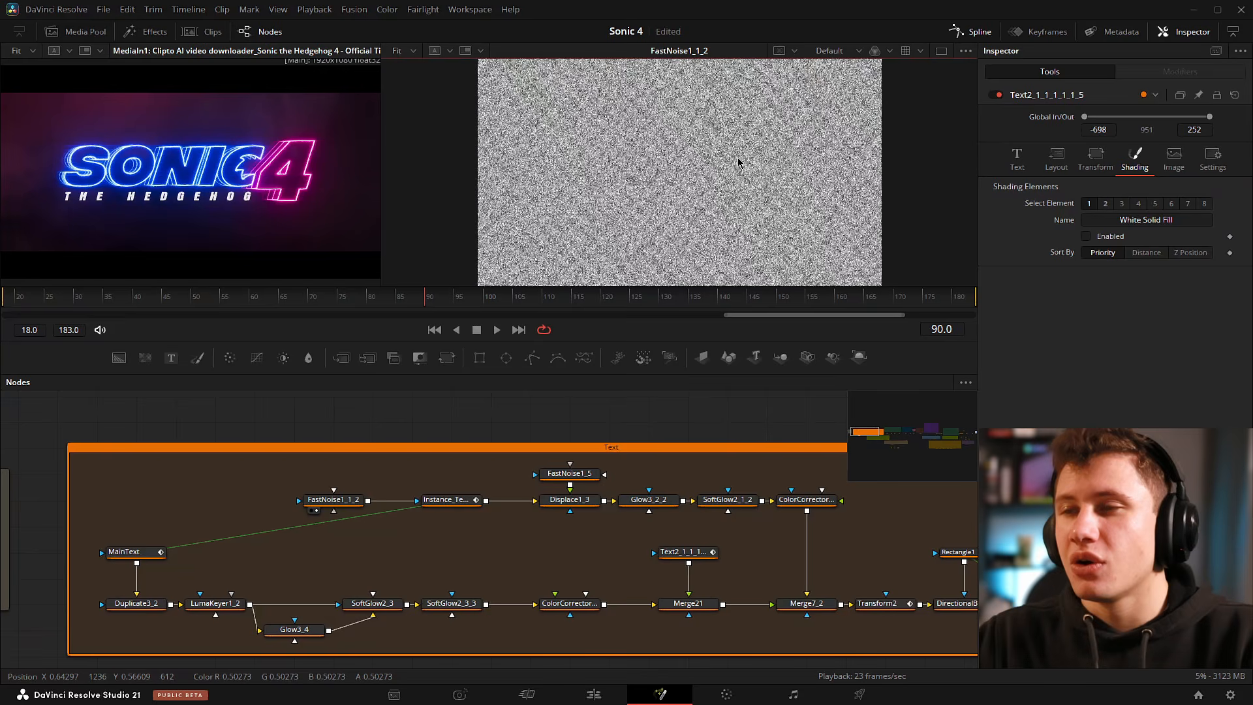
pyautogui.click(333, 500)
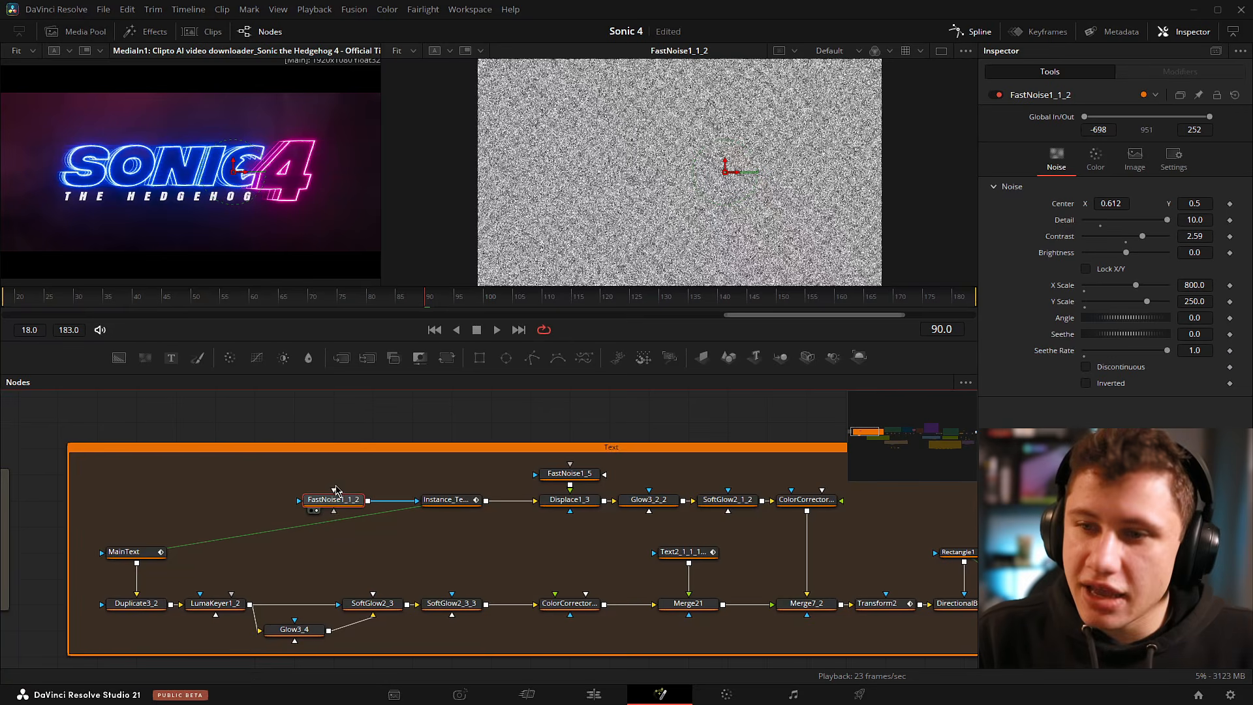
# Duplicate FastNoise1_1_2, display the copy, and reset its settings to defaults.
pyautogui.hotkey('ctrl', 'v')
pyautogui.press('2')
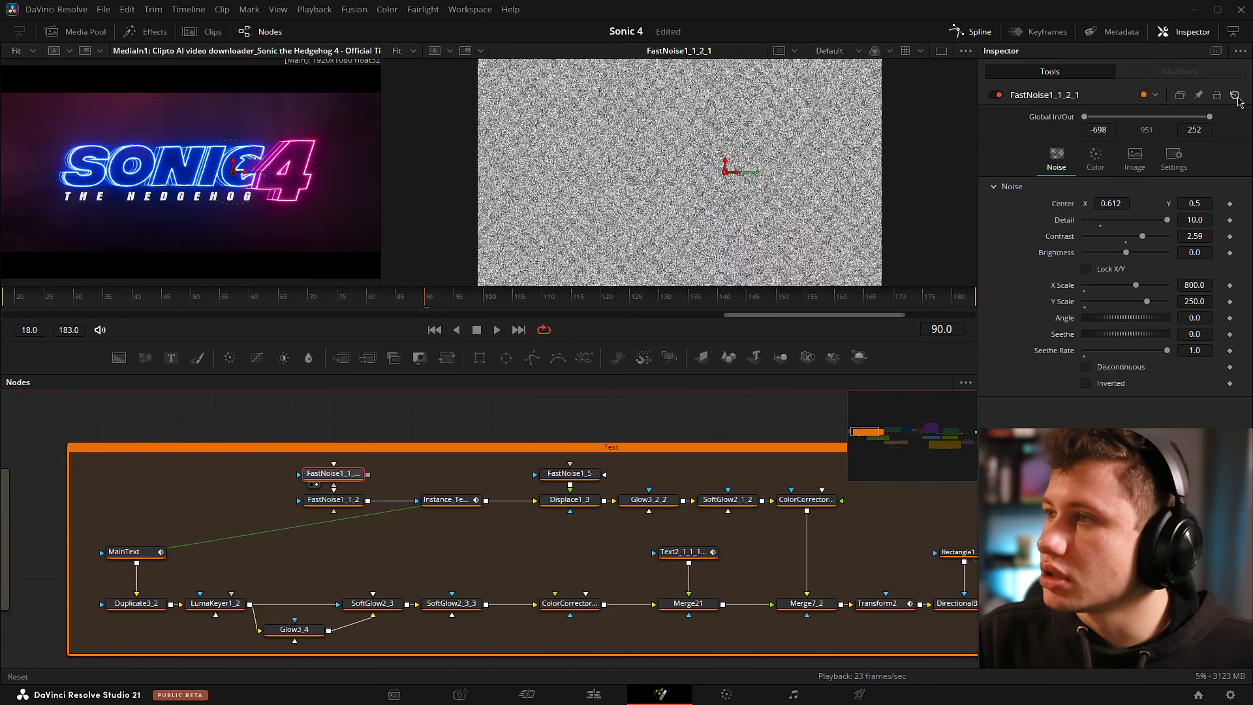
pyautogui.click(1235, 94)
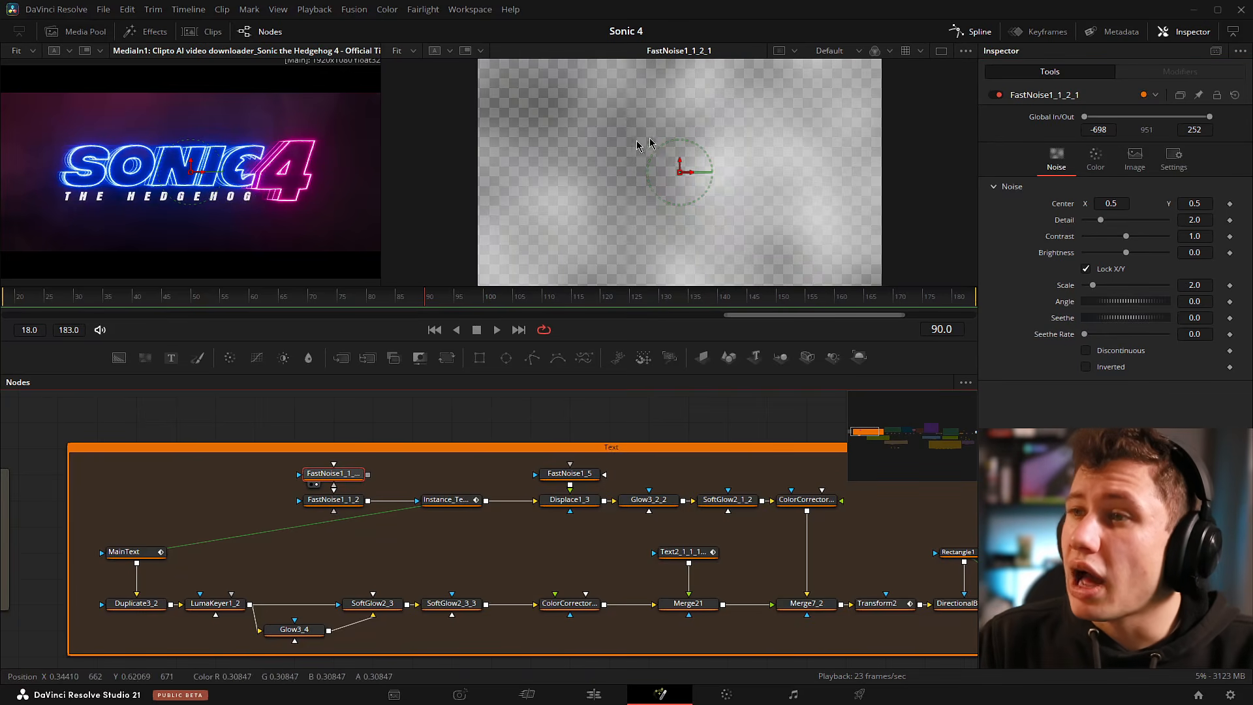
# Set the duplicated noise's Detail to 10.0 and Contrast to 3.16, and unlock its X and Y scale.
pyautogui.moveTo(1101, 220); pyautogui.dragTo(1248, 220)
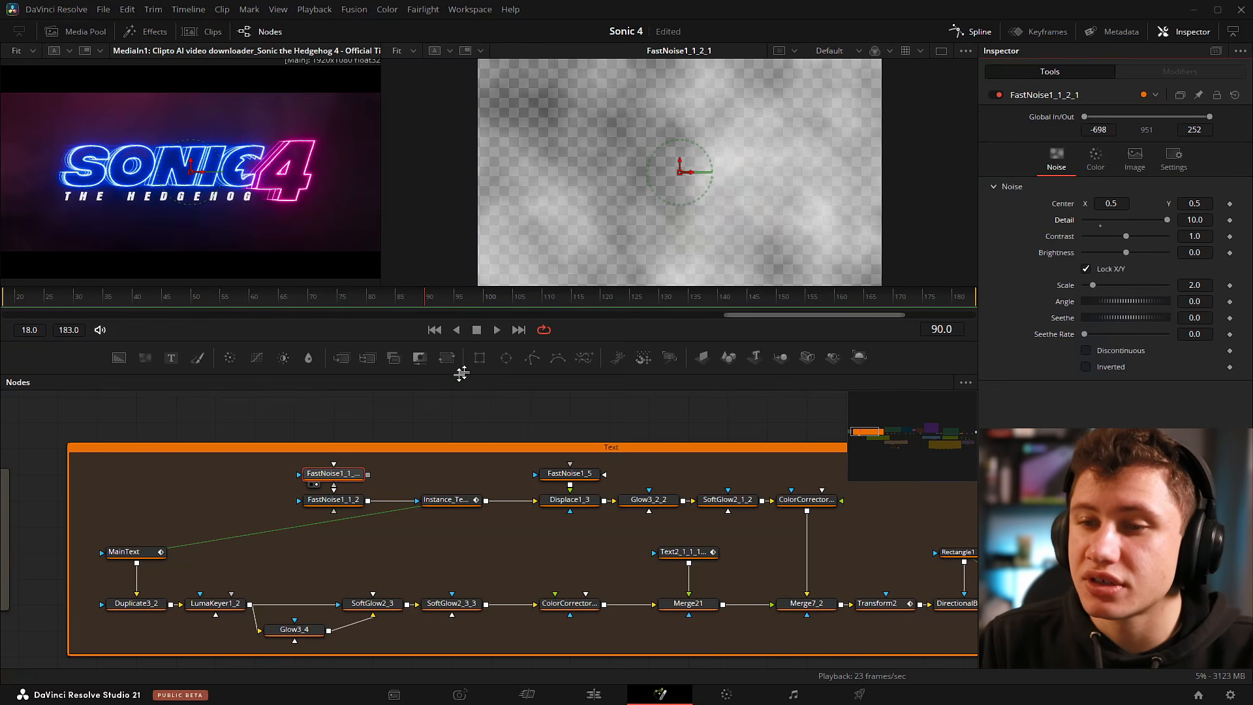
pyautogui.moveTo(1126, 236); pyautogui.dragTo(1149, 240)
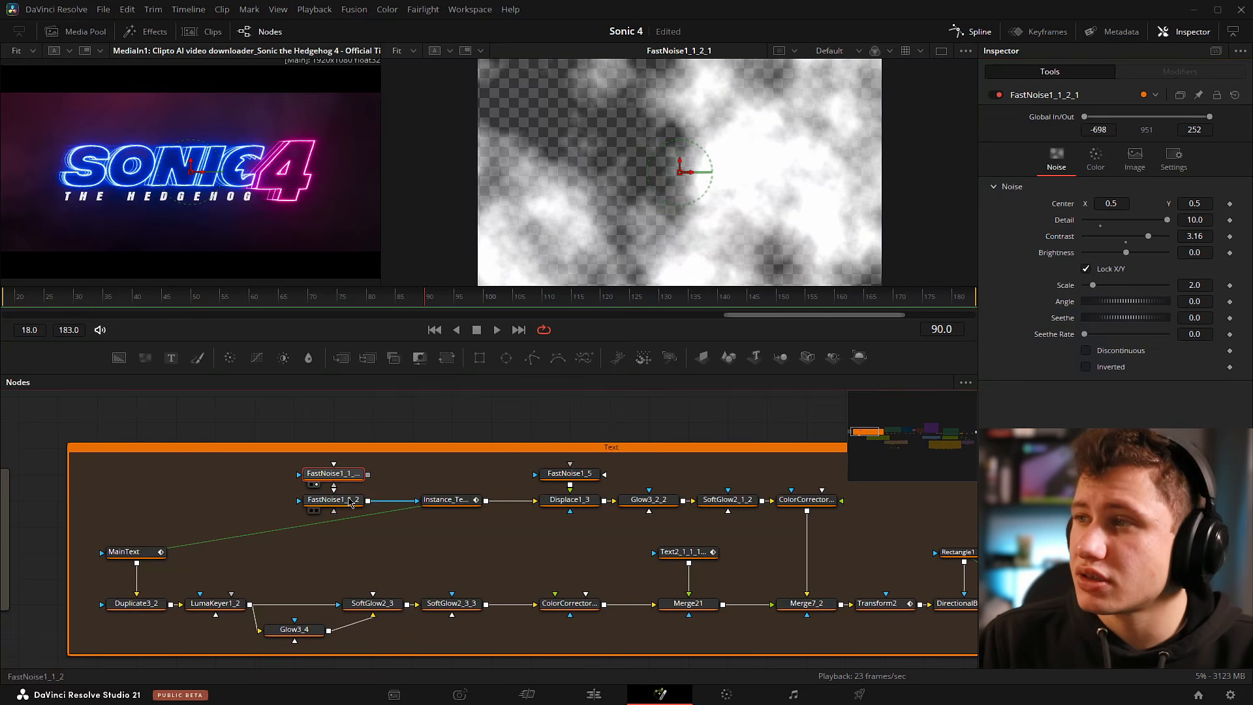
pyautogui.click(1086, 269)
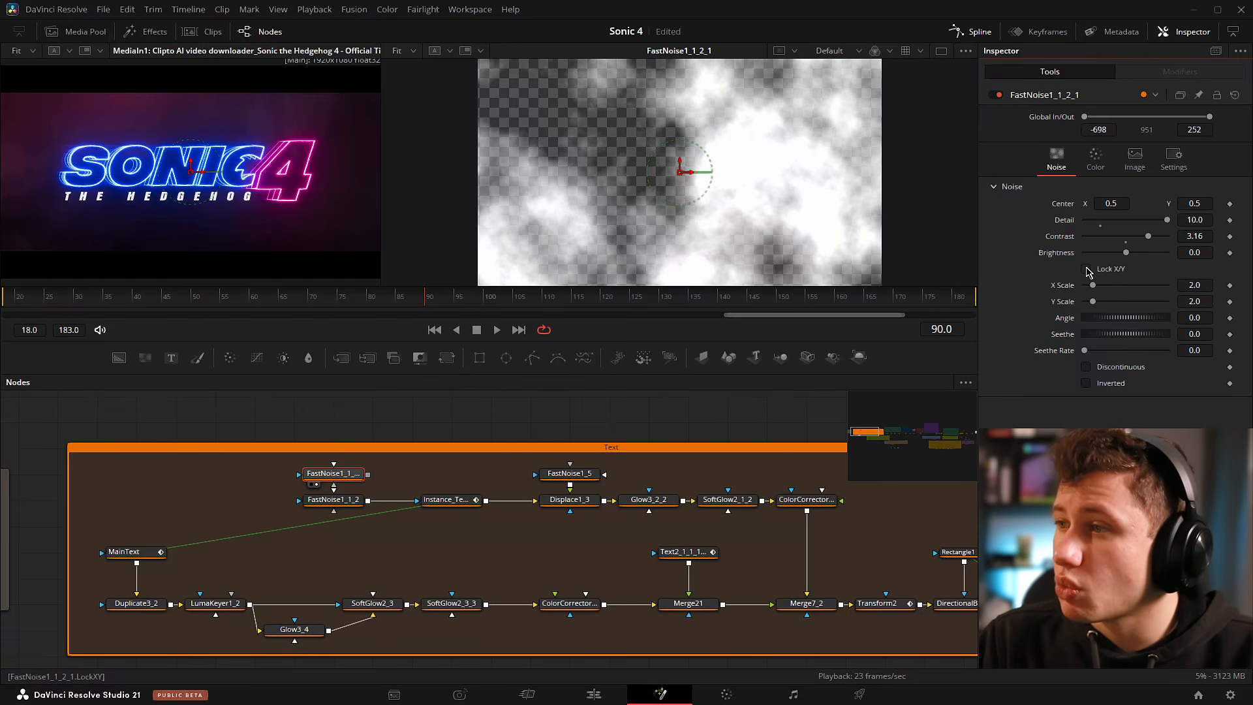
# Raise the duplicated noise's X and Y scale, finishing at X Scale 800.0 and Y Scale 250.0.
pyautogui.moveTo(1096, 290); pyautogui.dragTo(1188, 287)
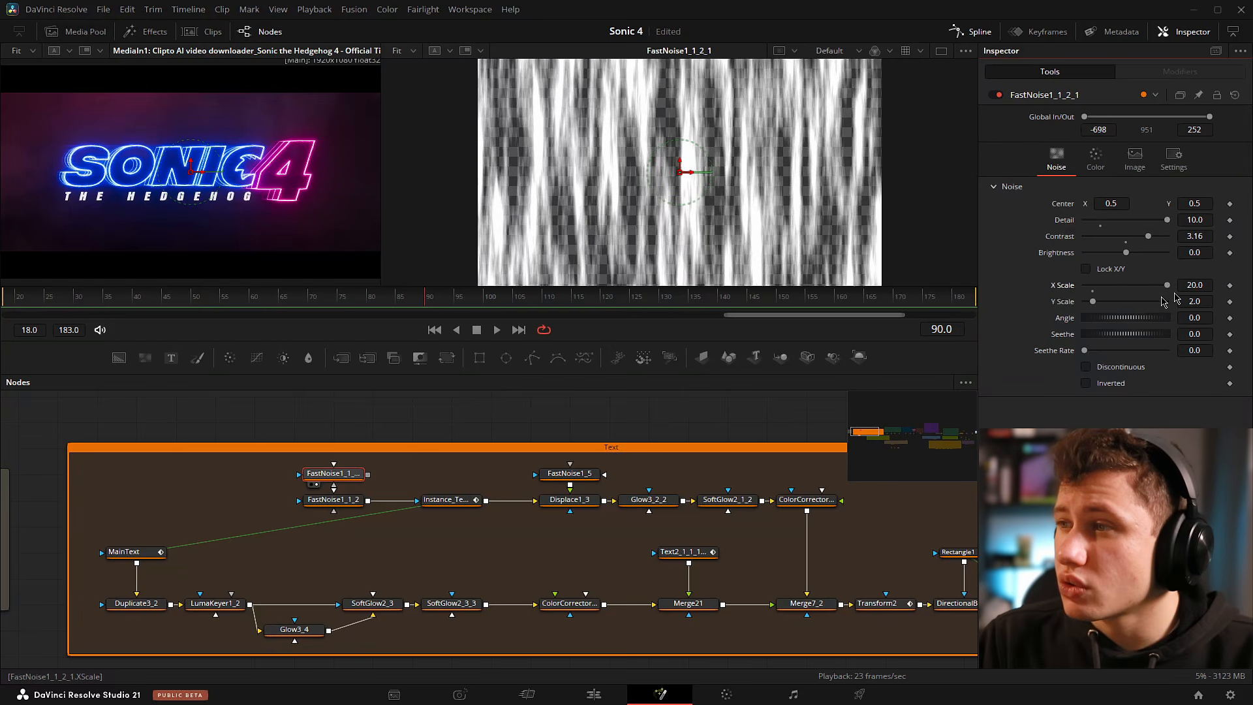
pyautogui.moveTo(1094, 301); pyautogui.dragTo(1191, 300)
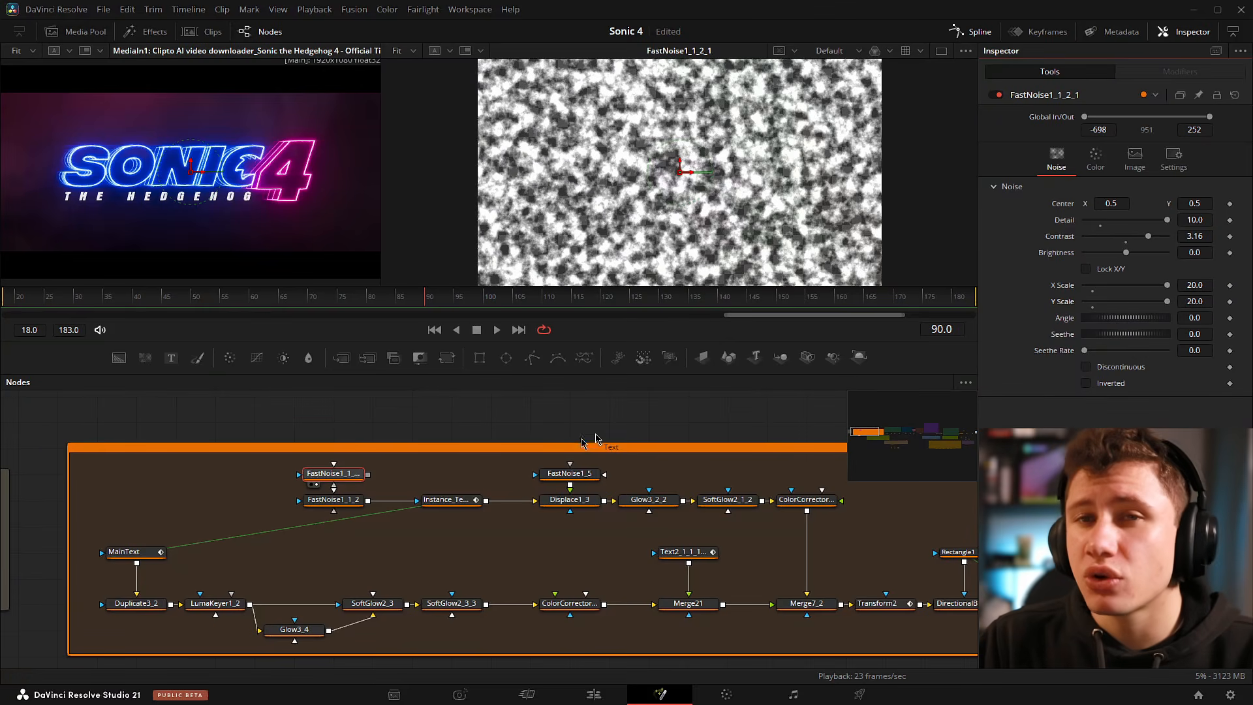
pyautogui.click(1194, 284)
pyautogui.write('800')
pyautogui.press('Tab')
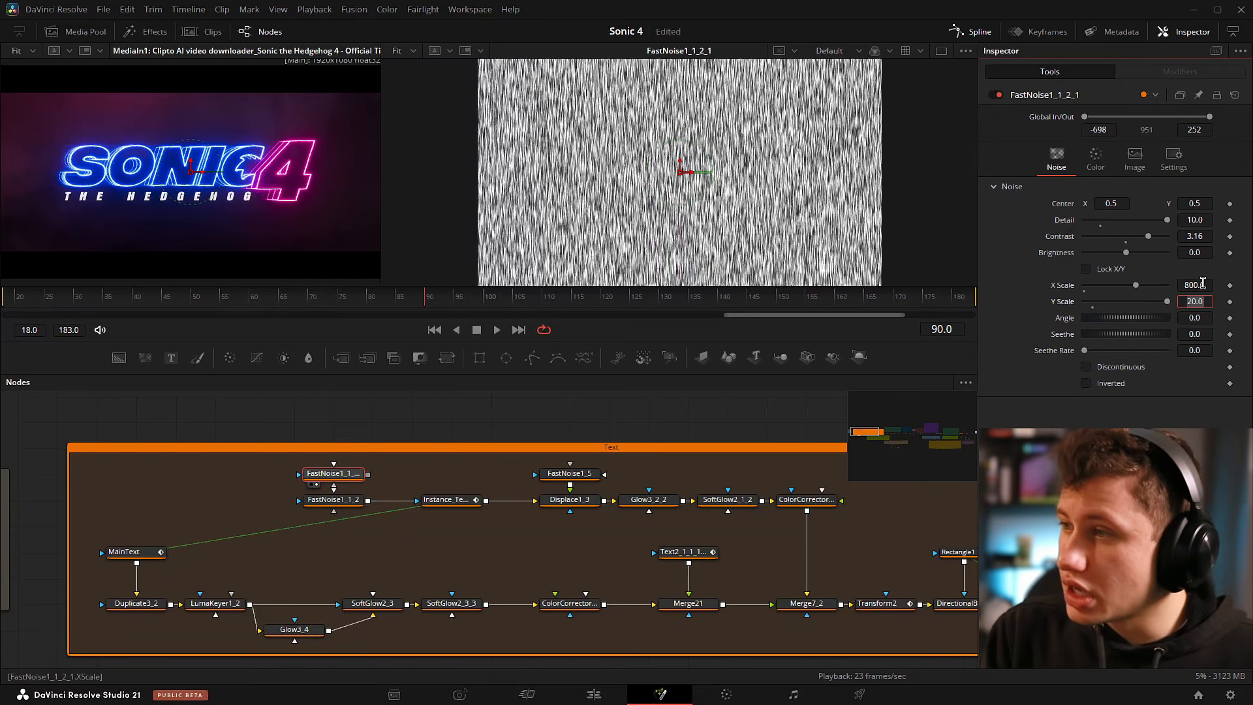
pyautogui.write('250')
pyautogui.press('Return')
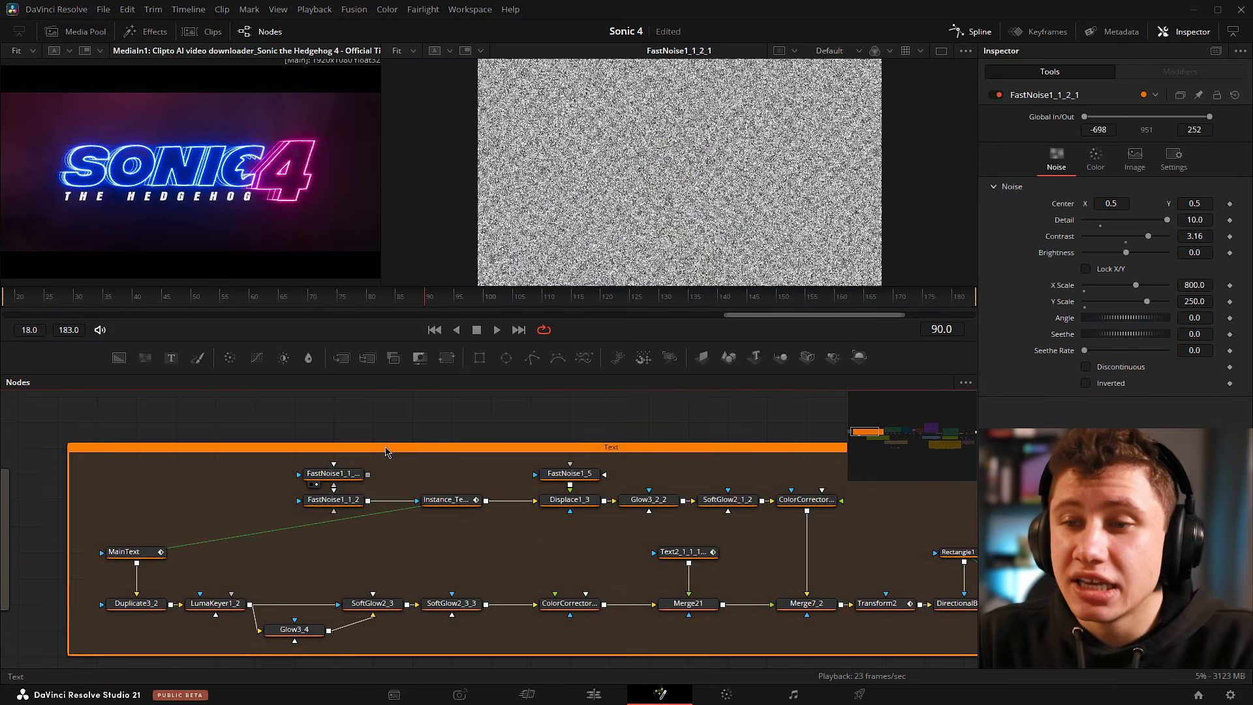
# Set the duplicated noise's Seethe Rate to 1.0 and play the composition to preview its movement.
pyautogui.click(333, 473)
pyautogui.moveTo(1084, 350); pyautogui.dragTo(1171, 352)
pyautogui.press('space')
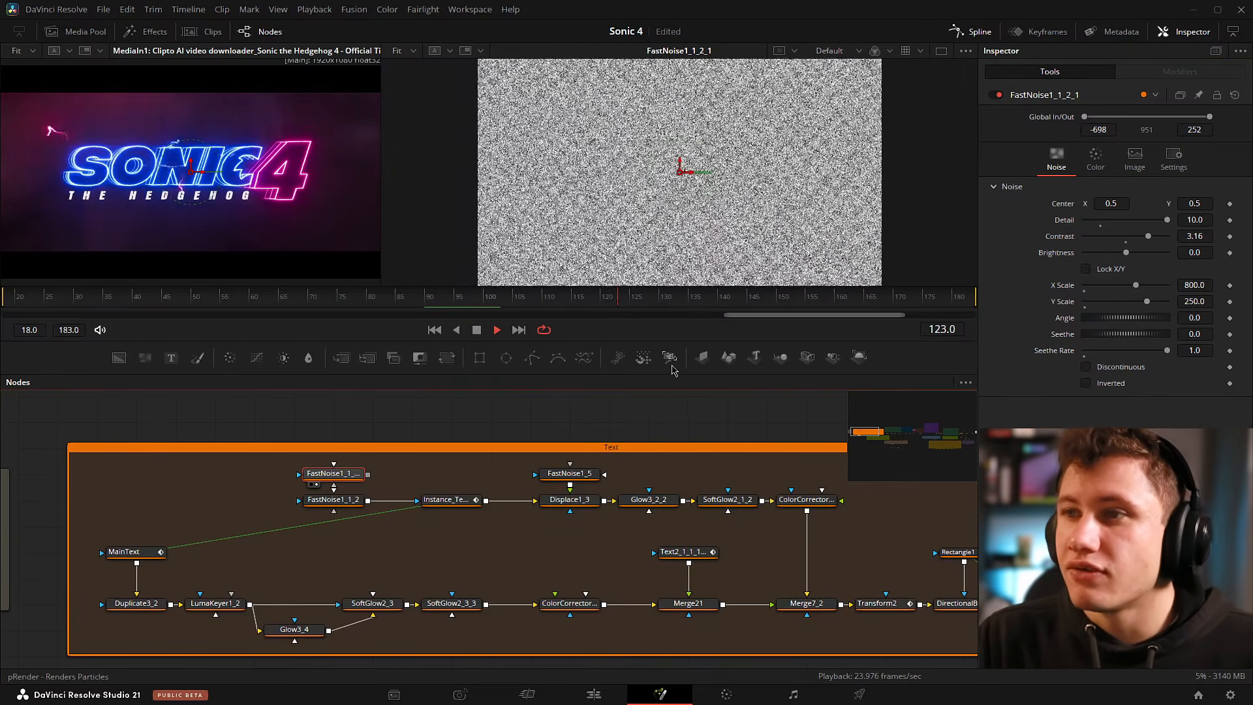
pyautogui.press('space')
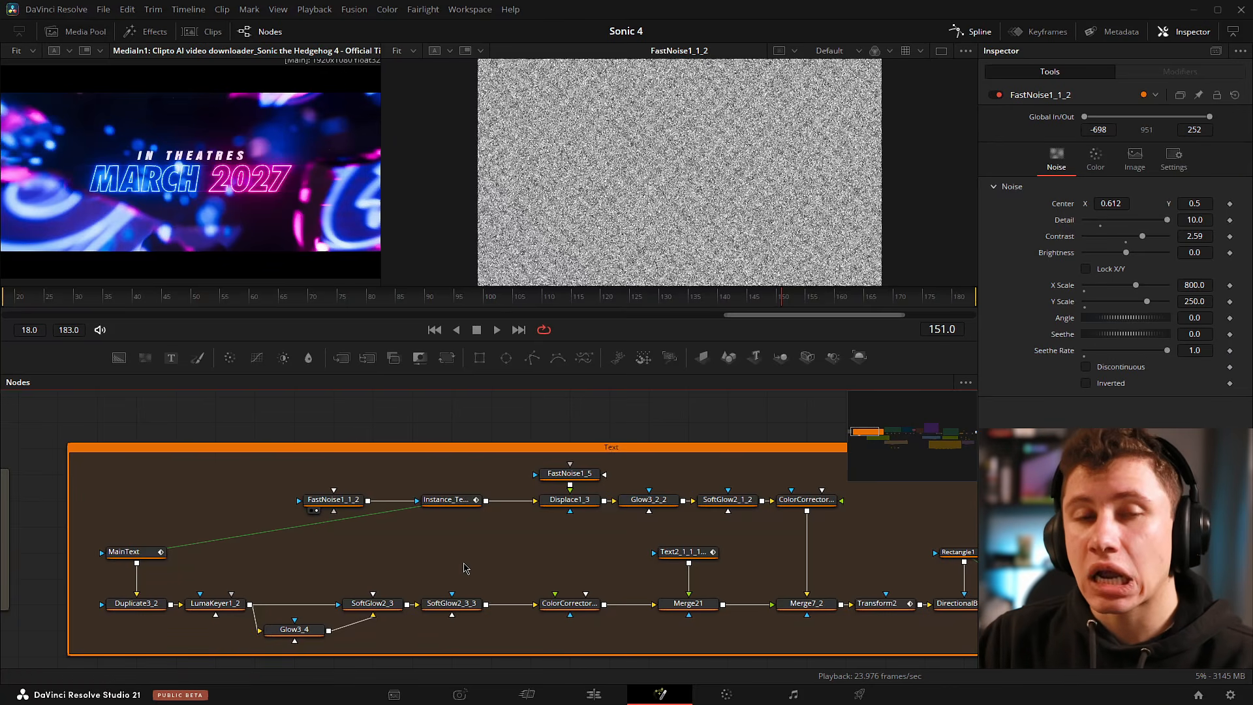
# Display the MainText node's result and open its shading settings.
pyautogui.moveTo(157, 553); pyautogui.dragTo(607, 241)
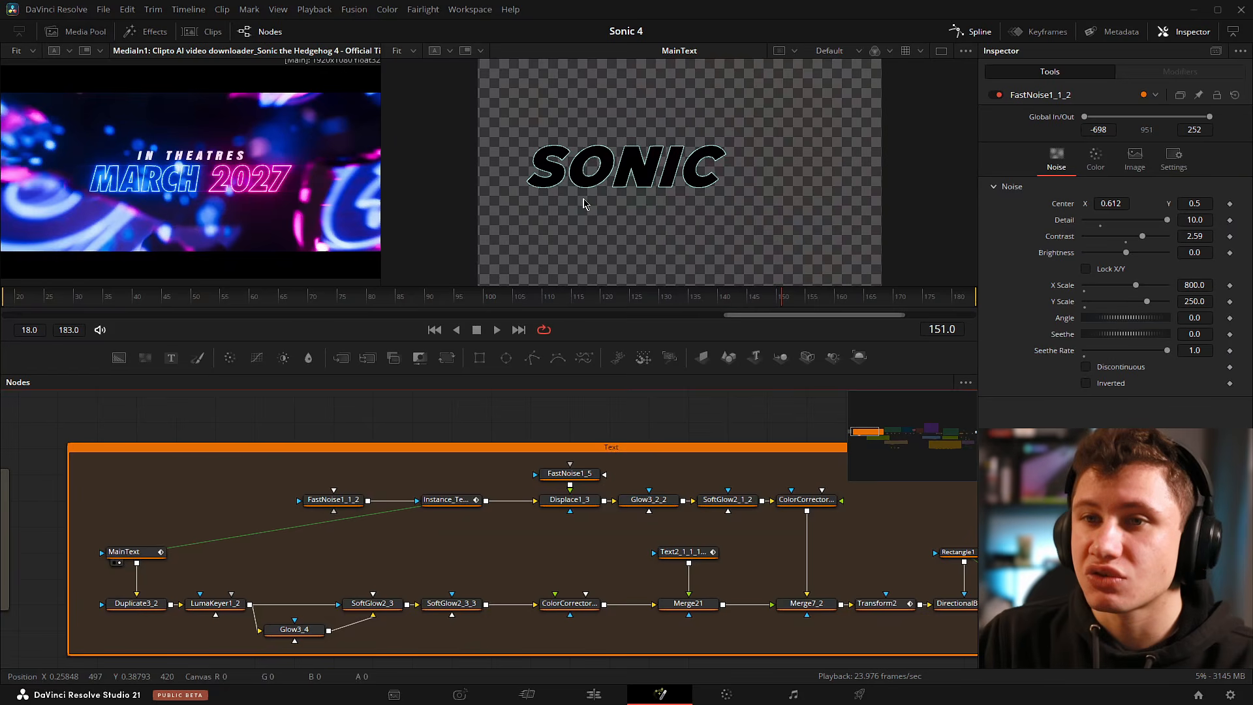
pyautogui.moveTo(135, 489); pyautogui.dragTo(249, 552)
pyautogui.moveTo(486, 493); pyautogui.dragTo(415, 527)
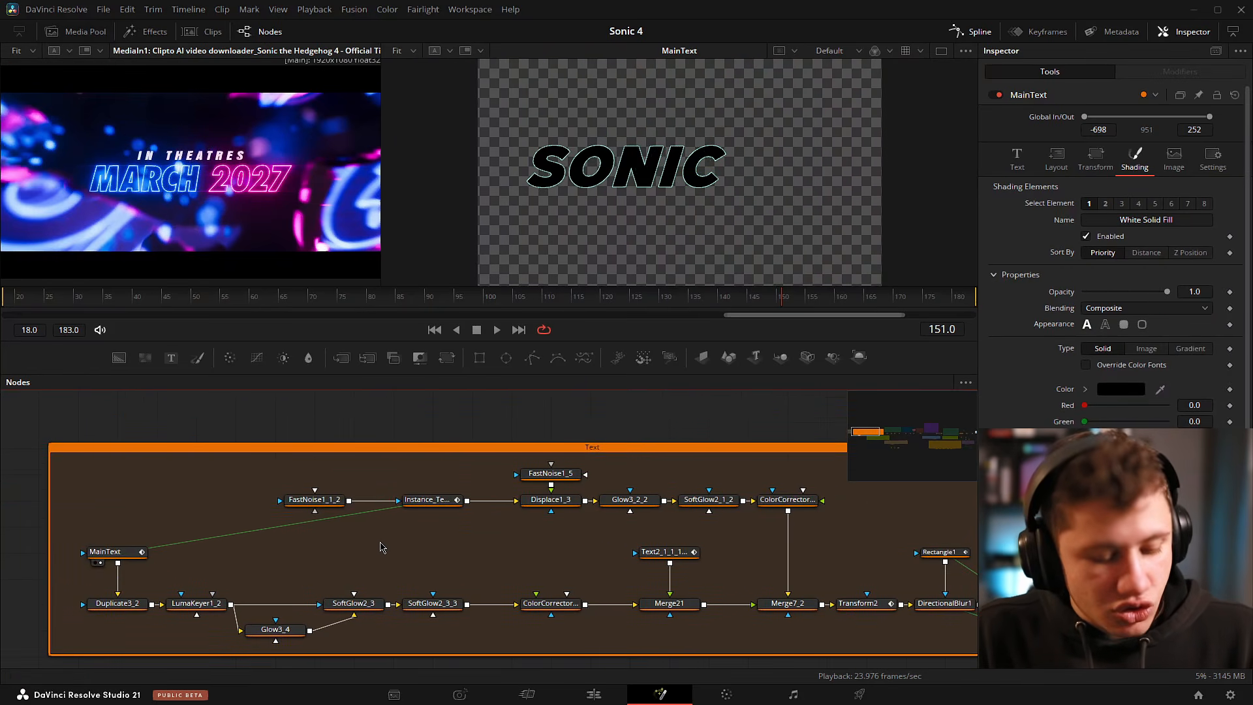
# Paste an instance of FastNoise1_1_2 beside the instanced text node, and delete it again.
pyautogui.hotkey('ctrl', 'shift', 'v')
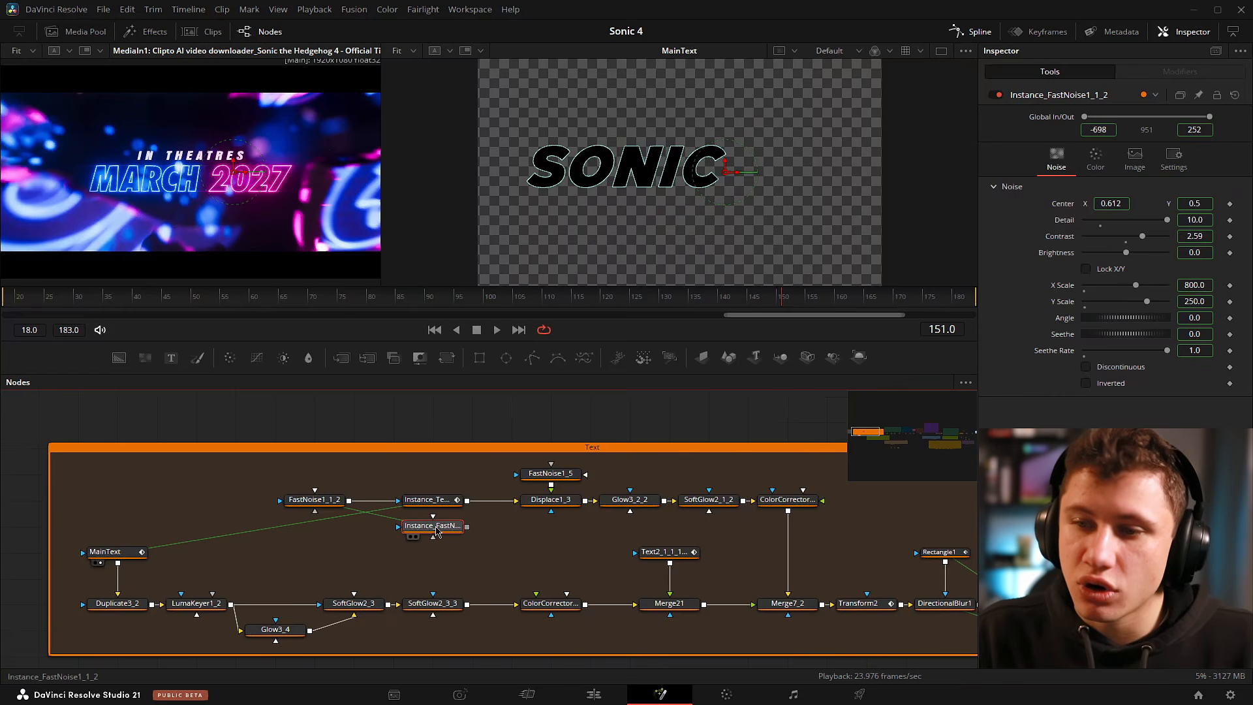
pyautogui.press('Delete')
# Compare the settings of the instanced SONIC text node with those of the Text2_1_1_1_1_1_5 node feeding Merge21.
pyautogui.click(441, 501)
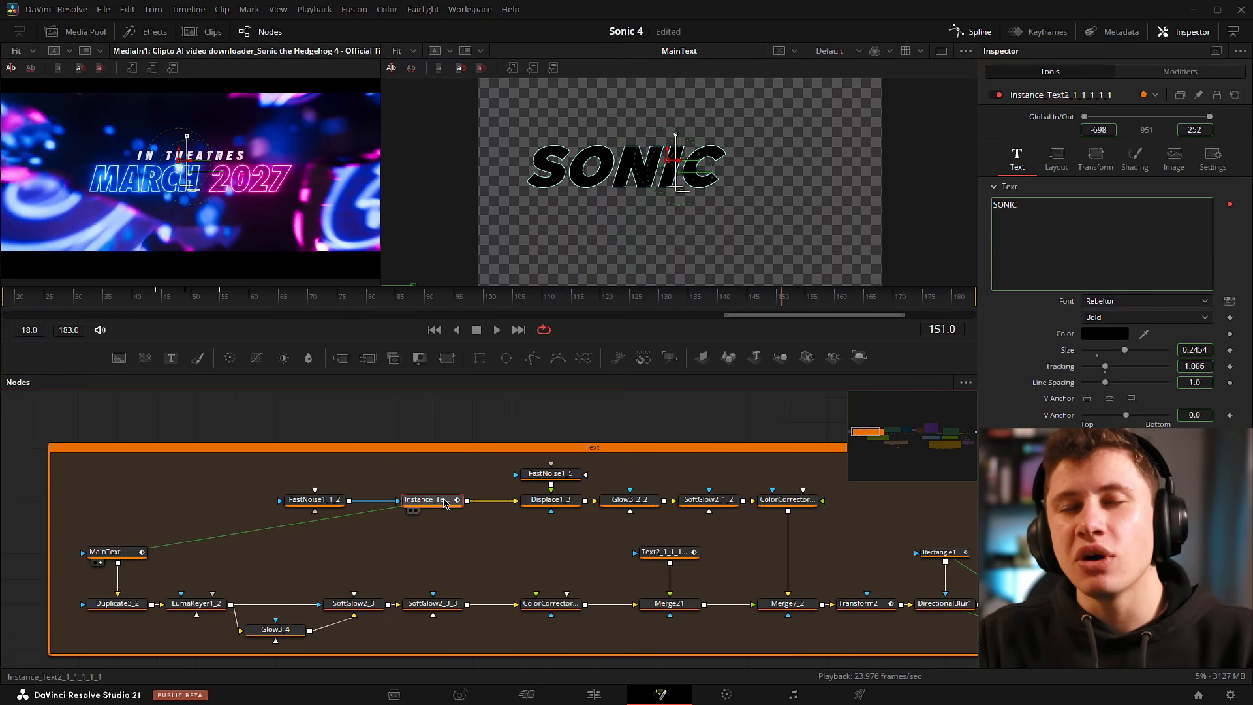
pyautogui.click(392, 477)
pyautogui.moveTo(593, 539); pyautogui.dragTo(518, 516)
pyautogui.moveTo(529, 513); pyautogui.dragTo(656, 554)
pyautogui.click(591, 530)
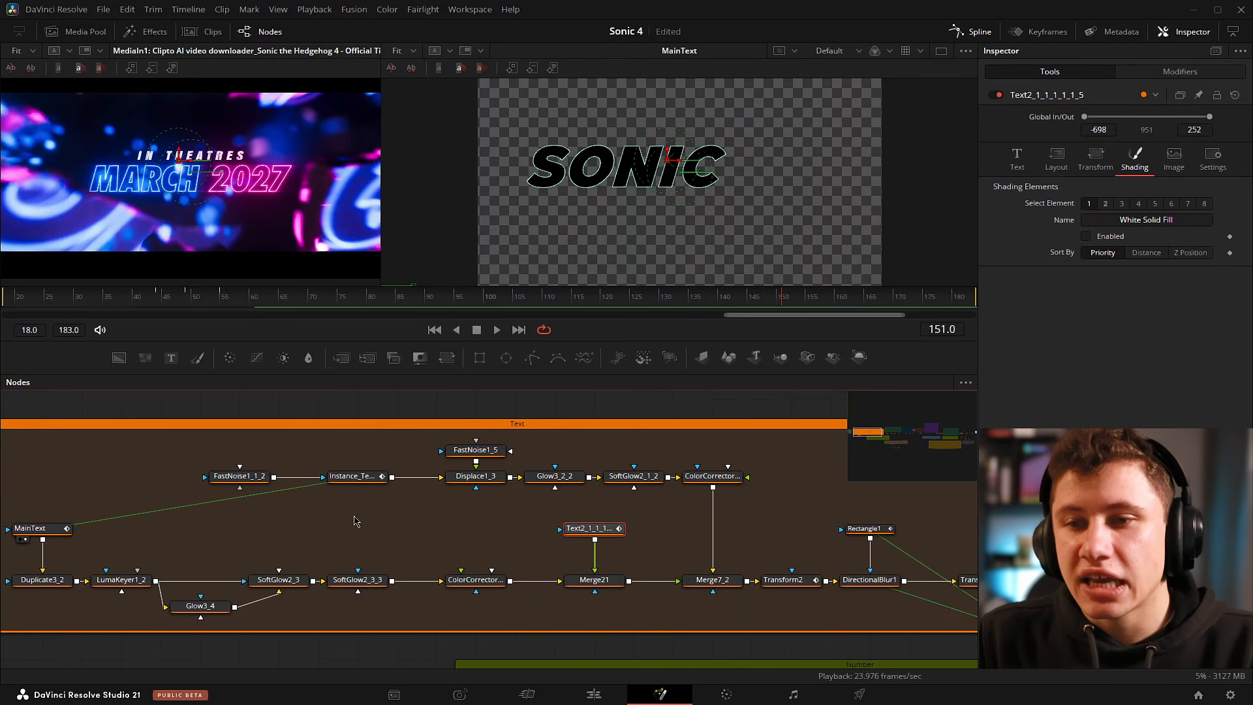
pyautogui.moveTo(355, 522); pyautogui.dragTo(501, 543)
pyautogui.click(499, 497)
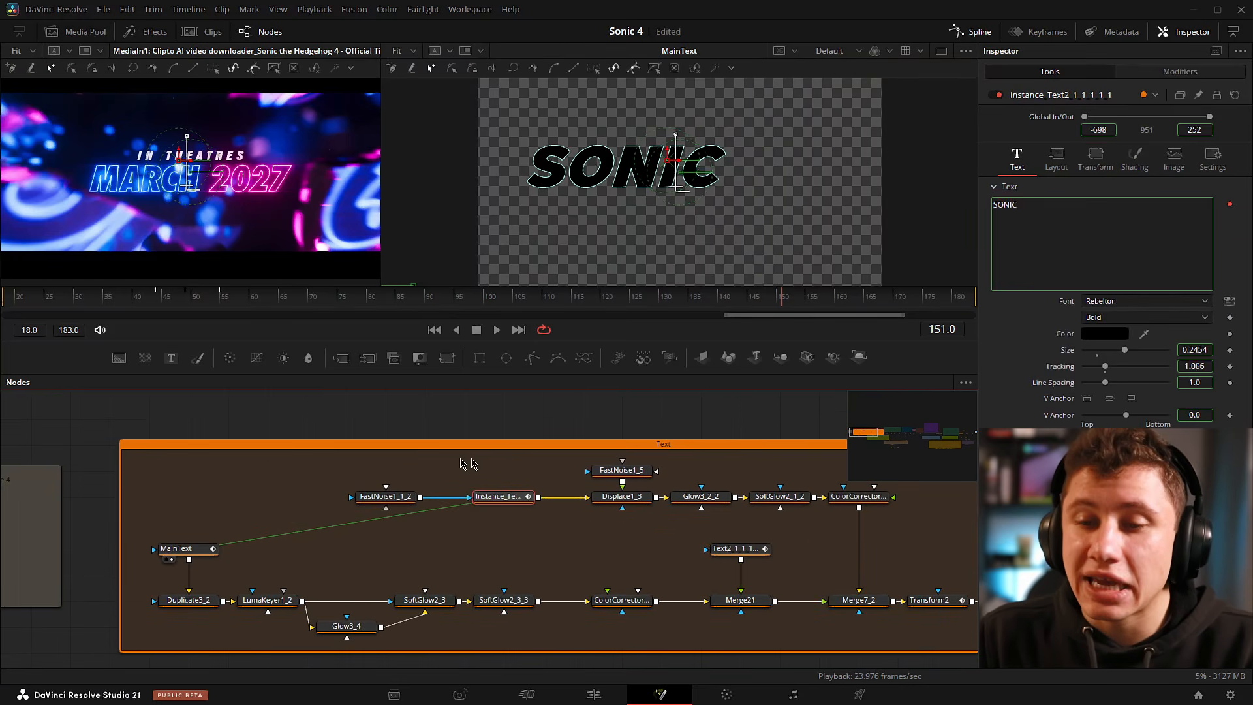
# Check MainText's settings, the instanced text node linked to it, and the Text2_1_1_1_1_1_5 node above Merge21.
pyautogui.click(196, 549)
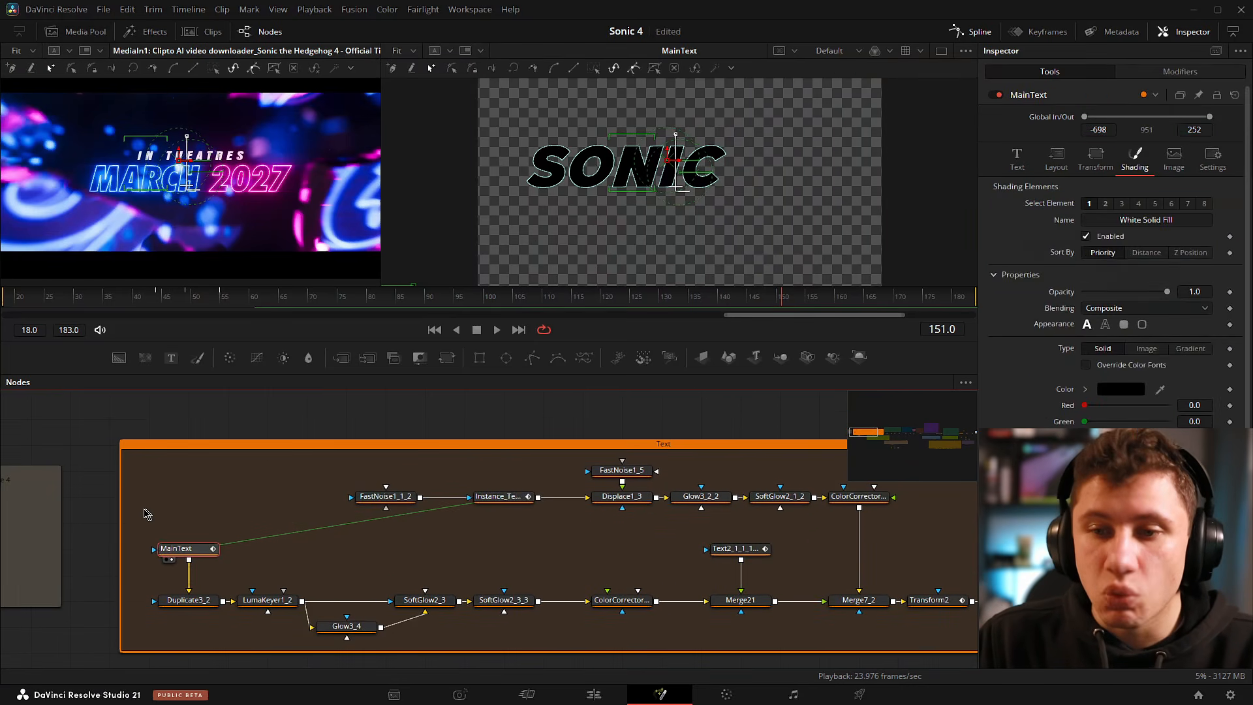
pyautogui.click(480, 502)
pyautogui.scroll(2, 490, 470)
pyautogui.moveTo(435, 450); pyautogui.dragTo(490, 481)
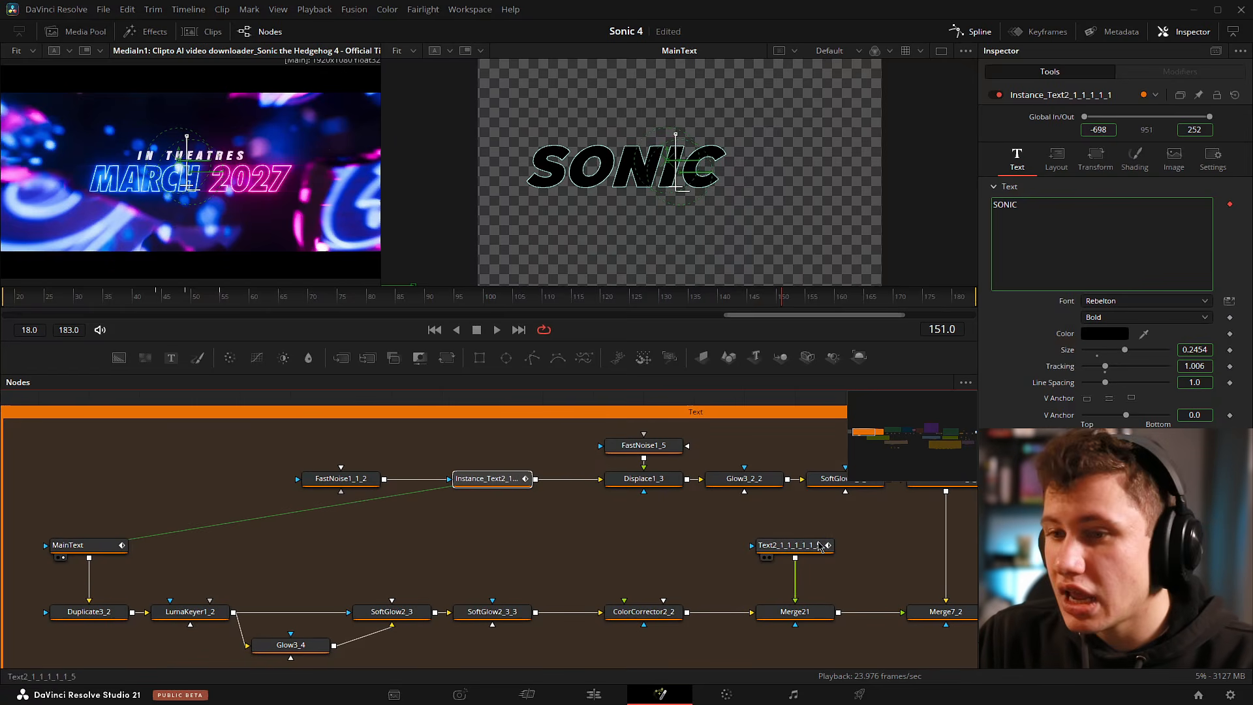
pyautogui.moveTo(525, 529); pyautogui.dragTo(482, 525)
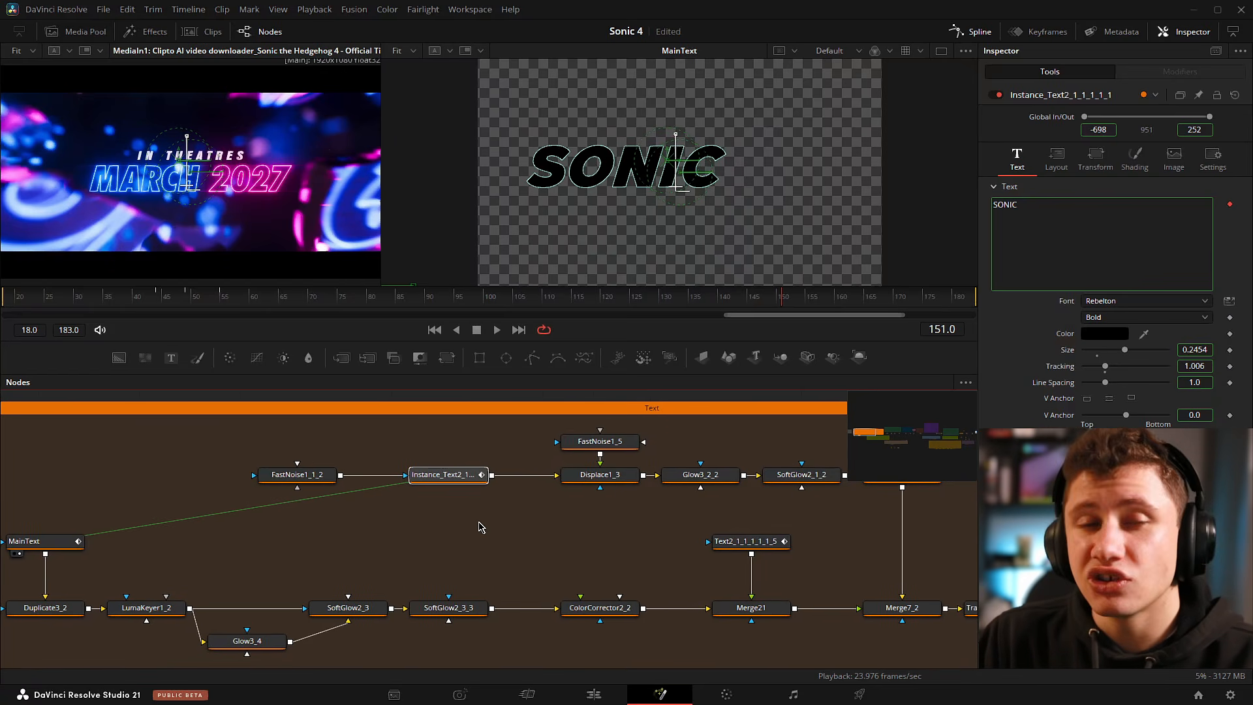
pyautogui.click(776, 543)
pyautogui.moveTo(388, 447); pyautogui.dragTo(511, 508)
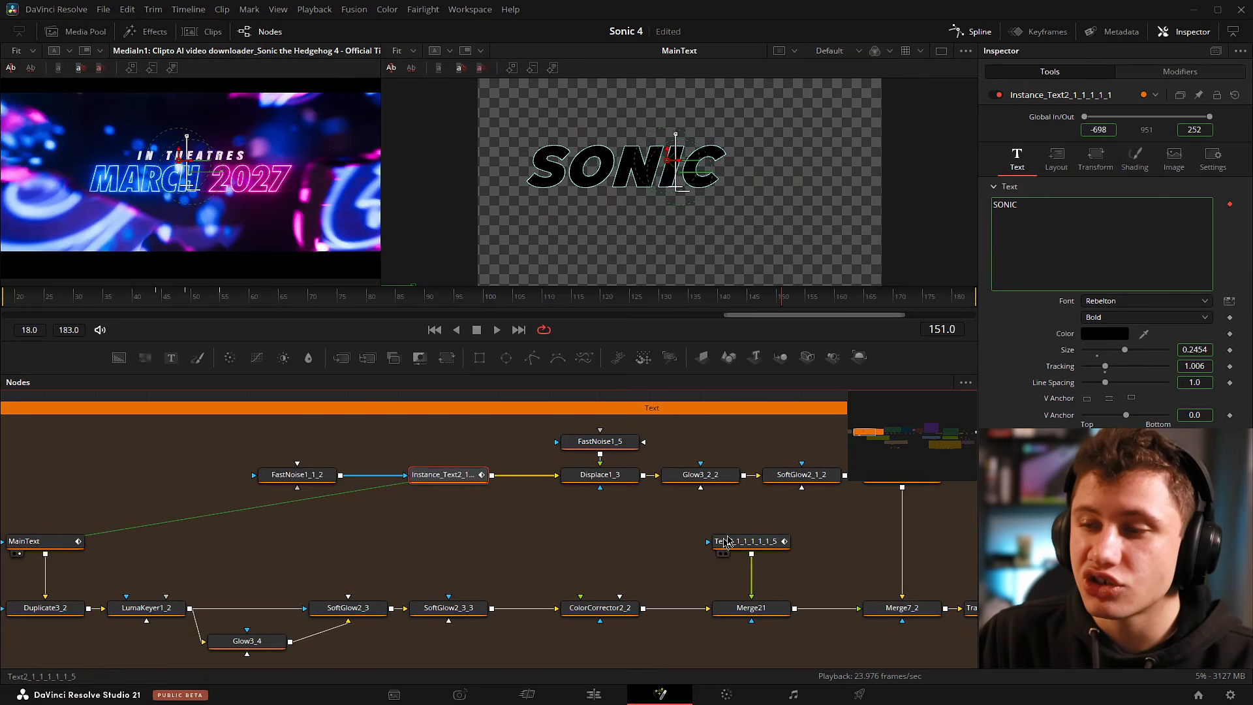
# Switch between the MainText settings and its instanced text node's settings to examine how the two are linked.
pyautogui.click(47, 543)
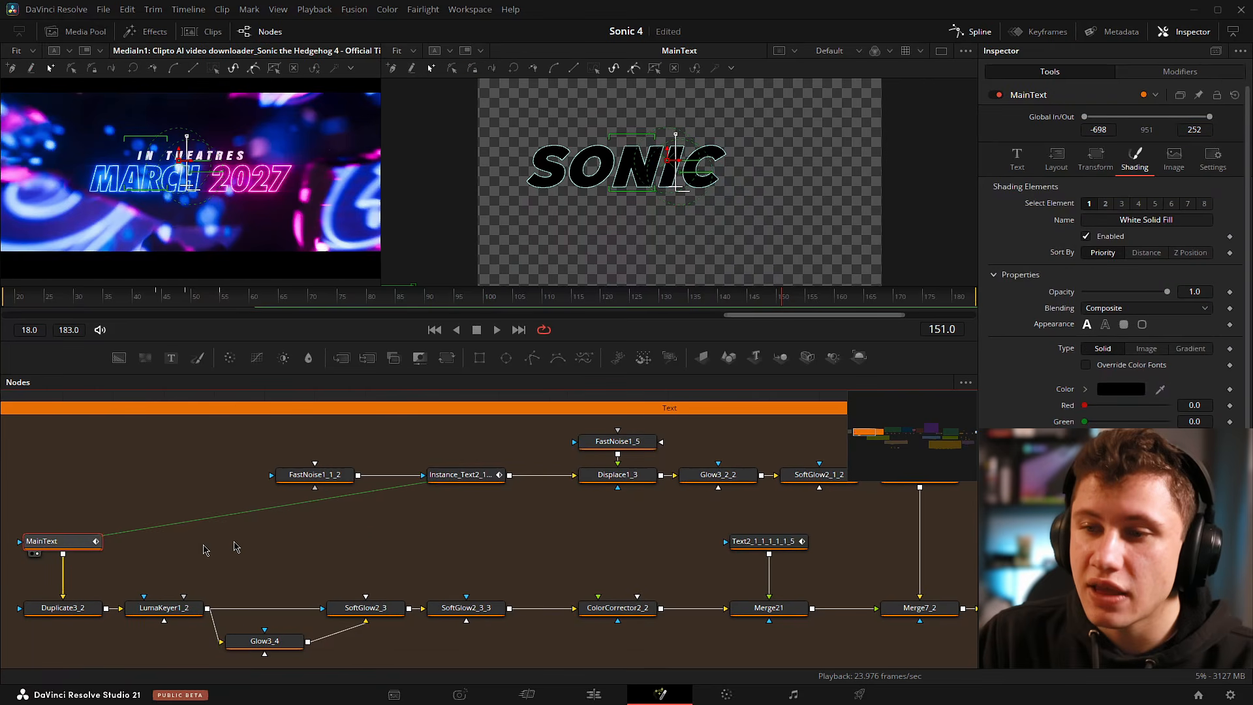
pyautogui.click(463, 476)
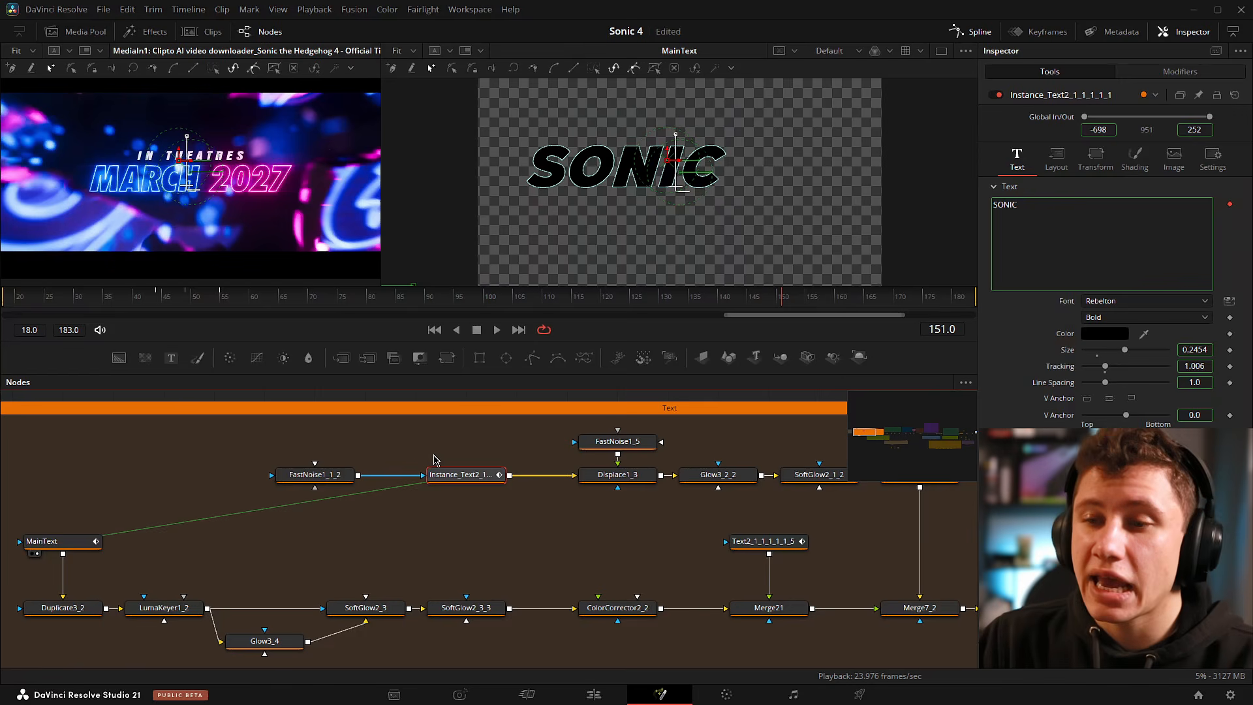
pyautogui.click(63, 540)
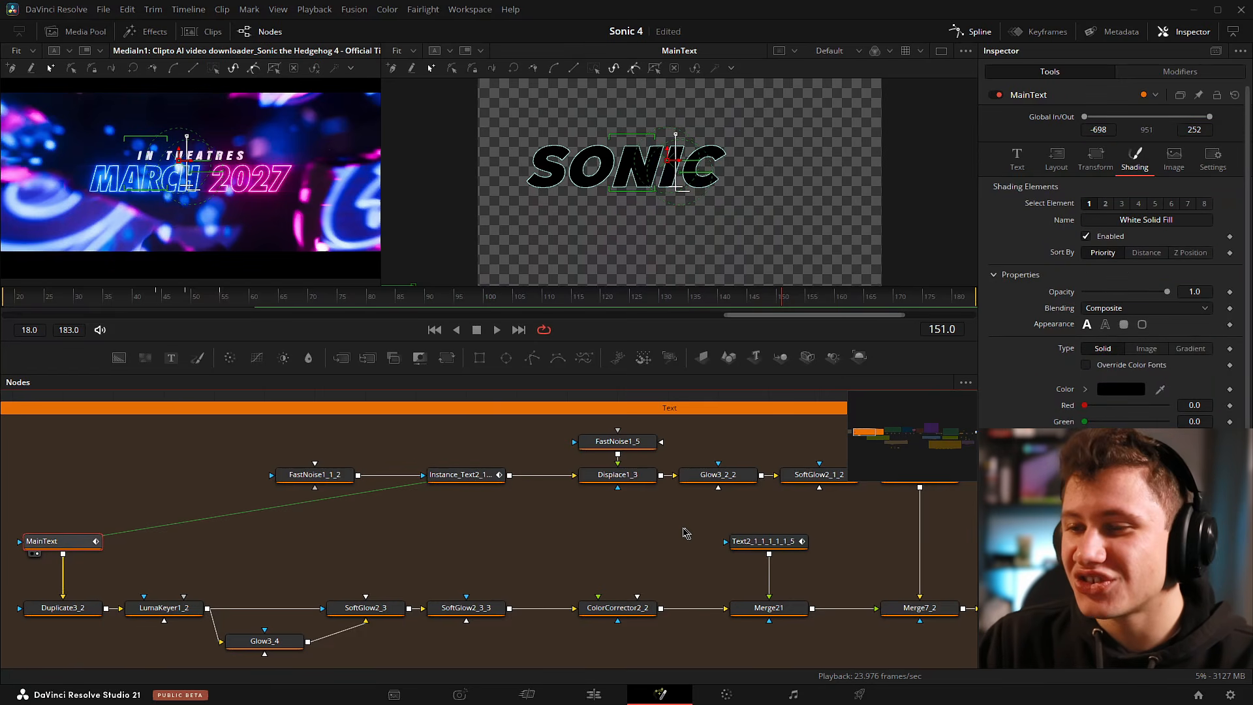
pyautogui.moveTo(659, 519); pyautogui.dragTo(868, 591)
pyautogui.moveTo(392, 433); pyautogui.dragTo(535, 519)
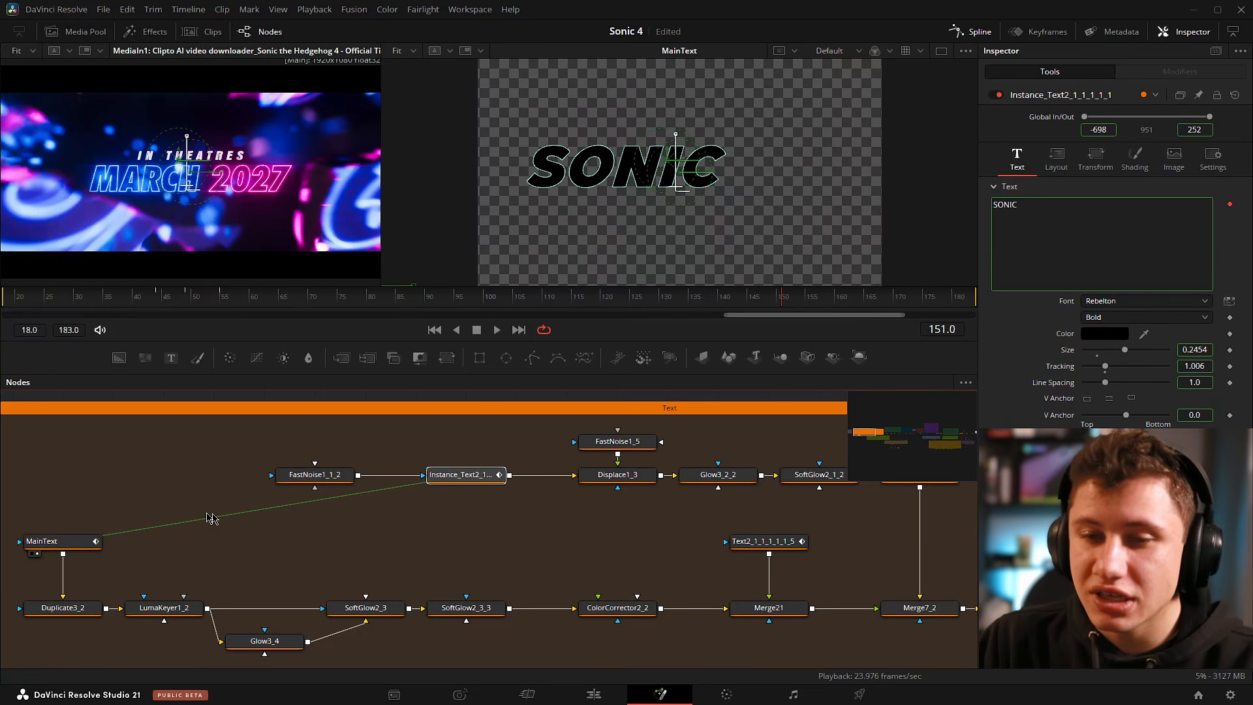
# Clear the node selection and save the project.
pyautogui.click(565, 570)
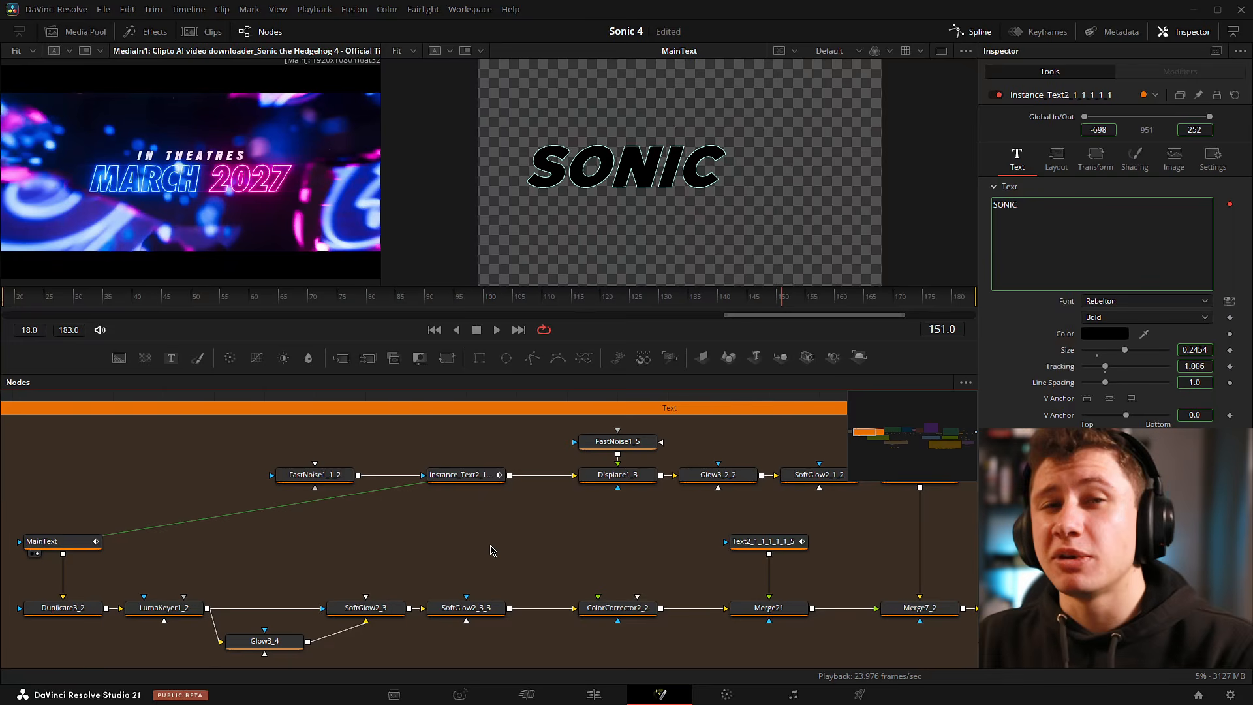
pyautogui.hotkey('ctrl', 's')
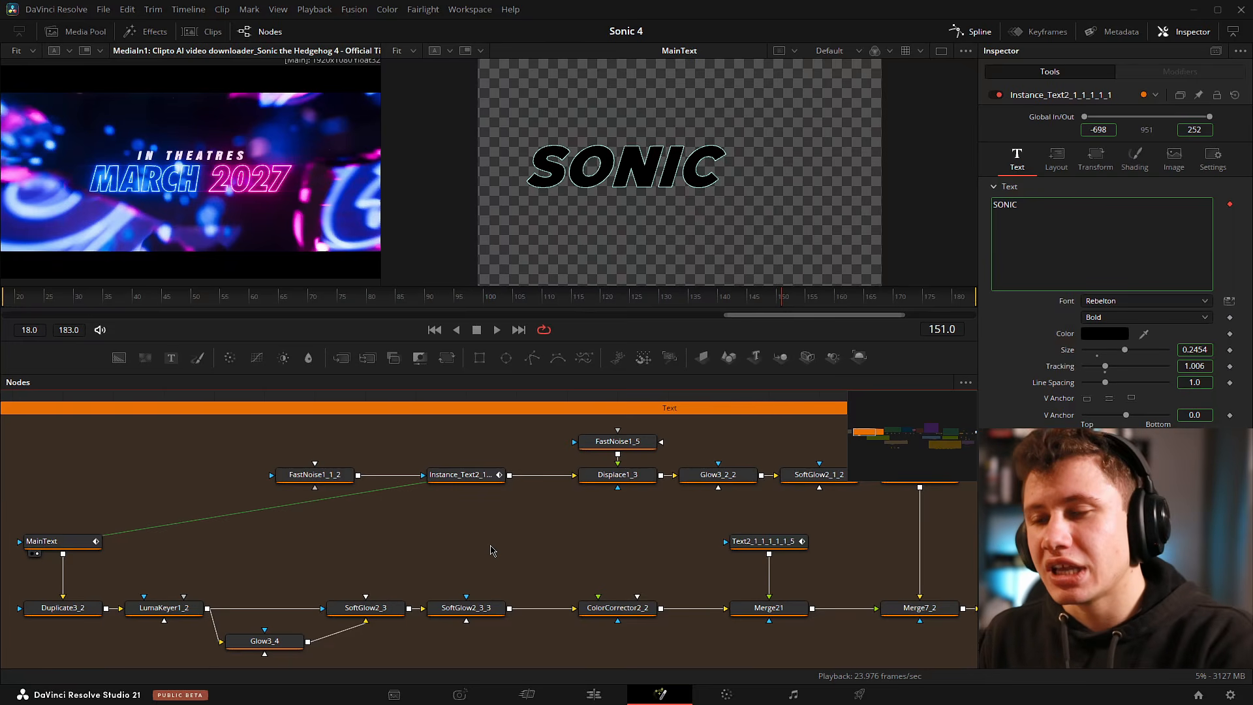
# Open the instanced text's White Solid Fill shading and inspect the Reinstance option for its Enabled parameter.
pyautogui.click(468, 475)
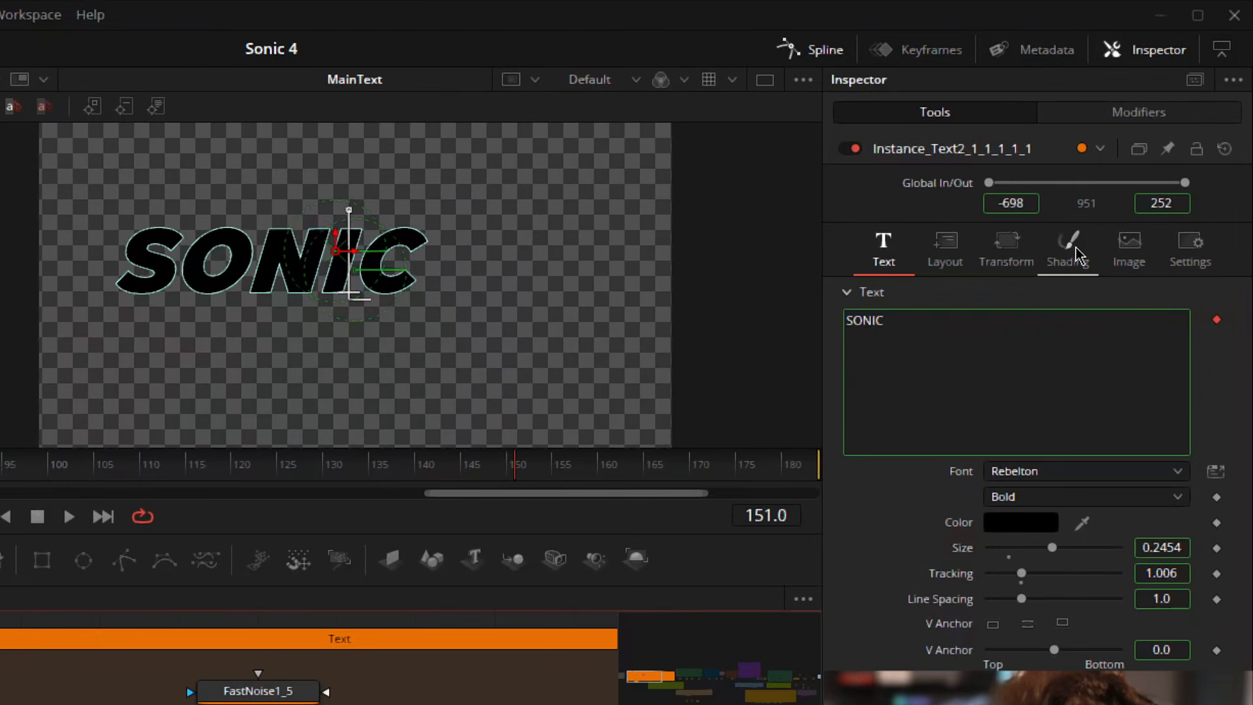
pyautogui.click(1138, 163)
pyautogui.rightClick(1029, 377)
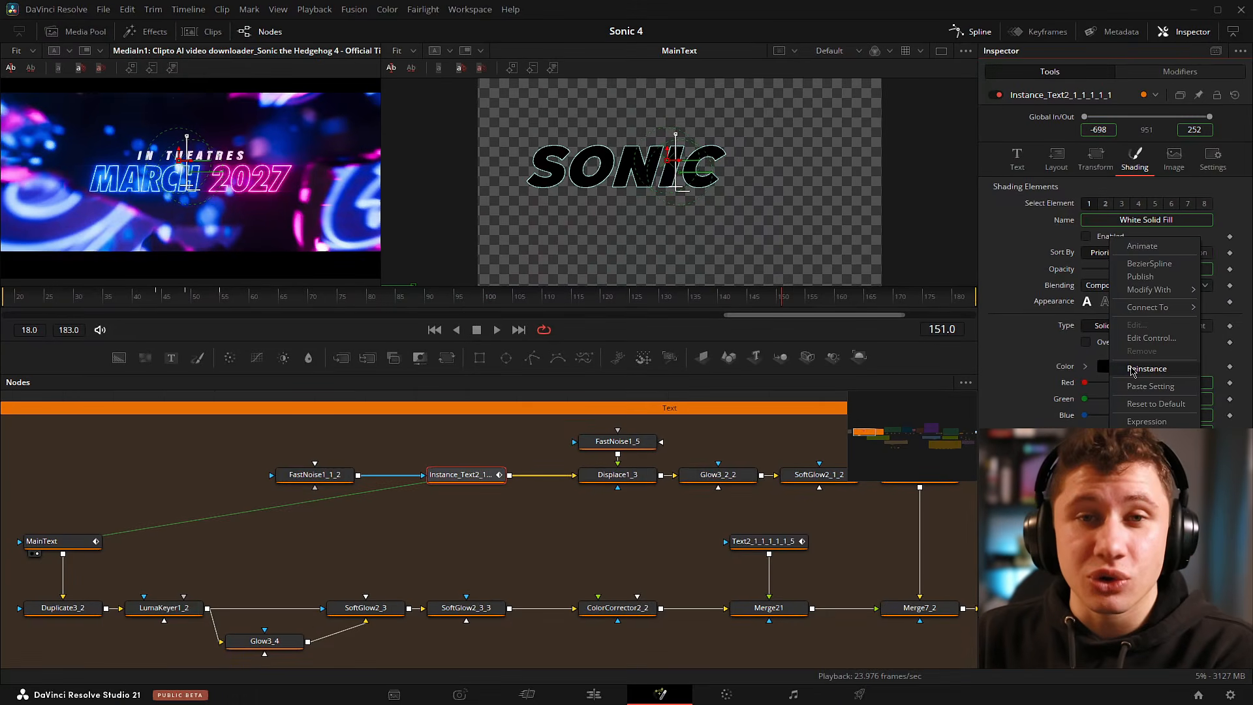
pyautogui.click(1133, 370)
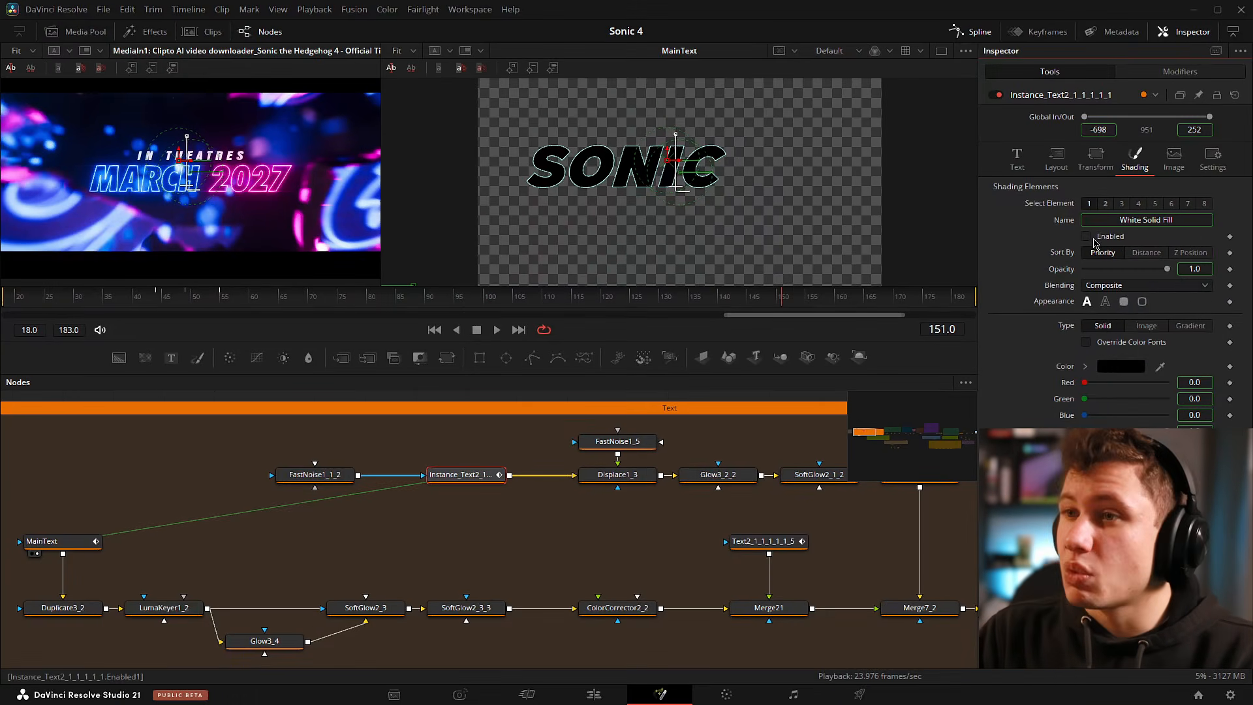
# Display the instanced text at frame 60 and compare it with White Solid Fill enabled and disabled, leaving it disabled.
pyautogui.moveTo(588, 298); pyautogui.dragTo(254, 299)
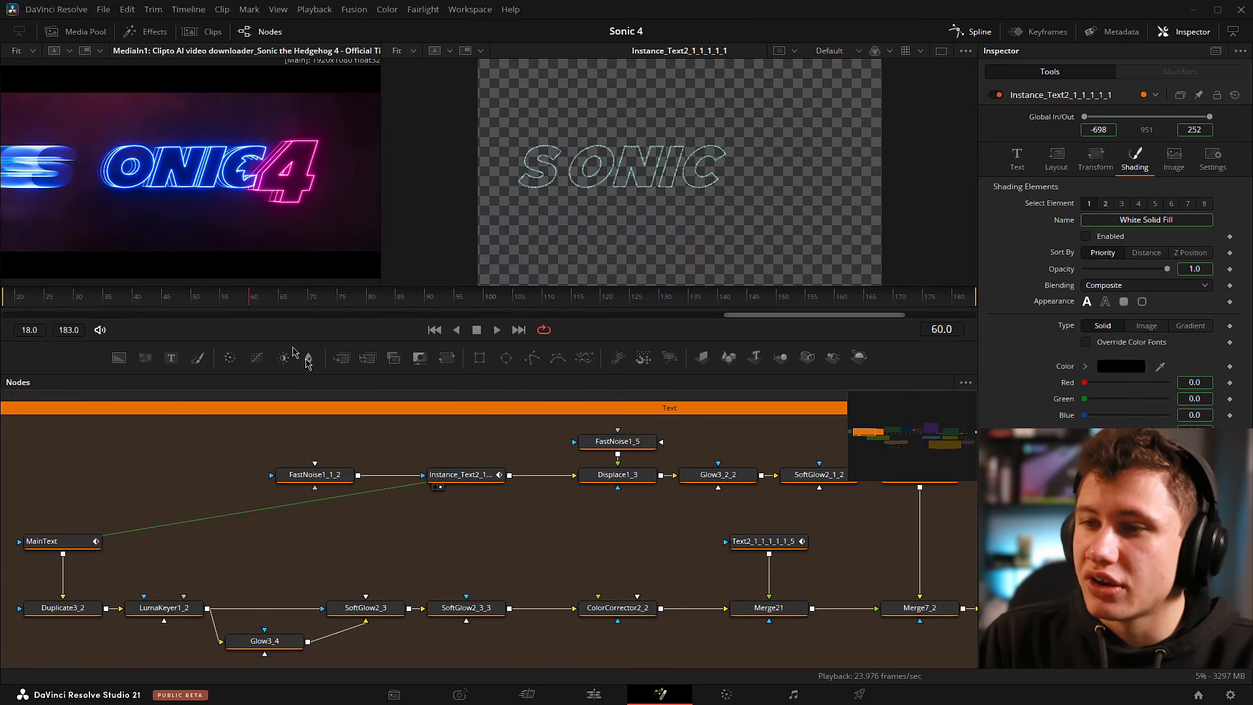
pyautogui.click(460, 475)
pyautogui.click(1086, 236)
pyautogui.click(1086, 236)
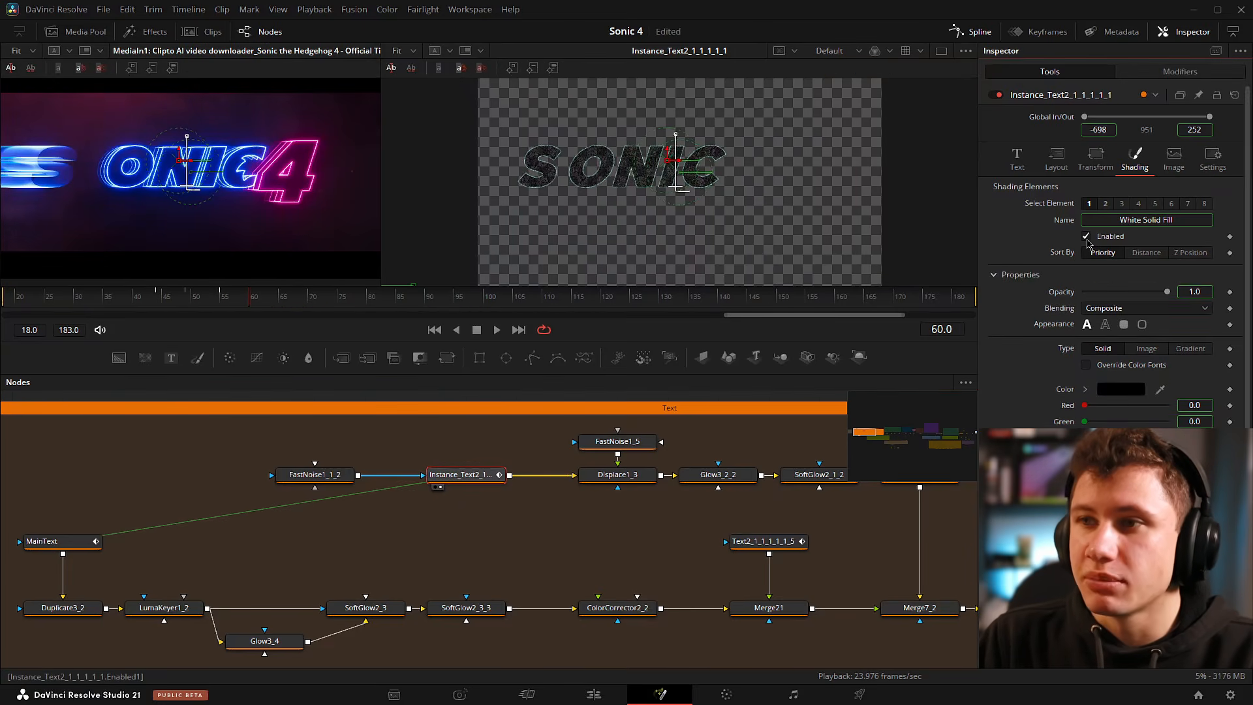
pyautogui.click(1086, 236)
# View FastNoise1_1_2 and the instanced text it feeds, then inspect the noisy SONIC outline up close during playback.
pyautogui.moveTo(317, 479)
pyautogui.mouseDown()
pyautogui.moveTo(375, 499)
pyautogui.moveTo(551, 179)
pyautogui.mouseUp()
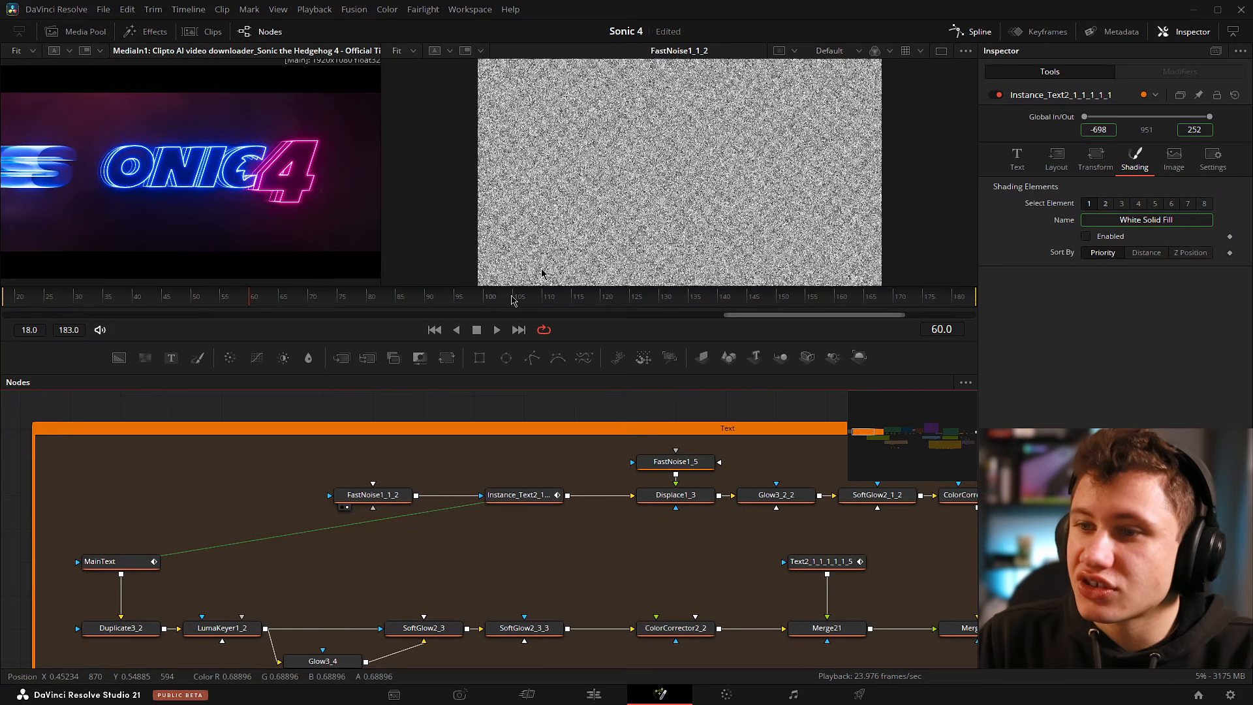
pyautogui.moveTo(643, 231); pyautogui.dragTo(655, 199)
pyautogui.moveTo(596, 574); pyautogui.dragTo(513, 581)
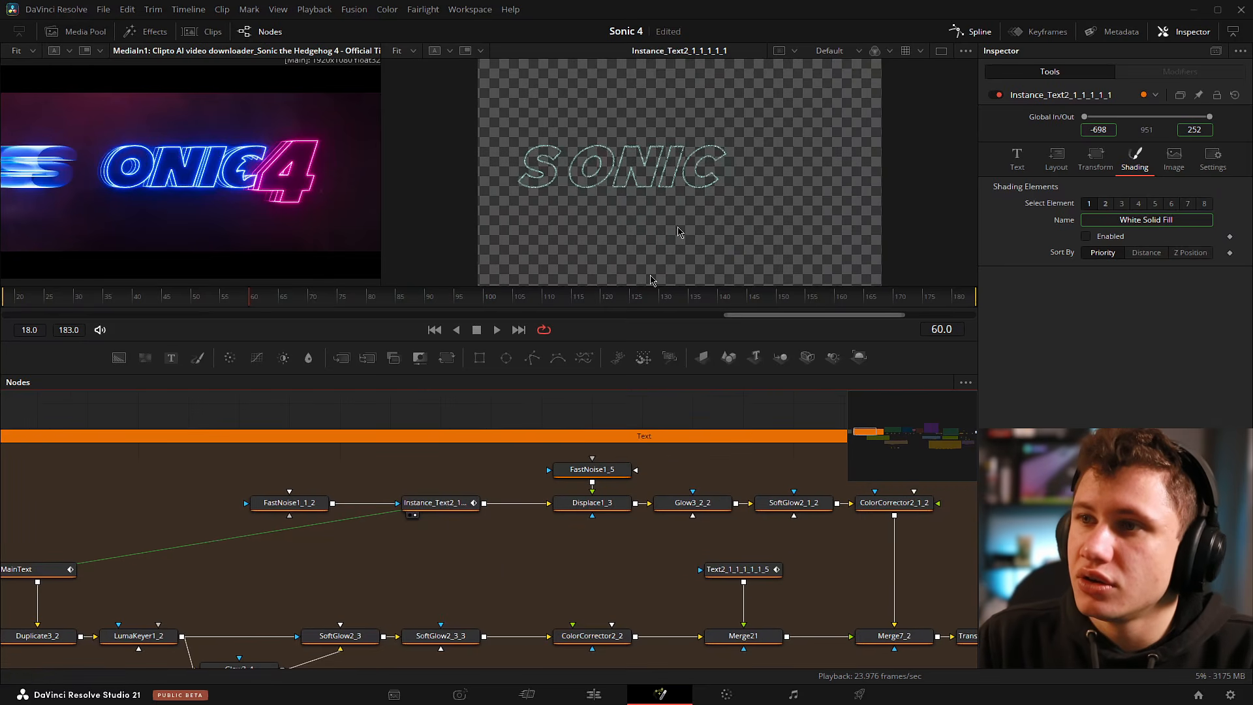
pyautogui.scroll(5, 583, 220)
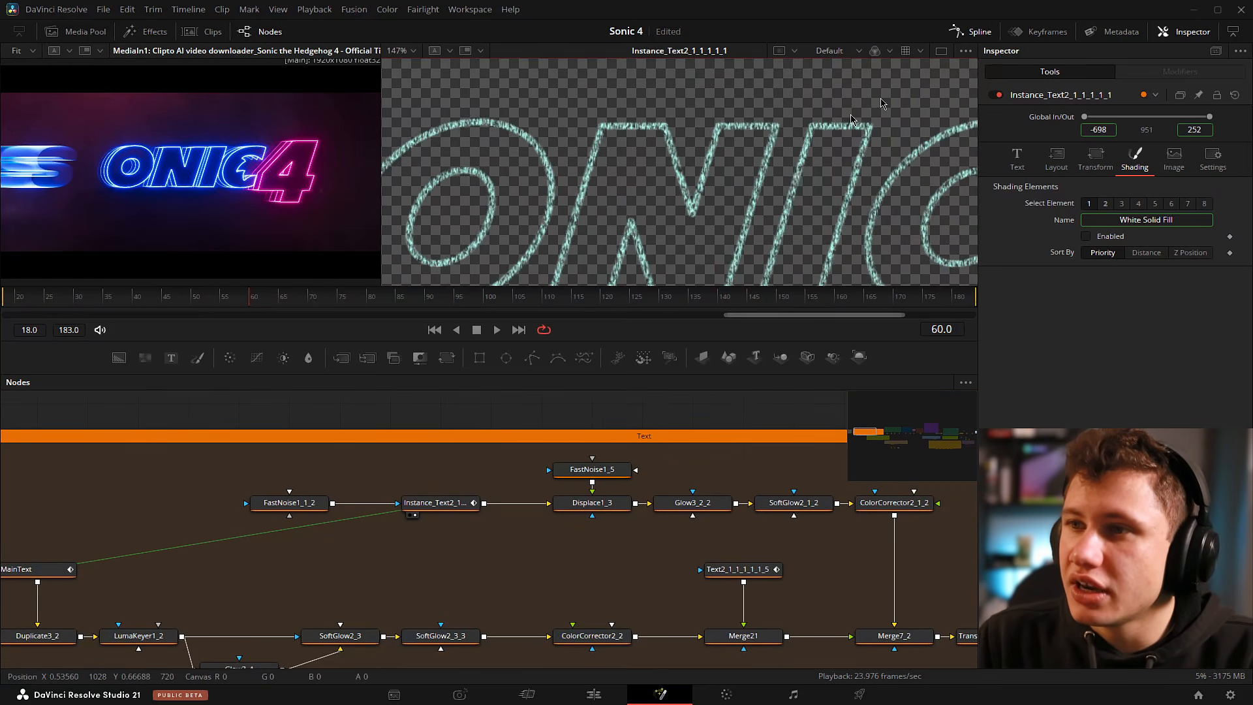
pyautogui.press('space')
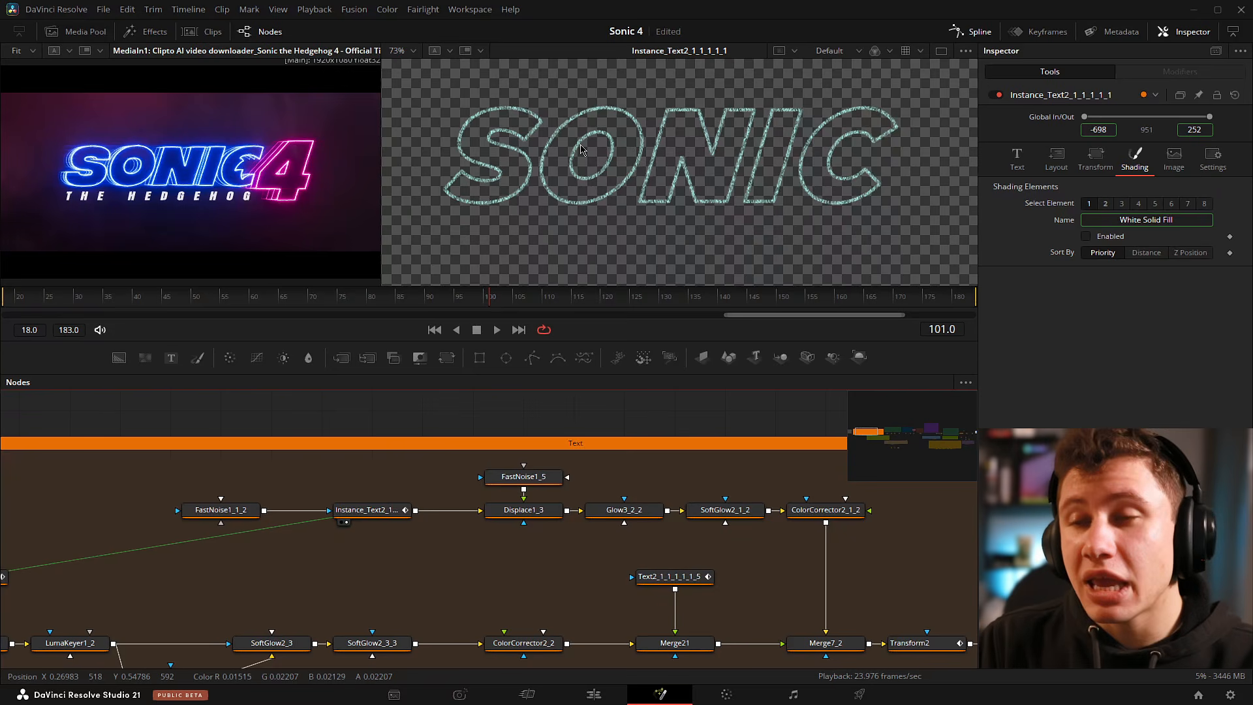
# Review the Displace1_3 node's displacement settings and select the FastNoise1_5 node that drives it.
pyautogui.moveTo(546, 579); pyautogui.dragTo(414, 597)
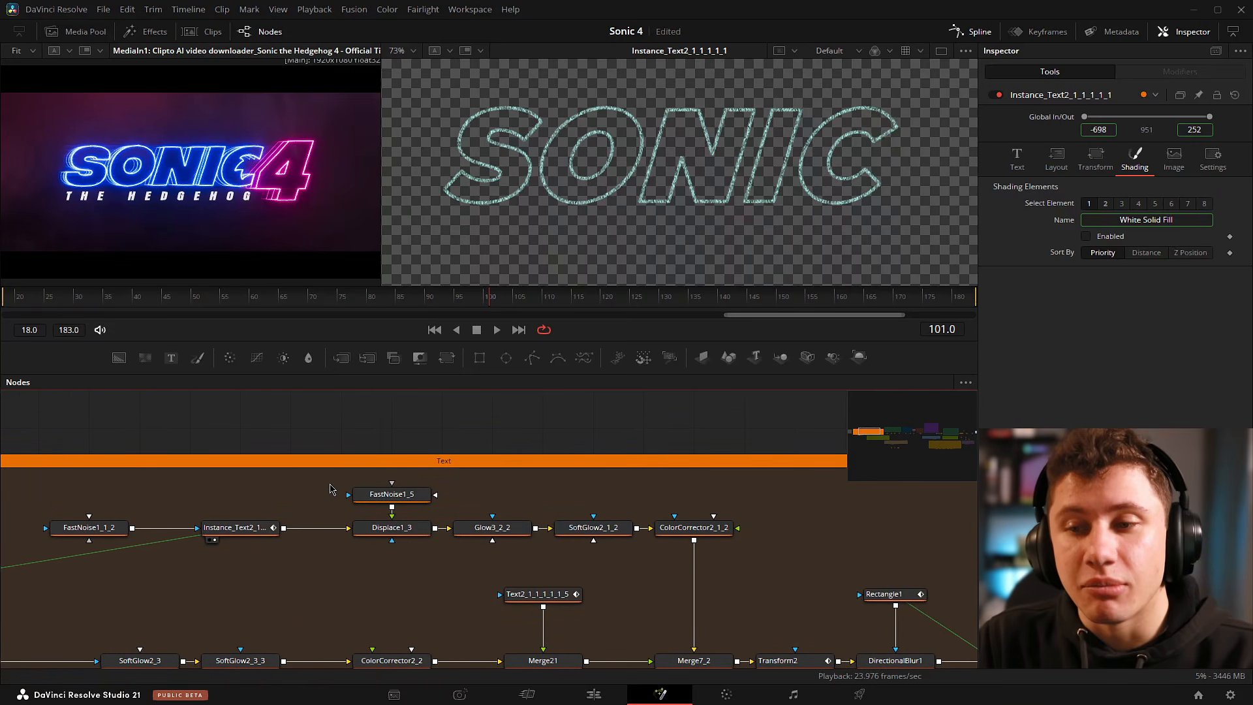
pyautogui.moveTo(330, 484); pyautogui.dragTo(444, 556)
pyautogui.click(405, 527)
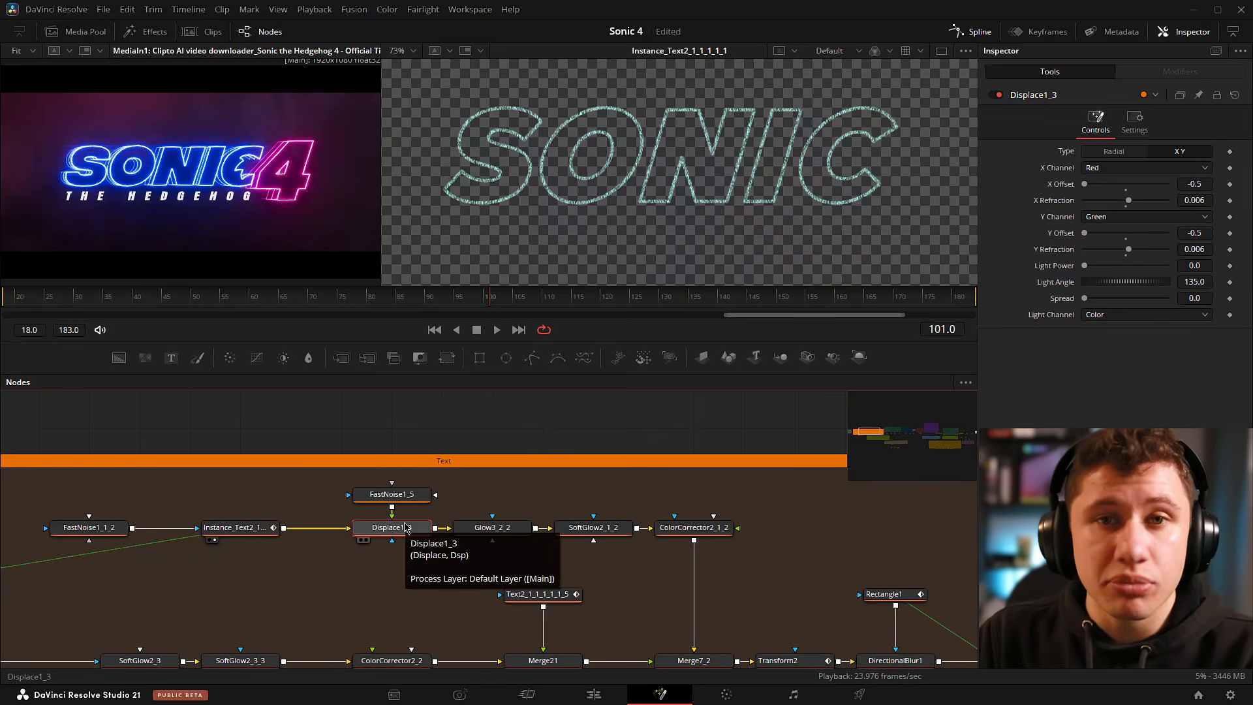
pyautogui.click(311, 570)
pyautogui.moveTo(332, 534); pyautogui.dragTo(369, 525)
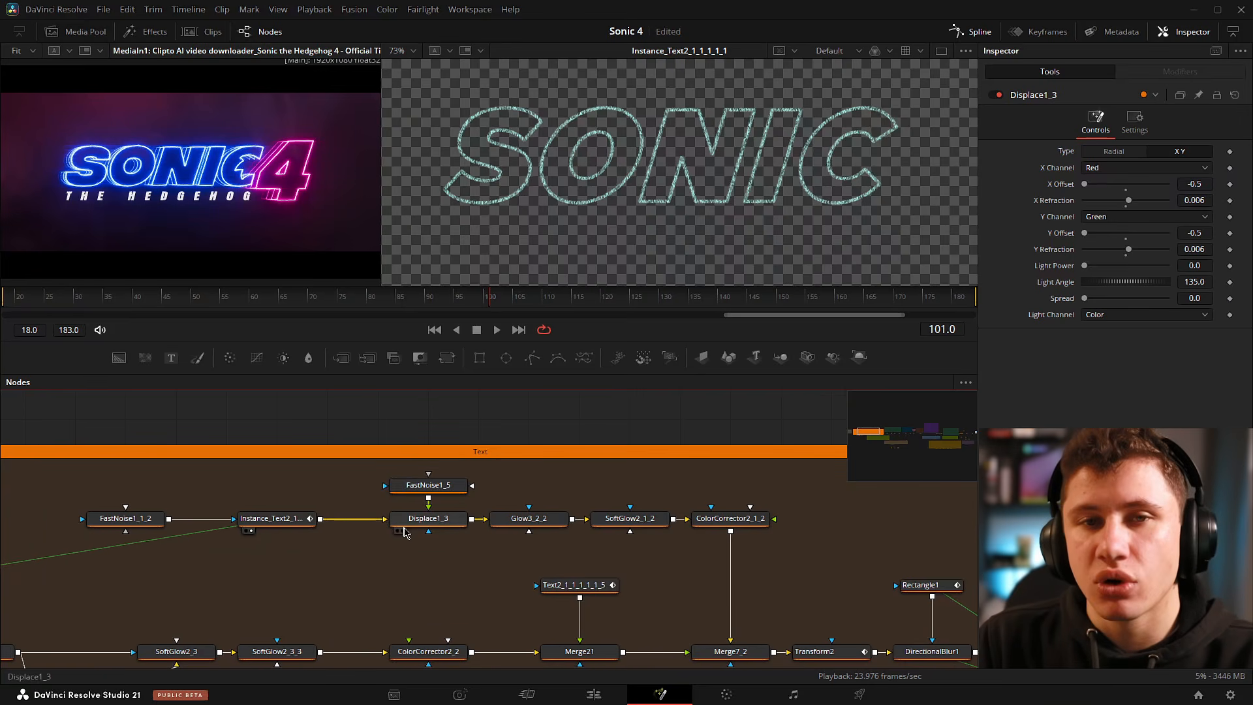
pyautogui.moveTo(355, 471); pyautogui.dragTo(499, 506)
pyautogui.click(432, 571)
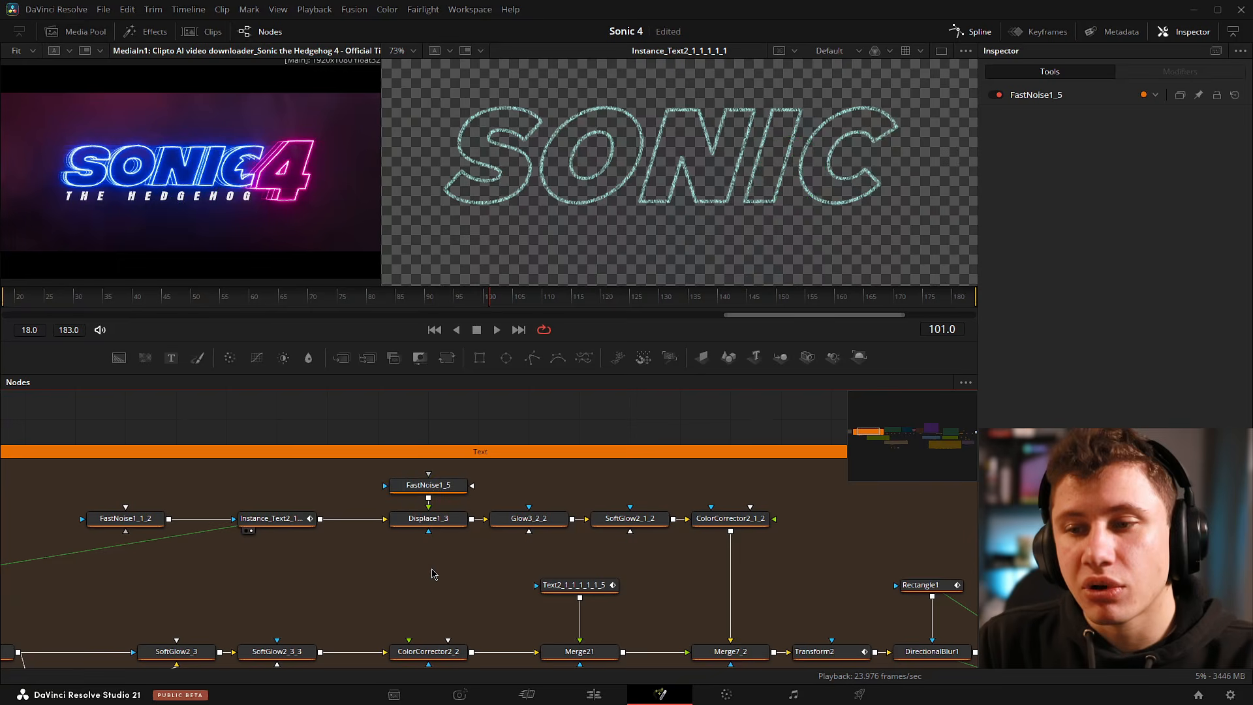
# Review the Displace1_3 and FastNoise1_5 settings and view the Displace1_3 output of the SONIC outline during playback.
pyautogui.hscroll(-1, 431, 571)
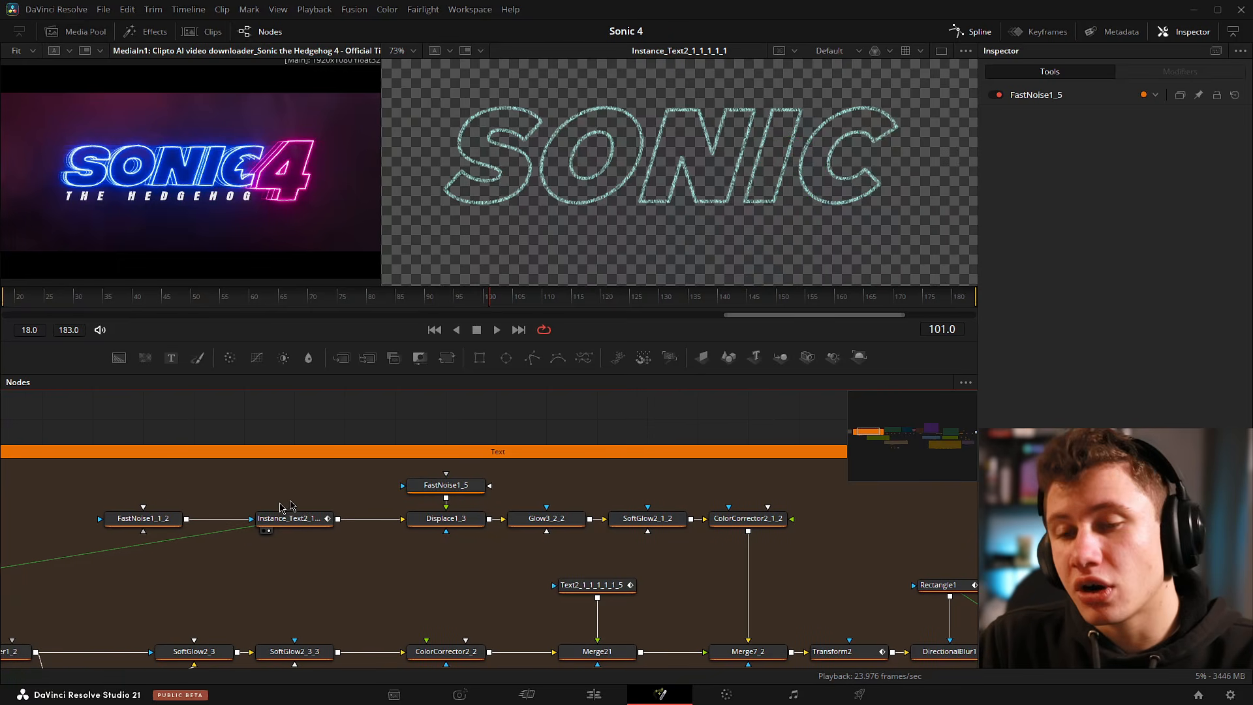
pyautogui.click(460, 517)
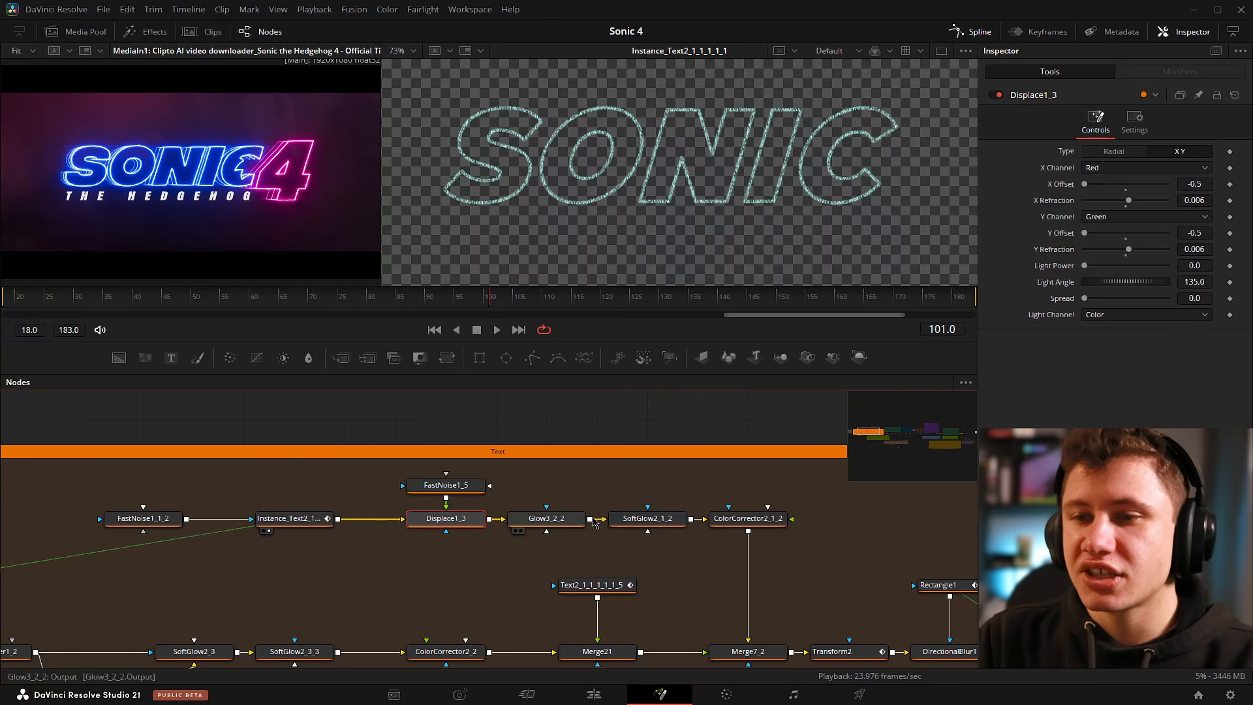
pyautogui.click(439, 489)
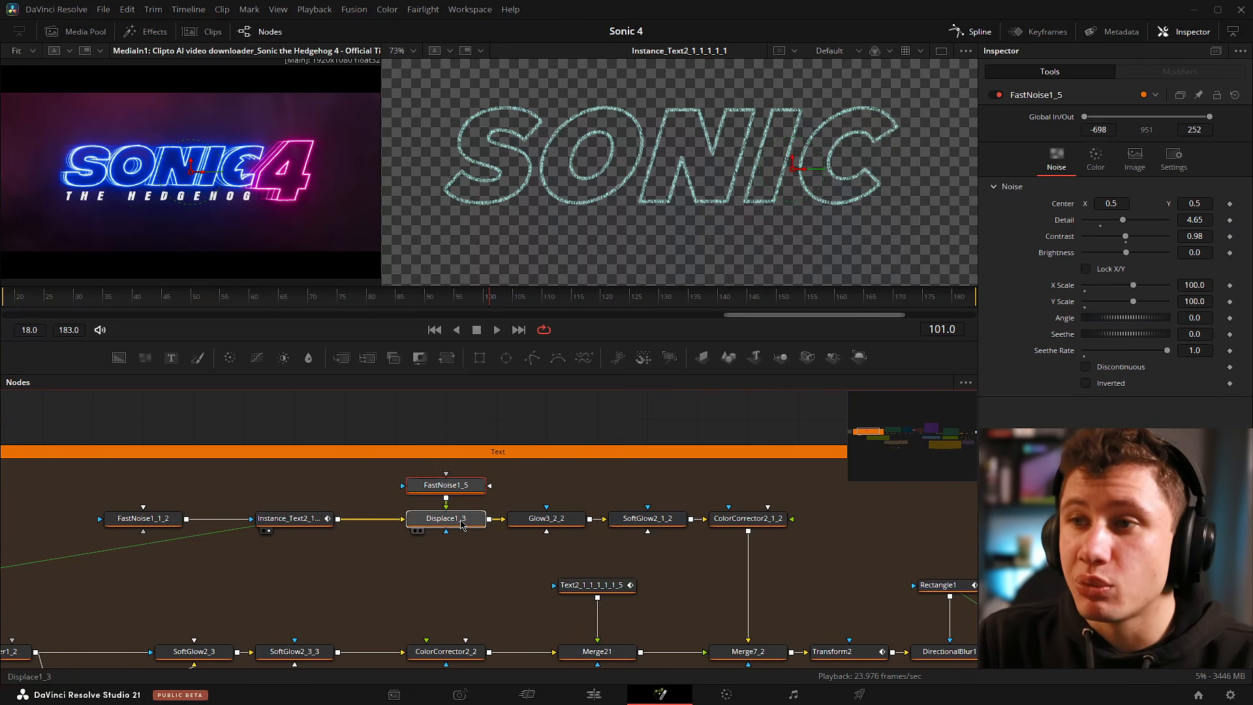
pyautogui.moveTo(463, 526); pyautogui.dragTo(592, 184)
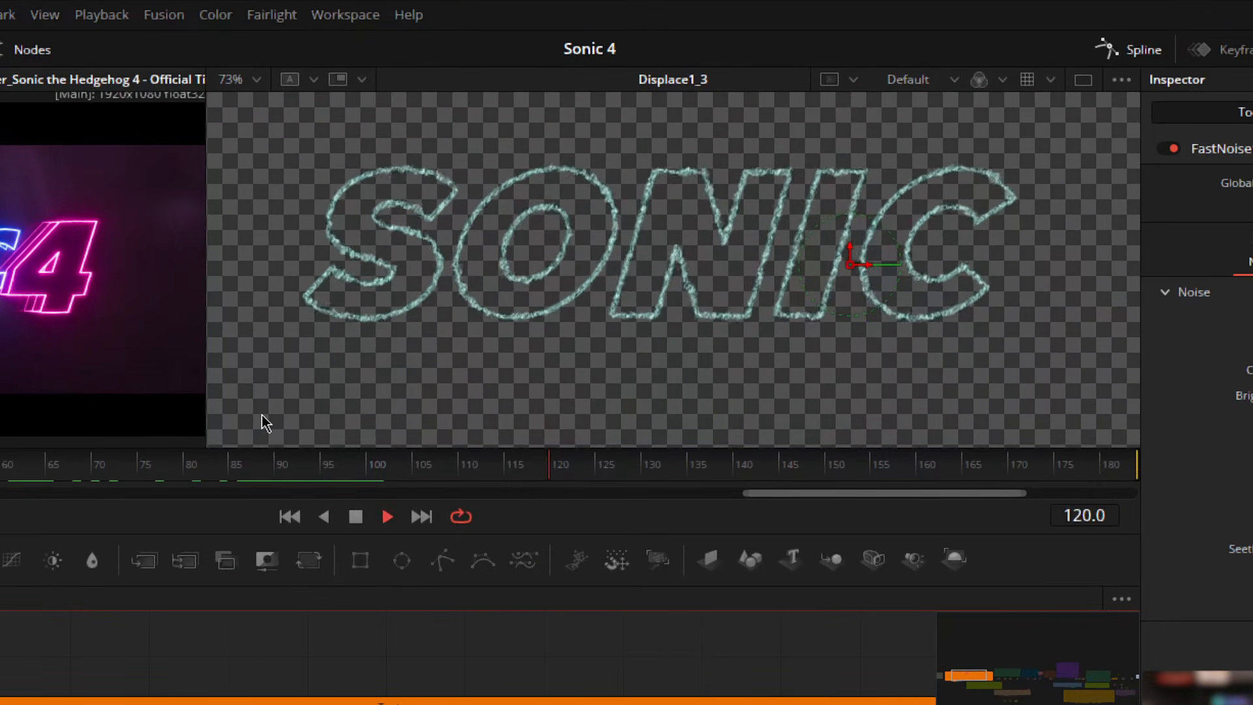
pyautogui.press('space')
pyautogui.click(280, 471)
pyautogui.press('space')
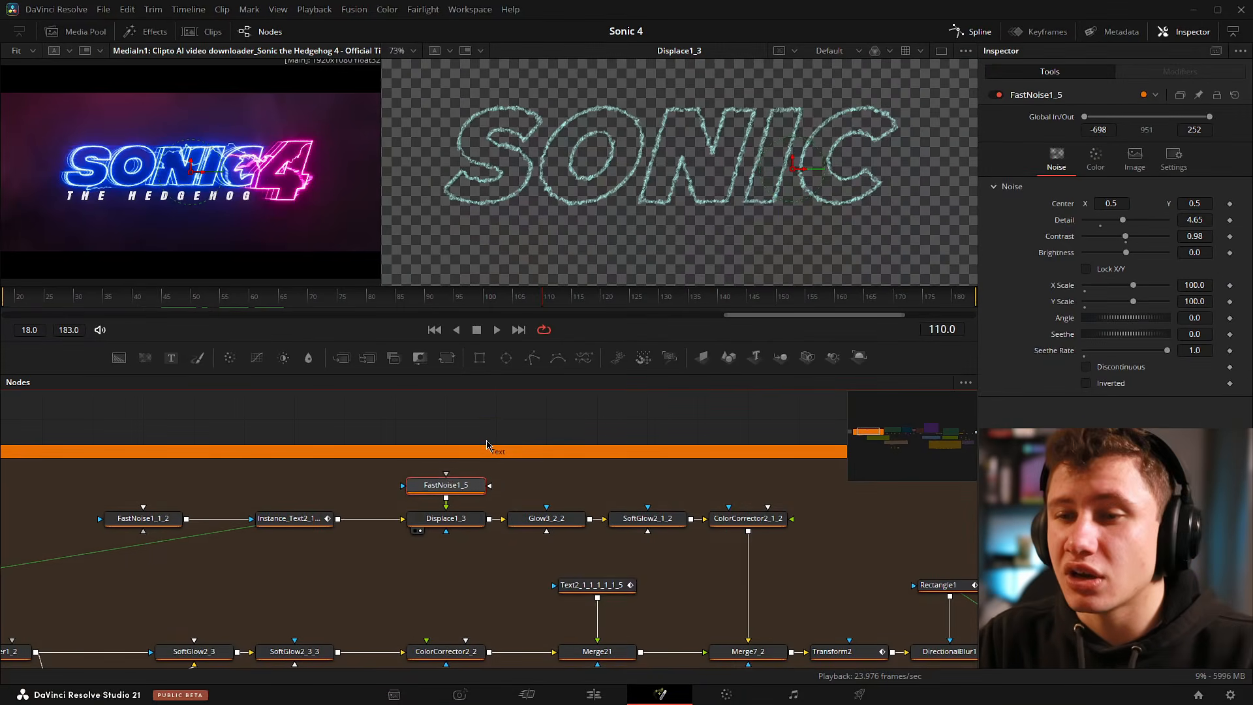
# View FastNoise1_5 on its own, display Displace1_3 again, and try lower noise X Scale values such as 22.8.
pyautogui.press('2')
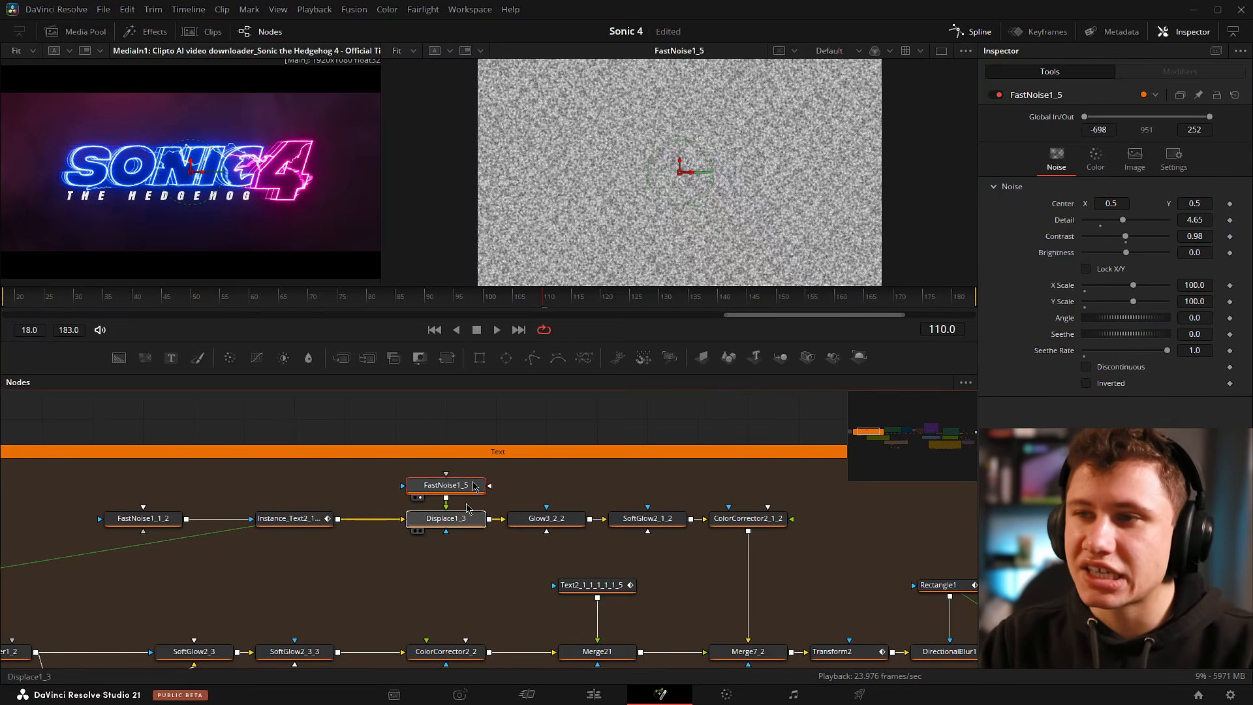
pyautogui.click(420, 531)
pyautogui.moveTo(1133, 285); pyautogui.dragTo(1095, 285)
pyautogui.scroll(5, 732, 185)
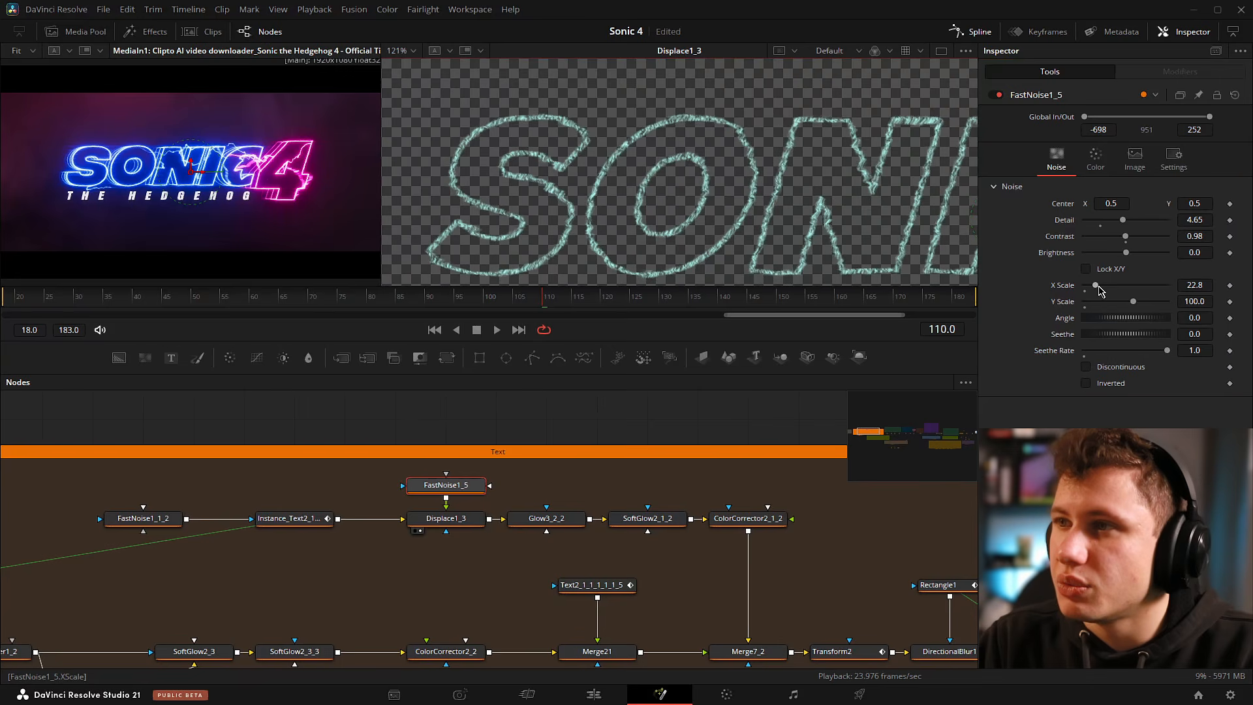
pyautogui.moveTo(1098, 286); pyautogui.dragTo(1090, 287)
# Play back FastNoise1_5's animated noise and the Displace1_3 output to see how the noise moves the outline.
pyautogui.moveTo(542, 296); pyautogui.dragTo(455, 300)
pyautogui.scroll(4, 865, 125)
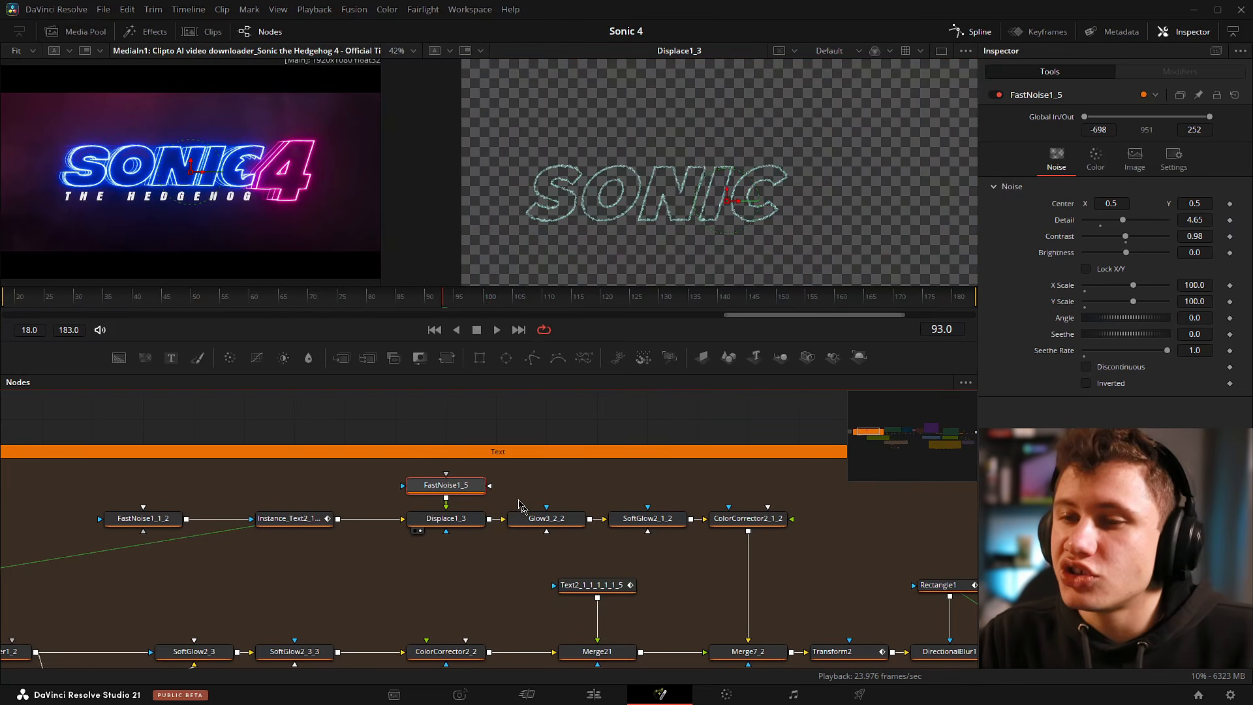
pyautogui.click(421, 498)
pyautogui.press('space')
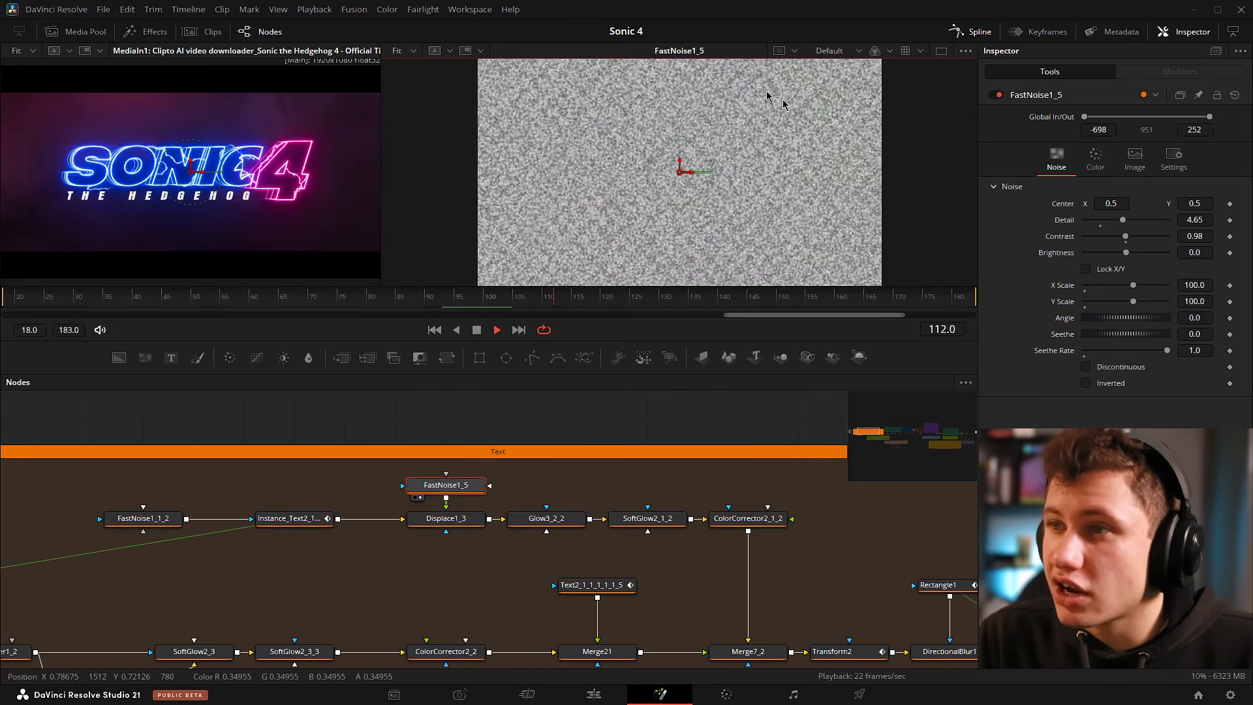
pyautogui.press('space')
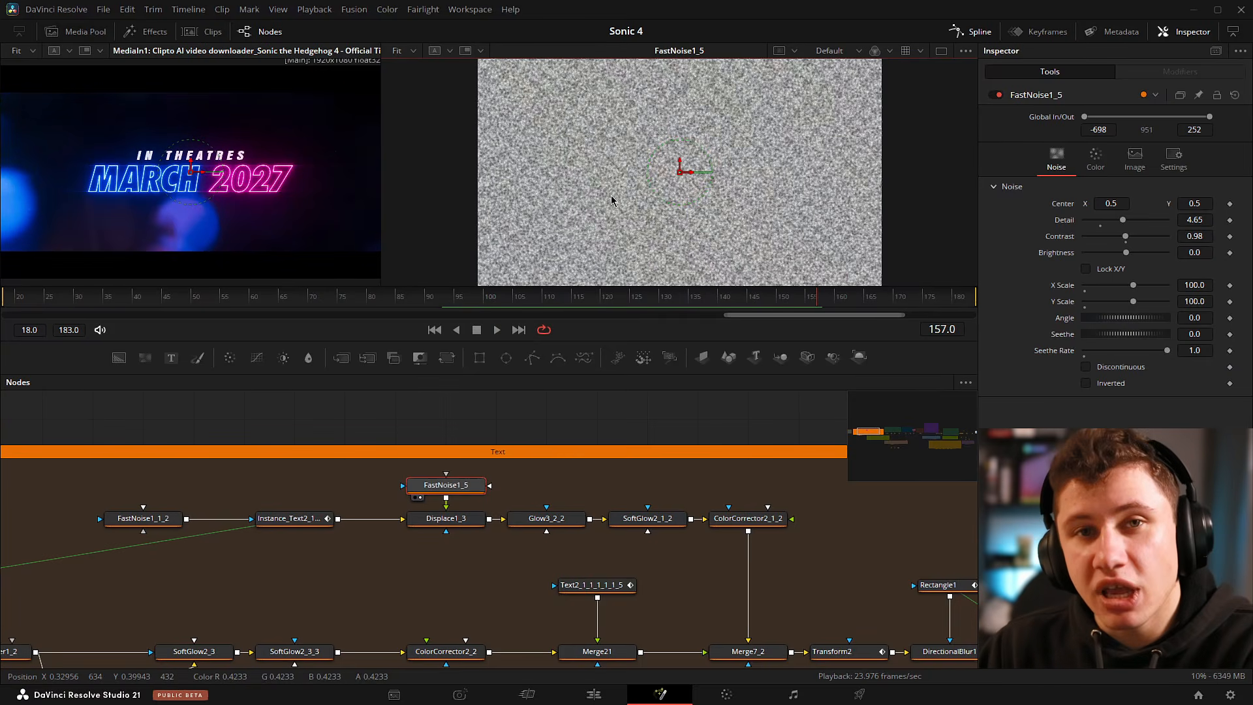
pyautogui.click(417, 531)
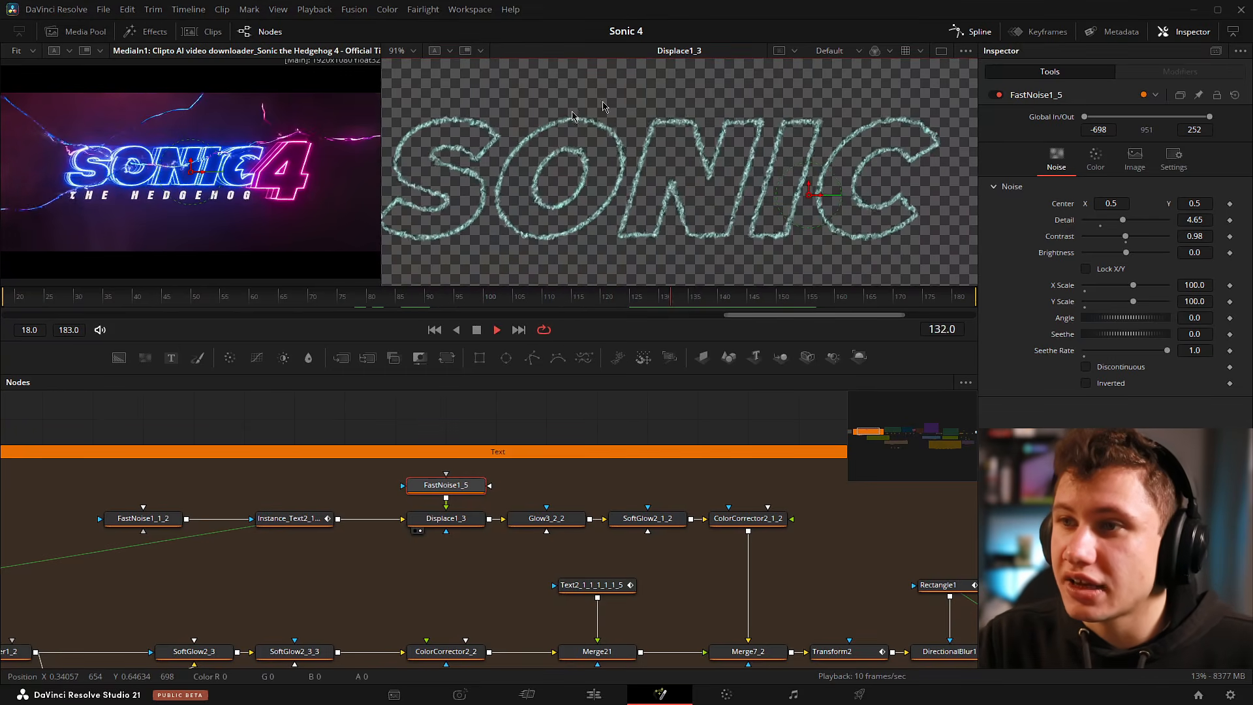
pyautogui.press('space')
# Try Displace1_3's X and Y Refraction at up to 0.1, check the result across frames, and undo these changes.
pyautogui.click(461, 522)
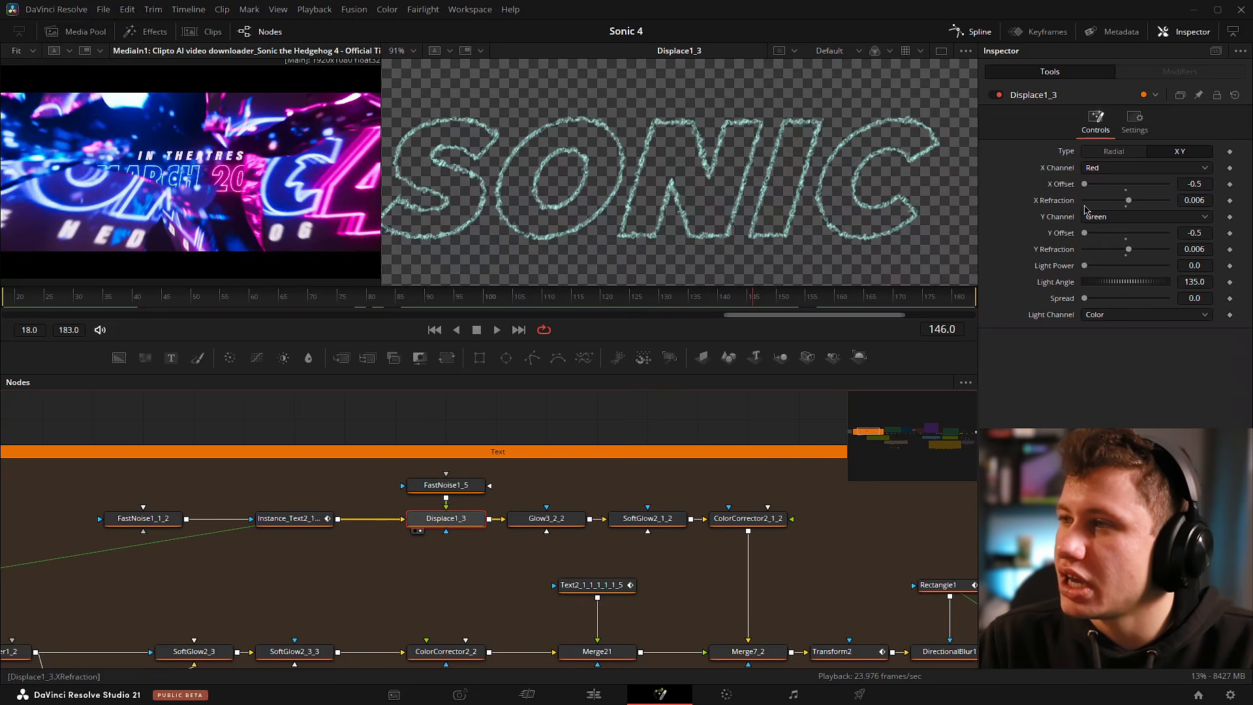
pyautogui.moveTo(1131, 203)
pyautogui.mouseDown()
pyautogui.moveTo(1157, 208)
pyautogui.moveTo(1142, 205)
pyautogui.mouseUp()
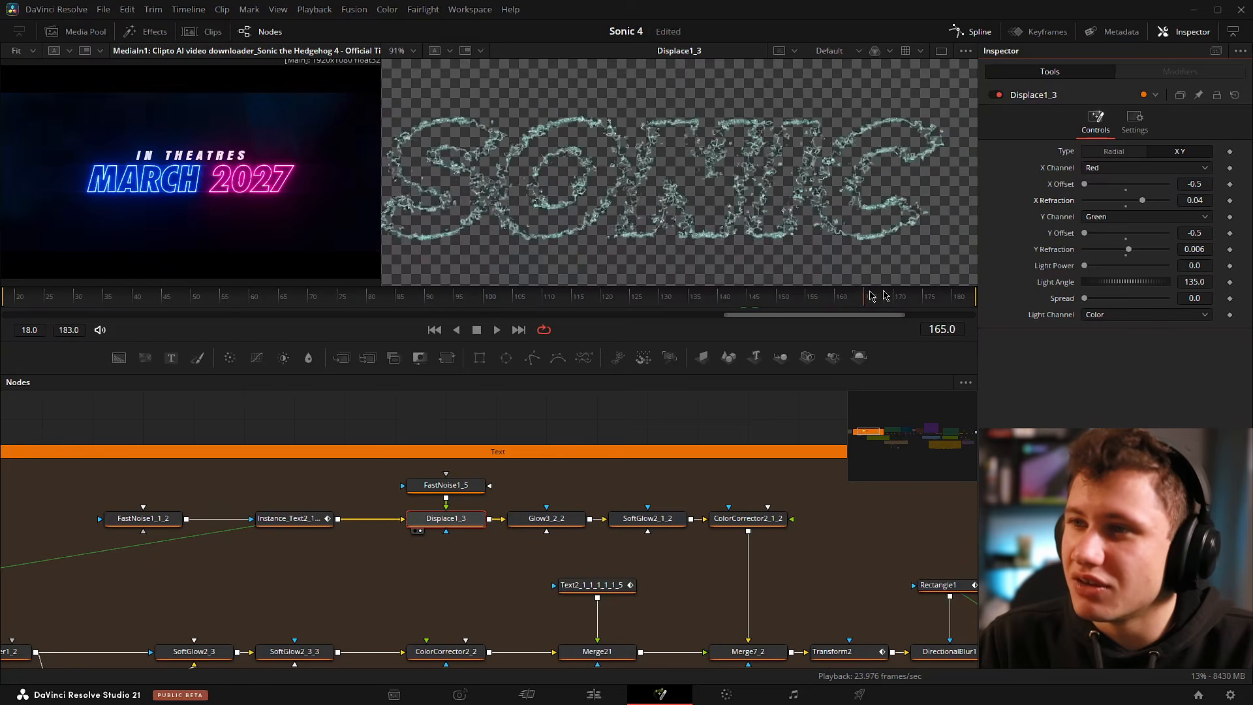
pyautogui.moveTo(1129, 249); pyautogui.dragTo(1168, 251)
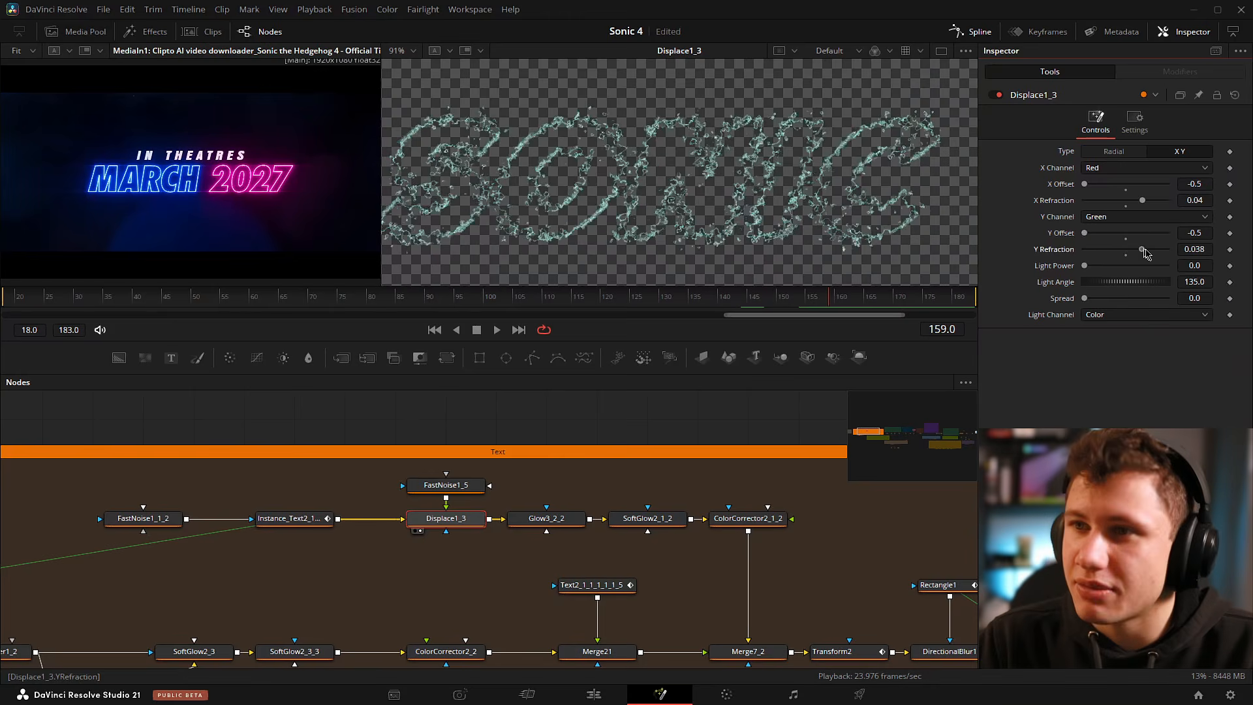
pyautogui.moveTo(1142, 199); pyautogui.dragTo(1168, 200)
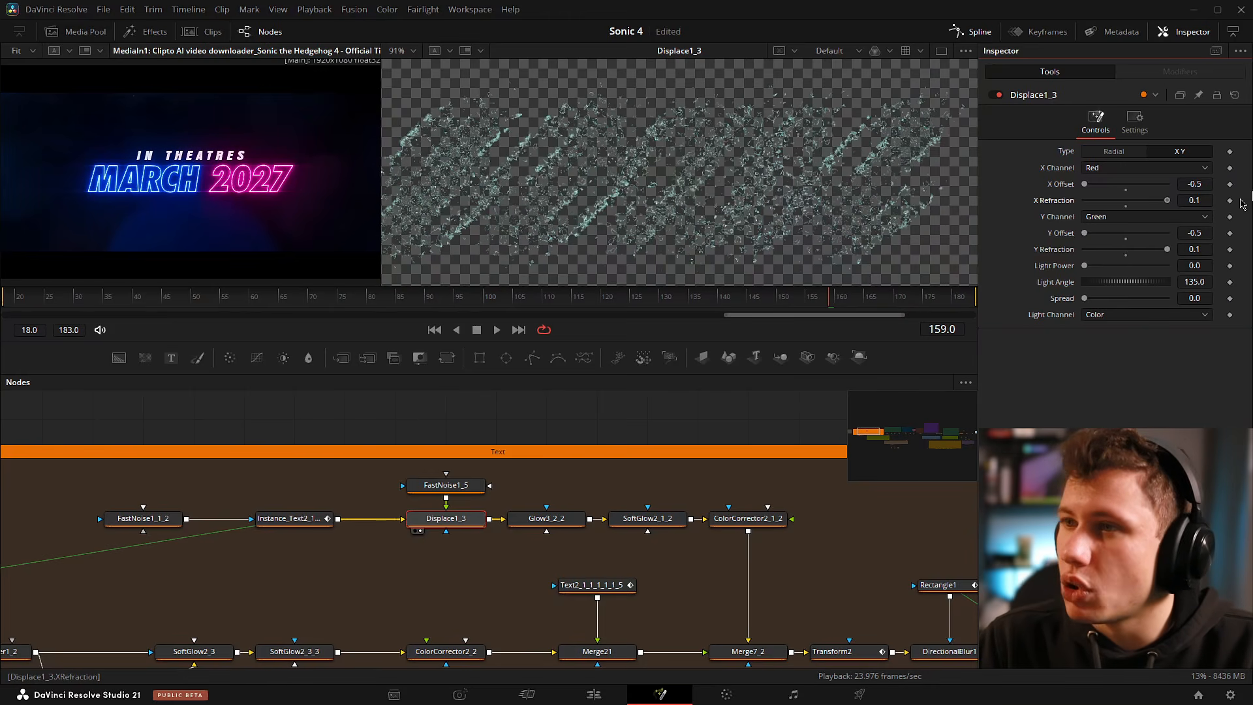
pyautogui.click(543, 301)
pyautogui.moveTo(545, 307); pyautogui.dragTo(764, 307)
pyautogui.hotkey('ctrl', 'z')
pyautogui.hotkey('ctrl', 'z')
pyautogui.hotkey('ctrl', 'z')
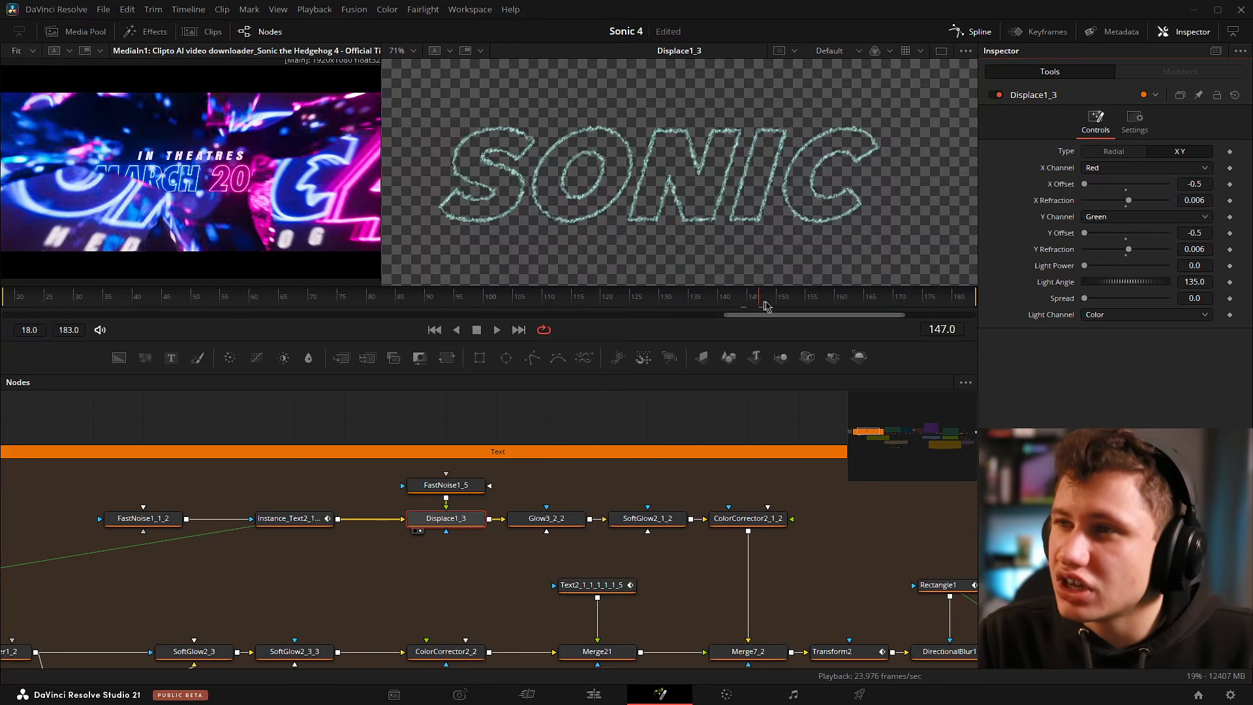
# Examine the jittery glowing letter edges in the reference teaser up close between about frames 98 and 128.
pyautogui.moveTo(786, 297); pyautogui.dragTo(624, 295)
pyautogui.scroll(5, 190, 187)
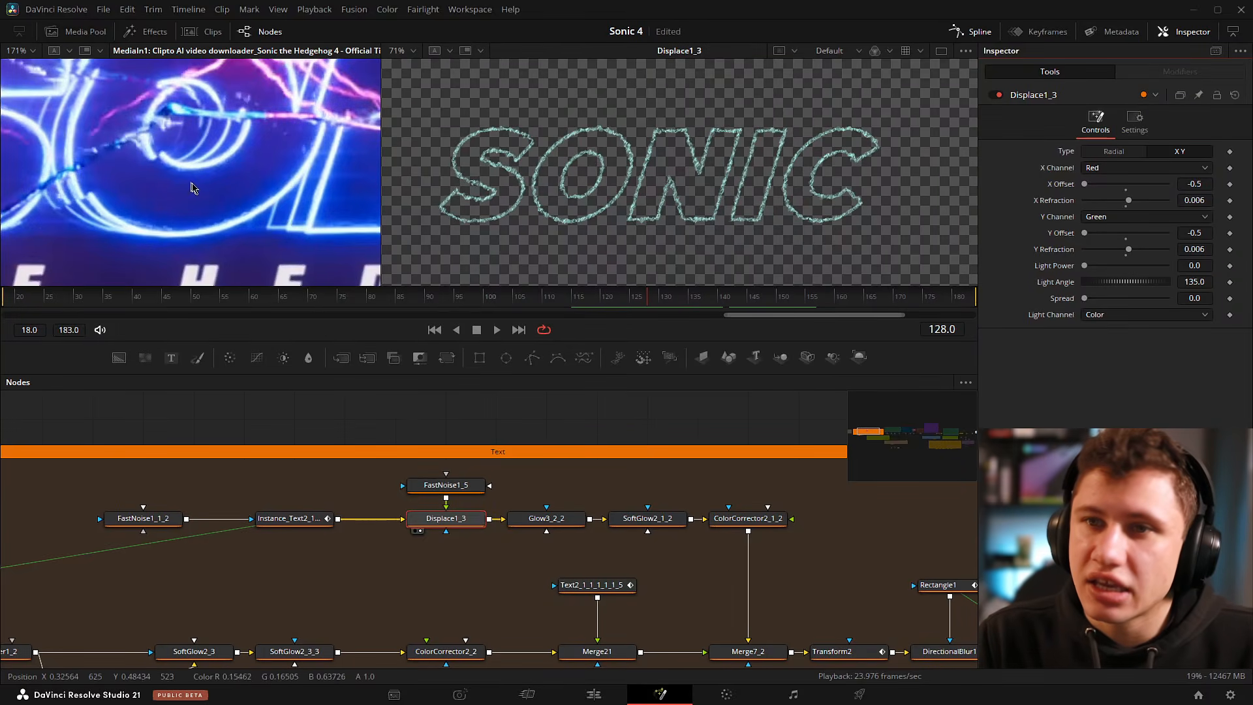
pyautogui.click(491, 299)
pyautogui.moveTo(493, 301); pyautogui.dragTo(501, 300)
pyautogui.scroll(3, 307, 251)
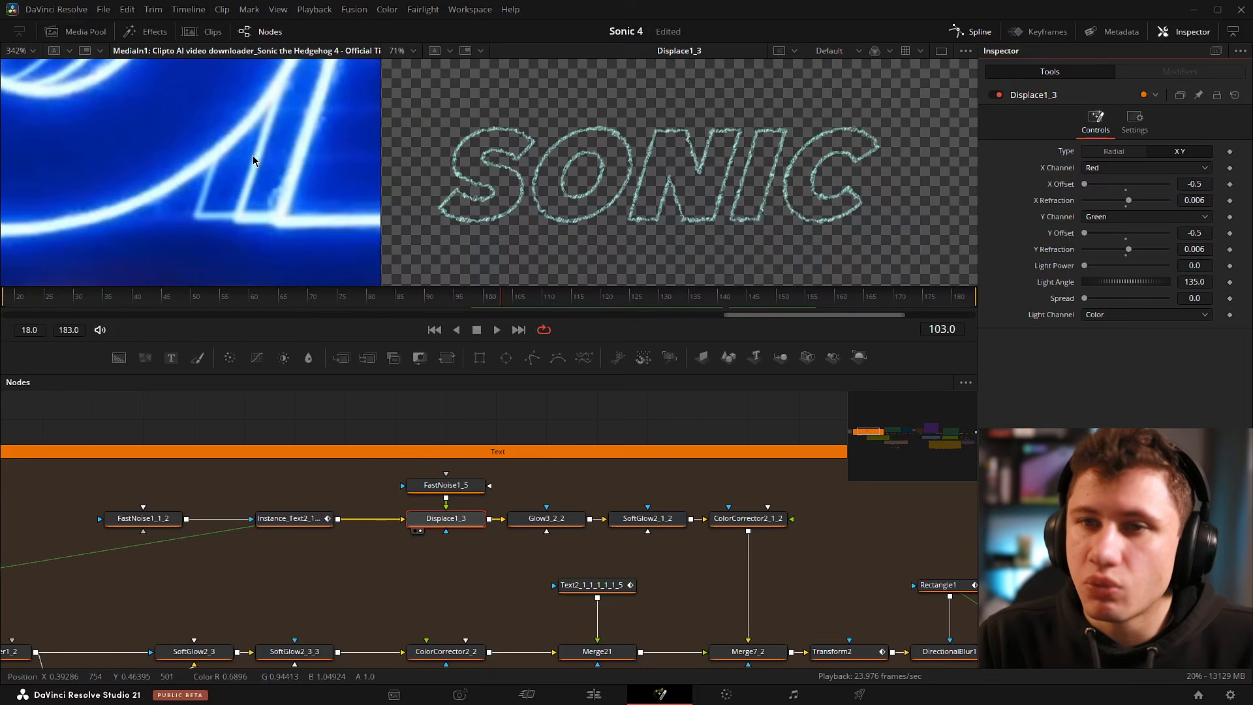
pyautogui.scroll(-3, 248, 163)
pyautogui.moveTo(13, 104); pyautogui.dragTo(134, 180)
pyautogui.moveTo(500, 300); pyautogui.dragTo(476, 299)
pyautogui.scroll(2, 214, 180)
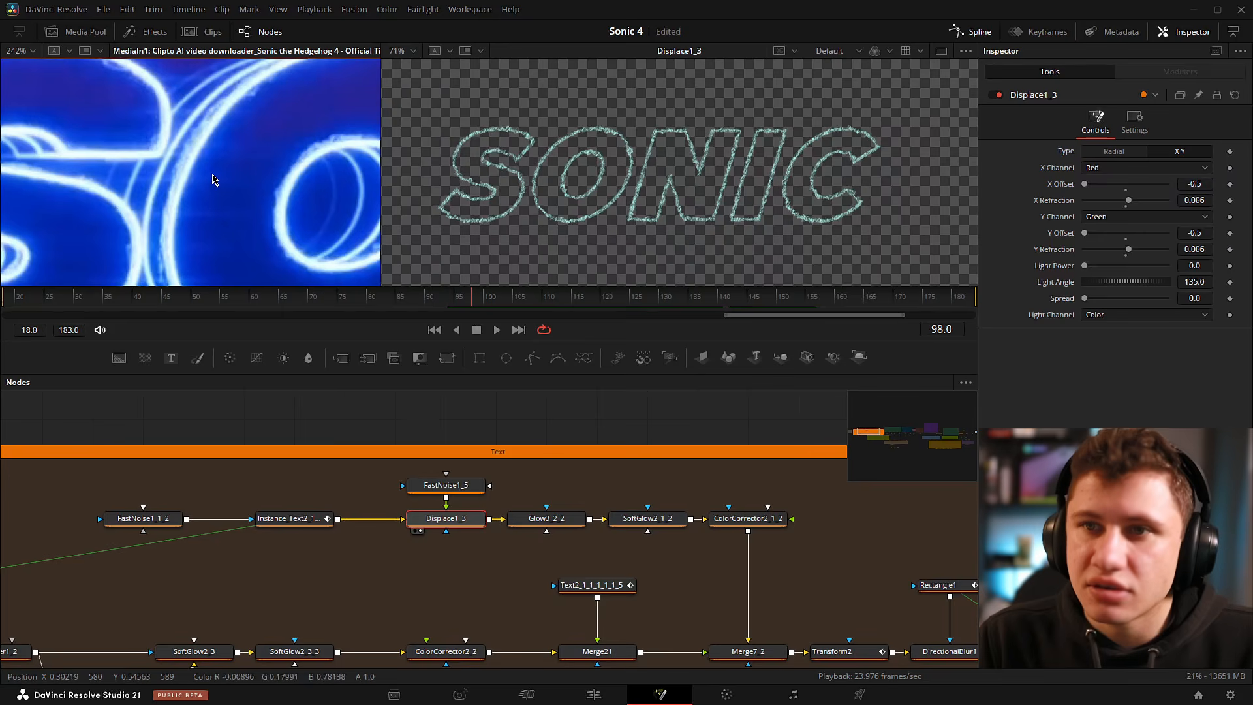
pyautogui.moveTo(481, 300)
pyautogui.mouseDown()
pyautogui.moveTo(449, 299)
pyautogui.moveTo(496, 297)
pyautogui.mouseUp()
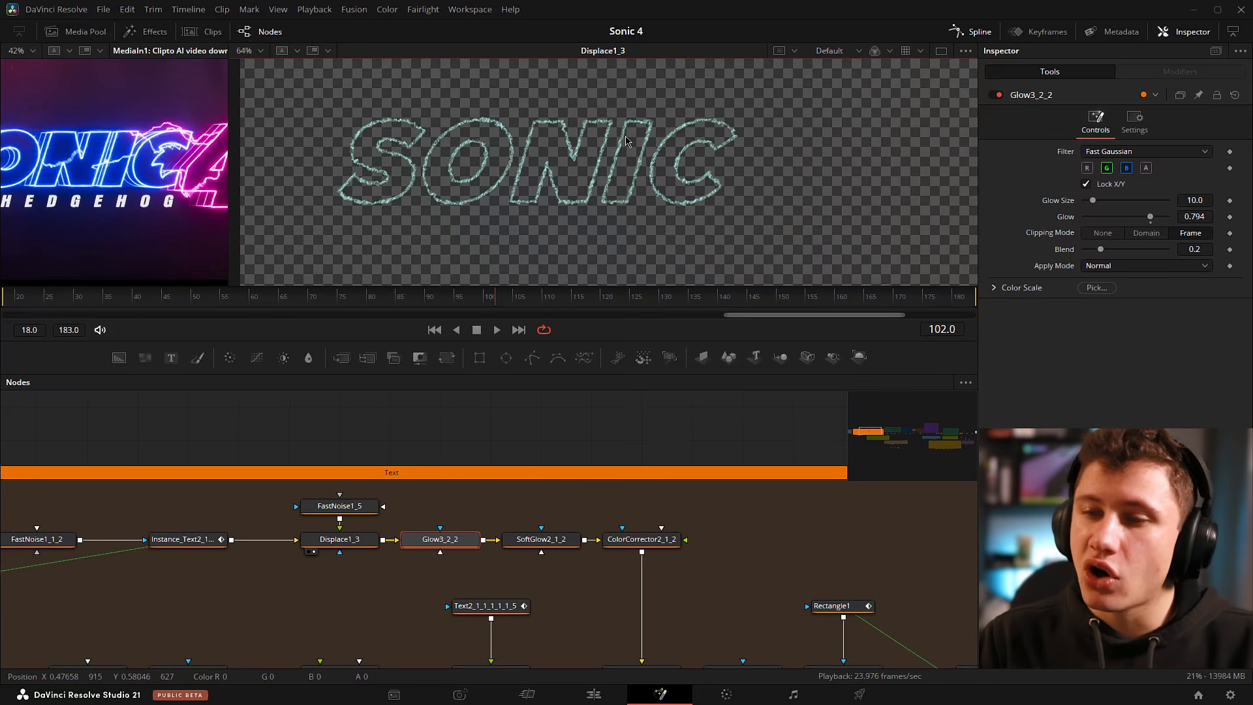
# View the outputs and settings of Glow3_2_2, SoftGlow2_1_2 and ColorCorrector2_1_2 in turn.
pyautogui.click(438, 540)
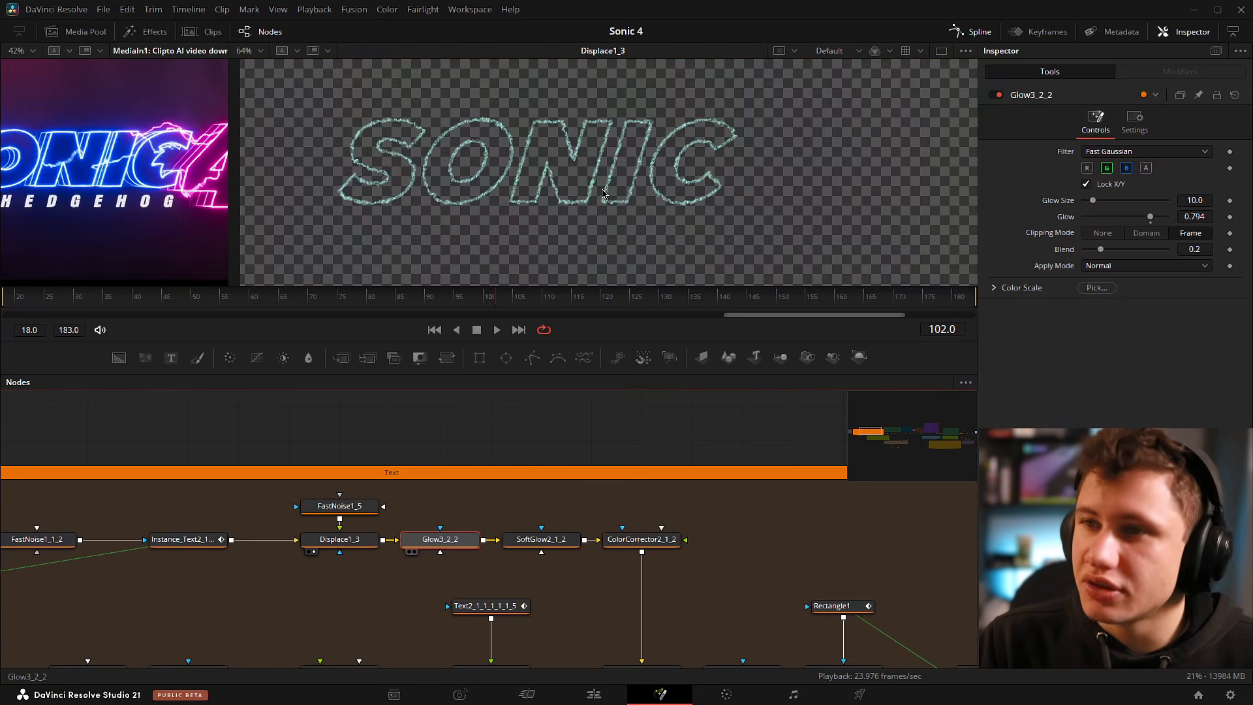
pyautogui.press('2')
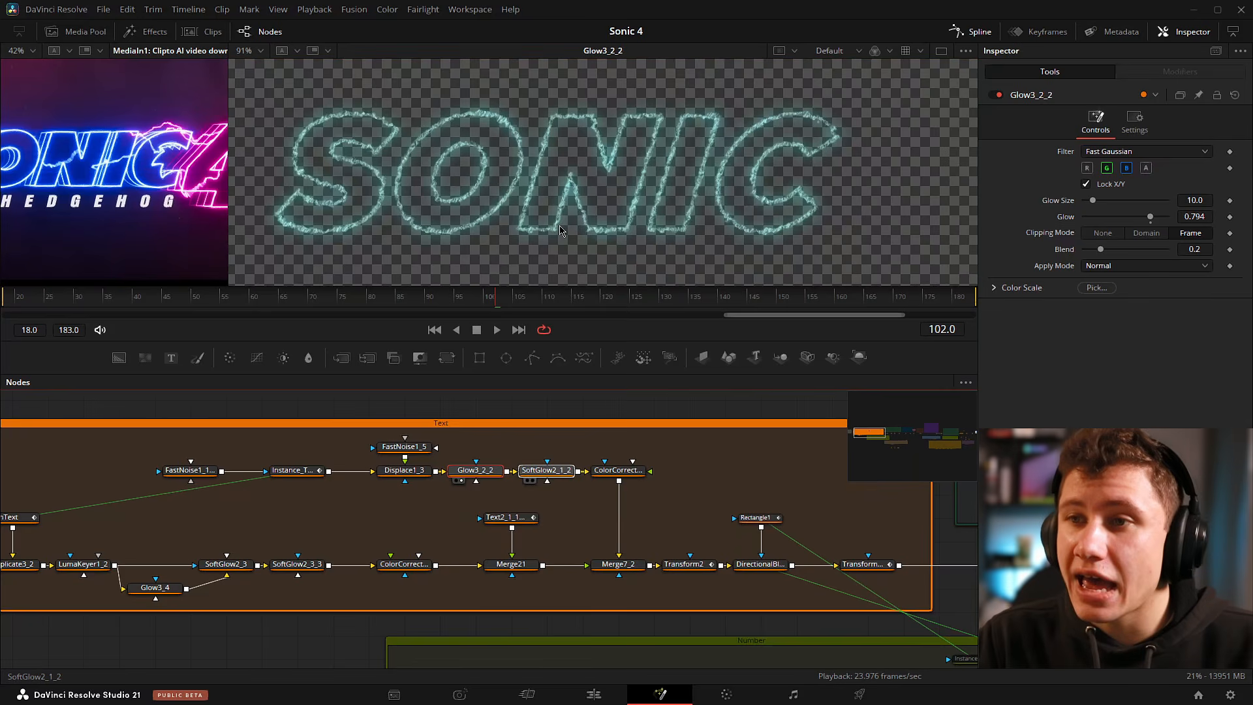
pyautogui.press('1')
pyautogui.click(546, 470)
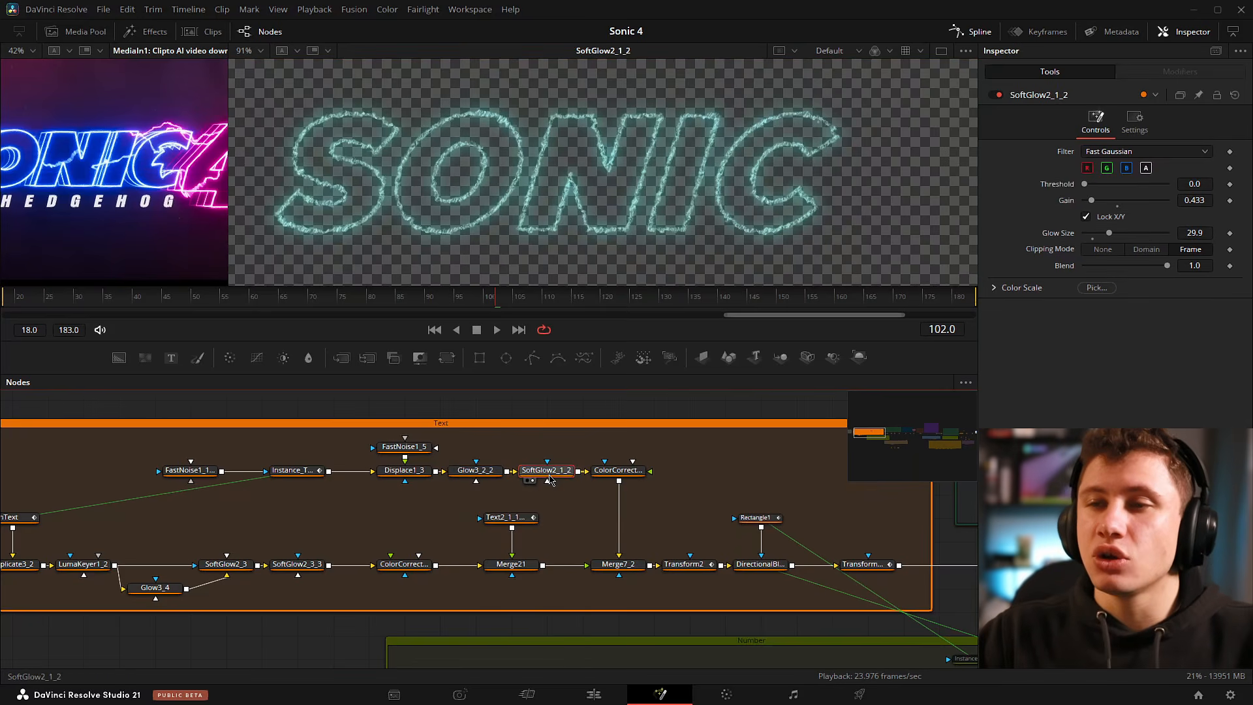
pyautogui.press('1')
pyautogui.click(623, 472)
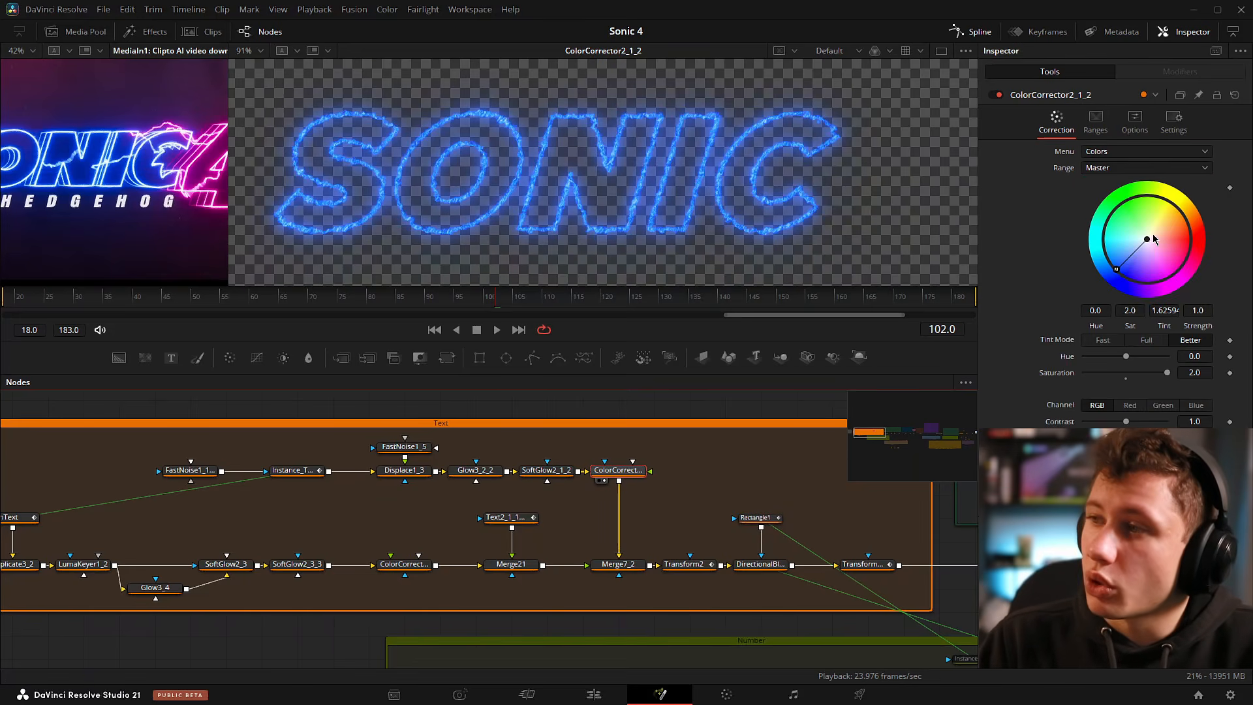
pyautogui.click(708, 504)
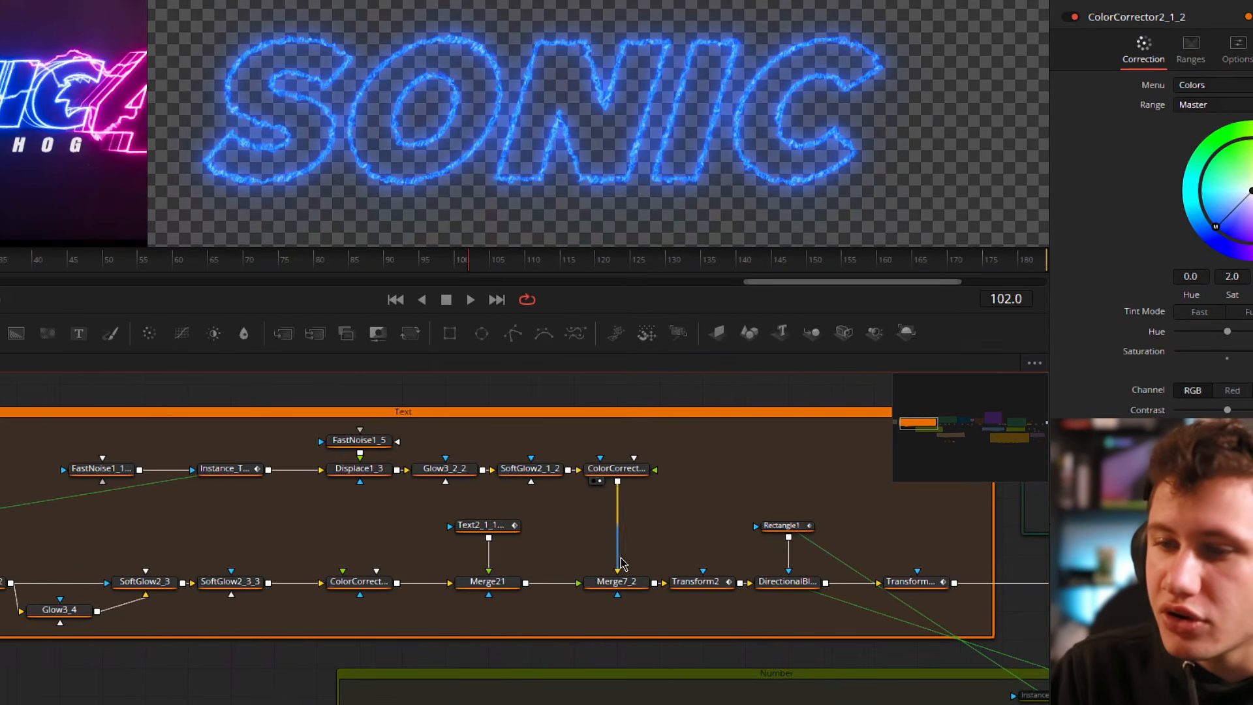
# Compare the Merge21 output with Merge7_2, and inspect the merged outline up close through frame 122.
pyautogui.moveTo(620, 563); pyautogui.dragTo(620, 586)
pyautogui.moveTo(509, 581); pyautogui.dragTo(586, 149)
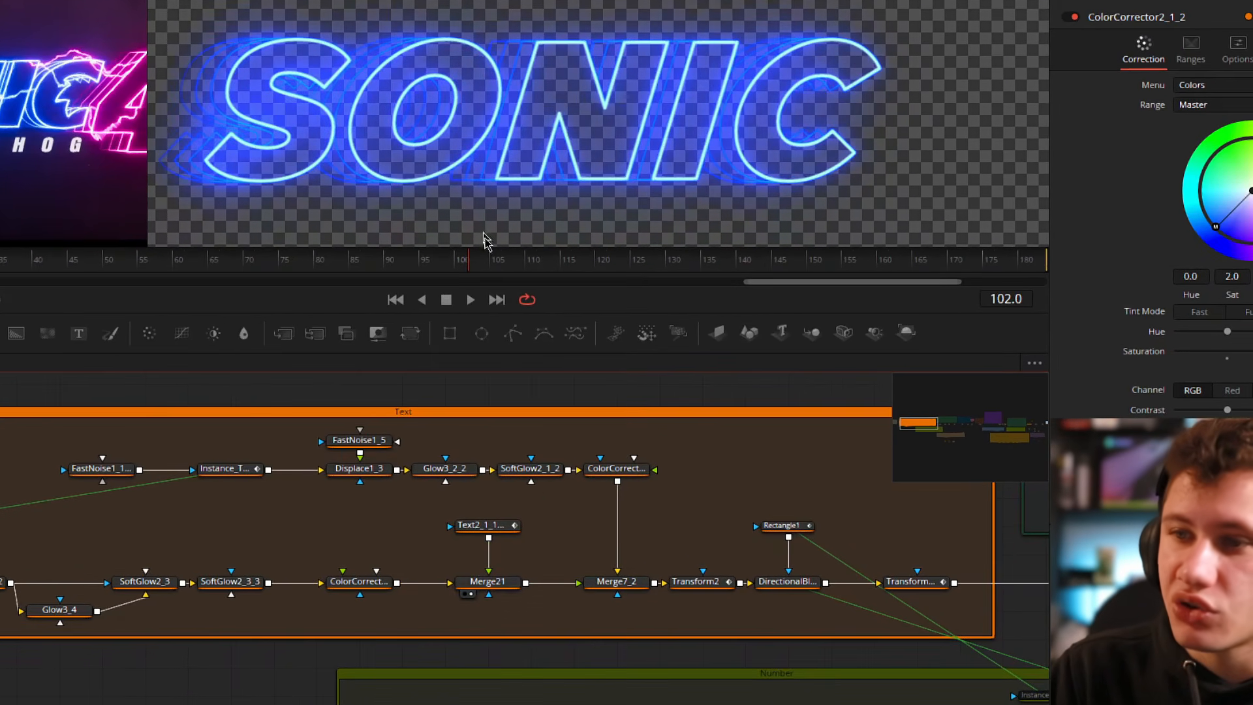
pyautogui.moveTo(620, 580); pyautogui.dragTo(614, 88)
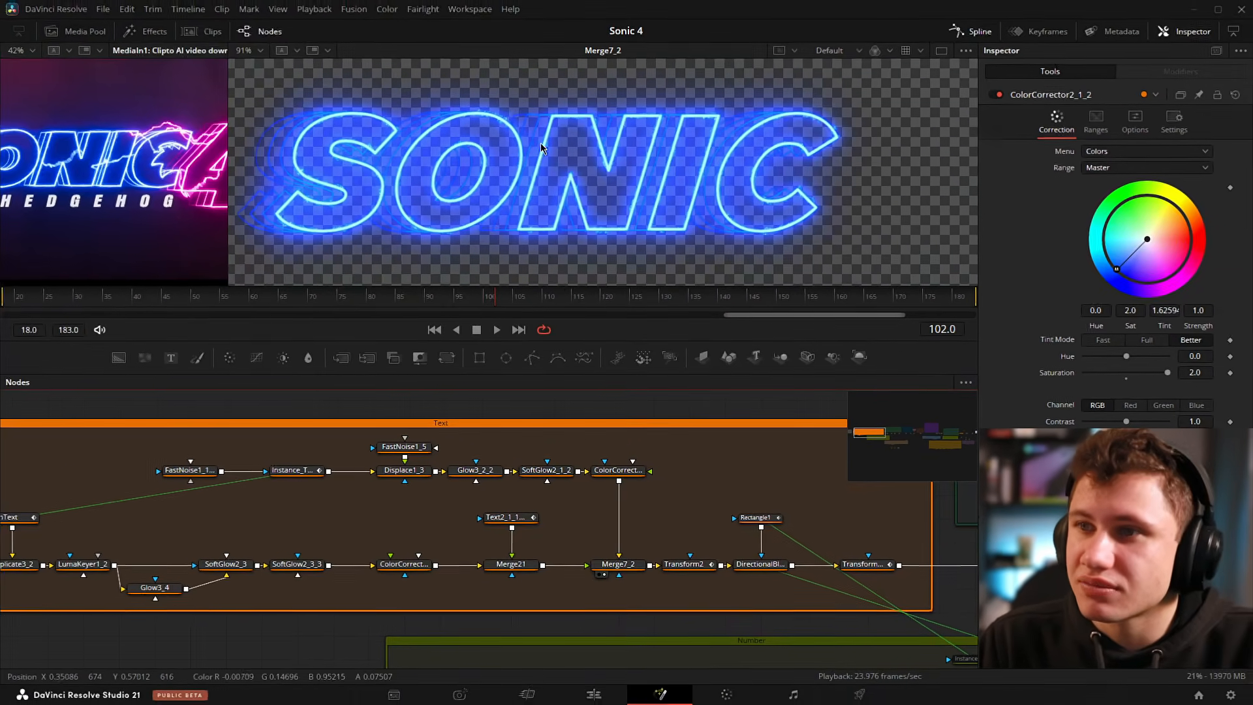
pyautogui.scroll(3, 514, 78)
pyautogui.click(511, 266)
pyautogui.moveTo(529, 319); pyautogui.dragTo(622, 321)
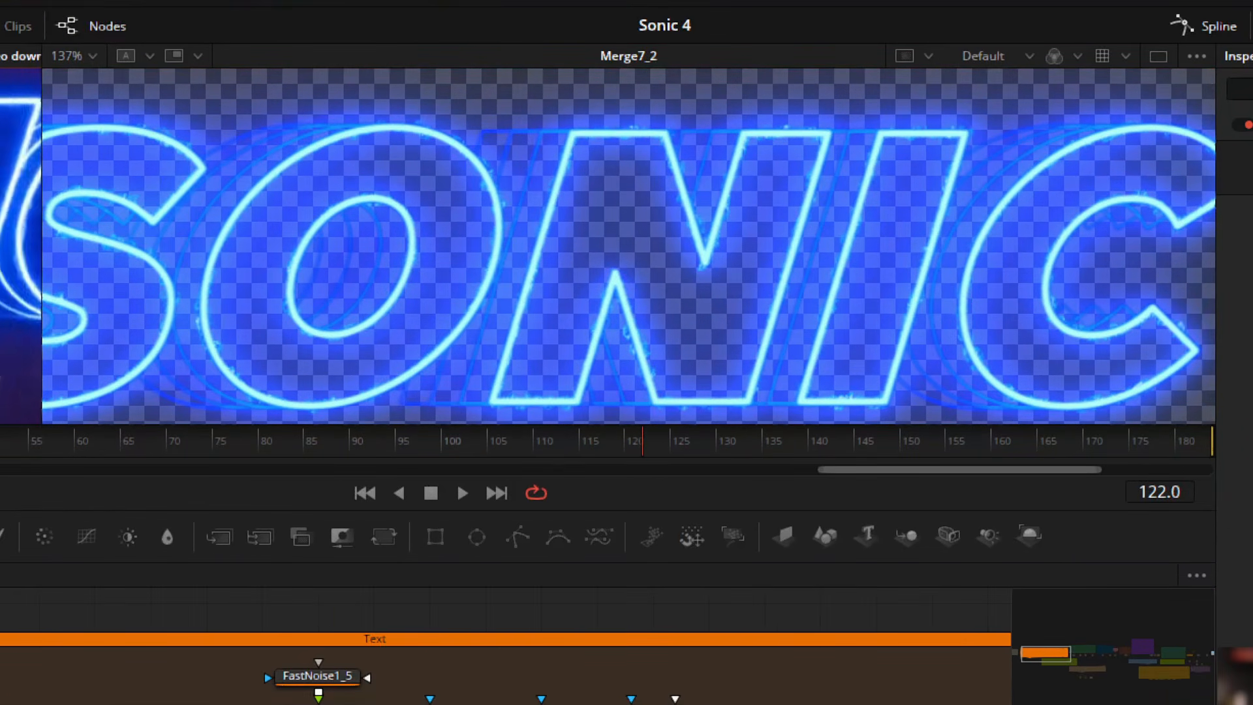
# Widen the reference viewer and compare the teaser's letter edges with the Merge7_2 output around frame 109.
pyautogui.moveTo(40, 246); pyautogui.dragTo(425, 243)
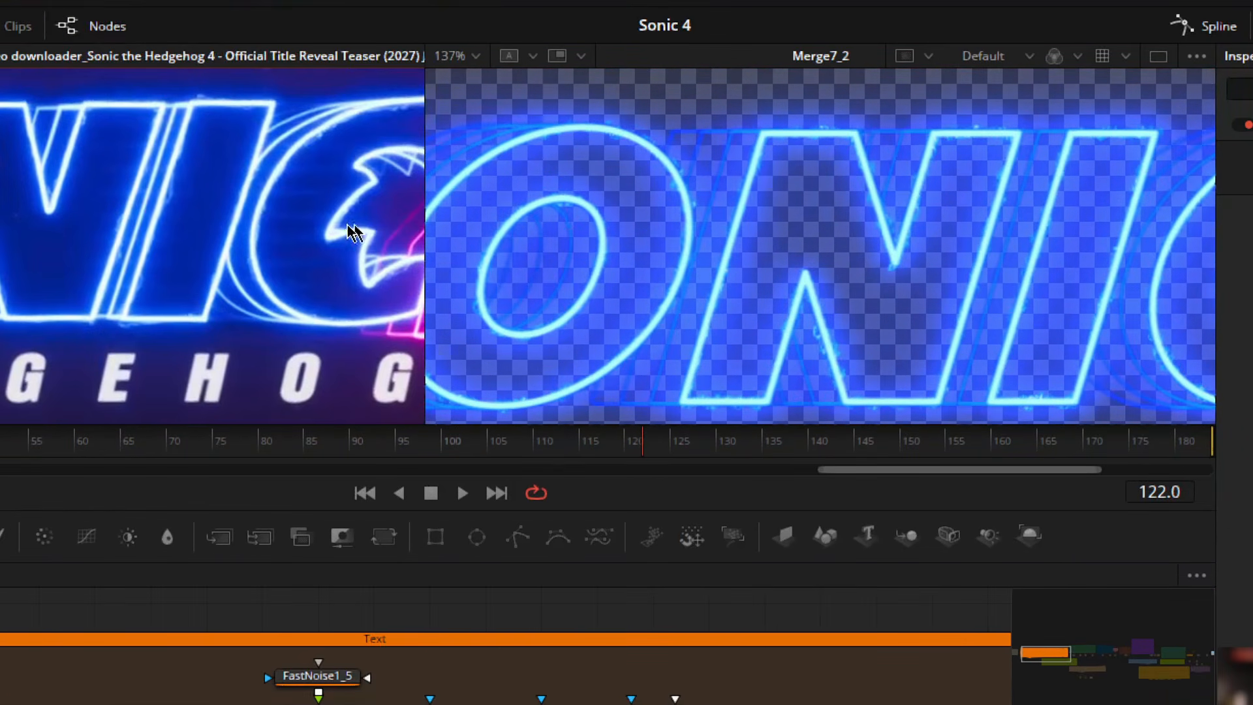
pyautogui.click(591, 445)
pyautogui.moveTo(591, 445); pyautogui.dragTo(529, 451)
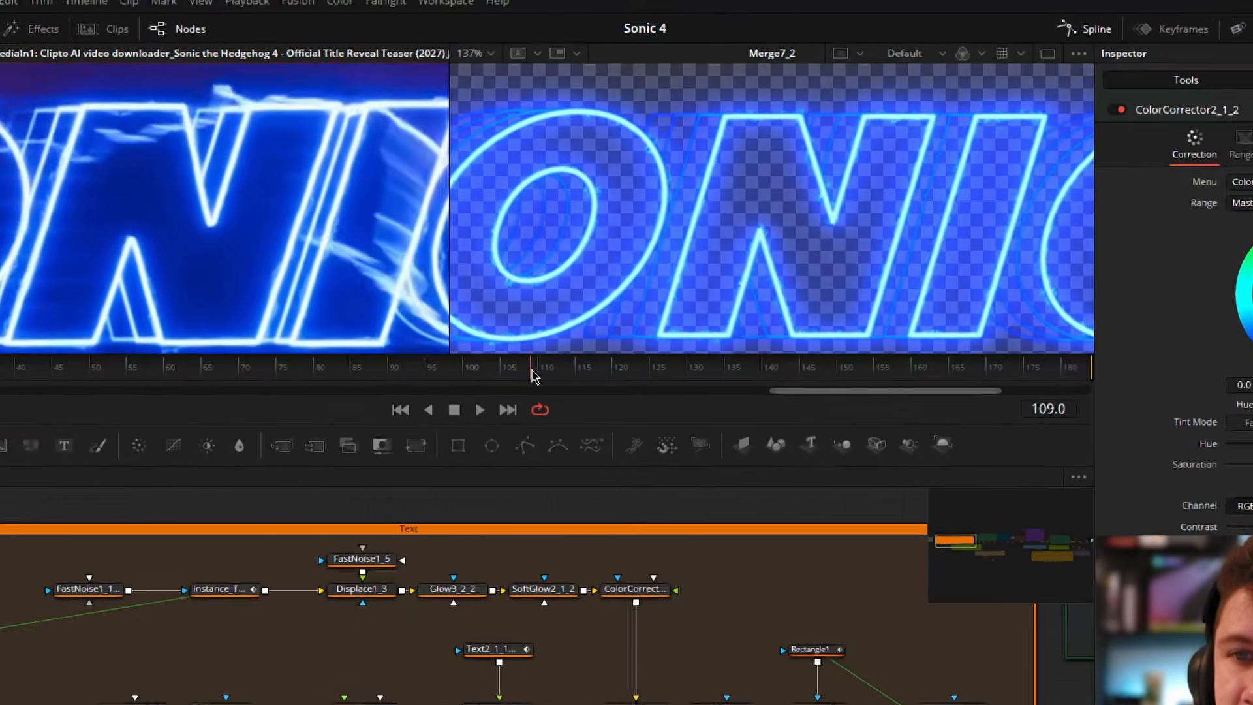
pyautogui.moveTo(532, 369)
pyautogui.mouseDown()
pyautogui.moveTo(415, 373)
pyautogui.moveTo(543, 372)
pyautogui.mouseUp()
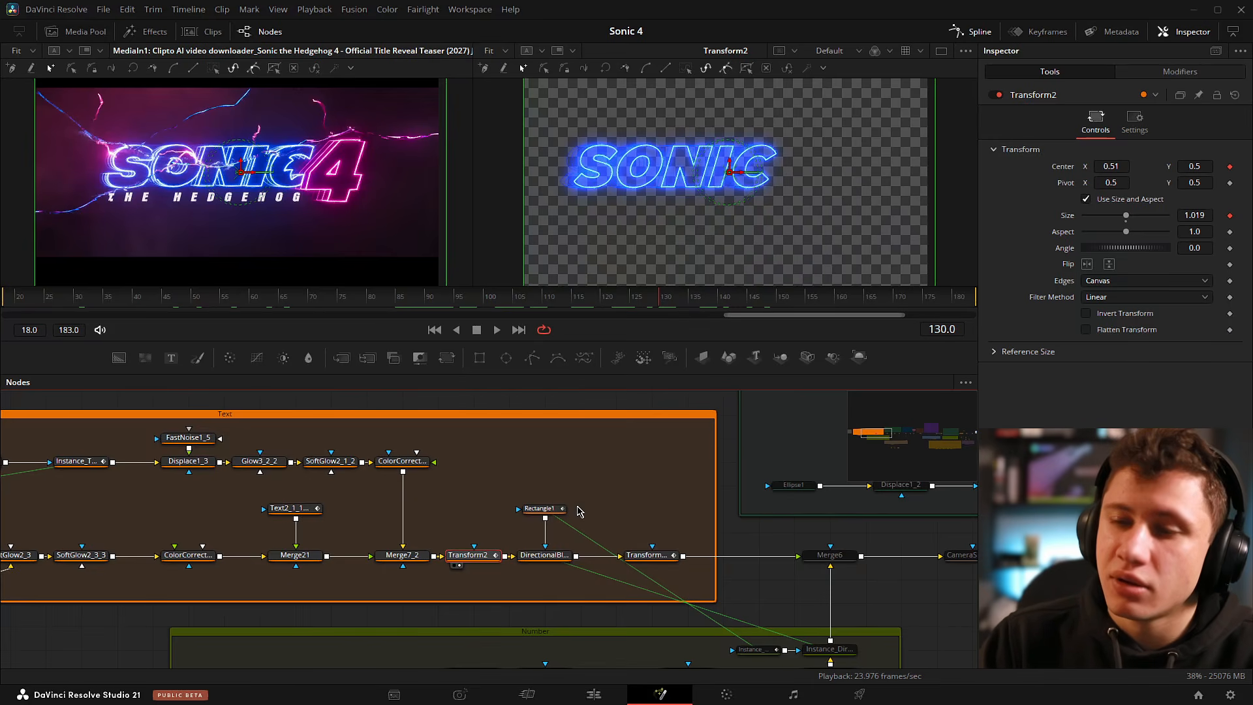
# Locate Transform2 after Merge7_2 and examine its letter reveal against the reference from frame 44 to 53.
pyautogui.scroll(-2, 522, 490)
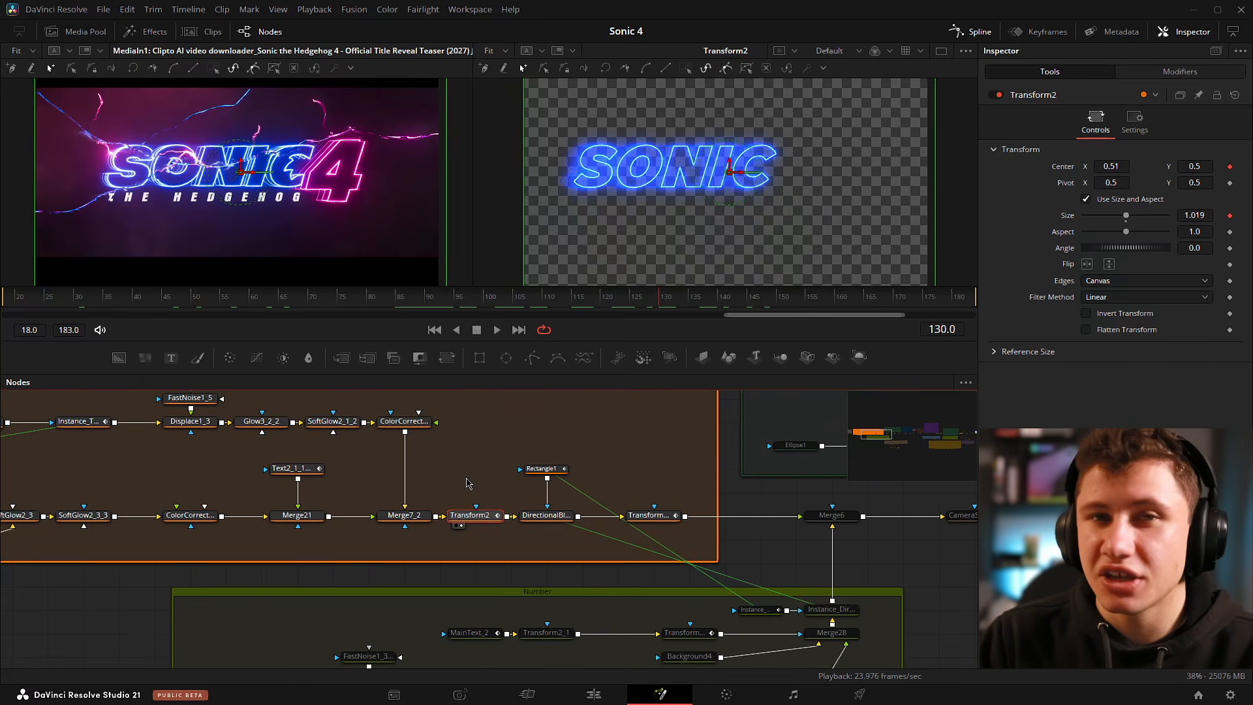
pyautogui.moveTo(490, 487); pyautogui.dragTo(390, 503)
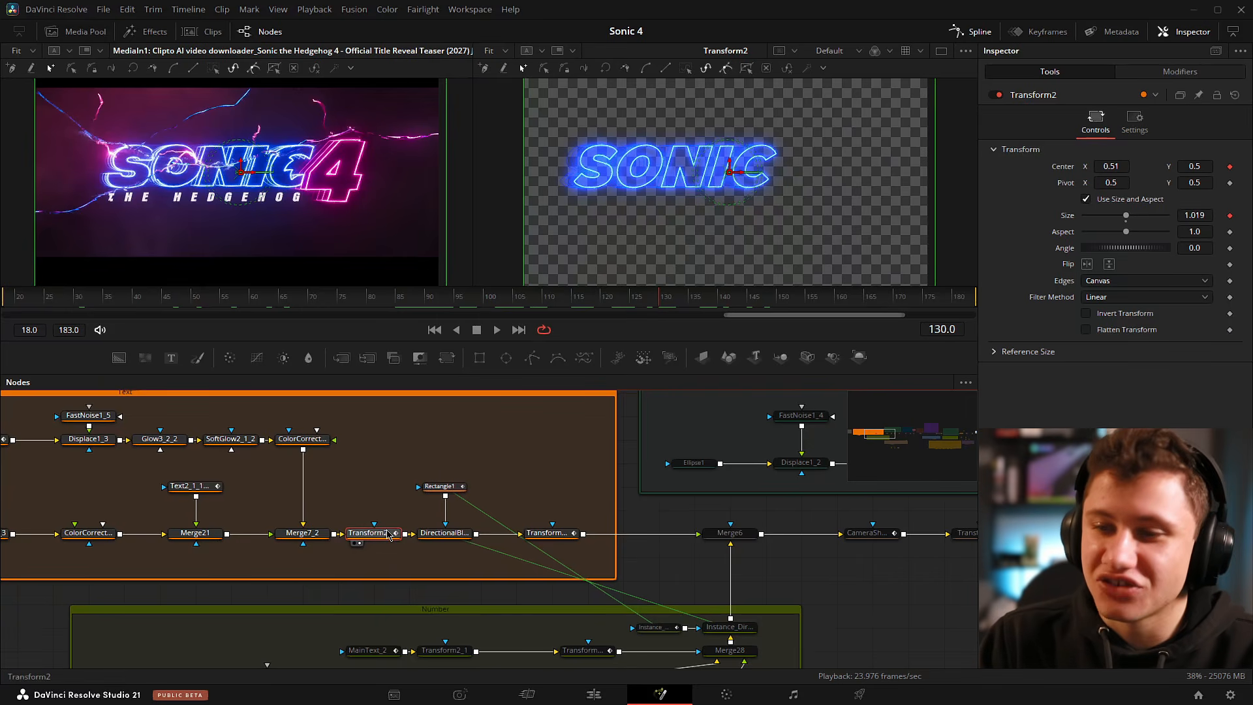
pyautogui.moveTo(380, 510); pyautogui.dragTo(383, 541)
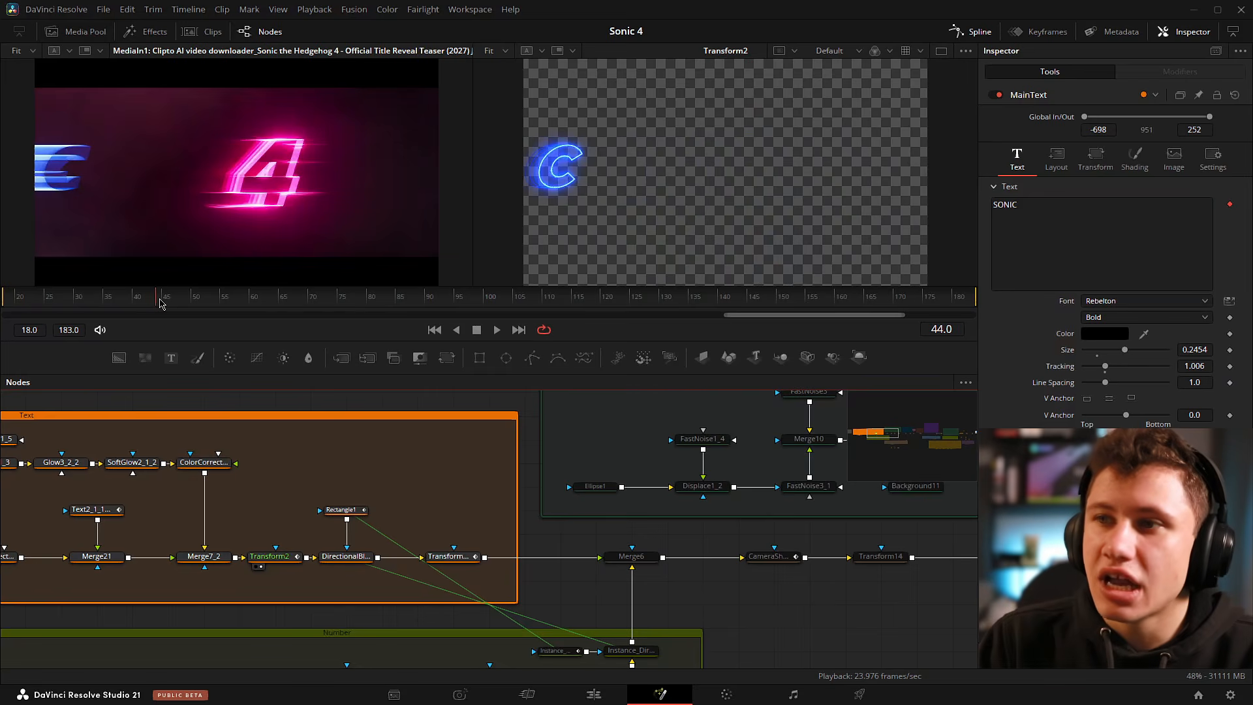
pyautogui.moveTo(162, 301); pyautogui.dragTo(216, 316)
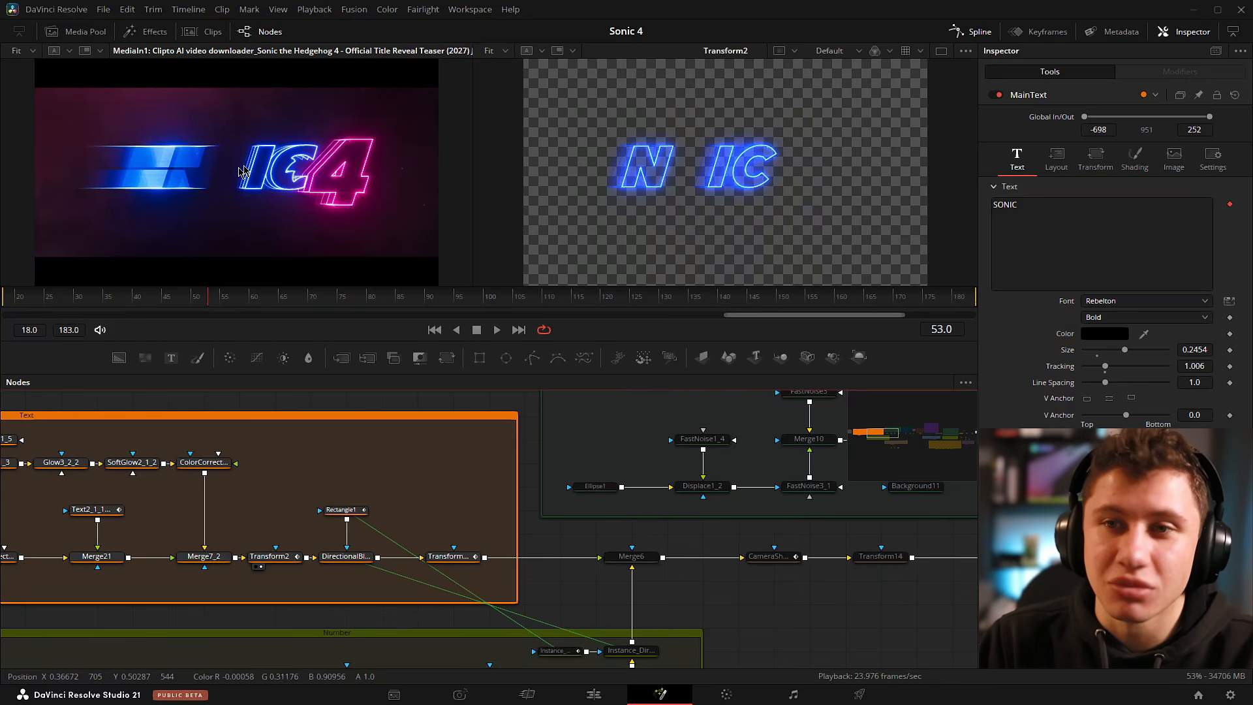
# Move to frame 50 and compare the reference's streaked I up close with the Transform2 output.
pyautogui.moveTo(210, 302); pyautogui.dragTo(195, 300)
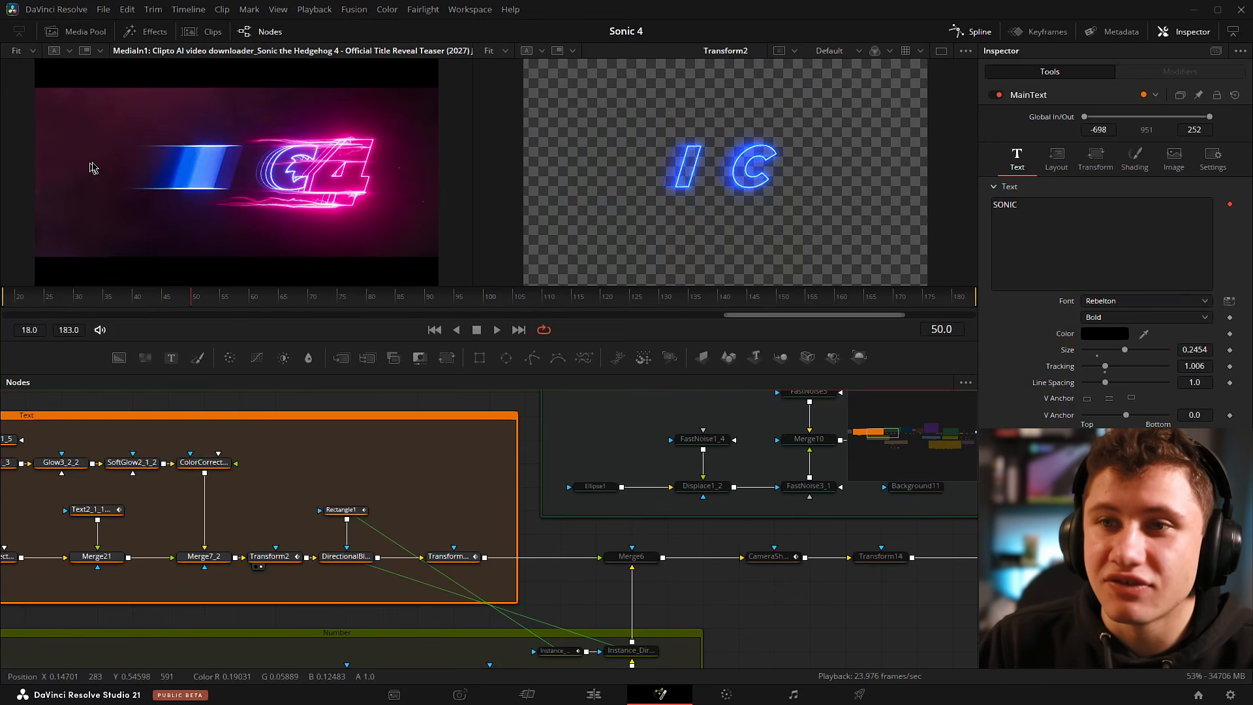
pyautogui.scroll(3, 808, 181)
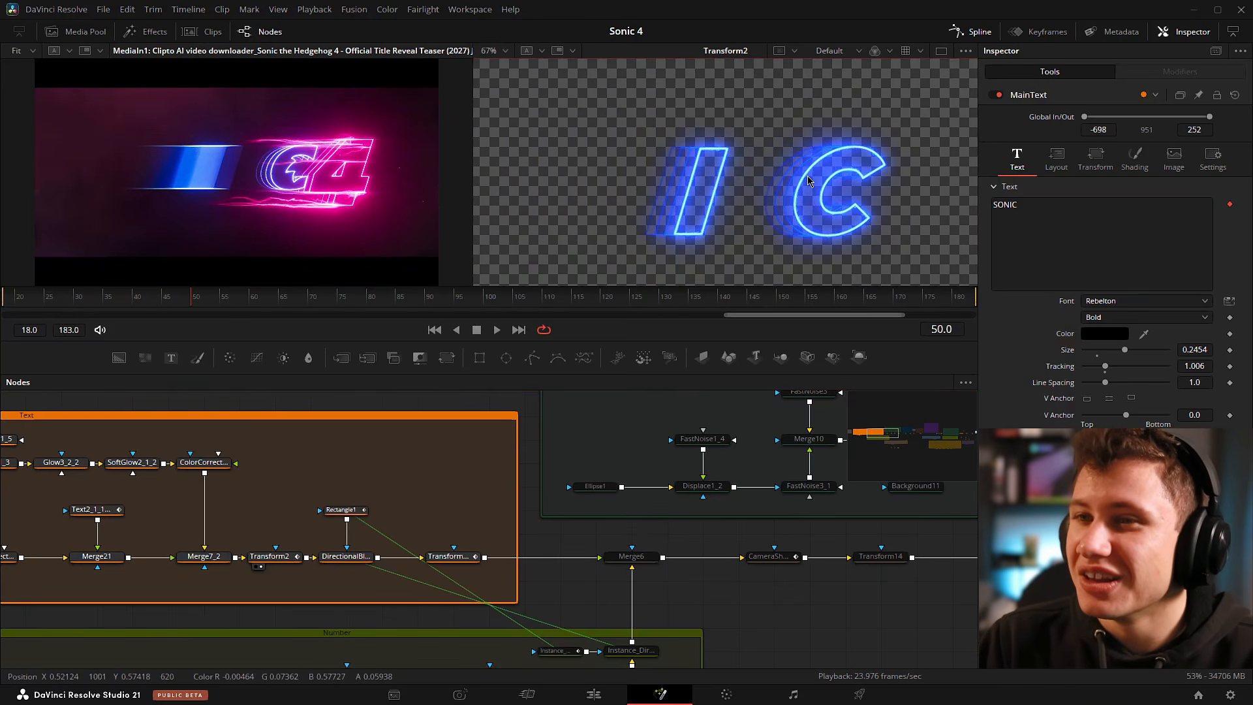
pyautogui.scroll(3, 268, 170)
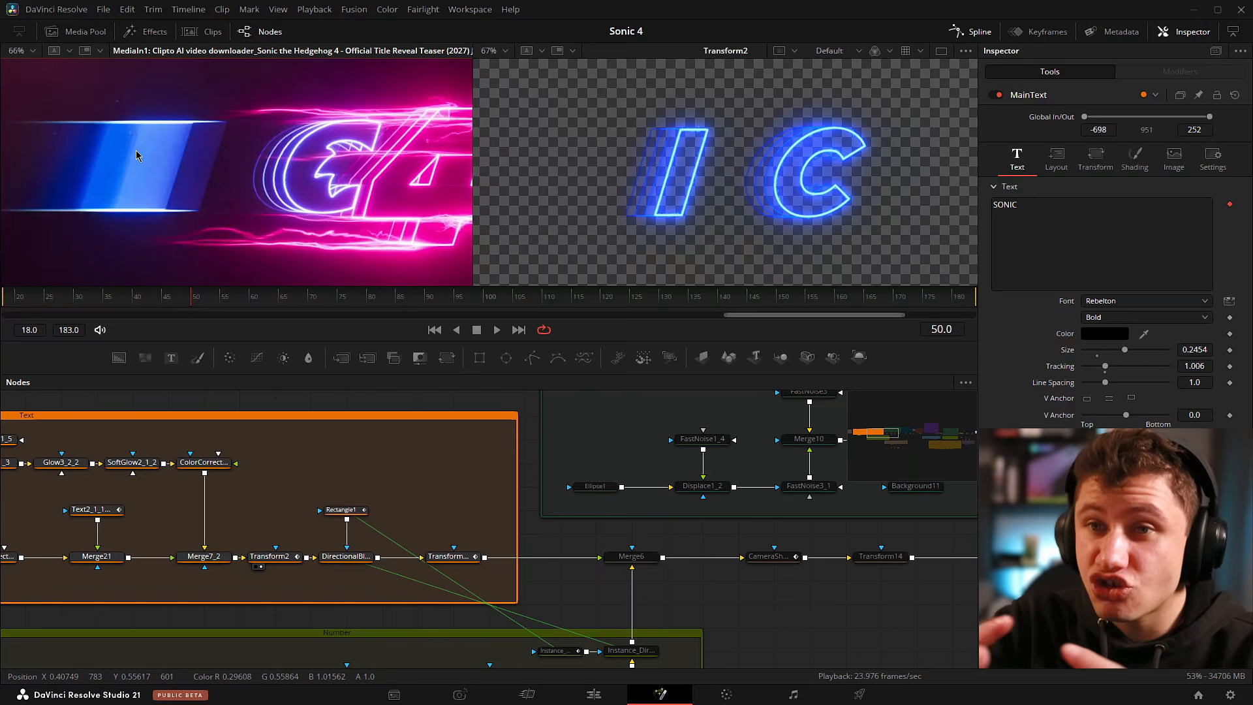
# Try motion blur on the MainText node with quality 10 and view its output at frame 50.
pyautogui.moveTo(633, 503); pyautogui.dragTo(866, 501)
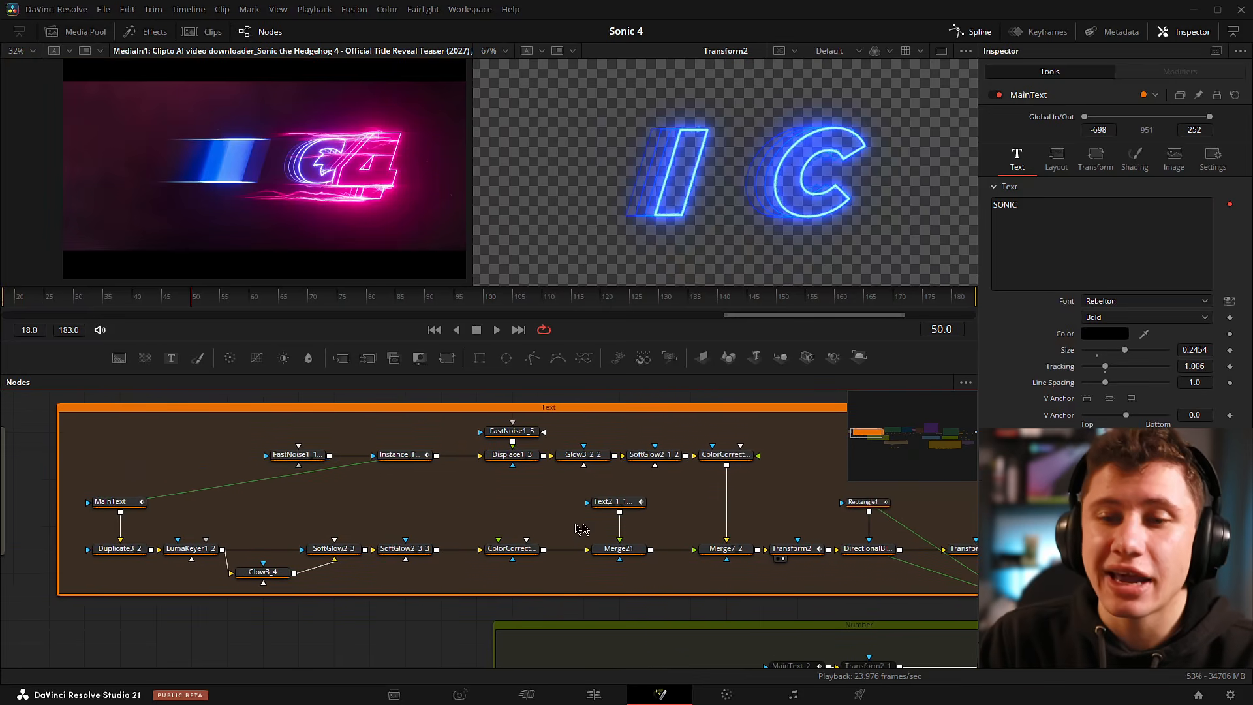
pyautogui.moveTo(319, 521); pyautogui.dragTo(390, 548)
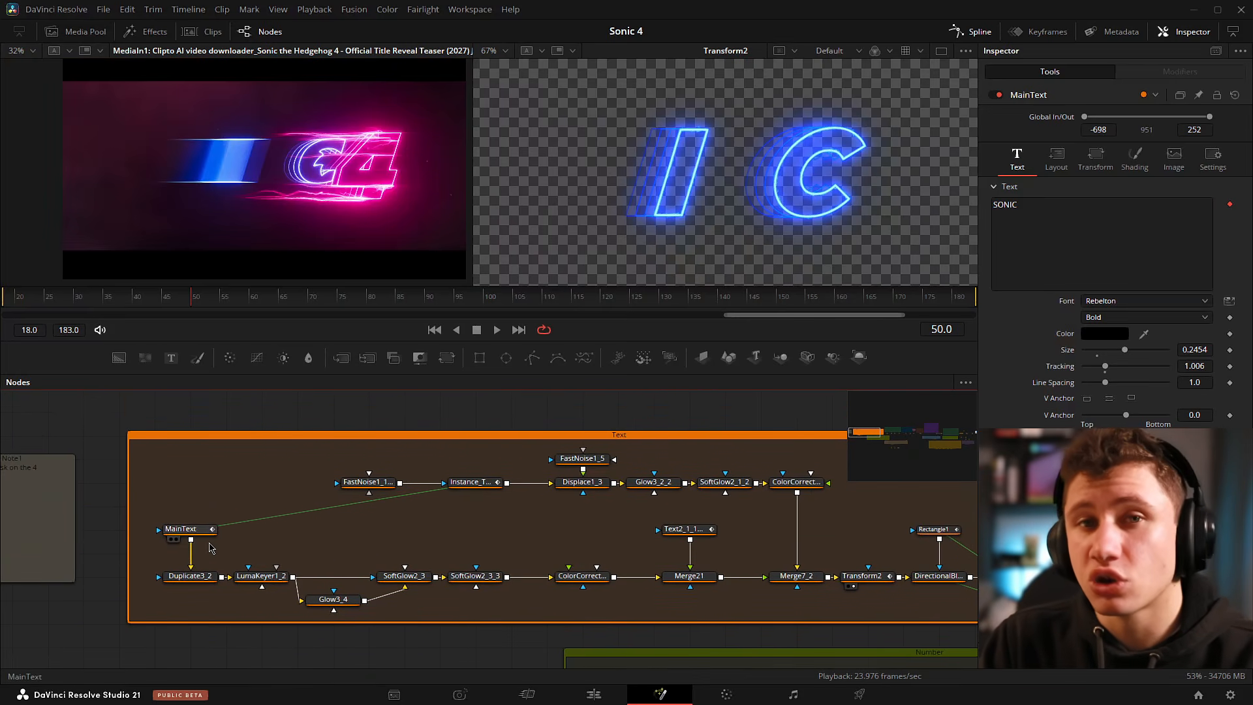
pyautogui.click(199, 532)
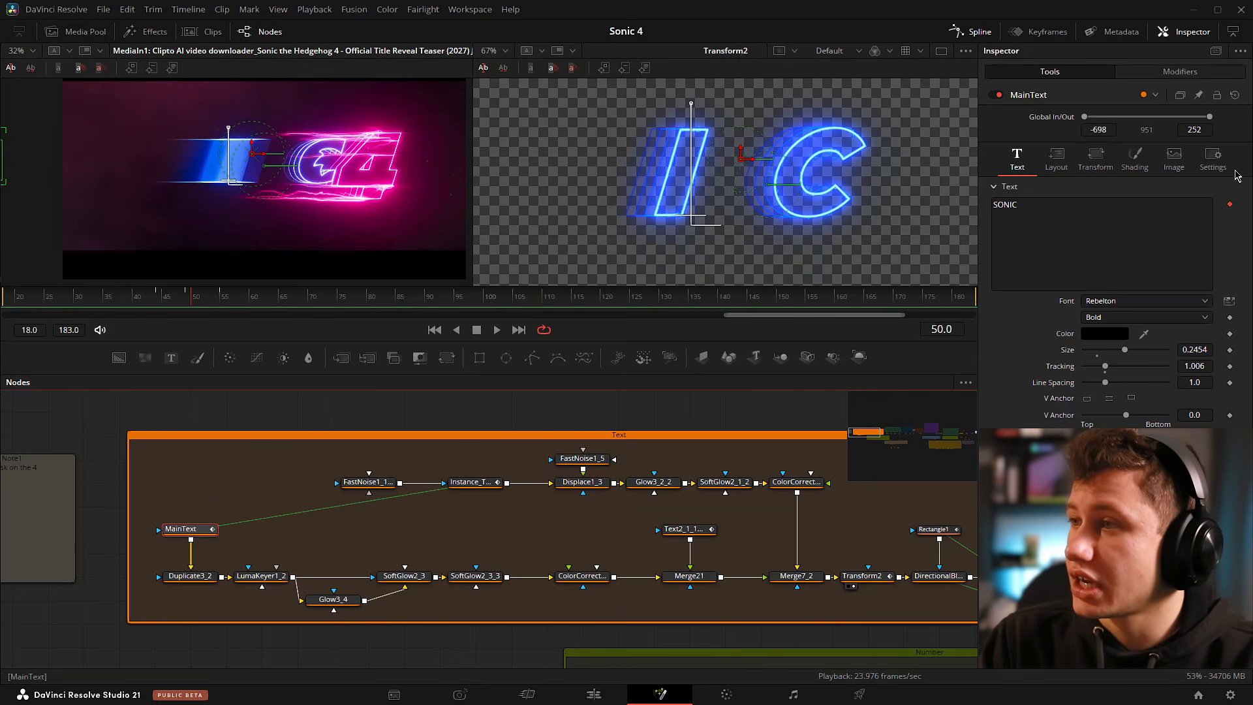
pyautogui.click(1214, 160)
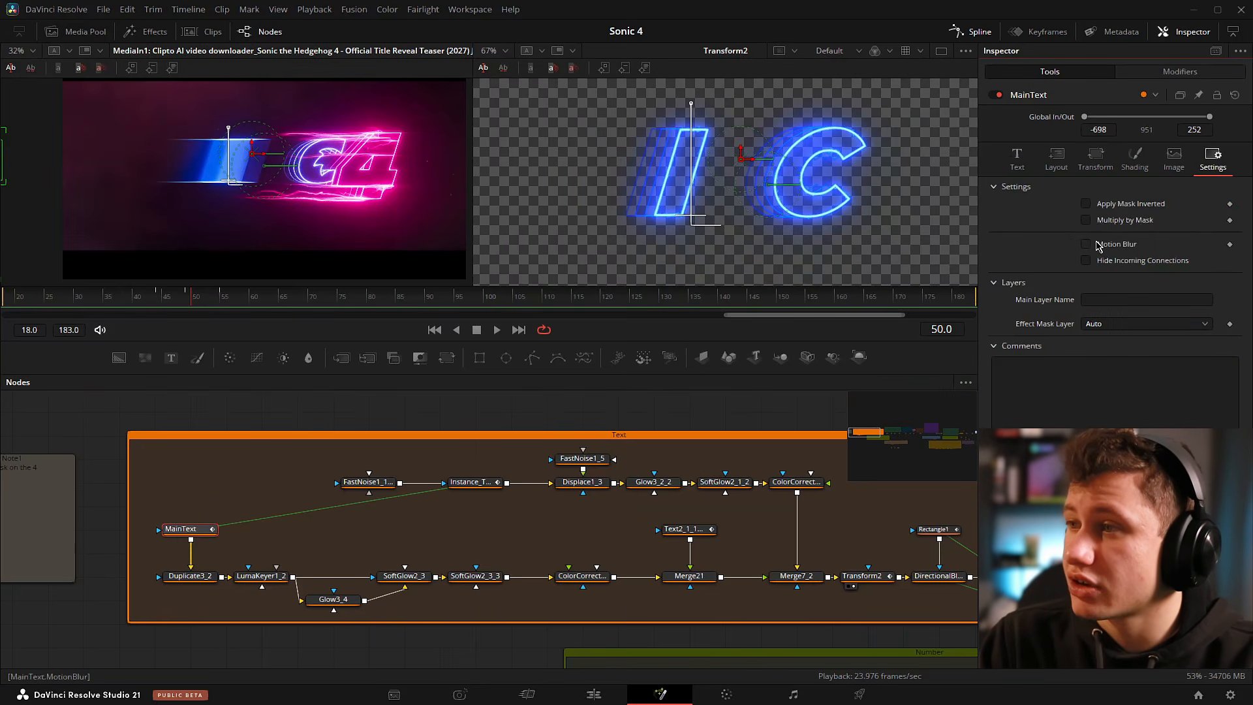
pyautogui.click(1098, 245)
pyautogui.scroll(-3, 801, 220)
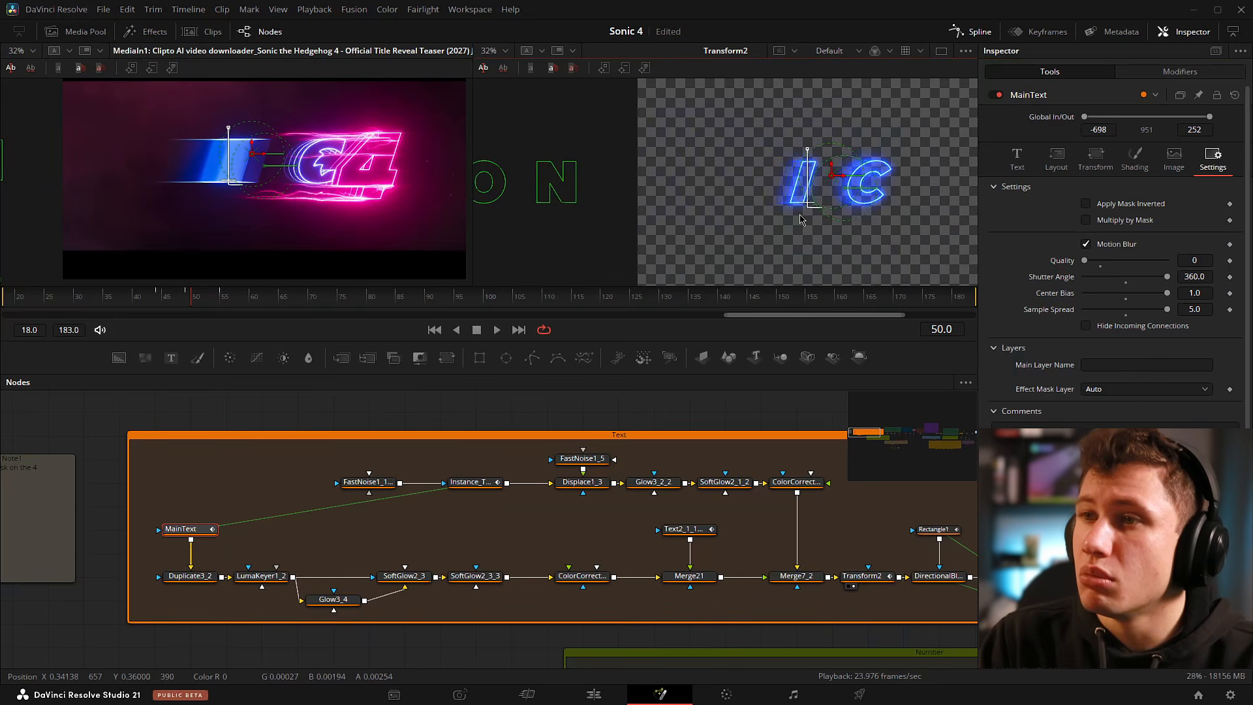
pyautogui.press('2')
pyautogui.moveTo(1085, 261); pyautogui.dragTo(1251, 258)
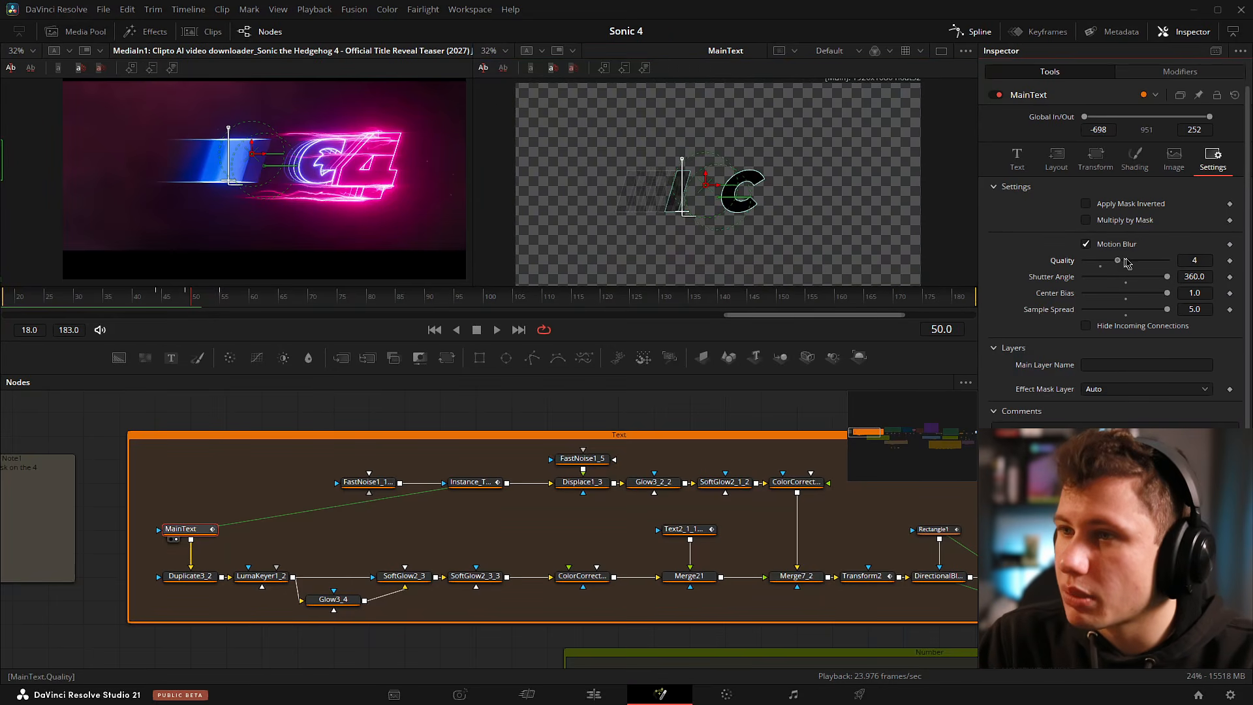
pyautogui.moveTo(195, 302)
pyautogui.mouseDown()
pyautogui.moveTo(145, 308)
pyautogui.moveTo(196, 317)
pyautogui.moveTo(176, 294)
pyautogui.moveTo(192, 300)
pyautogui.mouseUp()
pyautogui.click(195, 417)
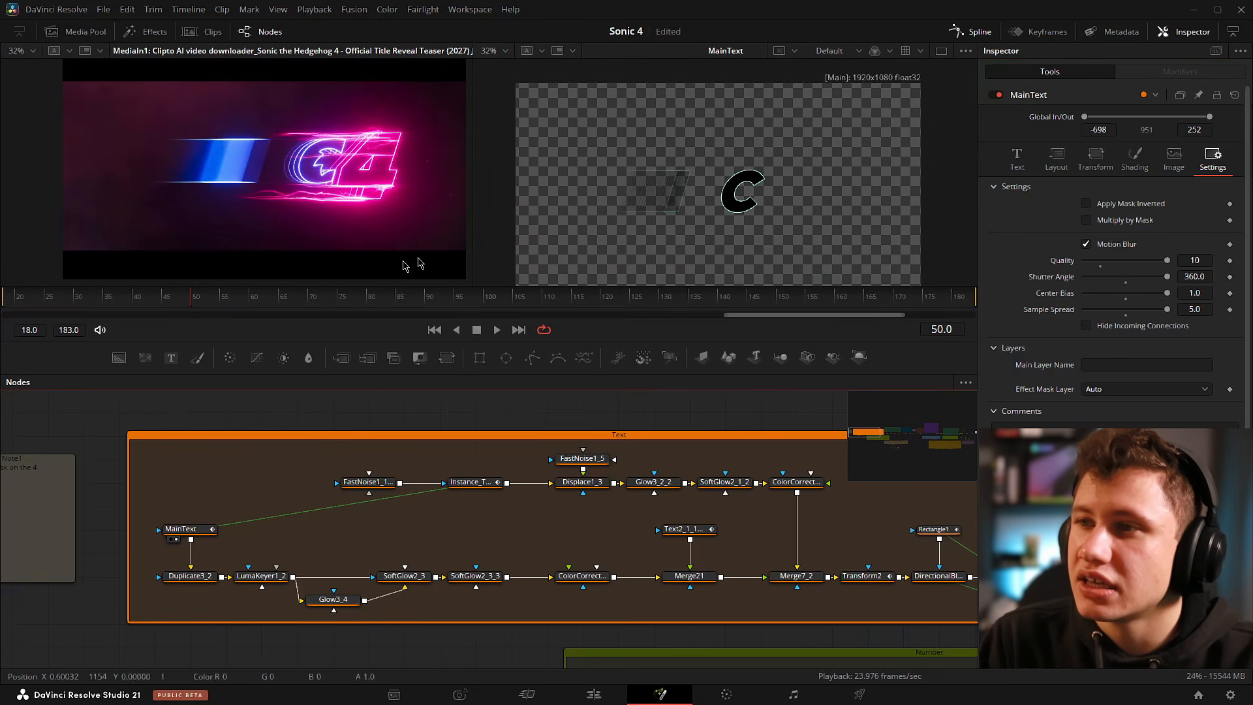
# Compare the motion-blurred I from MainText up close with the reference's smooth blue streaks.
pyautogui.scroll(6, 626, 192)
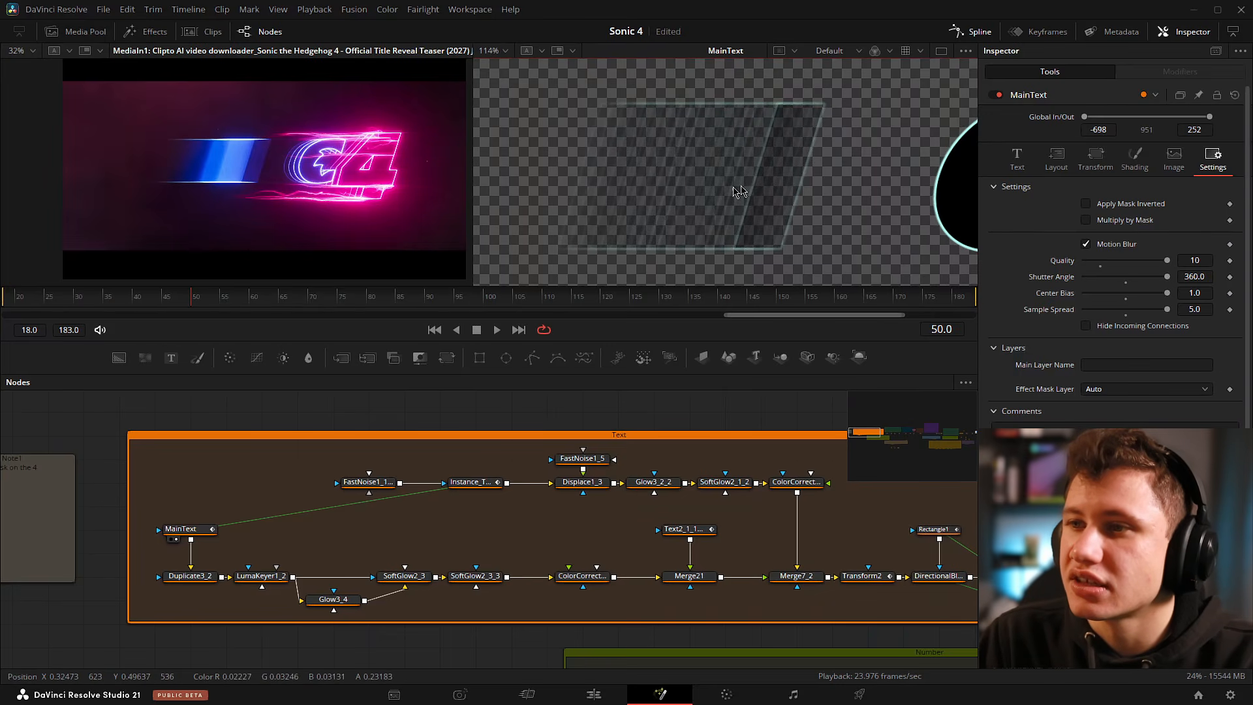
pyautogui.scroll(-2, 838, 155)
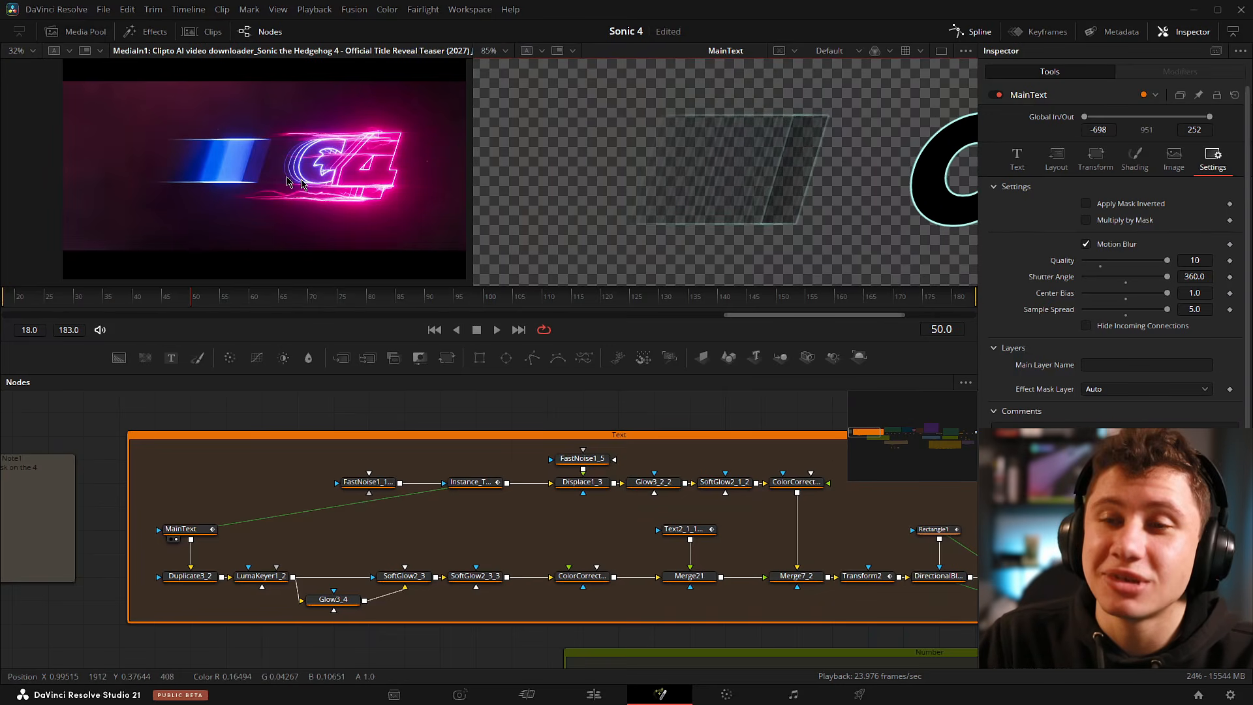
pyautogui.scroll(6, 335, 208)
pyautogui.moveTo(334, 205); pyautogui.dragTo(337, 191)
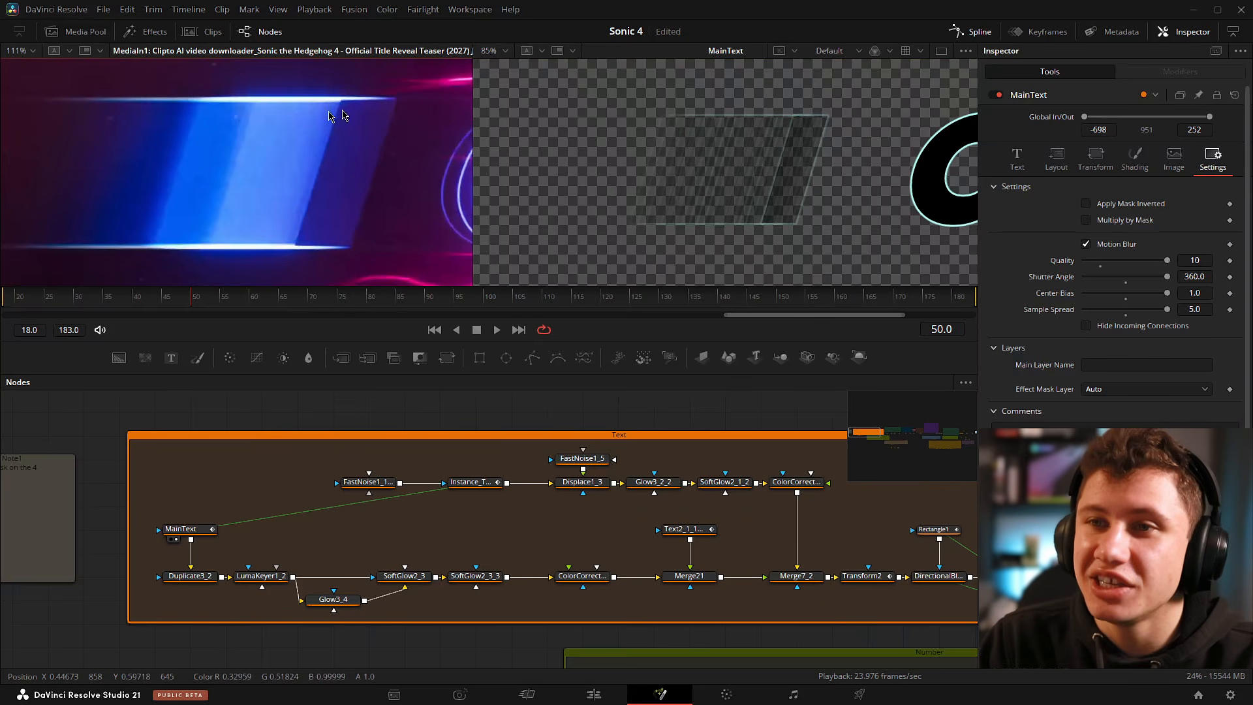
pyautogui.hotkey('ctrl', 'f')
pyautogui.hotkey('ctrl', 'f')
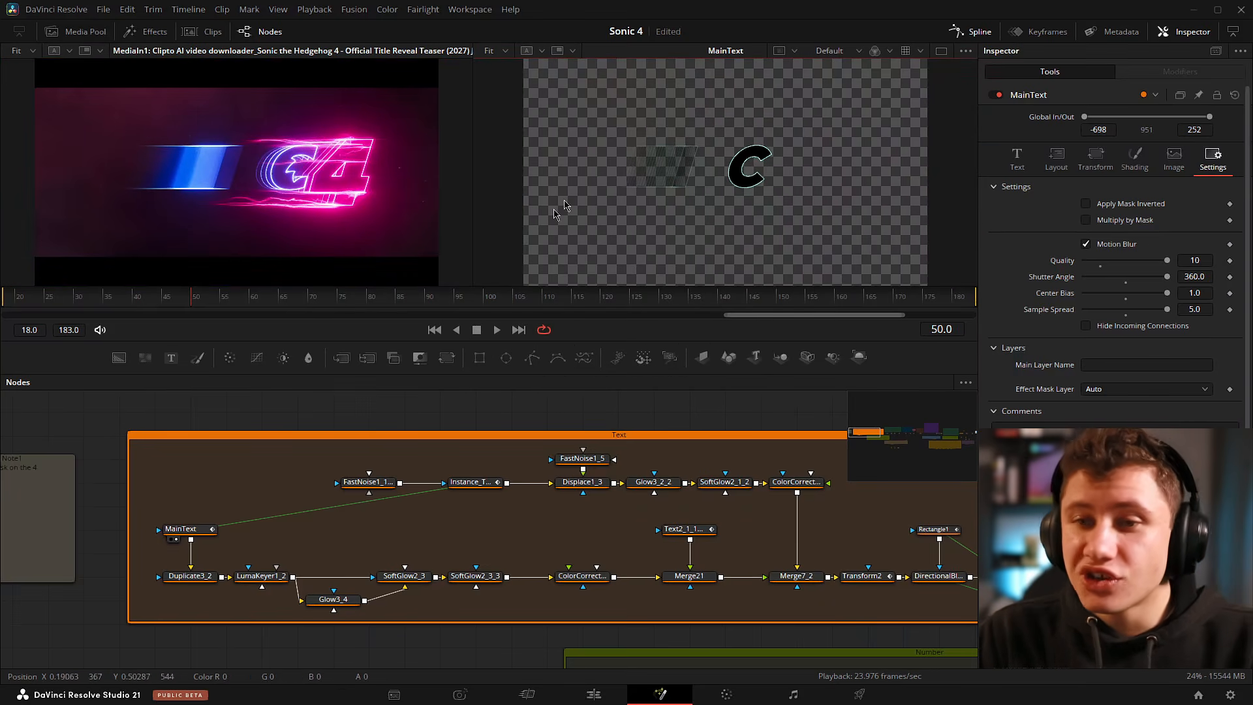
# Set MainText's motion blur quality to 0 and disable its motion blur.
pyautogui.click(208, 533)
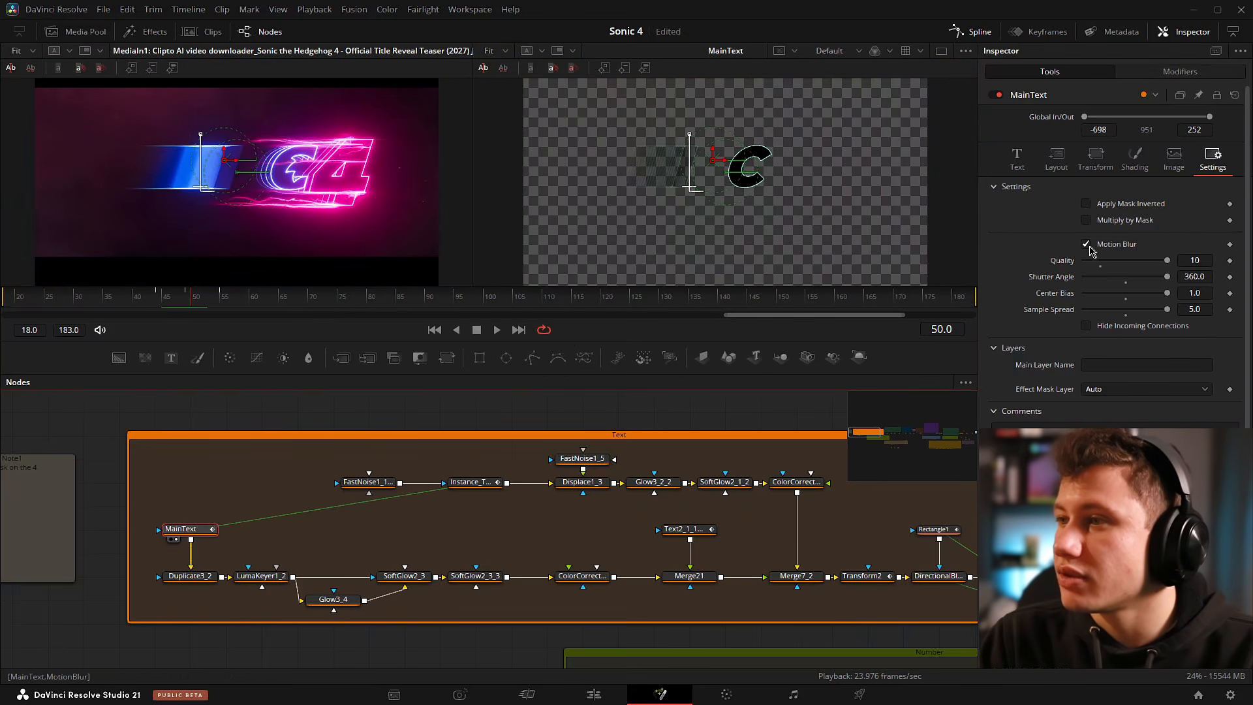
pyautogui.moveTo(1167, 261); pyautogui.dragTo(1085, 261)
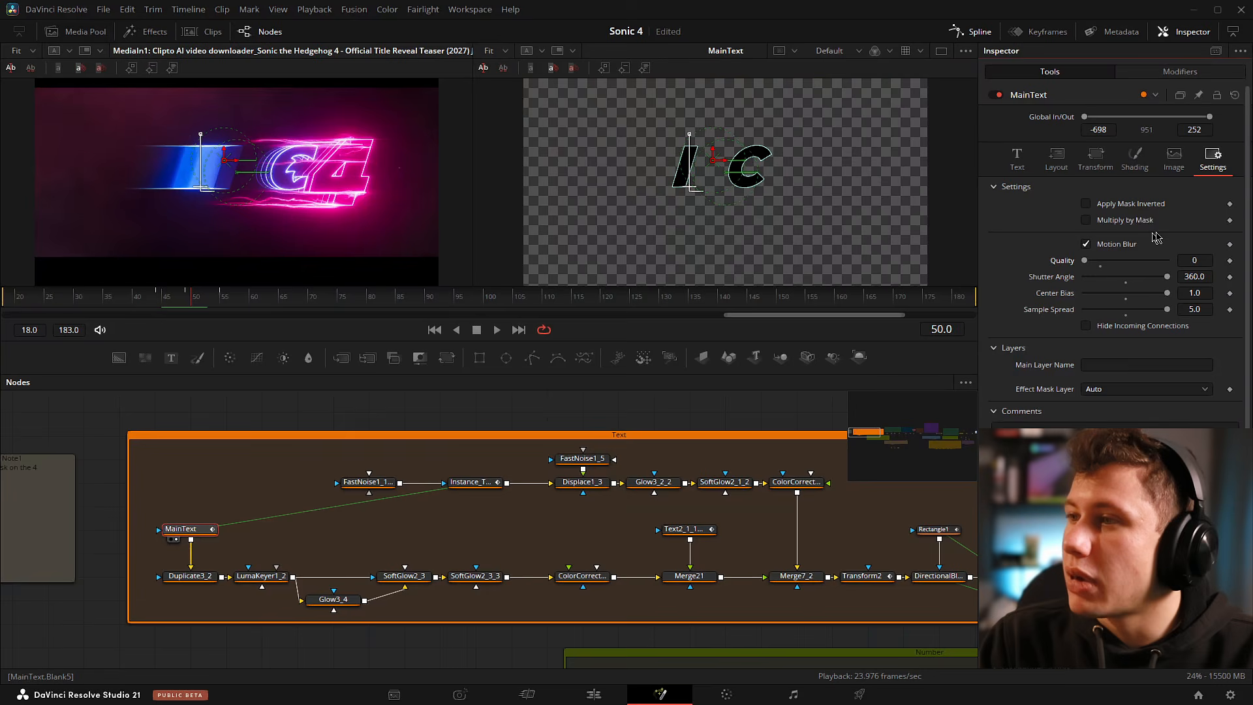
pyautogui.click(1087, 244)
# View the DirectionalBlur1 output and settings, and compare its smeared I with the reference at frame 50.
pyautogui.moveTo(837, 508); pyautogui.dragTo(433, 522)
pyautogui.moveTo(633, 506); pyautogui.dragTo(573, 438)
pyautogui.moveTo(412, 517); pyautogui.dragTo(643, 167)
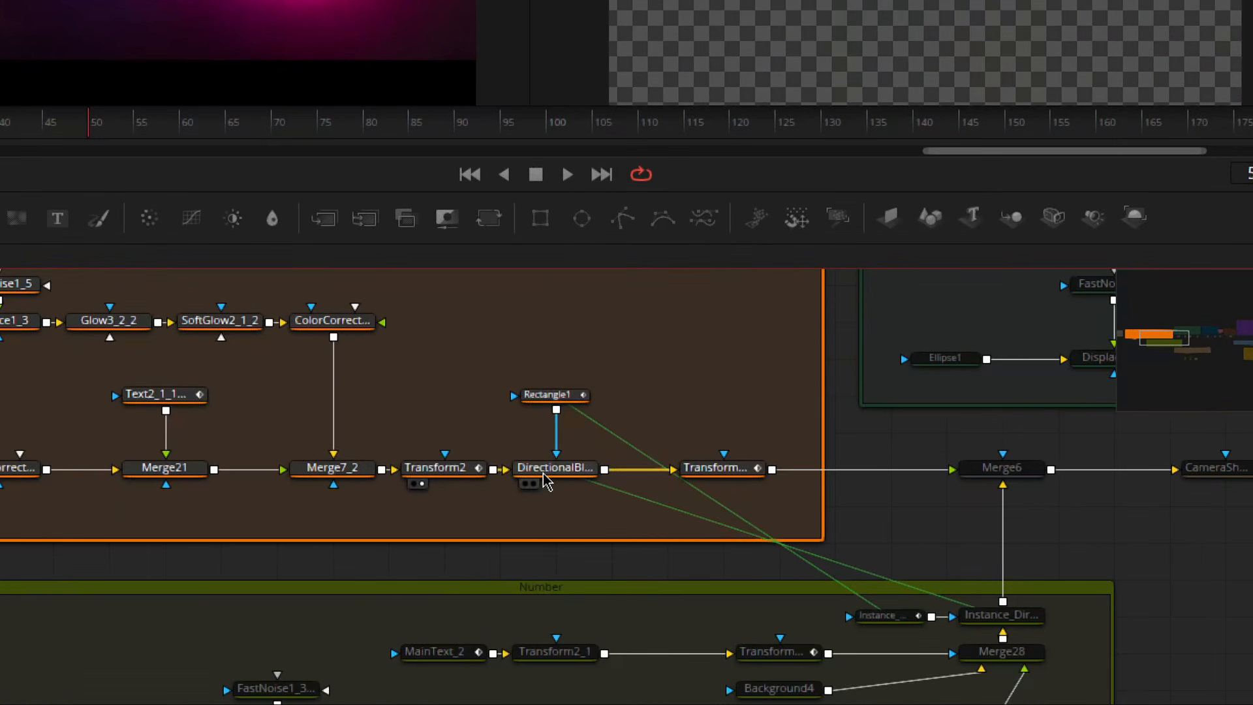
pyautogui.click(555, 474)
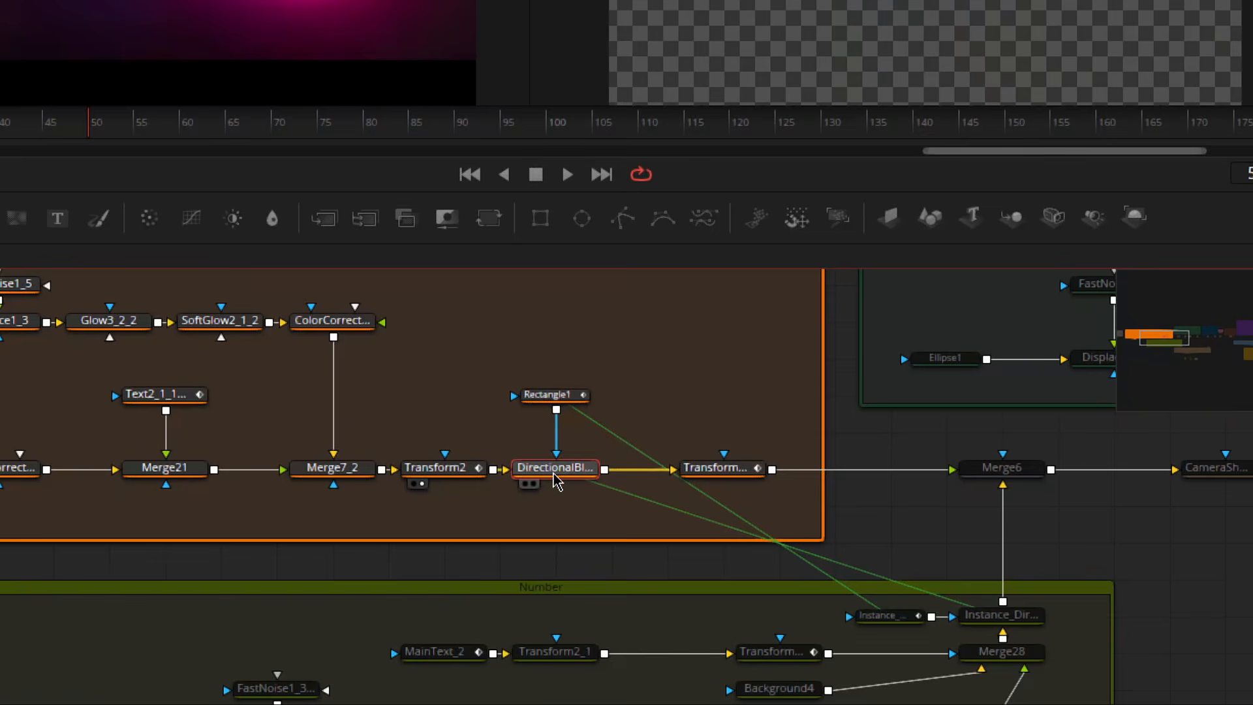
pyautogui.moveTo(553, 474); pyautogui.dragTo(643, 167)
pyautogui.scroll(3, 590, 167)
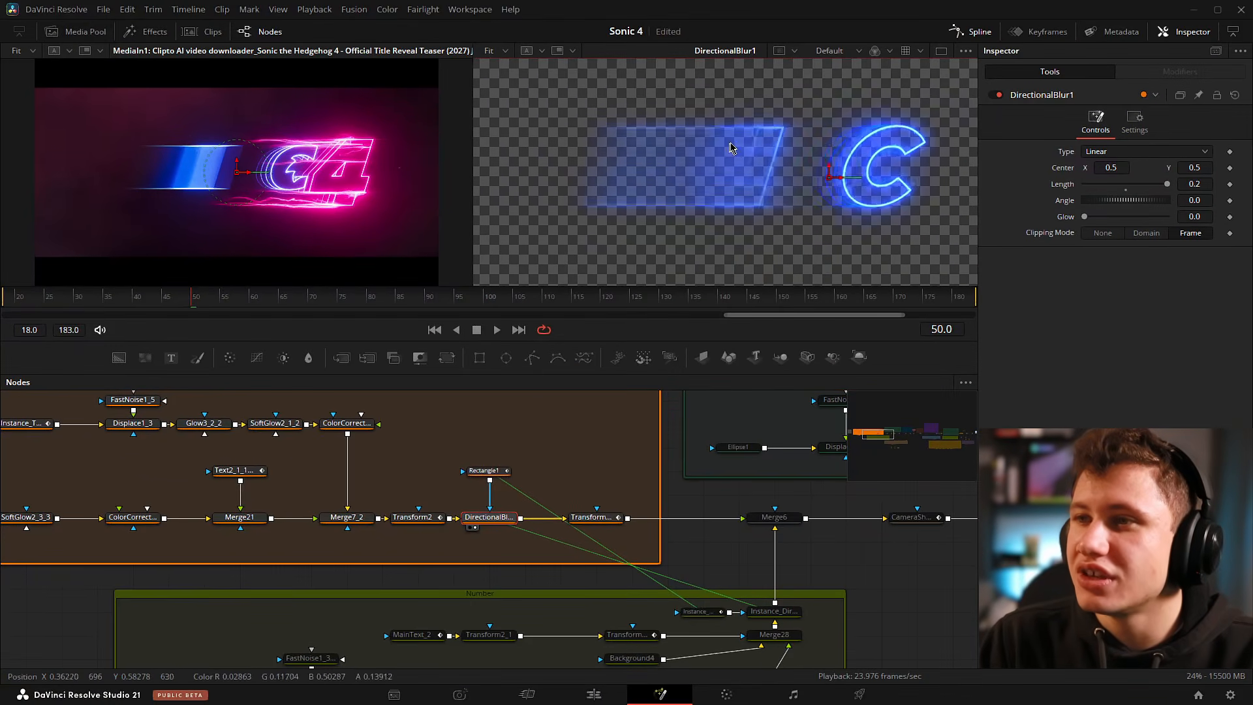
pyautogui.scroll(1, 646, 176)
pyautogui.scroll(3, 199, 212)
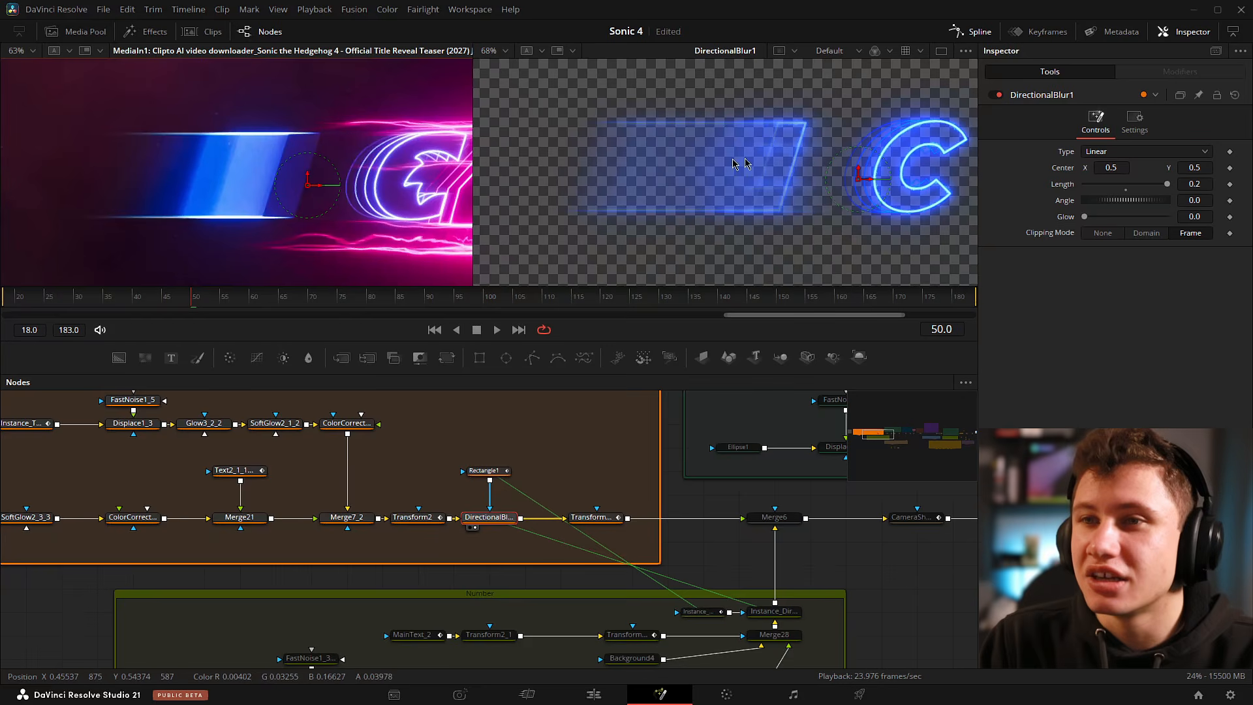
pyautogui.moveTo(568, 451); pyautogui.dragTo(550, 452)
pyautogui.hotkey('ctrl', 'f')
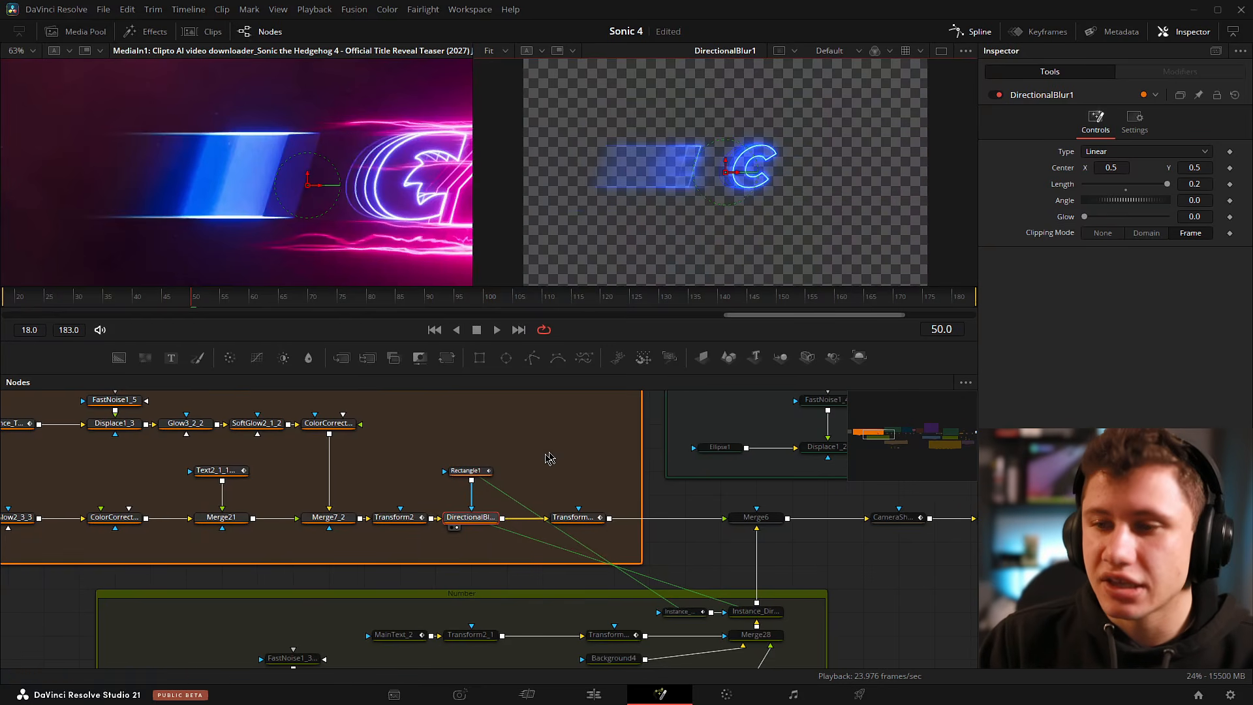
# Temporarily disconnect the Rectangle1 mask from DirectionalBlur1, examine the unmasked blur through frame 67, and reconnect the mask.
pyautogui.moveTo(124, 287); pyautogui.dragTo(237, 284)
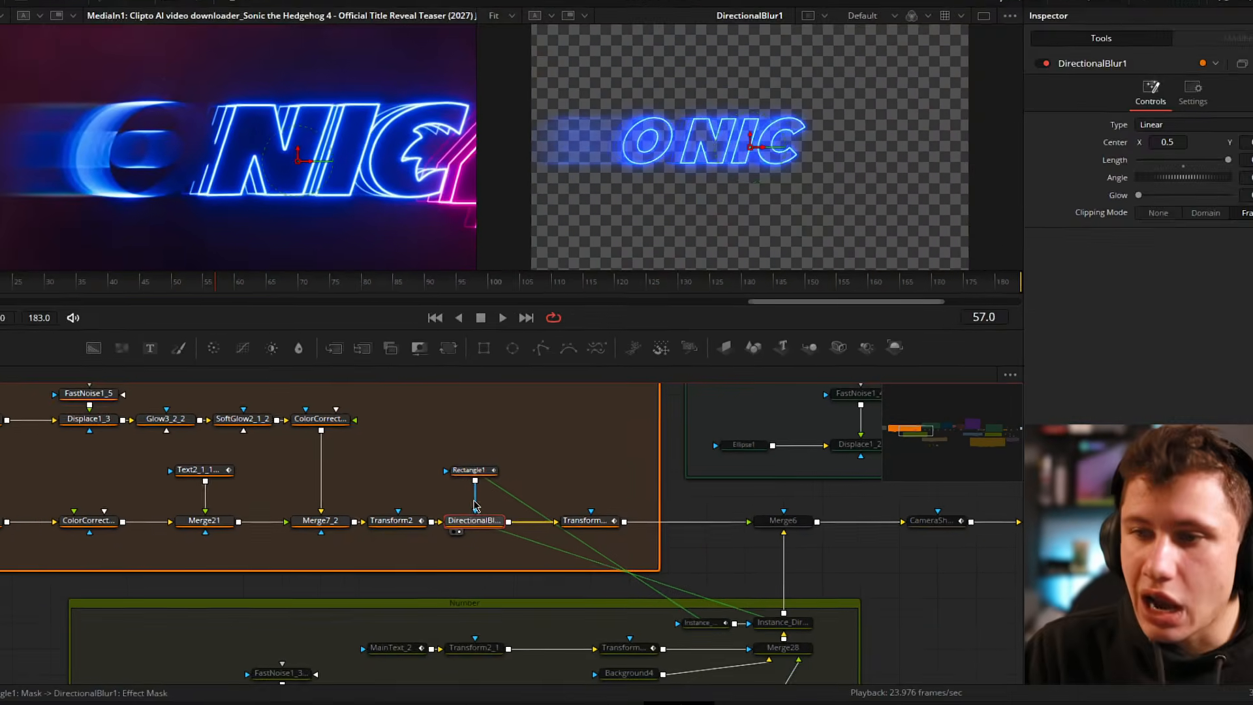
pyautogui.click(496, 513)
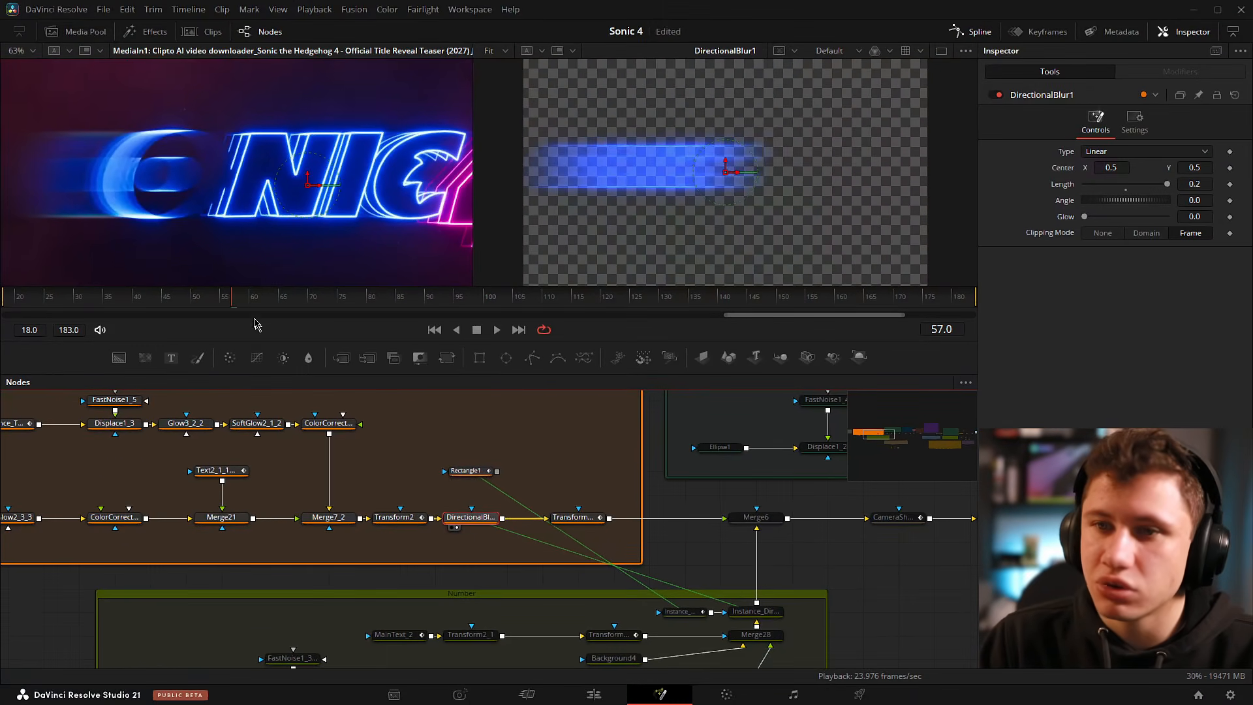
pyautogui.moveTo(235, 297); pyautogui.dragTo(509, 296)
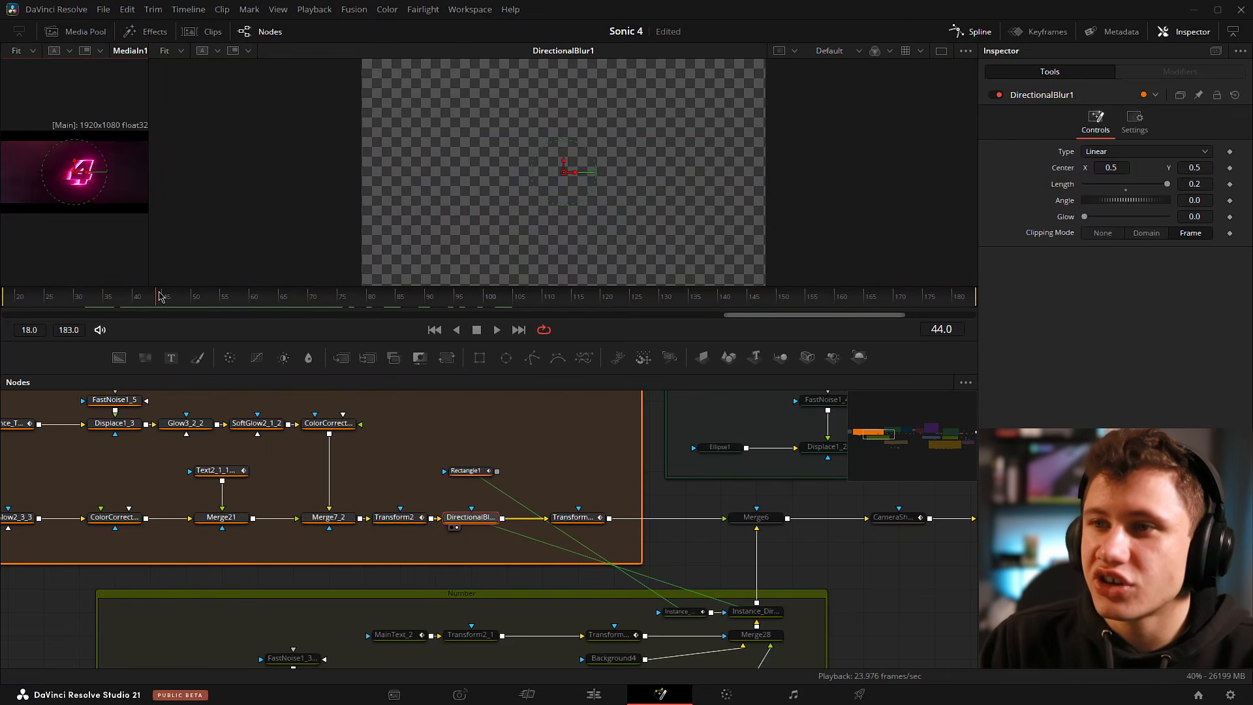
pyautogui.moveTo(160, 297)
pyautogui.mouseDown()
pyautogui.moveTo(335, 306)
pyautogui.moveTo(171, 299)
pyautogui.moveTo(287, 299)
pyautogui.mouseUp()
pyautogui.click(465, 470)
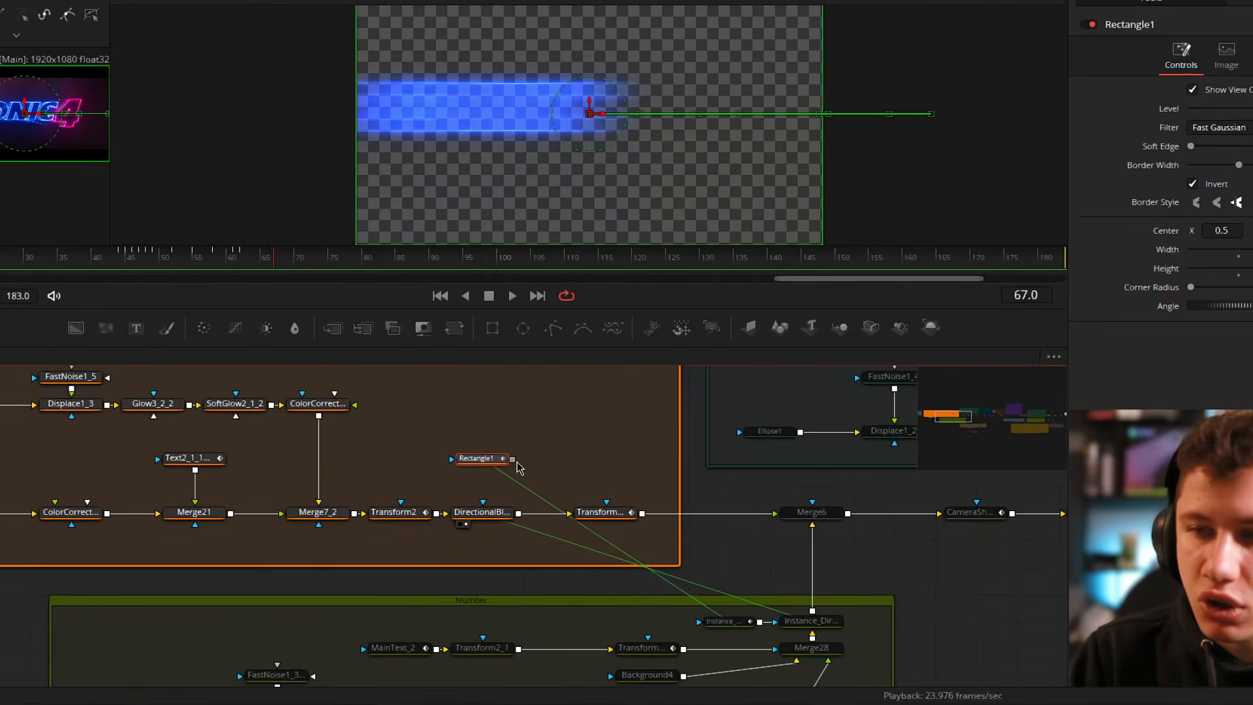
pyautogui.moveTo(499, 469); pyautogui.dragTo(470, 524)
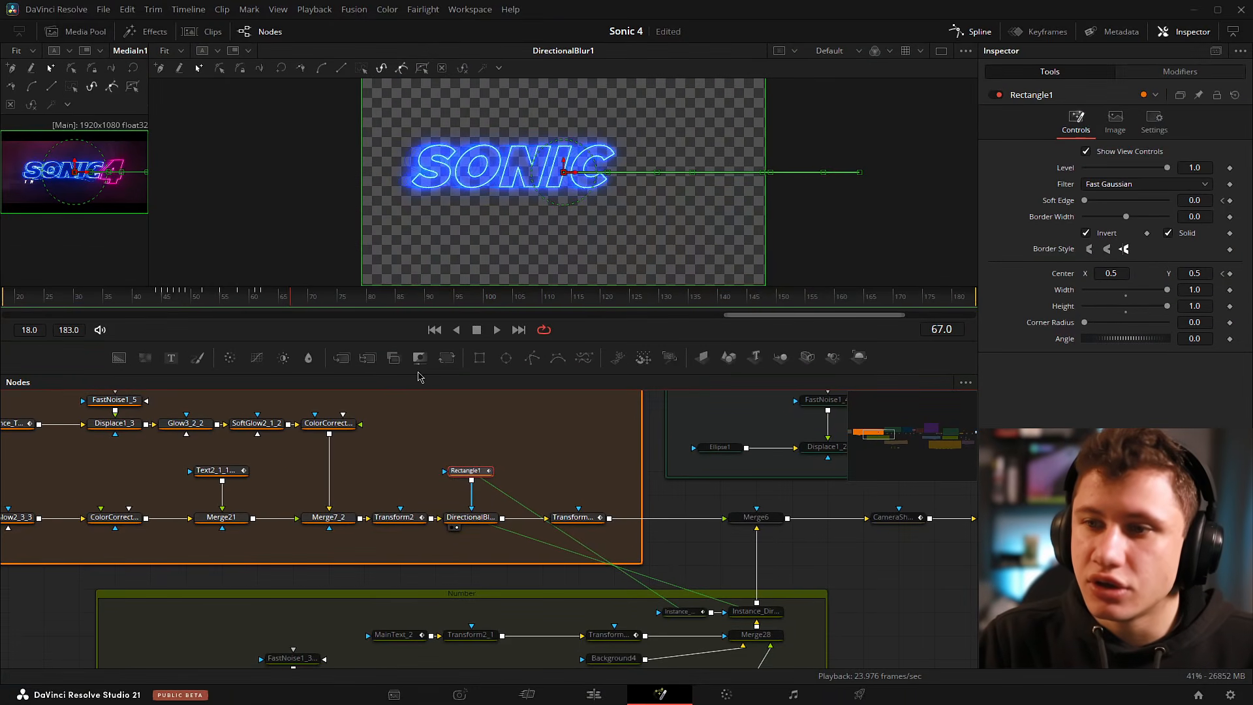
# Enlarge the viewers and examine Rectangle1's Soft Edge and Center keyframes against the reference around frames 42 to 45.
pyautogui.moveTo(412, 375); pyautogui.dragTo(411, 431)
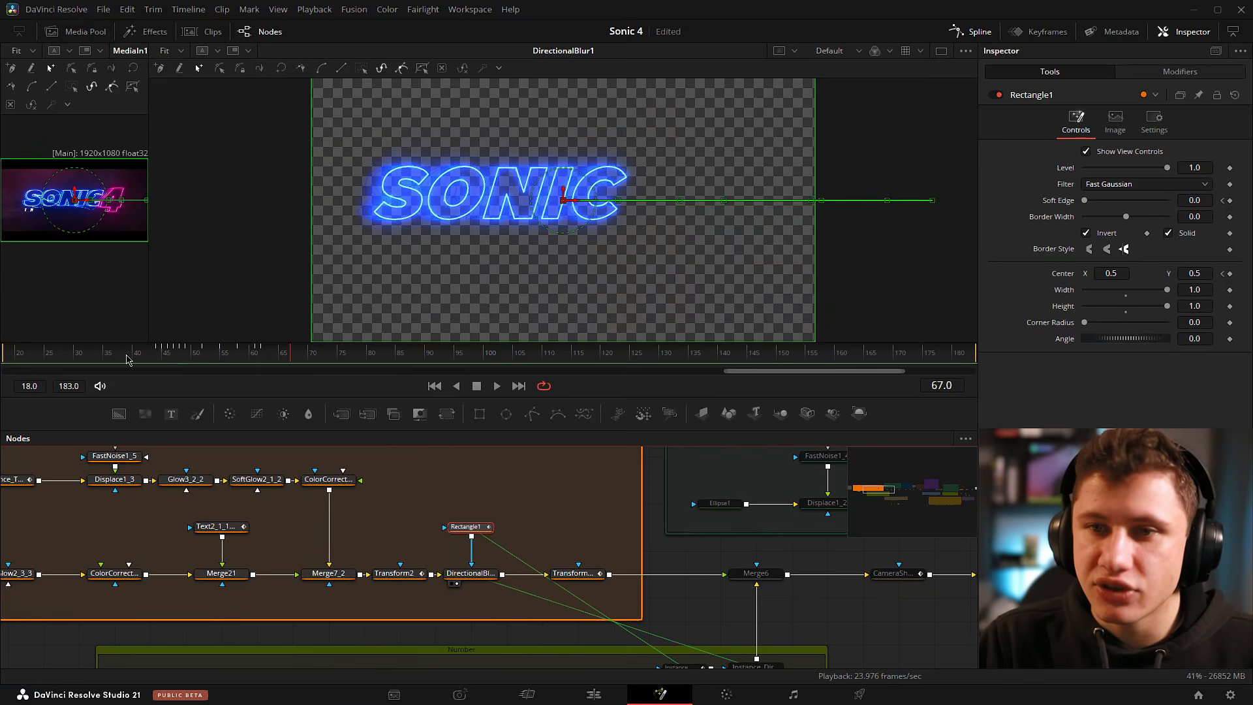
pyautogui.click(161, 356)
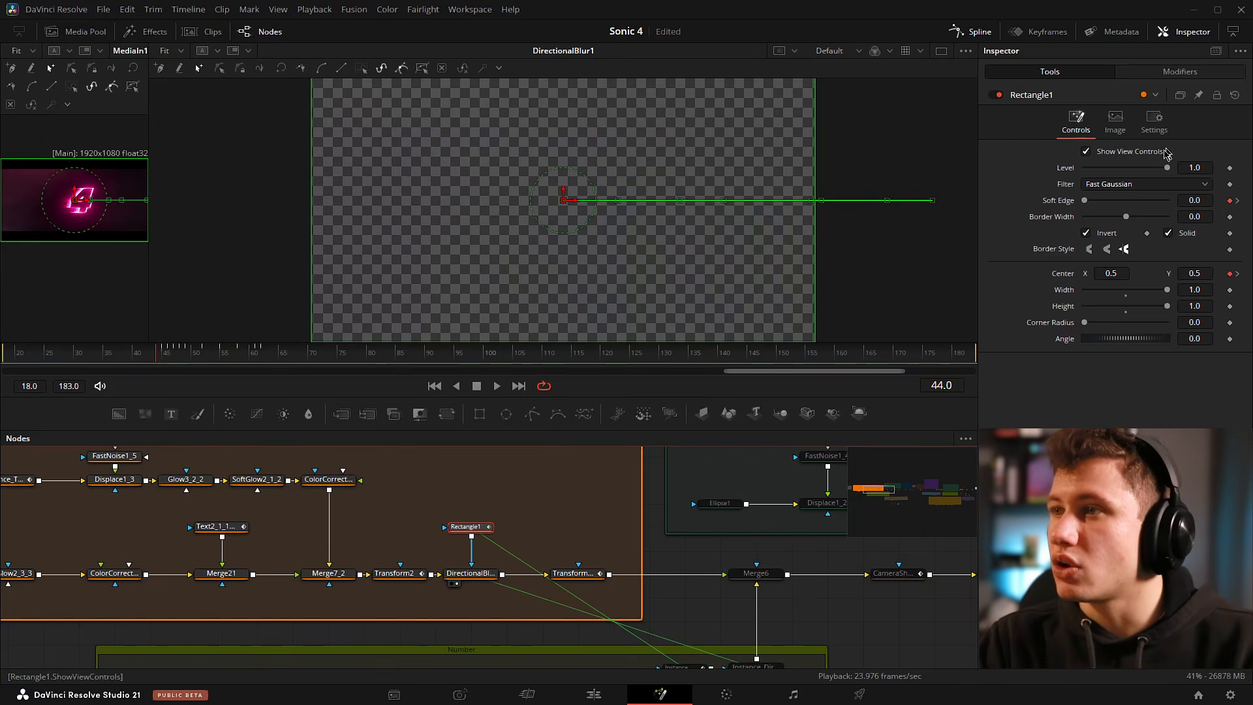
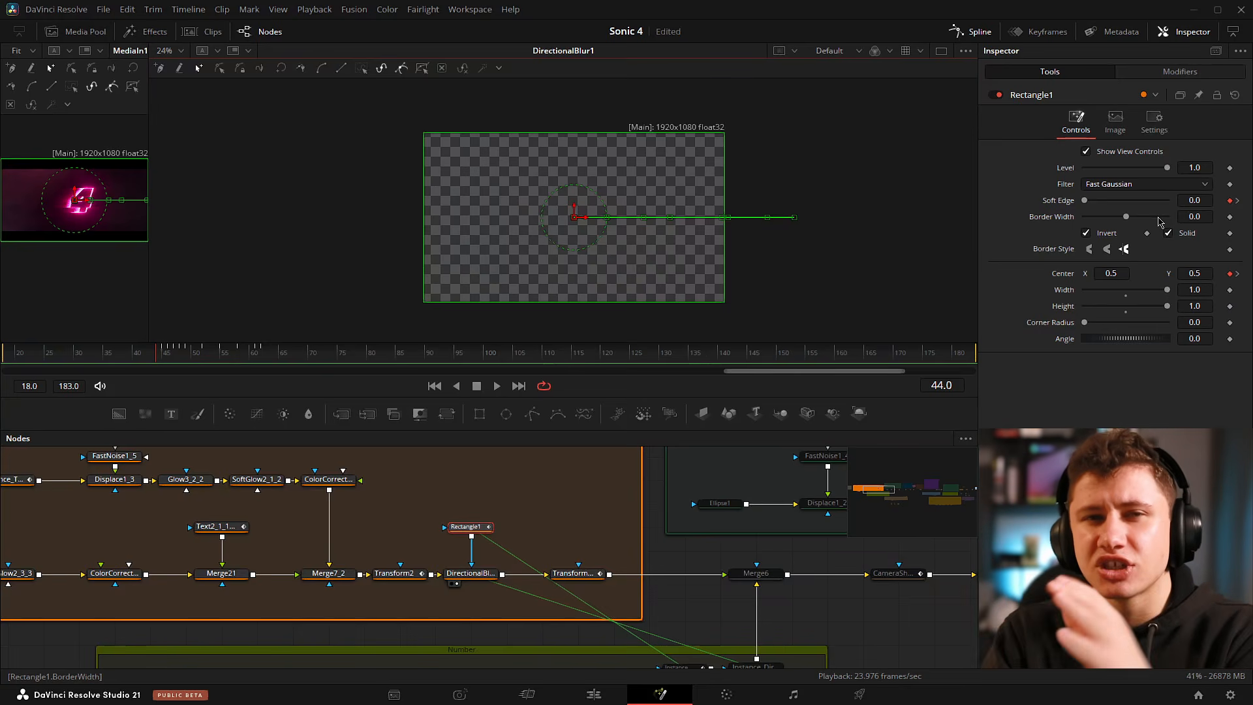
pyautogui.click(148, 353)
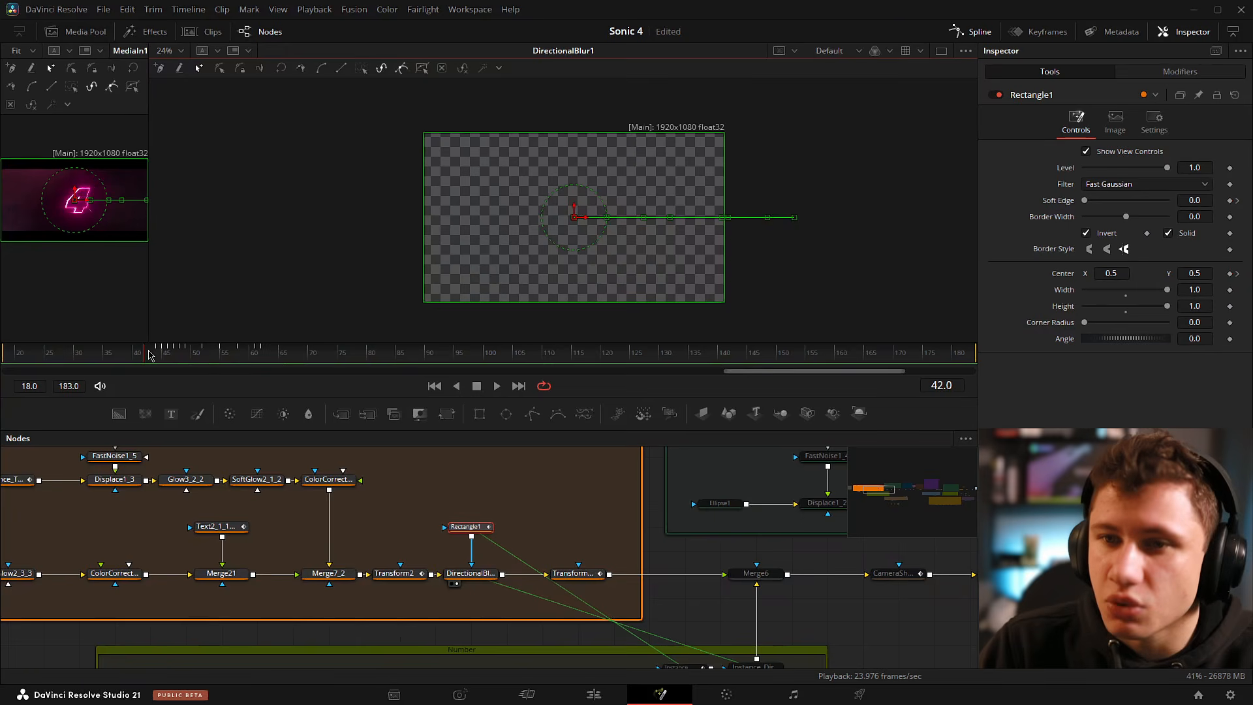
pyautogui.moveTo(156, 356); pyautogui.dragTo(161, 355)
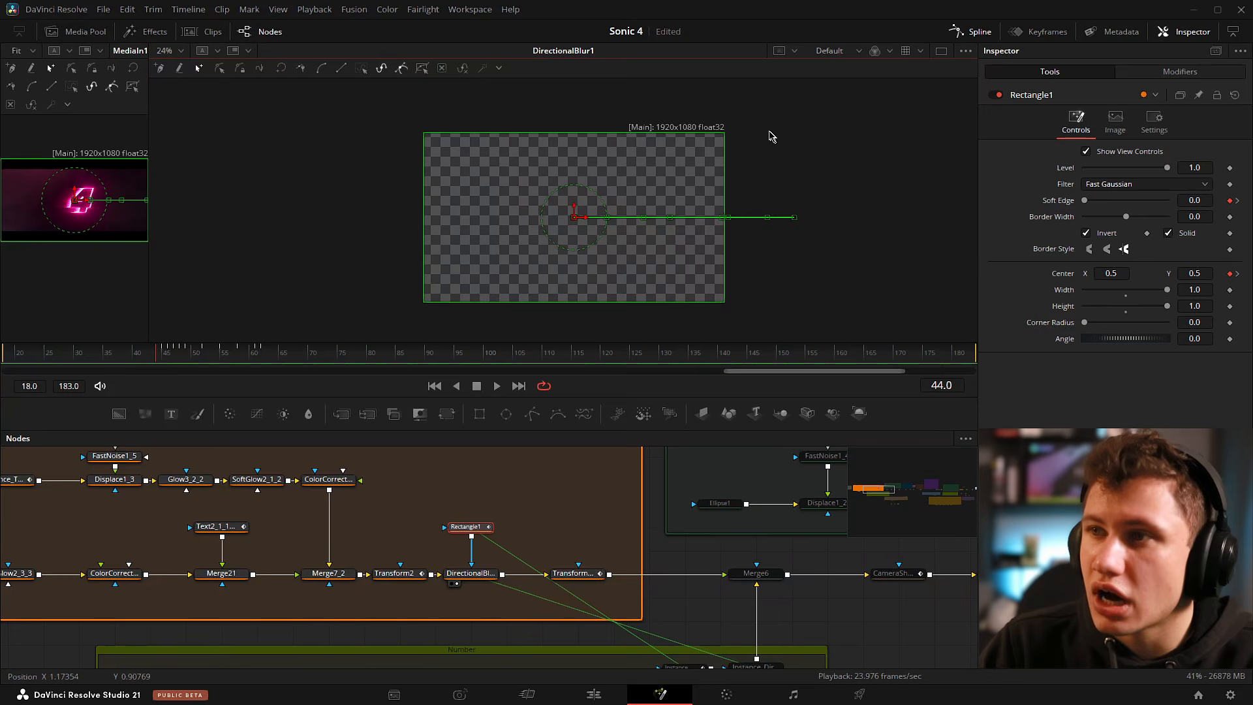
pyautogui.click(167, 357)
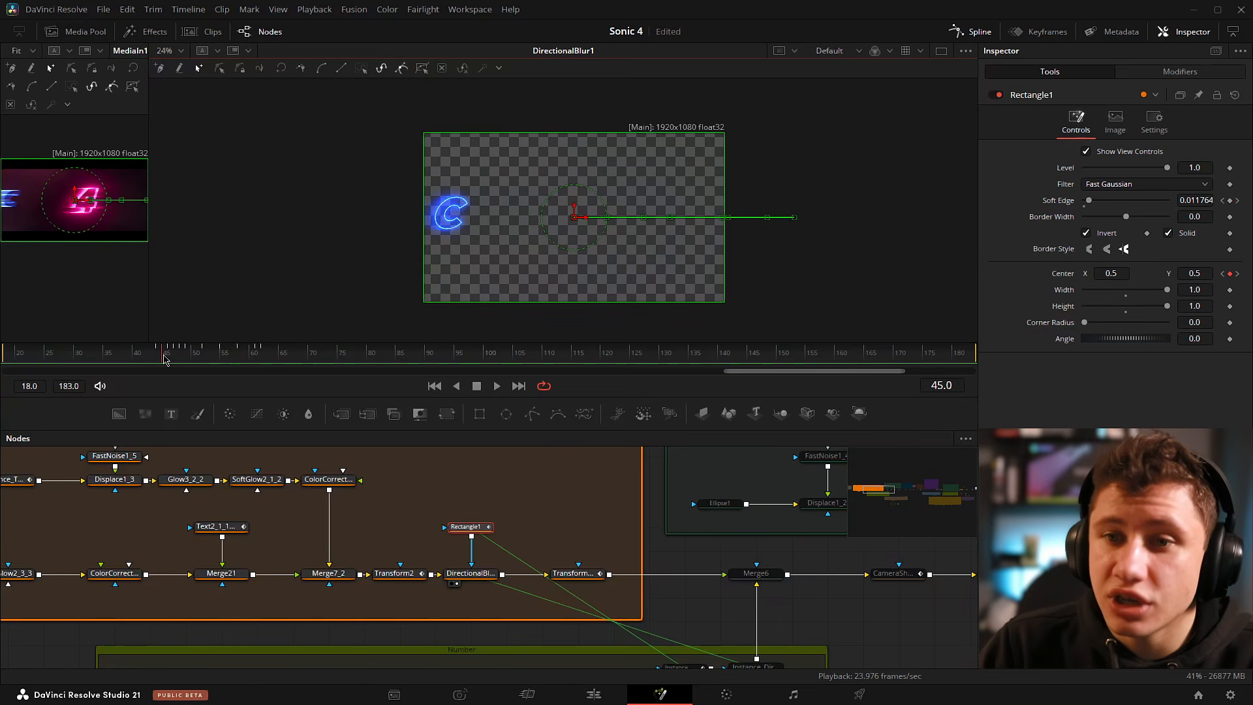
pyautogui.click(161, 358)
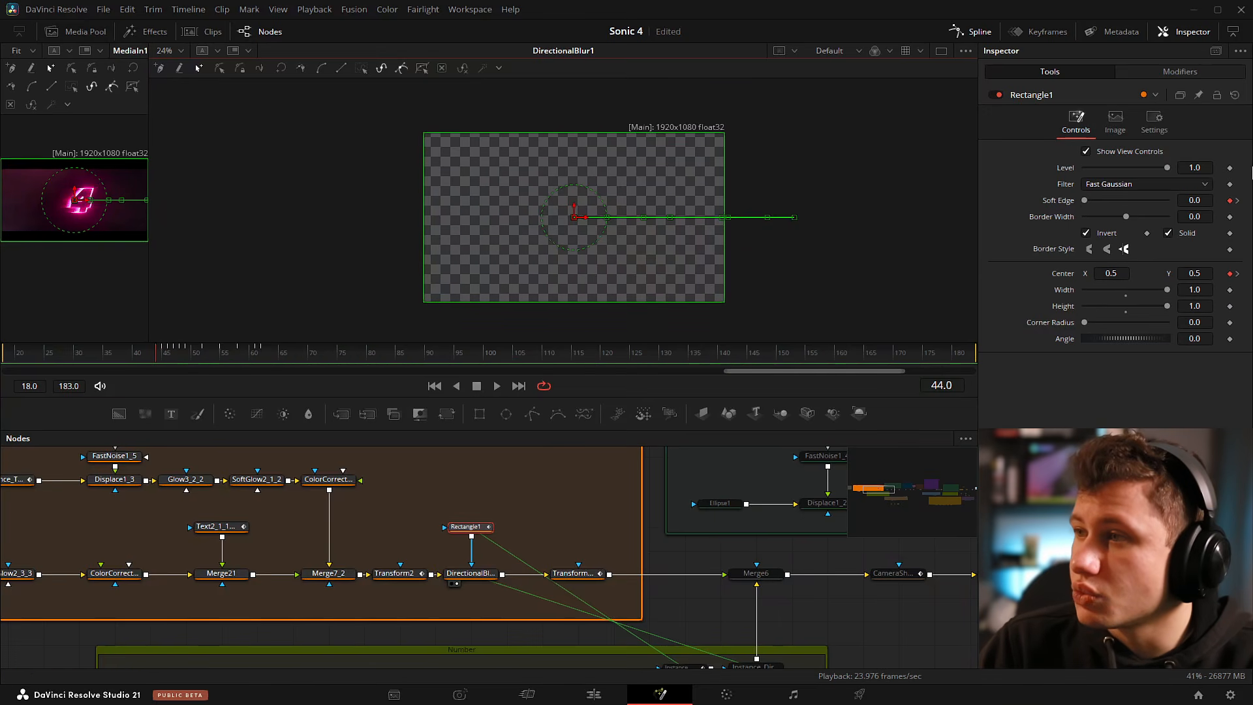
pyautogui.click(165, 364)
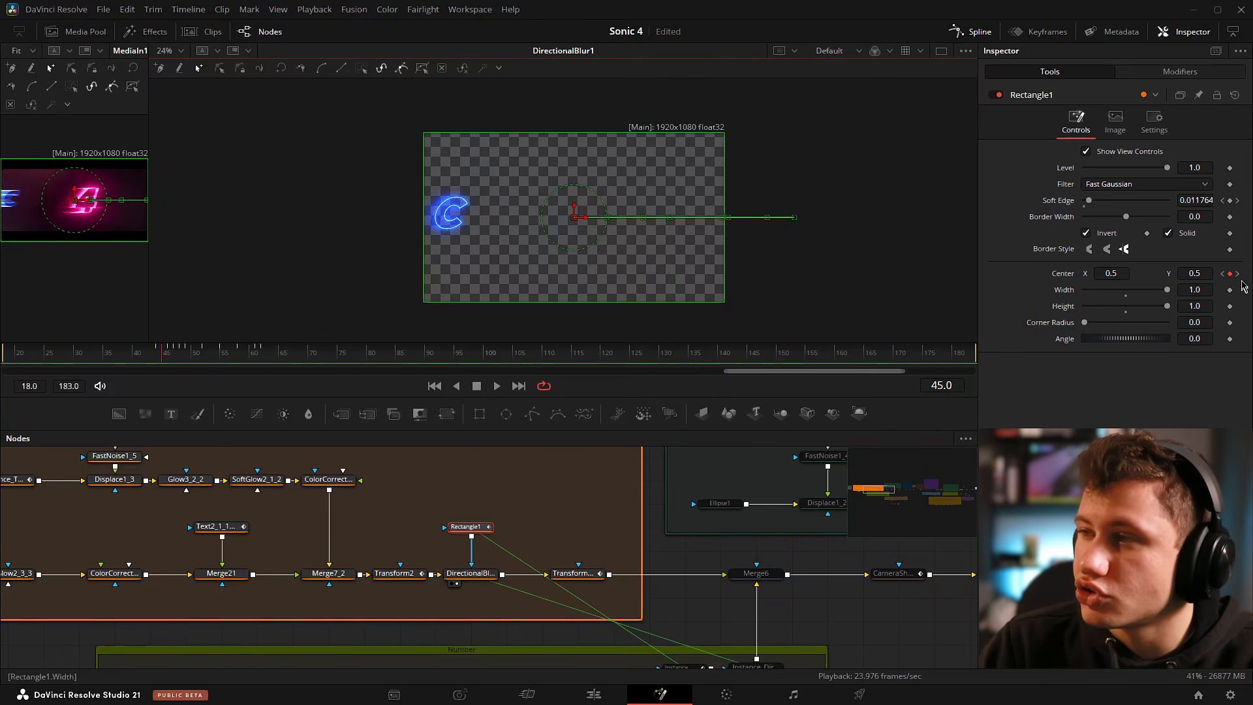
pyautogui.moveTo(158, 357); pyautogui.dragTo(163, 354)
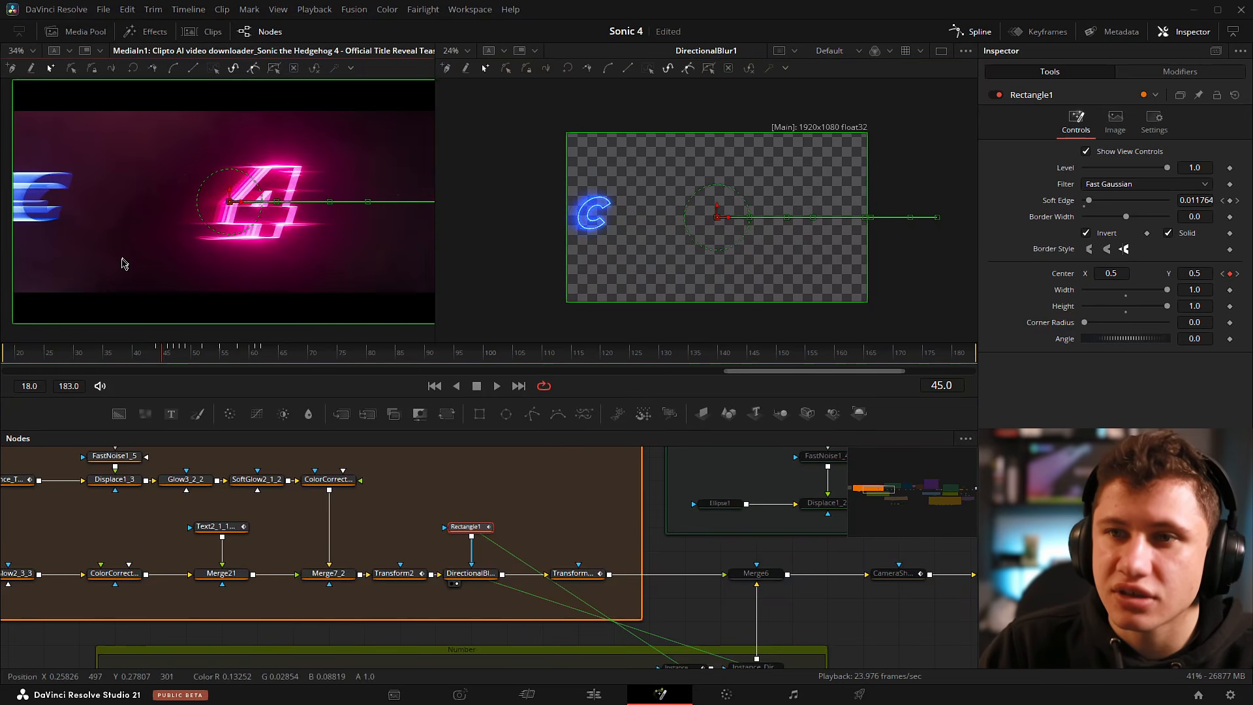
# View the Rectangle1 mask on its own and examine its soft edge at frames 45 and 46.
pyautogui.click(173, 358)
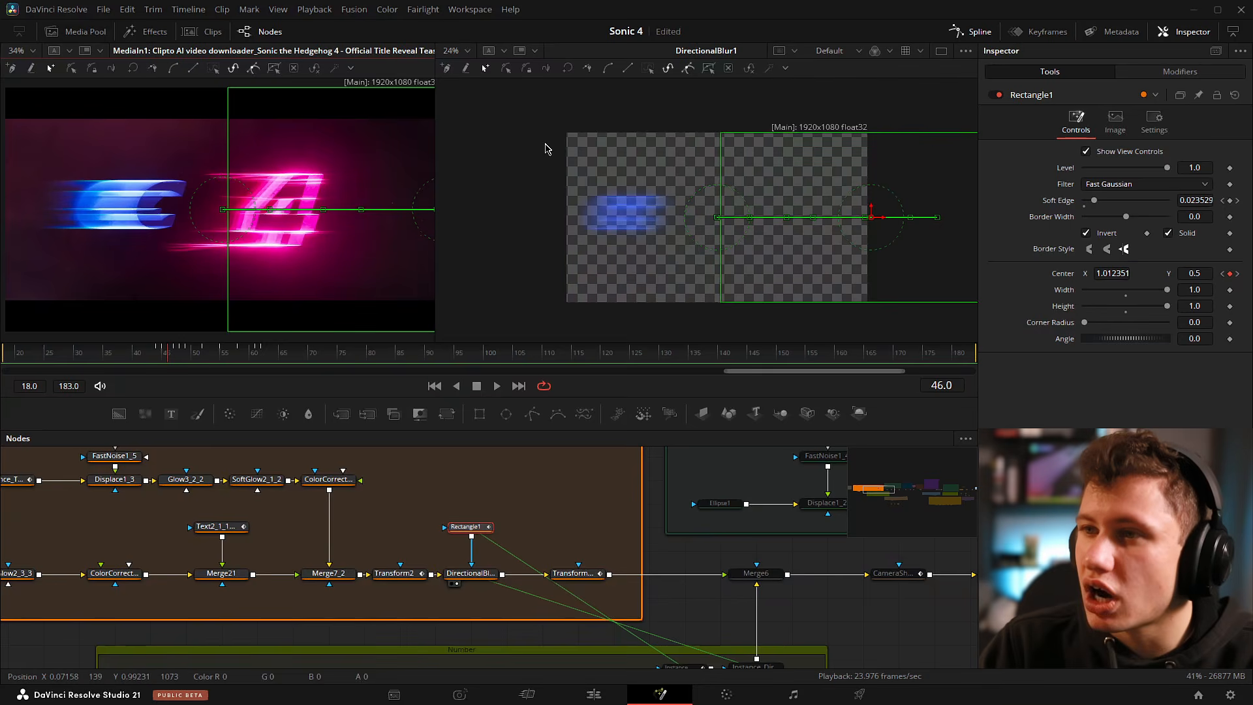
pyautogui.moveTo(470, 527); pyautogui.dragTo(788, 264)
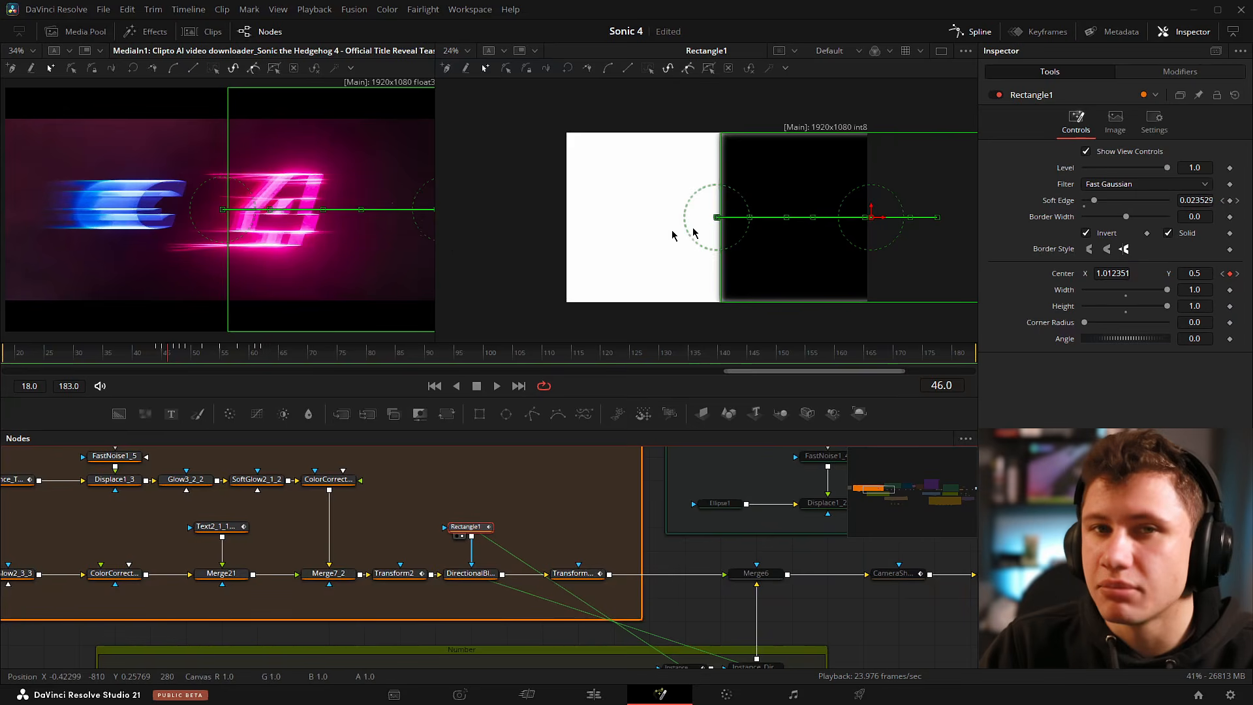
pyautogui.scroll(5, 718, 196)
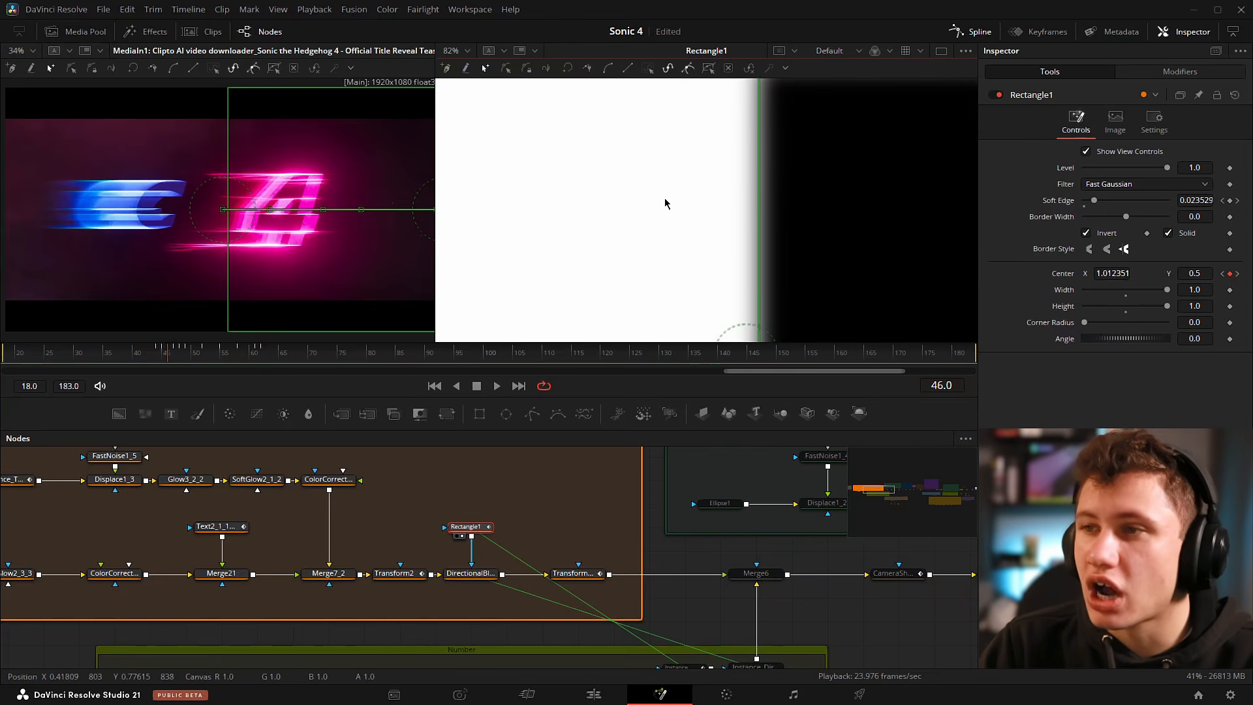
pyautogui.hotkey('ctrl', 'f')
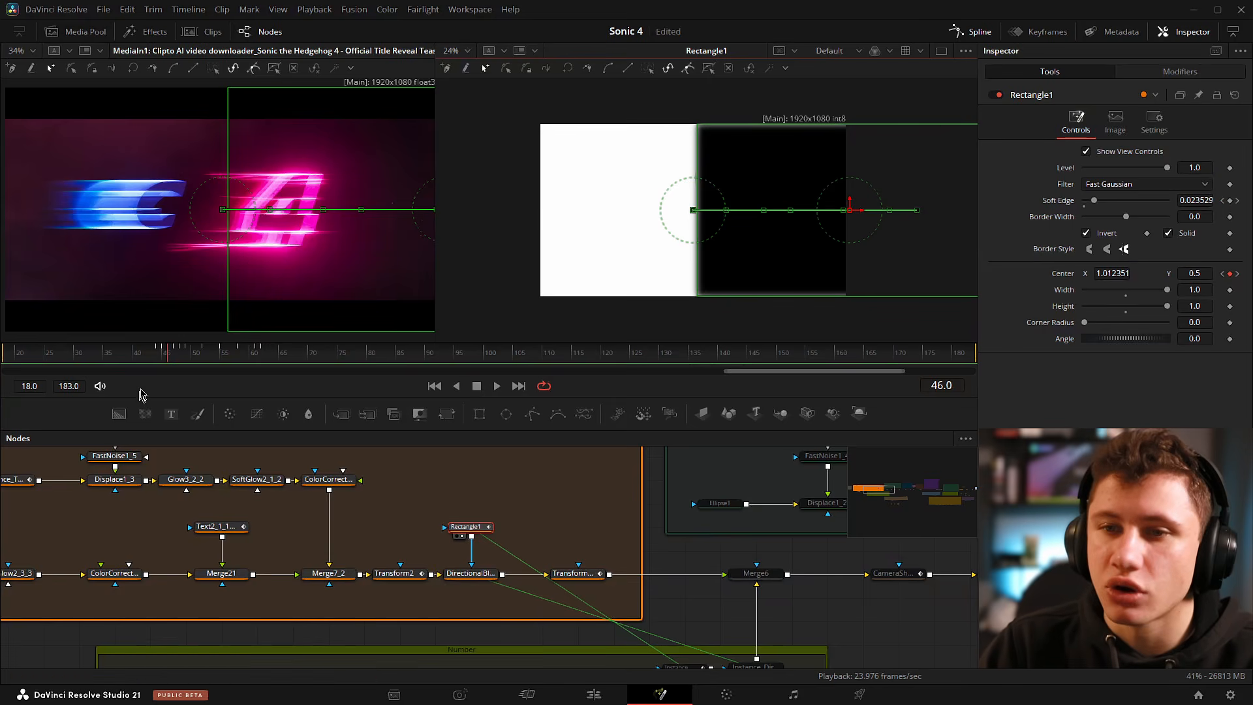
pyautogui.moveTo(164, 360)
pyautogui.mouseDown()
pyautogui.moveTo(258, 366)
pyautogui.moveTo(263, 380)
pyautogui.moveTo(263, 368)
pyautogui.moveTo(163, 364)
pyautogui.mouseUp()
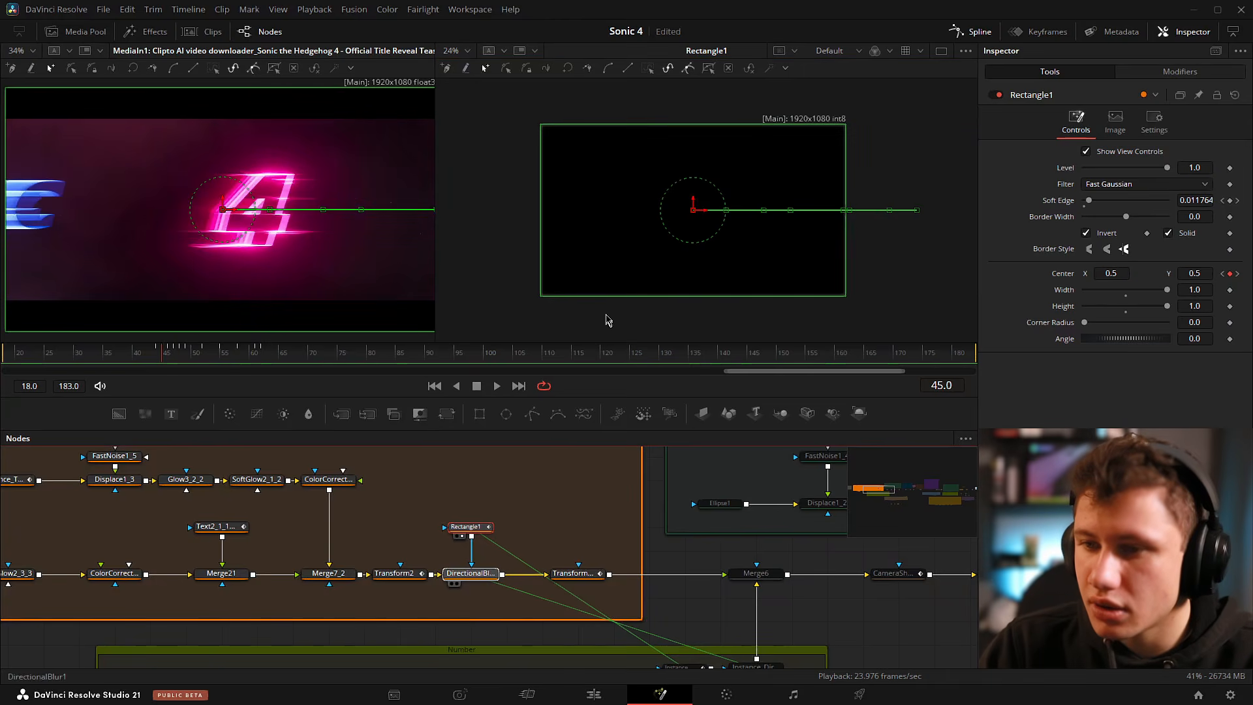
# View DirectionalBlur1 again and compare the masked blur with the reference frame by frame from 45 to 56.
pyautogui.press('2')
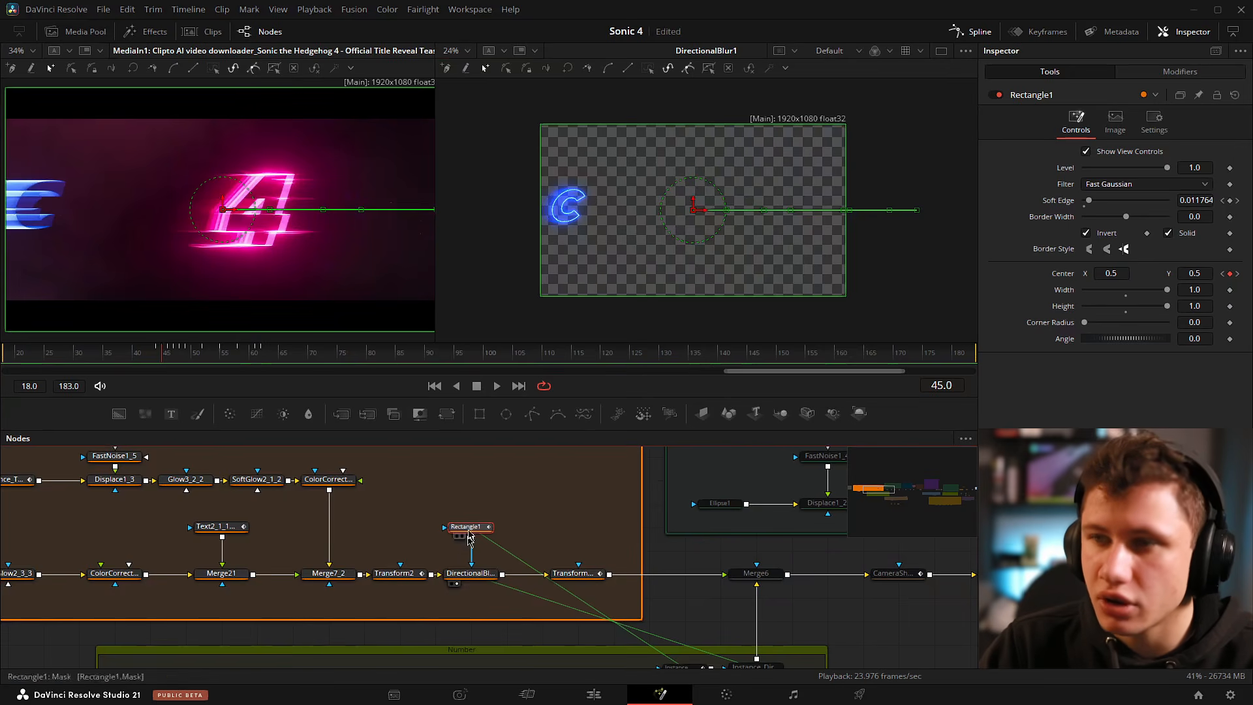
pyautogui.click(168, 363)
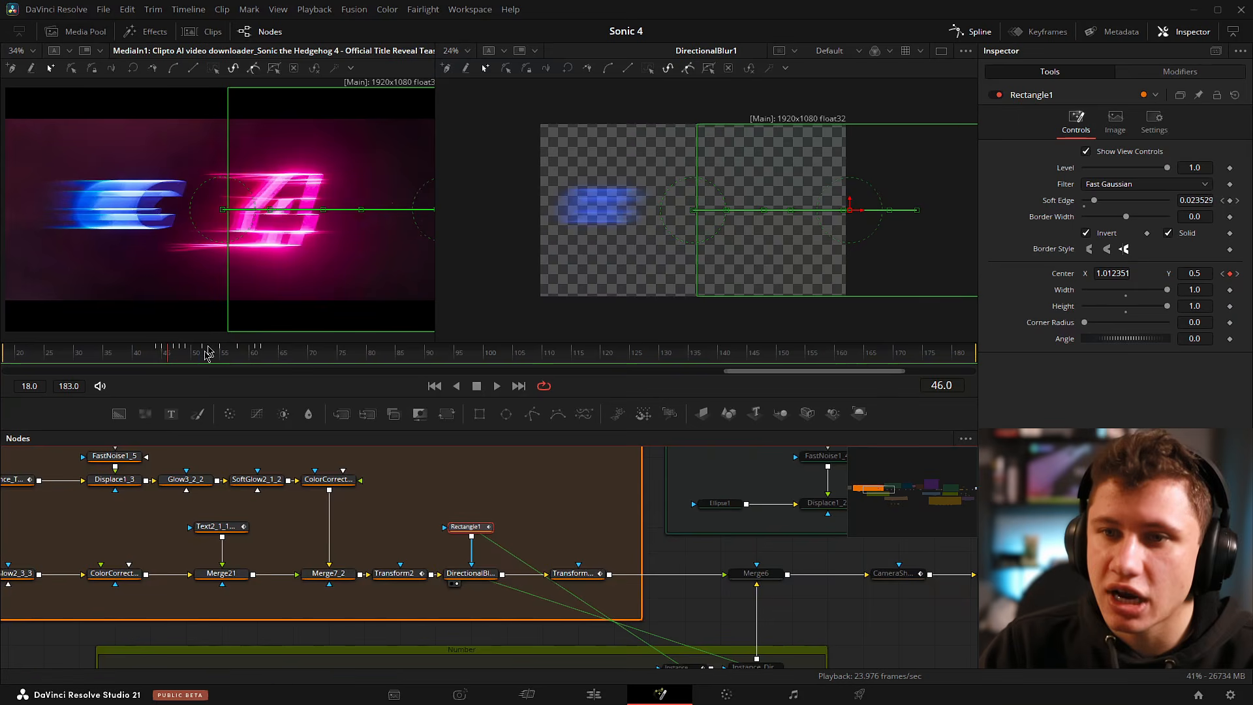
pyautogui.click(176, 358)
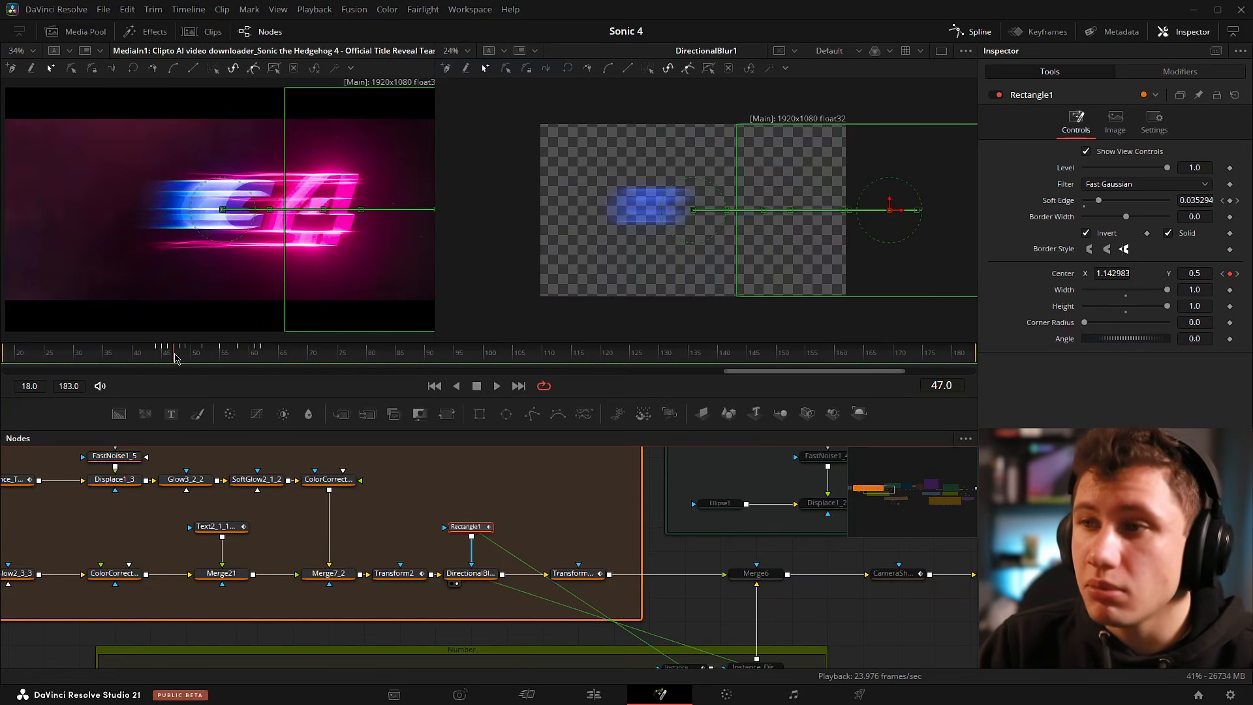
pyautogui.click(190, 355)
pyautogui.click(184, 357)
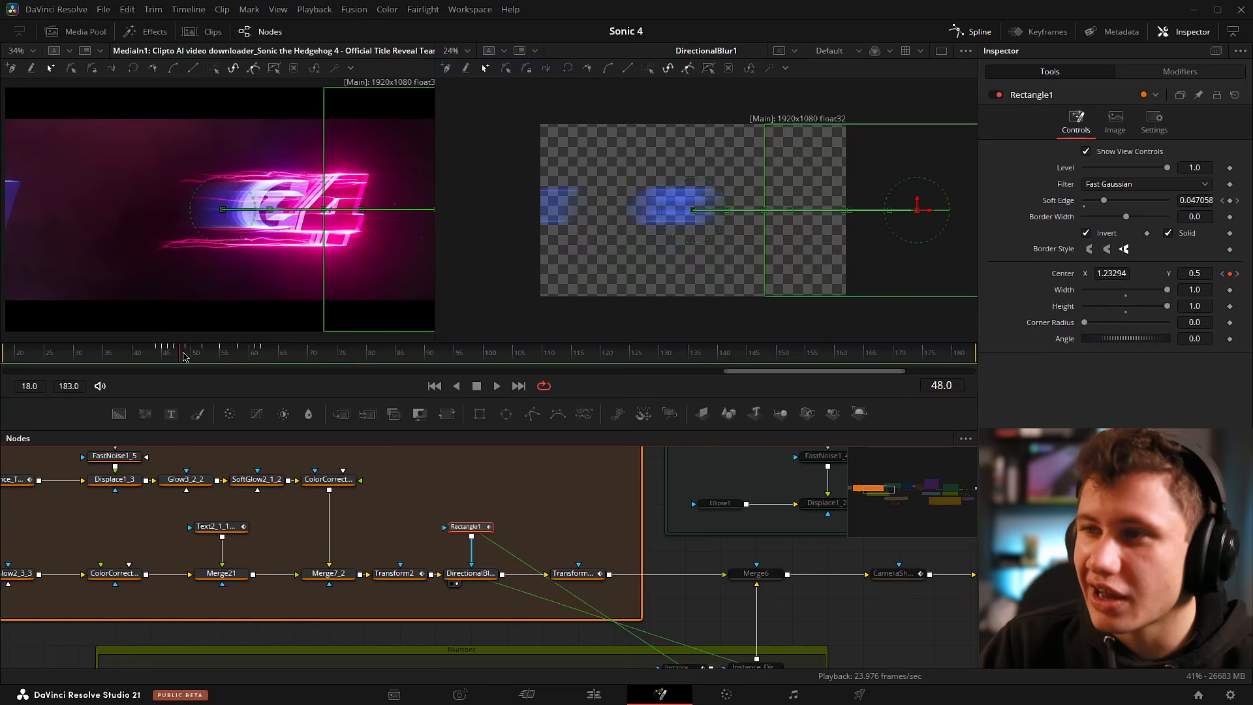
pyautogui.click(188, 355)
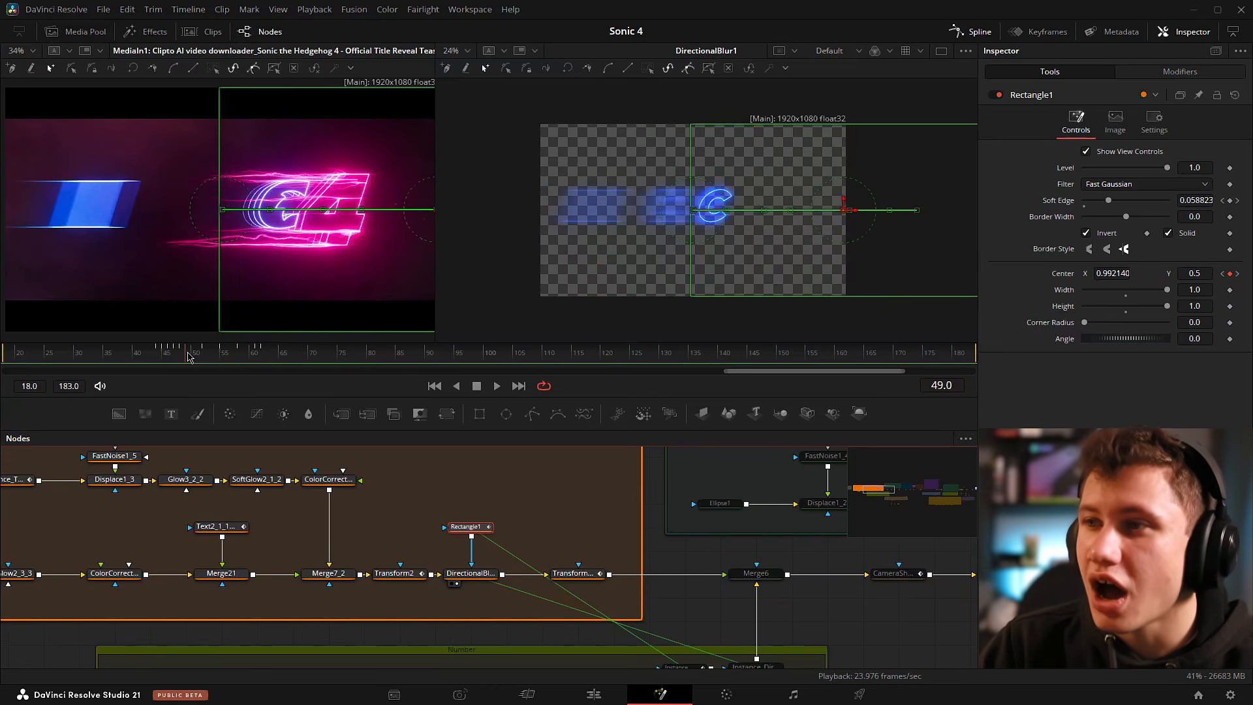
pyautogui.click(194, 357)
pyautogui.click(200, 357)
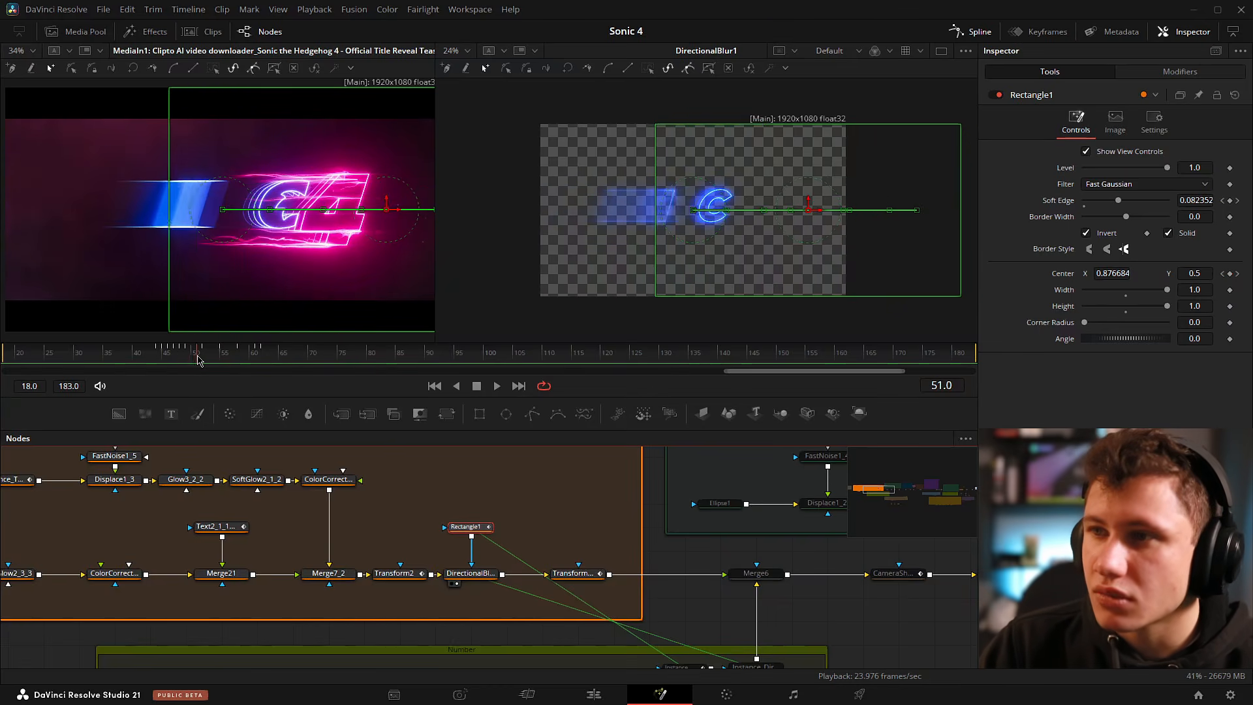
pyautogui.click(207, 357)
pyautogui.click(214, 359)
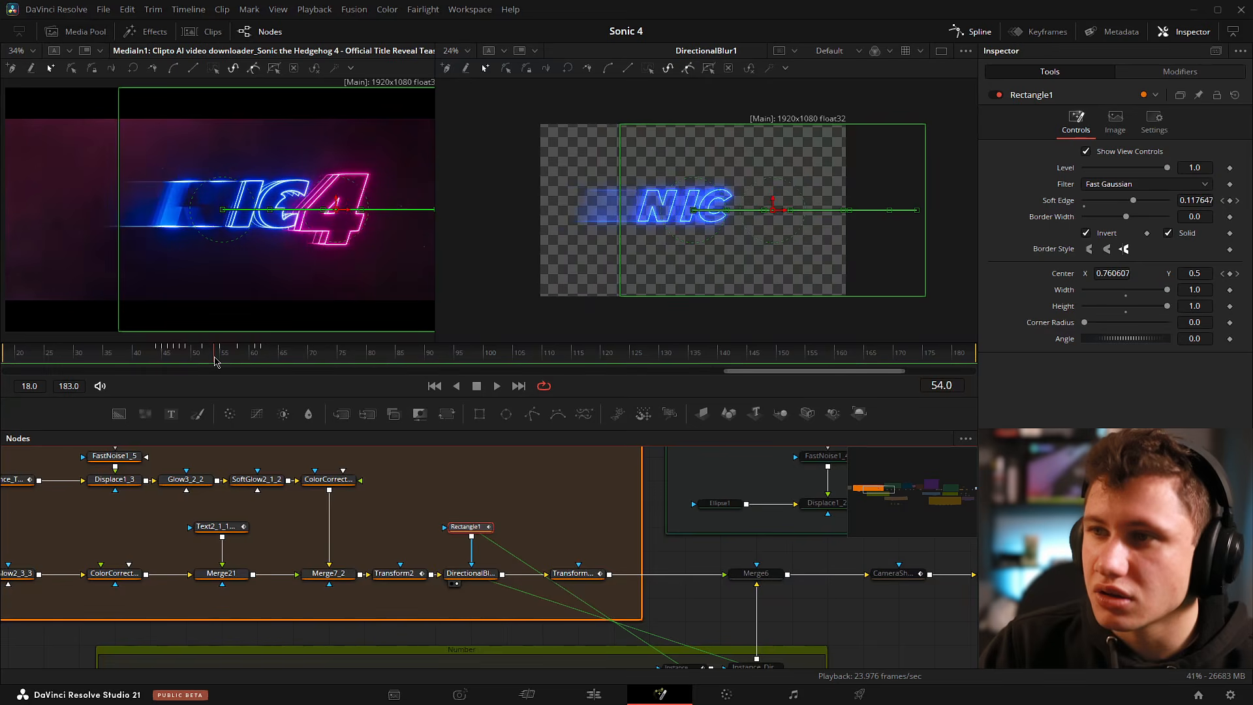
pyautogui.moveTo(216, 360)
pyautogui.mouseDown()
pyautogui.moveTo(262, 361)
pyautogui.moveTo(207, 360)
pyautogui.moveTo(243, 361)
pyautogui.moveTo(231, 368)
pyautogui.mouseUp()
# Examine the Rectangle1 mask's softness at frame 56, then check the DirectionalBlur1 output through the remaining reveal frames.
pyautogui.press('2')
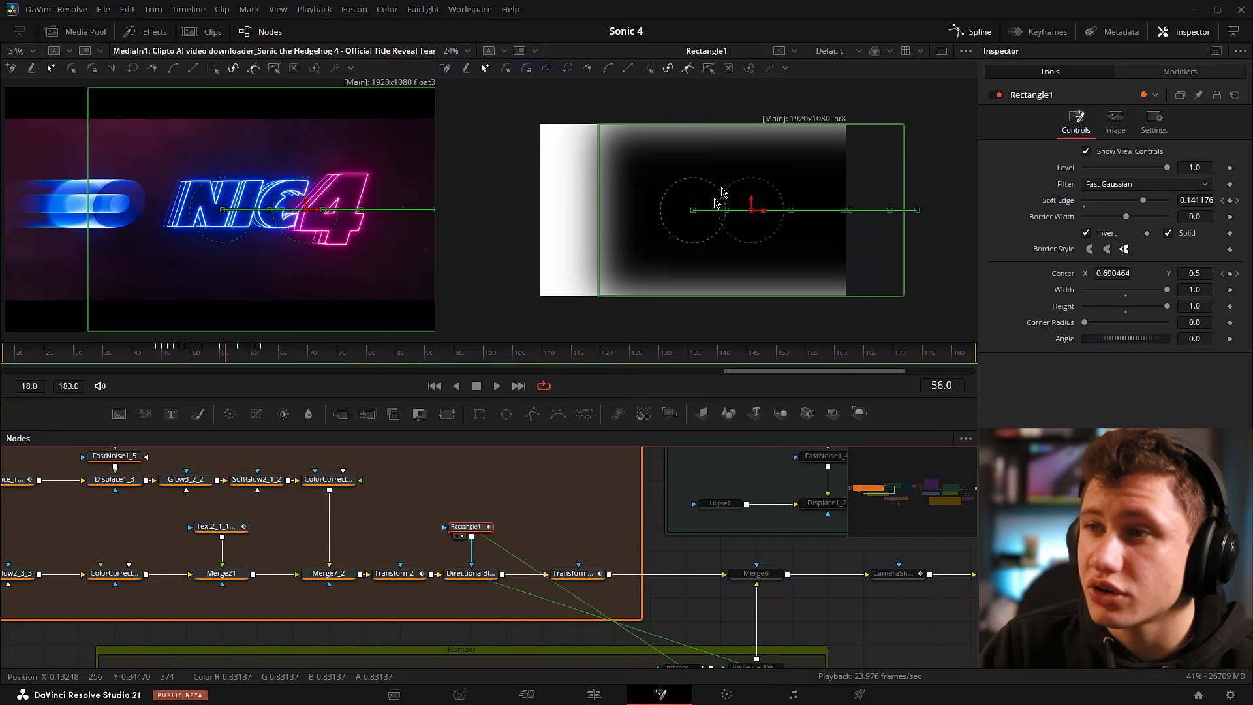
pyautogui.press('2')
pyautogui.moveTo(225, 361); pyautogui.dragTo(273, 389)
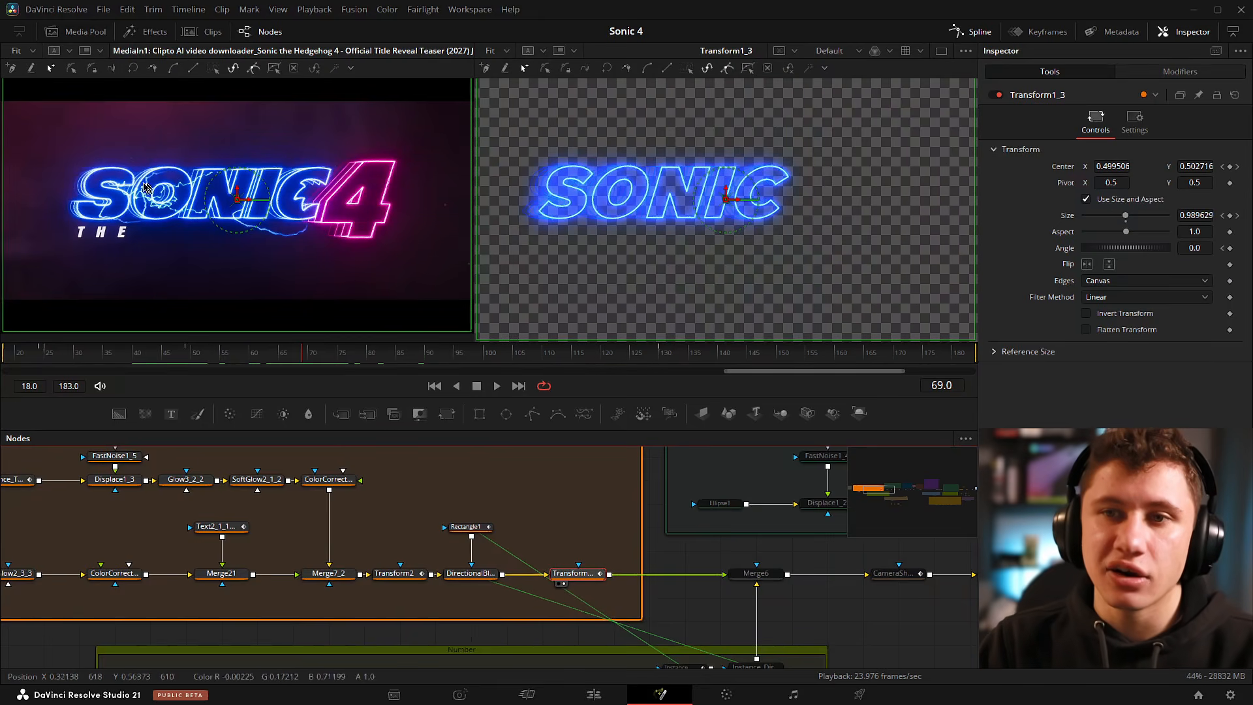
# Examine Transform1_3's Center and Size animation against the reference from its starting keyframes at frame 49 through frame 95.
pyautogui.moveTo(302, 355); pyautogui.dragTo(444, 356)
pyautogui.click(202, 356)
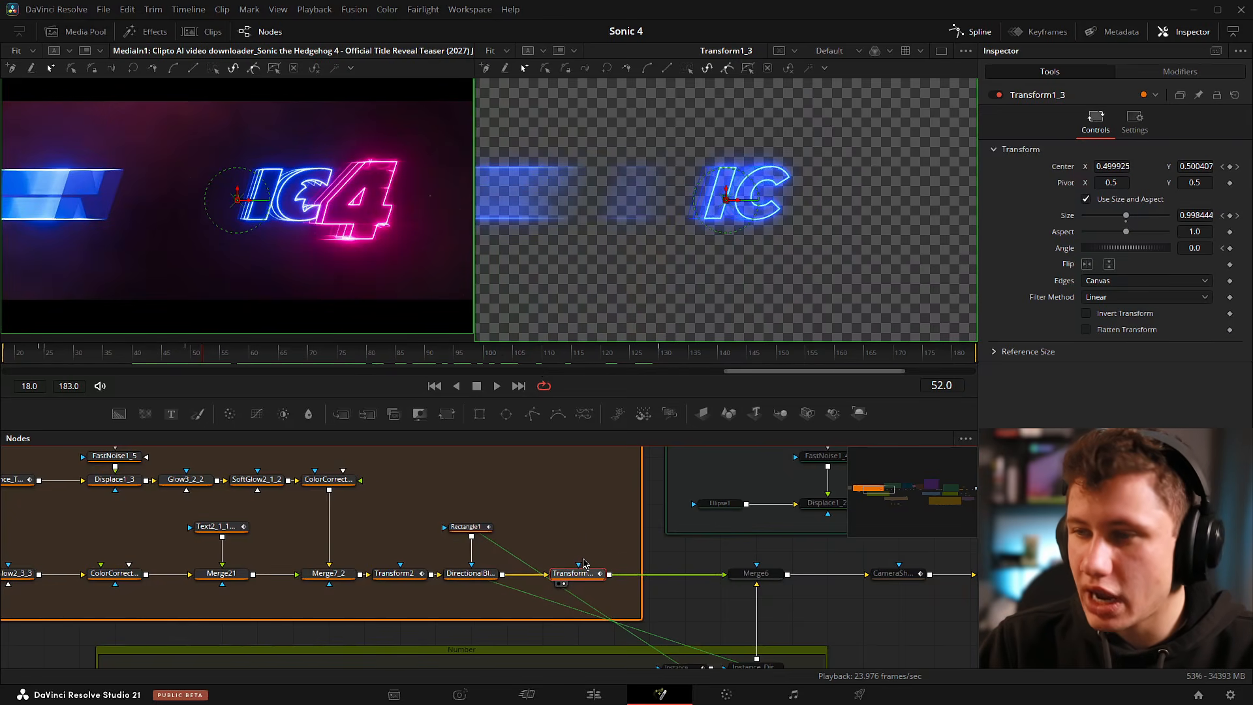
pyautogui.click(186, 356)
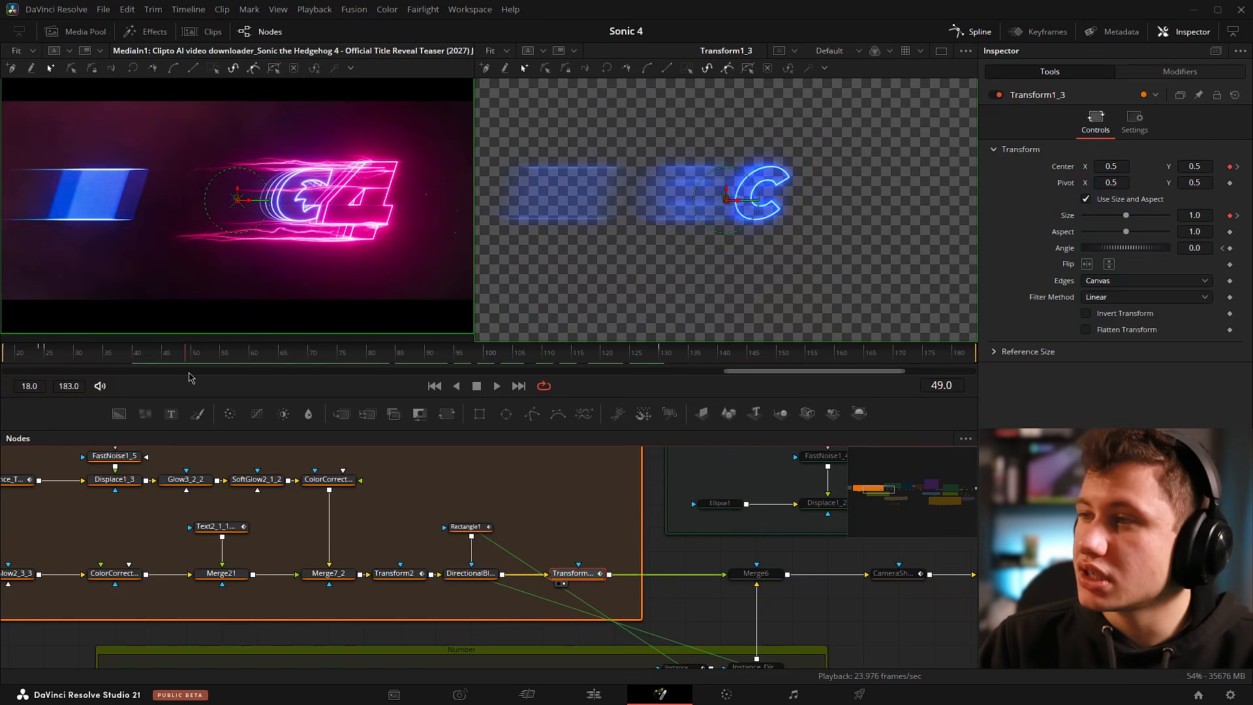
pyautogui.moveTo(191, 377); pyautogui.dragTo(455, 363)
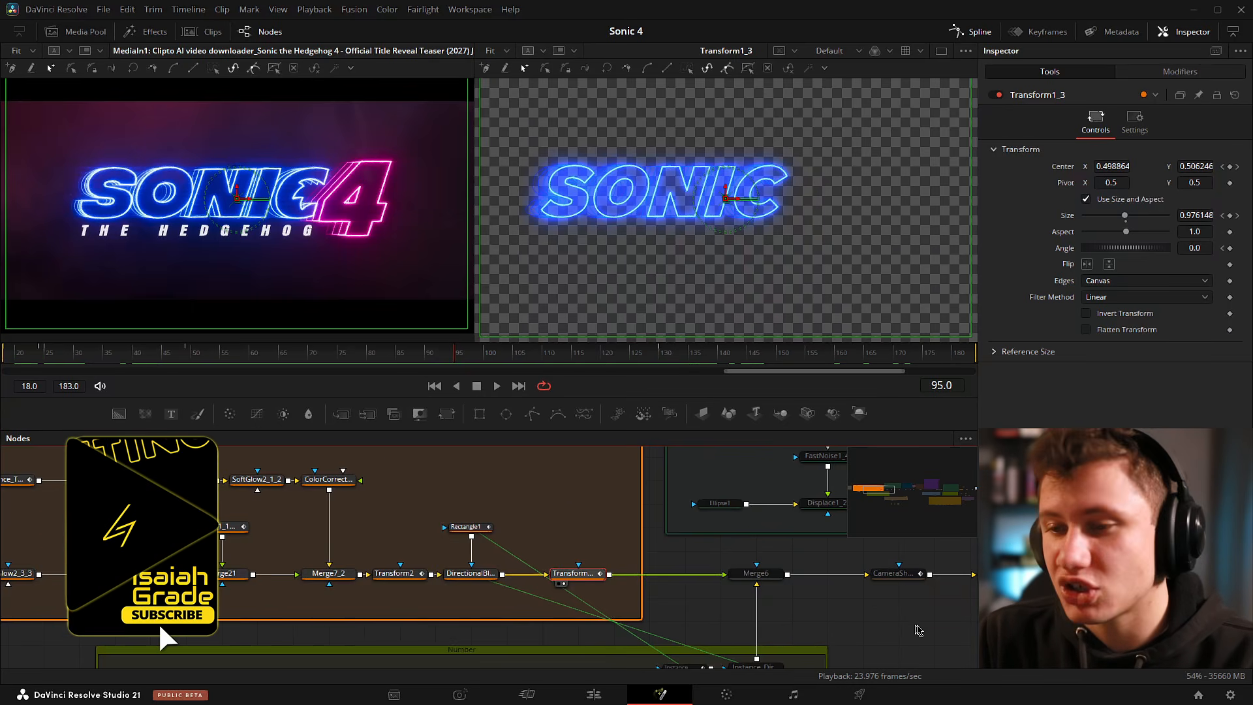
# Locate and select the Number node group, and inspect the pink 4 up close in the reference.
pyautogui.moveTo(938, 629); pyautogui.dragTo(450, 546)
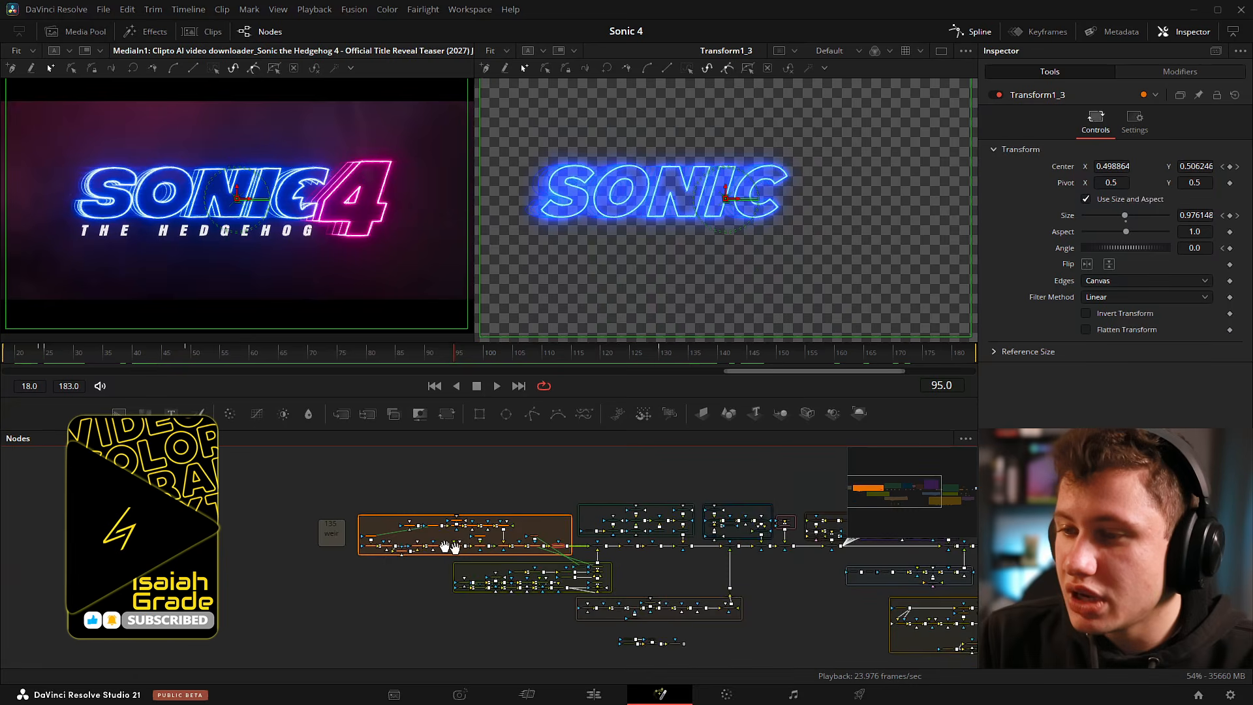
pyautogui.scroll(5, 450, 547)
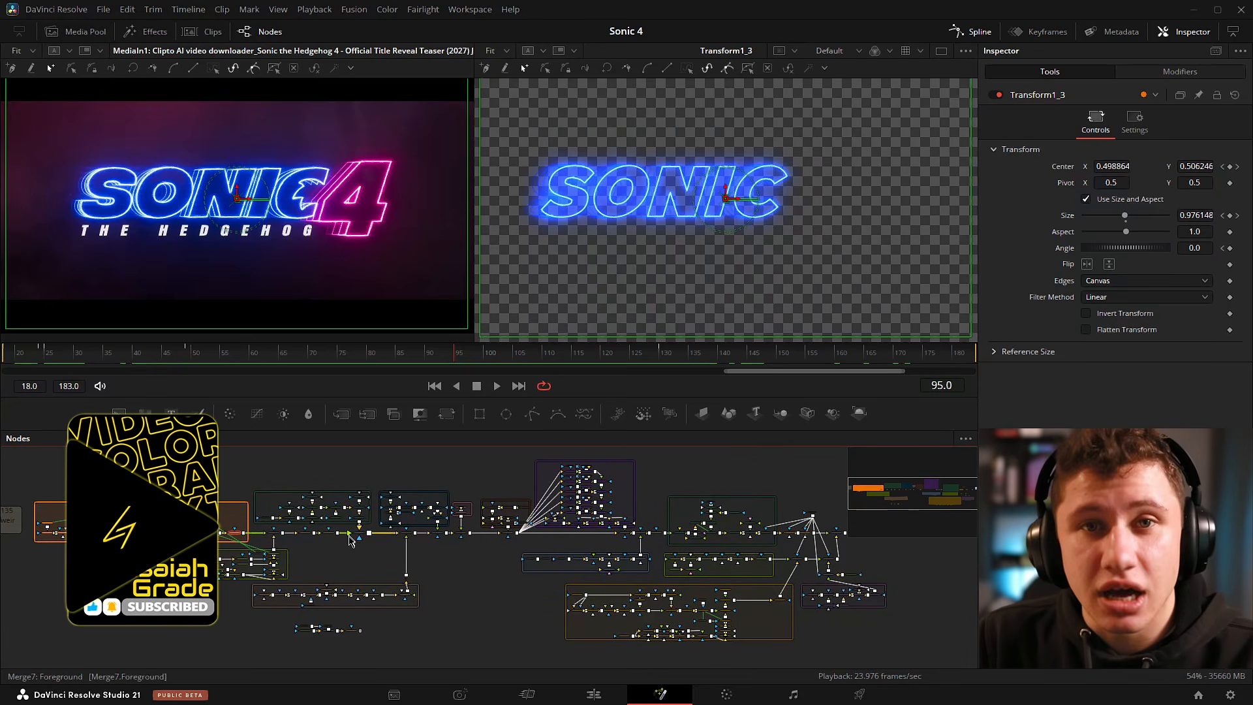
pyautogui.scroll(6, 350, 539)
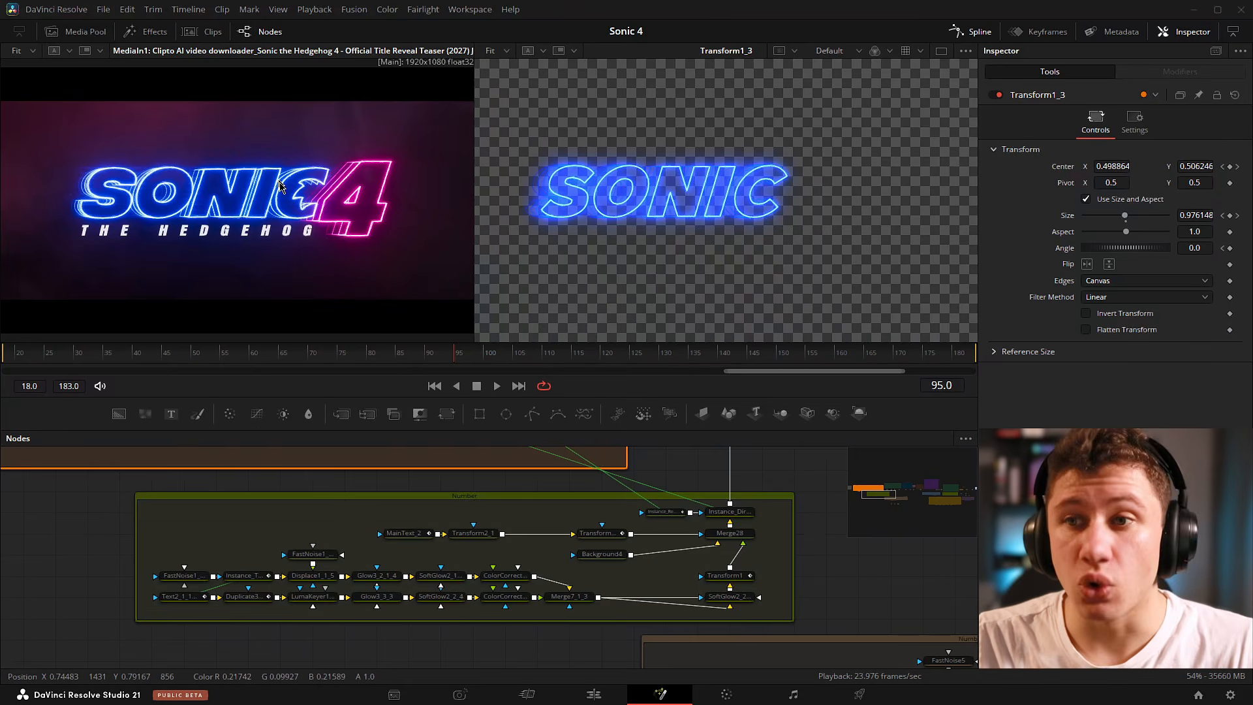
pyautogui.click(597, 495)
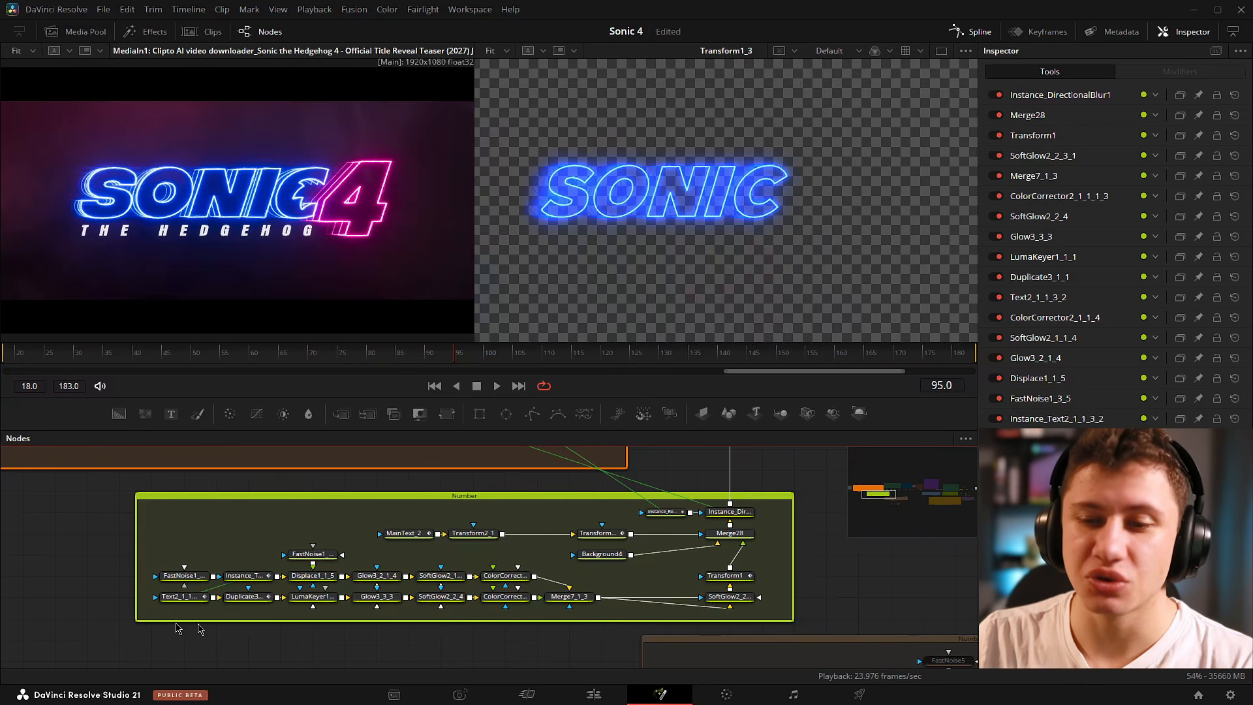
pyautogui.scroll(3, 427, 201)
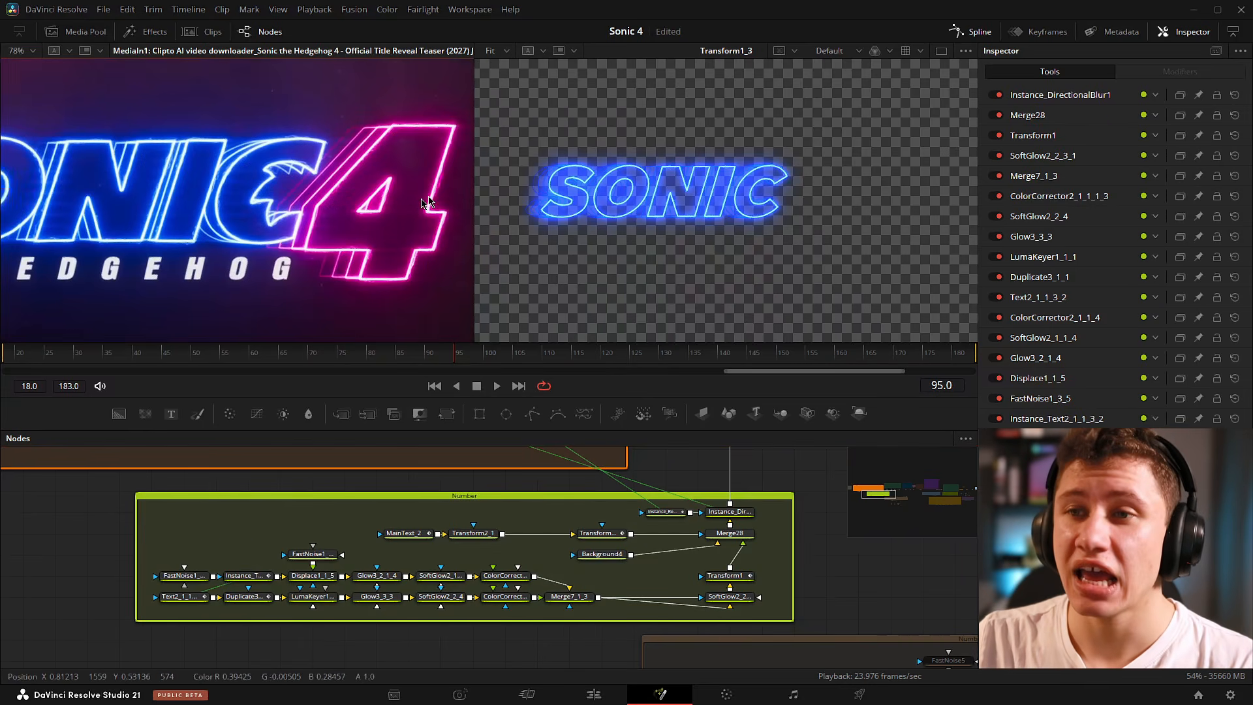
# Examine the first two shading elements of the Text2_1_1_3_2 node in the Number group, including the outline element's properties.
pyautogui.scroll(1, 427, 201)
pyautogui.scroll(2, 327, 169)
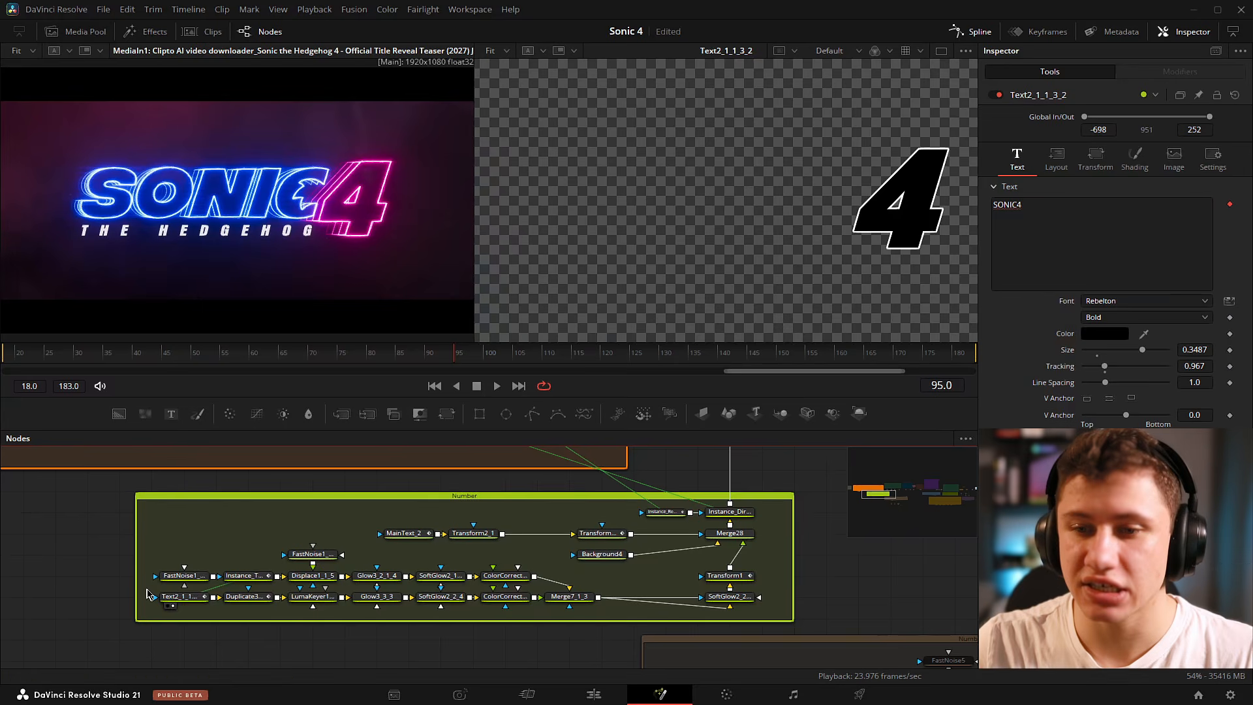
pyautogui.click(185, 602)
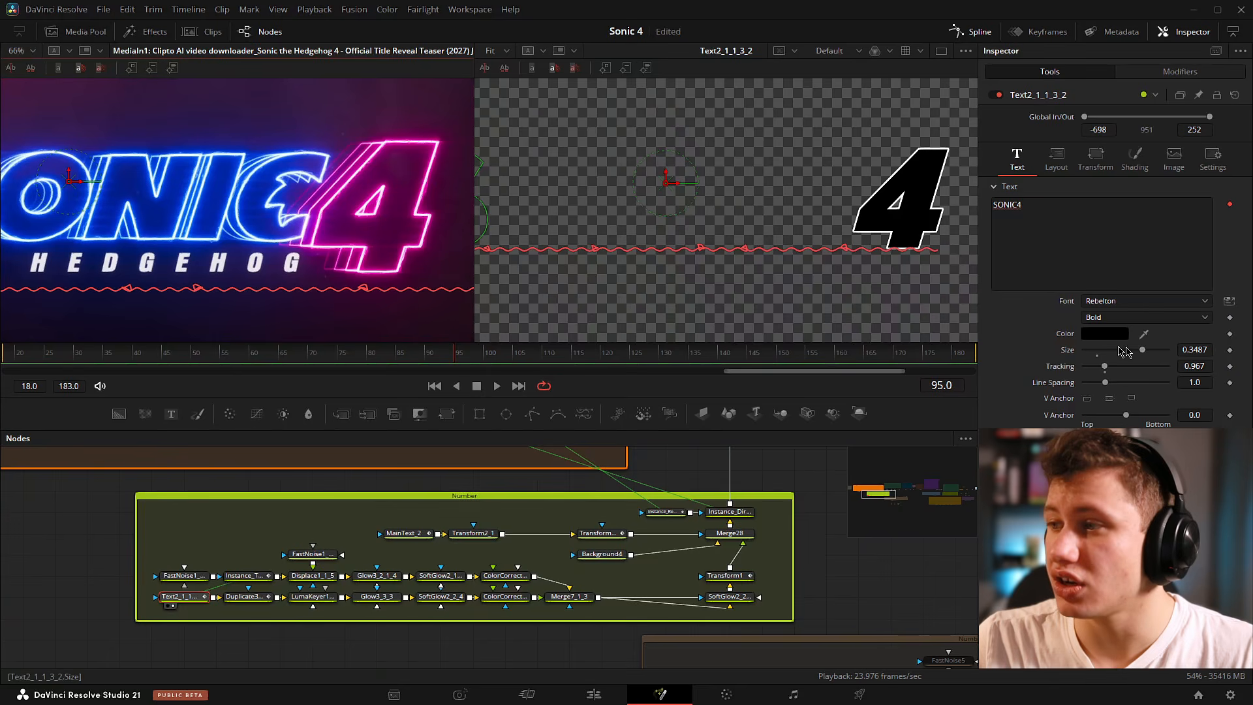
pyautogui.moveTo(282, 185); pyautogui.dragTo(237, 170)
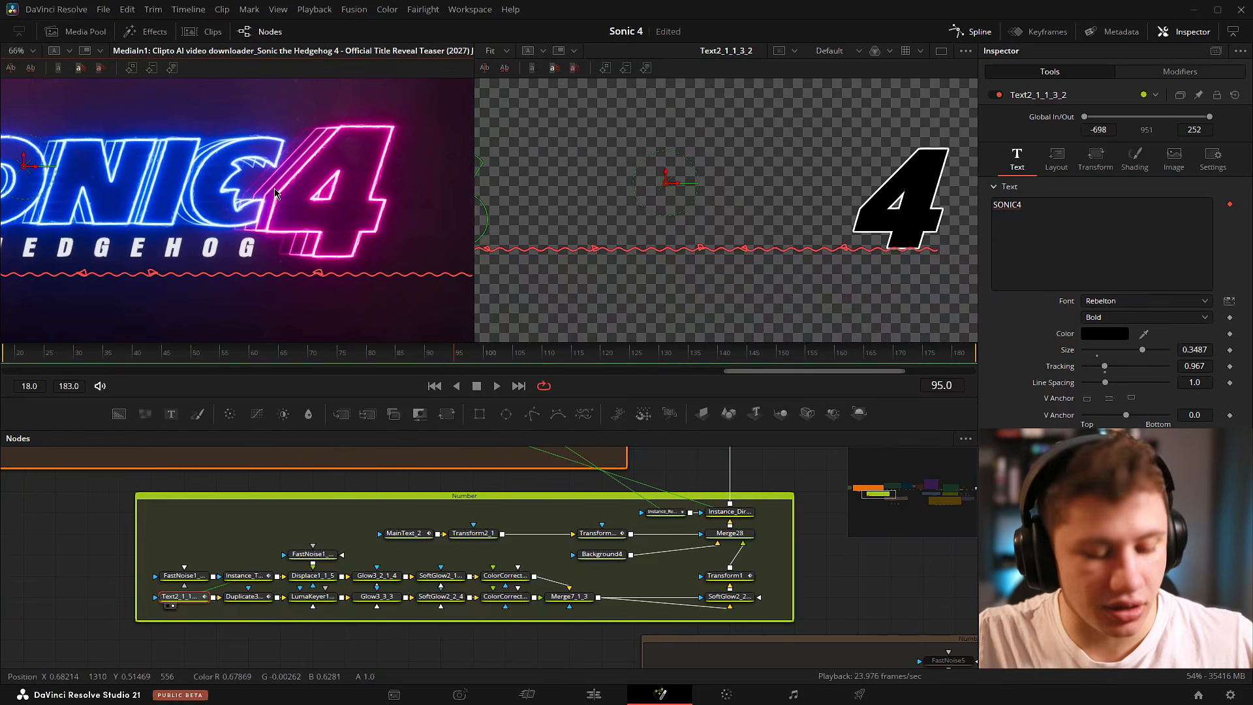
pyautogui.hotkey('ctrl', 'f')
pyautogui.click(1134, 159)
pyautogui.click(1088, 204)
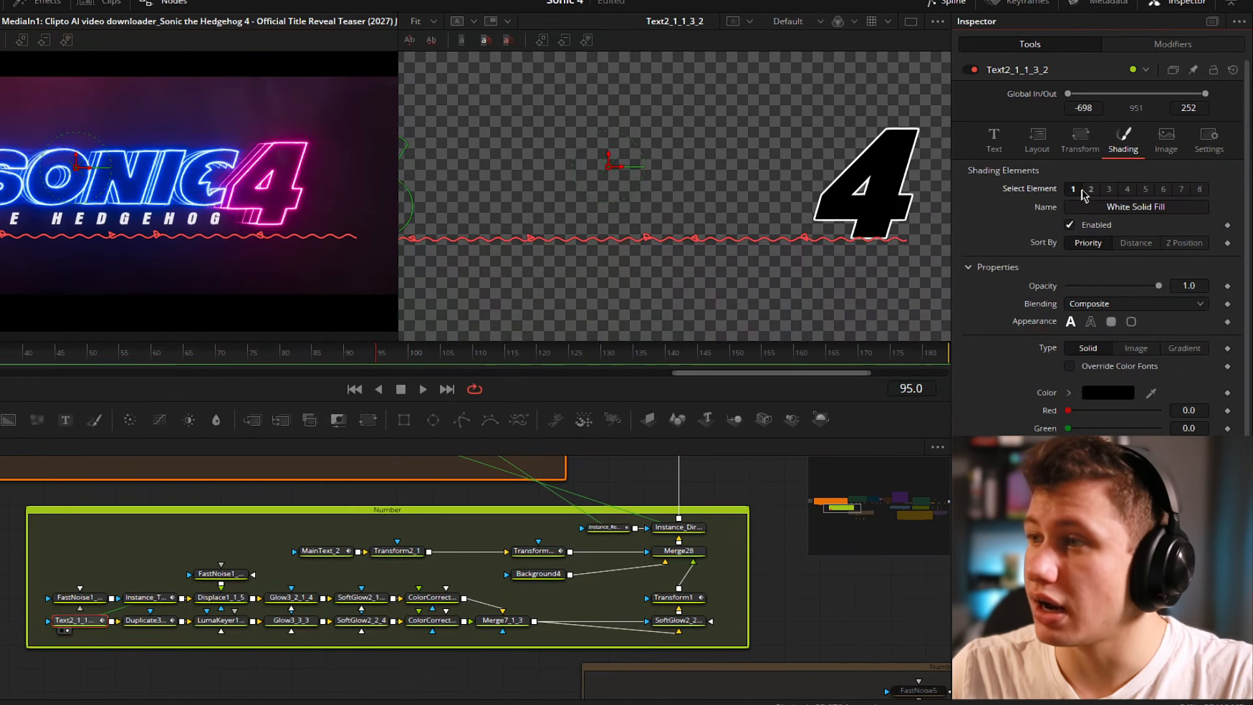
pyautogui.click(1090, 189)
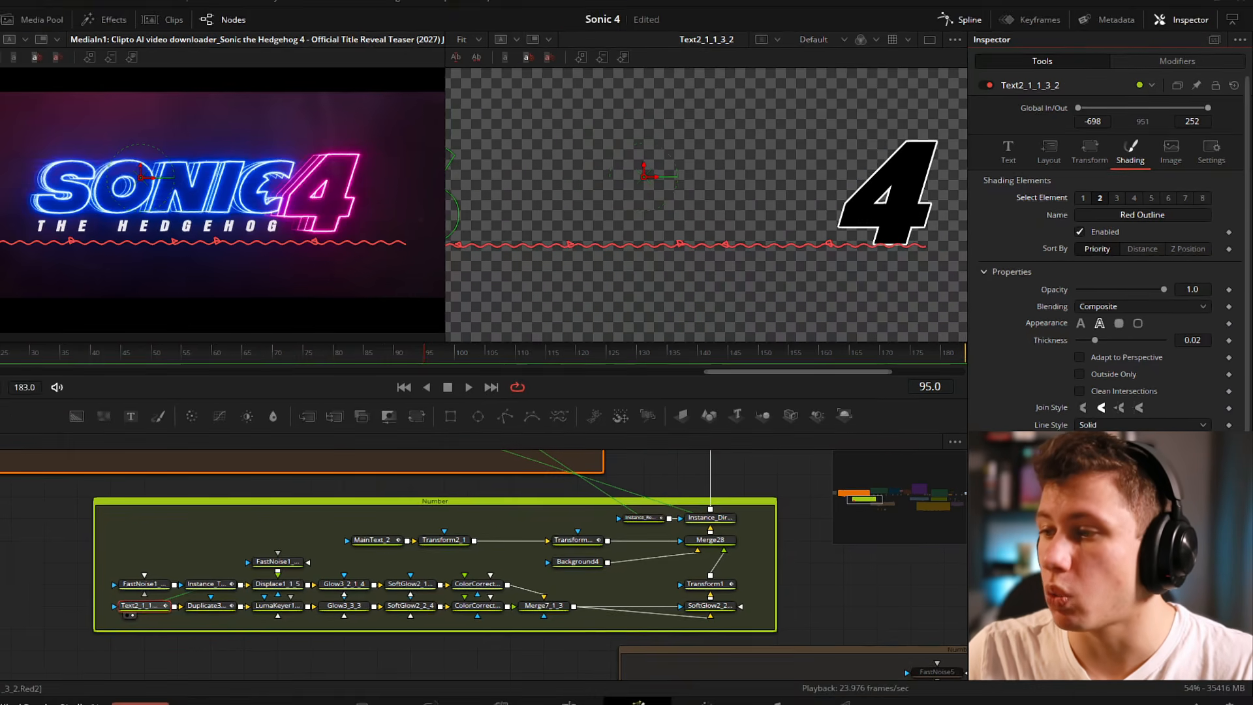
pyautogui.scroll(-5, 1050, 394)
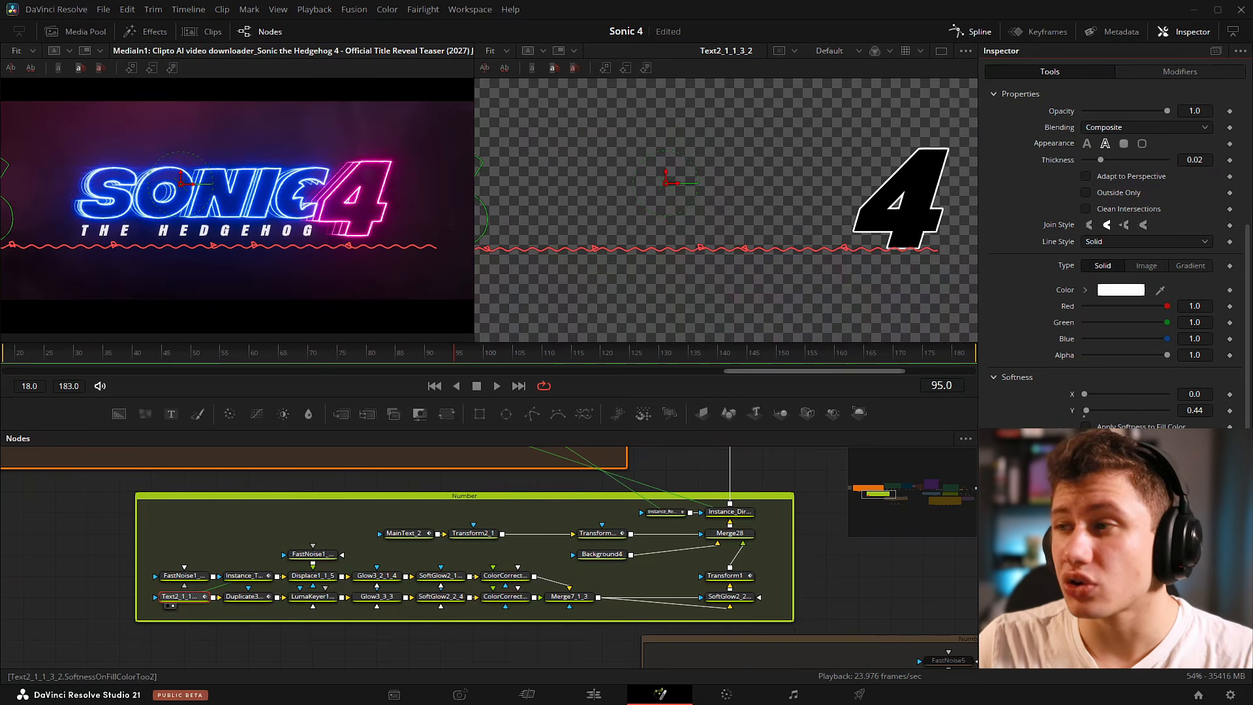
pyautogui.scroll(5, 1109, 418)
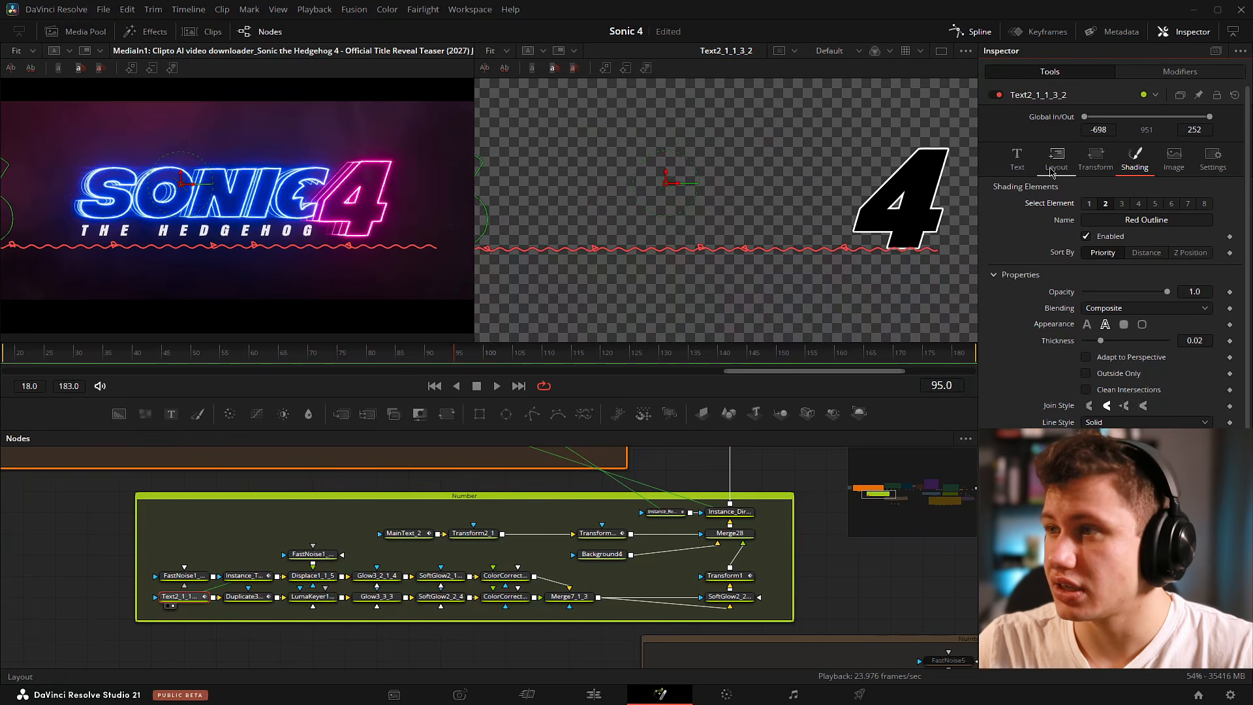
# Inspect the Character Level Styling modifier on the SONIC4 text, marquee-selecting the SONIC letters in the viewer and clearing the selection.
pyautogui.click(1021, 157)
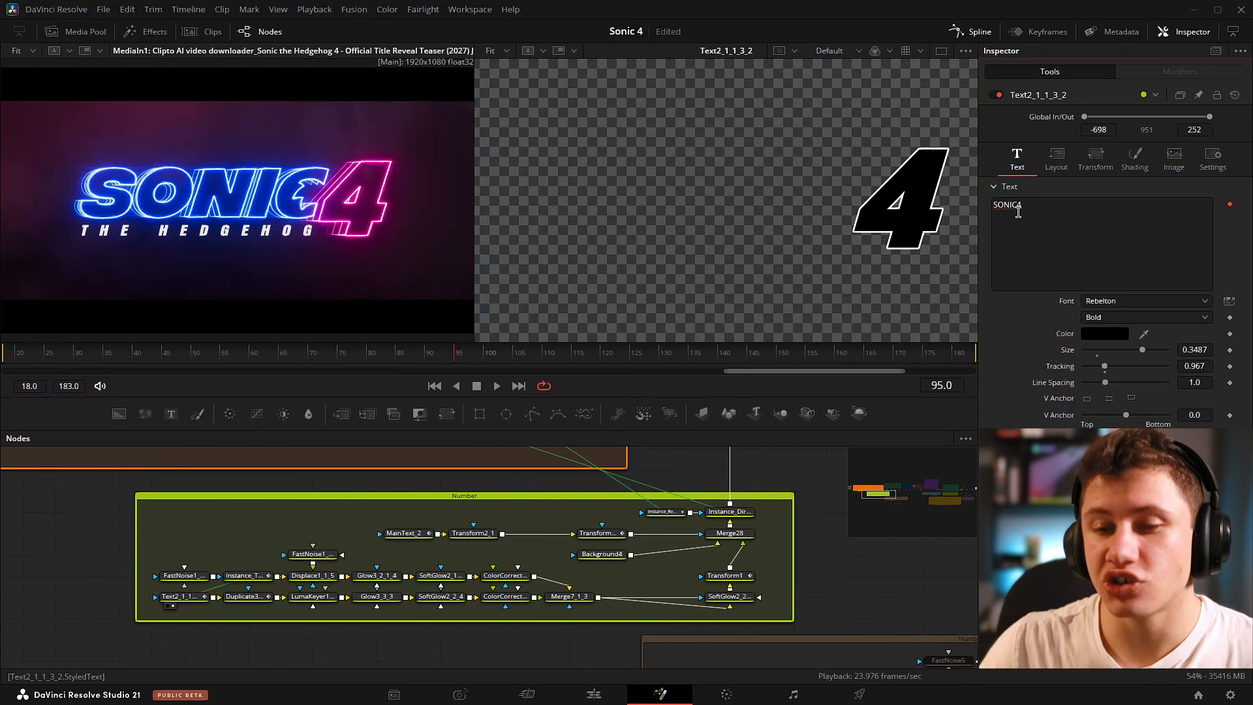
pyautogui.click(171, 598)
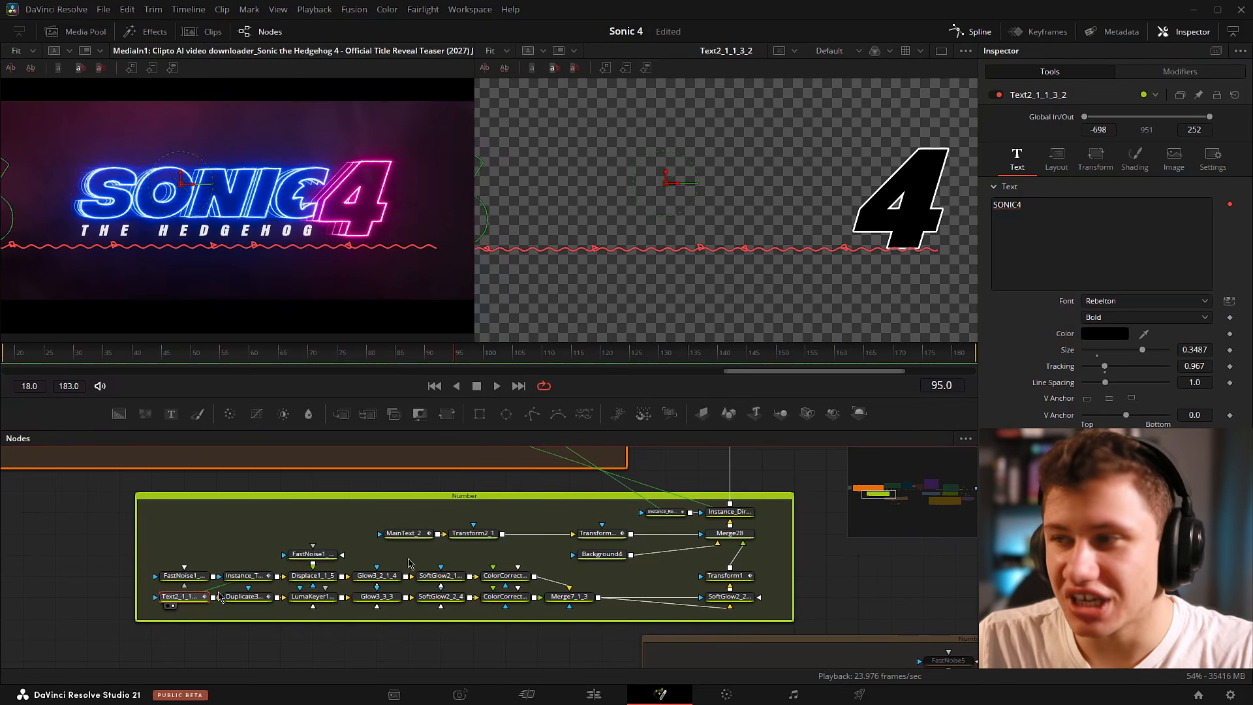
pyautogui.rightClick(1073, 237)
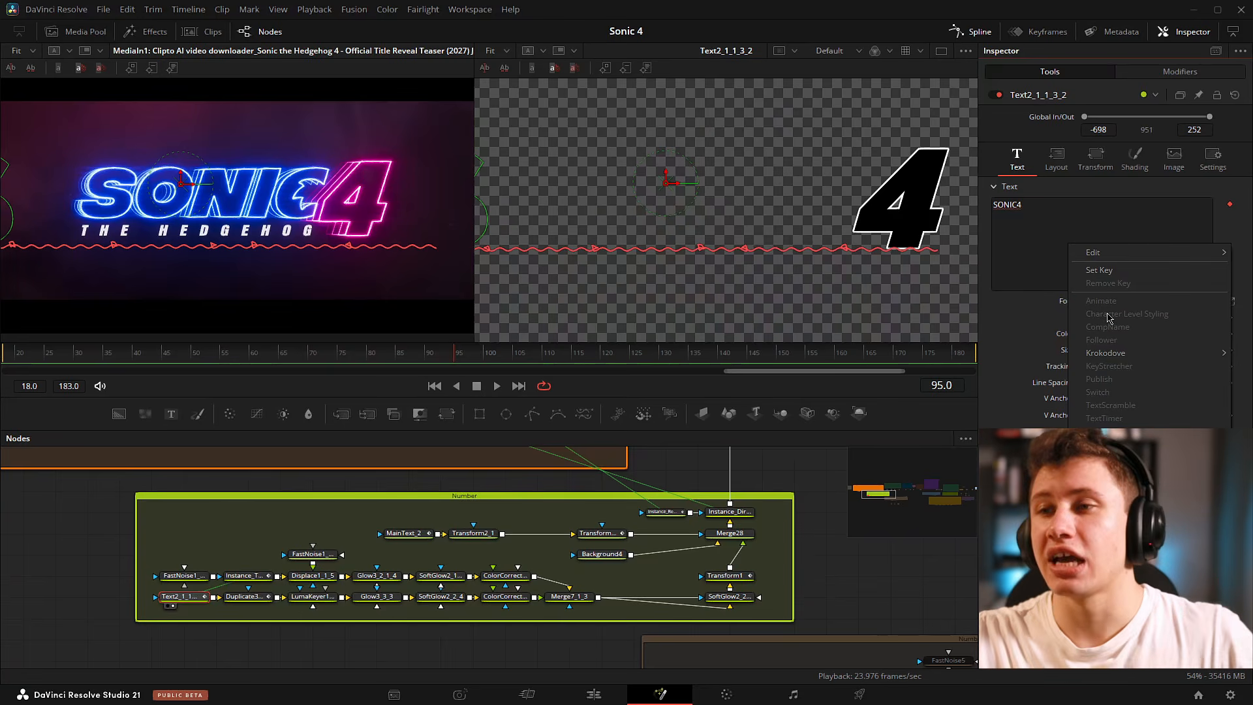
pyautogui.click(1112, 225)
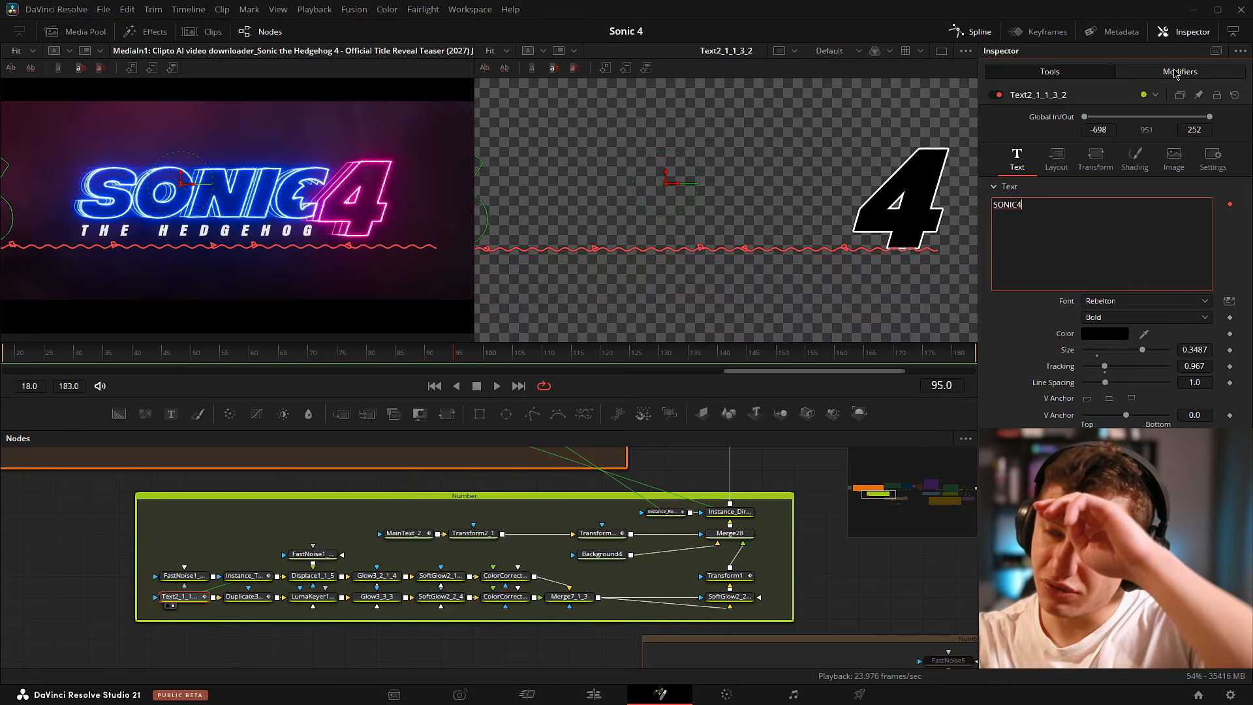
pyautogui.click(1175, 71)
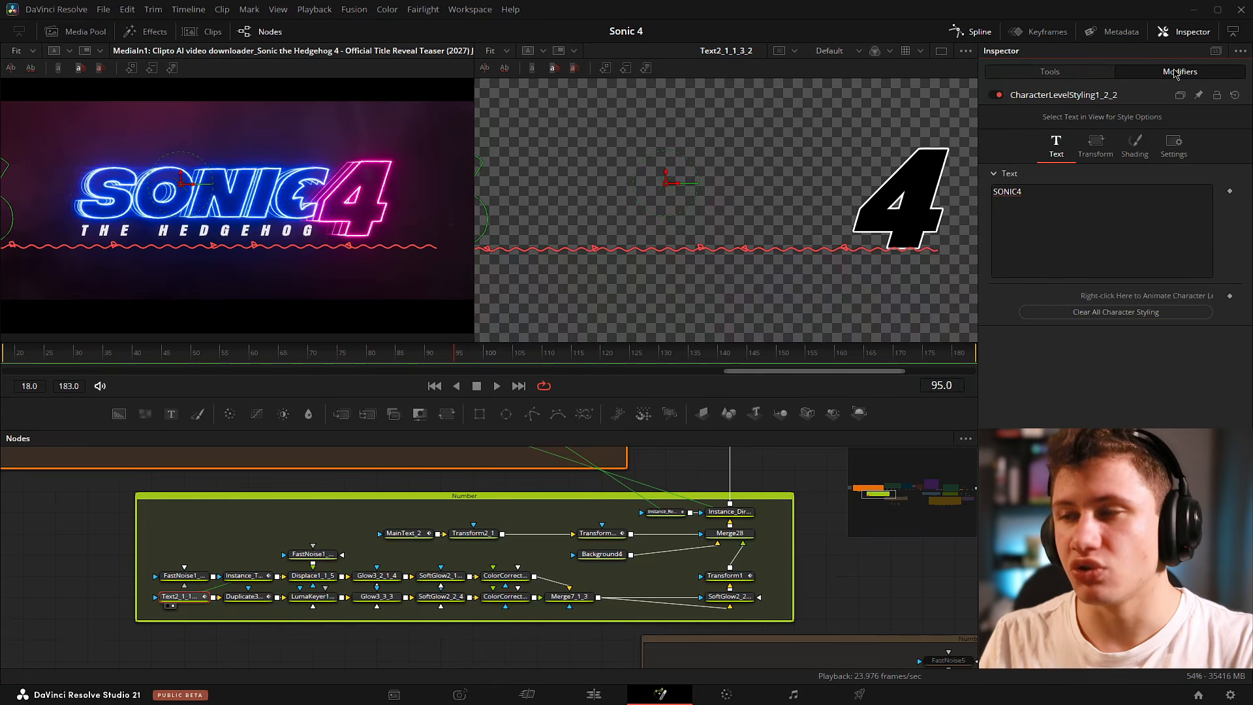
pyautogui.scroll(-5, 503, 155)
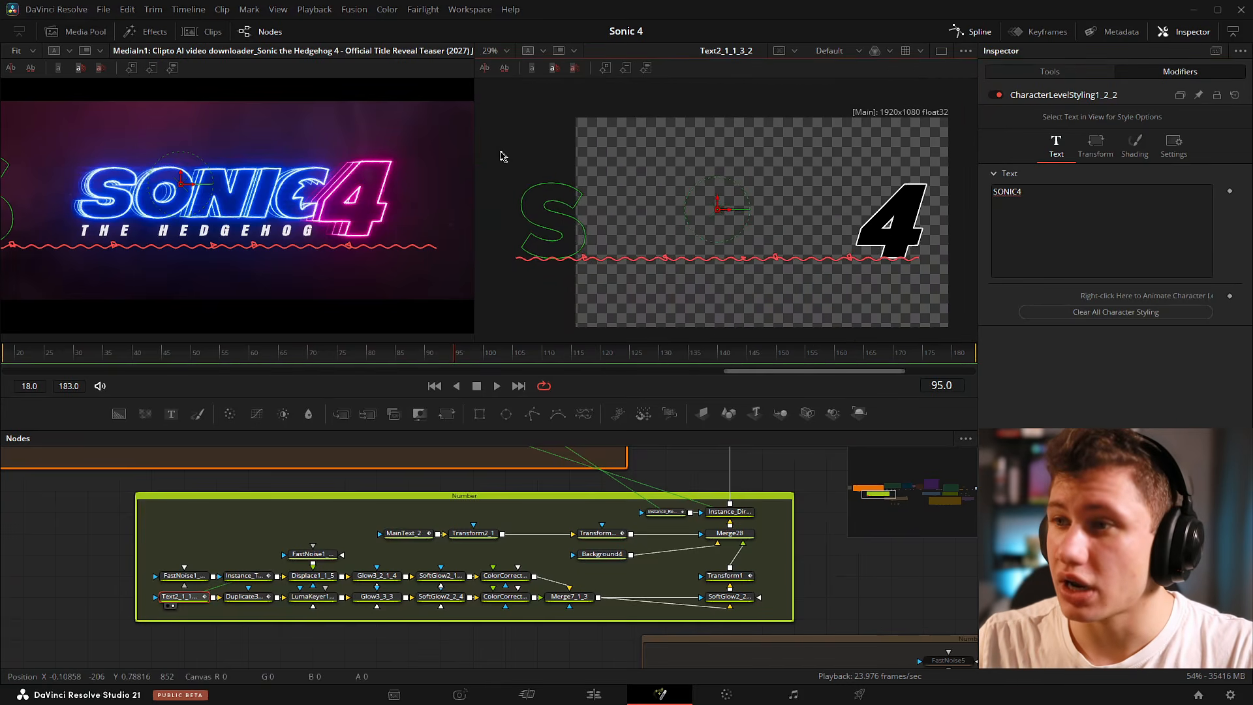
pyautogui.moveTo(484, 151); pyautogui.dragTo(856, 301)
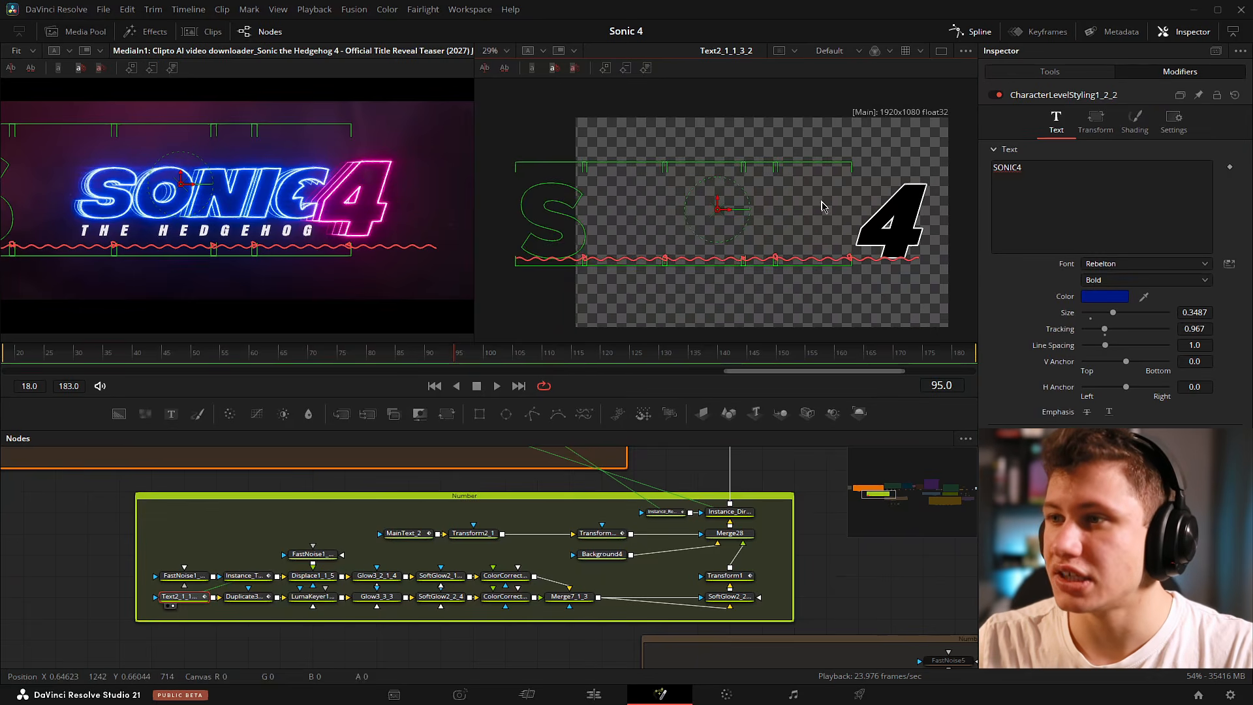
pyautogui.click(518, 314)
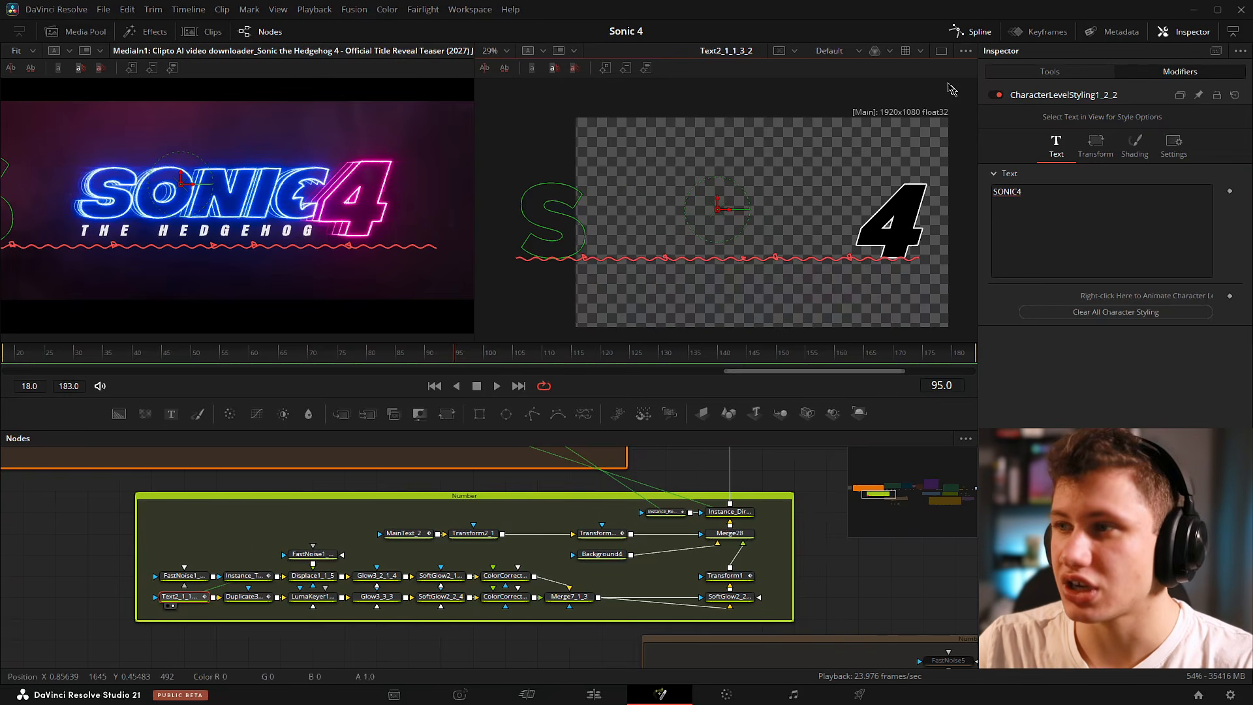
# Review the Text2_1_1_3_2 node's outline shading again, then return to its styled text field.
pyautogui.click(1058, 72)
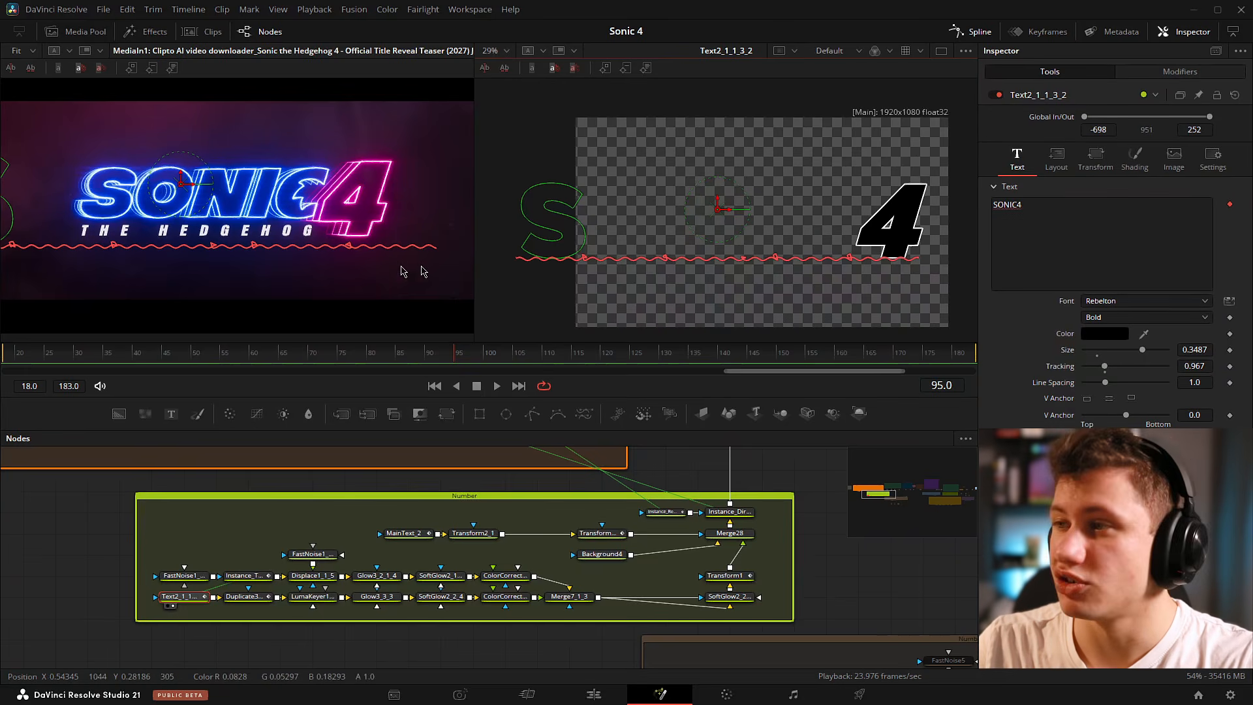
pyautogui.click(1135, 156)
pyautogui.scroll(-3, 1055, 359)
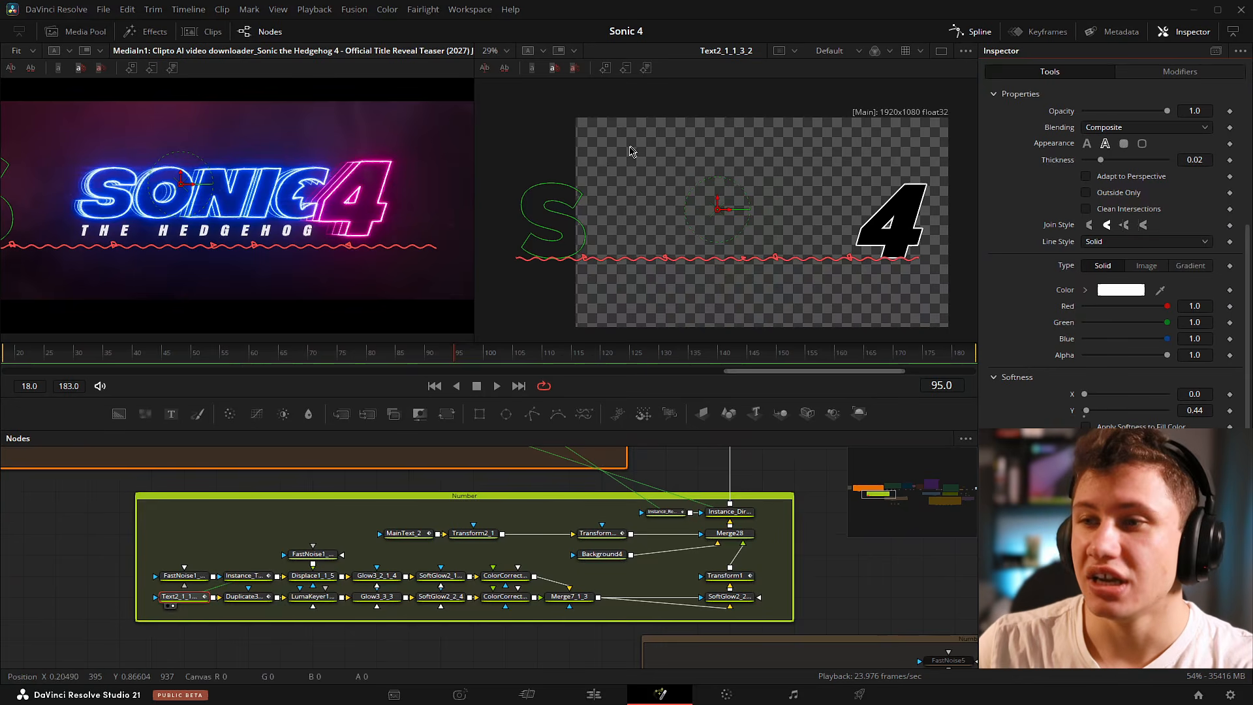
pyautogui.scroll(3, 1074, 178)
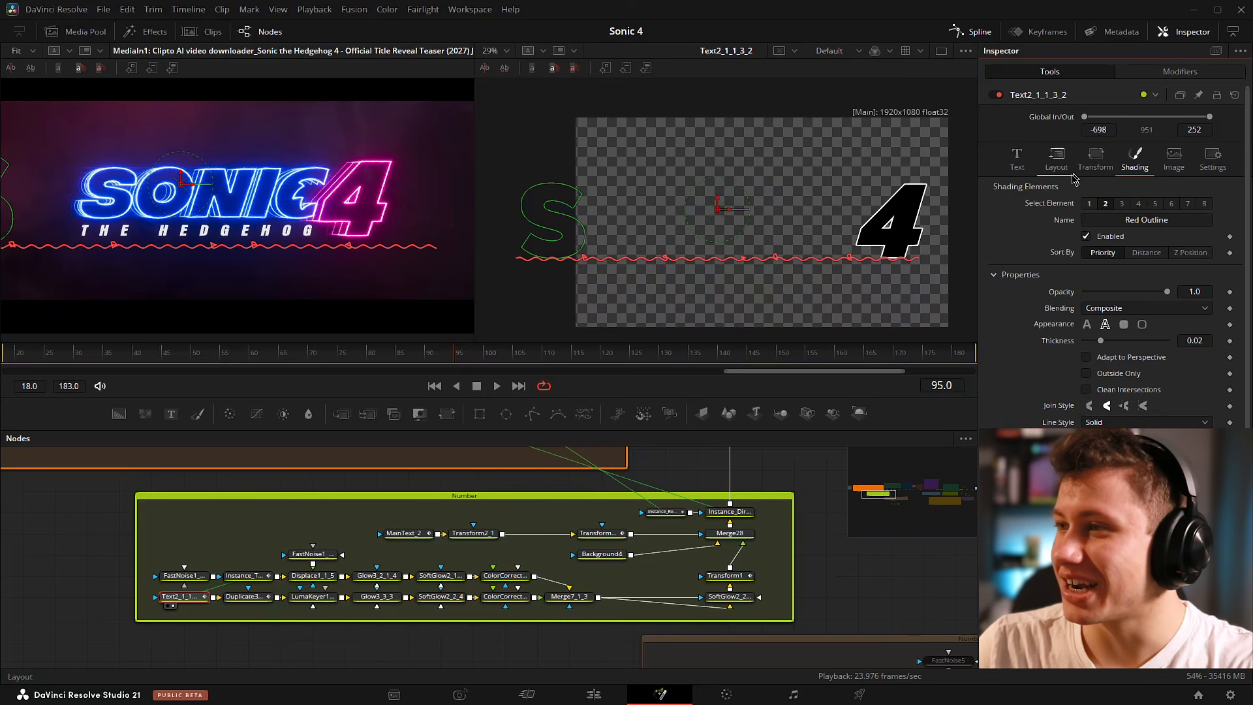
pyautogui.click(1016, 157)
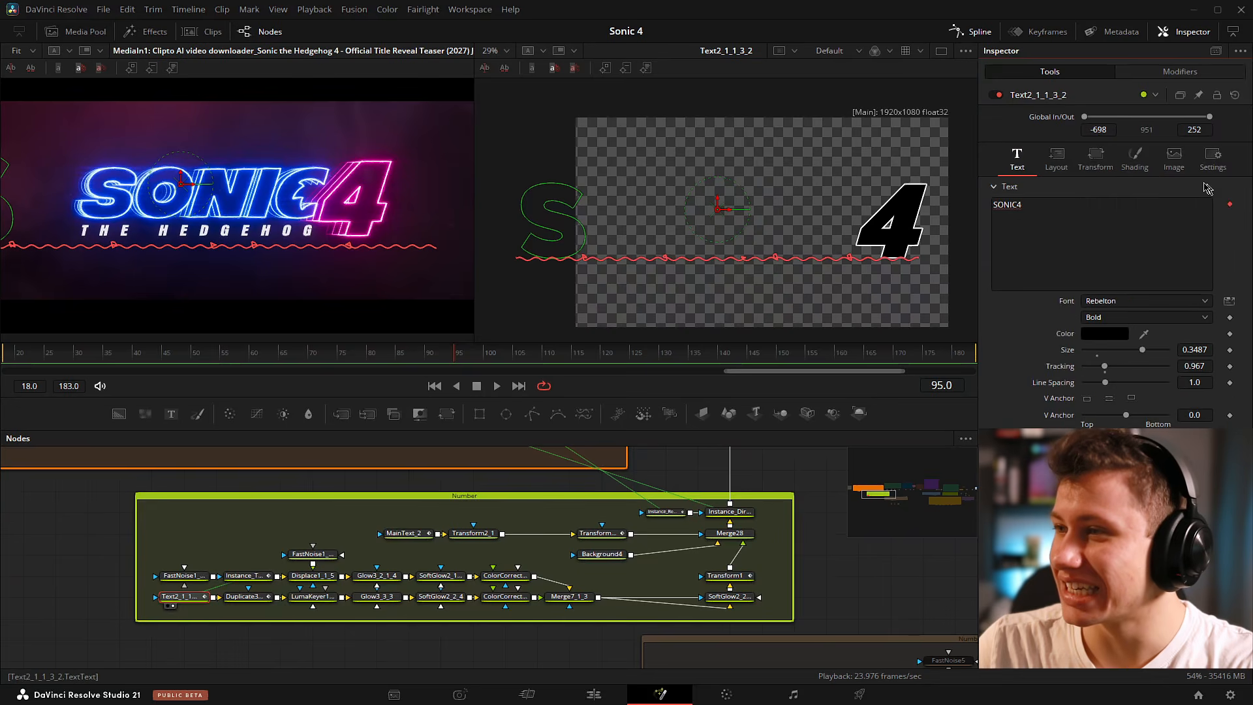
pyautogui.click(1045, 206)
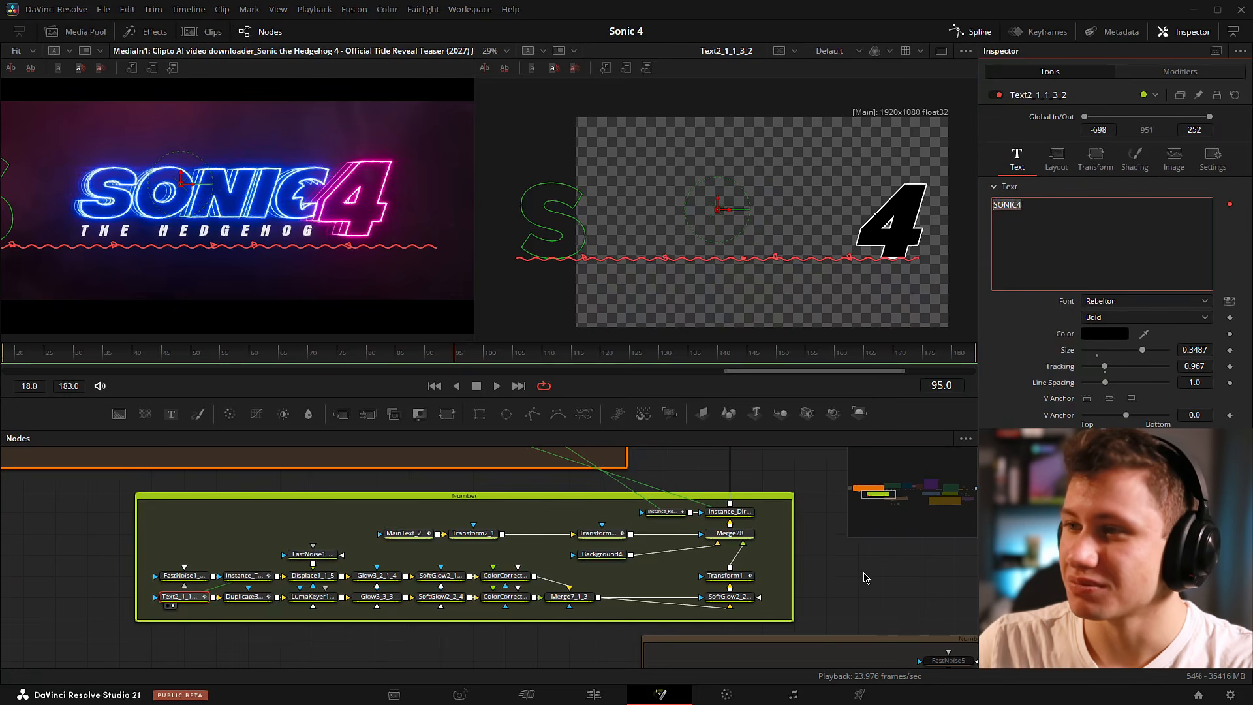
# Preview the Duplicate3_1_1 node's output on the number 4 and inspect its copy and offset settings.
pyautogui.scroll(-1, 377, 601)
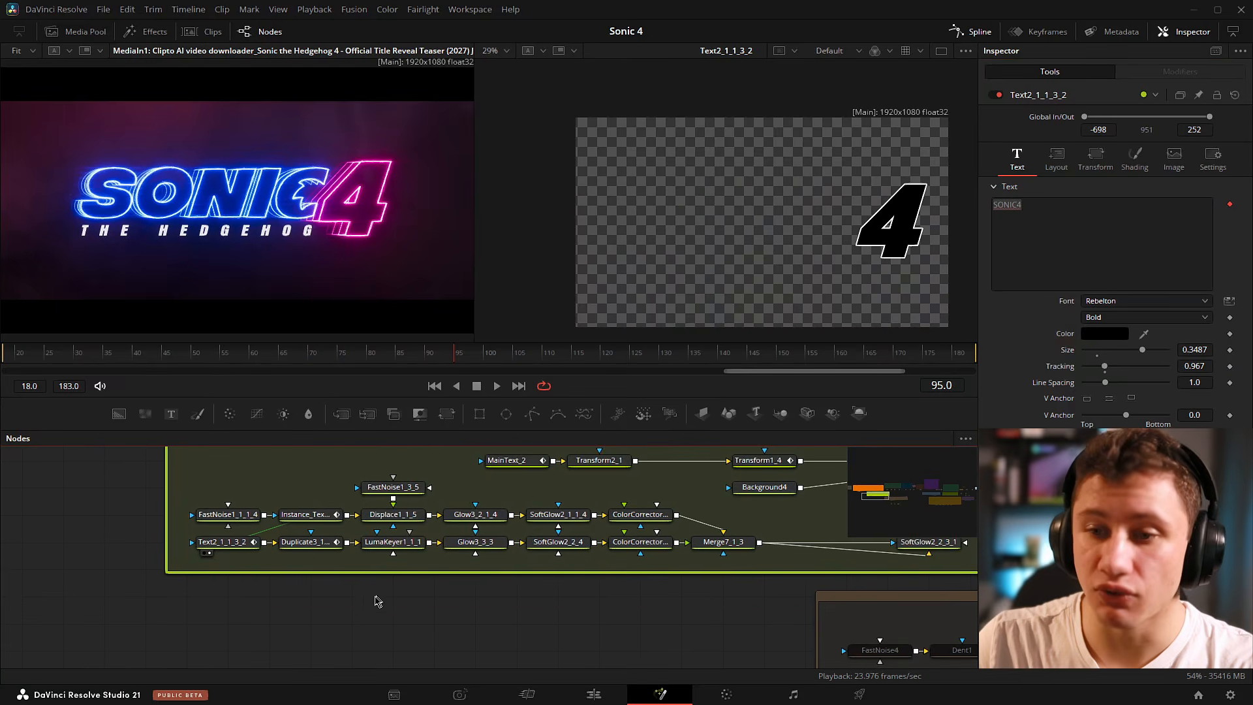
pyautogui.scroll(1, 377, 601)
pyautogui.click(225, 563)
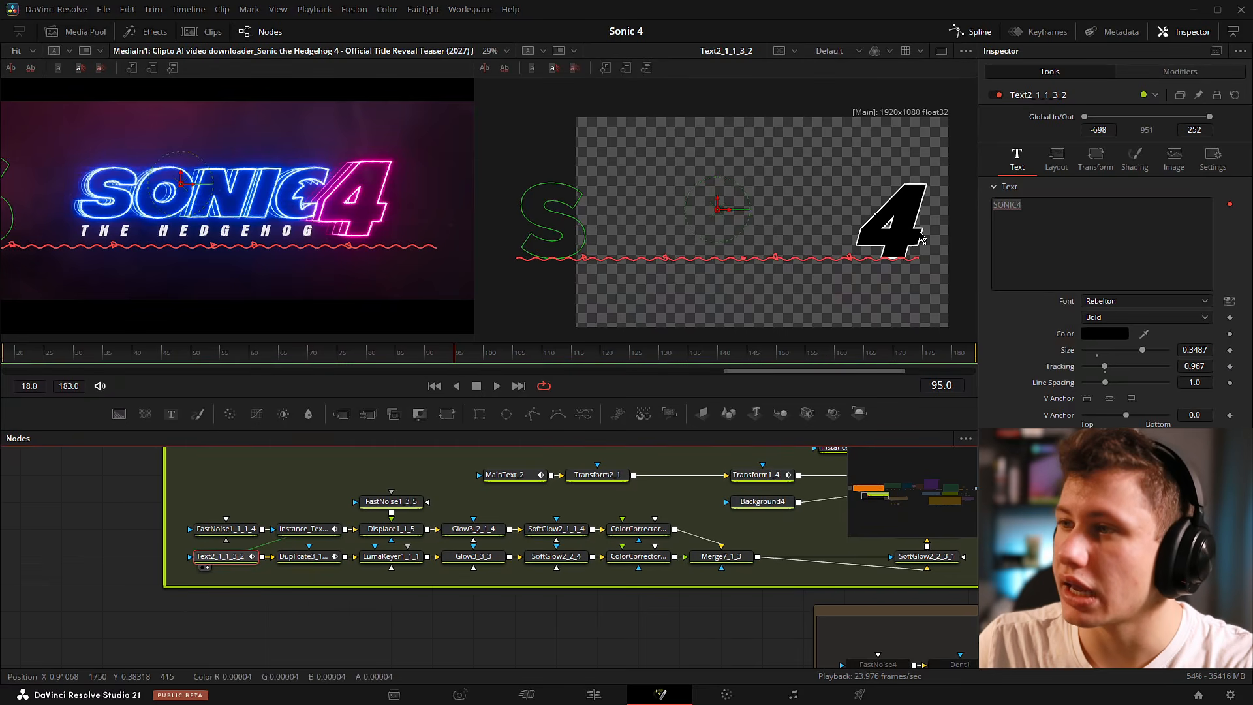
pyautogui.click(290, 567)
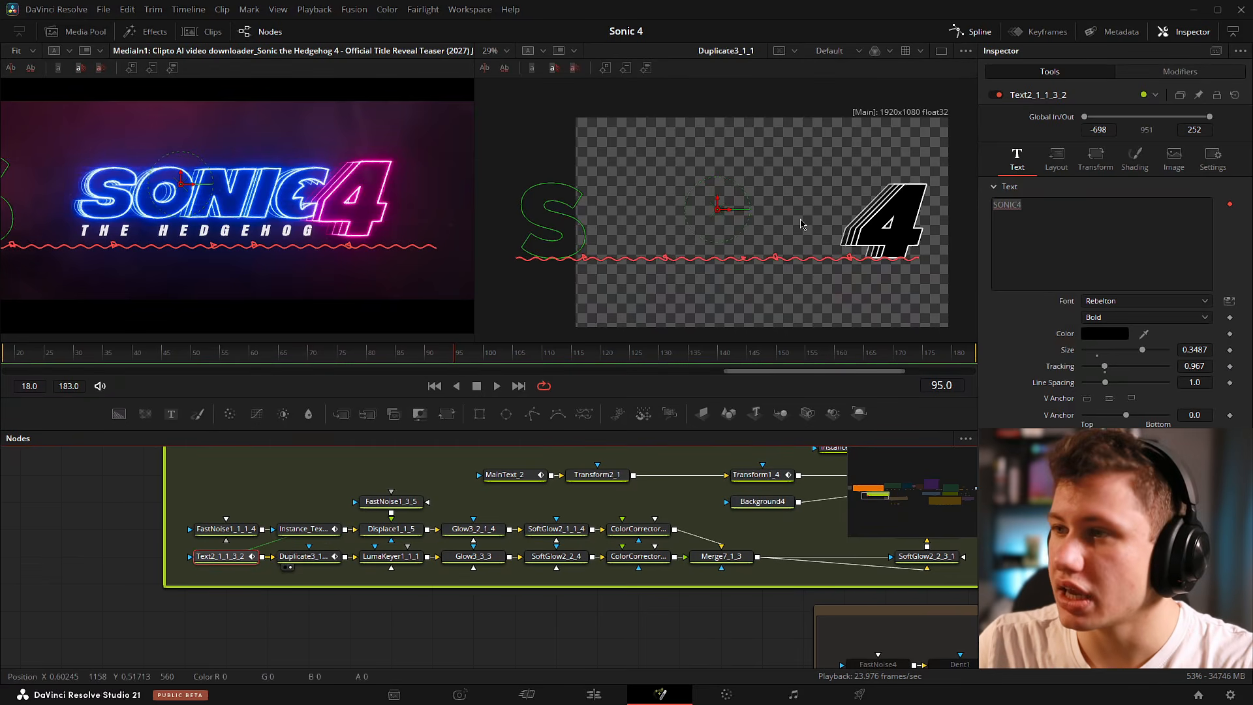
pyautogui.click(589, 648)
pyautogui.scroll(3, 819, 294)
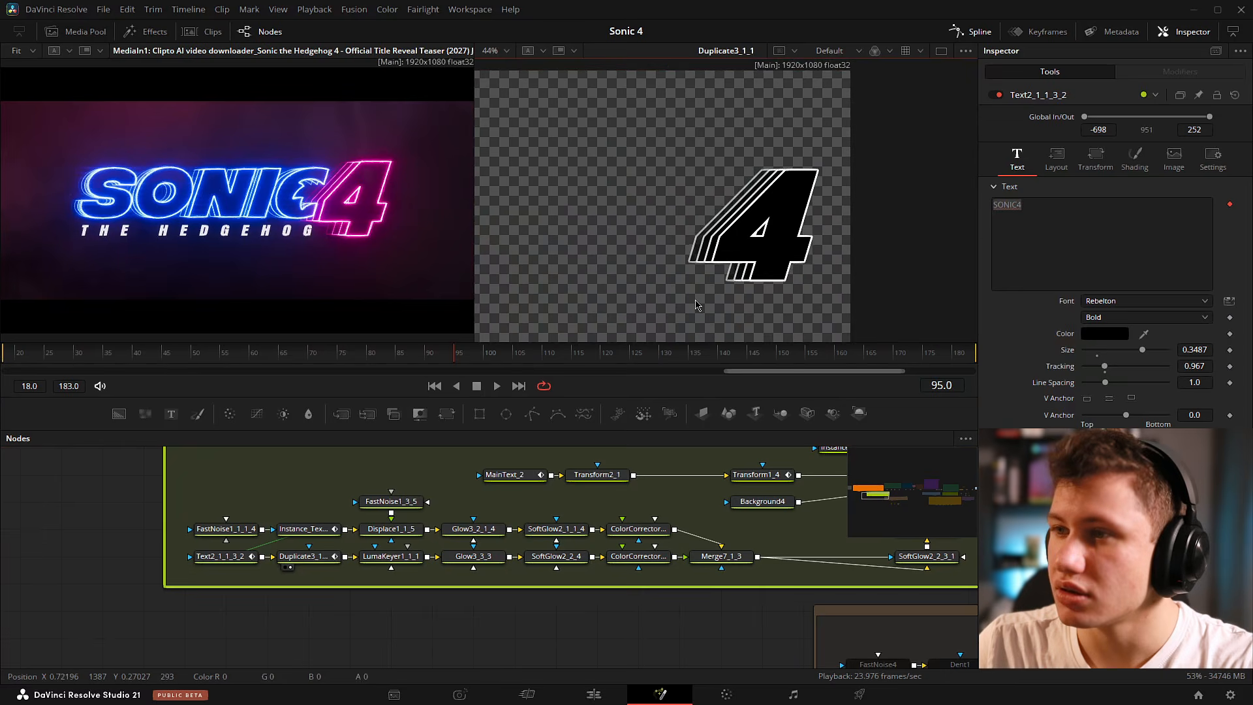
pyautogui.click(304, 556)
pyautogui.scroll(2, 753, 243)
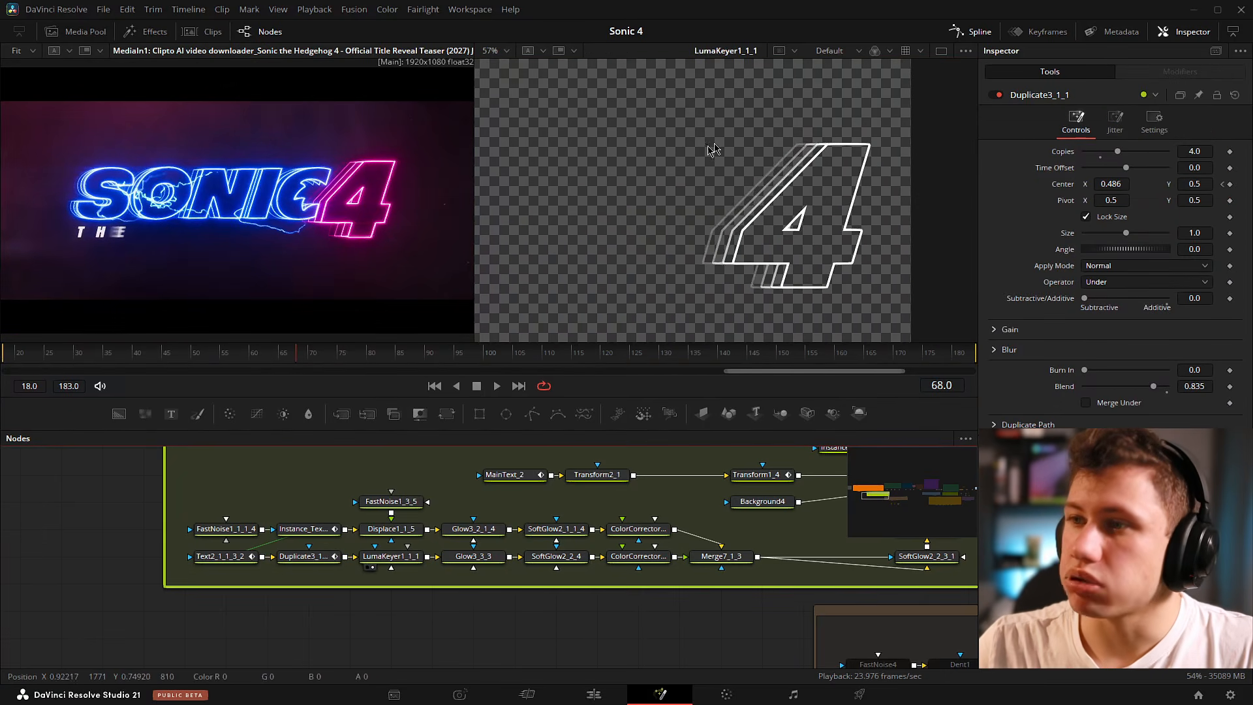
# Inspect the number's lower effect chain from LumaKeyer1_1_1 through Glow3_3_3 and SoftGlow2_2_4 to ColorCorrector2_1_1_1_3, previewing the glow and color results.
pyautogui.click(405, 558)
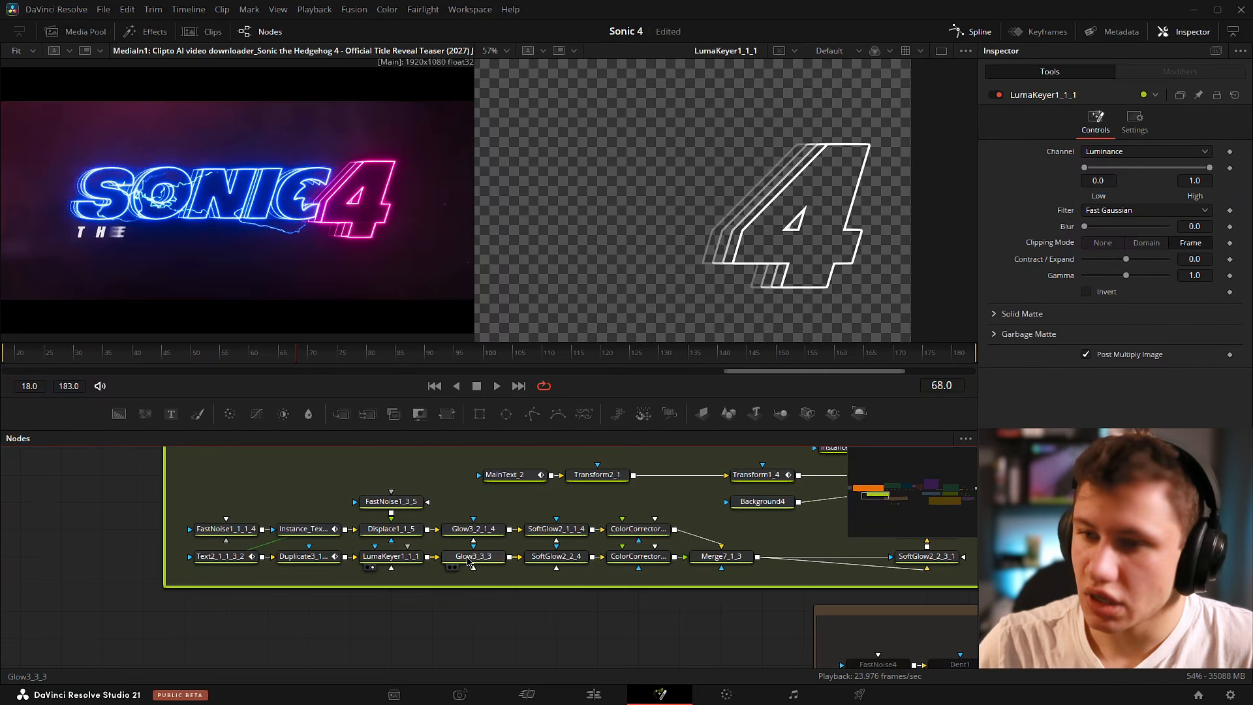
pyautogui.click(452, 558)
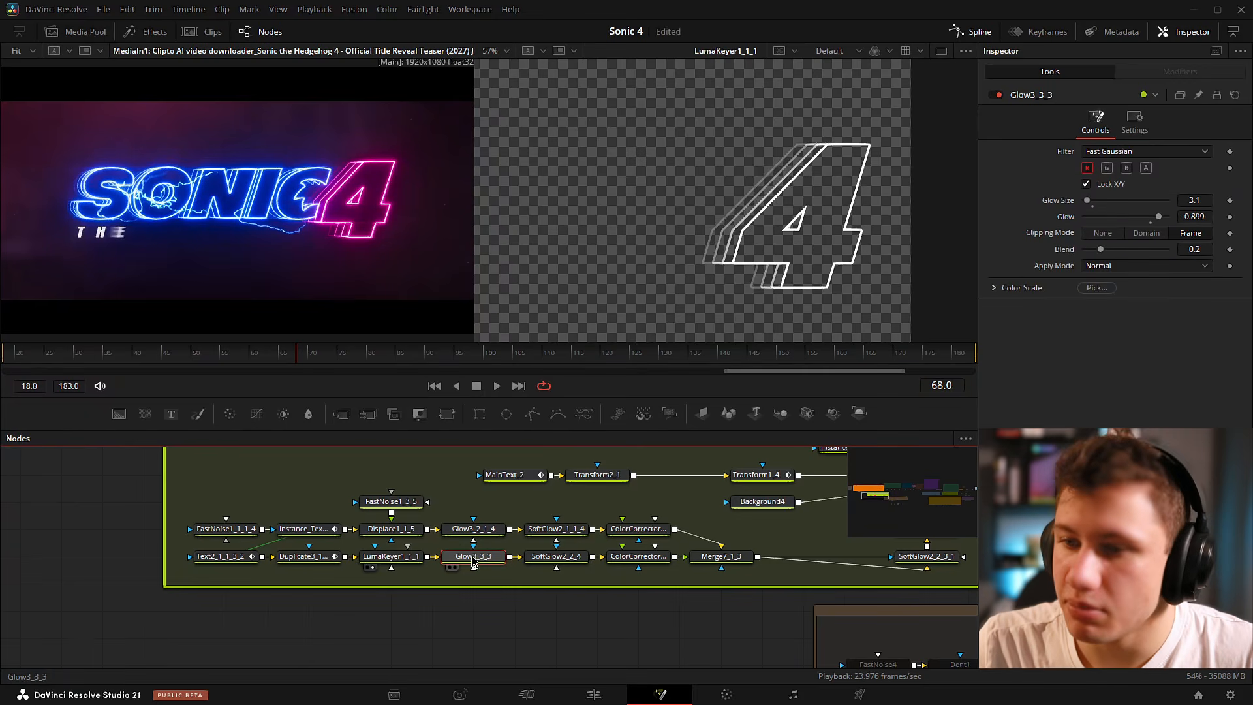
pyautogui.press('2')
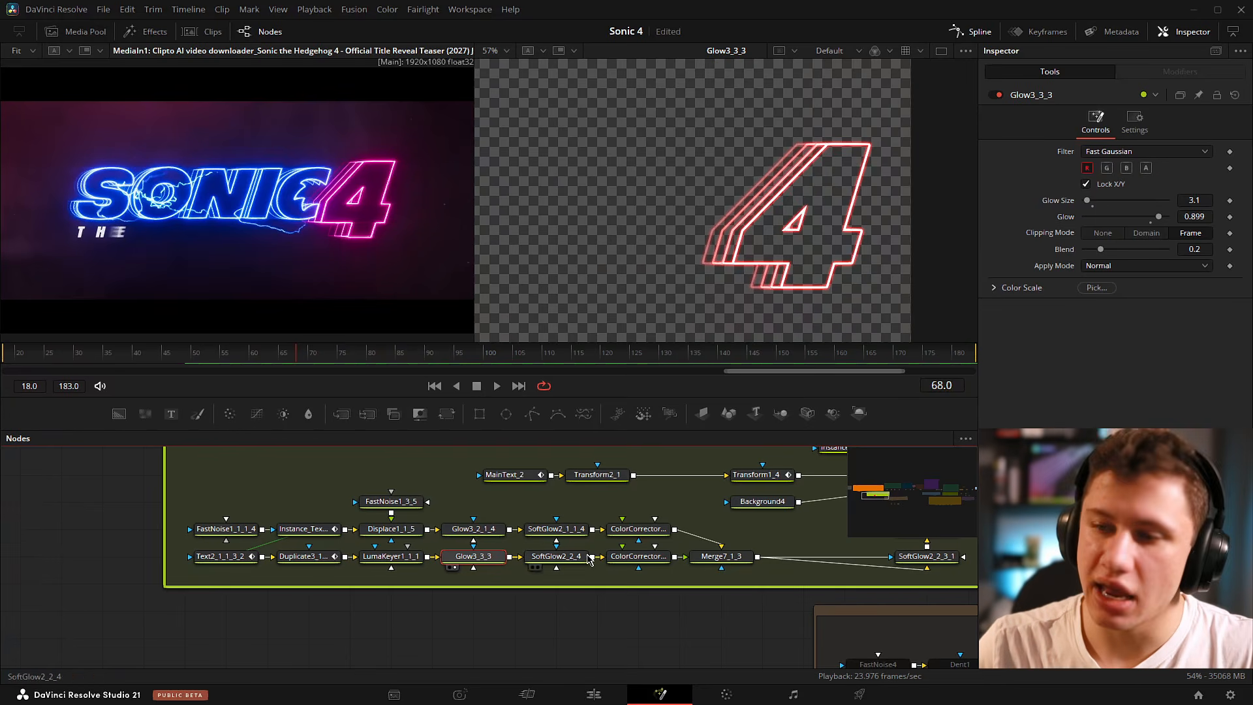
pyautogui.moveTo(487, 558); pyautogui.dragTo(461, 558)
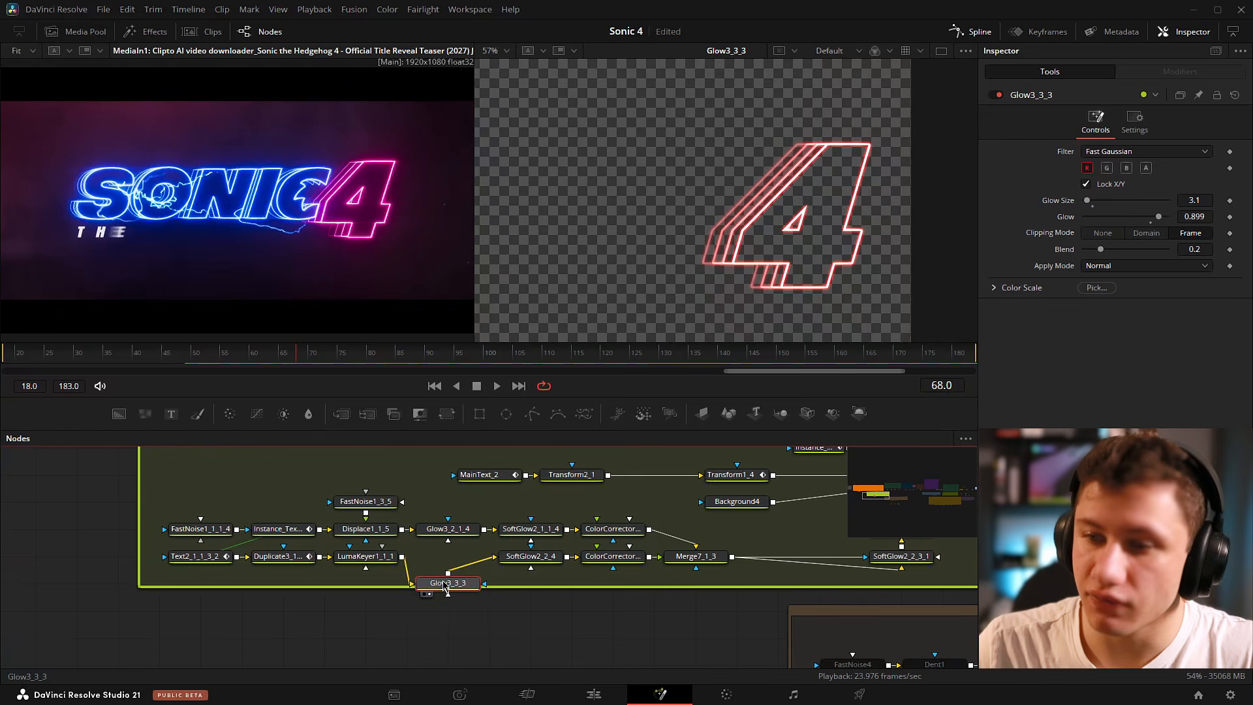
pyautogui.click(513, 567)
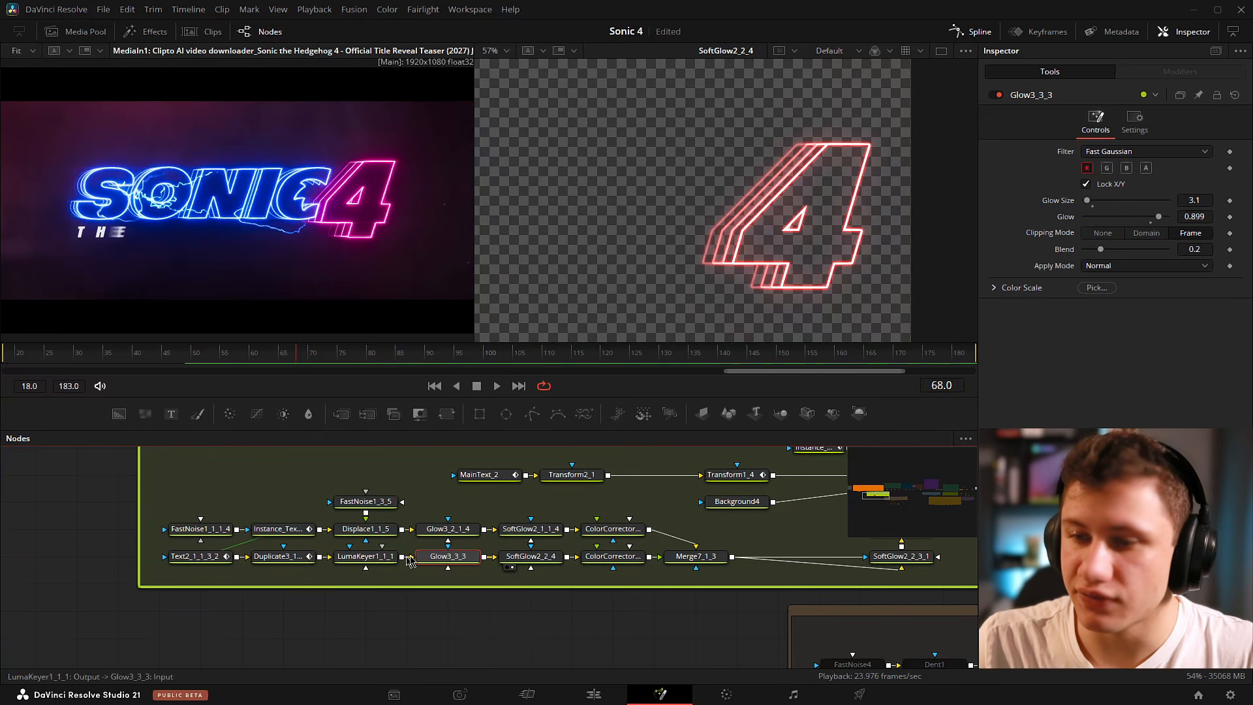
pyautogui.moveTo(617, 560); pyautogui.dragTo(539, 563)
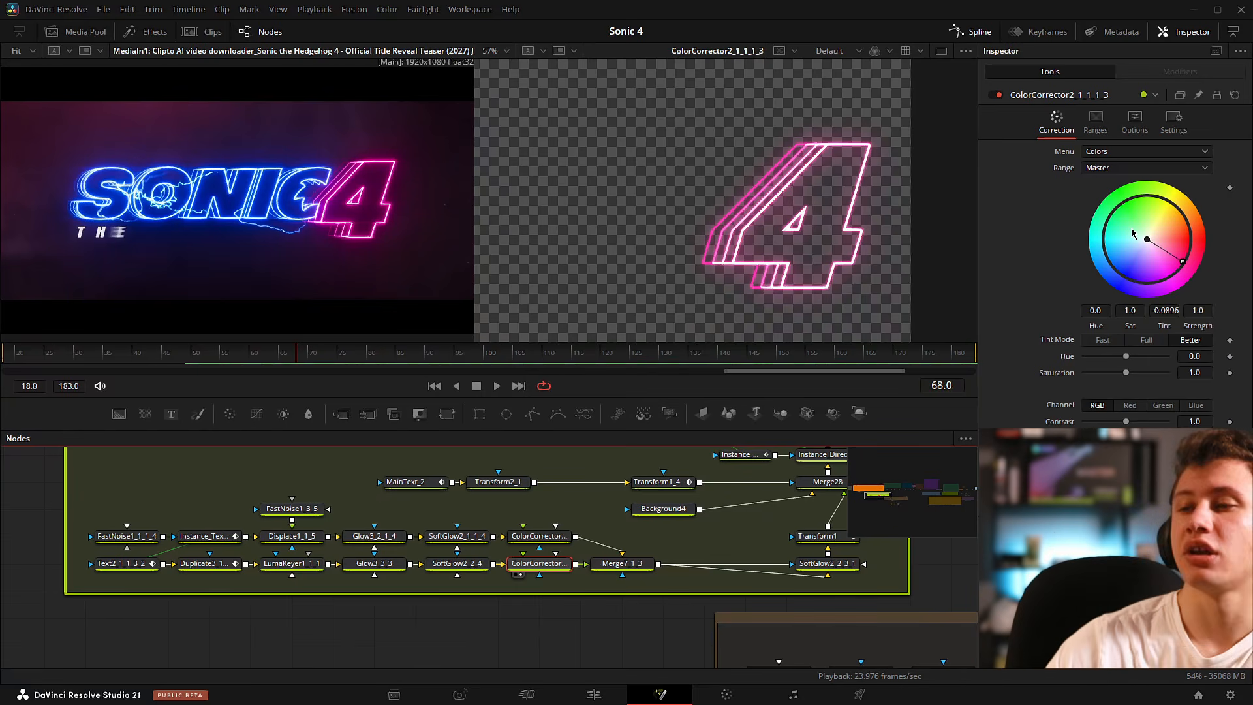
# Preview the FastNoise1_1_1_4 node with its noise settings, and show the settings of the connected Instance_Text2_1_1_3_2 node.
pyautogui.moveTo(122, 510); pyautogui.dragTo(220, 524)
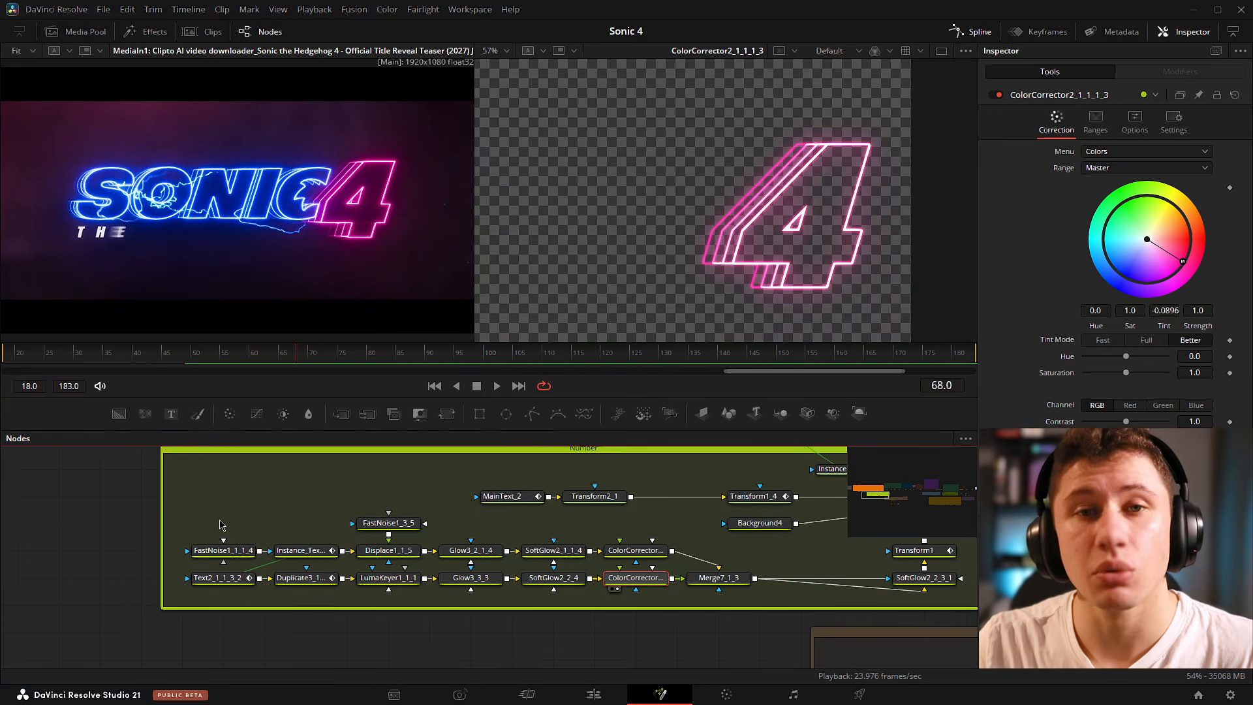
pyautogui.click(223, 551)
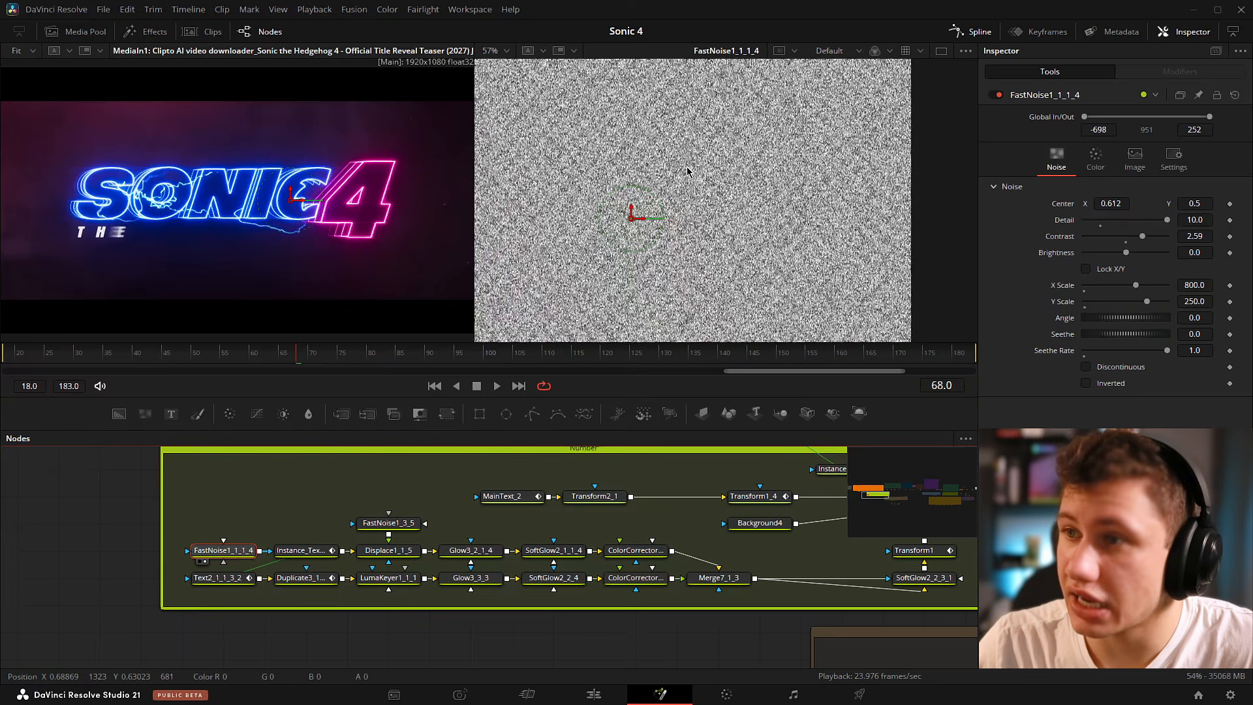
pyautogui.press('2')
pyautogui.scroll(-3, 812, 146)
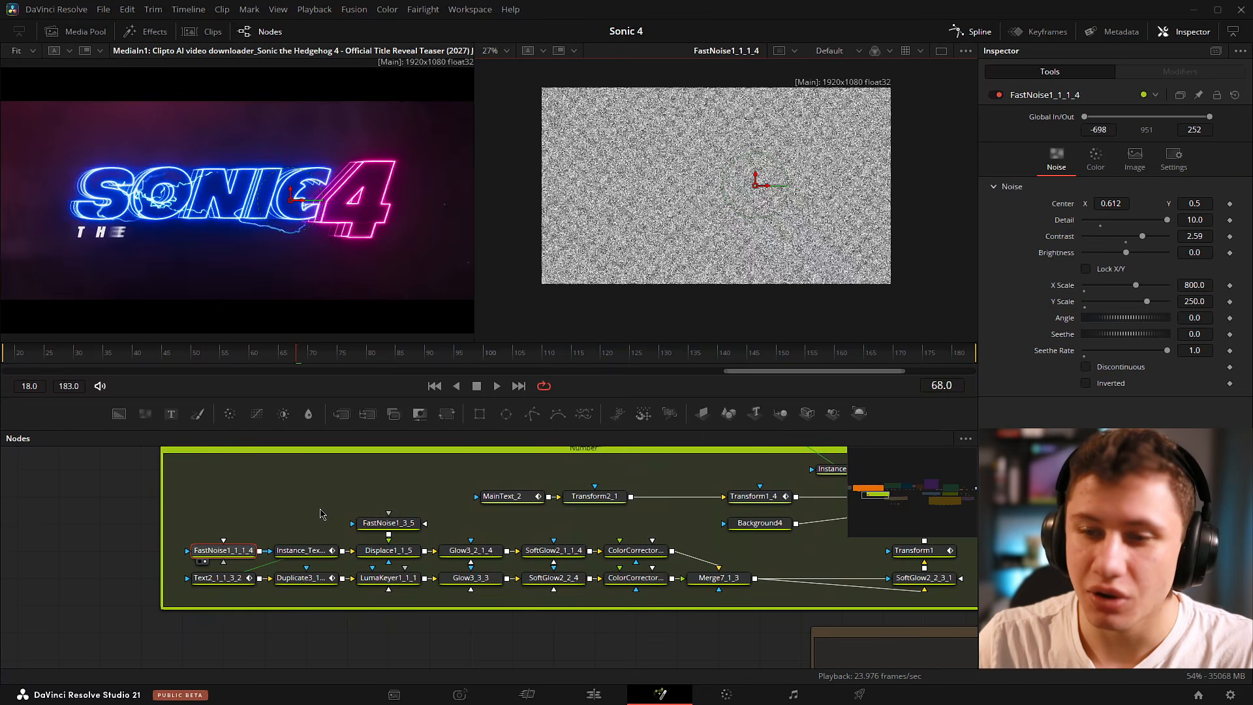
pyautogui.click(299, 552)
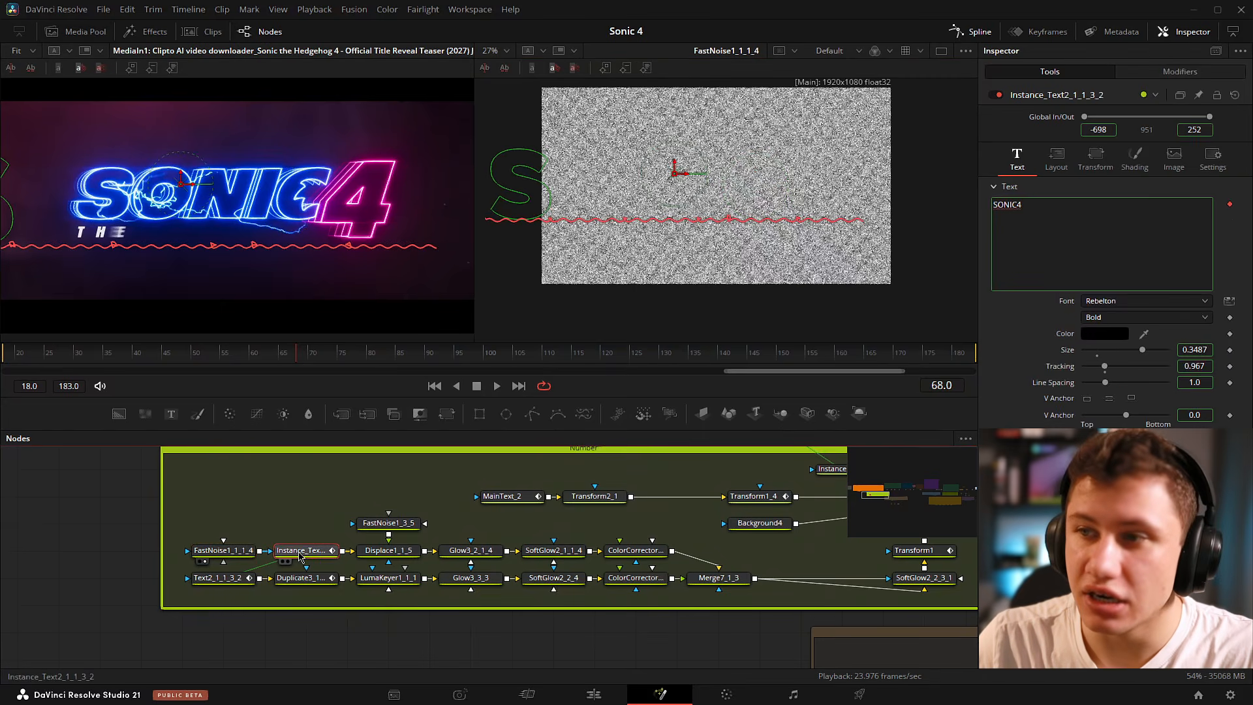
# Preview the Instance_Text2_1_1_3_2 node and inspect its shading elements, including the White Solid Fill's Enabled setting.
pyautogui.press('2')
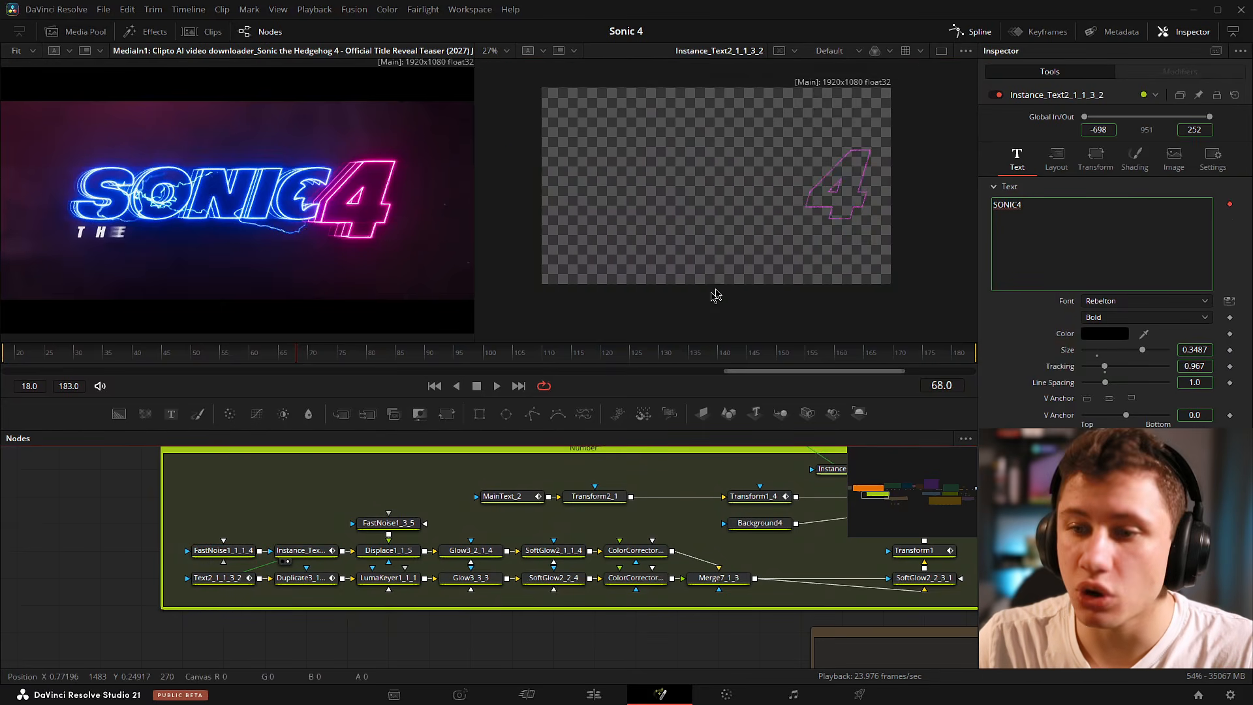
pyautogui.click(300, 552)
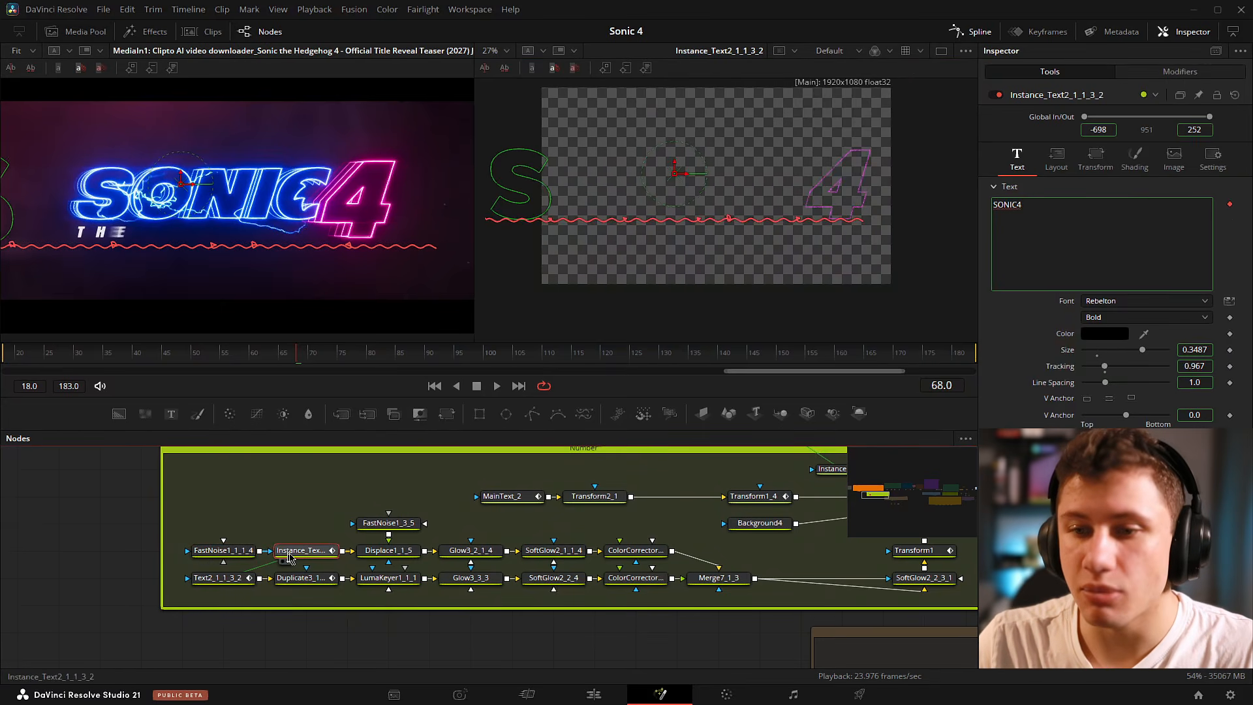
pyautogui.click(1139, 153)
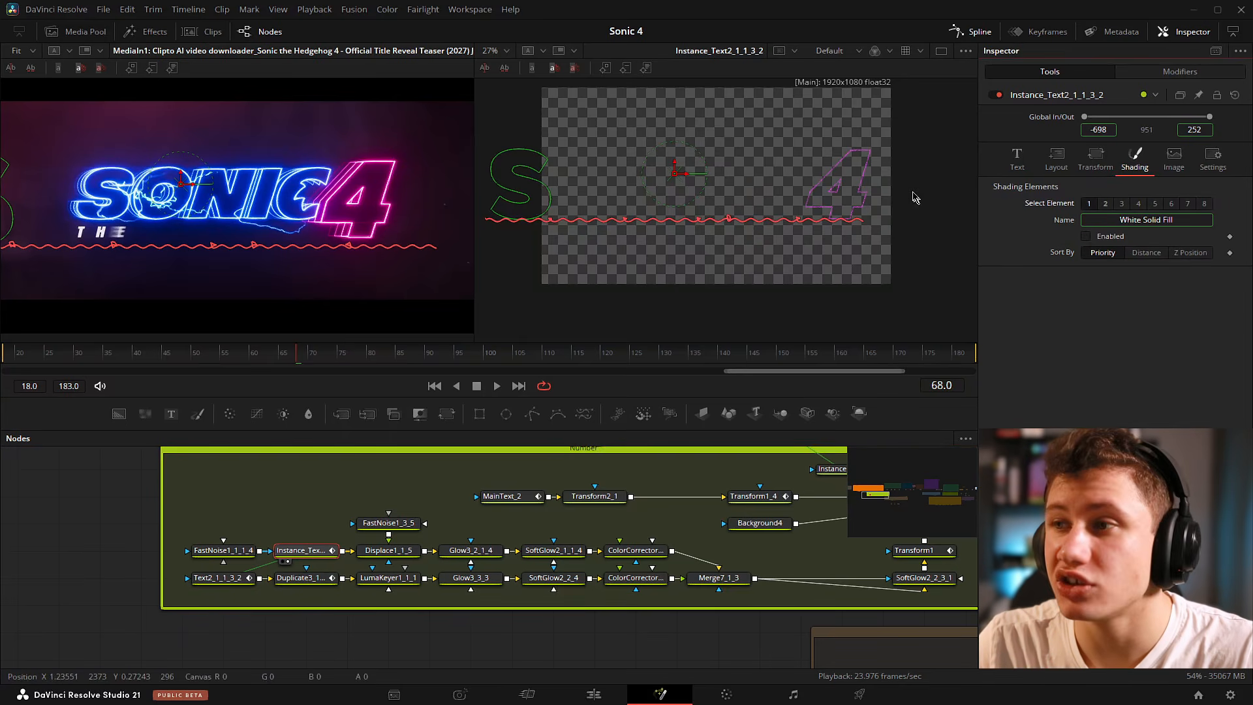
pyautogui.scroll(3, 876, 143)
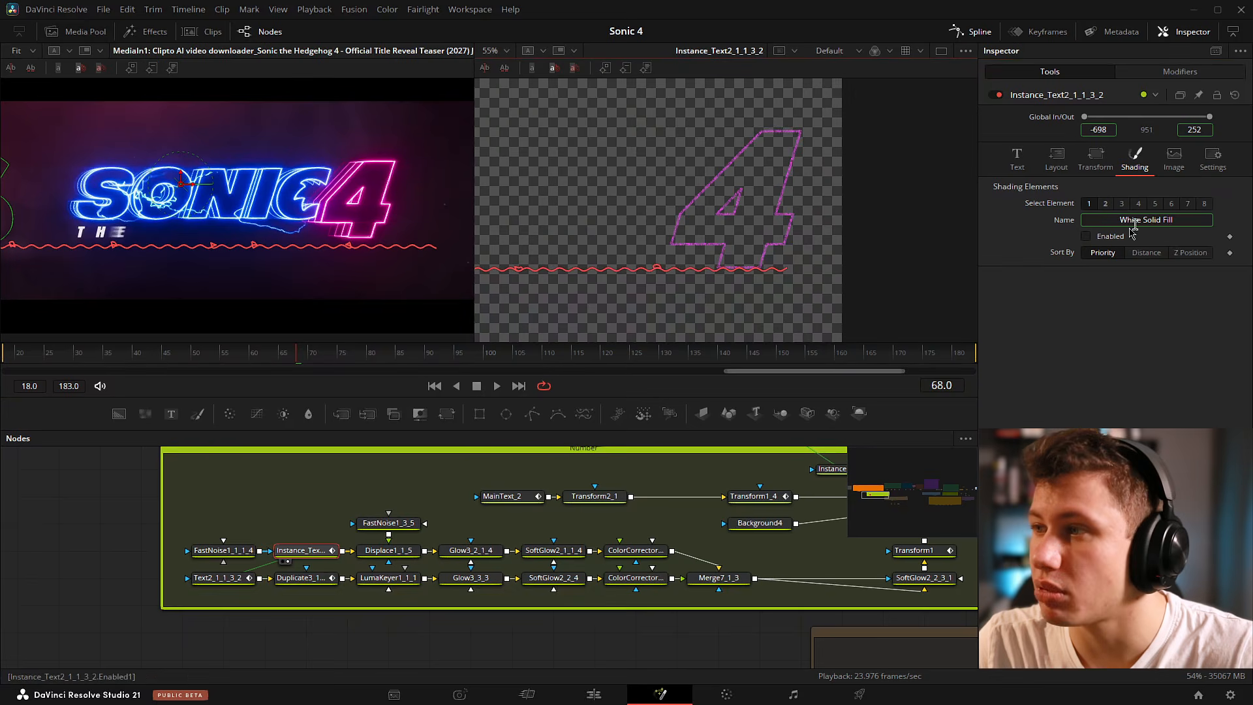
pyautogui.click(1088, 236)
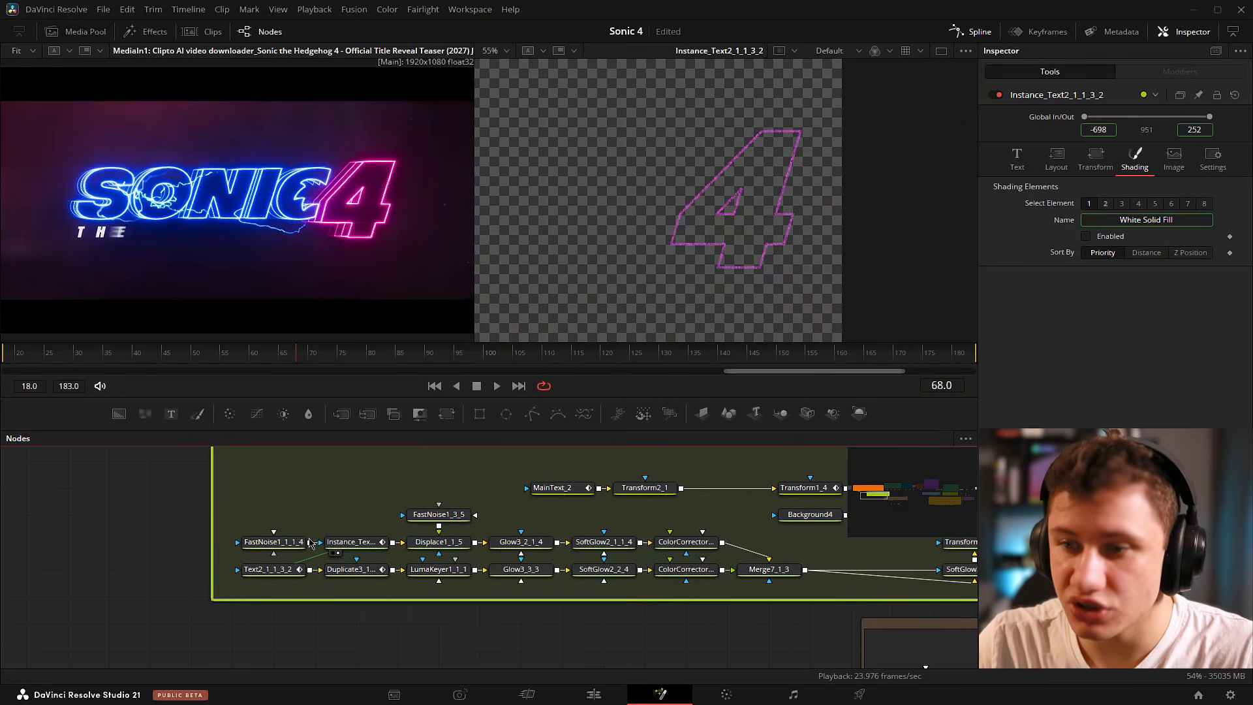
# Preview the Displace1_1_5 result on the 4's outline and inspect the settings of FastNoise1_3_5 and Displace1_1_5.
pyautogui.click(420, 553)
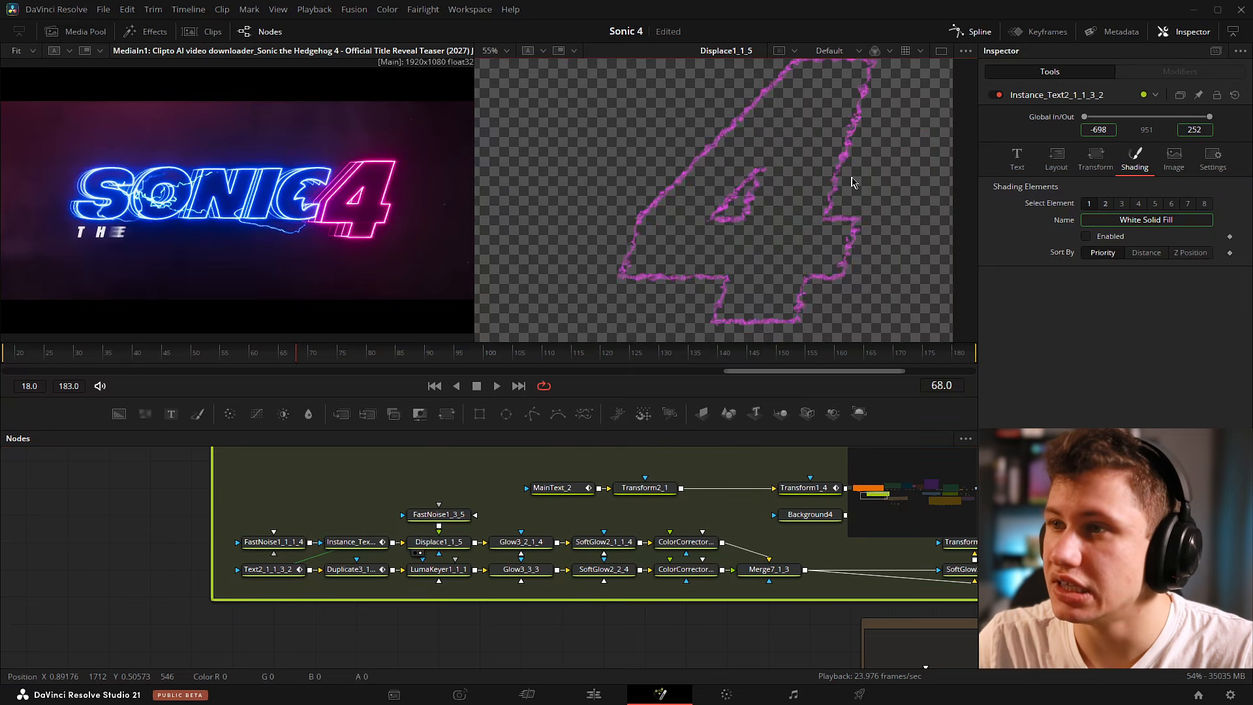
pyautogui.scroll(5, 853, 183)
pyautogui.click(438, 514)
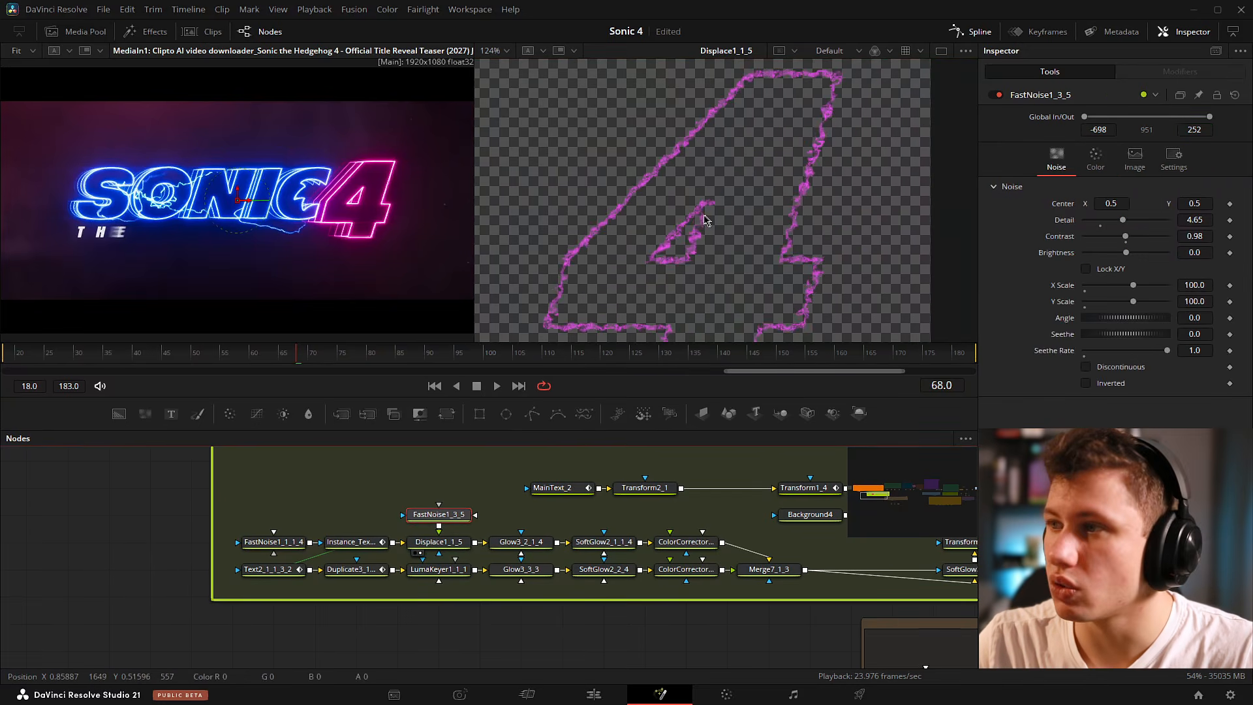
pyautogui.click(453, 542)
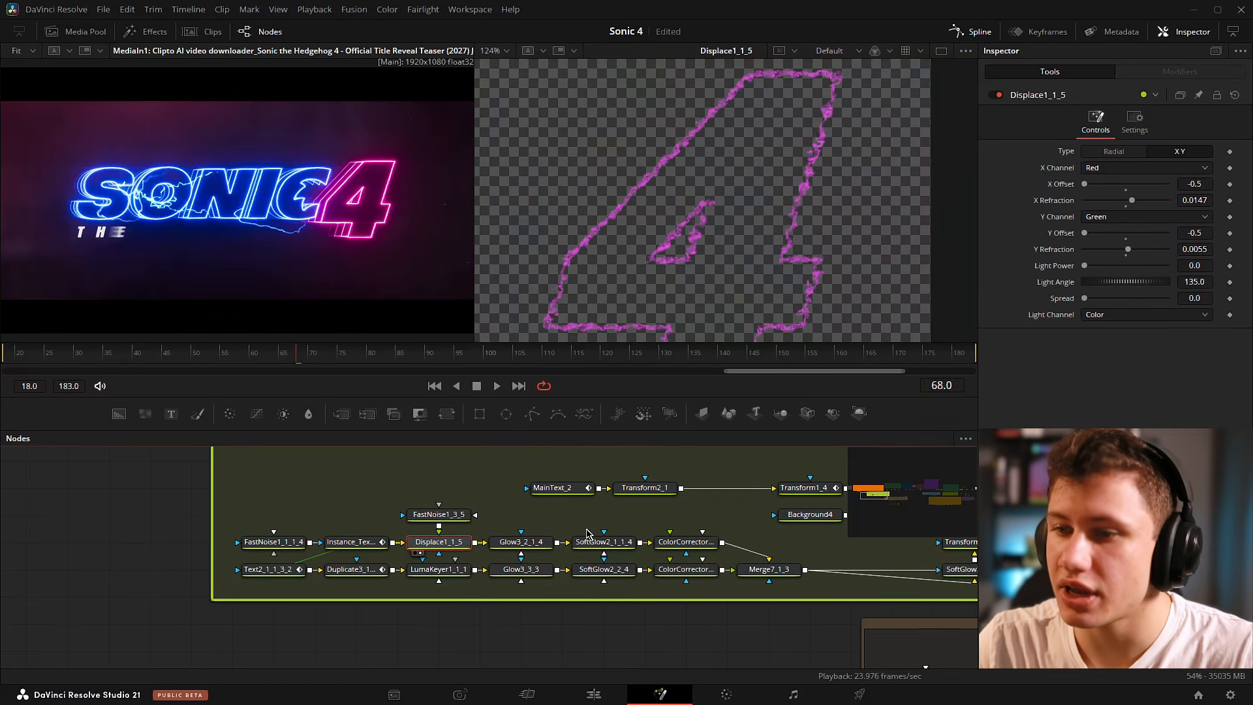
# Preview the Glow3_2_1_4 node's output and inspect its color channel and glow settings alongside Glow3_3_3.
pyautogui.click(535, 546)
pyautogui.press('2')
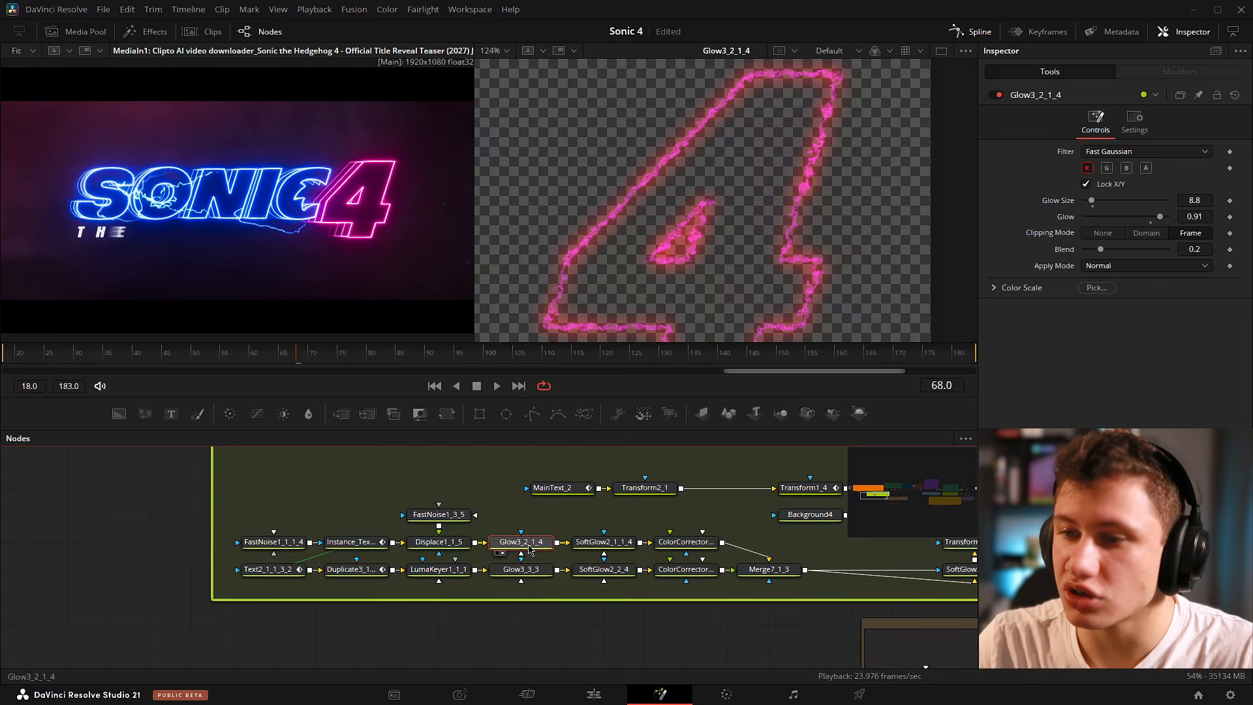
pyautogui.scroll(-3, 790, 150)
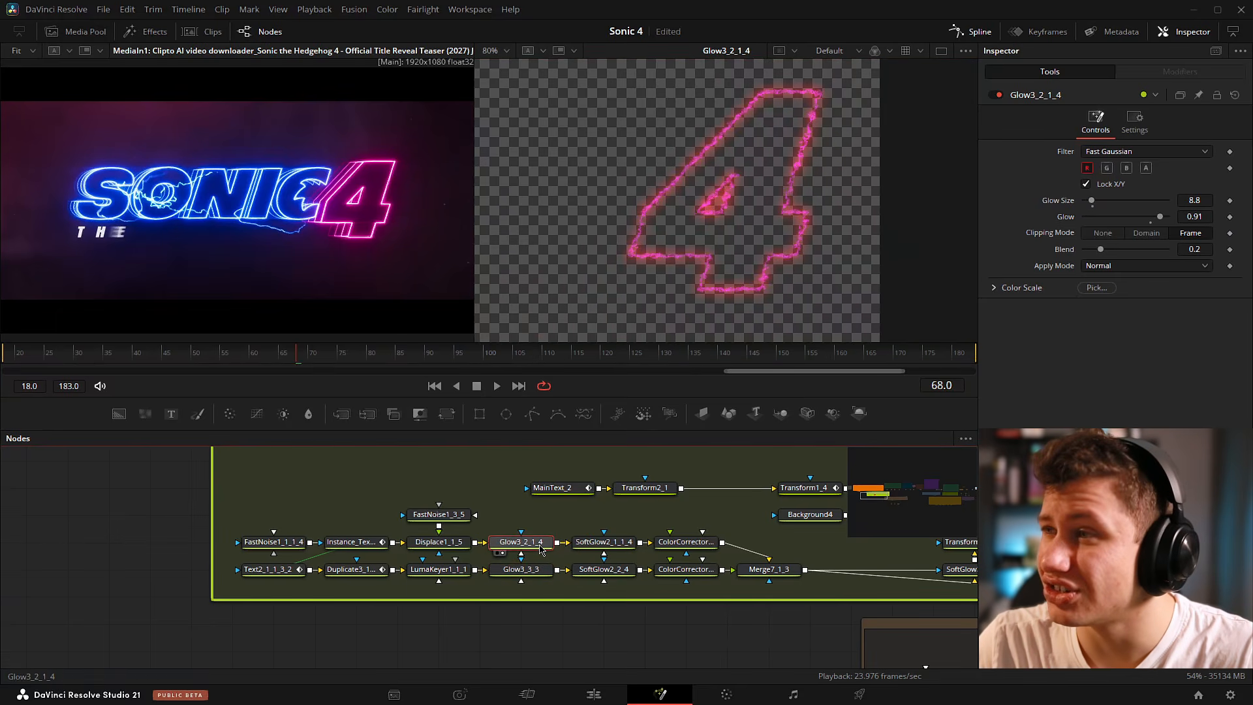
pyautogui.click(534, 573)
pyautogui.click(539, 547)
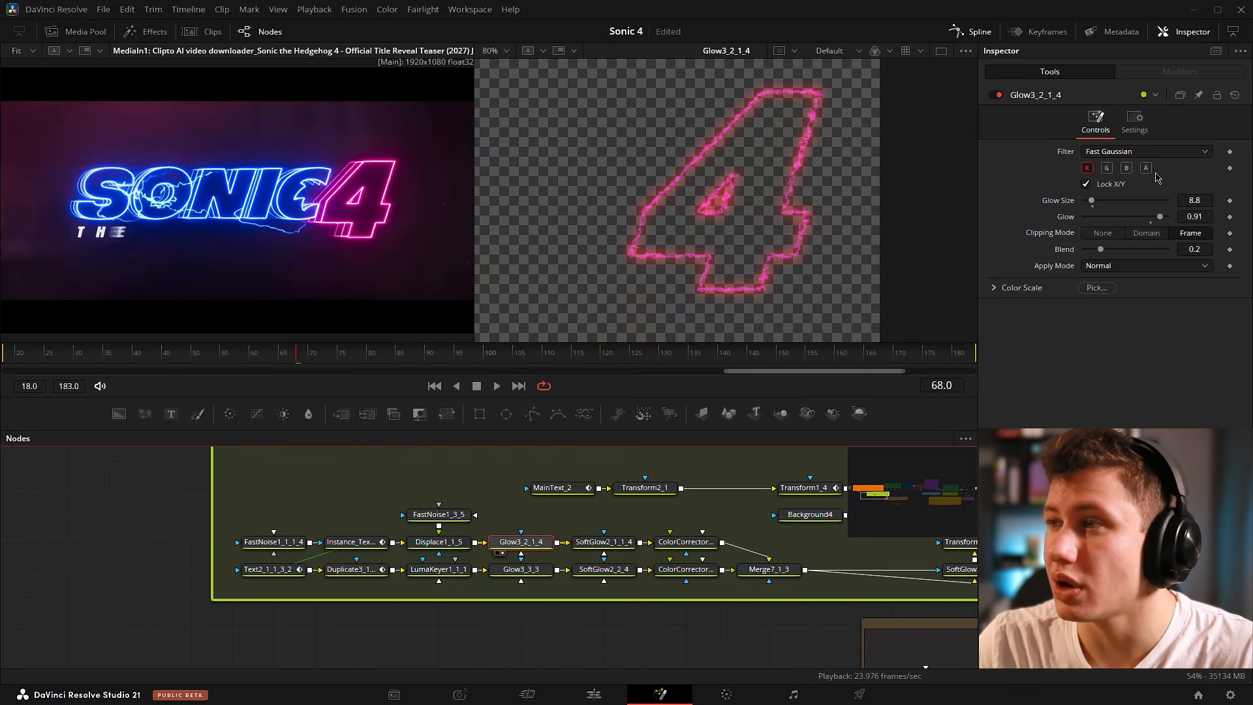
# Preview SoftGlow2_1_1_4 and ColorCorrector2_1_1_4 in turn, inspecting their settings and comparing the 4's color with the reference title.
pyautogui.click(615, 553)
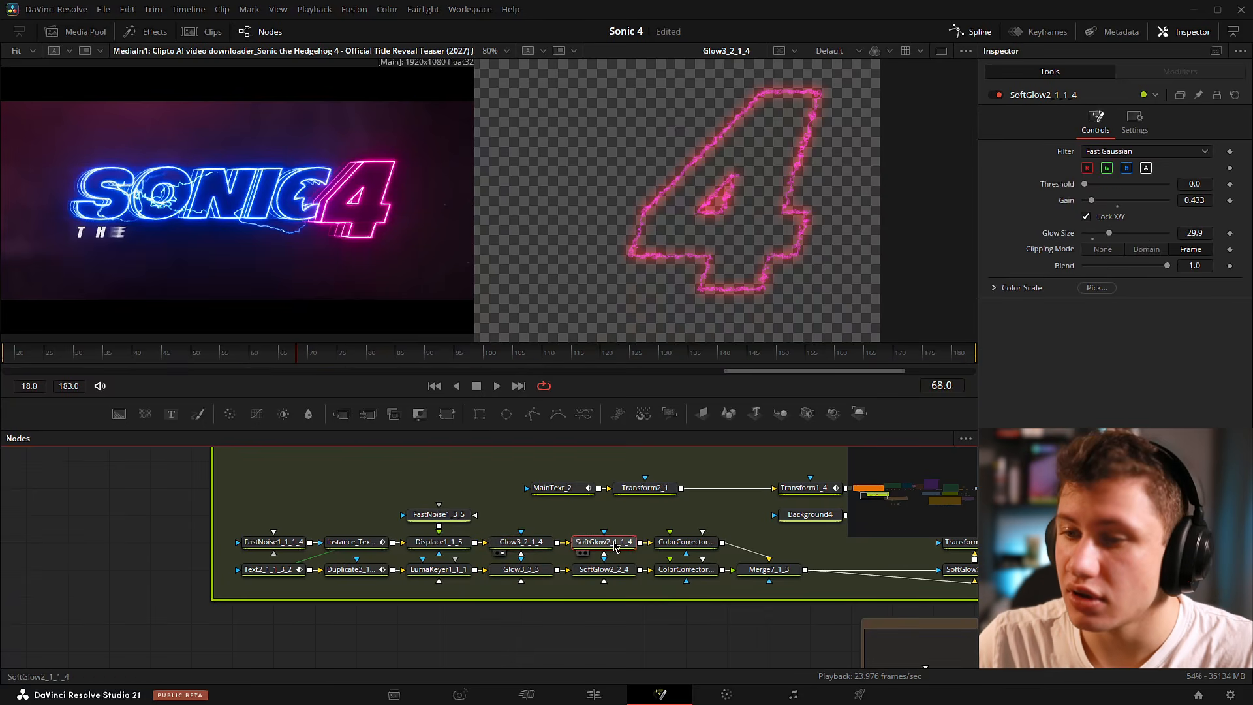
pyautogui.moveTo(615, 553); pyautogui.dragTo(465, 550)
pyautogui.press('2')
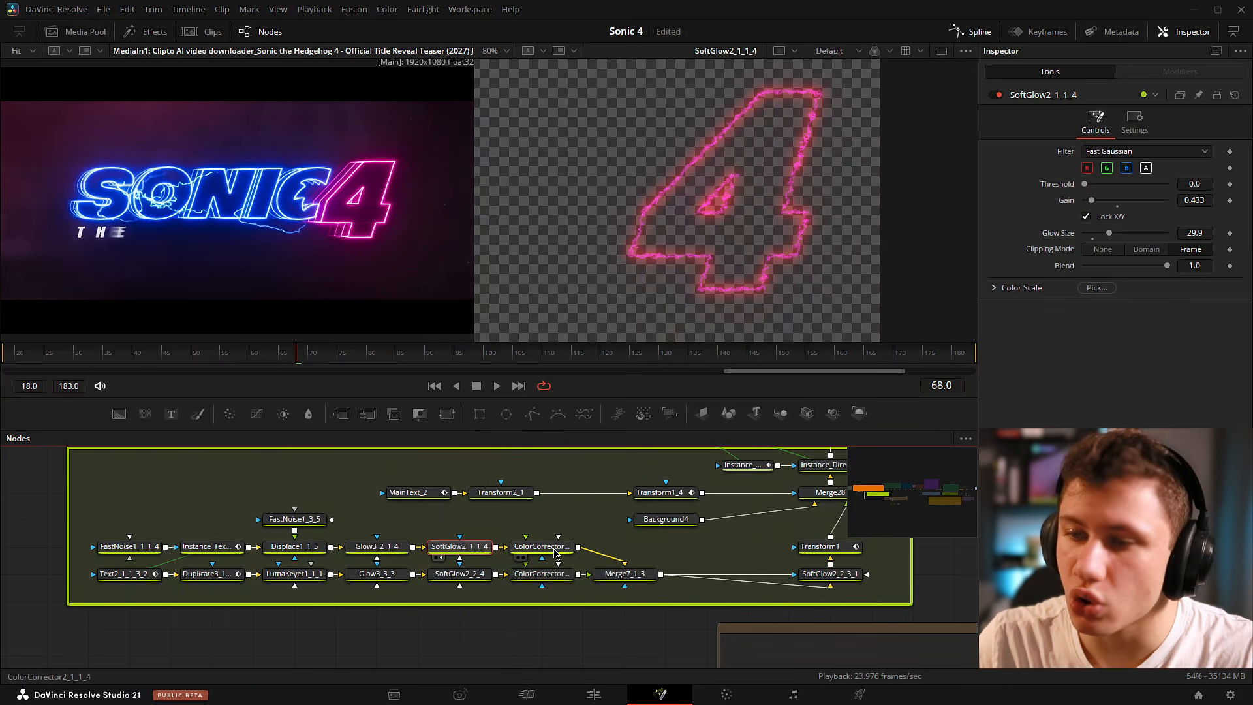
pyautogui.click(524, 558)
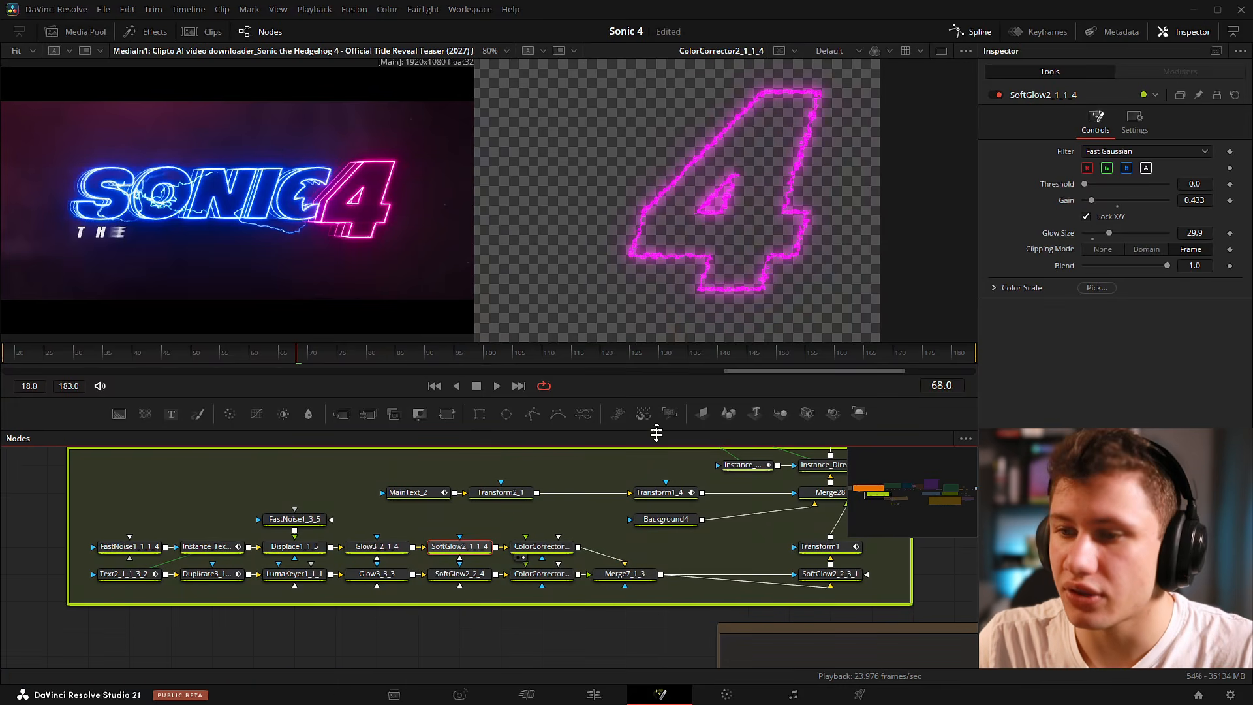
pyautogui.click(551, 548)
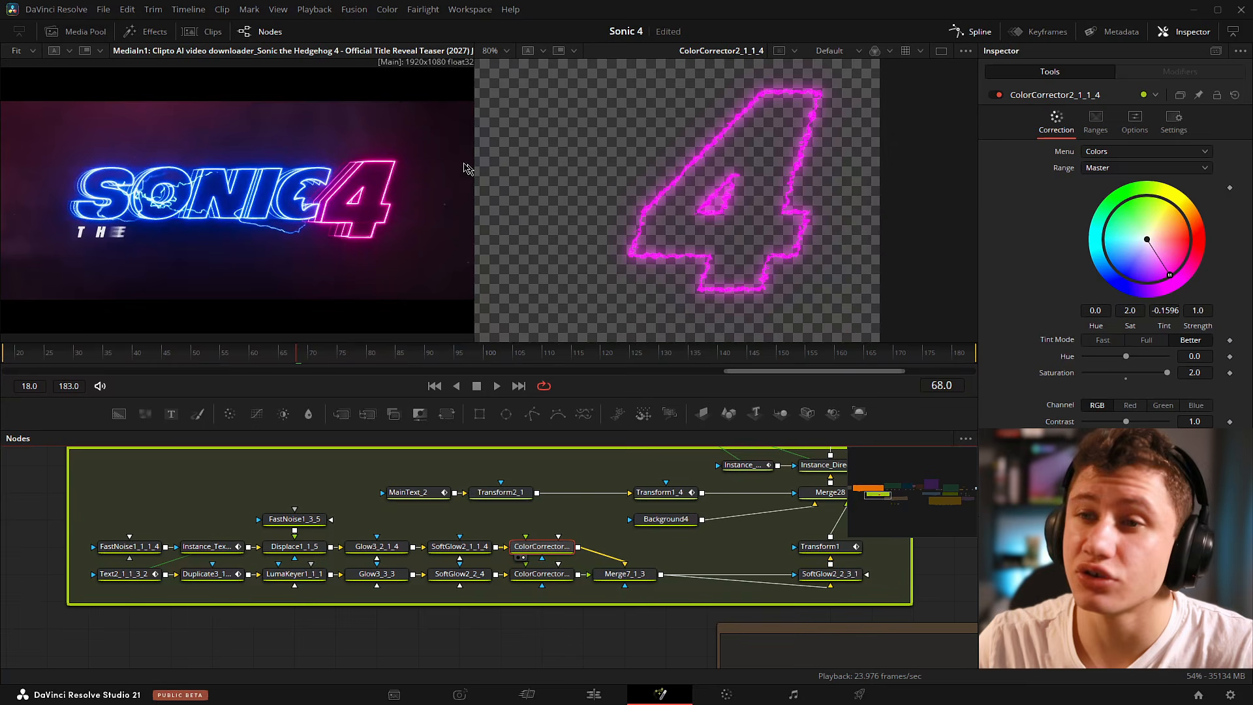
pyautogui.moveTo(359, 206); pyautogui.dragTo(335, 207)
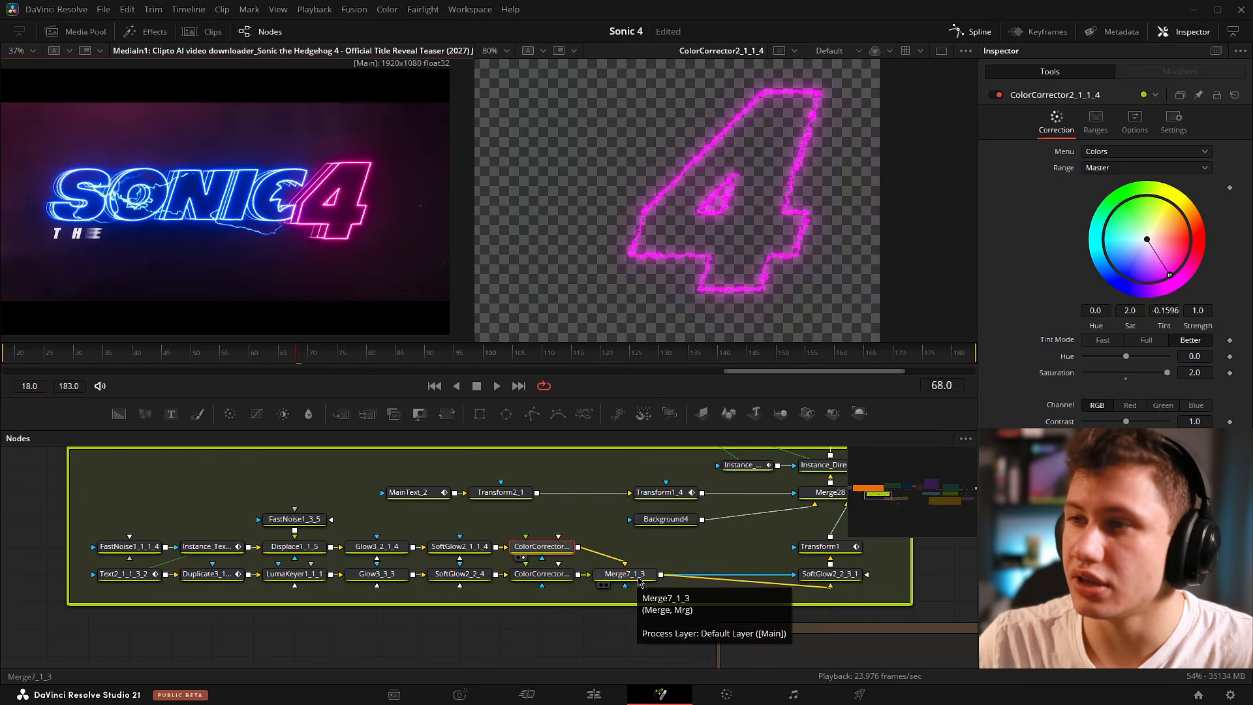
# Preview the Merge7_1_3 node's combined result and examine the 4's glowing outline up close.
pyautogui.moveTo(636, 578); pyautogui.dragTo(713, 187)
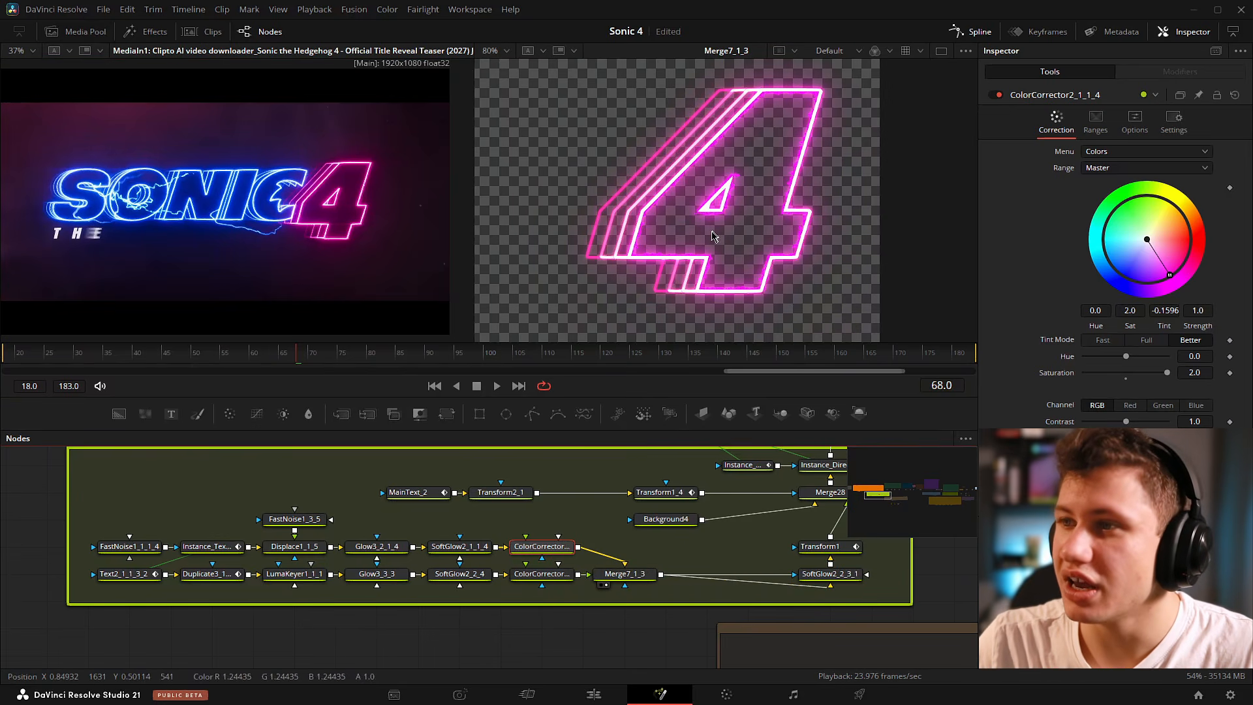
pyautogui.scroll(5, 783, 196)
pyautogui.scroll(1, 873, 150)
pyautogui.moveTo(866, 166); pyautogui.dragTo(733, 221)
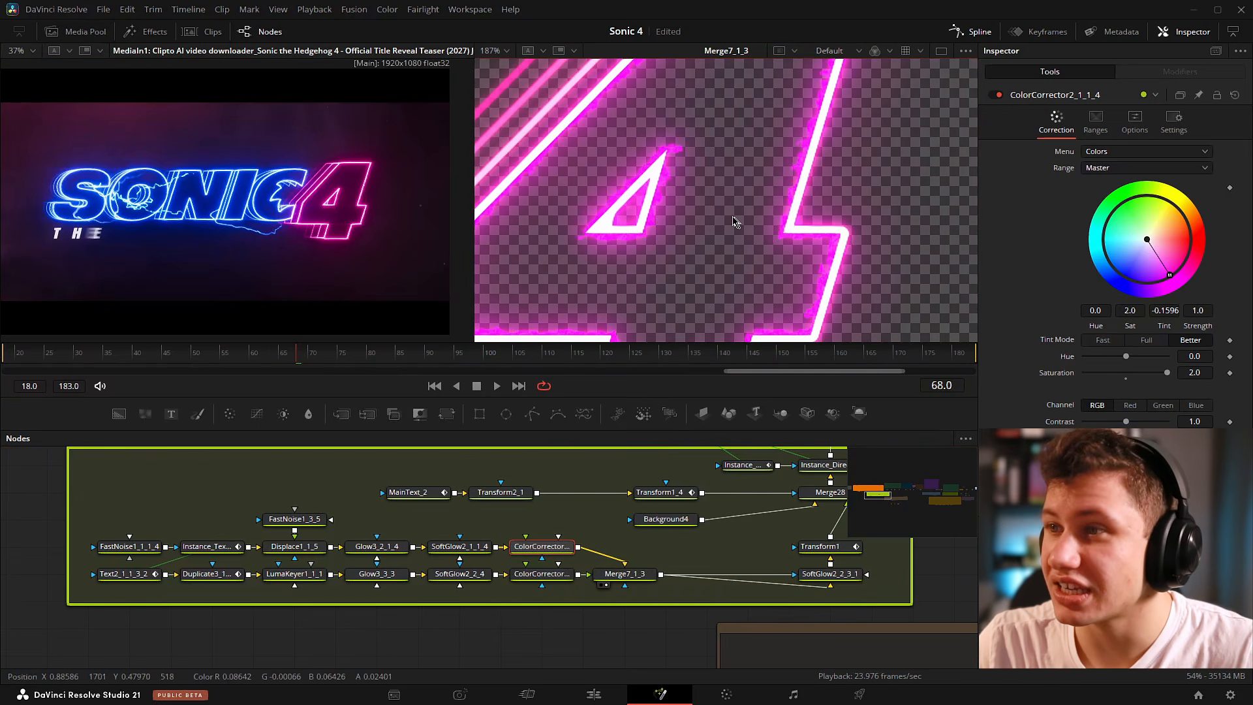
pyautogui.moveTo(793, 75); pyautogui.dragTo(768, 162)
pyautogui.scroll(-4, 783, 196)
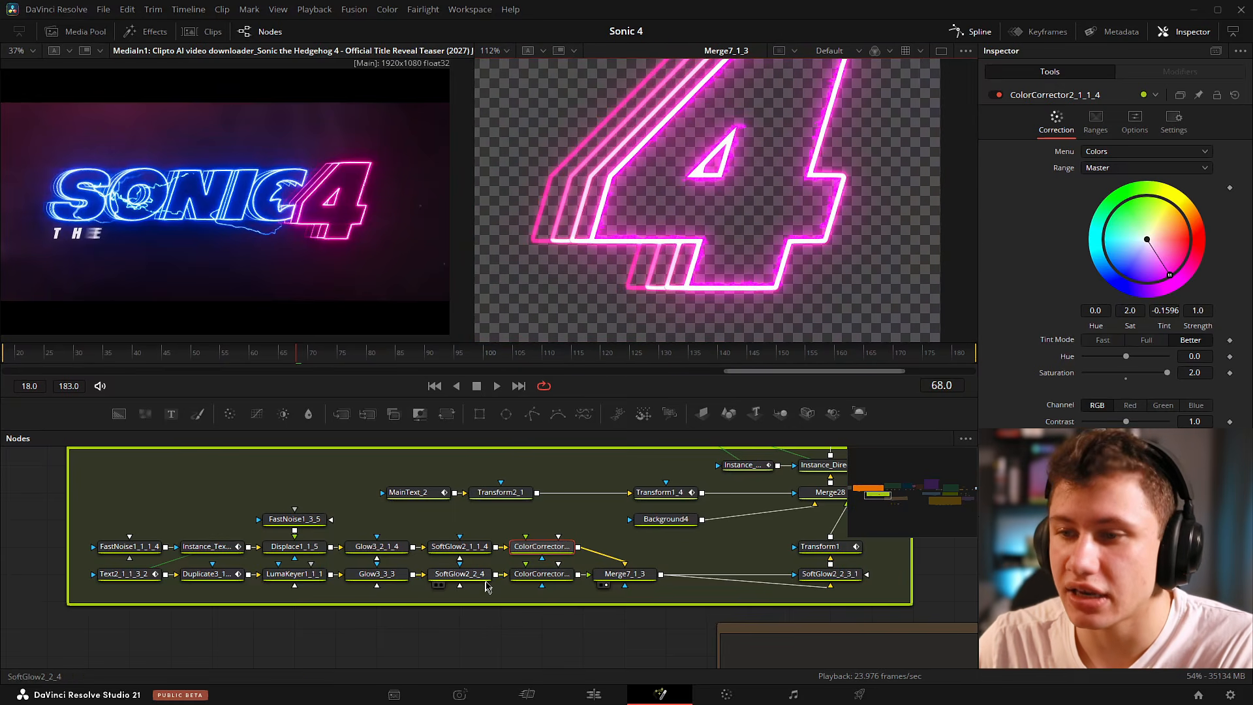
pyautogui.scroll(4, 732, 259)
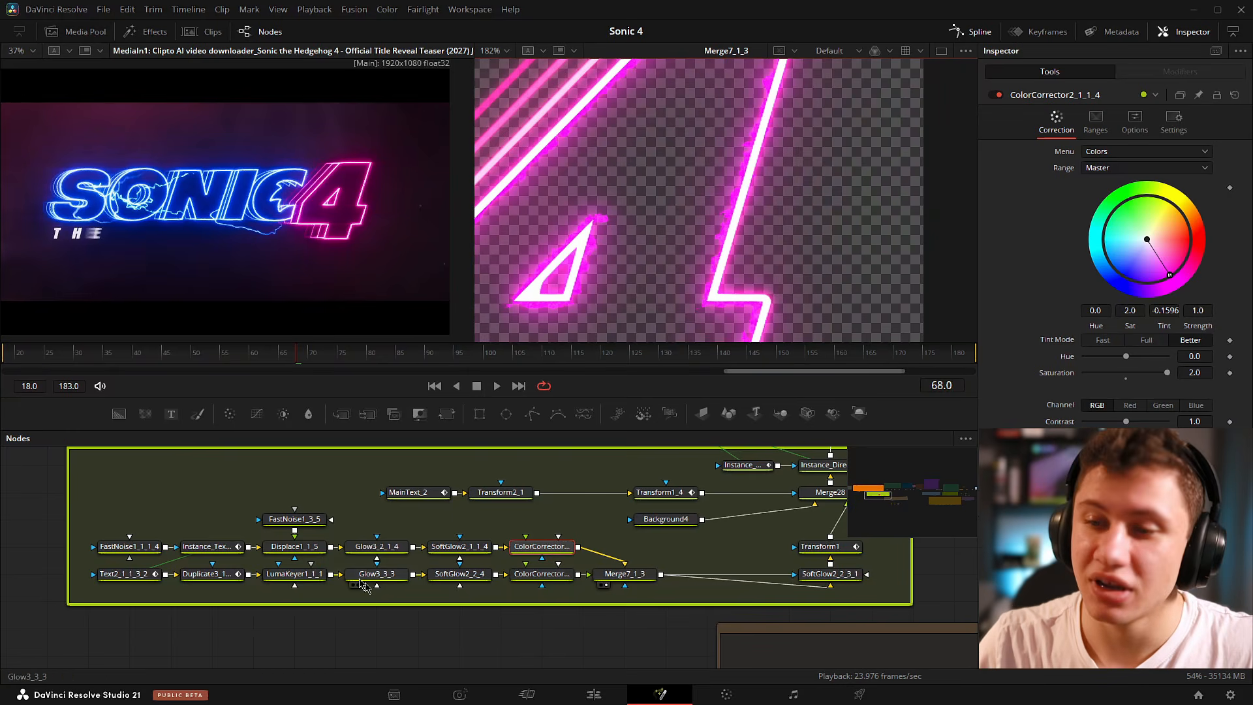
# Review the settings of Glow3_2_1_4 and SoftGlow2_1_1_4 in the number's upper effect chain.
pyautogui.moveTo(376, 546); pyautogui.dragTo(386, 526)
pyautogui.click(388, 527)
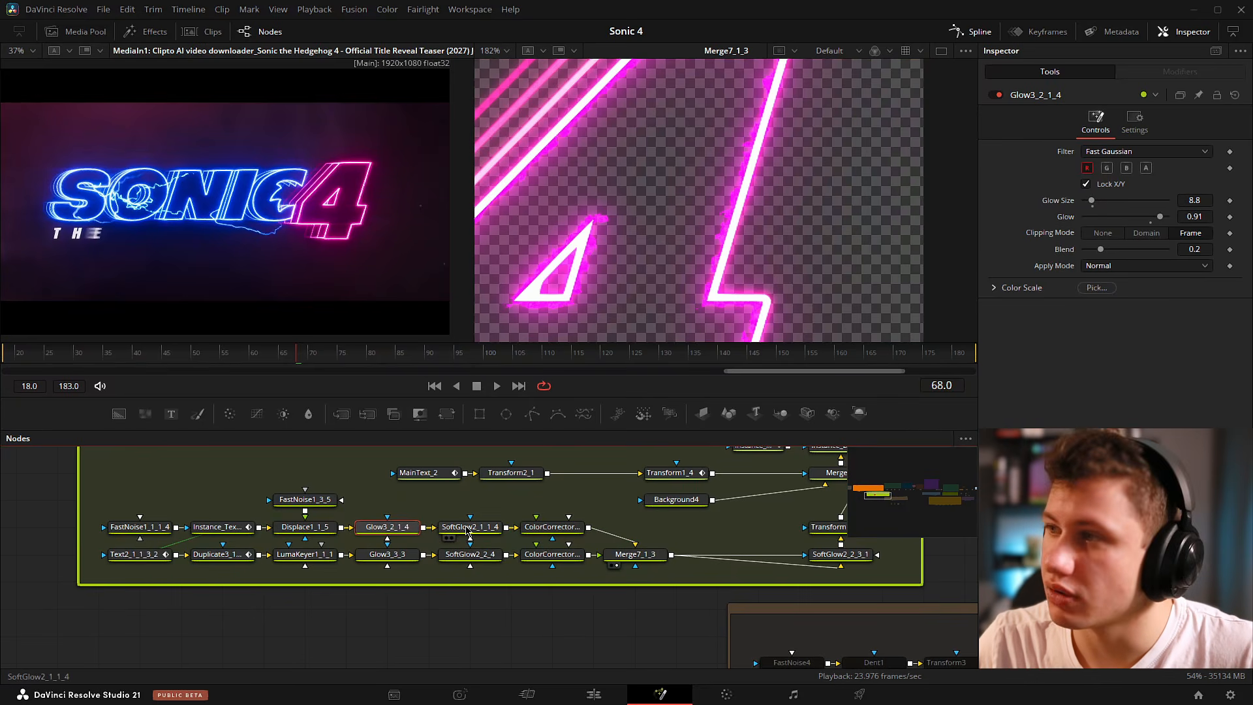
pyautogui.click(468, 532)
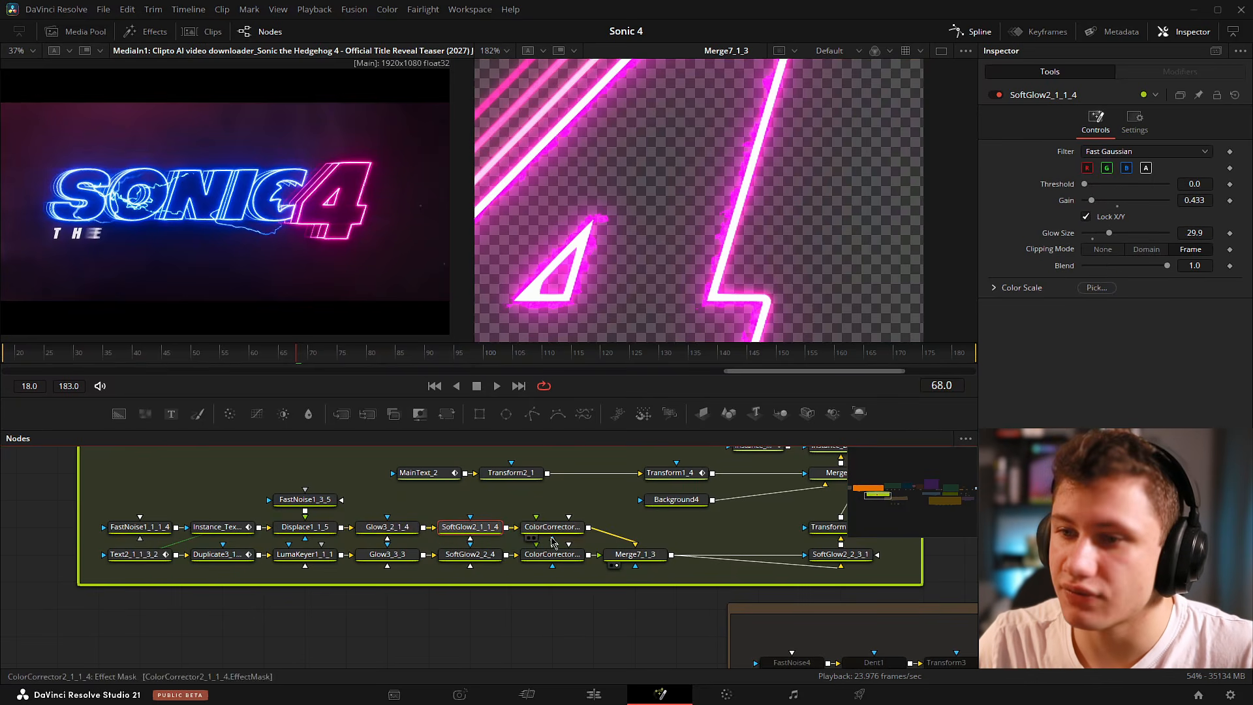
pyautogui.scroll(3, 545, 573)
# Show the Glow3_4 settings in the main text group, and select Glow3_4 together with SoftGlow2_3 and SoftGlow2_3_3.
pyautogui.moveTo(564, 536); pyautogui.dragTo(1038, 655)
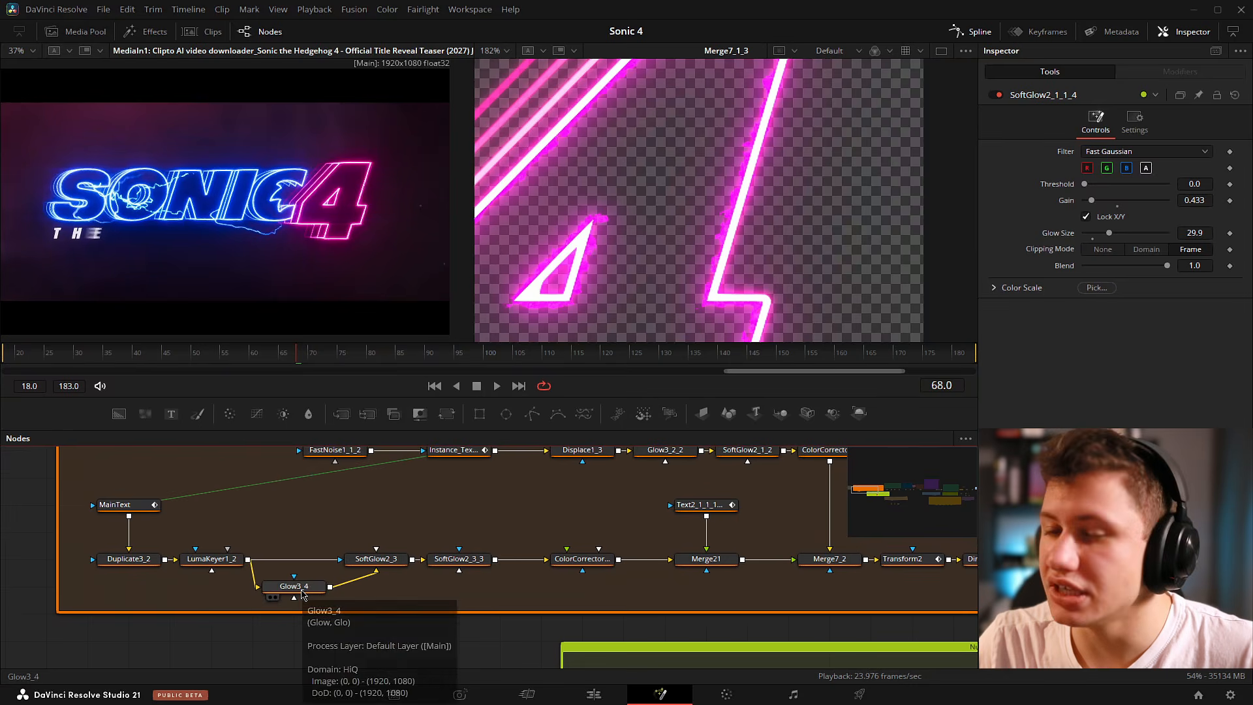
pyautogui.moveTo(305, 530); pyautogui.dragTo(612, 576)
pyautogui.click(529, 622)
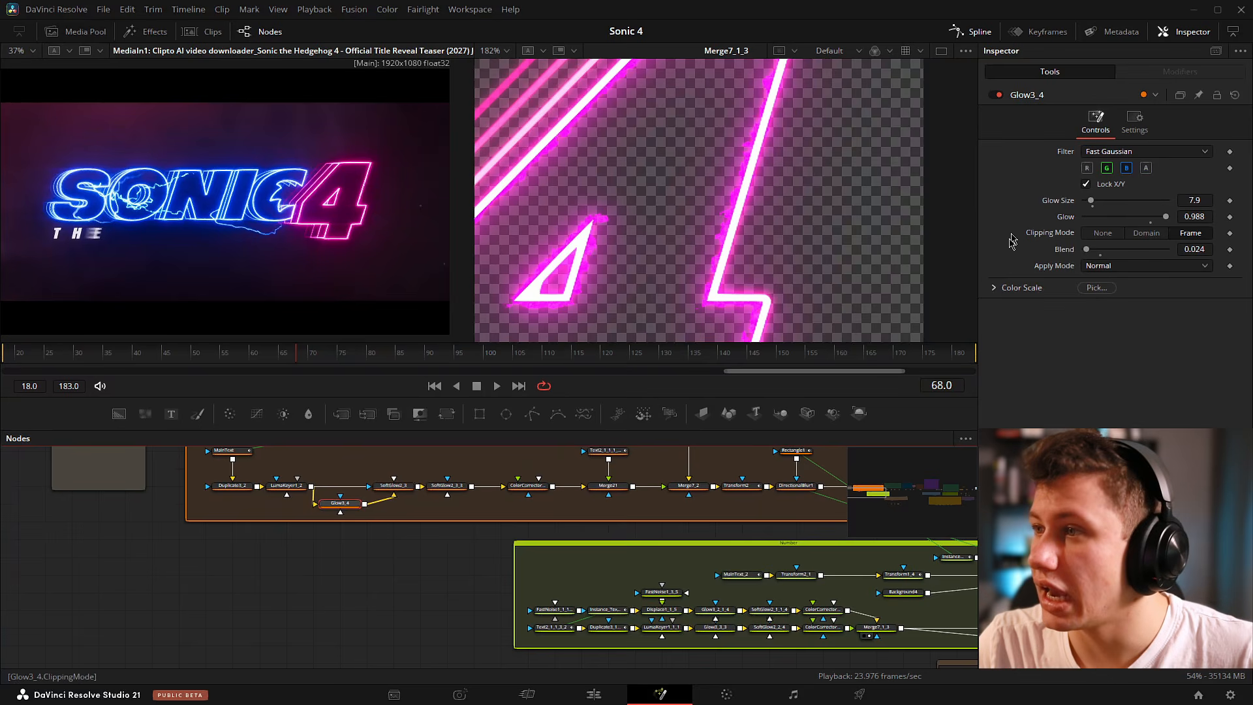
pyautogui.click(384, 633)
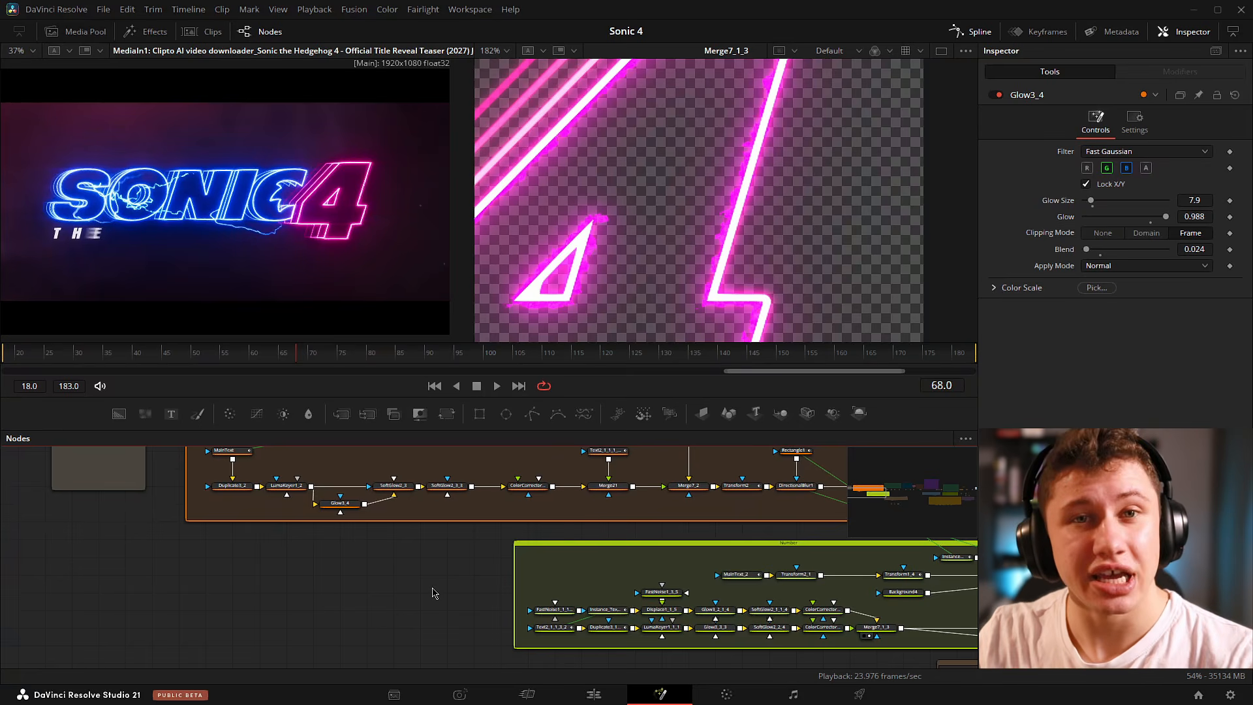
pyautogui.moveTo(483, 585); pyautogui.dragTo(280, 582)
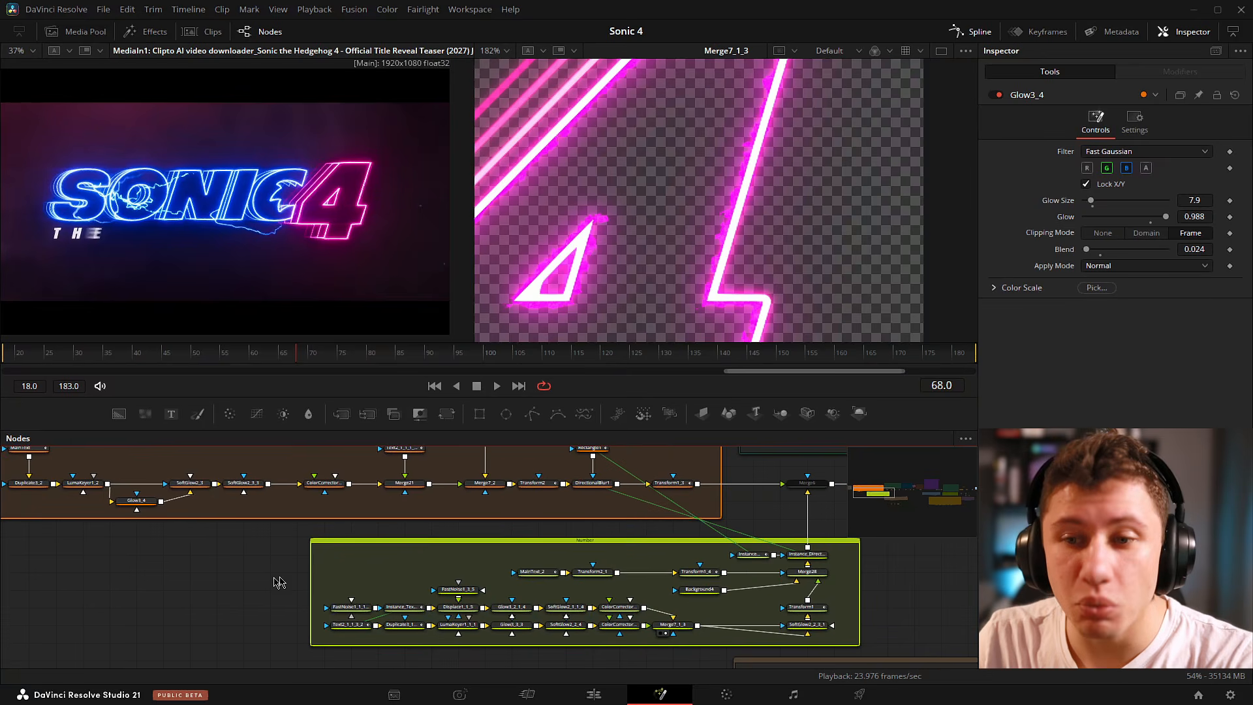
pyautogui.moveTo(128, 457); pyautogui.dragTo(245, 522)
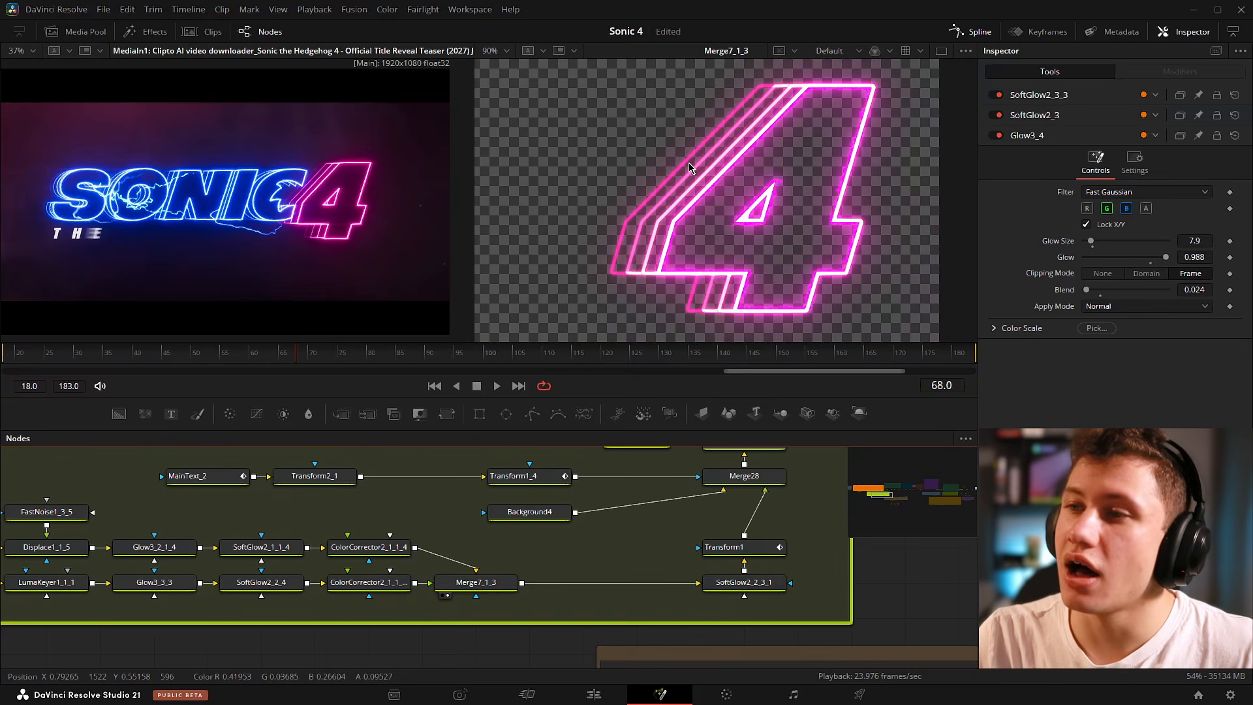
# Preview the SoftGlow2_2_3_1 node with its settings, and connect the Merge7_1_3 output to its effect mask input.
pyautogui.click(716, 594)
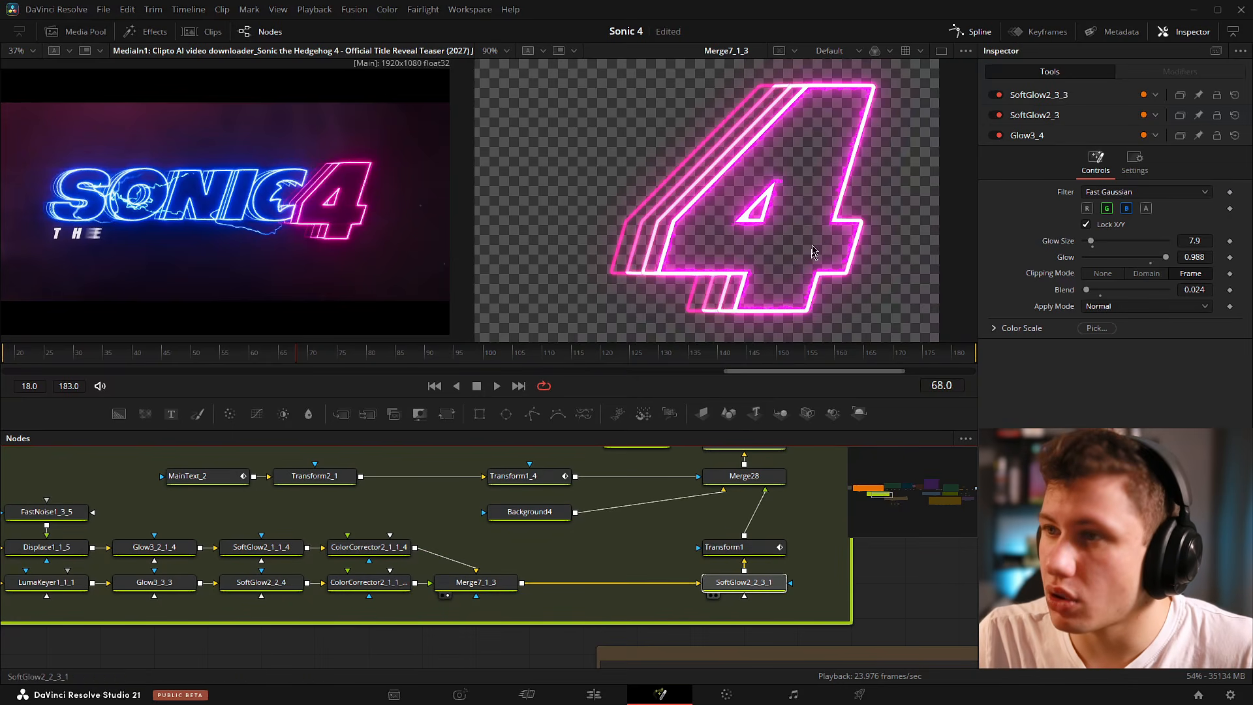
pyautogui.click(754, 585)
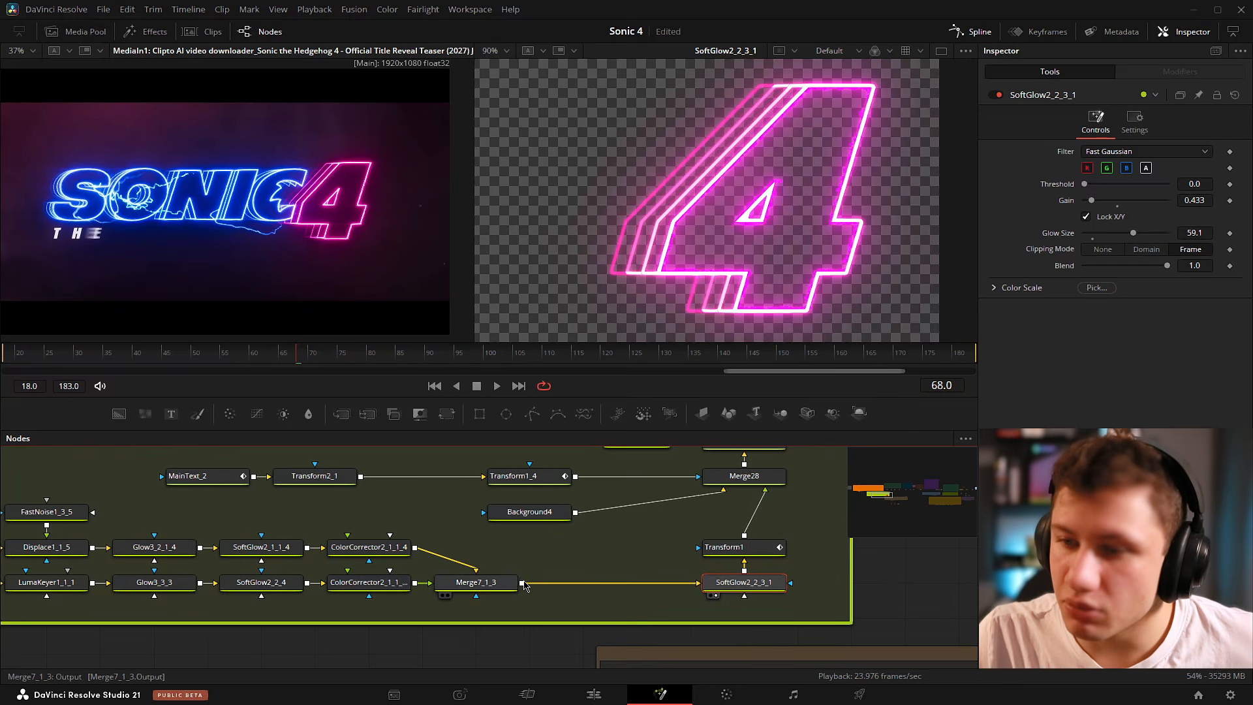
pyautogui.moveTo(523, 583); pyautogui.dragTo(785, 588)
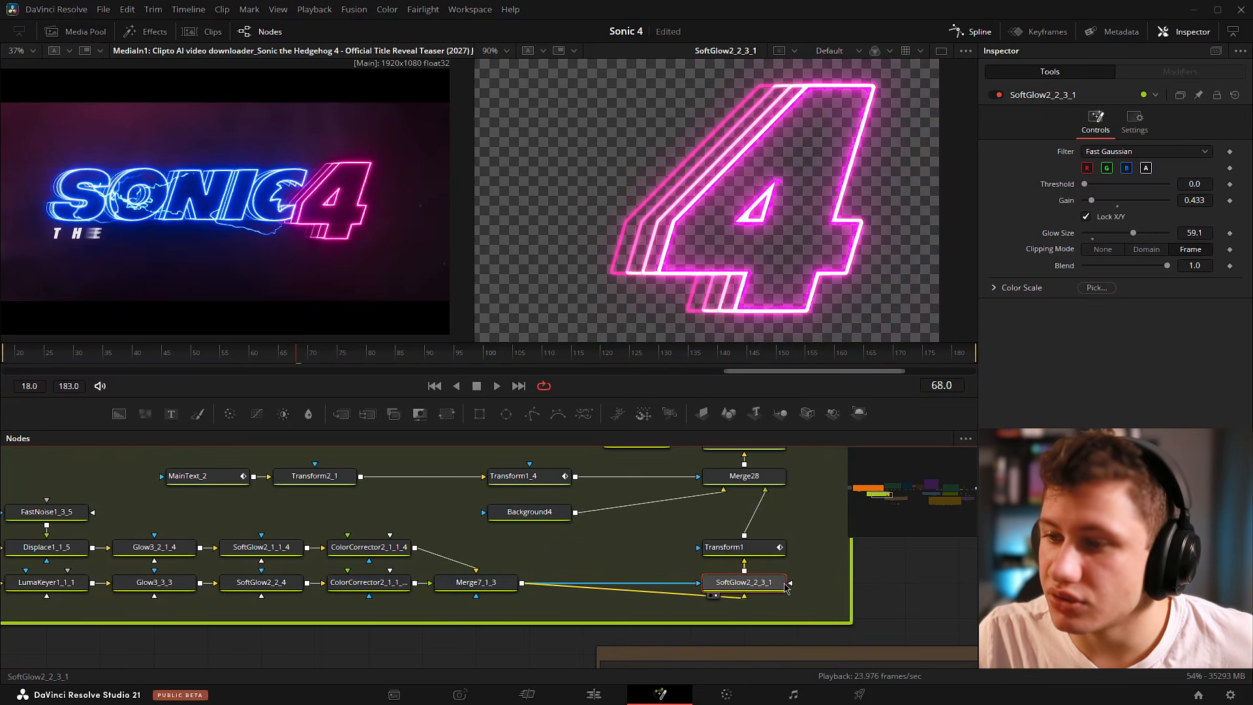
pyautogui.scroll(10, 680, 242)
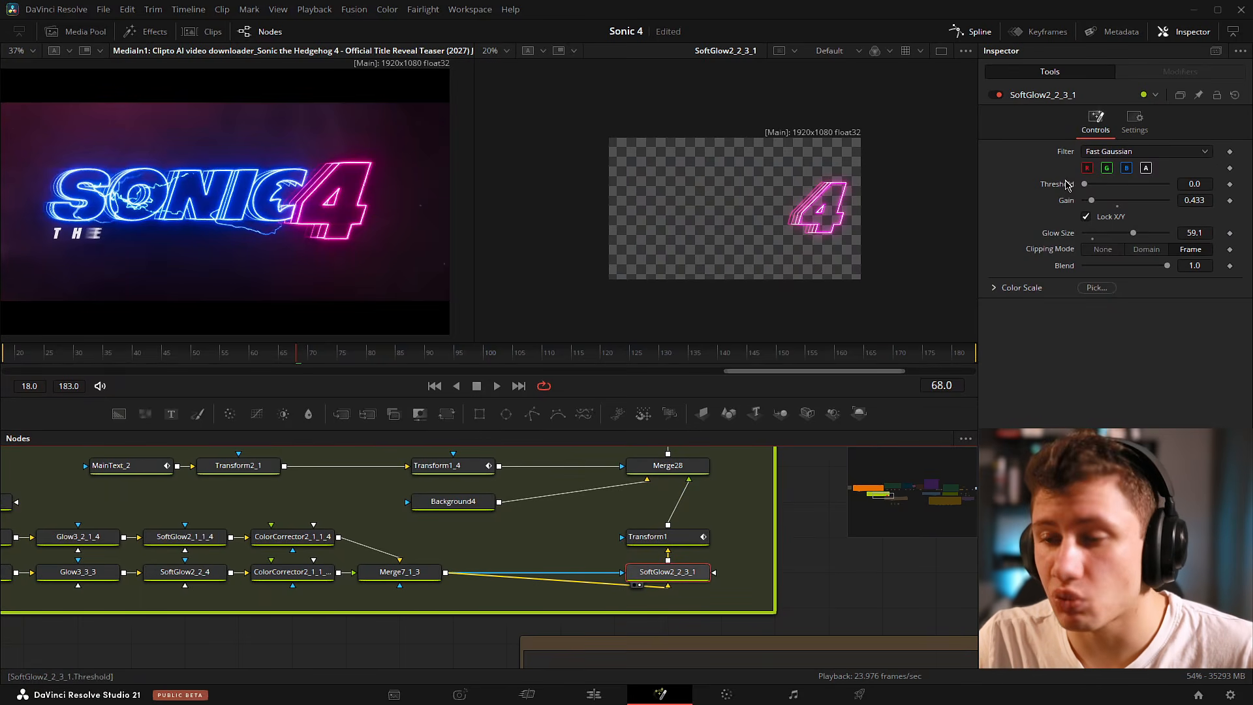
# Preview the Transform1 node and inspect its keyframed center, size and angle settings at frame 18.
pyautogui.click(678, 537)
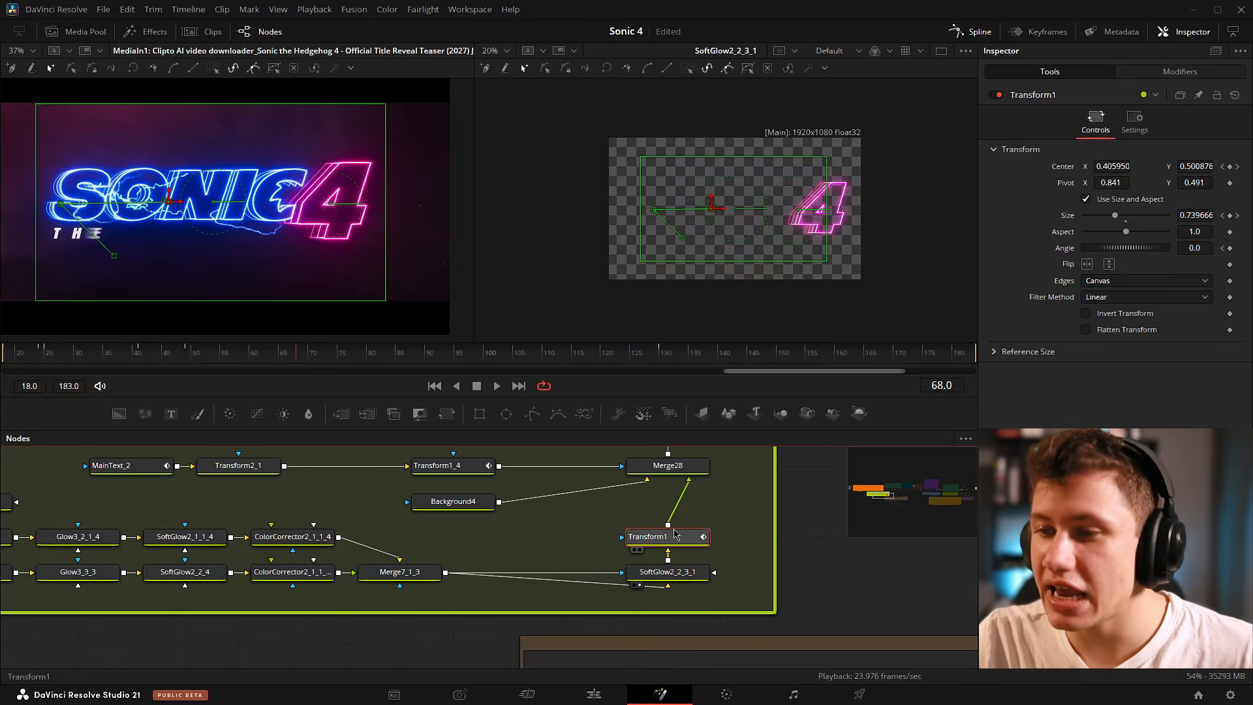
pyautogui.moveTo(675, 534); pyautogui.dragTo(733, 299)
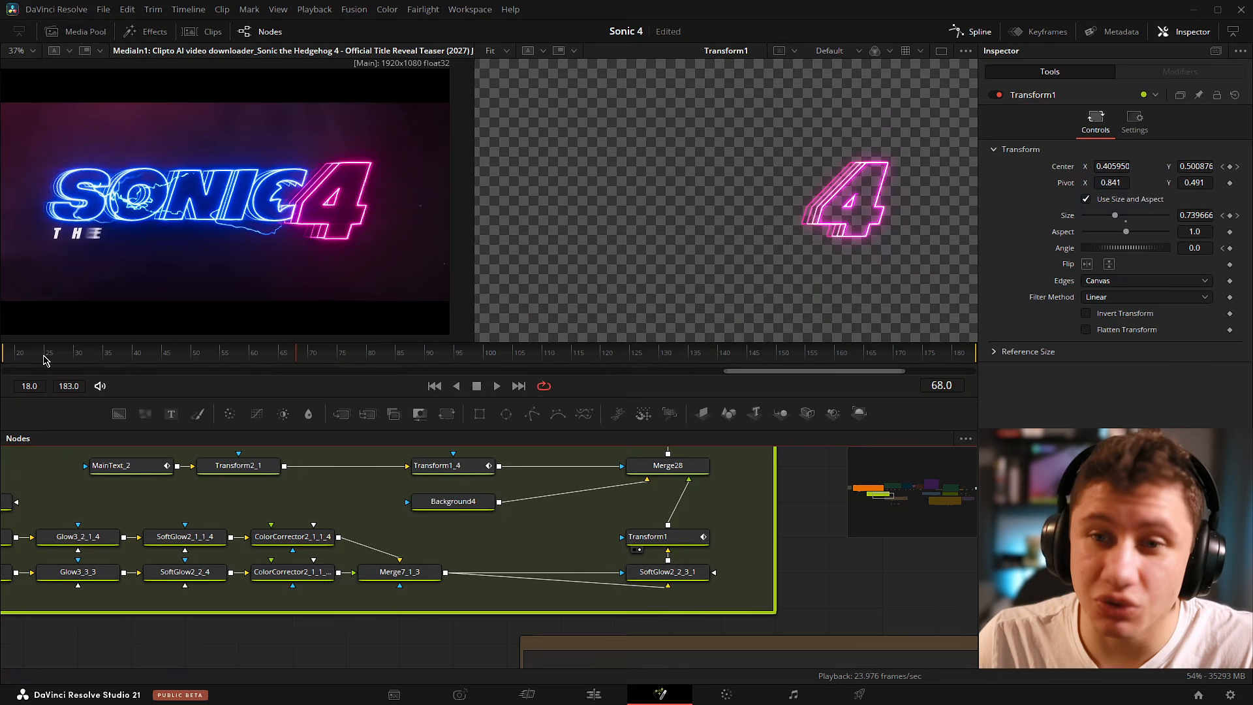
pyautogui.moveTo(43, 361); pyautogui.dragTo(5, 359)
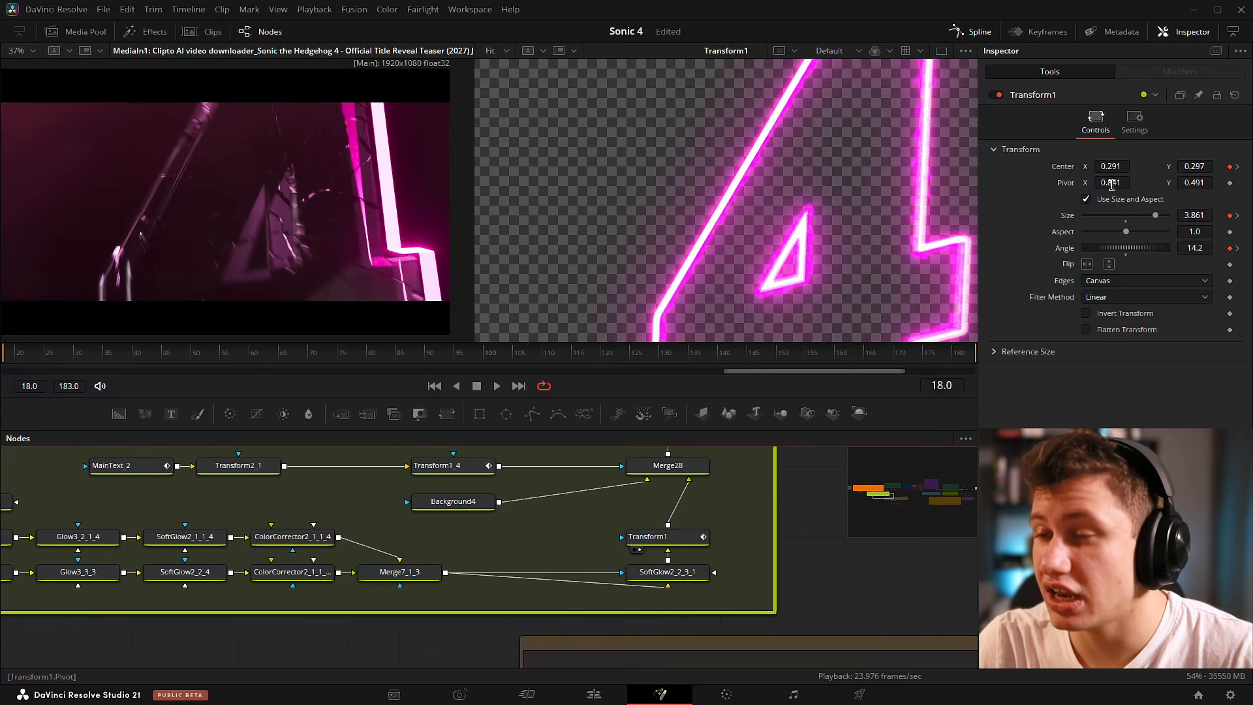
pyautogui.click(652, 536)
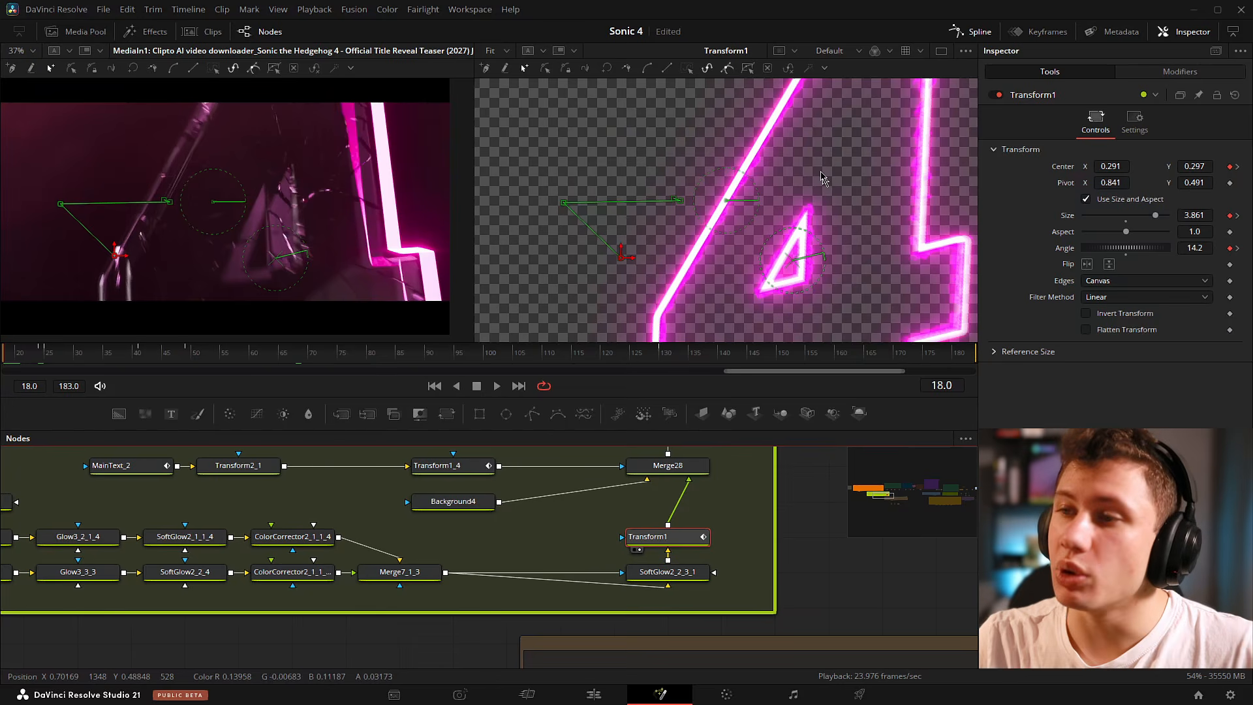
# Connect Transform1's output to Merge29_1 and preview that merge to compare the neon 4 with the reference clip.
pyautogui.scroll(-3, 754, 219)
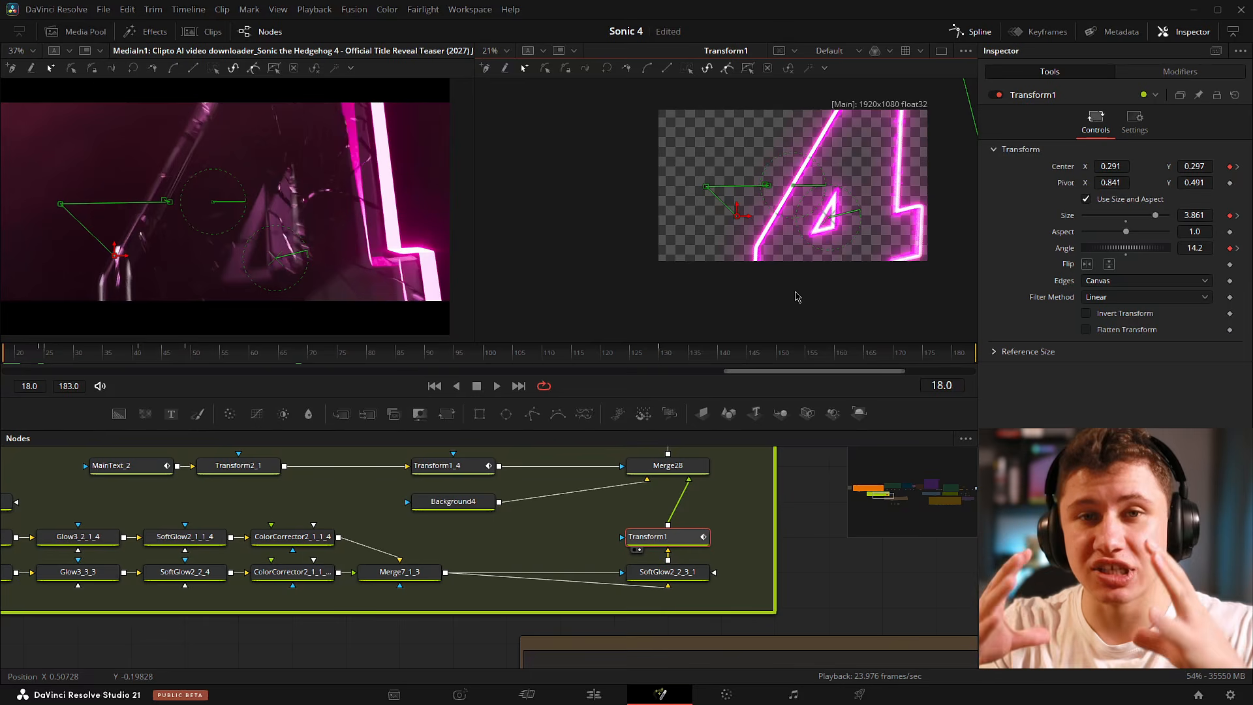
pyautogui.hotkey('ctrl', 'f')
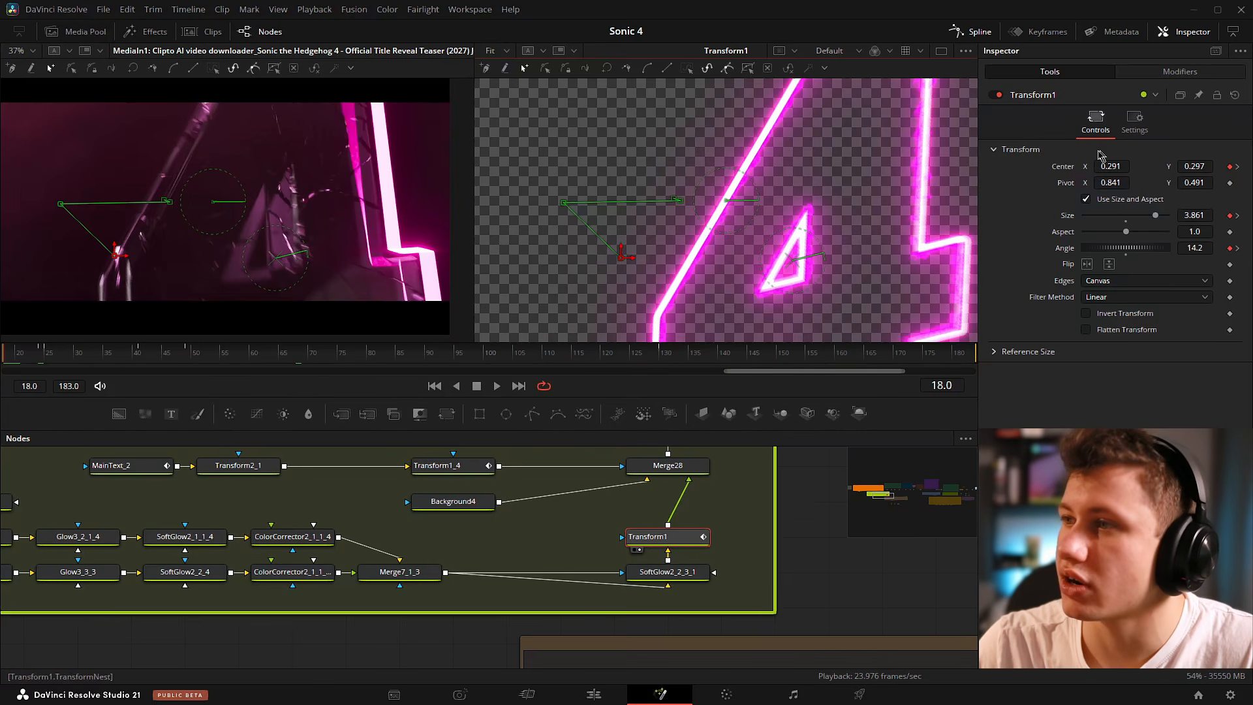
pyautogui.hotkey('ctrl', 'f')
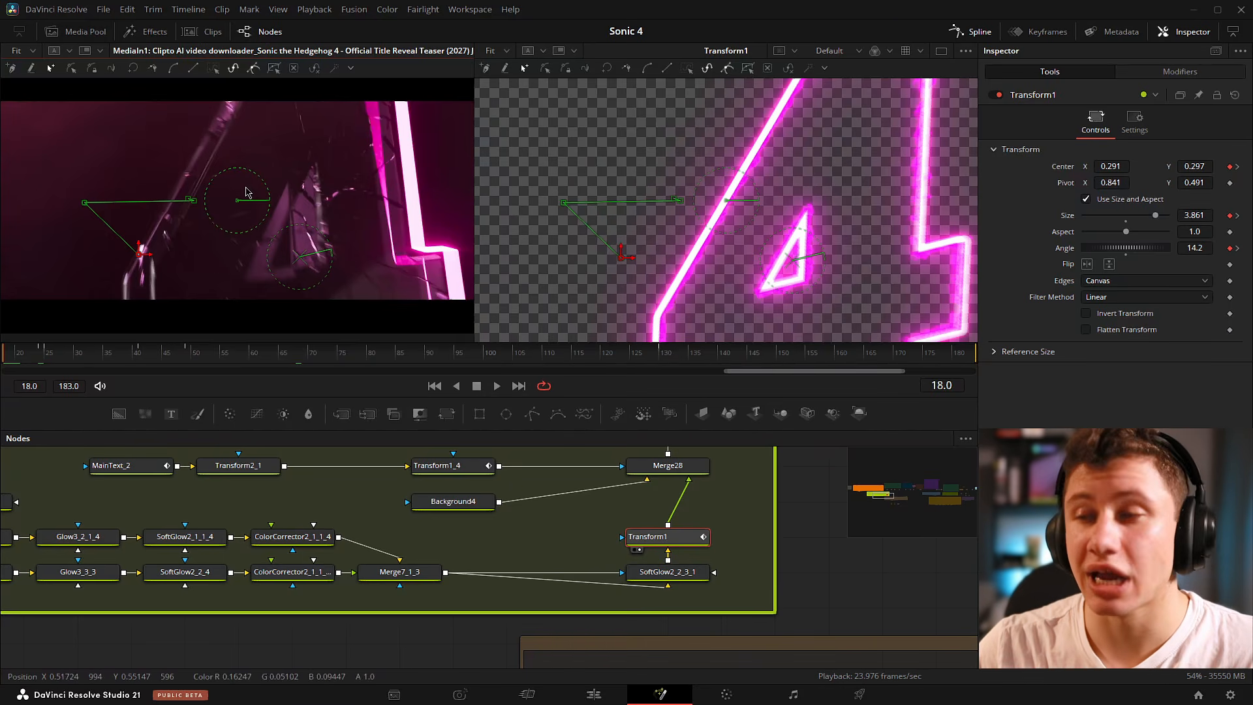
pyautogui.moveTo(712, 528); pyautogui.dragTo(676, 559)
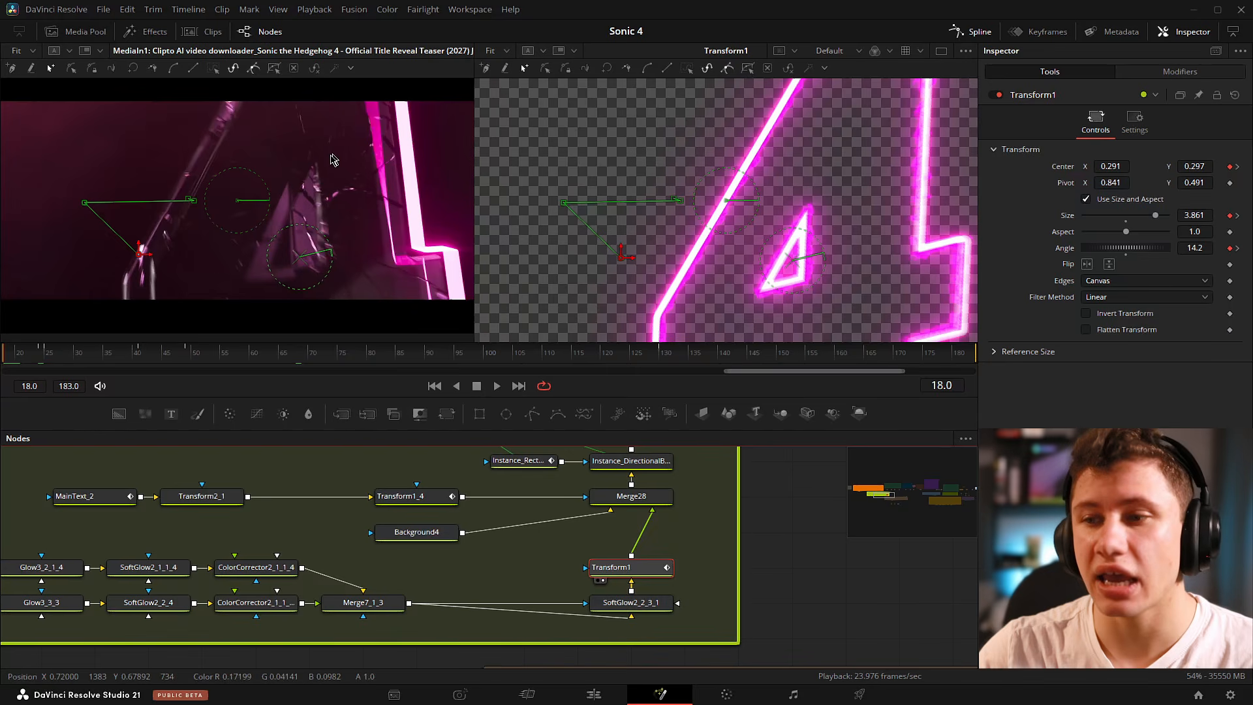
pyautogui.moveTo(473, 539); pyautogui.dragTo(554, 546)
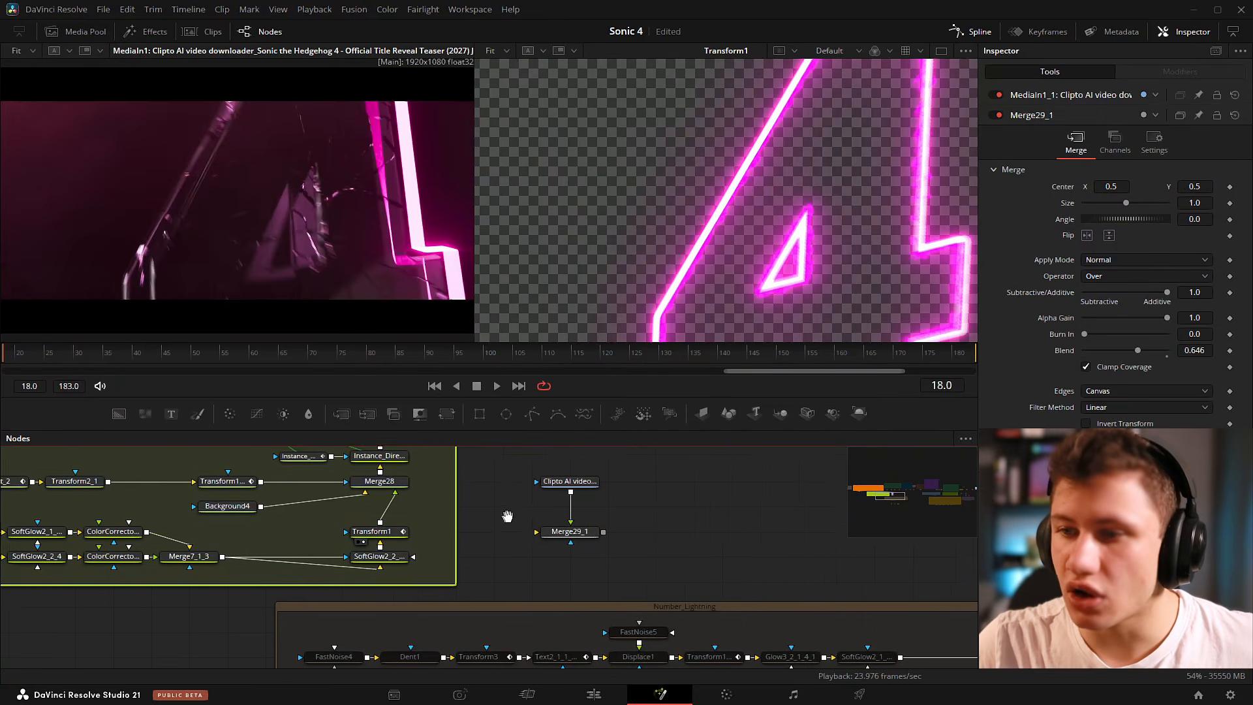
pyautogui.scroll(2, 509, 515)
pyautogui.moveTo(462, 543); pyautogui.dragTo(498, 548)
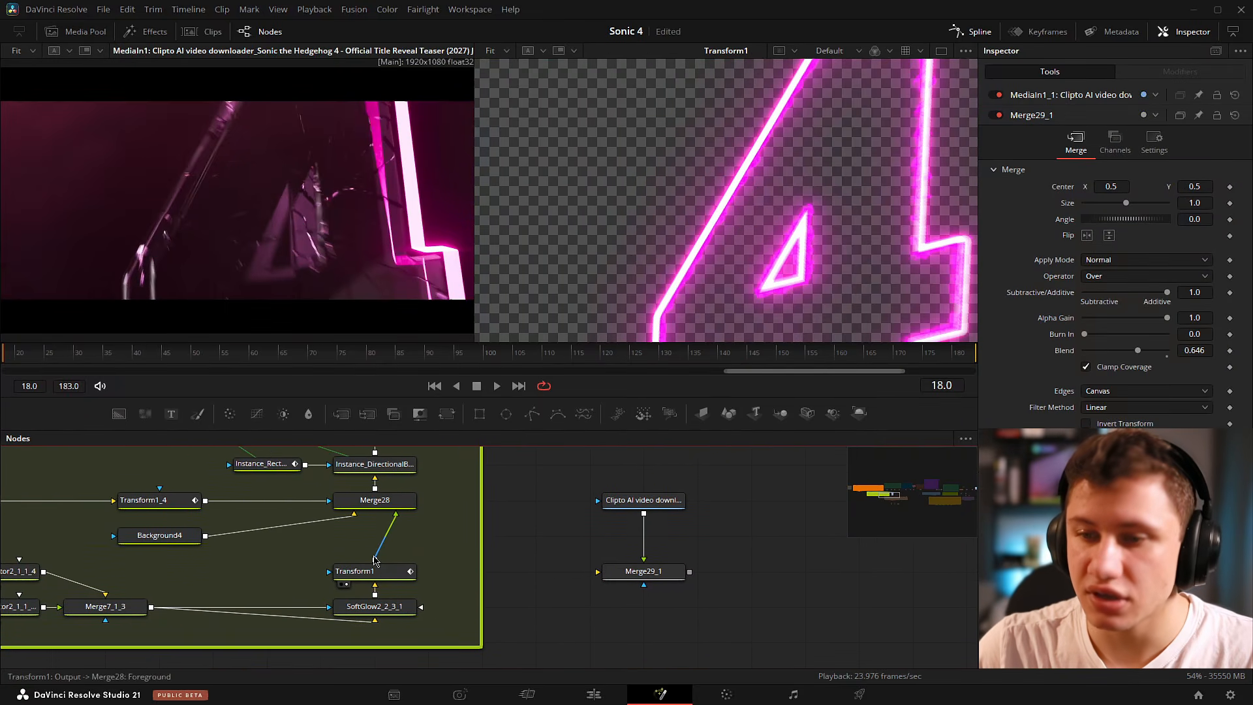
pyautogui.moveTo(374, 559); pyautogui.dragTo(631, 580)
pyautogui.press('2')
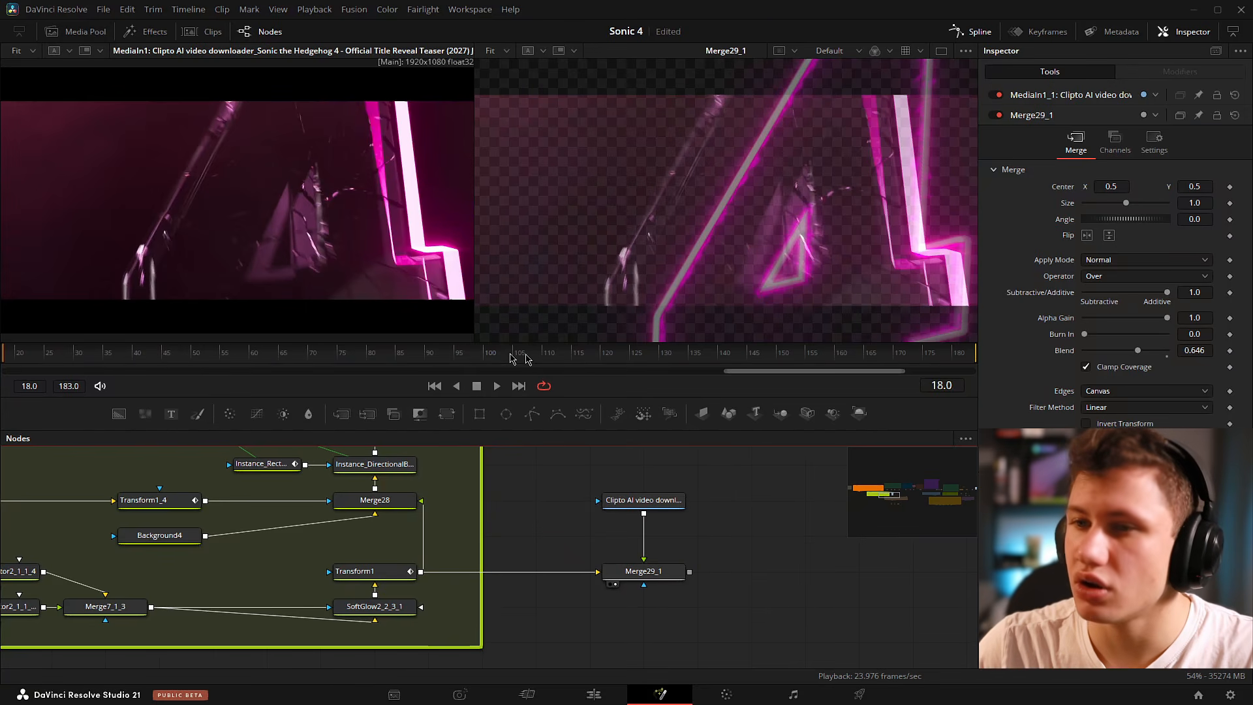
pyautogui.moveTo(10, 352); pyautogui.dragTo(193, 346)
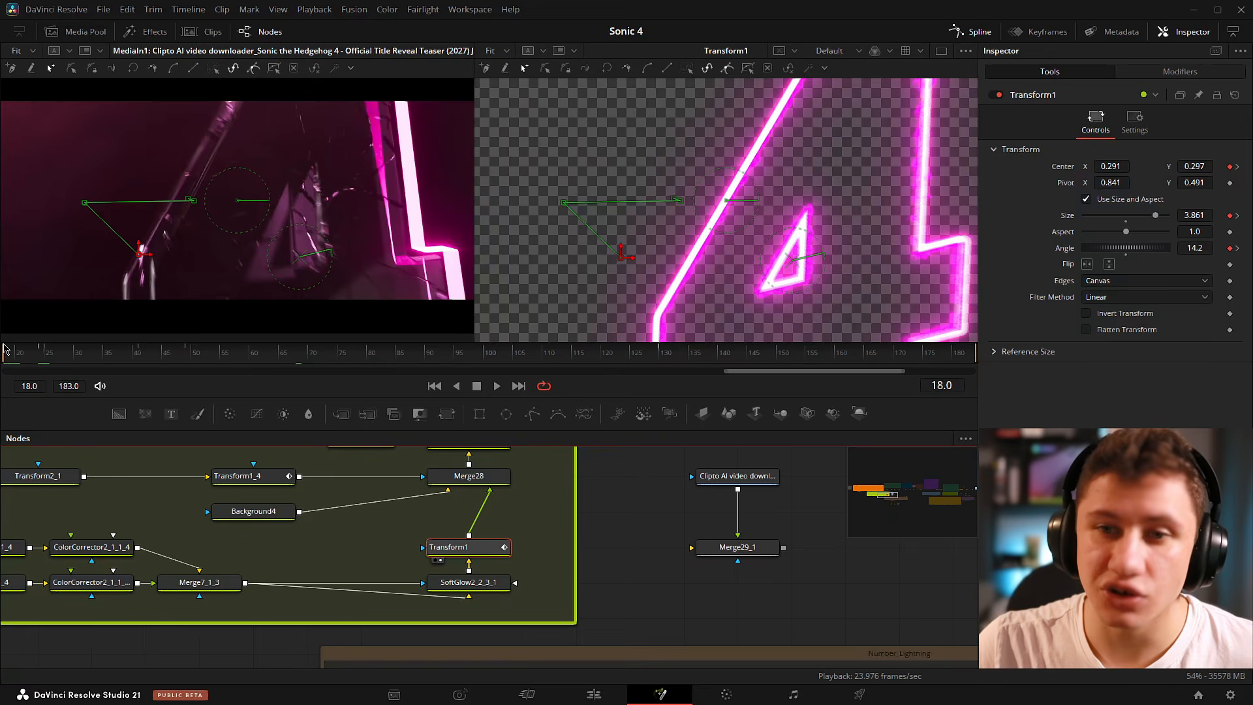
# Show Transform1's motion blur settings and step through frames 18 to 24 to examine the blurred movement of the 4.
pyautogui.moveTo(5, 350)
pyautogui.mouseDown()
pyautogui.moveTo(46, 356)
pyautogui.moveTo(21, 357)
pyautogui.mouseUp()
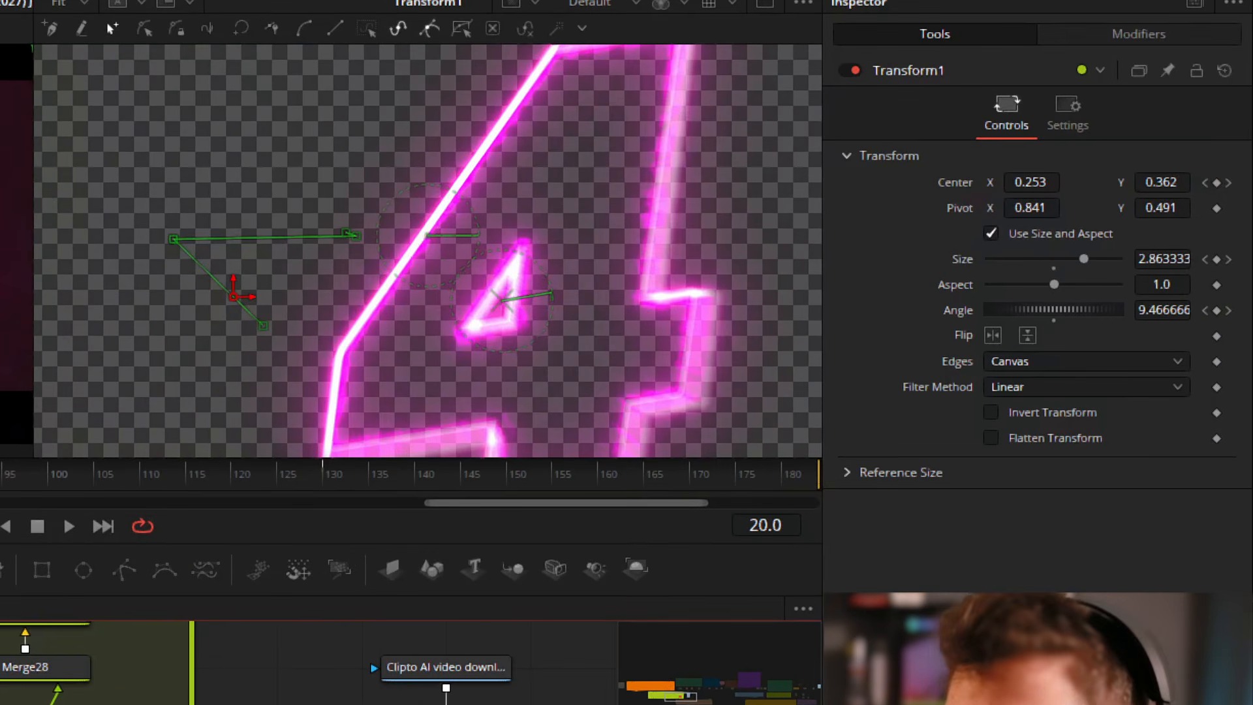
pyautogui.click(1075, 123)
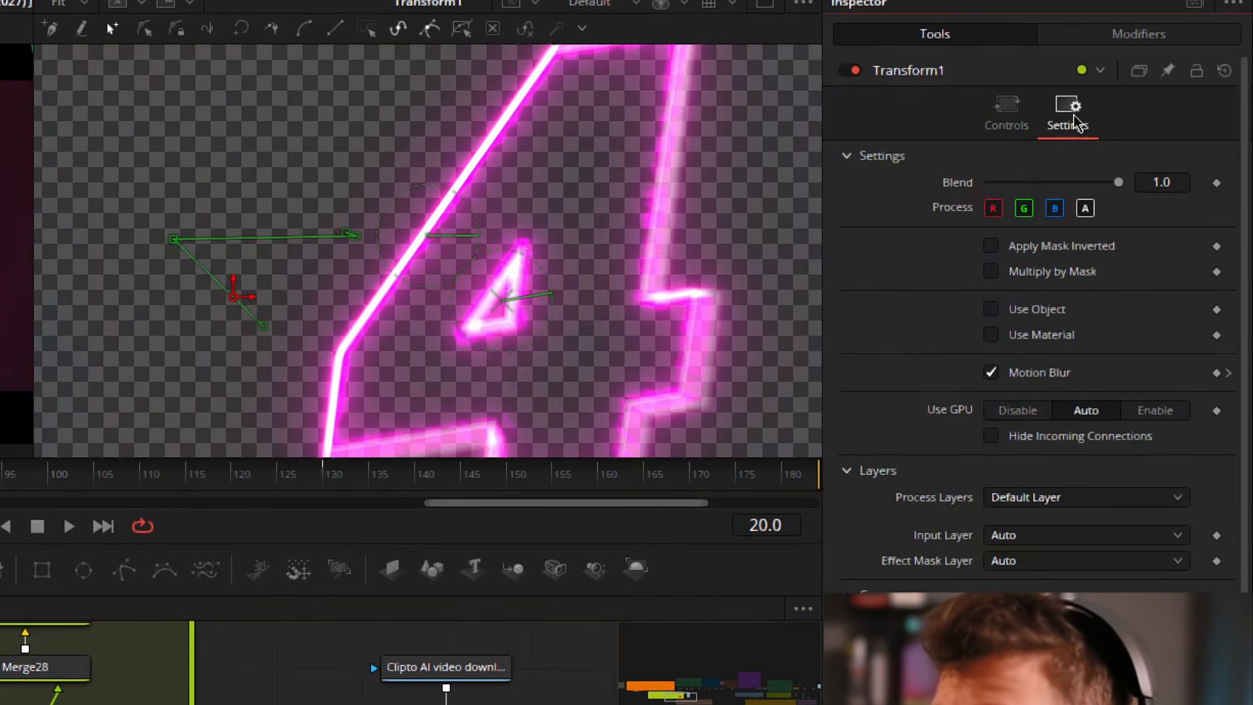
pyautogui.press('Left')
pyautogui.press('Left')
pyautogui.press('Right')
pyautogui.press('Right')
pyautogui.press('Right')
pyautogui.press('Right')
pyautogui.press('Right')
pyautogui.press('Right')
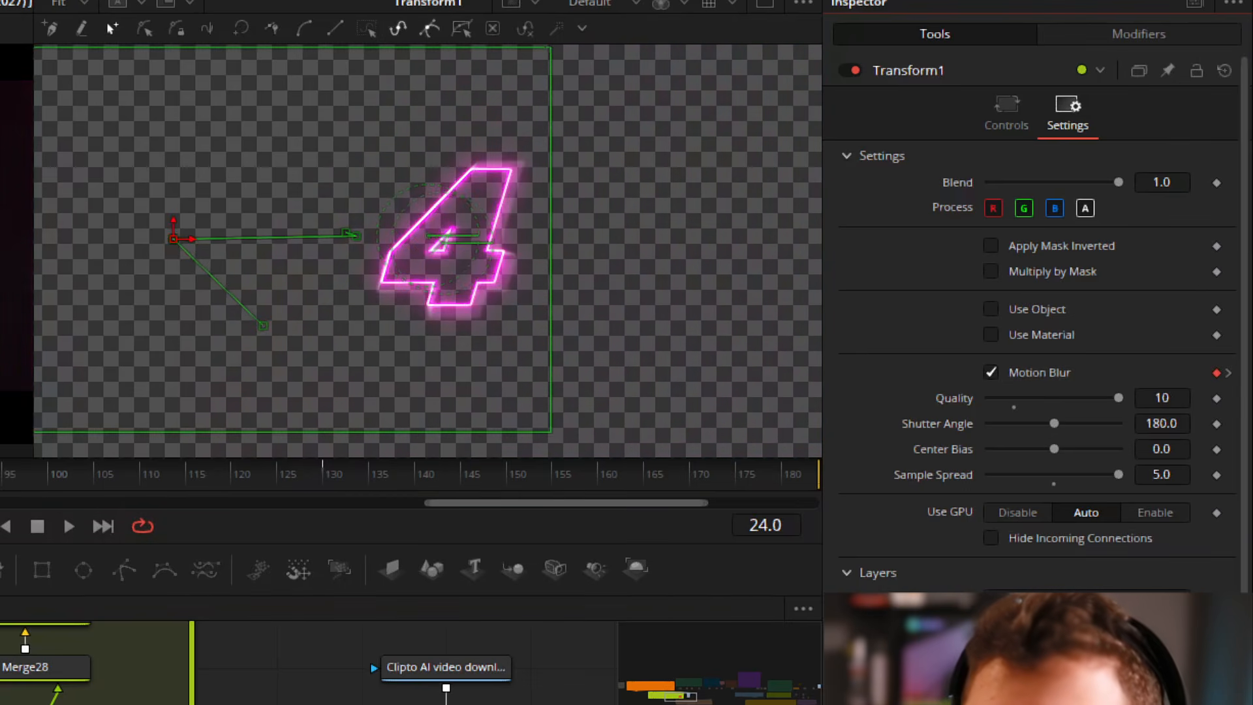
pyautogui.press('Left')
pyautogui.press('Left')
pyautogui.press('Right')
pyautogui.press('Right')
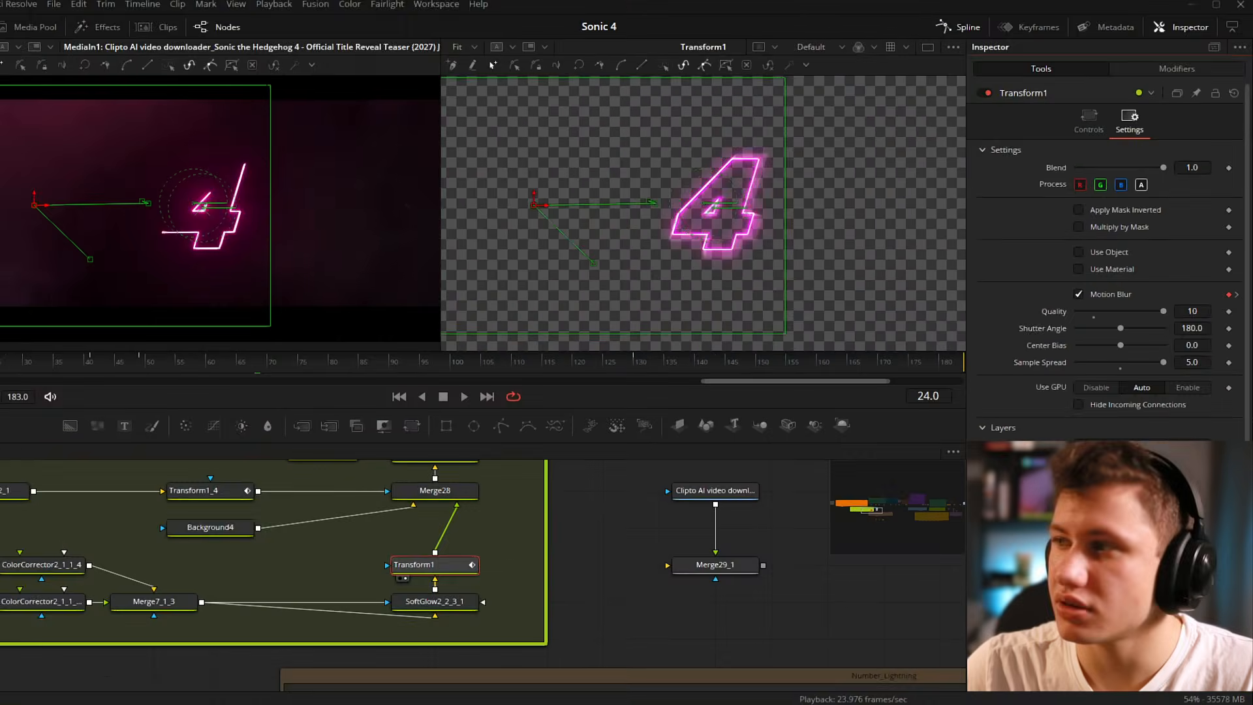
pyautogui.press('Left')
pyautogui.press('Left')
pyautogui.press('Left')
pyautogui.press('Left')
pyautogui.press('Left')
pyautogui.press('Left')
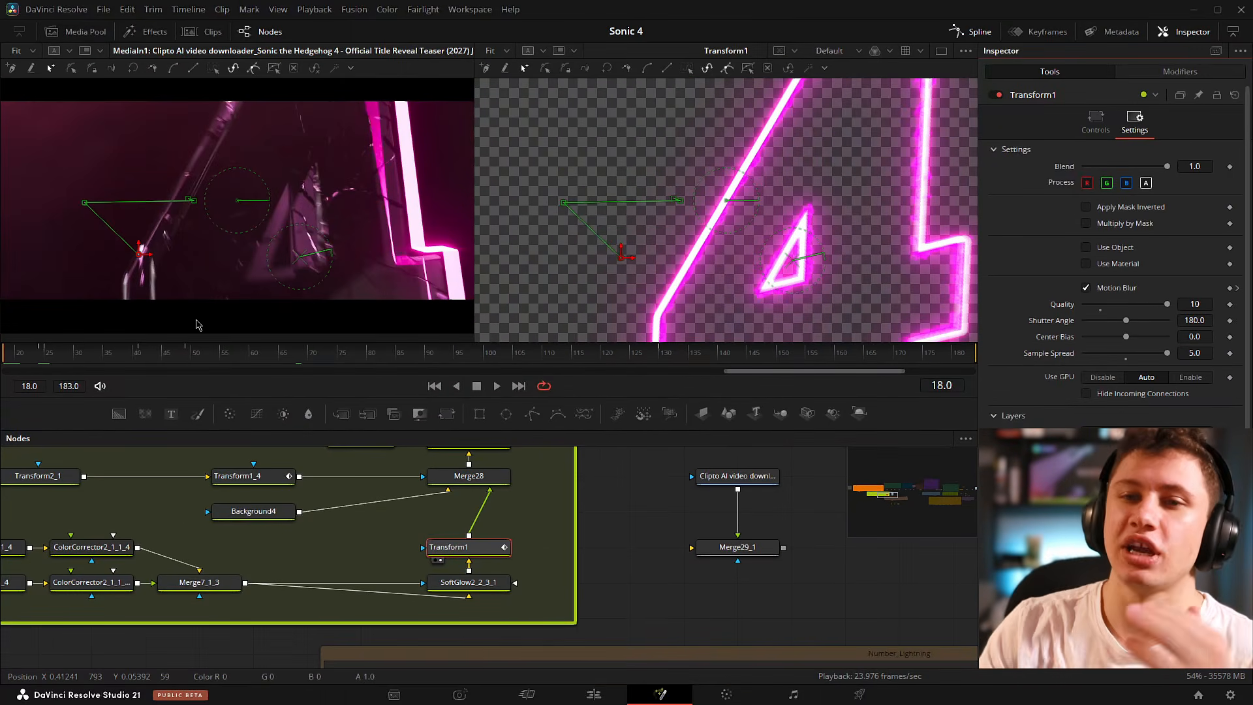
# Inspect Transform1's motion blur quality with the 4 in motion at frame 22.
pyautogui.moveTo(9, 351); pyautogui.dragTo(29, 356)
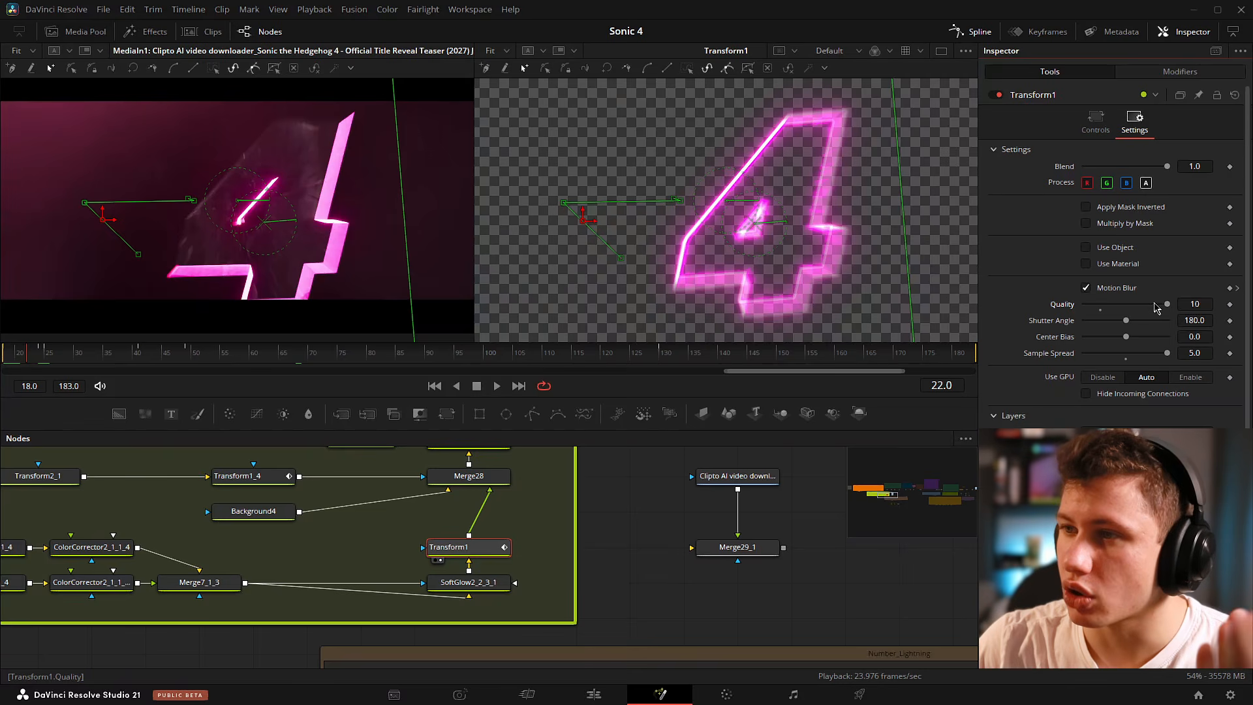
pyautogui.moveTo(1168, 305); pyautogui.dragTo(1218, 312)
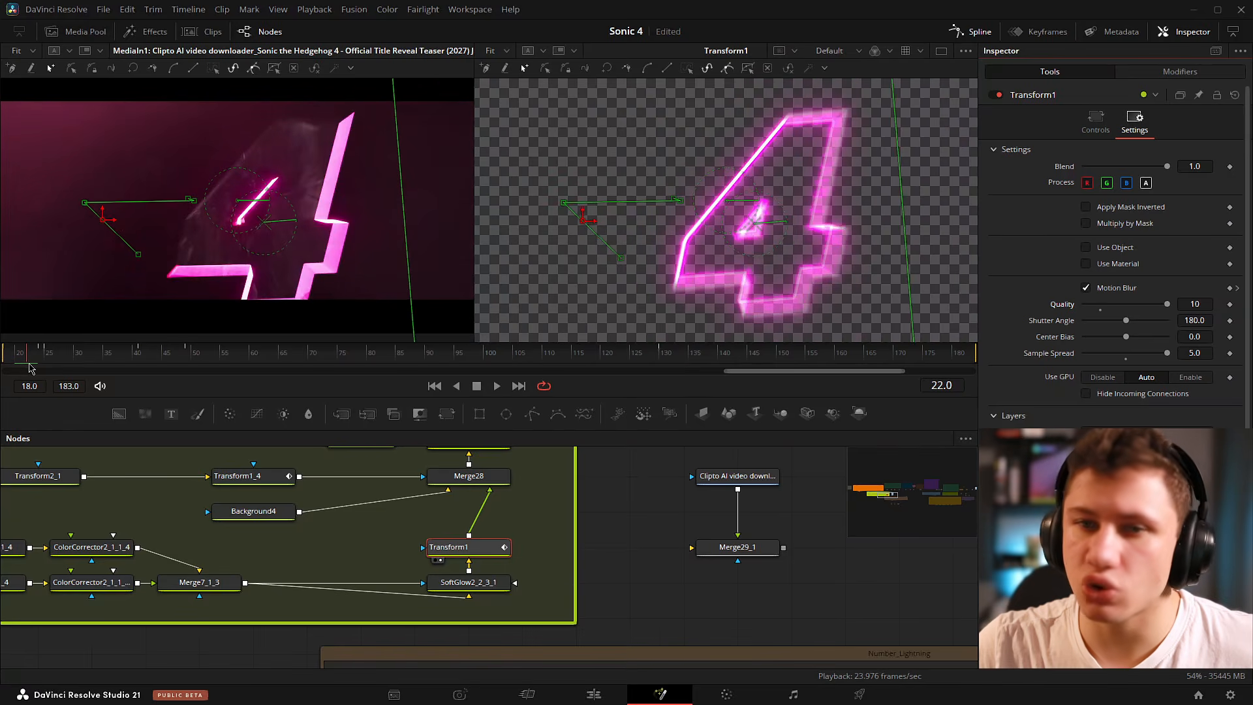
pyautogui.moveTo(28, 363); pyautogui.dragTo(30, 360)
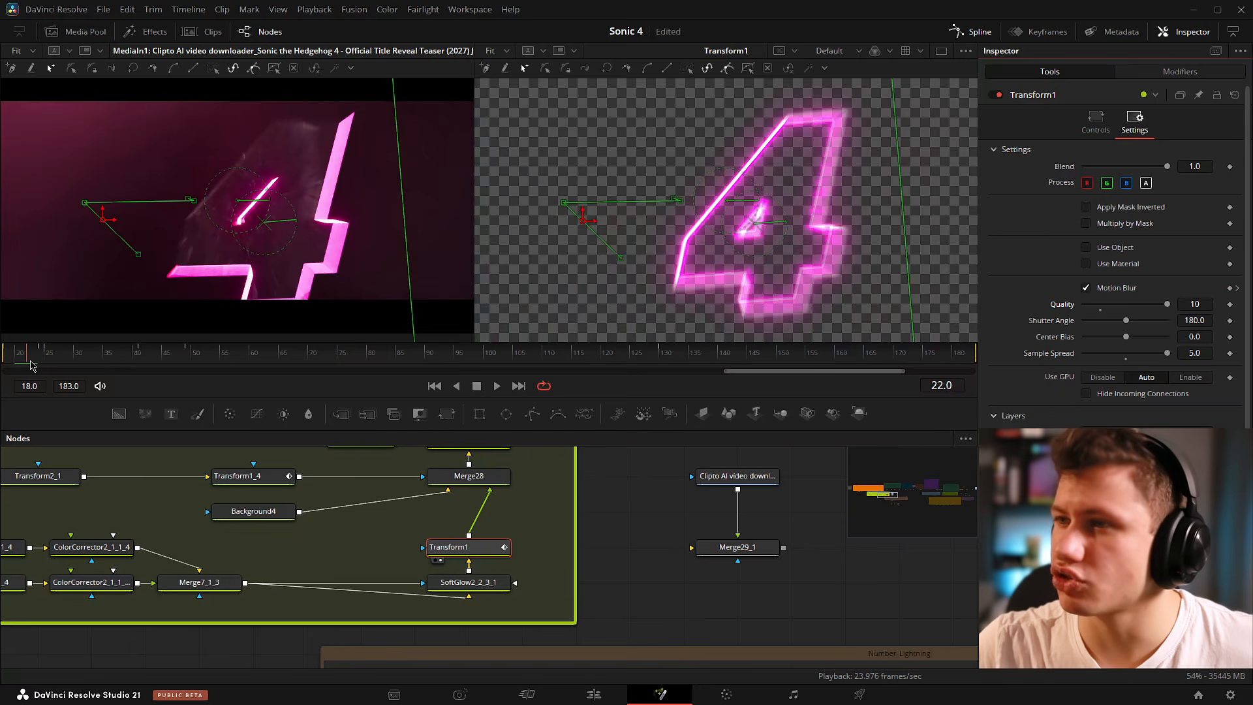
# Examine Transform1's center, size and angle animation between the keyframes at frames 18 and 24.
pyautogui.click(1095, 123)
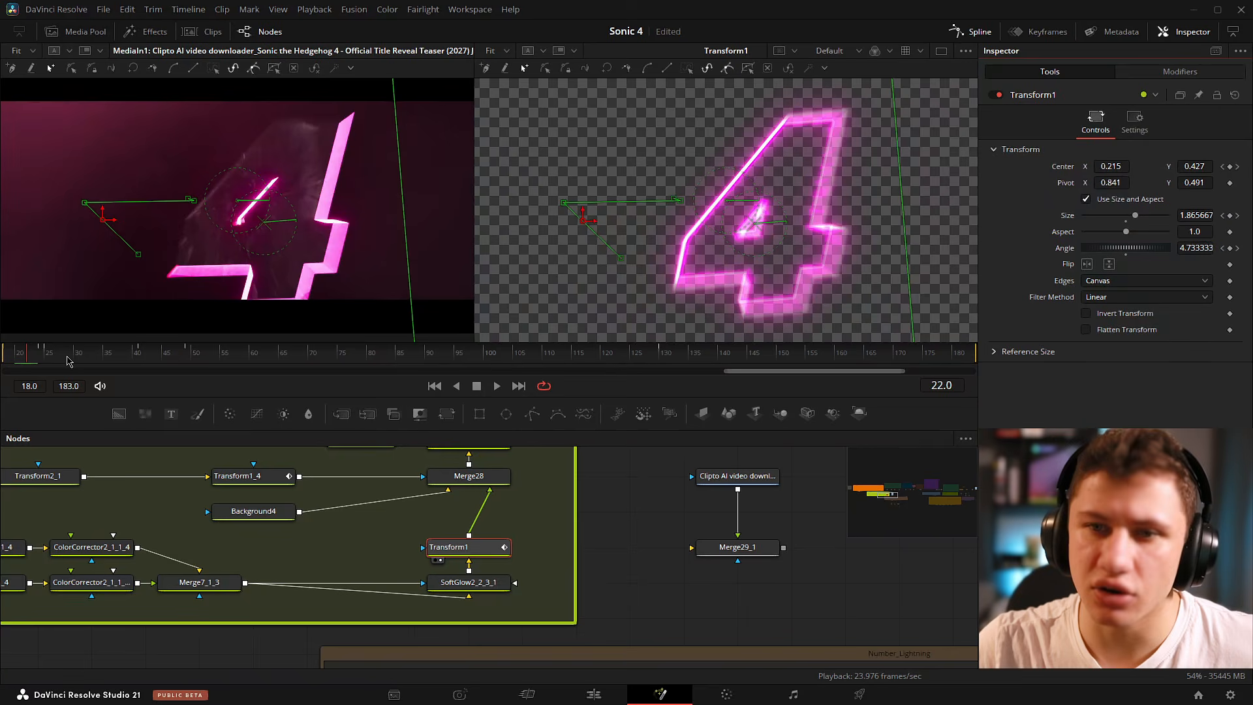
pyautogui.click(15, 353)
pyautogui.moveTo(16, 353); pyautogui.dragTo(3, 353)
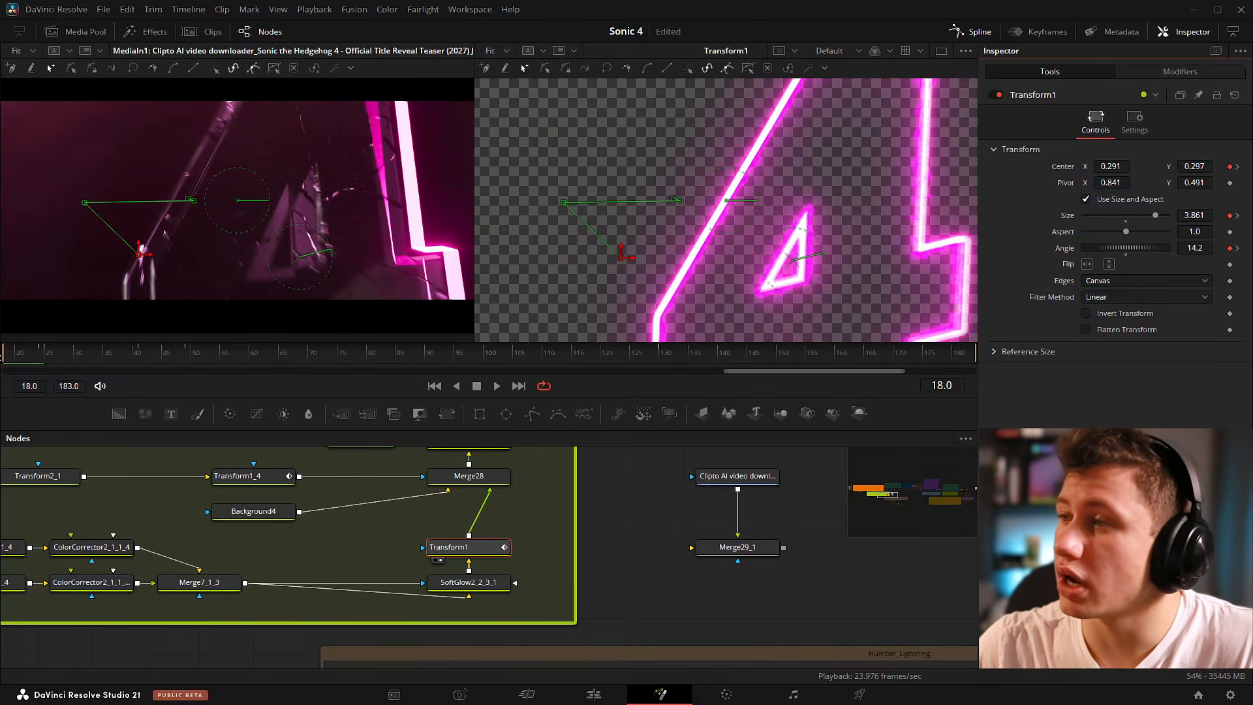
pyautogui.moveTo(6, 355); pyautogui.dragTo(23, 354)
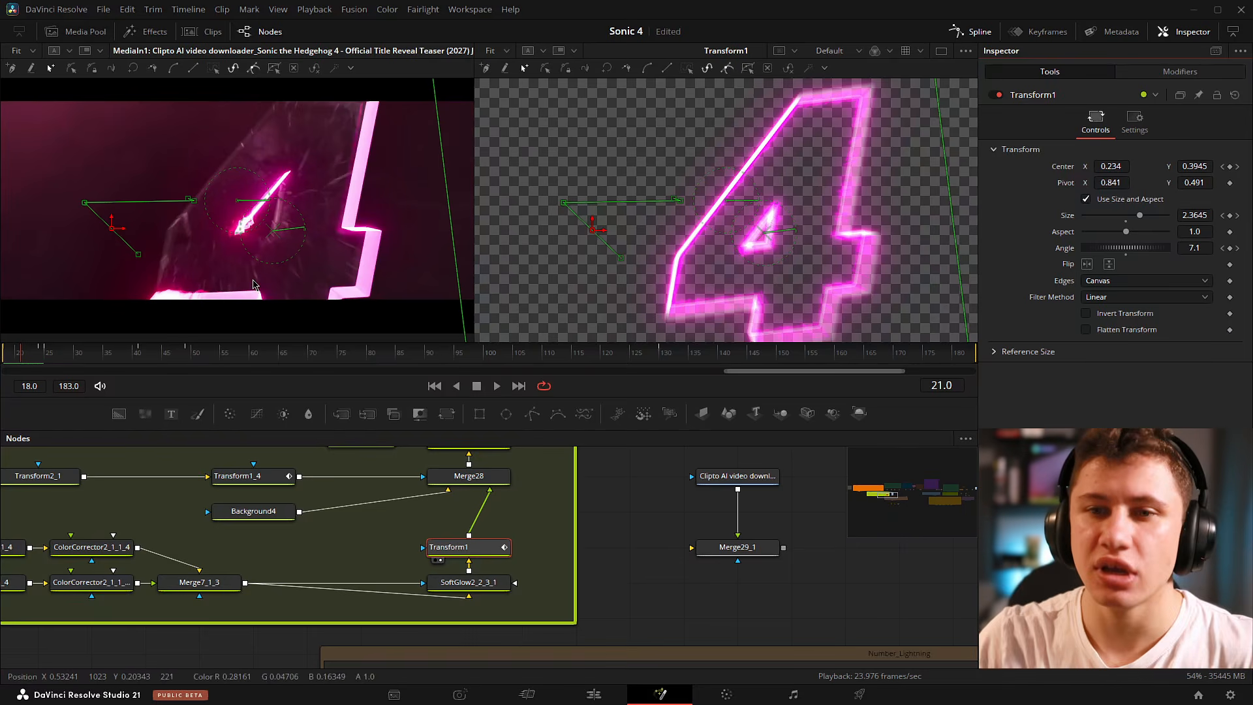
pyautogui.moveTo(26, 356); pyautogui.dragTo(40, 361)
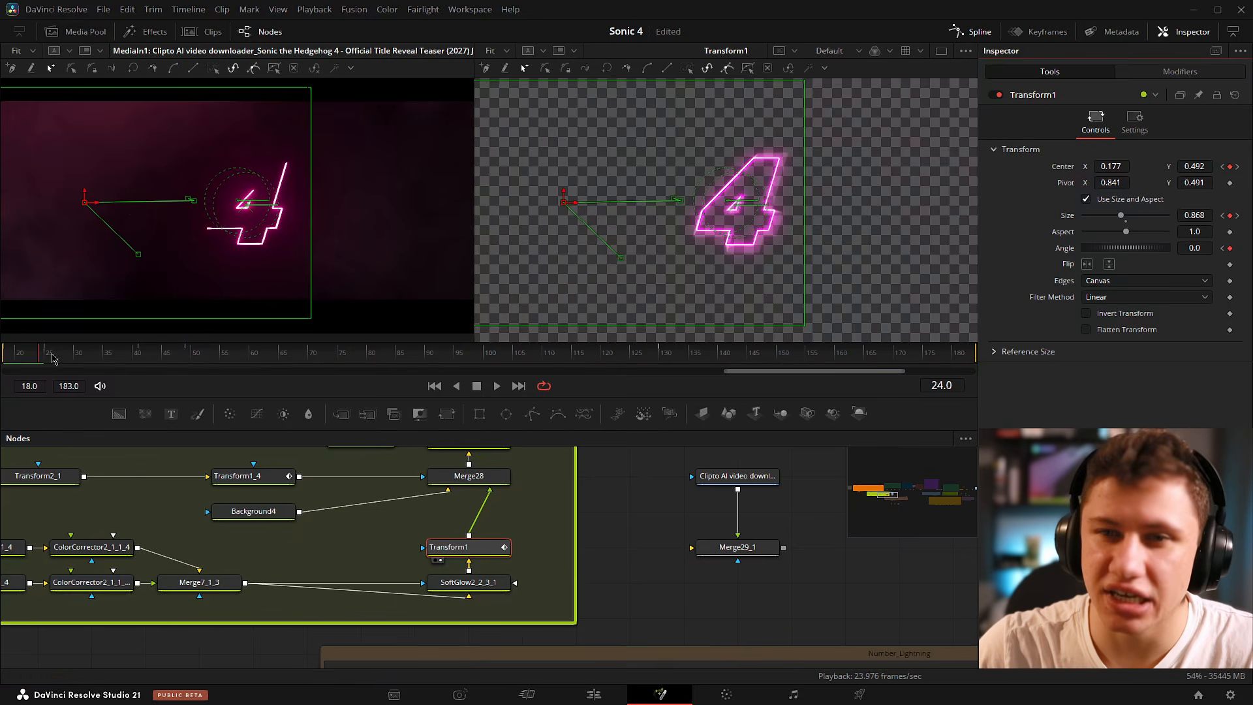
pyautogui.moveTo(52, 355)
pyautogui.mouseDown()
pyautogui.moveTo(18, 355)
pyautogui.moveTo(44, 360)
pyautogui.mouseUp()
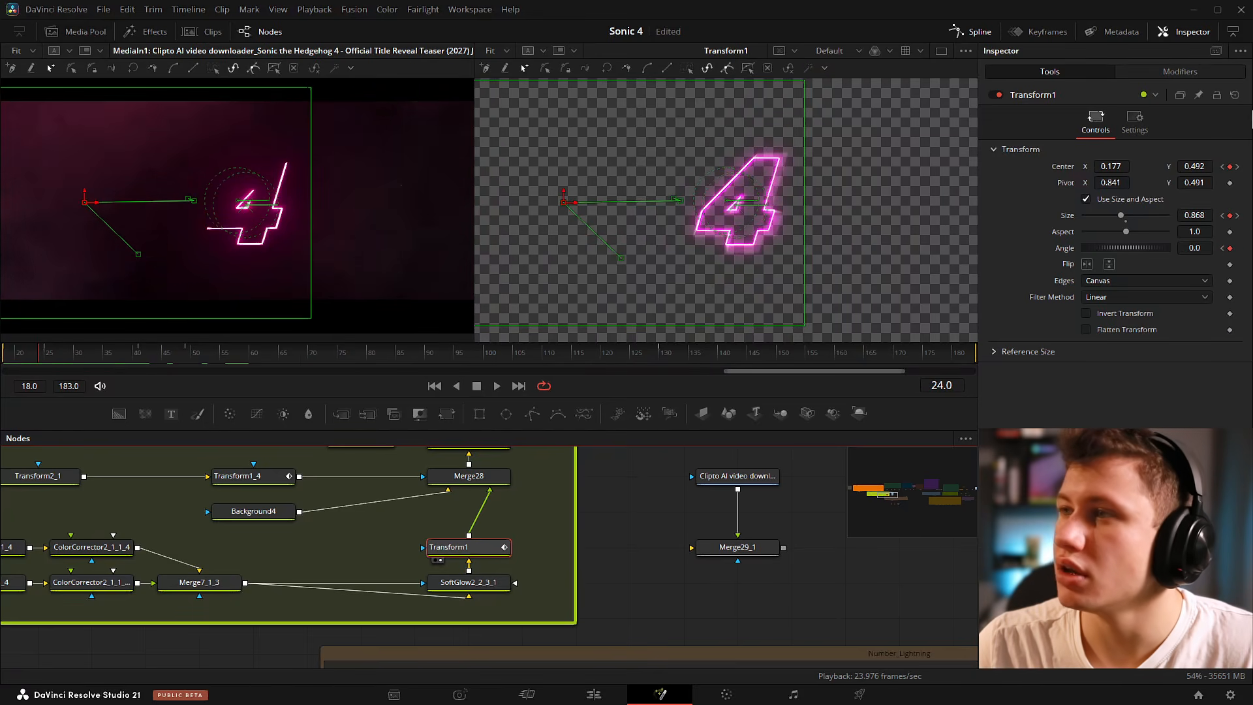
# Compare Transform1's keyframed motion blur switch at frames 24 and 25.
pyautogui.click(1134, 120)
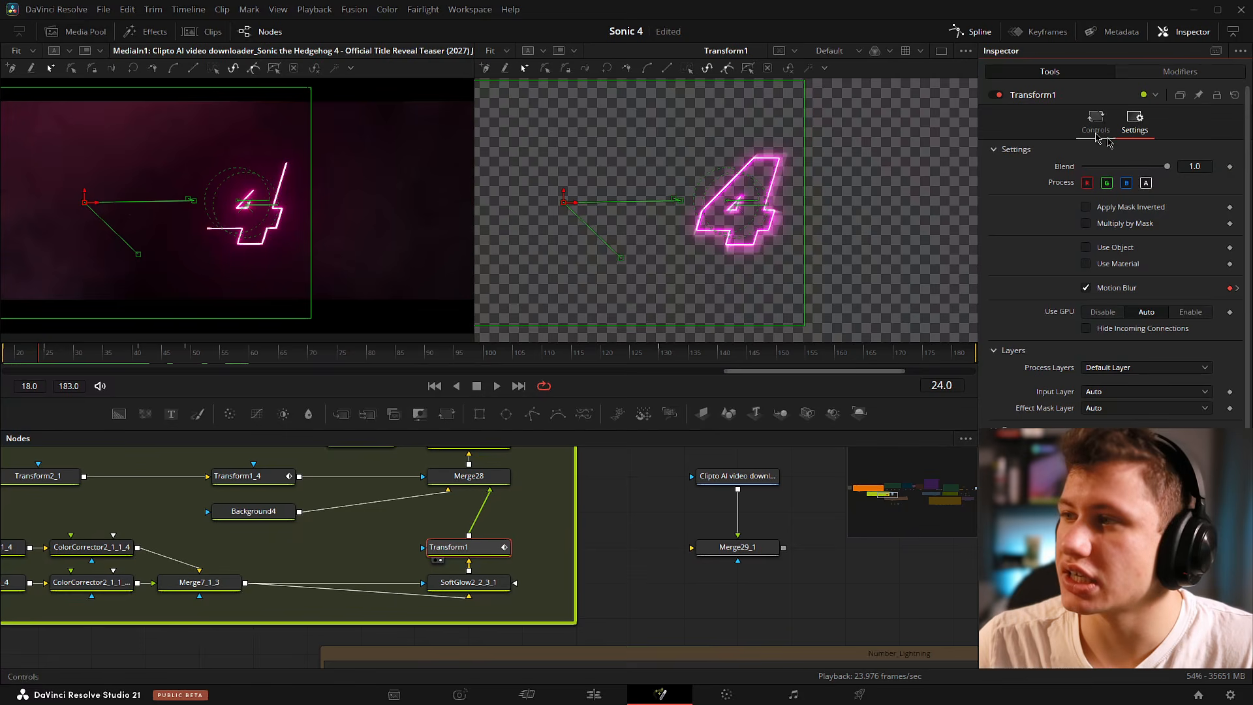
pyautogui.click(48, 354)
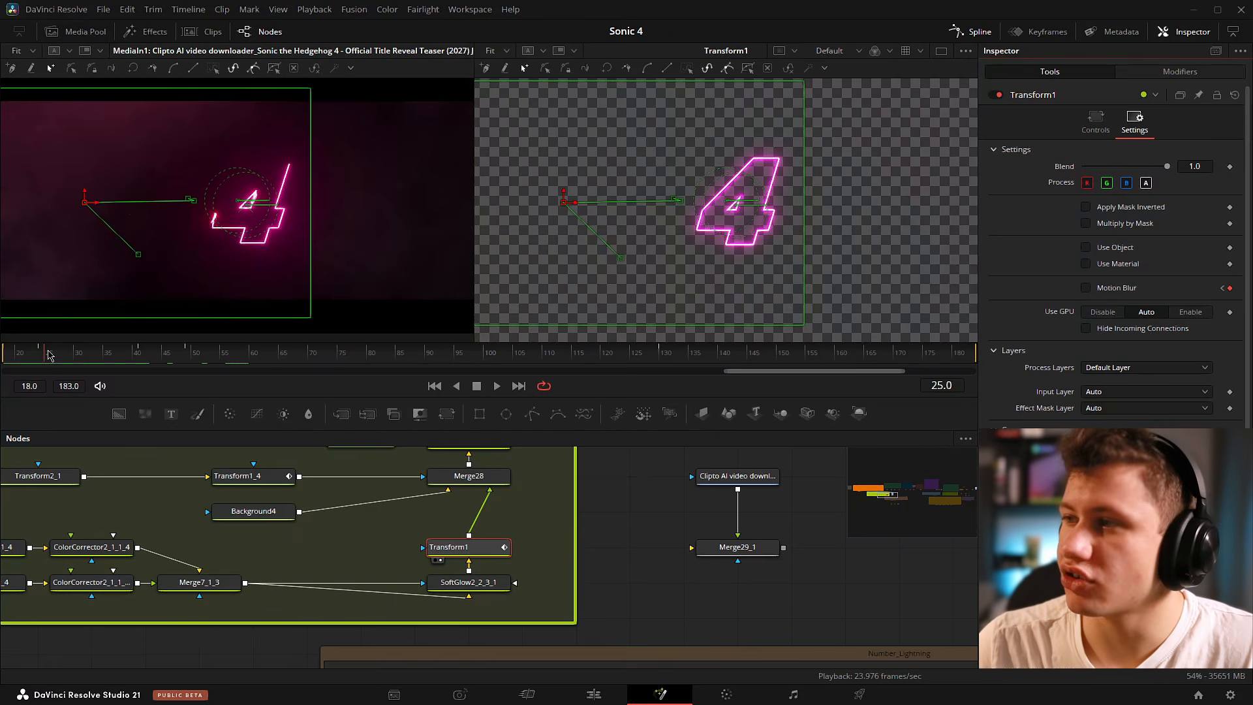
pyautogui.click(41, 355)
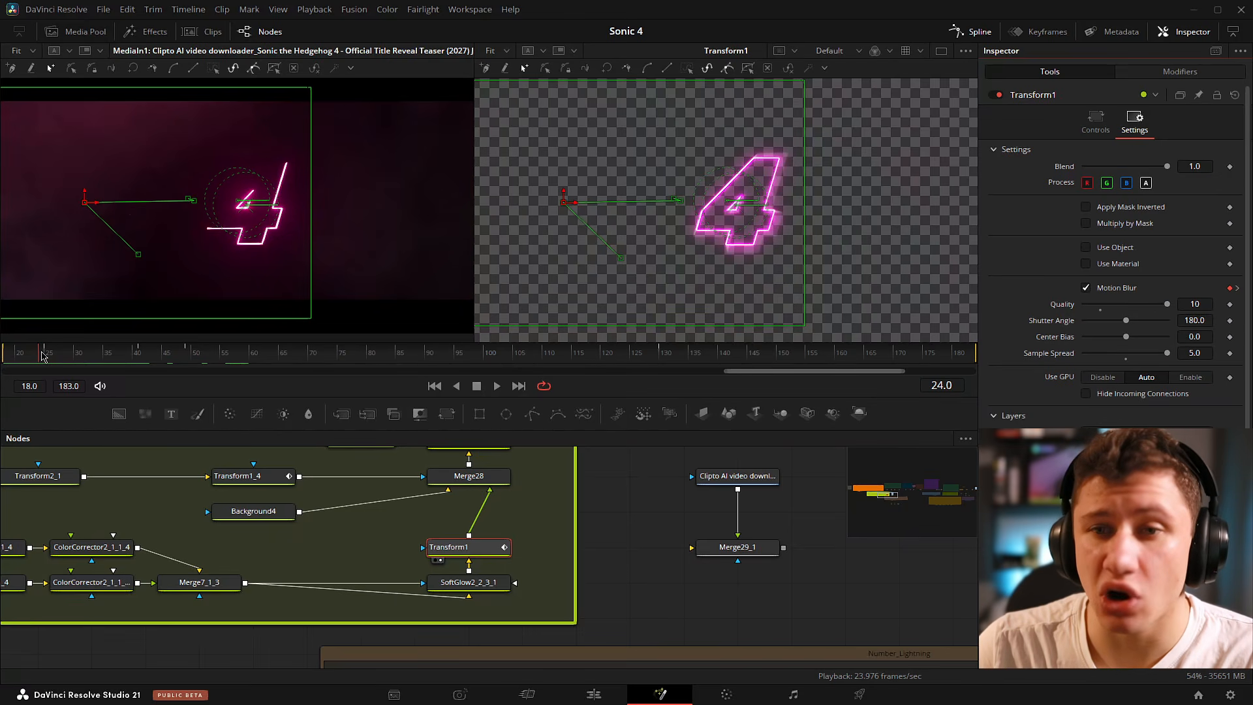
pyautogui.click(47, 355)
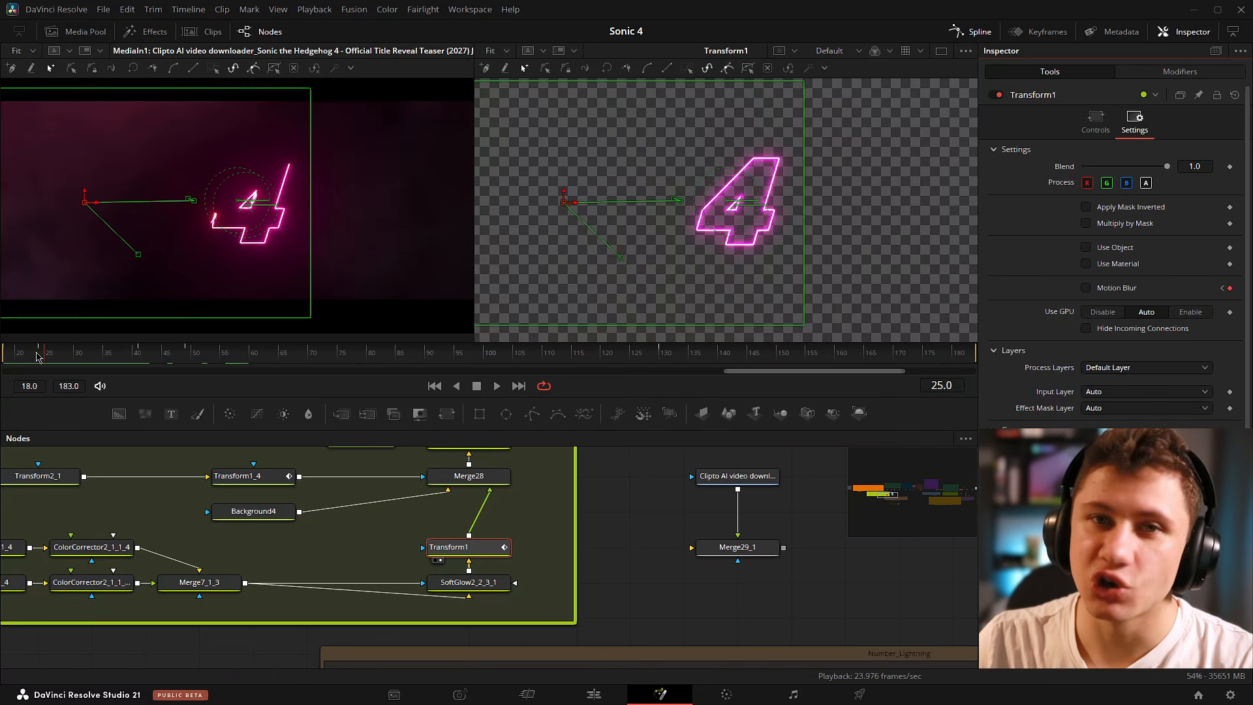
# Inspect Transform1's center and size keyframes at frames 24 and 41, and the sideways movement through frame 43.
pyautogui.click(1093, 123)
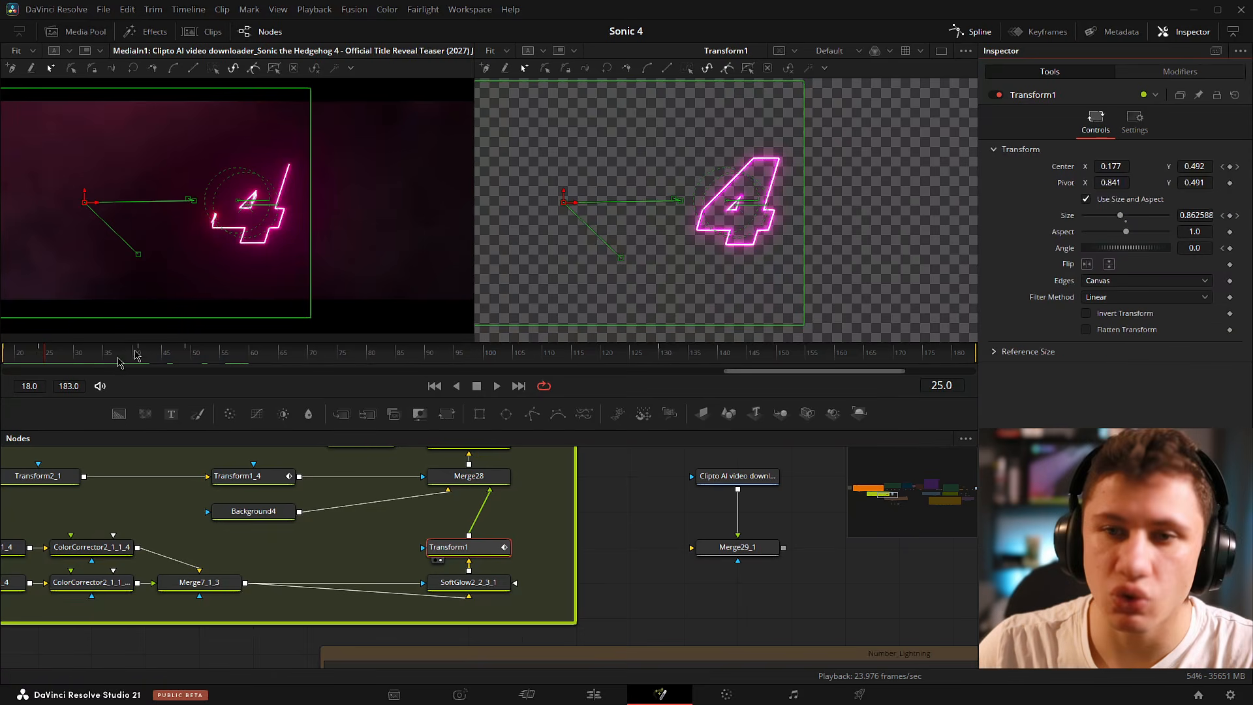
pyautogui.press('Left')
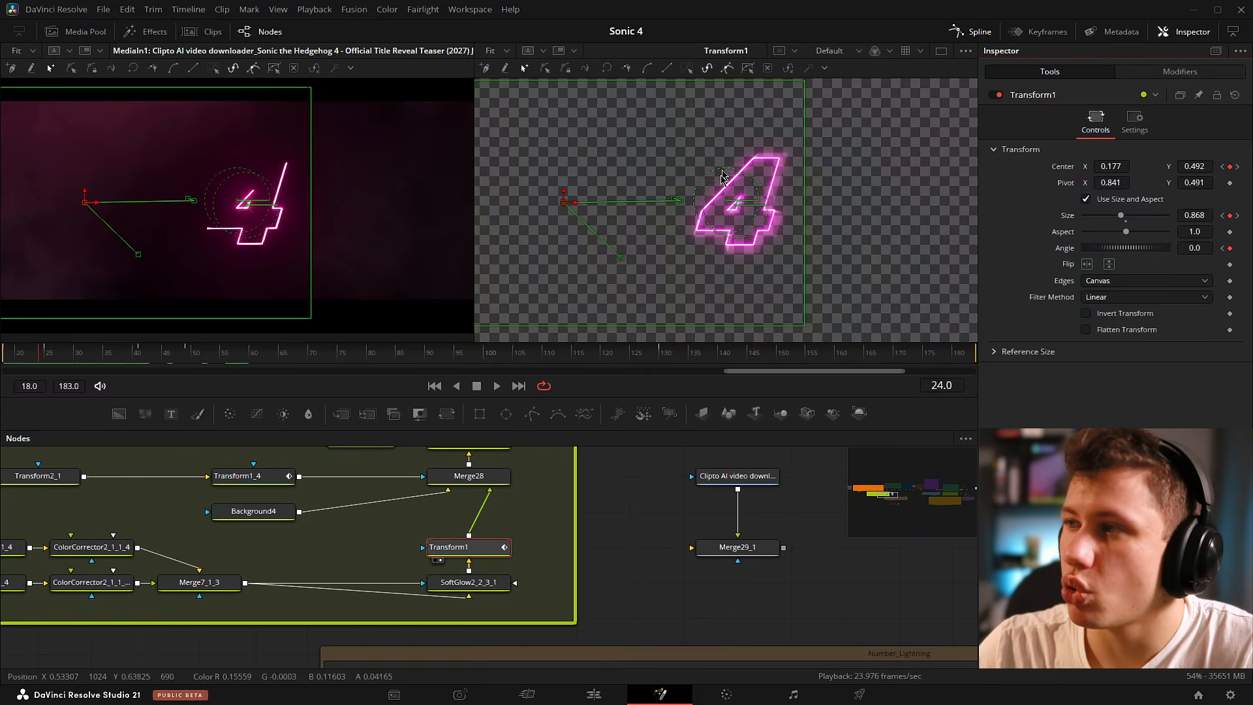
pyautogui.moveTo(39, 354); pyautogui.dragTo(135, 359)
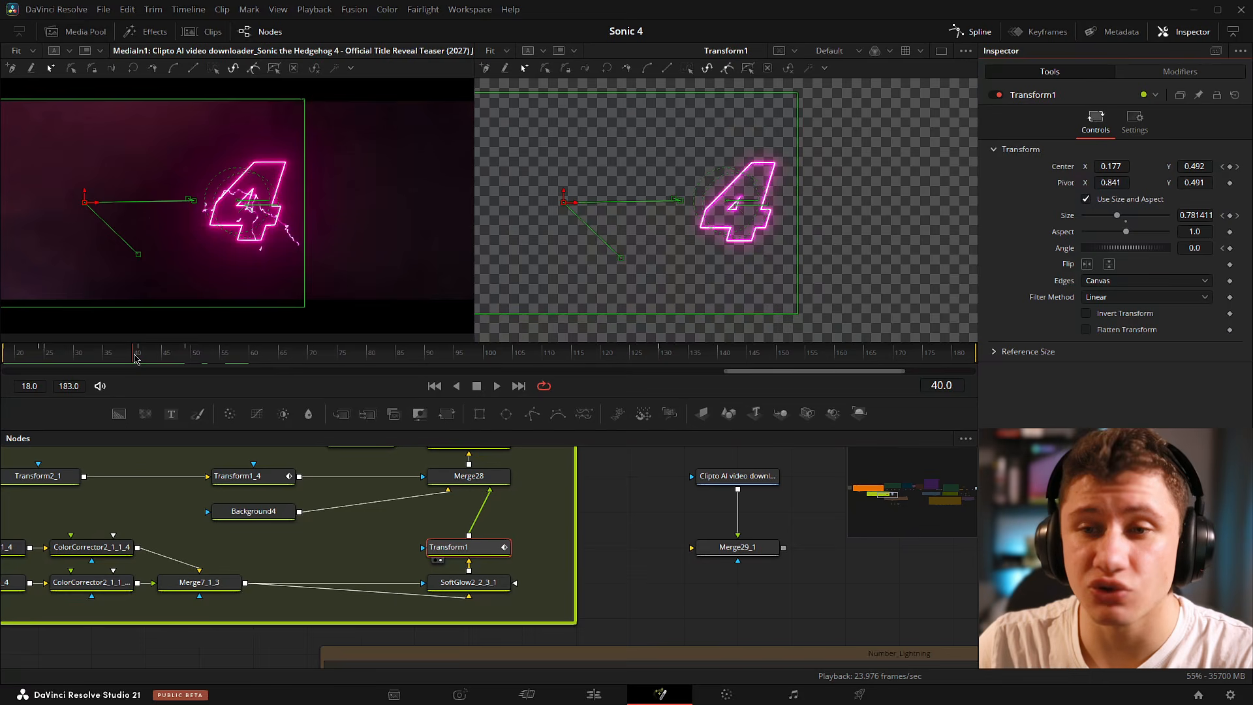
pyautogui.press('Right')
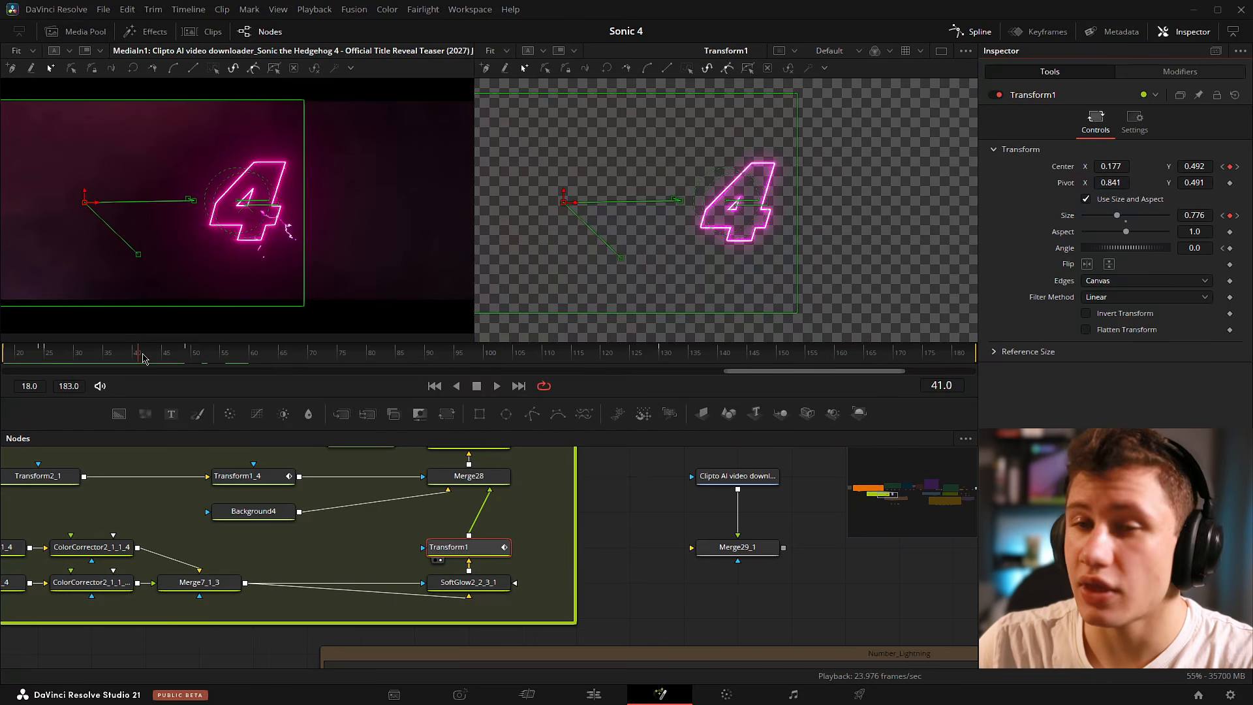
pyautogui.moveTo(145, 350)
pyautogui.mouseDown()
pyautogui.moveTo(179, 352)
pyautogui.moveTo(140, 353)
pyautogui.mouseUp()
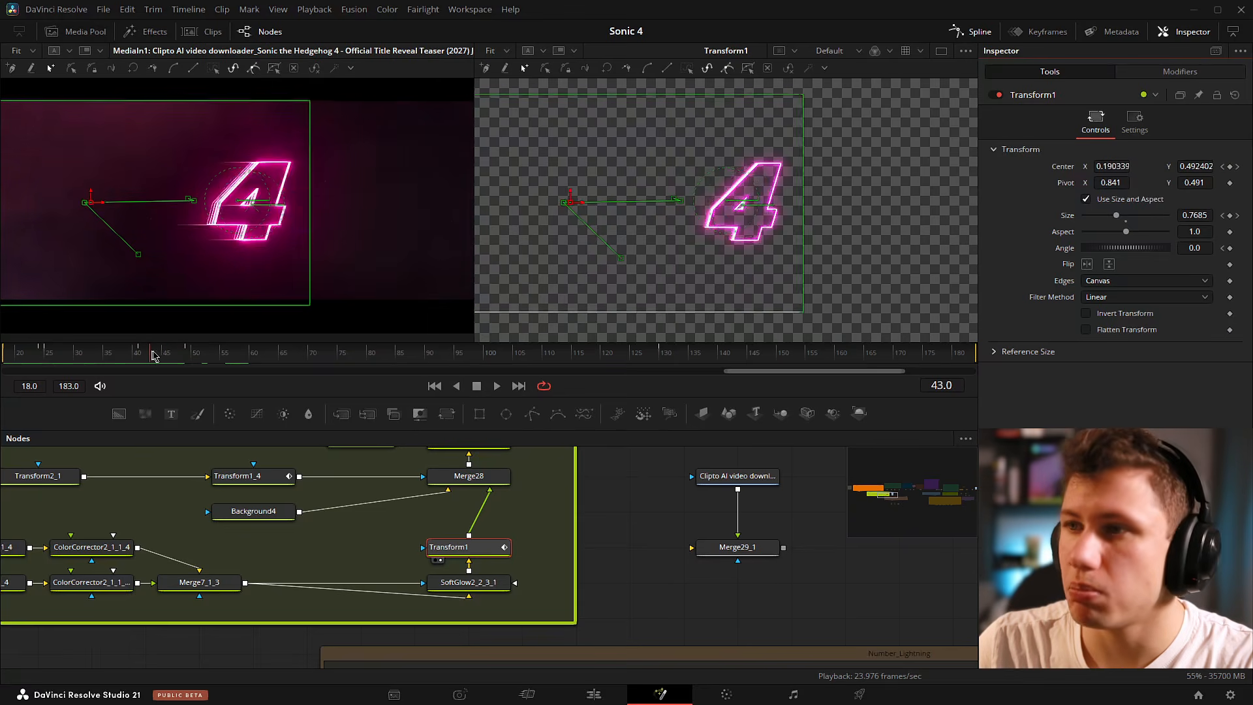
pyautogui.click(185, 359)
pyautogui.moveTo(186, 359)
pyautogui.mouseDown()
pyautogui.moveTo(137, 353)
pyautogui.moveTo(750, 347)
pyautogui.moveTo(134, 355)
pyautogui.moveTo(168, 356)
pyautogui.moveTo(151, 357)
pyautogui.mouseUp()
# Inspect Duplicate3_1_1's keyframed center from frame 41 onward, and play back the title animation from frame 18.
pyautogui.moveTo(210, 518); pyautogui.dragTo(852, 496)
pyautogui.click(310, 567)
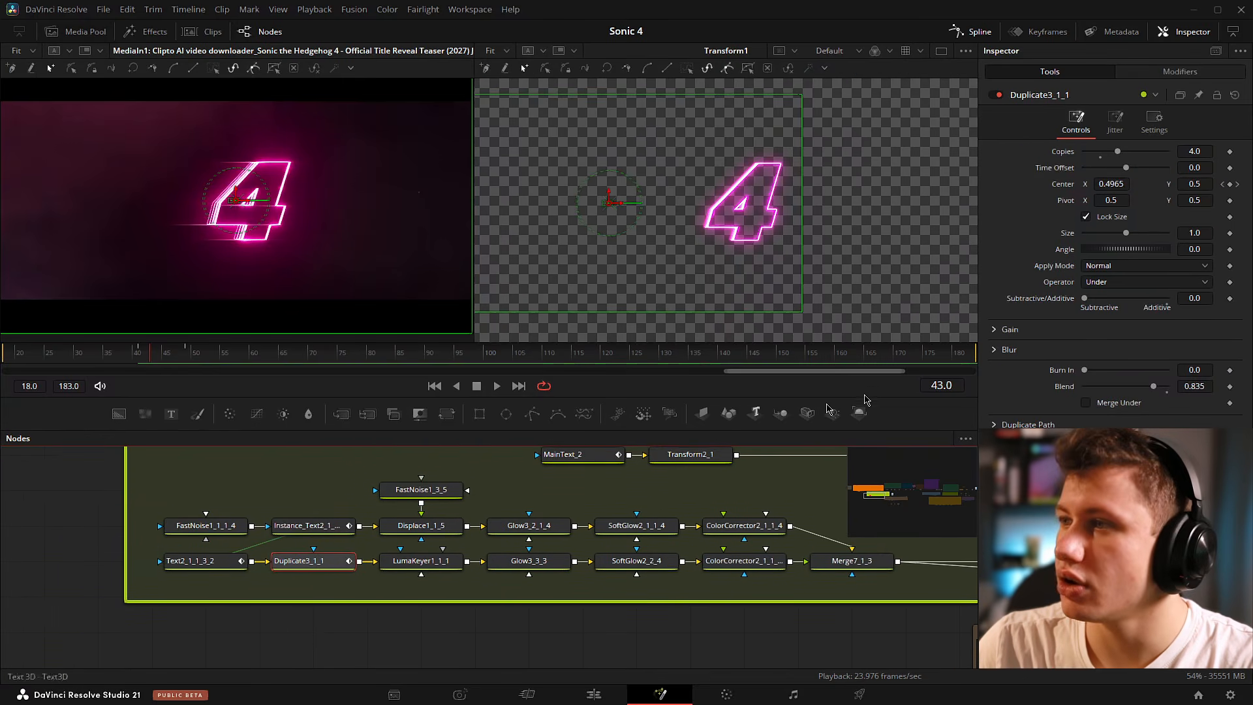
pyautogui.click(142, 357)
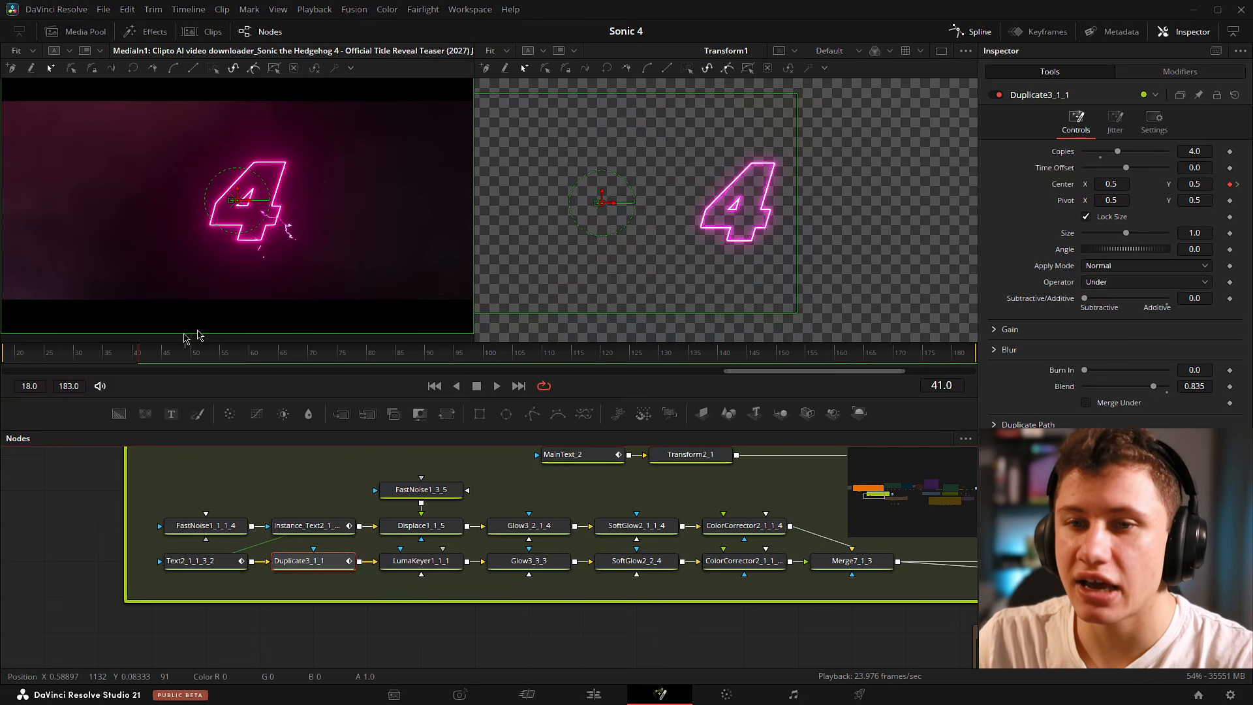
pyautogui.click(185, 352)
pyautogui.moveTo(185, 352); pyautogui.dragTo(193, 353)
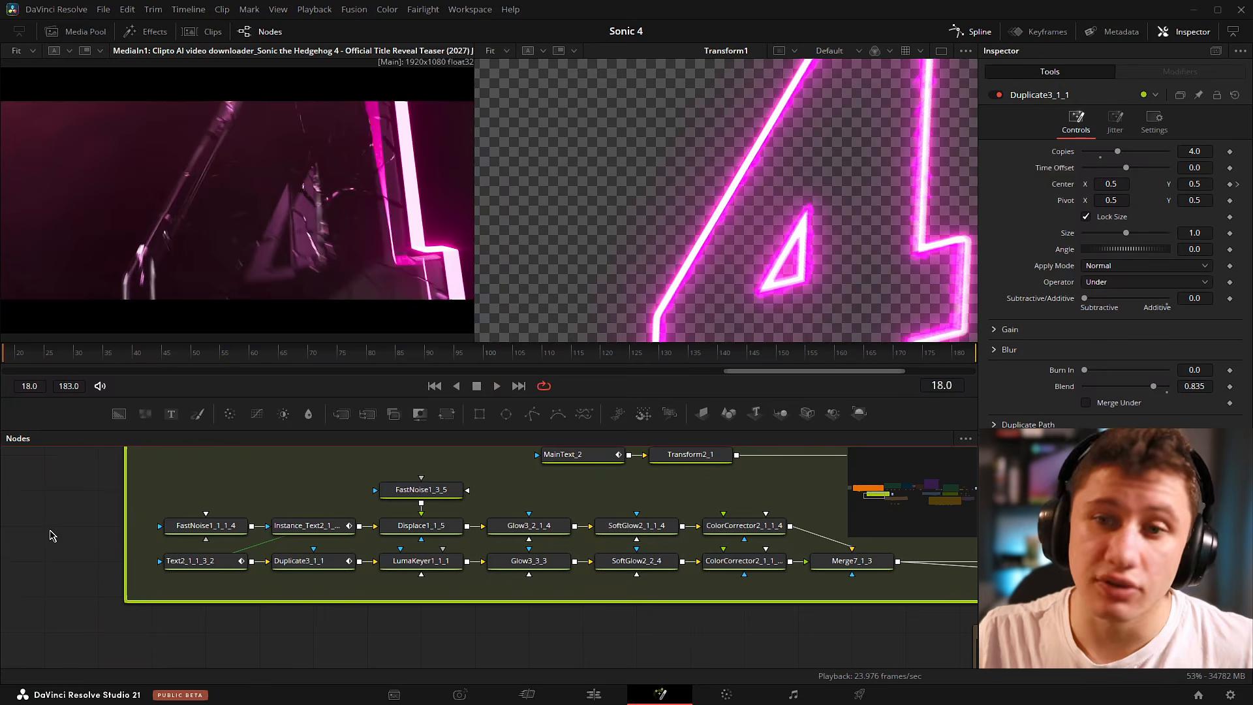
pyautogui.press('space')
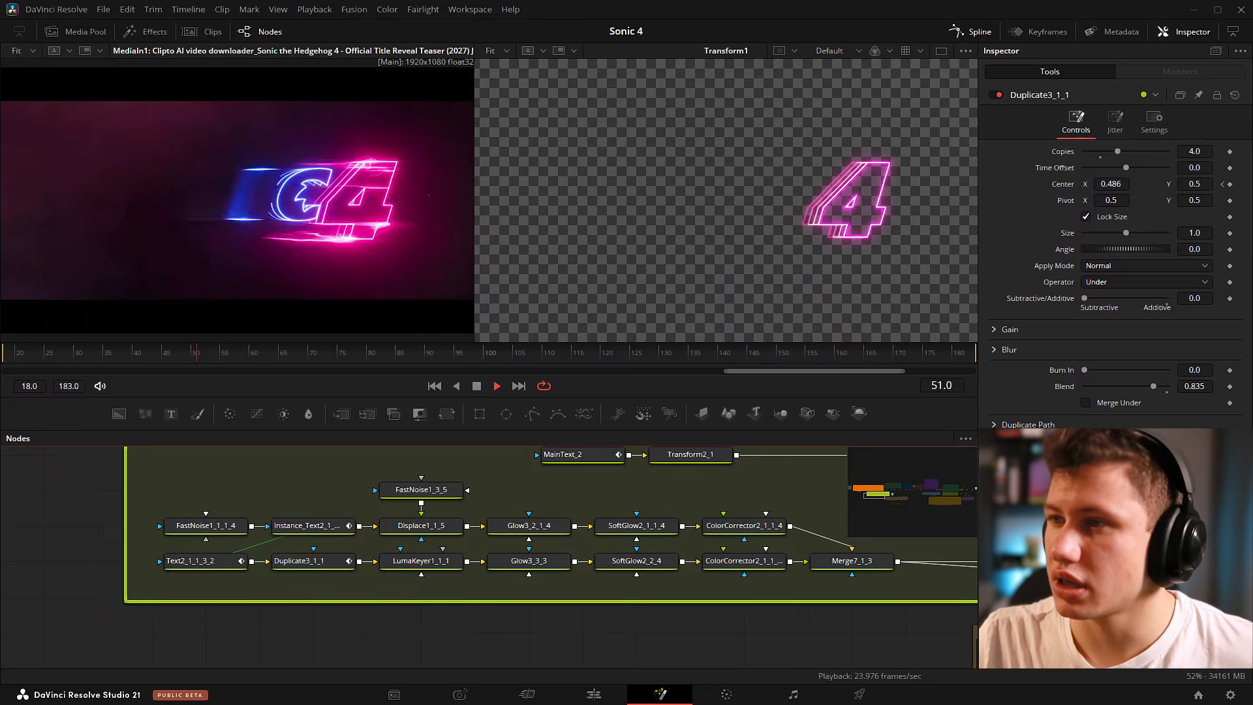
pyautogui.press('space')
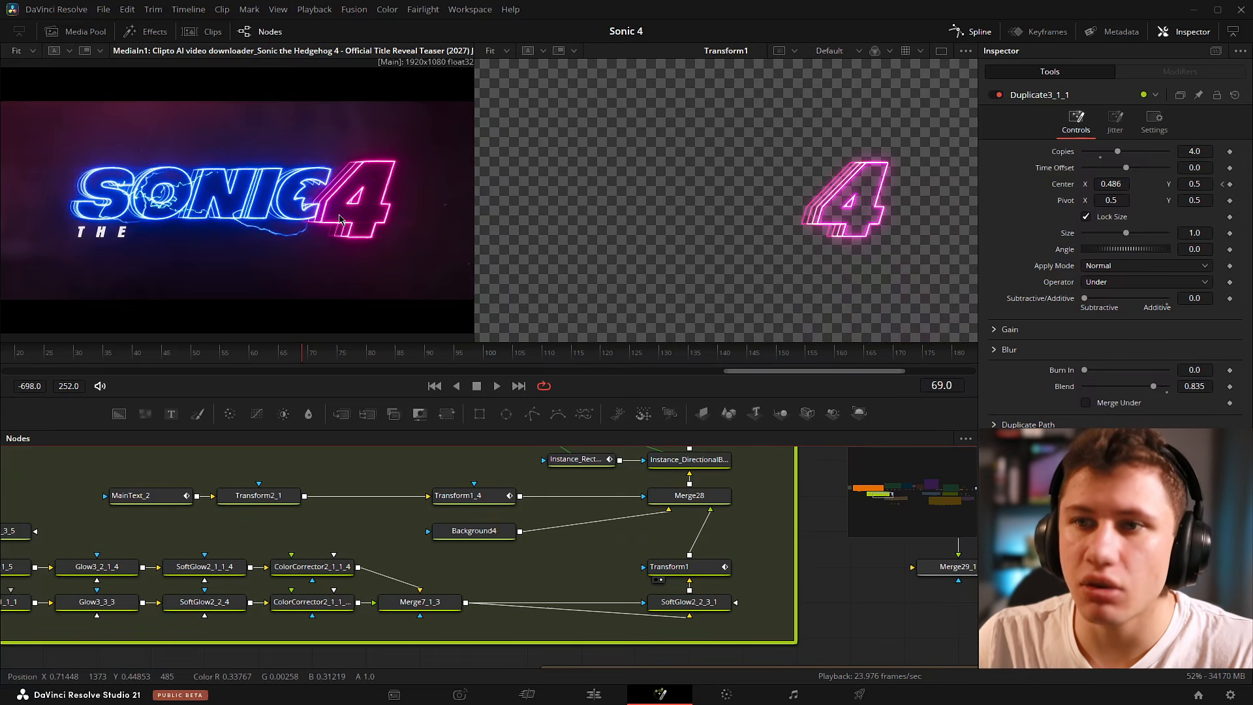
# Compare where the pink 4 meets the SONIC lettering in the reference clip and in Merge6's output at frame 61.
pyautogui.scroll(5, 333, 217)
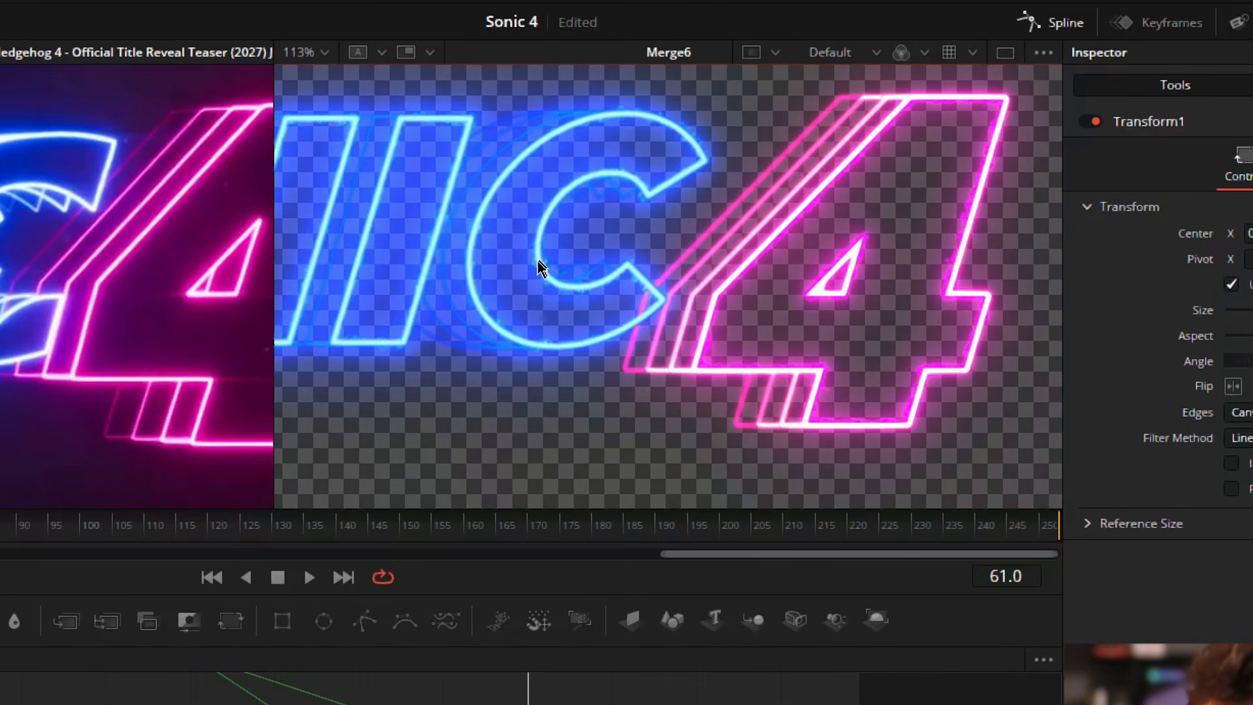
pyautogui.scroll(-3, 755, 316)
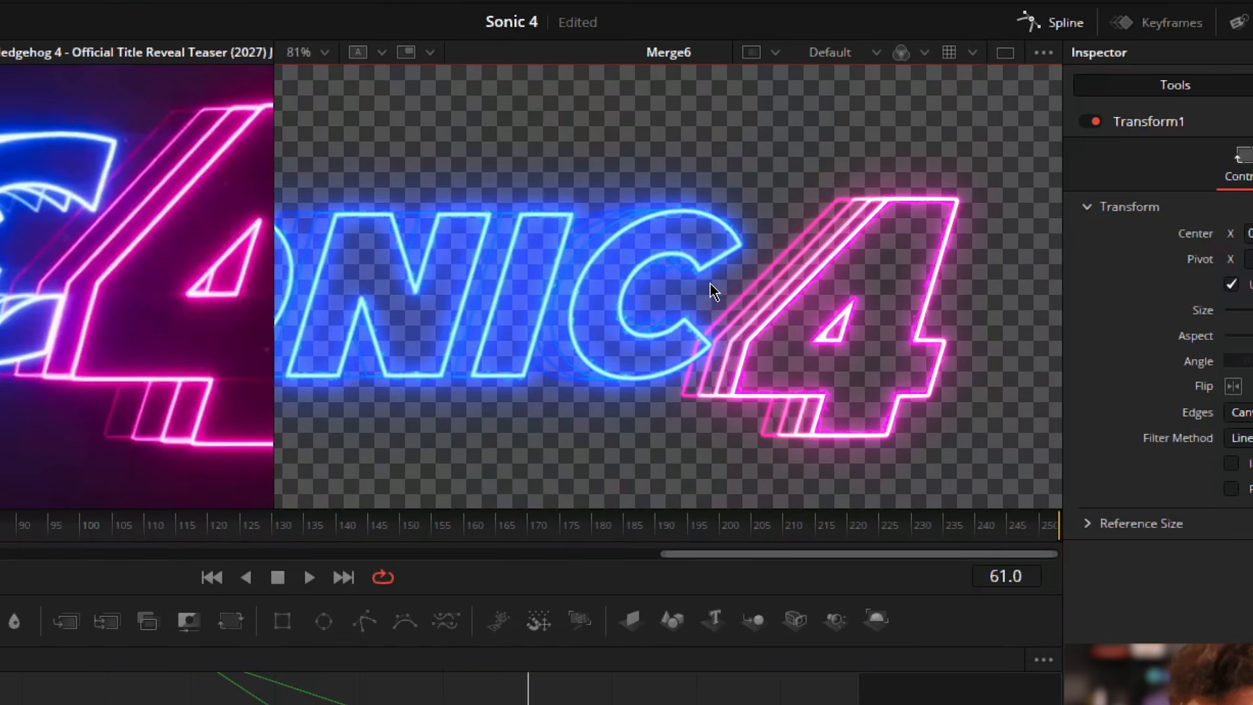
pyautogui.scroll(3, 726, 345)
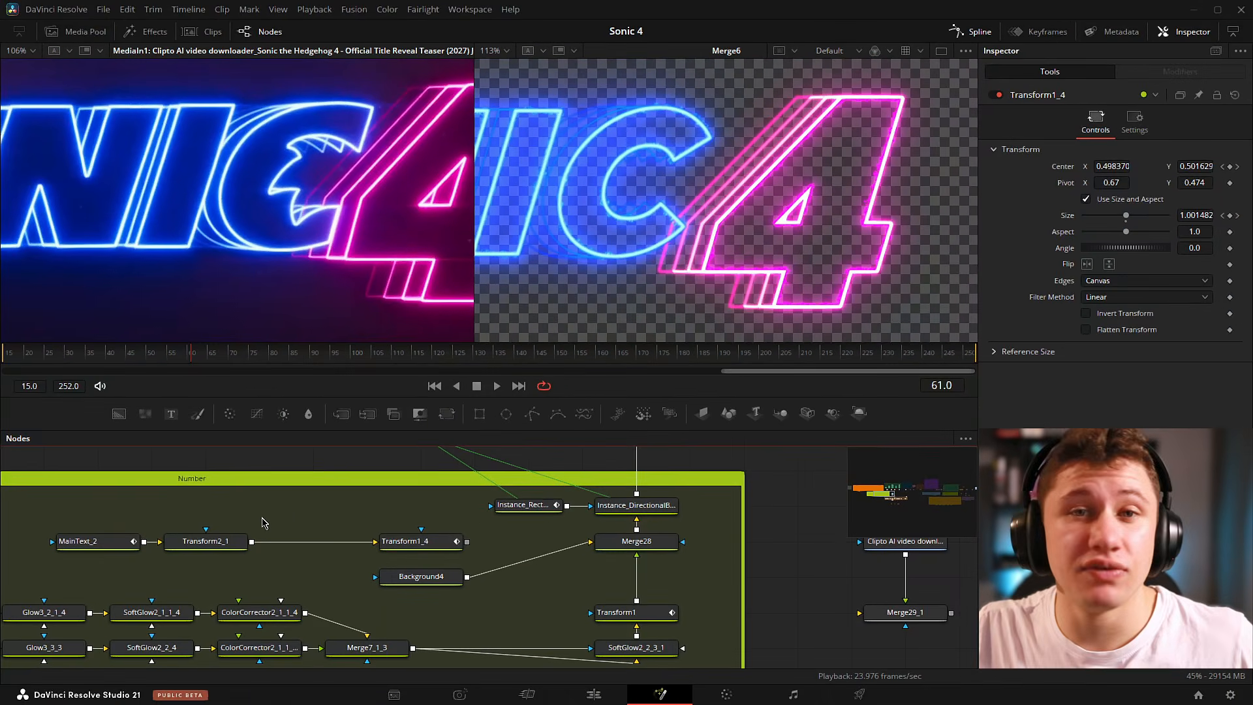
# Locate the original MainText node in the orange group as the source of the Number group's MainText_2.
pyautogui.moveTo(659, 546); pyautogui.dragTo(733, 553)
pyautogui.scroll(-4, 563, 547)
pyautogui.moveTo(394, 528); pyautogui.dragTo(551, 593)
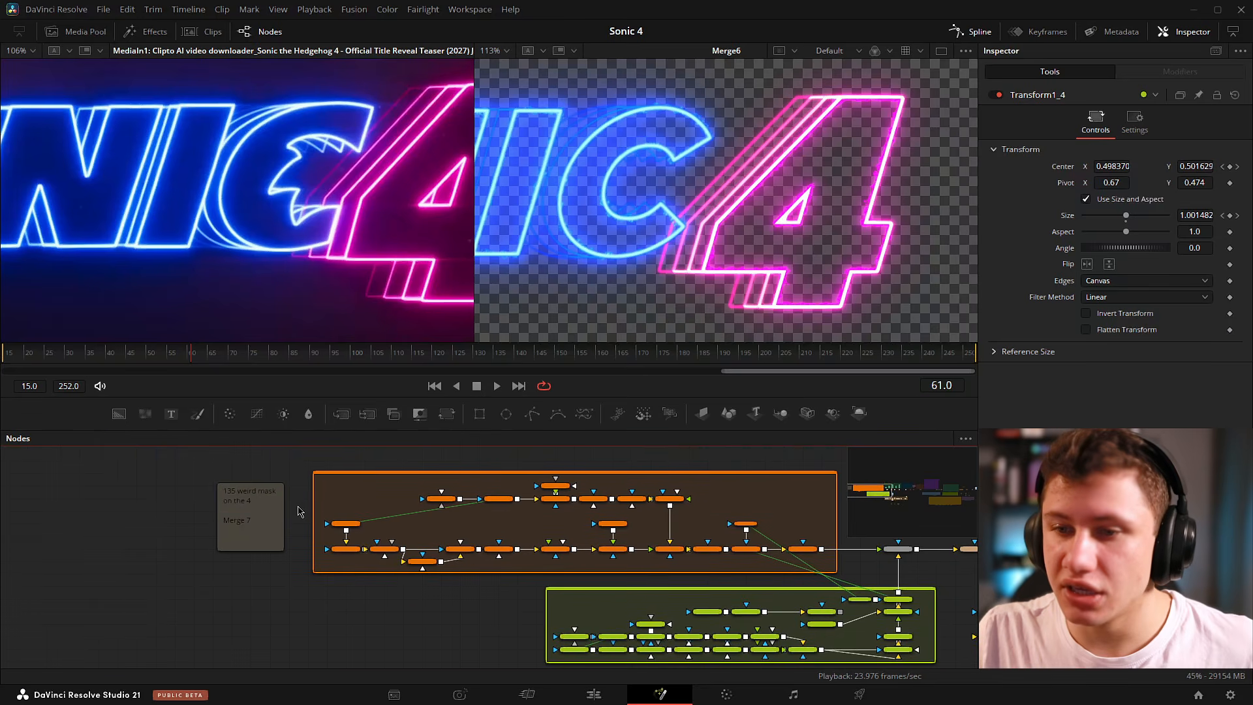
pyautogui.scroll(4, 300, 511)
pyautogui.moveTo(440, 571); pyautogui.dragTo(421, 517)
pyautogui.scroll(-2, 421, 517)
pyautogui.click(363, 526)
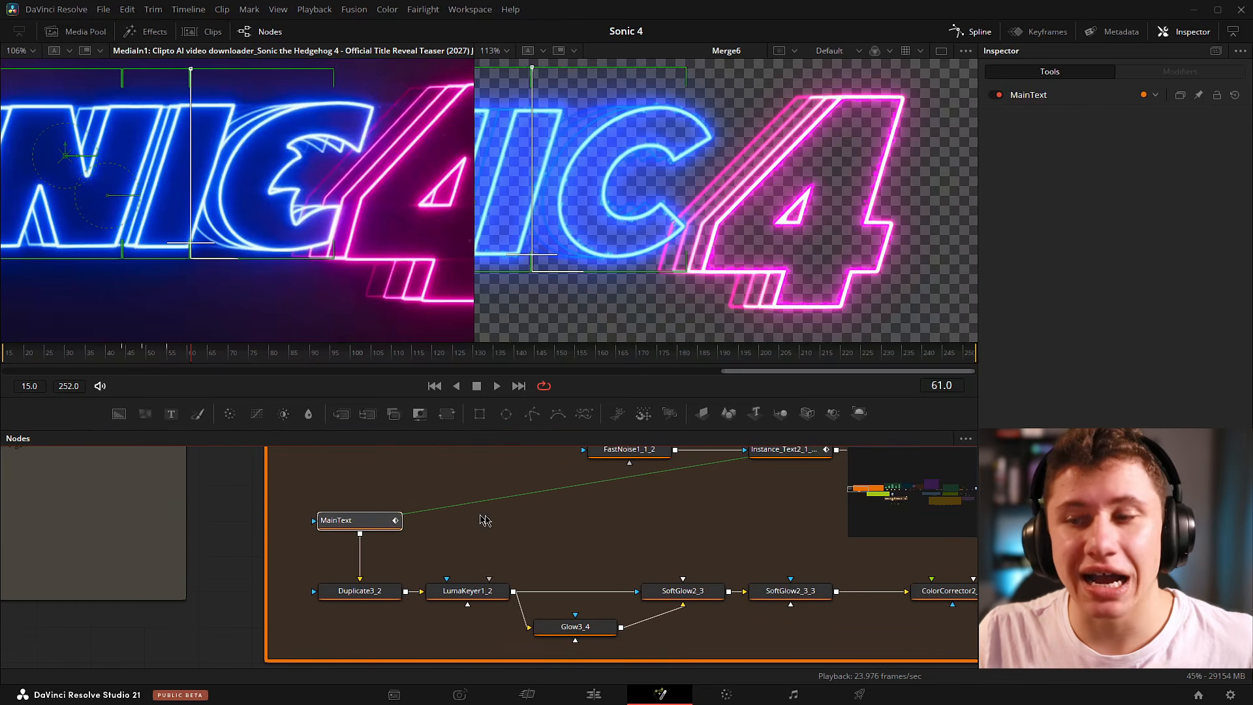
# Compare Transform2 in the orange text group with the Transform2_1 node in the Number group.
pyautogui.moveTo(727, 552); pyautogui.dragTo(397, 542)
pyautogui.moveTo(775, 574); pyautogui.dragTo(359, 553)
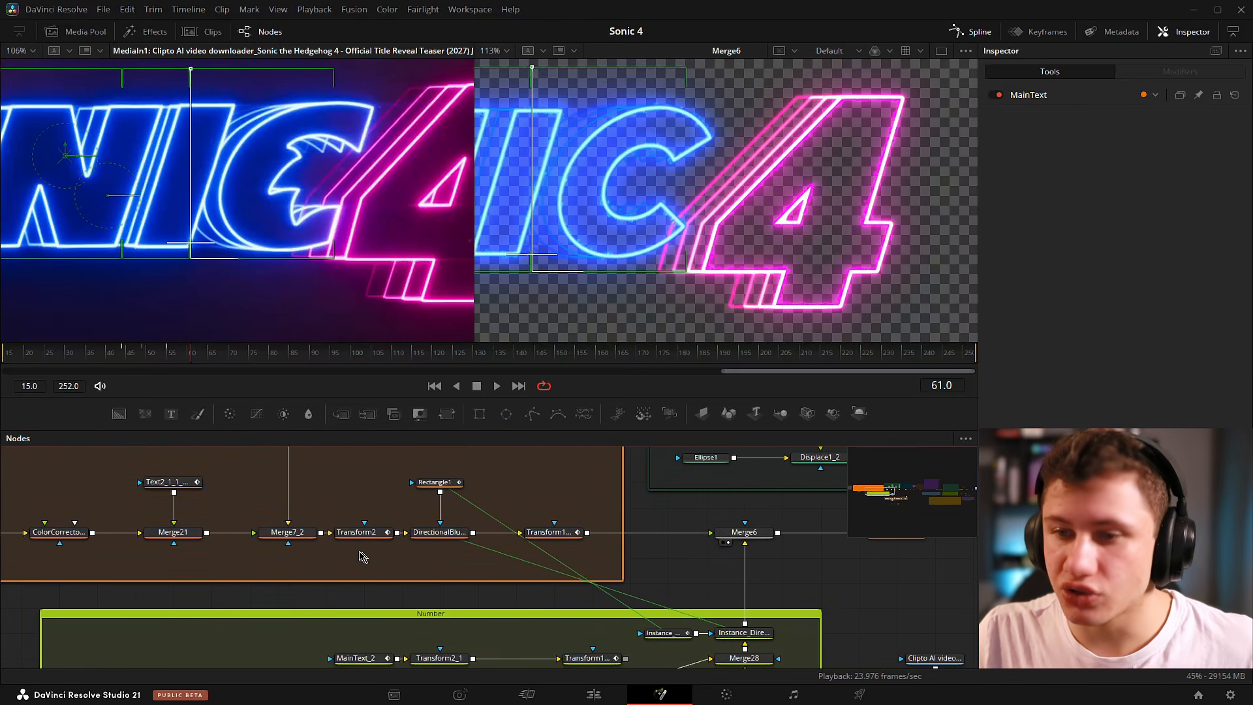
pyautogui.click(363, 535)
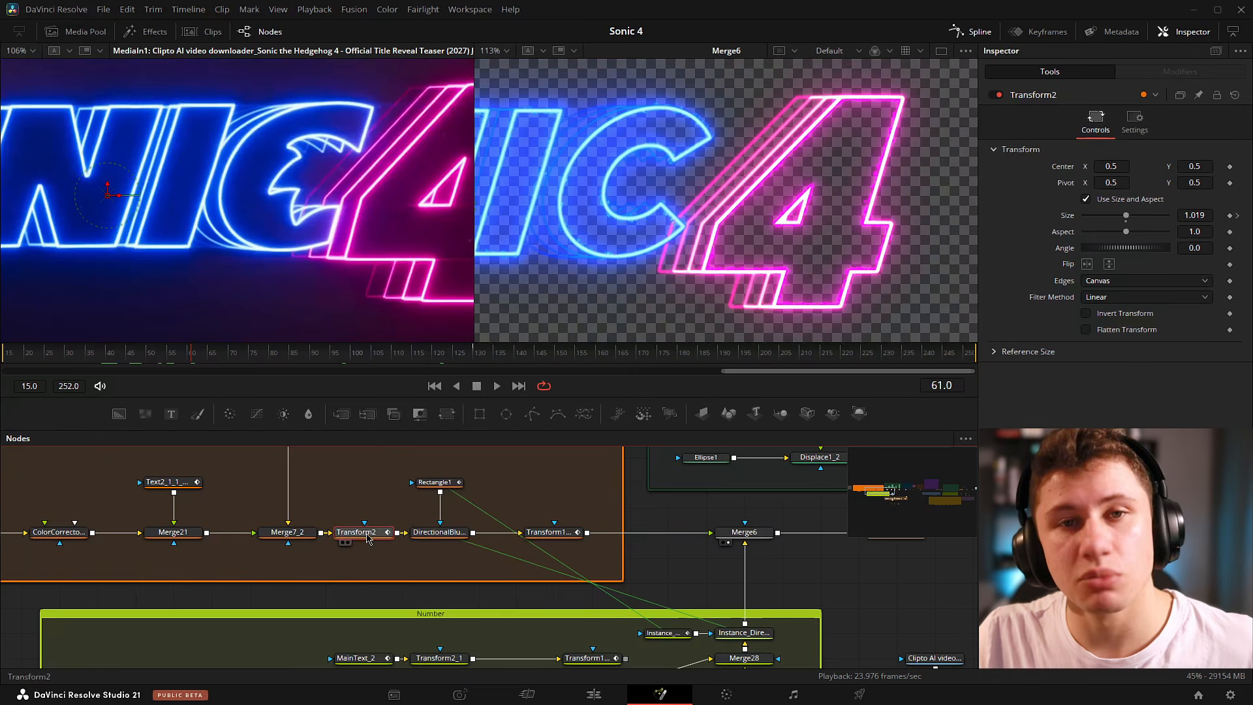
pyautogui.moveTo(622, 627); pyautogui.dragTo(596, 597)
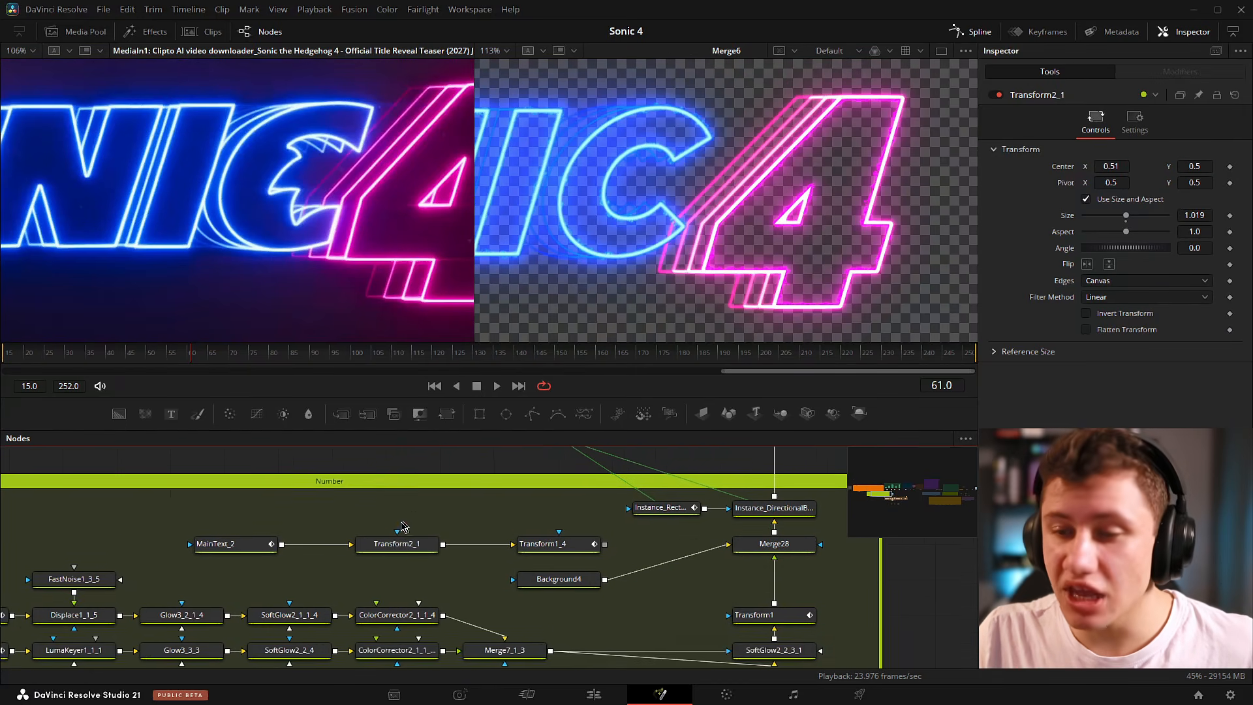
pyautogui.moveTo(403, 526); pyautogui.dragTo(389, 531)
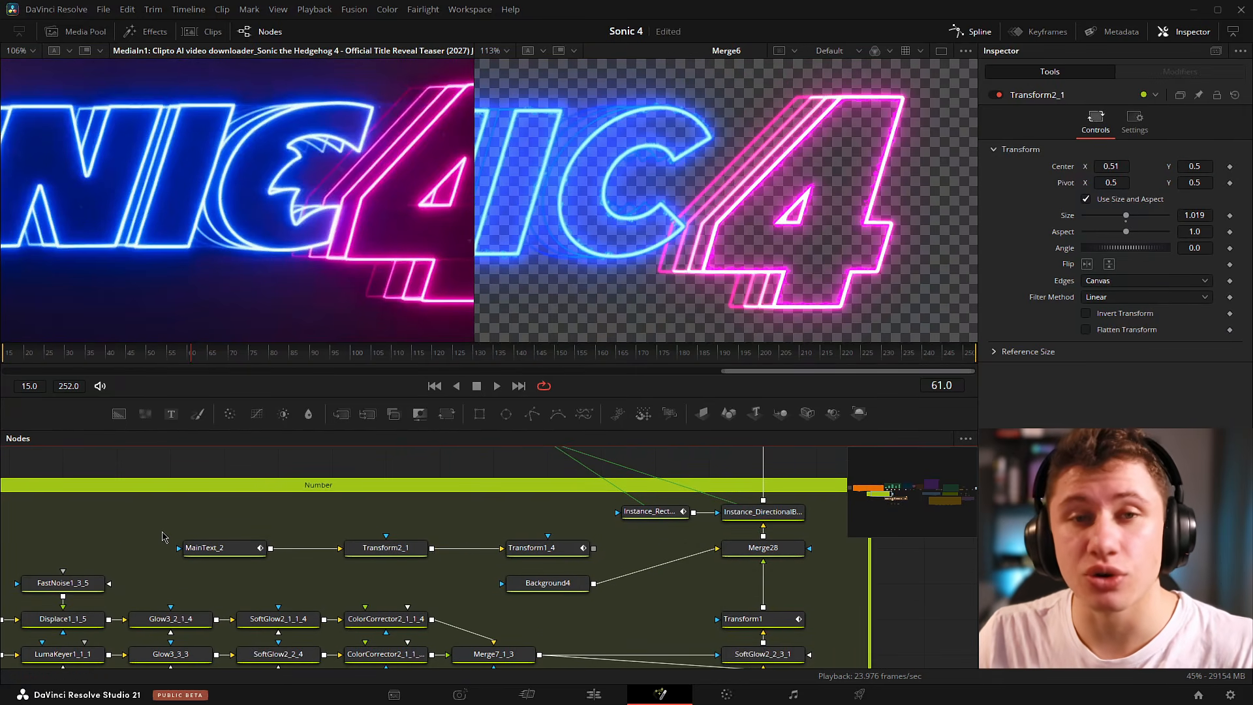
# Move Background4 closer to Merge28, view it, and set its solid color's alpha to 0.
pyautogui.scroll(-3, 170, 542)
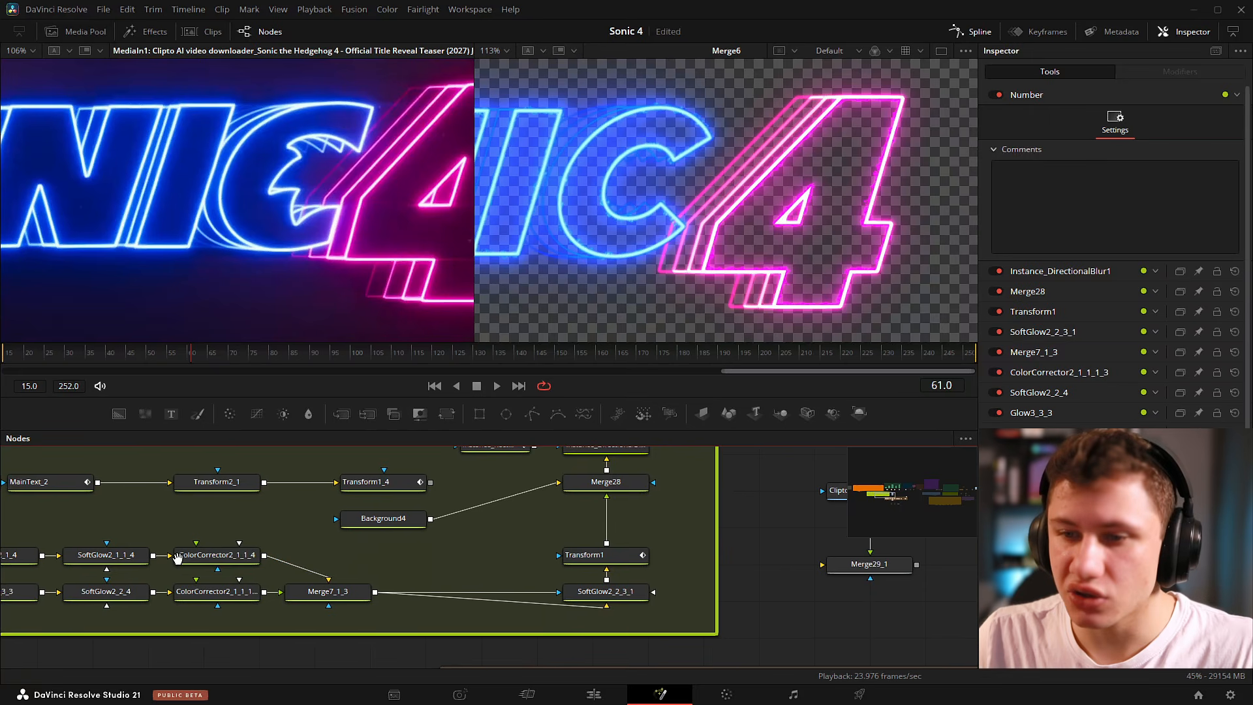
pyautogui.scroll(1, 656, 574)
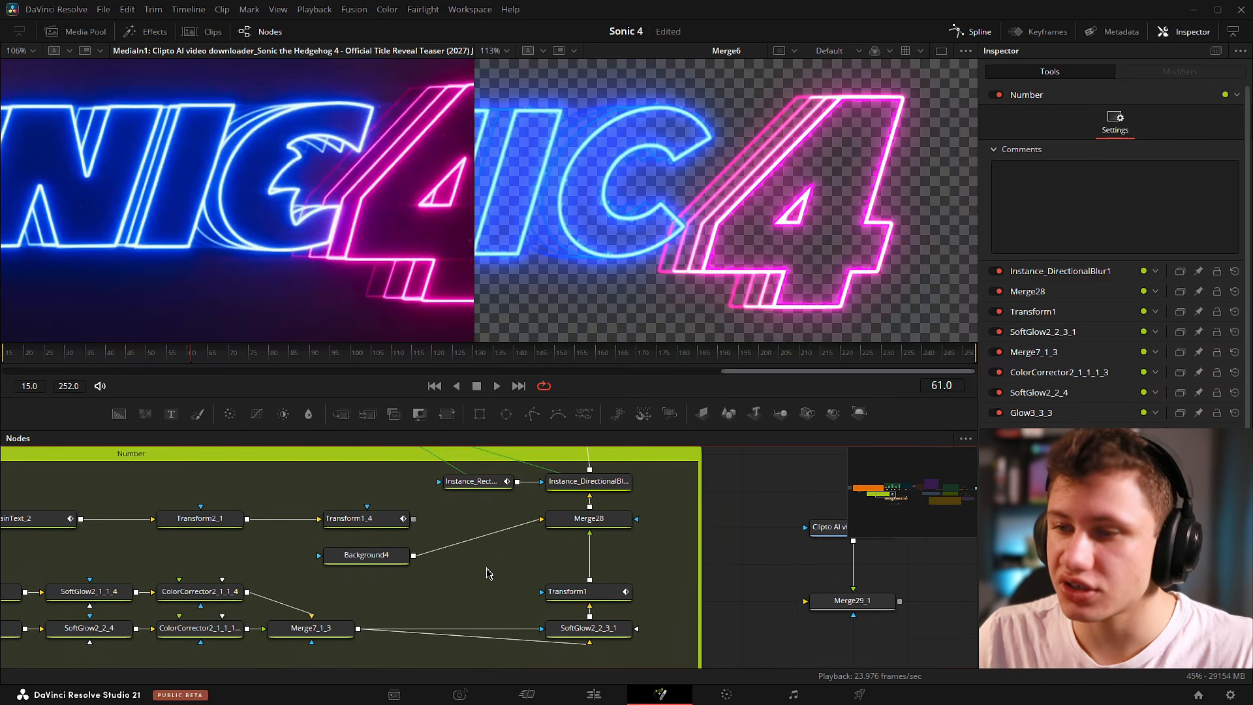
pyautogui.moveTo(652, 530); pyautogui.dragTo(612, 550)
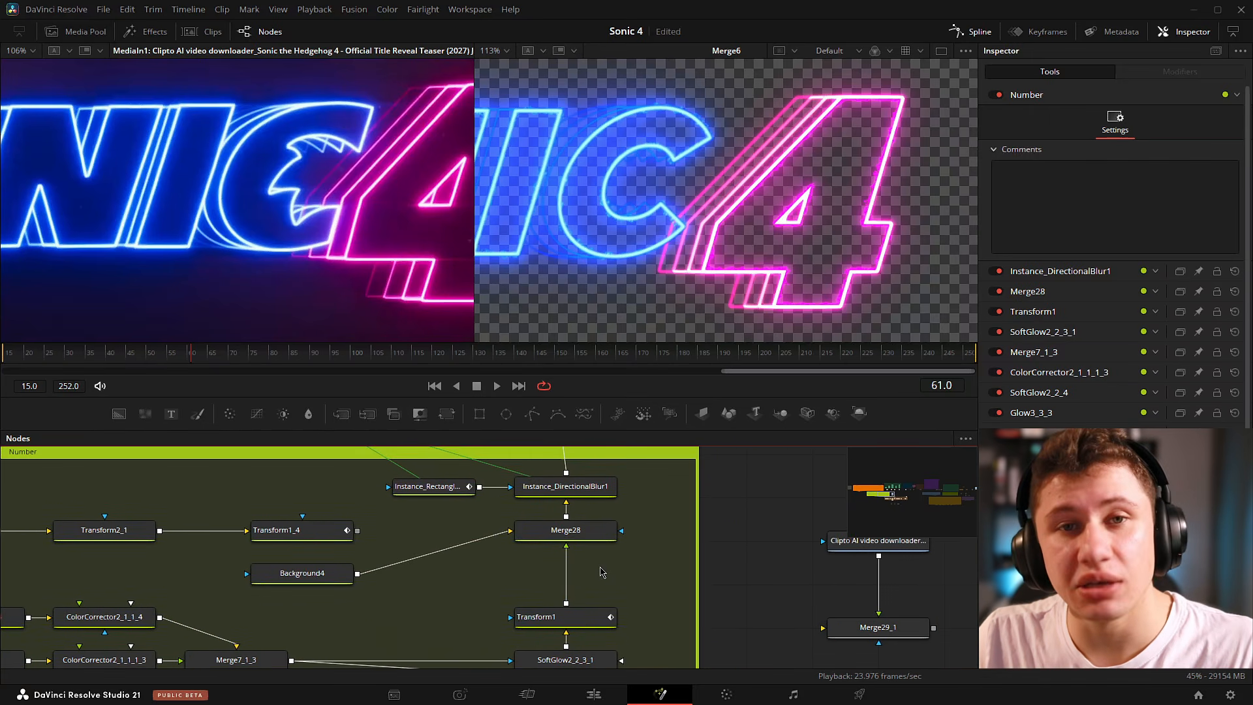
pyautogui.moveTo(325, 576); pyautogui.dragTo(637, 223)
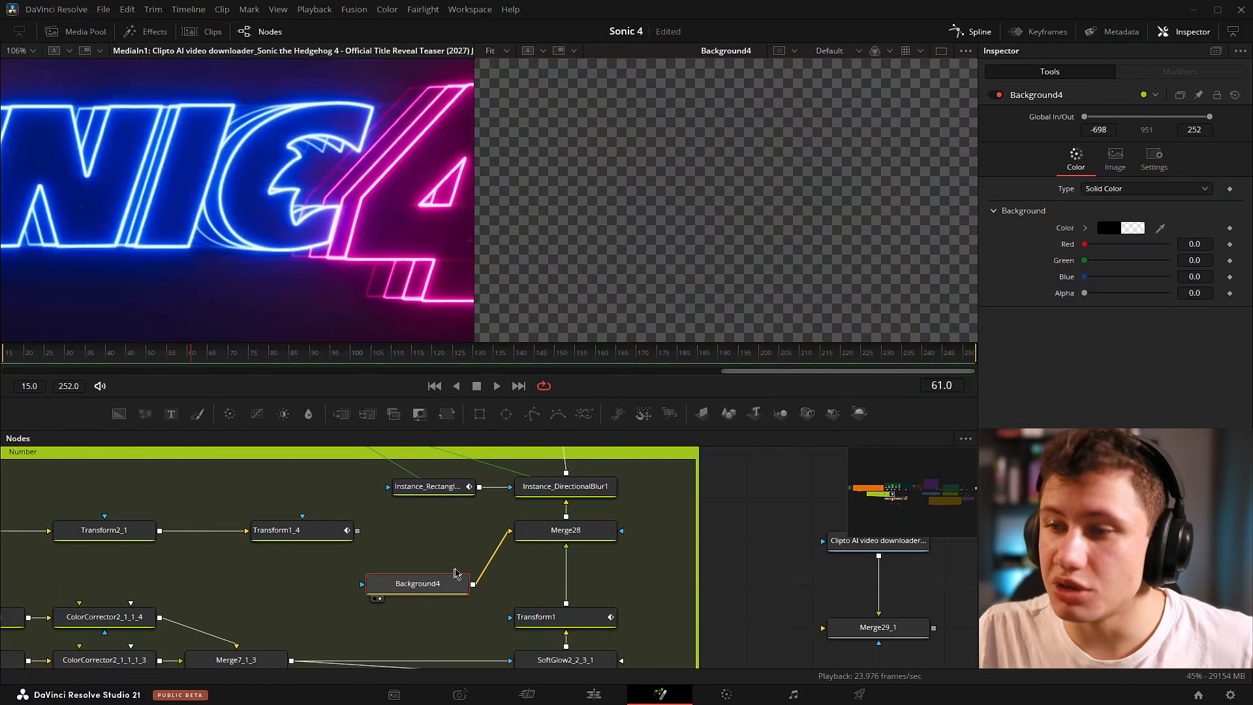
pyautogui.moveTo(1084, 293)
pyautogui.mouseDown()
pyautogui.moveTo(1168, 293)
pyautogui.moveTo(1084, 293)
pyautogui.mouseUp()
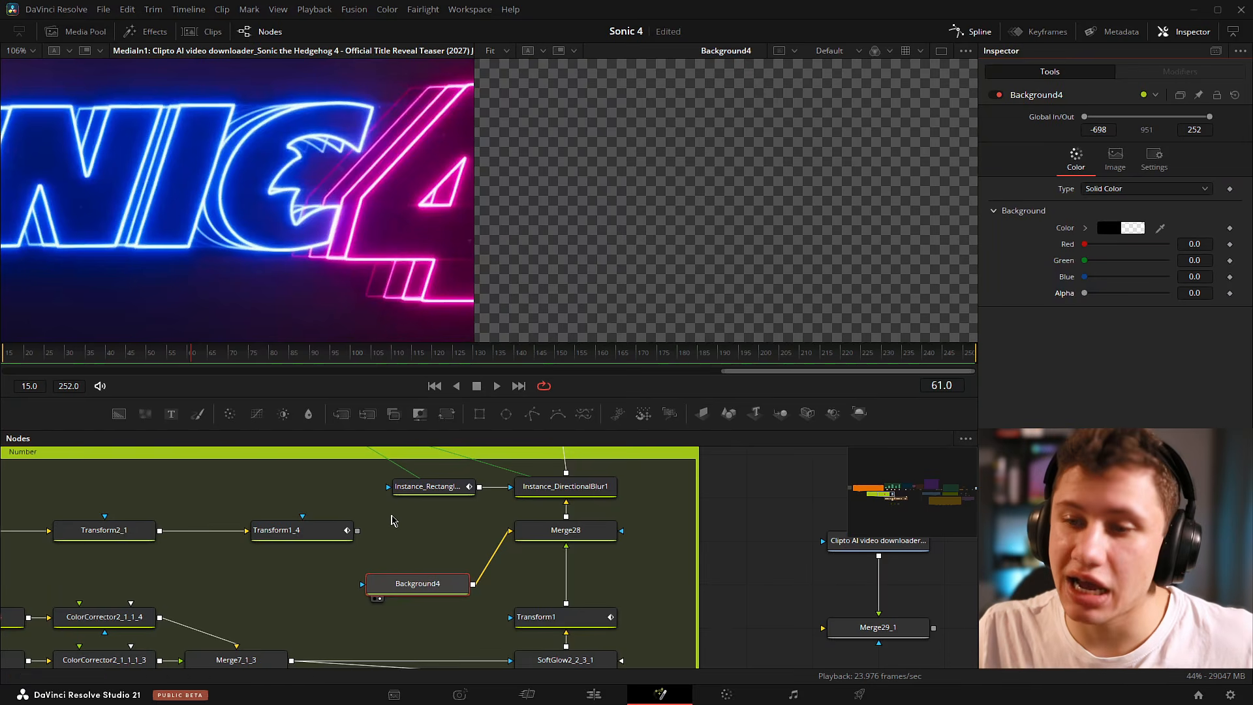
# View MainText_2, connect Transform1_4's output to Merge28 as its mask, and view the Merge28 result.
pyautogui.moveTo(359, 529); pyautogui.dragTo(565, 527)
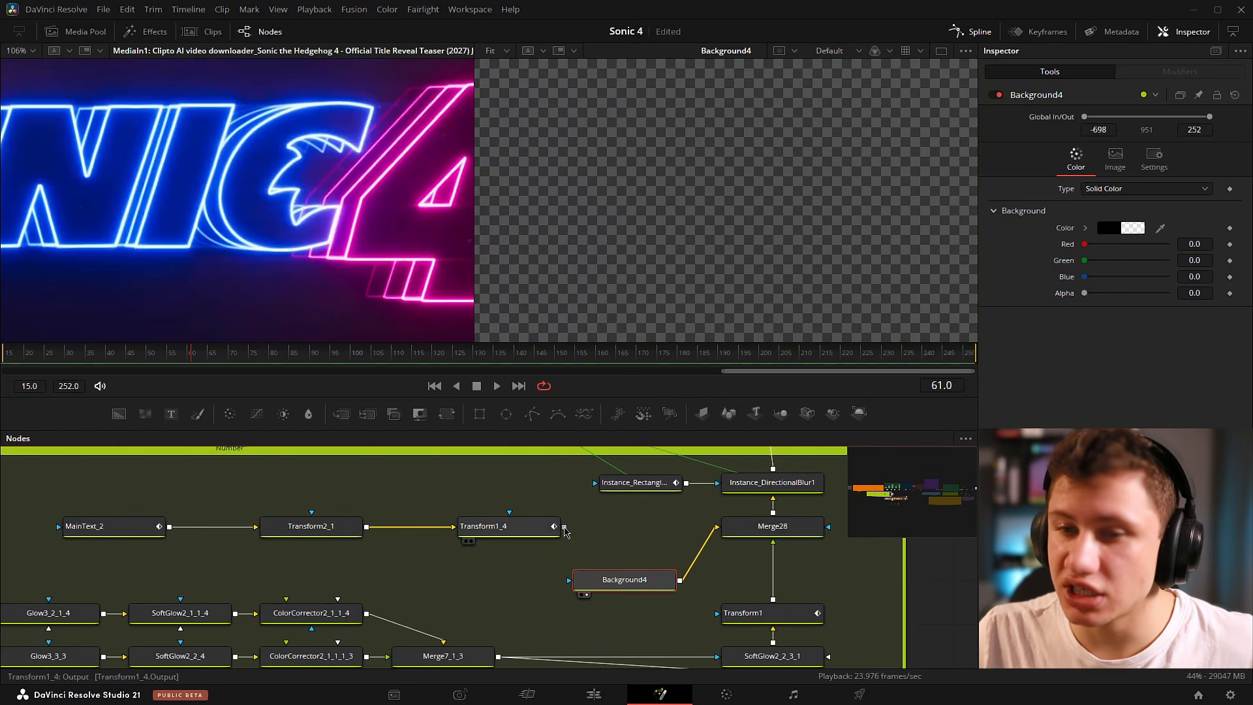
pyautogui.click(76, 541)
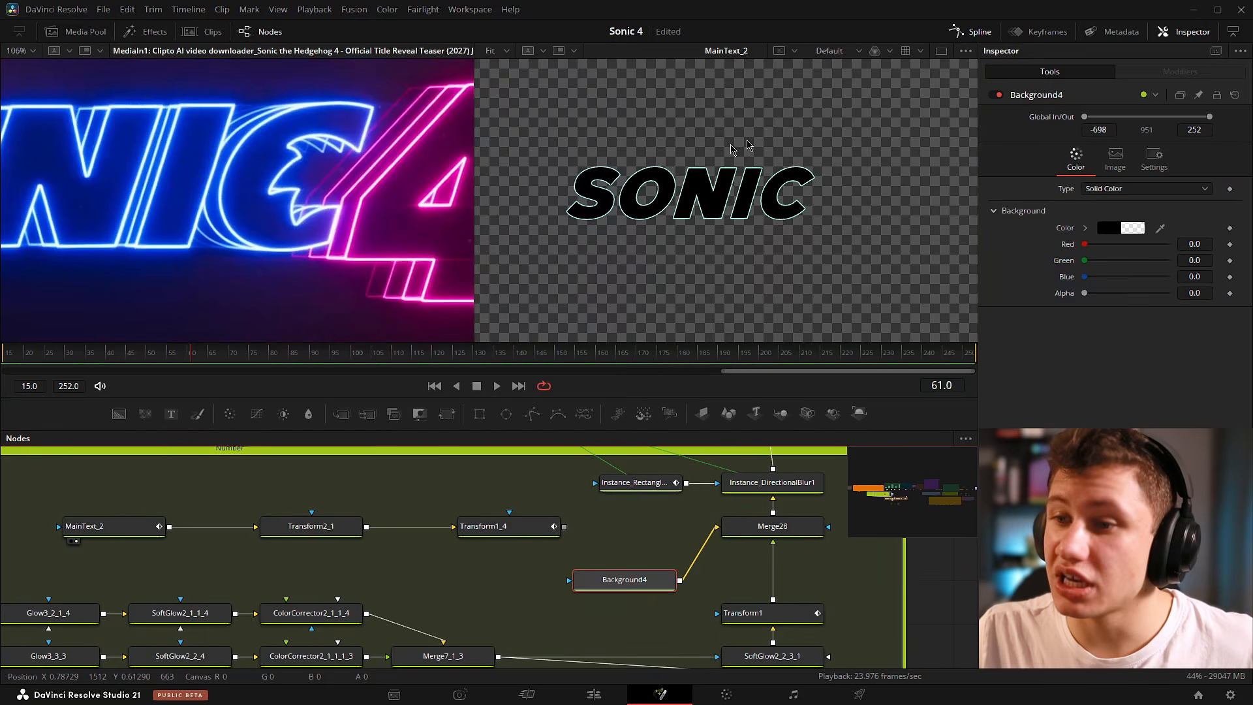
pyautogui.moveTo(610, 548); pyautogui.dragTo(750, 186)
pyautogui.click(665, 541)
pyautogui.scroll(-1, 587, 525)
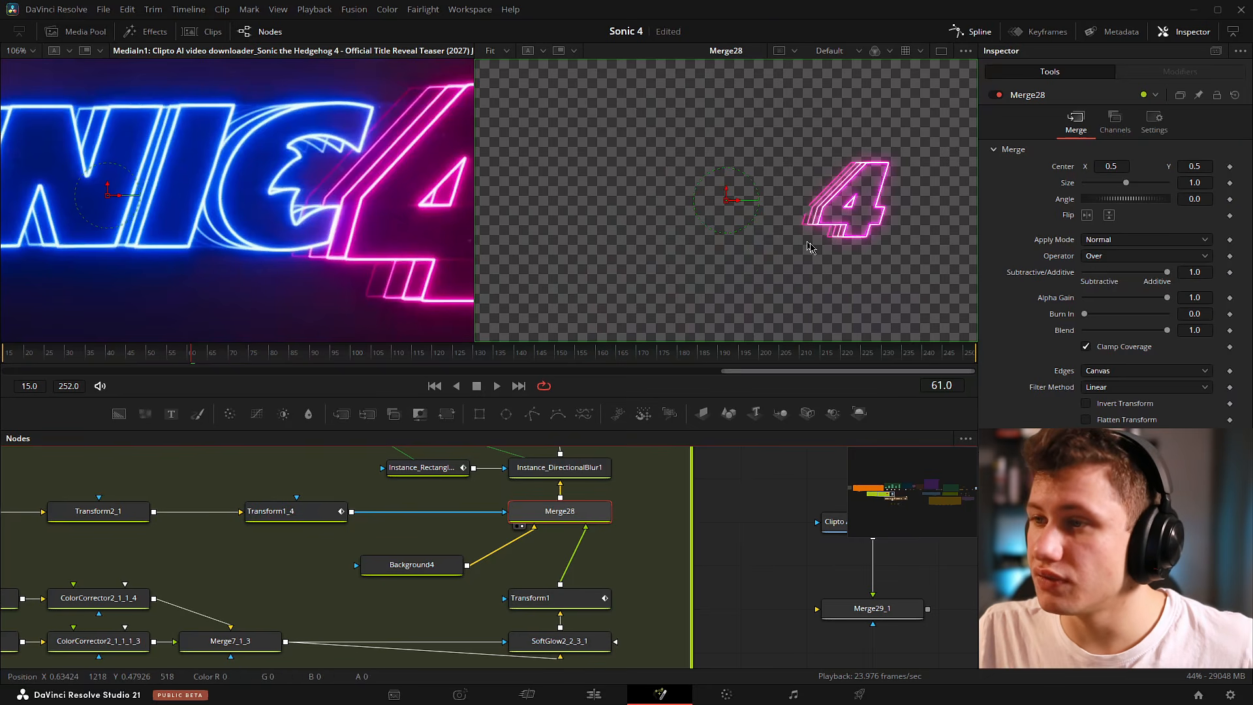
# Examine the Apply Mask Inverted setting of Merge28 and the MainText_2 lettering used as its mask.
pyautogui.scroll(5, 843, 208)
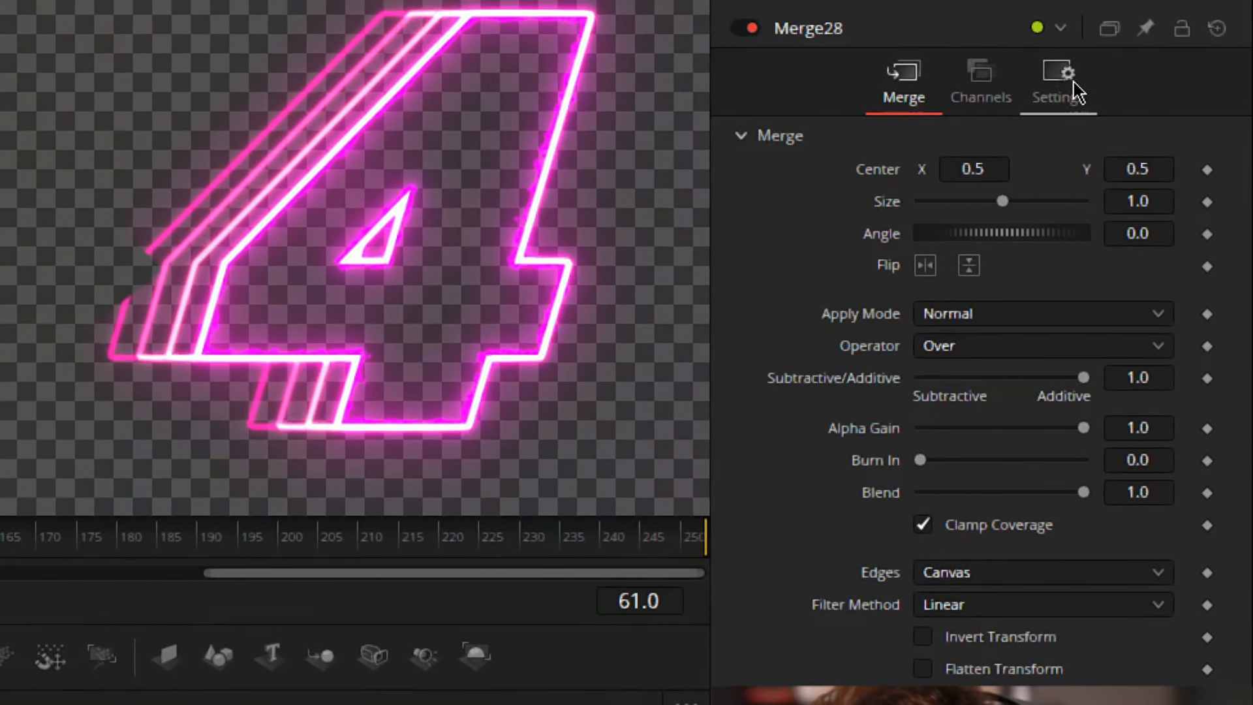
pyautogui.click(1076, 88)
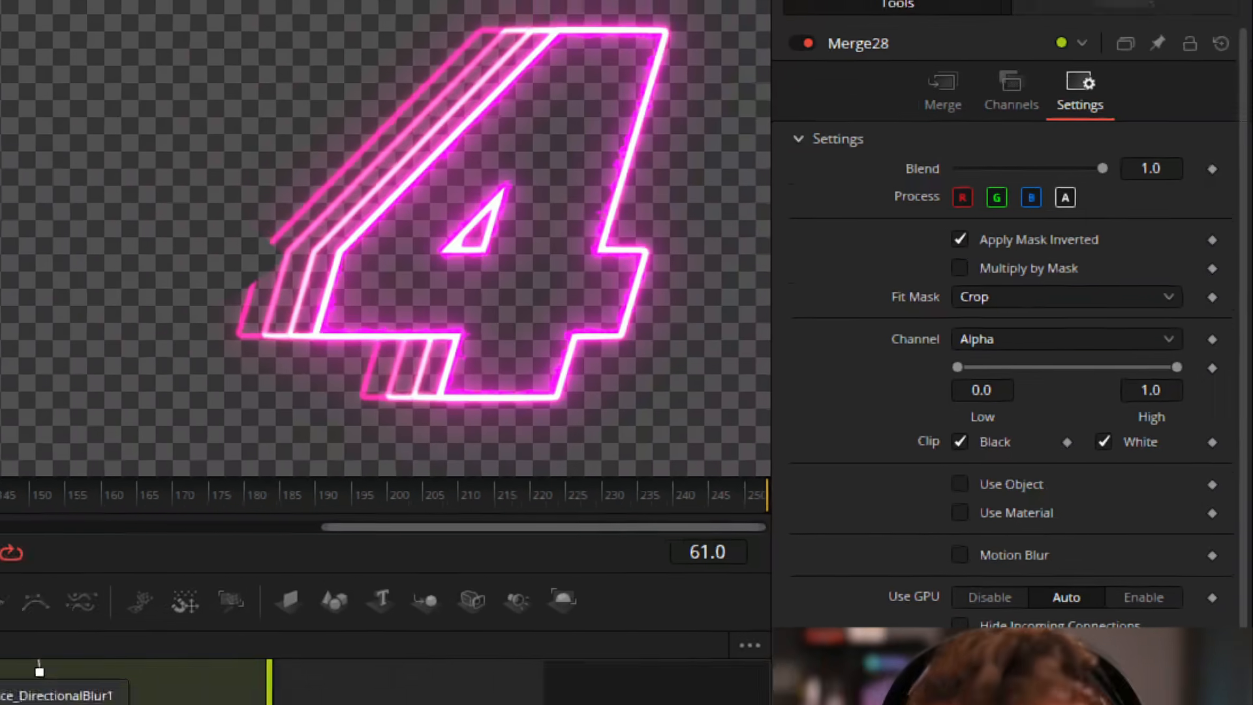
pyautogui.scroll(-2, 635, 546)
pyautogui.moveTo(398, 524); pyautogui.dragTo(601, 534)
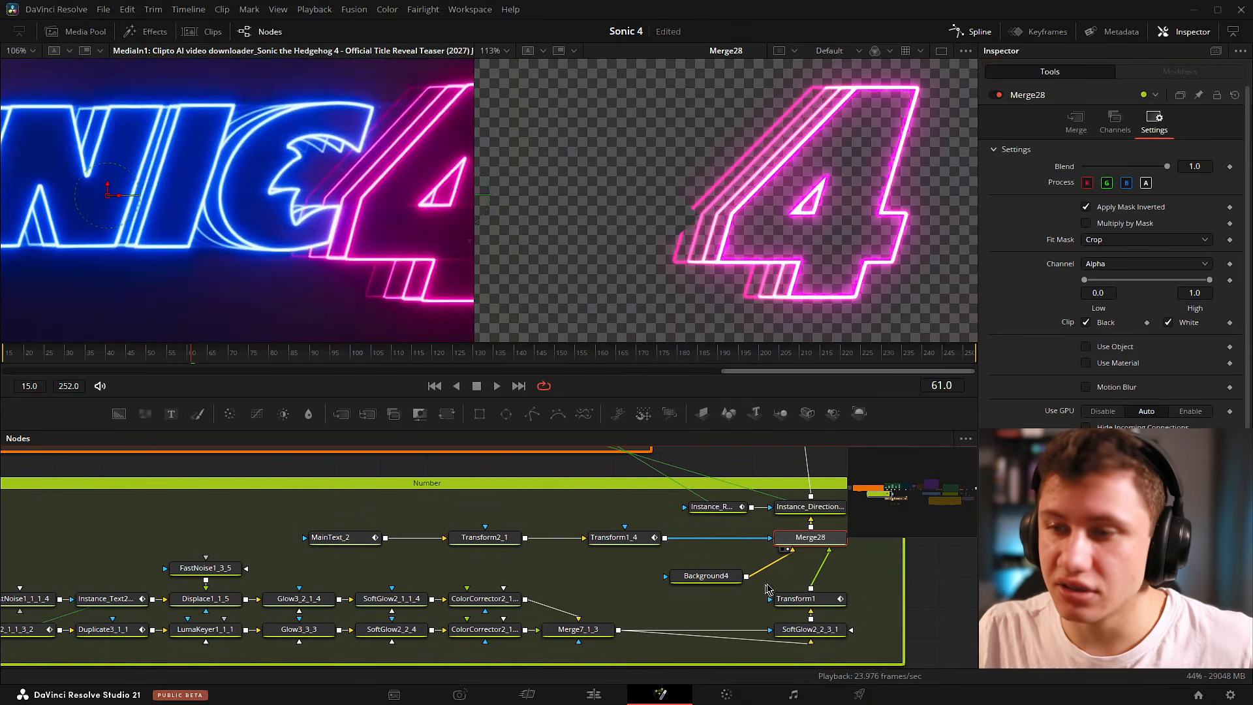
pyautogui.moveTo(789, 569); pyautogui.dragTo(630, 572)
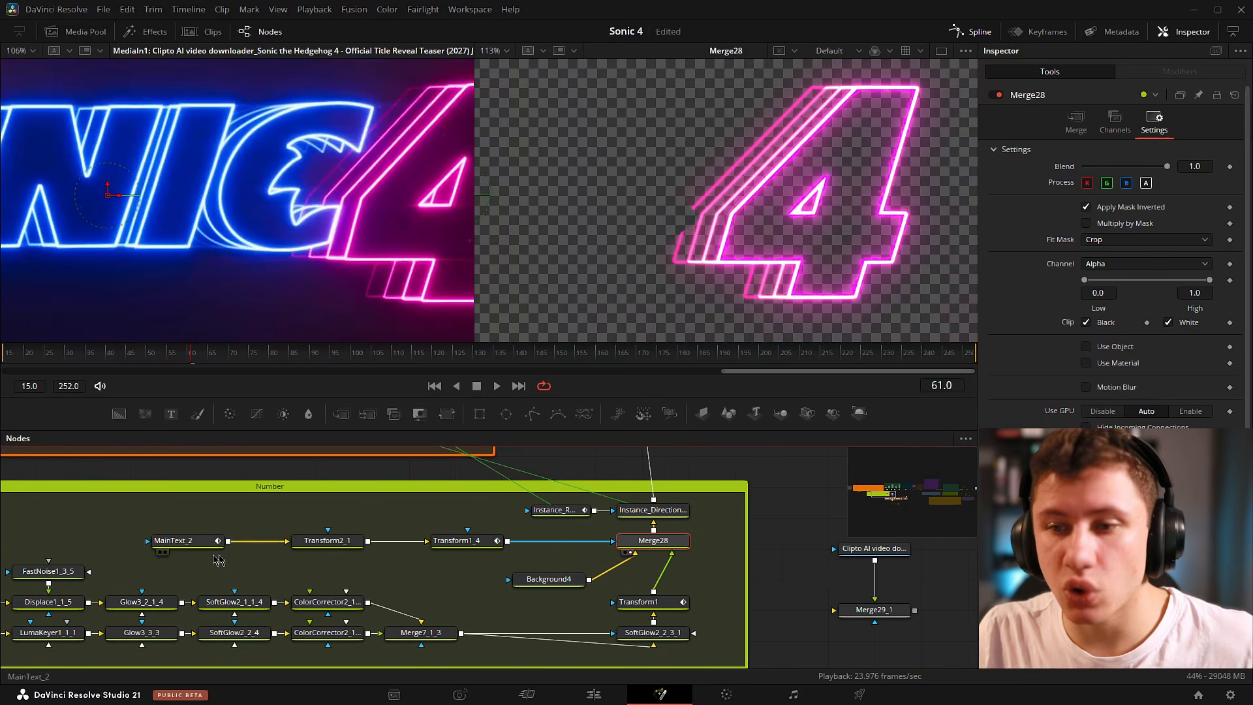
pyautogui.click(480, 415)
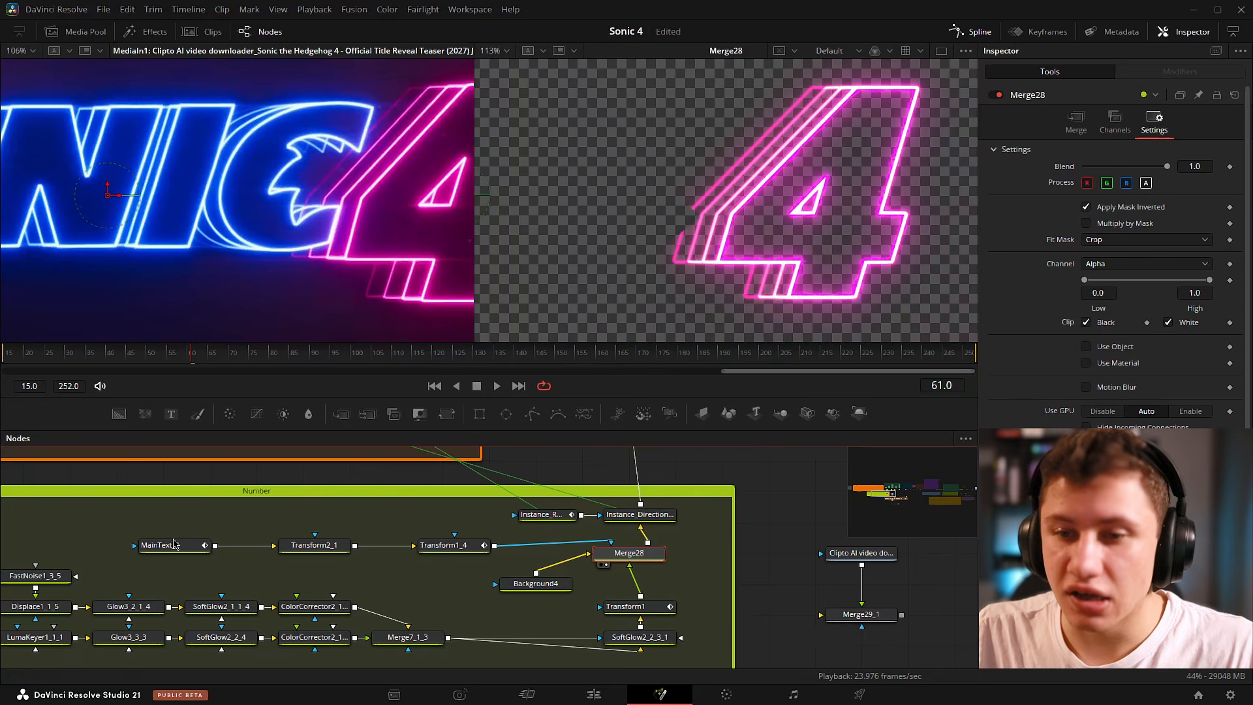
pyautogui.moveTo(174, 544); pyautogui.dragTo(596, 178)
pyautogui.press('2')
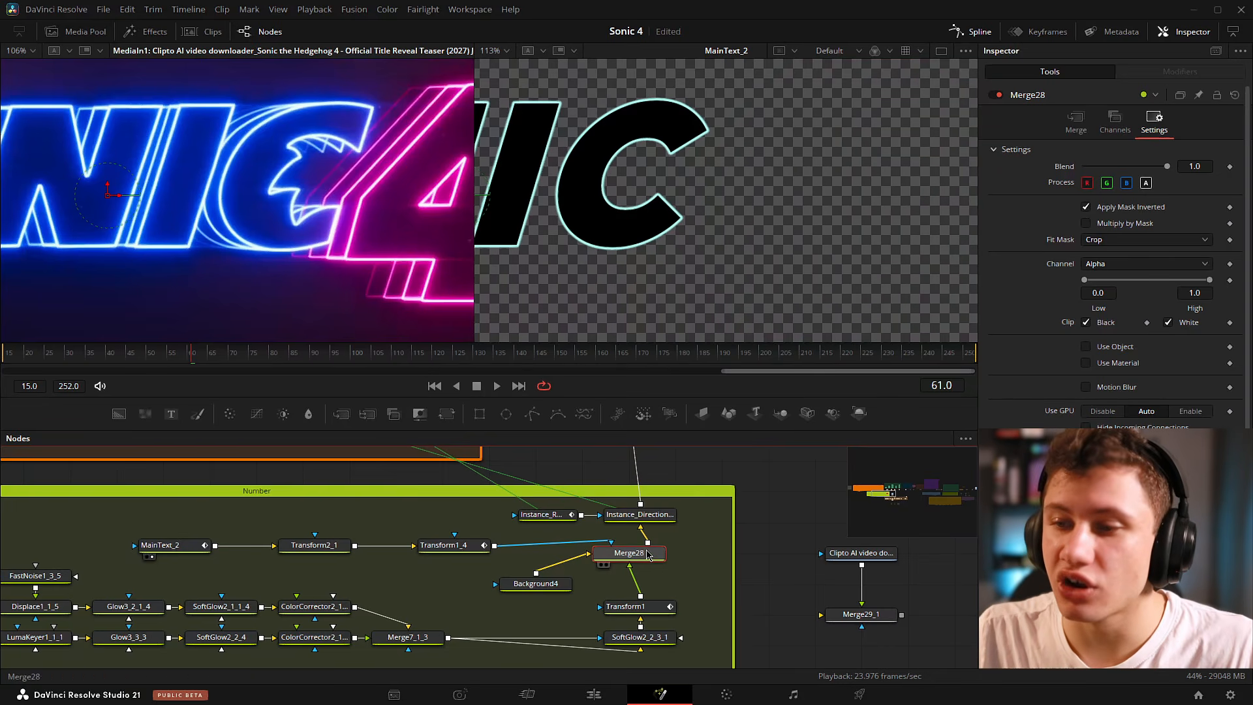
# Try Merge28 with Apply Mask Inverted switched off, switch it back on, and check the whole frame.
pyautogui.click(1087, 208)
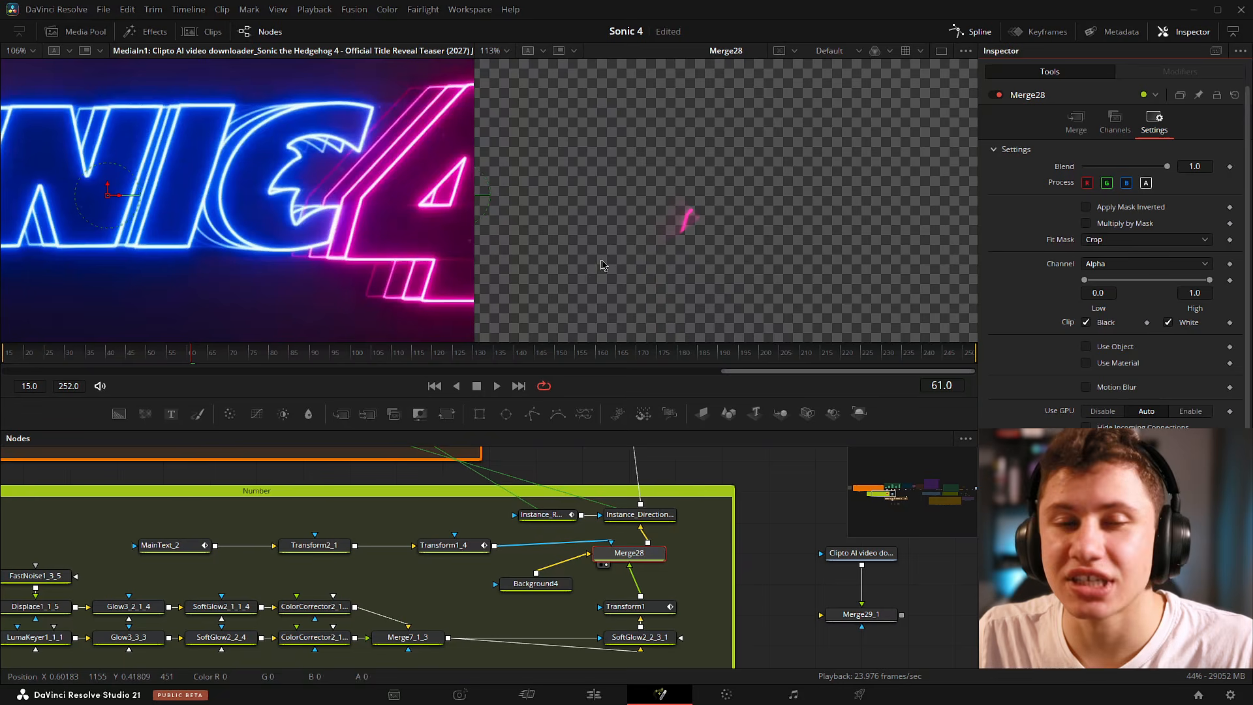
pyautogui.click(1086, 207)
pyautogui.click(747, 188)
pyautogui.hotkey('ctrl', 'f')
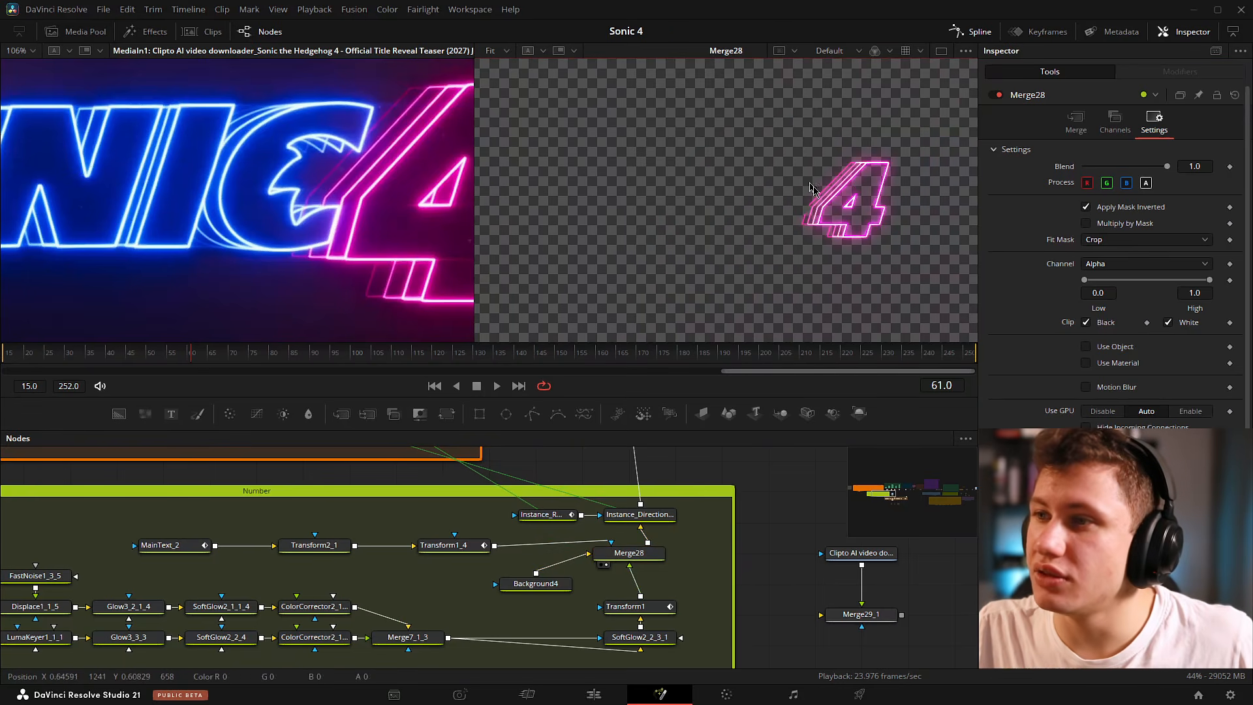
pyautogui.scroll(2, 848, 199)
pyautogui.hotkey('ctrl', 'f')
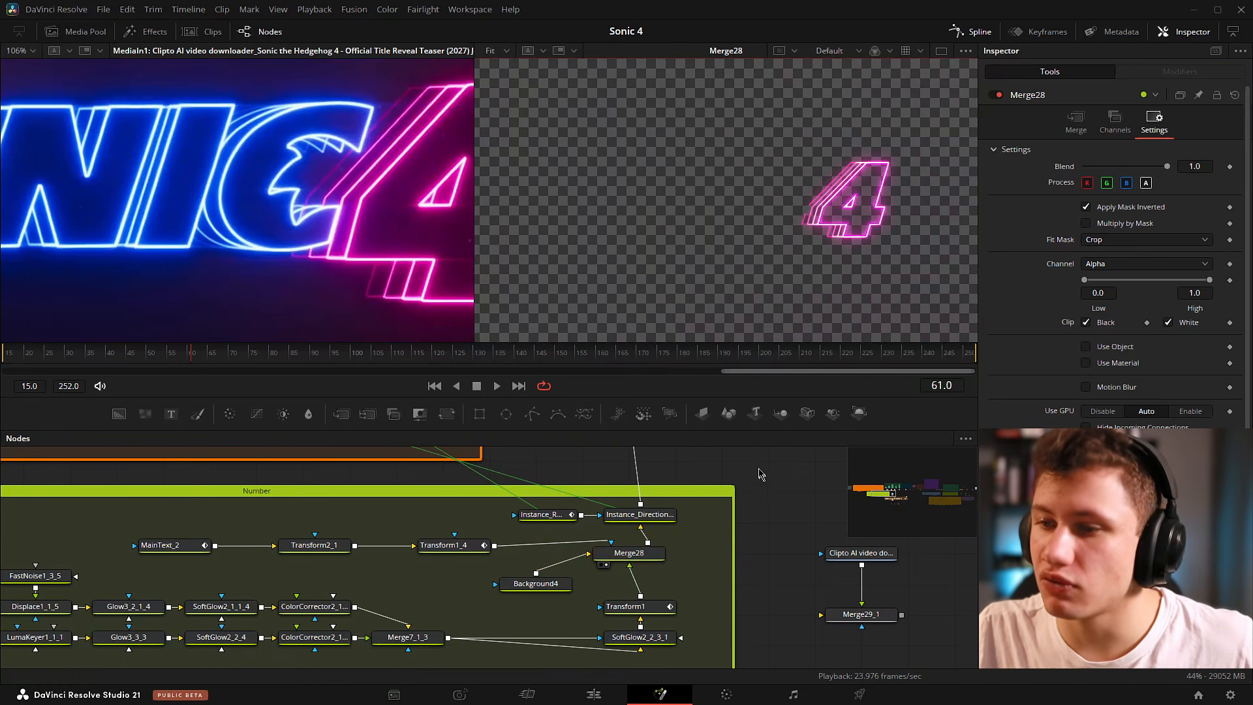
# Examine DirectionalBlur1 and its Rectangle1 mask in the orange group alongside their instances in the Number group.
pyautogui.moveTo(759, 475); pyautogui.dragTo(626, 505)
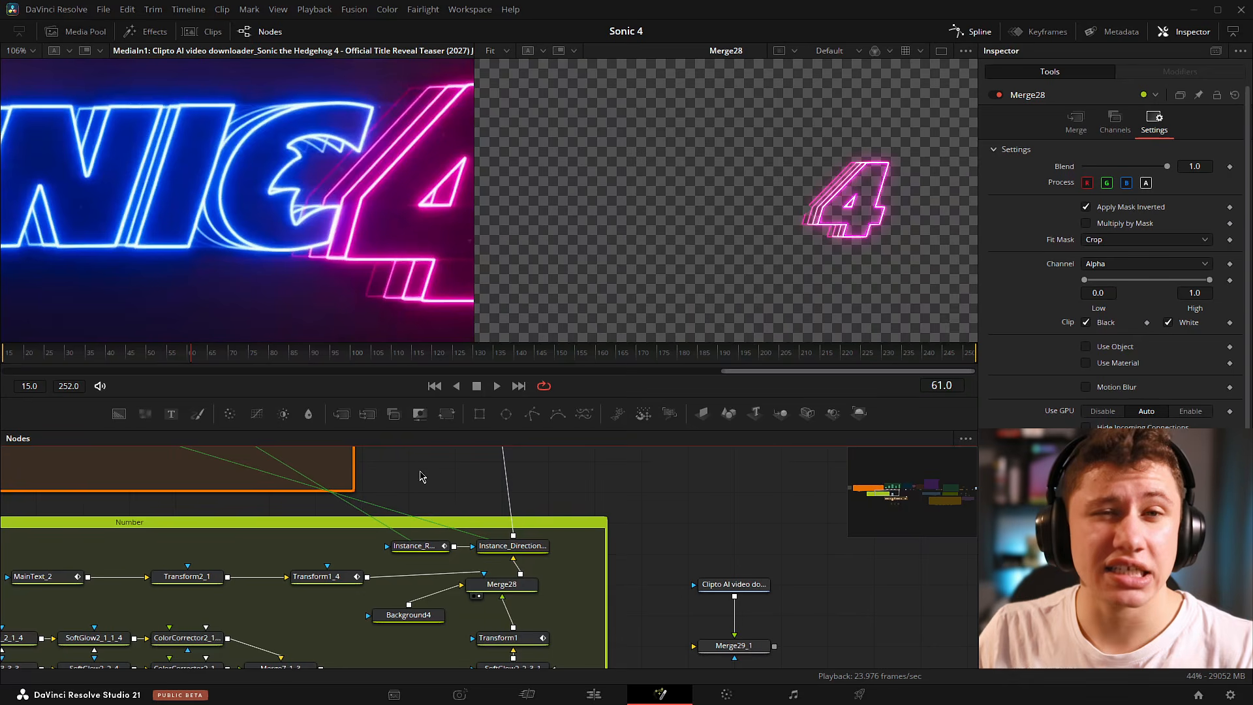
pyautogui.moveTo(409, 490); pyautogui.dragTo(368, 592)
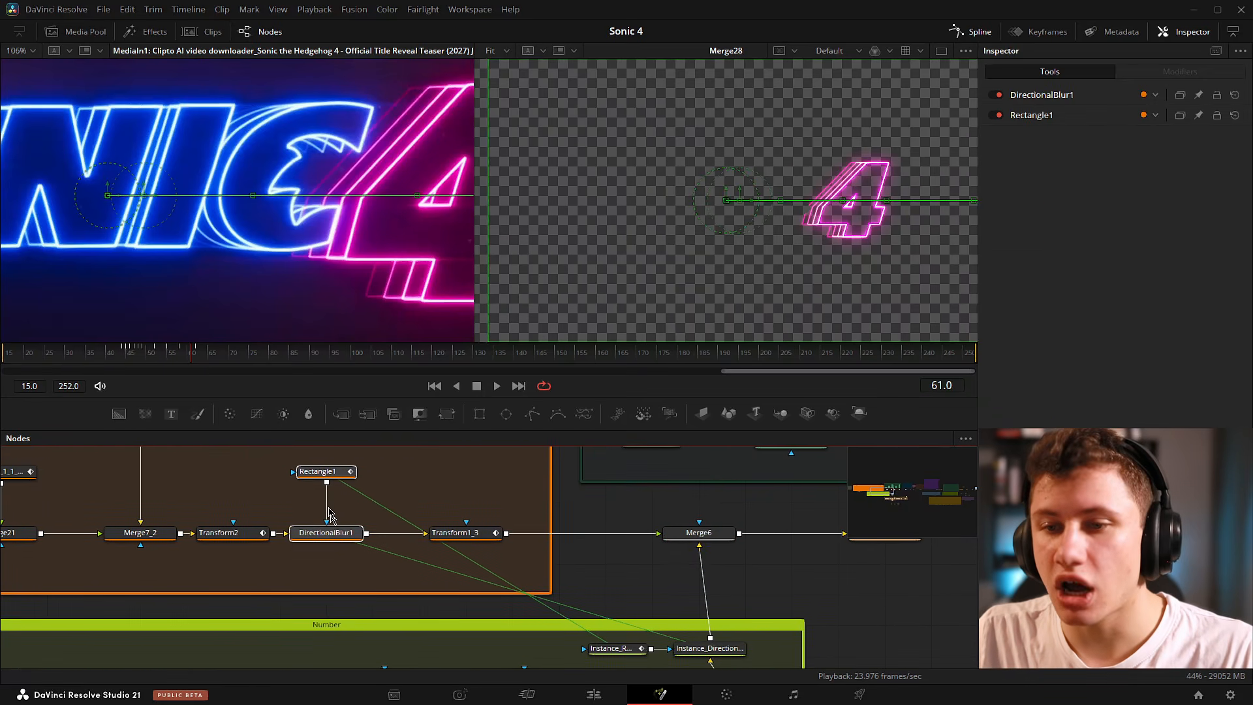
pyautogui.scroll(-3, 306, 483)
pyautogui.hscroll(5, 307, 482)
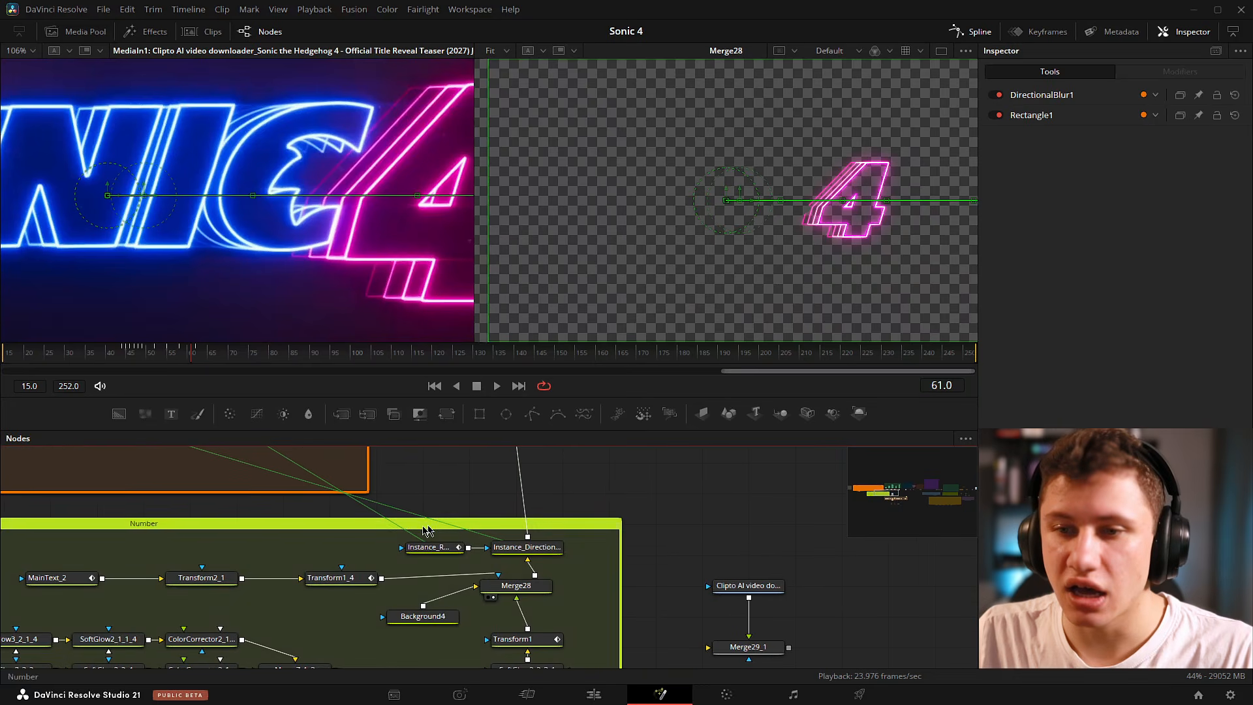
# Align Instance_DirectionalBlur1 and Instance_Rectangle1 below Merge6, inspect their controls, and view the rectangle mask.
pyautogui.moveTo(351, 534); pyautogui.dragTo(590, 571)
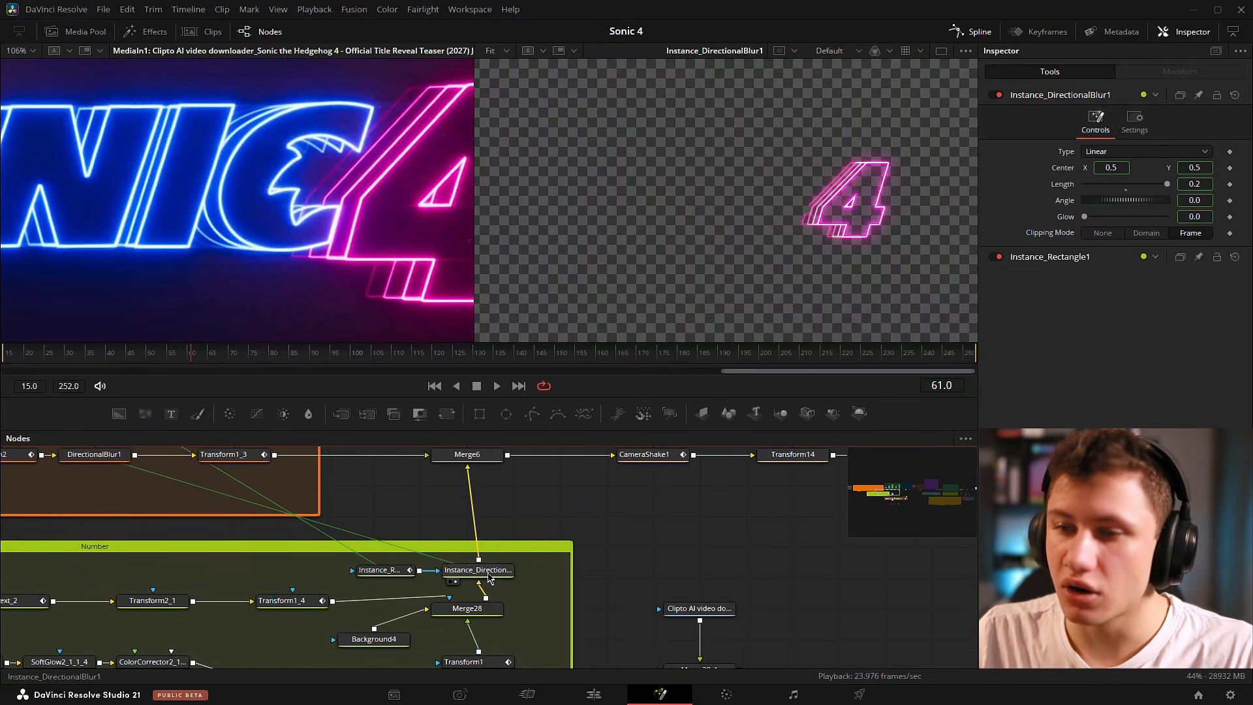
pyautogui.moveTo(496, 565); pyautogui.dragTo(488, 572)
pyautogui.moveTo(382, 573); pyautogui.dragTo(370, 581)
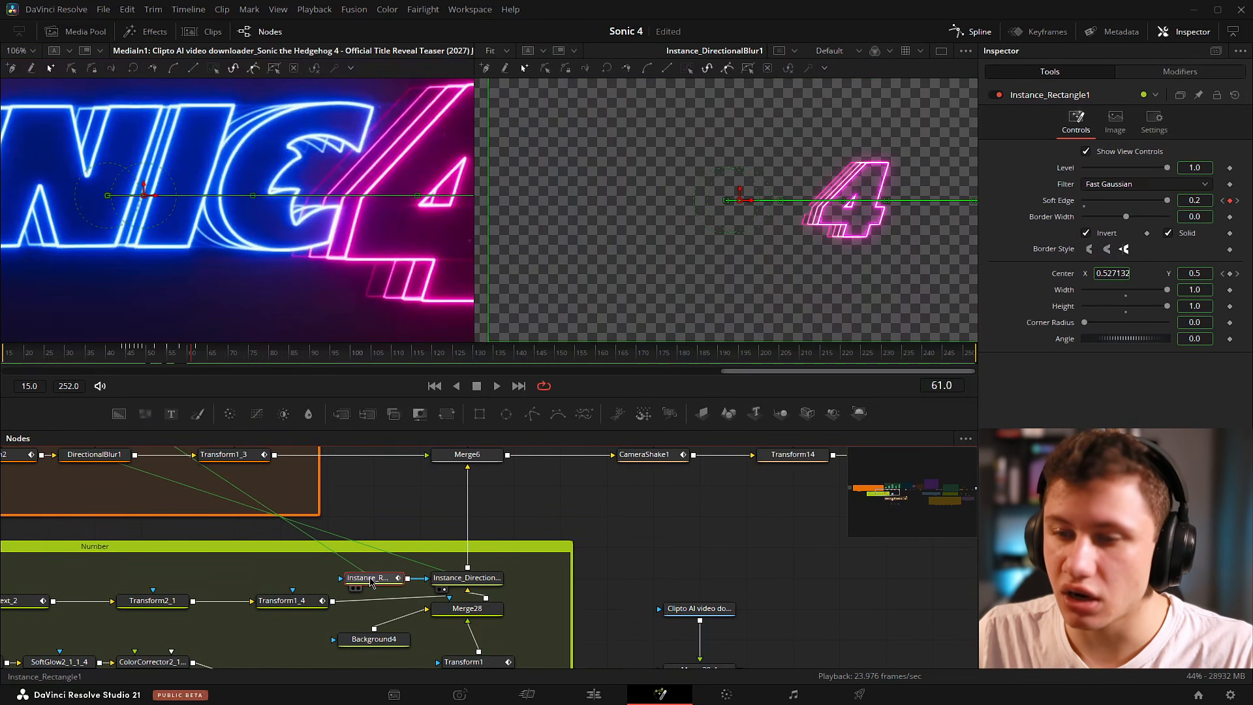
pyautogui.press('2')
pyautogui.click(697, 523)
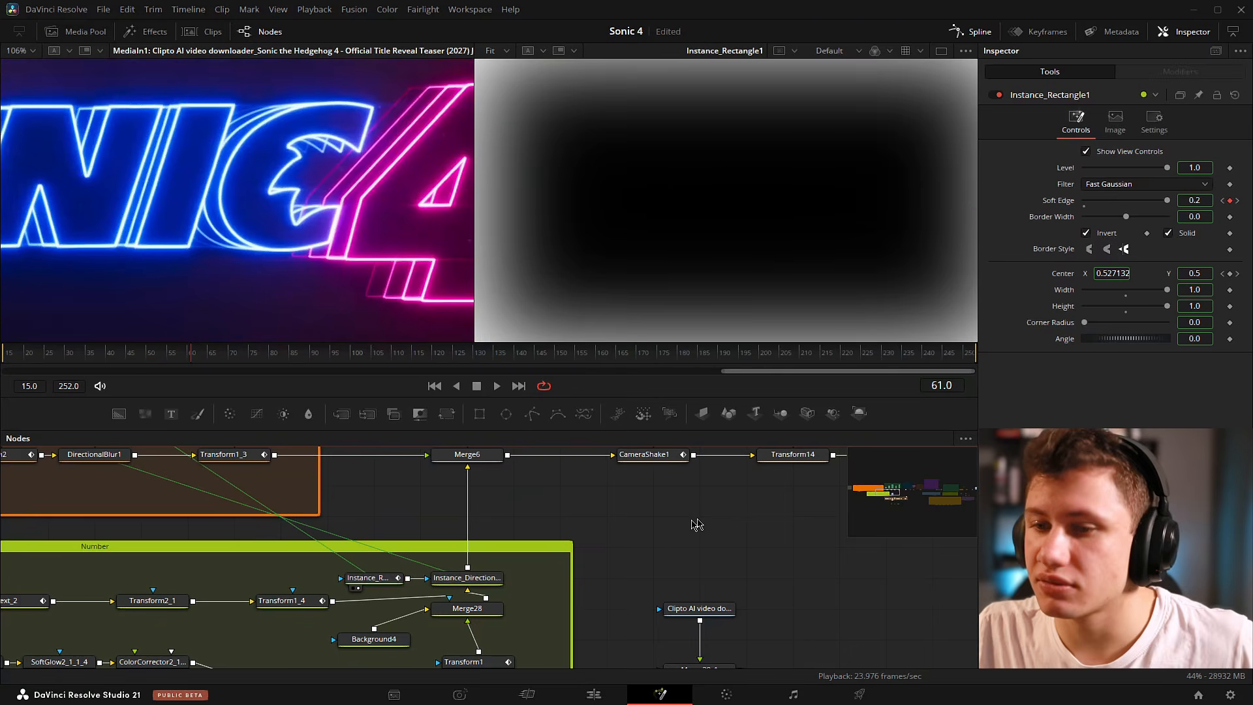
# Go to frame 53 and check Instance_DirectionalBlur1's output and the combined text and number in Merge6.
pyautogui.moveTo(190, 353); pyautogui.dragTo(159, 335)
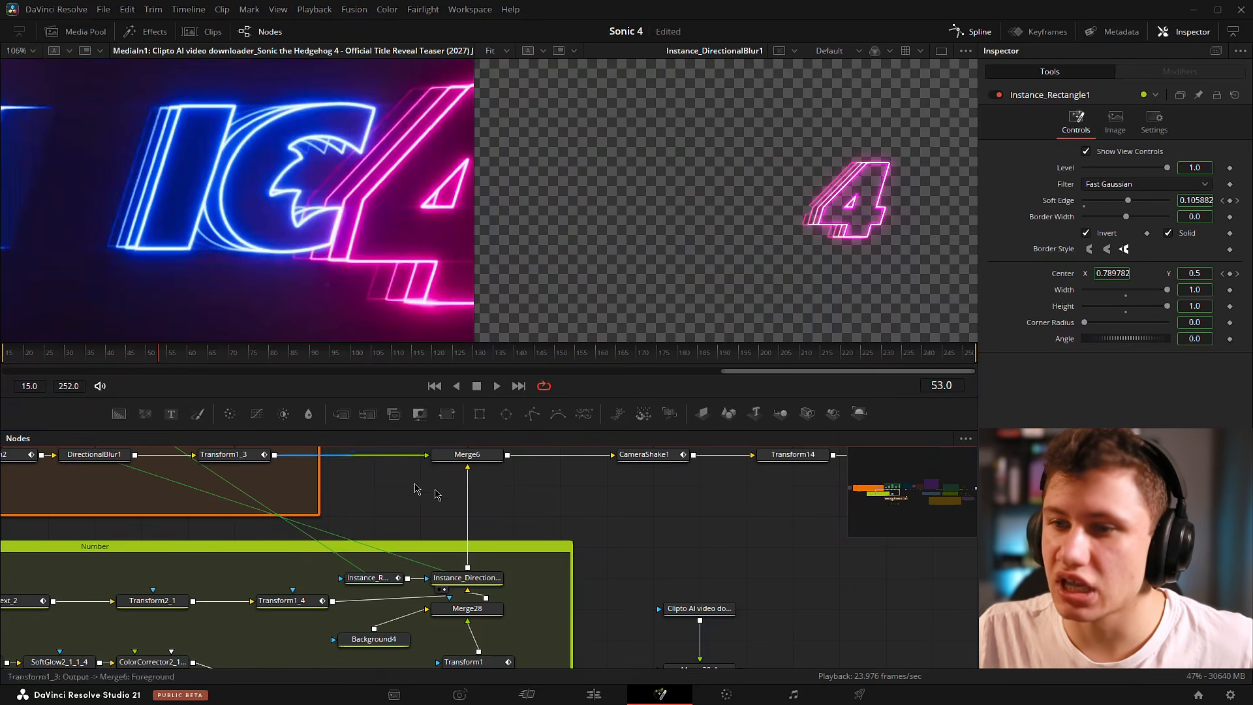
pyautogui.moveTo(523, 497); pyautogui.dragTo(553, 548)
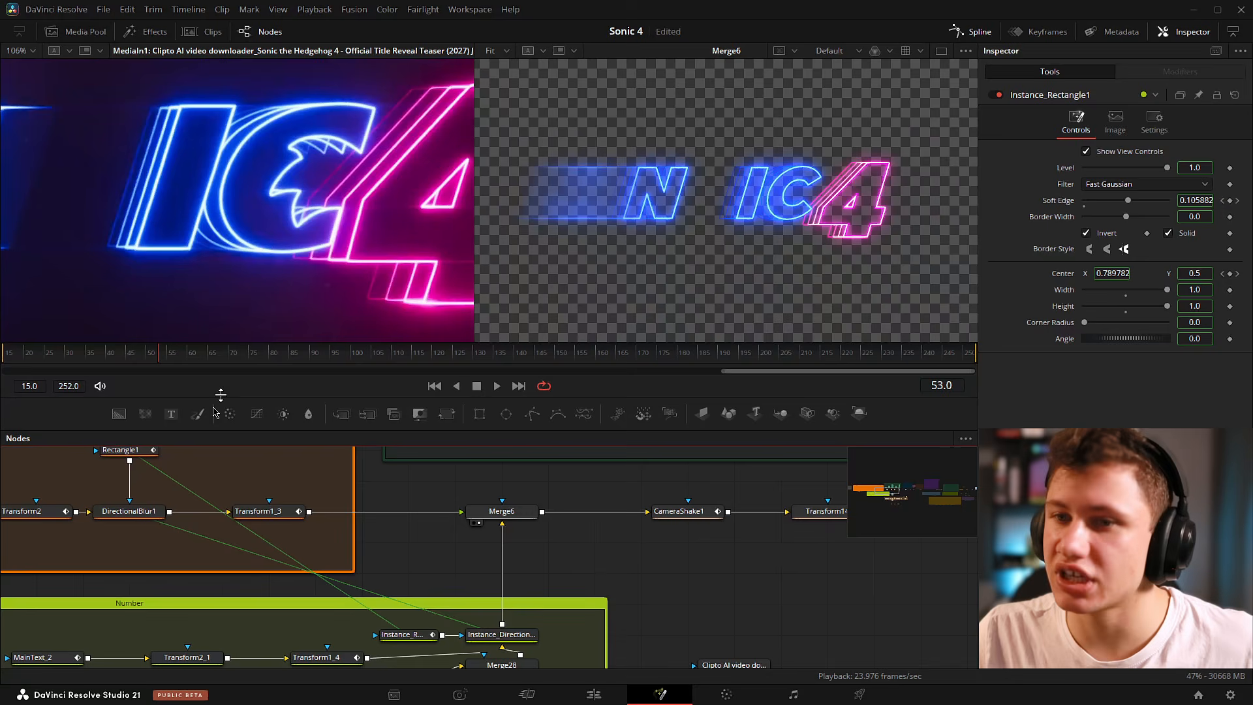
pyautogui.click(517, 514)
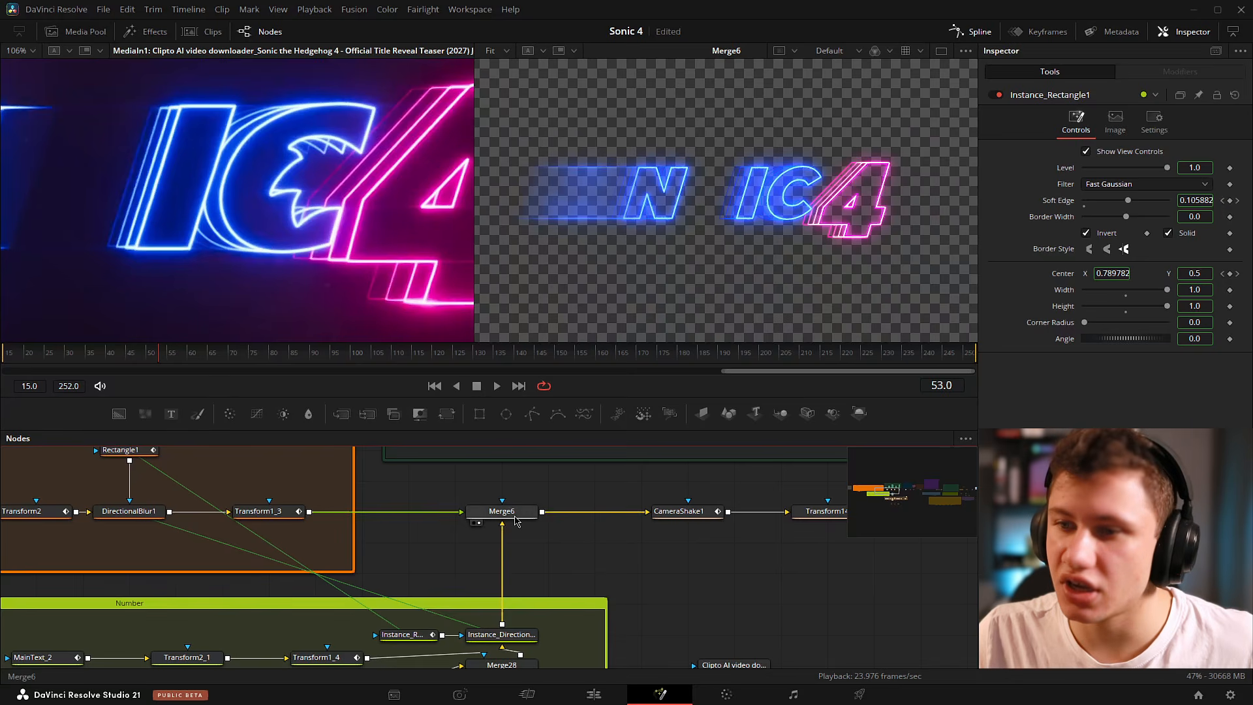
# Play back the combined SONIC text and number in Merge6, and return to frame 28.
pyautogui.moveTo(517, 538); pyautogui.dragTo(625, 532)
pyautogui.press('space')
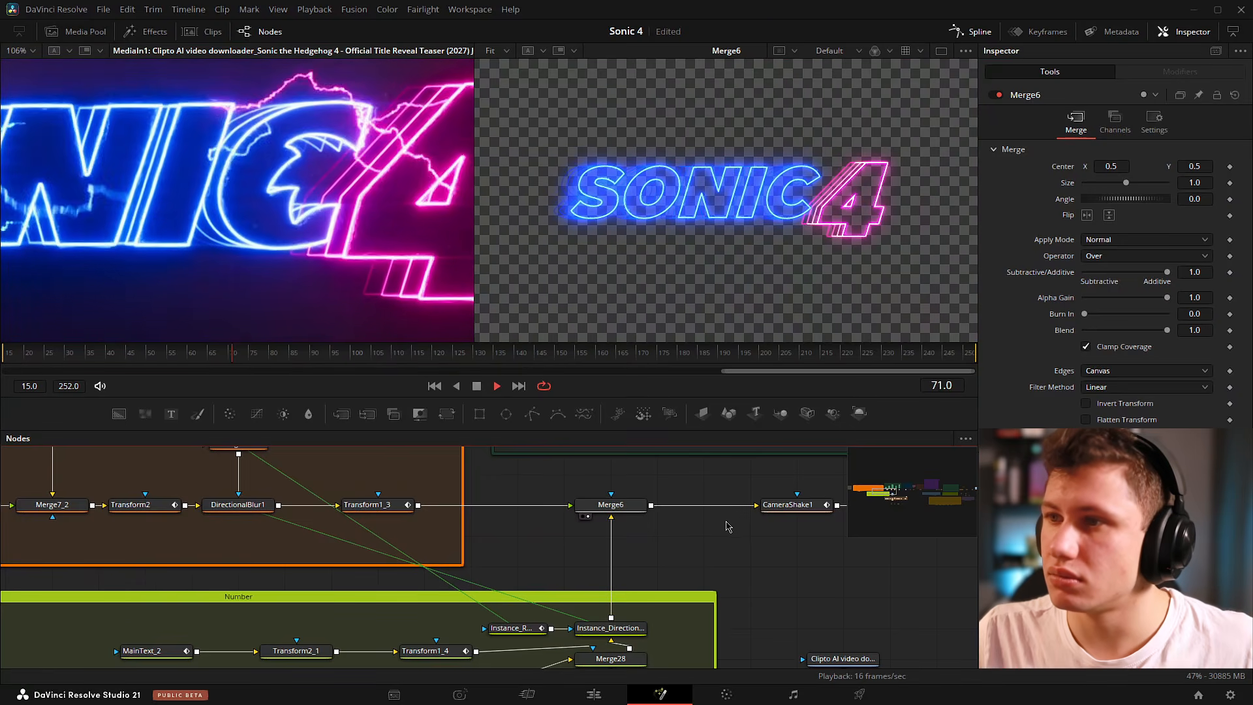
pyautogui.press('space')
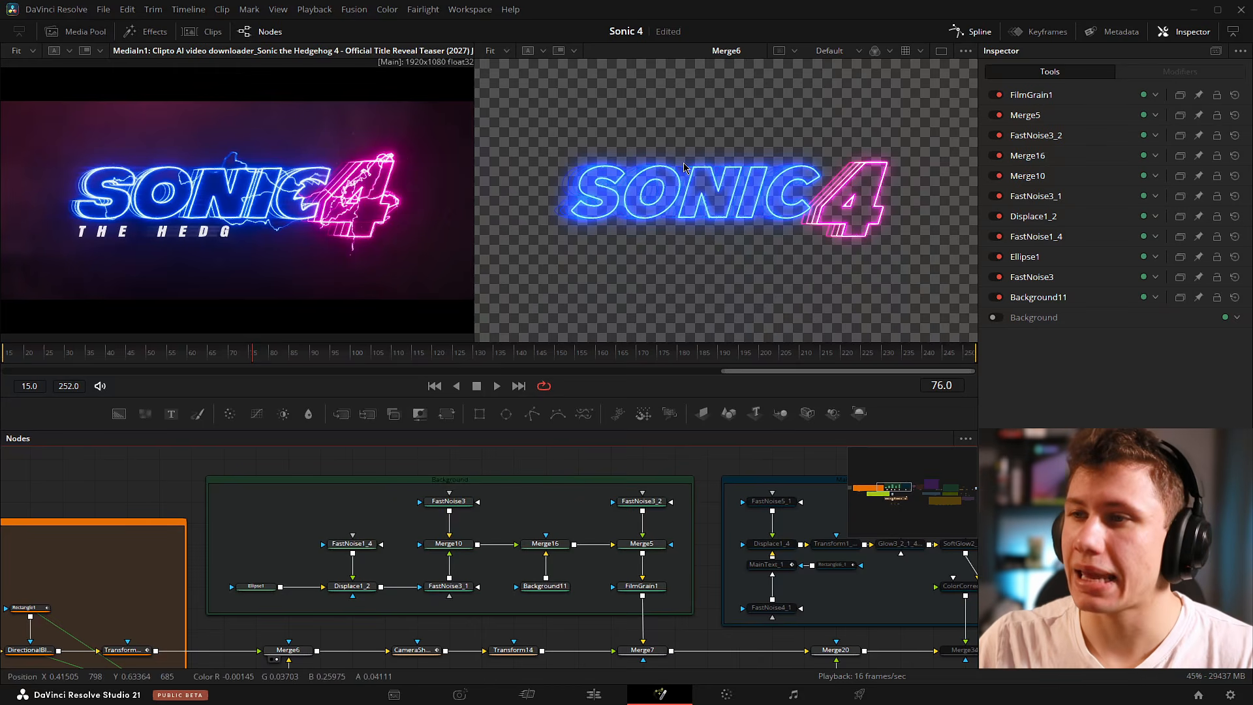
pyautogui.moveTo(252, 353); pyautogui.dragTo(56, 359)
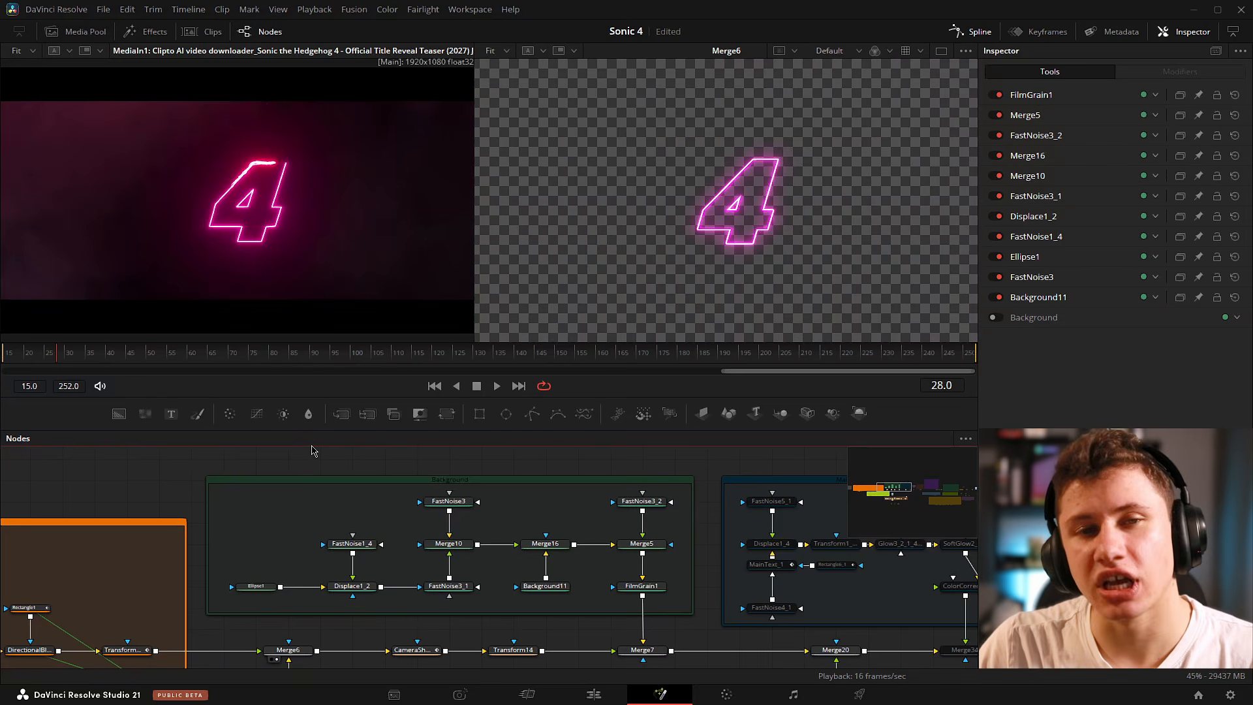
# Select the CameraShake1 node between Merge6 and Transform14, and look up Camera Shake (CShk) in the tool search with "camer".
pyautogui.moveTo(433, 523); pyautogui.dragTo(422, 505)
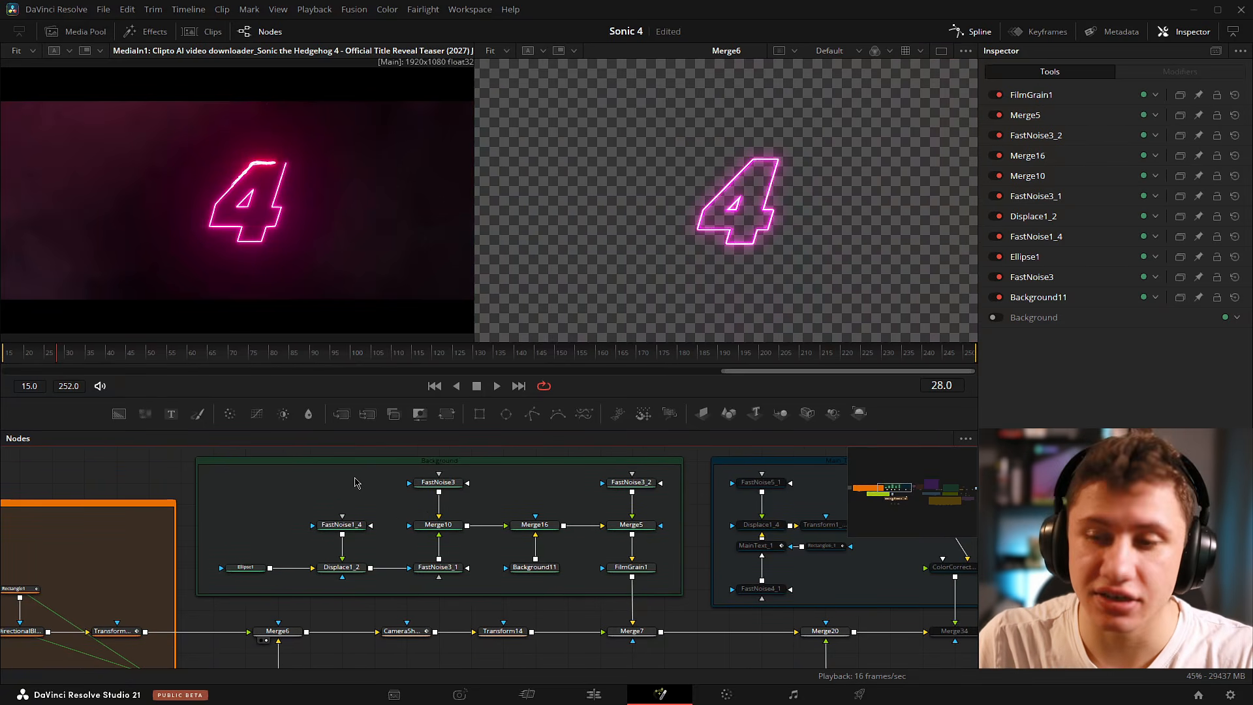
pyautogui.moveTo(375, 614); pyautogui.dragTo(495, 526)
pyautogui.scroll(3, 495, 549)
pyautogui.moveTo(444, 568); pyautogui.dragTo(422, 581)
pyautogui.moveTo(532, 581); pyautogui.dragTo(500, 589)
pyautogui.scroll(-1, 467, 604)
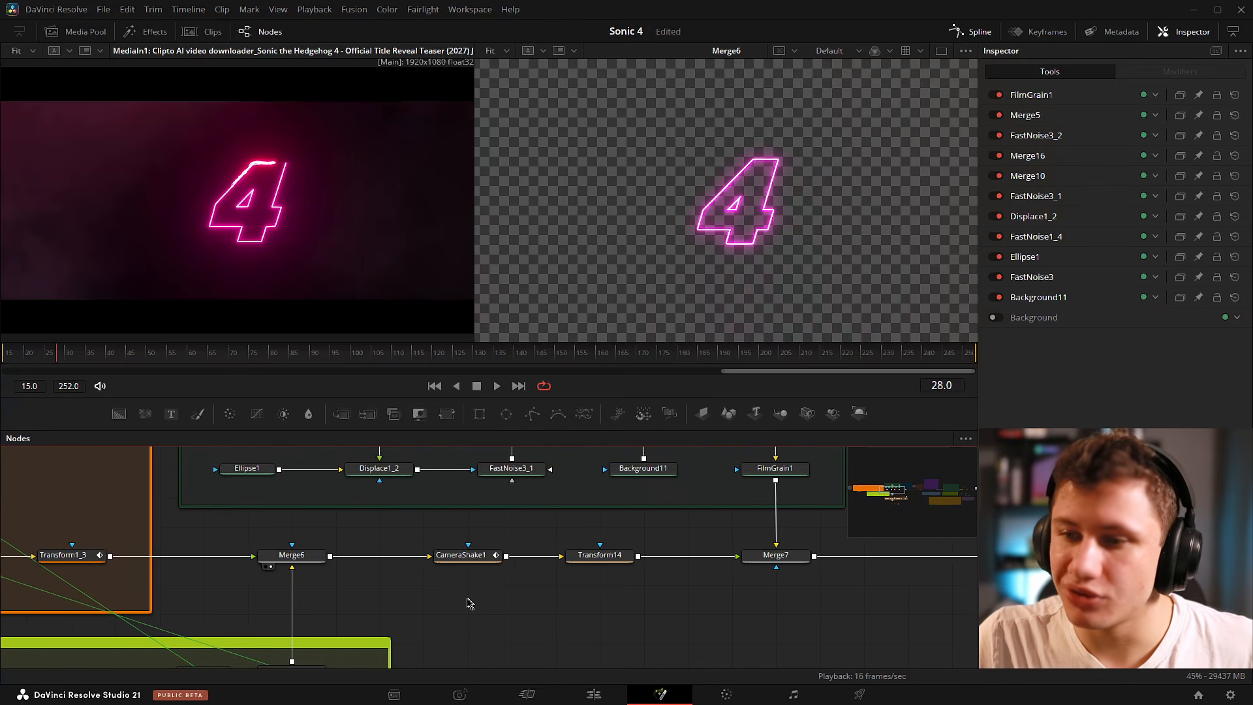
pyautogui.click(457, 555)
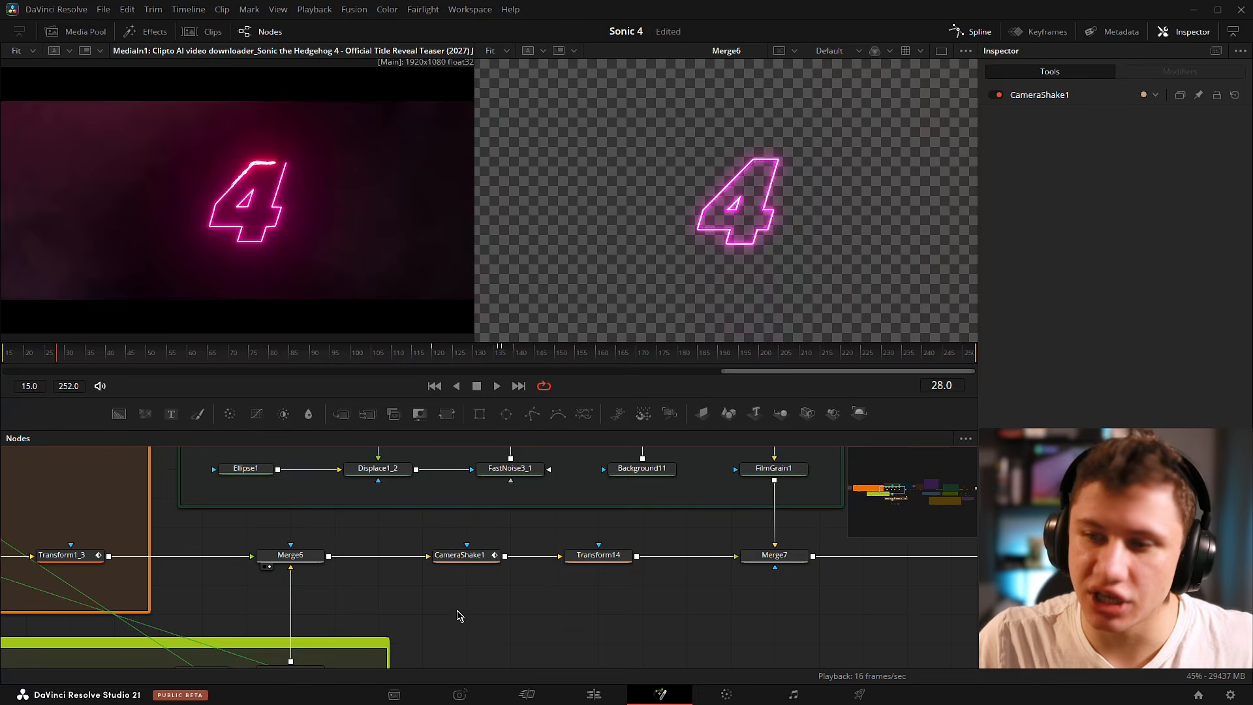
pyautogui.hotkey('shift', 'space')
pyautogui.write('camer')
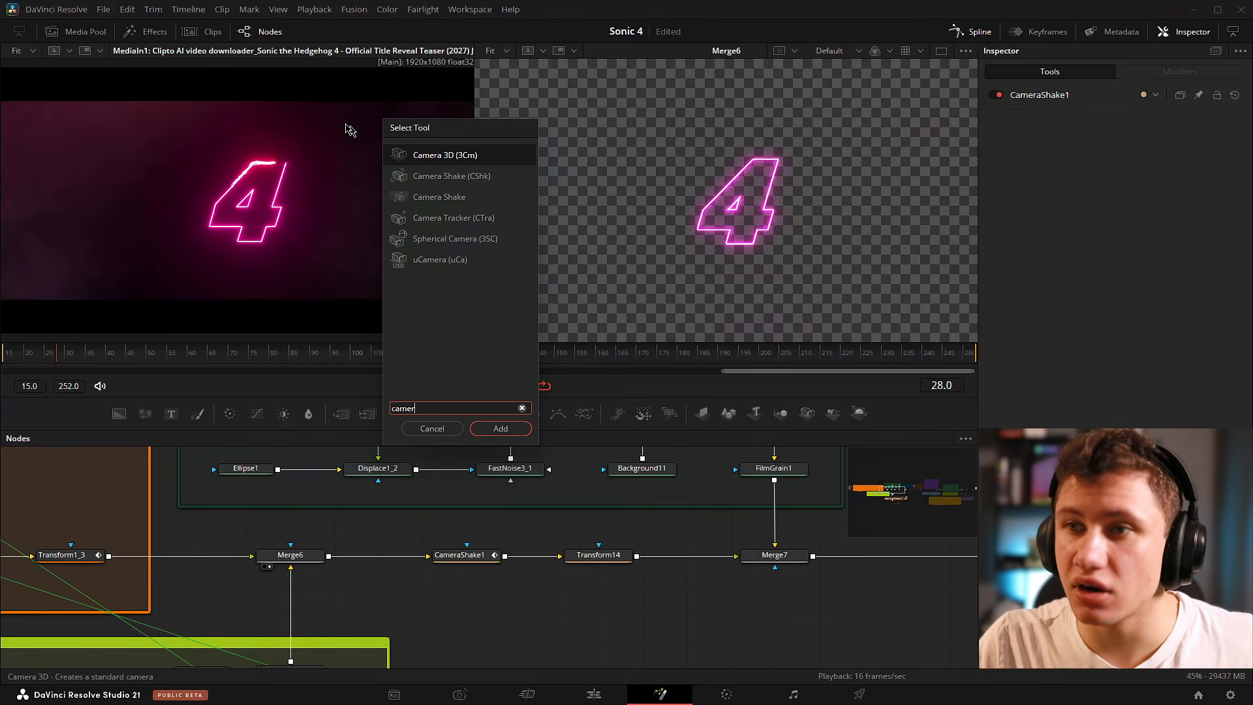
pyautogui.click(460, 182)
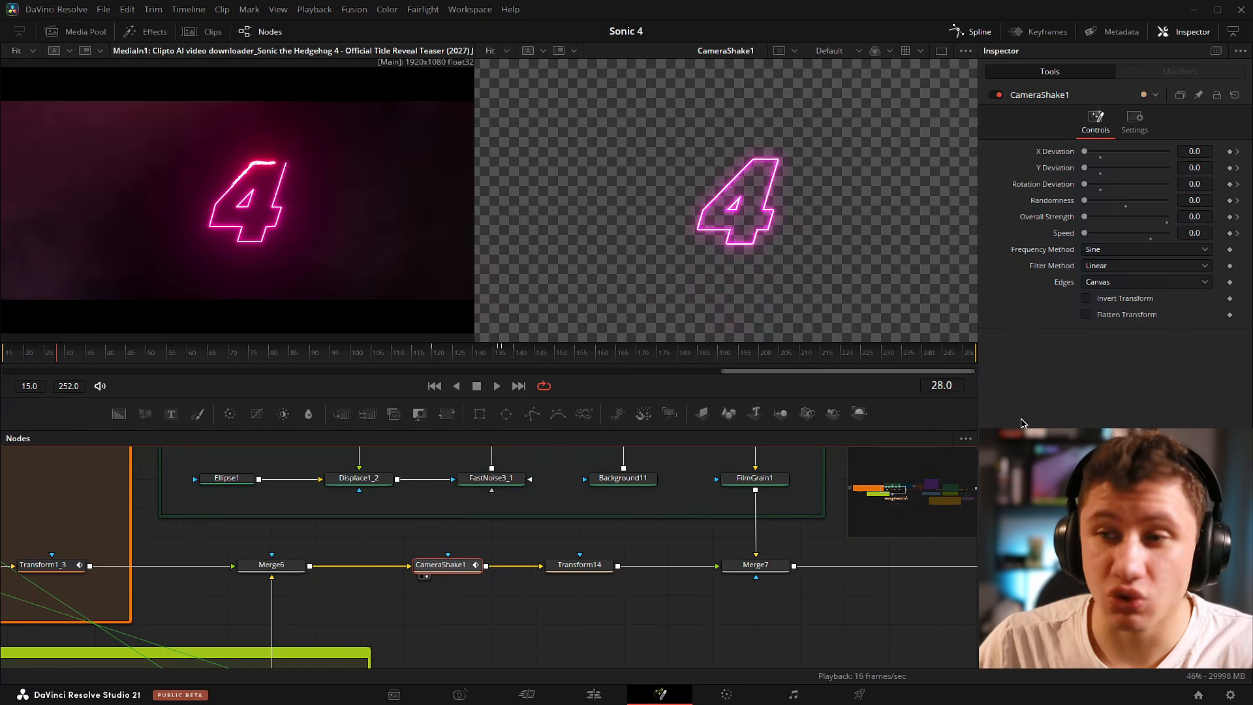
# View CameraShake1's output and scrub through frames 120 to 138 to examine the start of its shake animation.
pyautogui.moveTo(76, 352); pyautogui.dragTo(432, 356)
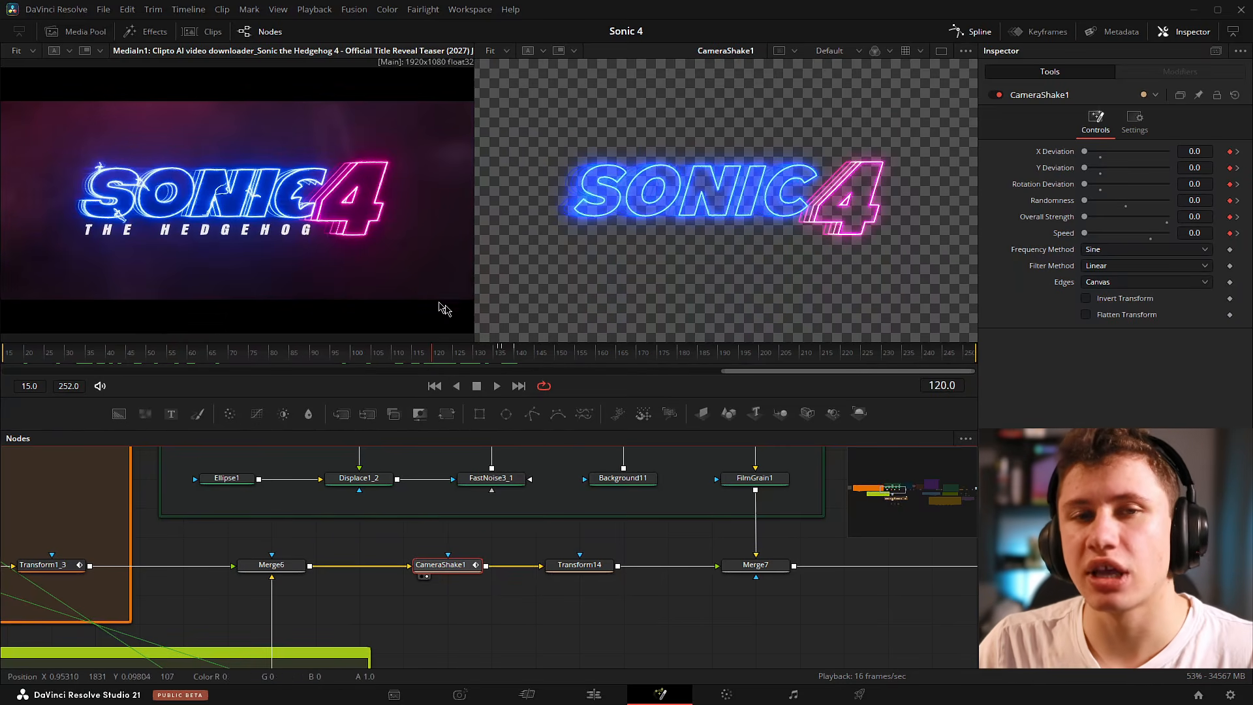
pyautogui.moveTo(489, 355); pyautogui.dragTo(511, 358)
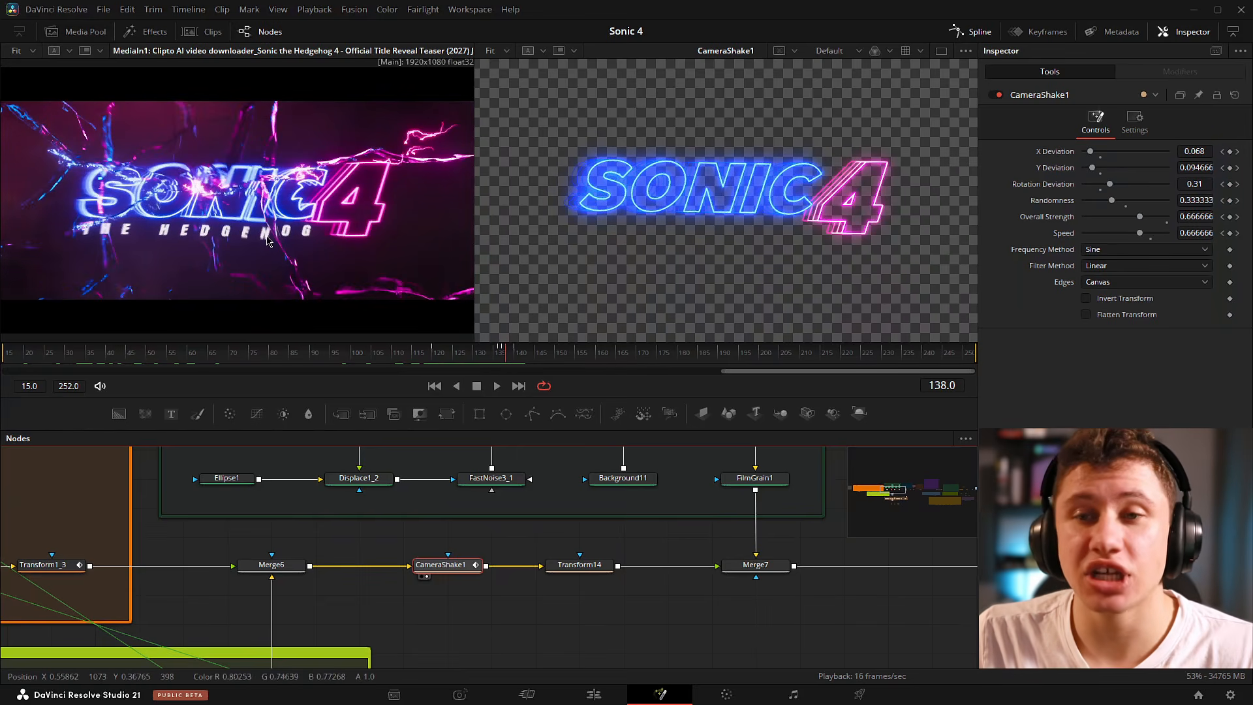
pyautogui.click(497, 356)
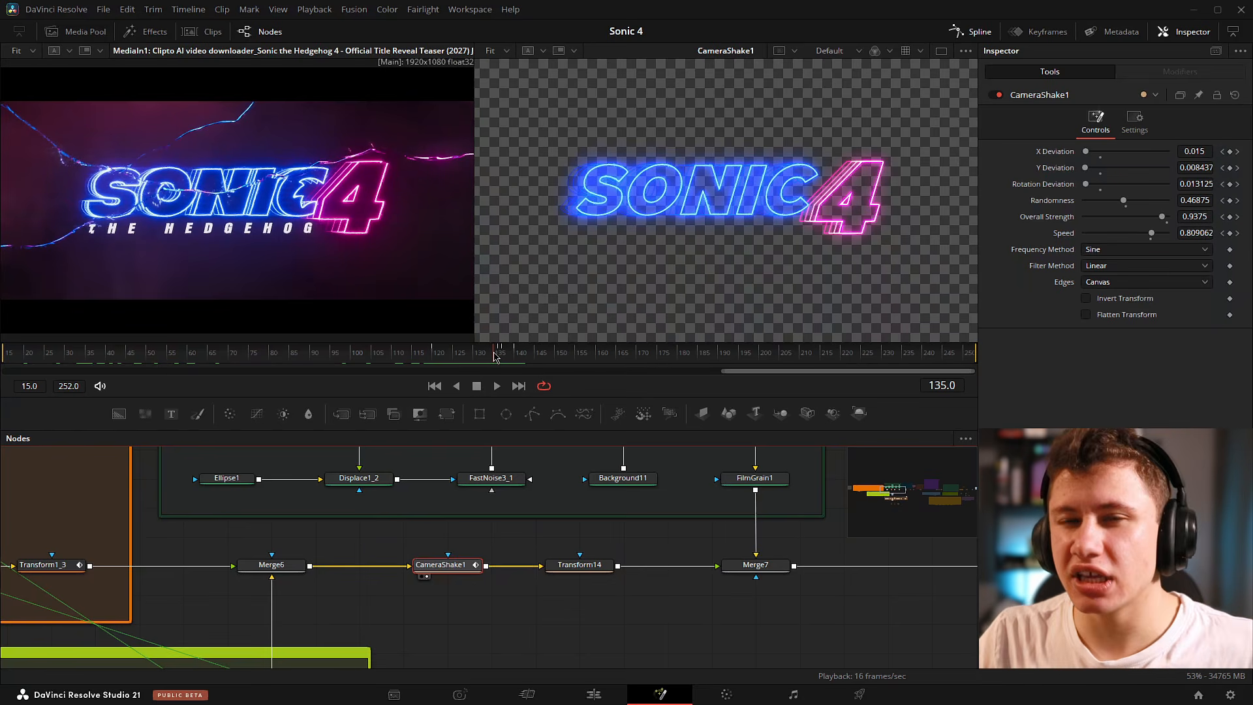
pyautogui.moveTo(426, 354); pyautogui.dragTo(491, 365)
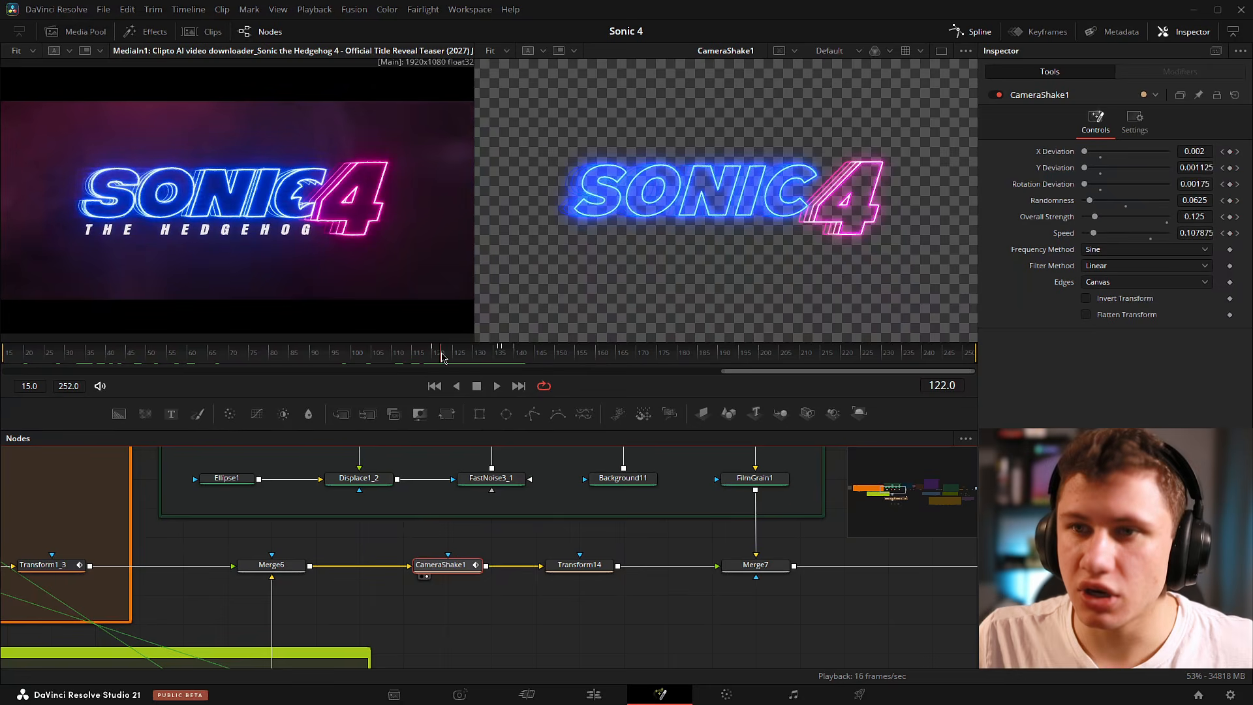
pyautogui.click(436, 358)
pyautogui.moveTo(436, 357); pyautogui.dragTo(434, 357)
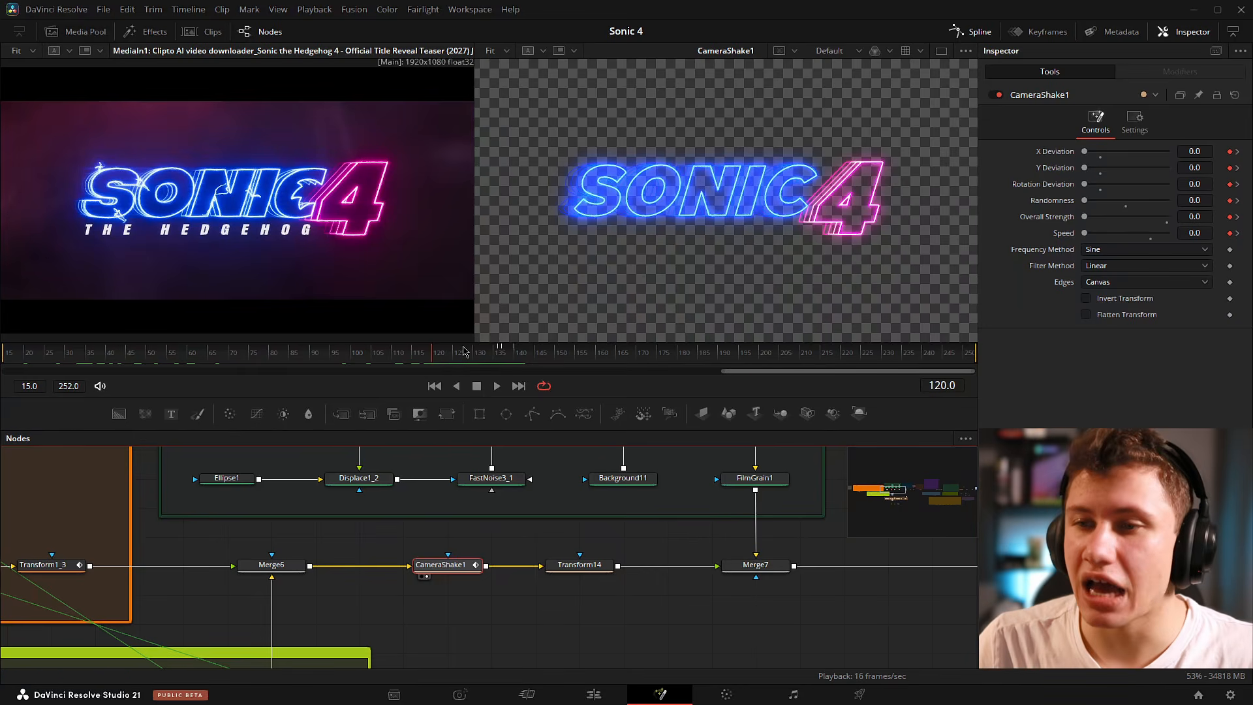
# Check CameraShake1's keyframed deviation, randomness, strength and speed settings at frames 136, 137, 142 and 139.
pyautogui.moveTo(437, 354); pyautogui.dragTo(502, 358)
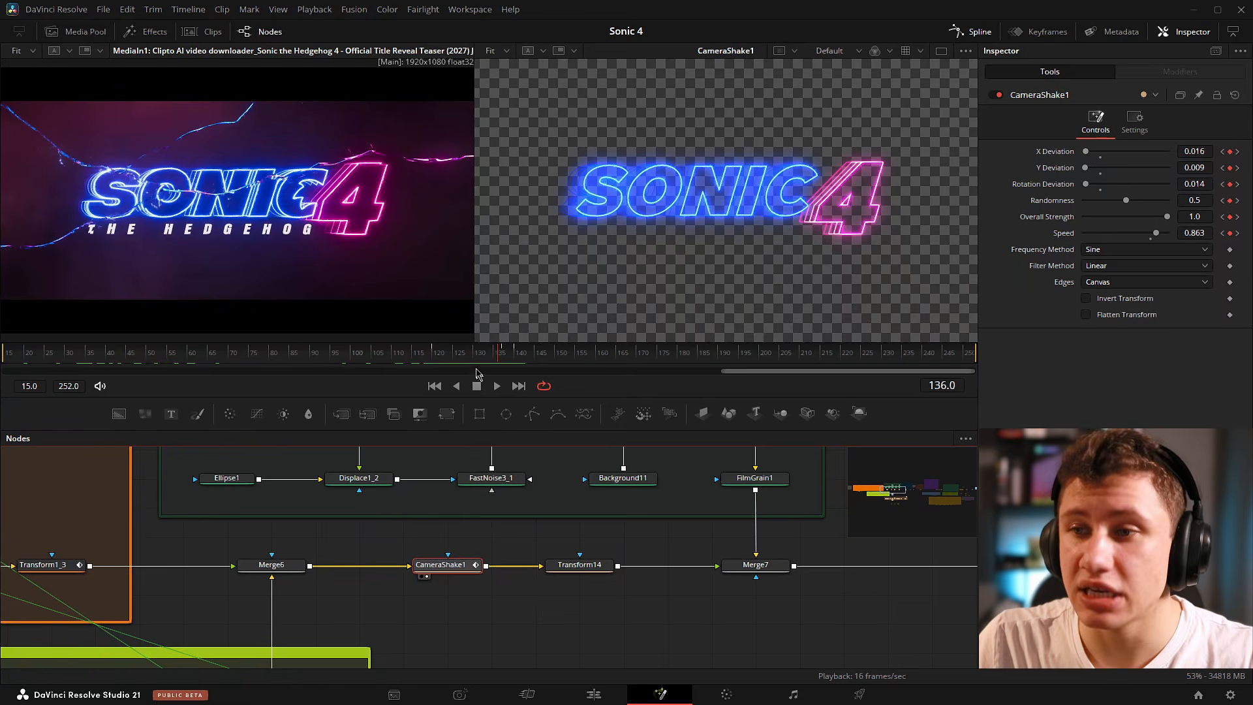
pyautogui.moveTo(497, 356); pyautogui.dragTo(504, 360)
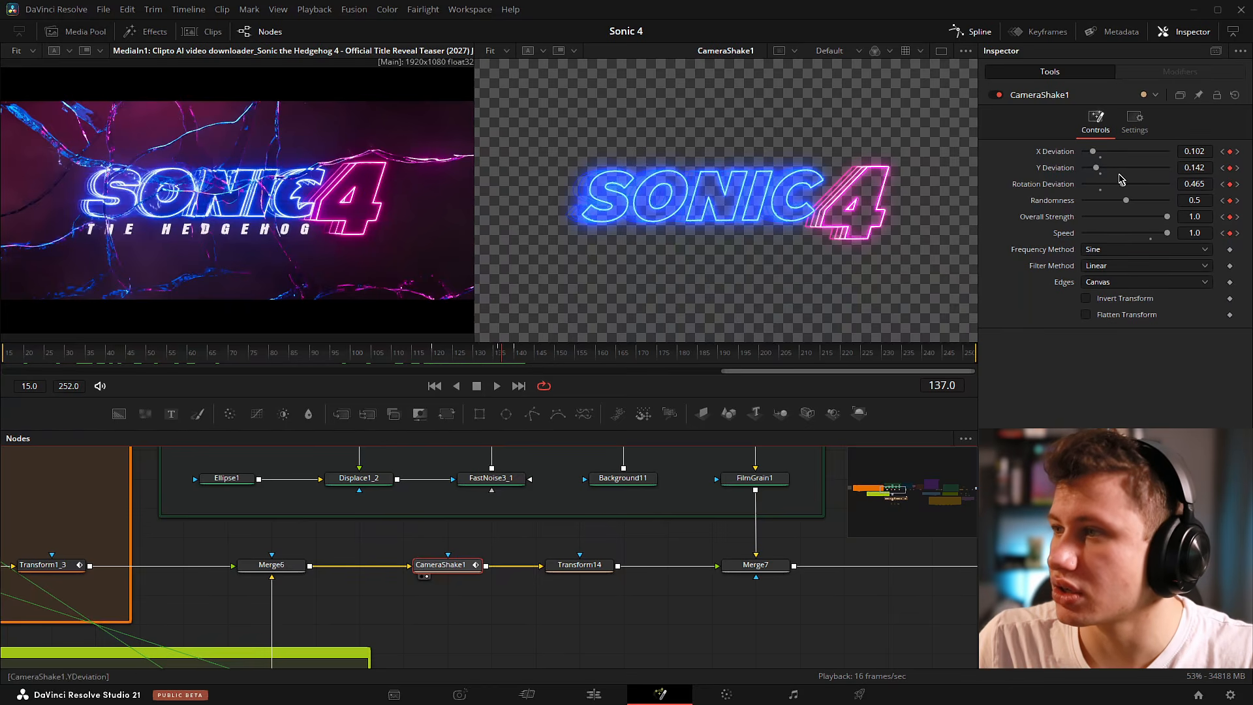
pyautogui.click(522, 354)
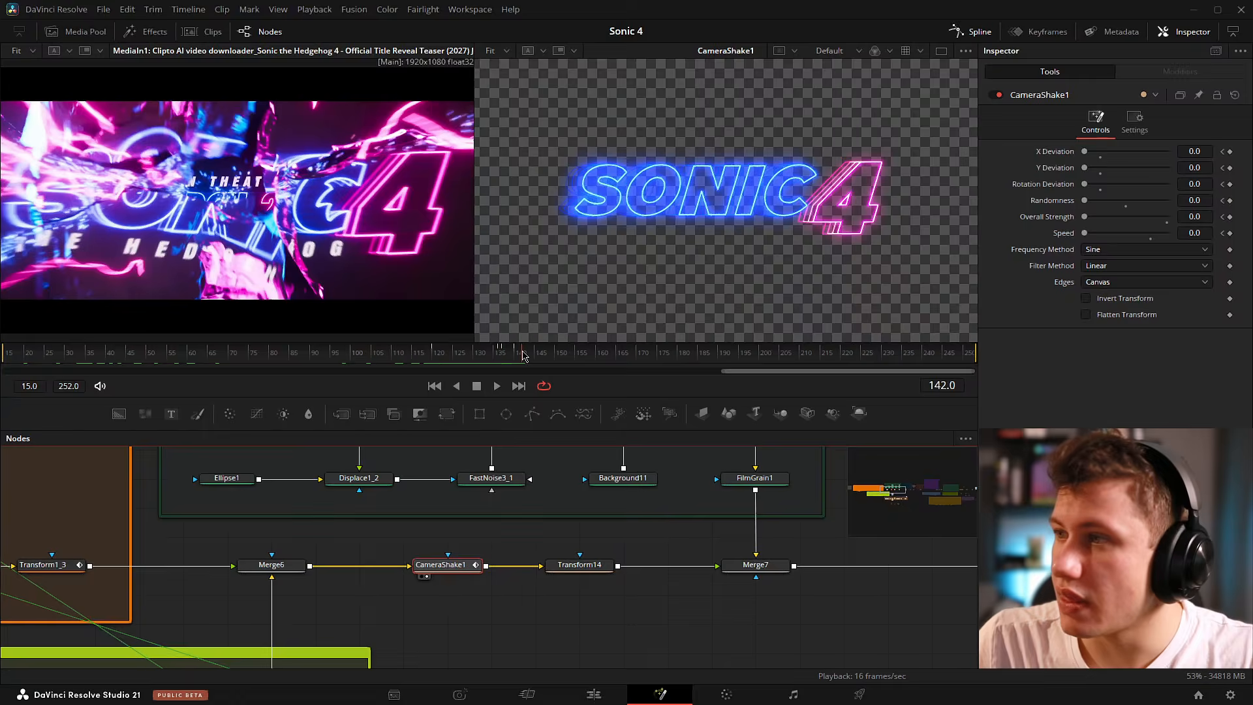
pyautogui.moveTo(522, 354); pyautogui.dragTo(512, 358)
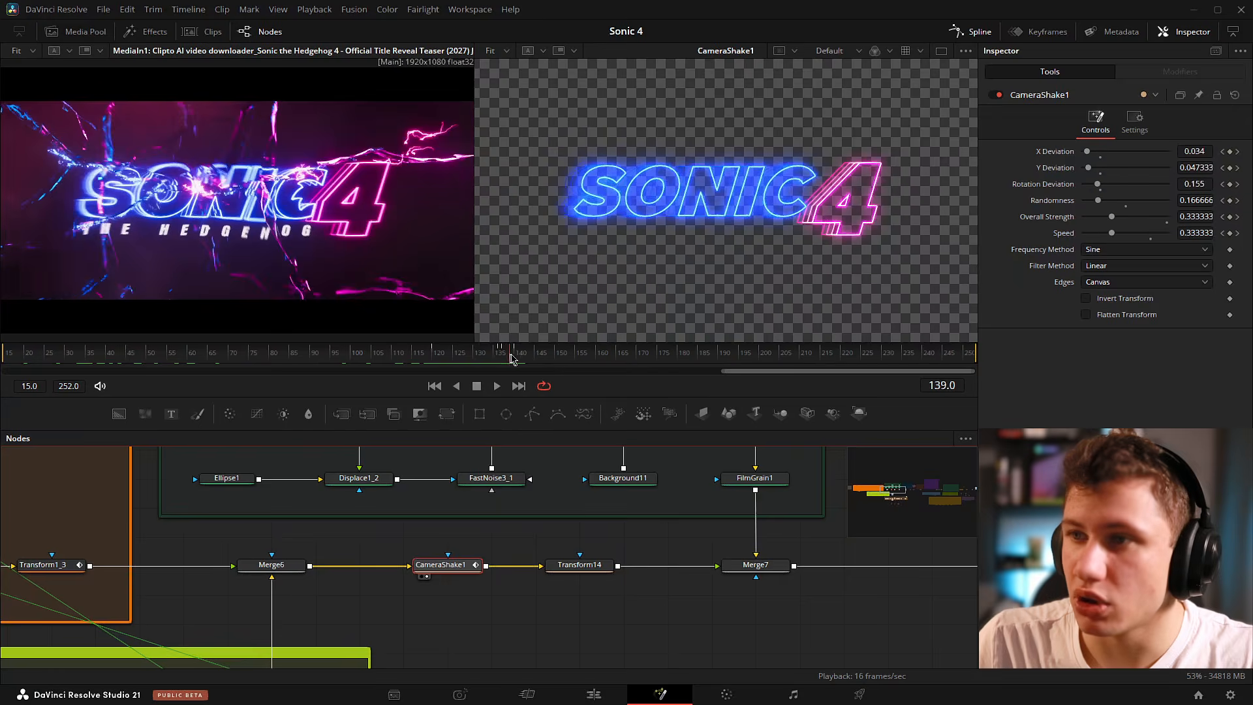
# Show the animation curves of the Number group's Transform1 in a floating, enlarged Spline window.
pyautogui.click(448, 547)
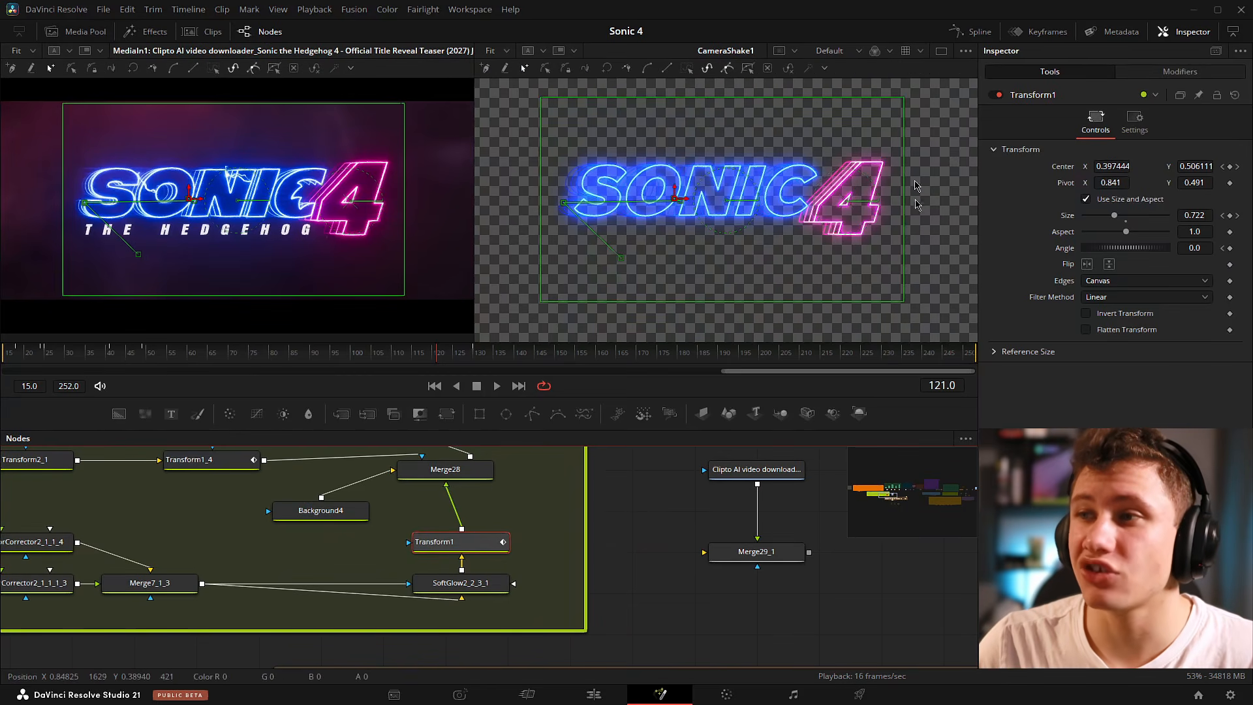
pyautogui.click(977, 32)
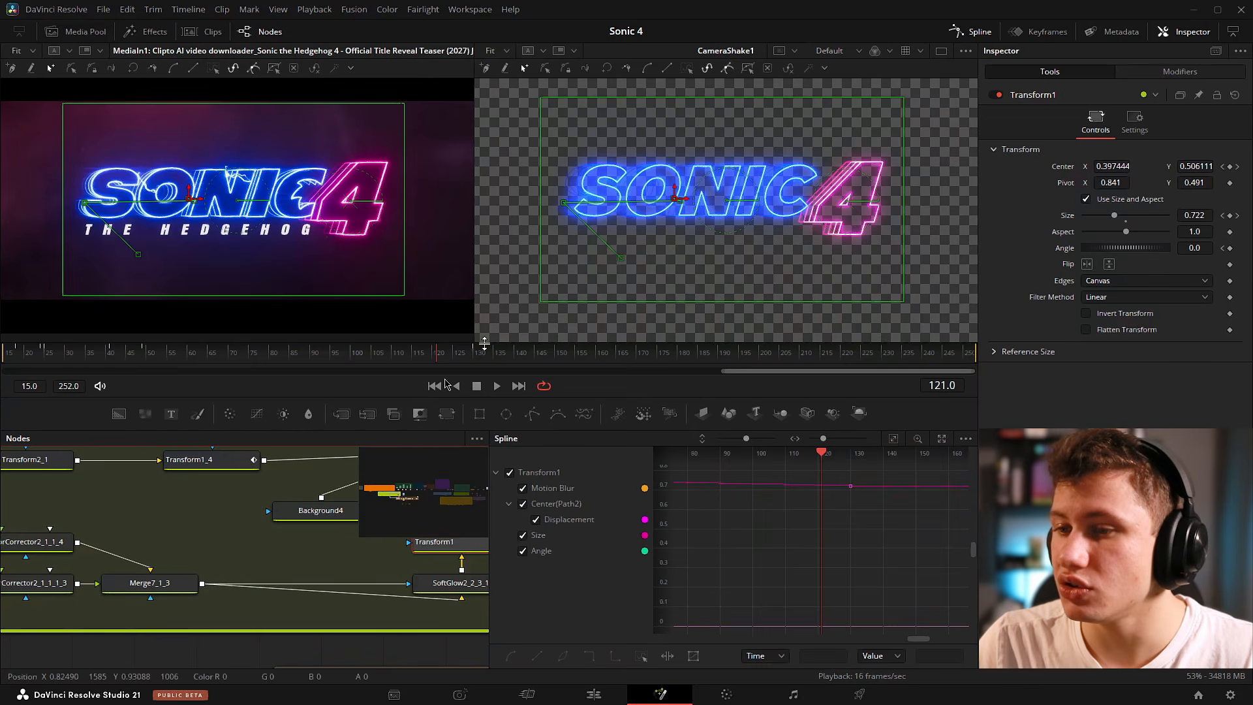
pyautogui.click(941, 439)
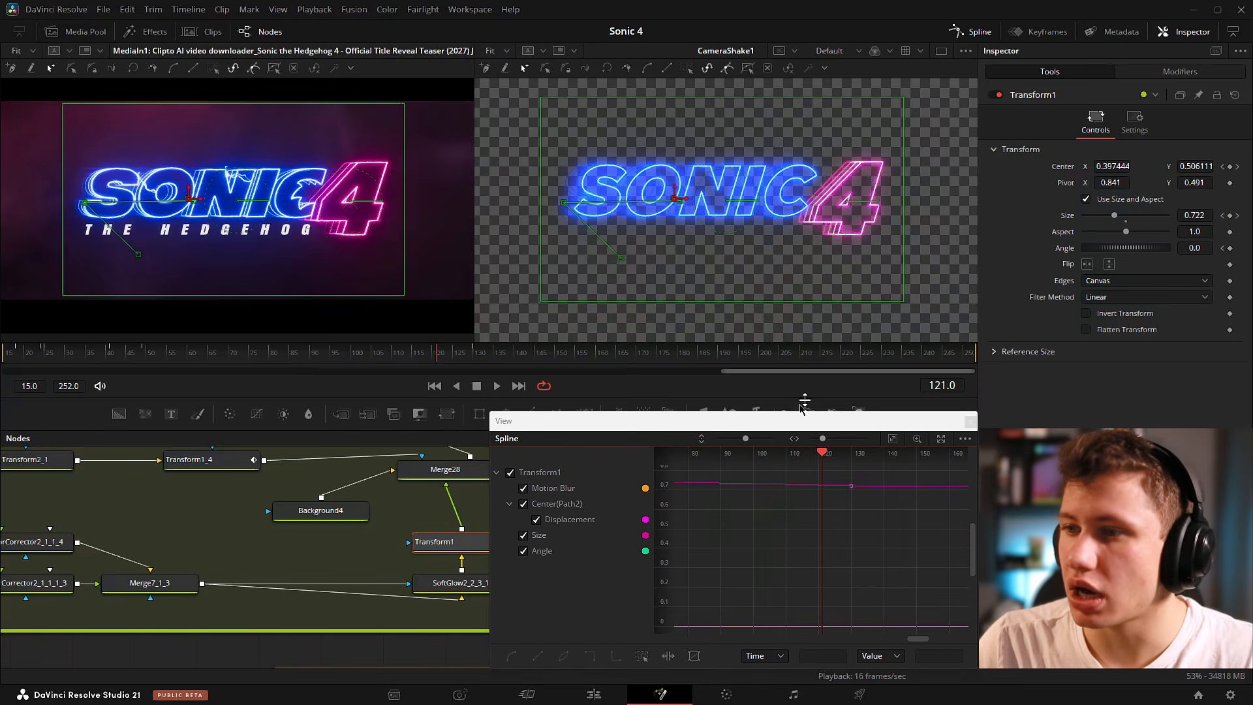
pyautogui.moveTo(777, 423); pyautogui.dragTo(327, 75)
pyautogui.doubleClick(327, 70)
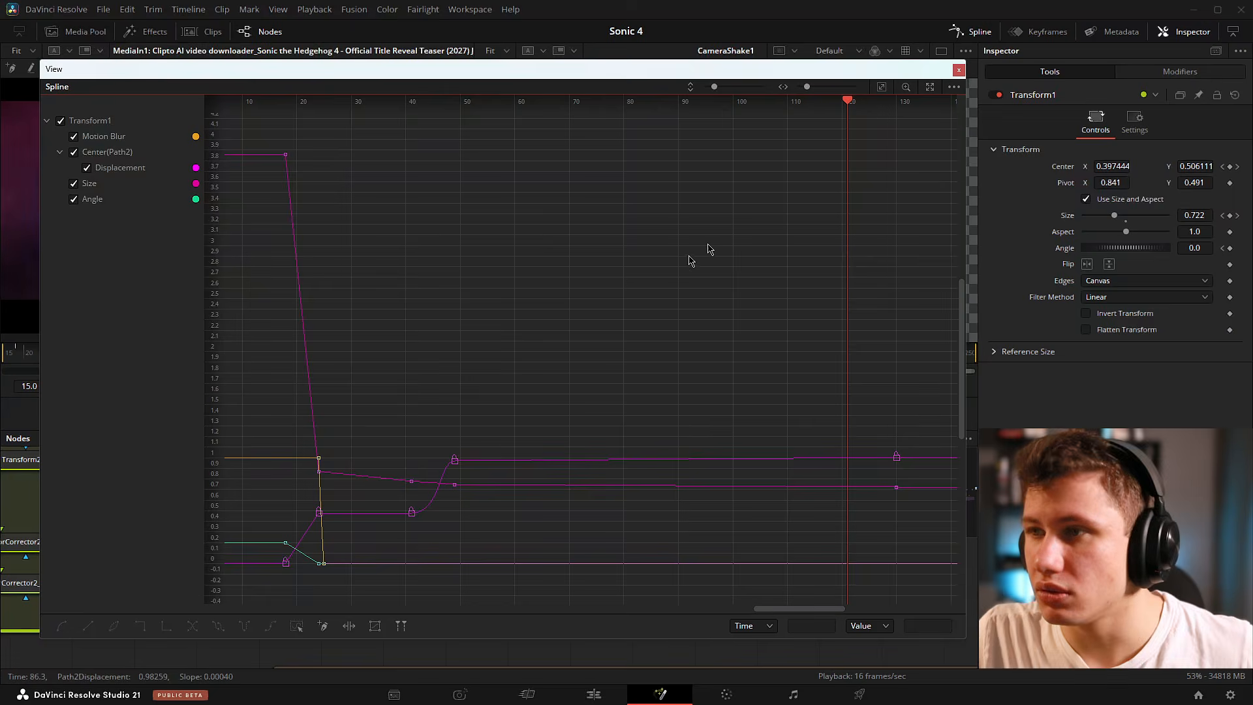
# Examine Transform1's size, angle, displacement and motion blur curves, stepping from frame 24 to frame 41.
pyautogui.moveTo(348, 408); pyautogui.dragTo(437, 436)
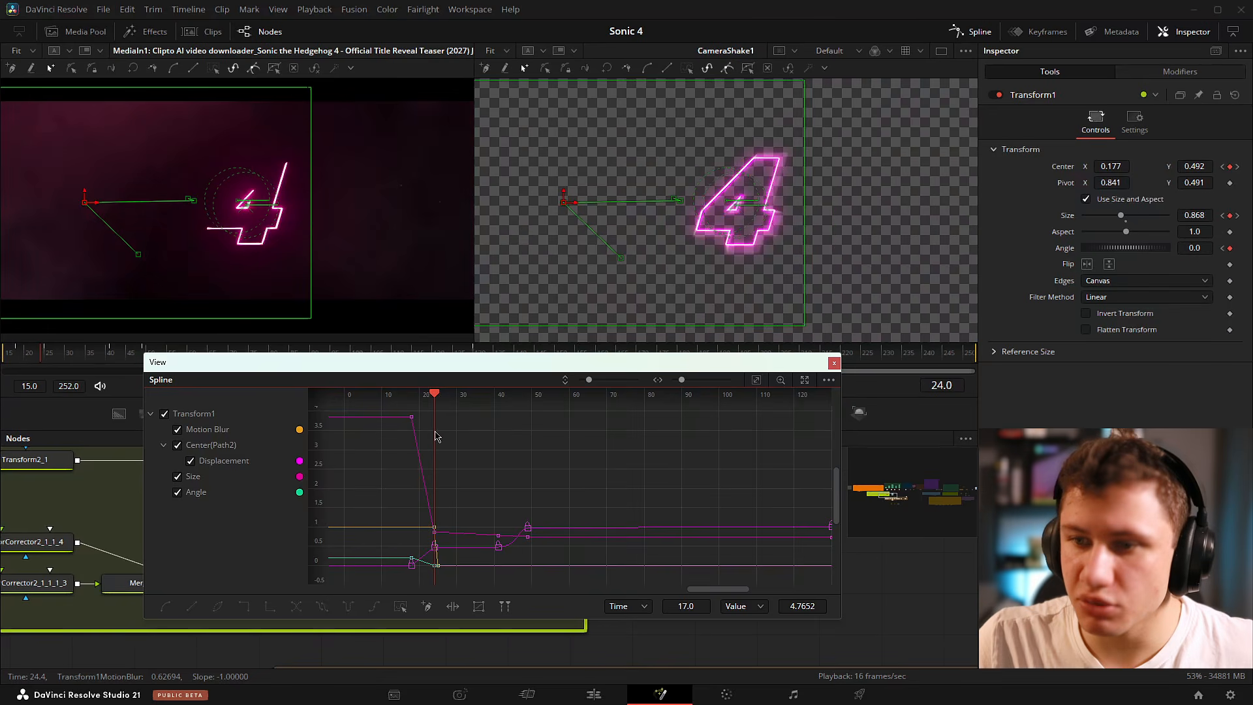
pyautogui.click(437, 437)
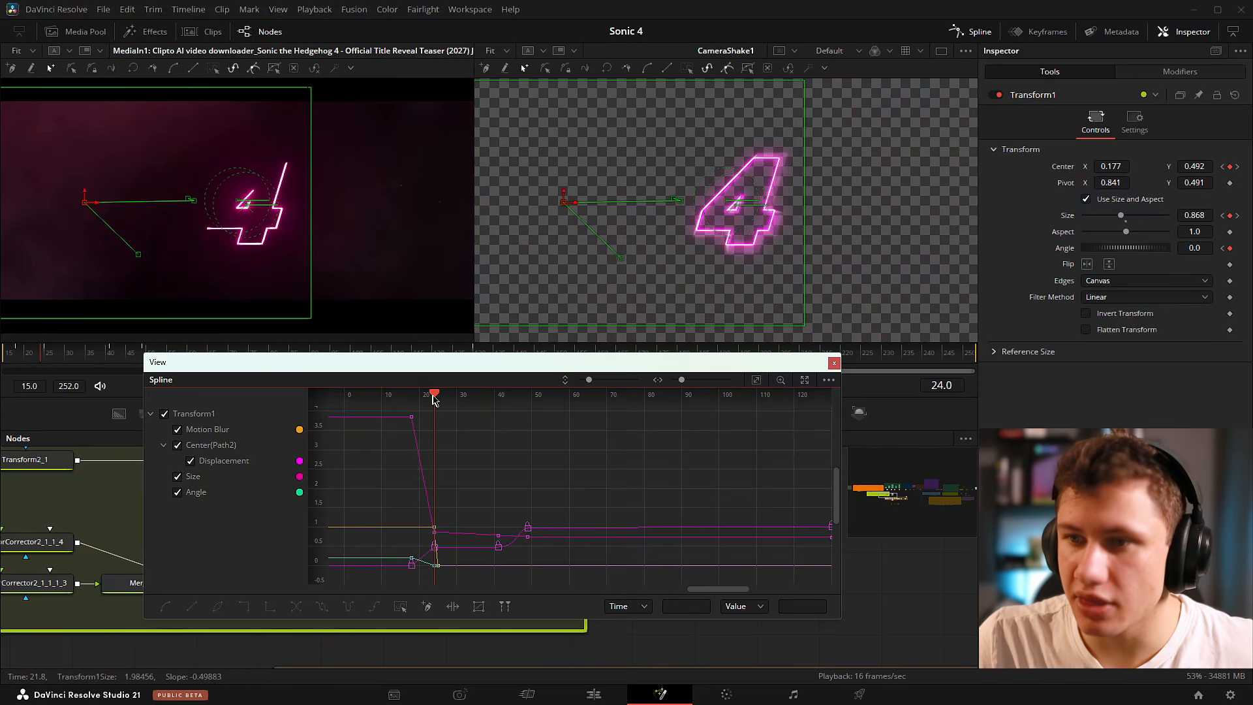
pyautogui.scroll(3, 461, 537)
pyautogui.moveTo(465, 484); pyautogui.dragTo(485, 435)
pyautogui.scroll(-3, 474, 500)
pyautogui.scroll(2, 502, 489)
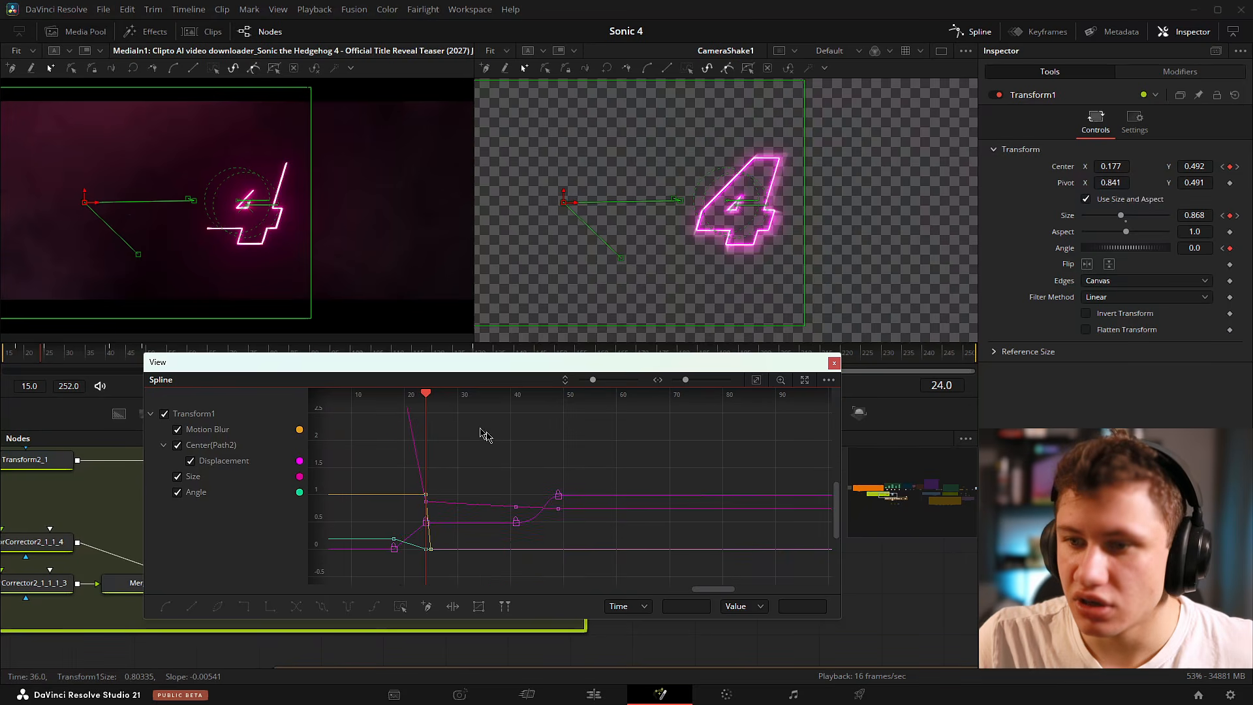
pyautogui.moveTo(425, 399); pyautogui.dragTo(508, 434)
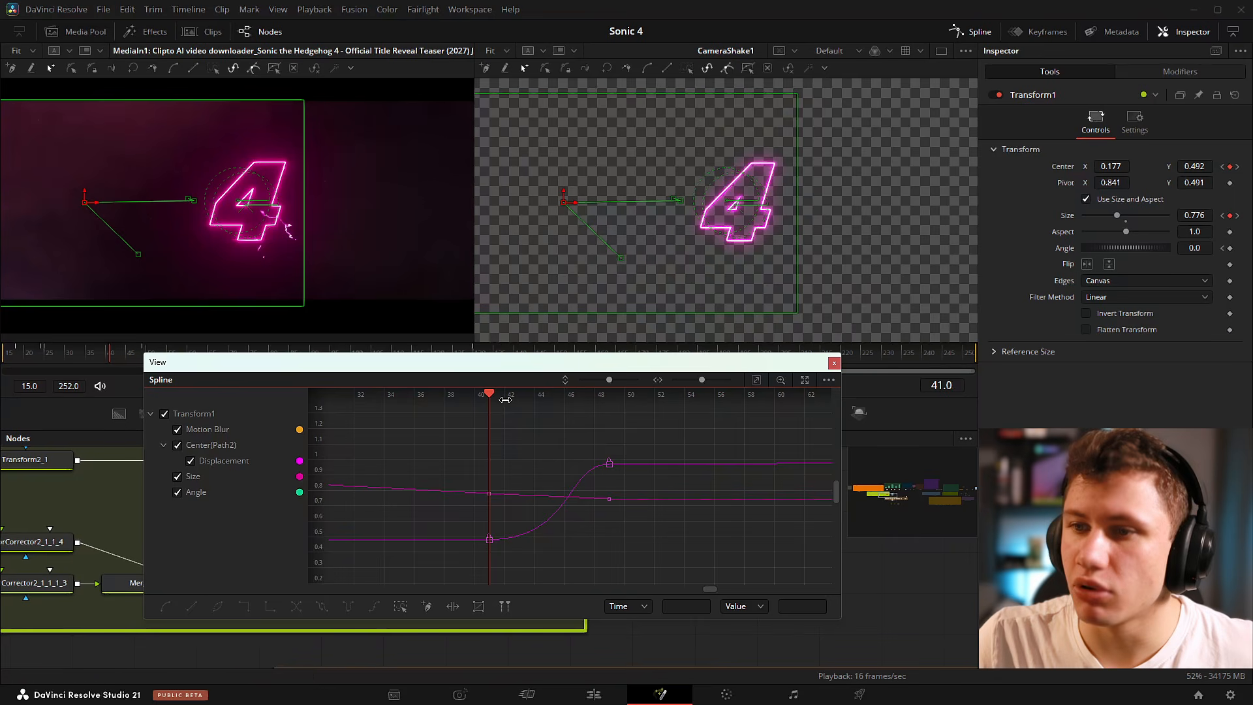
# Review the eased displacement curve after frame 41 against playback of the 4's movement, and close the Spline window.
pyautogui.moveTo(489, 395); pyautogui.dragTo(600, 469)
pyautogui.moveTo(609, 414); pyautogui.dragTo(481, 430)
pyautogui.press('space')
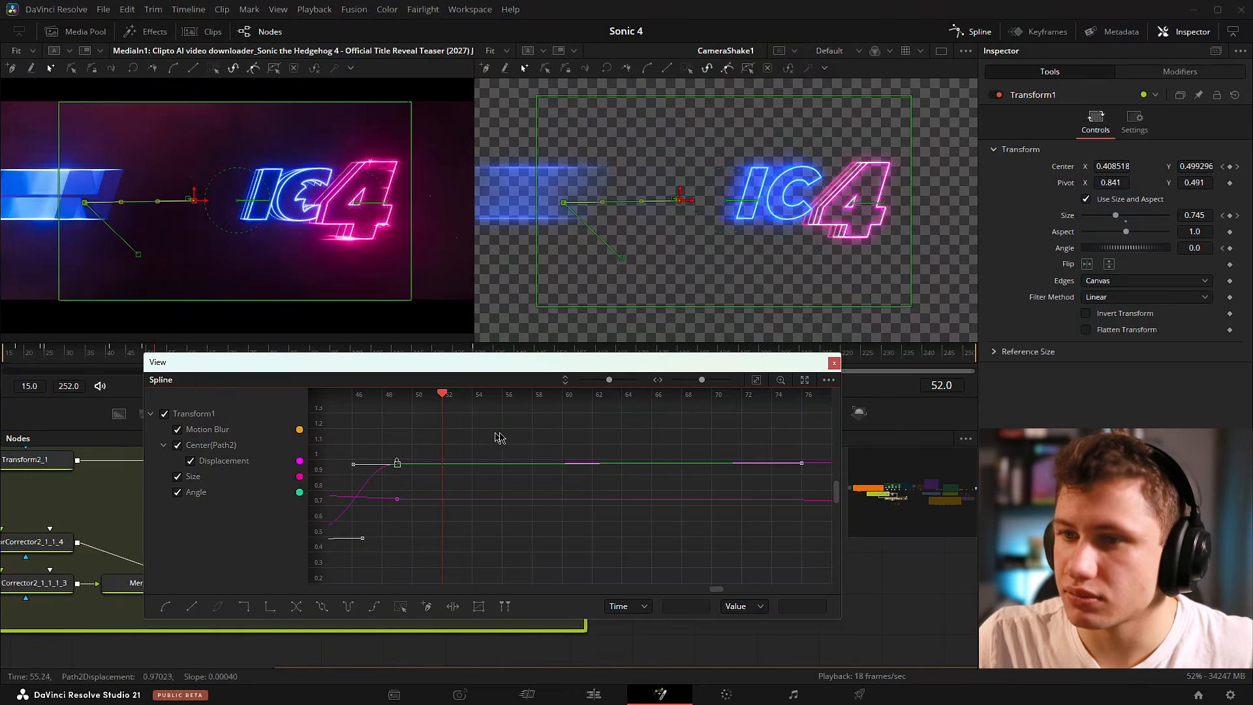
pyautogui.moveTo(481, 408); pyautogui.dragTo(412, 413)
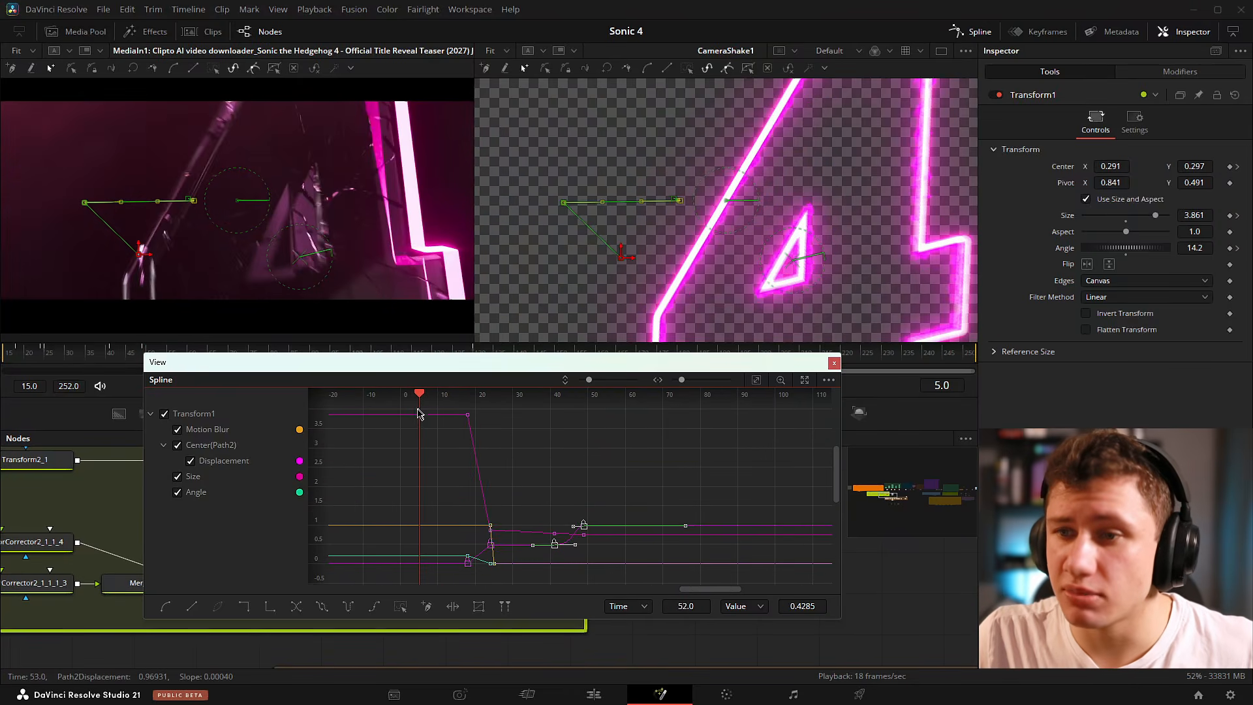
pyautogui.press('space')
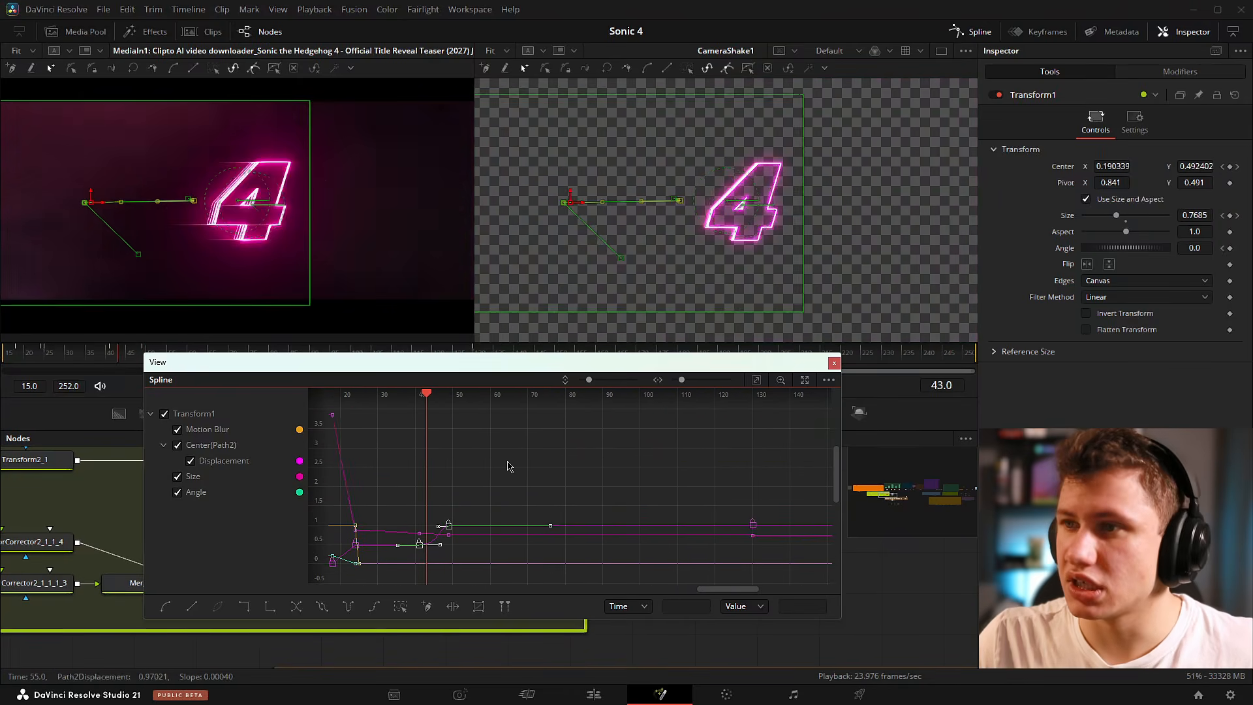
pyautogui.press('space')
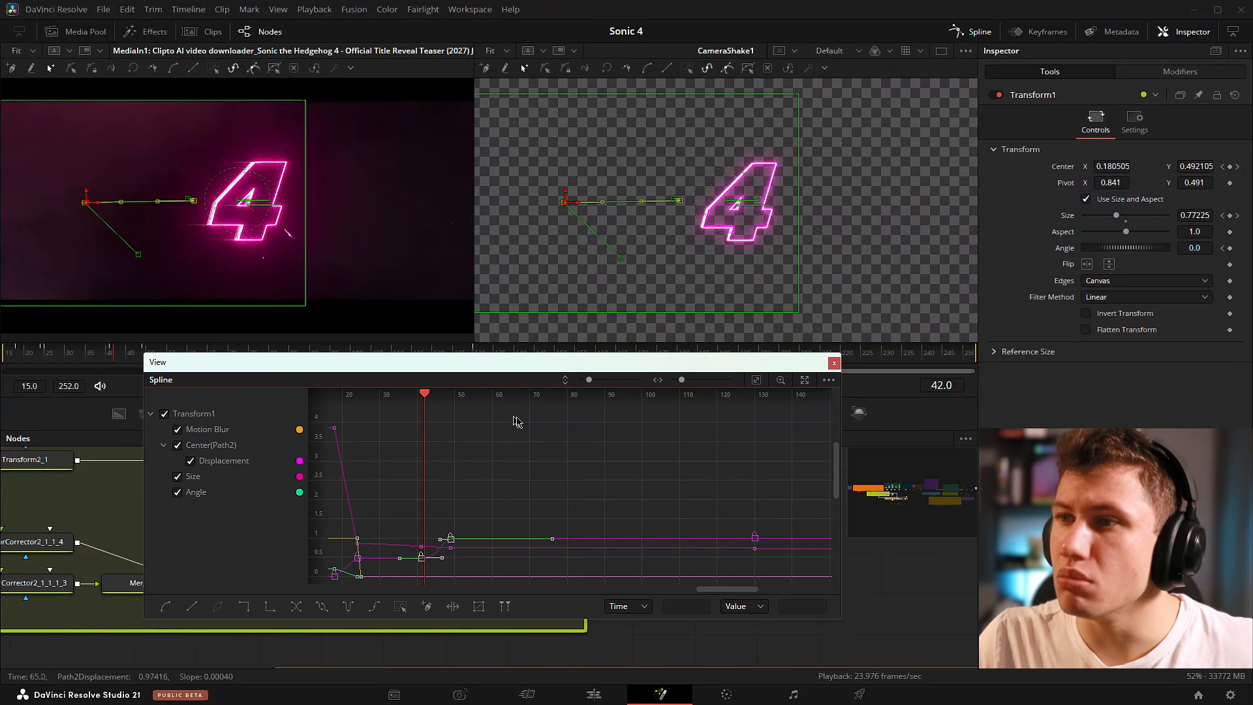
pyautogui.click(835, 364)
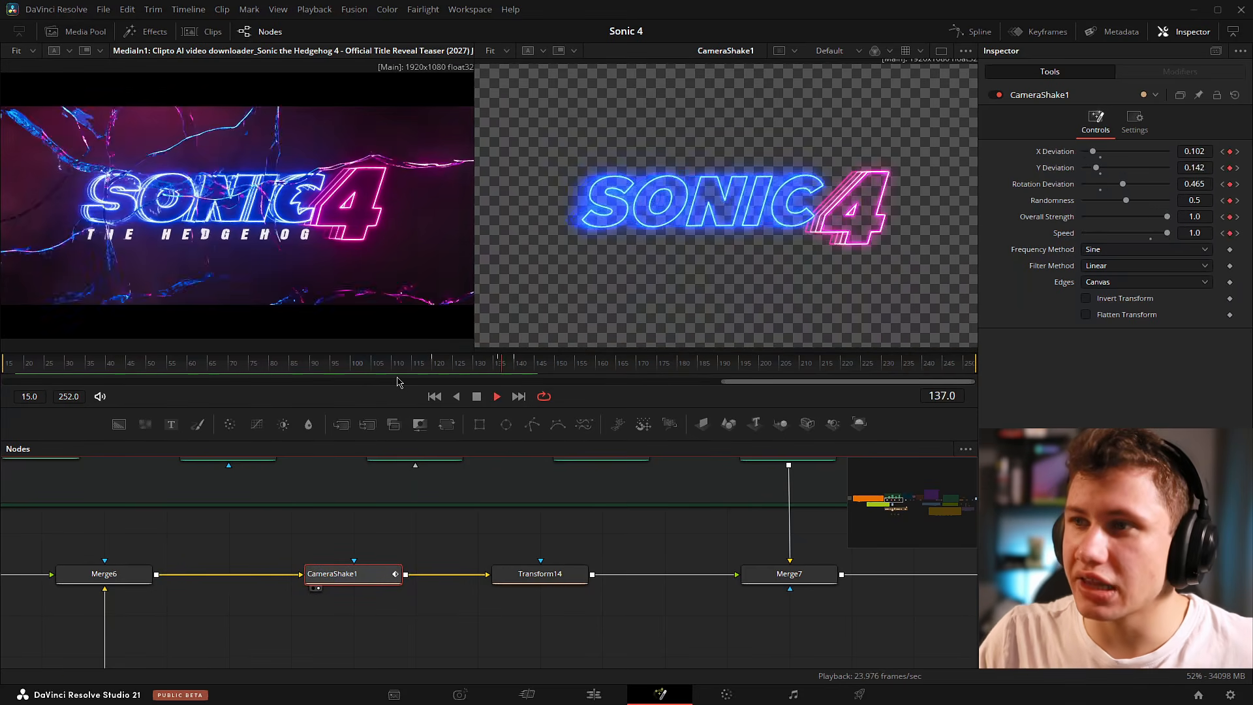
# Play CameraShake1's shake from frame 118 to frame 142, and go to frame 131.
pyautogui.press('space')
pyautogui.click(426, 369)
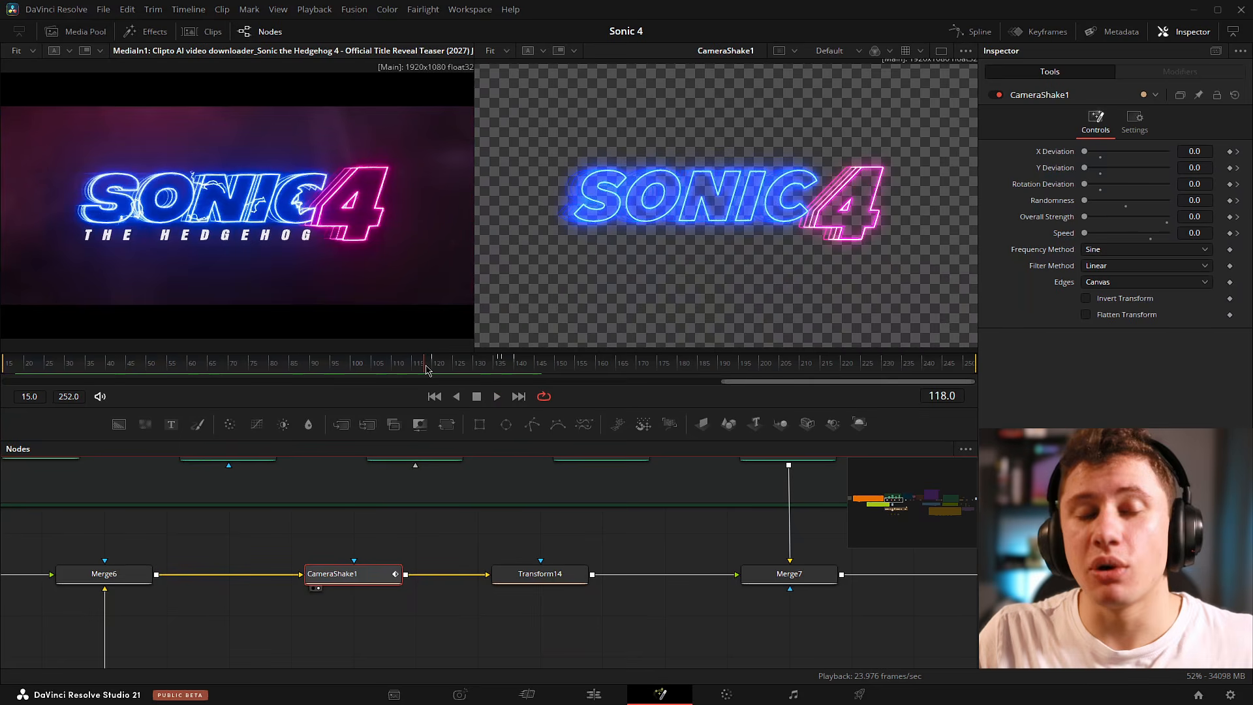
pyautogui.press('space')
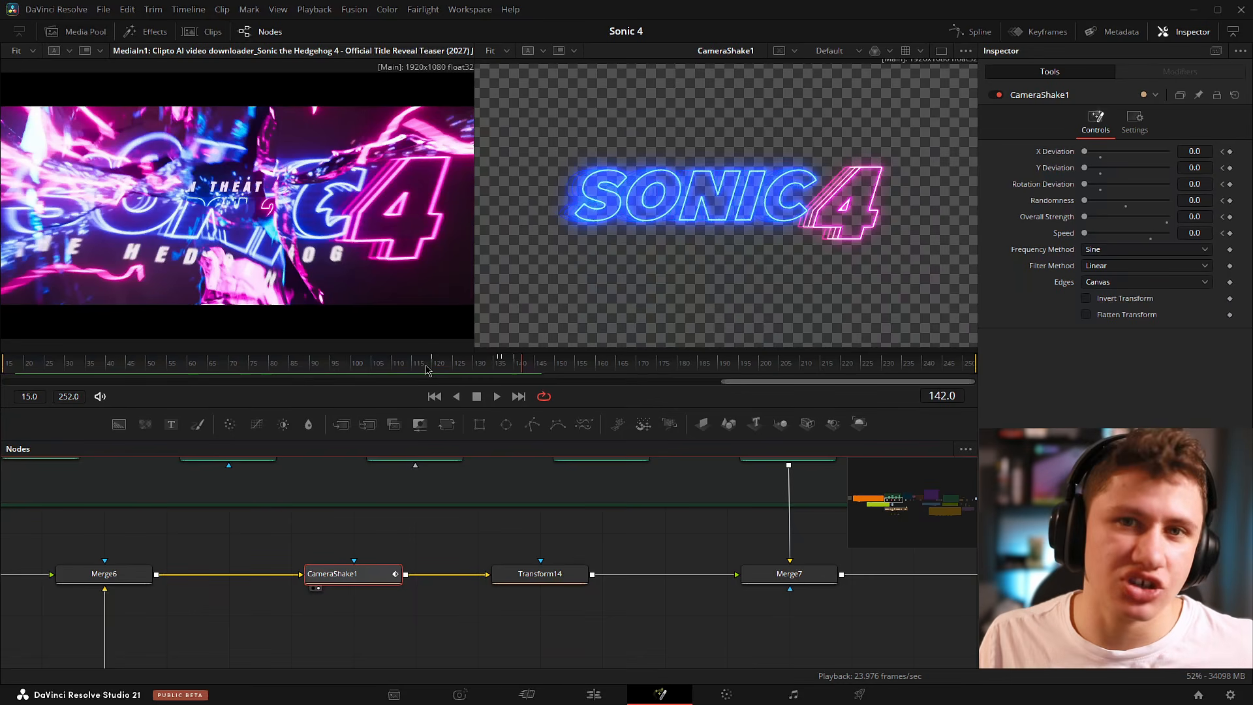
pyautogui.click(483, 371)
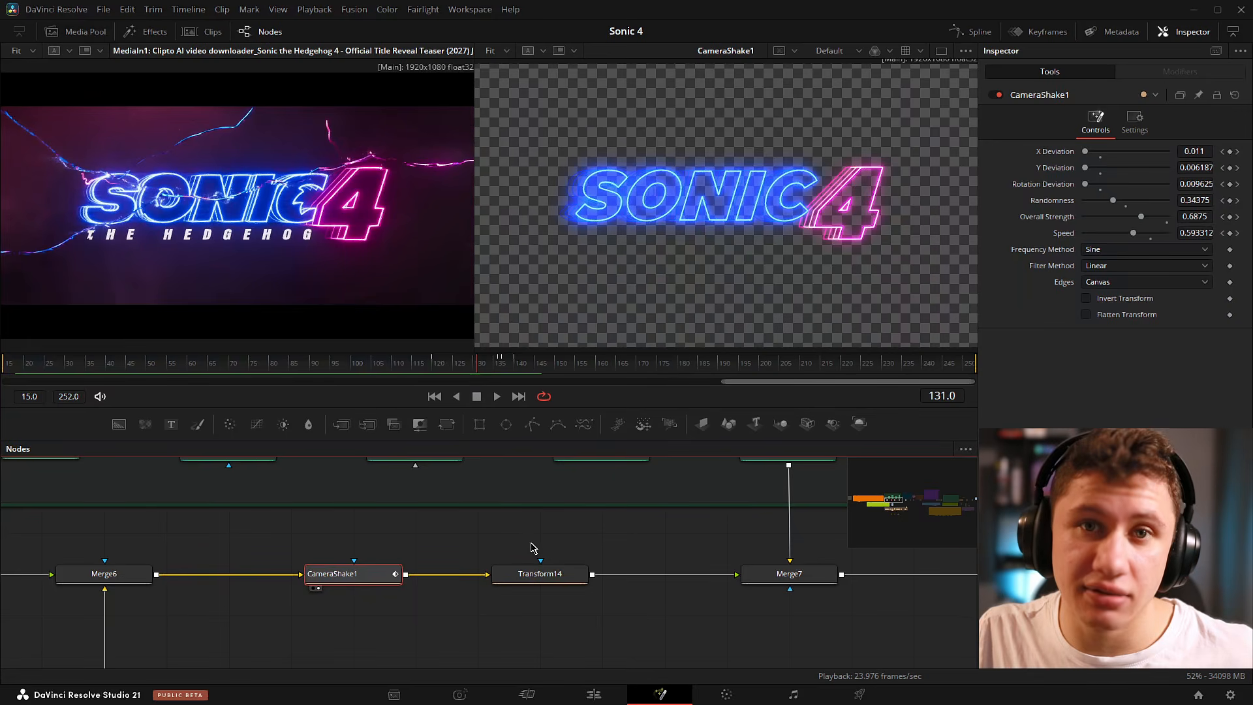
# Select Transform14 after CameraShake1 and inspect its size and other transform settings.
pyautogui.click(548, 569)
pyautogui.moveTo(565, 596); pyautogui.dragTo(538, 539)
pyautogui.click(481, 573)
pyautogui.click(529, 526)
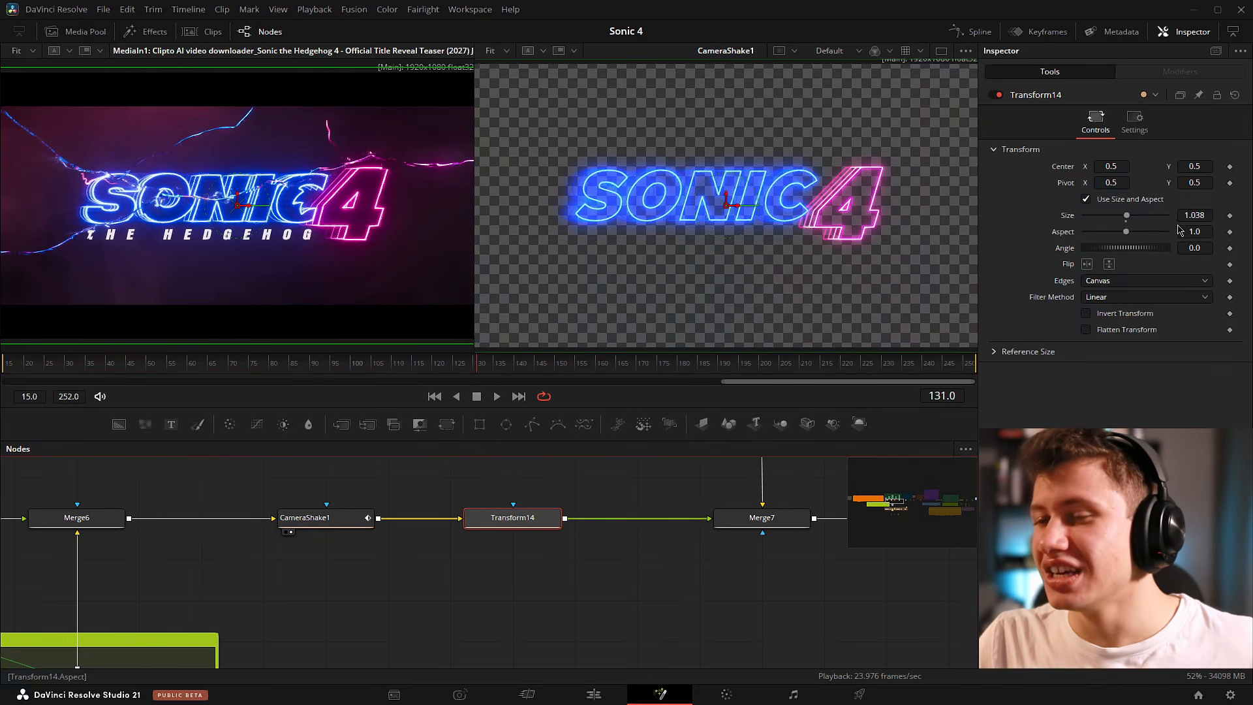
pyautogui.scroll(-5, 393, 547)
pyautogui.moveTo(360, 555); pyautogui.dragTo(445, 573)
pyautogui.scroll(5, 488, 590)
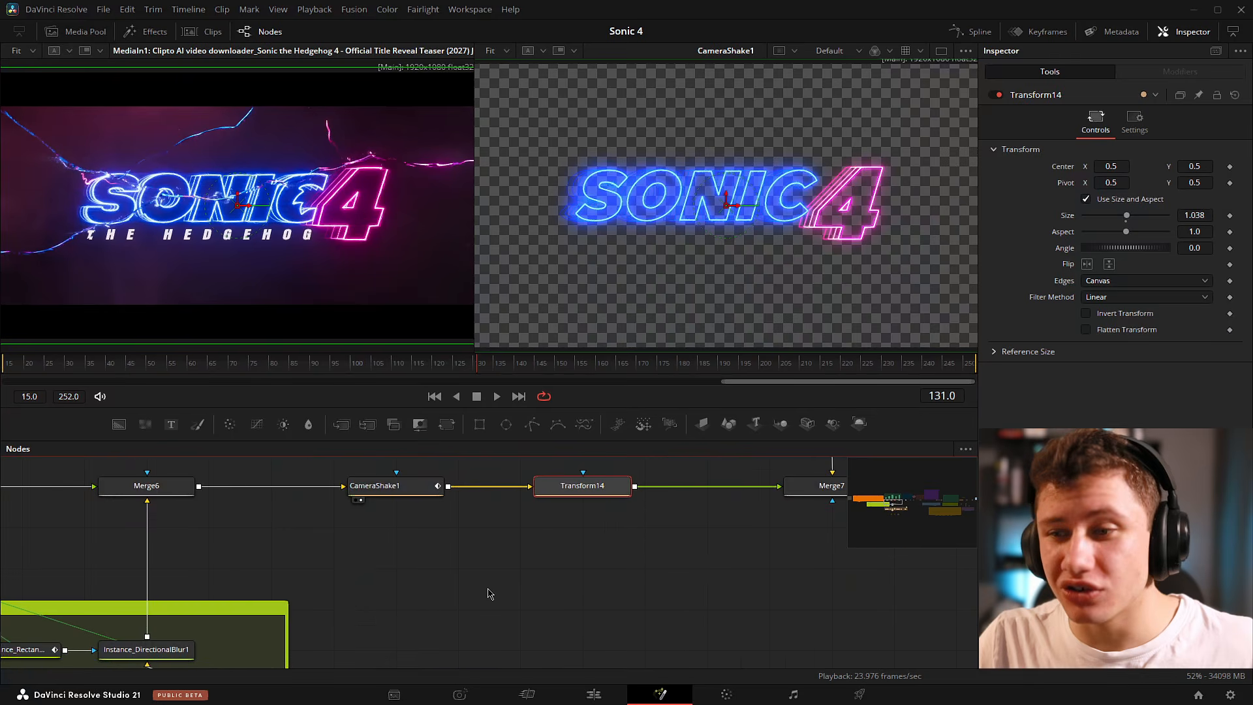
# Locate the Background node group and scrub the reference title clip from frame 21 to frame 121.
pyautogui.moveTo(569, 540); pyautogui.dragTo(302, 606)
pyautogui.scroll(-3, 567, 515)
pyautogui.moveTo(568, 515); pyautogui.dragTo(708, 658)
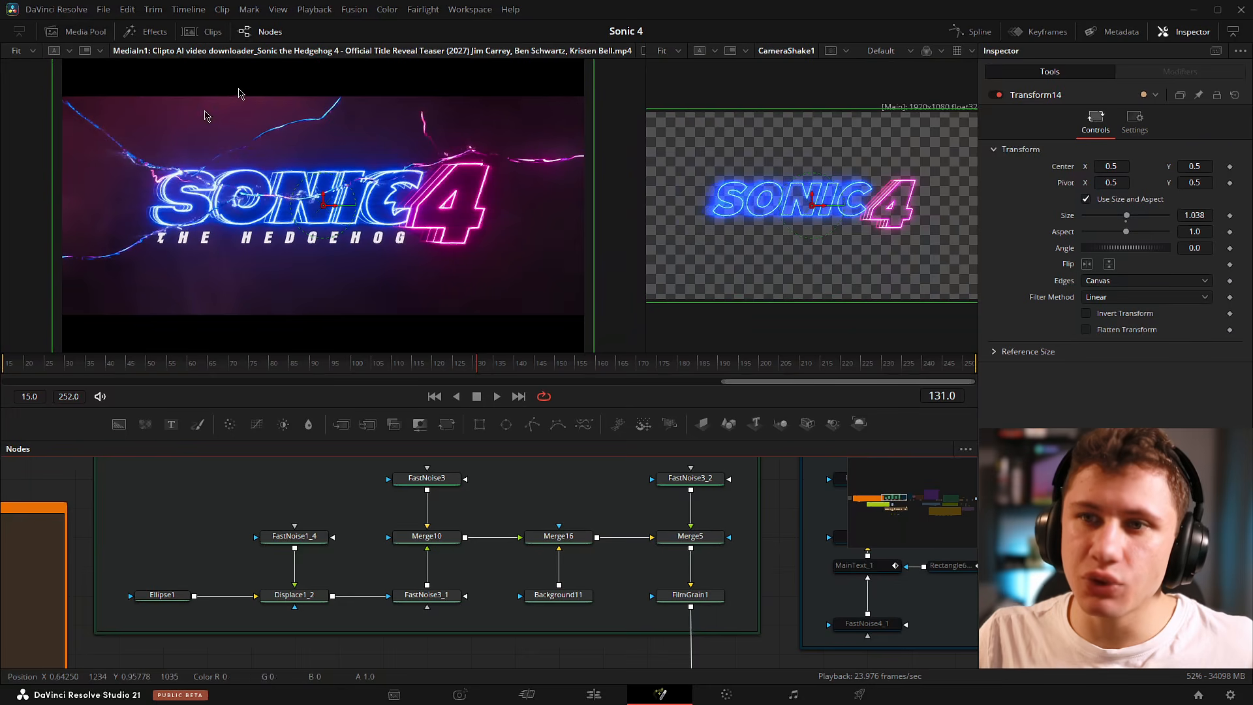
pyautogui.click(44, 364)
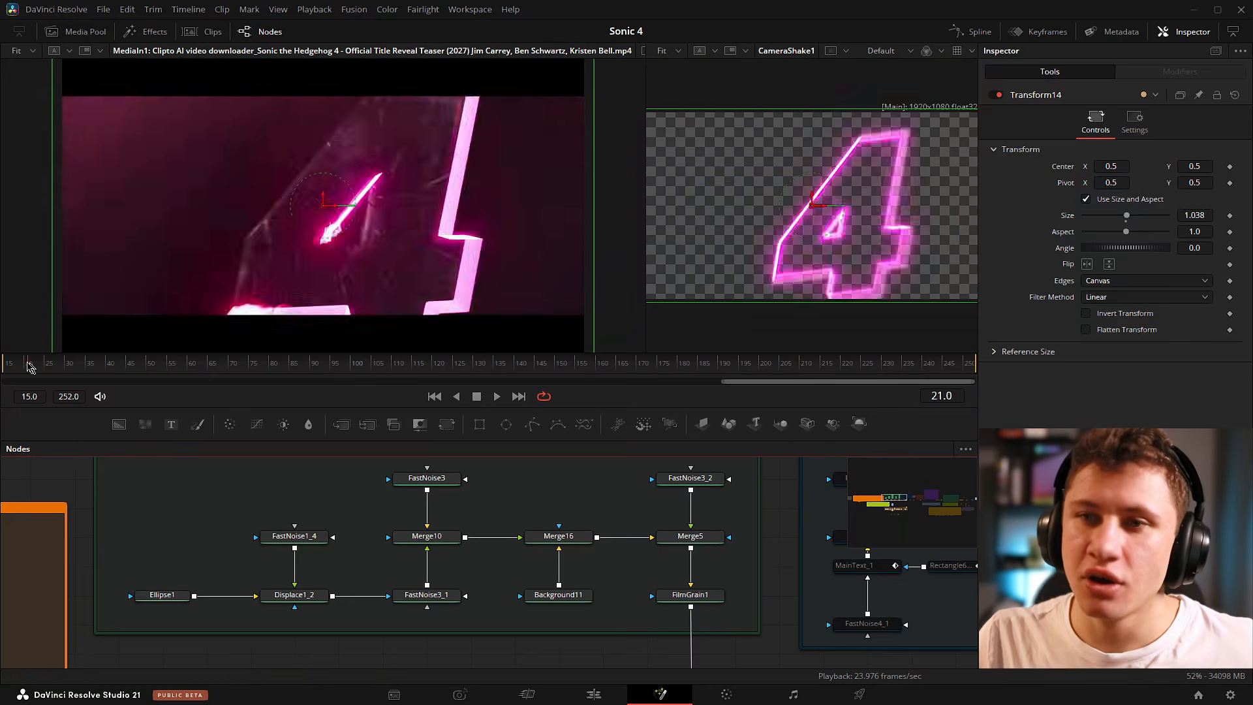
pyautogui.moveTo(43, 362); pyautogui.dragTo(439, 387)
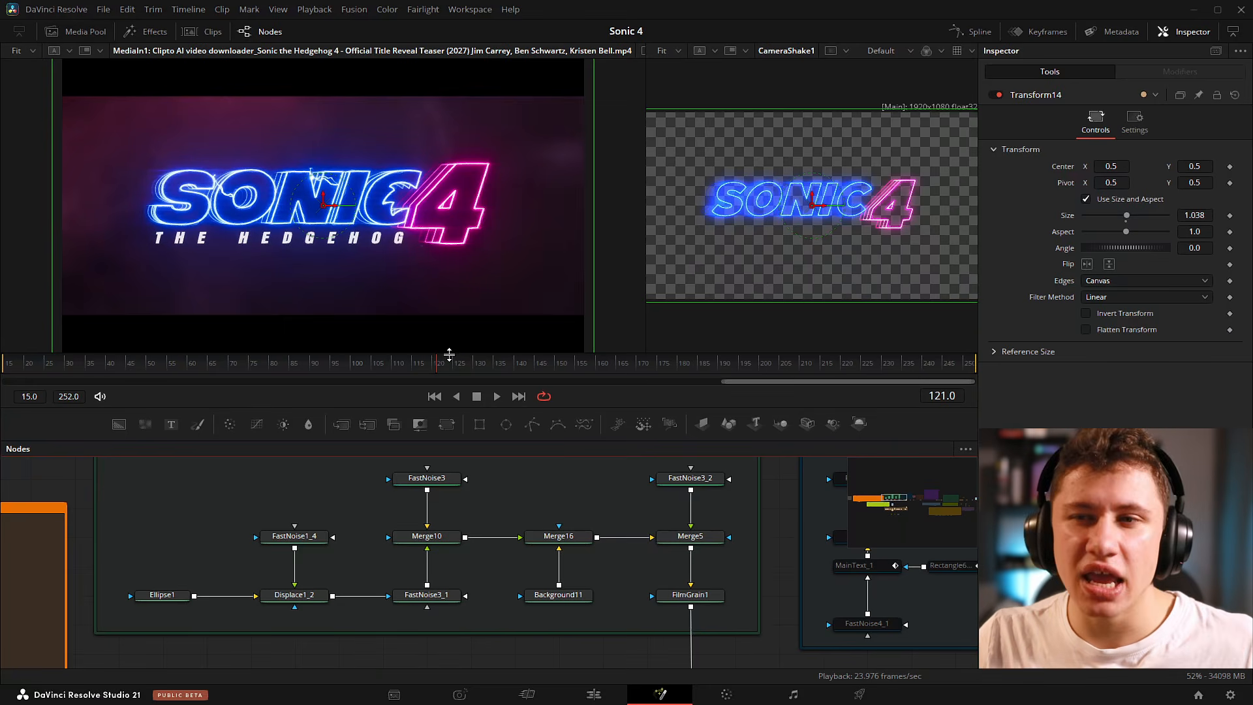
pyautogui.moveTo(449, 354)
pyautogui.mouseDown()
pyautogui.moveTo(457, 373)
pyautogui.moveTo(437, 370)
pyautogui.mouseUp()
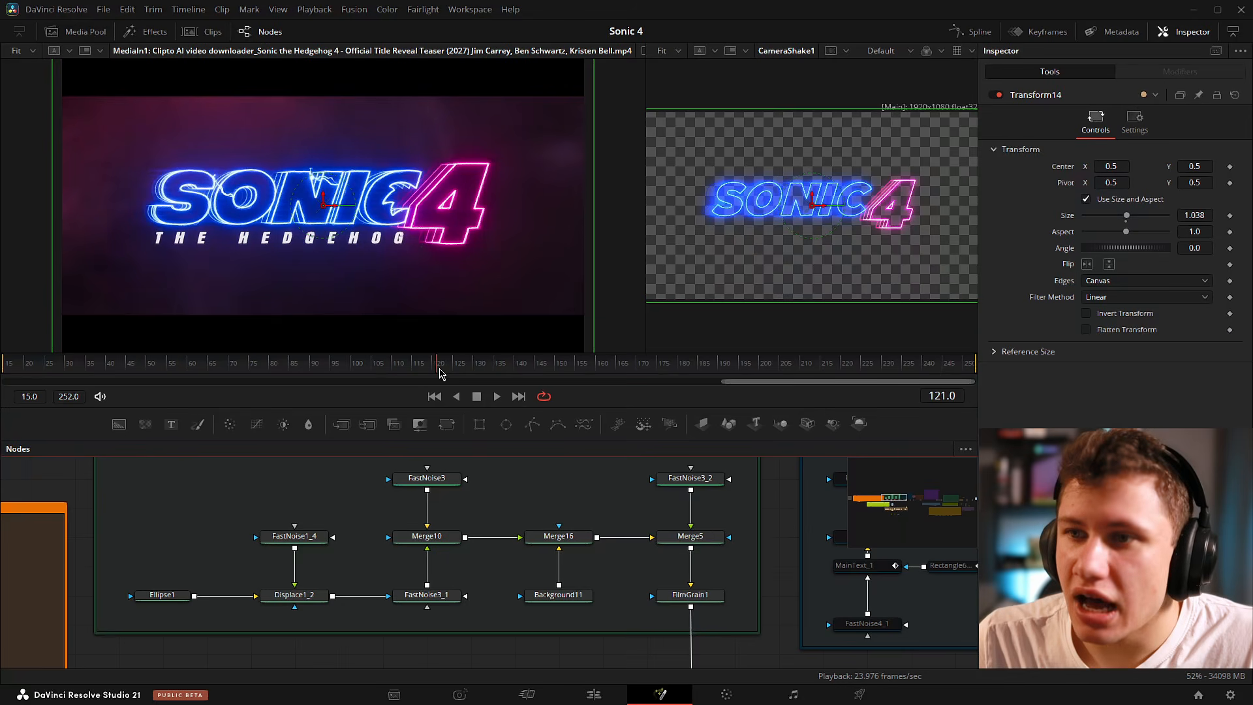
# Examine the hazy background behind the reference clip's title up close at frame 121.
pyautogui.scroll(2, 583, 160)
pyautogui.moveTo(479, 203); pyautogui.dragTo(557, 151)
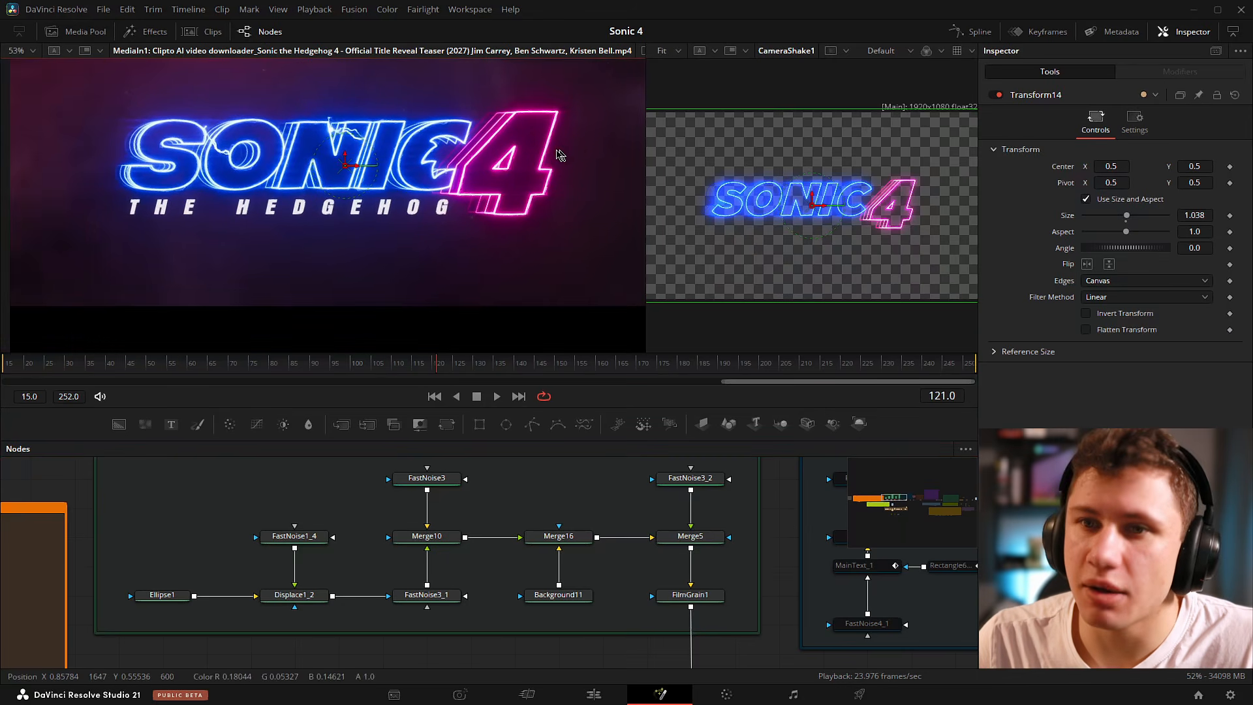
pyautogui.moveTo(414, 254); pyautogui.dragTo(318, 243)
pyautogui.scroll(4, 320, 247)
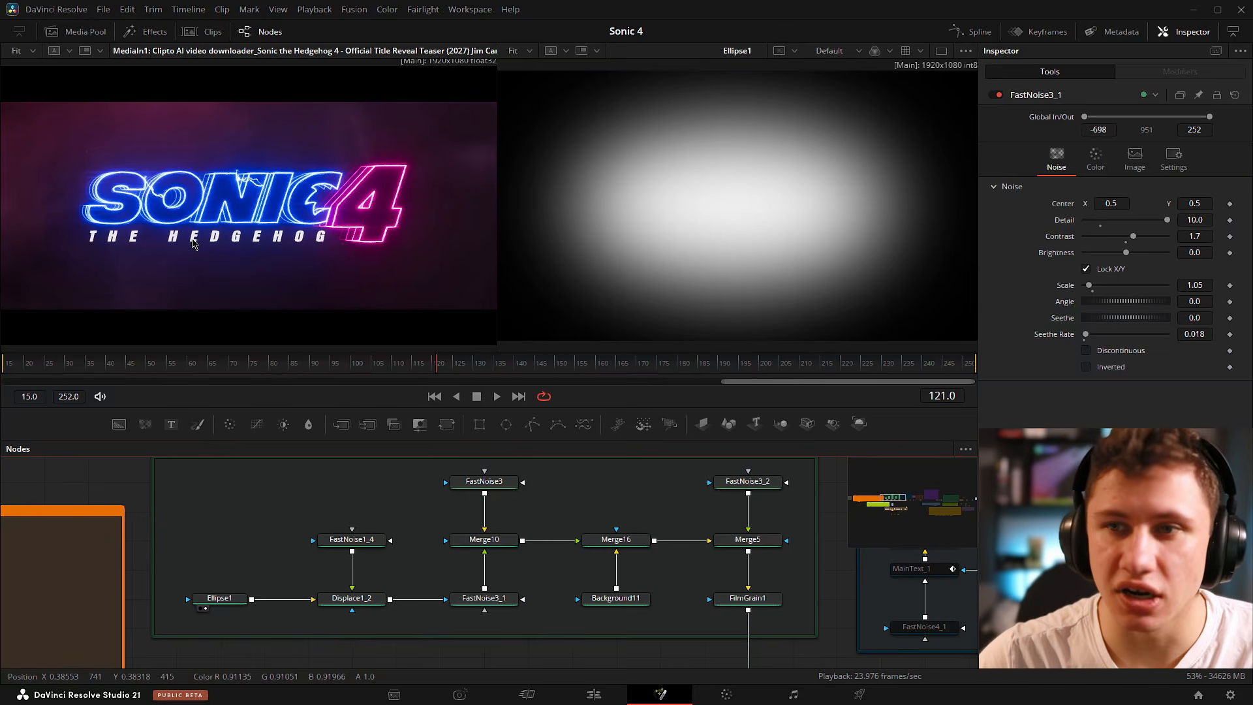
# Inspect Ellipse1's soft-edged mask and its settings, and look up the Ellipse tool without adding another node.
pyautogui.click(219, 597)
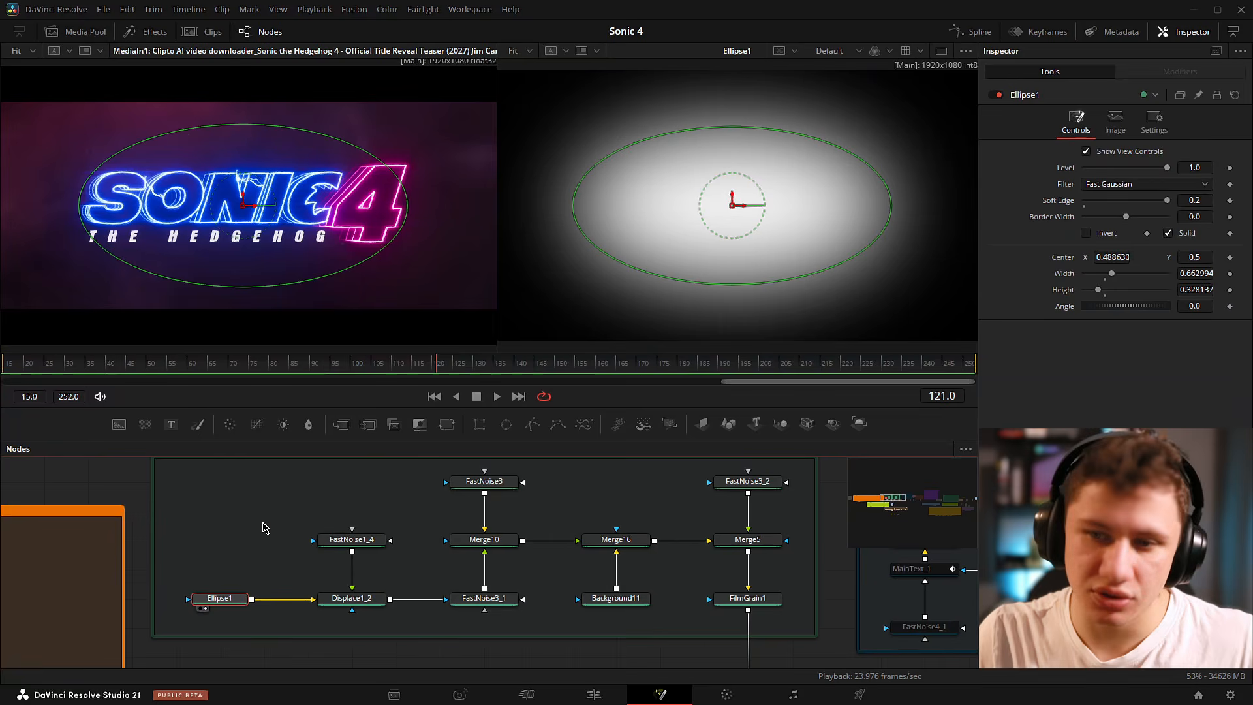
pyautogui.hotkey('shift', 'space')
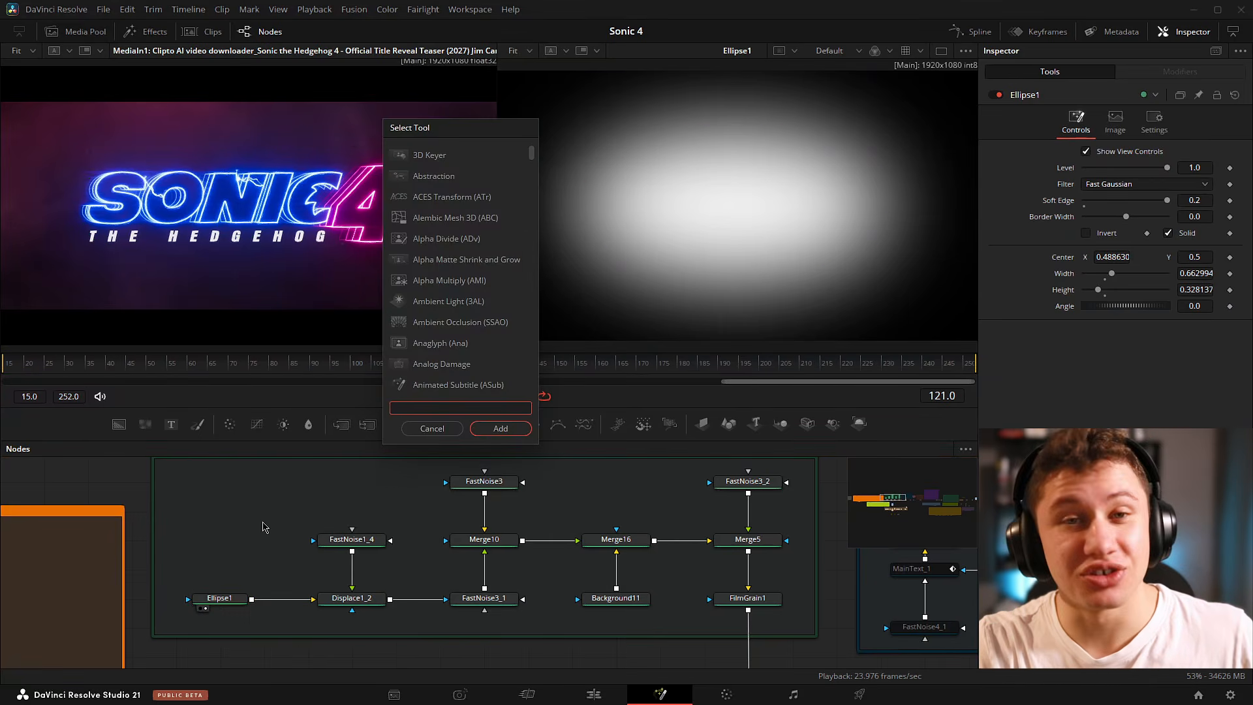
pyautogui.write('el')
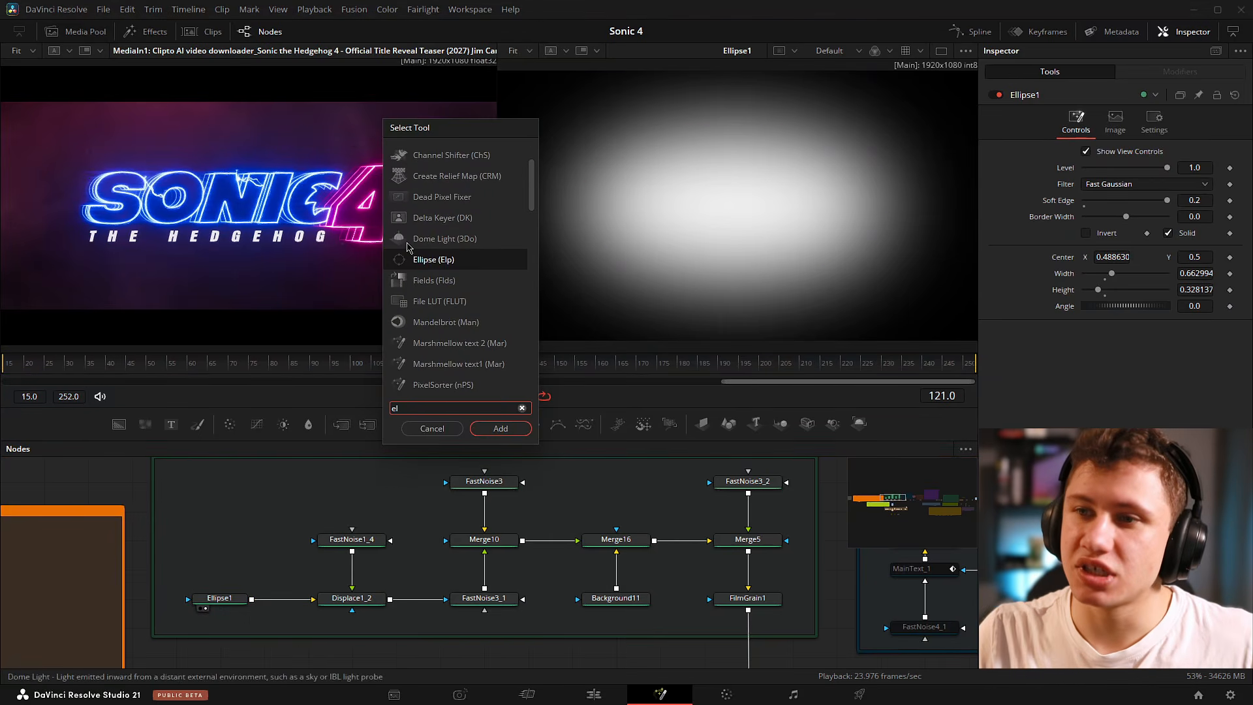
pyautogui.press('Escape')
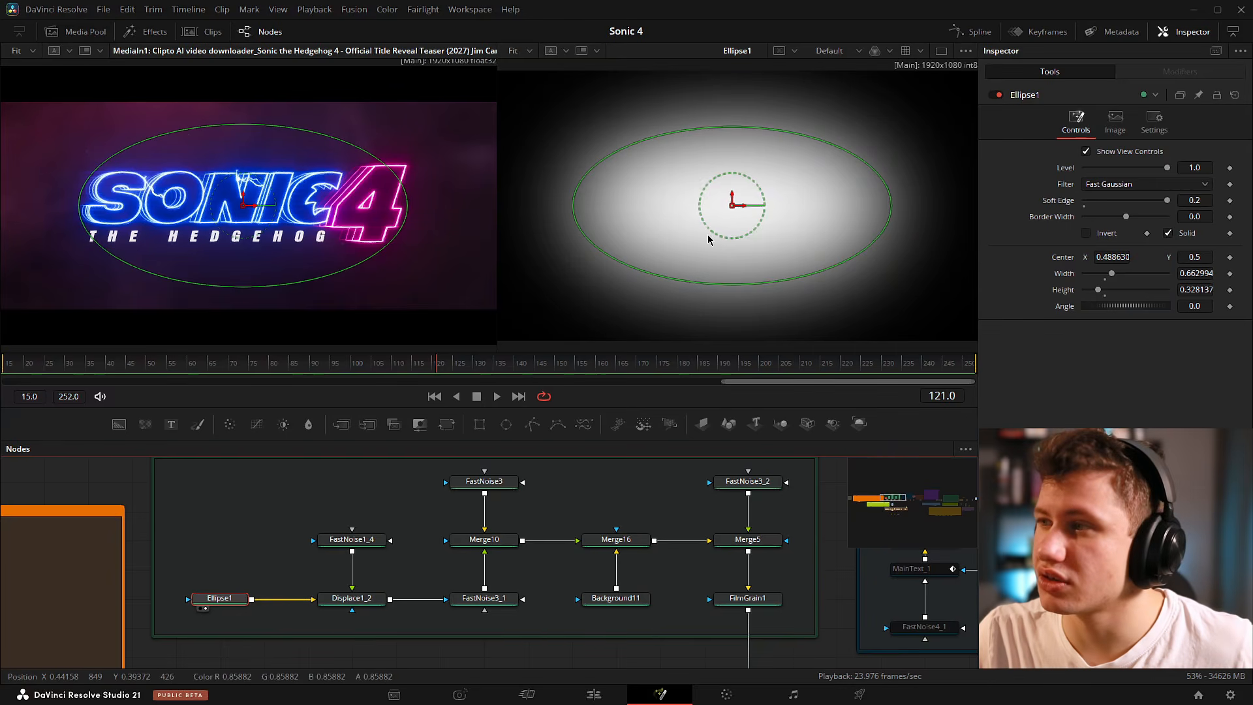
pyautogui.scroll(-1, 792, 252)
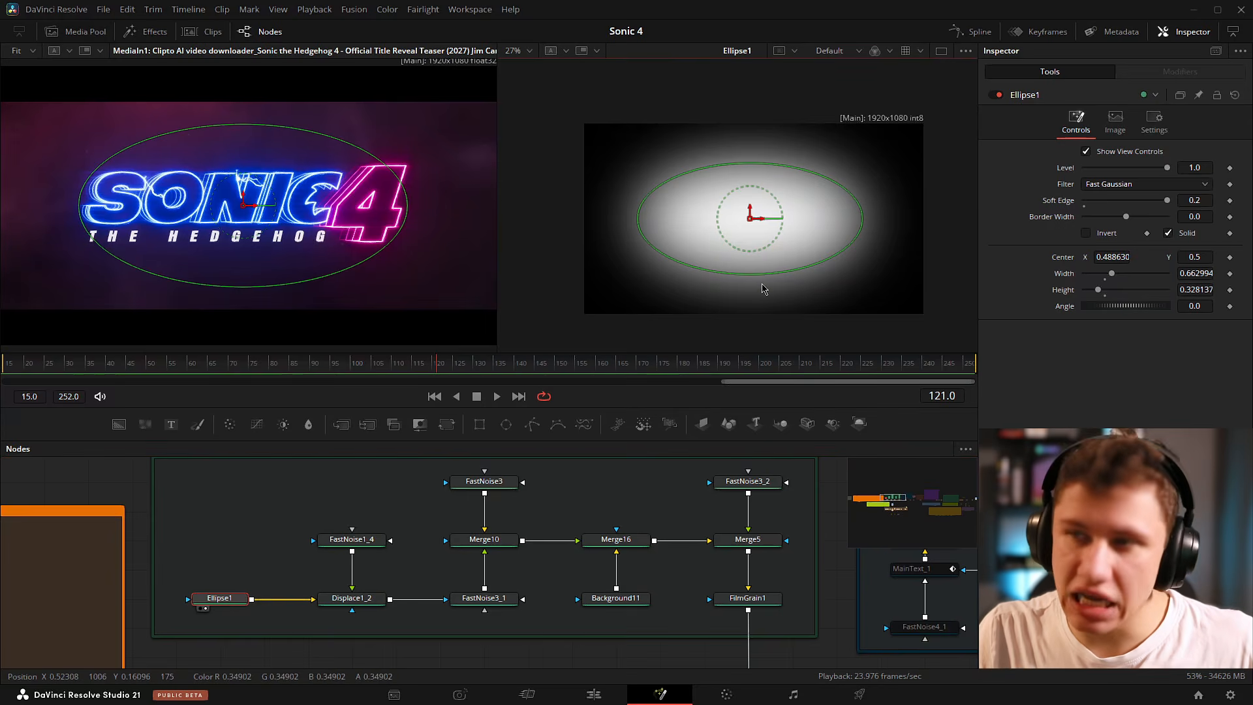
pyautogui.hotkey('ctrl', 'f')
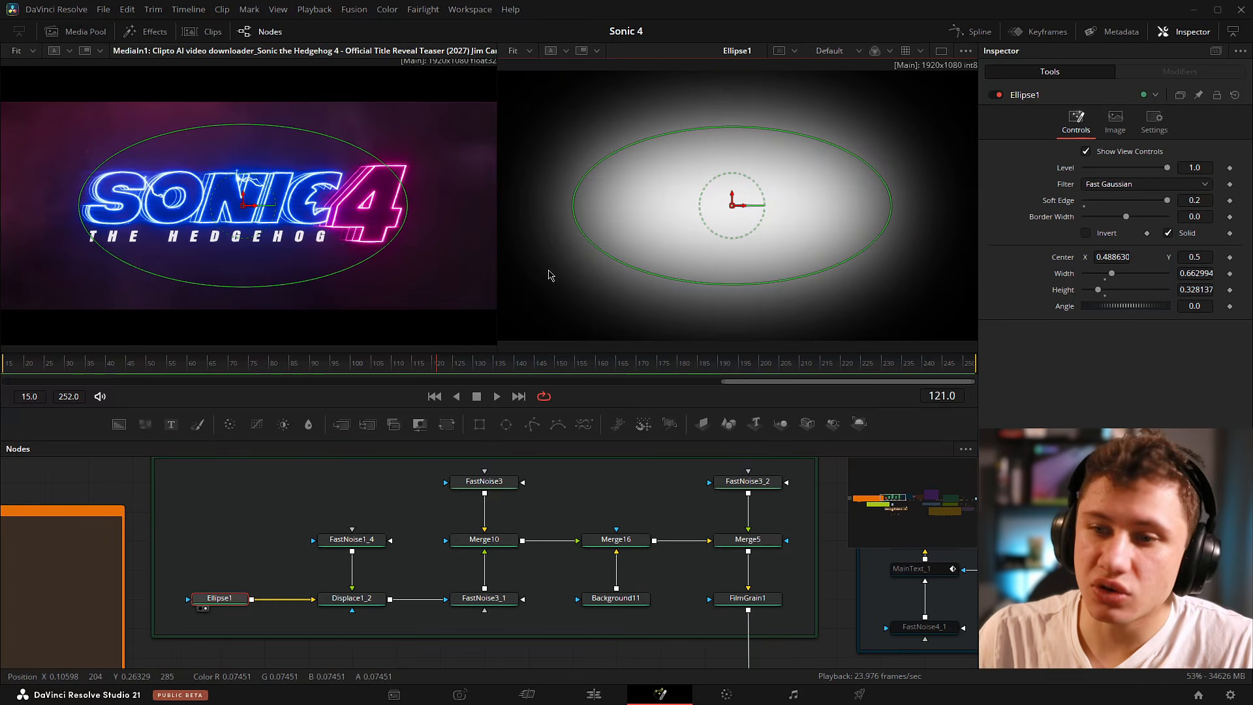
# View FastNoise1_4 in the second viewer, inspect its noise settings, and go to frame 117.
pyautogui.moveTo(304, 519); pyautogui.dragTo(676, 262)
pyautogui.click(418, 552)
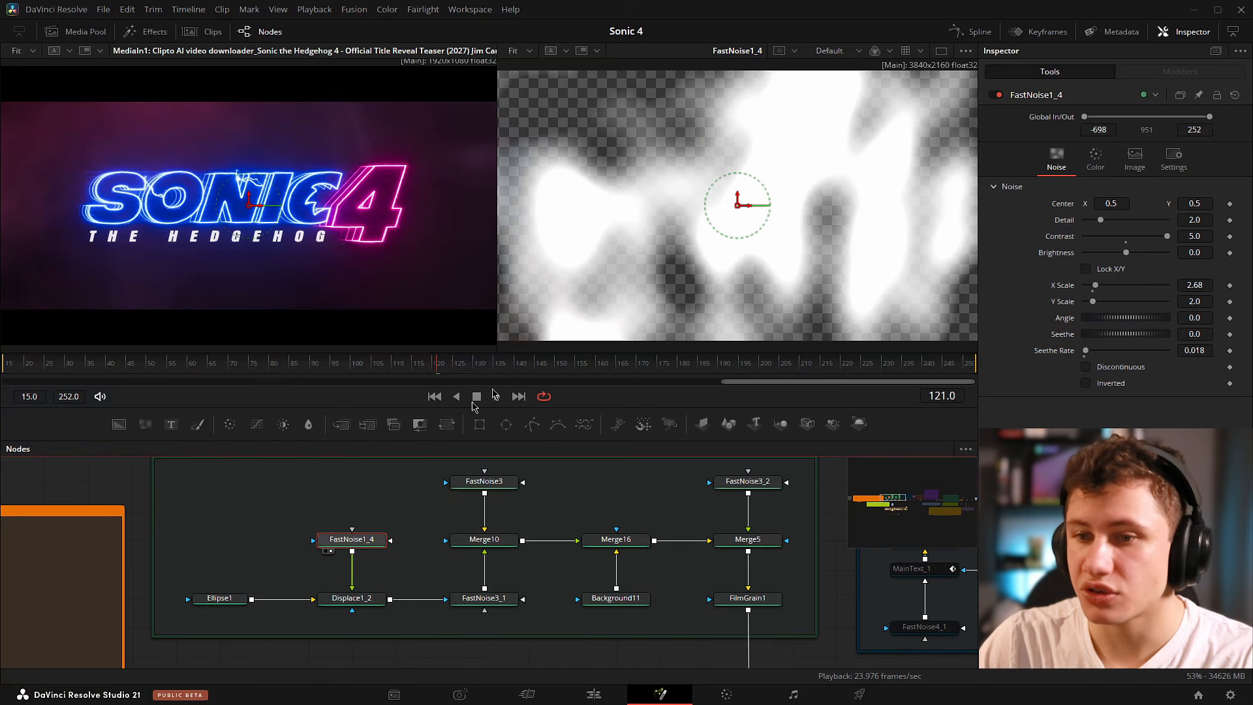
pyautogui.click(306, 501)
pyautogui.click(352, 539)
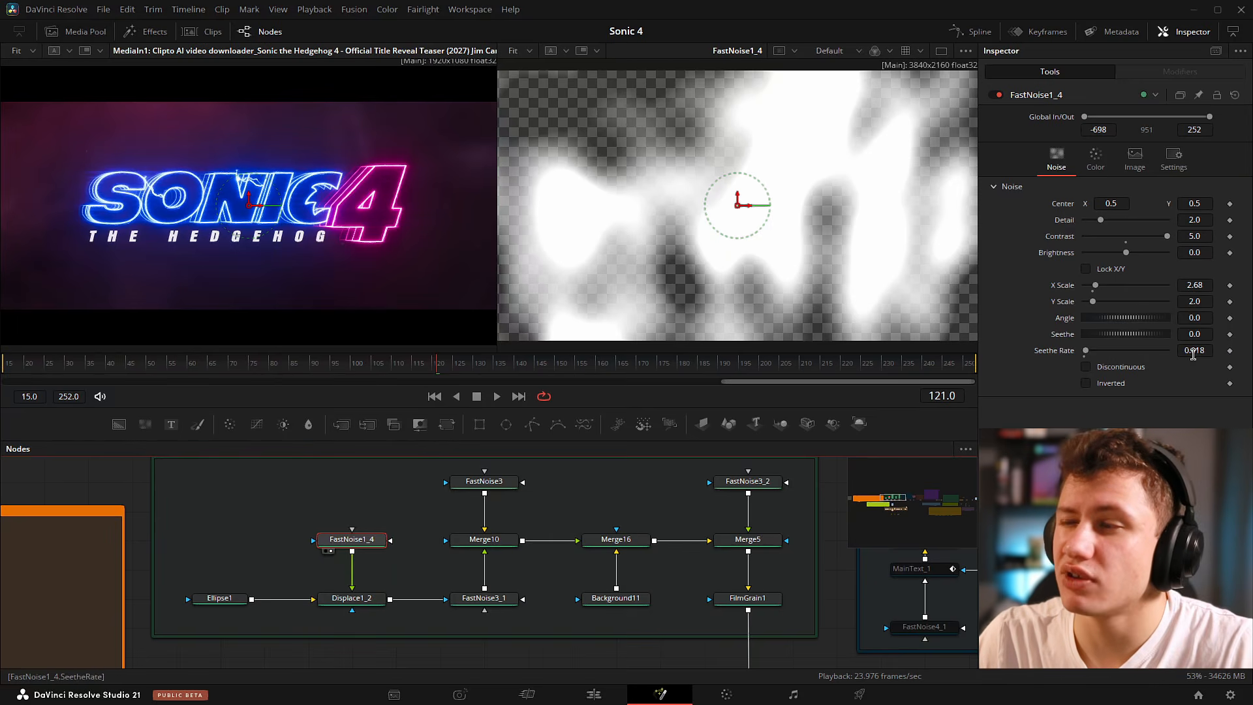
pyautogui.moveTo(391, 364); pyautogui.dragTo(418, 354)
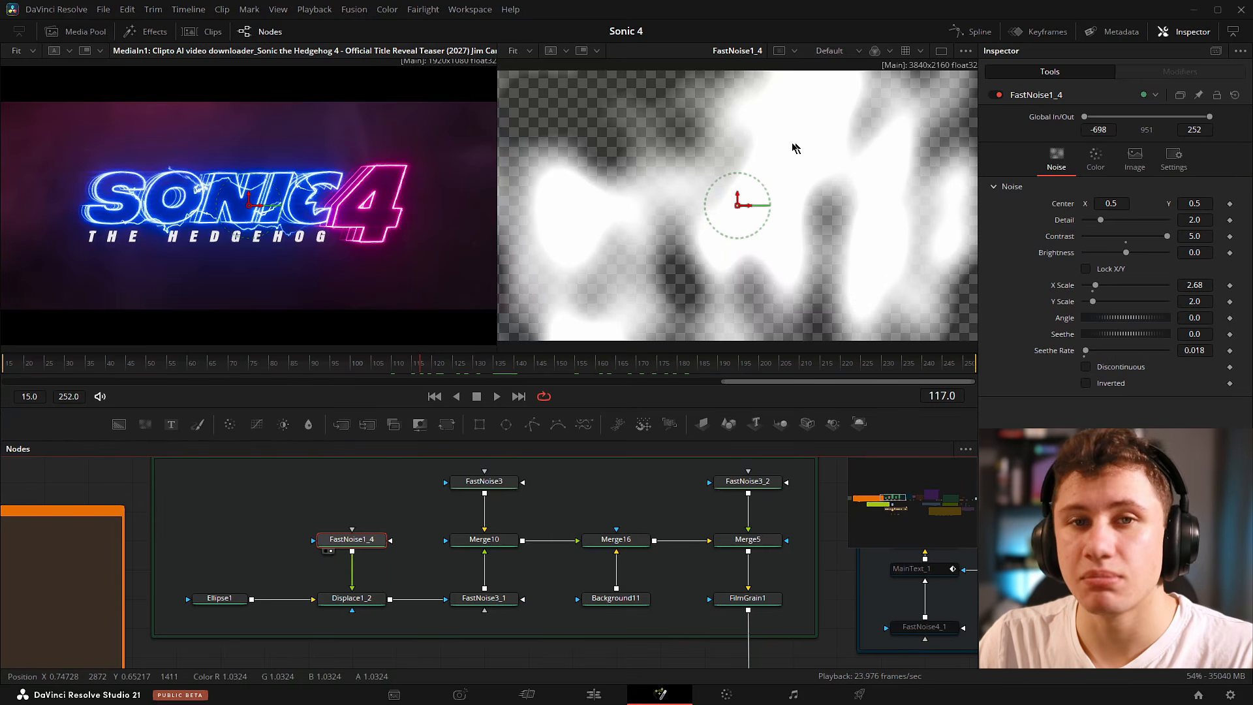
# Preview Displace1_2's distorted ellipse mask through frame 130 and disconnect it from FastNoise3_1.
pyautogui.click(352, 600)
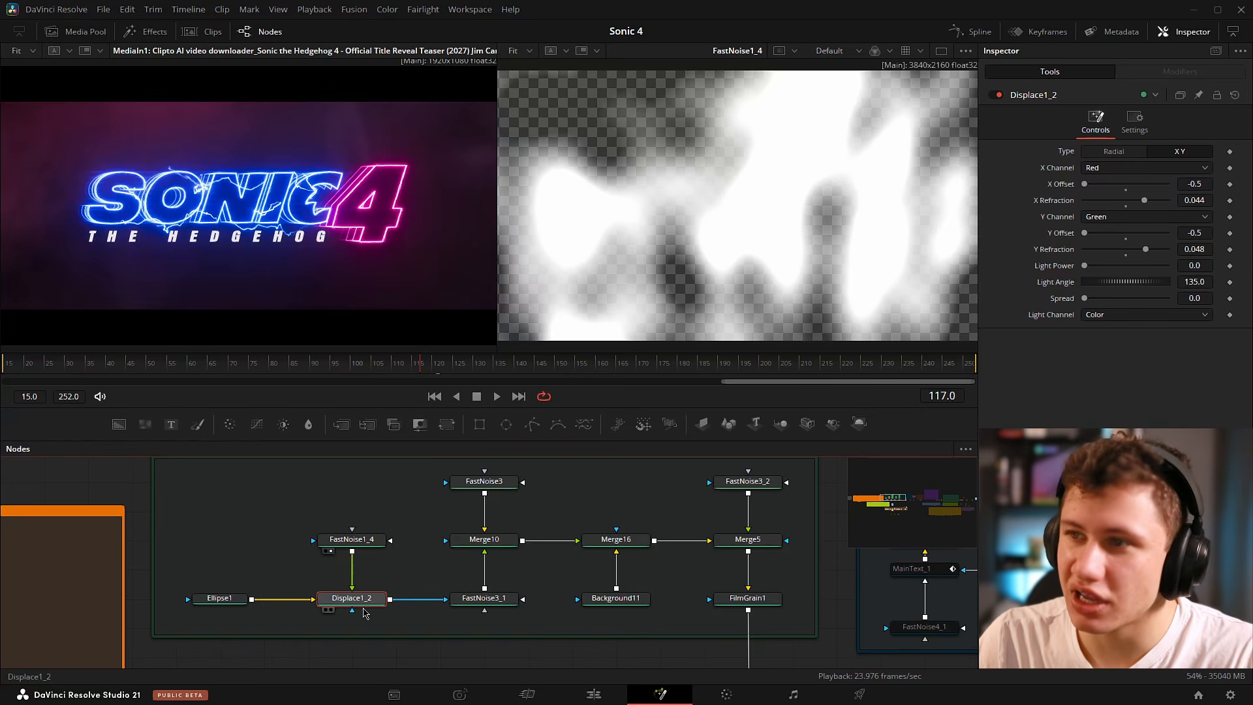
pyautogui.moveTo(363, 605); pyautogui.dragTo(755, 212)
pyautogui.click(334, 362)
pyautogui.moveTo(338, 361); pyautogui.dragTo(362, 344)
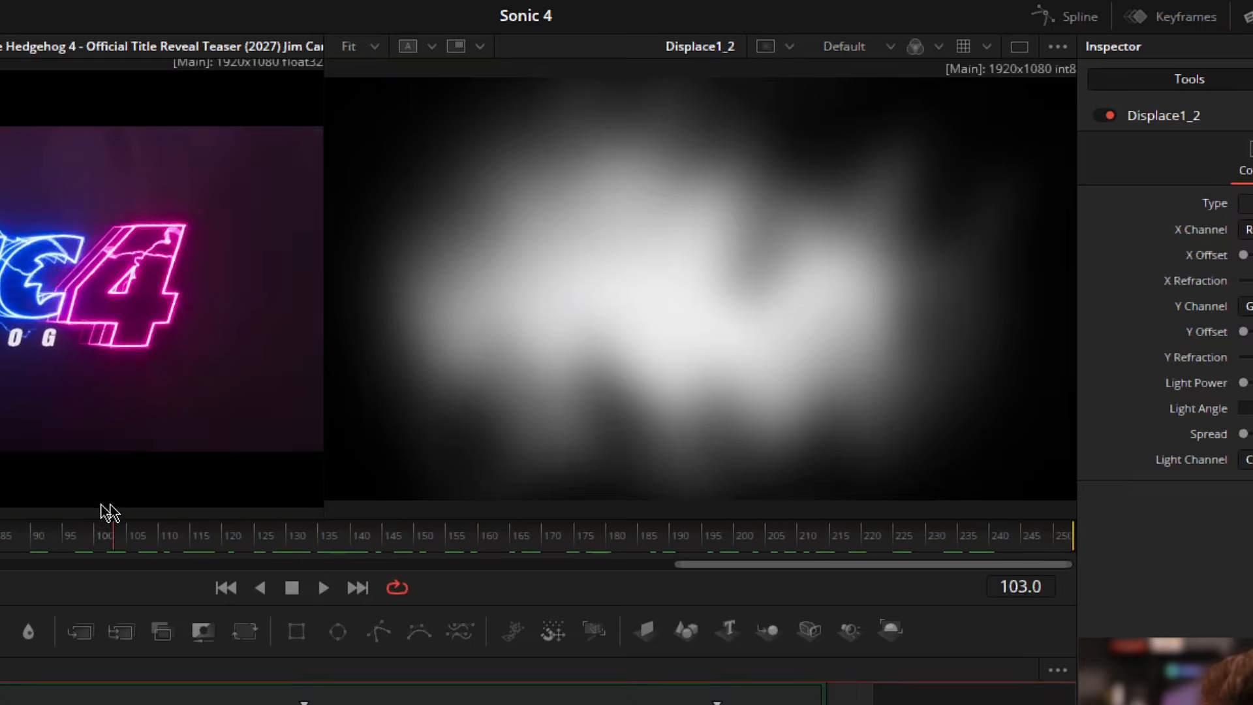
pyautogui.moveTo(106, 506); pyautogui.dragTo(867, 509)
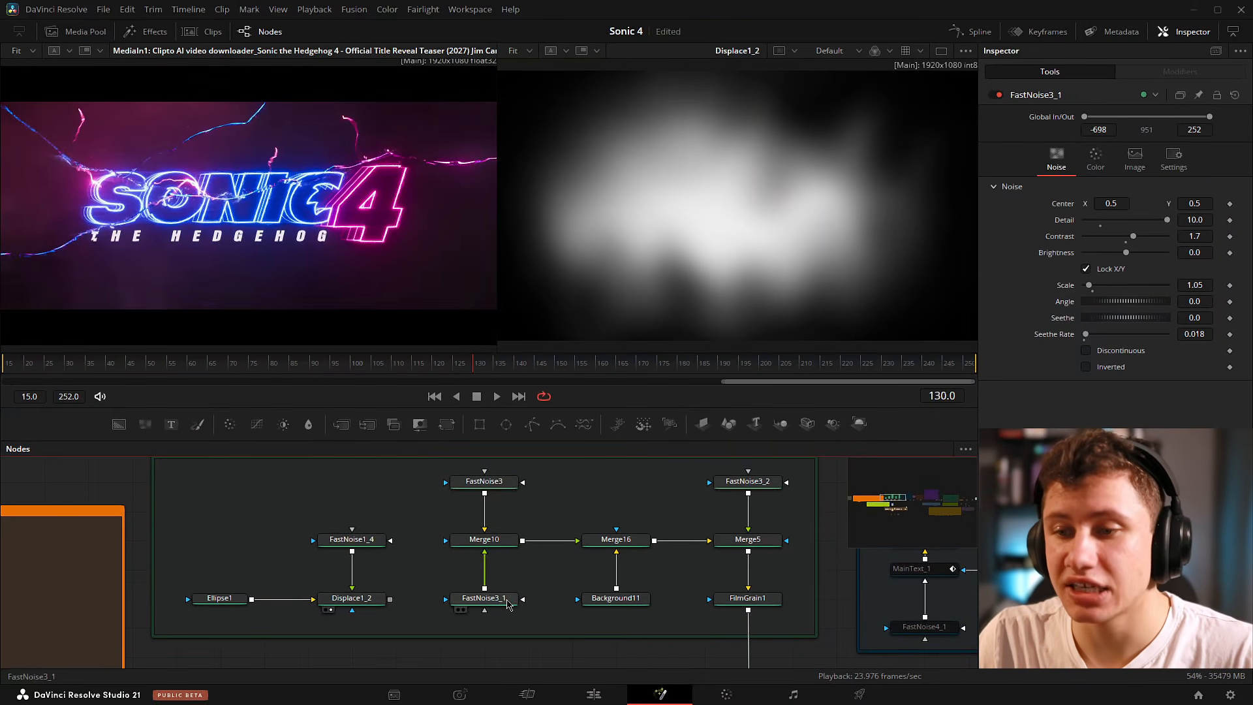
# View FastNoise3_1 without its mask, inspect its noise settings and gradient colour stops, and go to frame 127.
pyautogui.moveTo(484, 598); pyautogui.dragTo(710, 300)
pyautogui.click(316, 498)
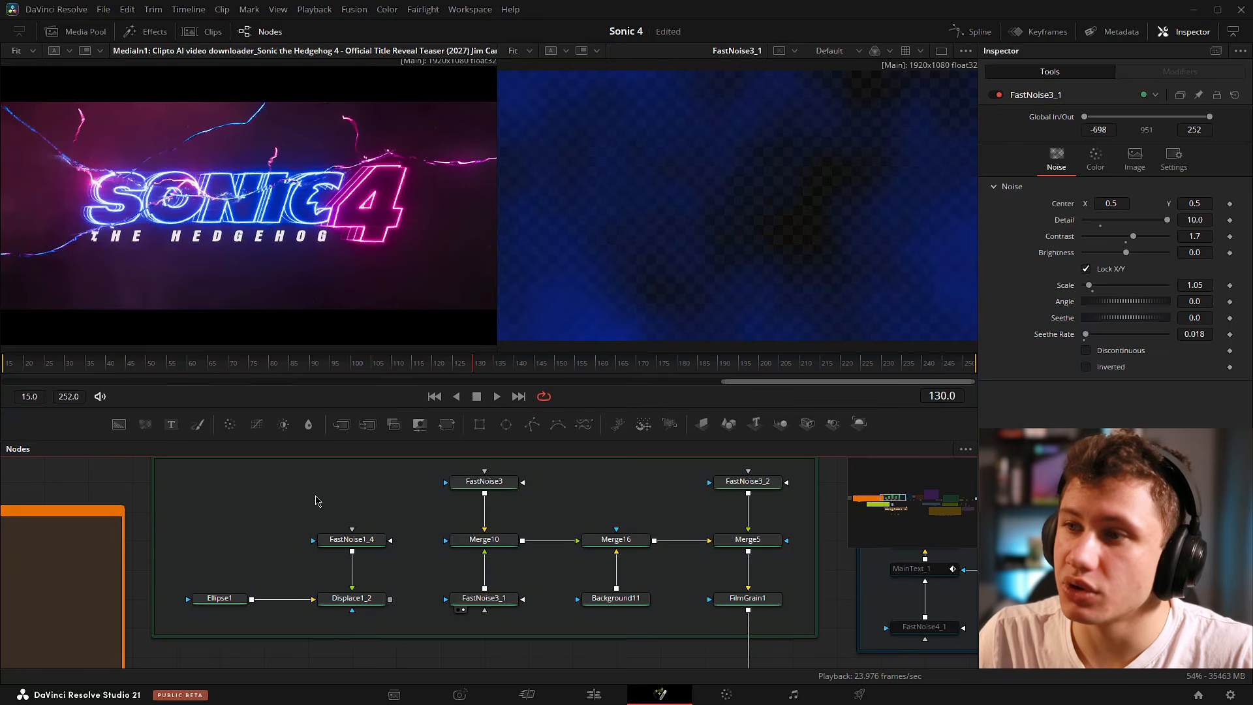
pyautogui.click(495, 599)
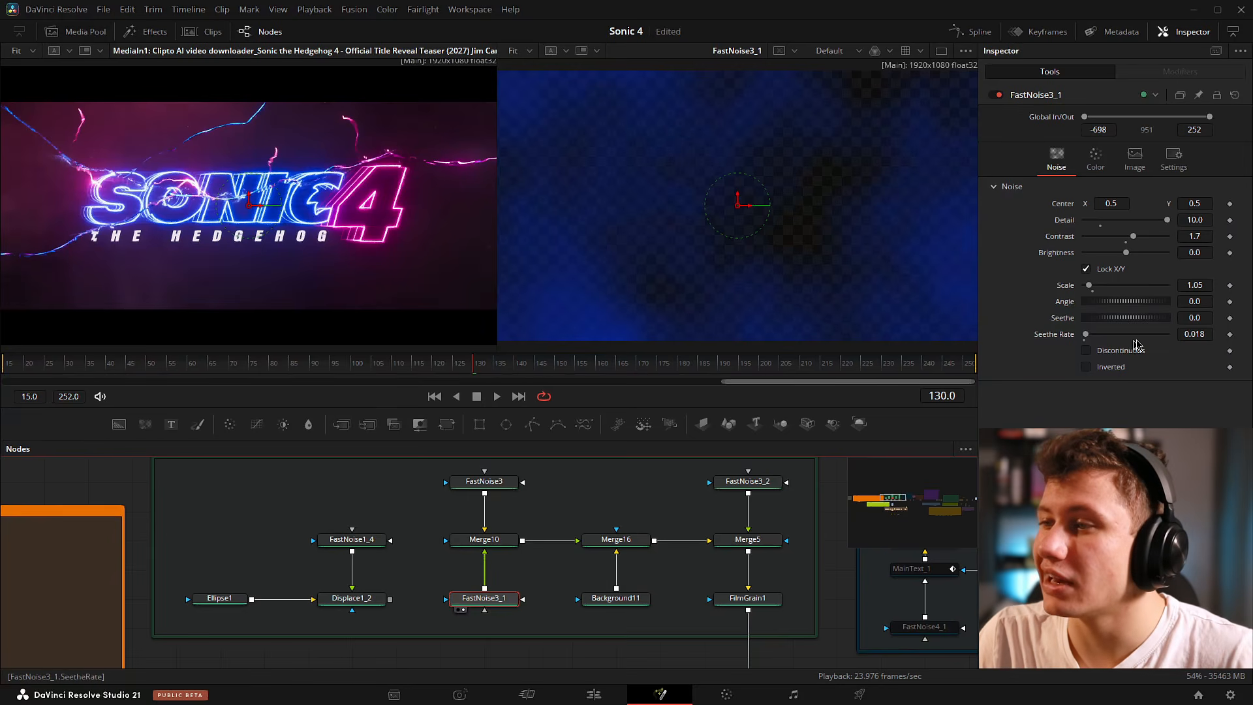
pyautogui.click(1096, 159)
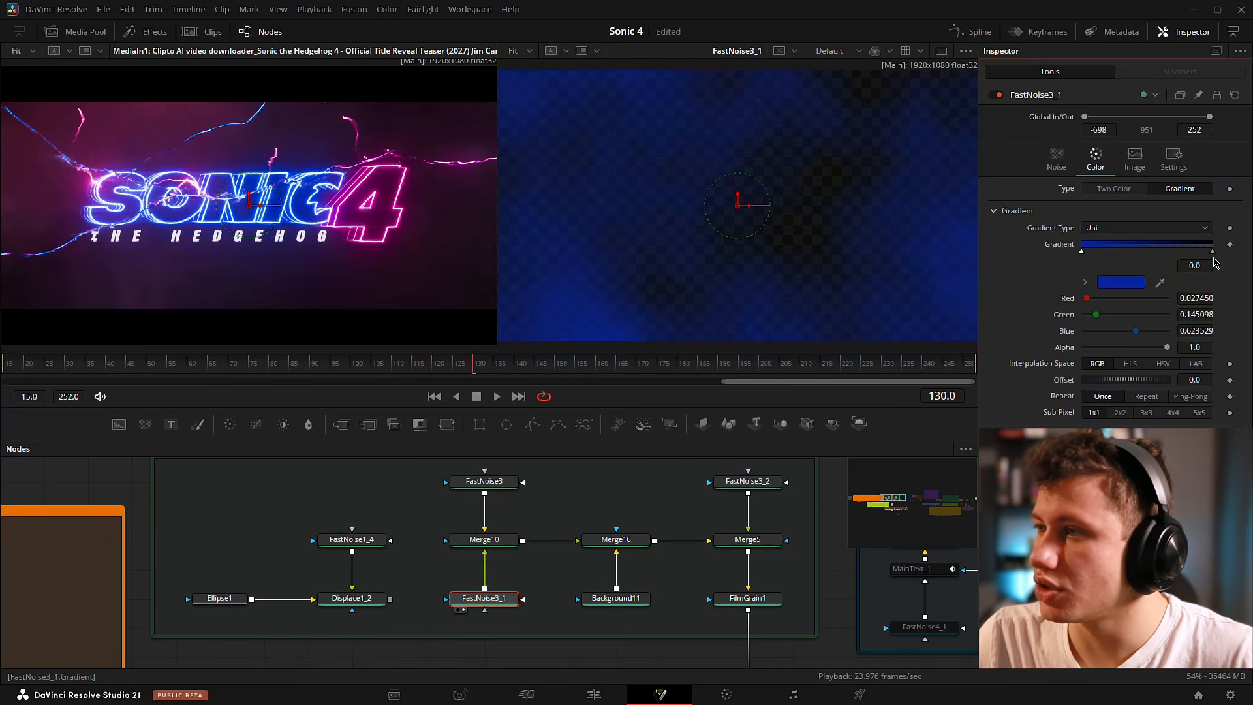
pyautogui.click(1214, 253)
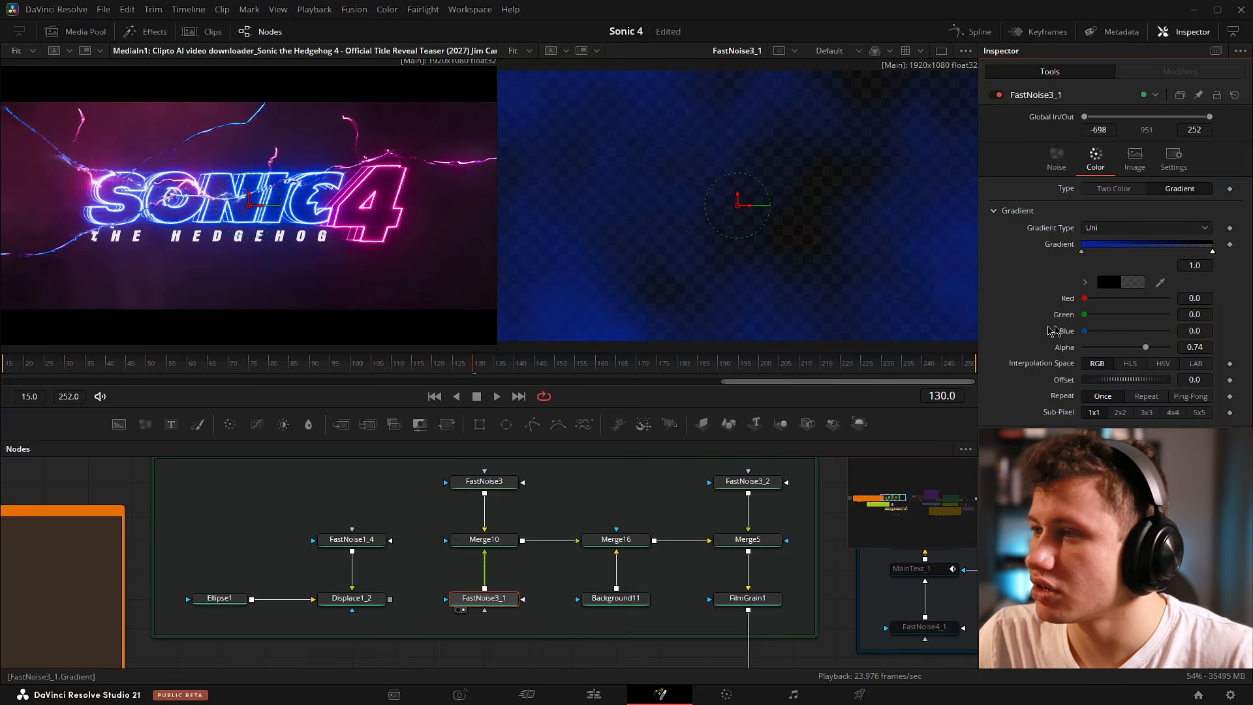
pyautogui.click(1057, 156)
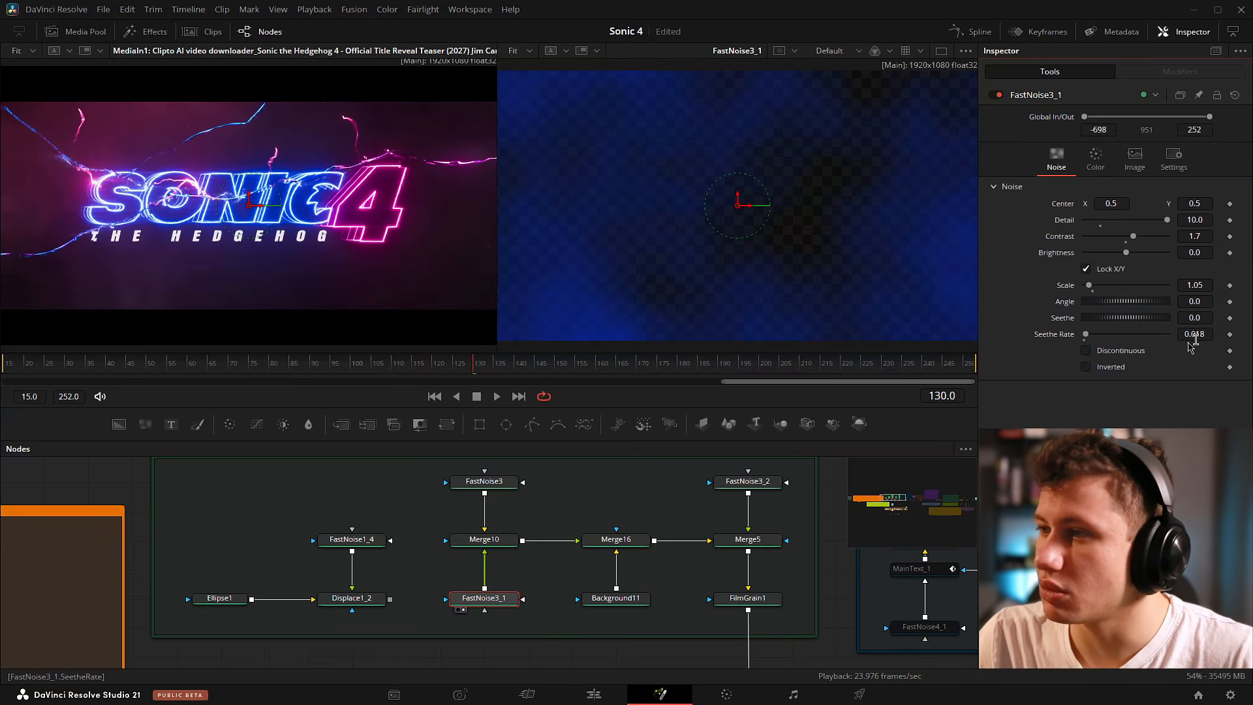
pyautogui.click(589, 361)
pyautogui.moveTo(589, 361); pyautogui.dragTo(461, 359)
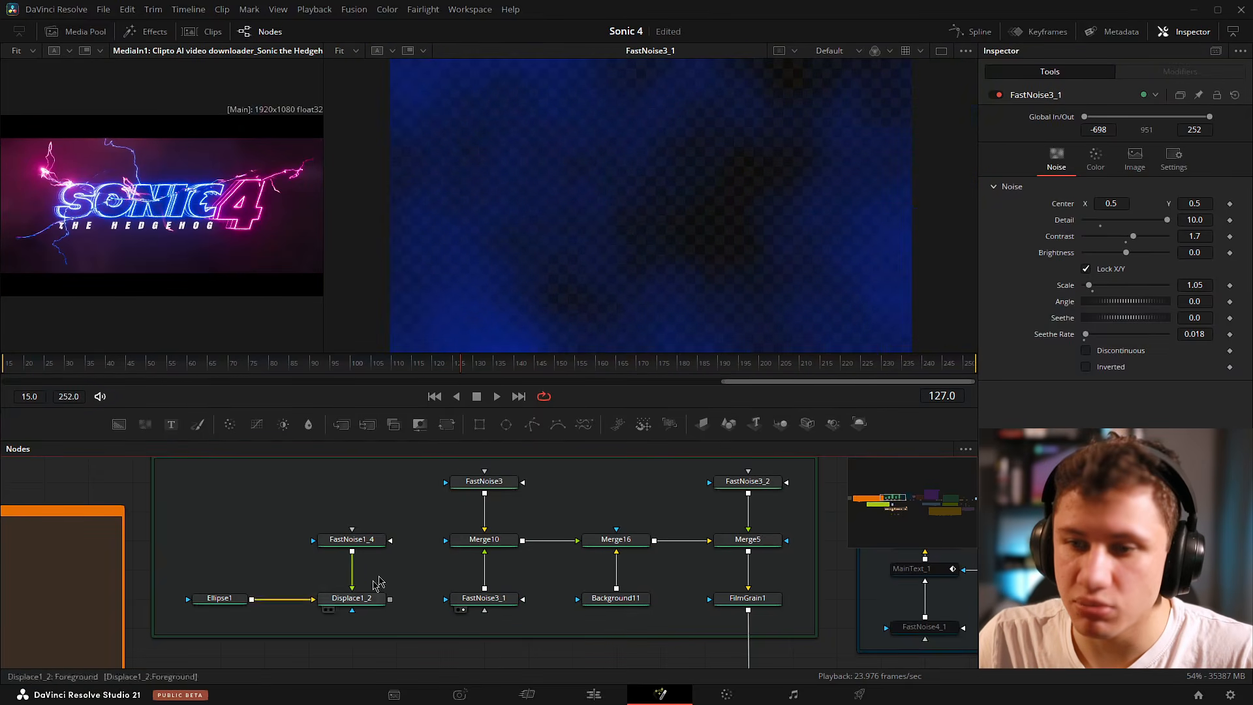
# Connect the Displace1_2 mask chain back to FastNoise3_1 and preview the masked blue noise back to frame 80.
pyautogui.moveTo(178, 509); pyautogui.dragTo(416, 624)
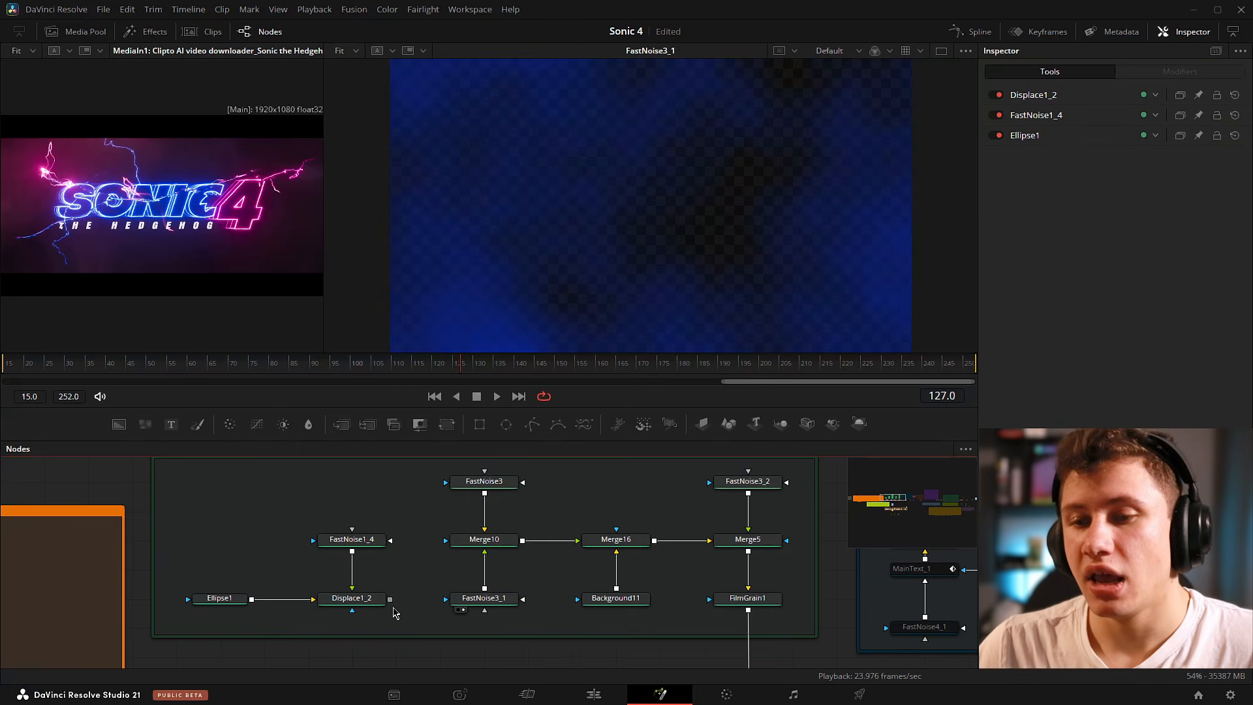
pyautogui.moveTo(390, 599); pyautogui.dragTo(457, 604)
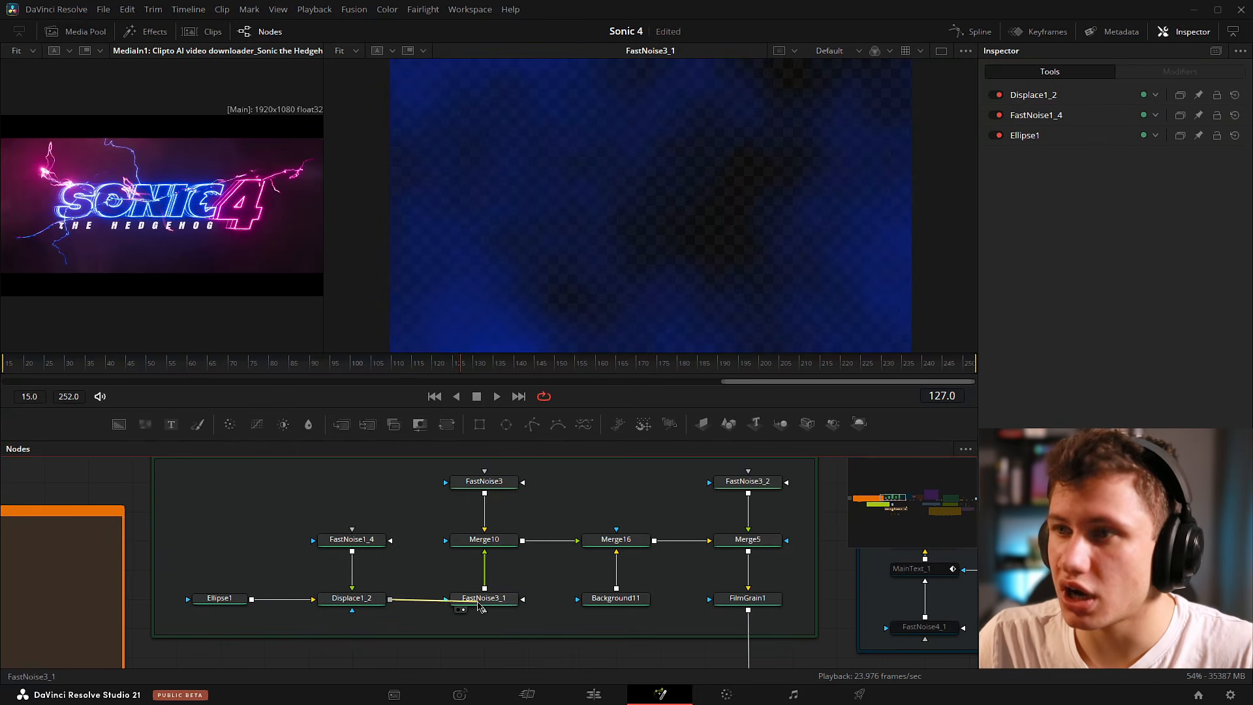
pyautogui.moveTo(456, 354); pyautogui.dragTo(268, 386)
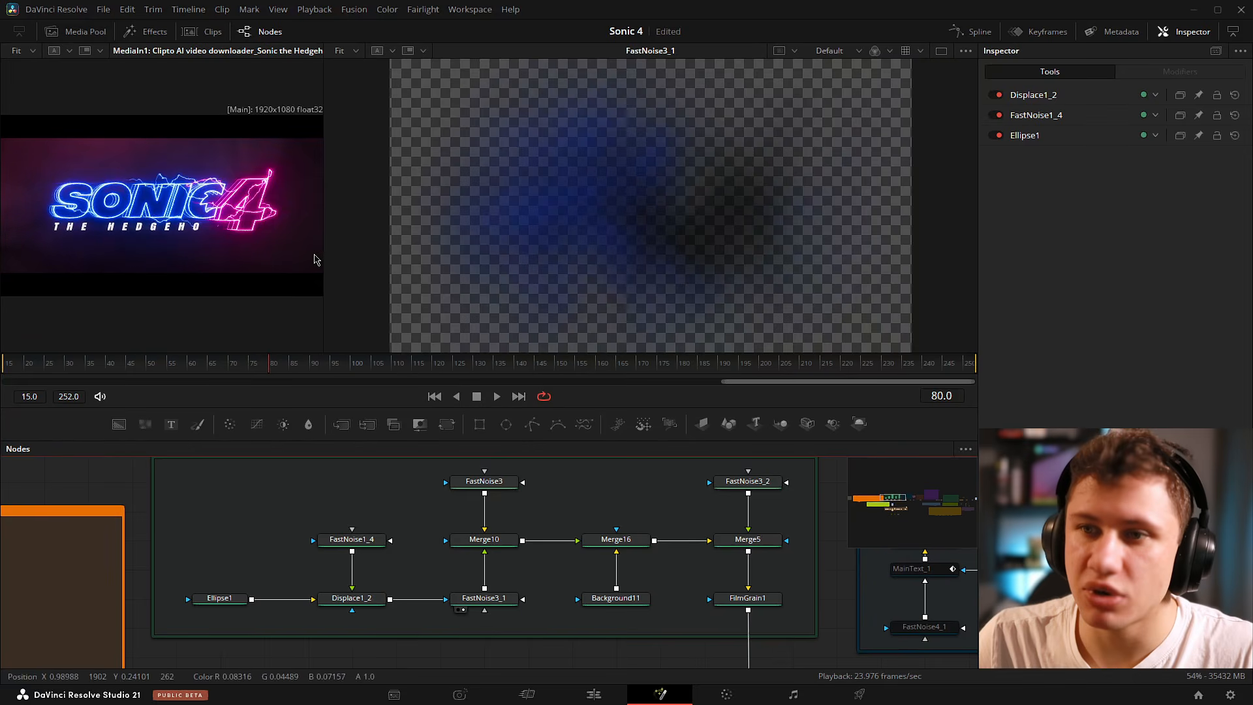
# Enlarge the reference viewer, display FastNoise3 in the second viewer, and inspect its noise settings.
pyautogui.moveTo(323, 260); pyautogui.dragTo(563, 263)
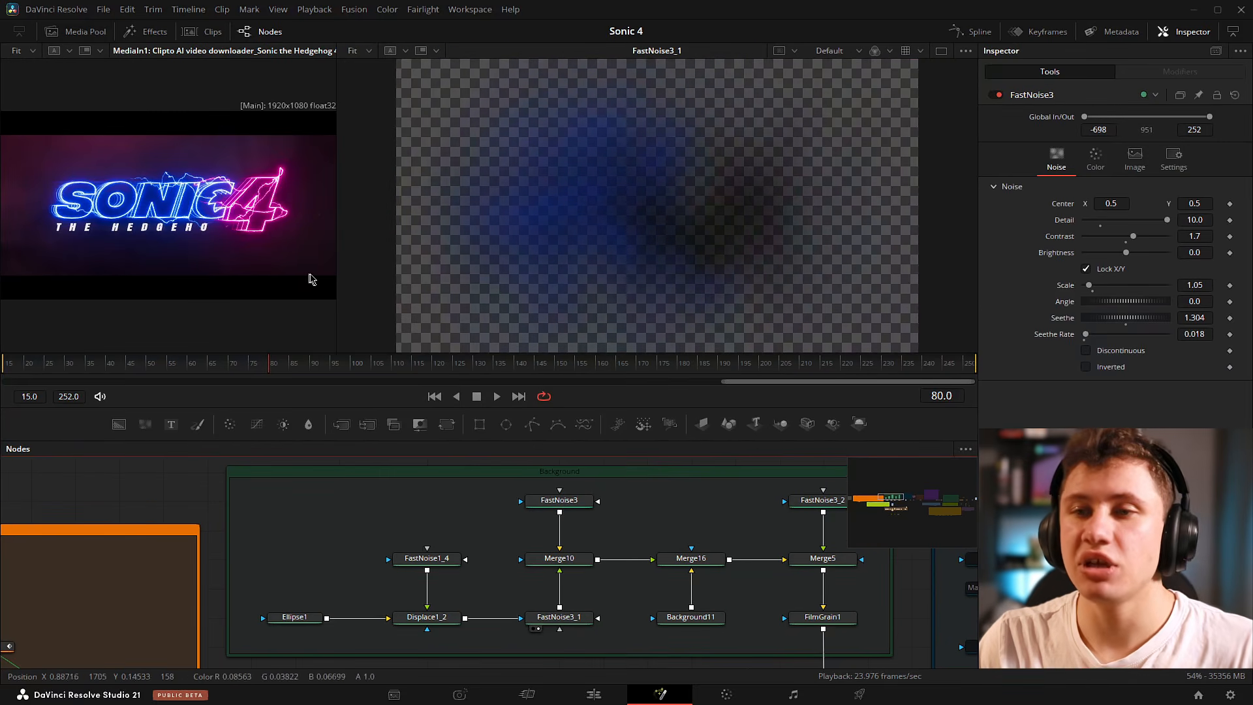
pyautogui.moveTo(332, 281); pyautogui.dragTo(448, 282)
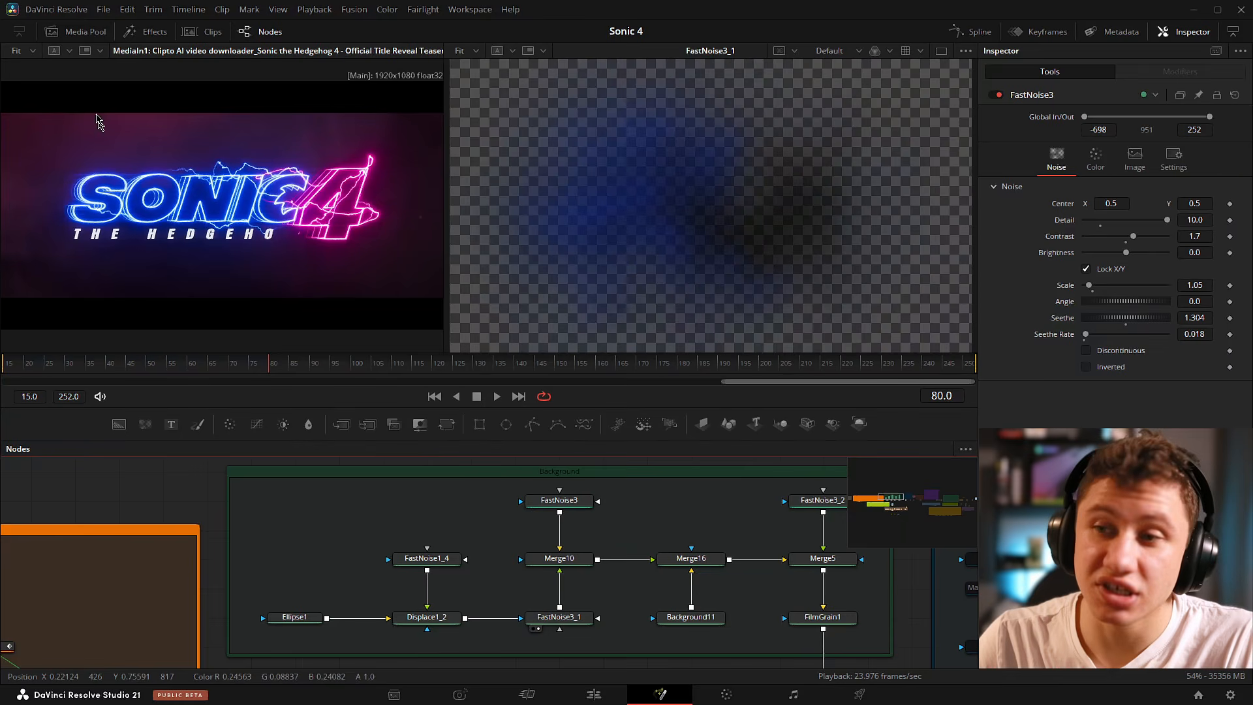
pyautogui.click(560, 501)
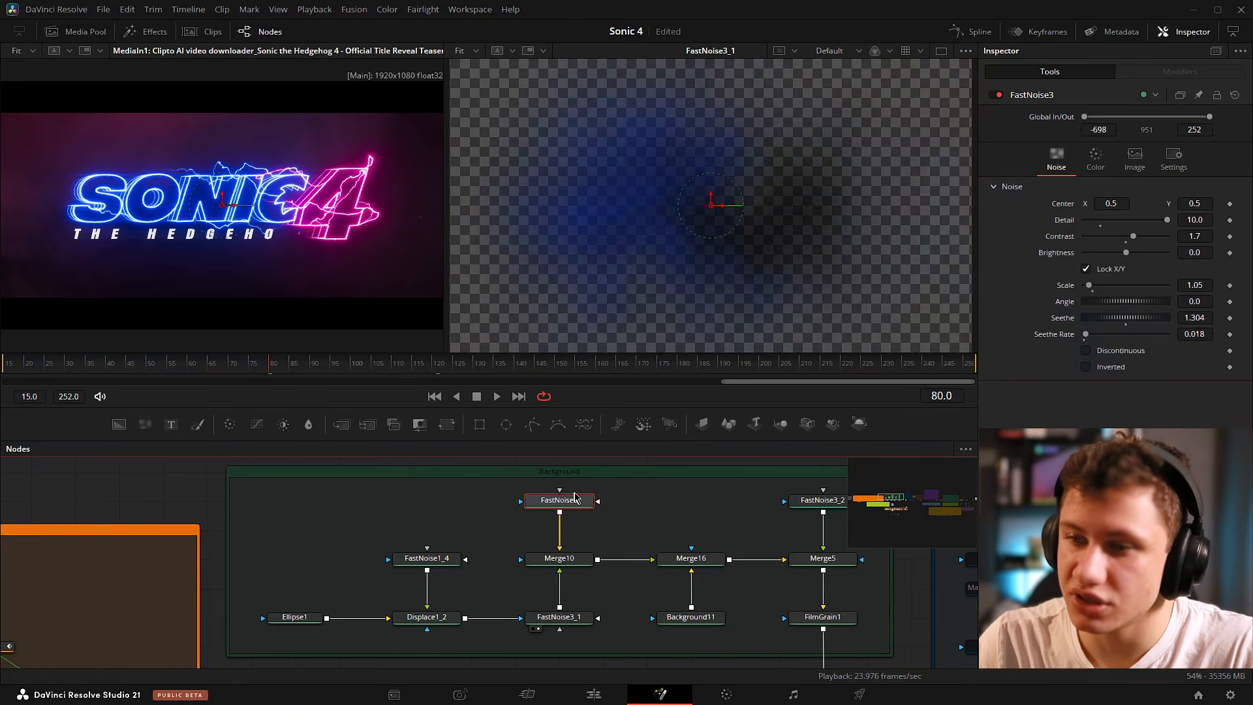
pyautogui.moveTo(652, 496); pyautogui.dragTo(576, 523)
pyautogui.press('2')
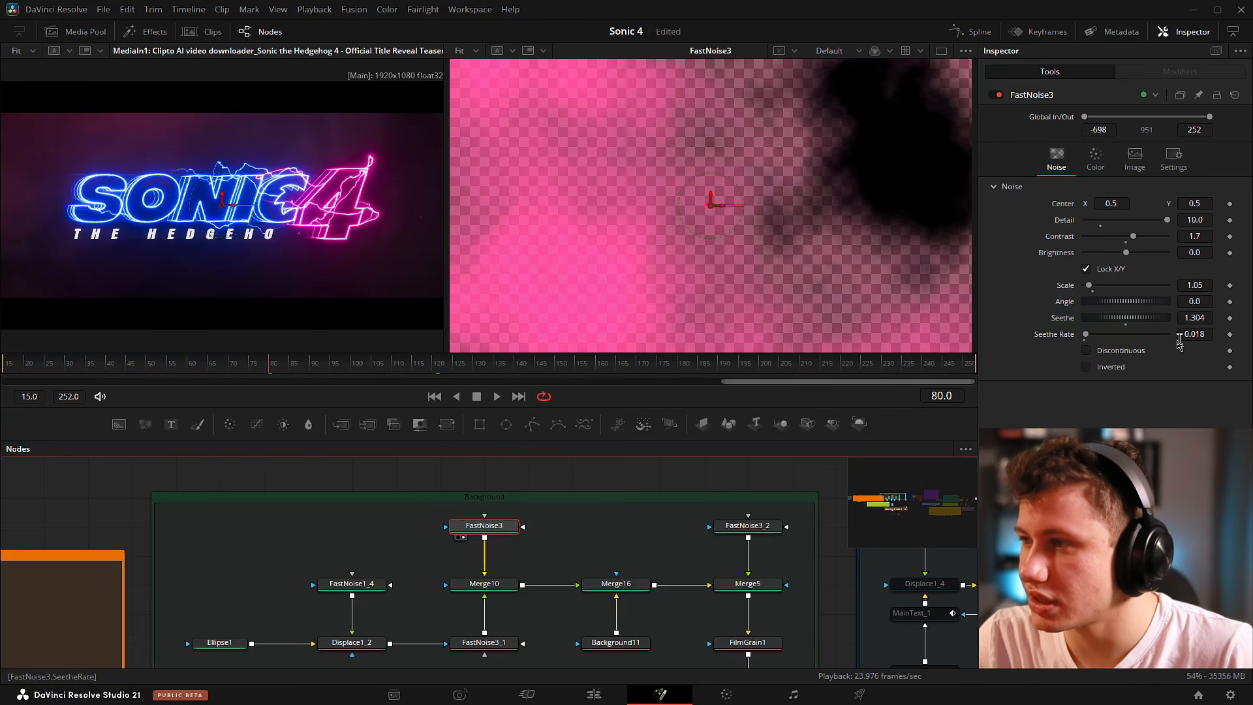
# Try an alpha of 1.0 on the dark red middle stop of FastNoise3's gradient, and return it to 0.0.
pyautogui.click(1095, 160)
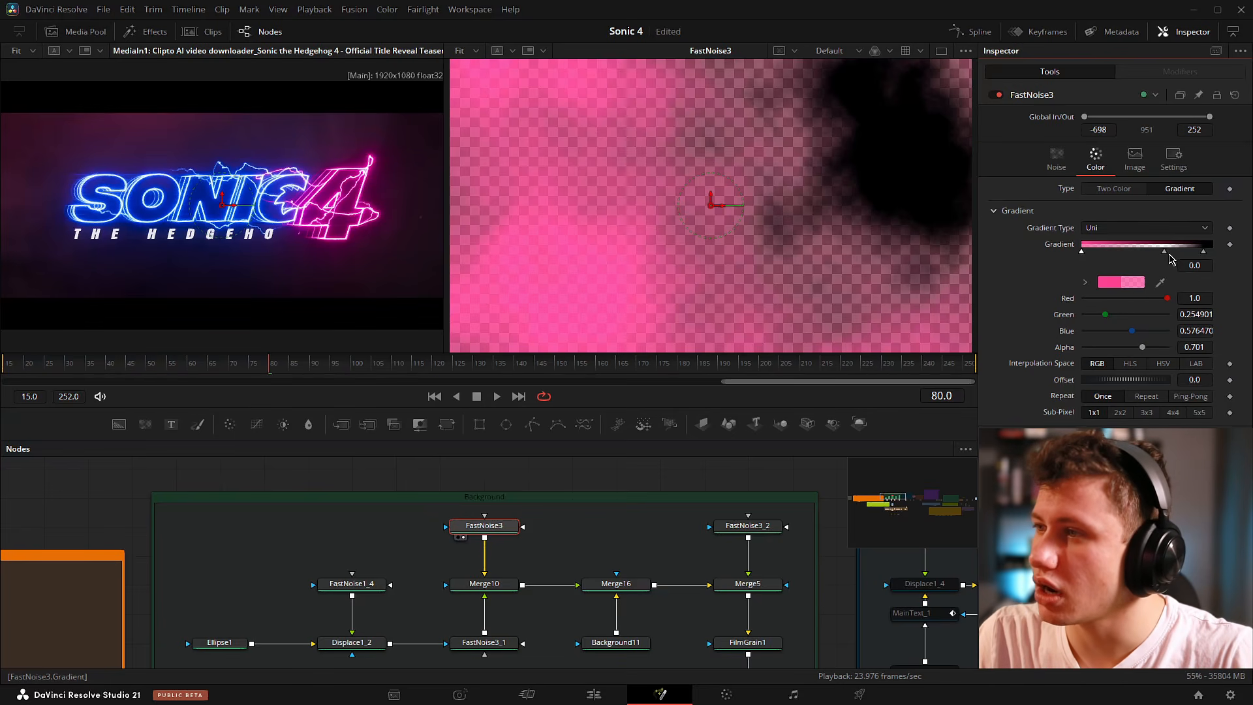
pyautogui.click(1166, 252)
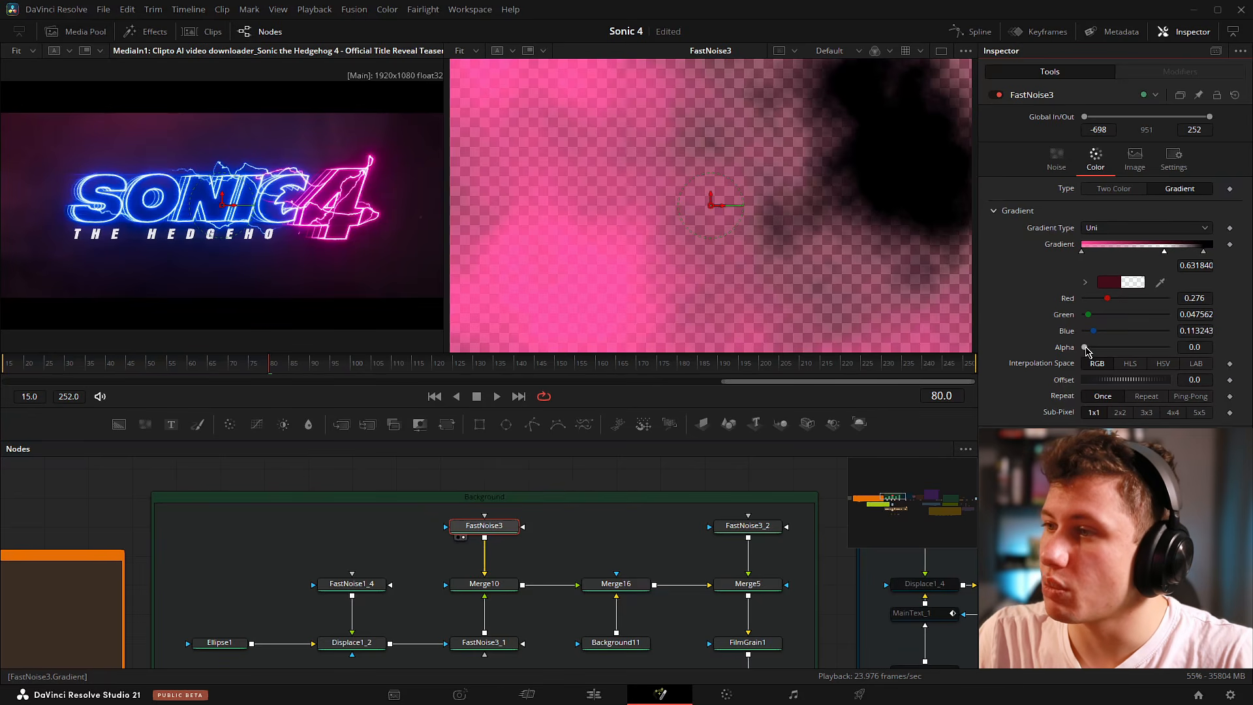
pyautogui.moveTo(1086, 347); pyautogui.dragTo(1191, 353)
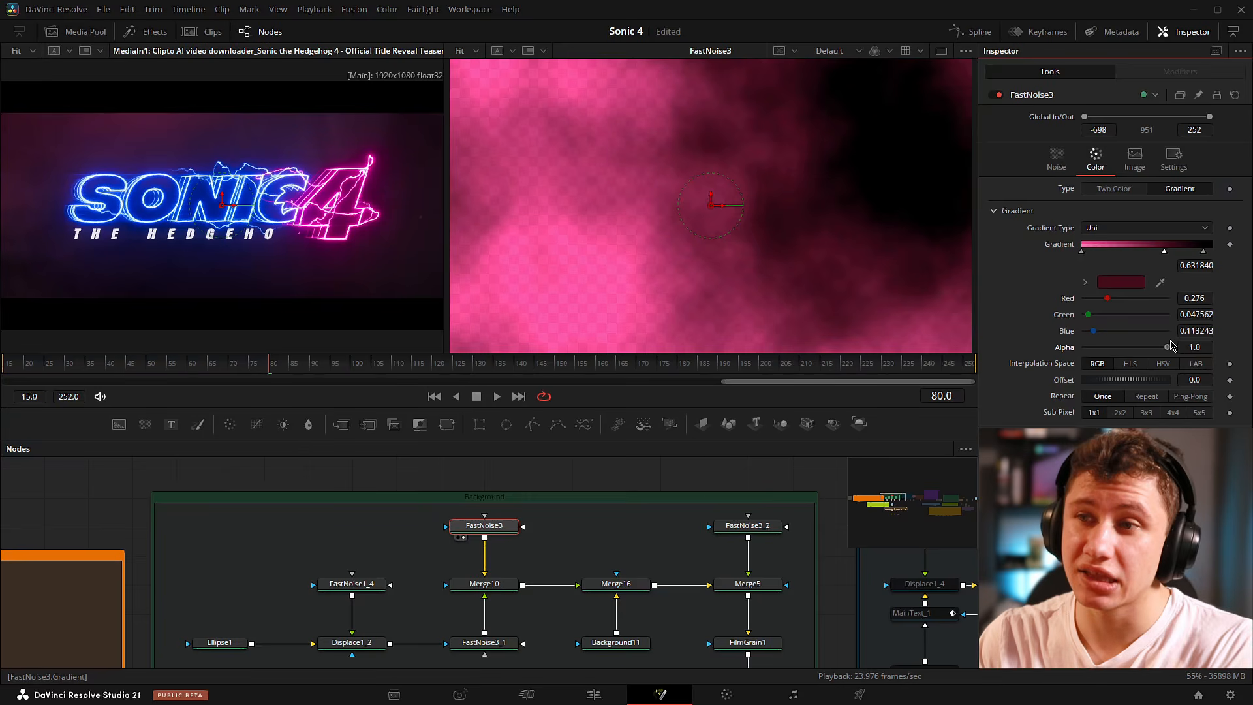
pyautogui.moveTo(1166, 346); pyautogui.dragTo(1124, 358)
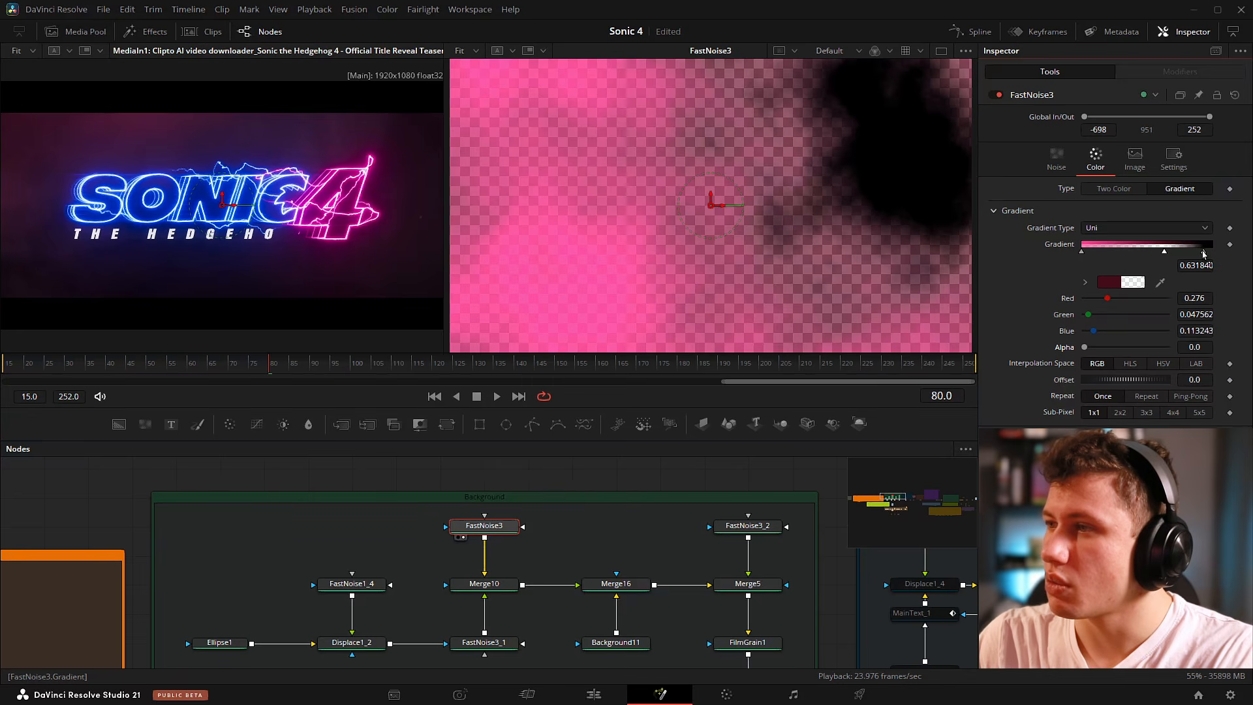
# Inspect the black end stop of FastNoise3's gradient and display Merge10 in the second viewer.
pyautogui.click(1204, 252)
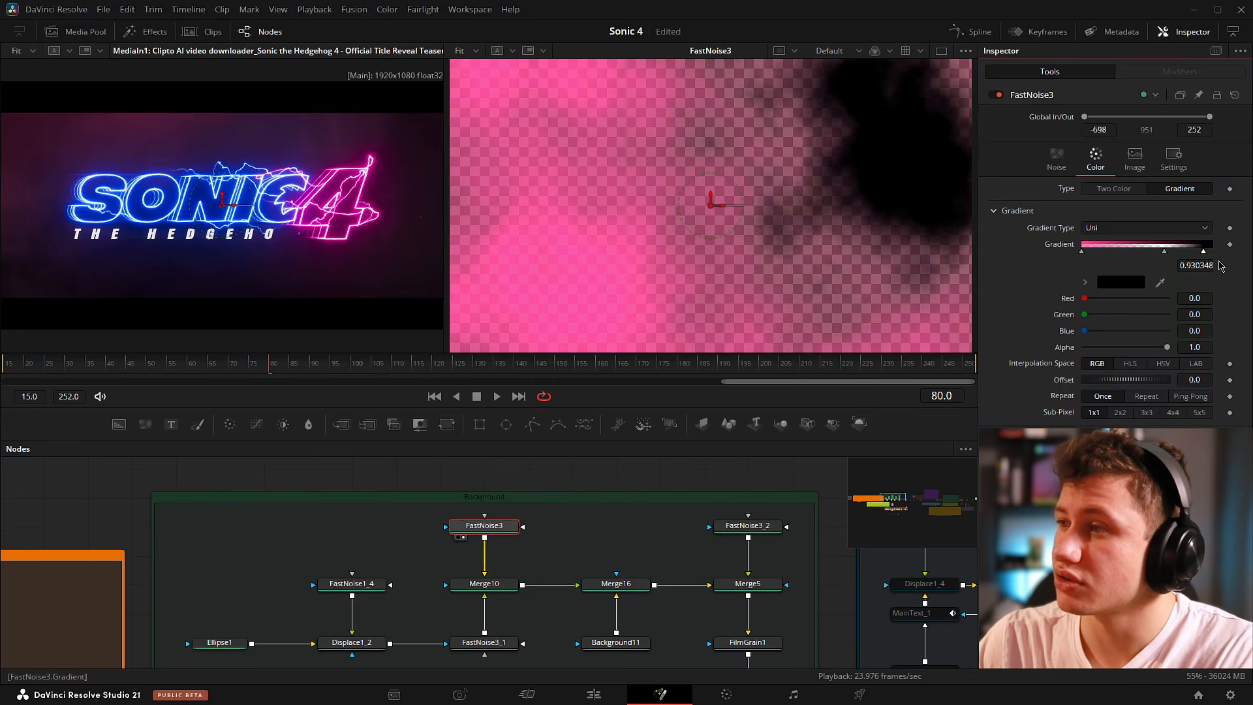
pyautogui.click(587, 548)
pyautogui.moveTo(587, 548); pyautogui.dragTo(604, 528)
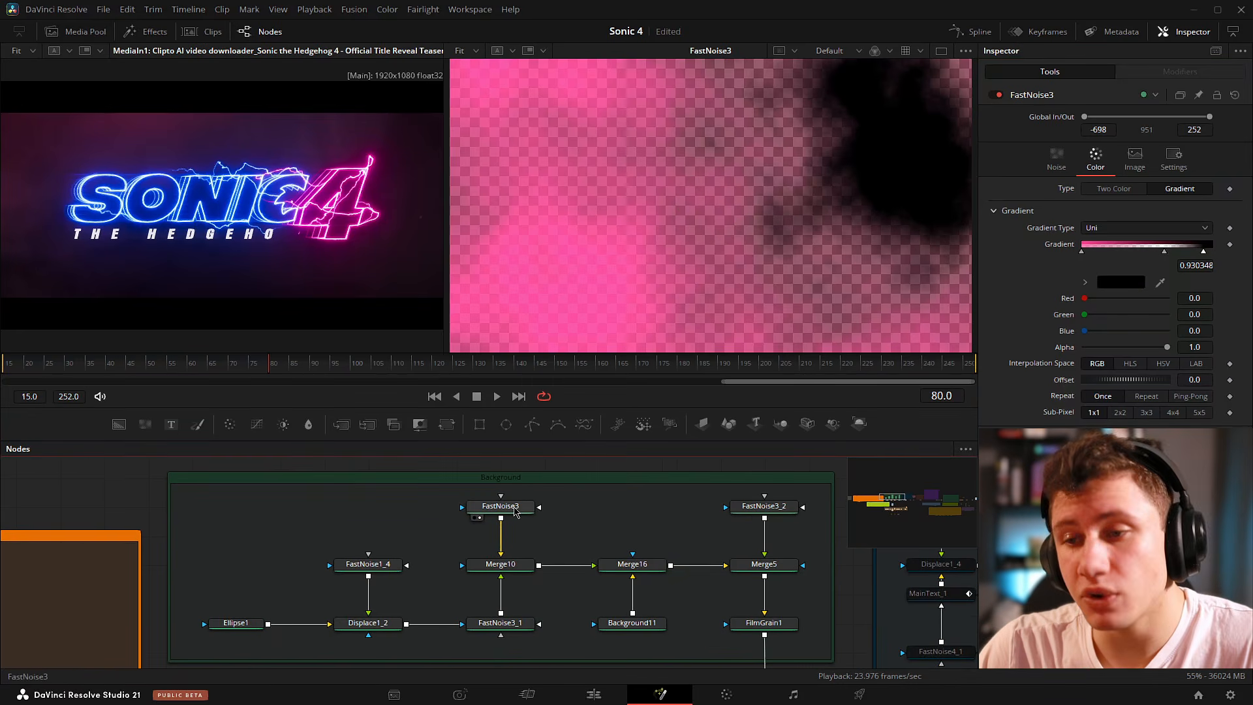
pyautogui.moveTo(427, 608); pyautogui.dragTo(432, 592)
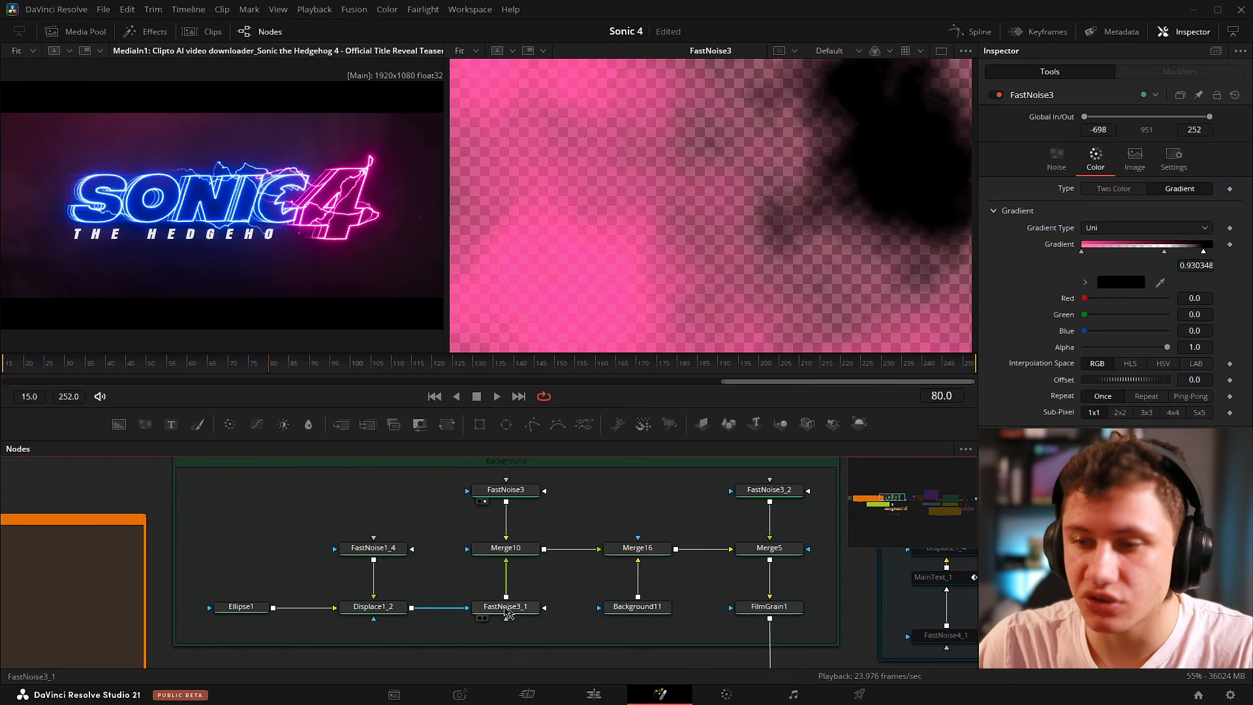
pyautogui.scroll(2, 522, 470)
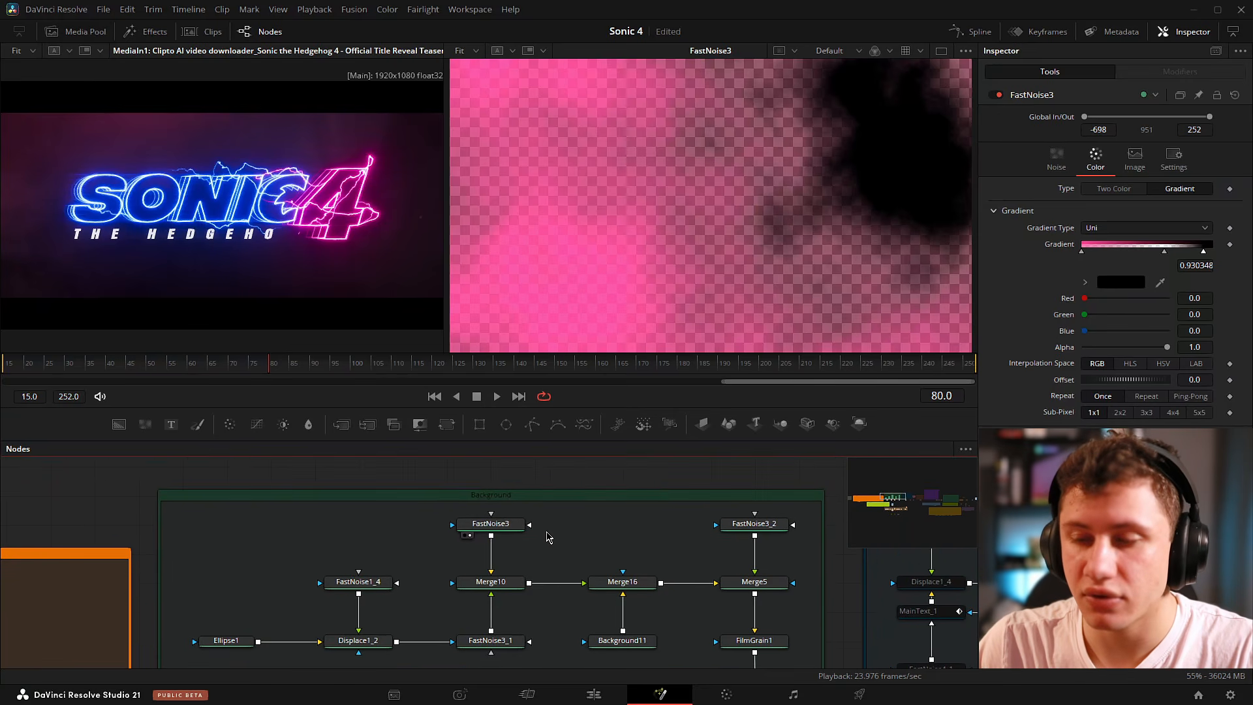
pyautogui.click(469, 593)
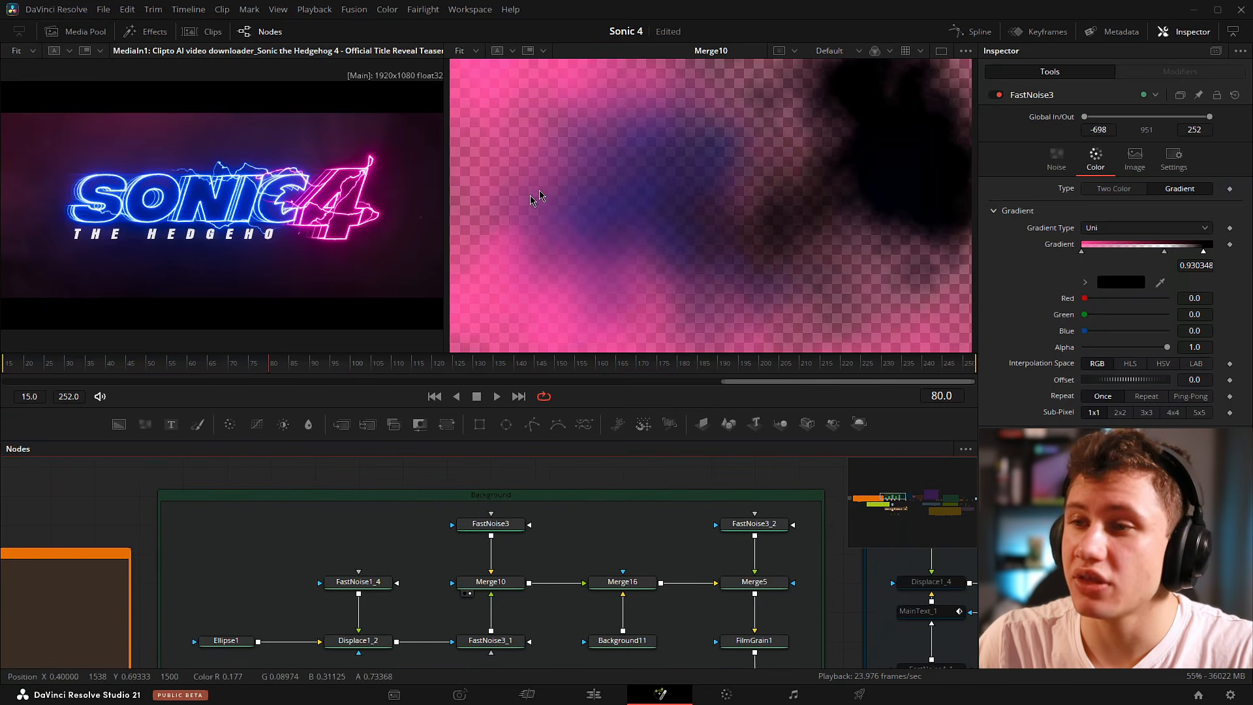
# Inspect Merge16 and Background11, display Merge16 in the second viewer, and scrub the background to frame 83.
pyautogui.moveTo(659, 523); pyautogui.dragTo(579, 490)
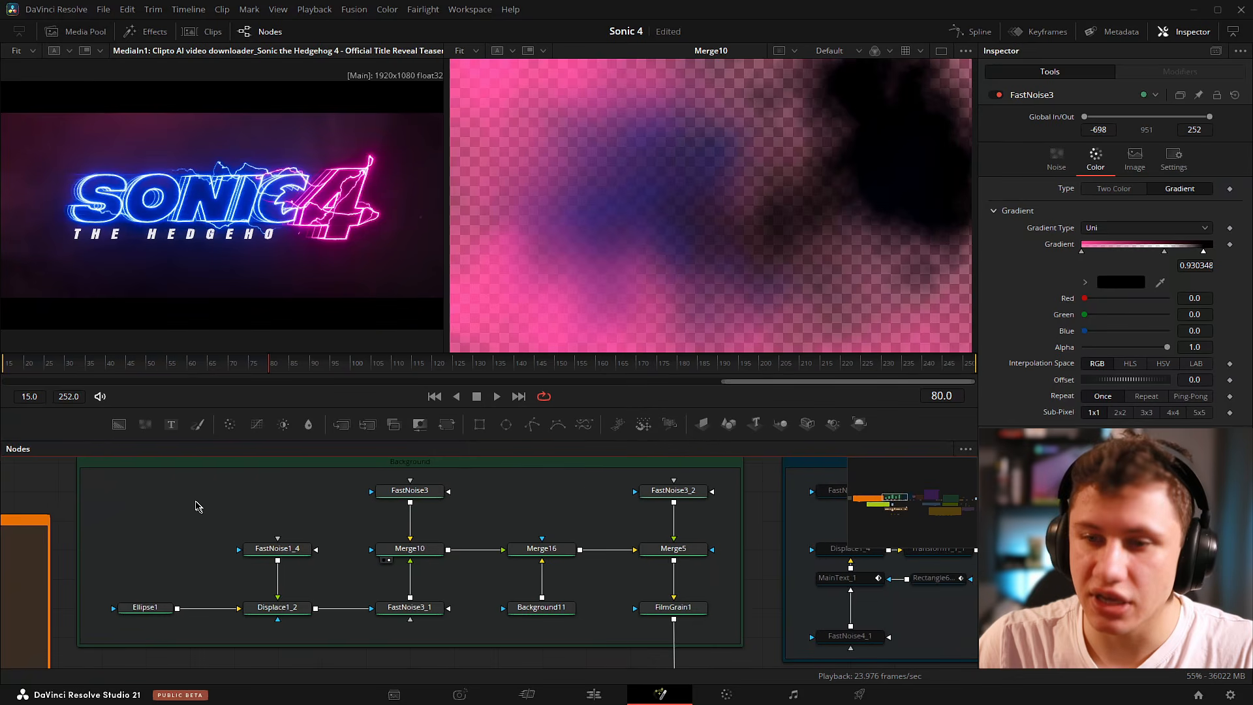
pyautogui.moveTo(132, 486); pyautogui.dragTo(481, 629)
pyautogui.click(542, 549)
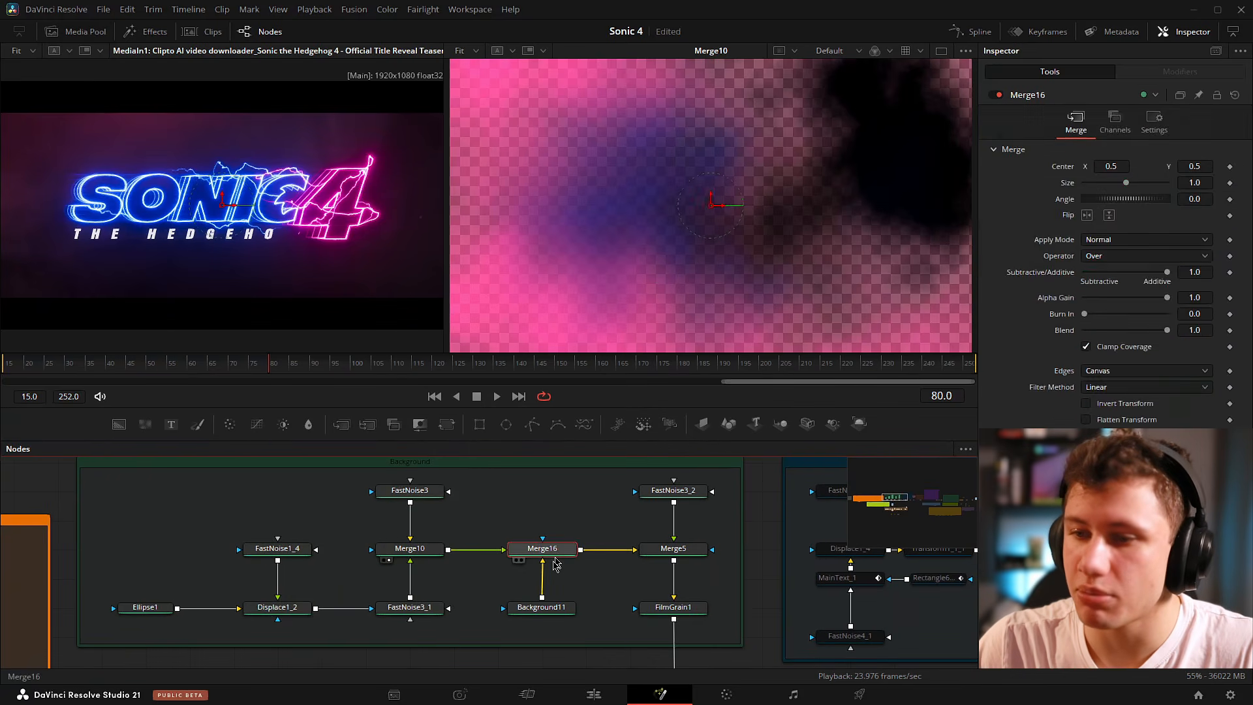
pyautogui.click(541, 607)
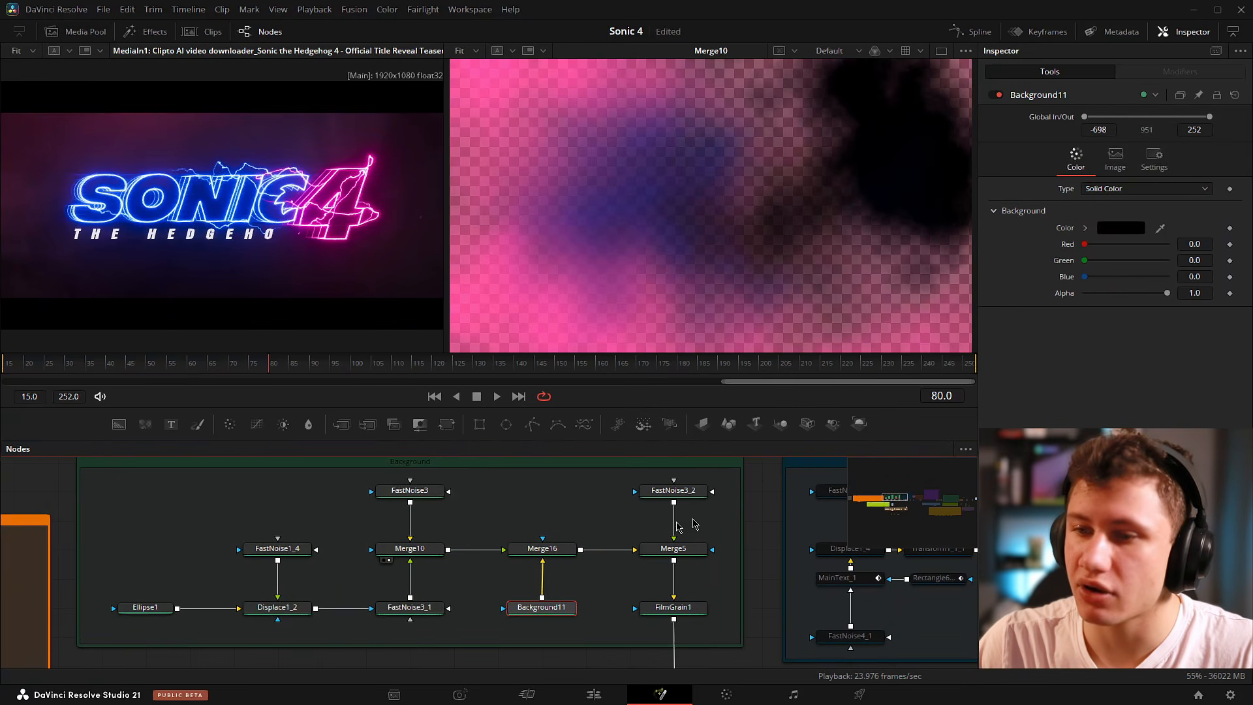
pyautogui.press('2')
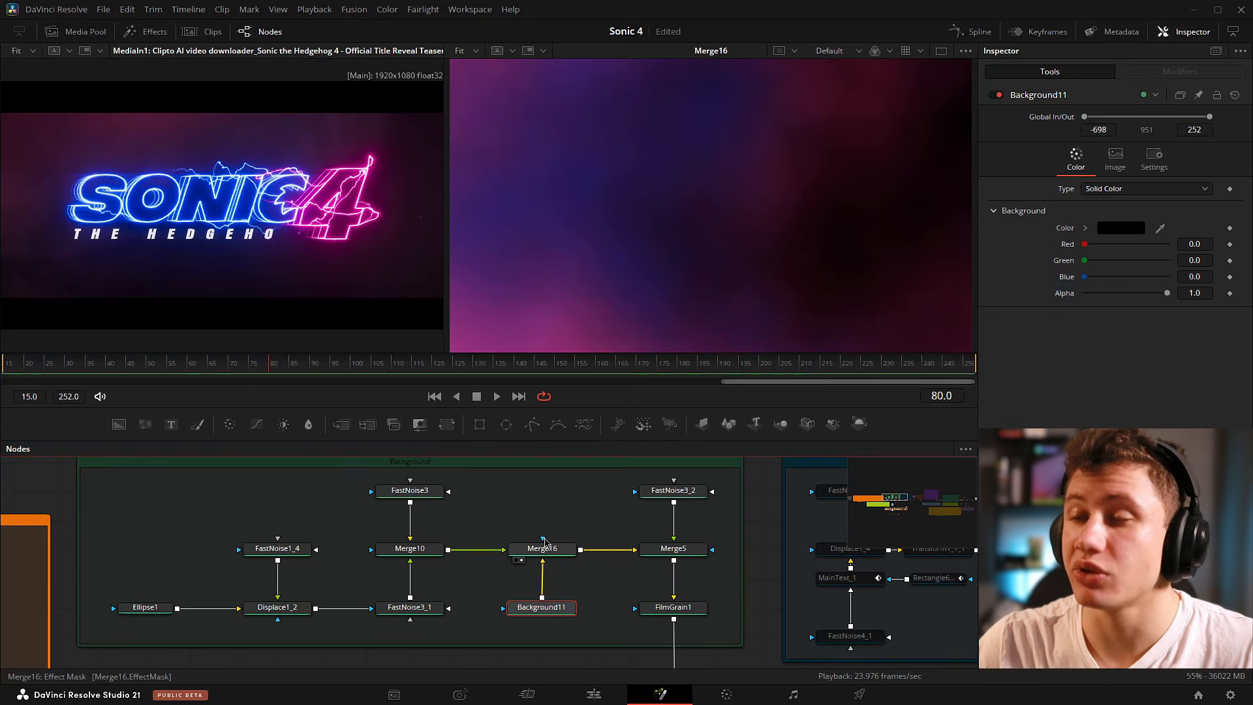
pyautogui.moveTo(127, 364); pyautogui.dragTo(513, 388)
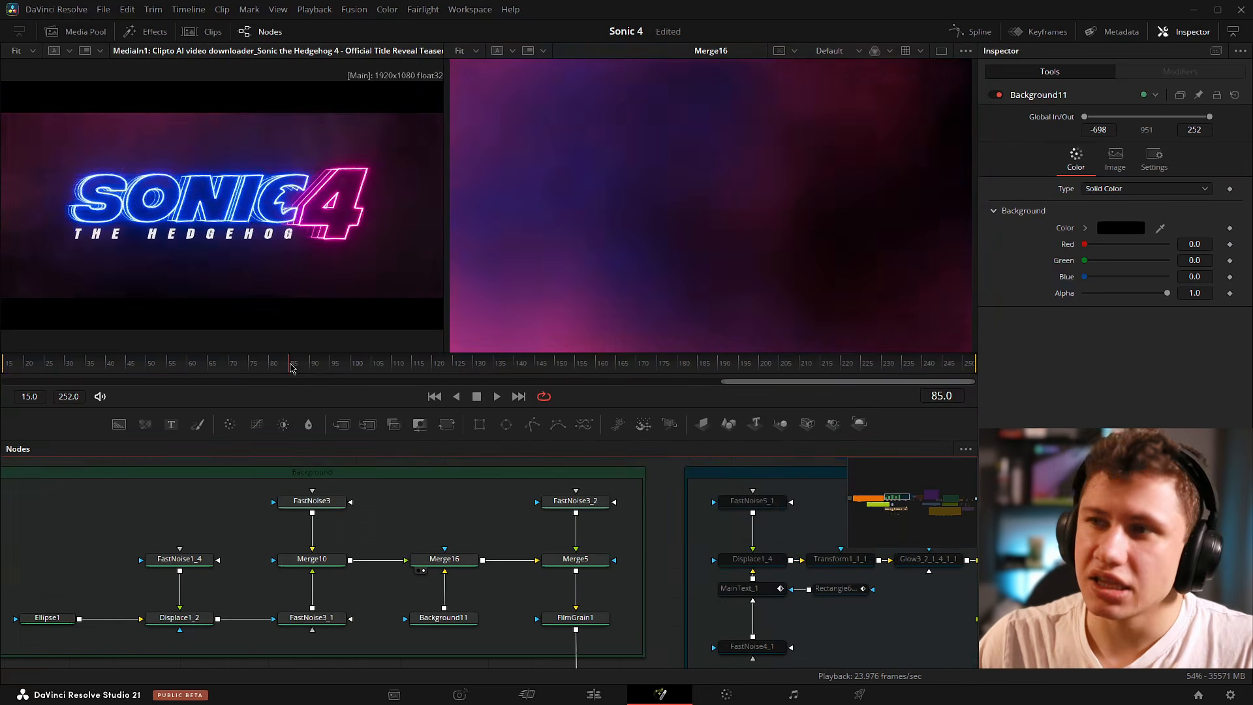
pyautogui.moveTo(291, 366); pyautogui.dragTo(283, 357)
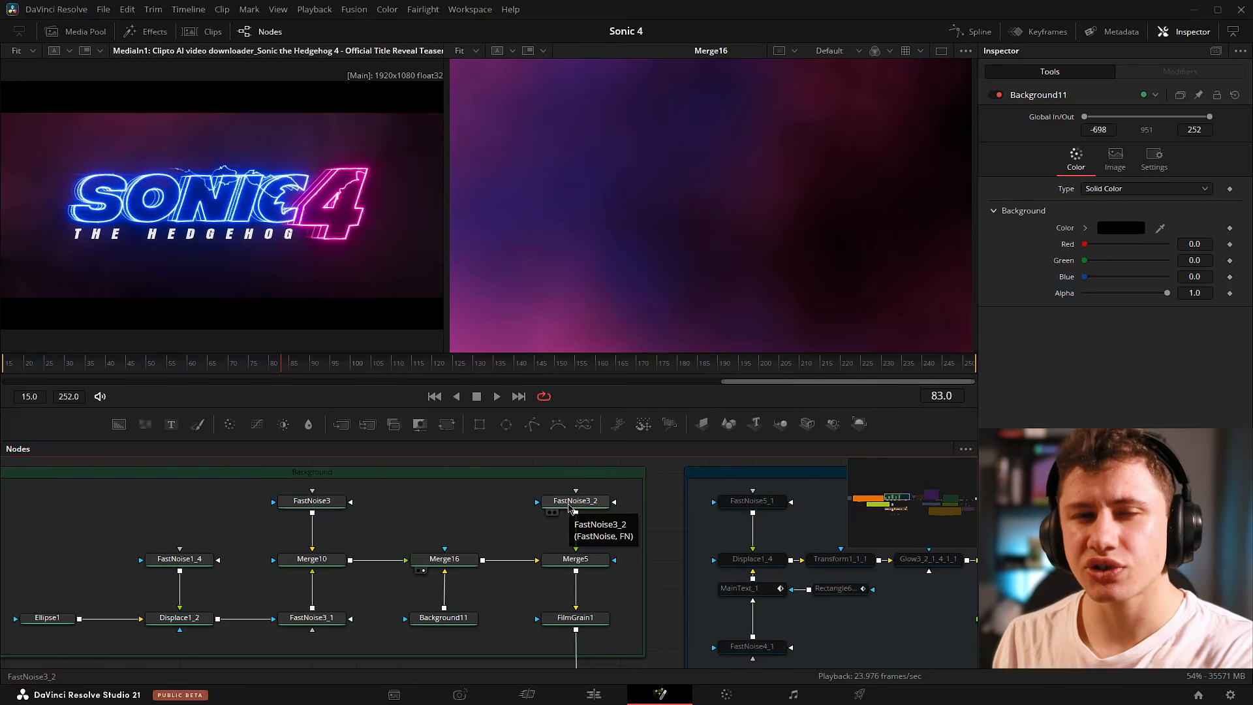
# Display FastNoise3_2 in the second viewer and set its Color 1 alpha to 0.0.
pyautogui.click(569, 504)
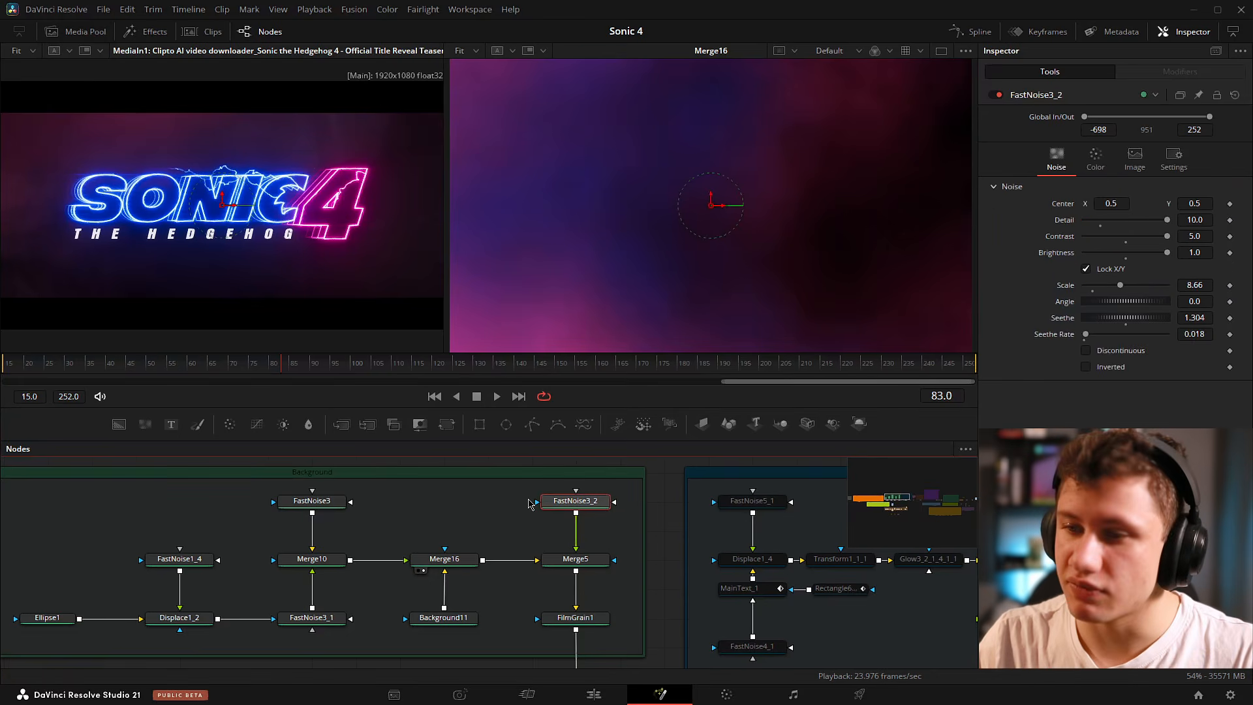
pyautogui.press('2')
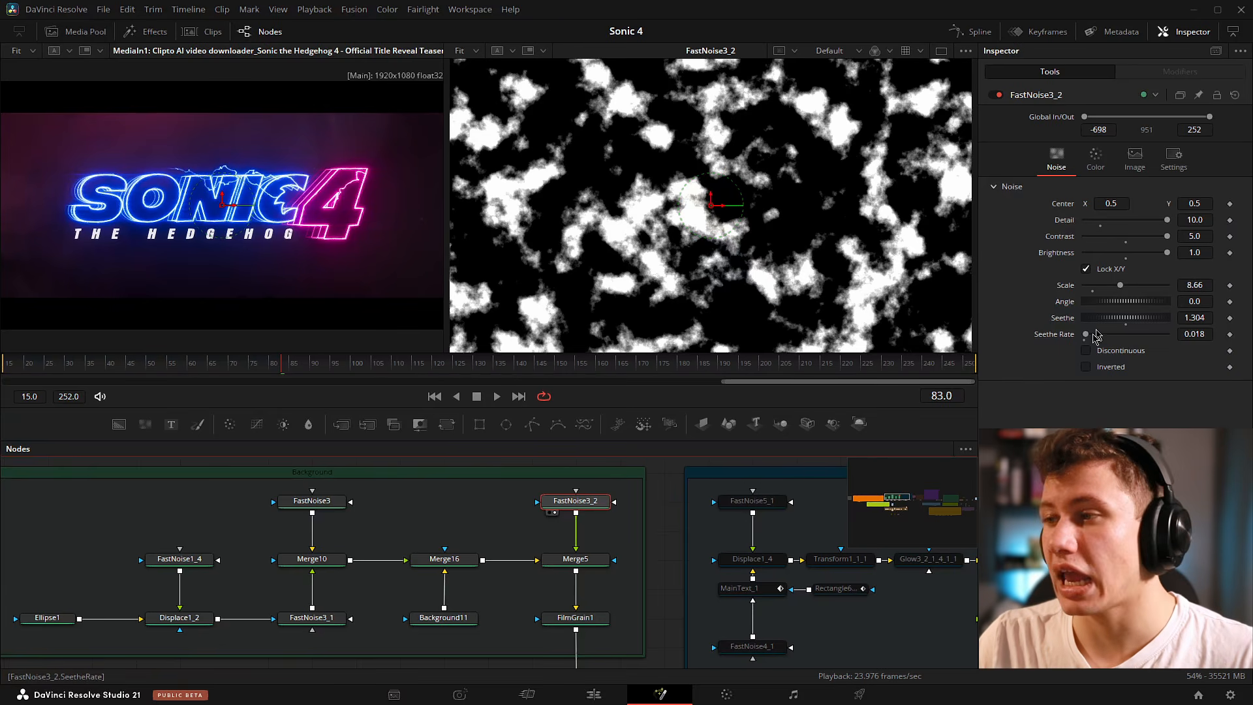
pyautogui.click(1094, 159)
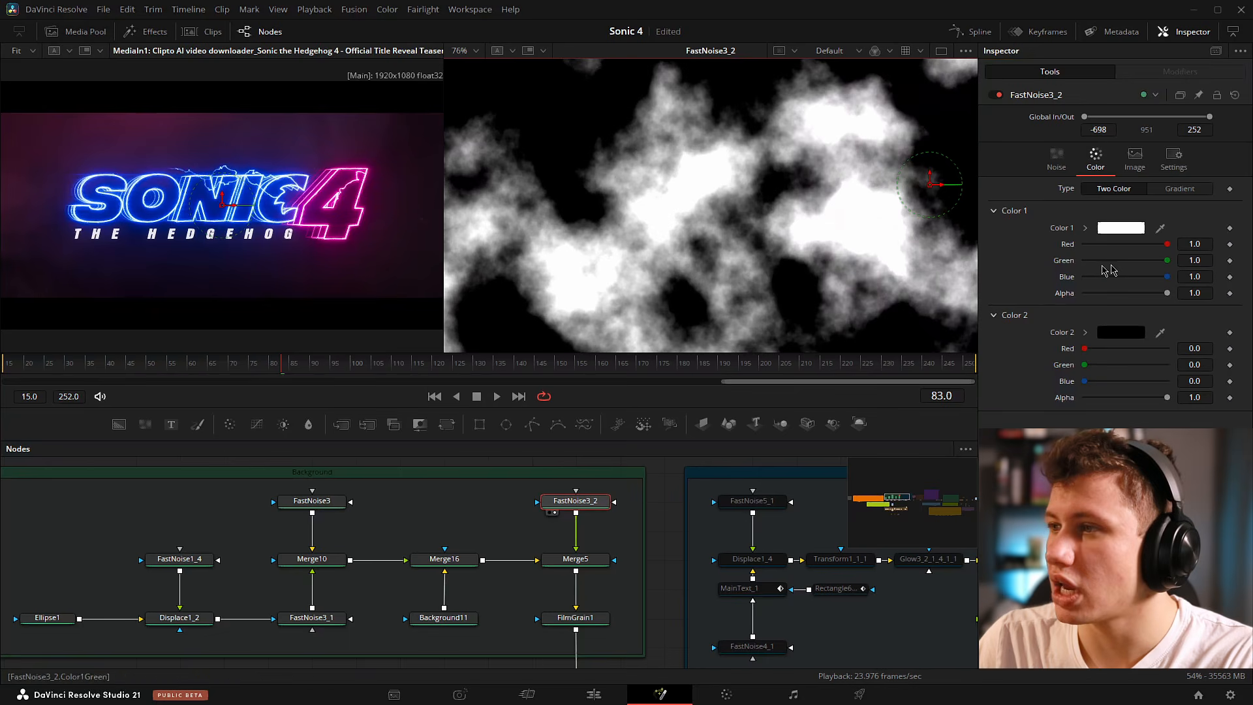
pyautogui.moveTo(1166, 293); pyautogui.dragTo(1080, 294)
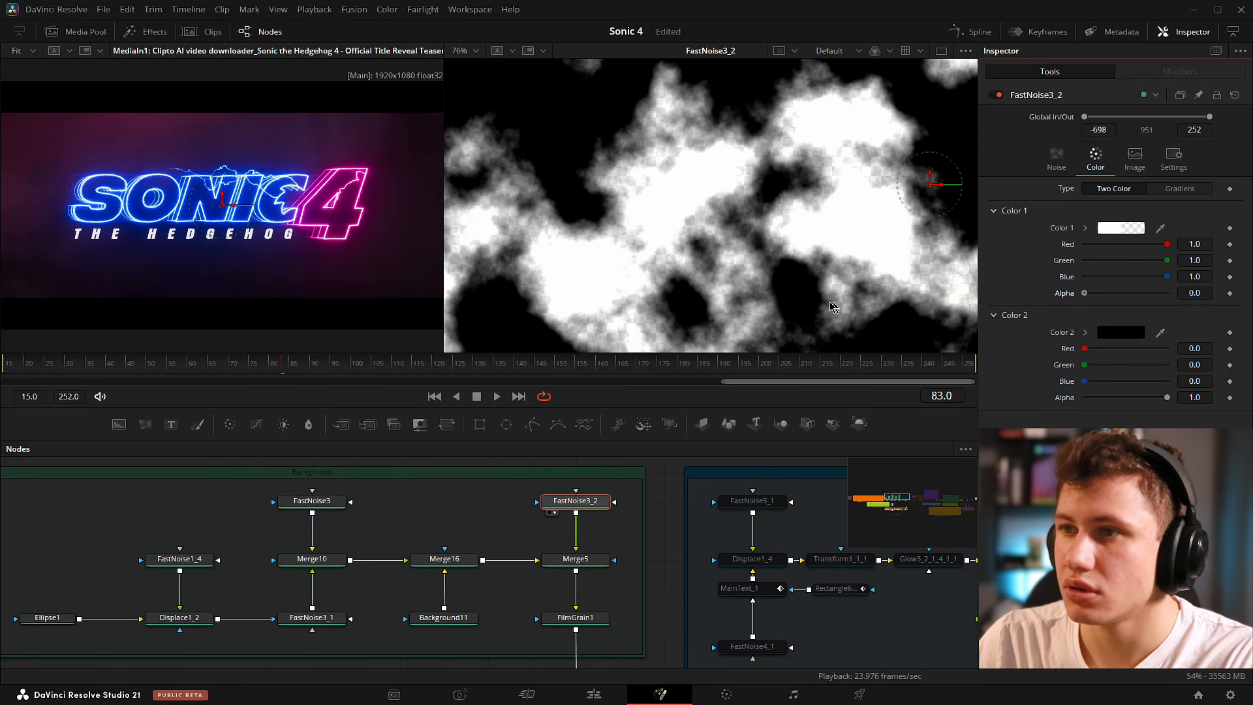
pyautogui.scroll(1, 703, 125)
pyautogui.scroll(1, 704, 129)
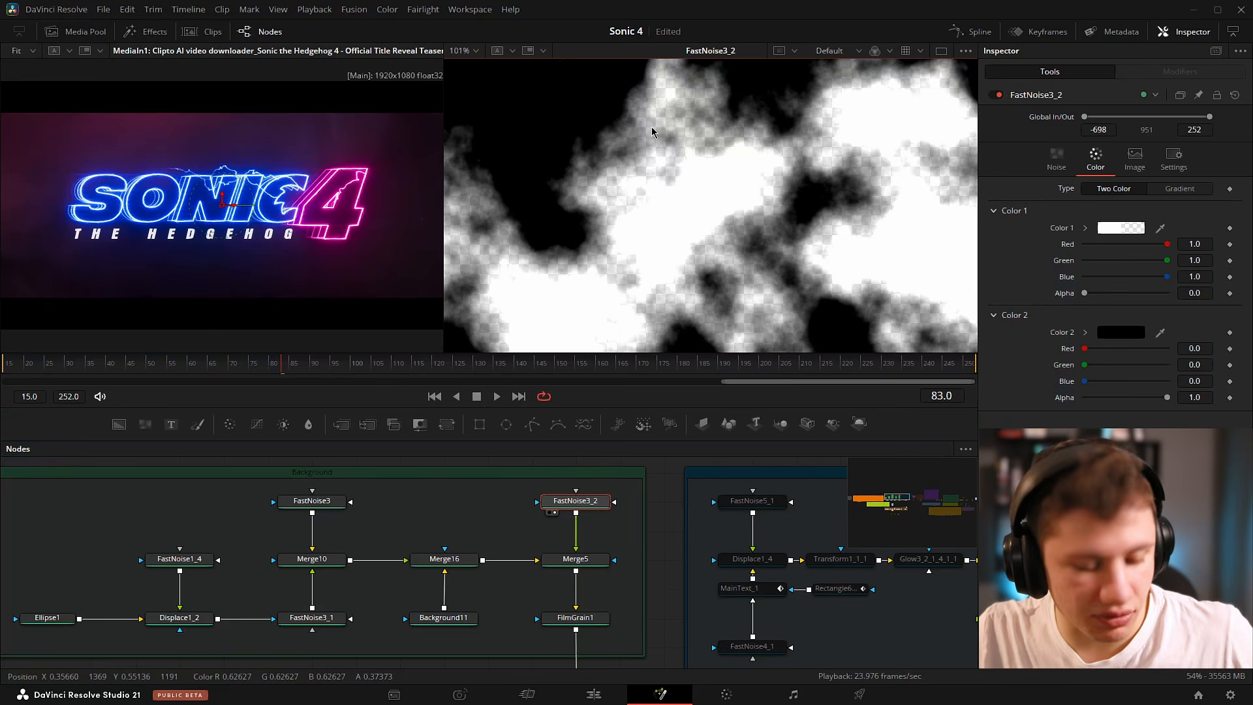
pyautogui.hotkey('ctrl', 'f')
pyautogui.moveTo(625, 526); pyautogui.dragTo(619, 501)
pyautogui.moveTo(253, 499); pyautogui.dragTo(396, 506)
pyautogui.moveTo(655, 516); pyautogui.dragTo(526, 528)
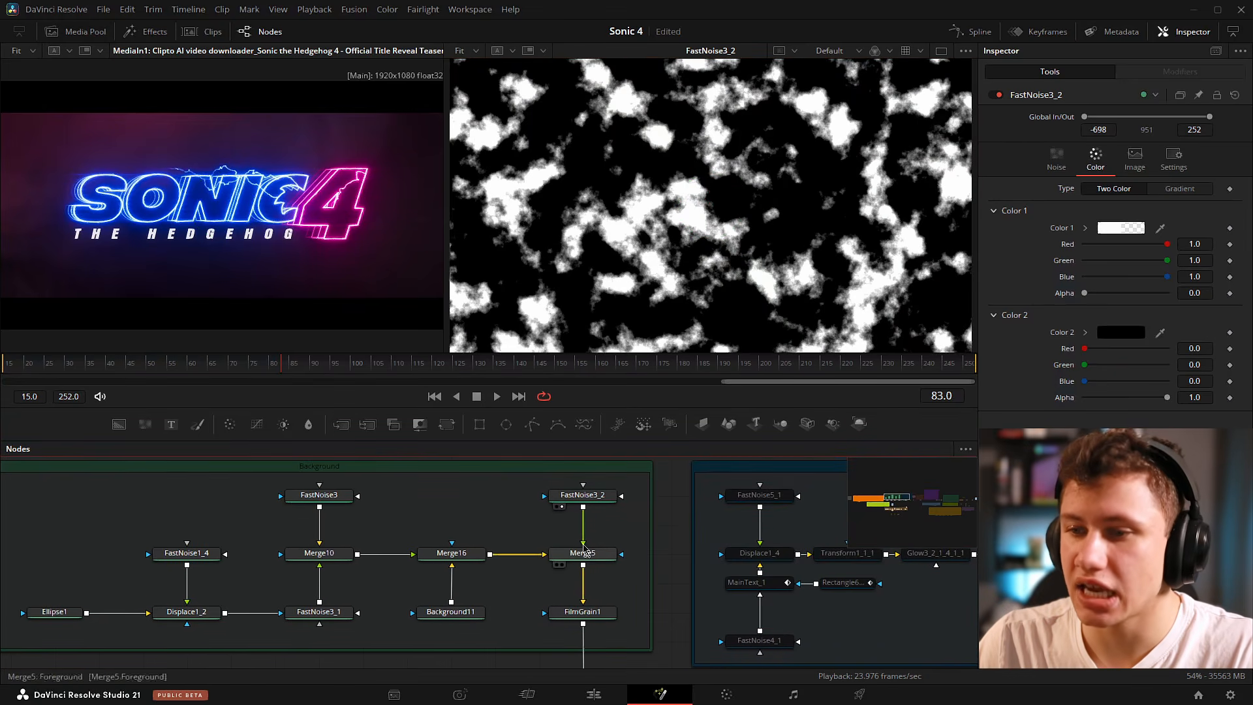
# Inspect Merge5's blend settings, display it in the second viewer, and scrub to frame 115.
pyautogui.click(603, 561)
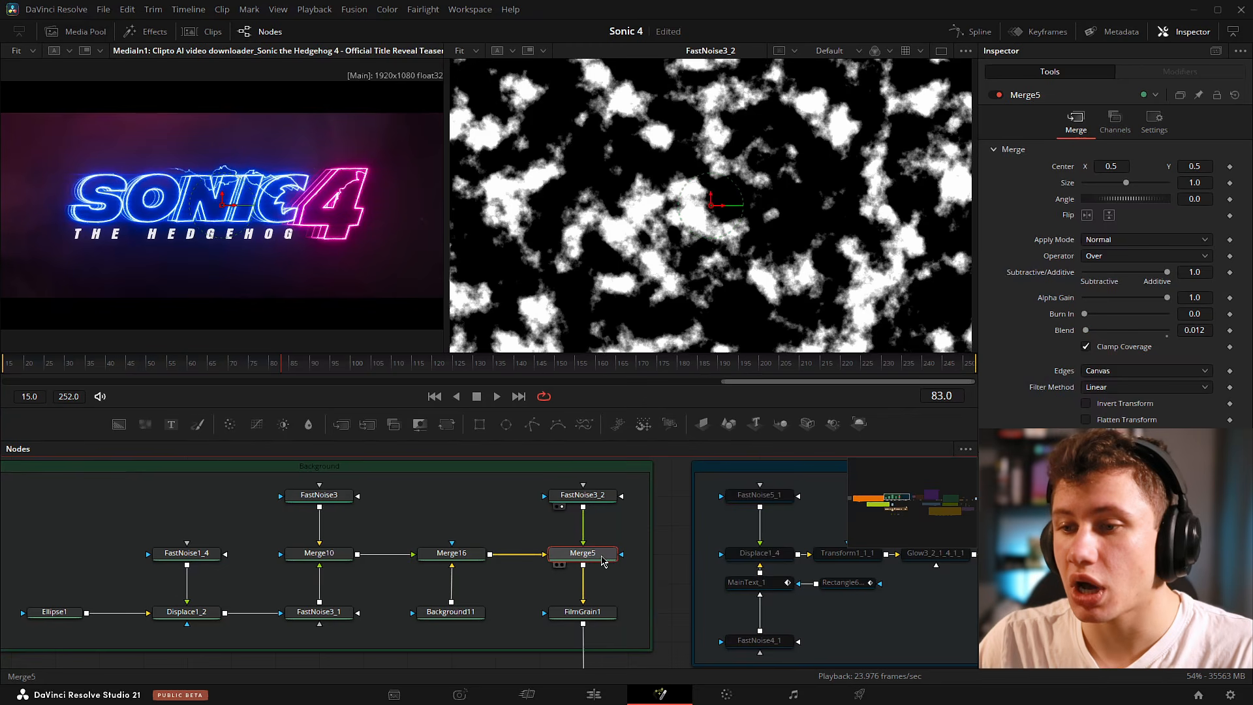
pyautogui.press('2')
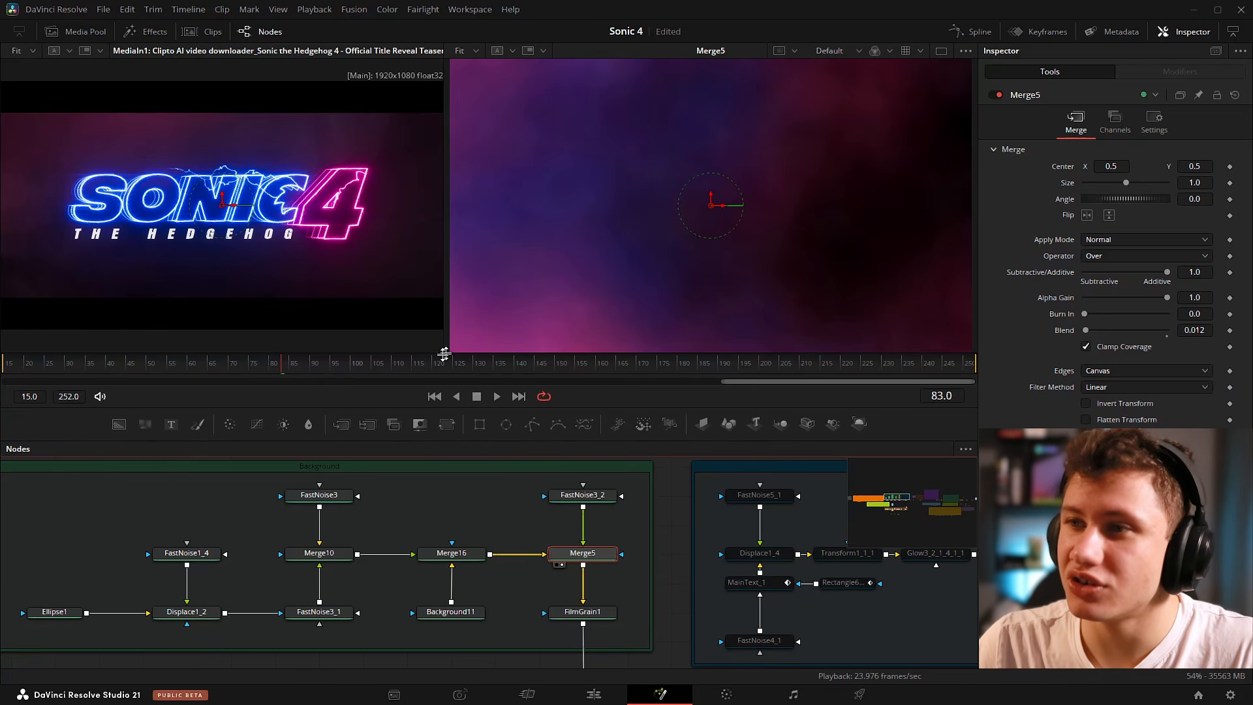
pyautogui.moveTo(385, 363); pyautogui.dragTo(277, 368)
pyautogui.moveTo(469, 558); pyautogui.dragTo(573, 241)
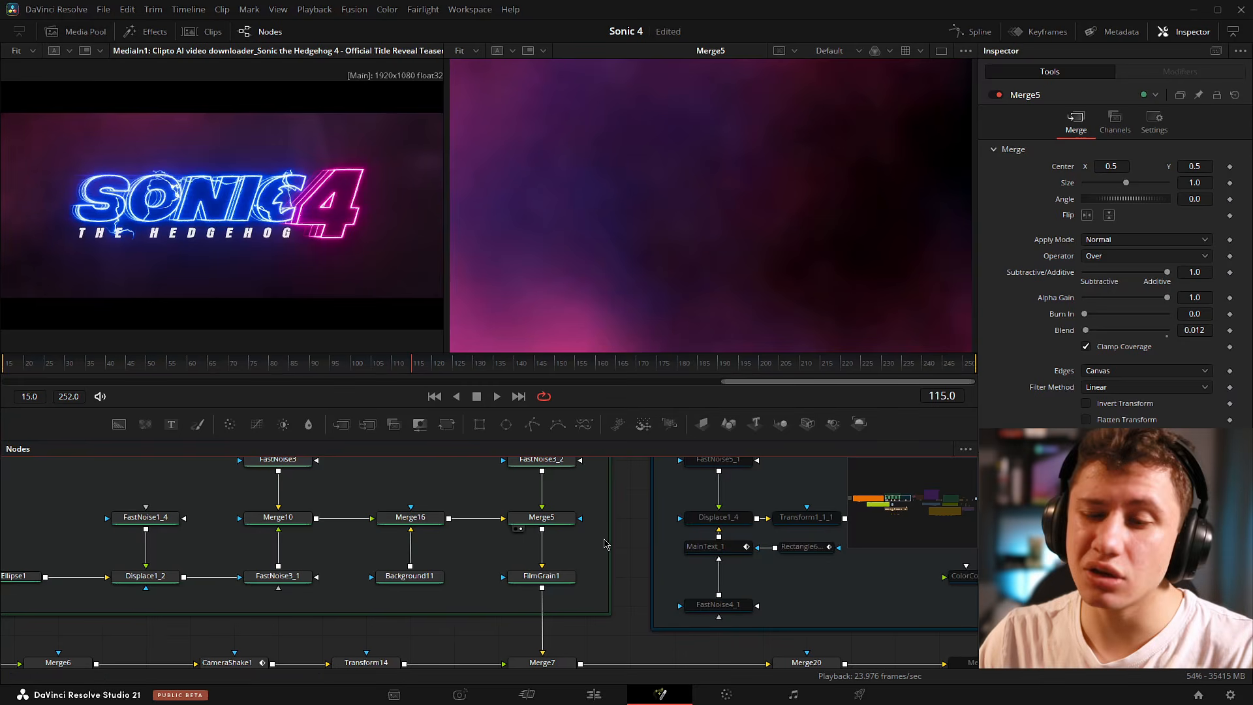
# Inspect FilmGrain1's grain parameters and display the node in the second viewer.
pyautogui.click(556, 578)
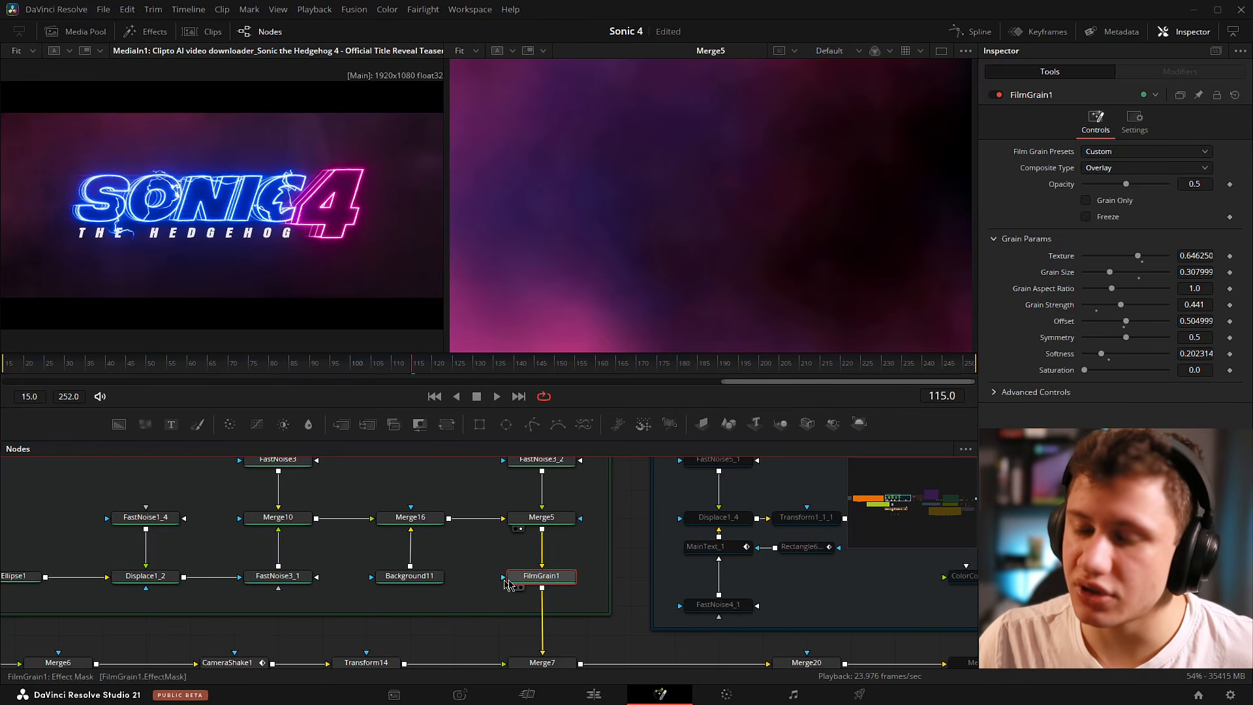
pyautogui.scroll(-1, 553, 546)
pyautogui.hotkey('shift', 'space')
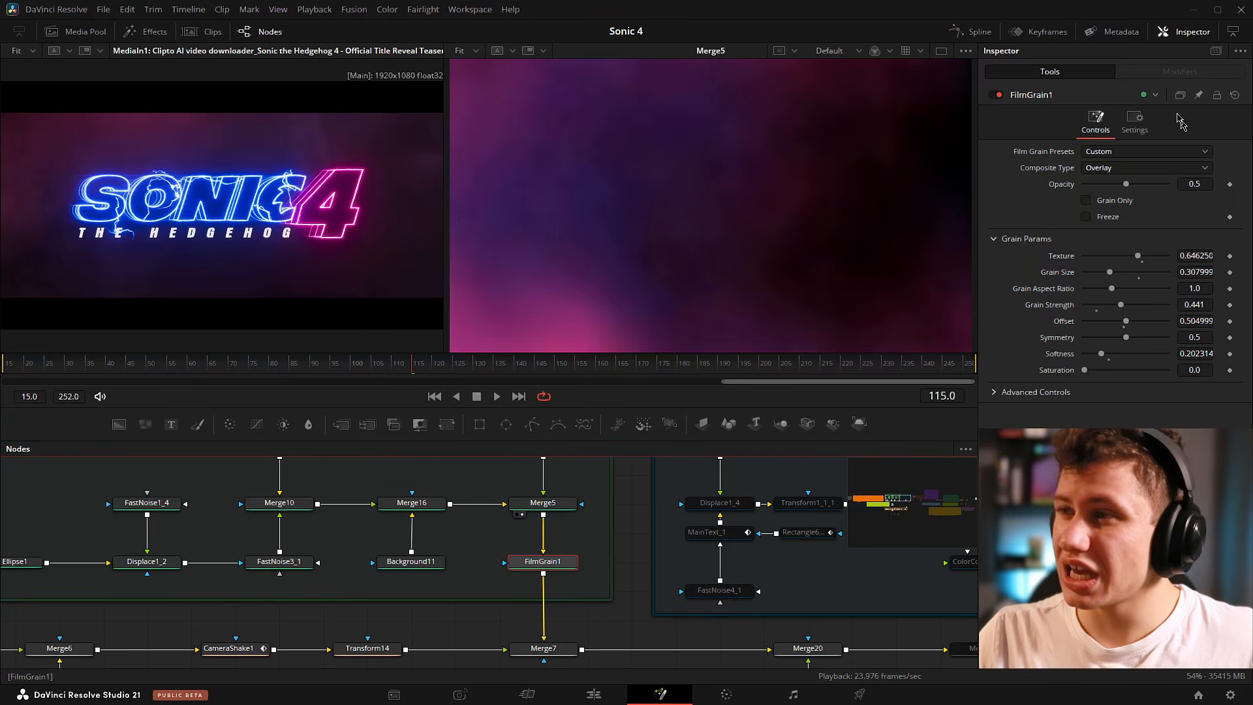
pyautogui.press('Escape')
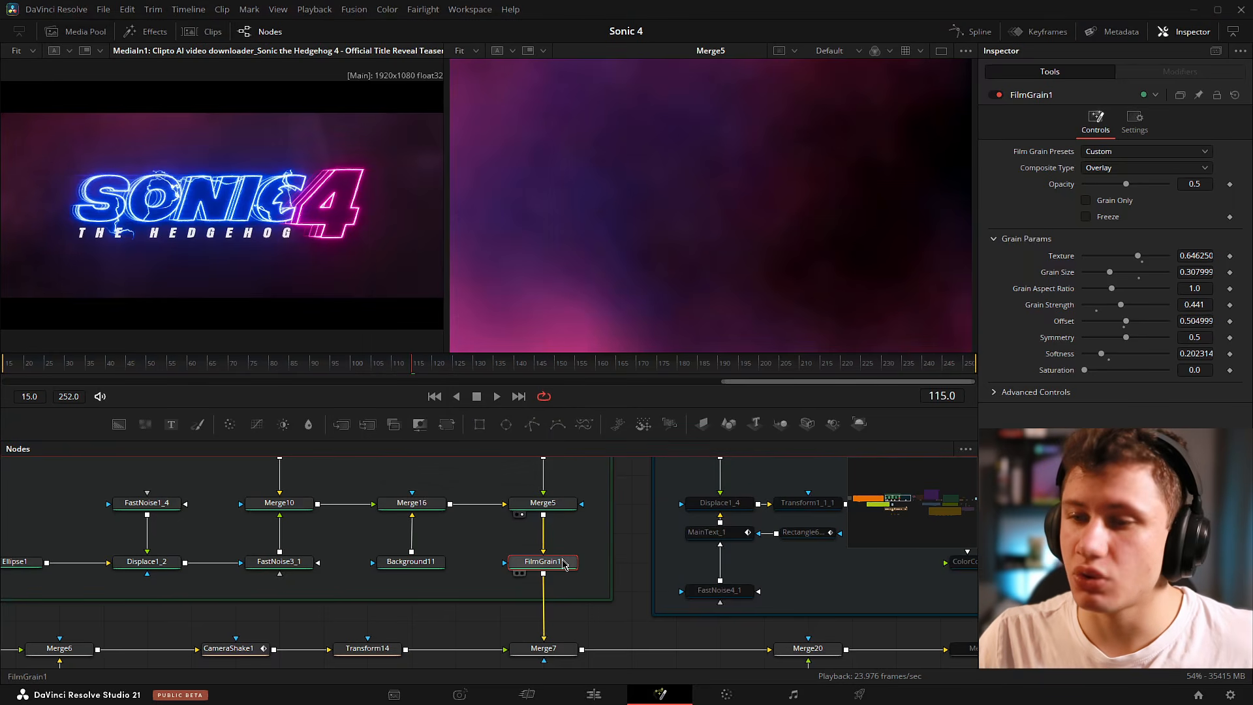
pyautogui.press('2')
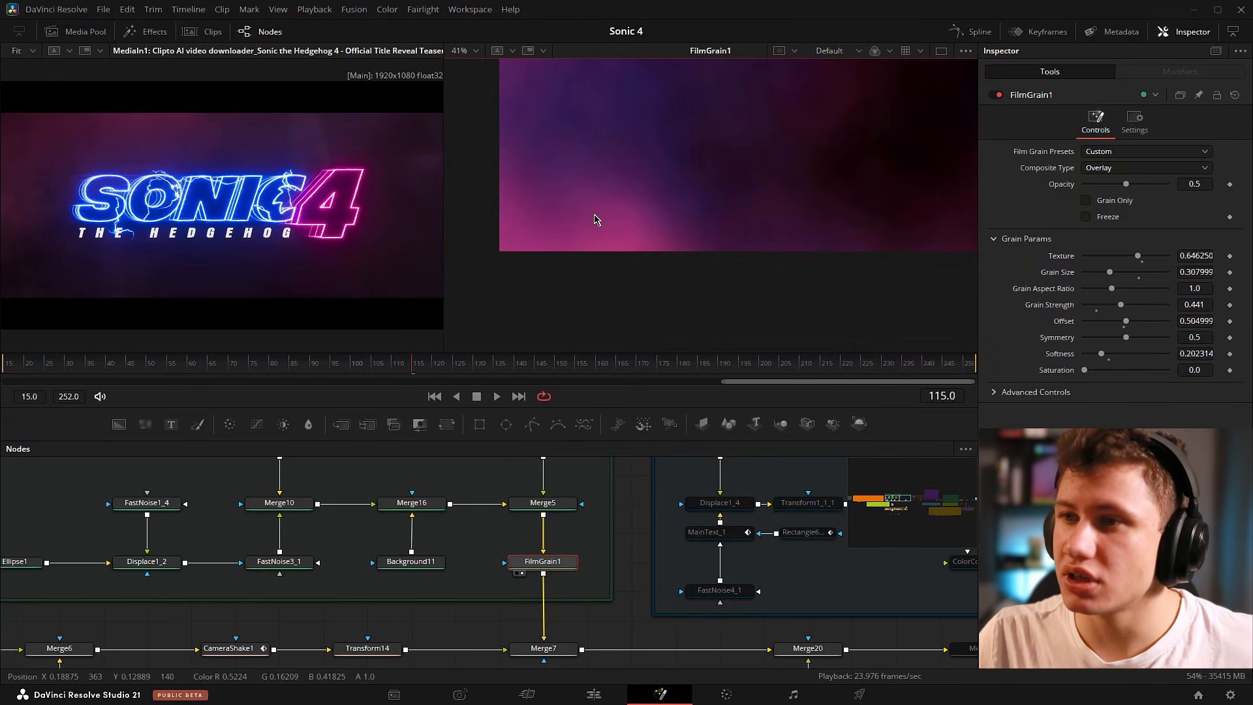
# Compare close-up views of FilmGrain1 and Merge5 to examine the effect of the grain on the background.
pyautogui.scroll(3, 607, 209)
pyautogui.scroll(-3, 694, 252)
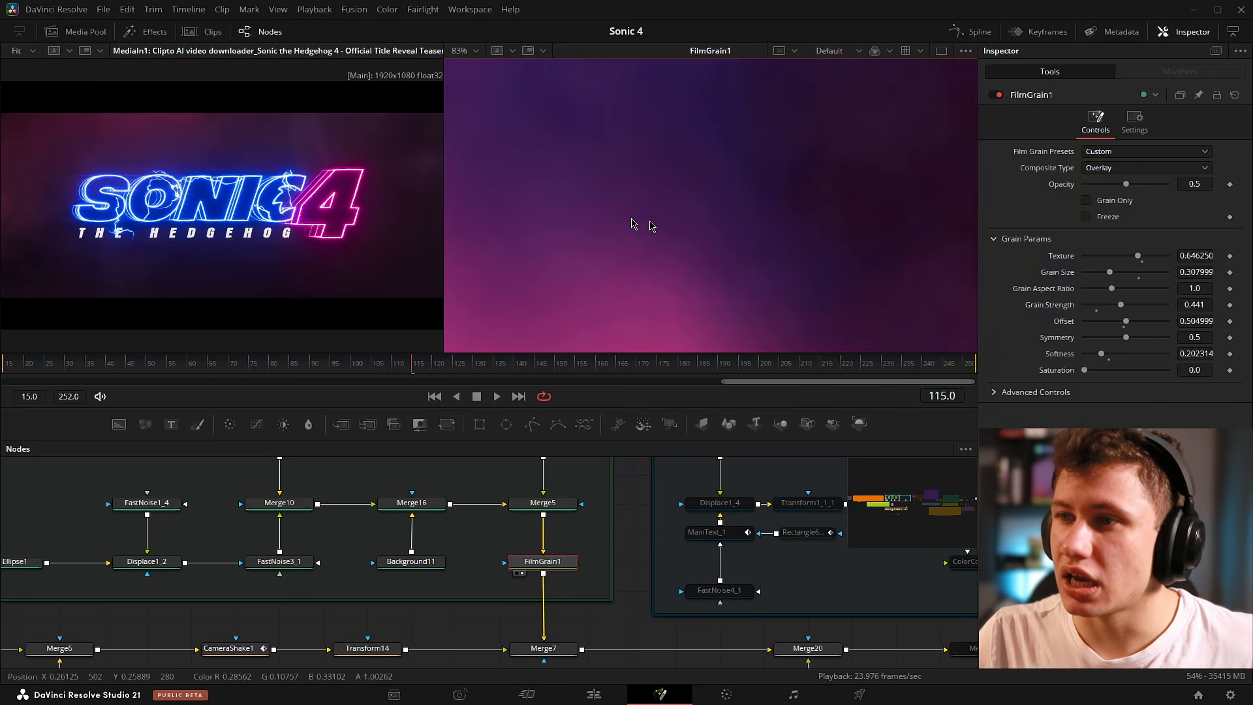
pyautogui.moveTo(567, 506); pyautogui.dragTo(680, 240)
pyautogui.moveTo(568, 572); pyautogui.dragTo(722, 214)
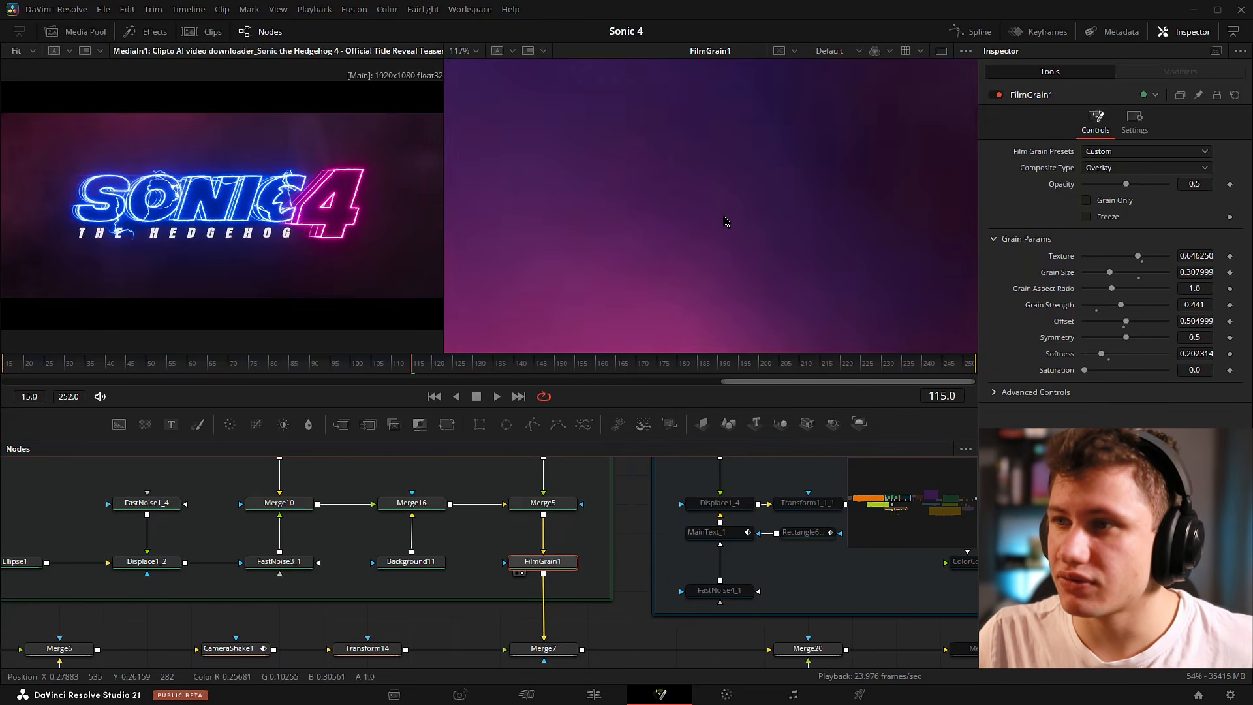
pyautogui.moveTo(542, 504); pyautogui.dragTo(712, 200)
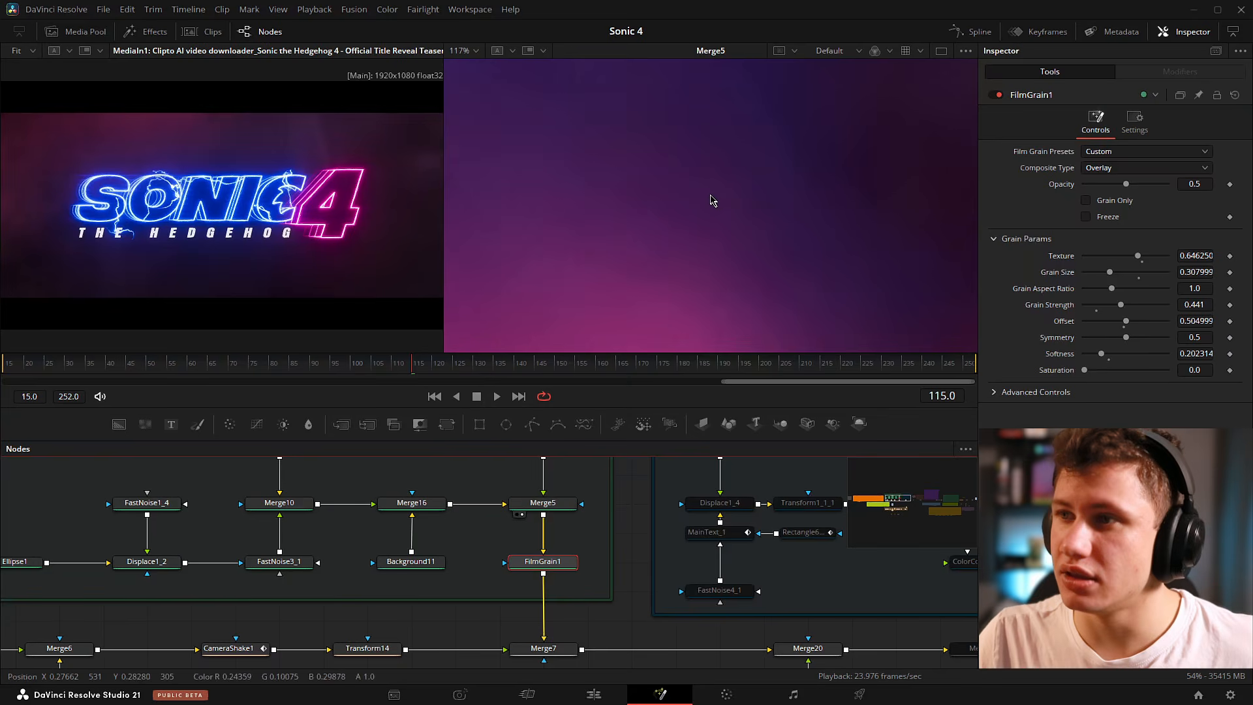
pyautogui.scroll(-3, 715, 206)
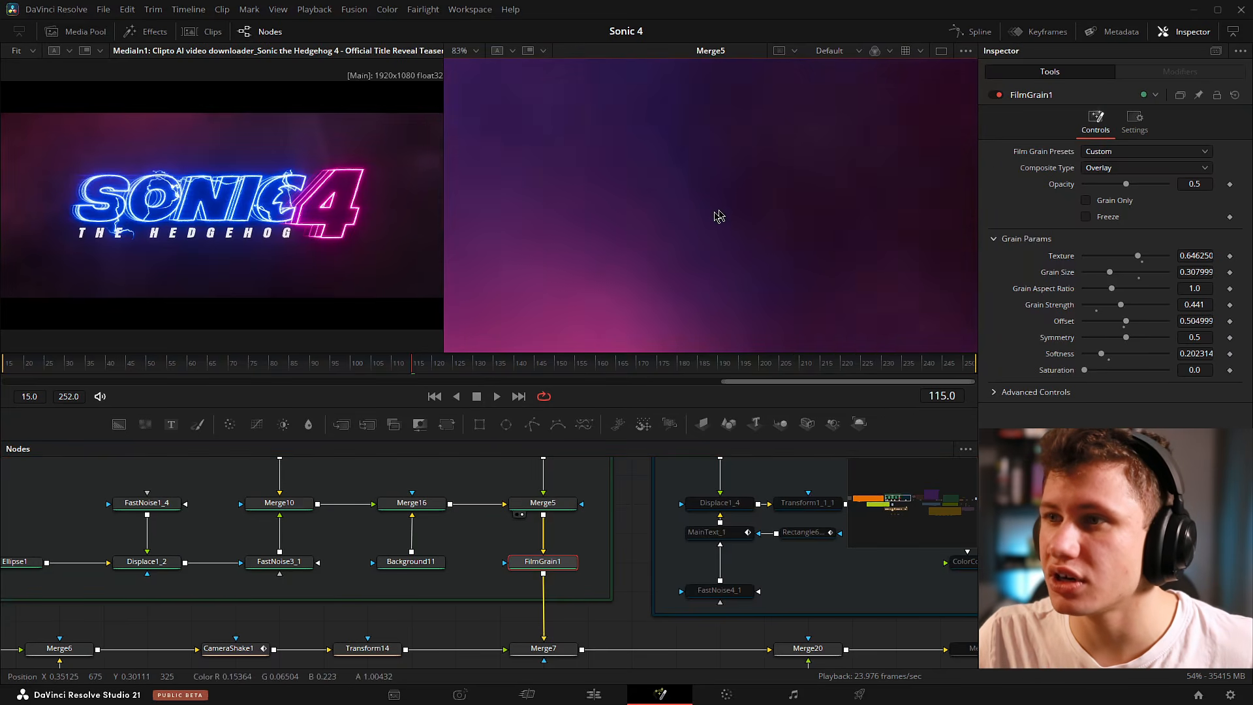
pyautogui.scroll(5, 719, 215)
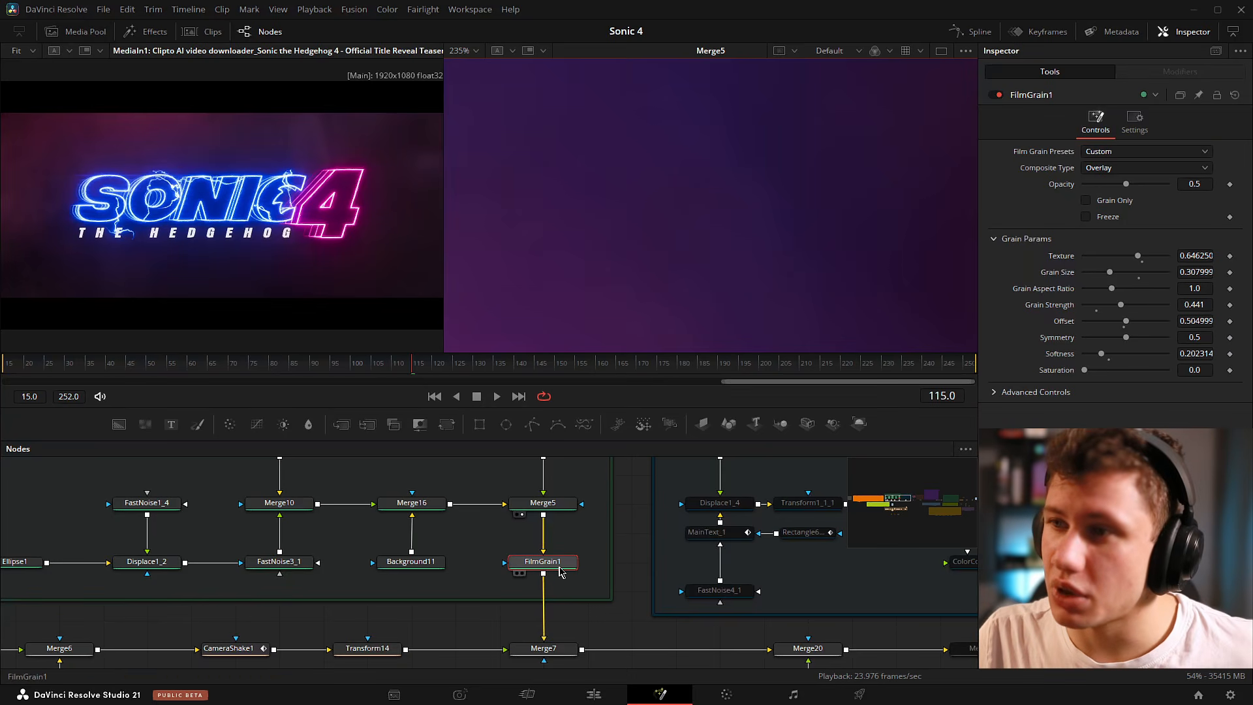
pyautogui.moveTo(558, 565); pyautogui.dragTo(667, 192)
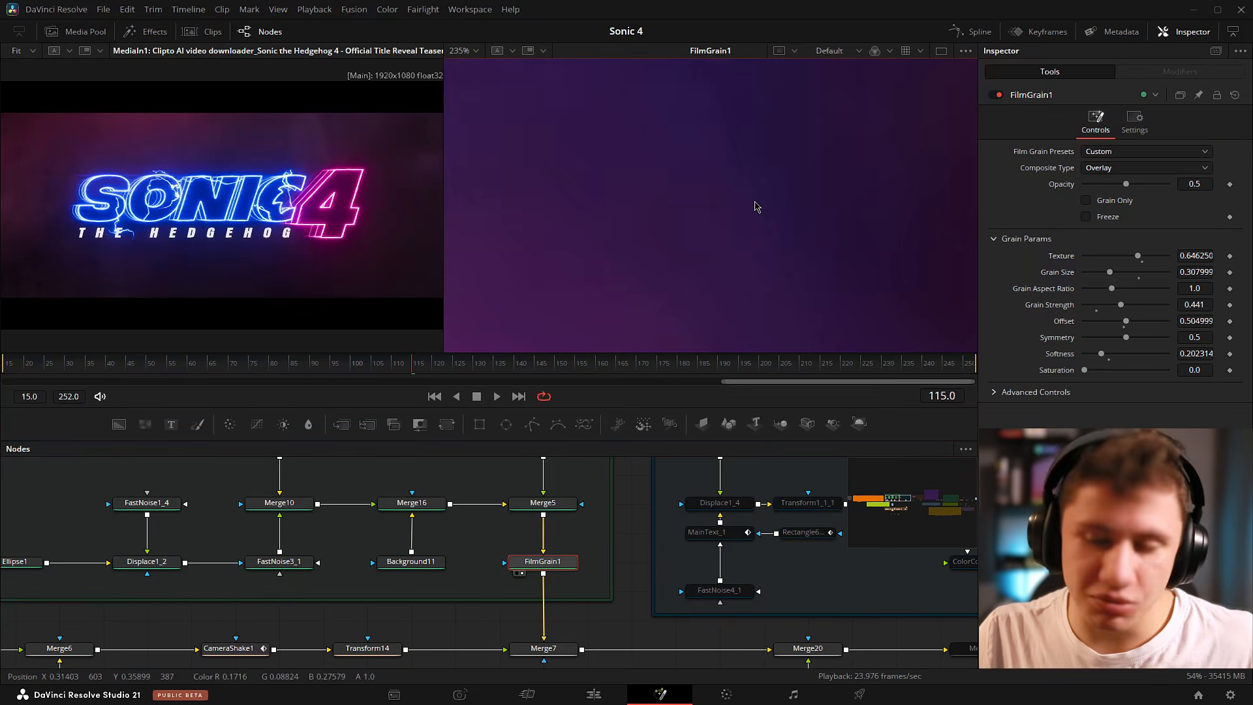
# Fit FilmGrain1's image to the second viewer and play back the grained background.
pyautogui.hotkey('ctrl', 'f')
pyautogui.press('space')
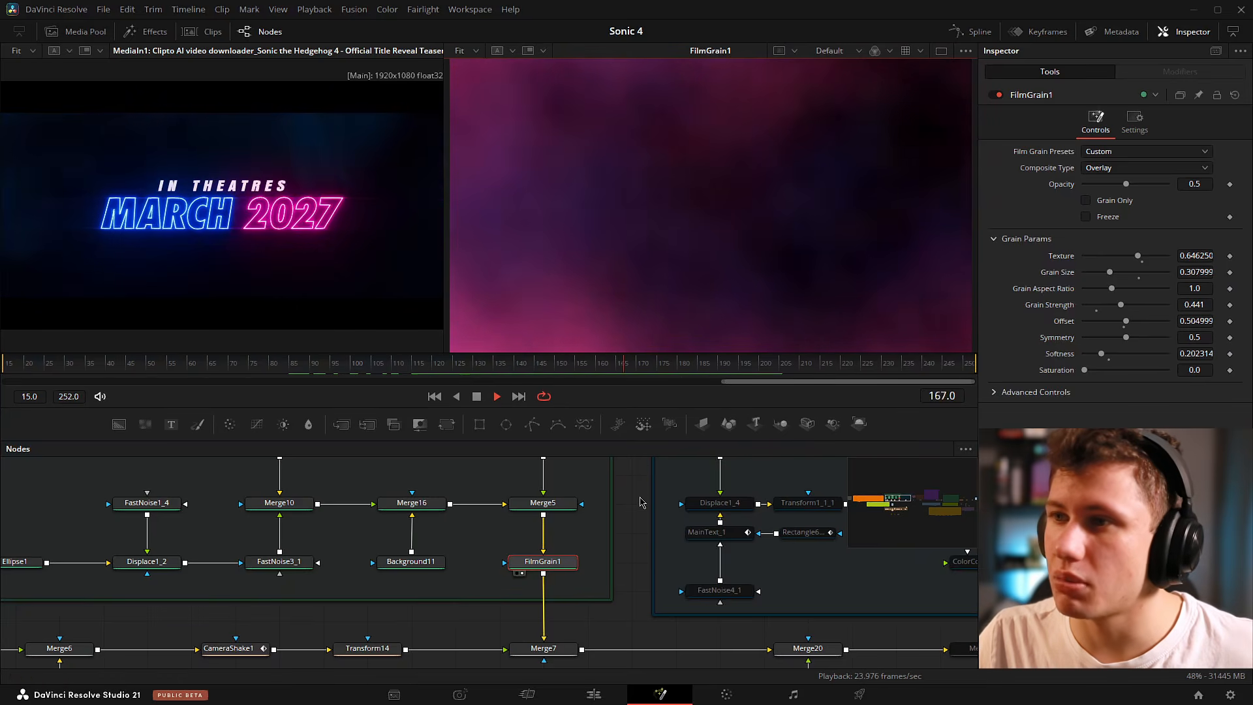
pyautogui.press('space')
# Display Merge7 in the second viewer and preview the title over the background, ending on frame 89.
pyautogui.scroll(-3, 633, 577)
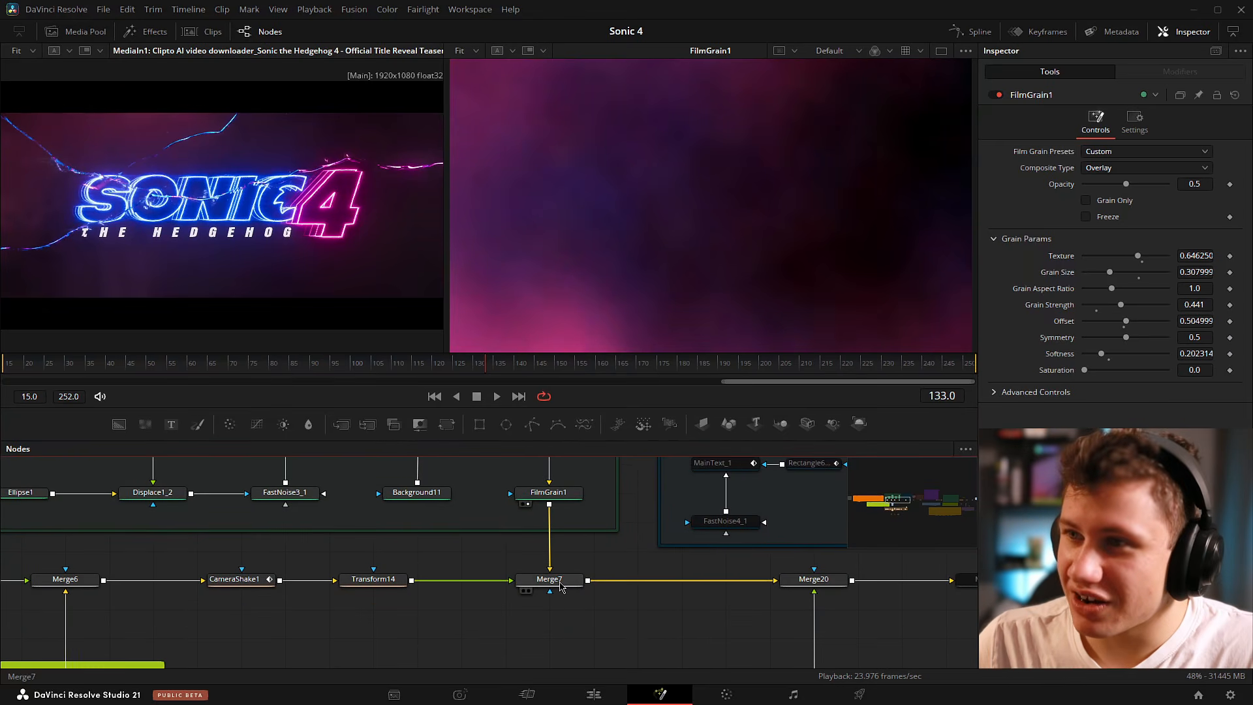
pyautogui.moveTo(560, 586); pyautogui.dragTo(677, 221)
pyautogui.press('space')
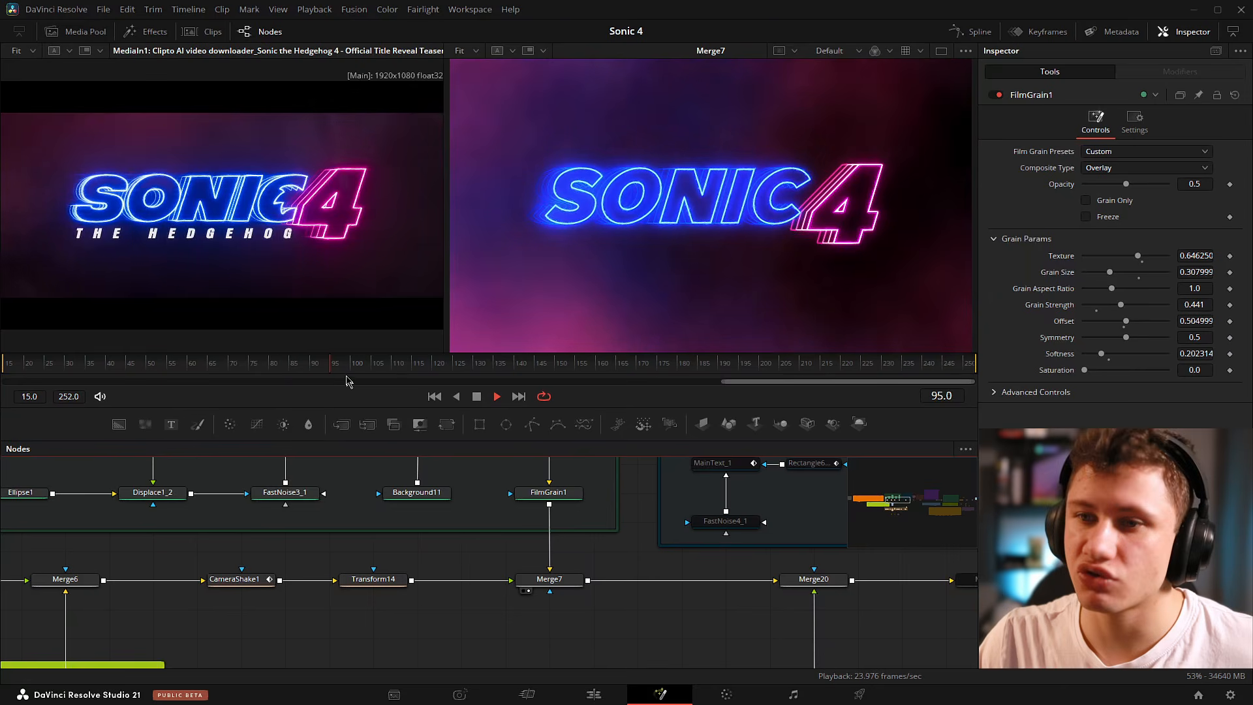
pyautogui.click(26, 361)
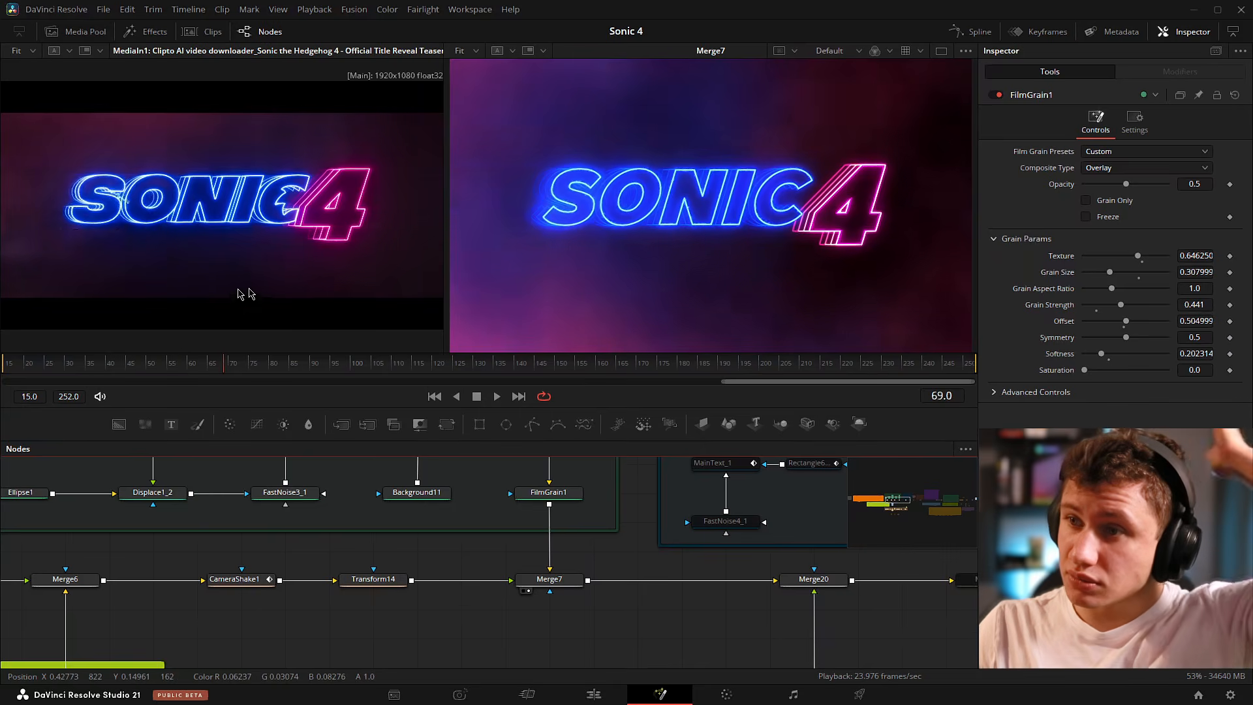
pyautogui.scroll(-5, 539, 587)
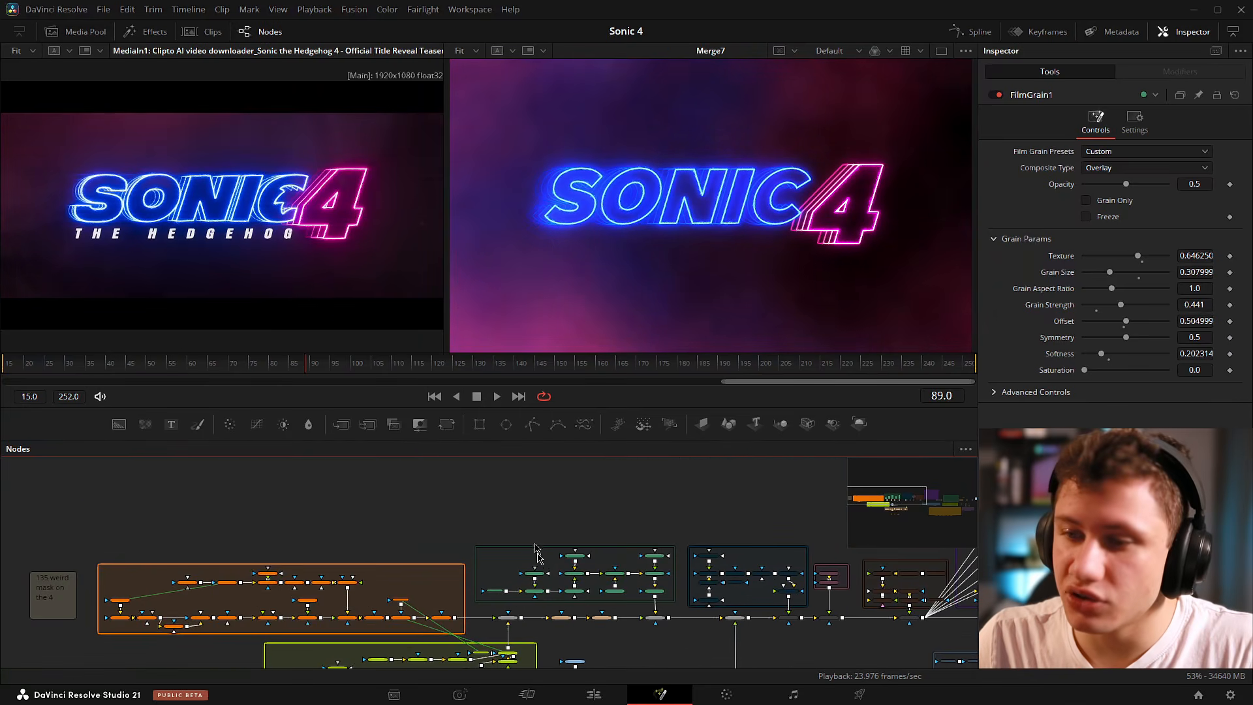
# Look over the node graph from the Background group across the main merge chain to the Number_Lightning group.
pyautogui.scroll(-3, 536, 552)
pyautogui.hscroll(3, 536, 552)
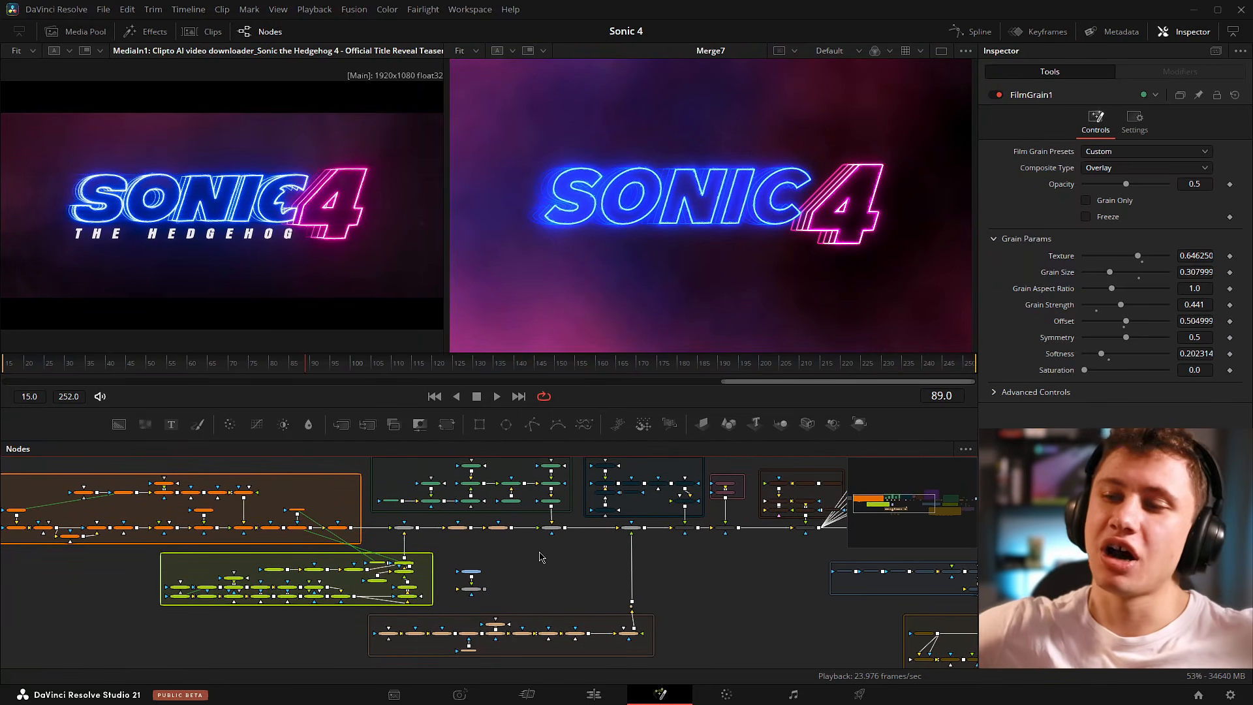
pyautogui.scroll(4, 552, 629)
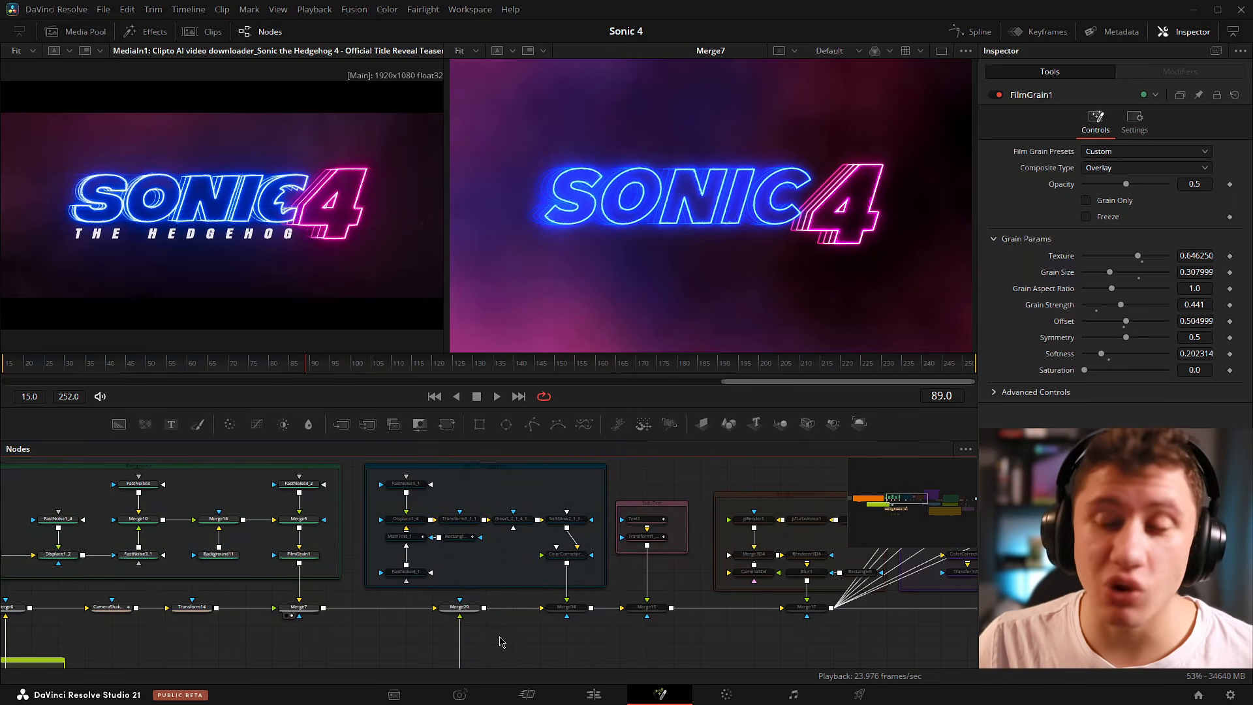
pyautogui.scroll(-2, 574, 630)
pyautogui.hscroll(-2, 596, 608)
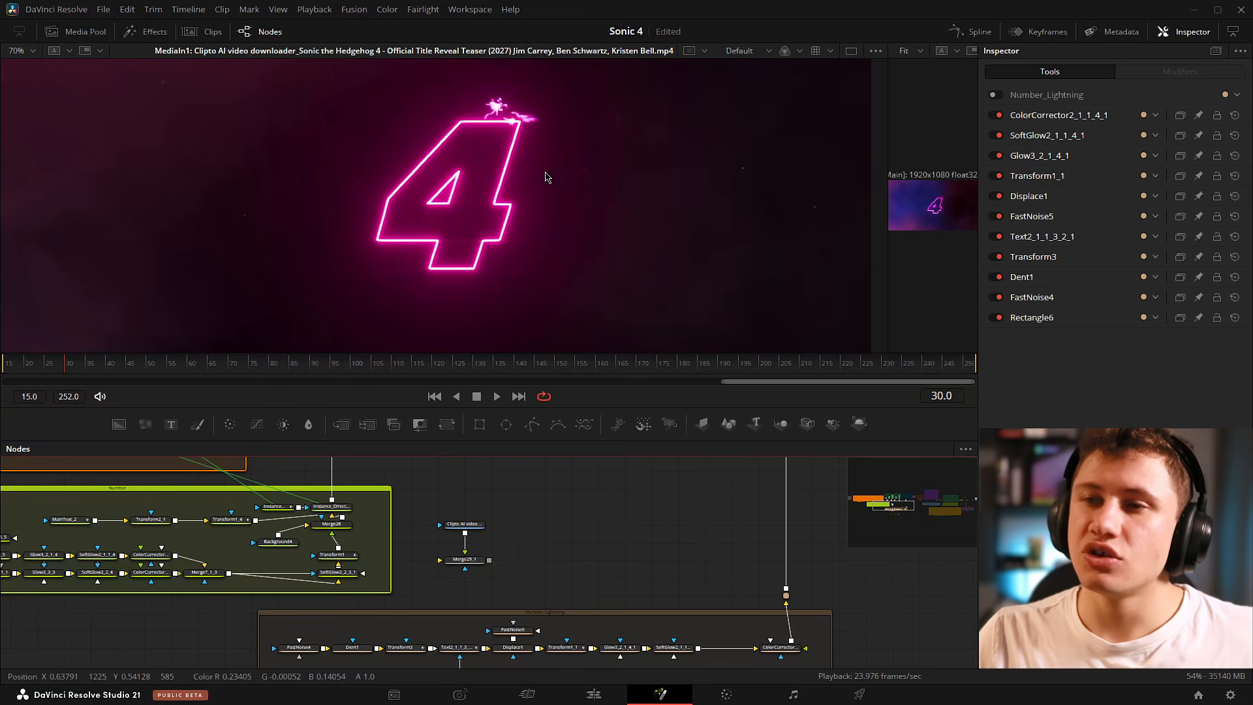
# Examine the lightning around the 4 in the reference clip up close, ending on frame 35 with the image fitted.
pyautogui.scroll(-3, 547, 178)
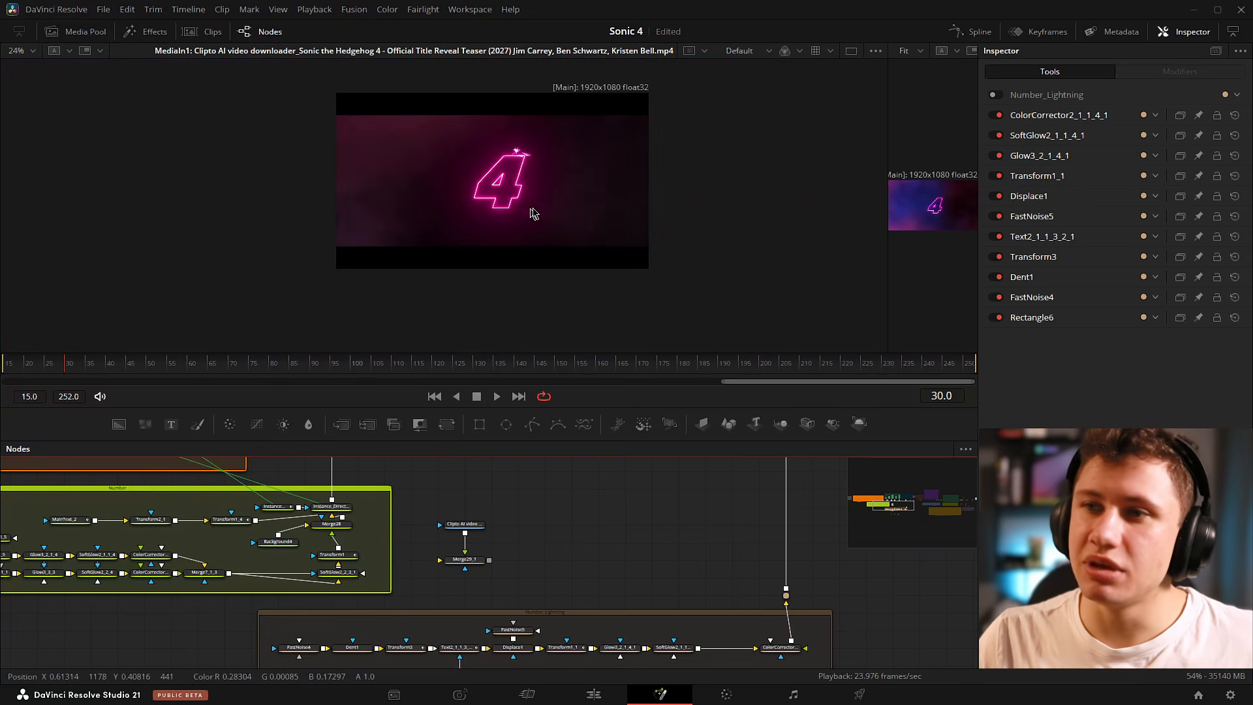
pyautogui.moveTo(58, 366); pyautogui.dragTo(92, 365)
pyautogui.scroll(2, 596, 165)
pyautogui.scroll(3, 596, 165)
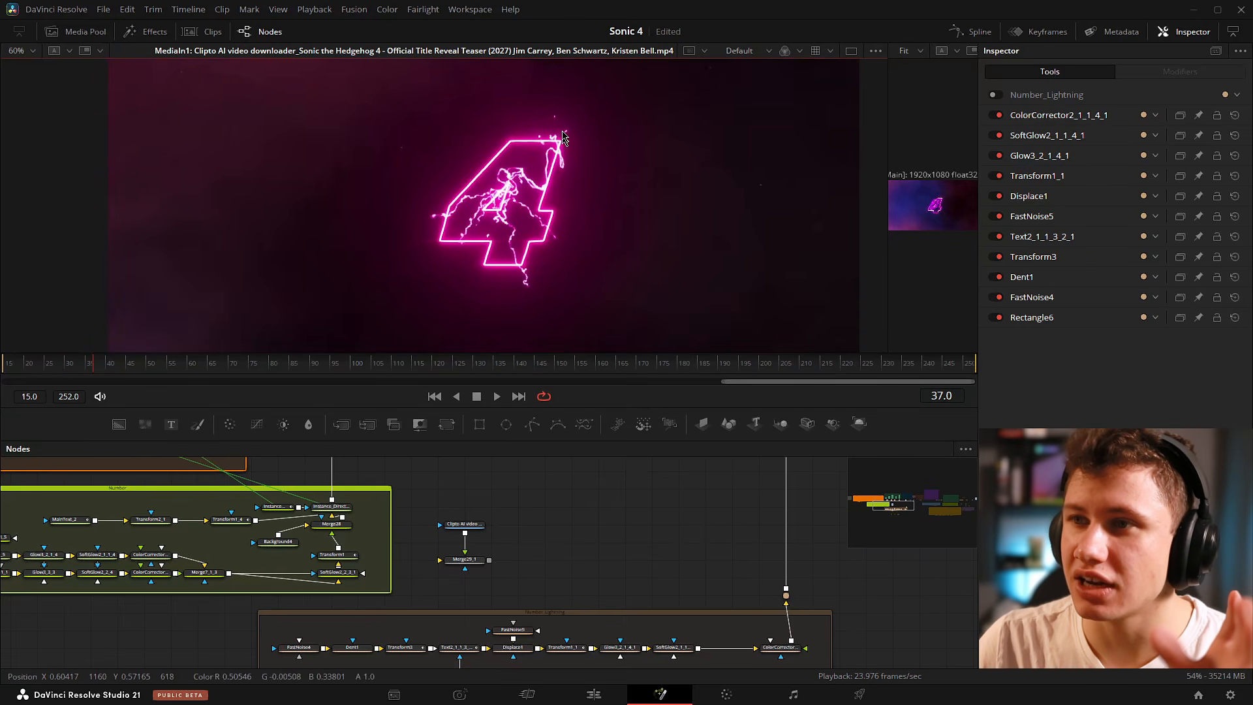
pyautogui.moveTo(173, 377); pyautogui.dragTo(90, 407)
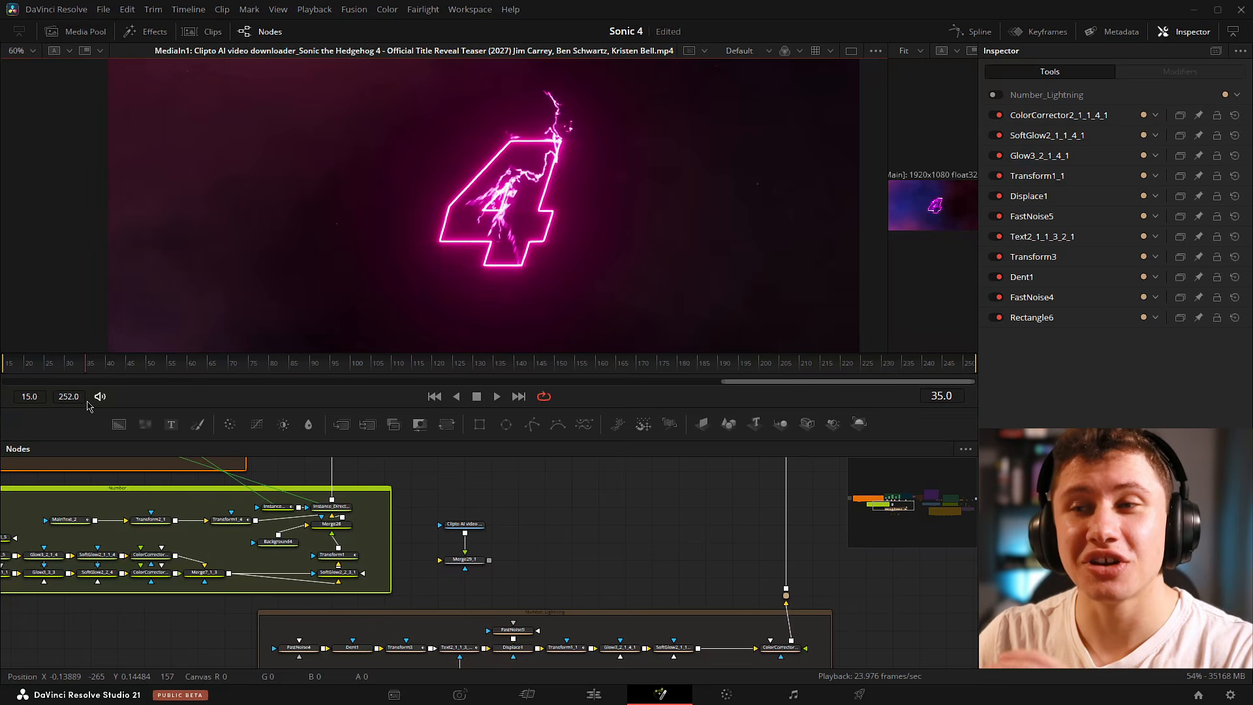
pyautogui.hotkey('ctrl', 'f')
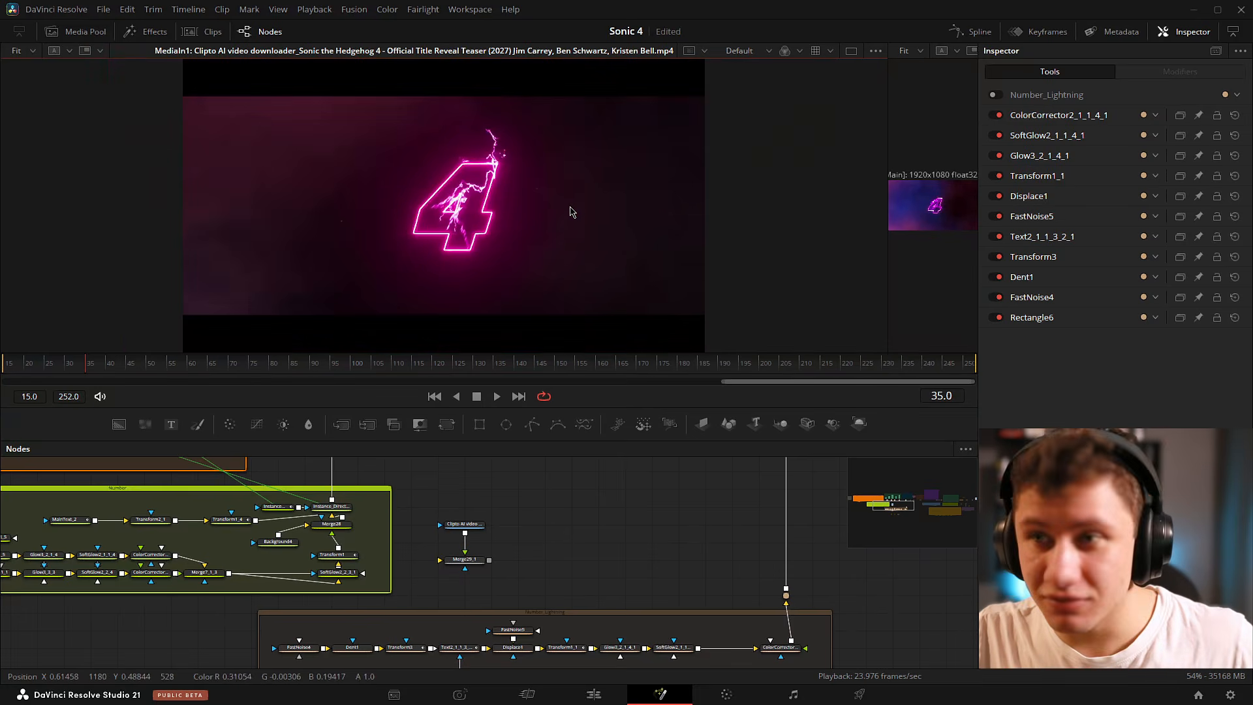
# Enlarge the second viewer and compare the reference clip with Merge20 through the number's appearance, ending on frame 47.
pyautogui.moveTo(889, 173); pyautogui.dragTo(507, 192)
pyautogui.moveTo(604, 484); pyautogui.dragTo(478, 411)
pyautogui.click(55, 368)
pyautogui.moveTo(56, 371); pyautogui.dragTo(136, 383)
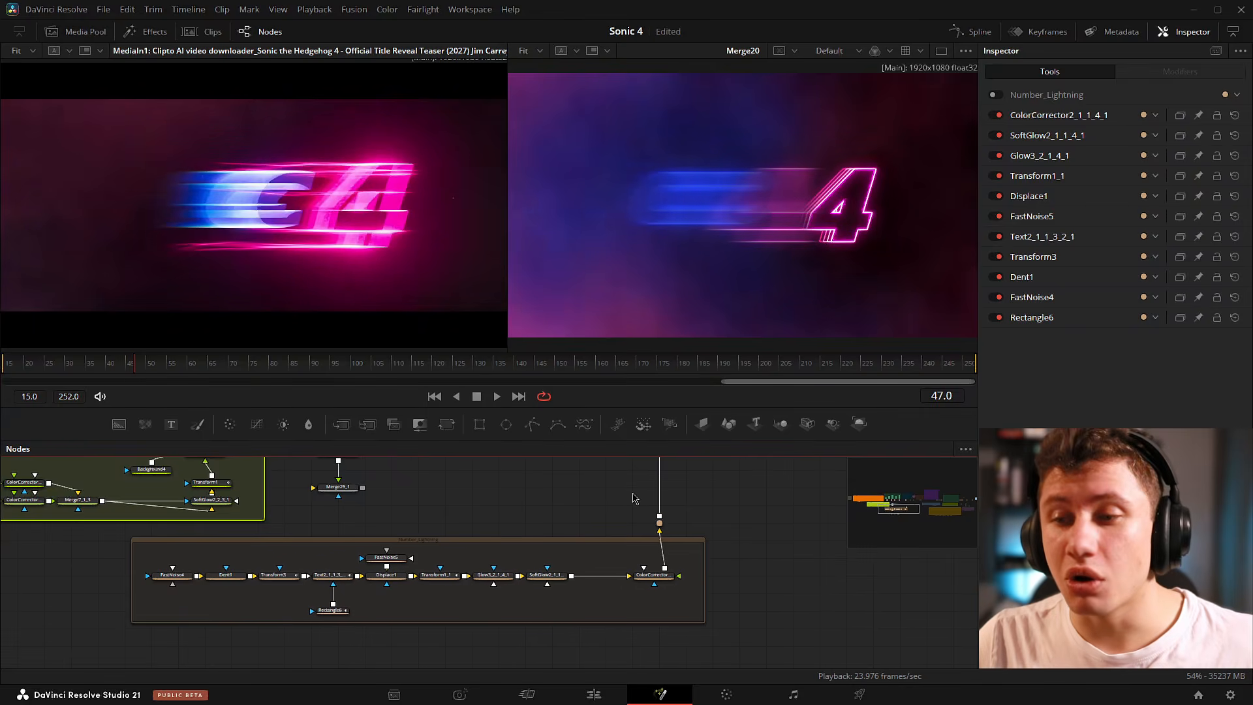
# Add a Text+ node beside the Number_Lightning group with the creator's name in Open Sans Bold at size 0.1417.
pyautogui.moveTo(633, 500); pyautogui.dragTo(455, 484)
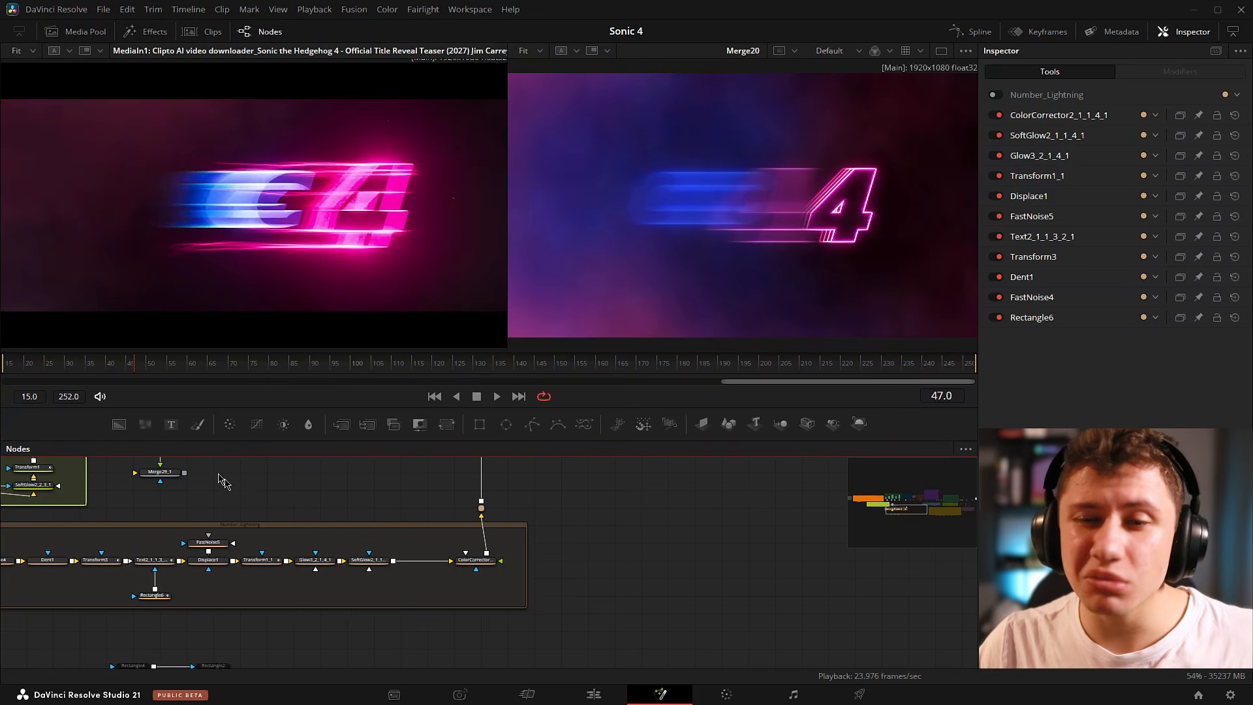
pyautogui.moveTo(171, 424); pyautogui.dragTo(613, 530)
pyautogui.scroll(3, 628, 532)
pyautogui.moveTo(627, 533); pyautogui.dragTo(319, 542)
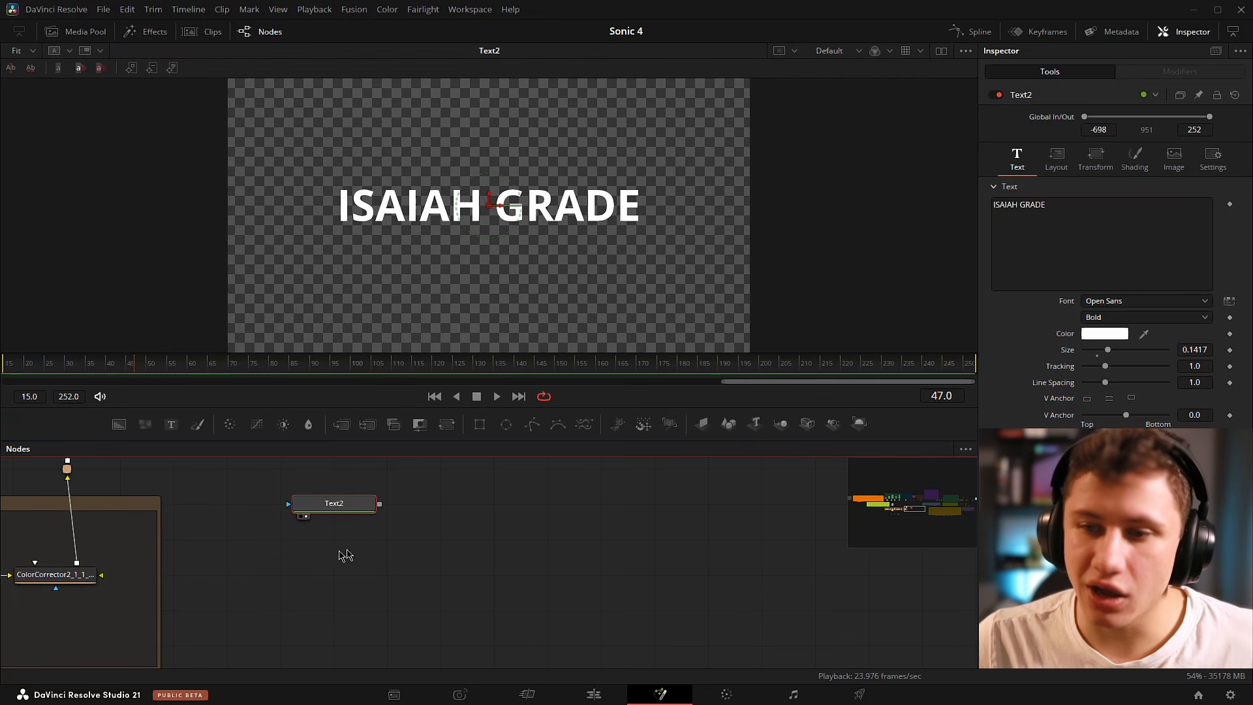
# Duplicate the text node, shade the copy as a yellow outline with 0.02 thickness, and display it.
pyautogui.hotkey('ctrl', 'v')
pyautogui.click(1135, 162)
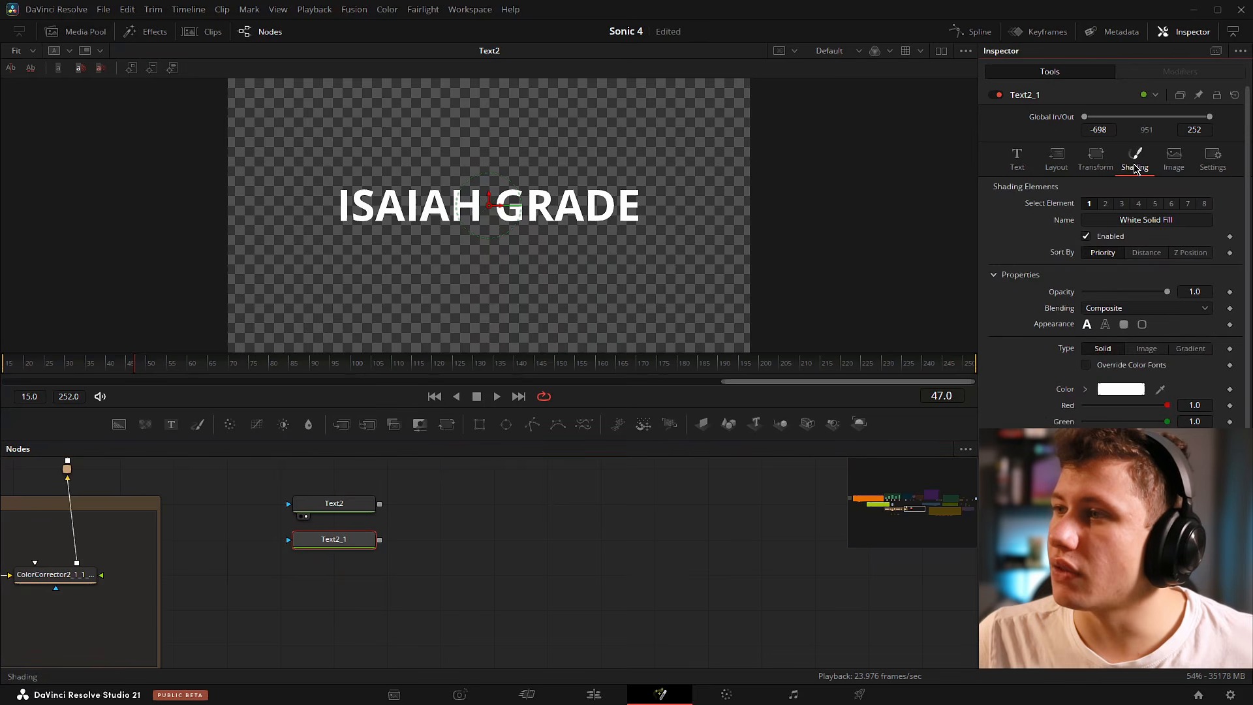
pyautogui.press('1')
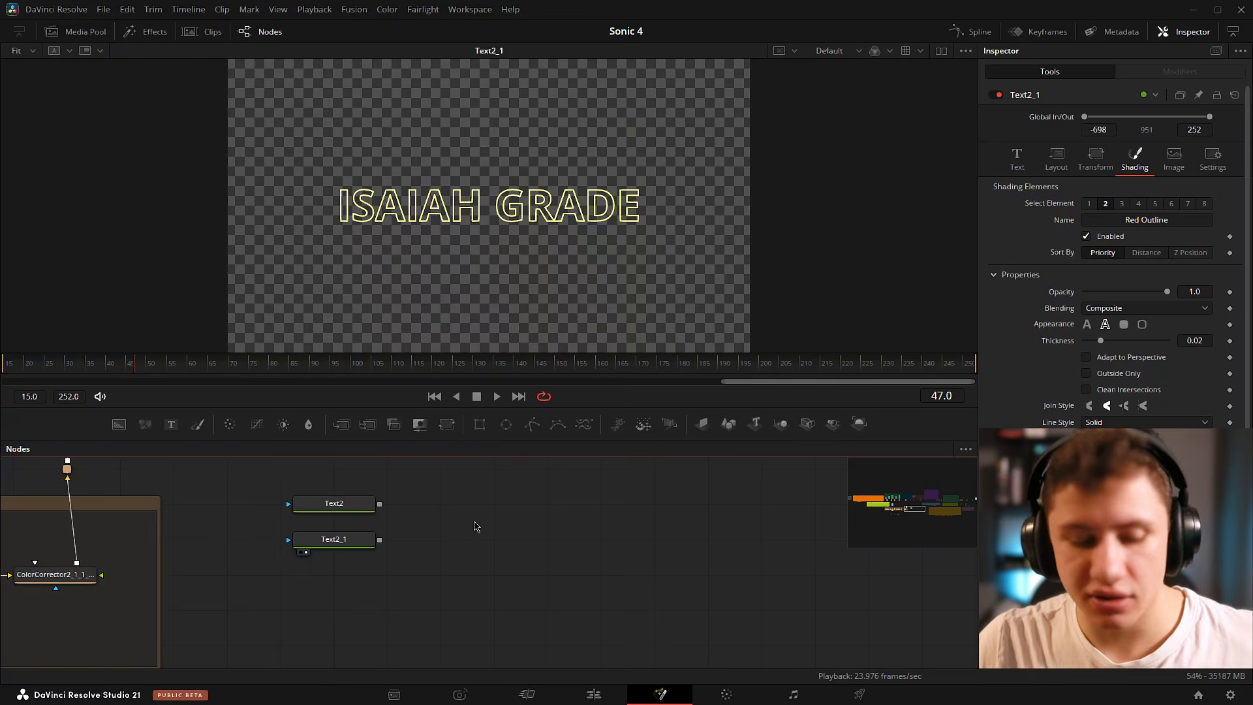
# Add a Displace node and a FastNoise node beside the two text nodes.
pyautogui.hotkey('shift', 'space')
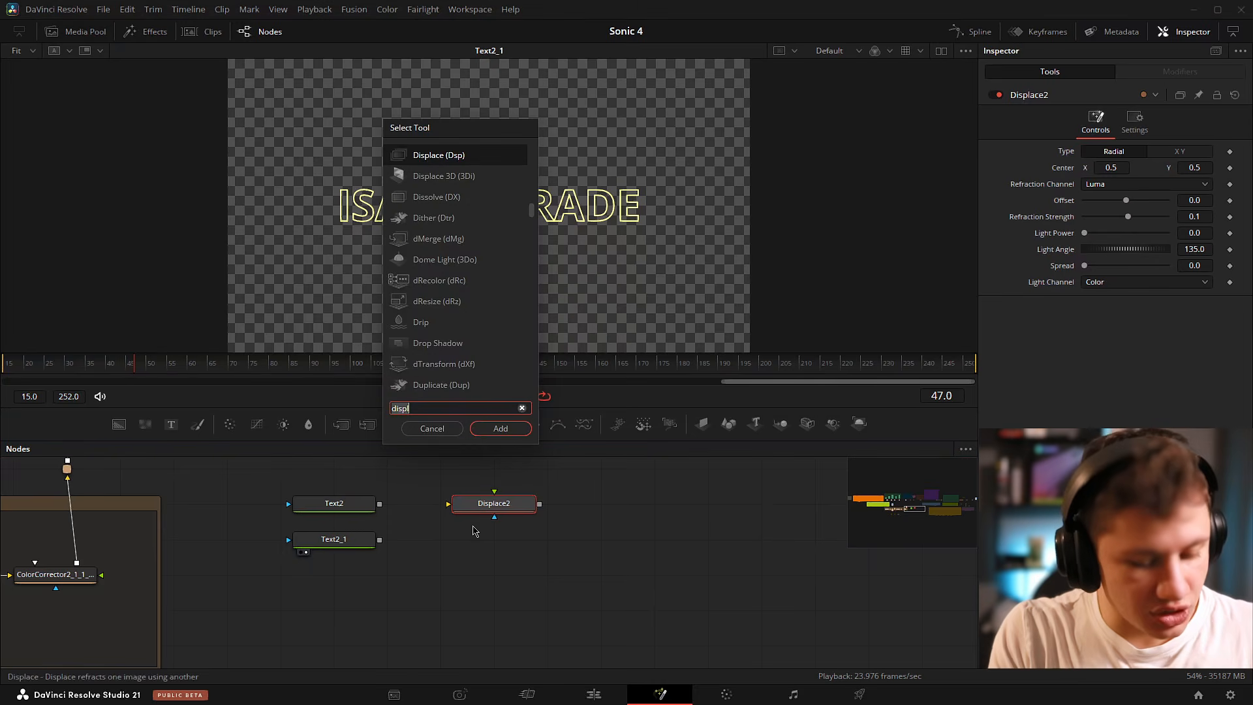
pyautogui.write('fastnoise')
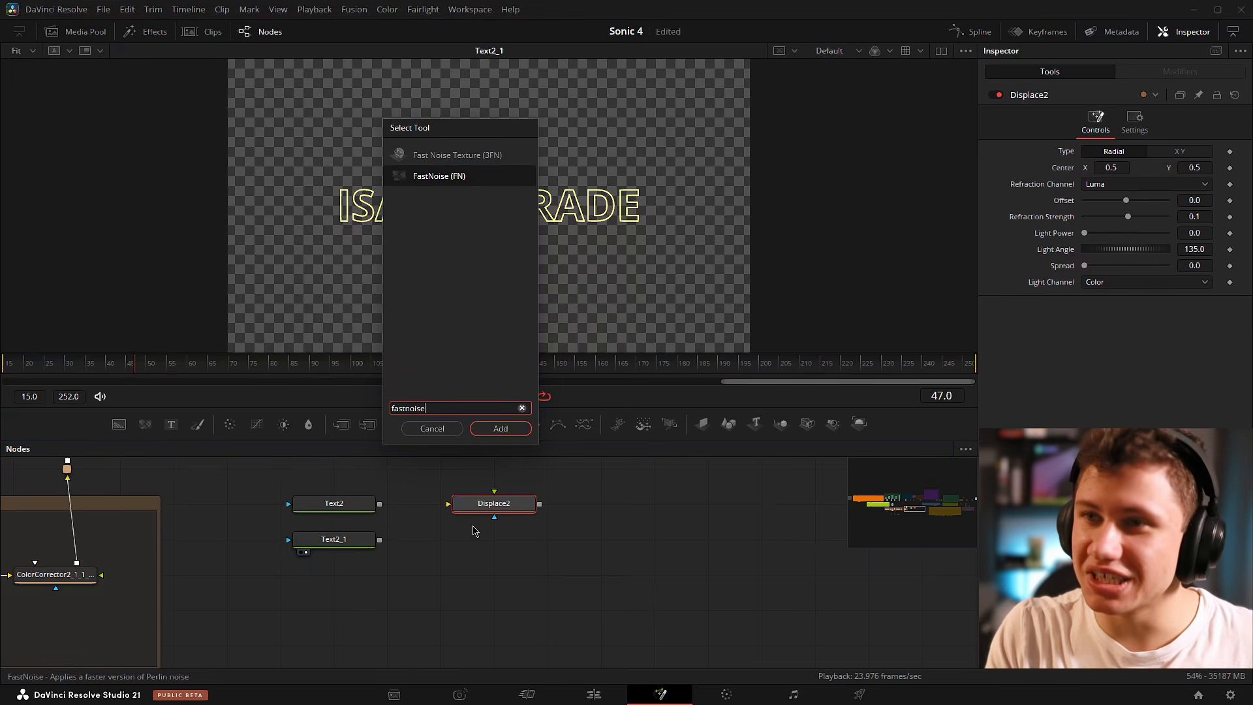
pyautogui.press('Return')
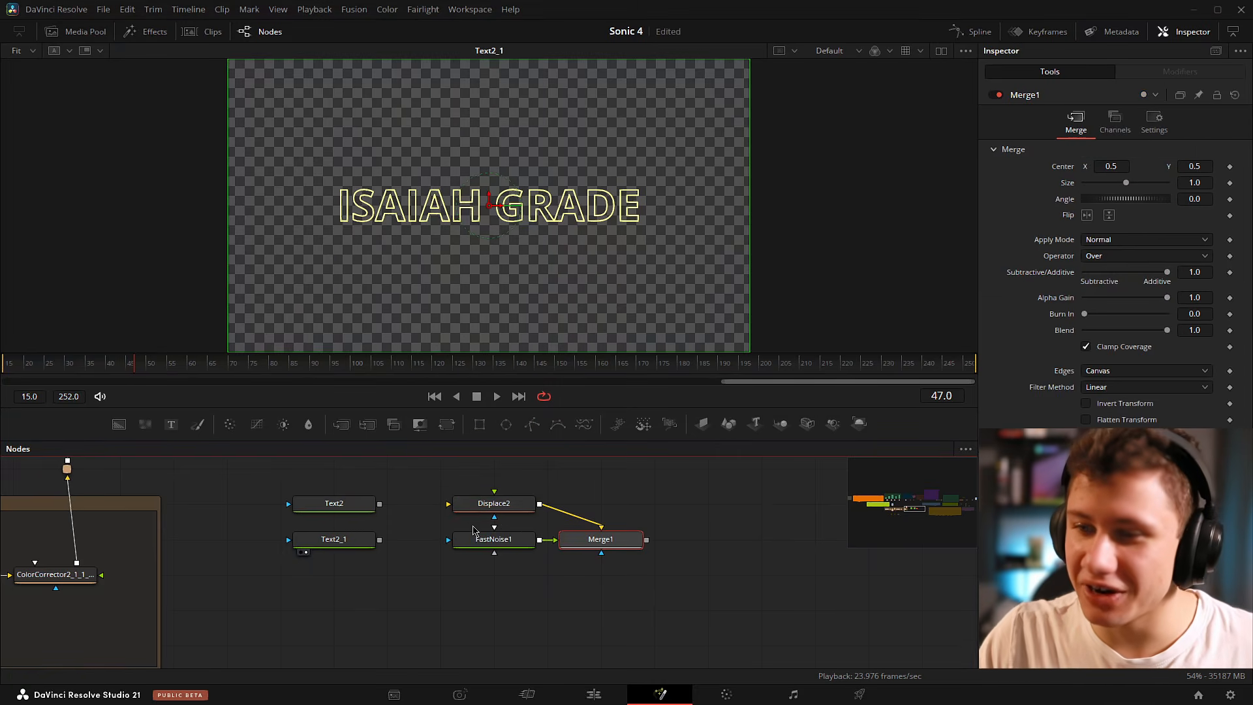
# Delete the unneeded merge between Displace2 and FastNoise1 and feed the outlined text into Displace2.
pyautogui.moveTo(521, 530); pyautogui.dragTo(623, 462)
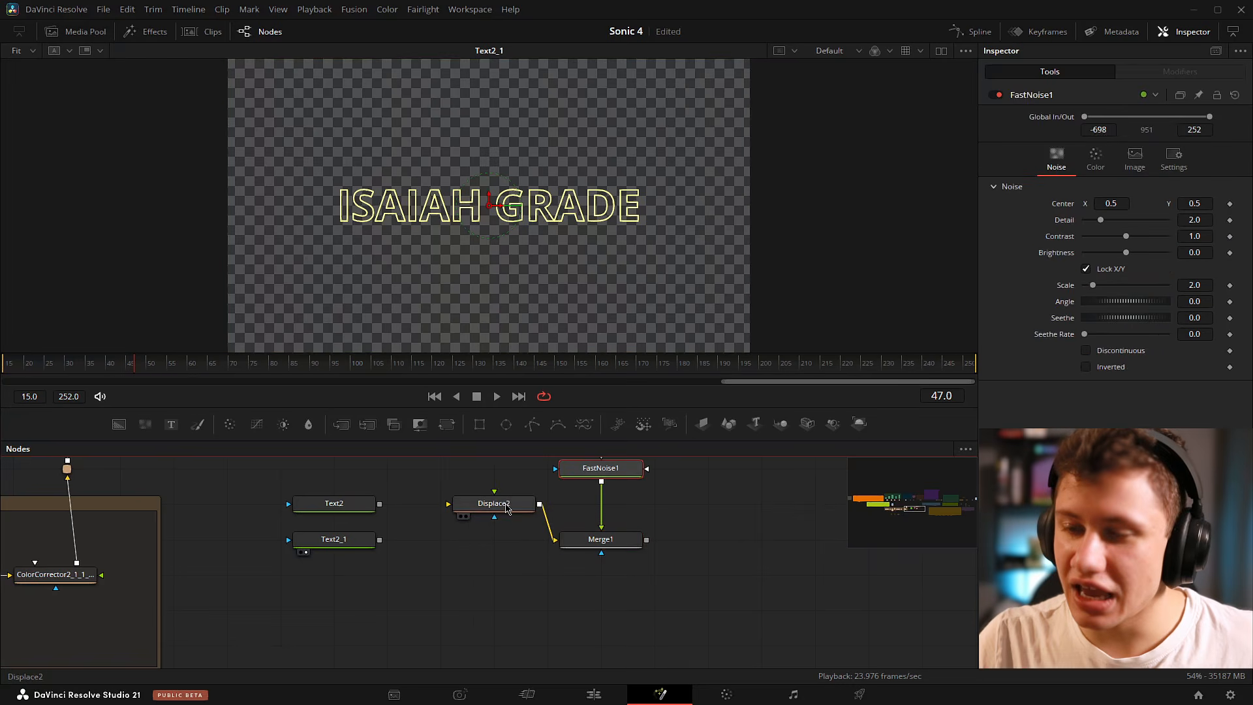
pyautogui.click(504, 506)
pyautogui.click(598, 541)
pyautogui.press('Delete')
pyautogui.moveTo(498, 507); pyautogui.dragTo(531, 522)
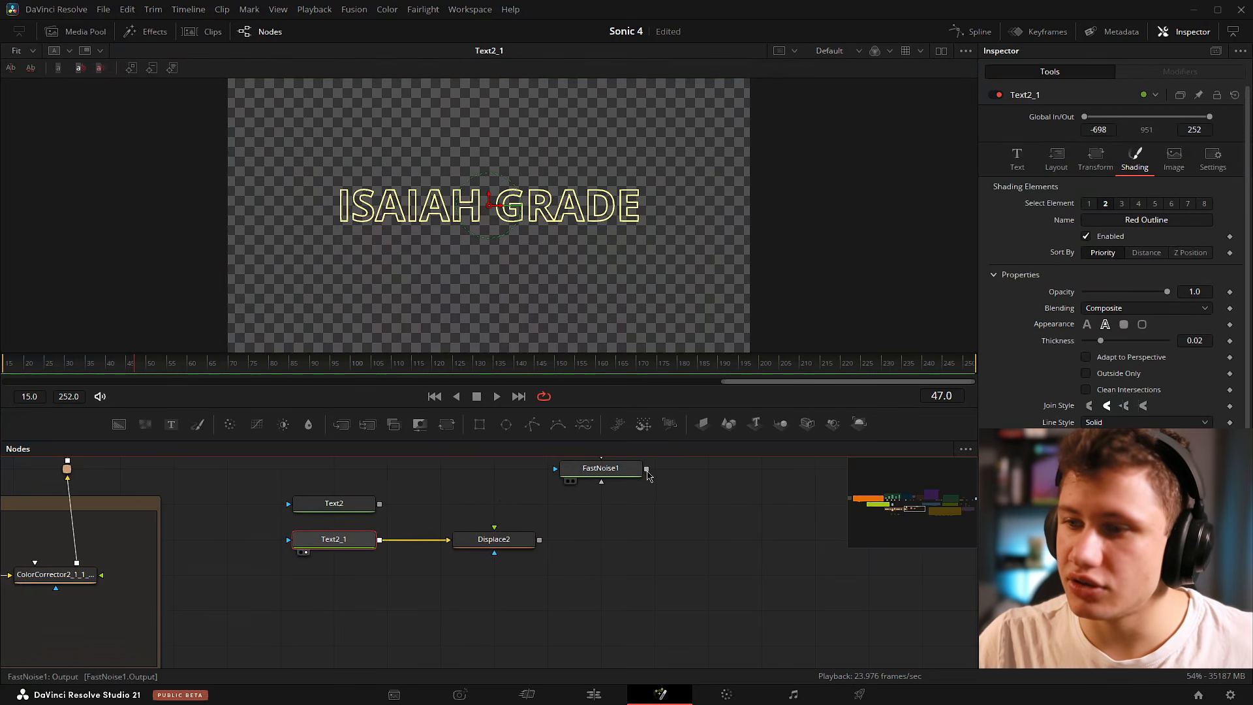
# Displace the outline with FastNoise1 in XY mode, using refraction 0.016 and 0.011, noise detail 10, contrast 2.14, scale 20 and seethe rate 1.
pyautogui.moveTo(646, 468); pyautogui.dragTo(494, 527)
pyautogui.moveTo(597, 474); pyautogui.dragTo(491, 509)
pyautogui.click(463, 552)
pyautogui.click(493, 503)
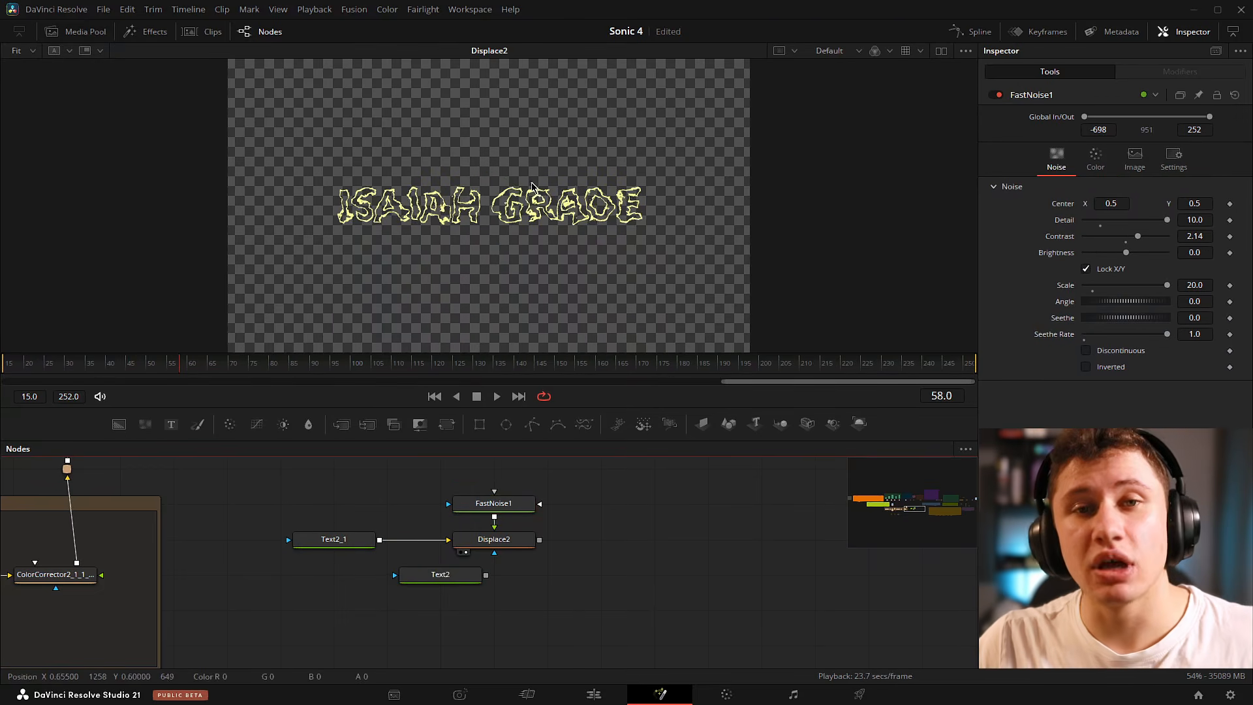
# Merge the displaced outline over the solid Text2 and display the merged result.
pyautogui.moveTo(465, 577); pyautogui.dragTo(518, 612)
pyautogui.moveTo(539, 539); pyautogui.dragTo(522, 326)
pyautogui.moveTo(601, 616); pyautogui.dragTo(654, 546)
pyautogui.click(593, 597)
# Add a Glow node and insert it between Displace2 and Merge1.
pyautogui.hotkey('shift', 'space')
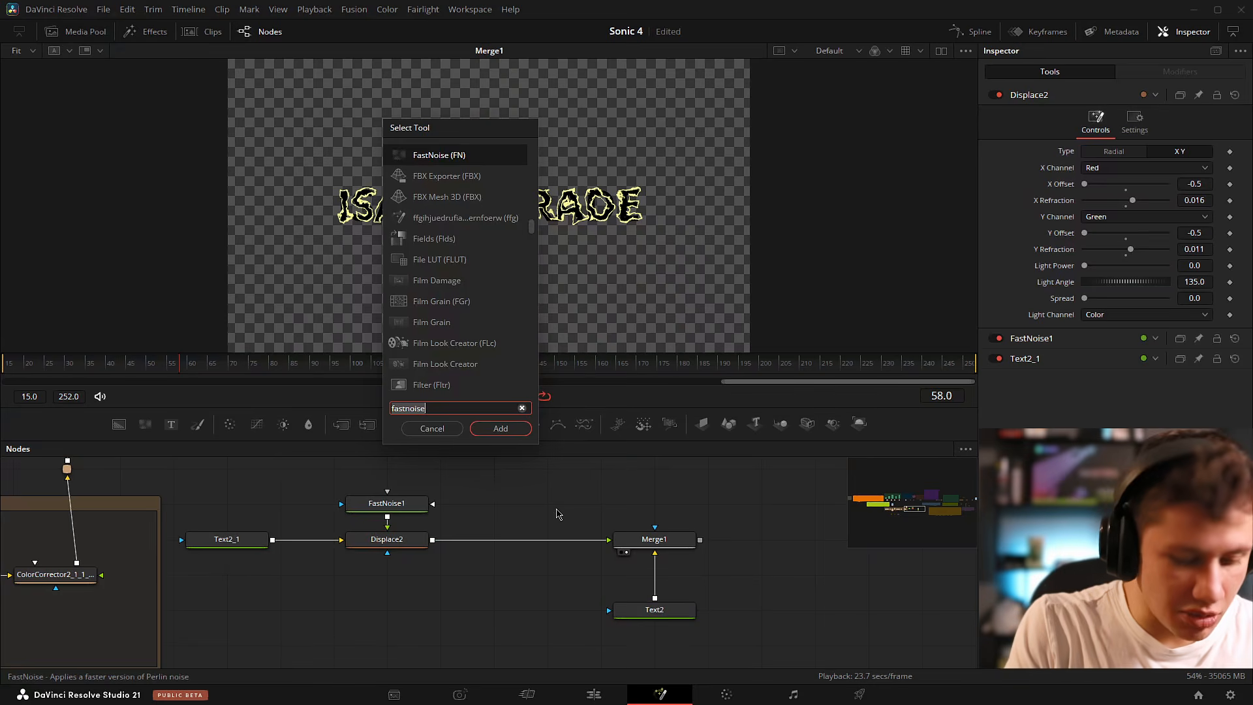
pyautogui.write('glow')
pyautogui.press('Return')
pyautogui.moveTo(547, 503); pyautogui.dragTo(494, 540)
pyautogui.click(550, 554)
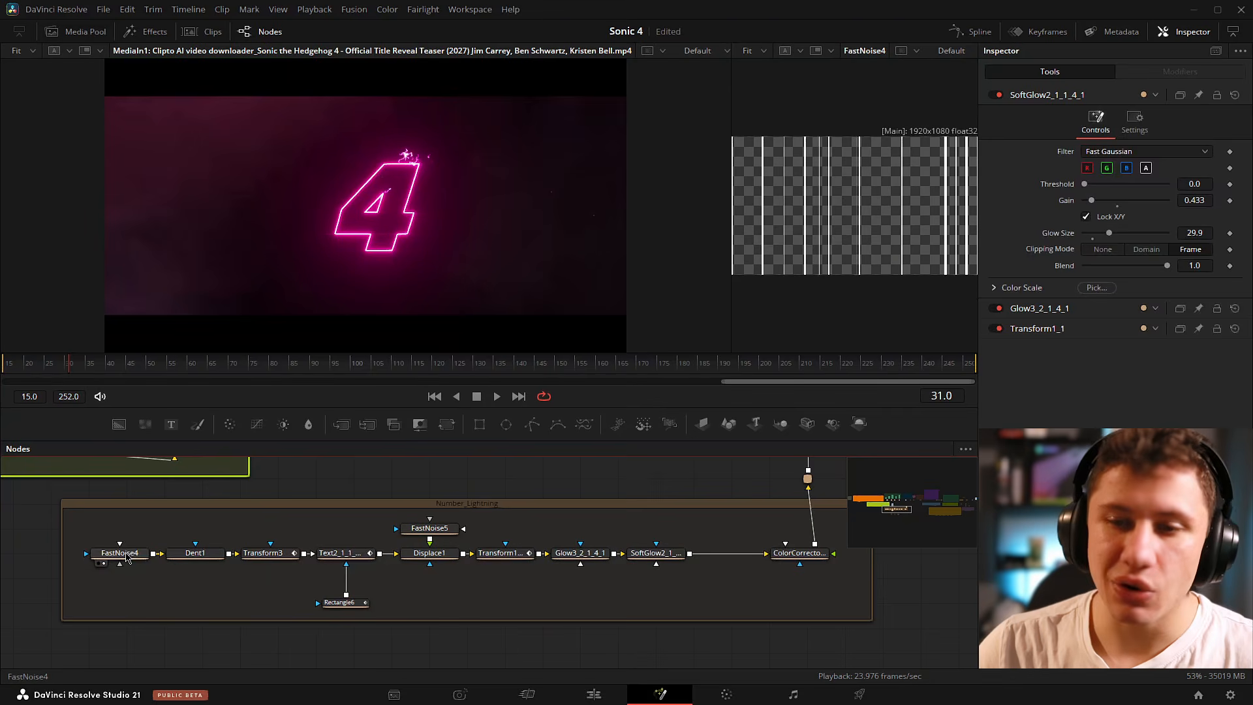
# Inspect FastNoise4's noise settings in the Number_Lightning group and scrub the reference lightning to frame 40.
pyautogui.click(126, 554)
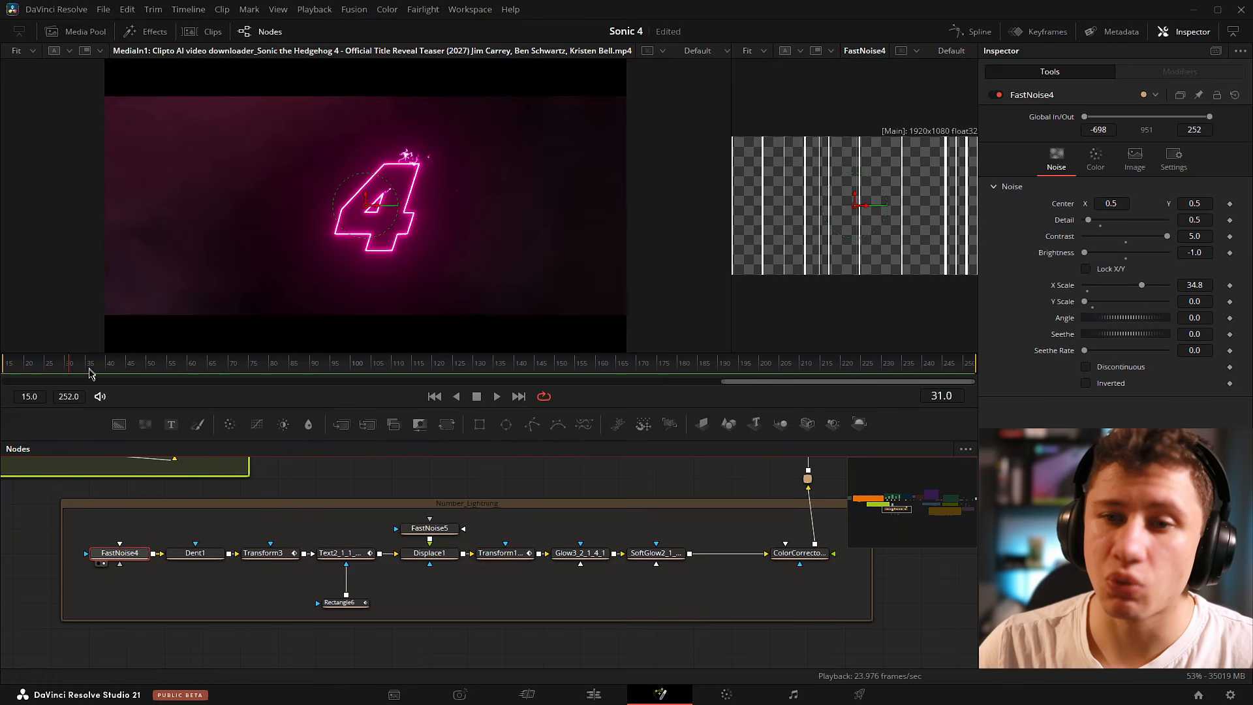
pyautogui.moveTo(63, 370); pyautogui.dragTo(105, 367)
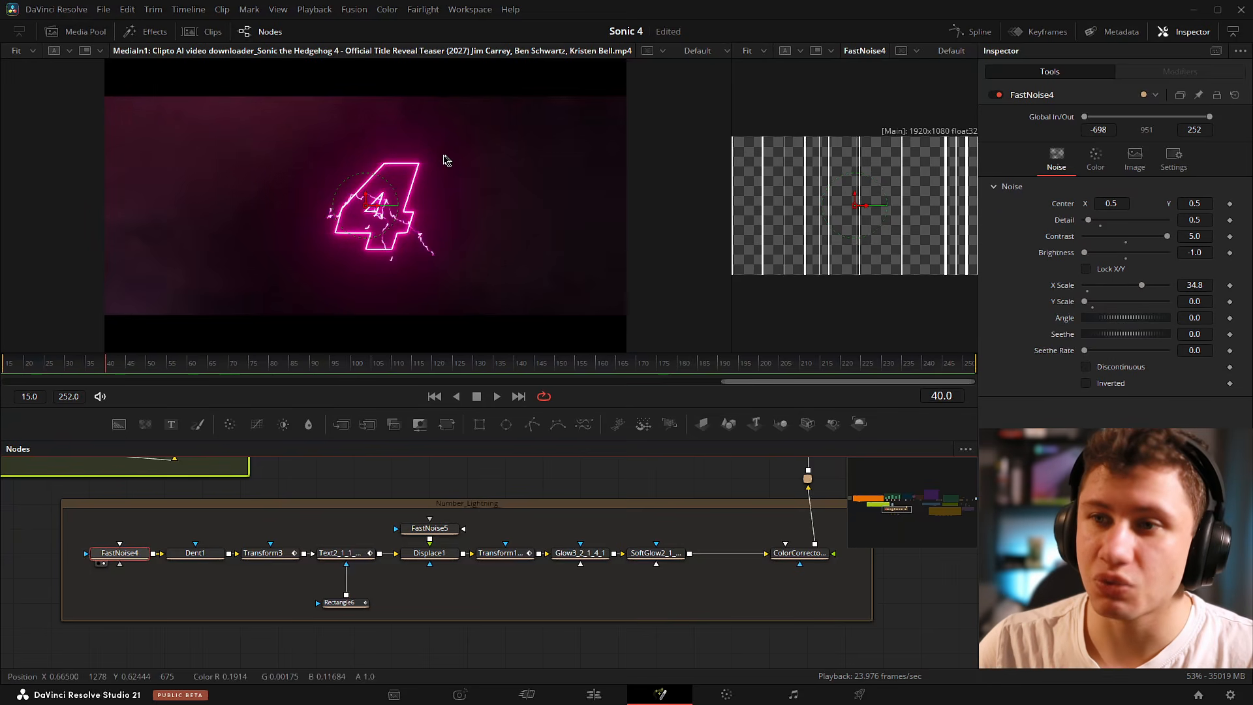
pyautogui.click(436, 603)
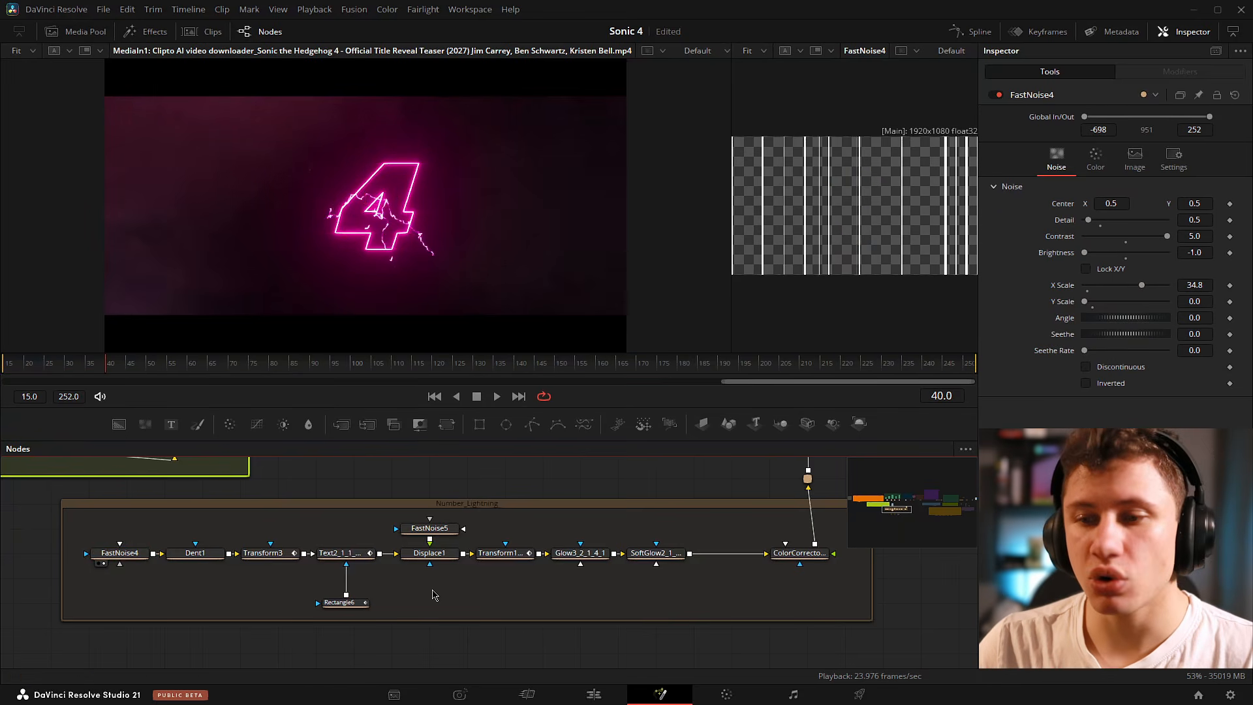
# Inspect Displace1's XY channel, offset and refraction settings and its connections in the Number_Lightning group.
pyautogui.click(429, 556)
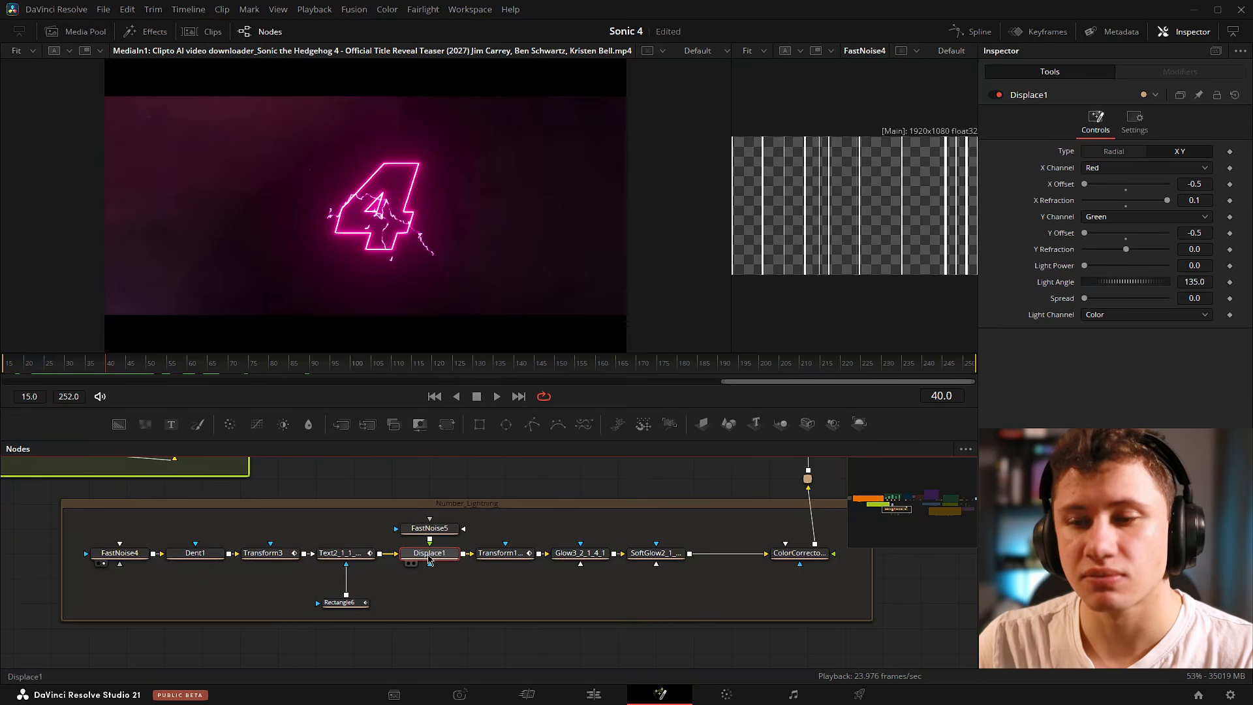
pyautogui.scroll(3, 428, 559)
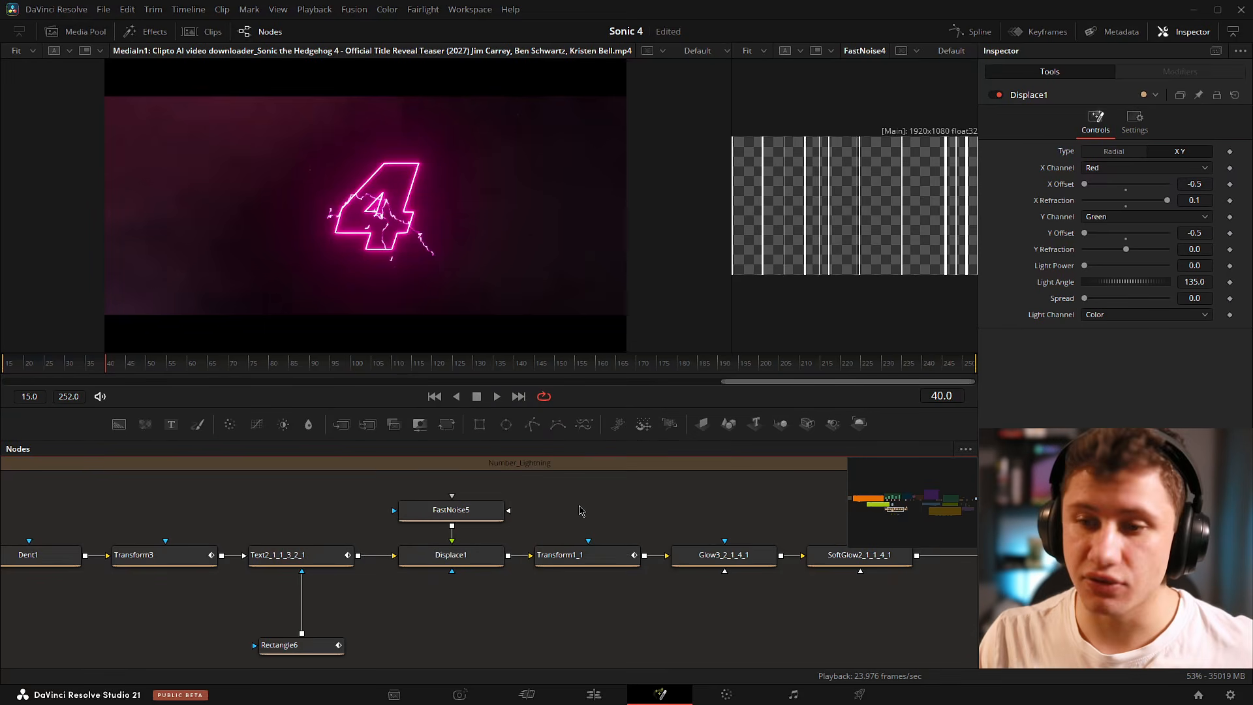
pyautogui.moveTo(309, 528); pyautogui.dragTo(317, 529)
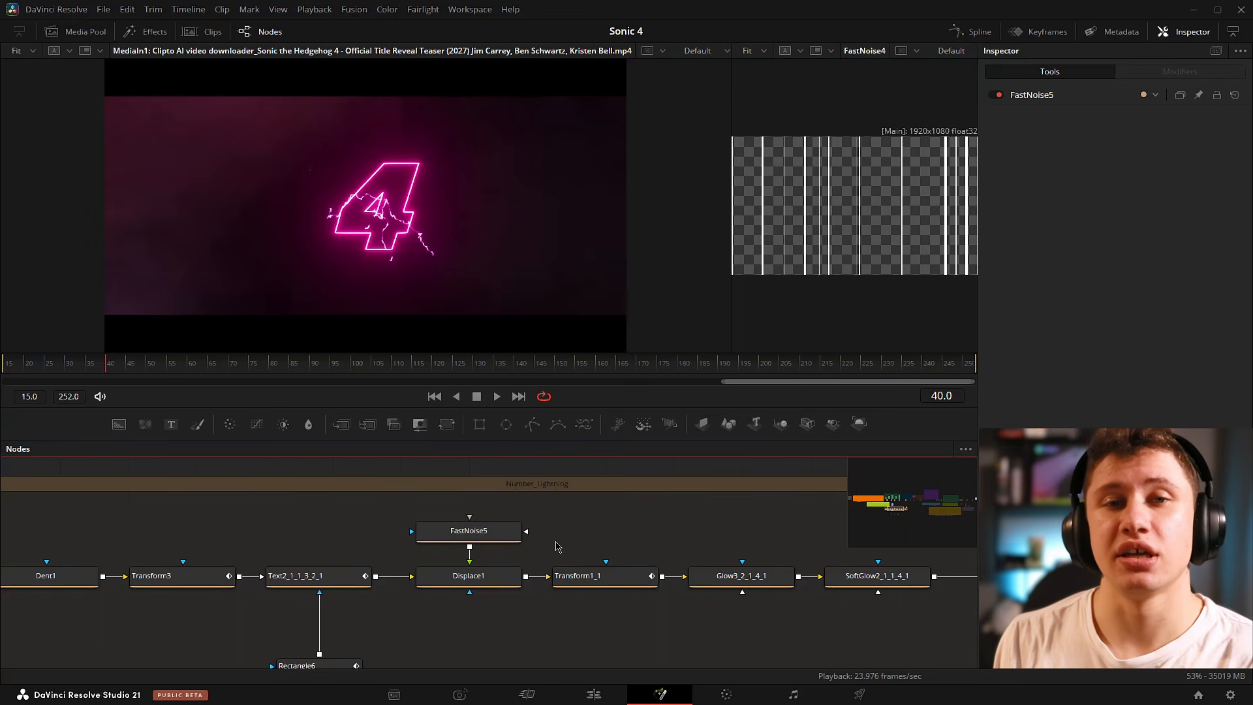
# Display FastNoise5 in the second viewer and examine its light and dark areas up close as the displacement source.
pyautogui.moveTo(600, 528); pyautogui.dragTo(623, 525)
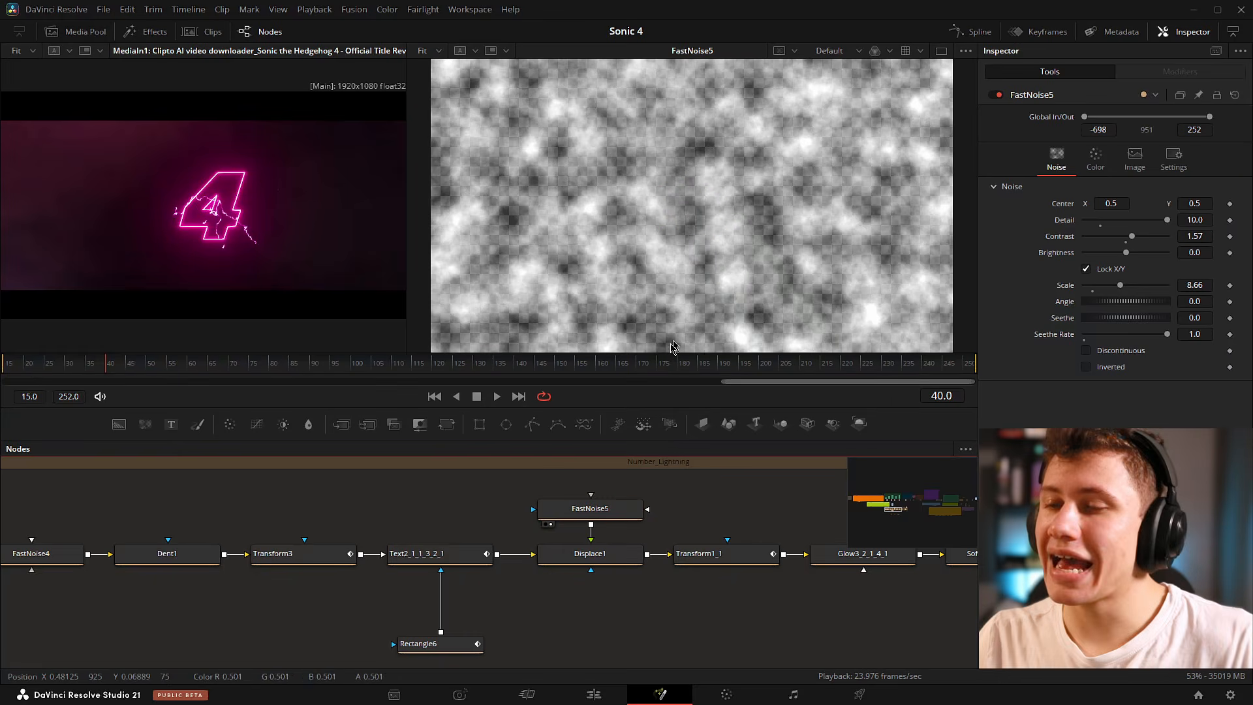
pyautogui.moveTo(701, 512); pyautogui.dragTo(656, 511)
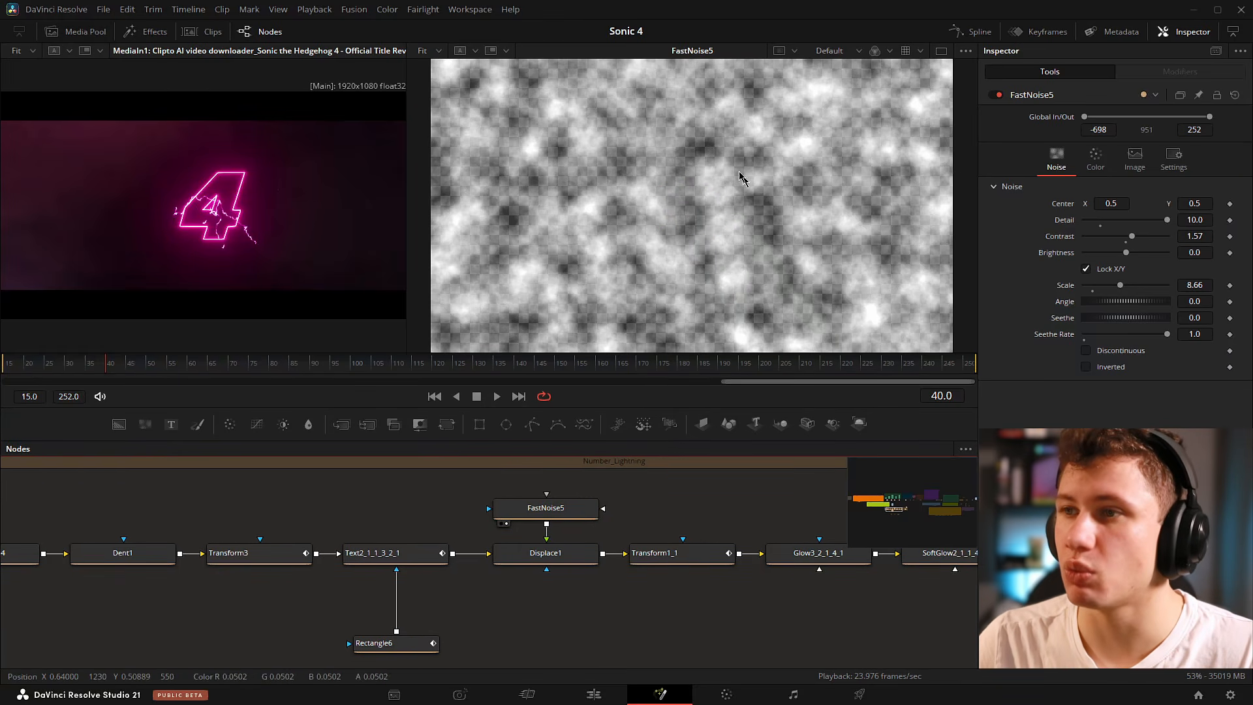
pyautogui.scroll(2, 772, 139)
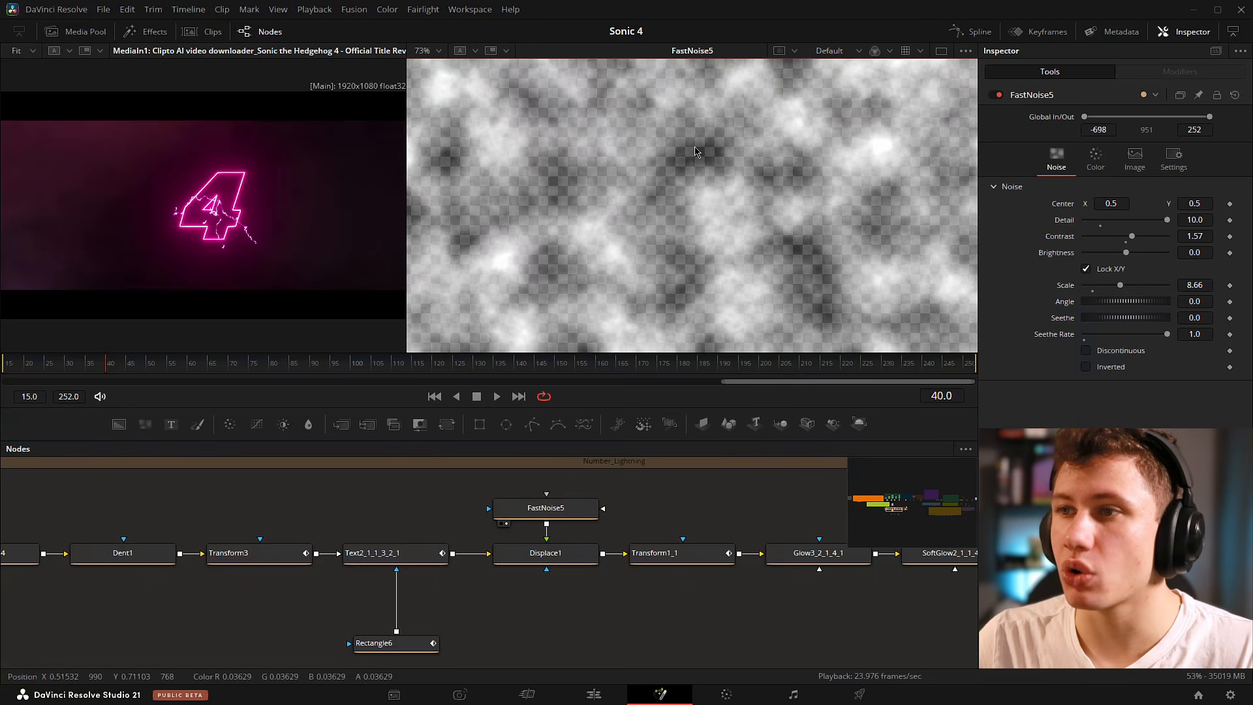
pyautogui.moveTo(702, 149); pyautogui.dragTo(720, 64)
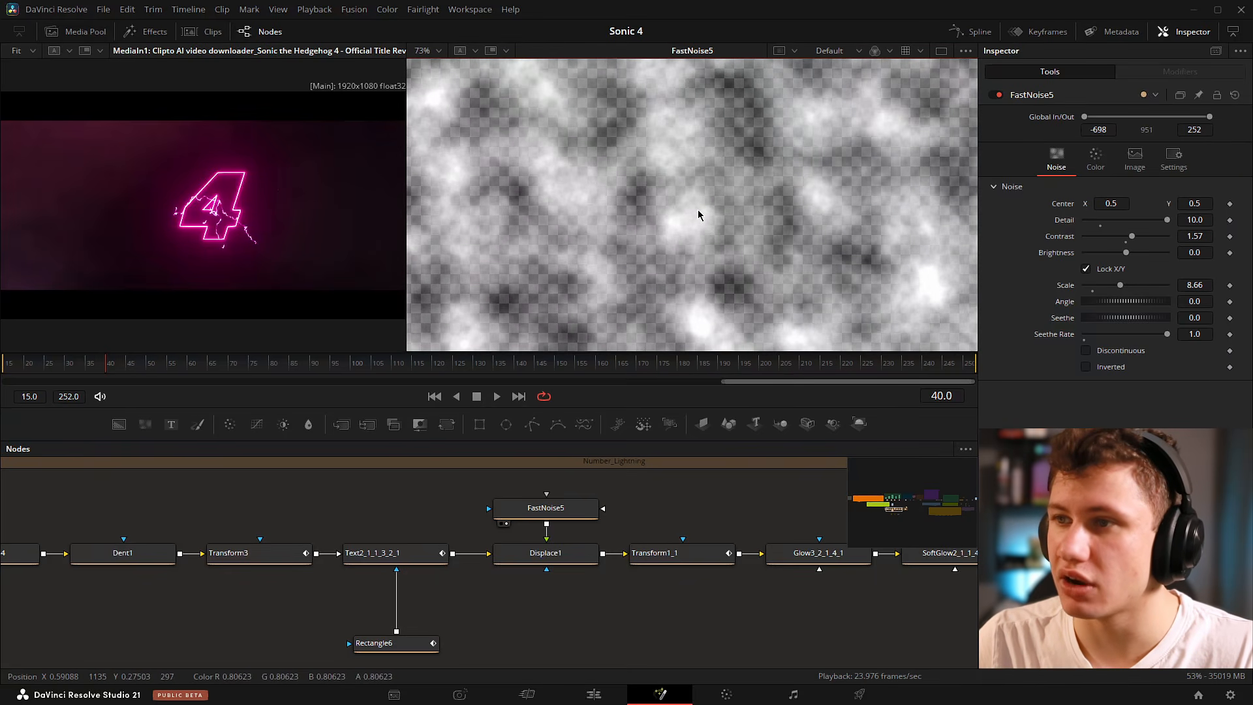
pyautogui.moveTo(685, 220); pyautogui.dragTo(627, 135)
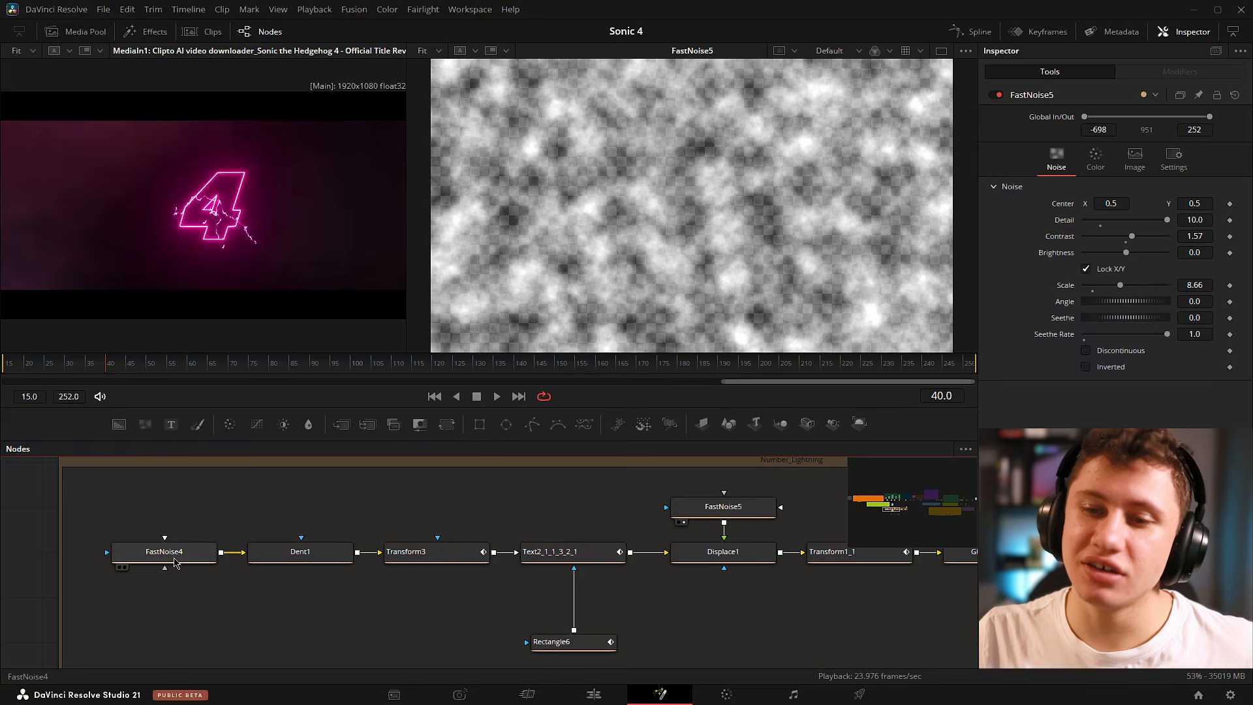
# Display FastNoise4 in the second viewer and inspect its noise and gradient color settings.
pyautogui.click(154, 555)
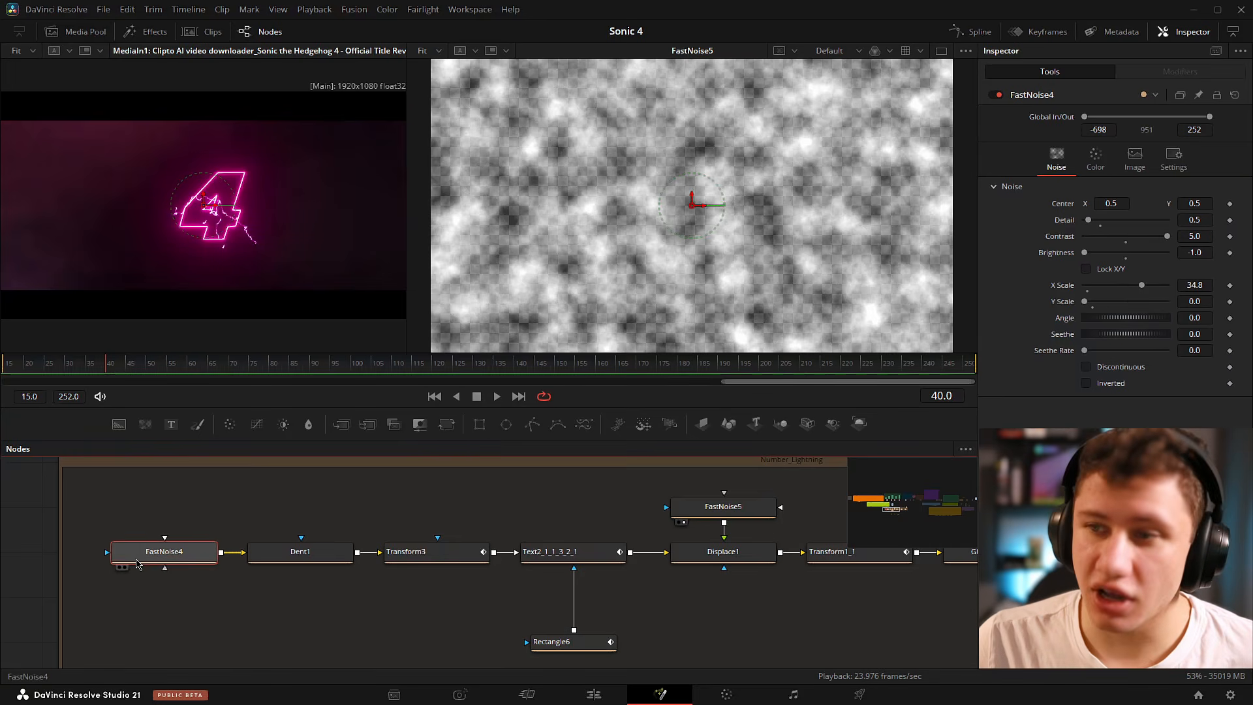
pyautogui.moveTo(158, 566); pyautogui.dragTo(670, 254)
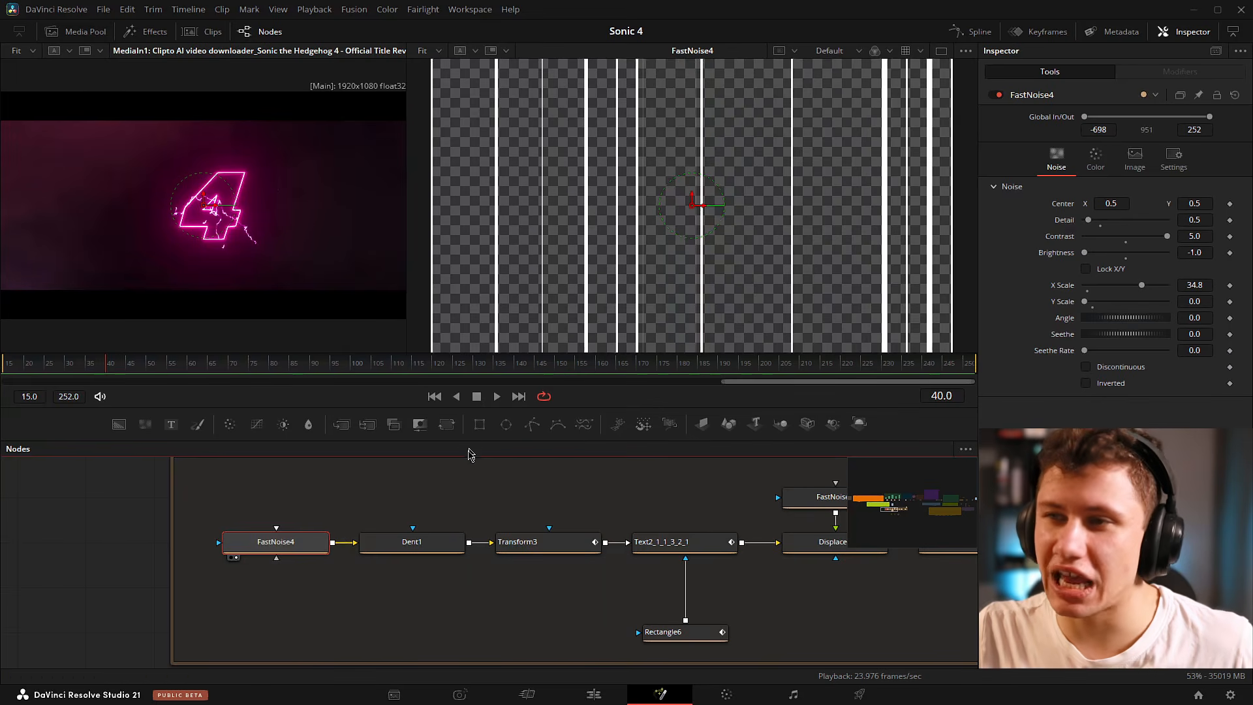
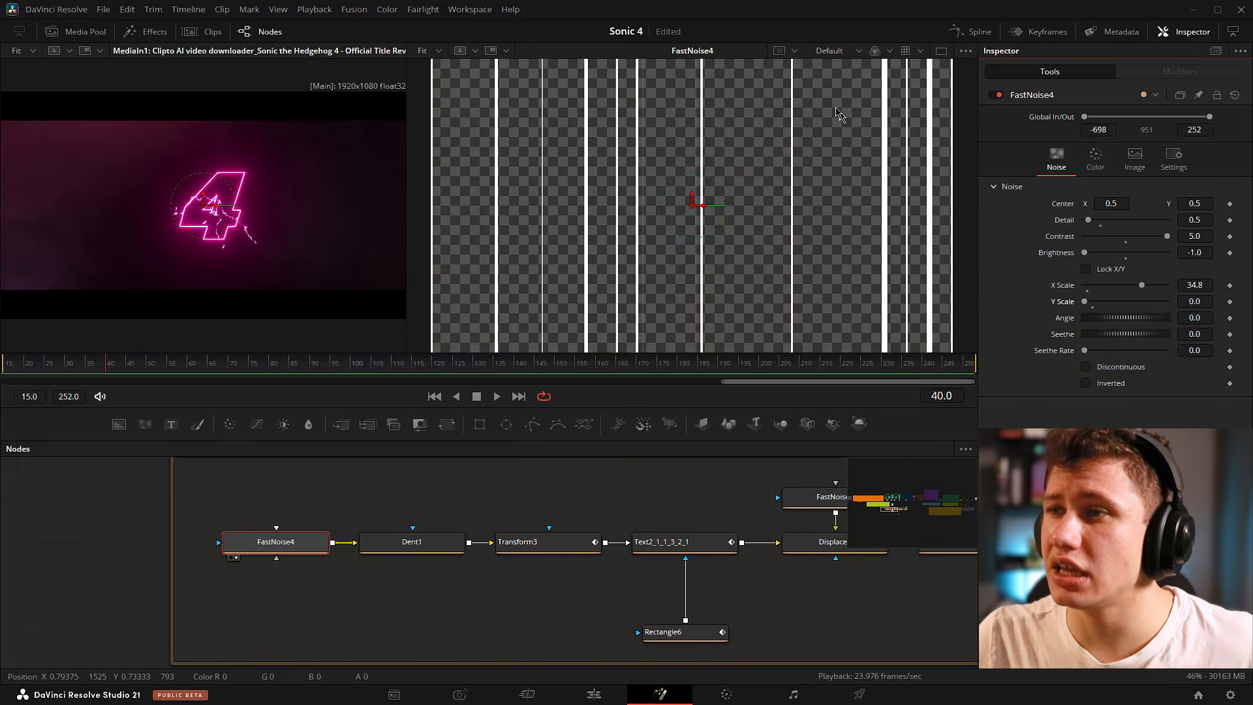
pyautogui.click(1096, 158)
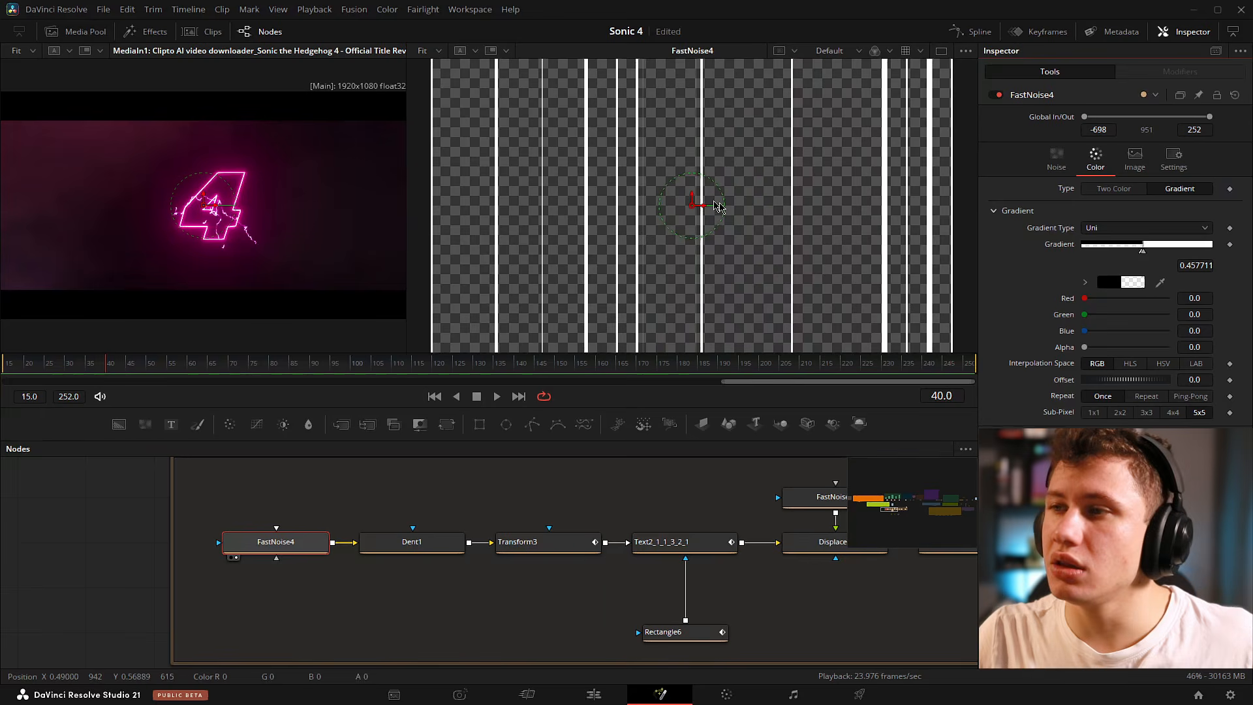
# Examine FastNoise4's stripes up close and try moving the white gradient stop to about 0.542, away from the black stop.
pyautogui.scroll(5, 881, 154)
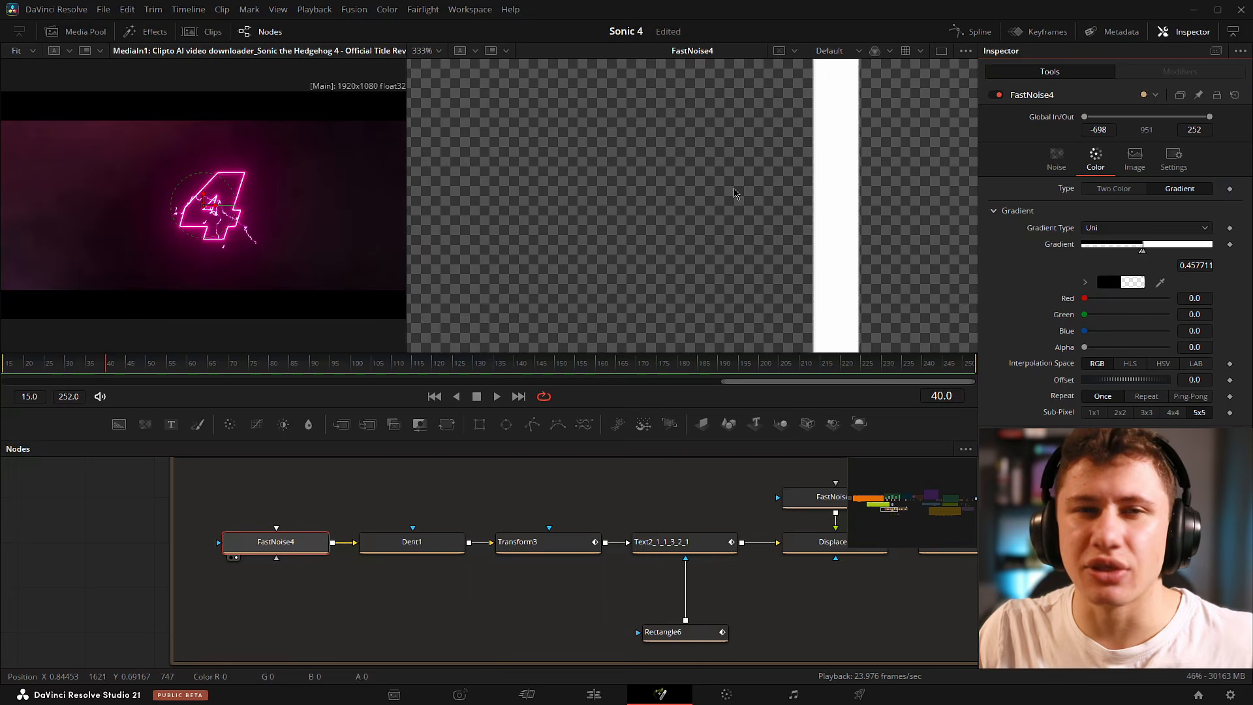
pyautogui.hotkey('ctrl', 'f')
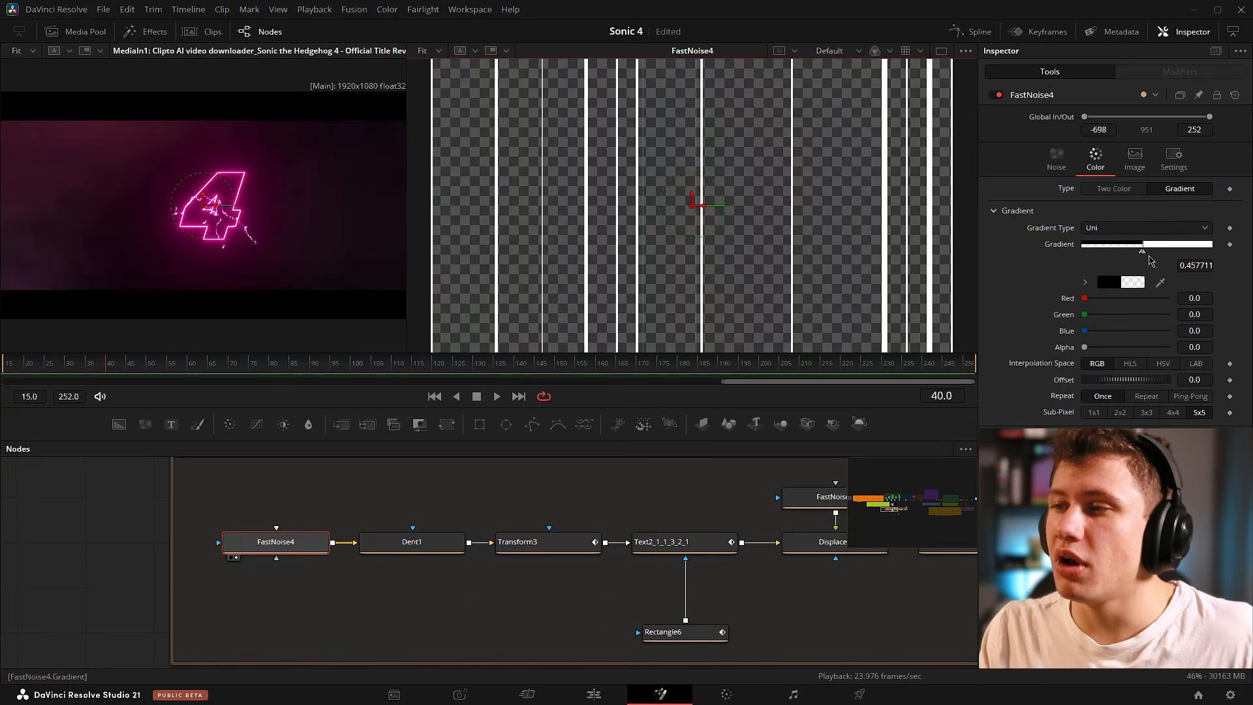
pyautogui.click(1144, 253)
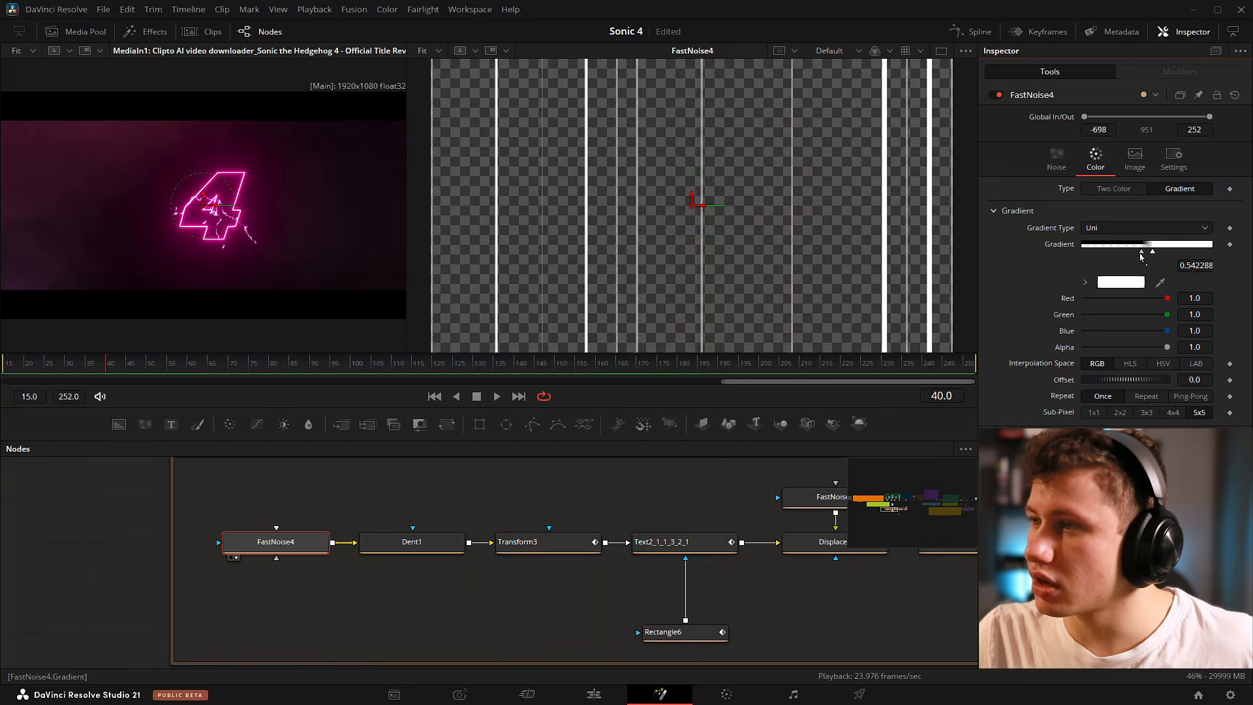
pyautogui.click(1142, 252)
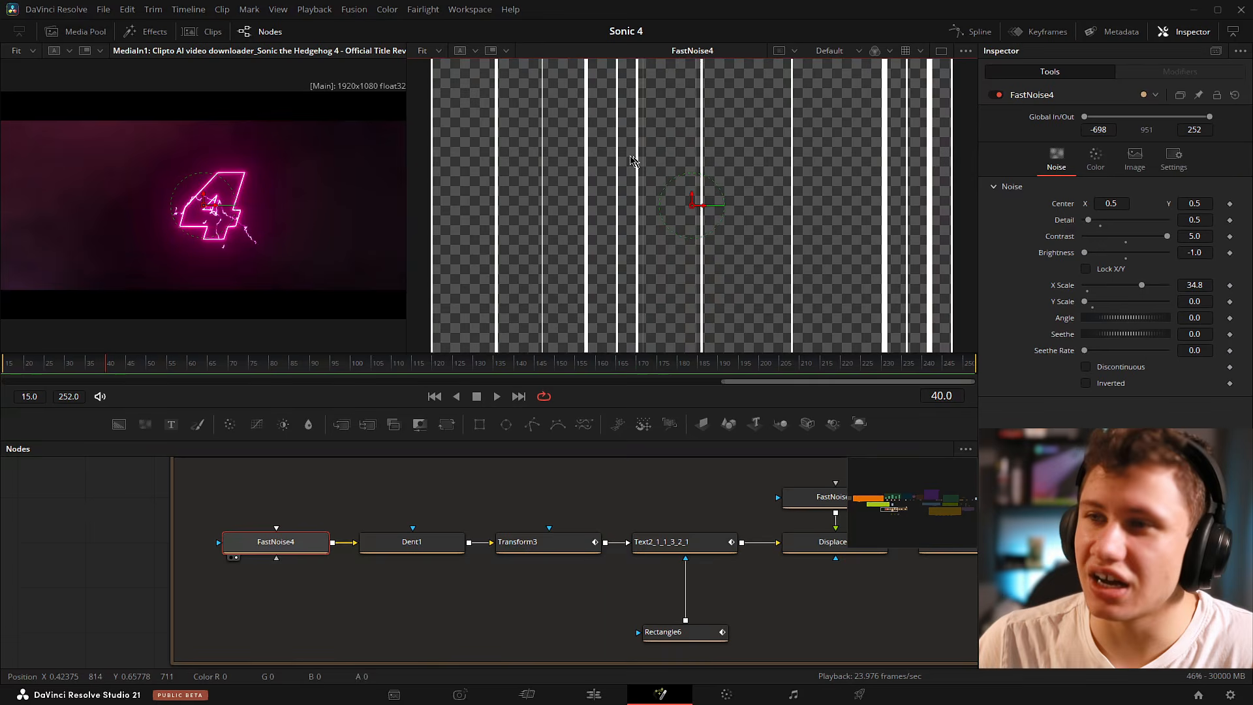
# Compare FastNoise4's vertical stripes with the reference lightning up close, scrubbing the reference to frame 35.
pyautogui.scroll(-2, 634, 162)
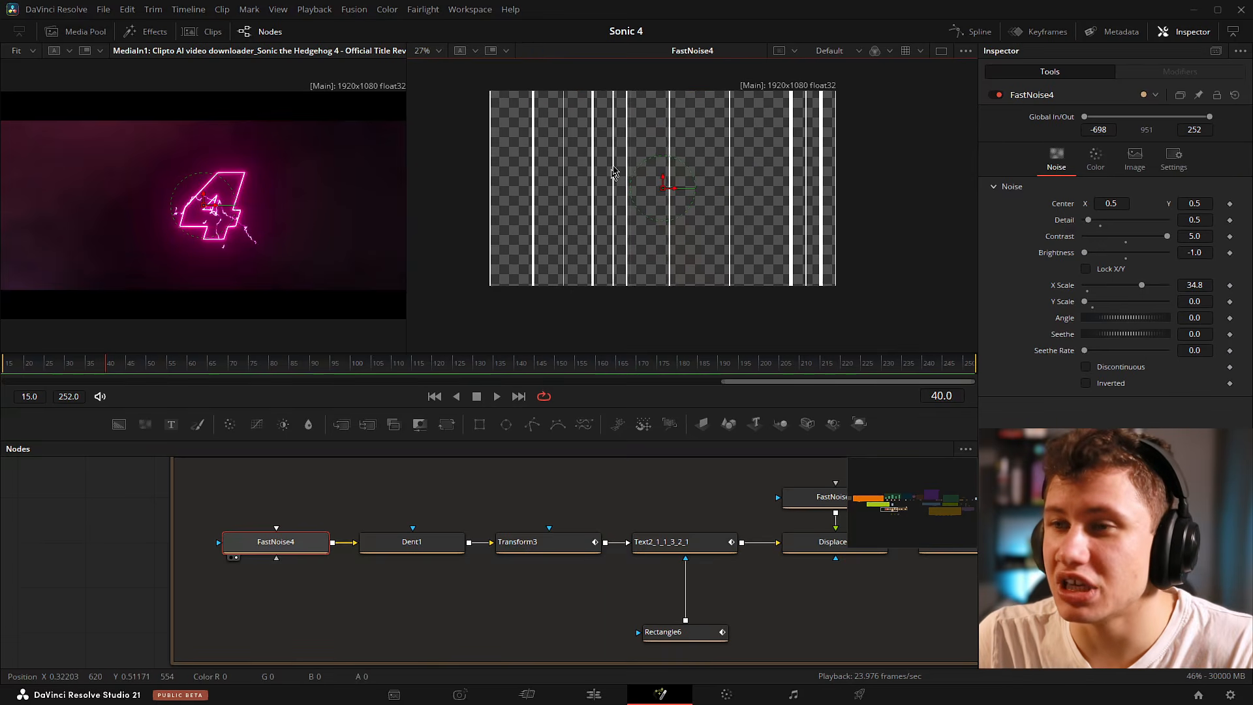
pyautogui.moveTo(552, 162); pyautogui.dragTo(558, 177)
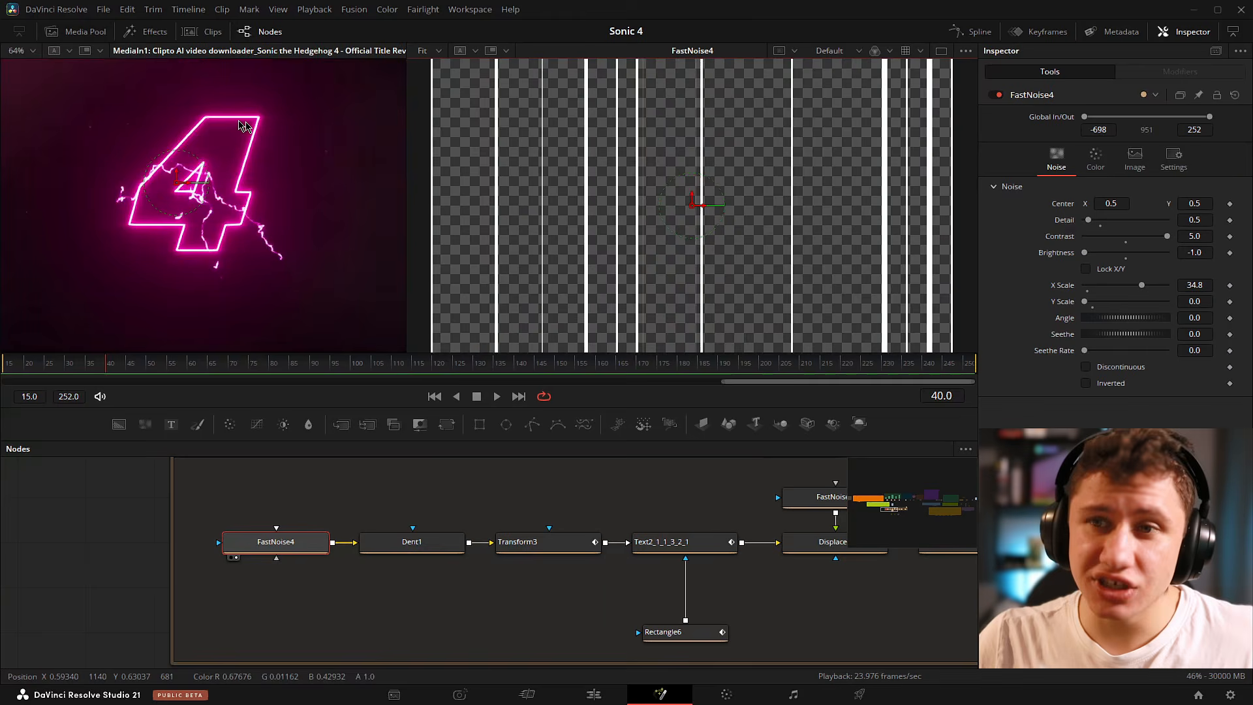
pyautogui.moveTo(241, 123); pyautogui.dragTo(261, 136)
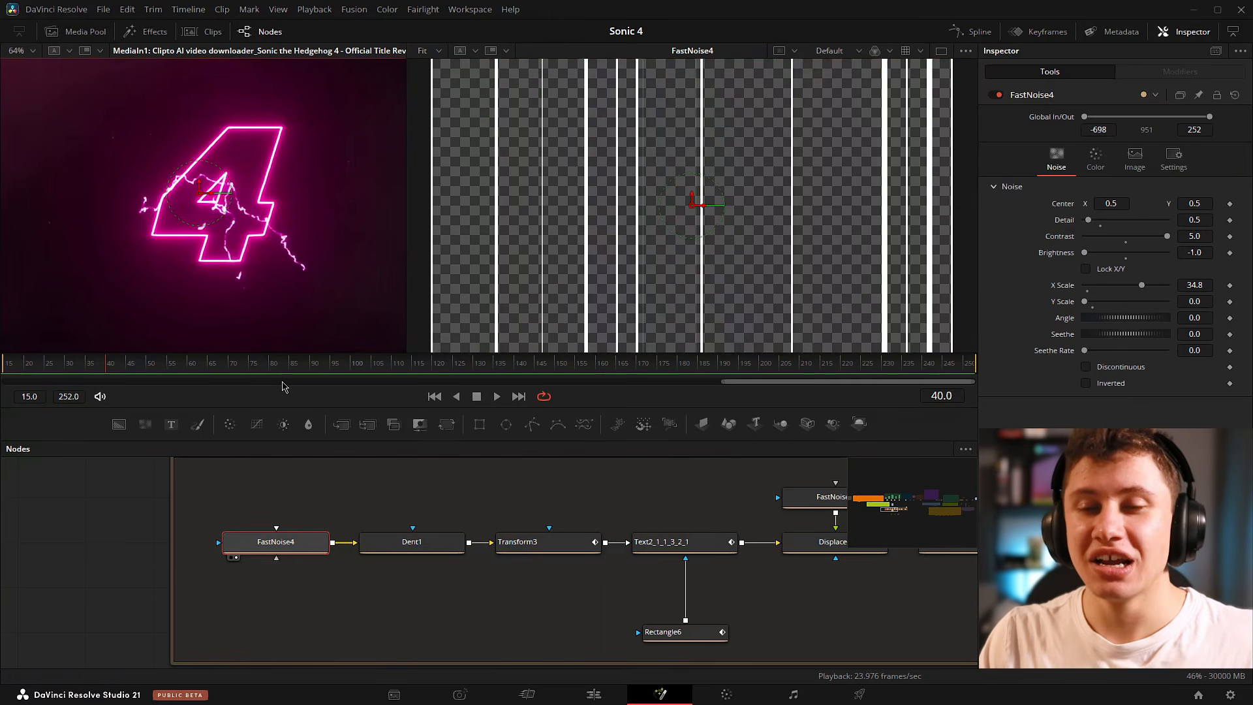
pyautogui.moveTo(108, 357)
pyautogui.mouseDown()
pyautogui.moveTo(72, 357)
pyautogui.moveTo(86, 357)
pyautogui.mouseUp()
pyautogui.scroll(-2, 699, 150)
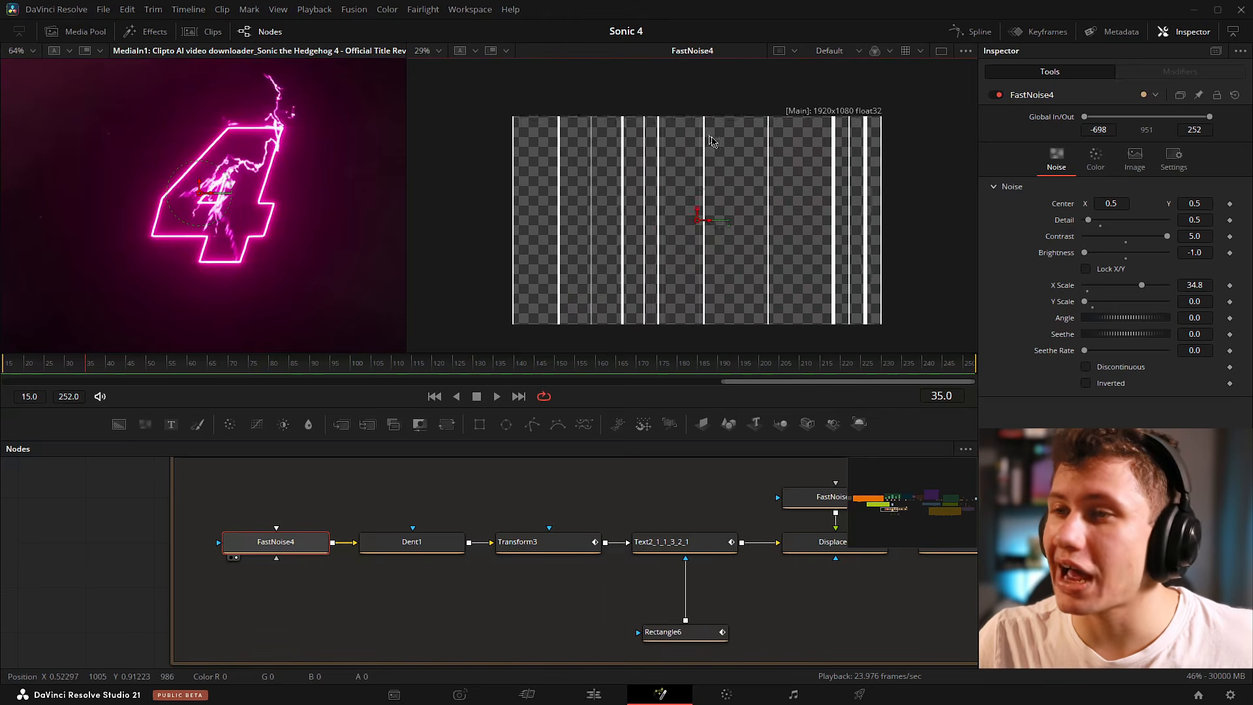
pyautogui.moveTo(709, 137); pyautogui.dragTo(725, 141)
pyautogui.moveTo(804, 160); pyautogui.dragTo(757, 142)
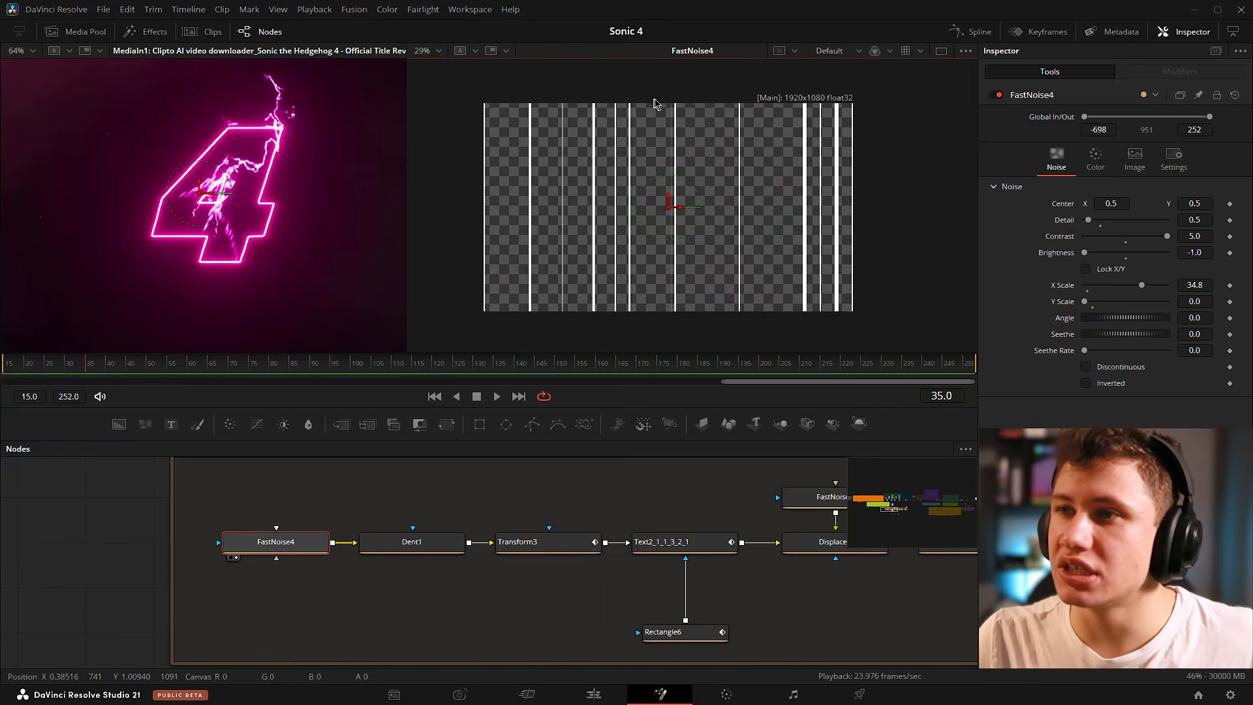
# Show Dent1's settings and look up the Dent tool in the tool search without adding it.
pyautogui.moveTo(431, 541); pyautogui.dragTo(449, 502)
pyautogui.click(449, 503)
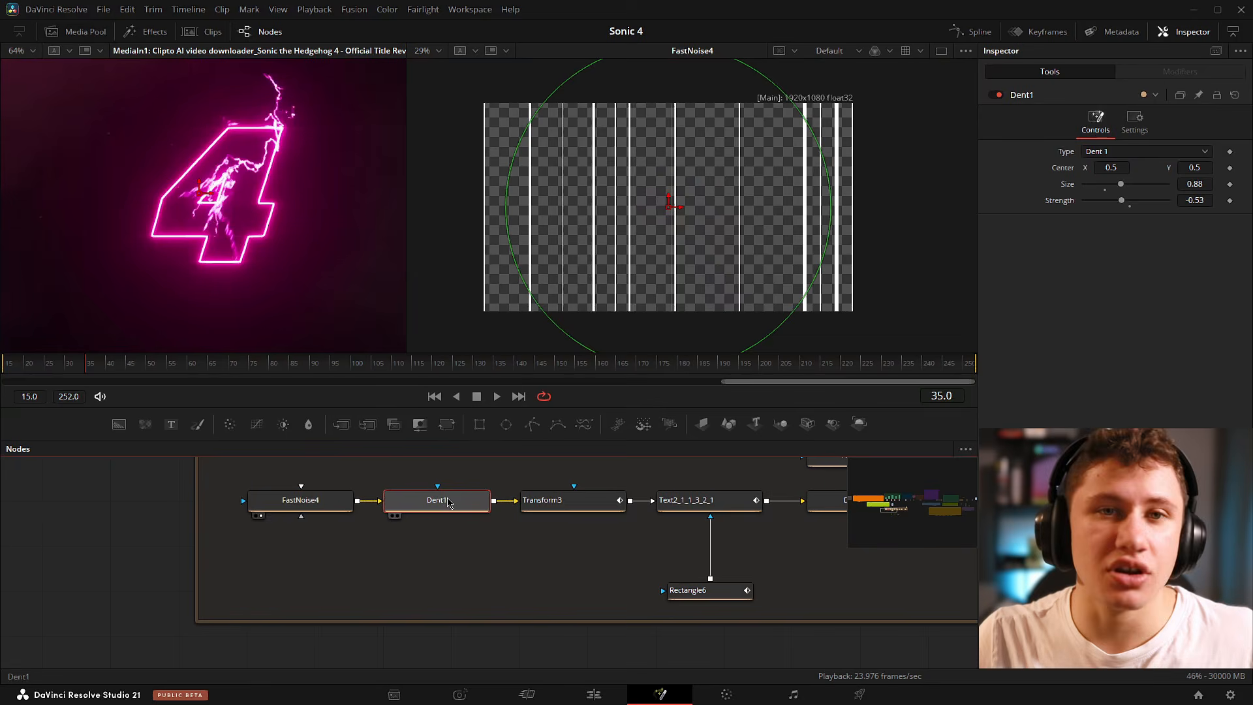
pyautogui.click(453, 573)
pyautogui.hotkey('shift', 'space')
pyautogui.write('dent')
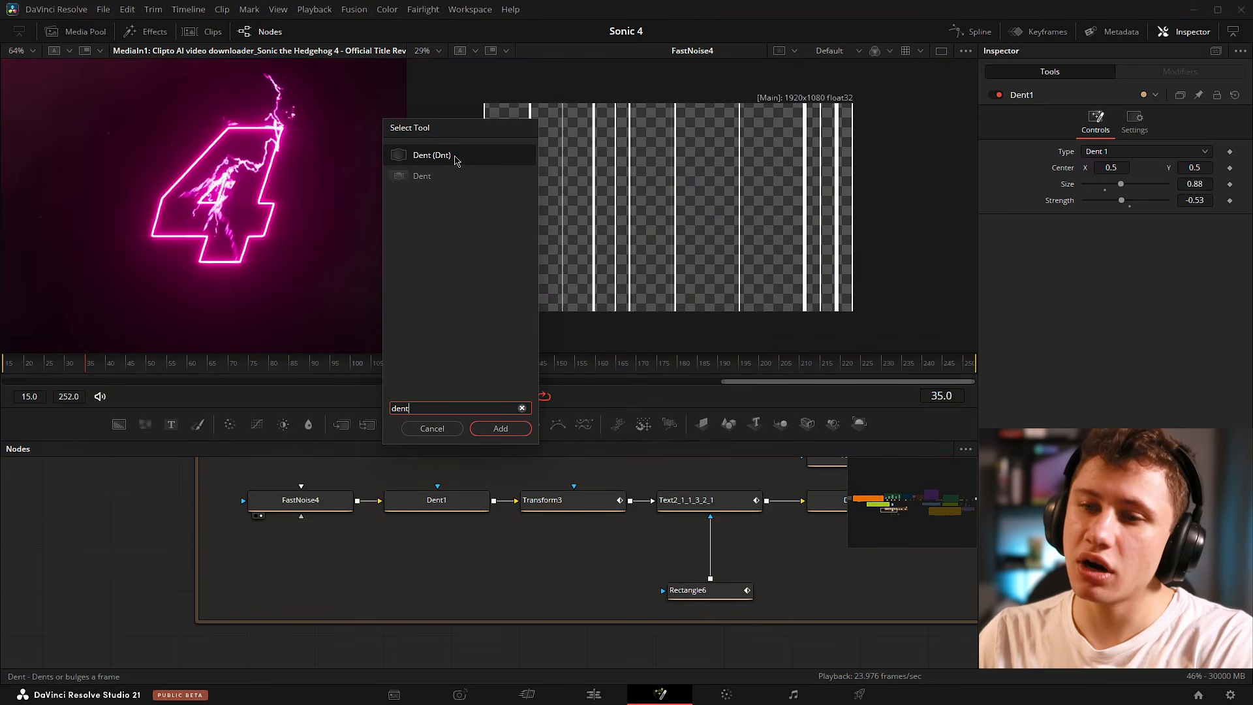
pyautogui.click(432, 428)
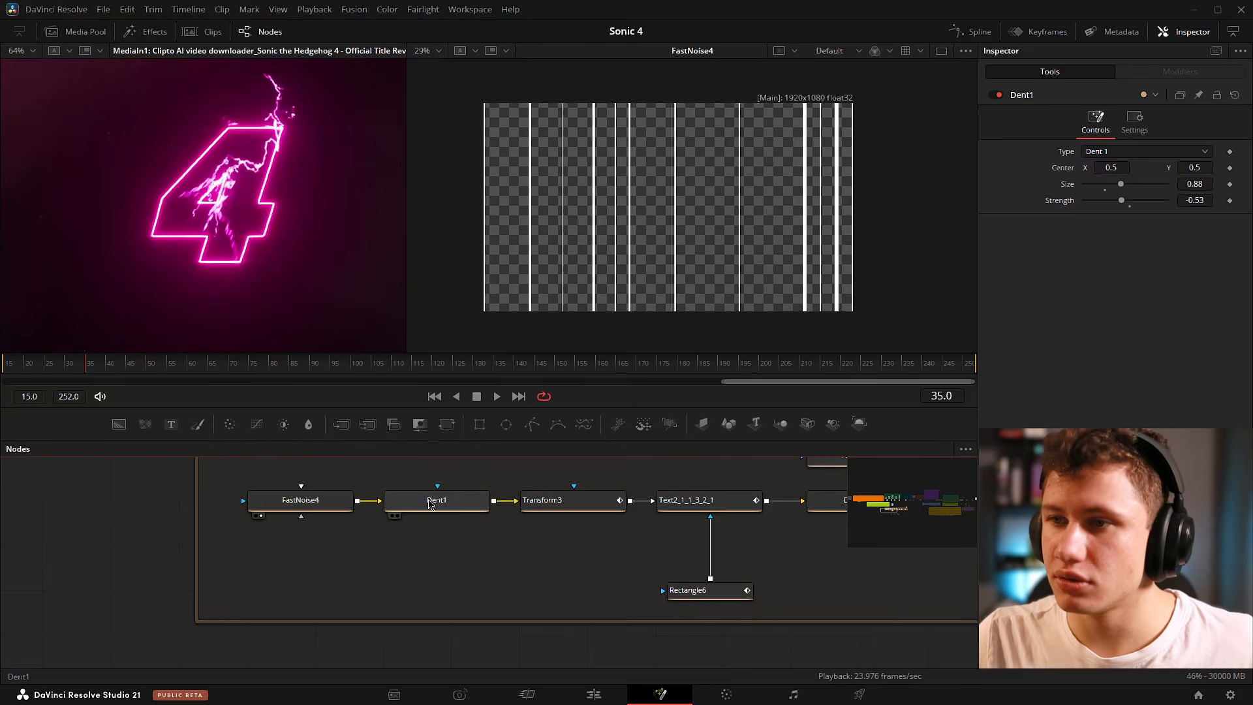
# Display Dent1 in the second viewer and inspect its bent lines along with the Size and Strength settings.
pyautogui.moveTo(428, 500); pyautogui.dragTo(442, 500)
pyautogui.press('2')
pyautogui.hotkey('ctrl', 'f')
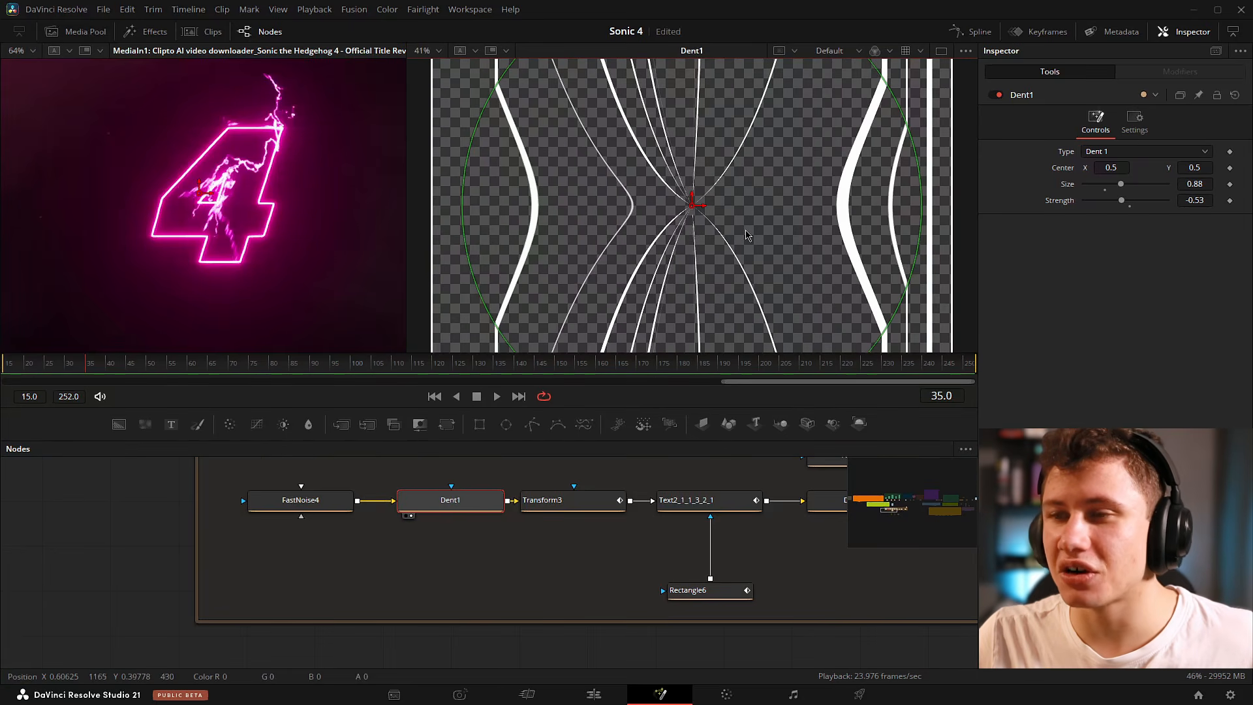
pyautogui.moveTo(747, 228); pyautogui.dragTo(751, 163)
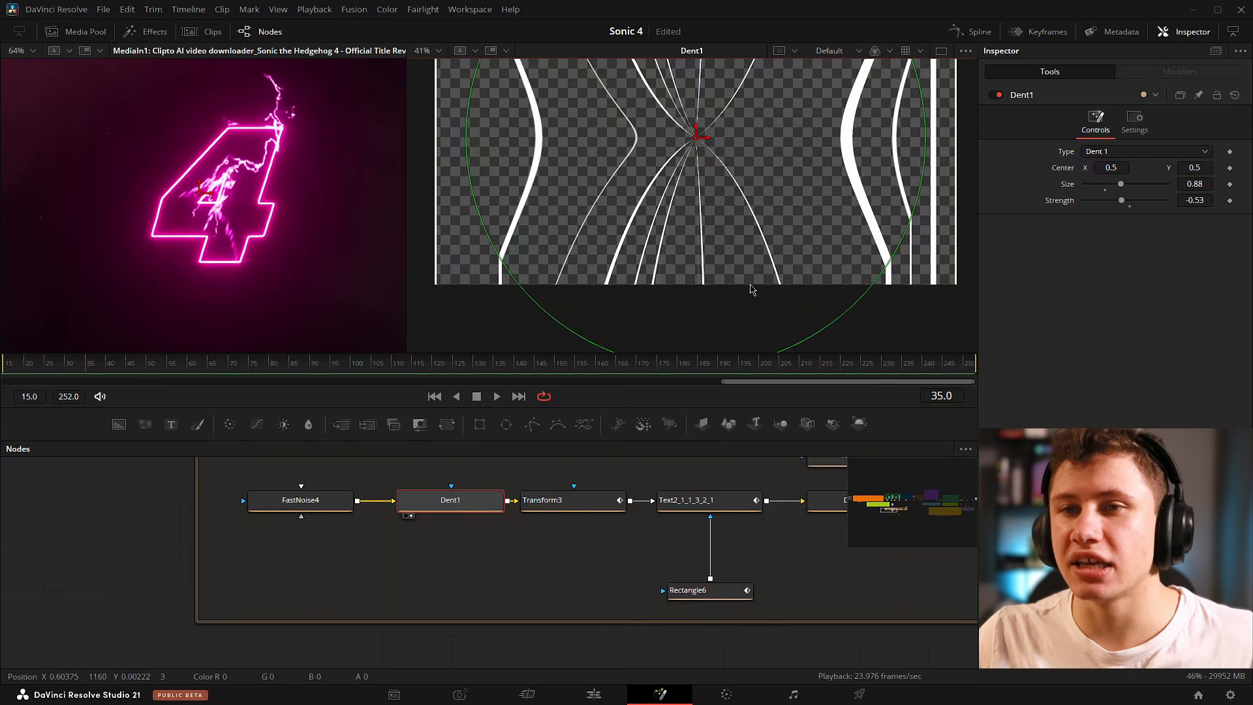
pyautogui.hotkey('ctrl', 'f')
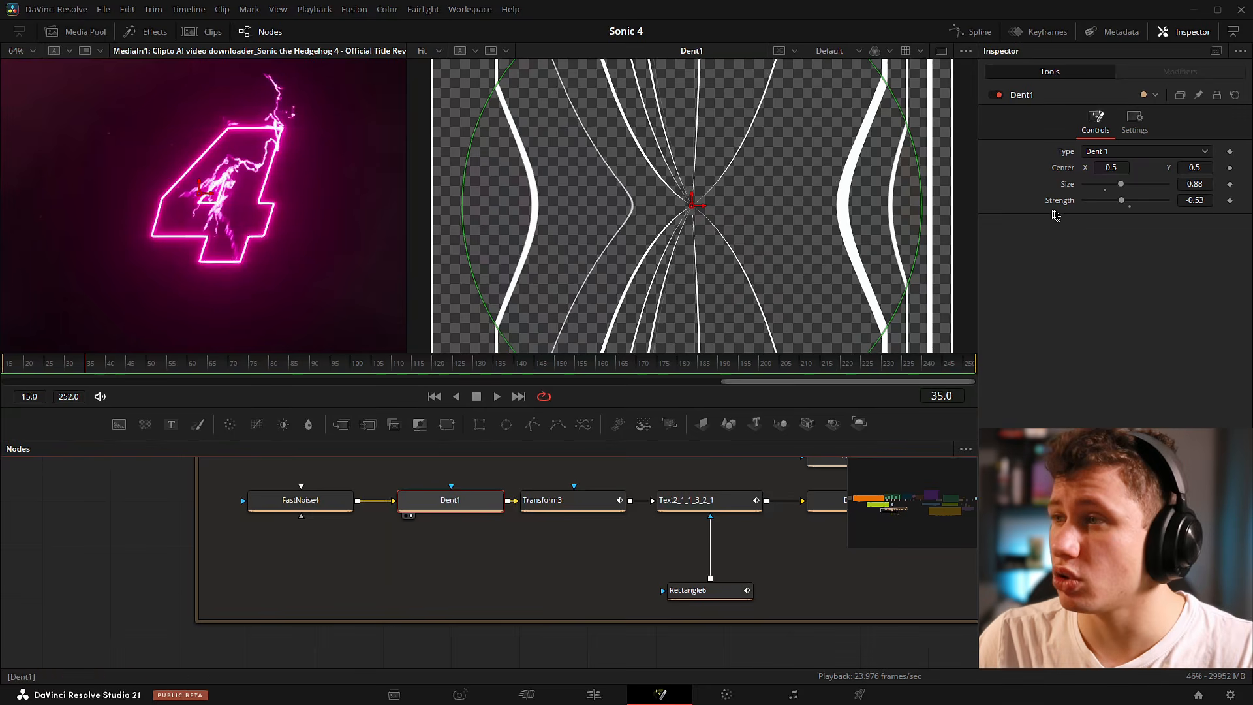
pyautogui.doubleClick(1059, 203)
pyautogui.doubleClick(1065, 186)
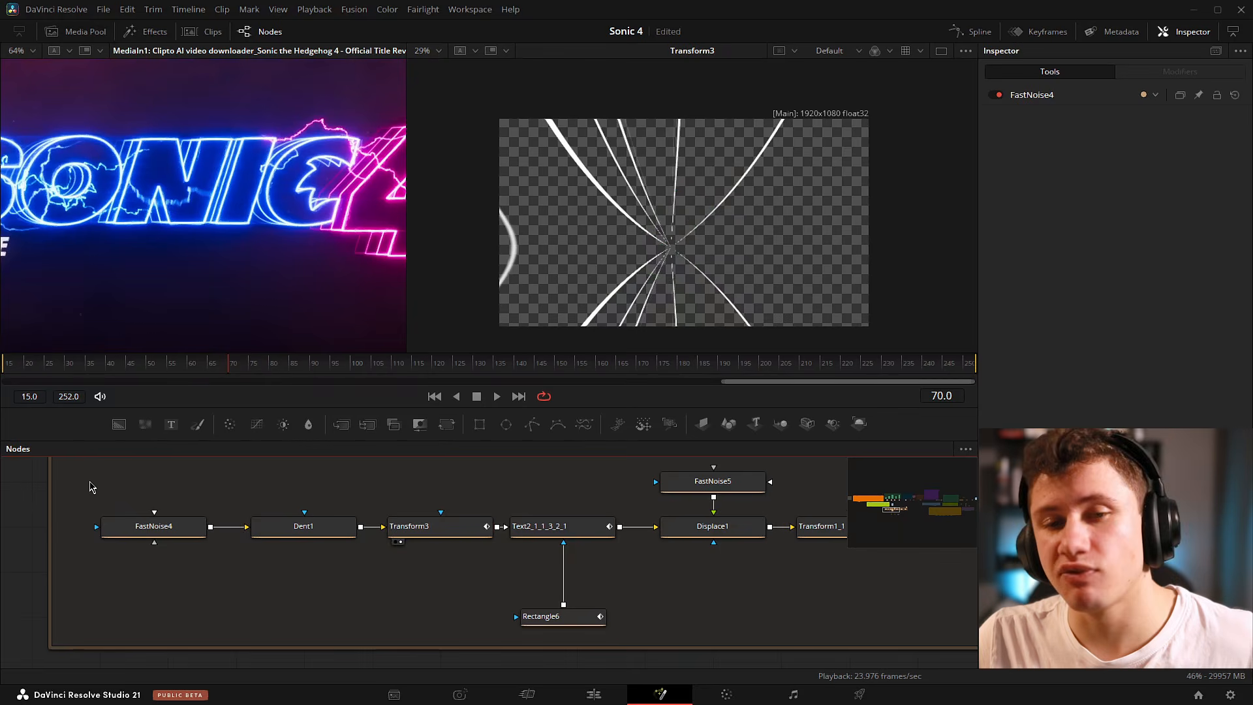
# Inspect Transform3's center and size settings and the SONIC4 text node it feeds.
pyautogui.moveTo(92, 487); pyautogui.dragTo(338, 574)
pyautogui.click(470, 528)
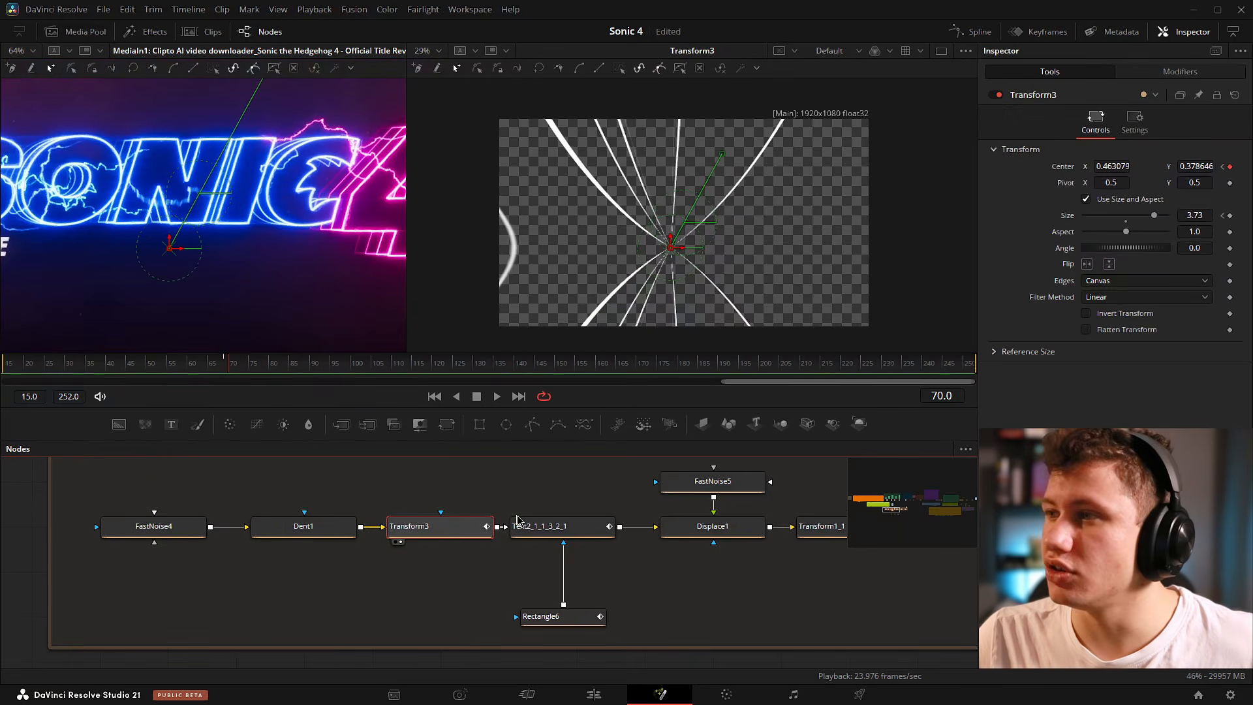
pyautogui.click(581, 526)
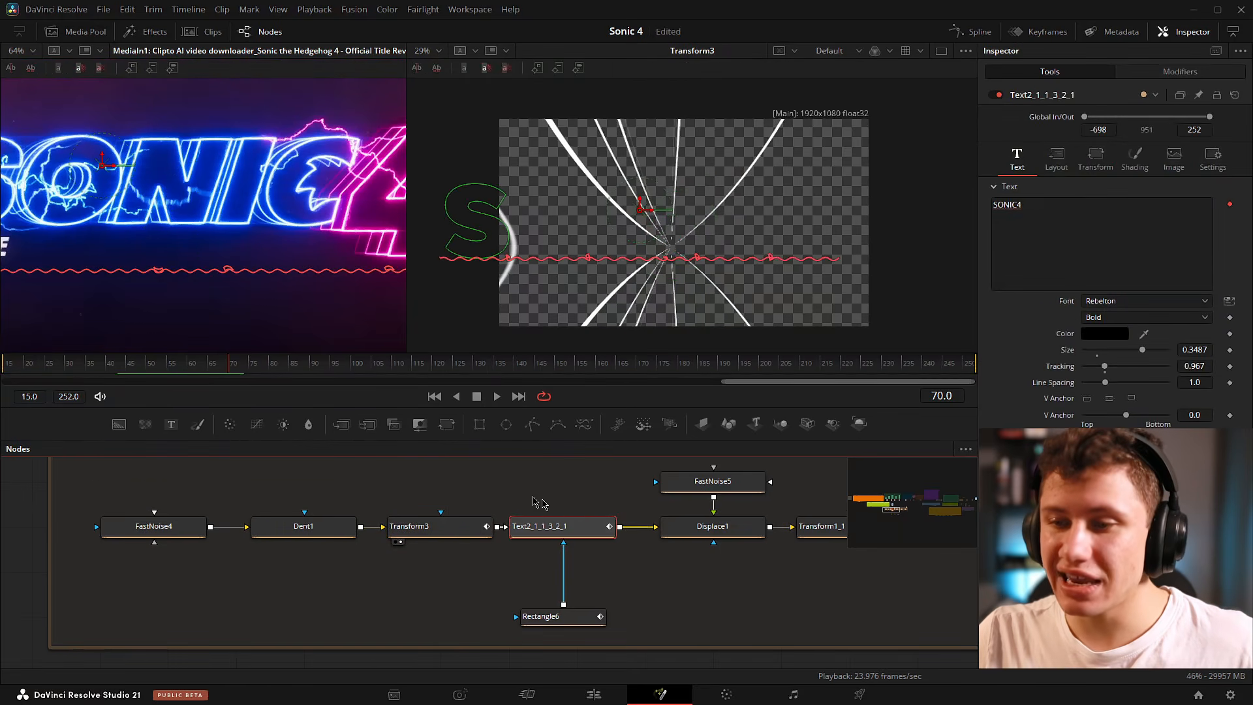
# Find the source text node Text2_1_1_3_2 in the green node group and show its settings.
pyautogui.scroll(-3, 583, 526)
pyautogui.scroll(-2, 582, 523)
pyautogui.moveTo(475, 494); pyautogui.dragTo(775, 559)
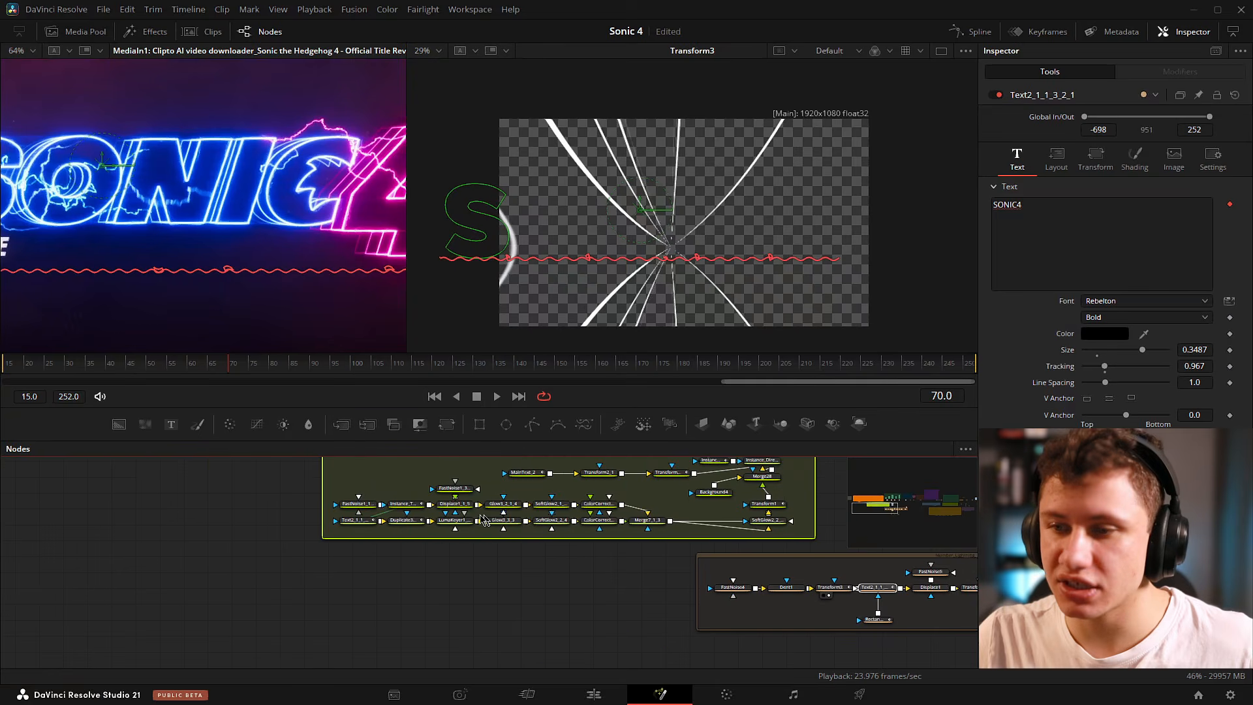
pyautogui.moveTo(341, 476); pyautogui.dragTo(300, 552)
pyautogui.scroll(5, 310, 577)
pyautogui.moveTo(288, 645); pyautogui.dragTo(427, 499)
# Return to Text2_1_1_3_2_1 in the Number_Lightning group and show its shading settings.
pyautogui.scroll(-5, 532, 554)
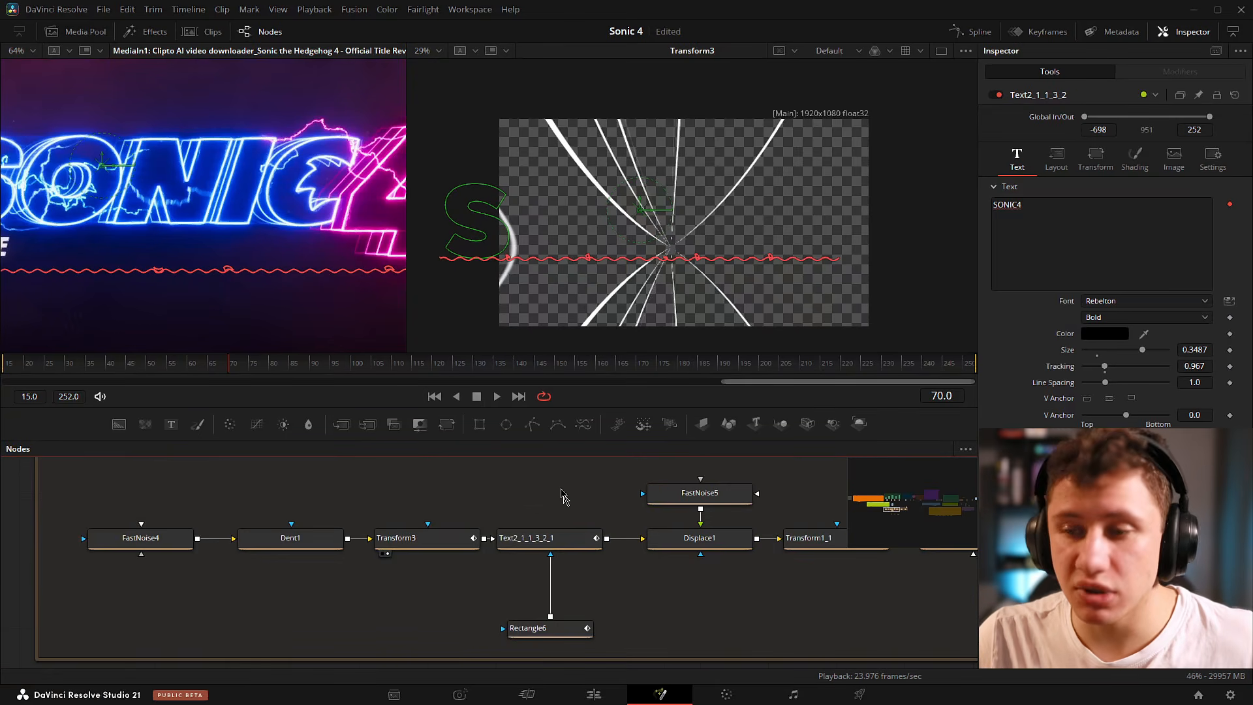
pyautogui.click(555, 549)
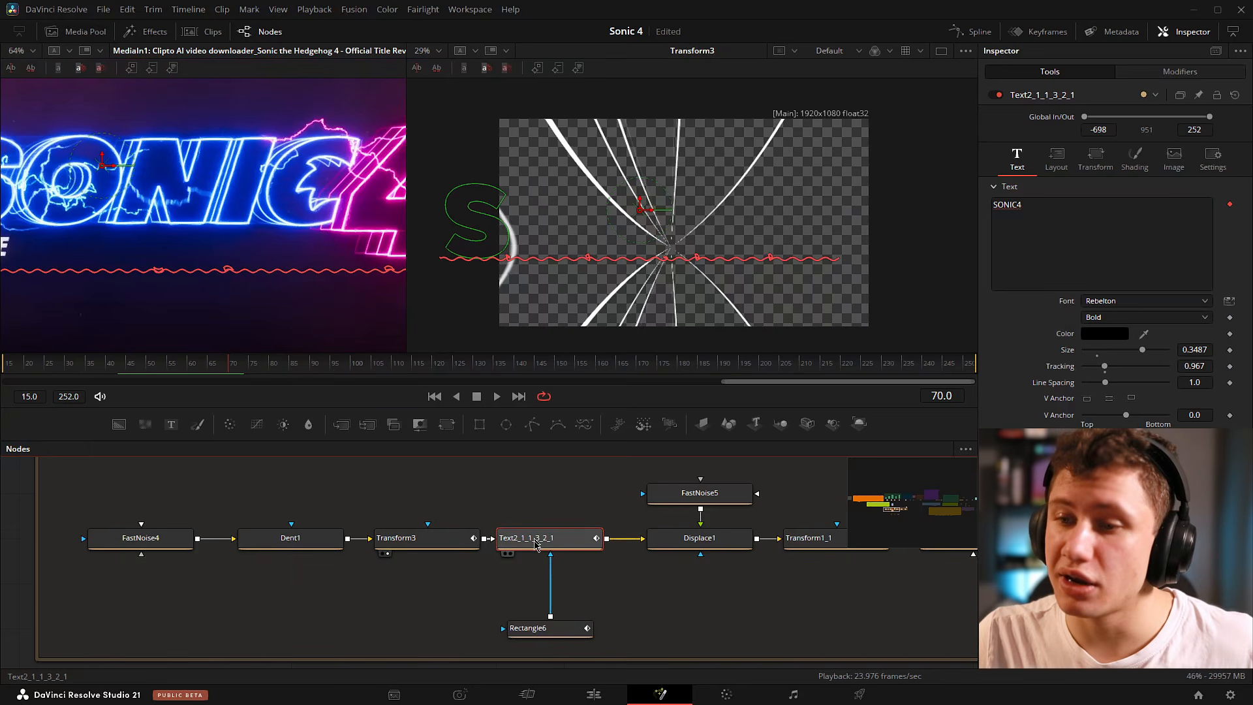
pyautogui.click(1135, 155)
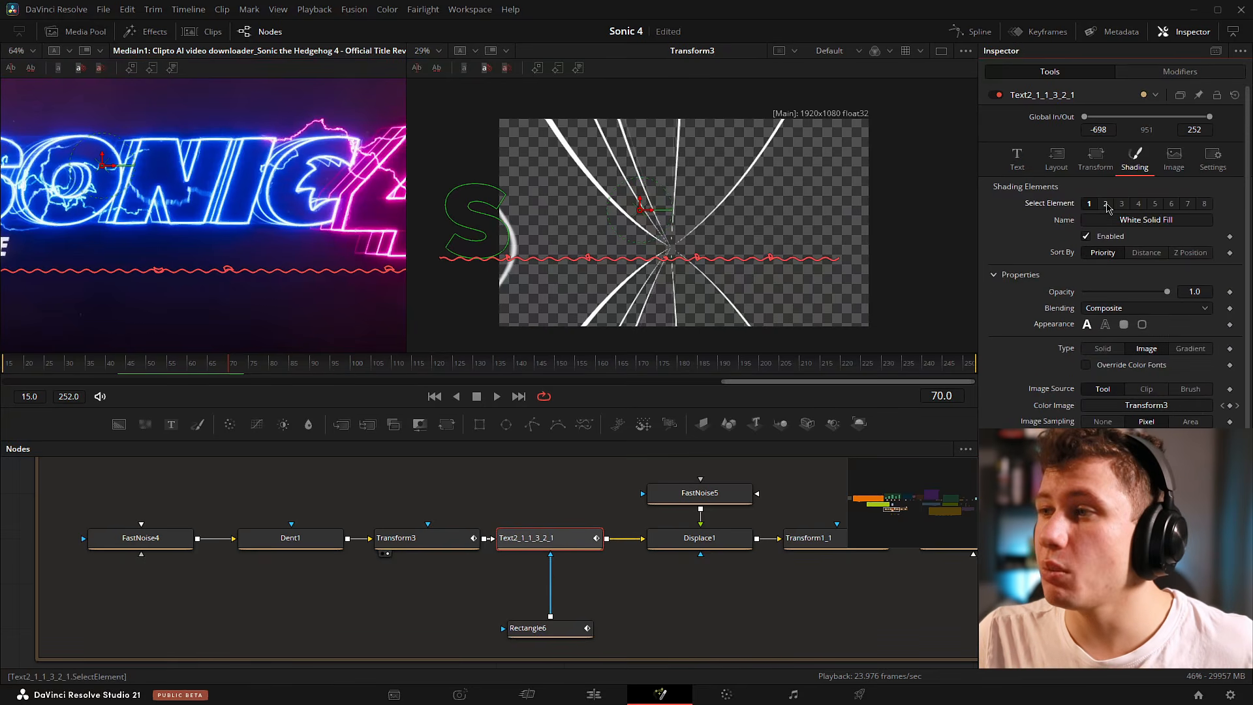
# Examine the first two shading elements of Text2_1_1_3_2_1, compare the Solid and Image fill types, and view the node's output.
pyautogui.click(1106, 204)
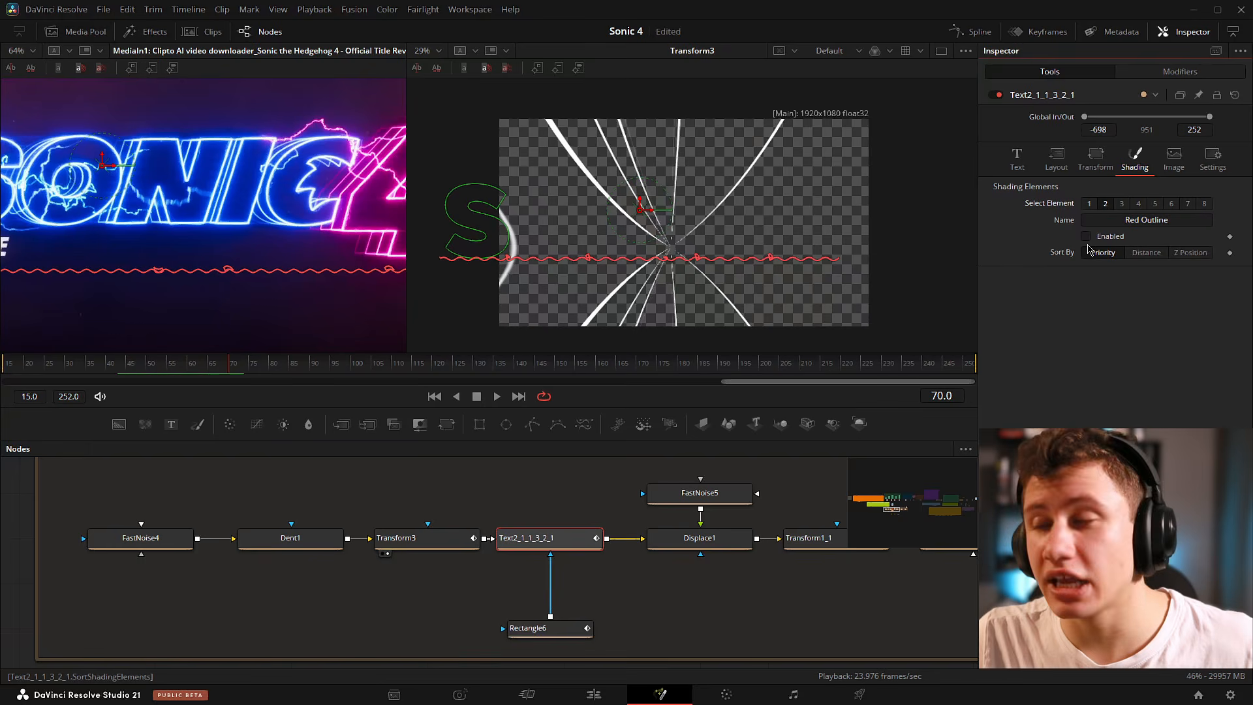
pyautogui.click(1089, 204)
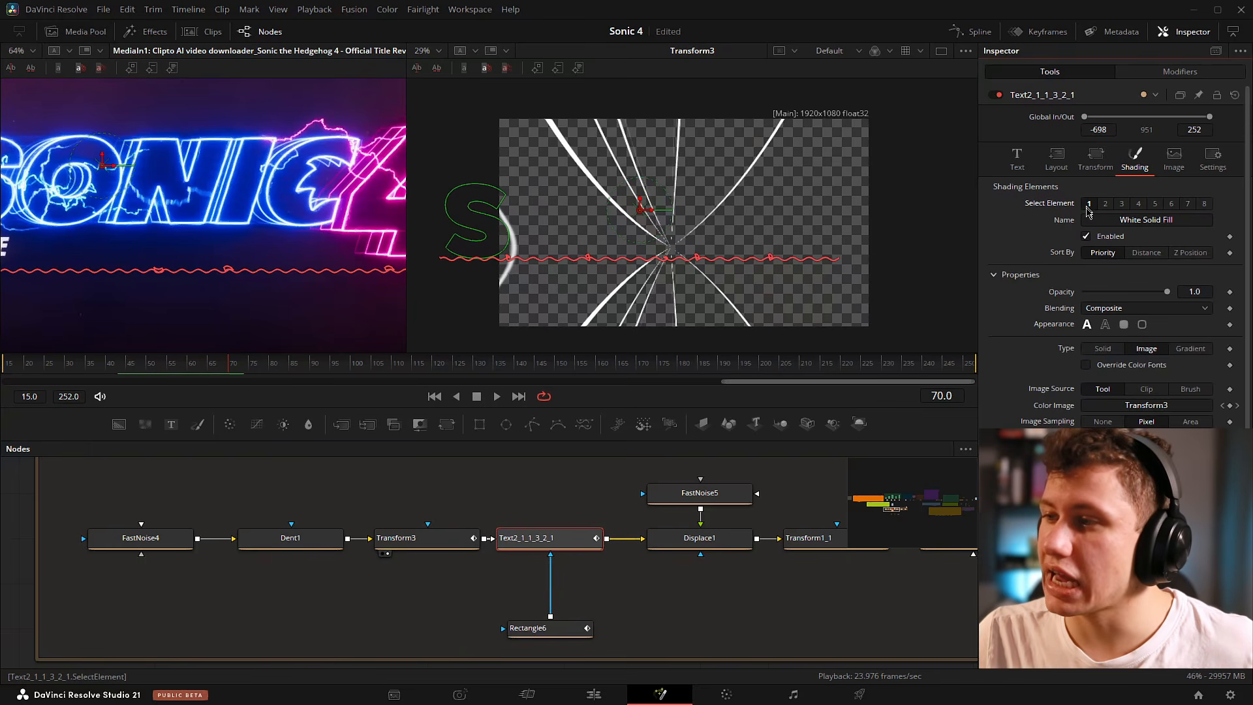
pyautogui.scroll(-3, 1083, 196)
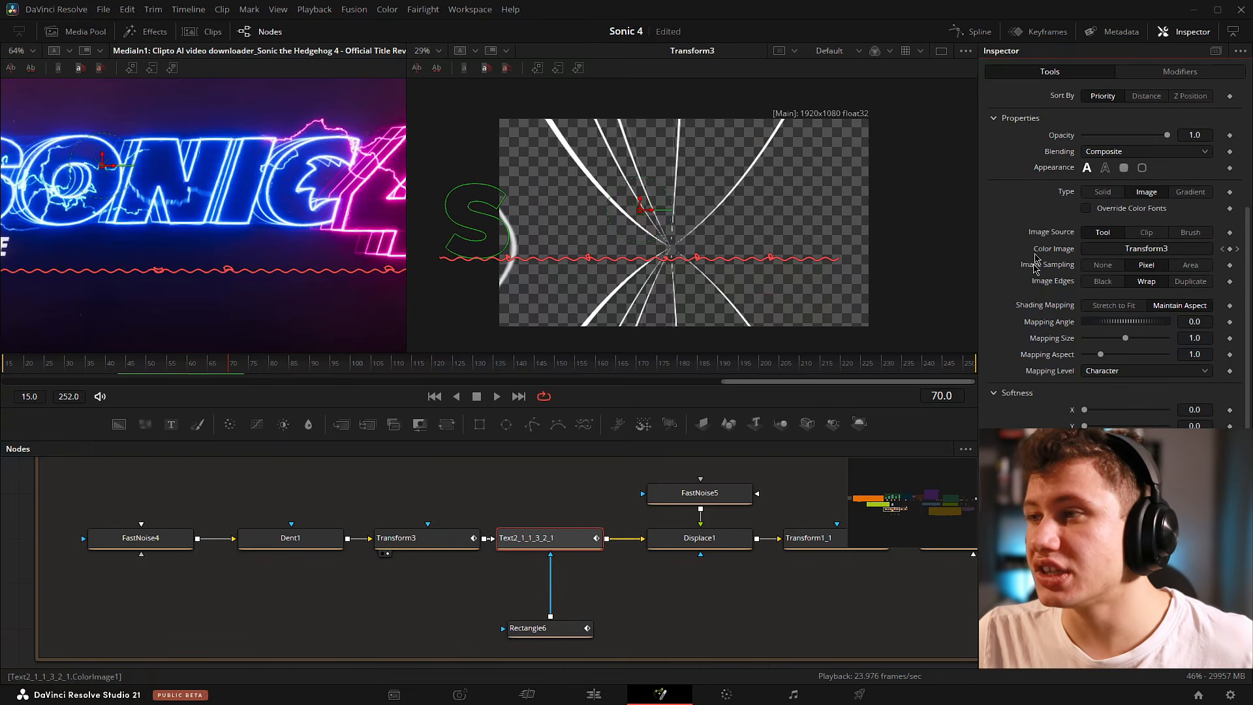
pyautogui.click(1083, 193)
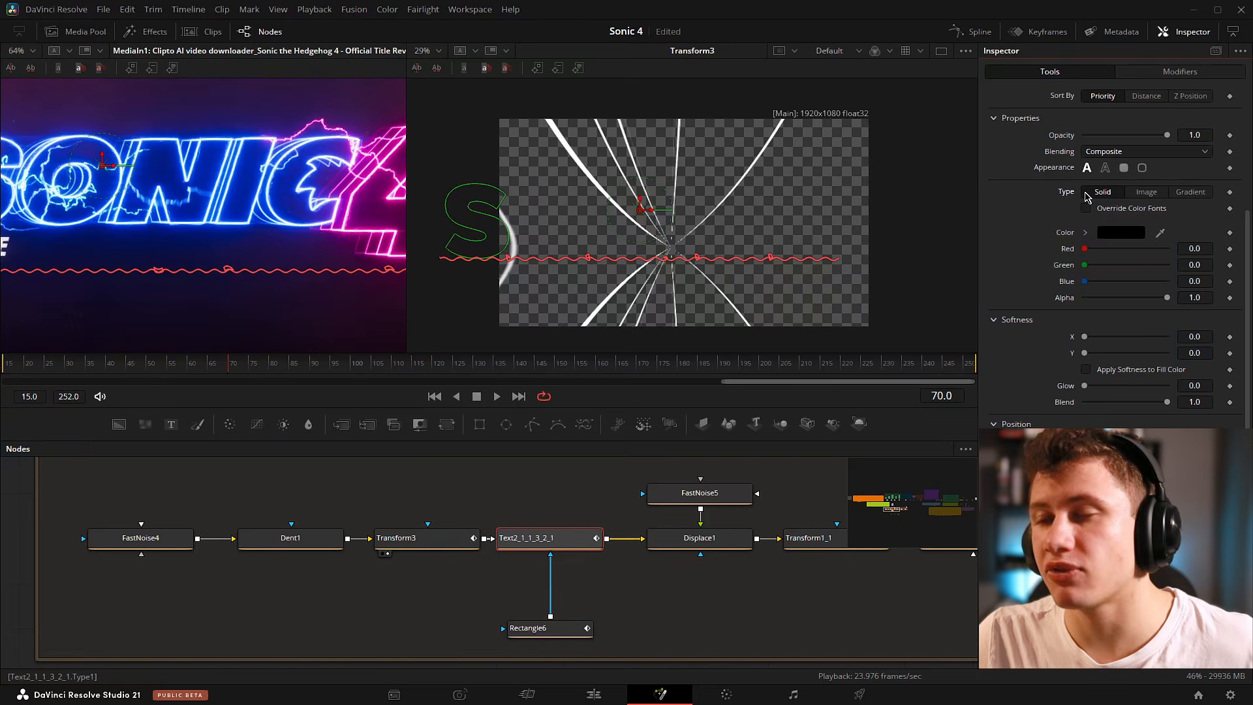
pyautogui.click(1146, 192)
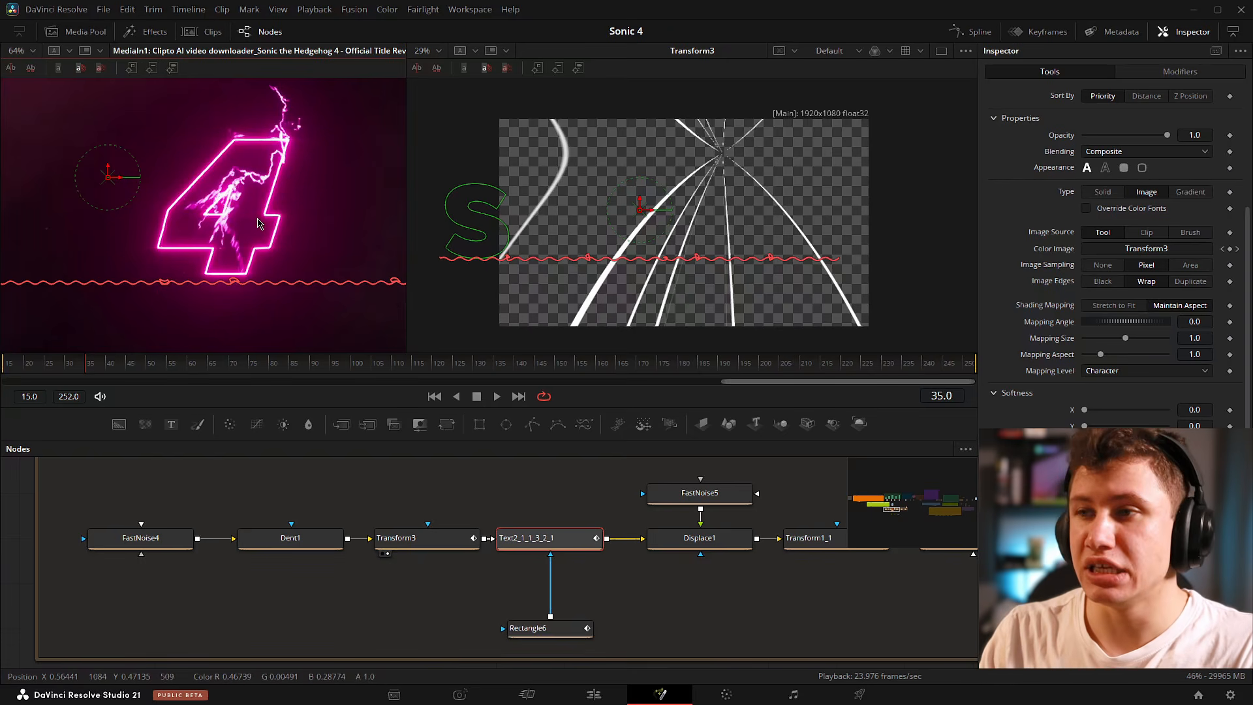
pyautogui.click(1103, 191)
pyautogui.press('2')
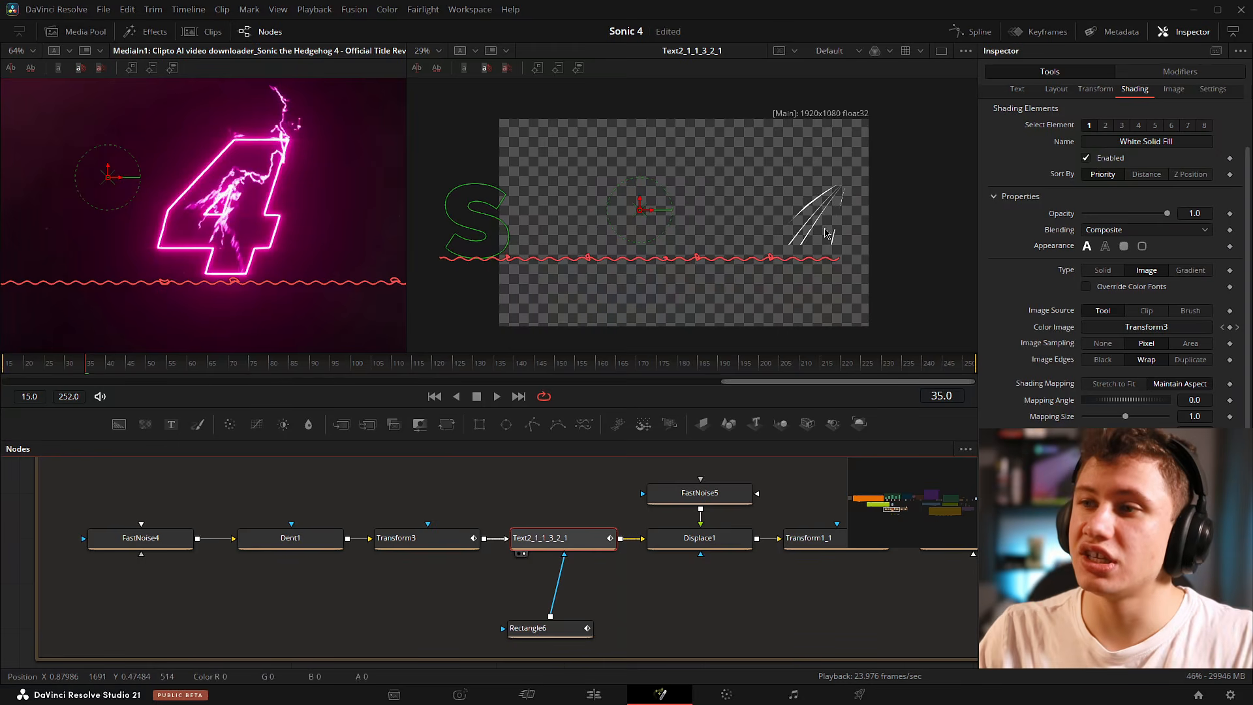
# Examine the lightning node chain from FastNoise4 to Displace1, viewing Displace1's output and checking the FastNoise5 and Displace1 settings.
pyautogui.click(142, 536)
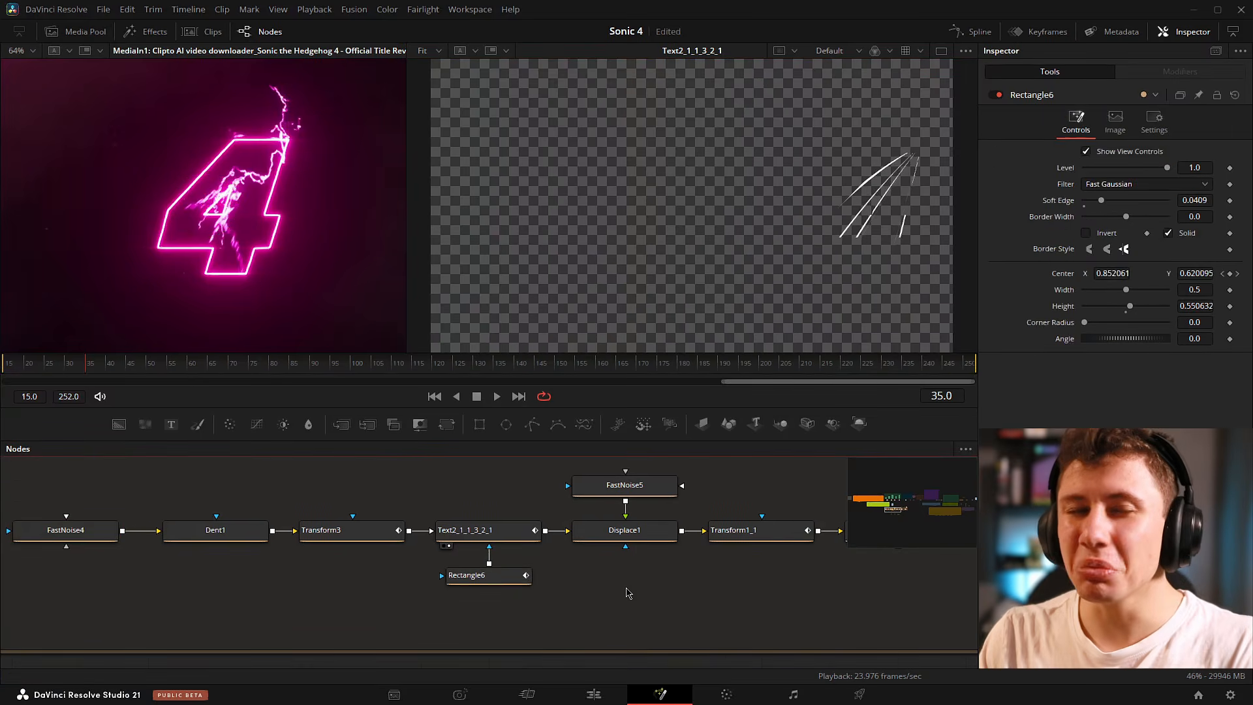
pyautogui.moveTo(648, 586); pyautogui.dragTo(565, 609)
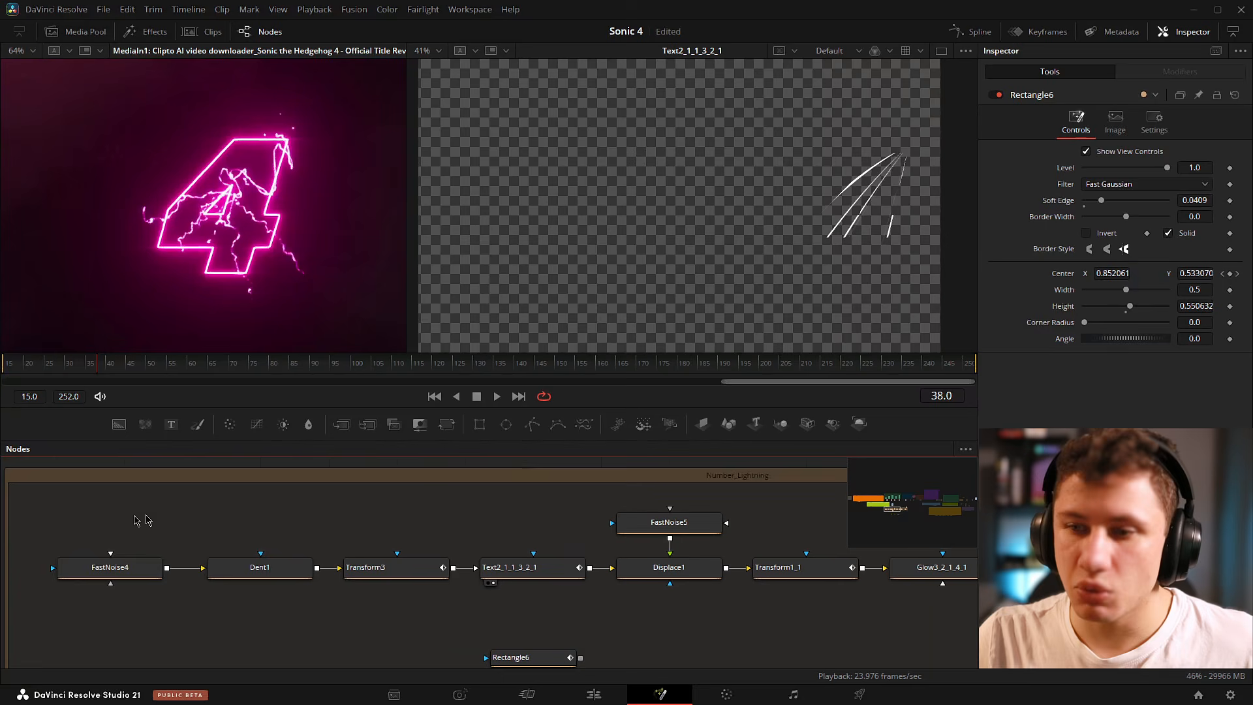
pyautogui.moveTo(88, 515); pyautogui.dragTo(503, 627)
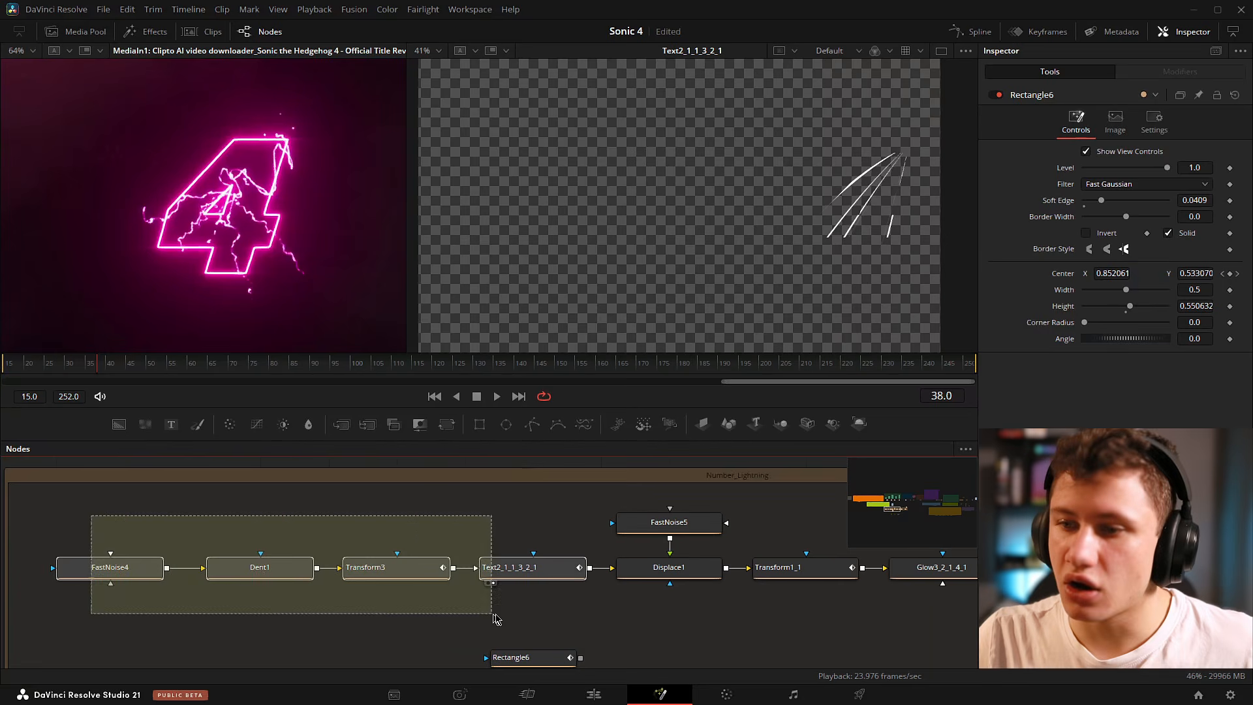
pyautogui.moveTo(609, 604); pyautogui.dragTo(423, 605)
pyautogui.click(515, 567)
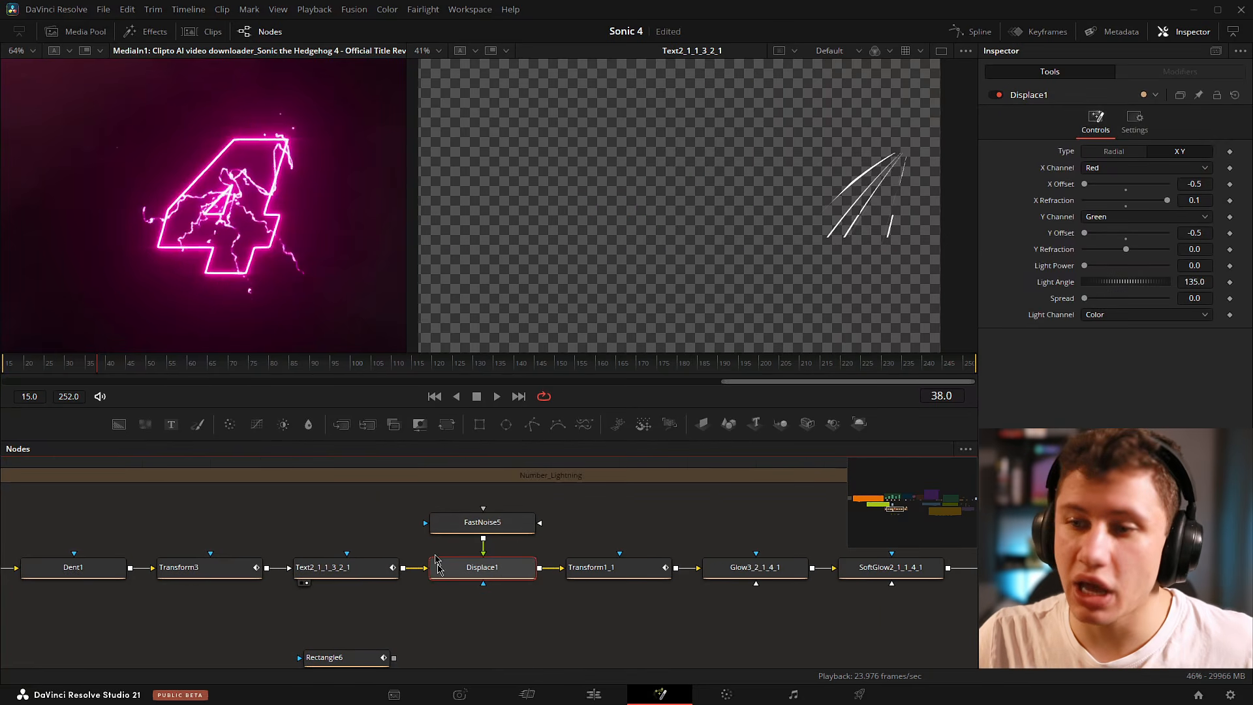
pyautogui.press('2')
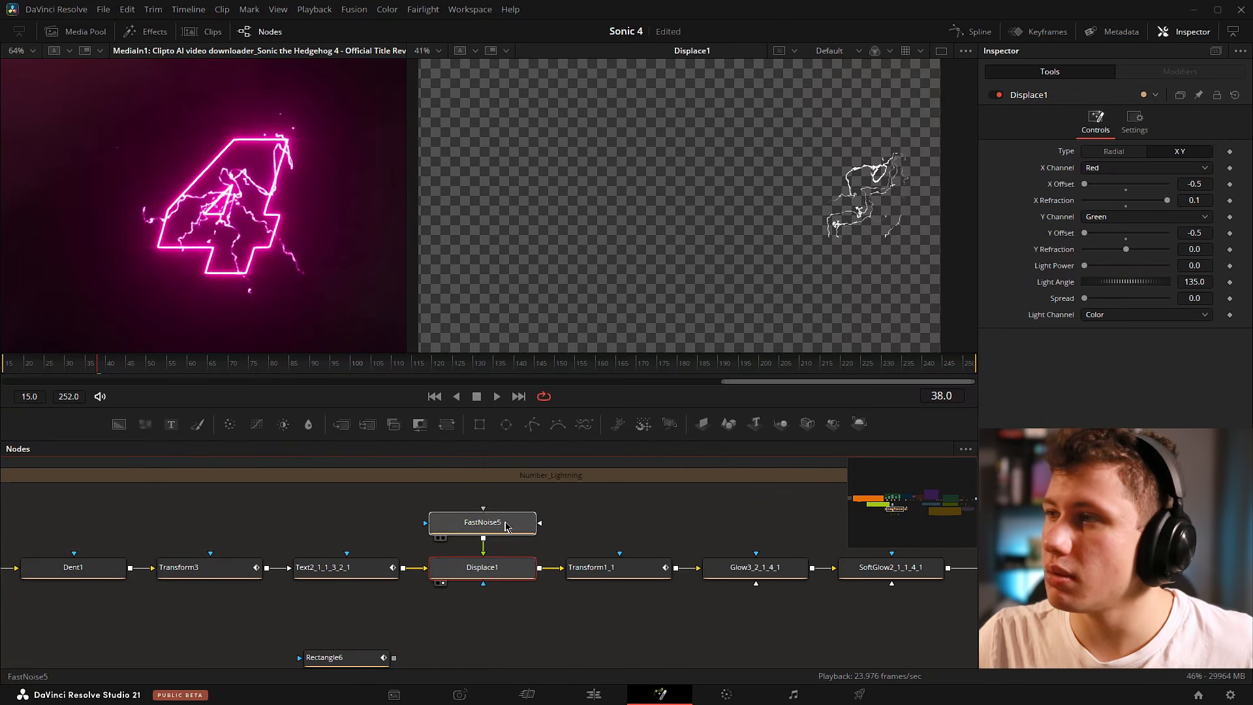
pyautogui.click(505, 526)
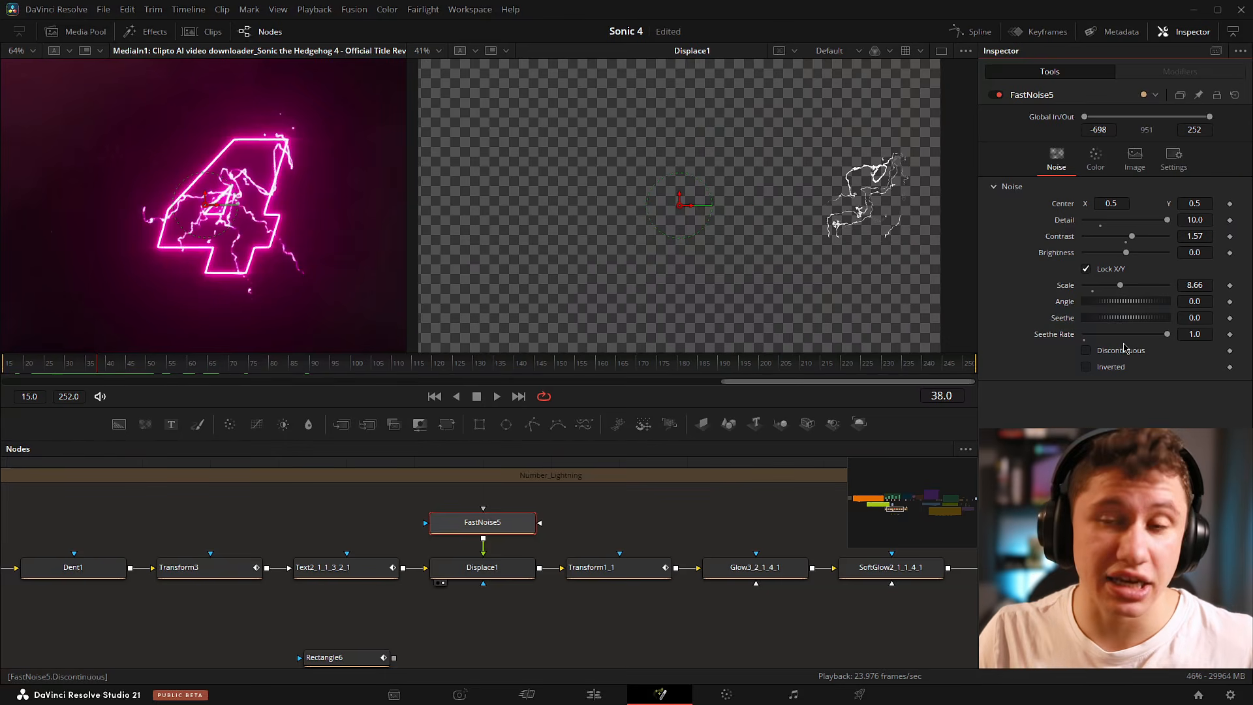
pyautogui.click(464, 570)
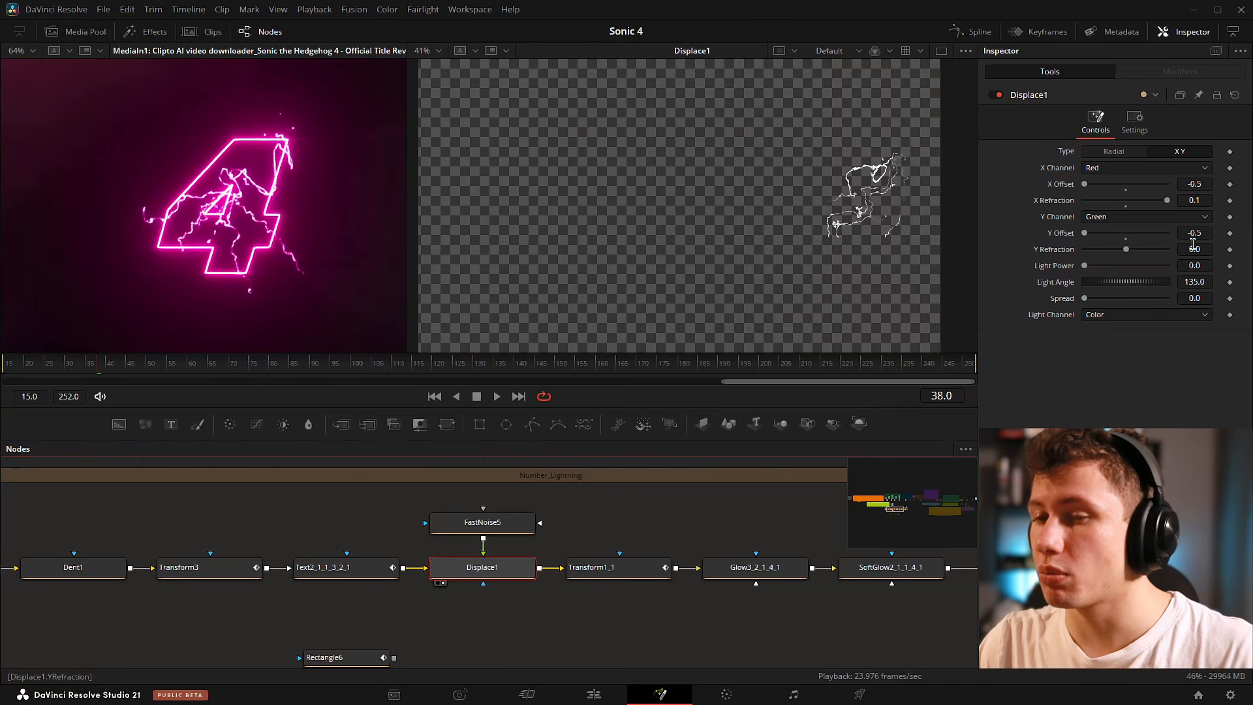
# Play and scrub the displaced lightning up to frame 36, and check the settings of the Rectangle6 mask.
pyautogui.moveTo(101, 368); pyautogui.dragTo(21, 392)
pyautogui.press('space')
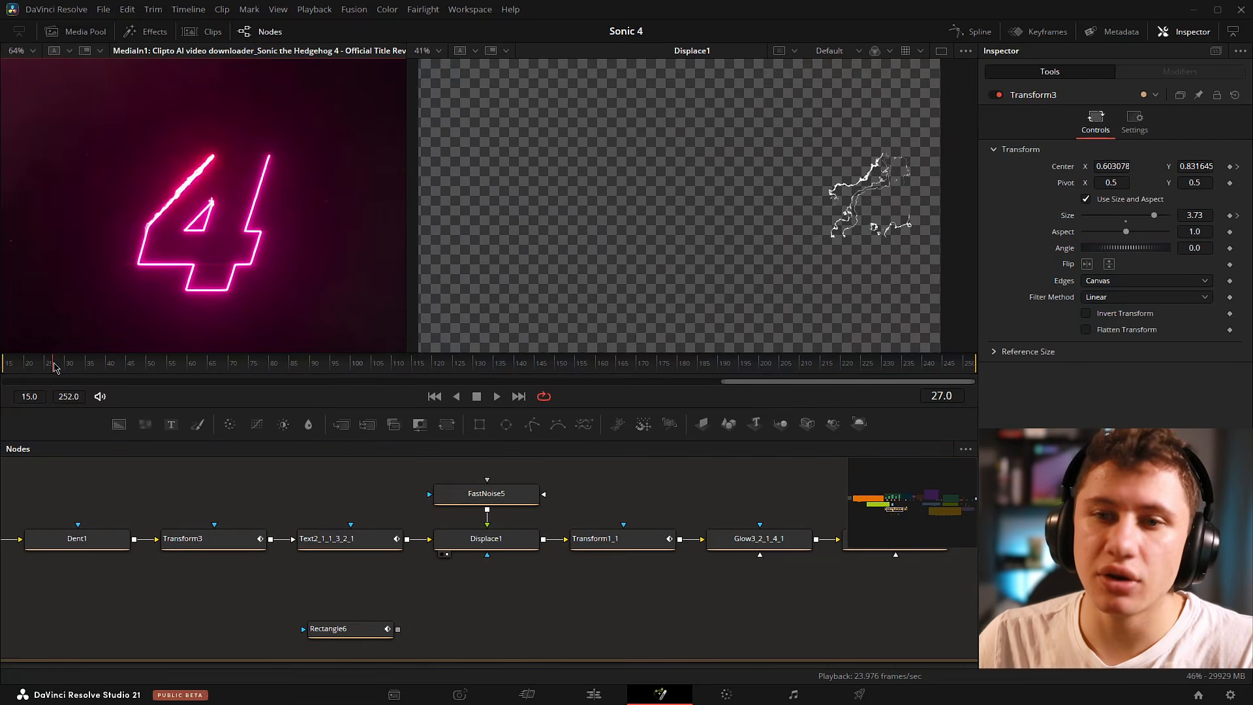
pyautogui.moveTo(57, 368); pyautogui.dragTo(94, 372)
pyautogui.hscroll(-2, 392, 587)
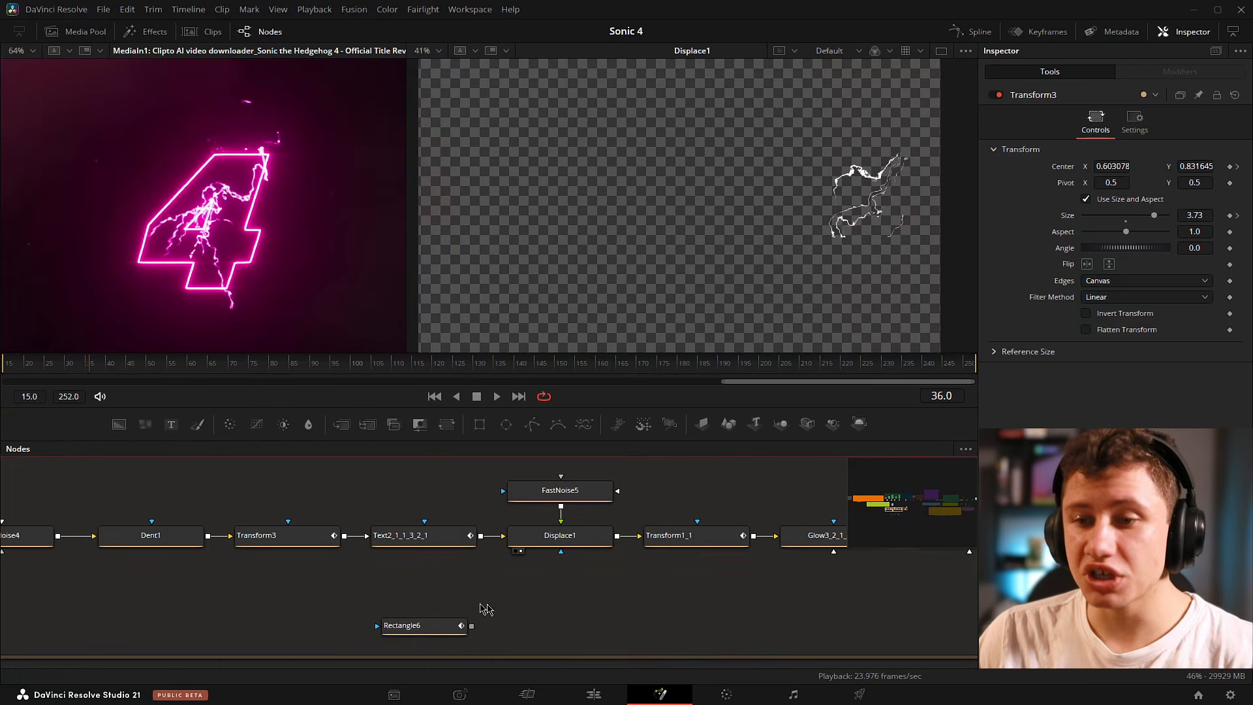
pyautogui.click(414, 625)
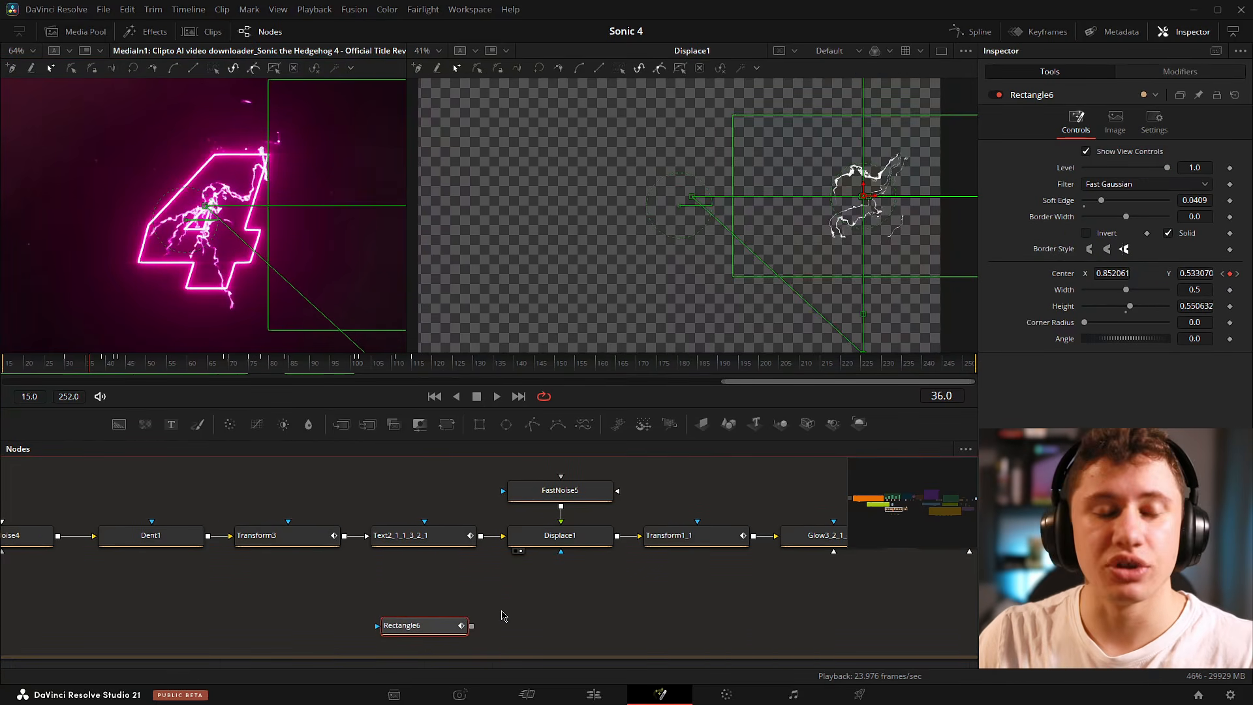
pyautogui.click(484, 618)
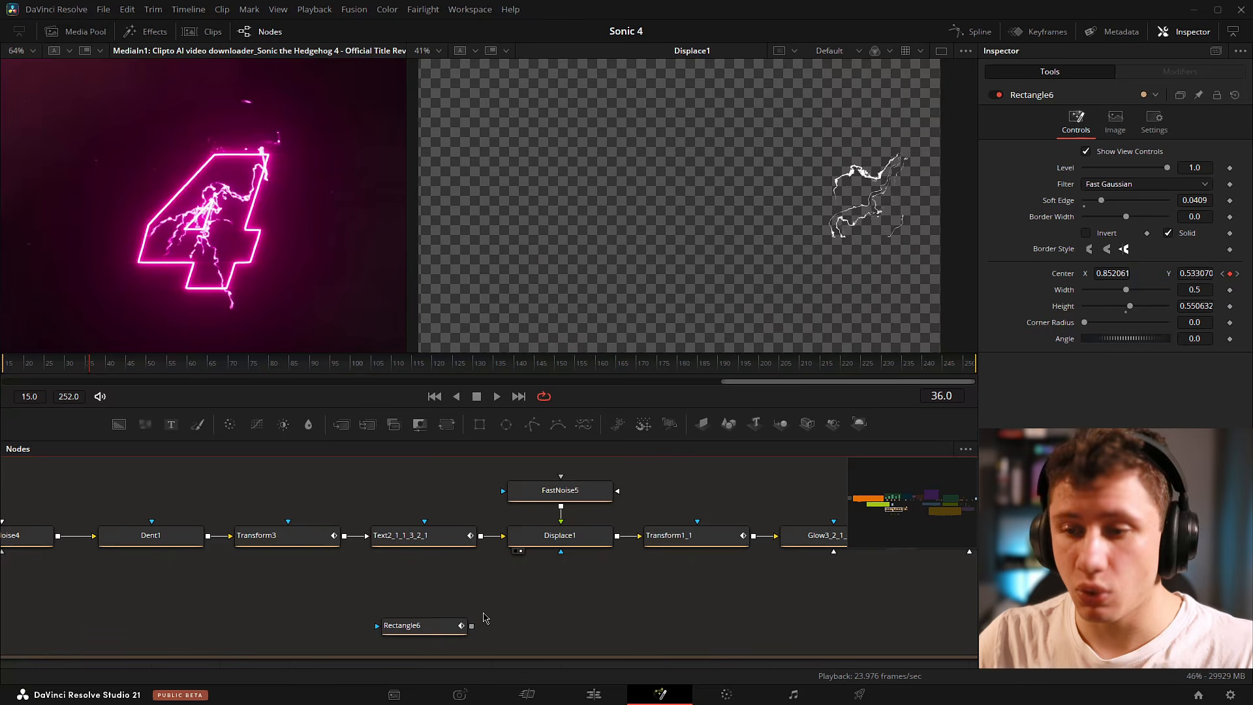
pyautogui.moveTo(472, 626); pyautogui.dragTo(535, 590)
pyautogui.hotkey('shift', 'space')
pyautogui.write('glow')
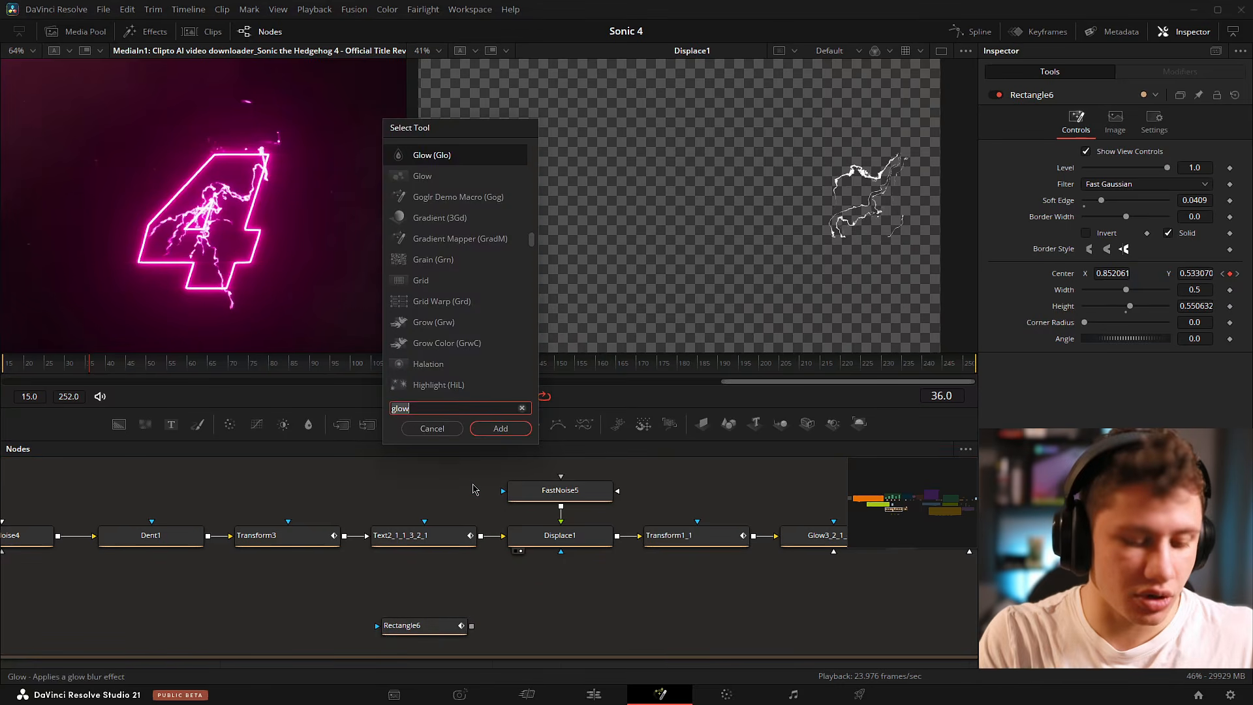
pyautogui.hotkey('ctrl', 'a')
pyautogui.write('rec')
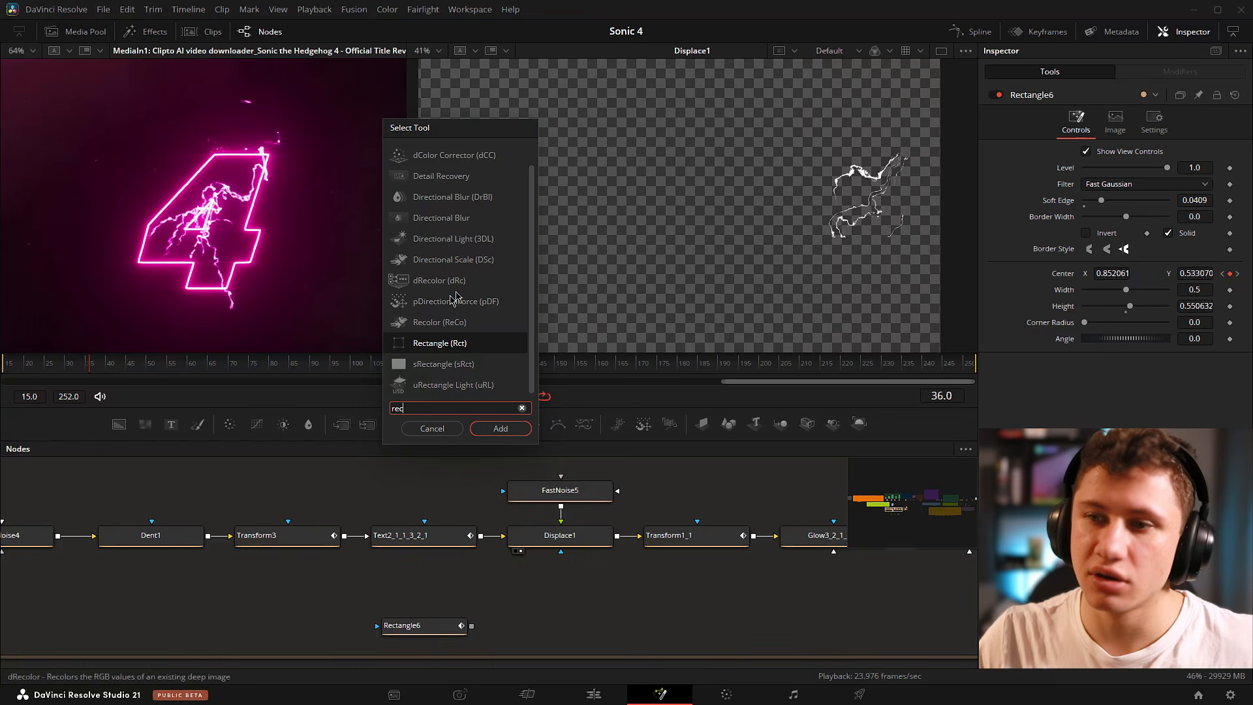
pyautogui.press('Escape')
# Connect Rectangle6 as the mask of Text2_1_1_3_2_1 and check the rectangle's path modifier and controls.
pyautogui.moveTo(472, 626); pyautogui.dragTo(413, 539)
pyautogui.click(404, 625)
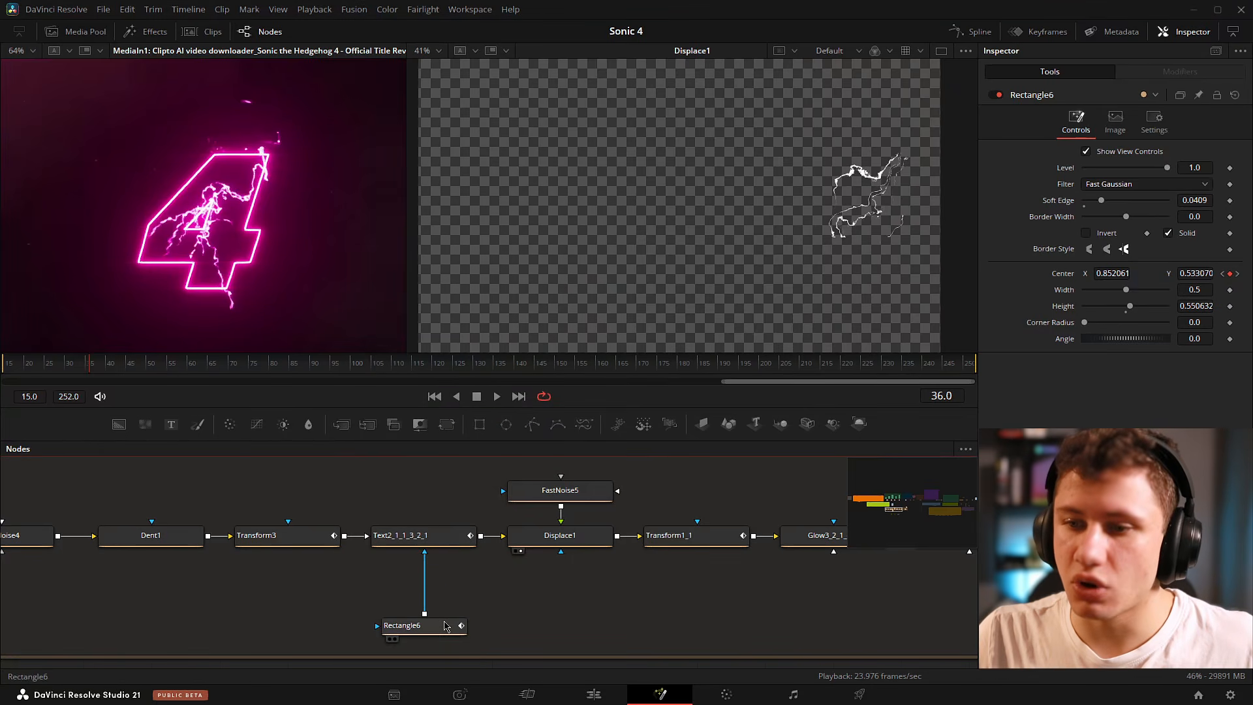
pyautogui.click(1159, 72)
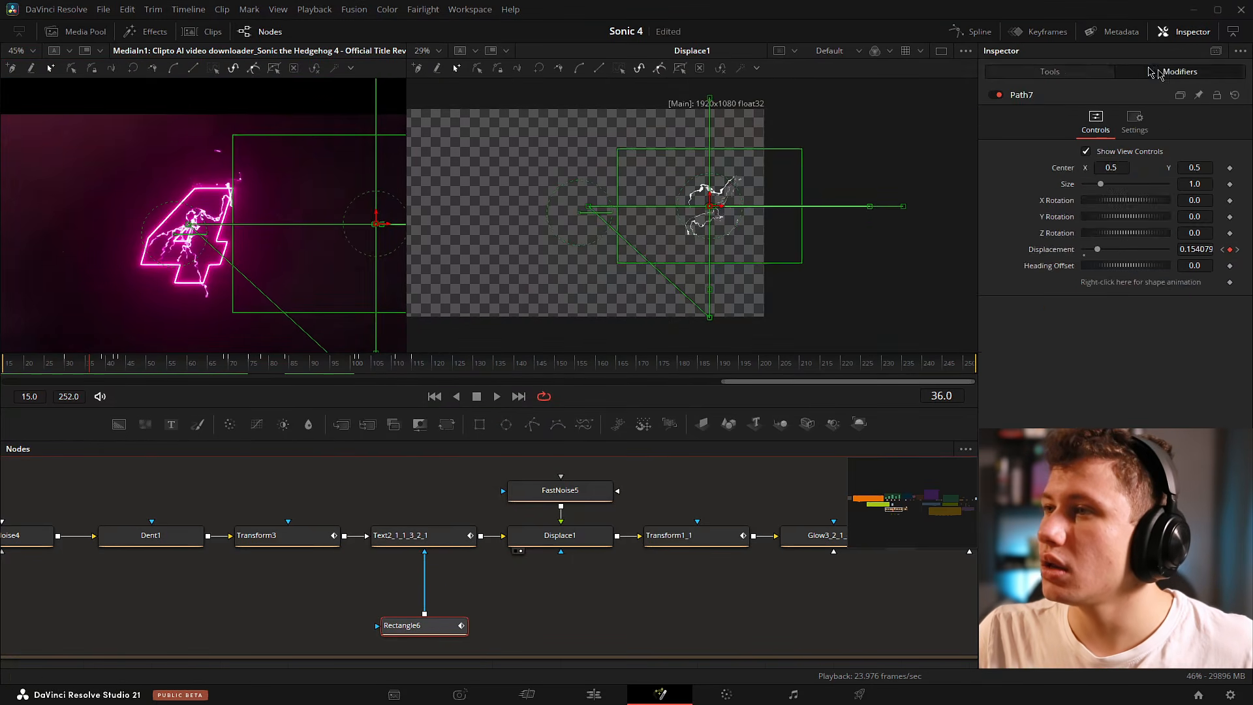
pyautogui.click(1084, 72)
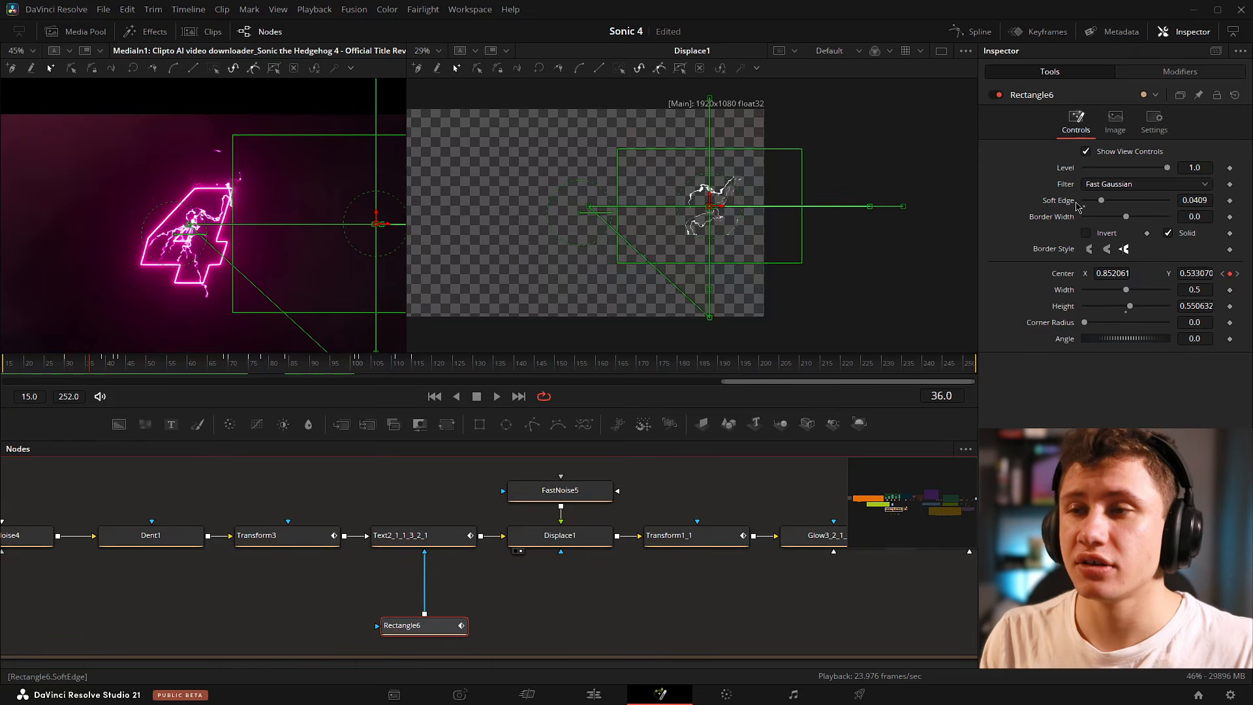
# View the output of Text2_1_1_3_2_1 and scrub the timeline to examine how the animated rectangle mask reveals the lightning.
pyautogui.press('2')
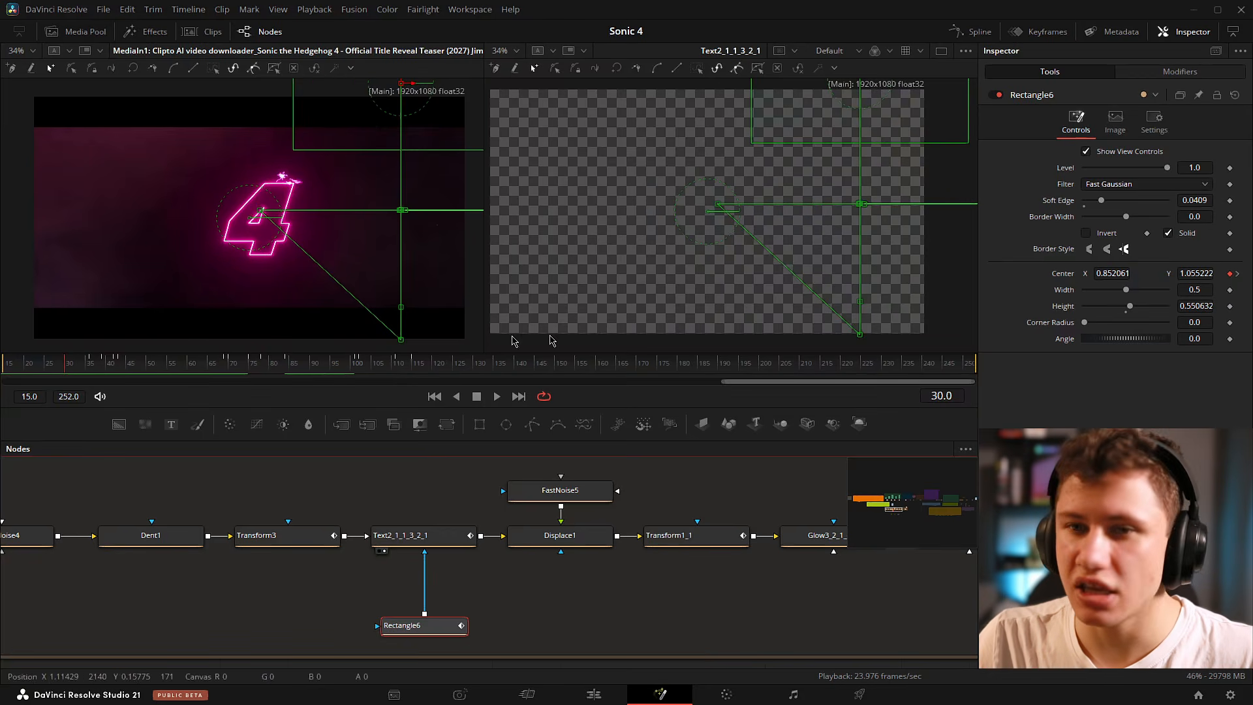
pyautogui.moveTo(68, 361); pyautogui.dragTo(100, 373)
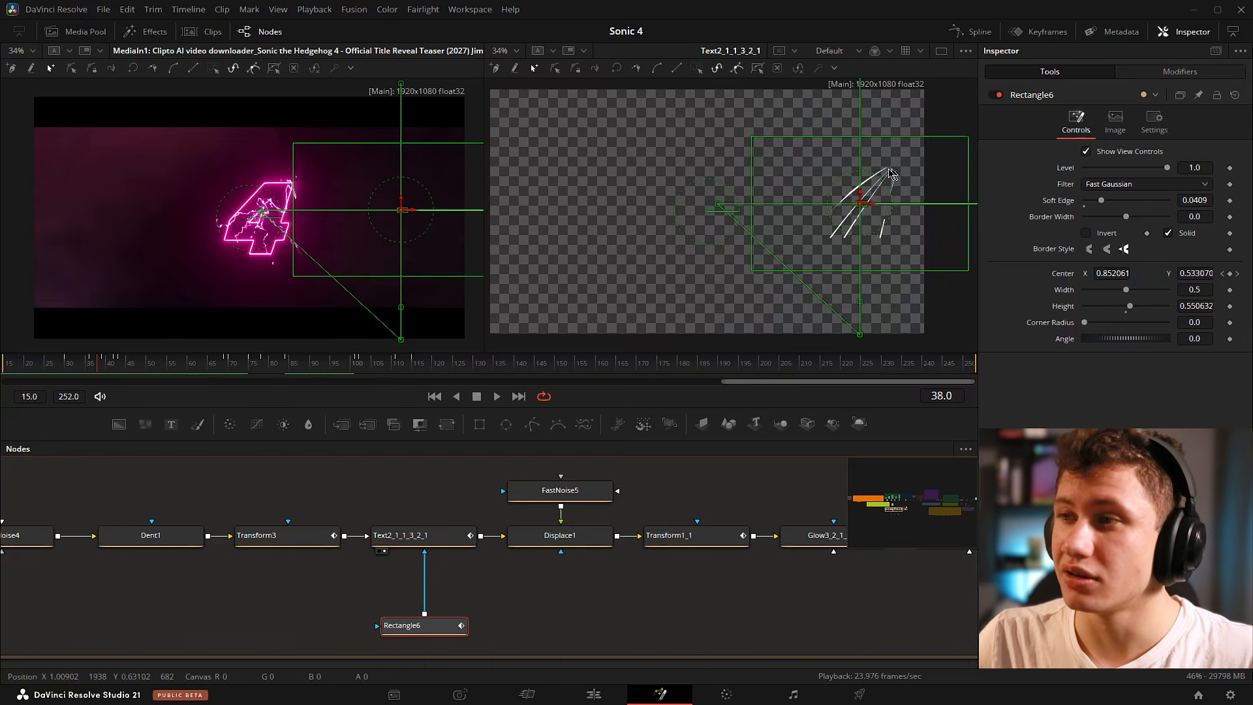
pyautogui.moveTo(97, 367); pyautogui.dragTo(101, 368)
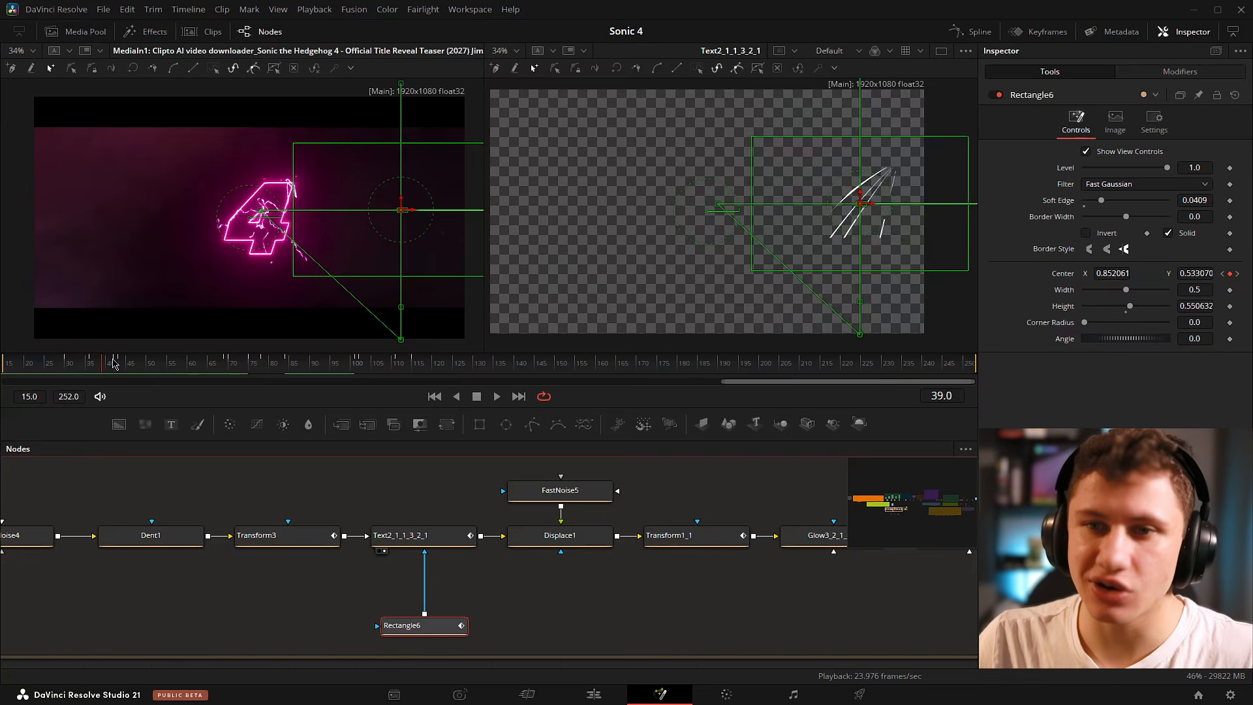
pyautogui.moveTo(107, 366); pyautogui.dragTo(344, 365)
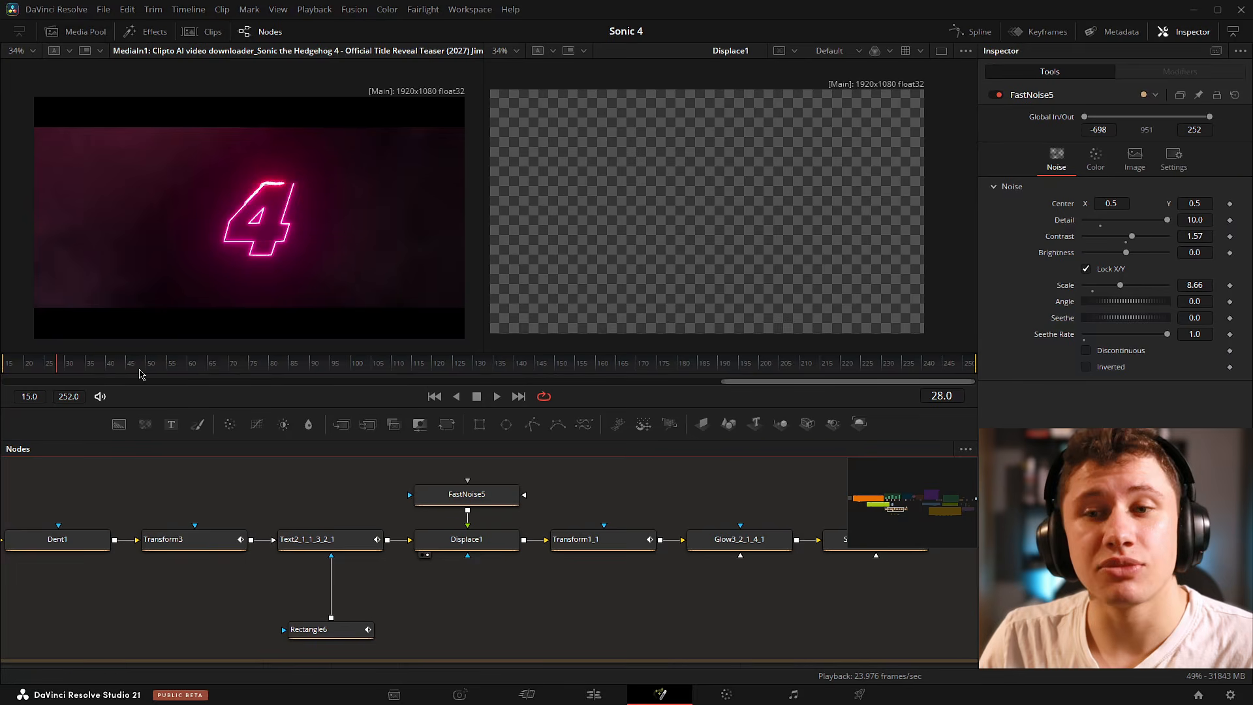
pyautogui.moveTo(62, 364); pyautogui.dragTo(425, 364)
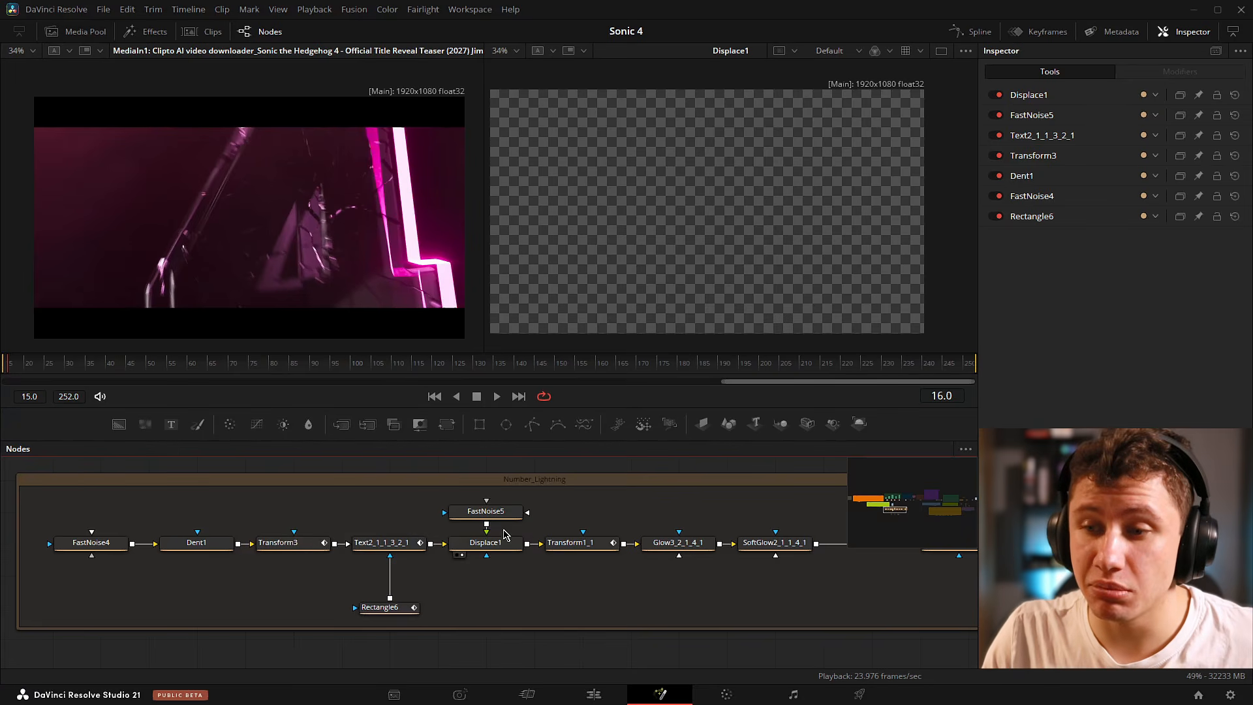
# Examine the Transform1 node in the green text group and the matching Transform1_1 in the Number_Lightning group.
pyautogui.moveTo(279, 526); pyautogui.dragTo(610, 643)
pyautogui.moveTo(290, 532); pyautogui.dragTo(580, 602)
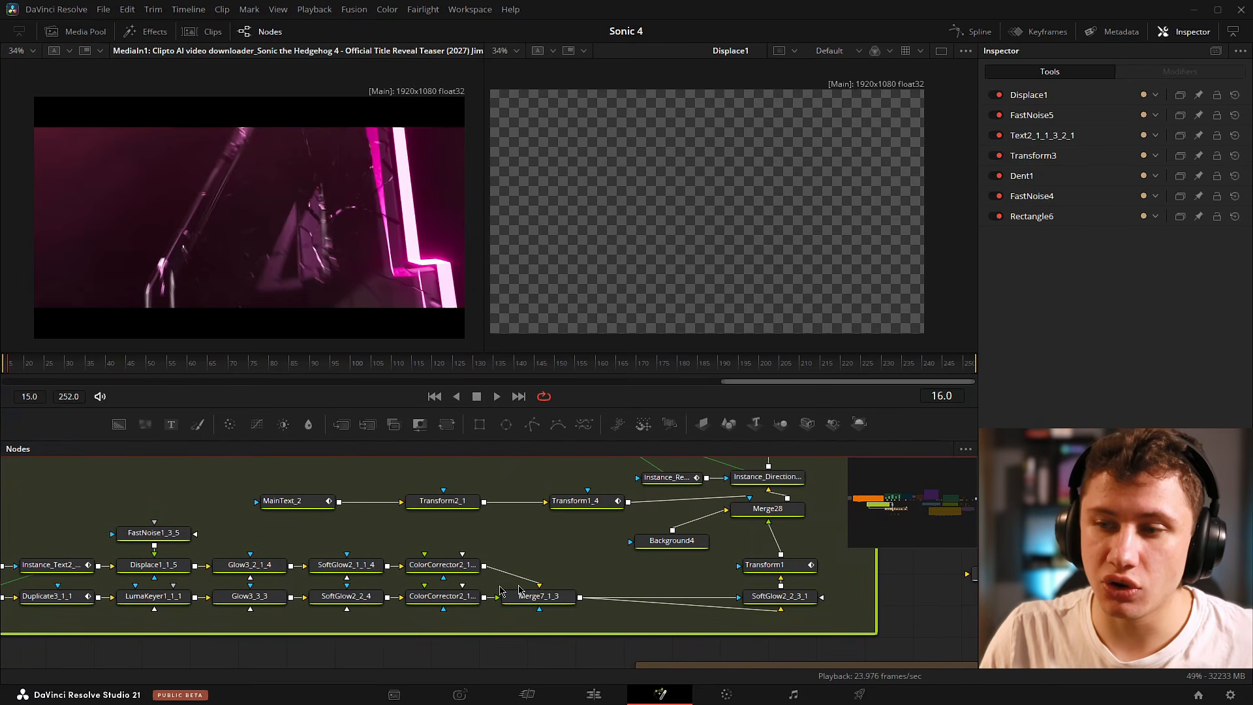
pyautogui.moveTo(705, 557); pyautogui.dragTo(351, 515)
pyautogui.click(436, 530)
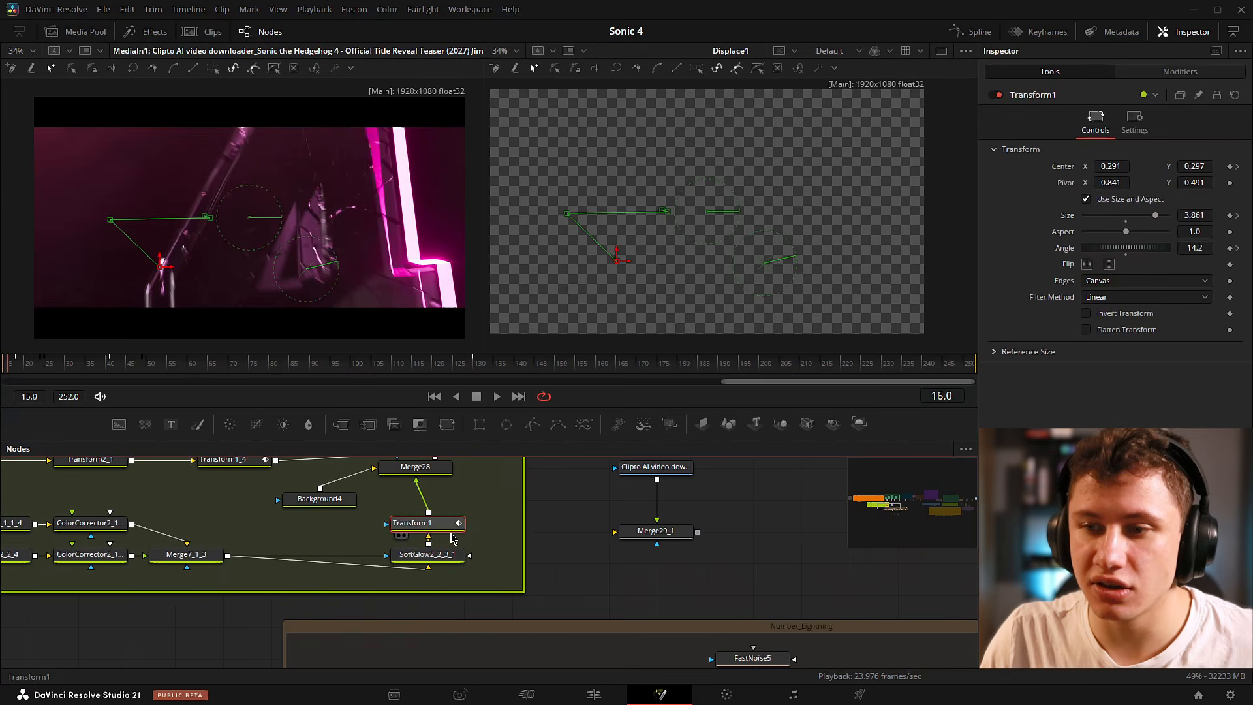
pyautogui.moveTo(522, 591); pyautogui.dragTo(215, 495)
pyautogui.moveTo(659, 584); pyautogui.dragTo(558, 536)
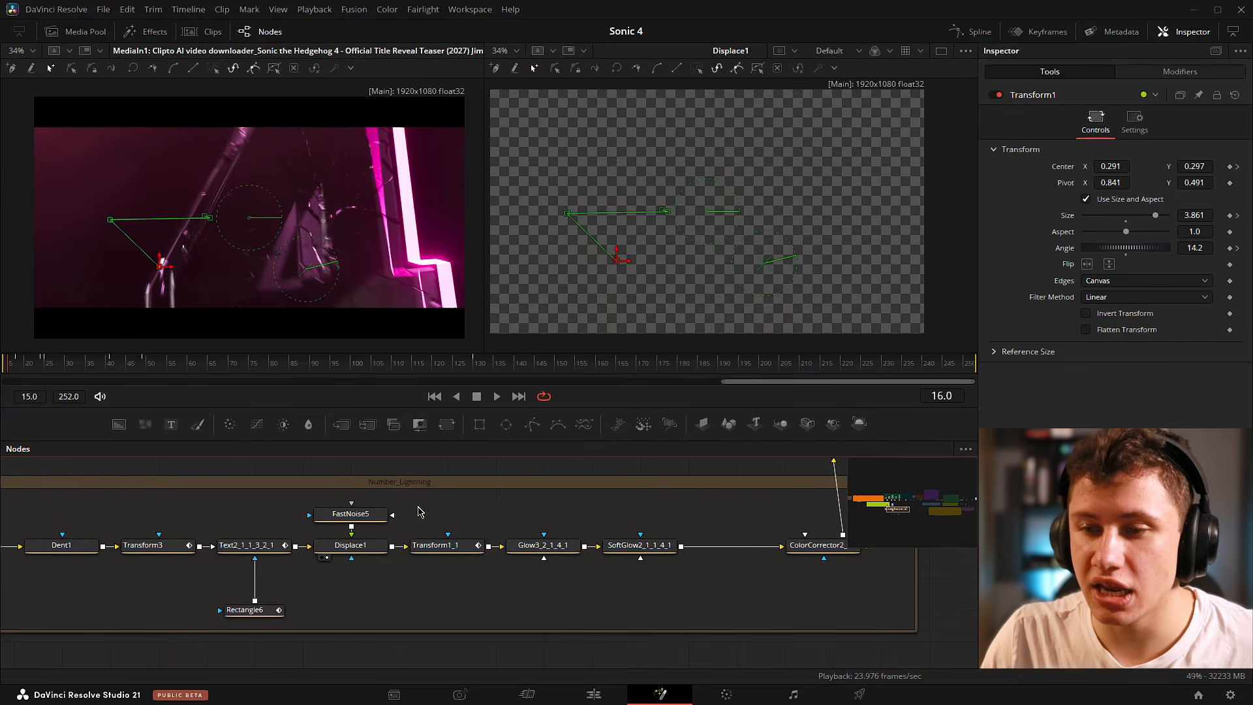
pyautogui.click(435, 545)
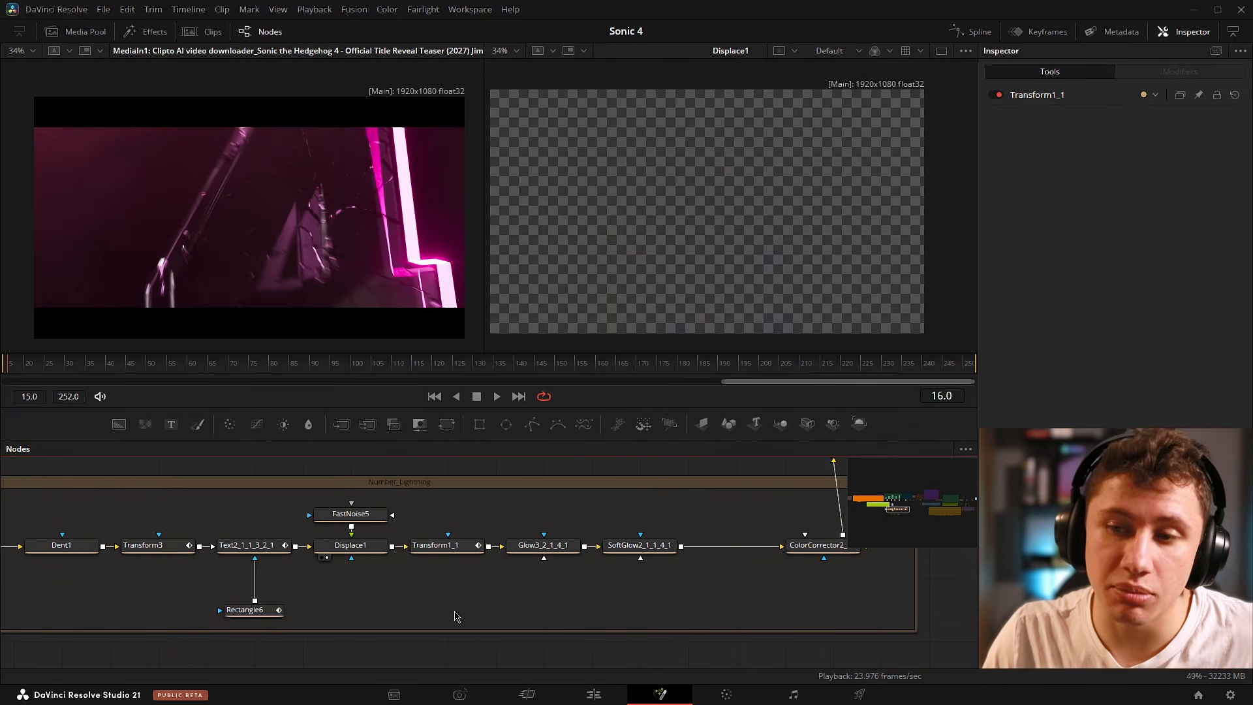
# Examine the settings of Glow3_2_1_4_1, SoftGlow2_1_1_4_1 and the colour corrector that finish the lightning chain, viewing the glow results.
pyautogui.click(543, 545)
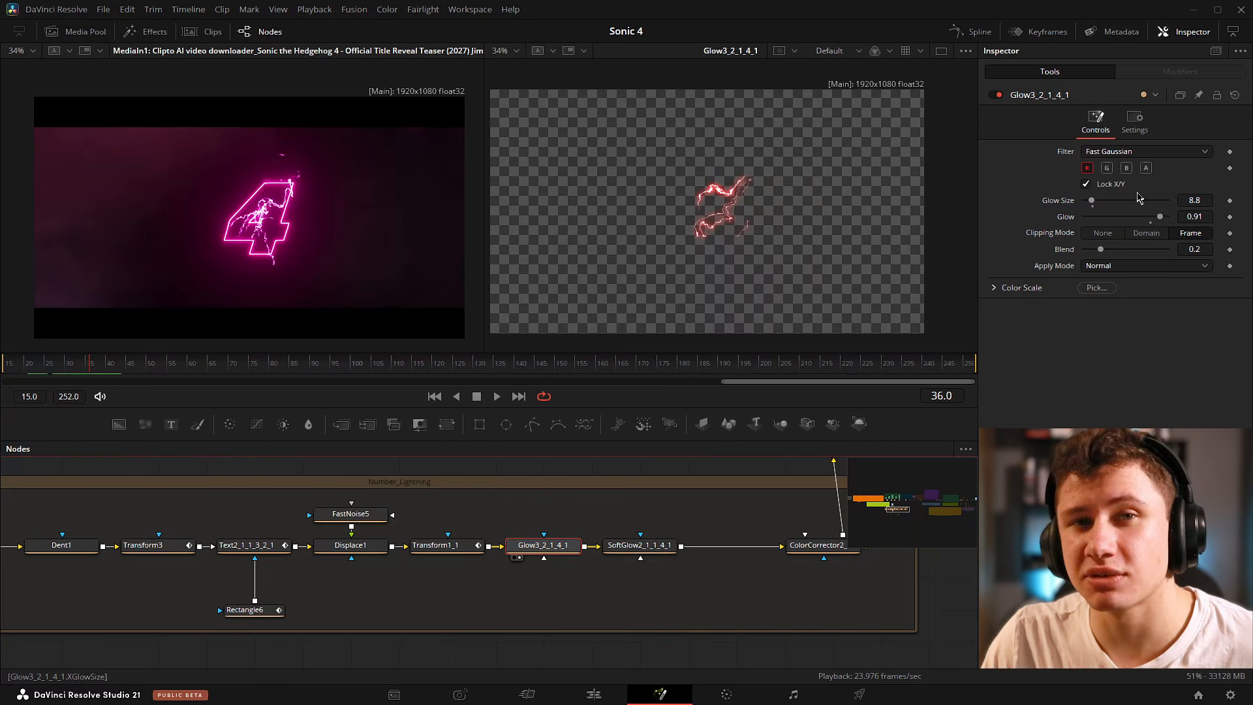
pyautogui.click(655, 545)
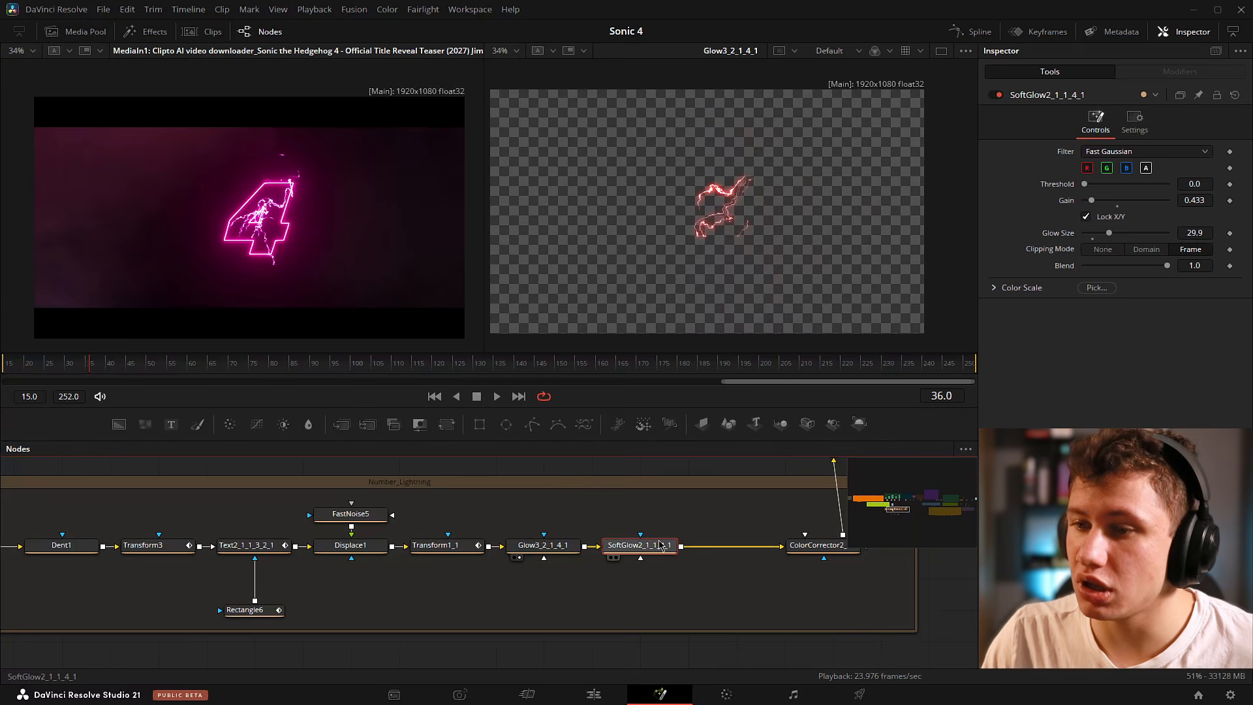
pyautogui.moveTo(679, 266); pyautogui.dragTo(688, 261)
pyautogui.moveTo(724, 569); pyautogui.dragTo(602, 595)
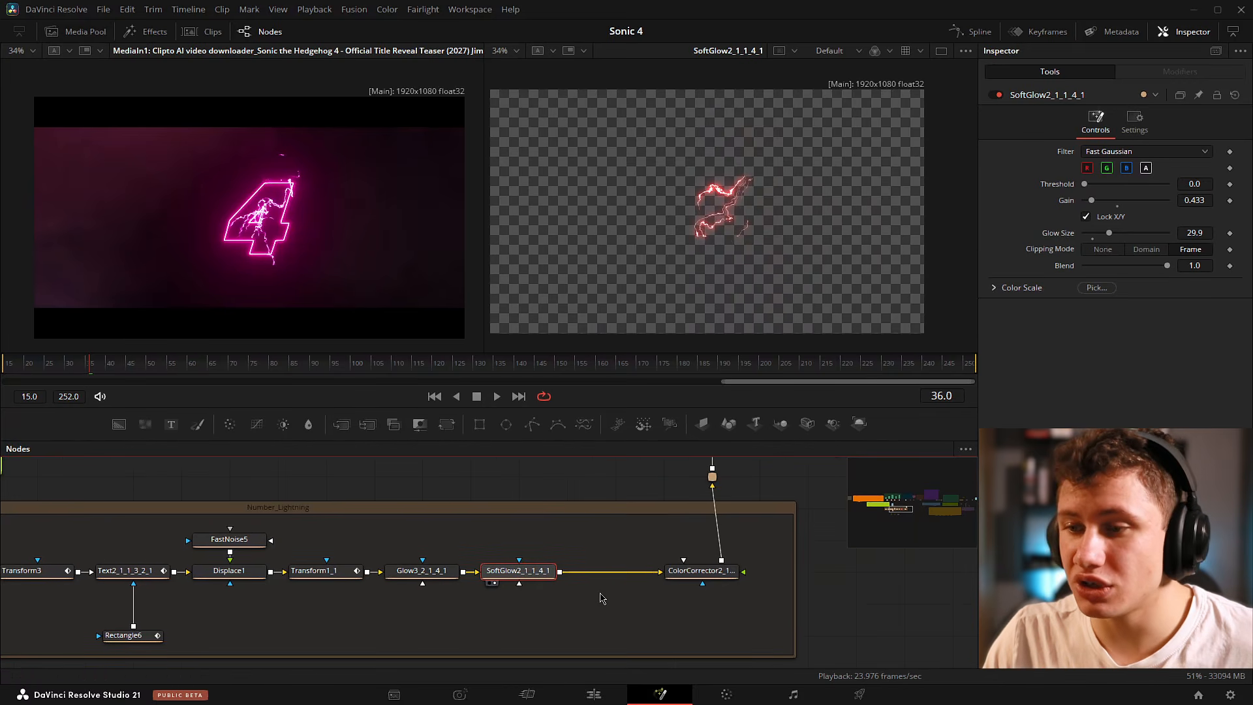
pyautogui.click(694, 579)
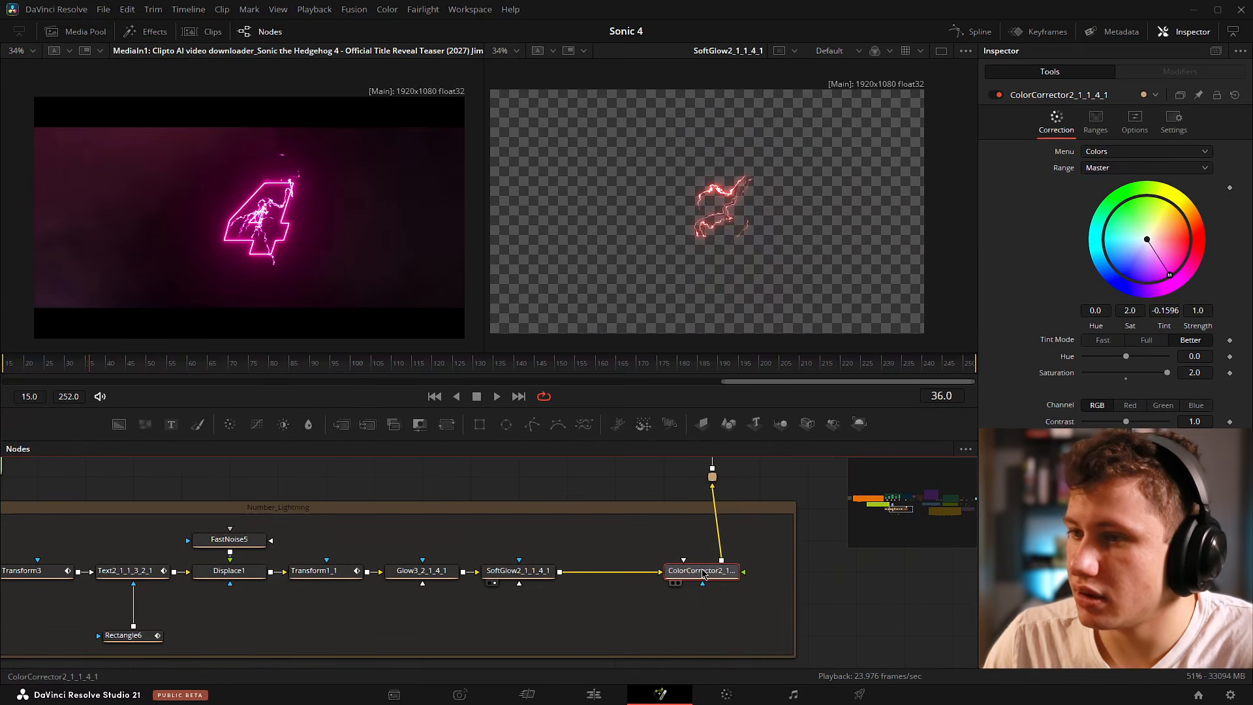
# View the number lightning's colour corrector output and Merge20, scrubbing the opening frames to examine how the lightning composites over the background.
pyautogui.moveTo(703, 574); pyautogui.dragTo(684, 285)
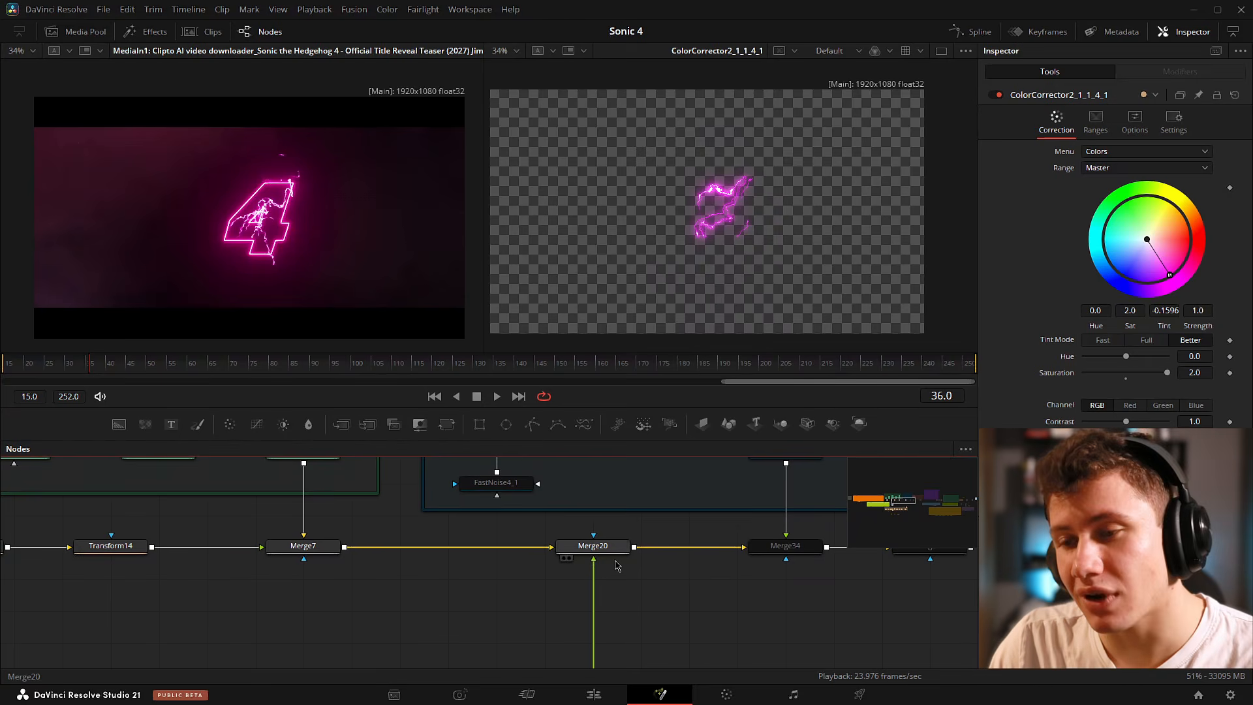
pyautogui.moveTo(614, 554); pyautogui.dragTo(692, 261)
pyautogui.moveTo(422, 664); pyautogui.dragTo(620, 386)
pyautogui.click(27, 369)
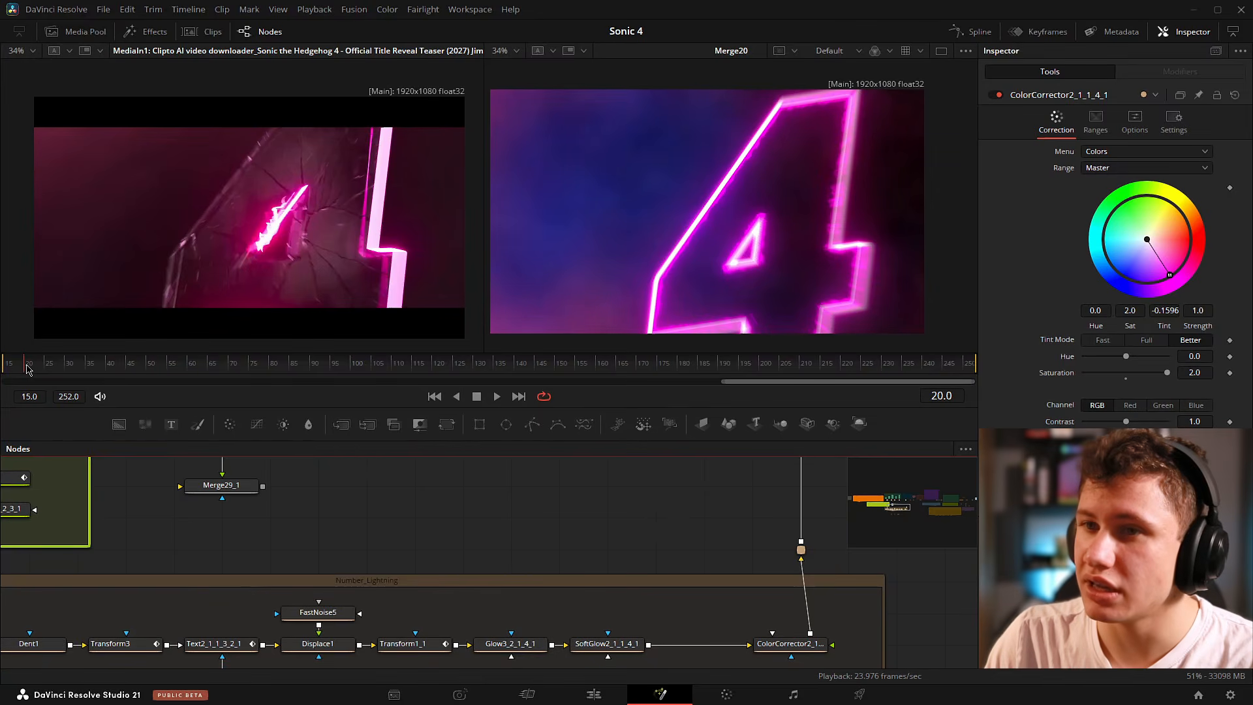
pyautogui.moveTo(29, 369); pyautogui.dragTo(49, 369)
# Examine the Rectangle6 mask controls against the Merge20 composite while scrubbing from the opening towards the full title.
pyautogui.scroll(-5, 409, 587)
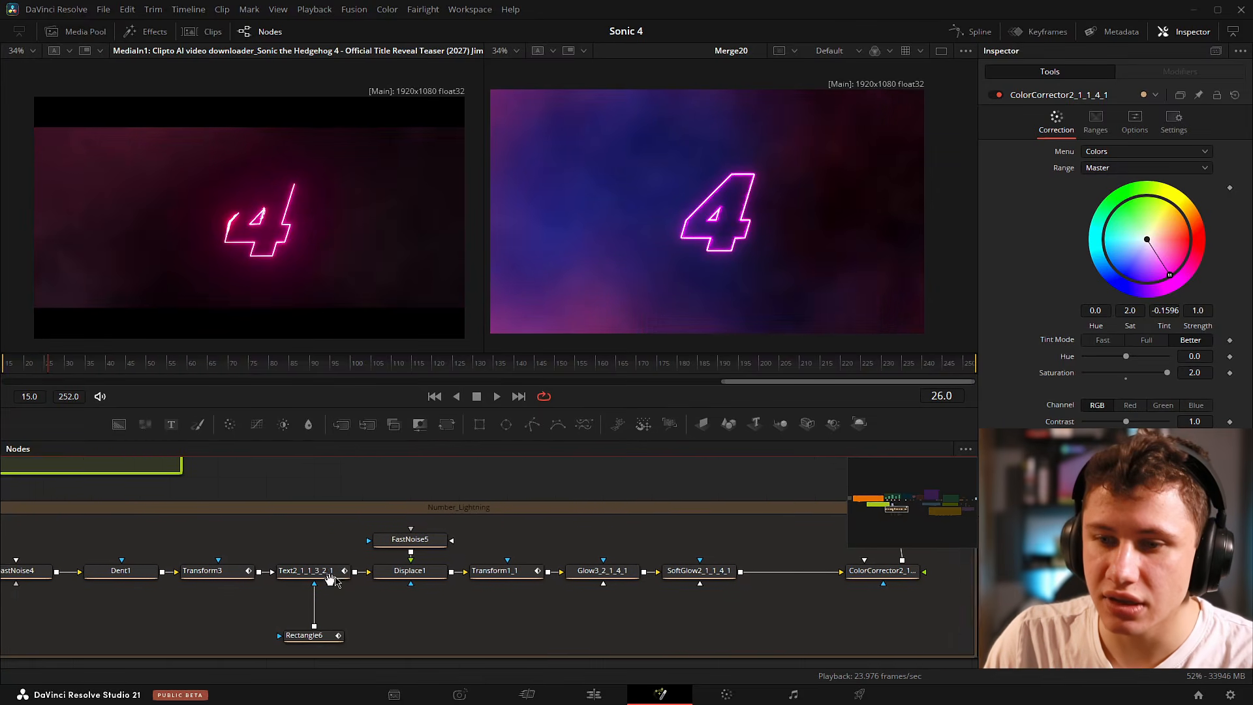
pyautogui.click(408, 607)
pyautogui.scroll(-10, 401, 603)
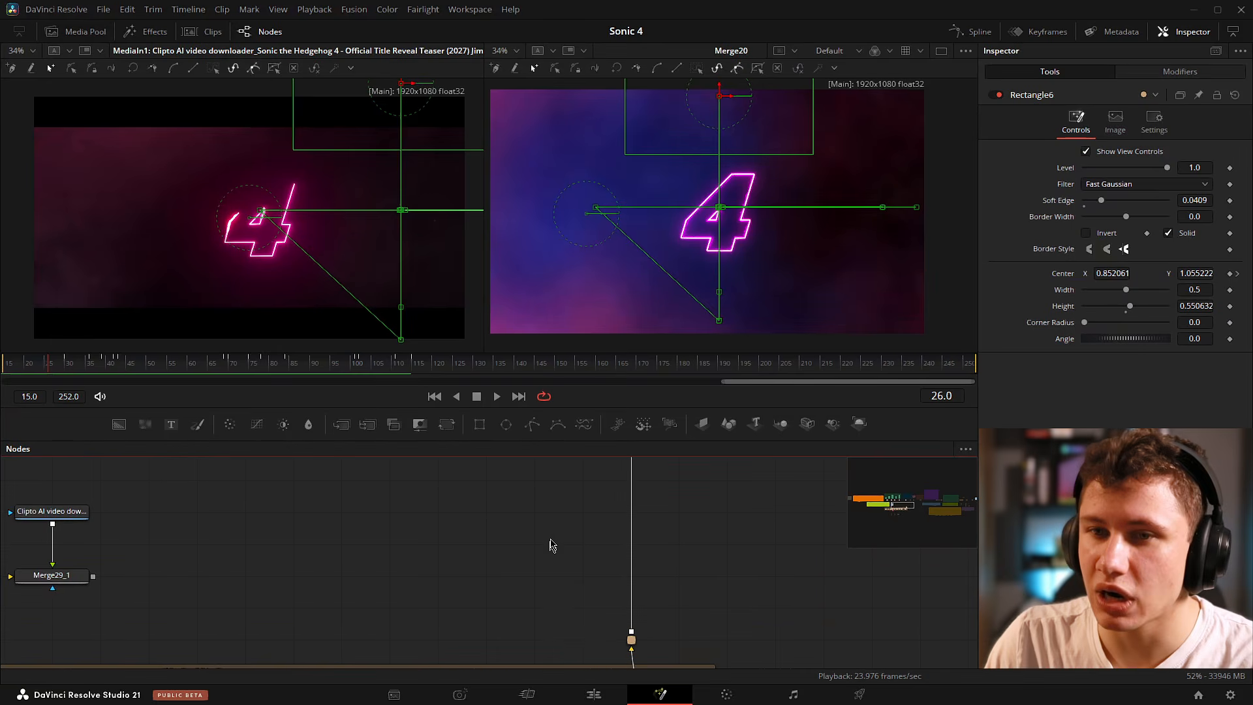
pyautogui.scroll(8, 400, 603)
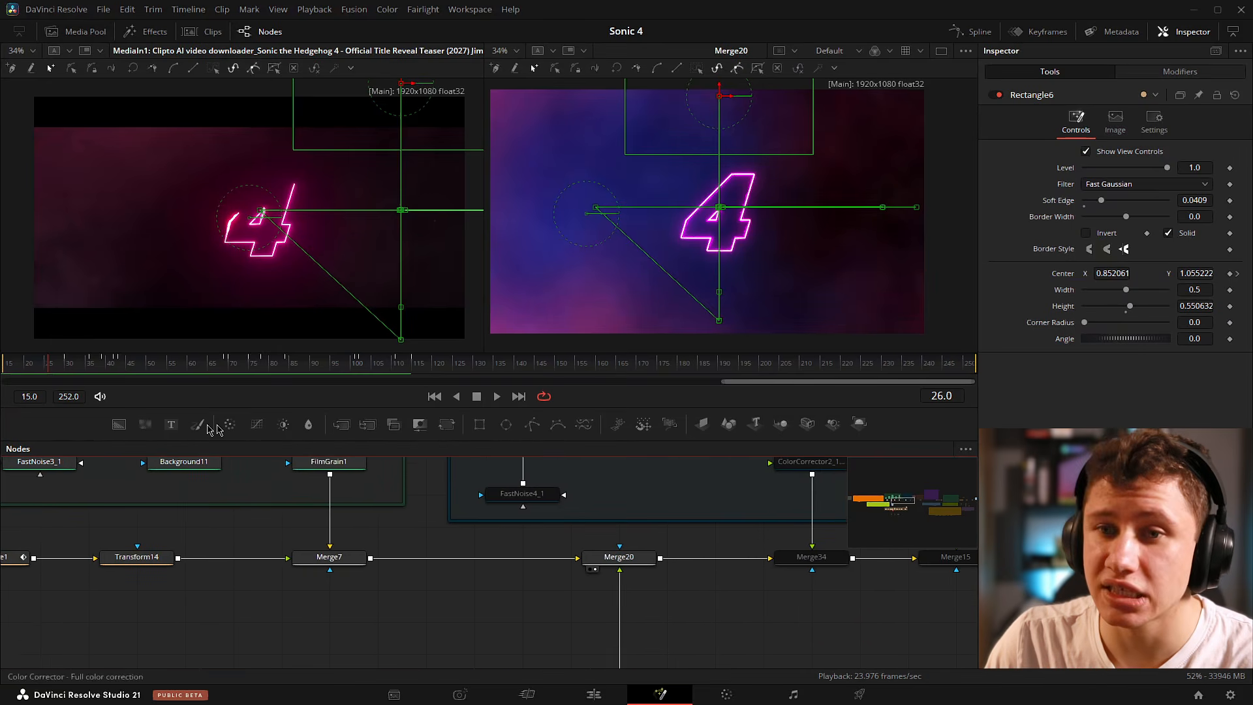
pyautogui.moveTo(37, 374); pyautogui.dragTo(248, 366)
# Examine the keyframed centre and size of Transform3 in the Number_Lightning group around frame 69.
pyautogui.moveTo(461, 573); pyautogui.dragTo(585, 293)
pyautogui.click(328, 547)
pyautogui.click(227, 371)
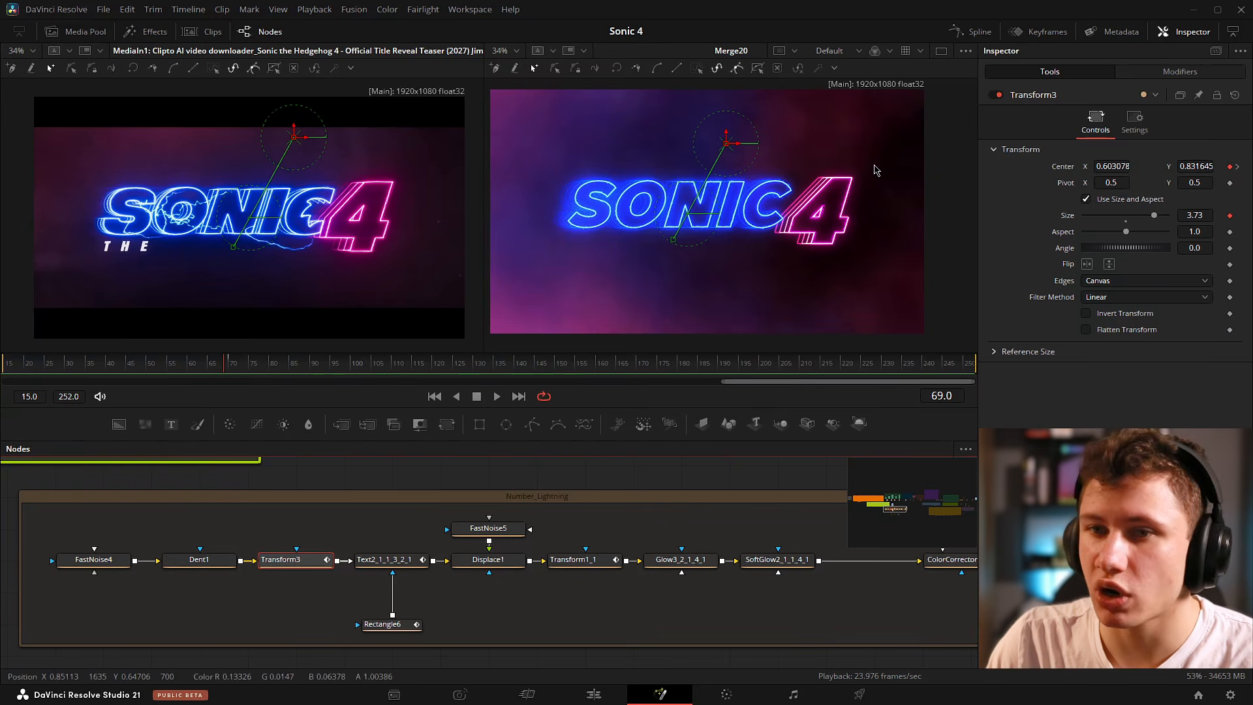
pyautogui.click(229, 368)
pyautogui.moveTo(232, 366); pyautogui.dragTo(231, 366)
# Scrub onward from frame 76 with Rectangle6 selected to examine how its animated mask reveals lightning on the 4.
pyautogui.moveTo(633, 581); pyautogui.dragTo(483, 655)
pyautogui.moveTo(617, 492); pyautogui.dragTo(523, 545)
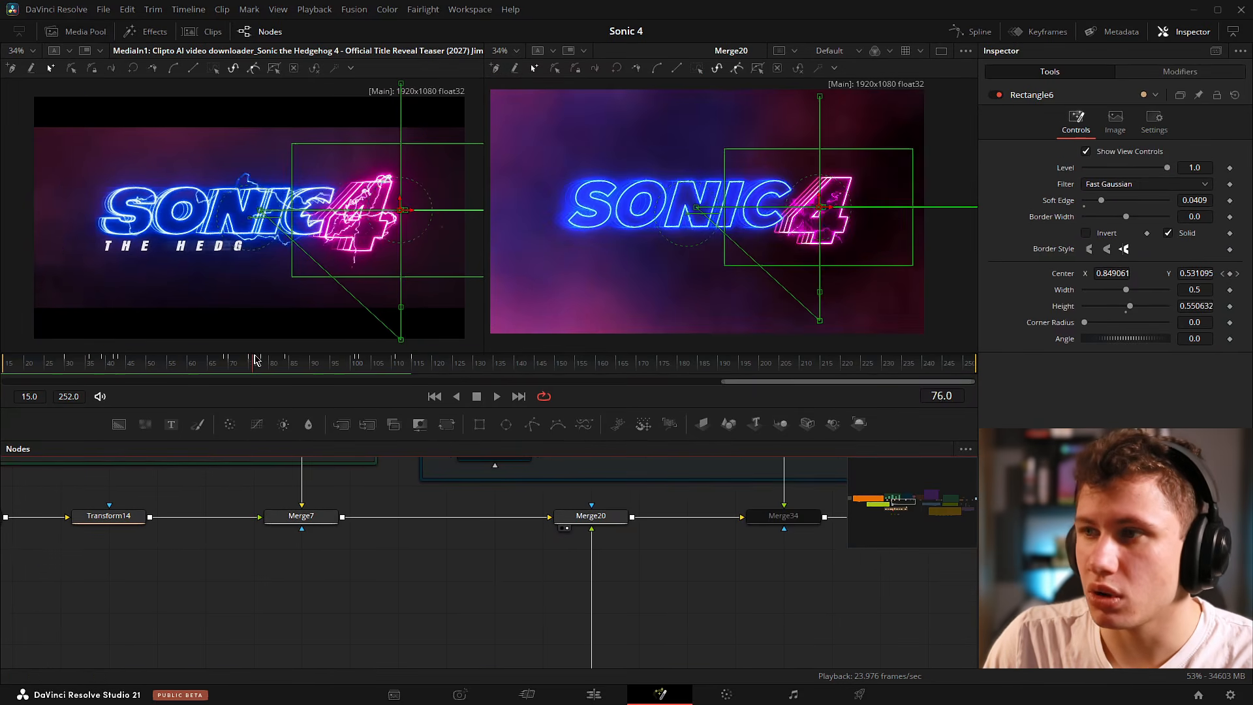
pyautogui.moveTo(255, 361); pyautogui.dragTo(475, 361)
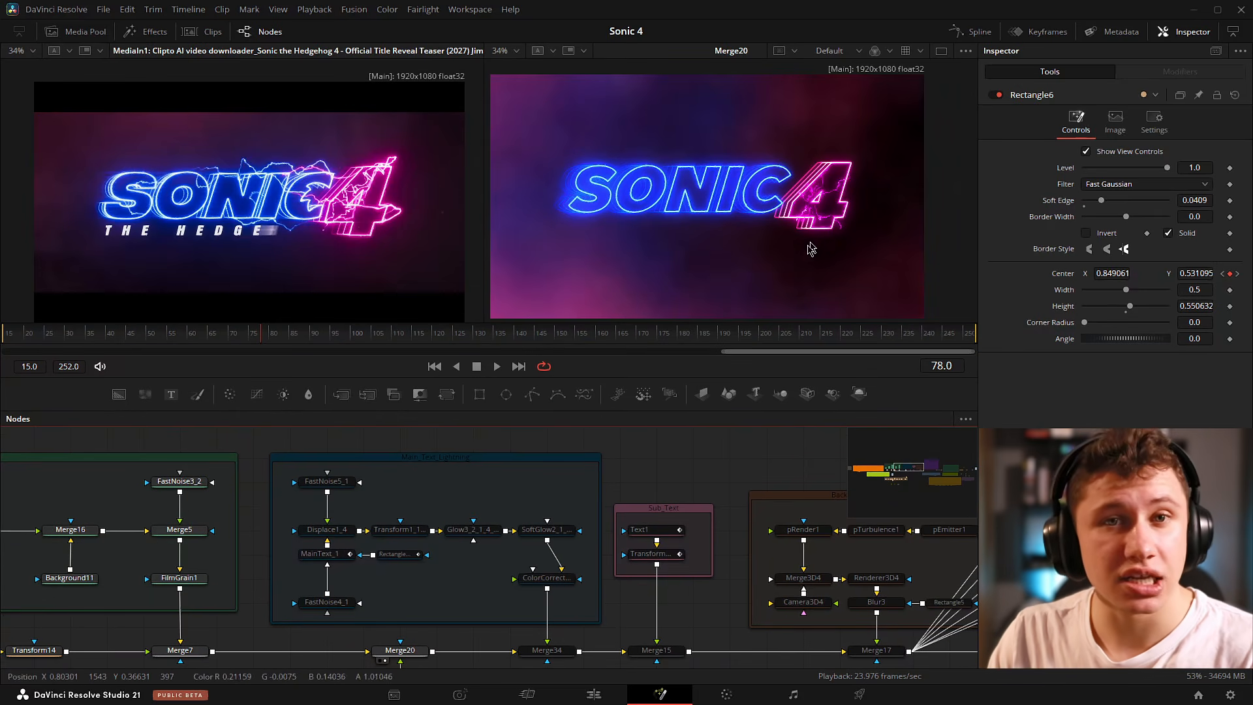
# Enable all nodes in the Main_Text_Lightning group together with Merge34.
pyautogui.moveTo(260, 441); pyautogui.dragTo(604, 645)
pyautogui.hotkey('ctrl', 'p')
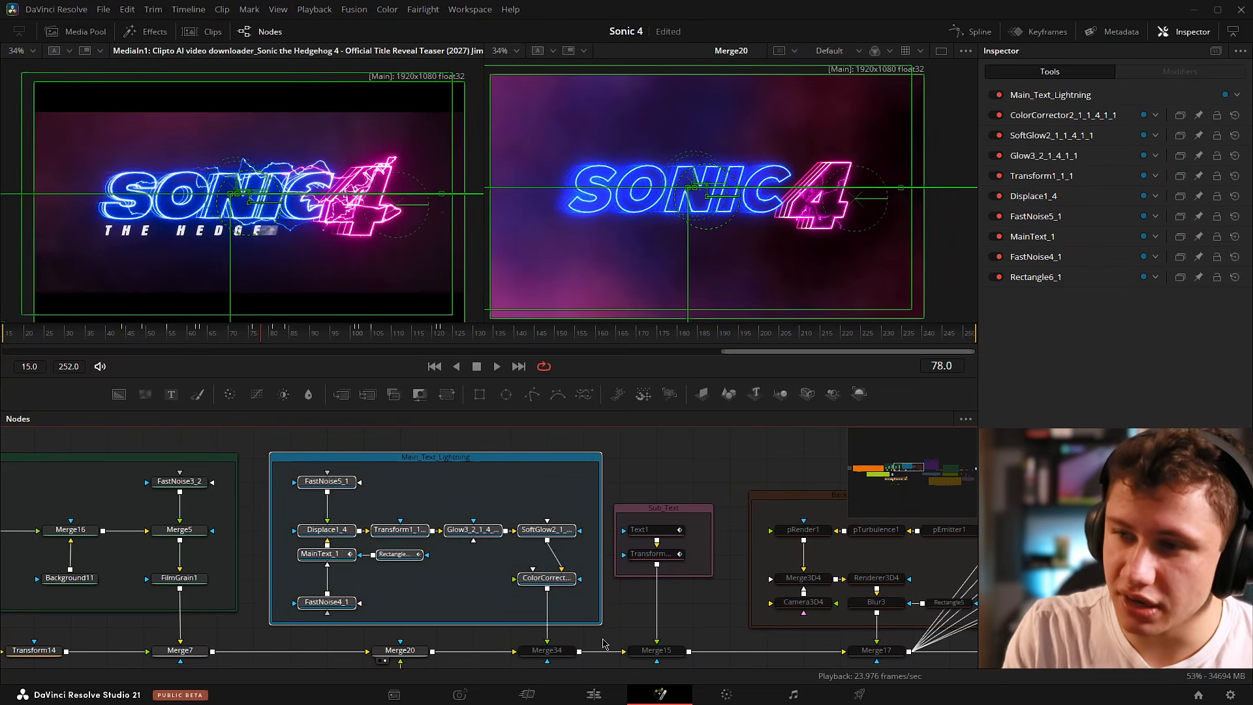
pyautogui.click(552, 650)
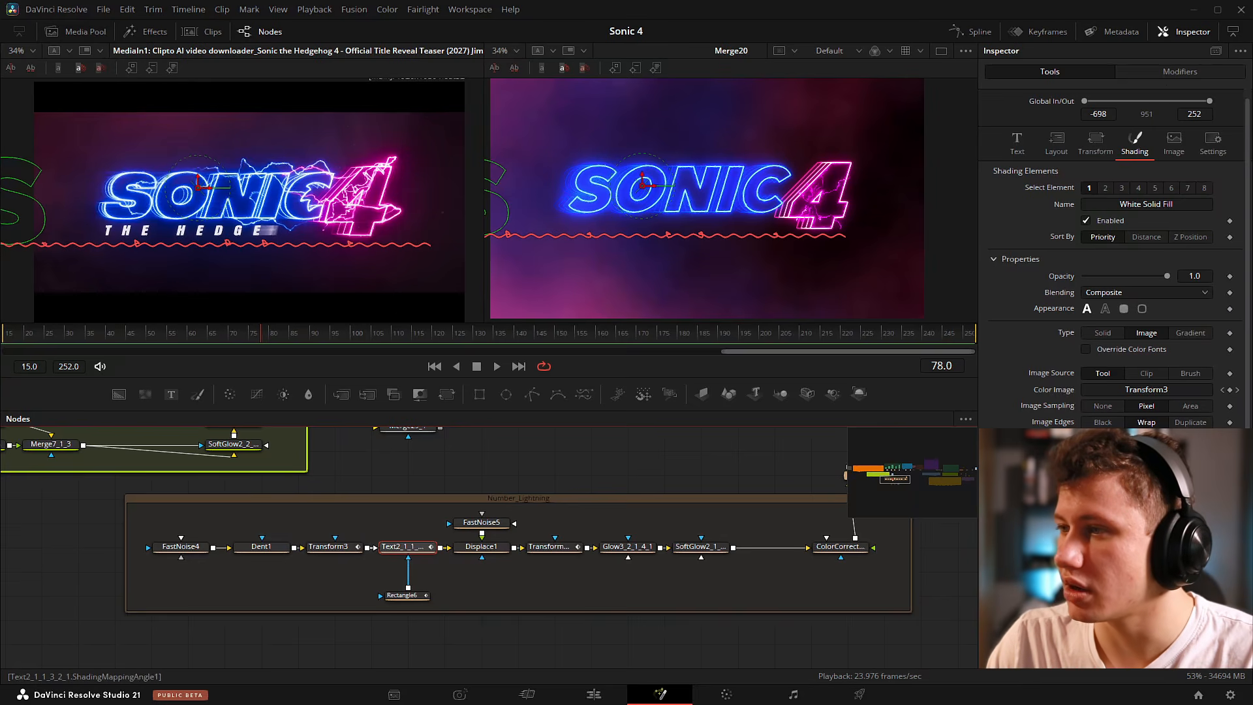
# Try the Solid fill type on Text2_1_1_3_2_1's first shading element and restore the Image type for comparison.
pyautogui.scroll(-3, 1044, 339)
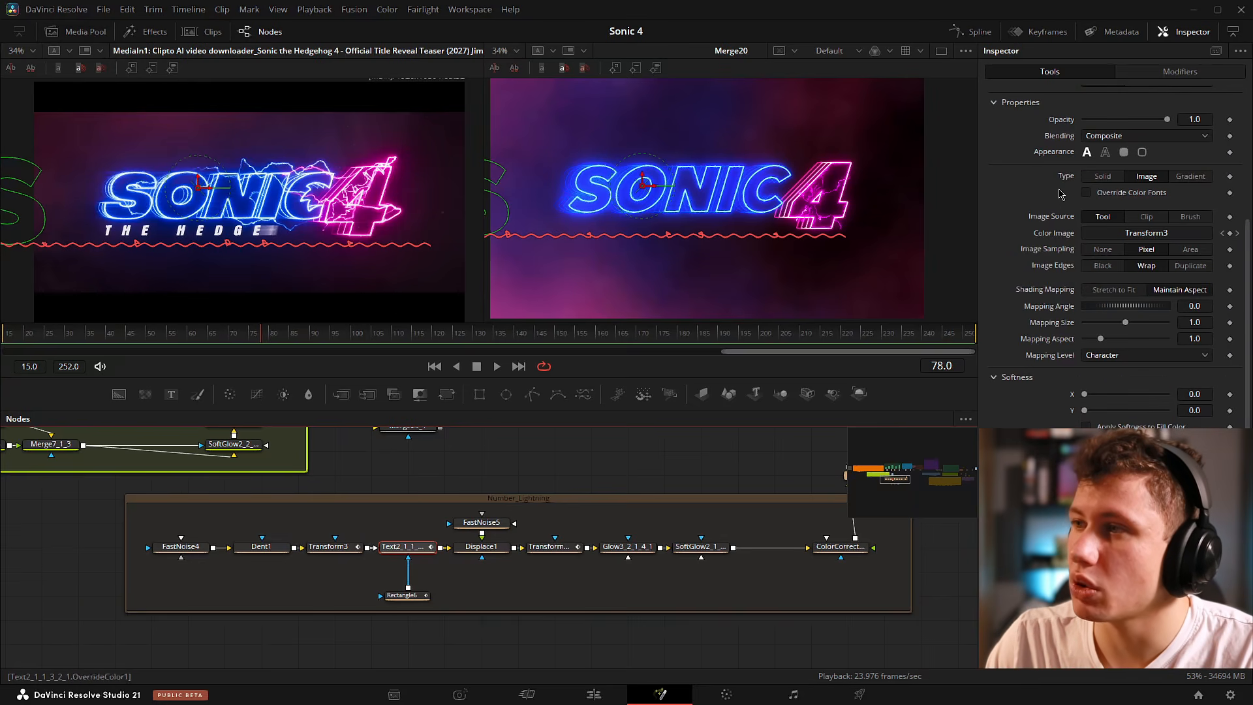
pyautogui.click(1102, 176)
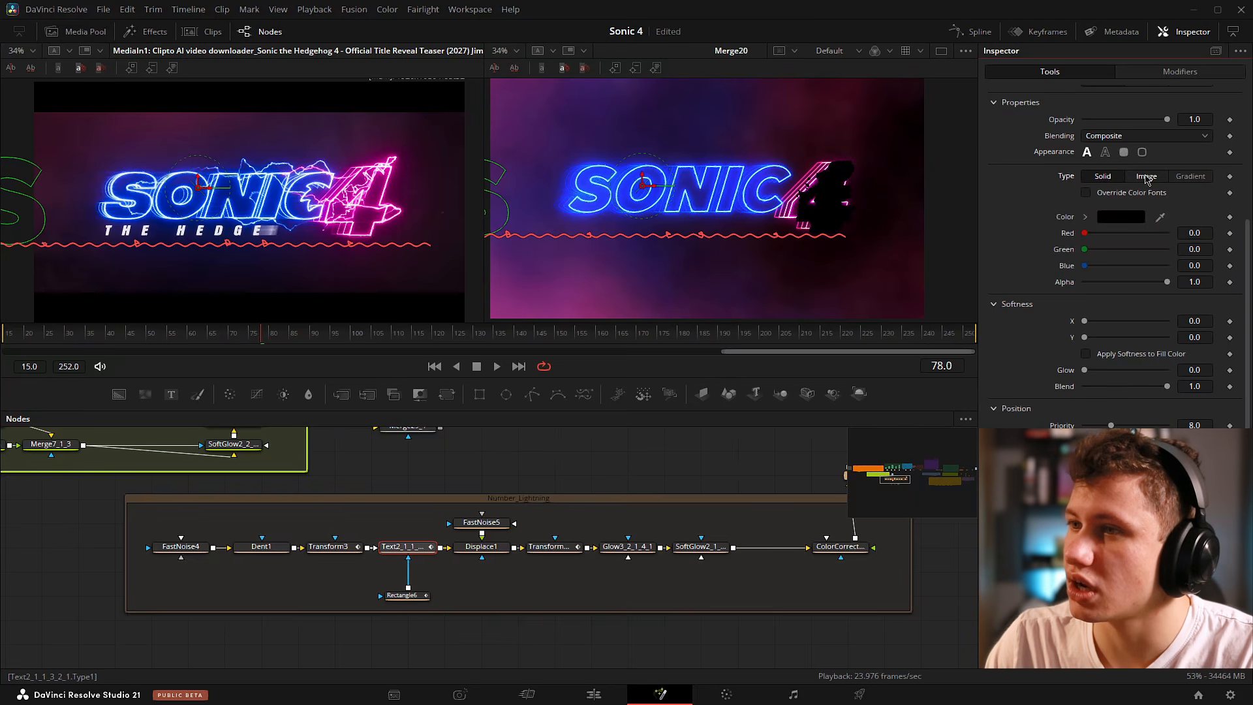
pyautogui.click(1146, 176)
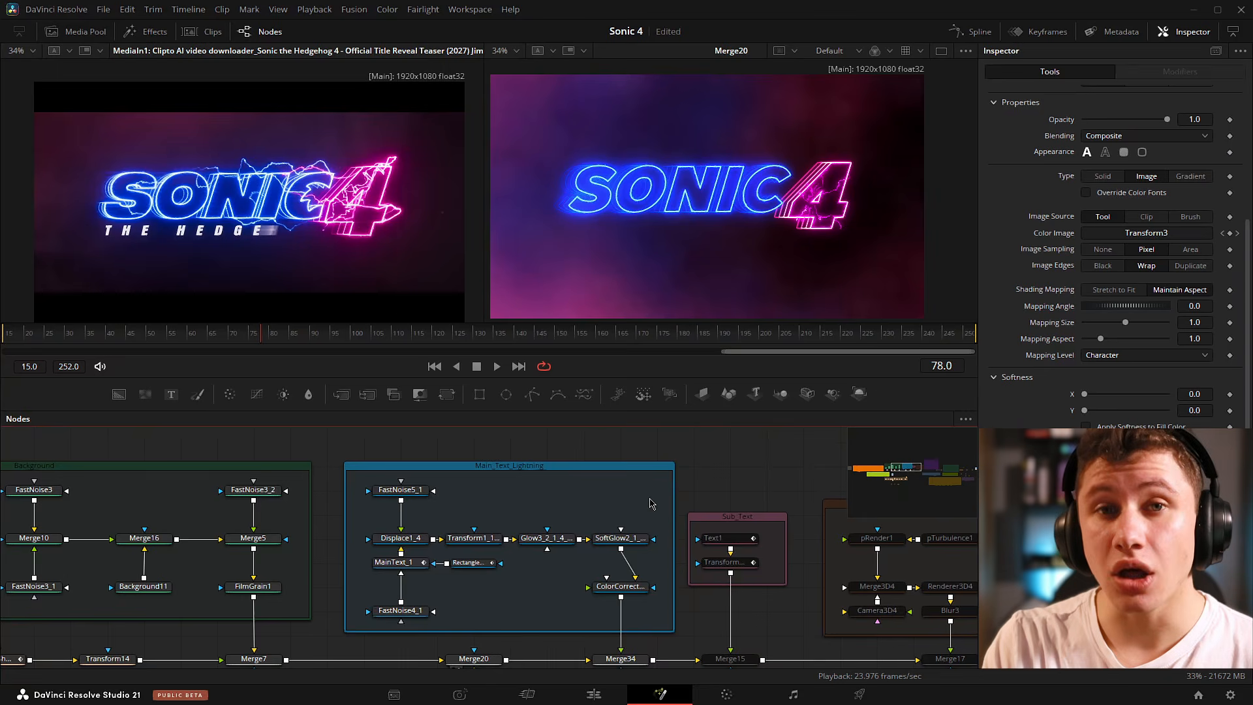
# View FastNoise5_1 in the Main_Text_Lightning group and examine its noise settings and those of Displace1_4.
pyautogui.moveTo(385, 454); pyautogui.dragTo(532, 483)
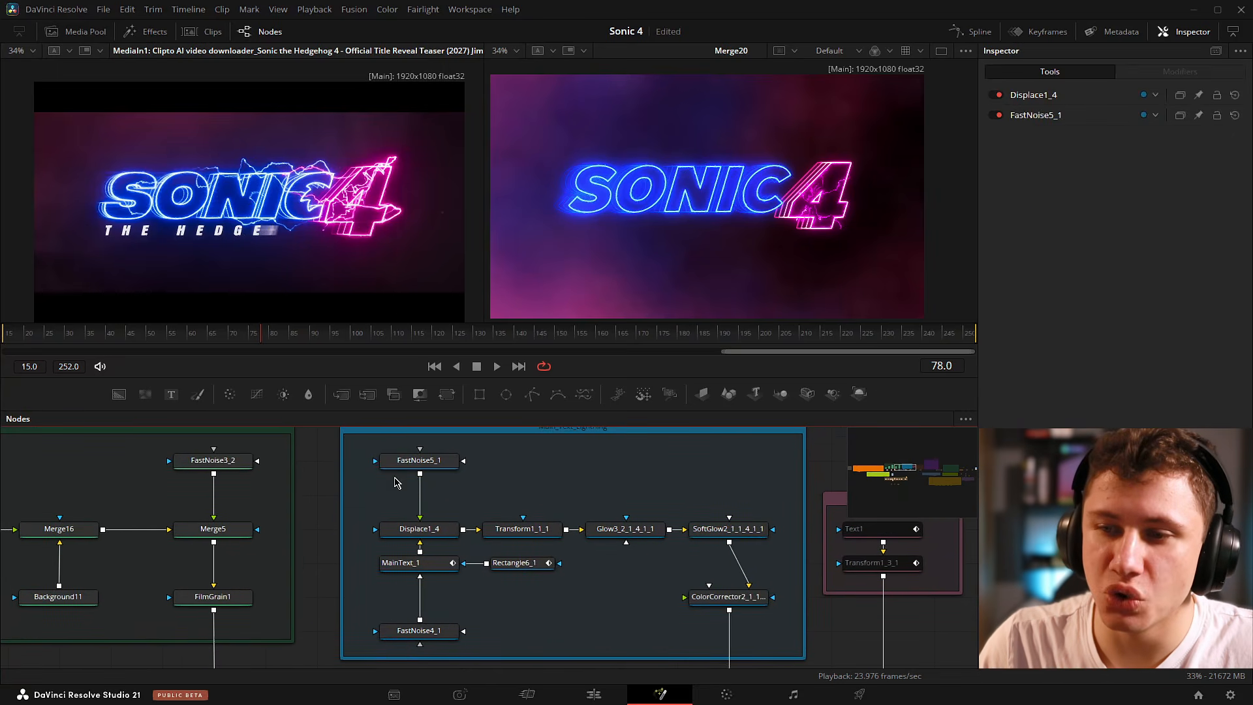
pyautogui.moveTo(449, 466); pyautogui.dragTo(712, 224)
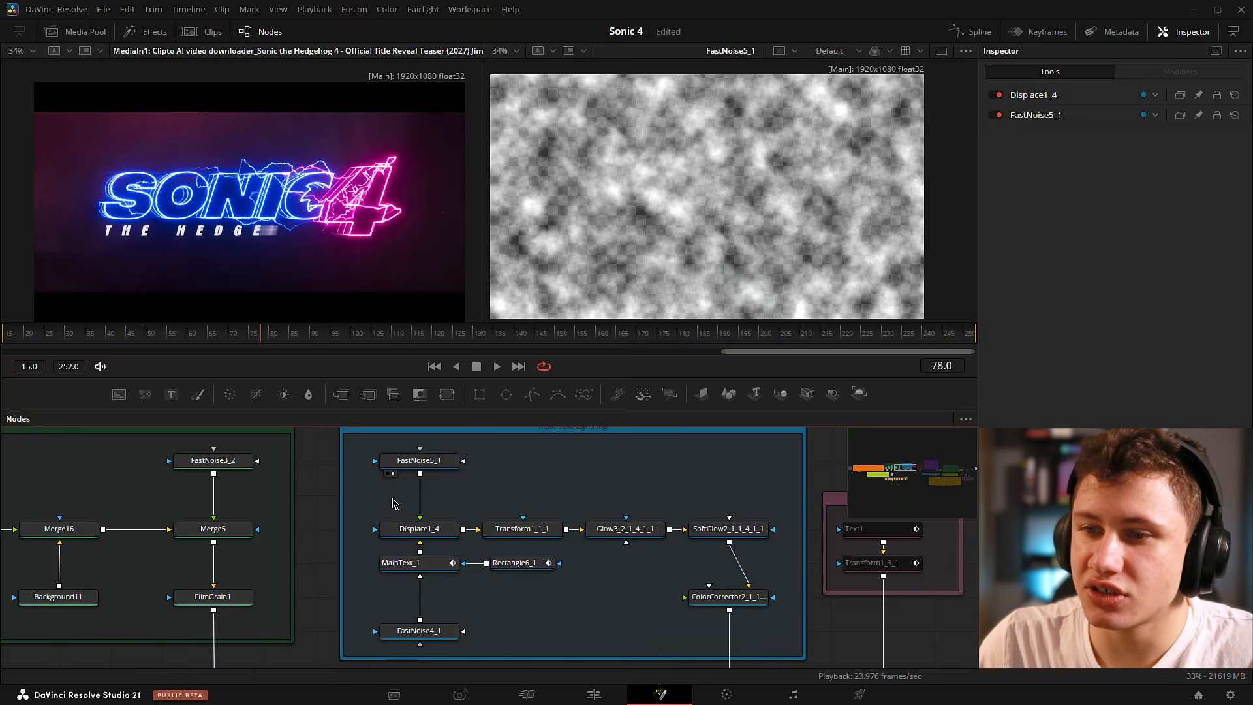
pyautogui.click(420, 463)
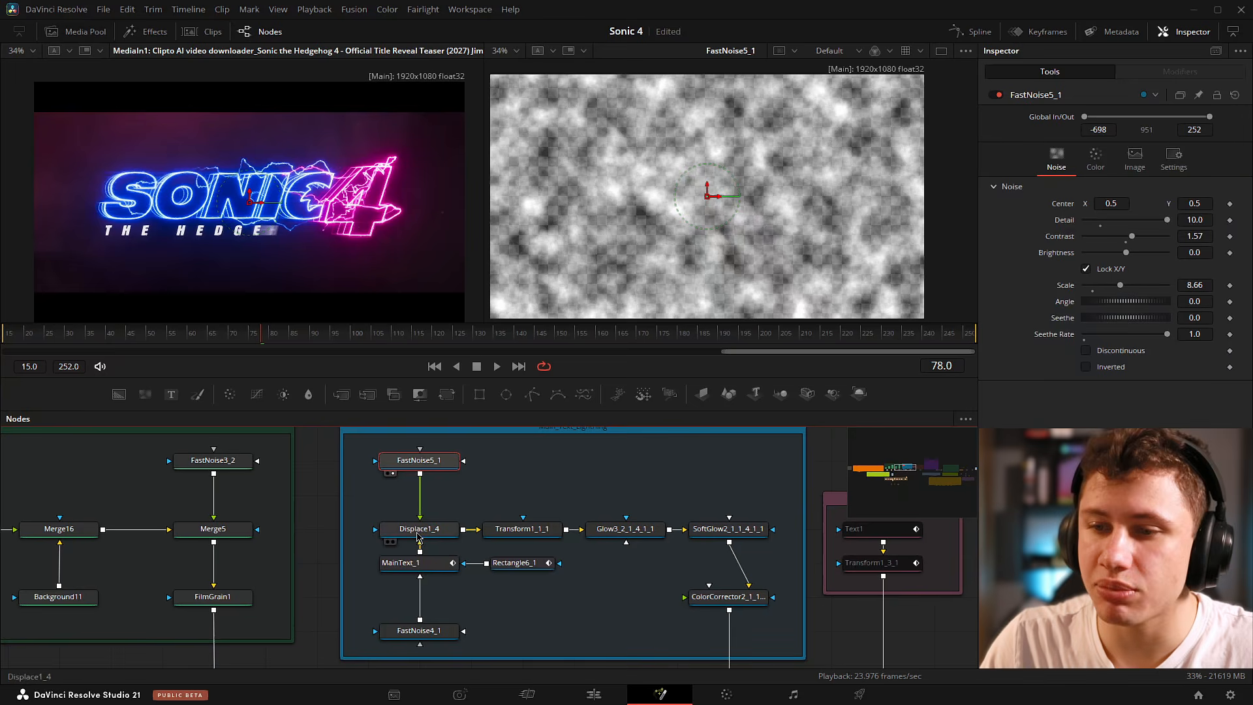
pyautogui.click(408, 531)
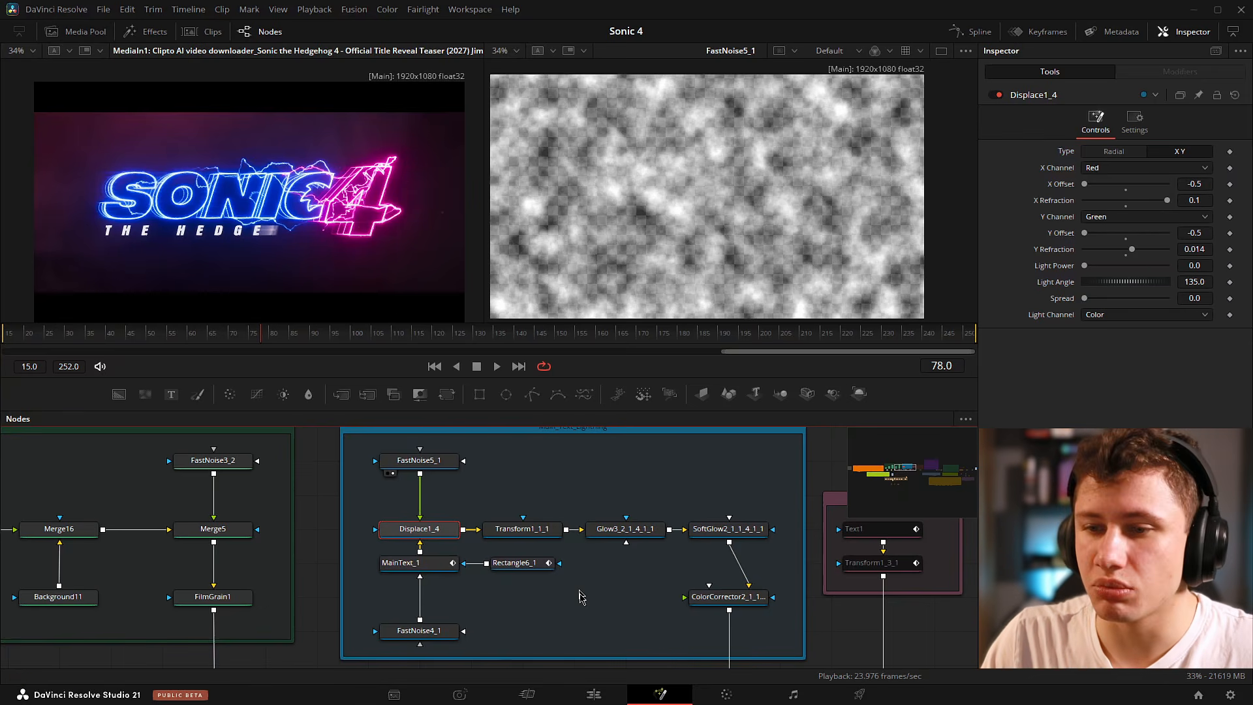
# View MainText_1 and examine its first two shading elements, including the outline filled with the FastNoise4_1 image.
pyautogui.click(449, 558)
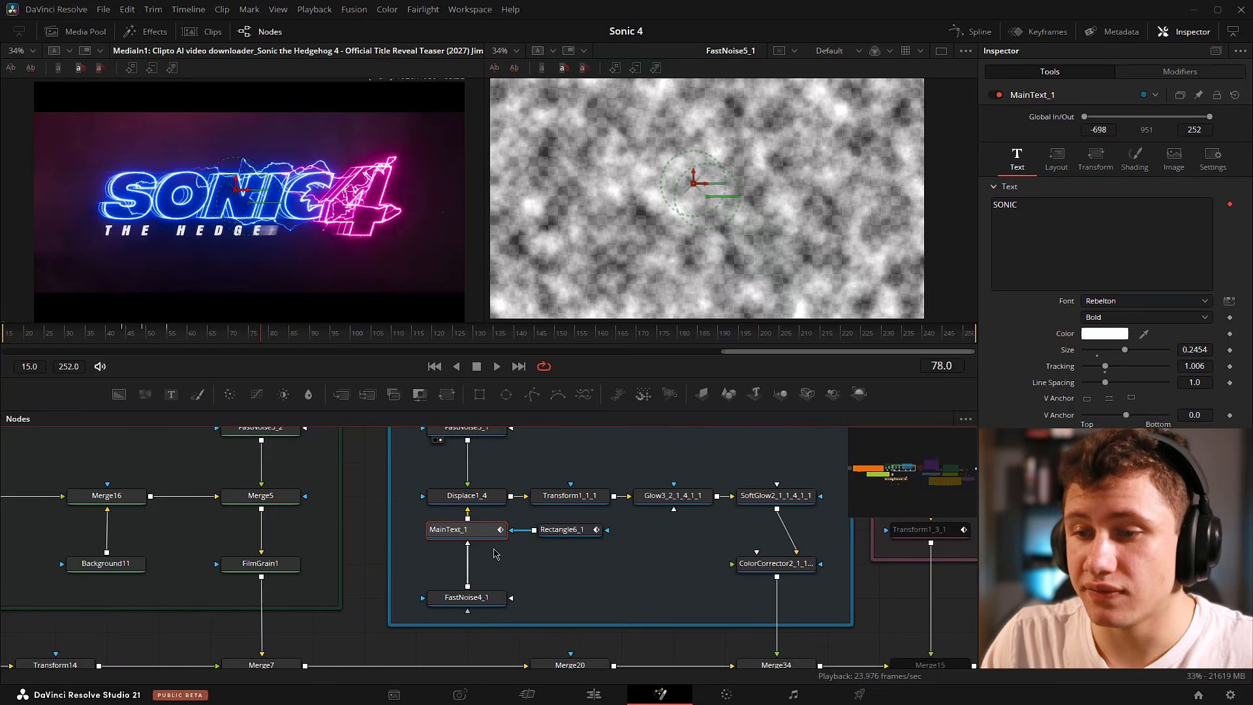
pyautogui.press('2')
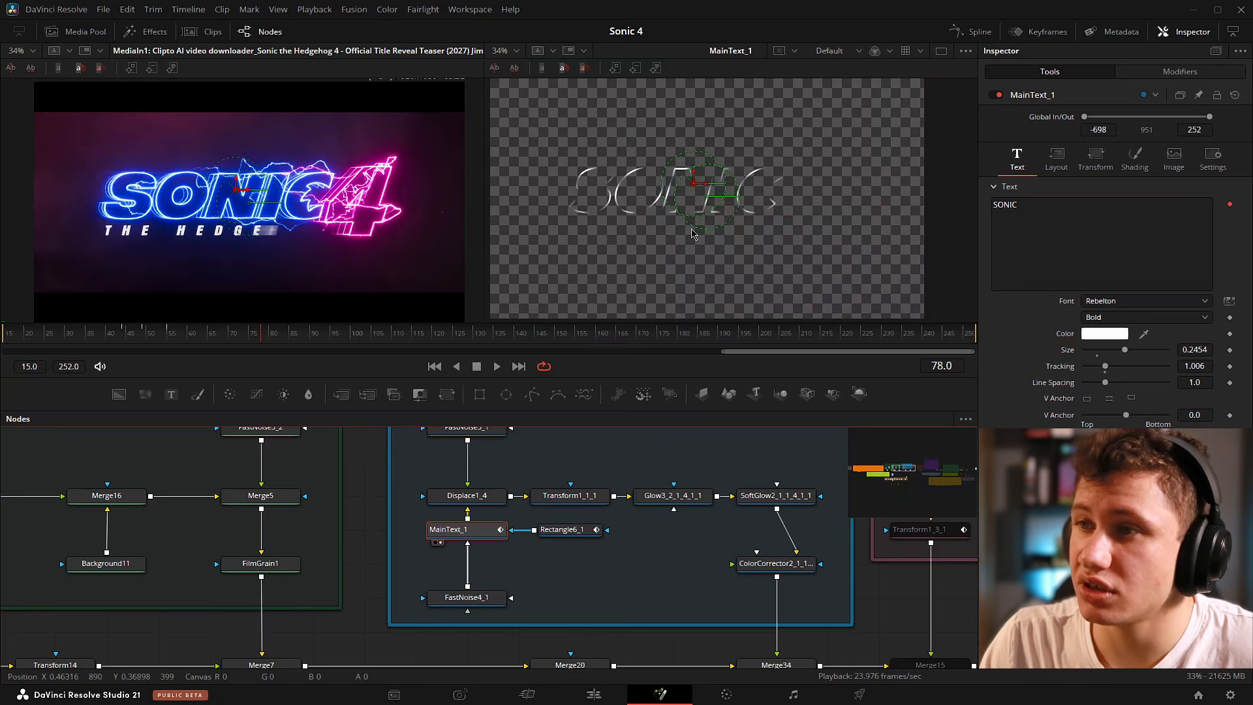
pyautogui.click(1135, 159)
pyautogui.click(1090, 203)
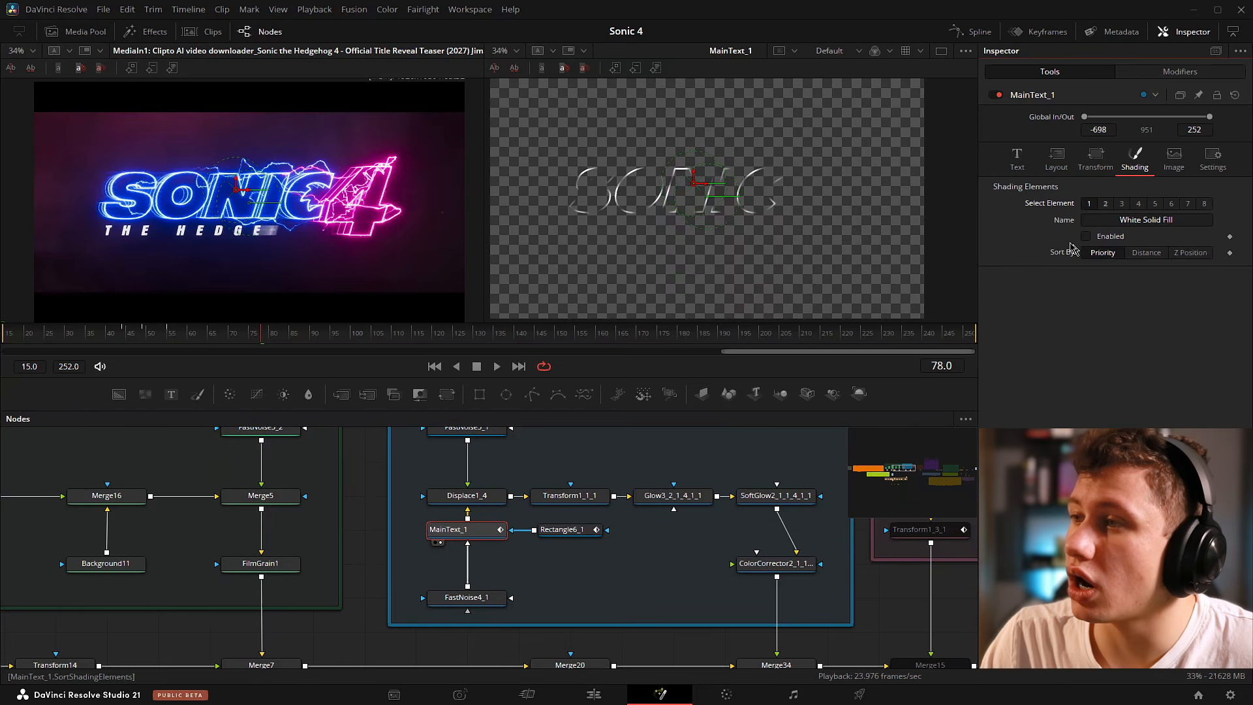
pyautogui.click(1106, 204)
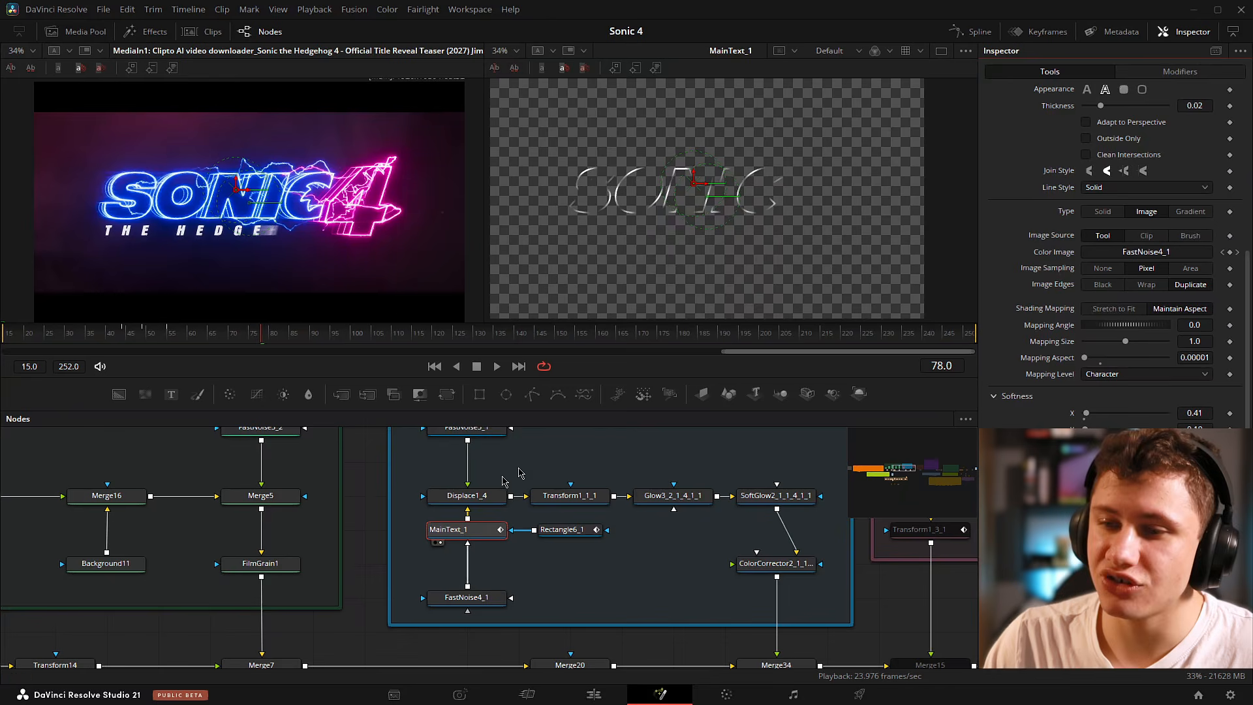
# View FastNoise4_1 and examine its noise settings and the transparent black and opaque white stops of its gradient.
pyautogui.click(468, 602)
pyautogui.click(442, 610)
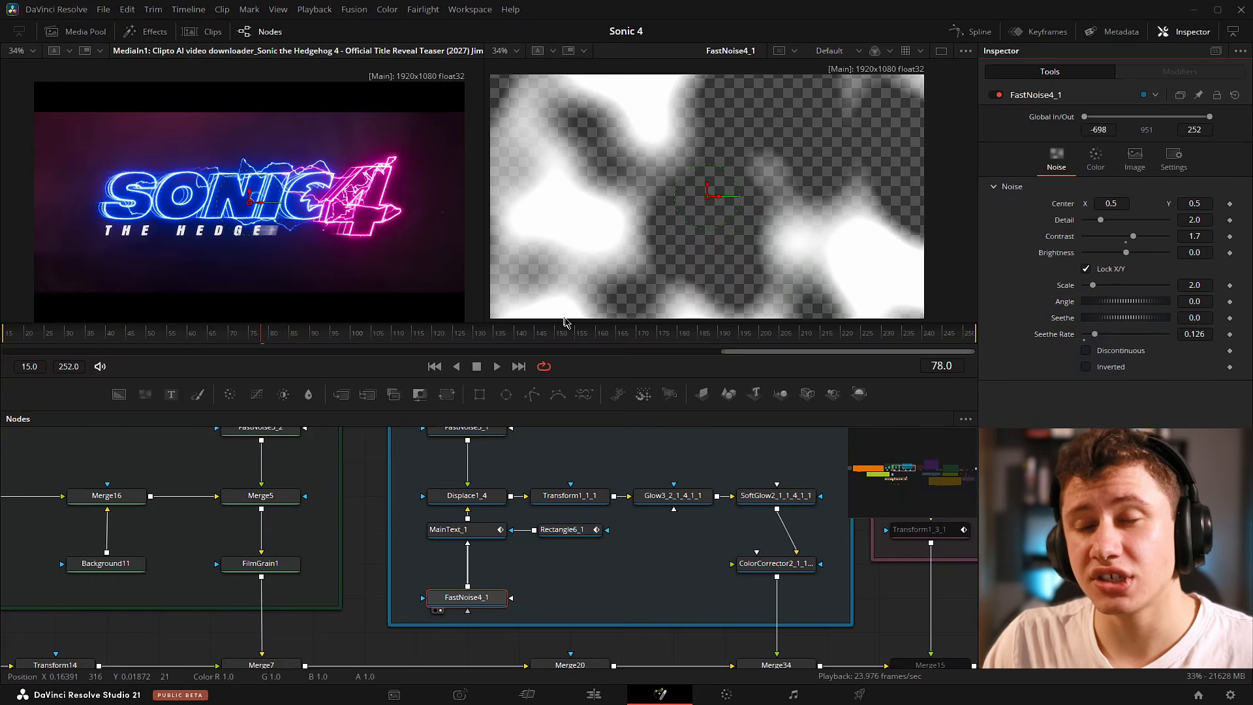
pyautogui.click(1095, 160)
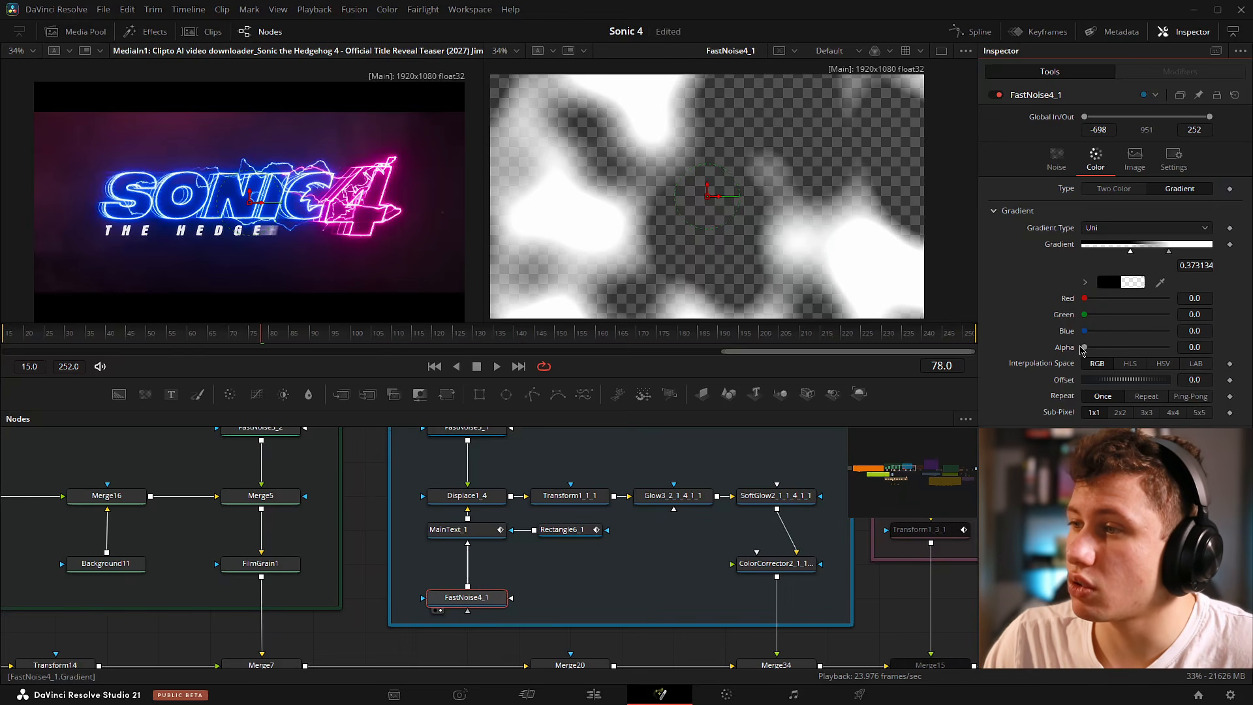
pyautogui.moveTo(1083, 346); pyautogui.dragTo(909, 346)
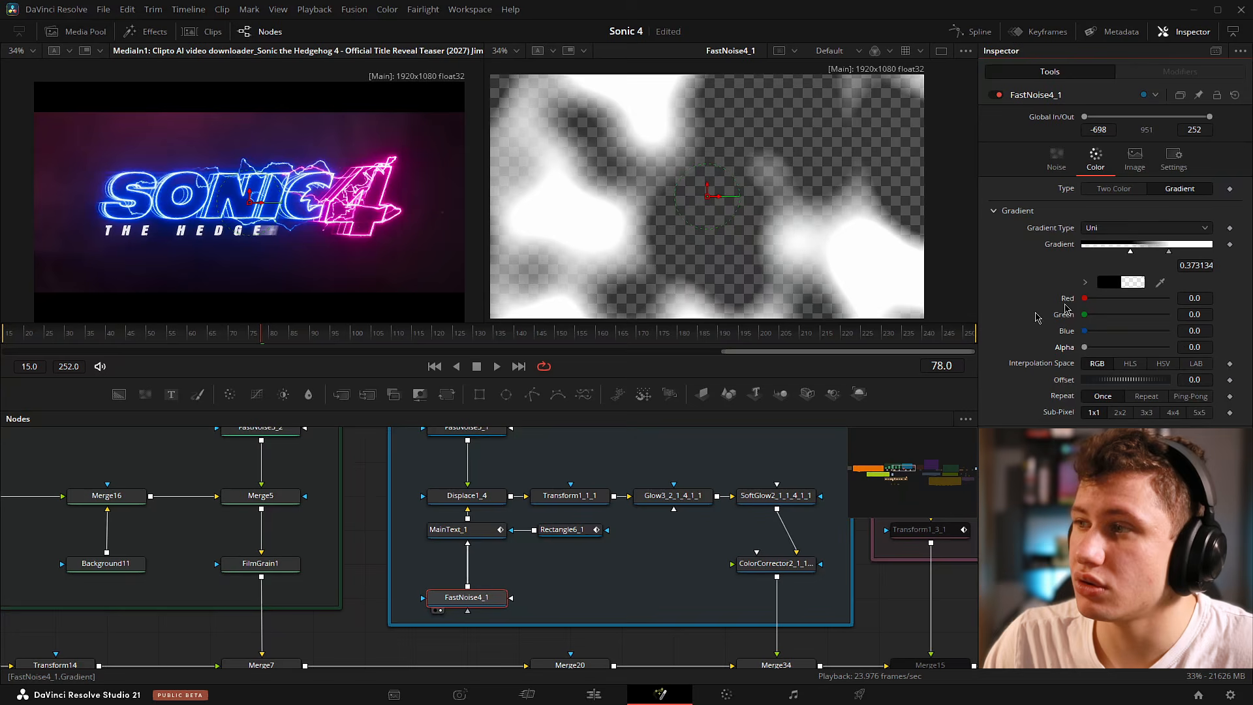
pyautogui.click(1169, 255)
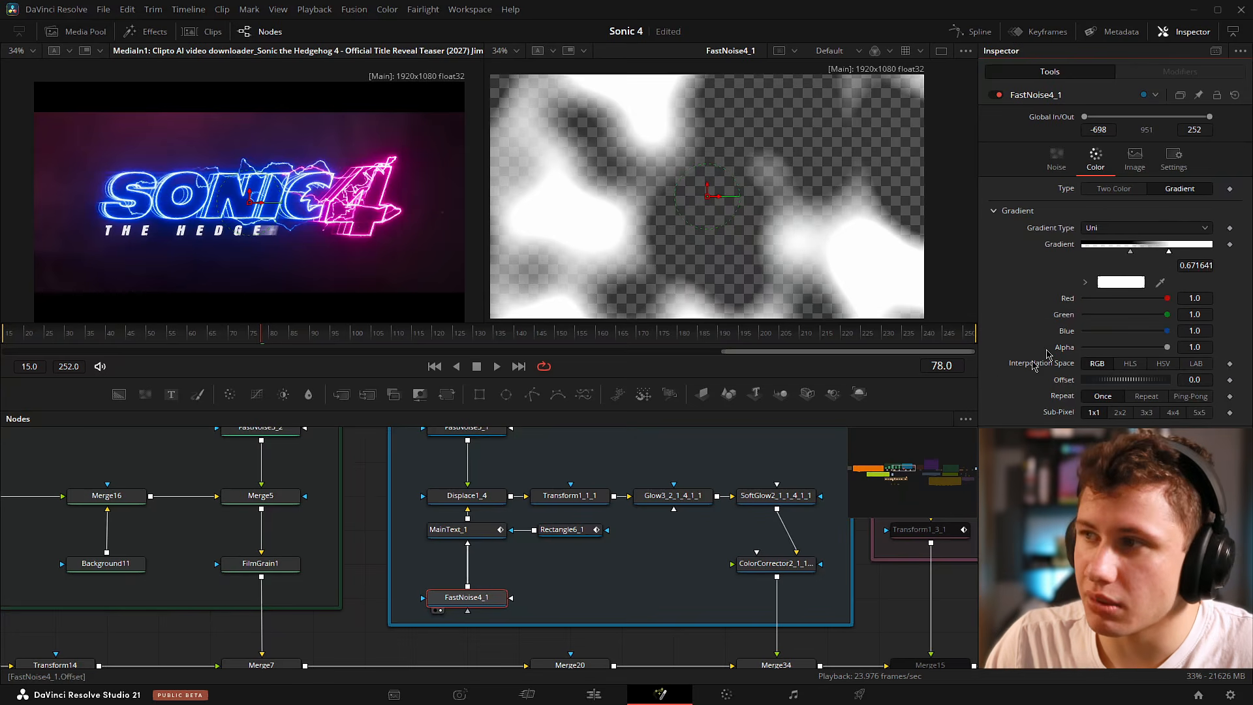
pyautogui.click(1057, 158)
# Disconnect the Rectangle6_1 mask from MainText_1 and scrub the timeline to compare the text outline with the FastNoise4_1 pattern.
pyautogui.moveTo(353, 337); pyautogui.dragTo(527, 325)
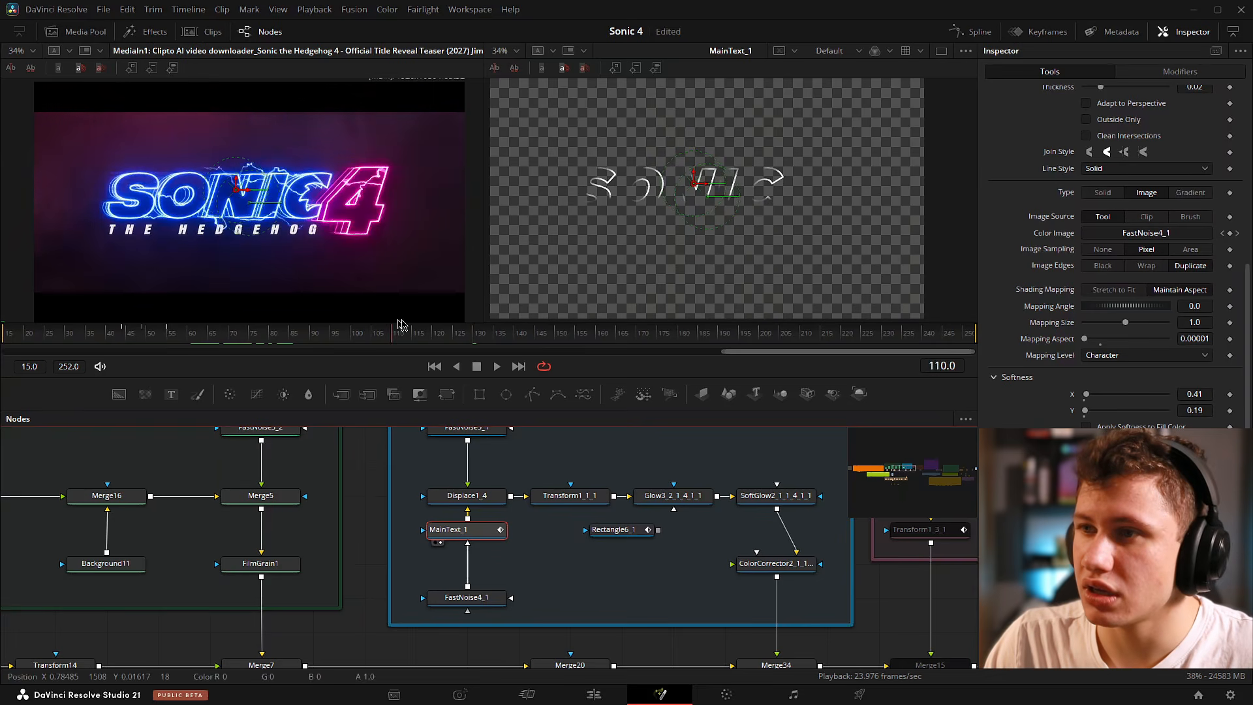
pyautogui.moveTo(666, 307); pyautogui.dragTo(324, 313)
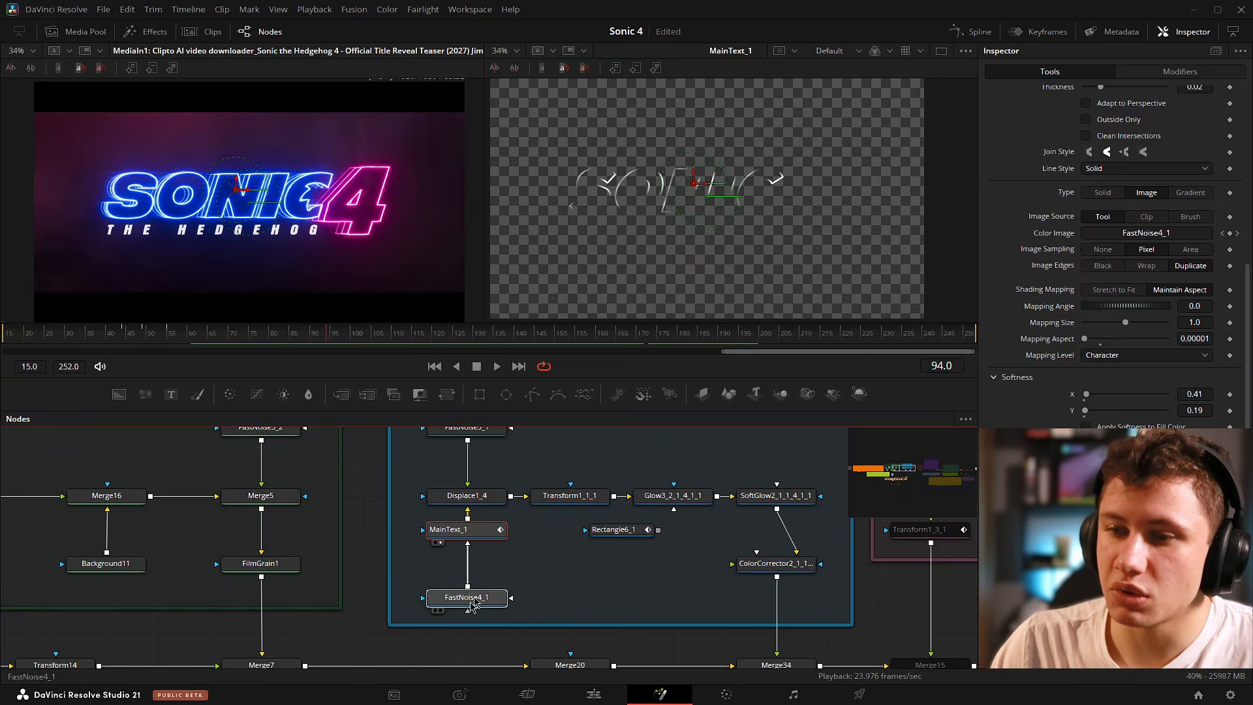
pyautogui.click(441, 610)
pyautogui.click(438, 542)
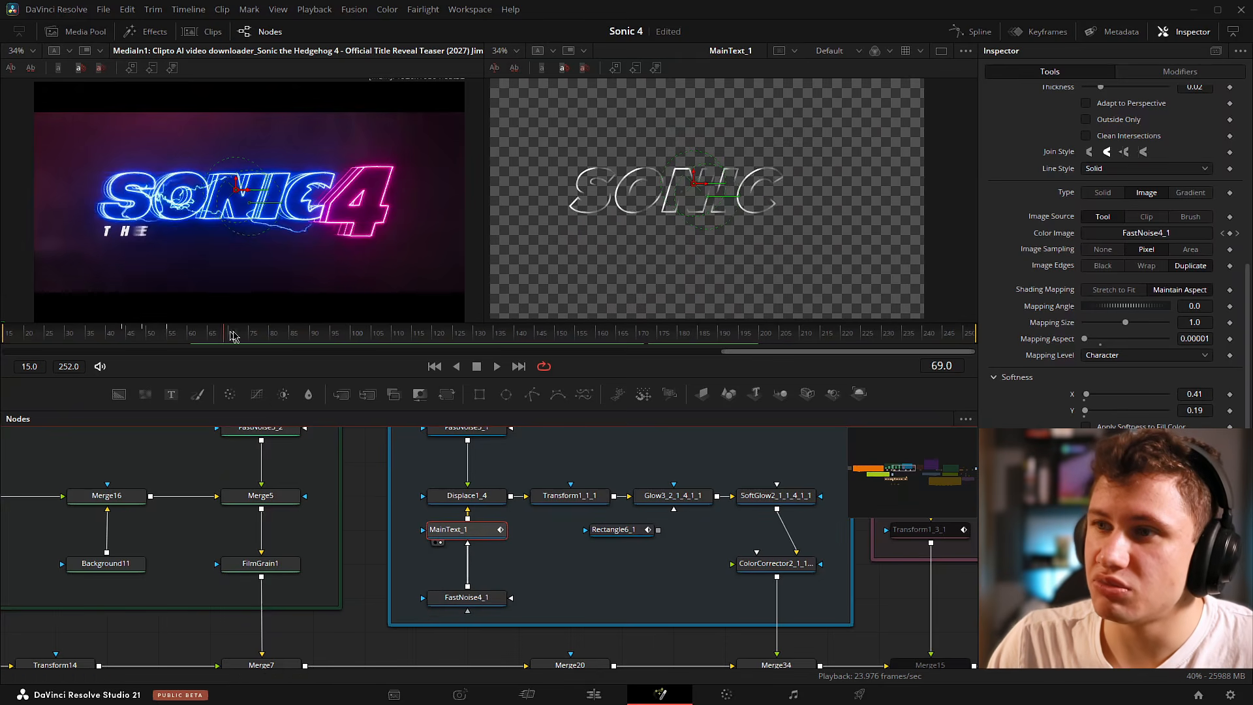
pyautogui.moveTo(326, 326)
pyautogui.mouseDown()
pyautogui.moveTo(626, 336)
pyautogui.moveTo(287, 346)
pyautogui.moveTo(456, 342)
pyautogui.moveTo(436, 344)
pyautogui.mouseUp()
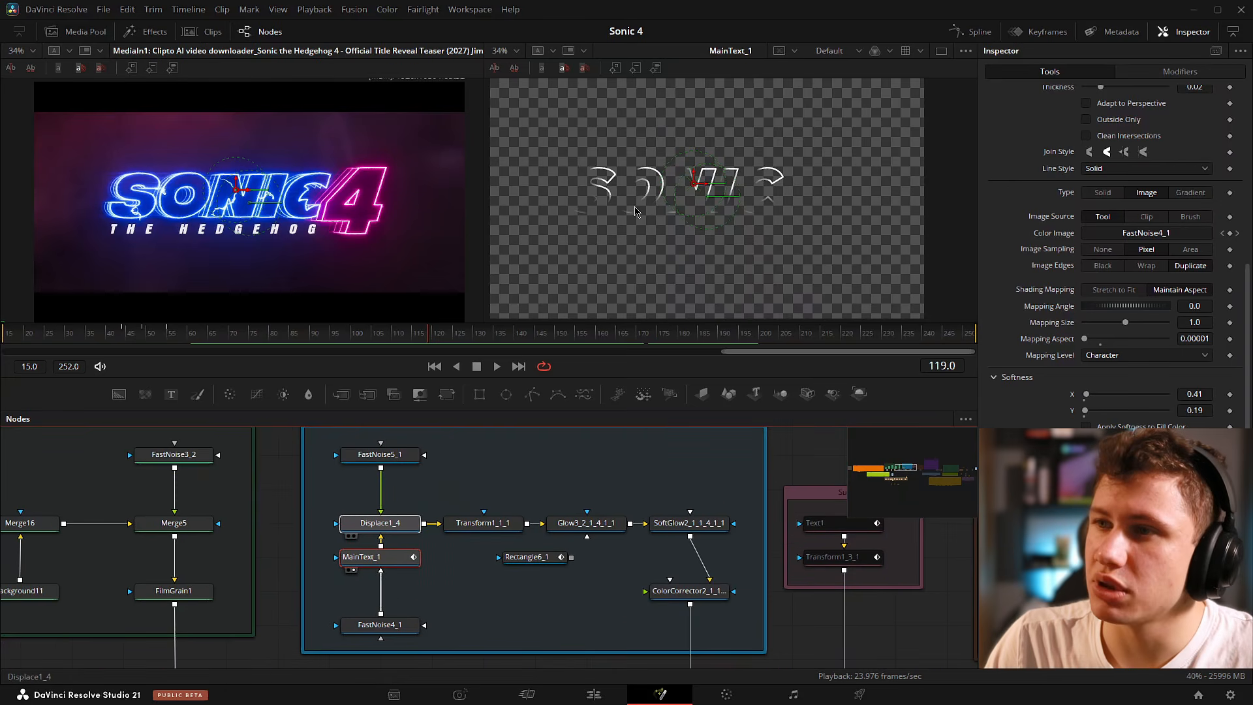
# View Displace1_4 and scrub the timeline to examine how the displaced SONIC outline moves like lightning.
pyautogui.press('2')
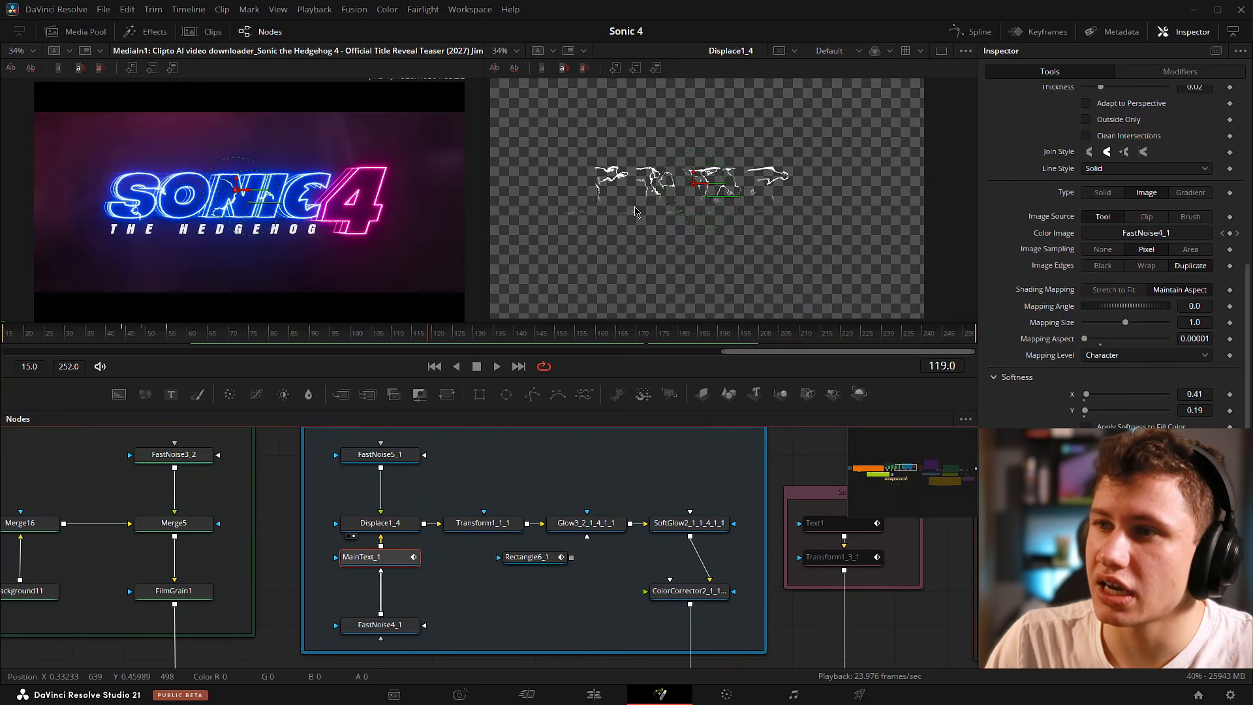
pyautogui.click(280, 333)
pyautogui.moveTo(279, 332); pyautogui.dragTo(465, 315)
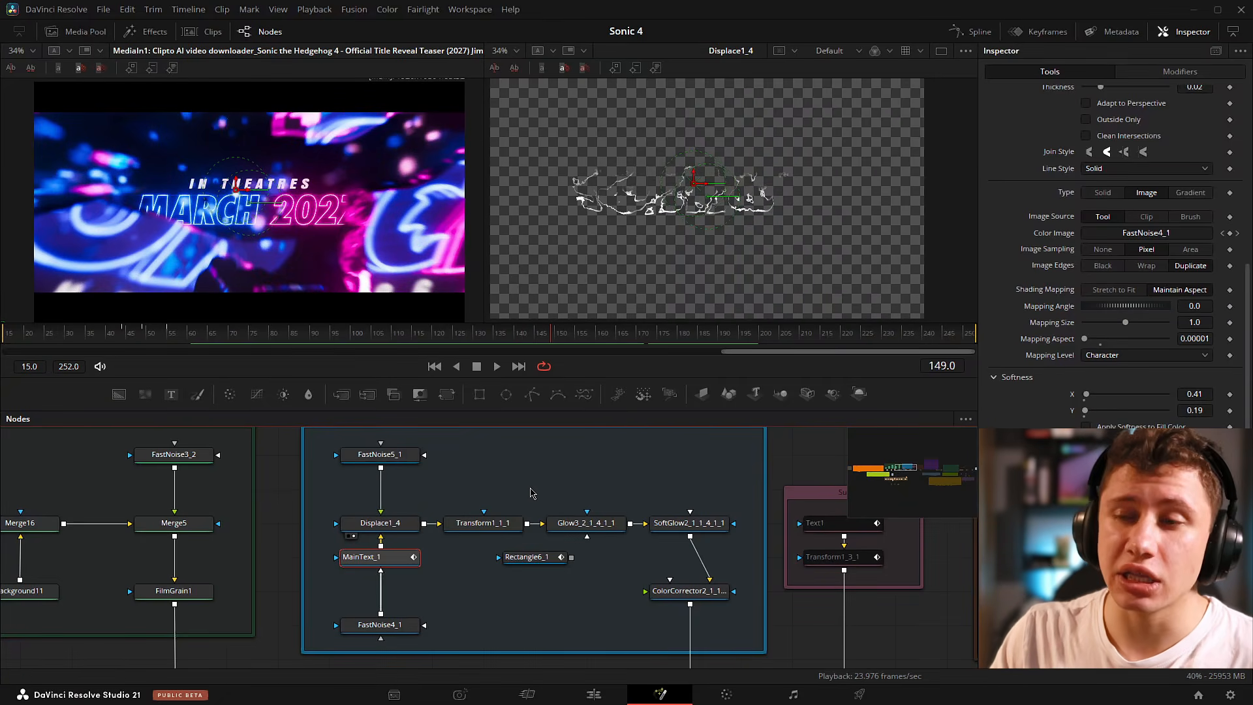
# Remove Transform1_1_1 so Displace1_4 feeds Glow3_2_1_4_1_1 directly, and view the soft glow and colour corrector outputs of the SONIC lightning.
pyautogui.click(478, 521)
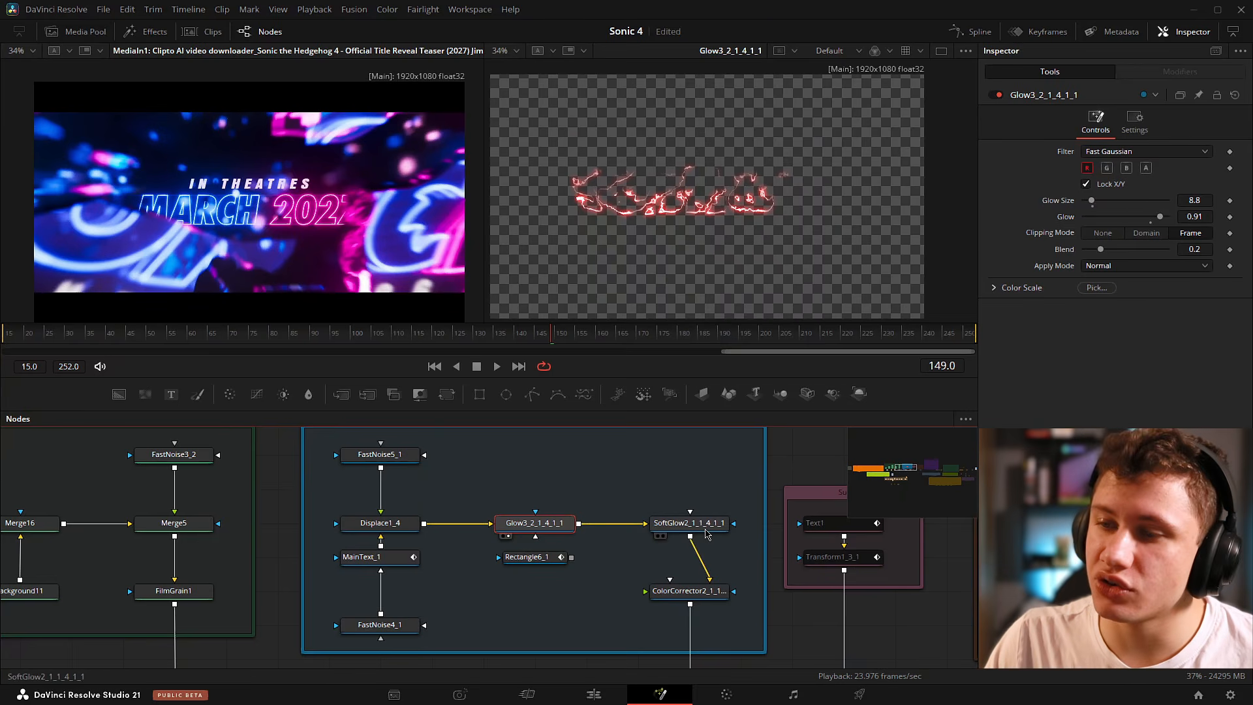
pyautogui.press('2')
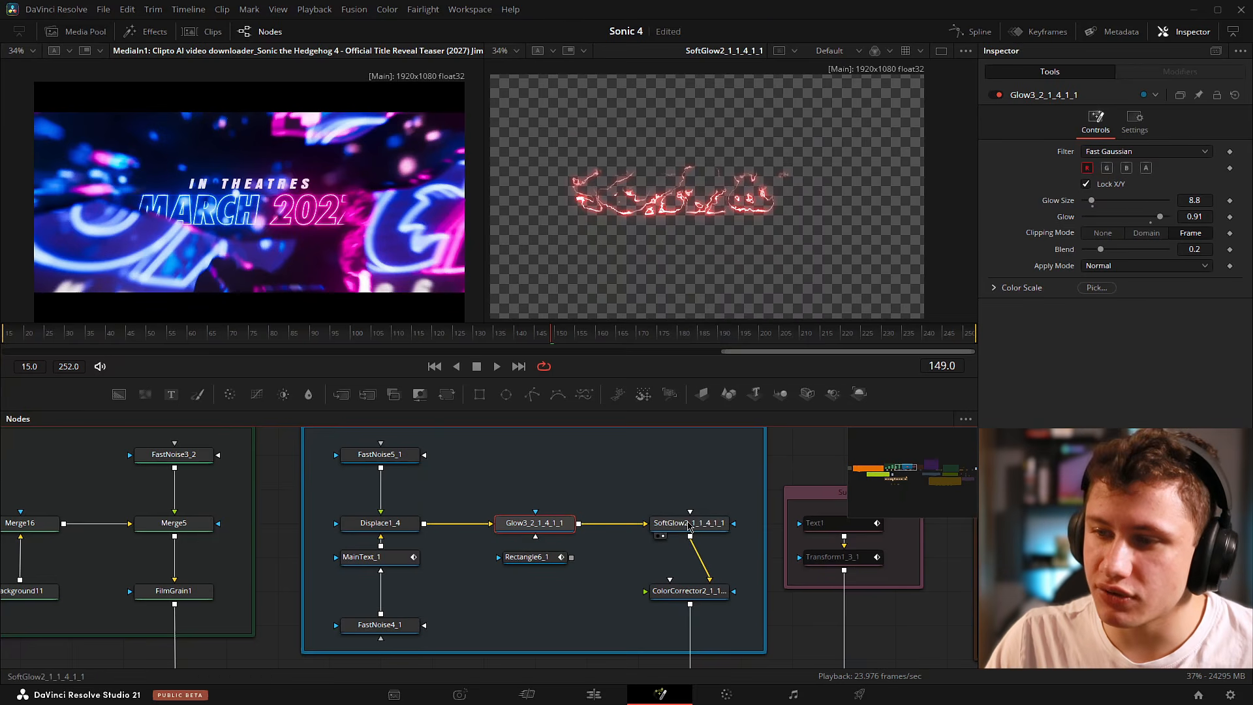
pyautogui.click(689, 590)
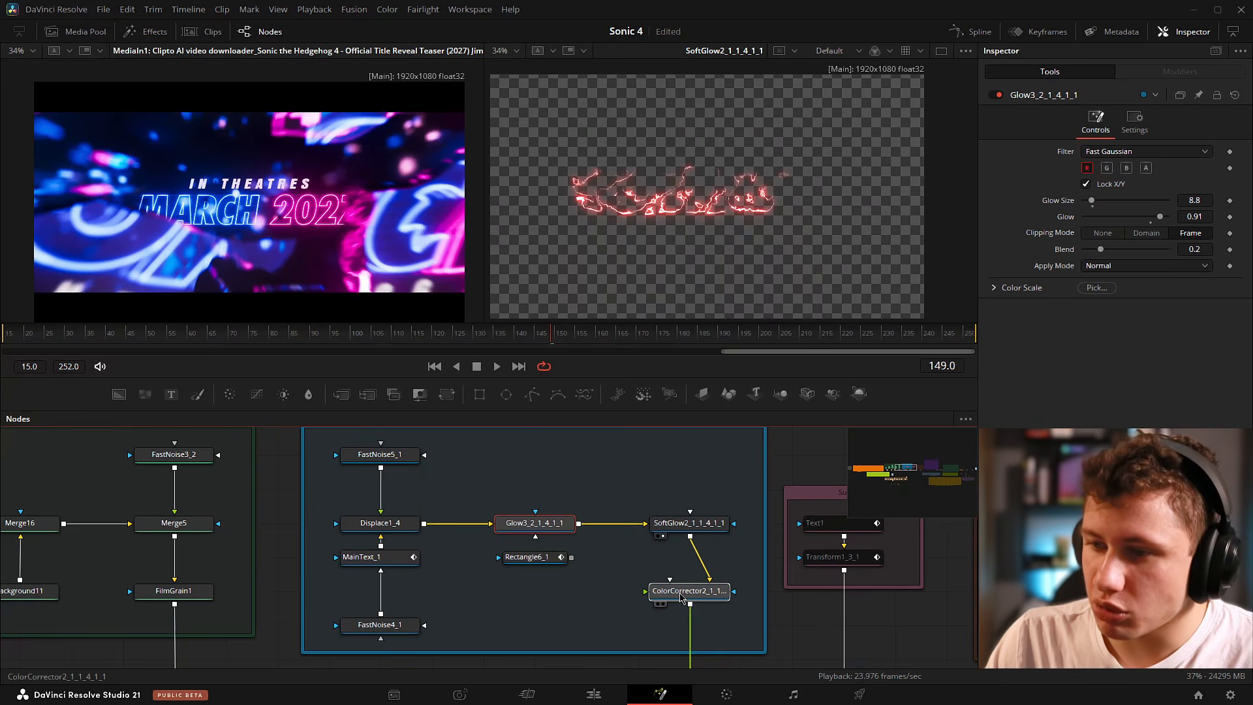
pyautogui.press('2')
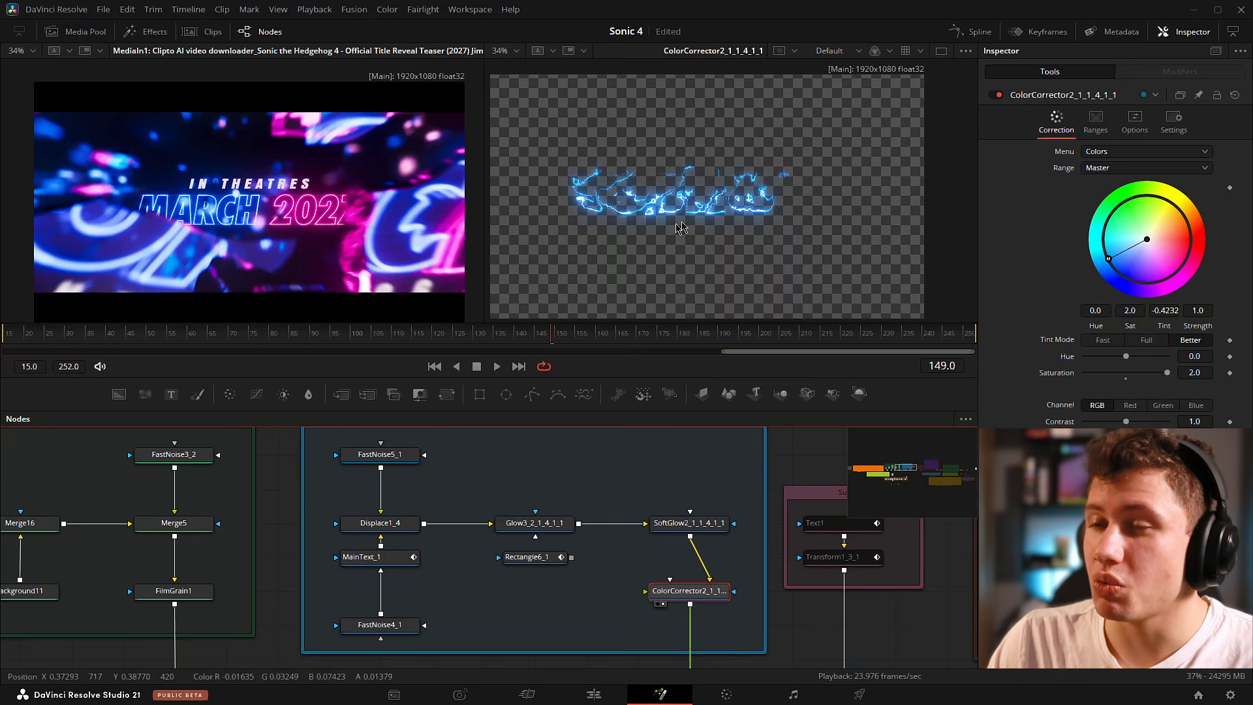
# View Merge34 and play back the SONIC lightning composited over the full title.
pyautogui.moveTo(382, 322); pyautogui.dragTo(406, 349)
pyautogui.press('space')
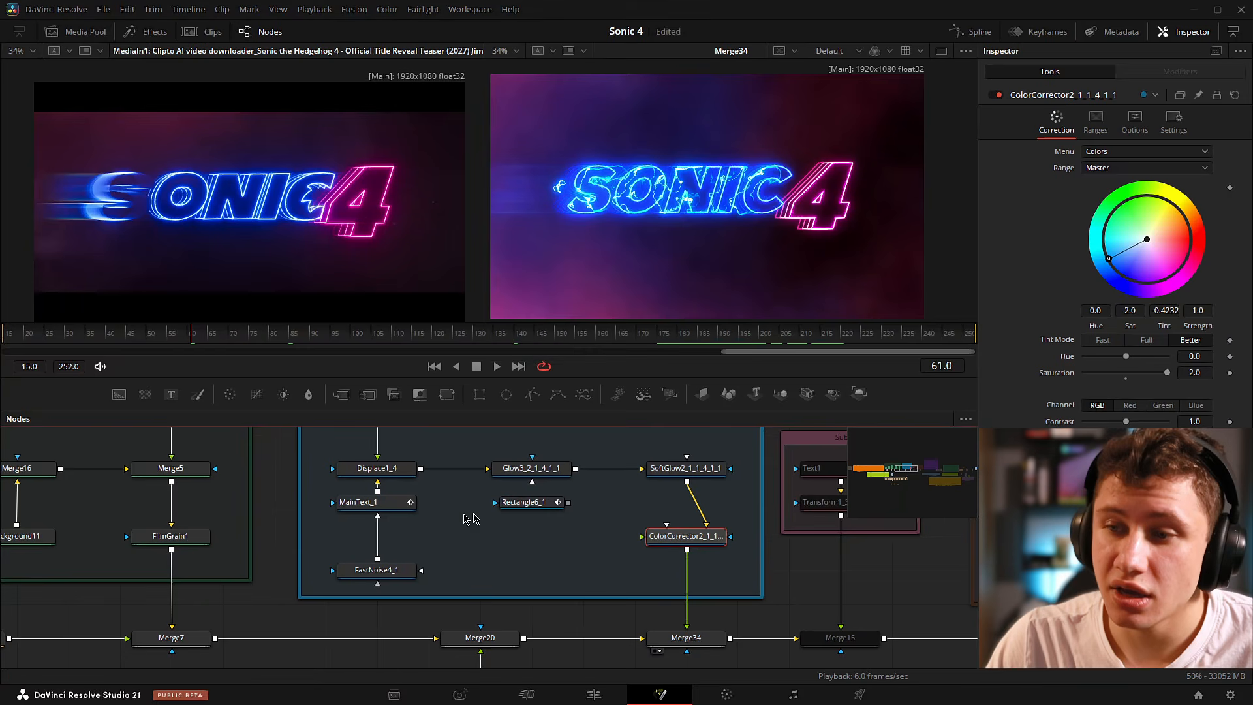
pyautogui.moveTo(548, 551); pyautogui.dragTo(555, 373)
pyautogui.moveTo(491, 646); pyautogui.dragTo(638, 358)
# Reconnect Rectangle6_1 to MainText_1 as the mask of the lightning text outline.
pyautogui.moveTo(439, 487); pyautogui.dragTo(747, 545)
pyautogui.moveTo(303, 532); pyautogui.dragTo(441, 563)
pyautogui.moveTo(653, 432); pyautogui.dragTo(406, 608)
pyautogui.moveTo(561, 438); pyautogui.dragTo(451, 602)
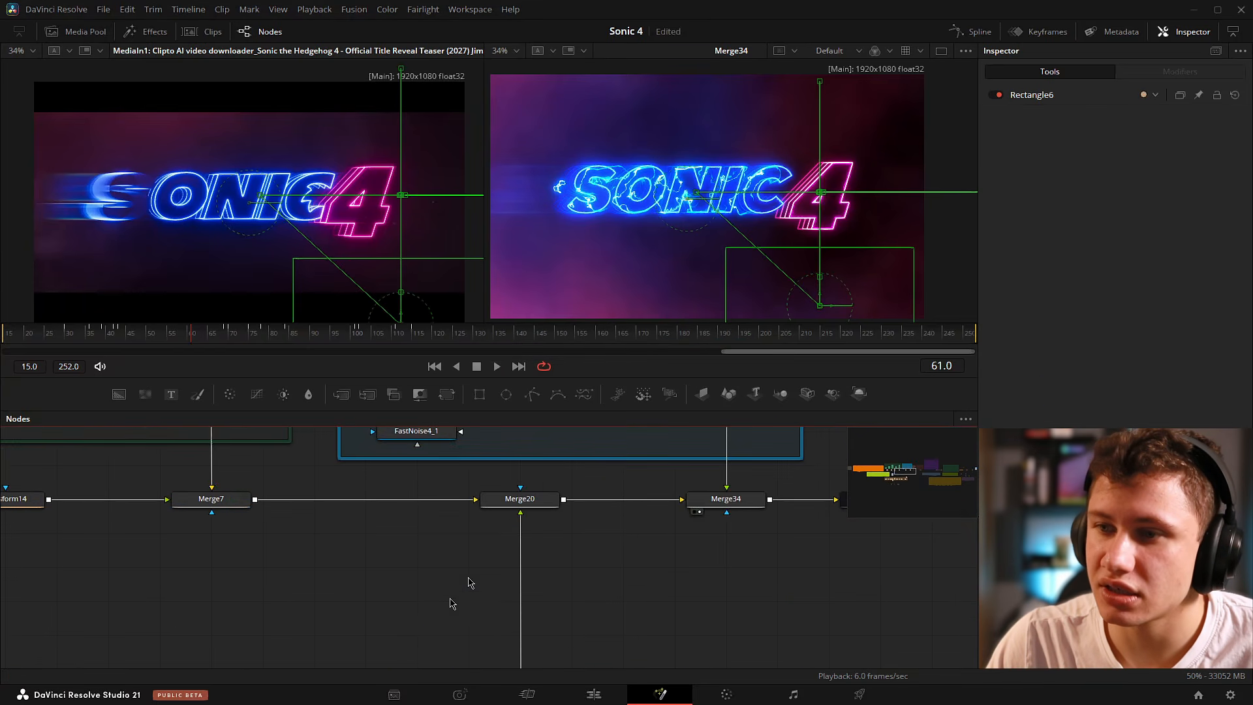
pyautogui.moveTo(526, 445); pyautogui.dragTo(456, 633)
pyautogui.click(485, 554)
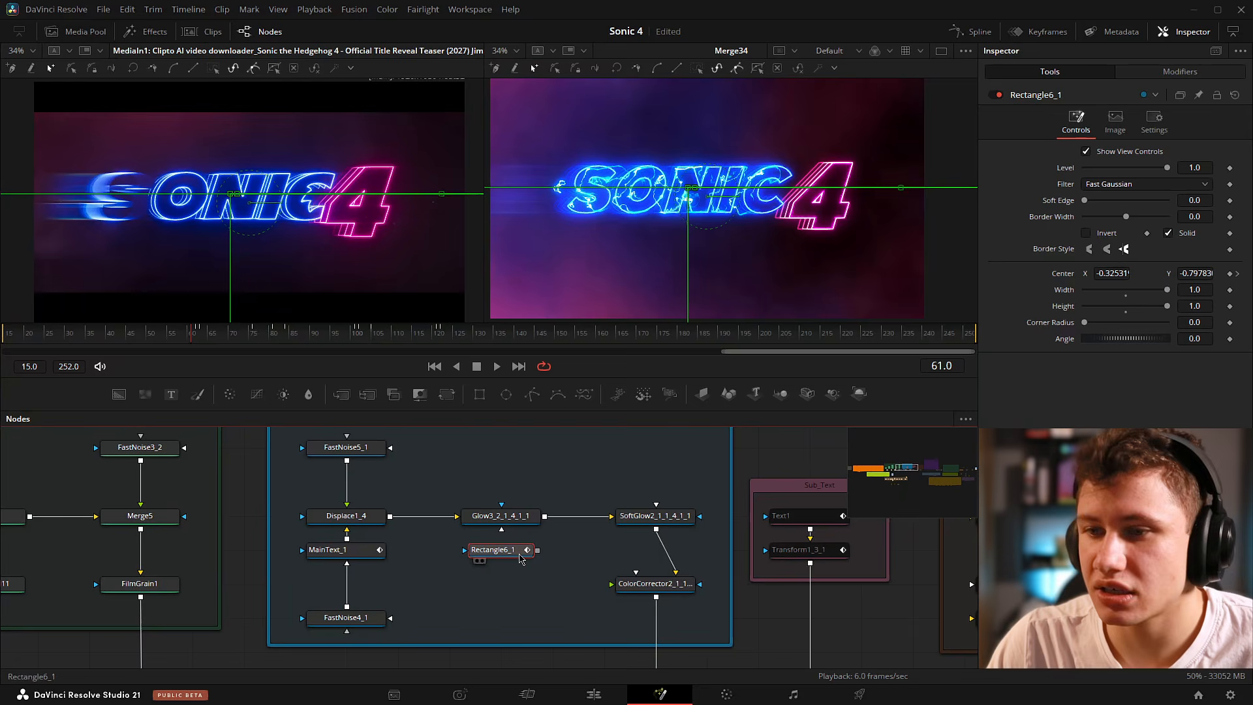
pyautogui.moveTo(537, 550); pyautogui.dragTo(439, 565)
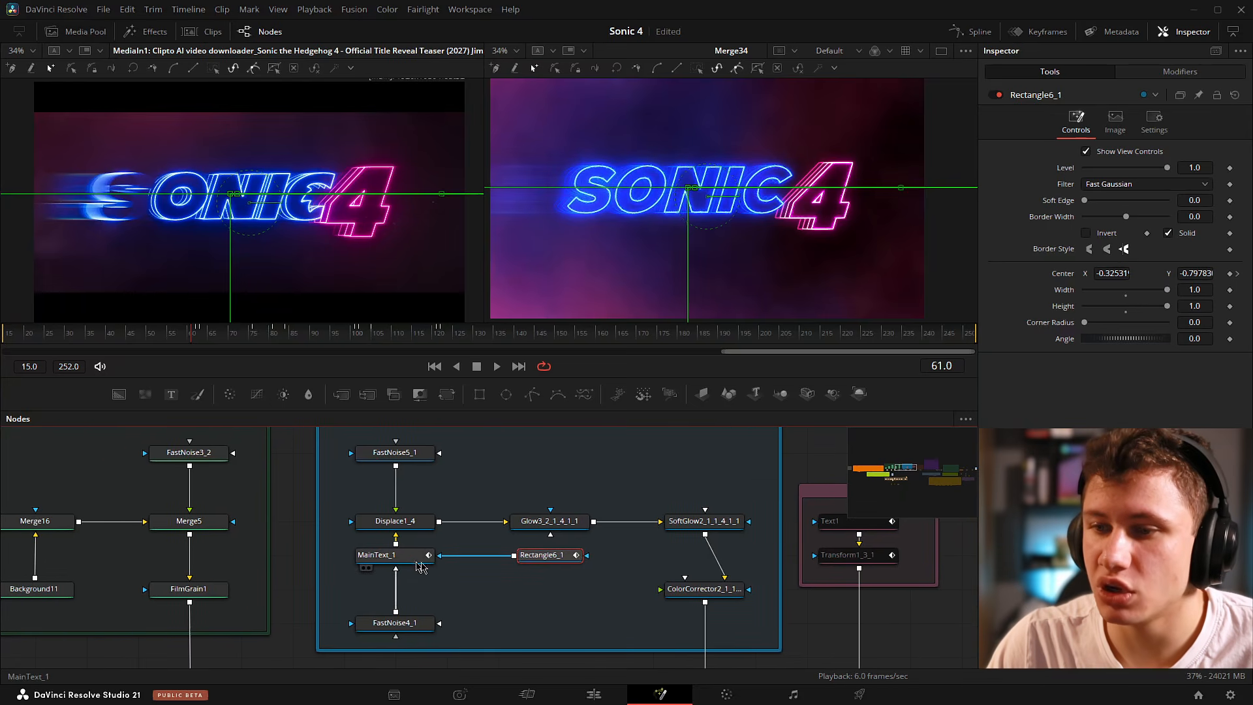
# Scrub the timeline to frame 133 to examine how the animated Rectangle6_1 mask moves across the SONIC lightning.
pyautogui.click(417, 562)
pyautogui.click(559, 560)
pyautogui.moveTo(205, 333); pyautogui.dragTo(294, 332)
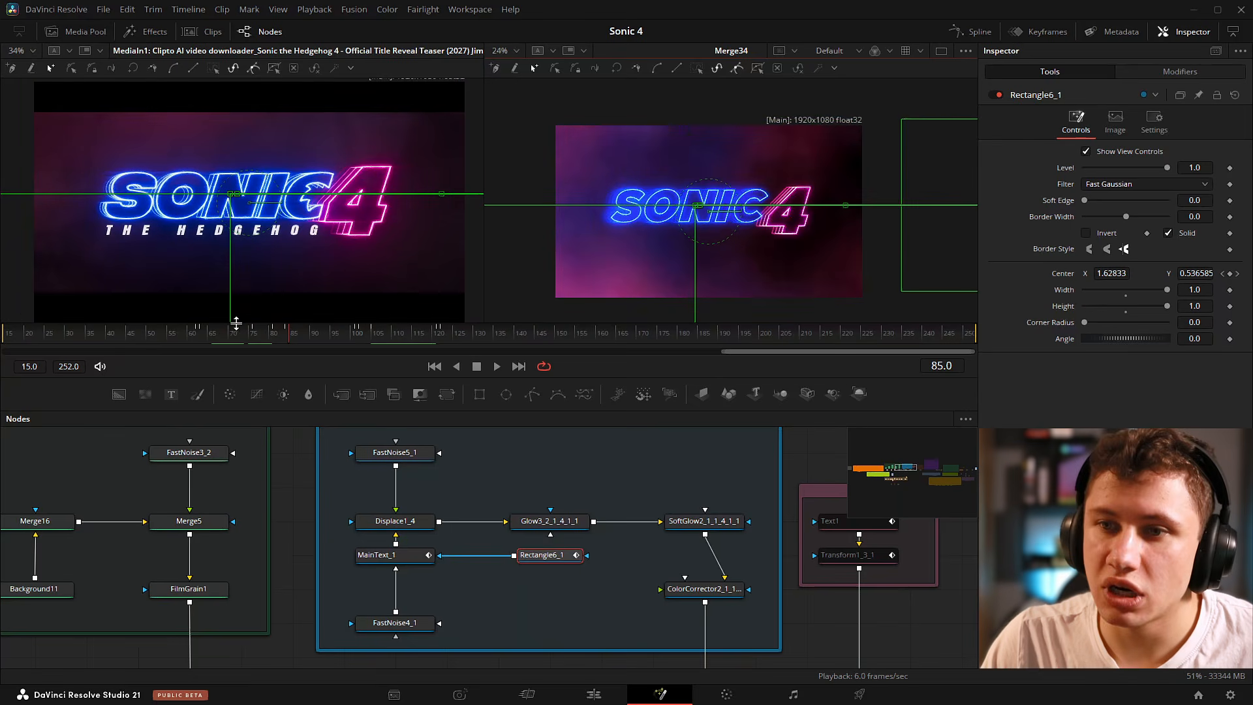
pyautogui.moveTo(235, 324); pyautogui.dragTo(235, 327)
pyautogui.moveTo(229, 335); pyautogui.dragTo(488, 346)
# Enable the Sub_Text nodes Text1 and Transform1_3_1 together with Merge15.
pyautogui.click(294, 481)
pyautogui.scroll(-7, 428, 477)
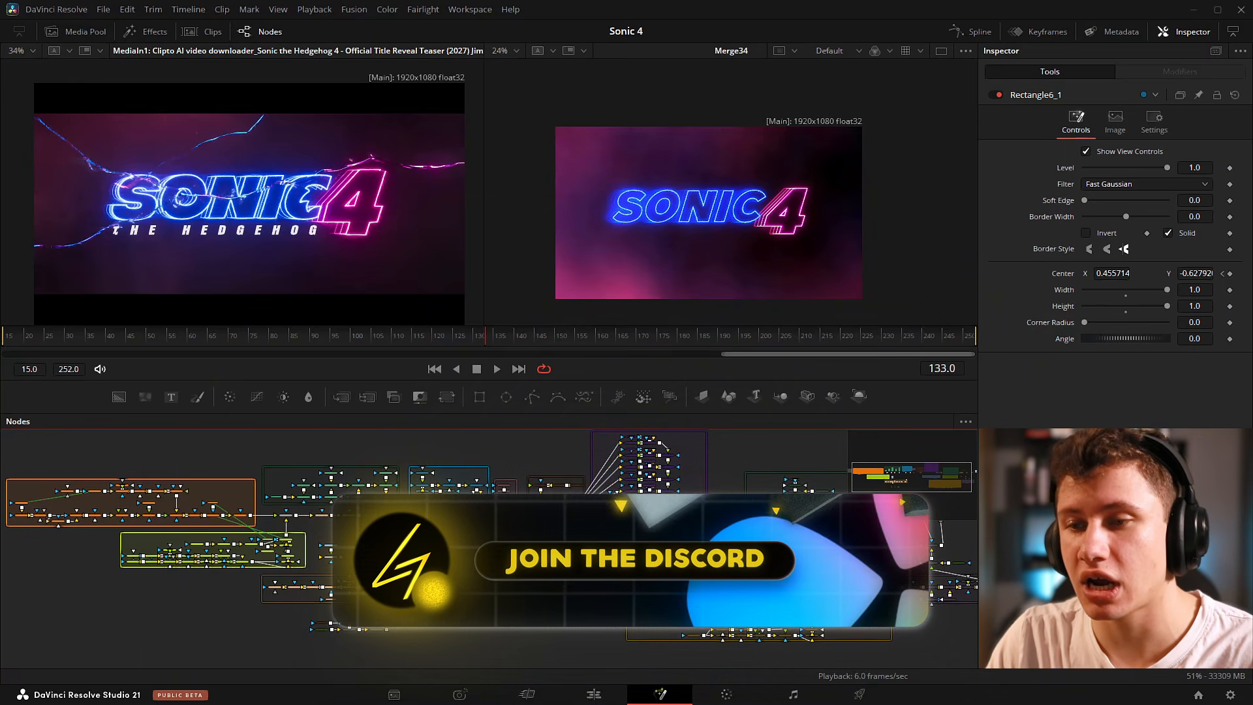
pyautogui.scroll(5, 505, 472)
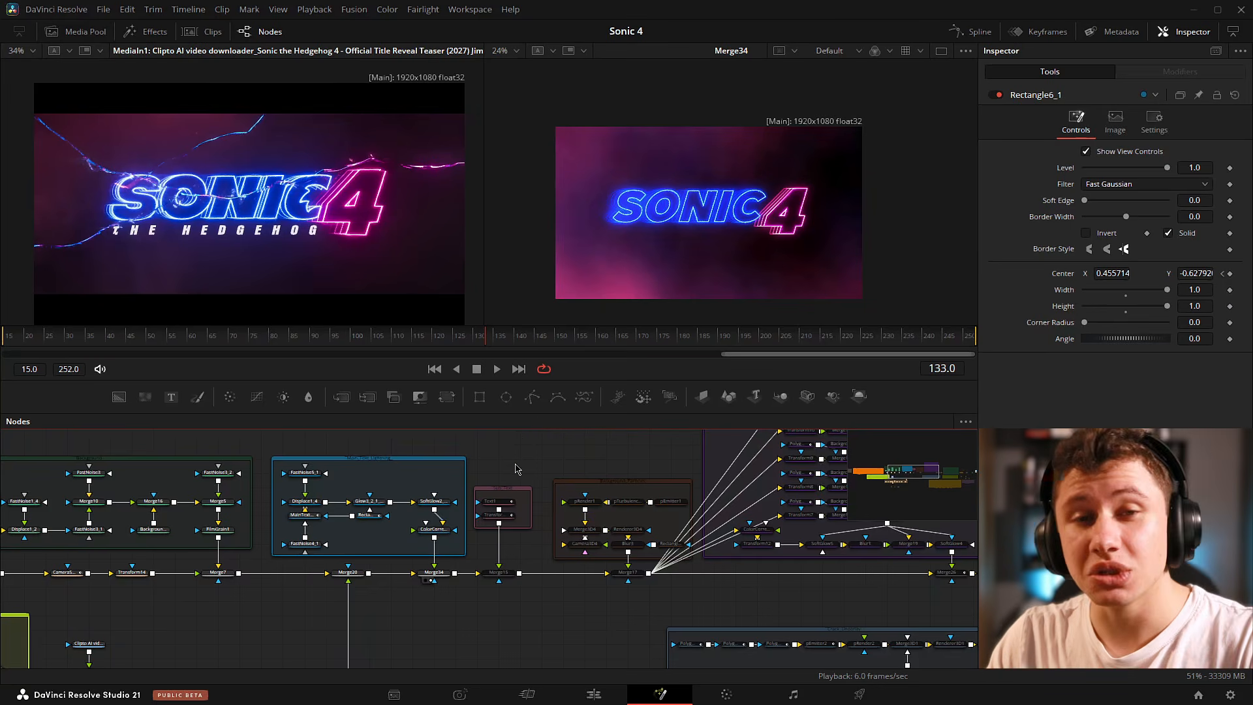
pyautogui.scroll(2, 517, 485)
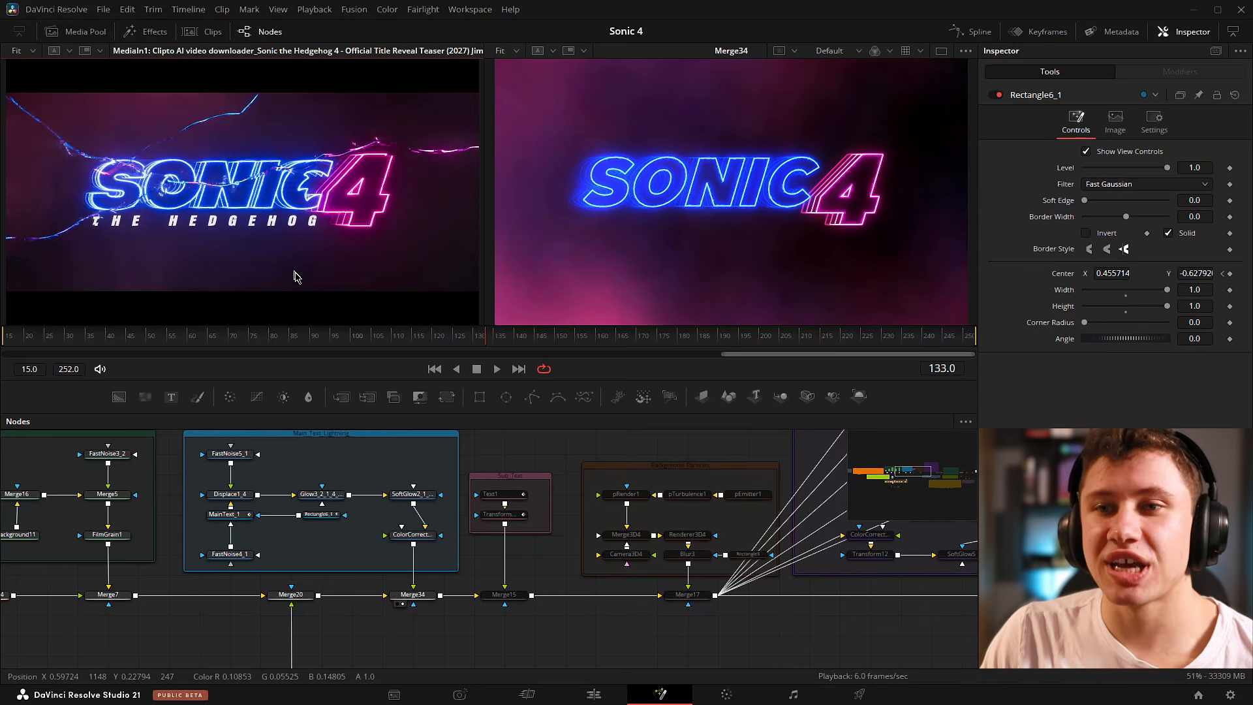
pyautogui.moveTo(557, 451); pyautogui.dragTo(476, 645)
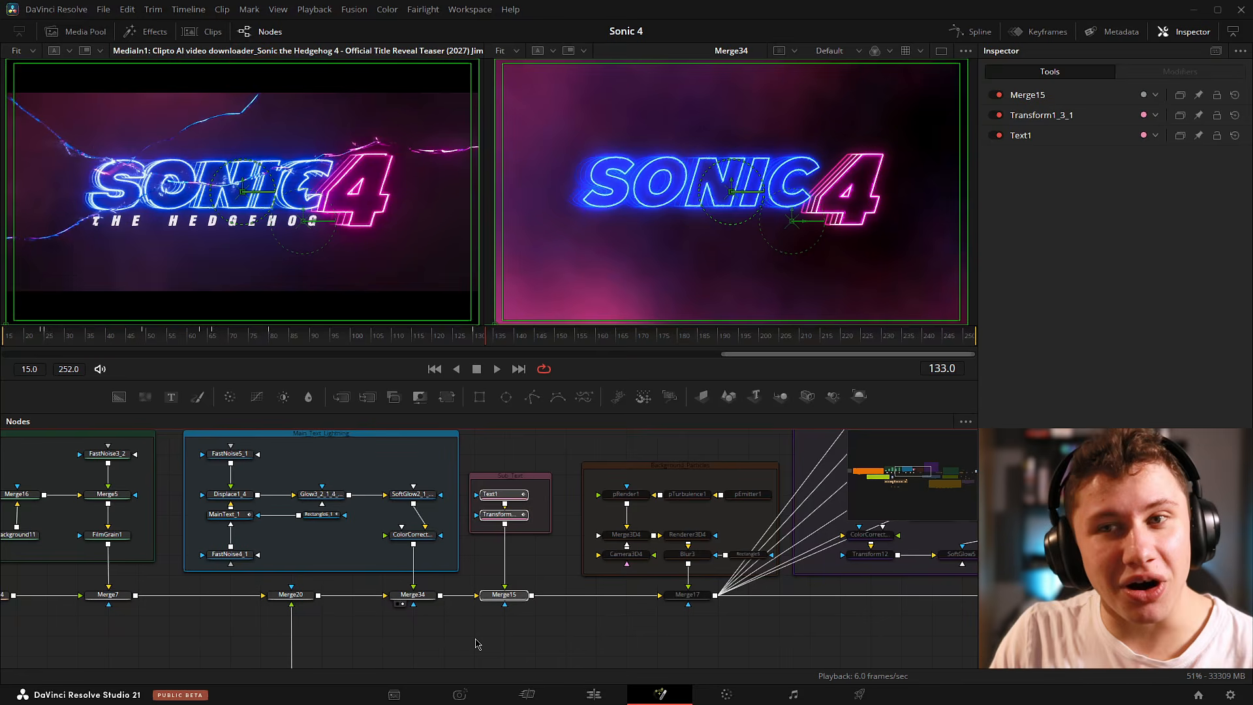
pyautogui.click(479, 640)
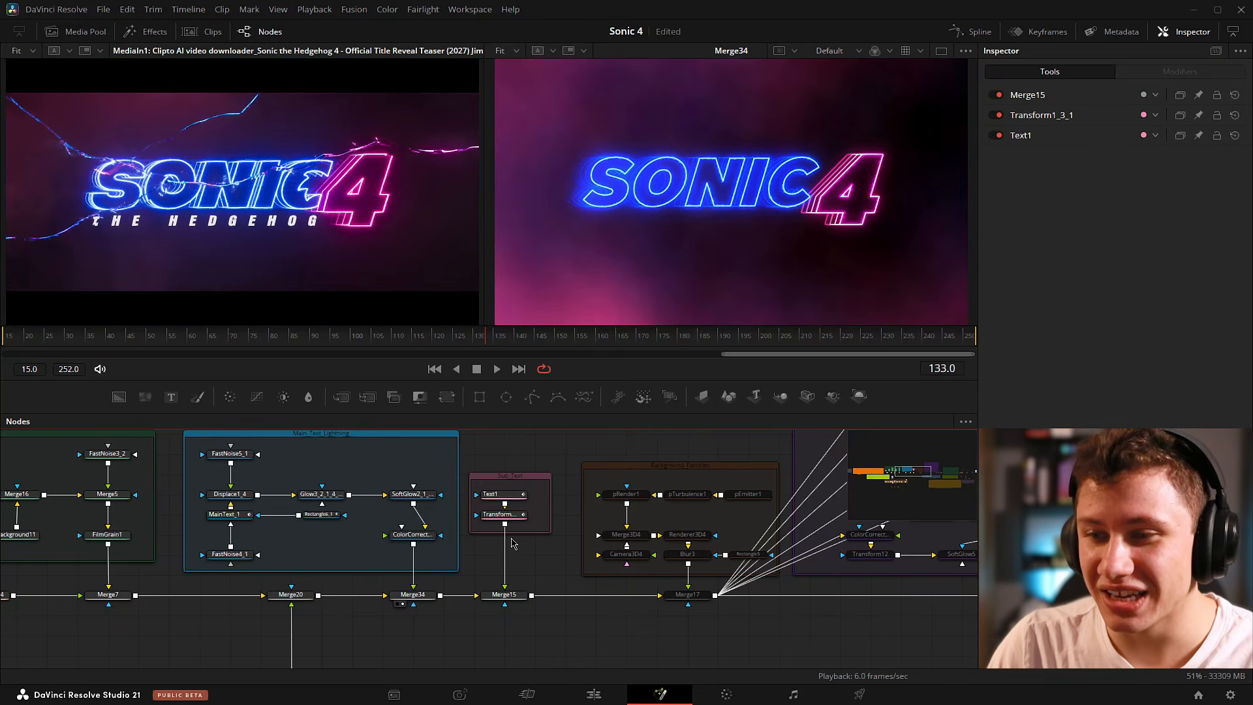
# View Merge15 to compare the THE HEDGEHOG subtitle with the reference title.
pyautogui.scroll(5, 512, 544)
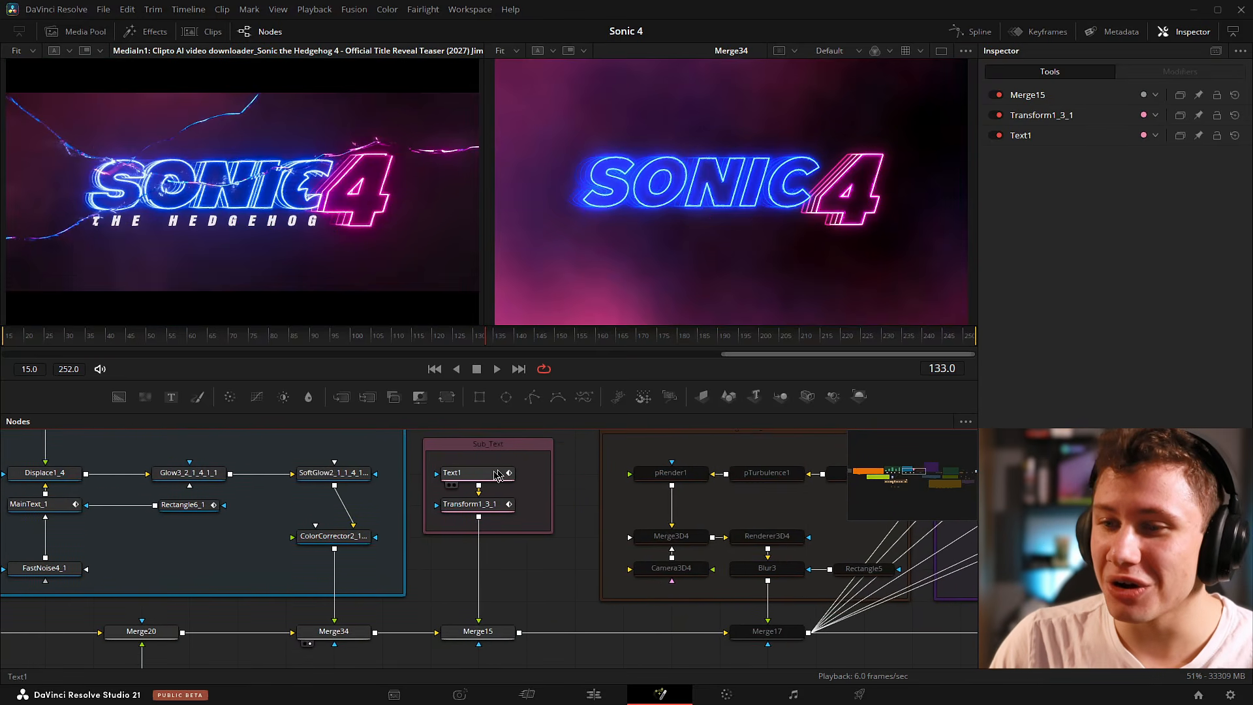
pyautogui.moveTo(556, 585); pyautogui.dragTo(571, 543)
pyautogui.moveTo(502, 588); pyautogui.dragTo(646, 300)
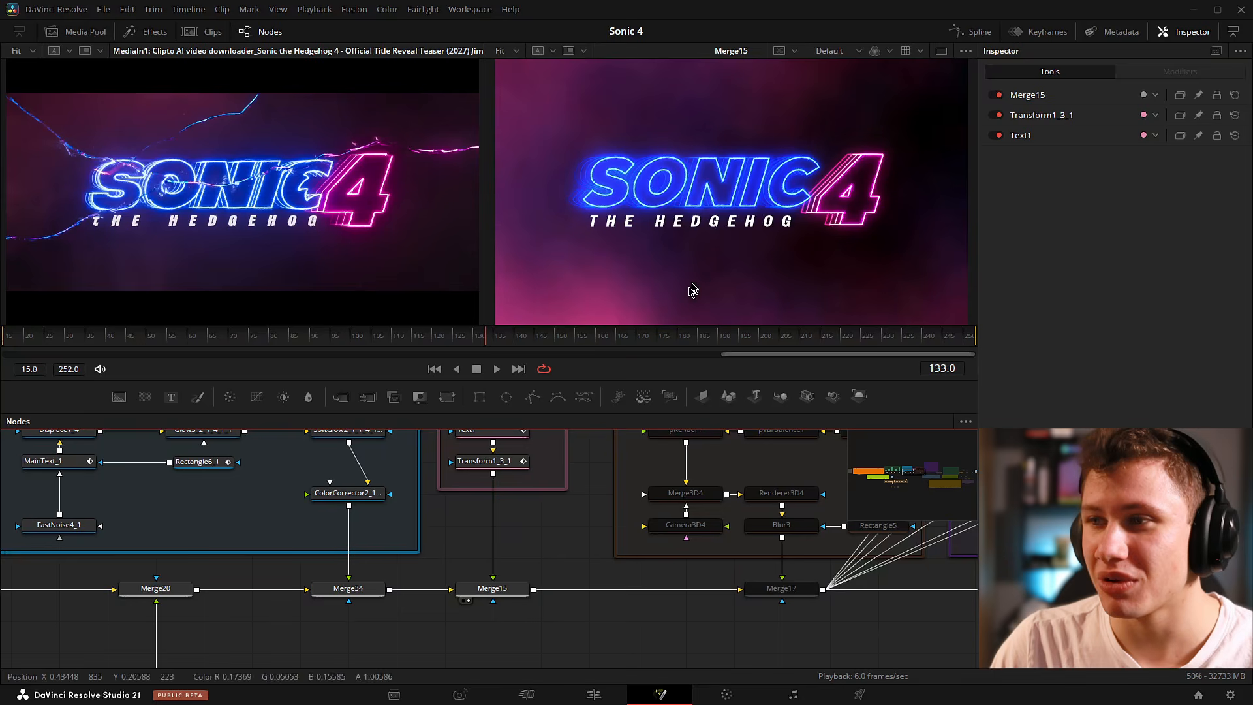
pyautogui.moveTo(541, 529); pyautogui.dragTo(522, 573)
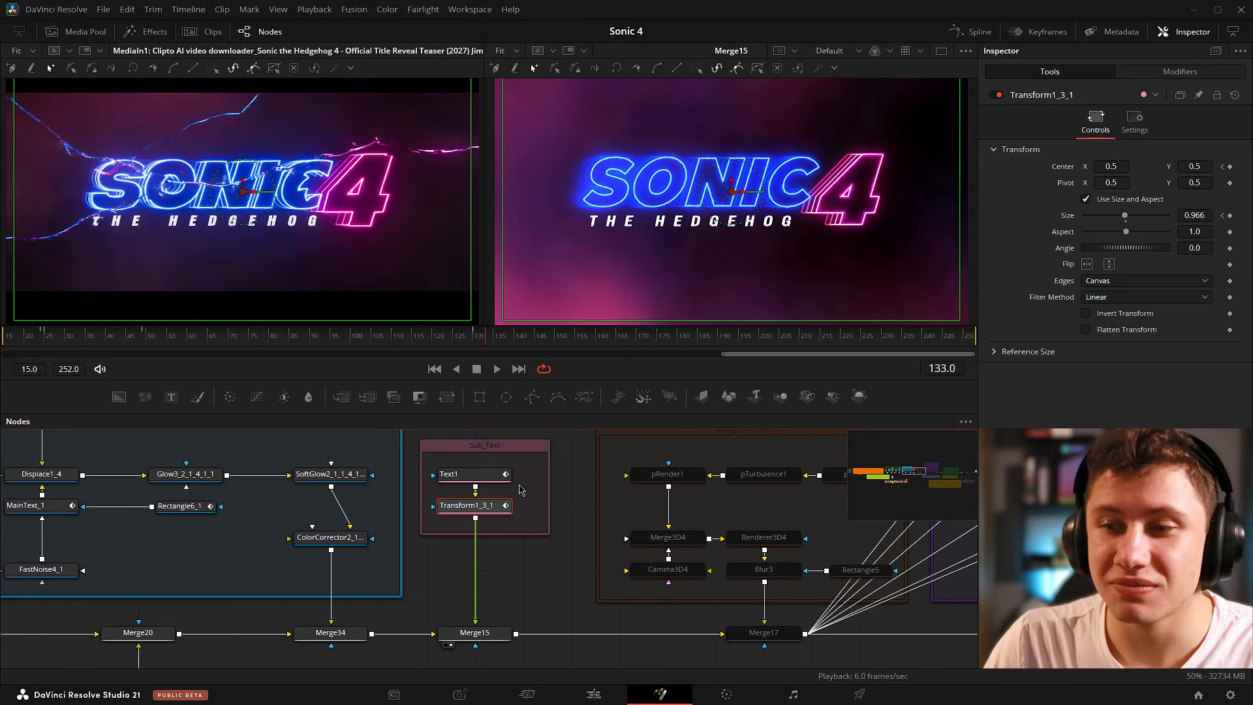
# Examine Text1's font, size and tracking, and try different letter tracking on the subtitle in the Merge15 view.
pyautogui.moveTo(496, 475); pyautogui.dragTo(697, 193)
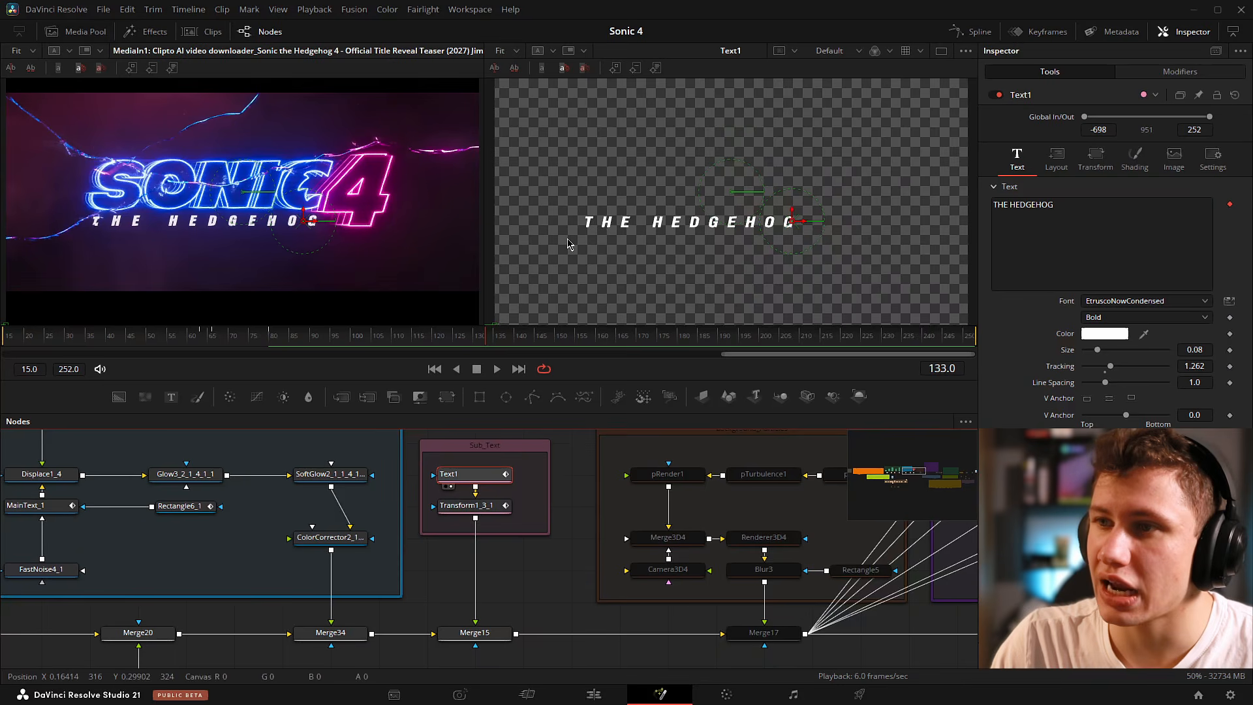
pyautogui.scroll(2, 683, 224)
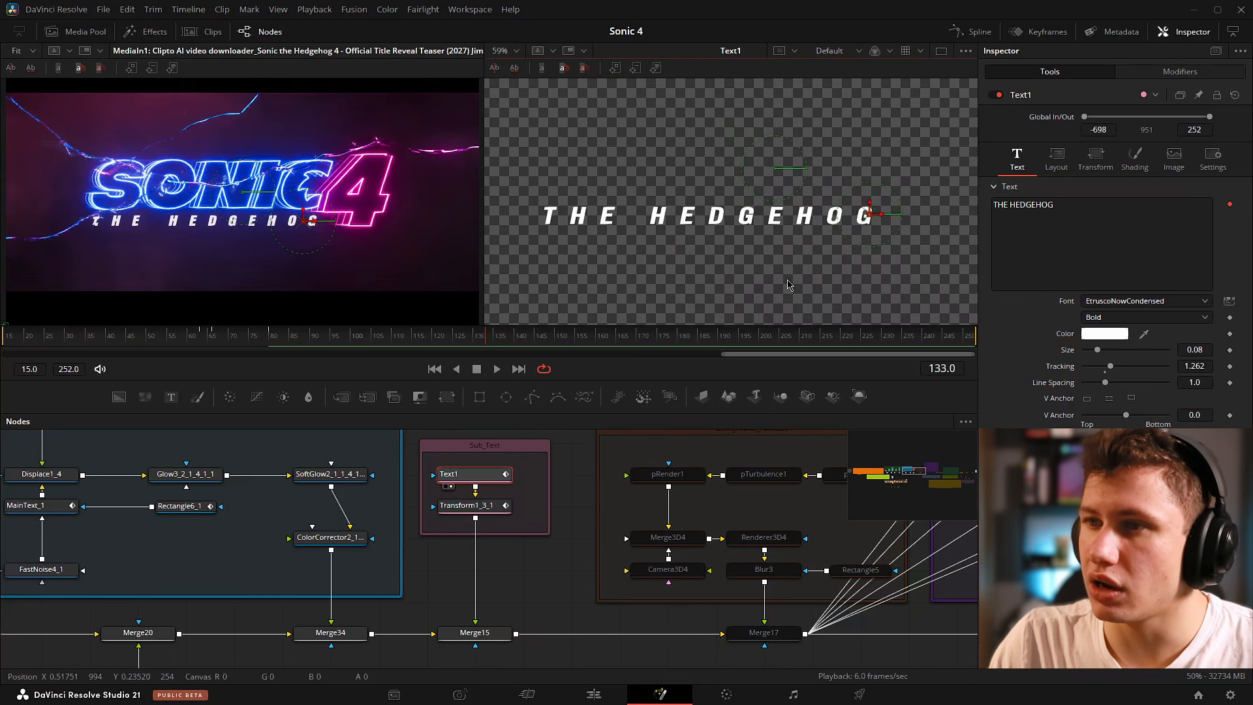
pyautogui.moveTo(787, 284); pyautogui.dragTo(794, 284)
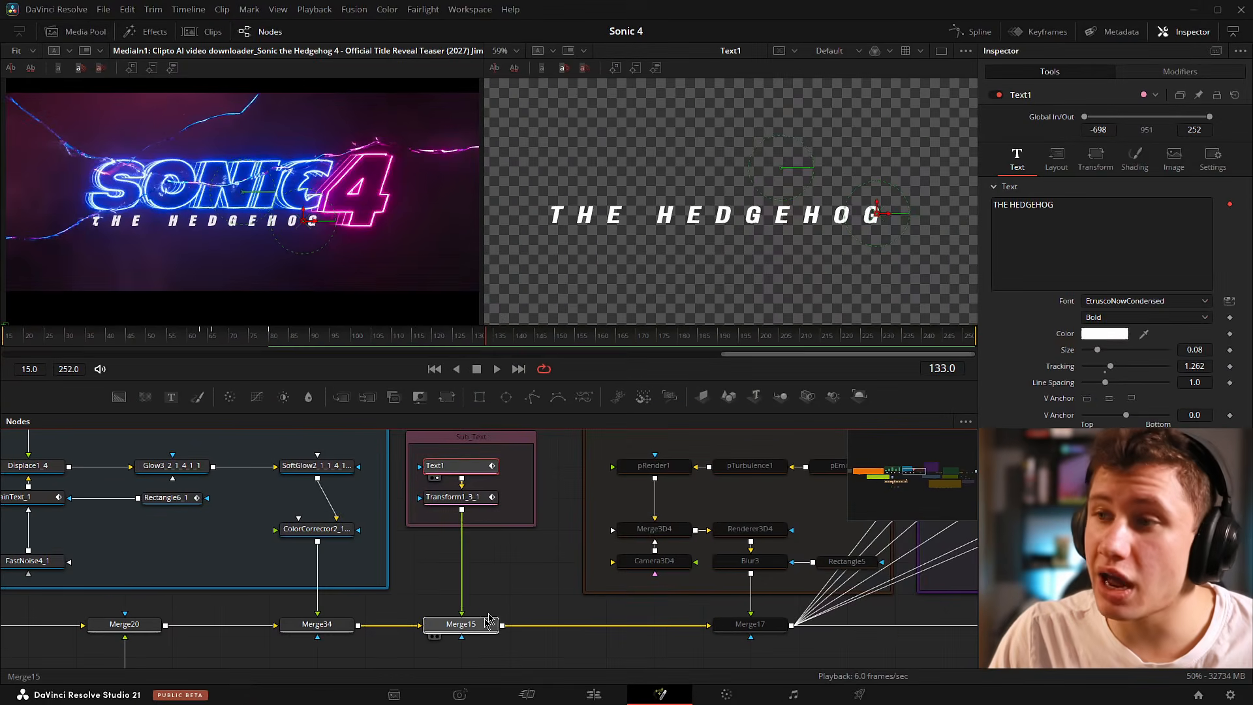
pyautogui.press('2')
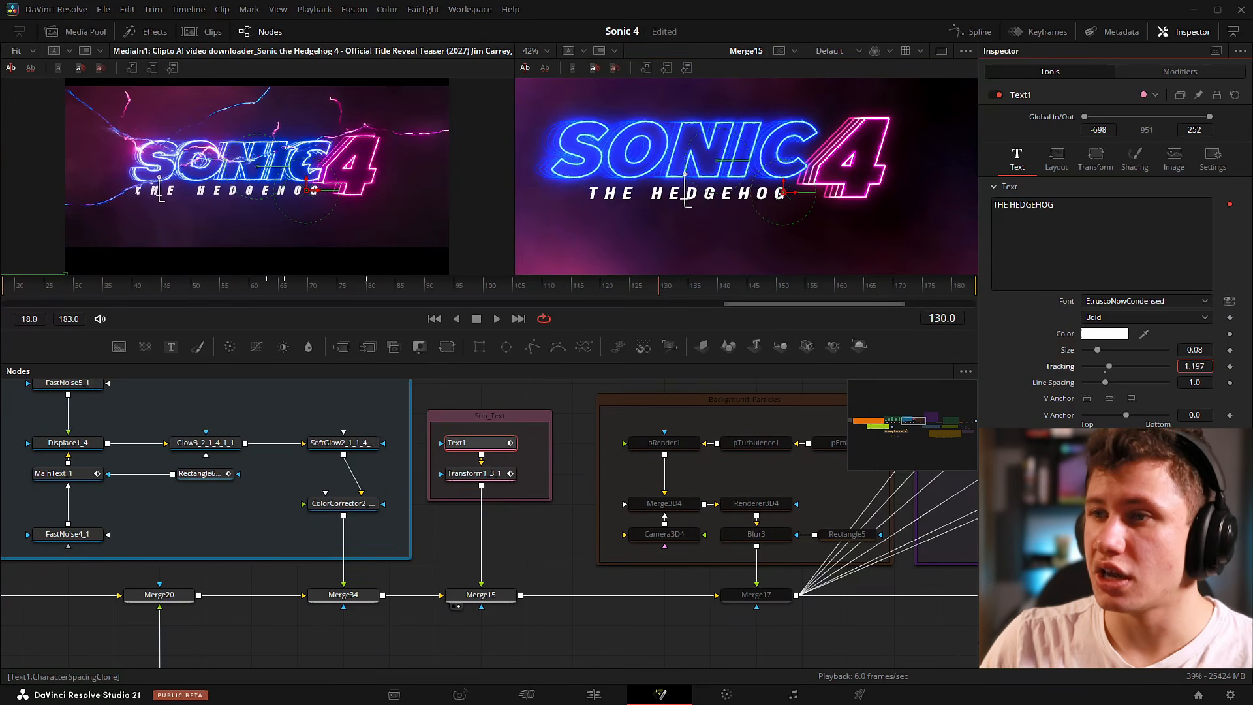
pyautogui.moveTo(687, 203); pyautogui.dragTo(674, 202)
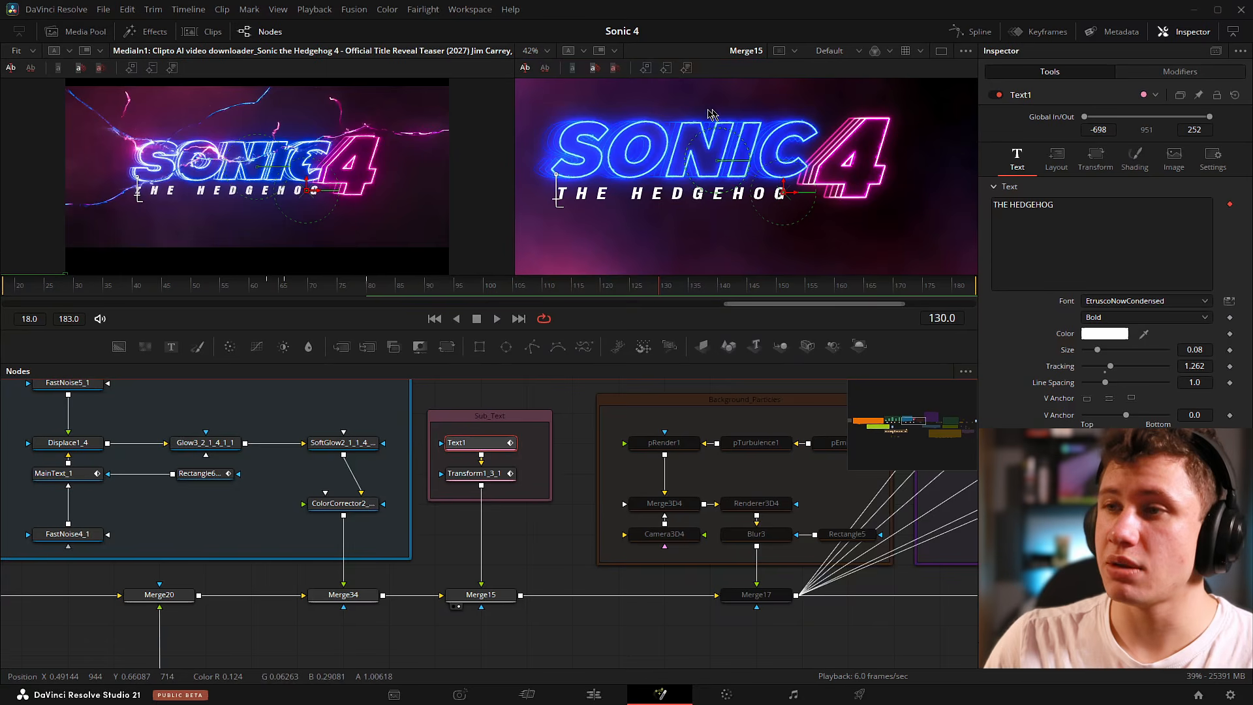
# Look up the Follower modifier option for Text1's text and examine the timing and transform offset of Follower2.
pyautogui.rightClick(1110, 215)
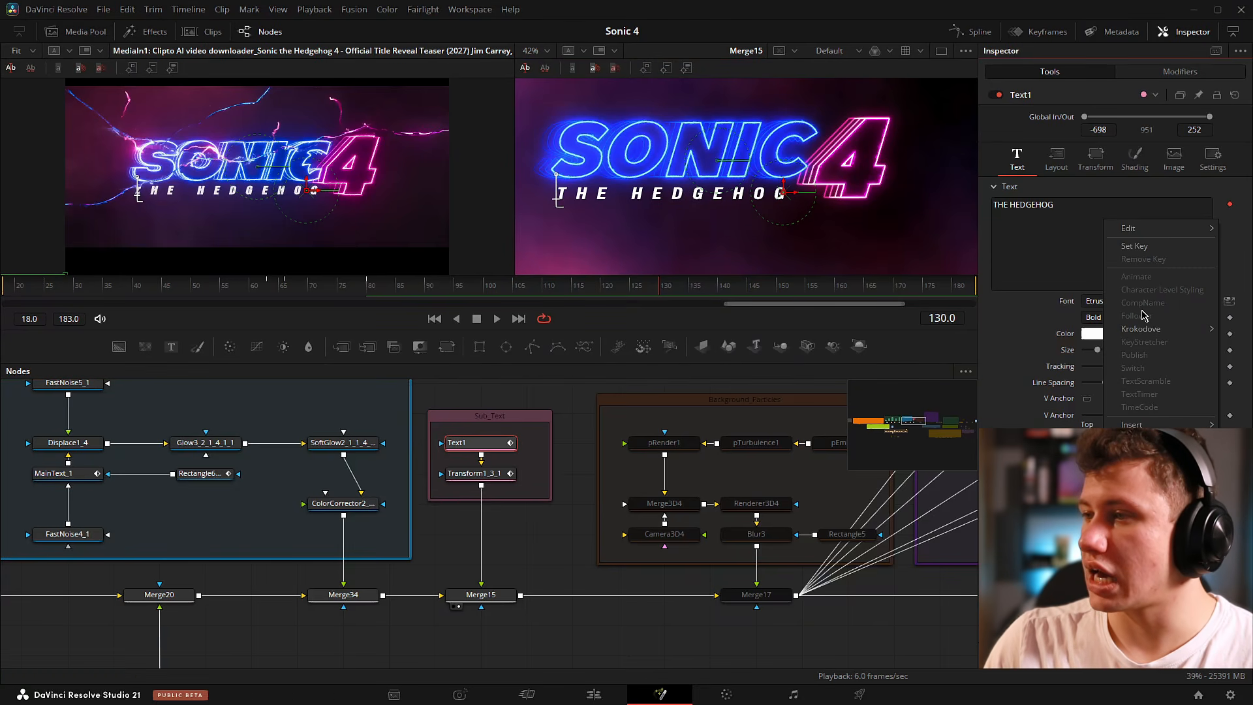
pyautogui.click(1088, 205)
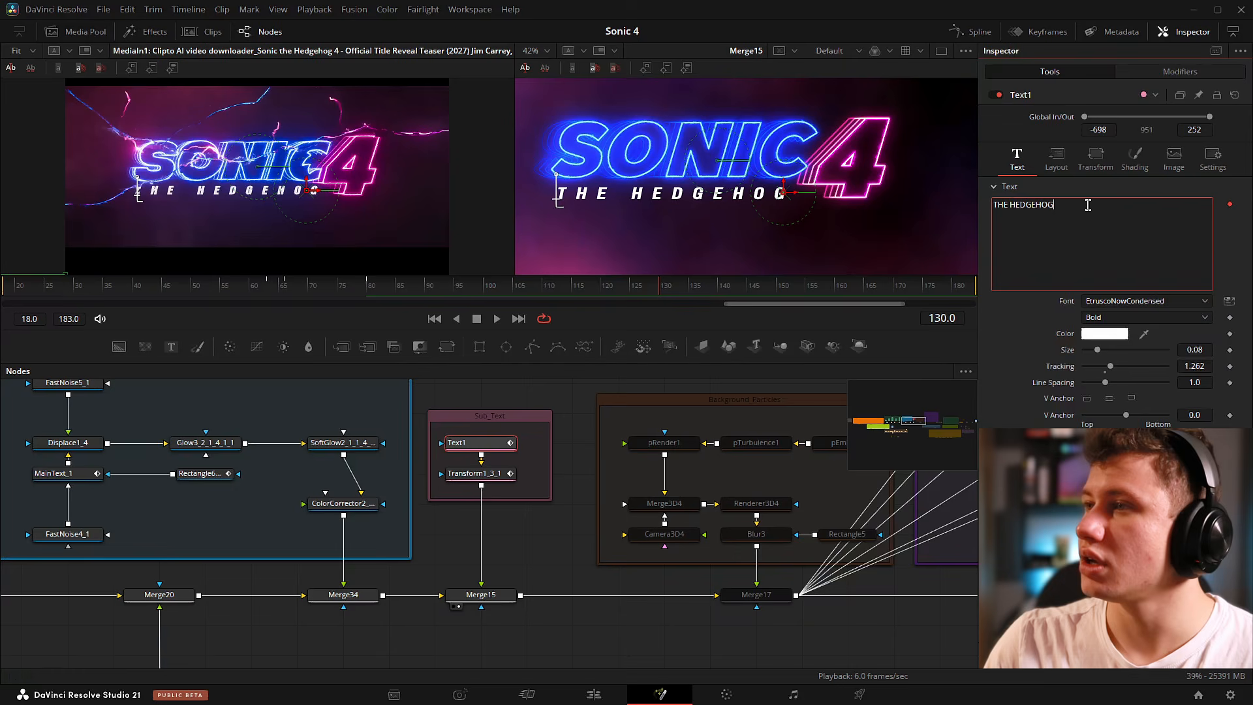
pyautogui.click(1173, 71)
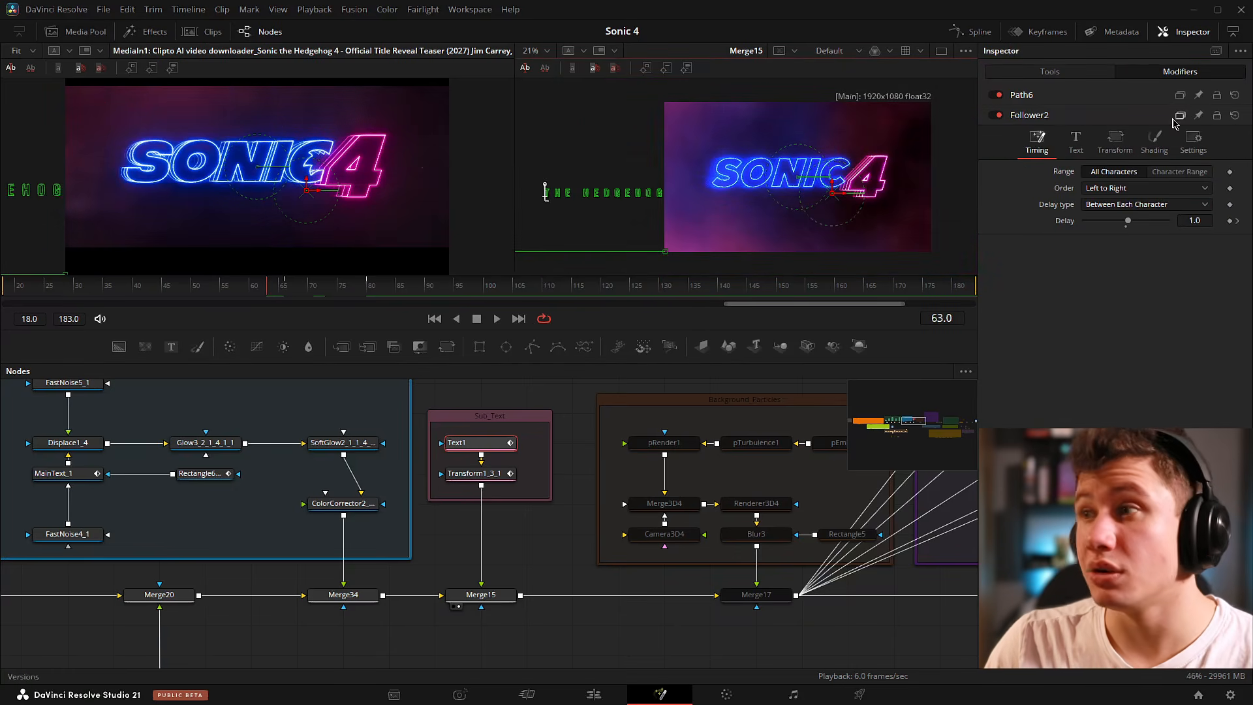
pyautogui.click(1119, 144)
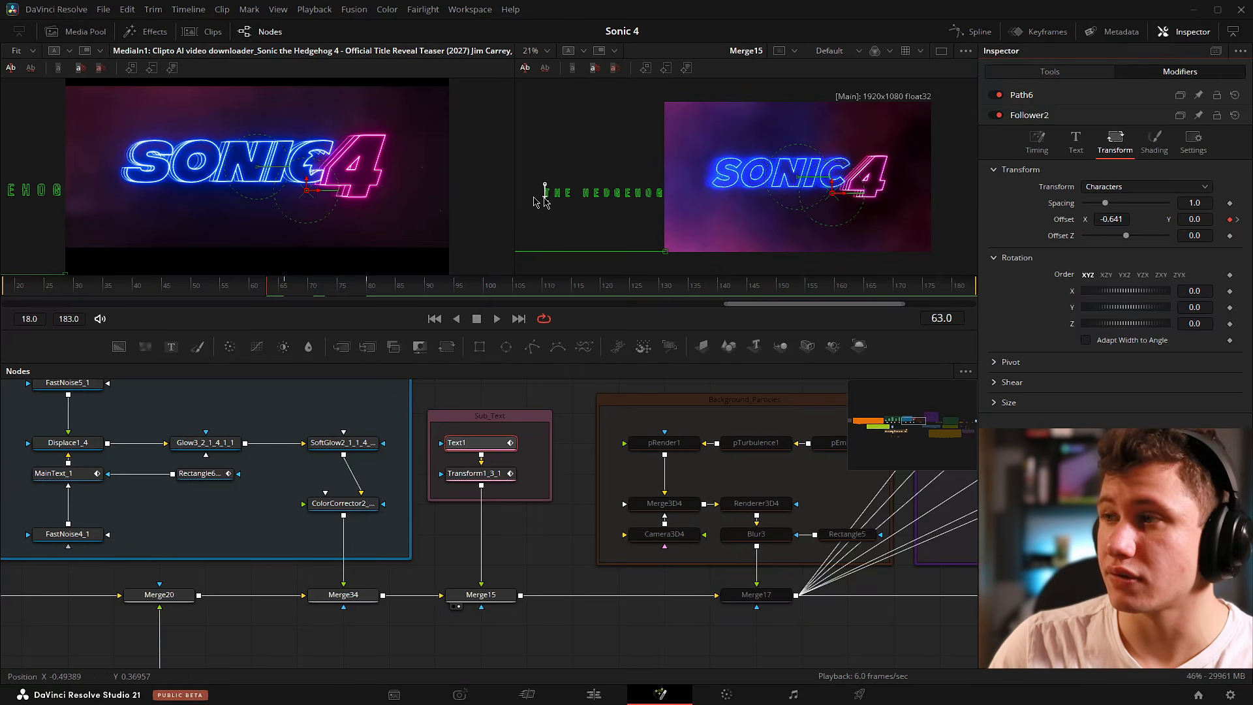
# Scrub from frame 63 to frame 80 to examine how Follower2 slides the subtitle letters in one after another.
pyautogui.moveTo(267, 285)
pyautogui.mouseDown()
pyautogui.moveTo(364, 294)
pyautogui.moveTo(283, 287)
pyautogui.mouseUp()
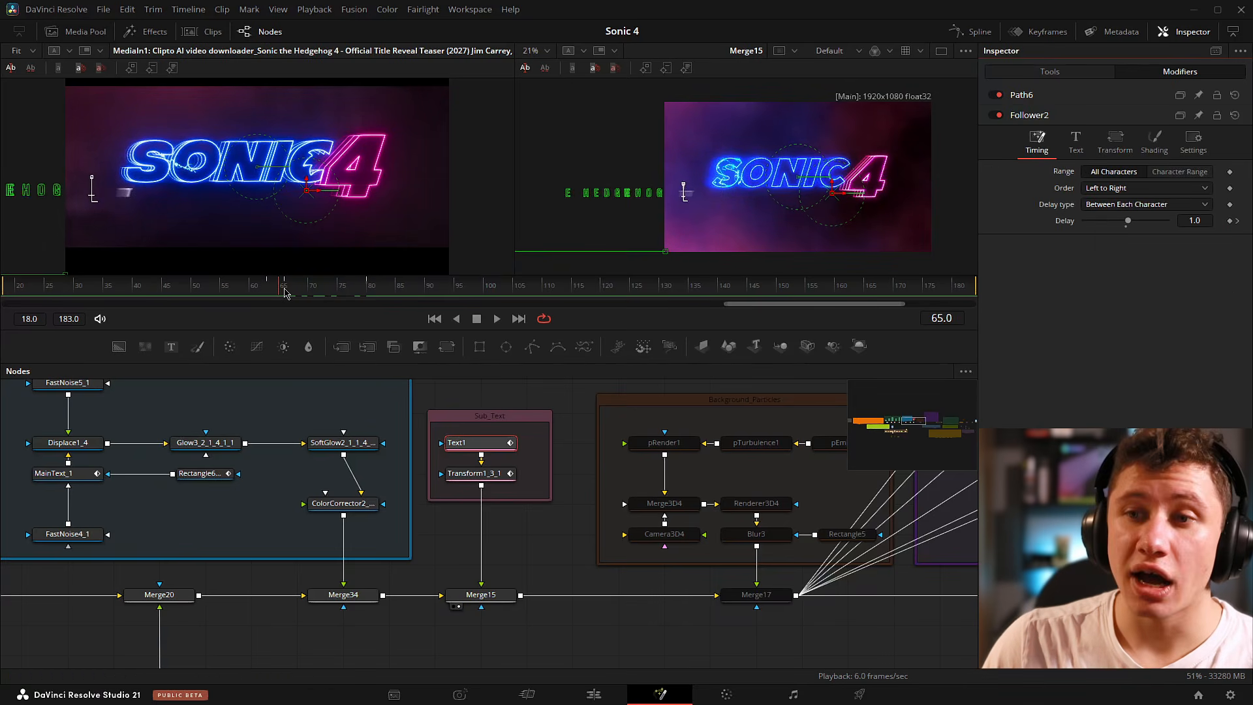
pyautogui.moveTo(285, 293); pyautogui.dragTo(288, 292)
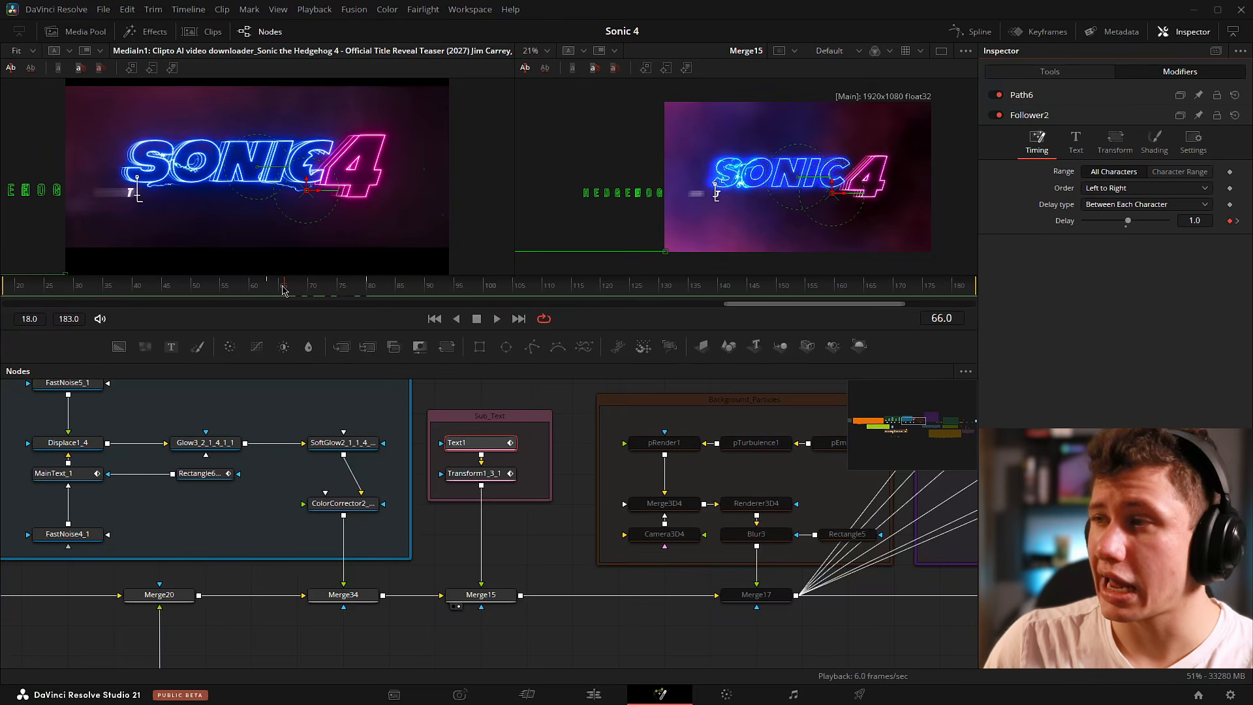
pyautogui.moveTo(284, 290); pyautogui.dragTo(373, 287)
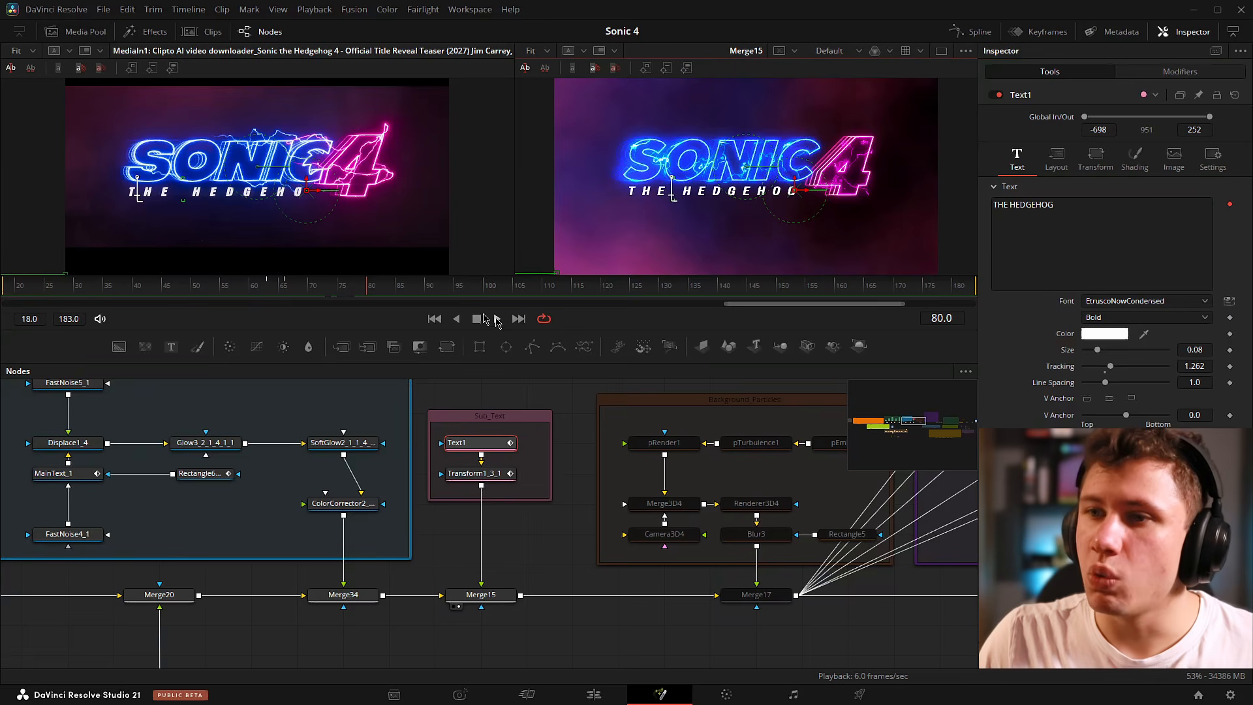
# Compare the subtitle's motion blur with the reference at frames 68 and 66, and examine Text1's motion blur settings.
pyautogui.moveTo(342, 286); pyautogui.dragTo(303, 290)
pyautogui.click(297, 289)
pyautogui.scroll(4, 259, 201)
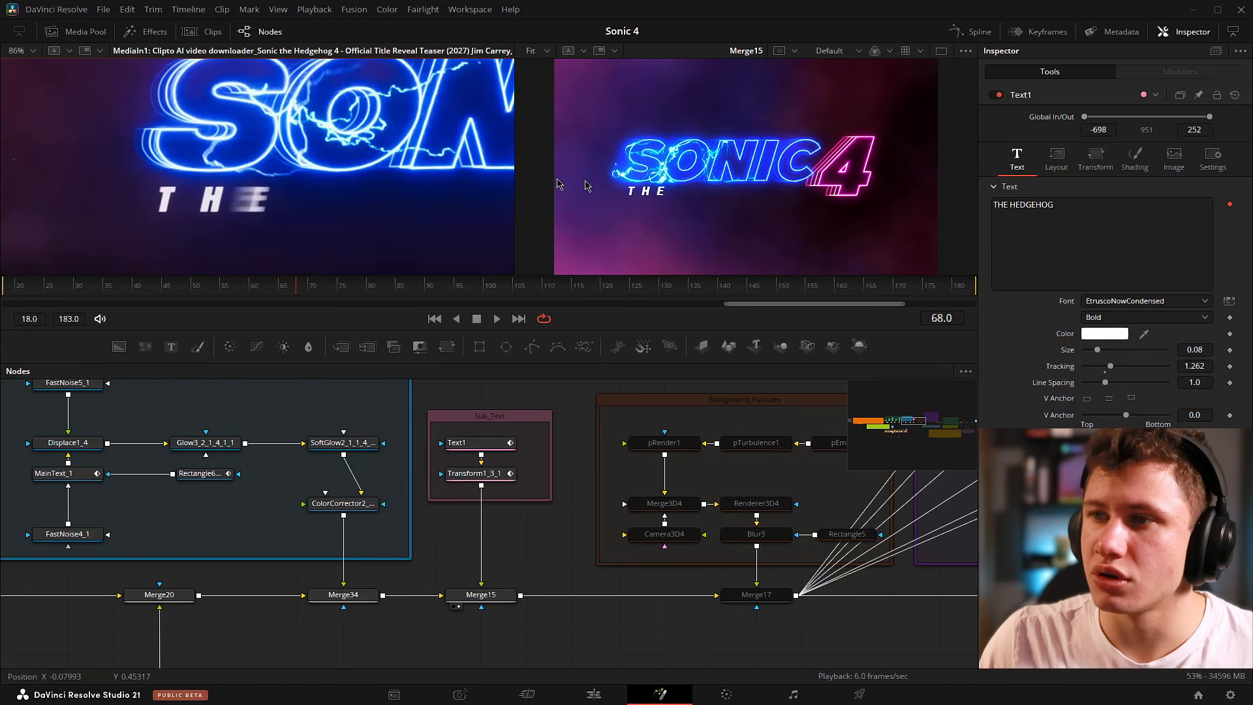
pyautogui.click(283, 289)
pyautogui.click(285, 289)
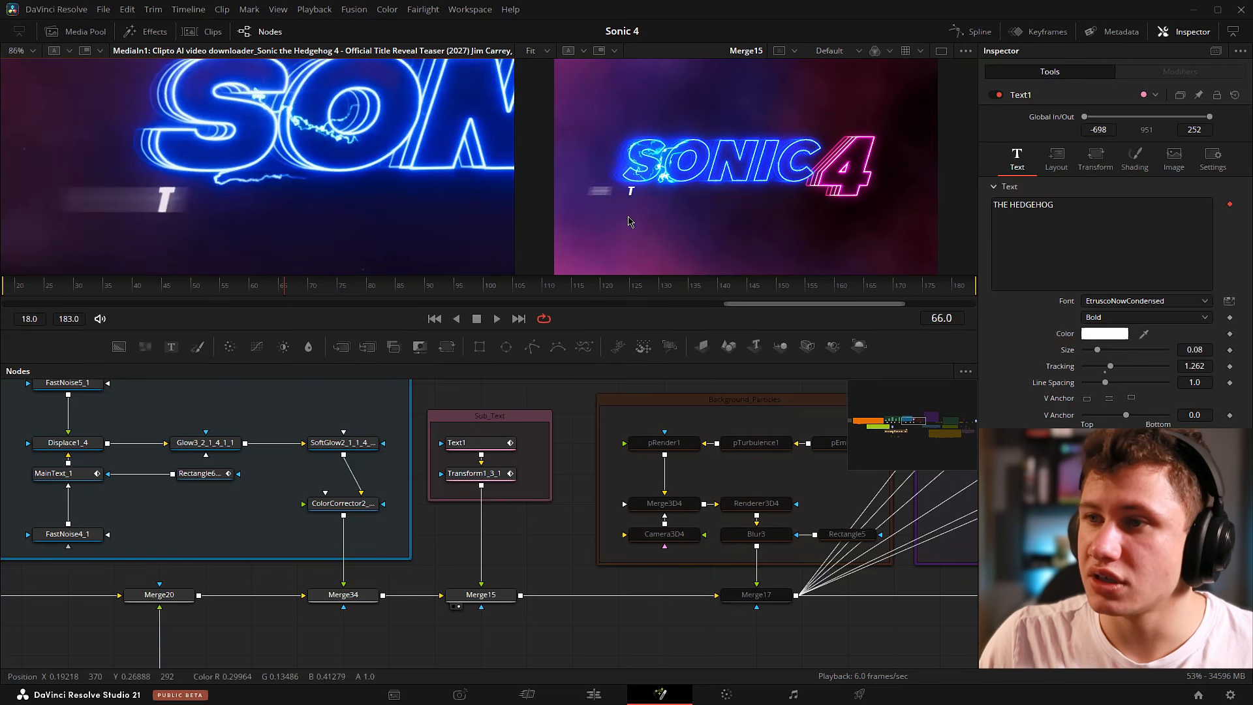
pyautogui.scroll(4, 629, 218)
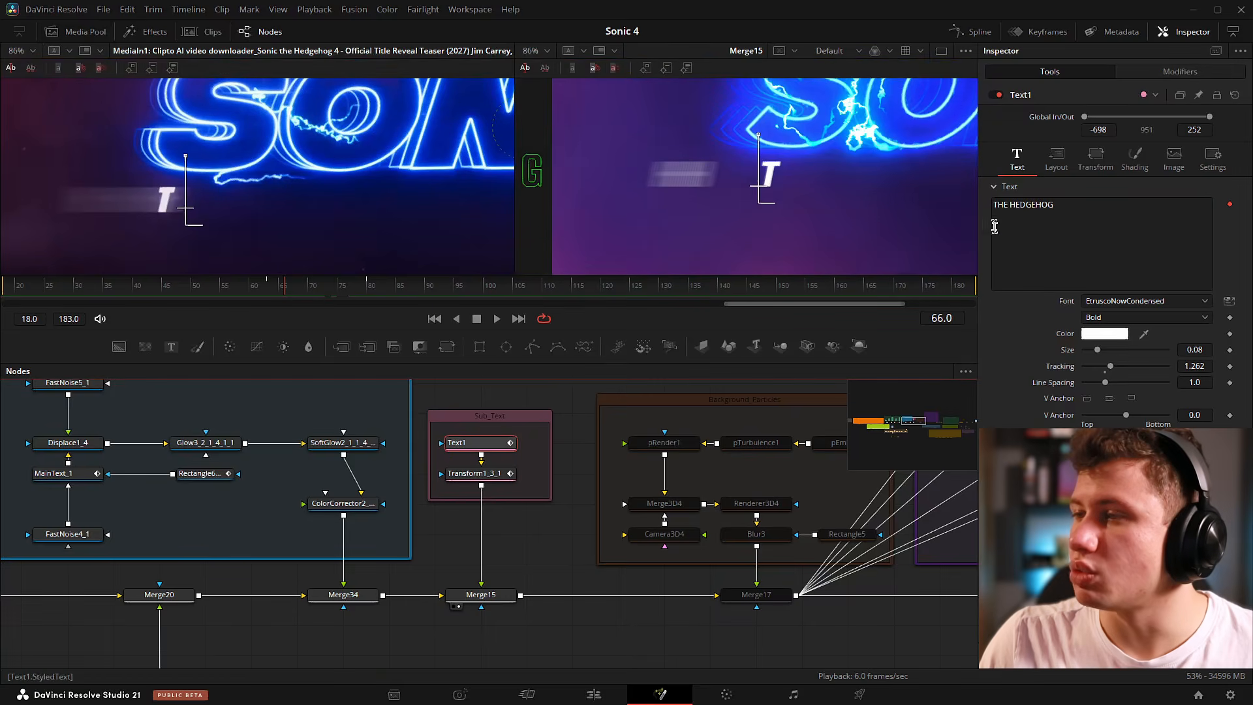
pyautogui.click(1220, 164)
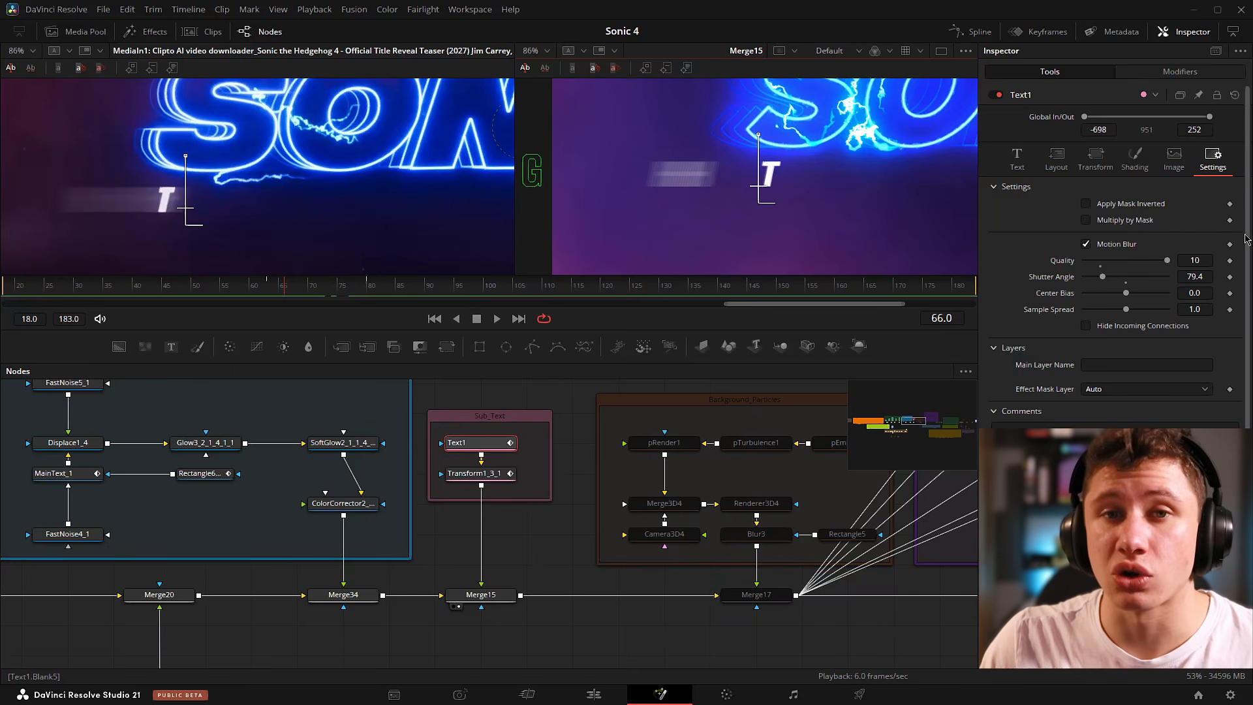
# Inspect Transform1_3_1's keyframed size and scrub to frame 107 to examine the subtitle's scaling.
pyautogui.click(480, 471)
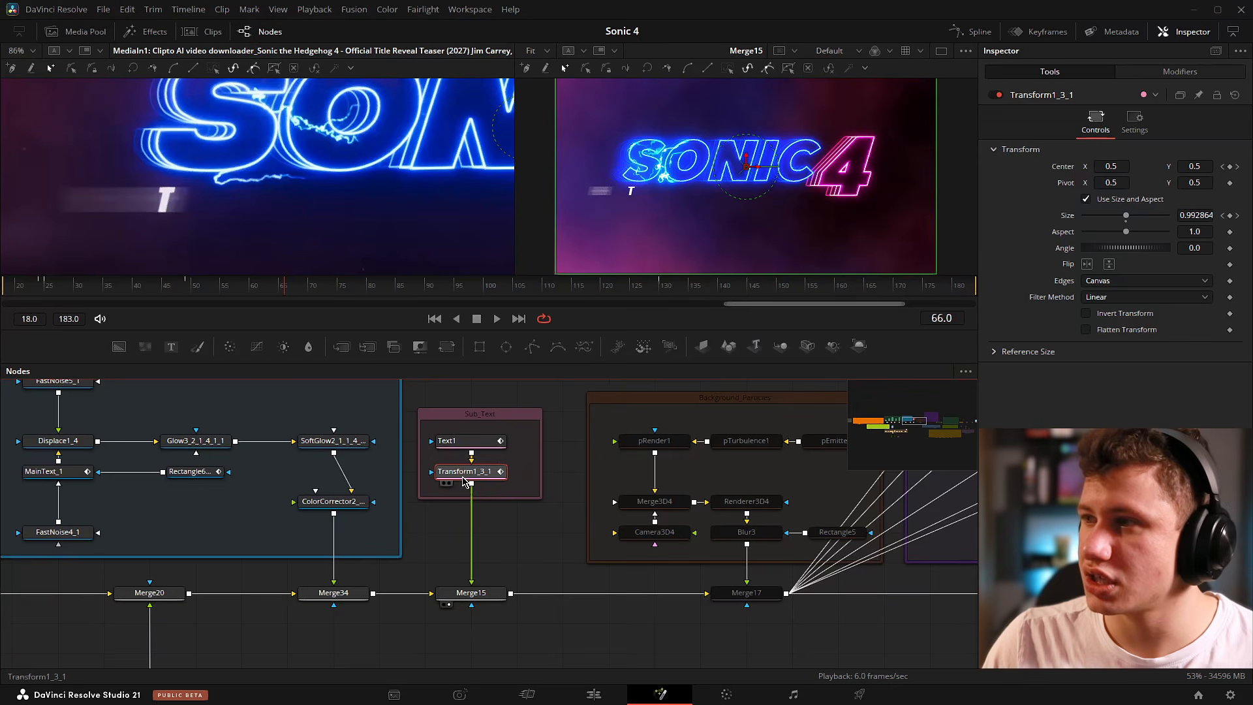
pyautogui.press('2')
pyautogui.moveTo(283, 288); pyautogui.dragTo(595, 313)
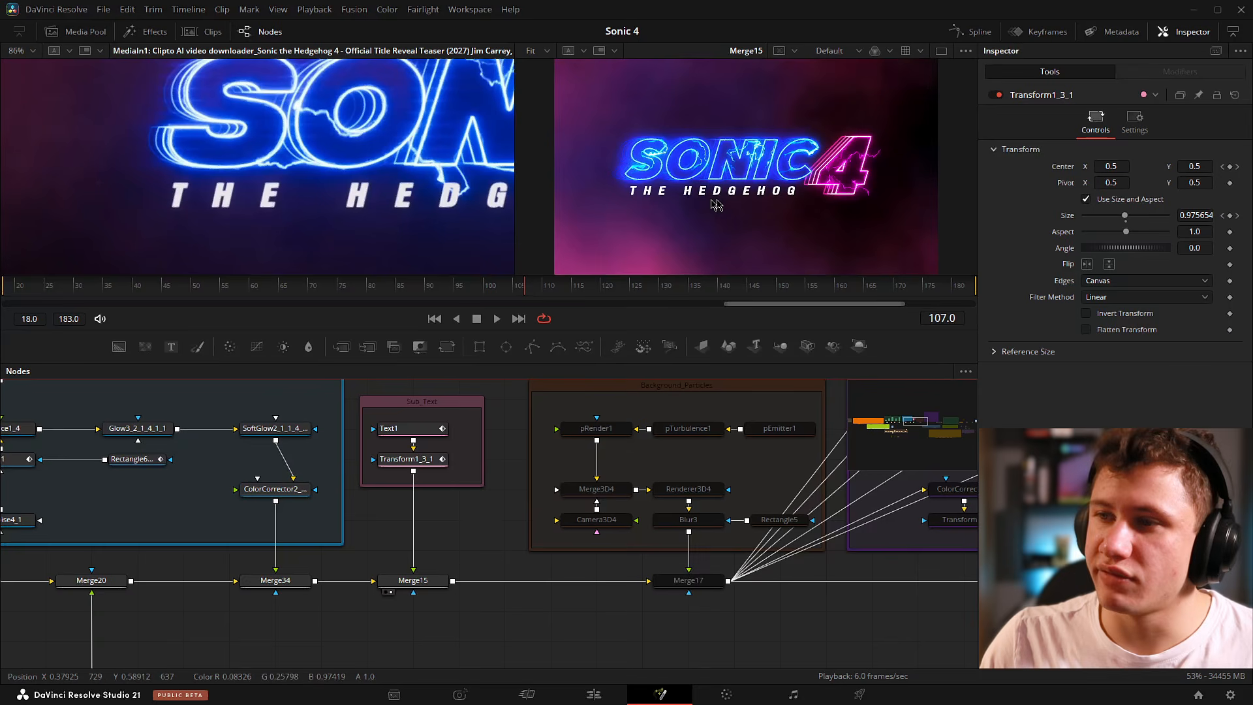
# Enable all background particle nodes together with Merge17, and fit the reference clip to its viewer.
pyautogui.moveTo(612, 522); pyautogui.dragTo(482, 545)
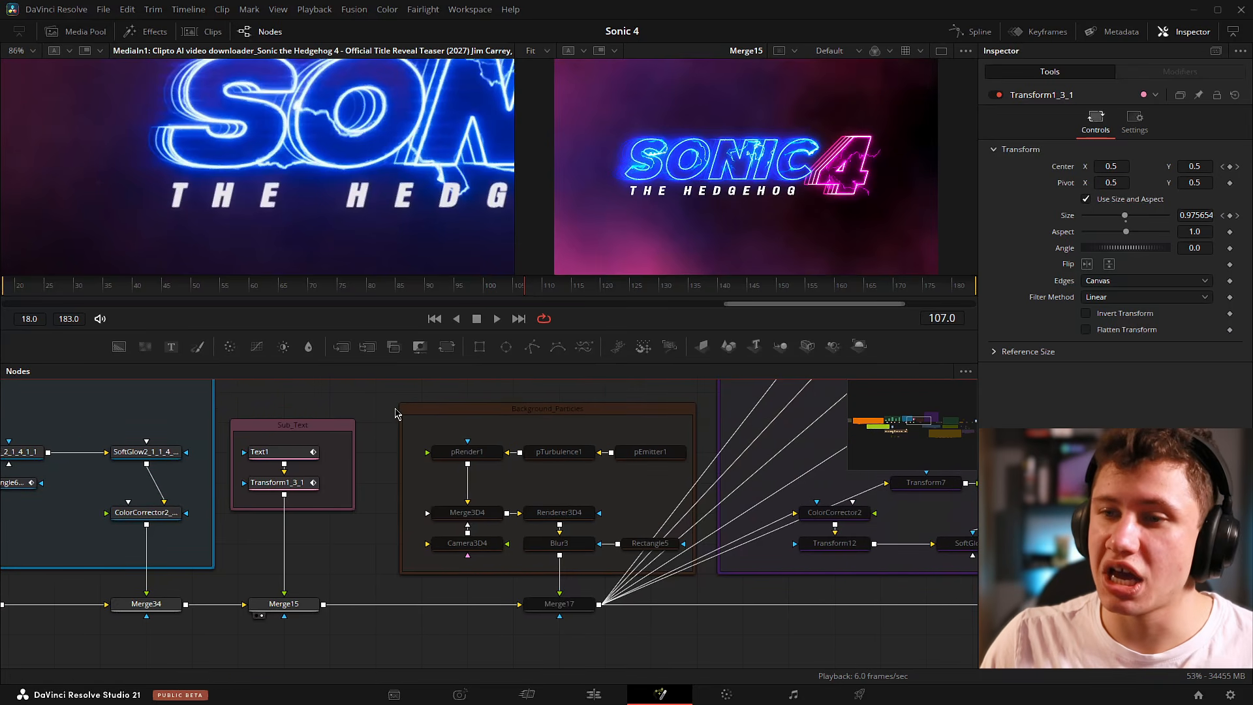
pyautogui.moveTo(384, 393); pyautogui.dragTo(682, 647)
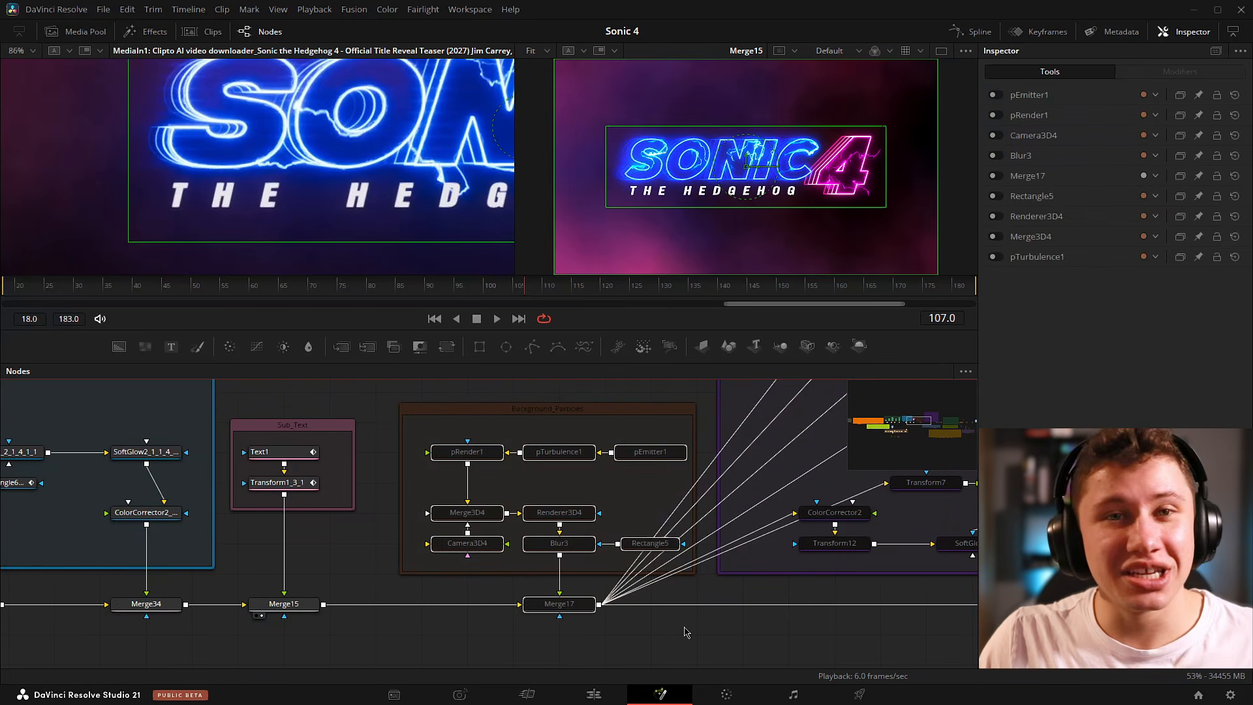
pyautogui.hotkey('ctrl', 'p')
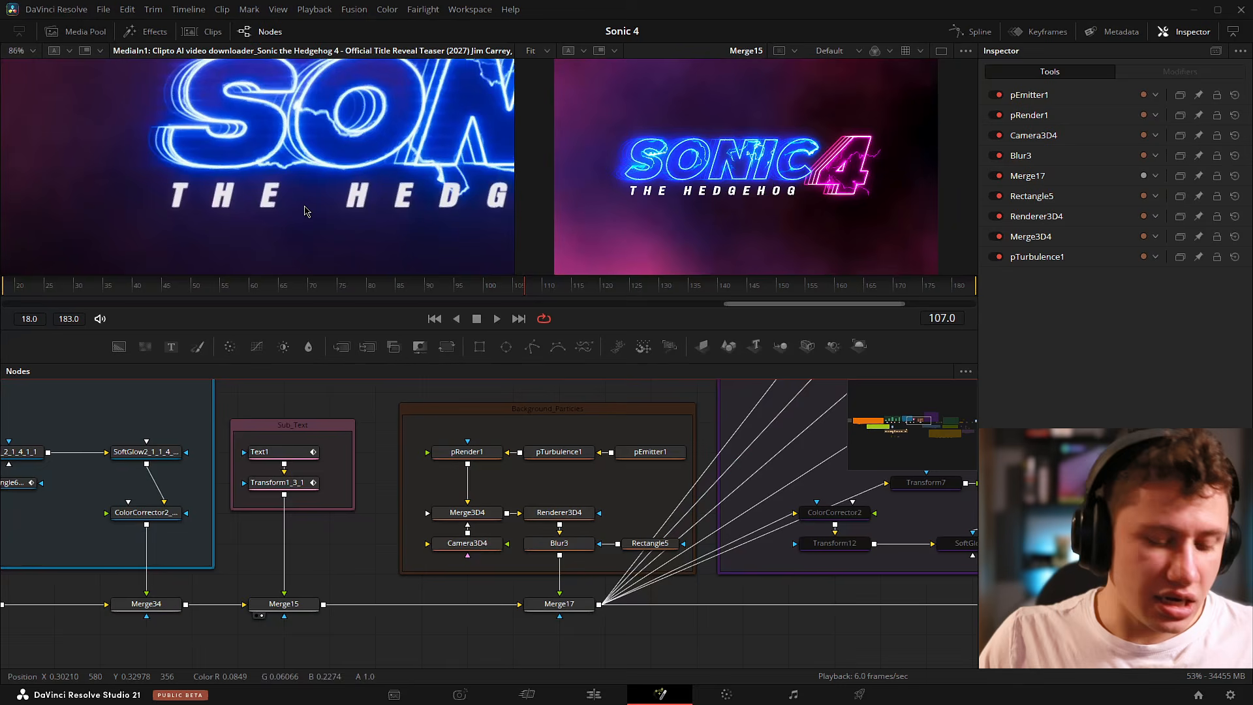
pyautogui.click(304, 210)
pyautogui.hotkey('ctrl', 'f')
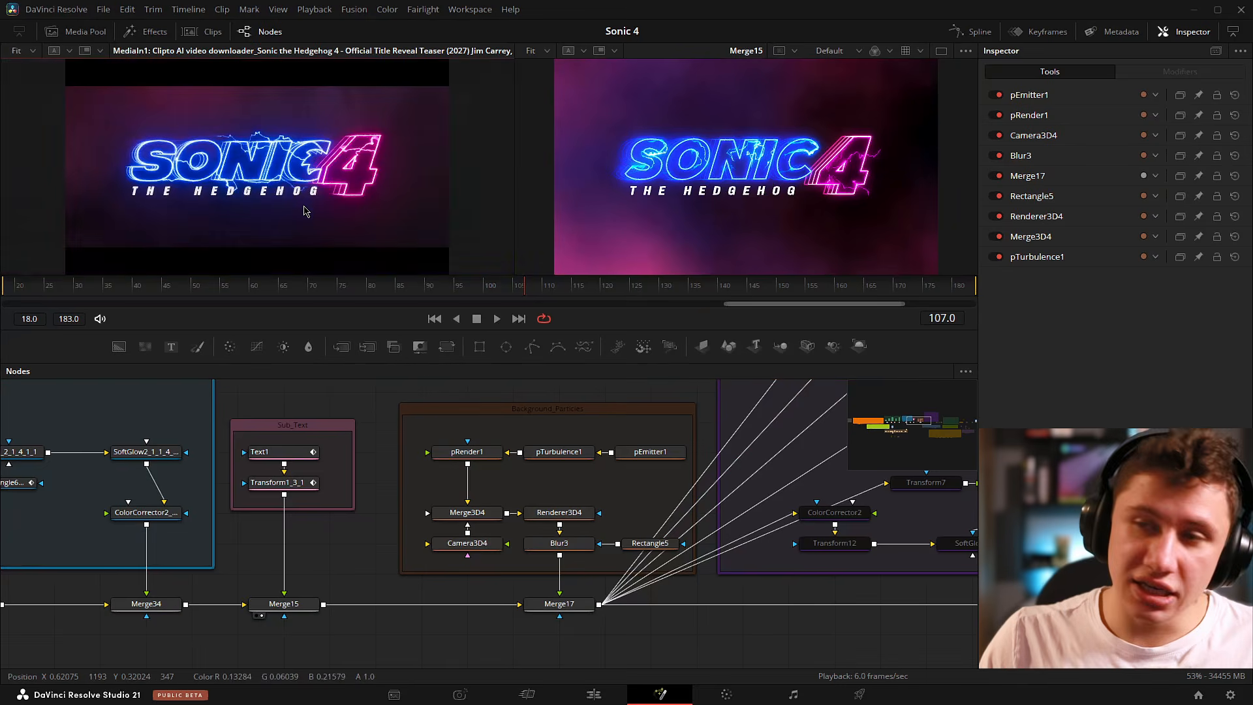
# Scrub back to frame 59 and examine the background particles up close in the reference clip.
pyautogui.moveTo(300, 290); pyautogui.dragTo(243, 284)
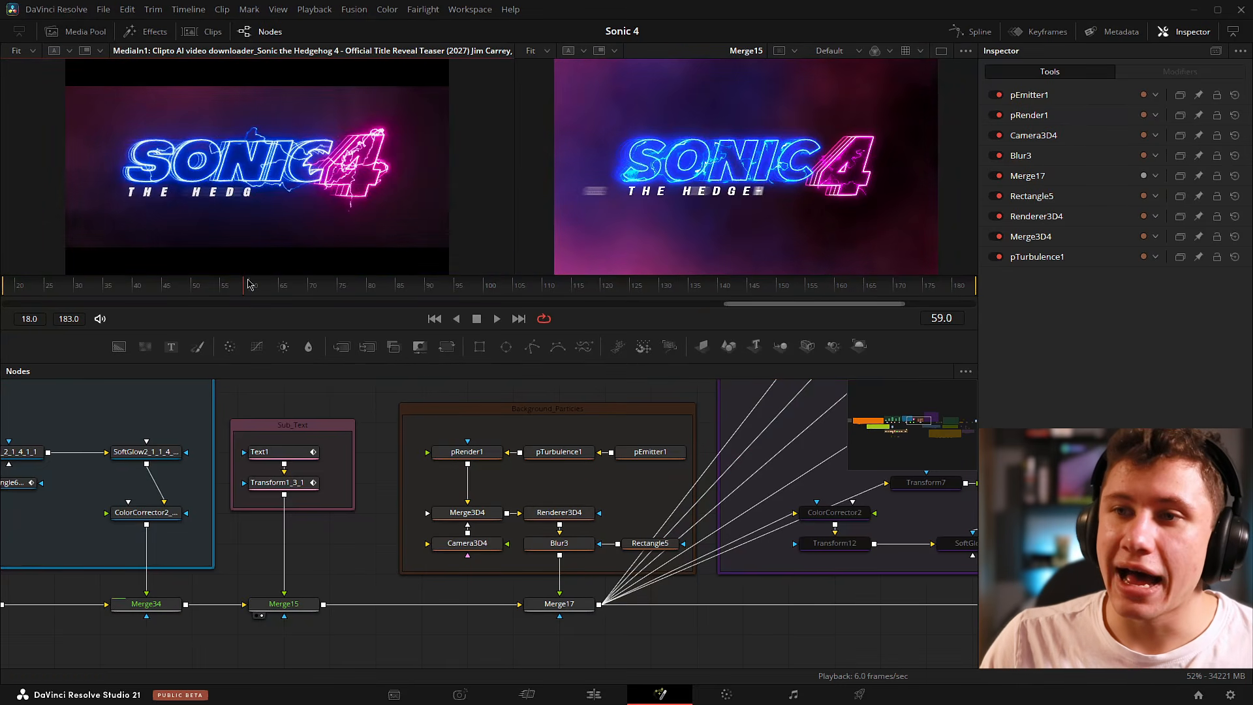
pyautogui.scroll(5, 423, 168)
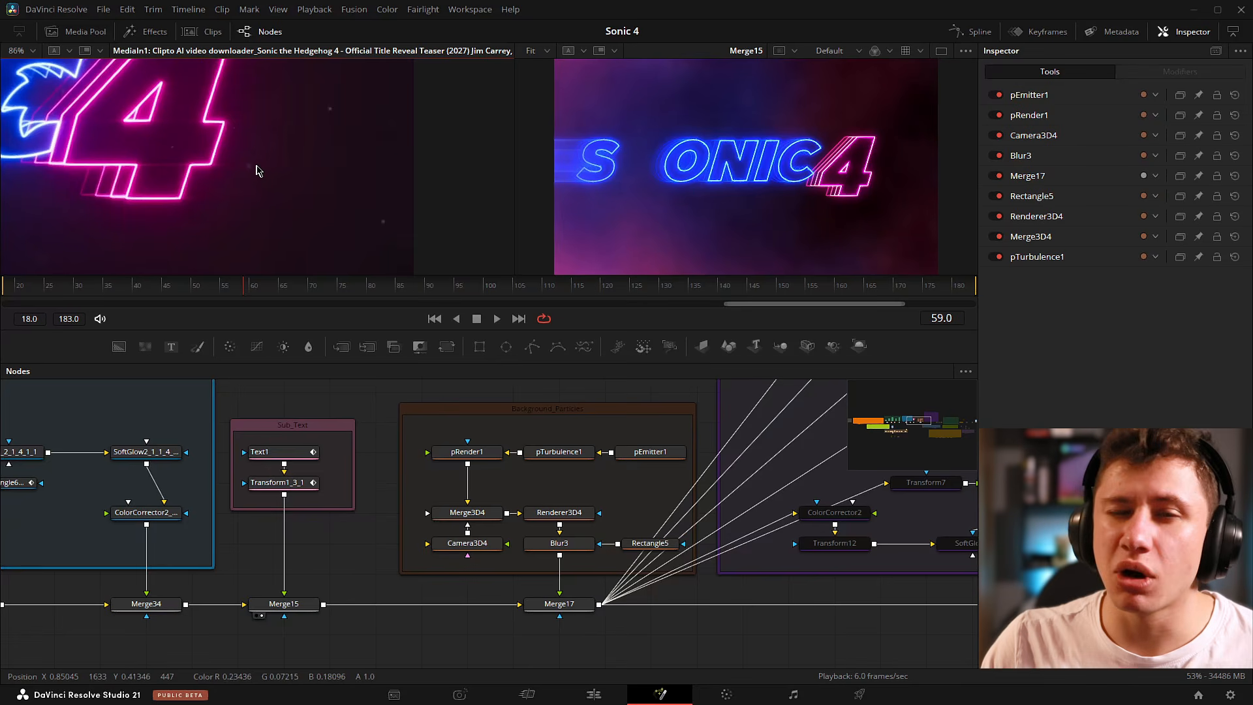
pyautogui.hotkey('ctrl', 'f')
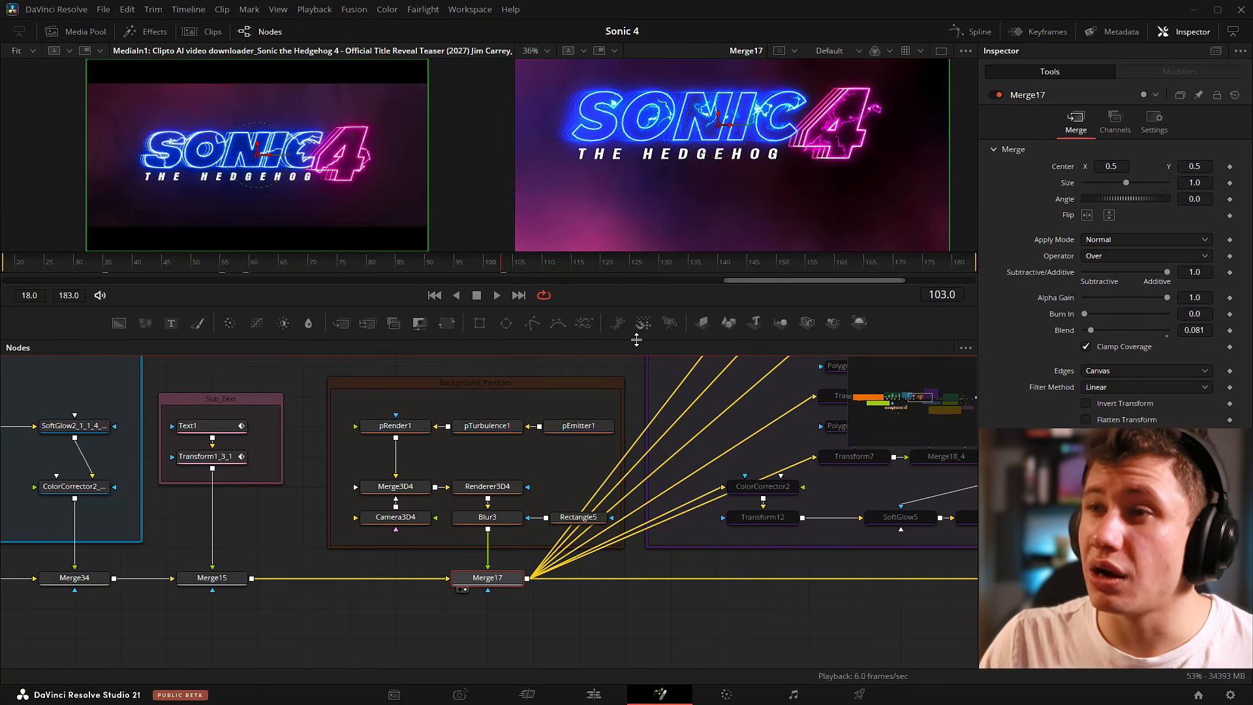
# Enlarge the viewers, raise Merge17's Blend to 0.291, and check the particles up close around the title.
pyautogui.moveTo(637, 340); pyautogui.dragTo(637, 453)
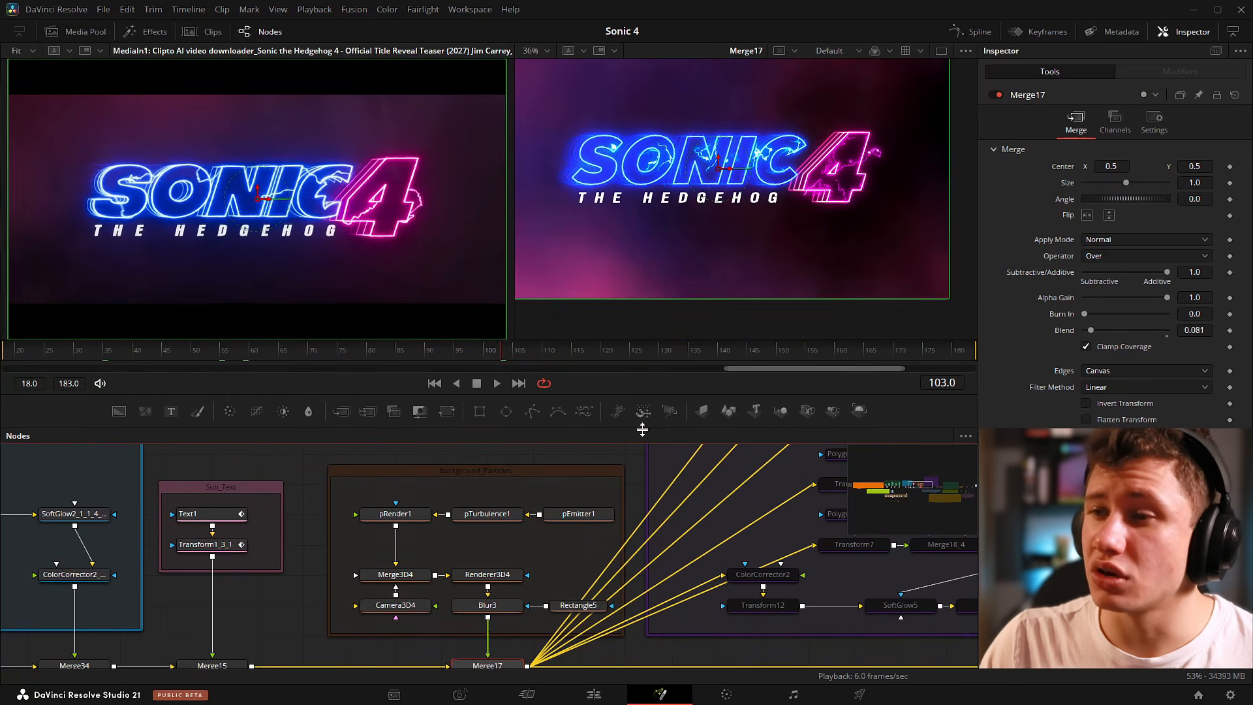
pyautogui.hotkey('ctrl', 'f')
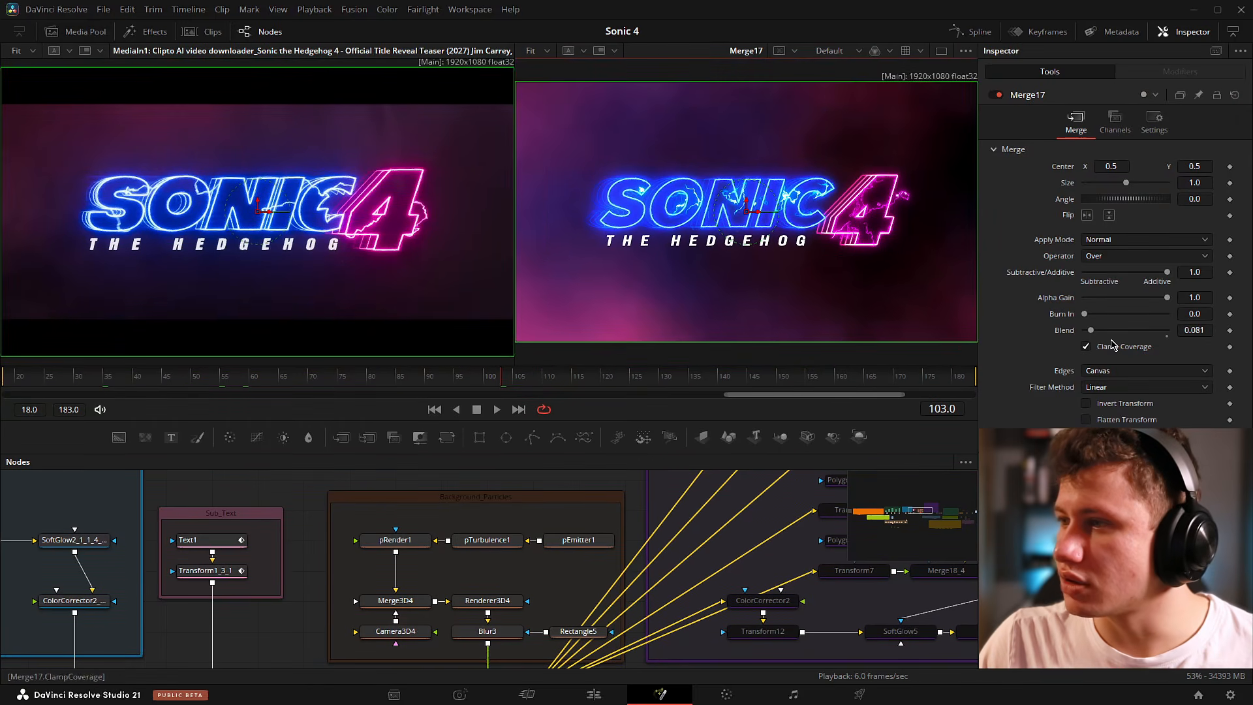
pyautogui.moveTo(1090, 330); pyautogui.dragTo(1095, 332)
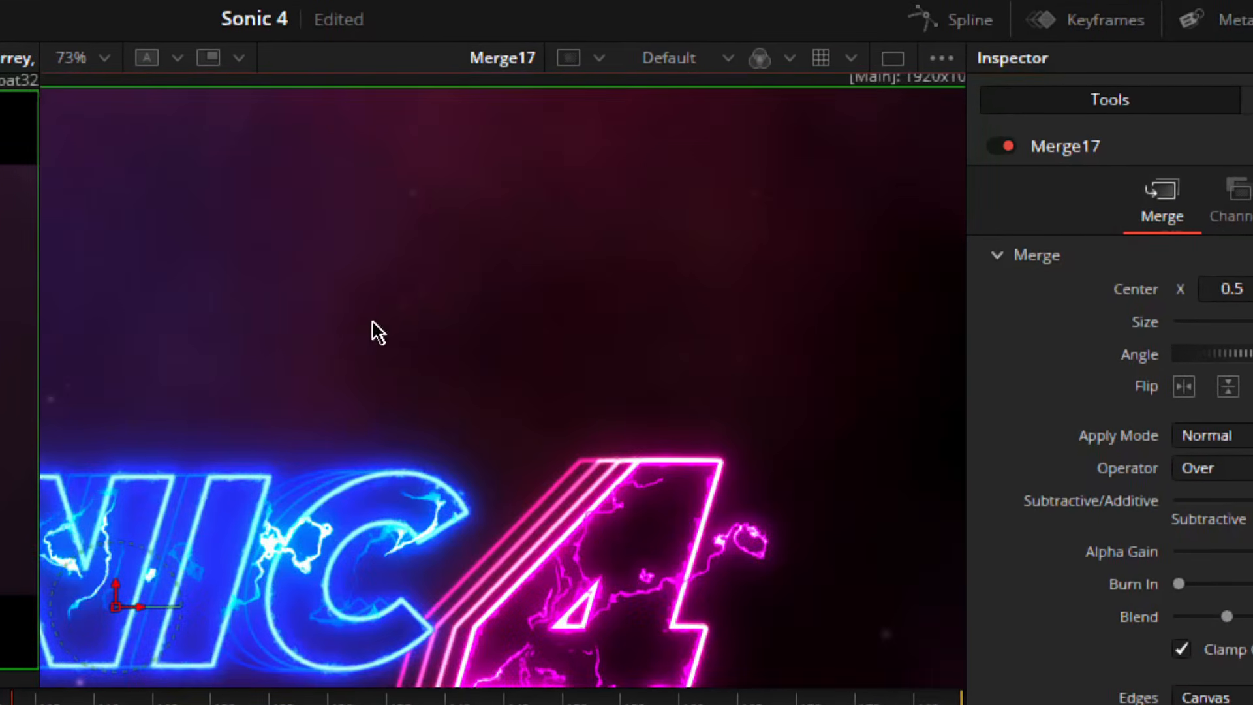
pyautogui.moveTo(382, 392); pyautogui.dragTo(315, 201)
pyautogui.scroll(-3, 587, 430)
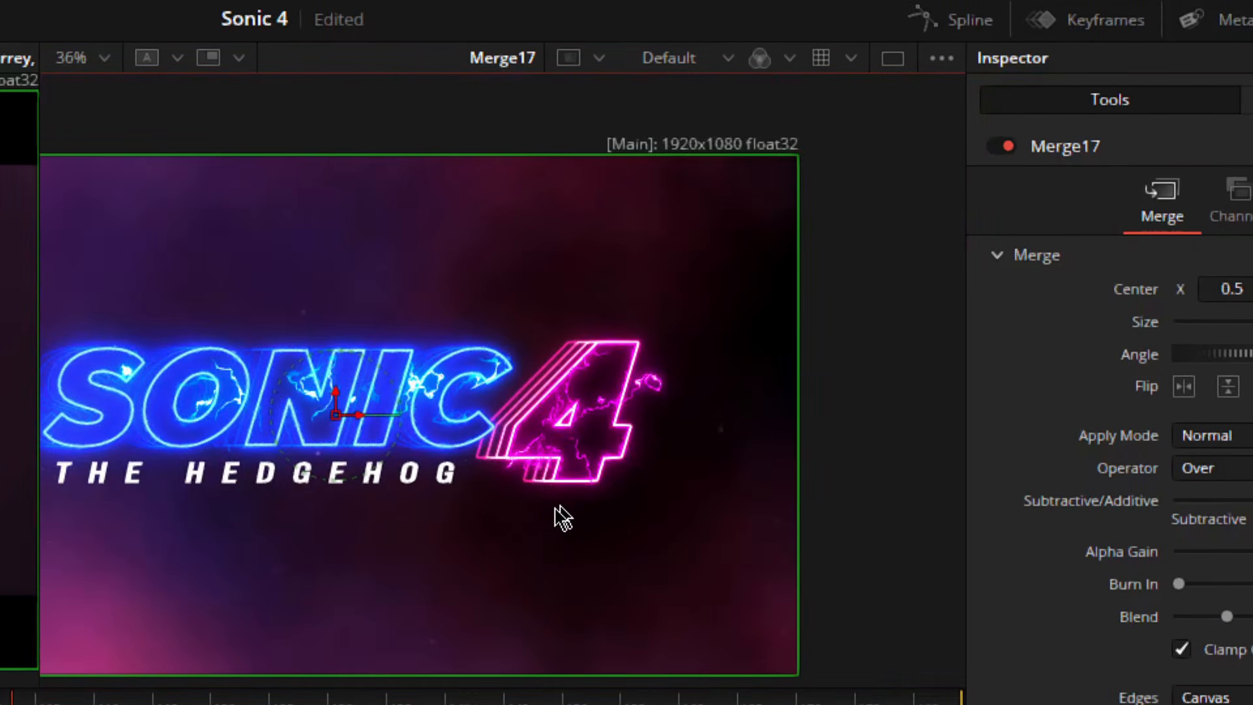
pyautogui.moveTo(556, 509); pyautogui.dragTo(762, 465)
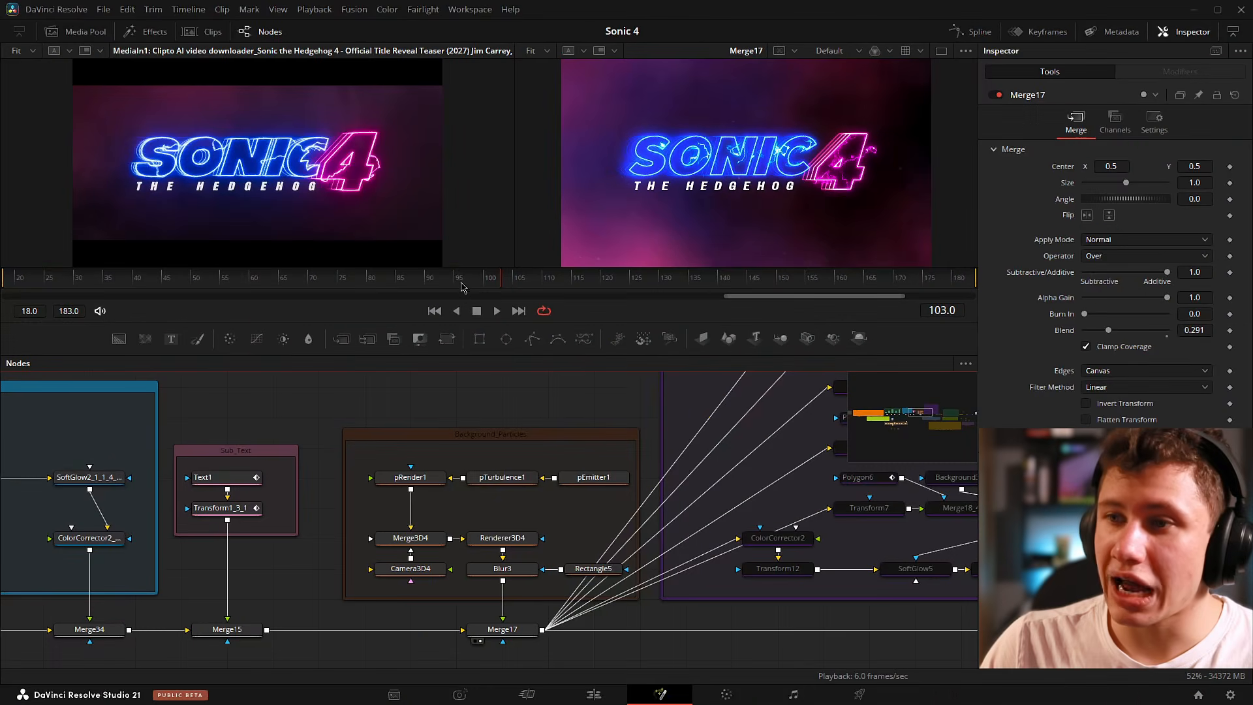
# Play Merge17's output up to frame 104 to examine how the background particles move.
pyautogui.moveTo(460, 283); pyautogui.dragTo(330, 285)
pyautogui.press('space')
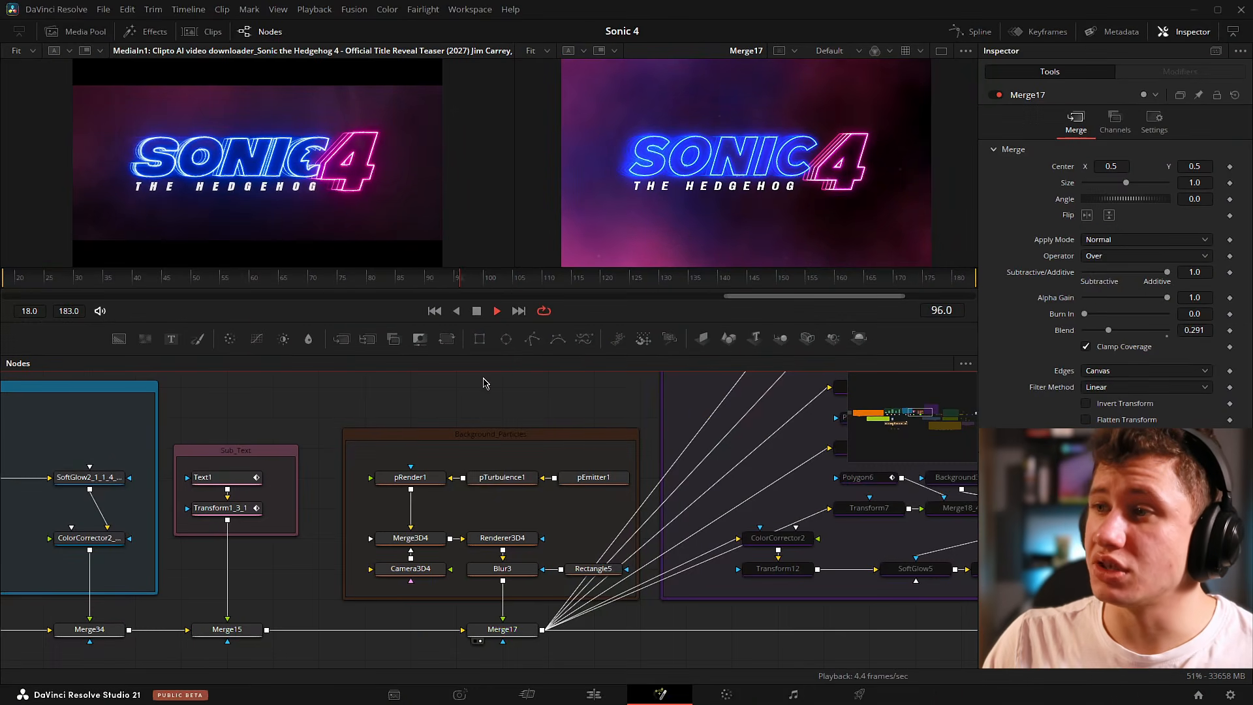
pyautogui.press('space')
pyautogui.moveTo(547, 435); pyautogui.dragTo(541, 415)
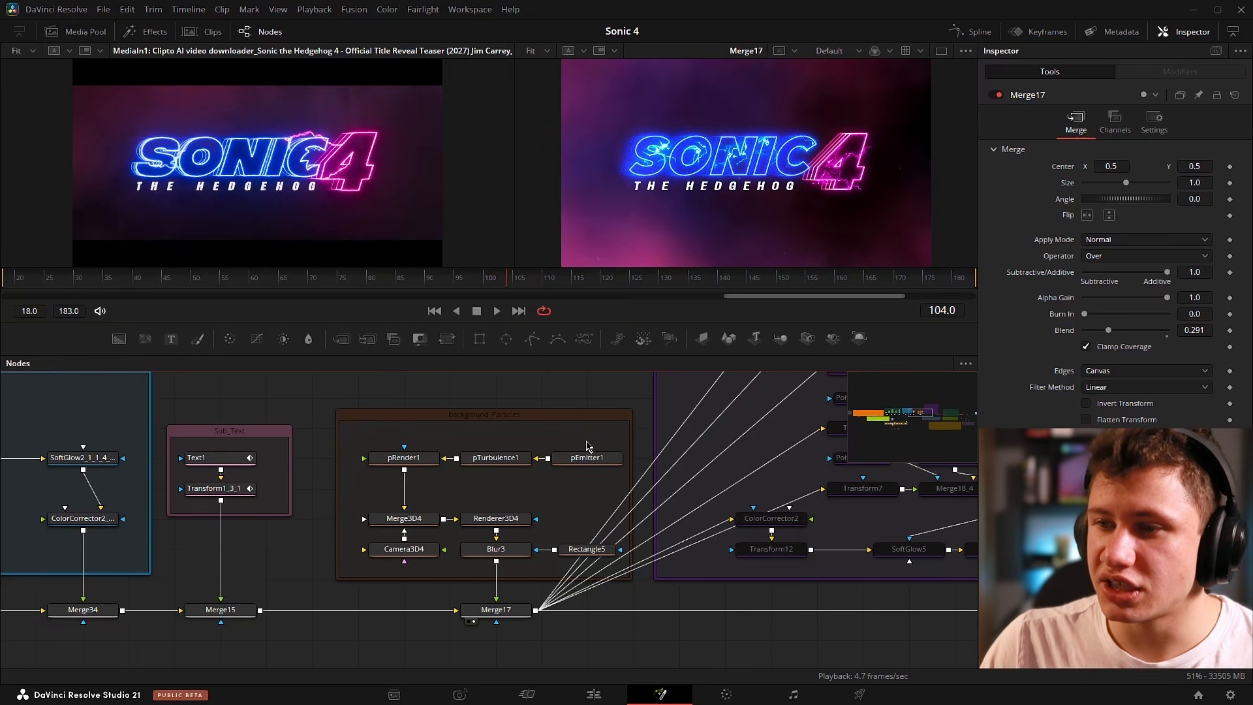
# Inspect pEmitter1's settings and look up the pEmitter tool in the tool search without adding it.
pyautogui.click(574, 461)
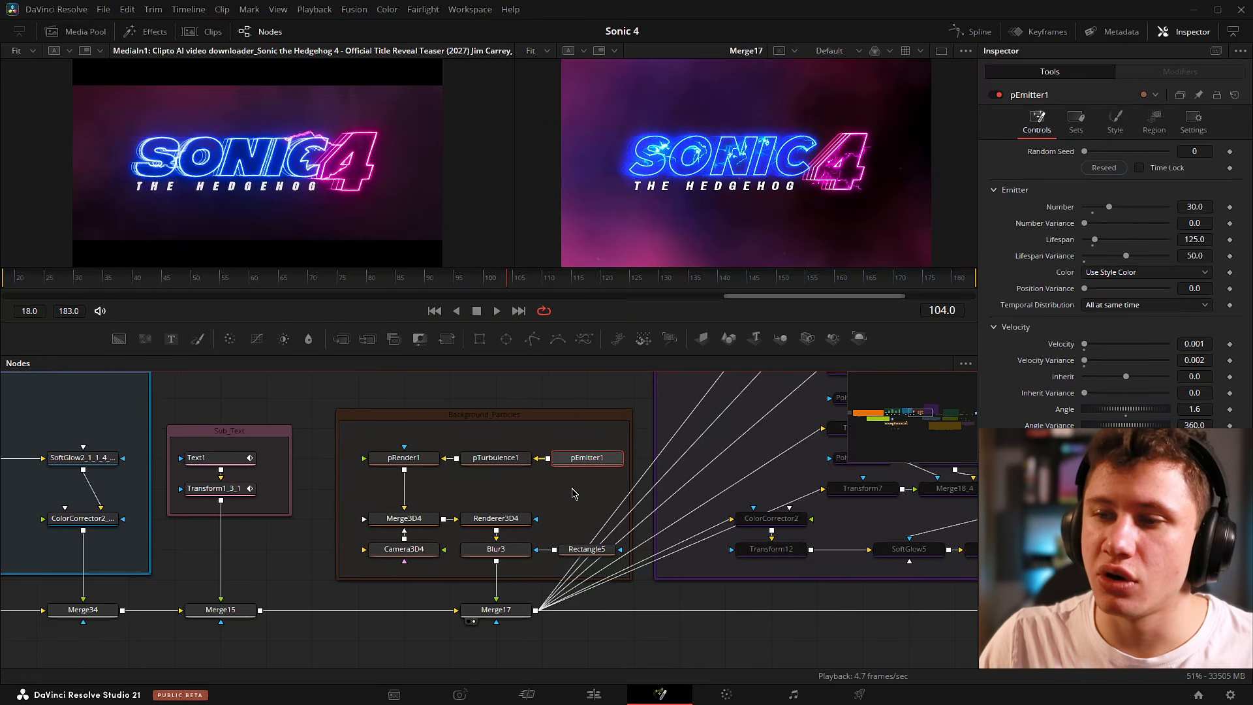
pyautogui.hotkey('shift', 'space')
pyautogui.write('glow')
pyautogui.press('BackSpace')
pyautogui.press('BackSpace')
pyautogui.press('BackSpace')
pyautogui.press('BackSpace')
pyautogui.write('pem')
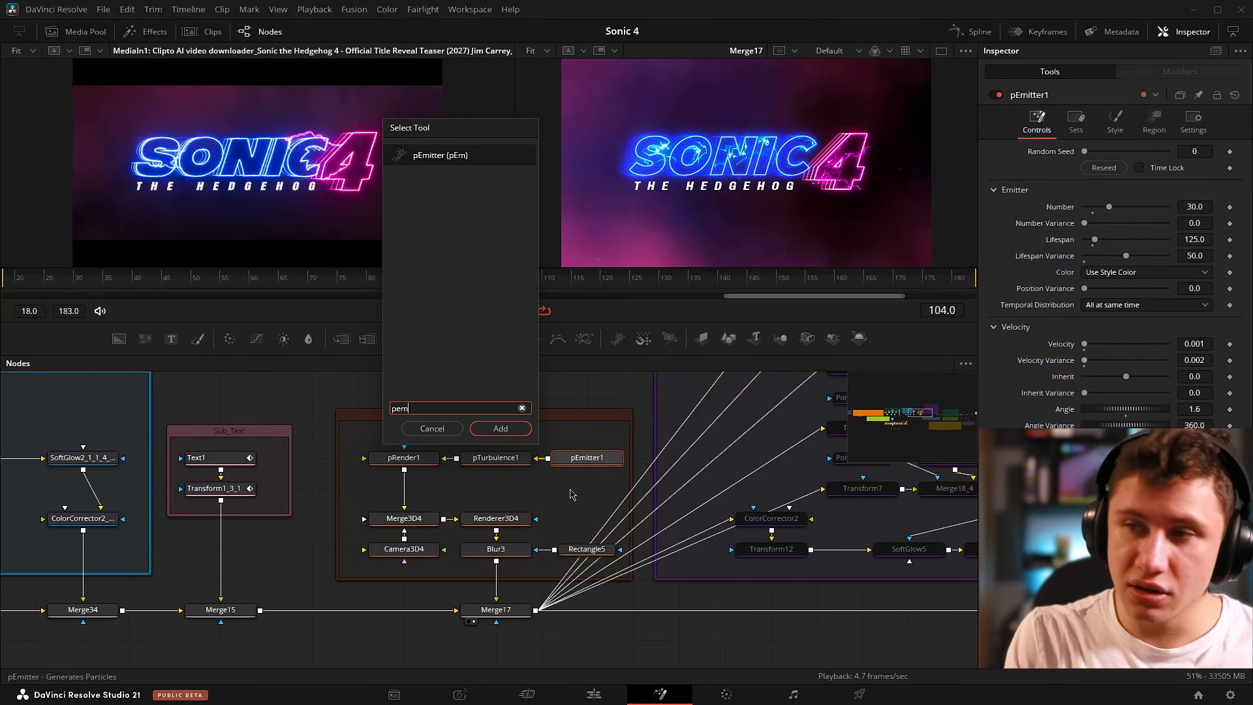
pyautogui.press('Escape')
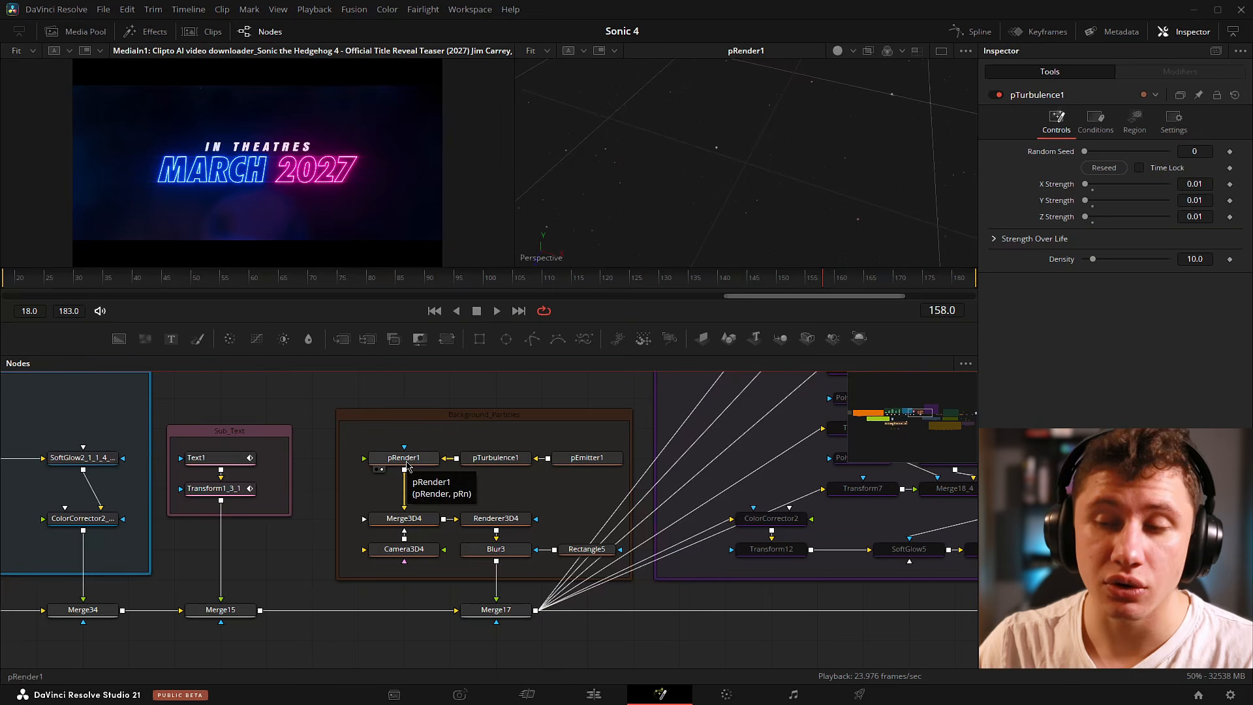
# Examine pEmitter1's emitter and style settings while viewing pRender1's particles from different angles in 3D.
pyautogui.click(587, 457)
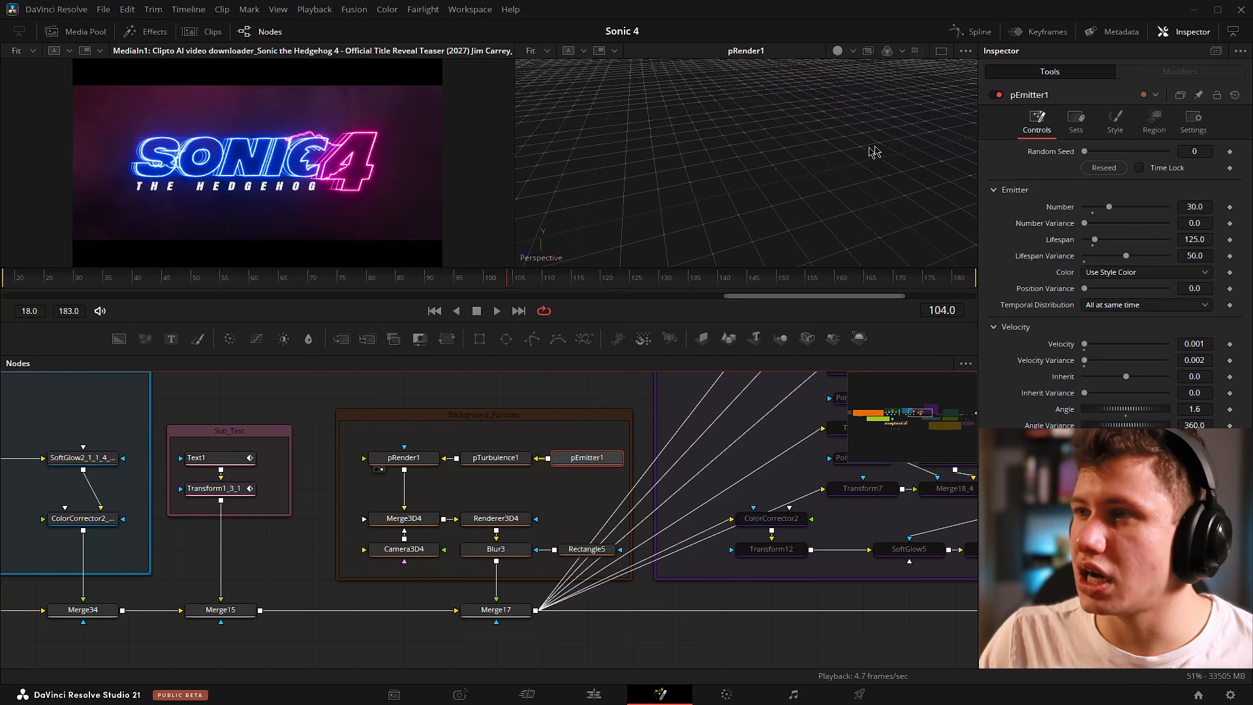
pyautogui.moveTo(899, 132); pyautogui.dragTo(771, 197)
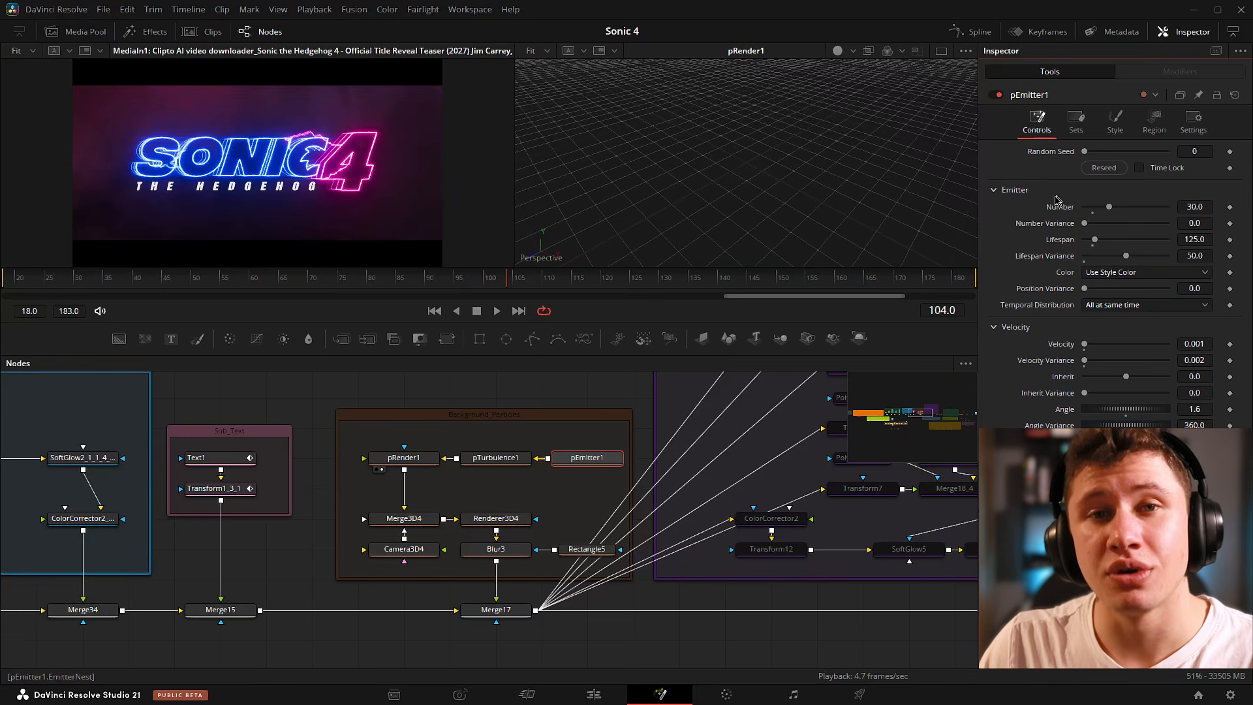
pyautogui.click(1115, 121)
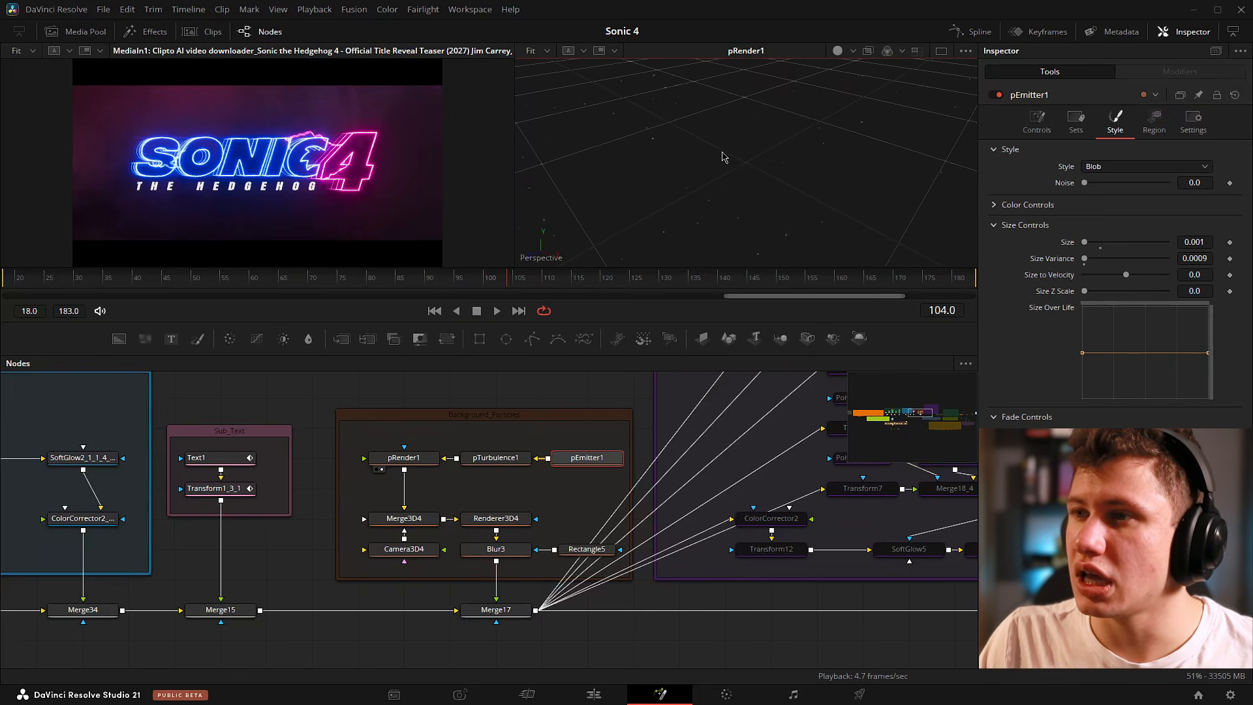
pyautogui.moveTo(833, 149); pyautogui.dragTo(866, 126)
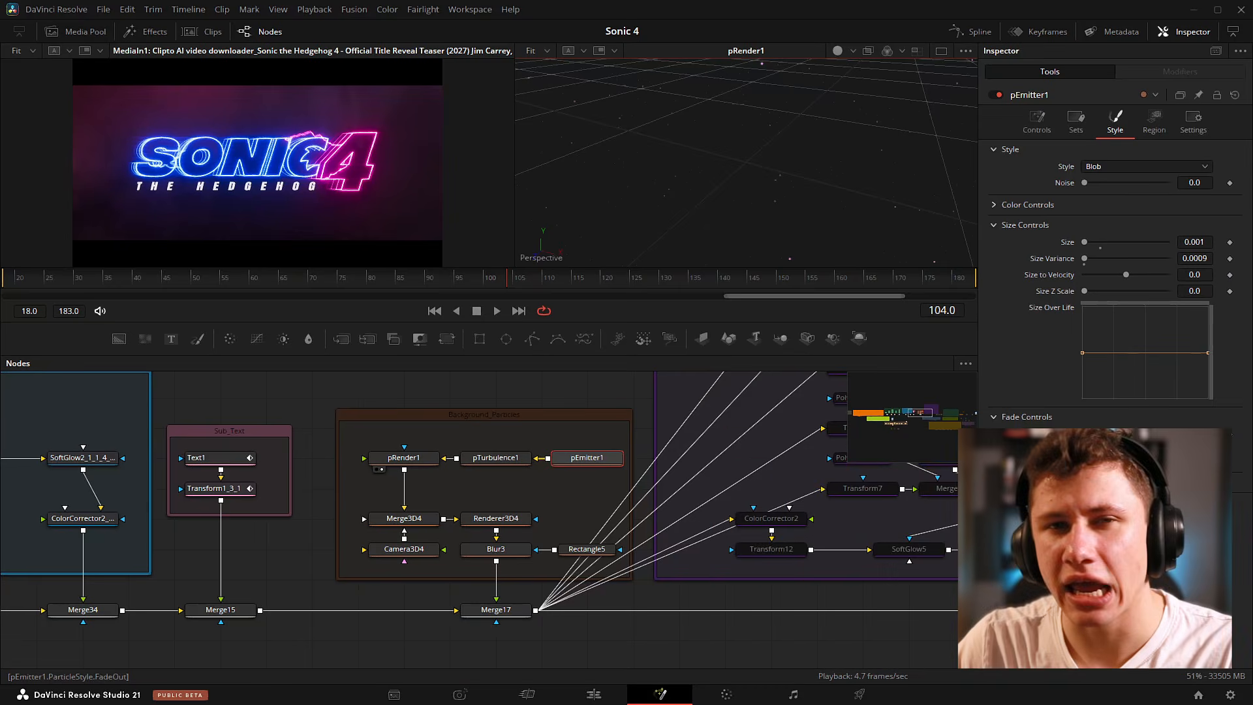
# Expand pEmitter1's color controls, try shifting the Red Variance to a low of -1.0, and undo it.
pyautogui.click(1001, 206)
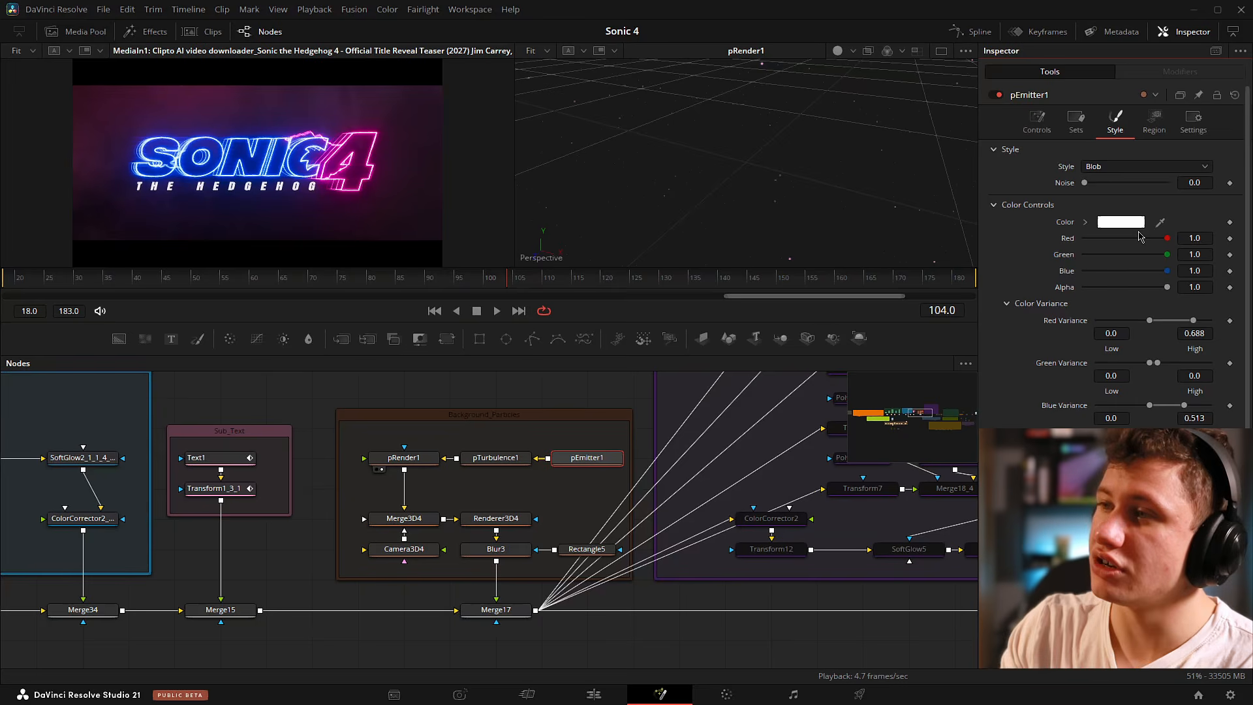
pyautogui.scroll(-3, 1102, 240)
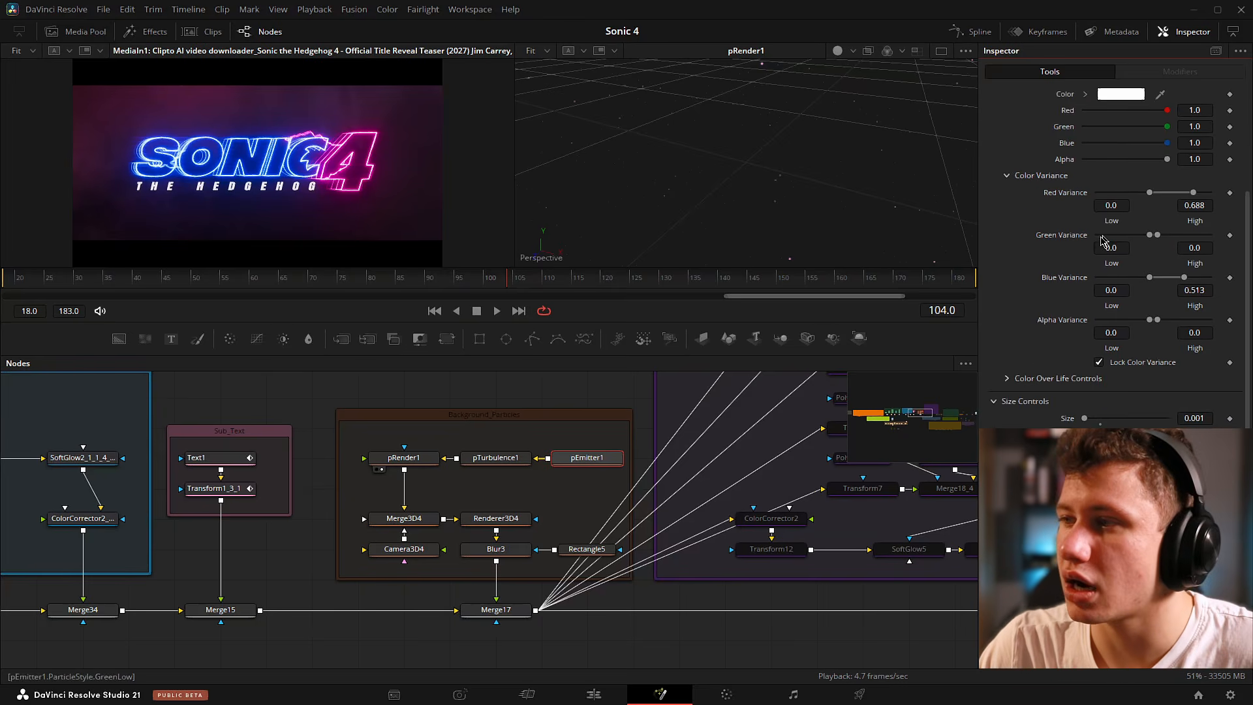
pyautogui.scroll(2, 1108, 235)
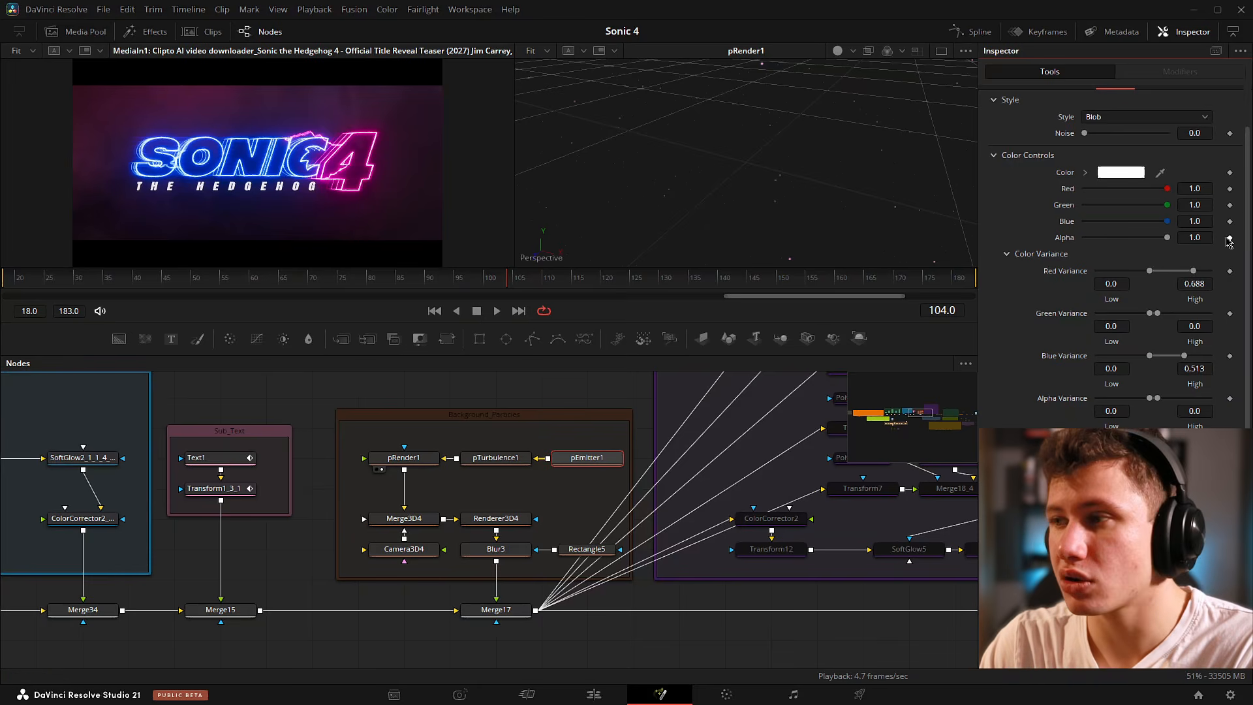
pyautogui.moveTo(1148, 277); pyautogui.dragTo(1102, 287)
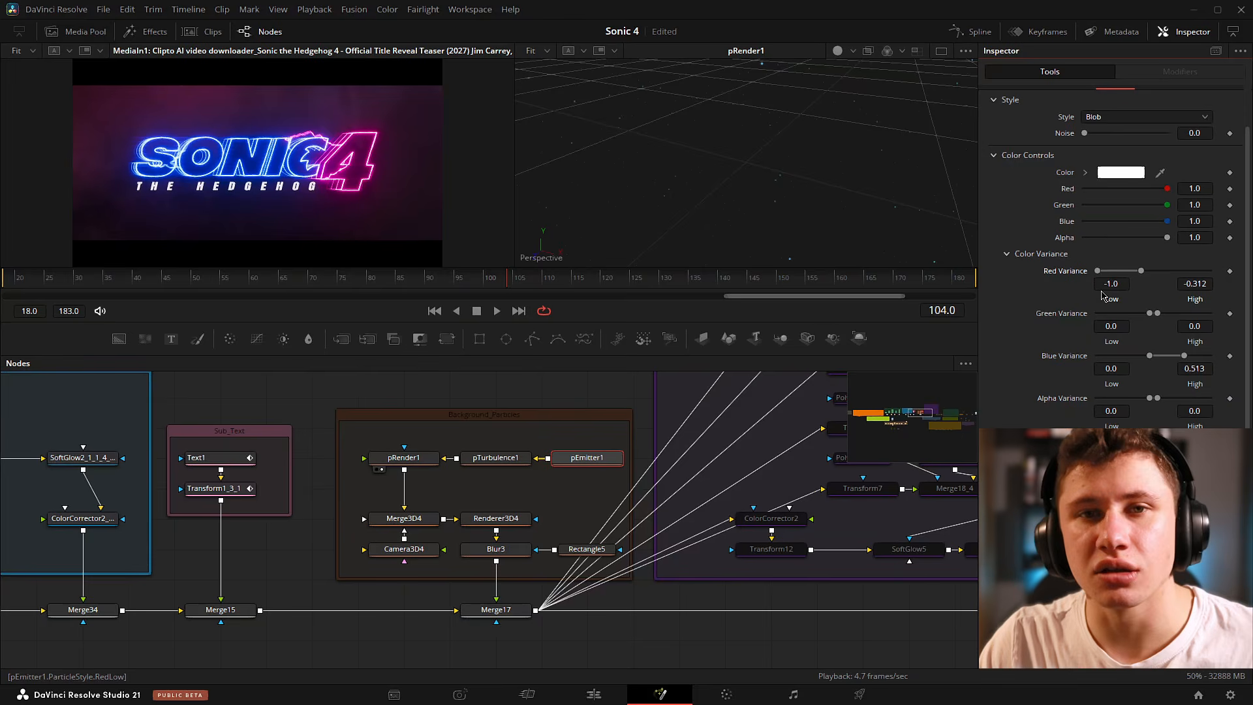
pyautogui.hotkey('ctrl', 'z')
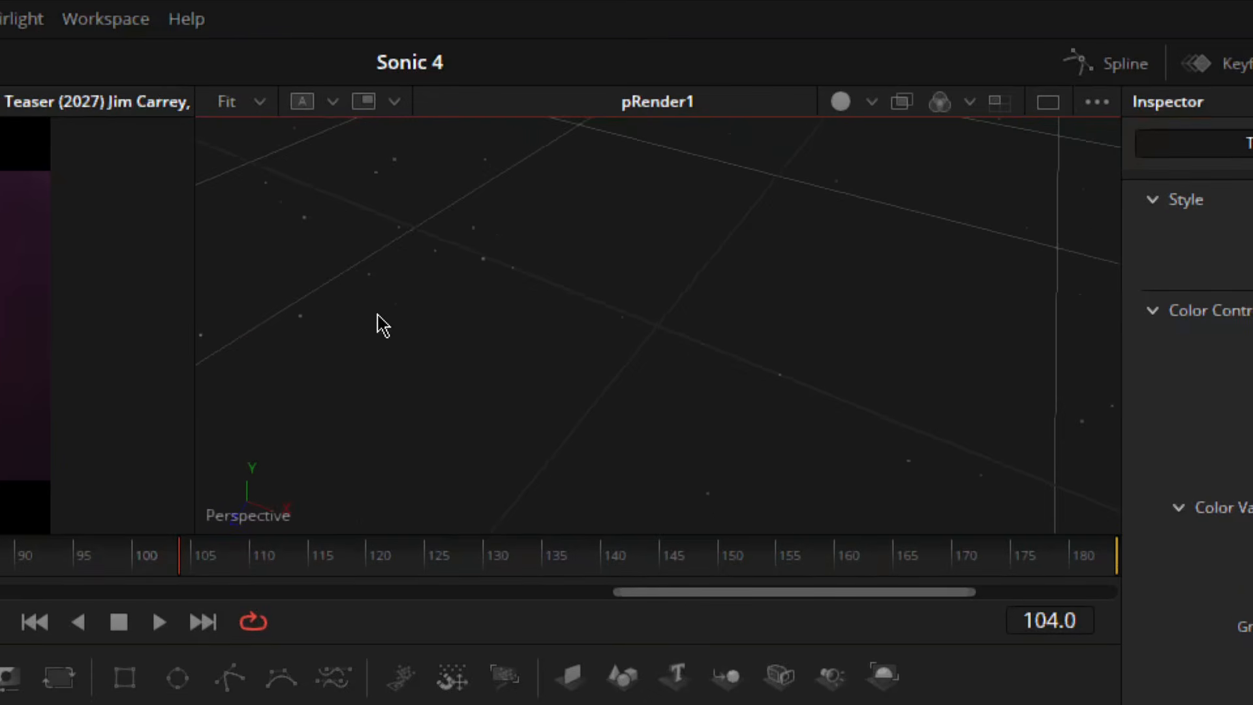
# Play the particles in the 3D view to frame 158 and examine their motion against pEmitter1's emitter and velocity settings.
pyautogui.moveTo(622, 377); pyautogui.dragTo(642, 431)
pyautogui.rightClick(642, 431)
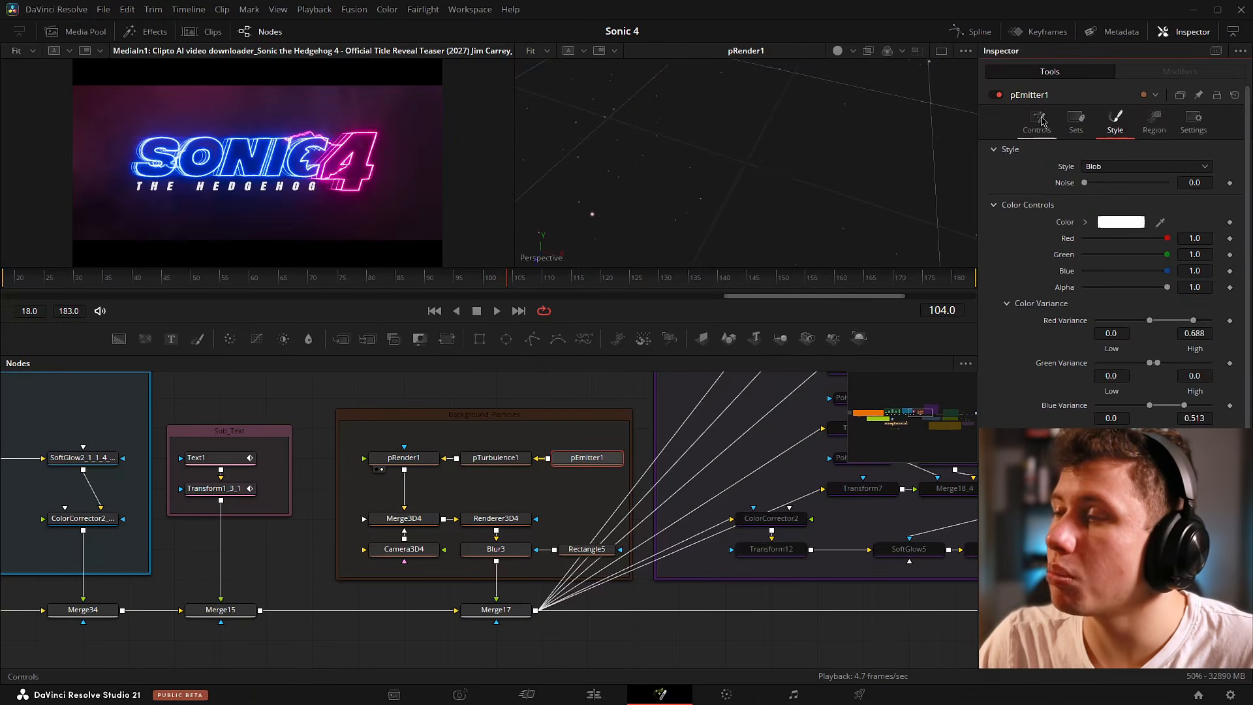
pyautogui.click(1041, 121)
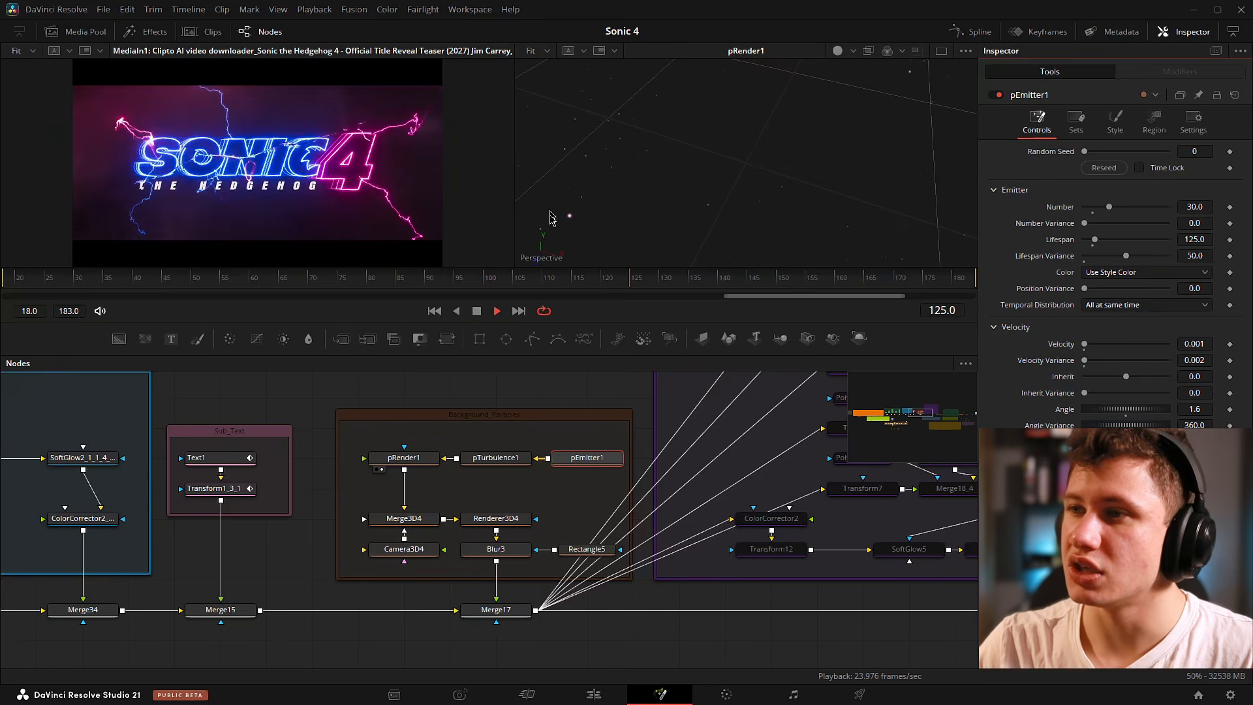
pyautogui.click(489, 311)
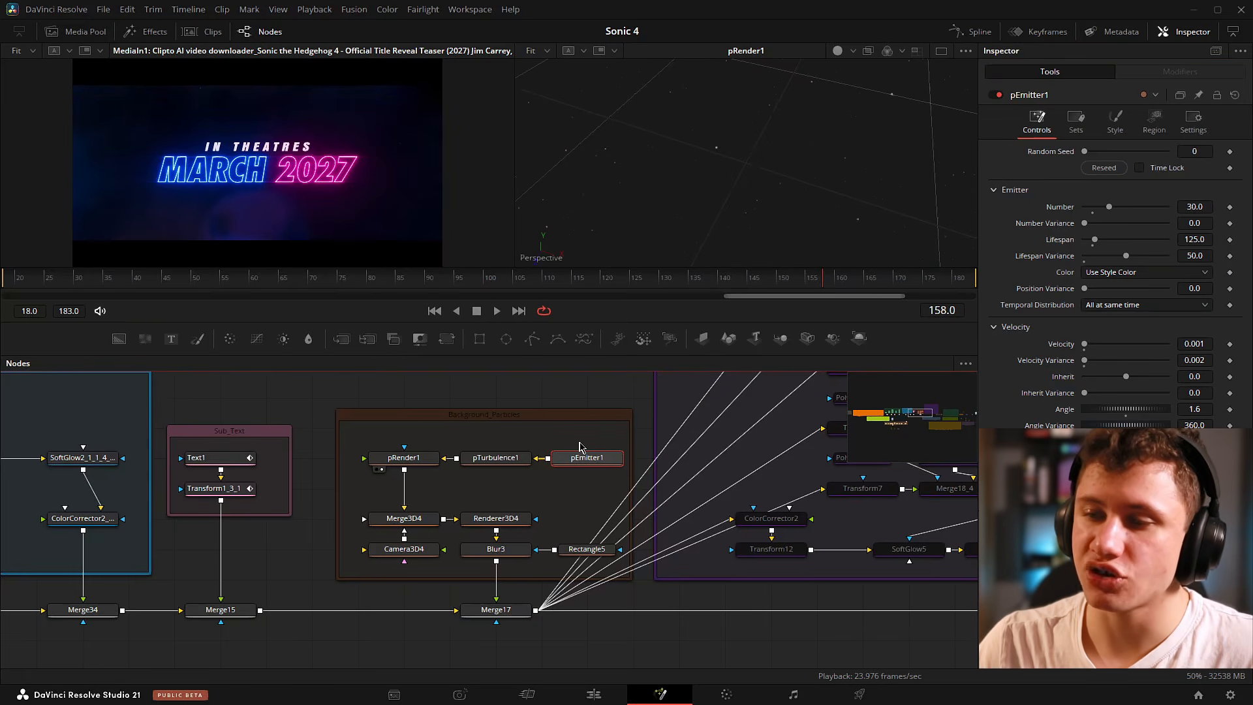
# Examine pTurbulence1's strength and density settings and how Camera3D4 frames the particles for Renderer3D4.
pyautogui.click(493, 462)
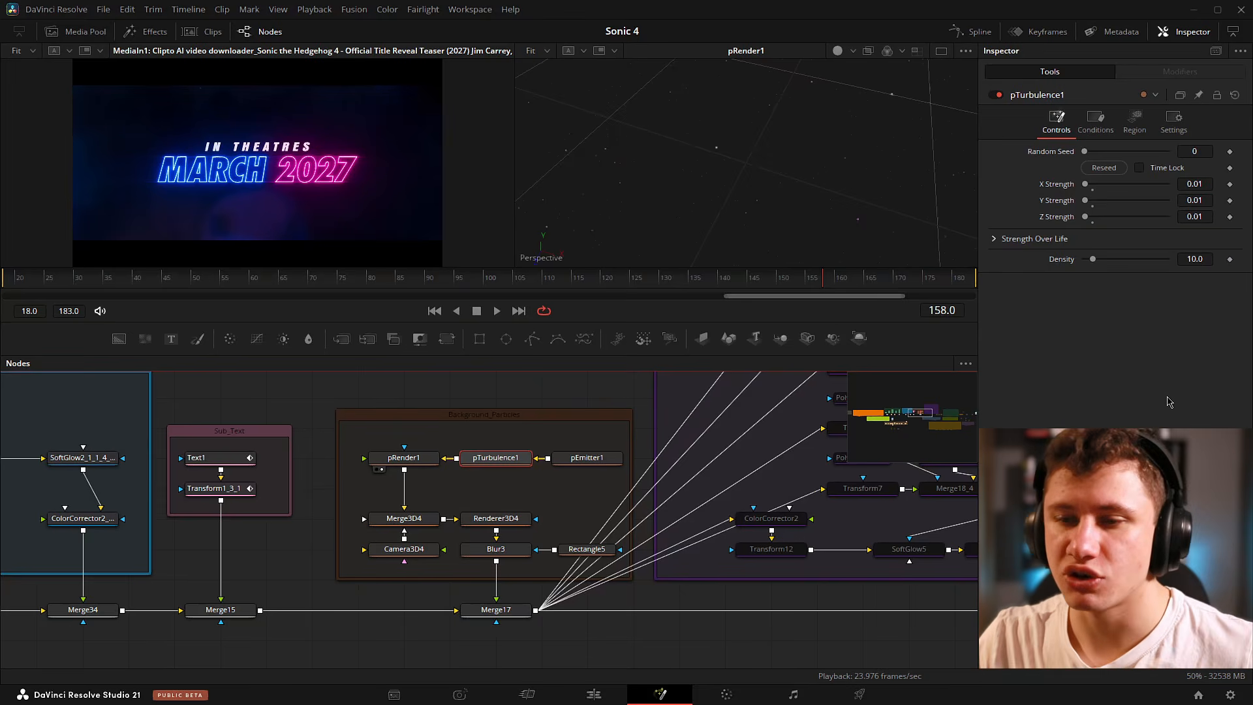
pyautogui.moveTo(441, 473); pyautogui.dragTo(478, 464)
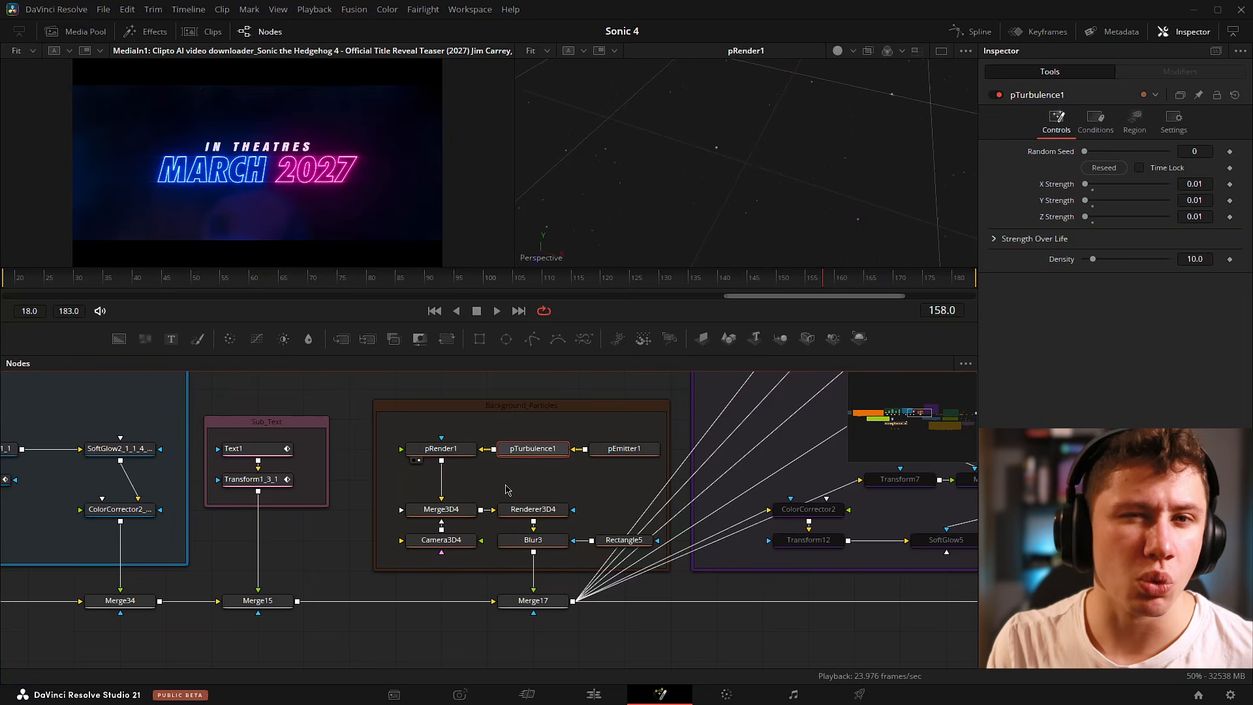
pyautogui.click(400, 497)
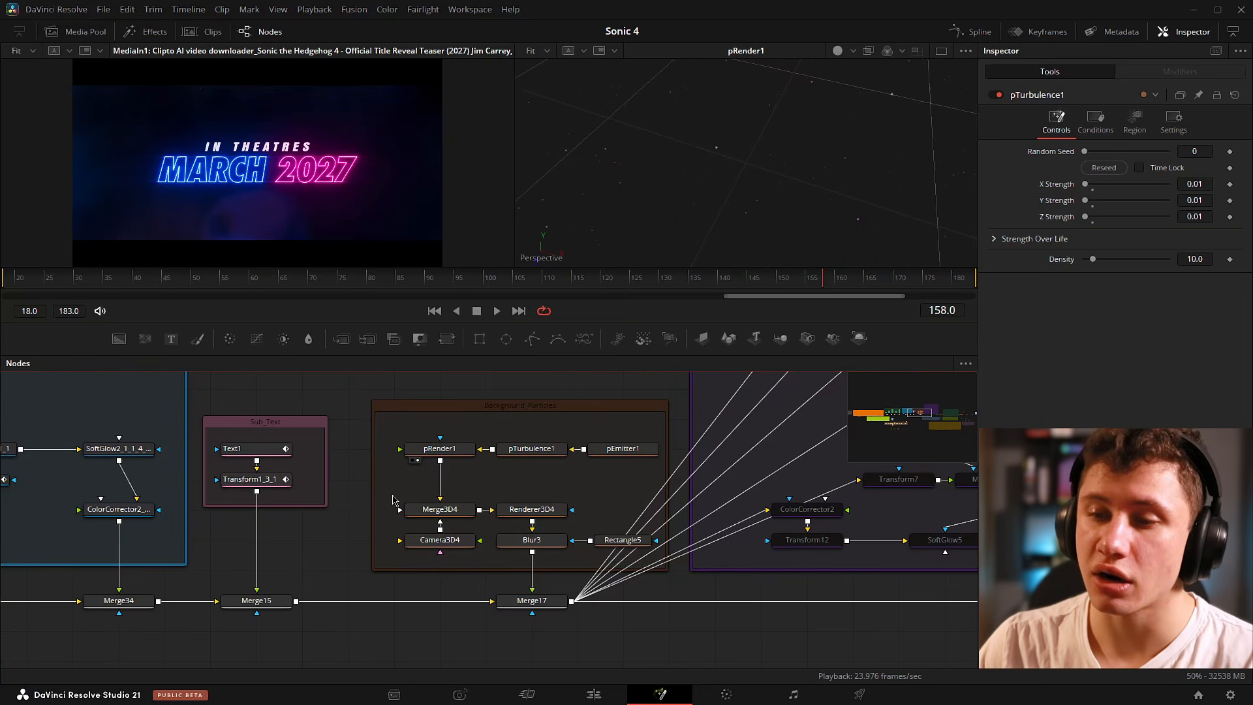
pyautogui.click(414, 541)
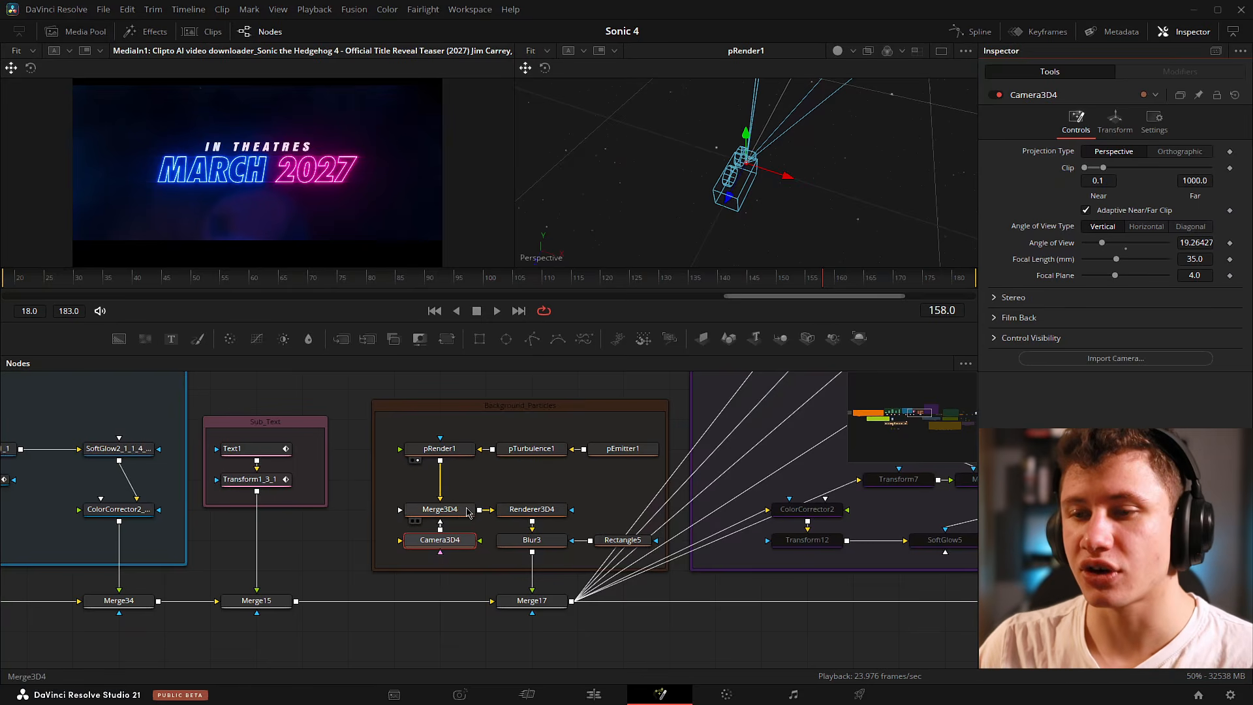
pyautogui.click(510, 520)
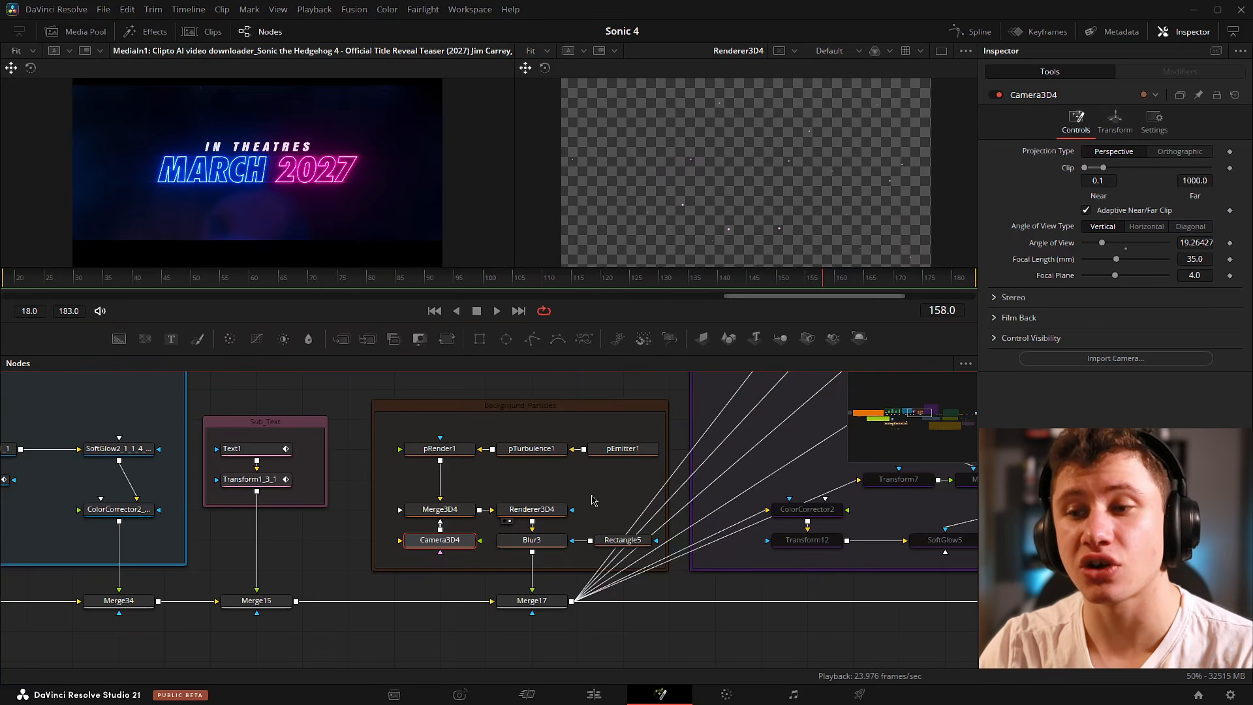
# Compare a single particle's softness between Renderer3D4 and Blur3 up close, and inspect Blur3's settings.
pyautogui.moveTo(546, 537); pyautogui.dragTo(788, 161)
pyautogui.scroll(5, 752, 190)
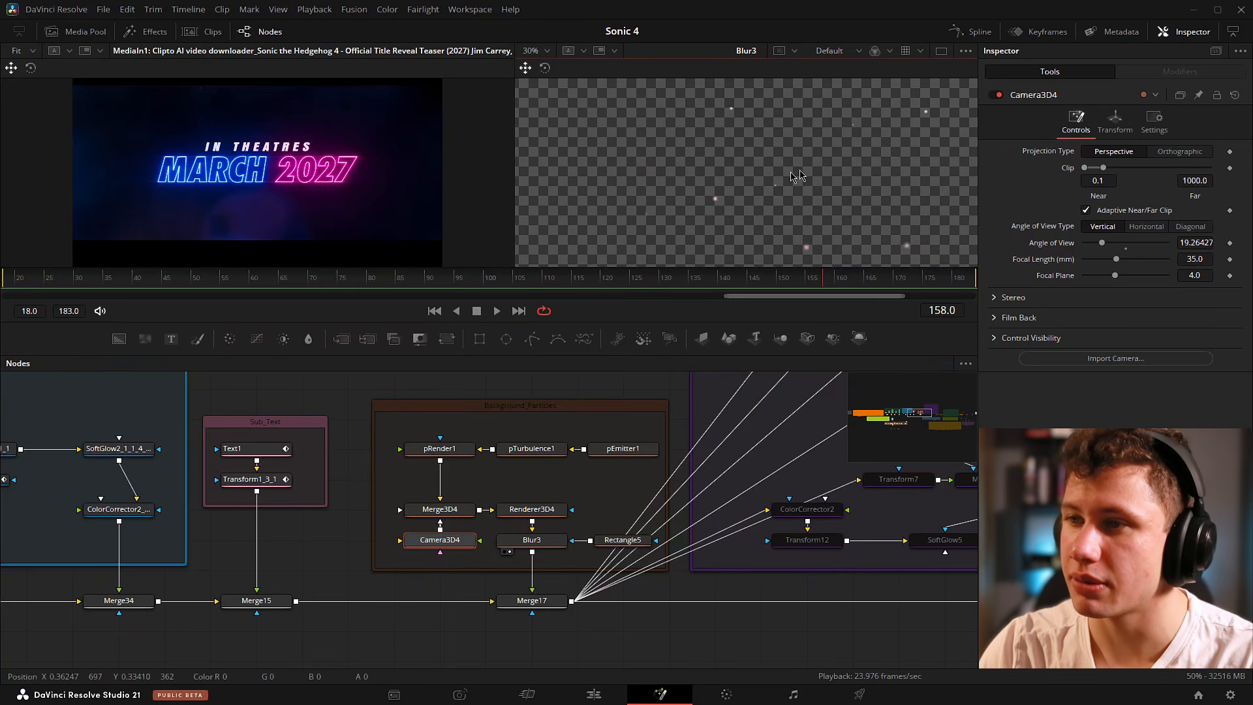
pyautogui.scroll(3, 708, 189)
pyautogui.scroll(3, 815, 201)
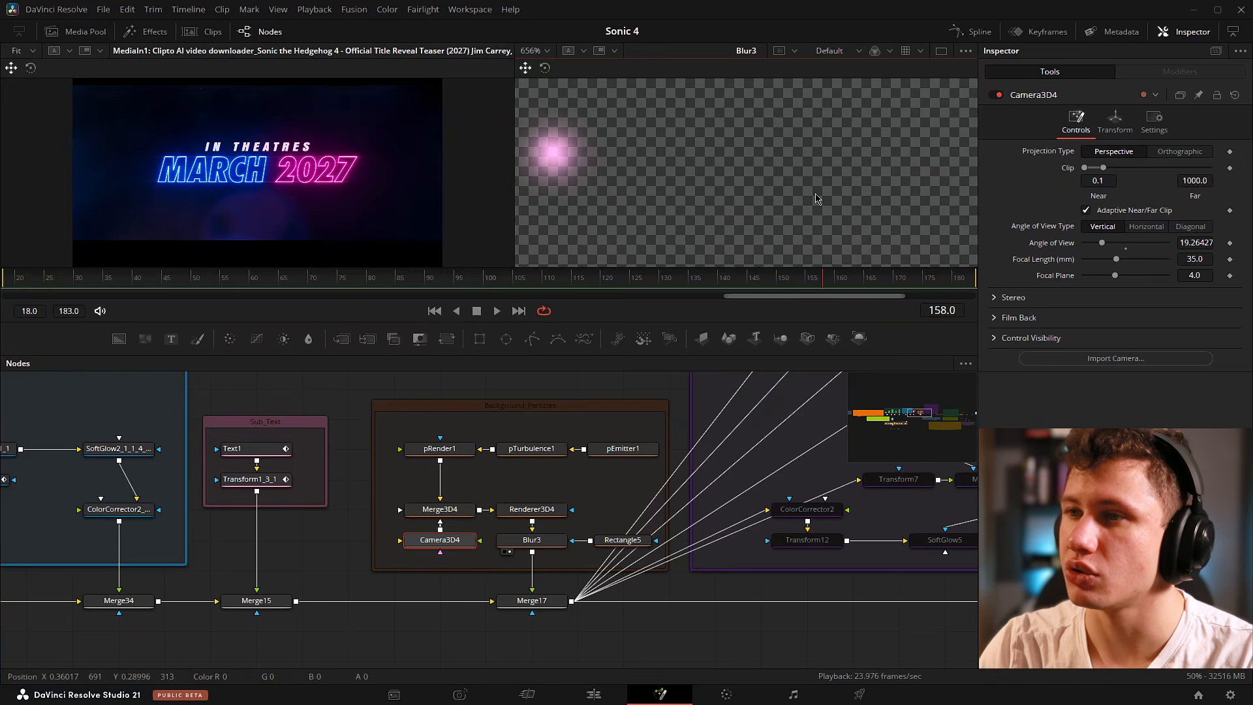
pyautogui.moveTo(689, 204); pyautogui.dragTo(839, 212)
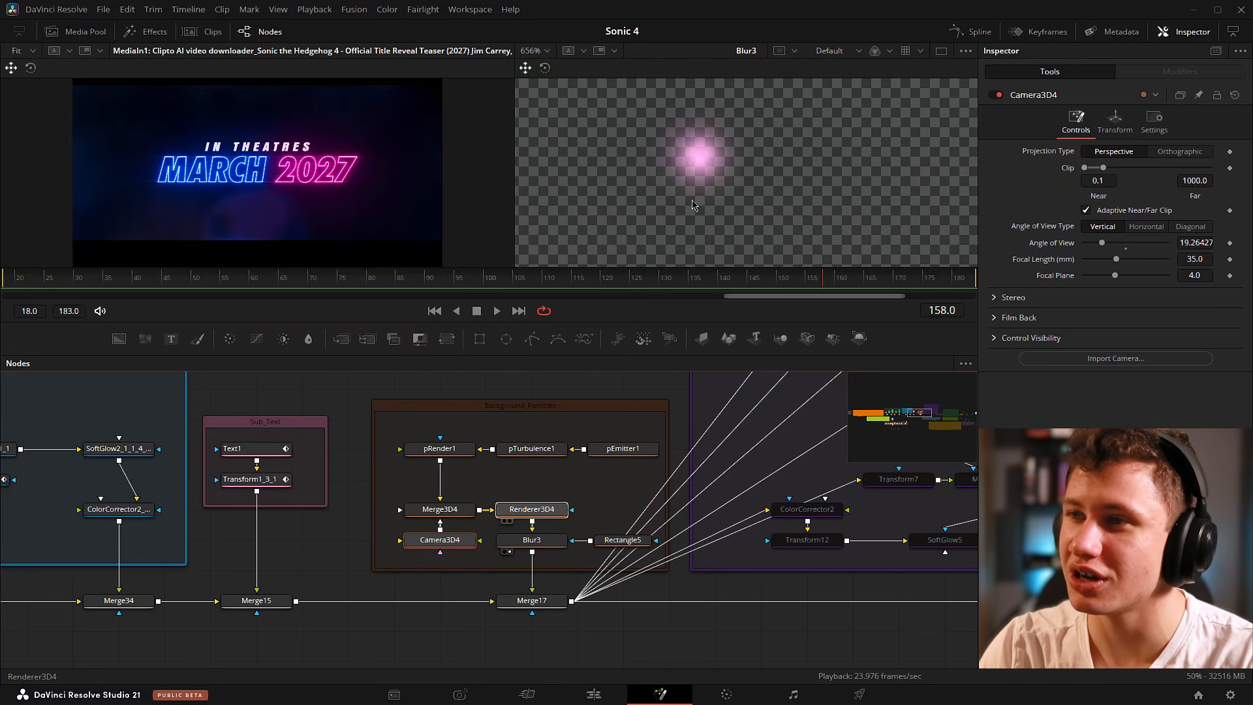
pyautogui.press('2')
pyautogui.moveTo(547, 548); pyautogui.dragTo(749, 190)
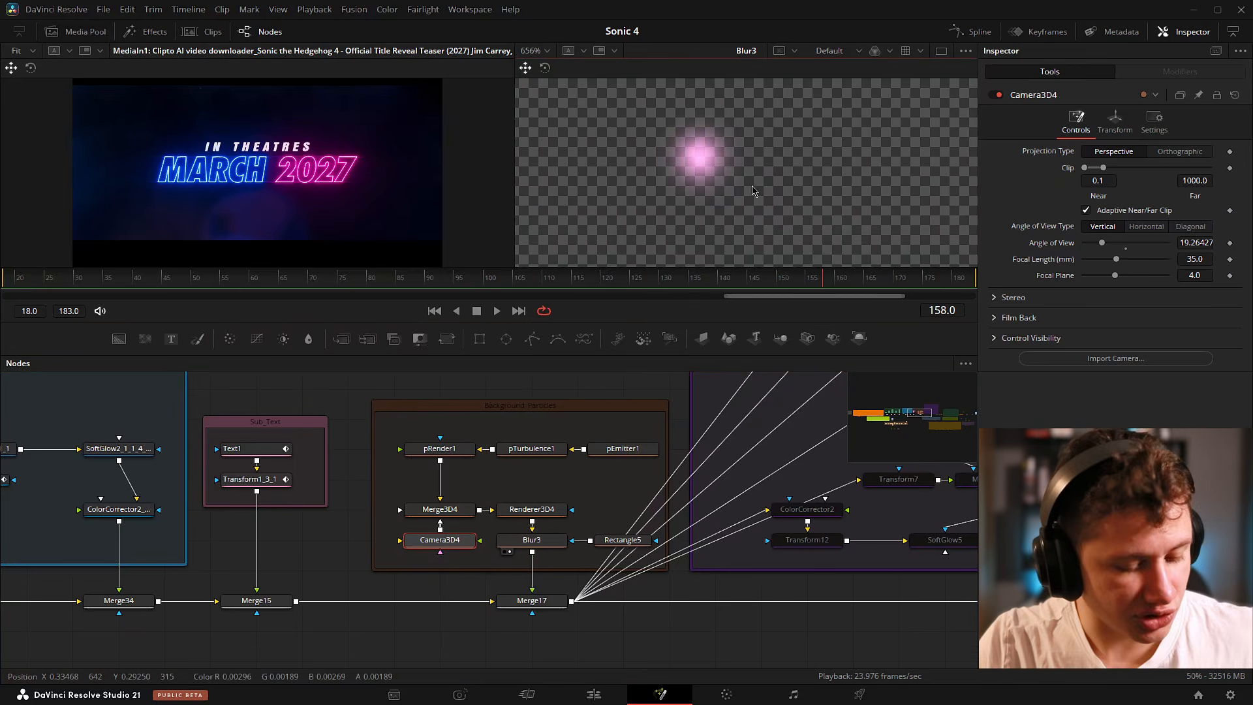
pyautogui.hotkey('ctrl', 'f')
pyautogui.click(609, 502)
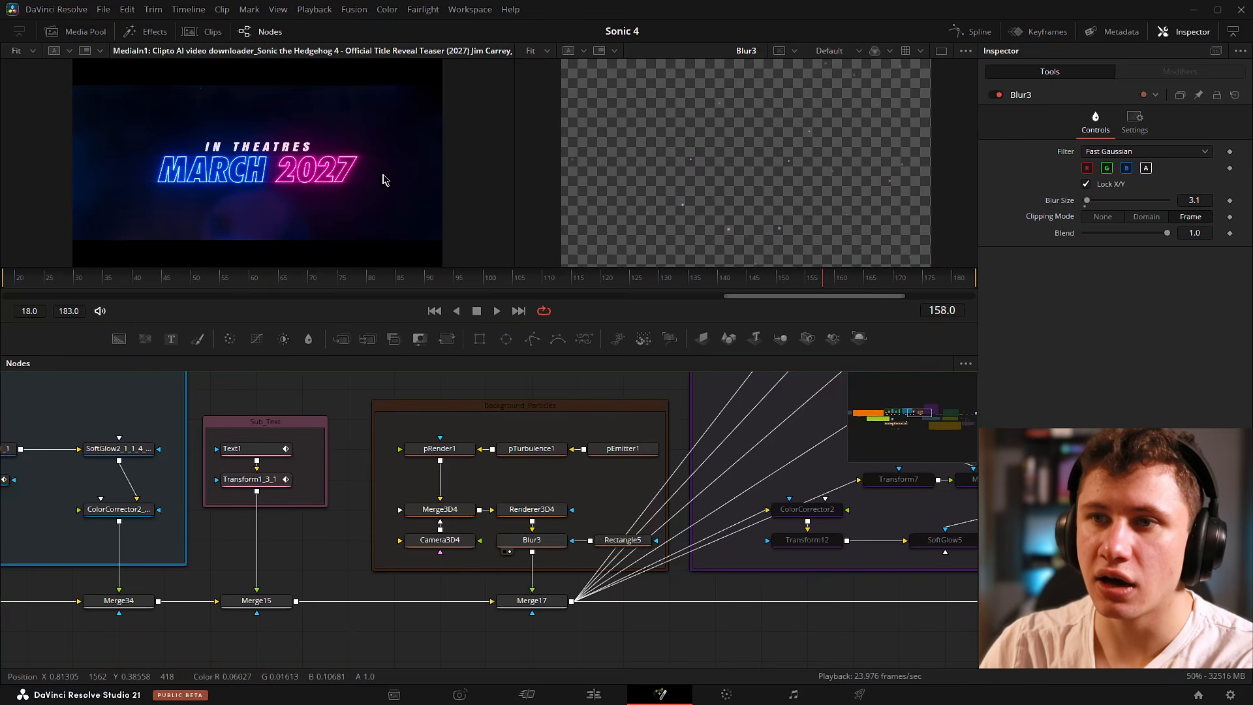
# Examine Rectangle5's mask settings and how Merge17 combines the particles with the title around the subtitle.
pyautogui.click(631, 542)
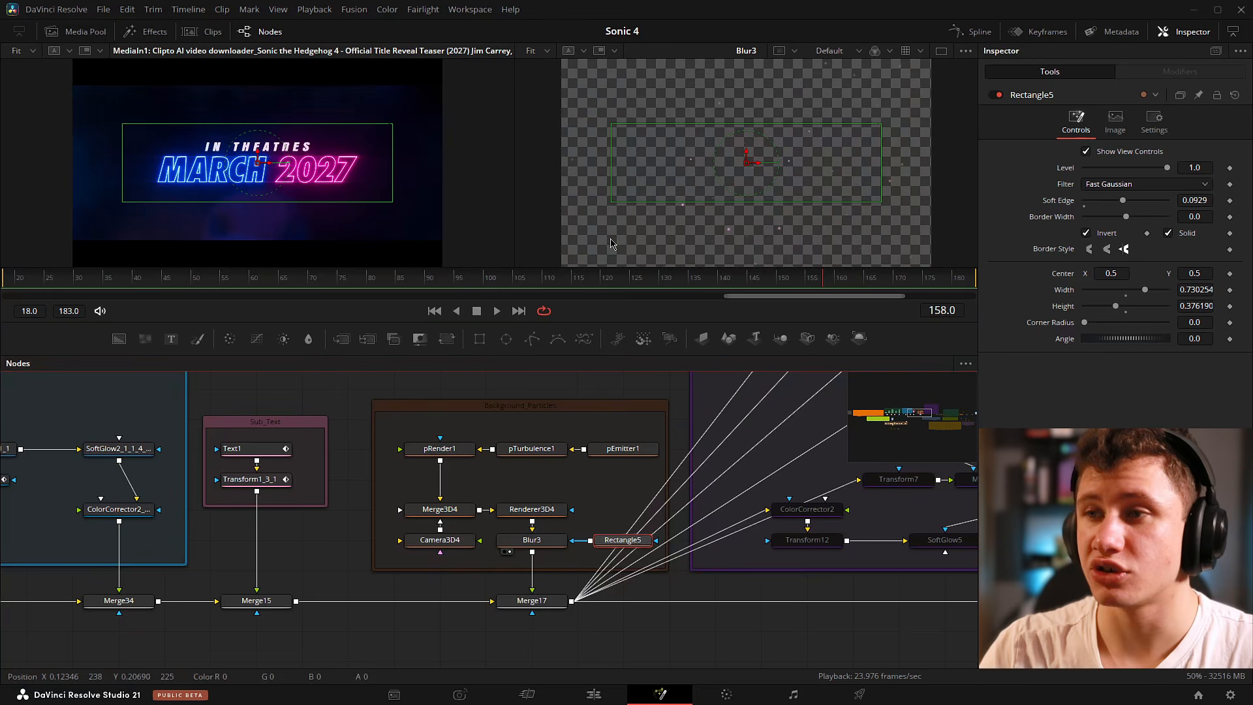
pyautogui.click(545, 628)
pyautogui.moveTo(693, 214); pyautogui.dragTo(694, 209)
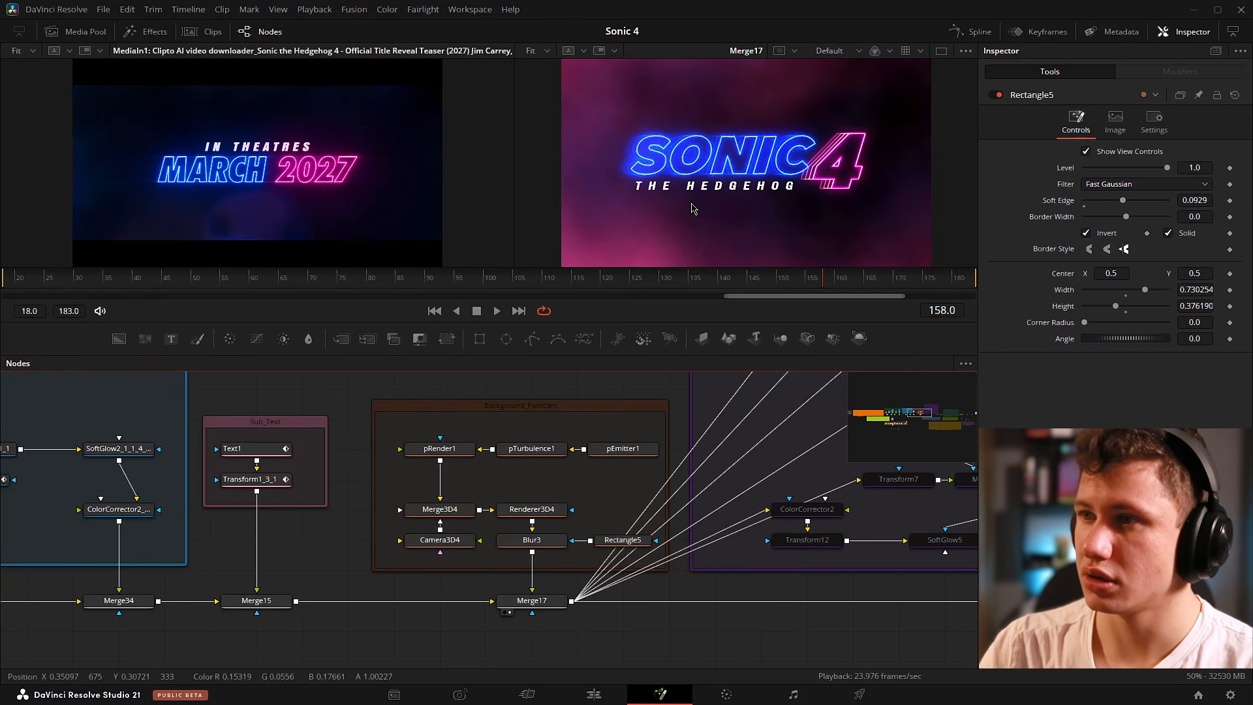
pyautogui.scroll(4, 667, 217)
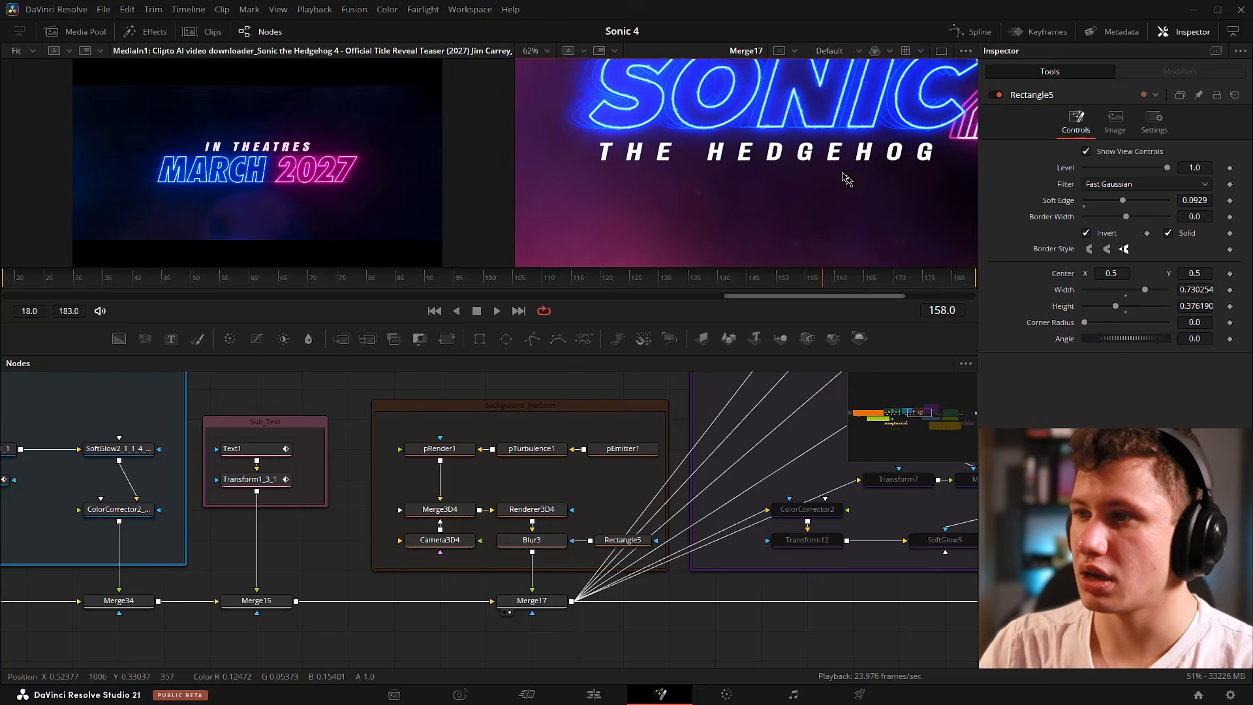
pyautogui.moveTo(856, 181); pyautogui.dragTo(772, 255)
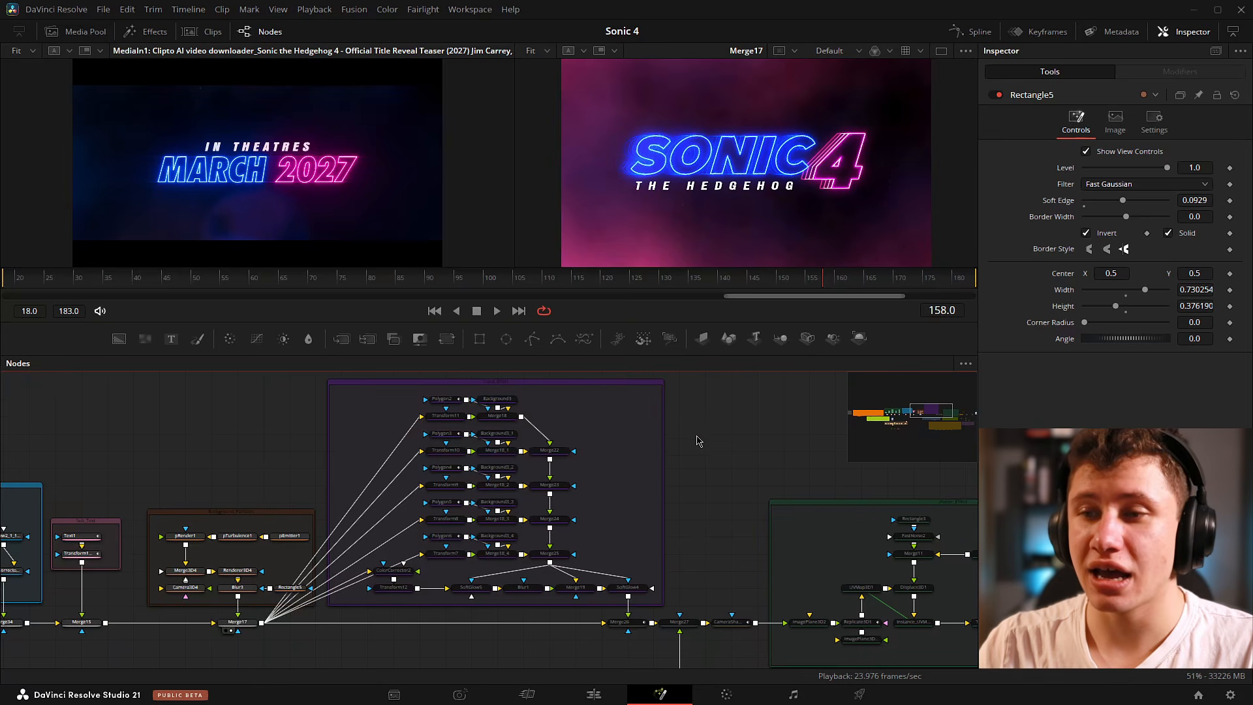
# Scrub the reference teaser through frames 135, 148 and 157 to study the shatter effect while surveying the remaining node groups.
pyautogui.moveTo(695, 433); pyautogui.dragTo(675, 451)
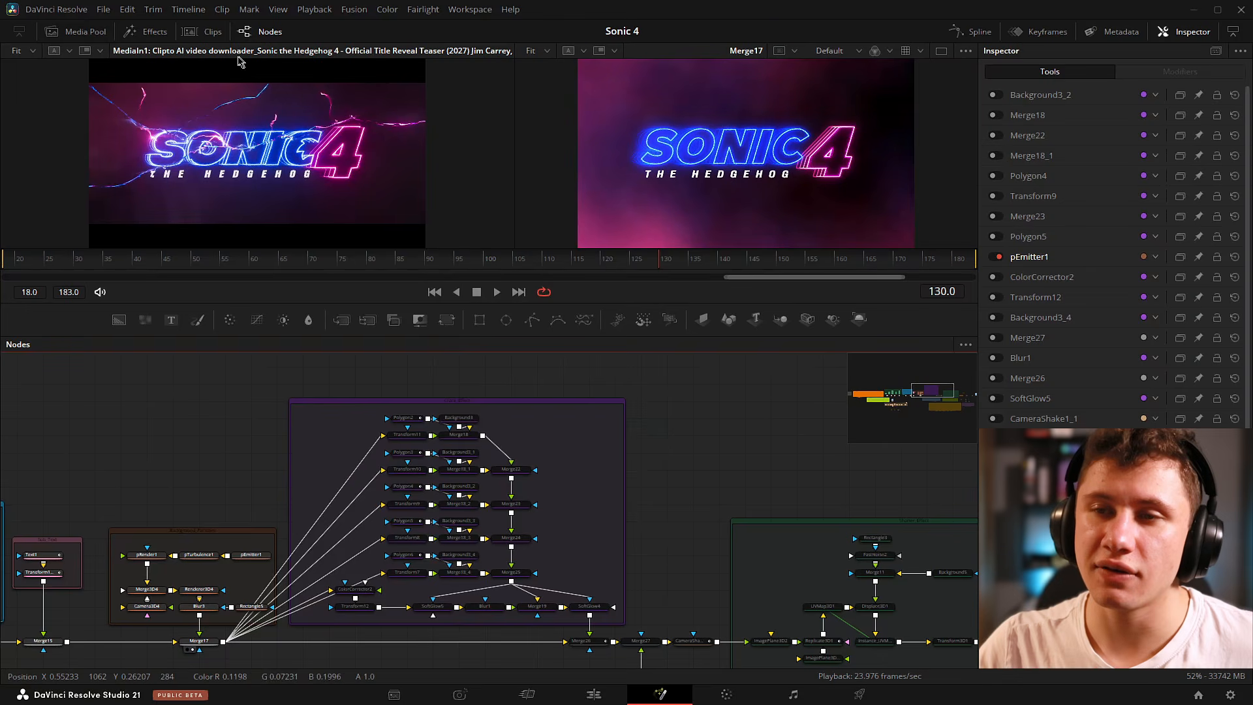
pyautogui.moveTo(775, 499); pyautogui.dragTo(437, 415)
pyautogui.click(665, 265)
pyautogui.moveTo(679, 269); pyautogui.dragTo(710, 275)
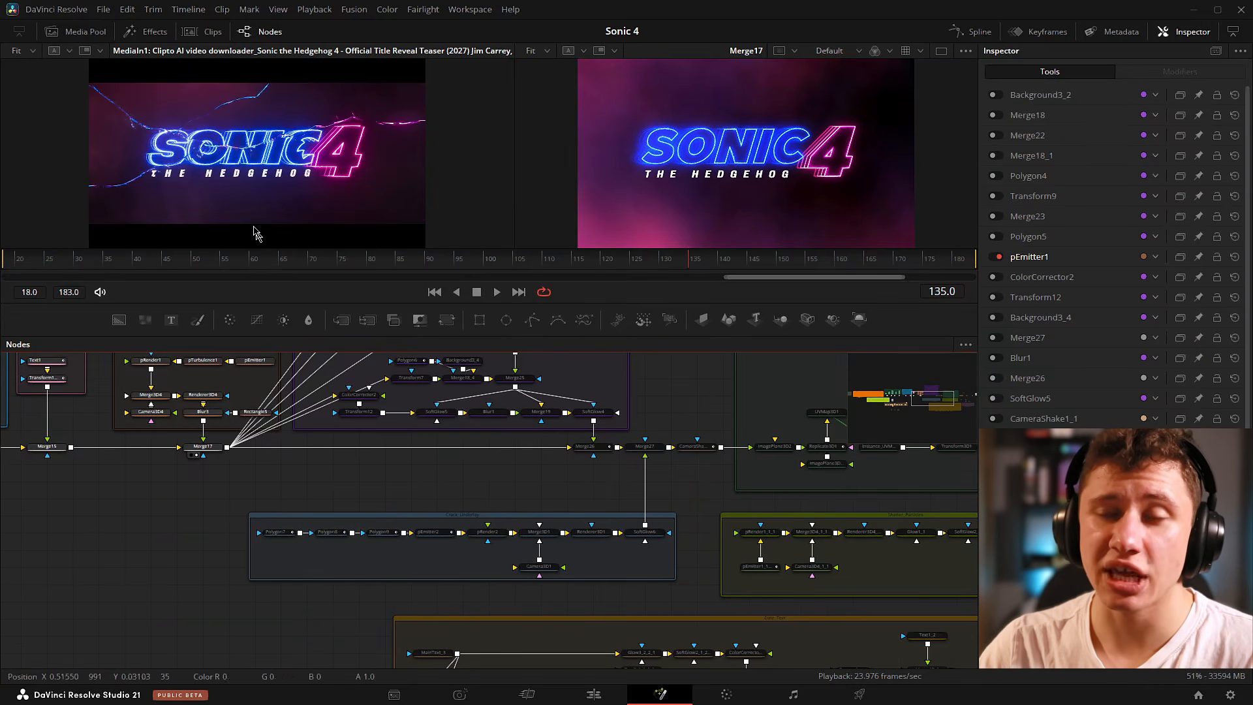
pyautogui.moveTo(609, 504); pyautogui.dragTo(119, 466)
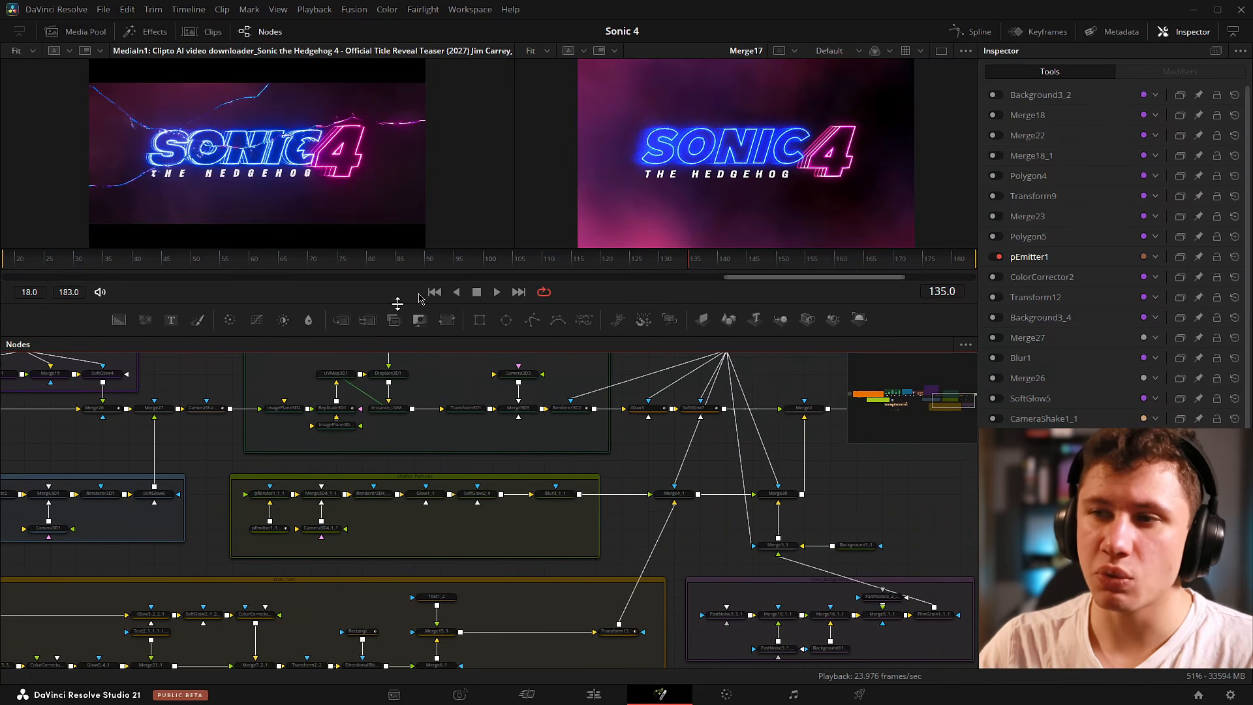
pyautogui.moveTo(720, 263); pyautogui.dragTo(770, 264)
pyautogui.scroll(3, 229, 124)
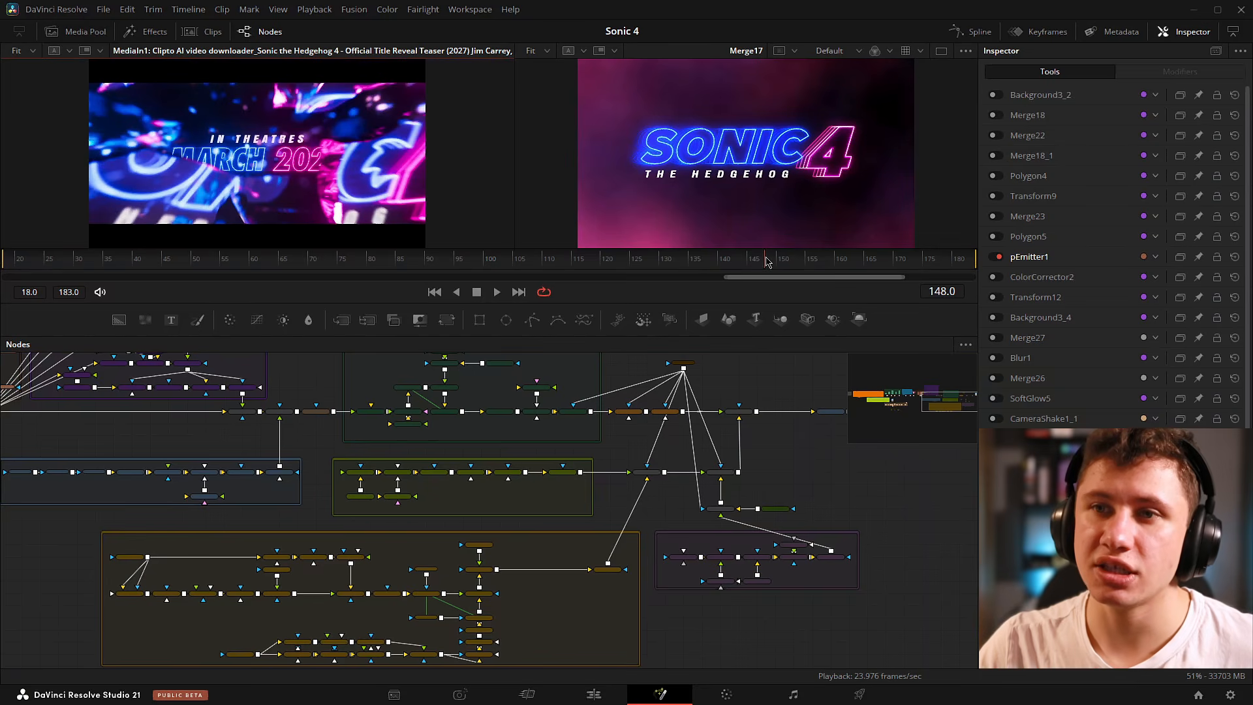
pyautogui.moveTo(801, 259); pyautogui.dragTo(821, 259)
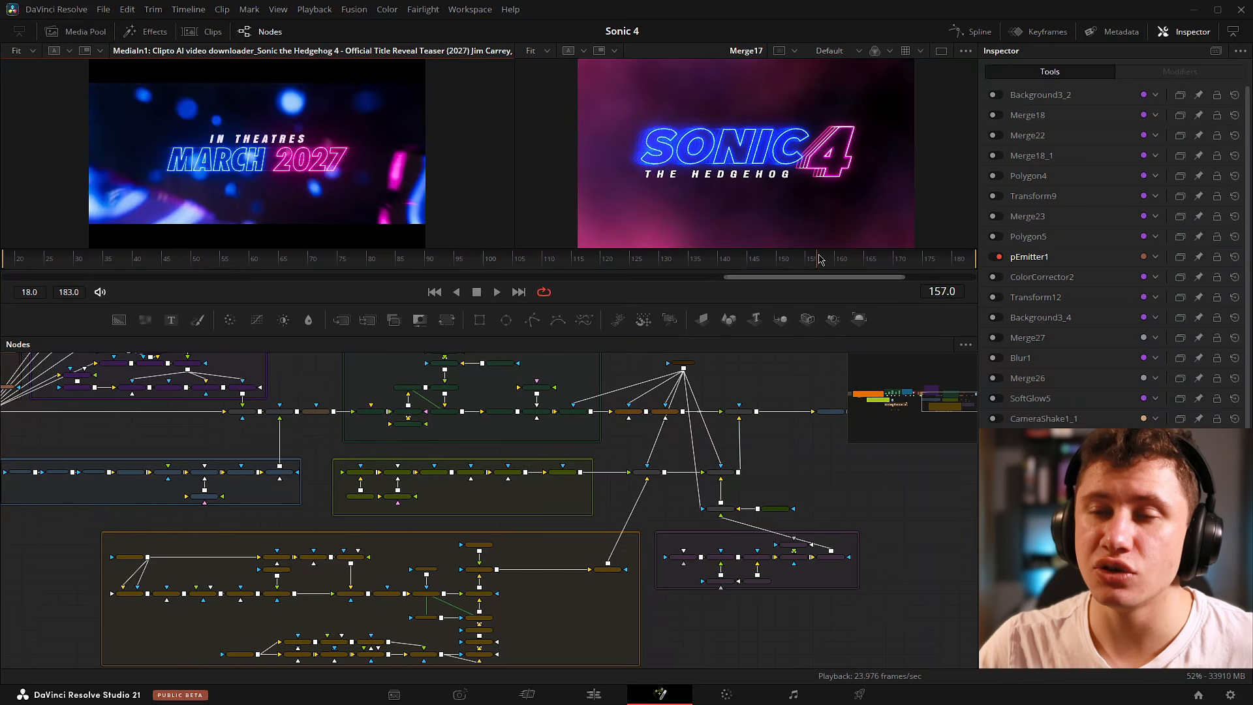
pyautogui.scroll(-3, 672, 400)
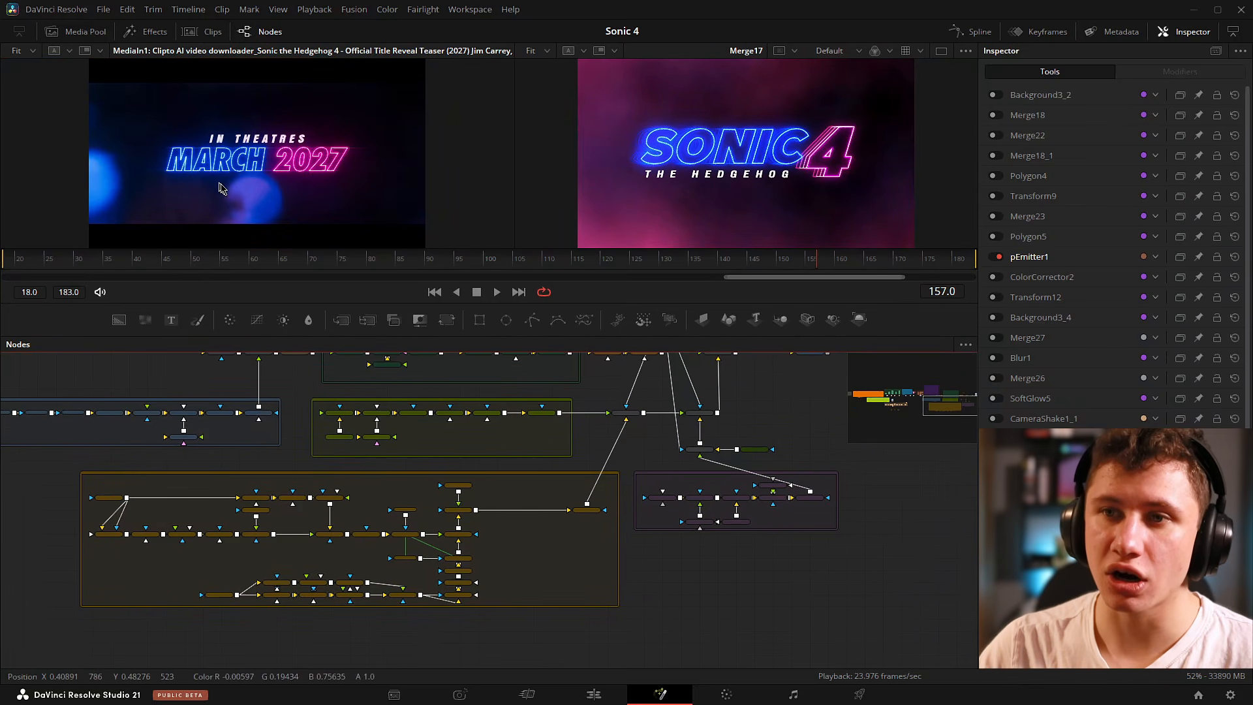
# View Merge26 at frame 125 to compare the Crack_Effect group's result with the reference teaser.
pyautogui.moveTo(893, 558); pyautogui.dragTo(625, 467)
pyautogui.click(645, 456)
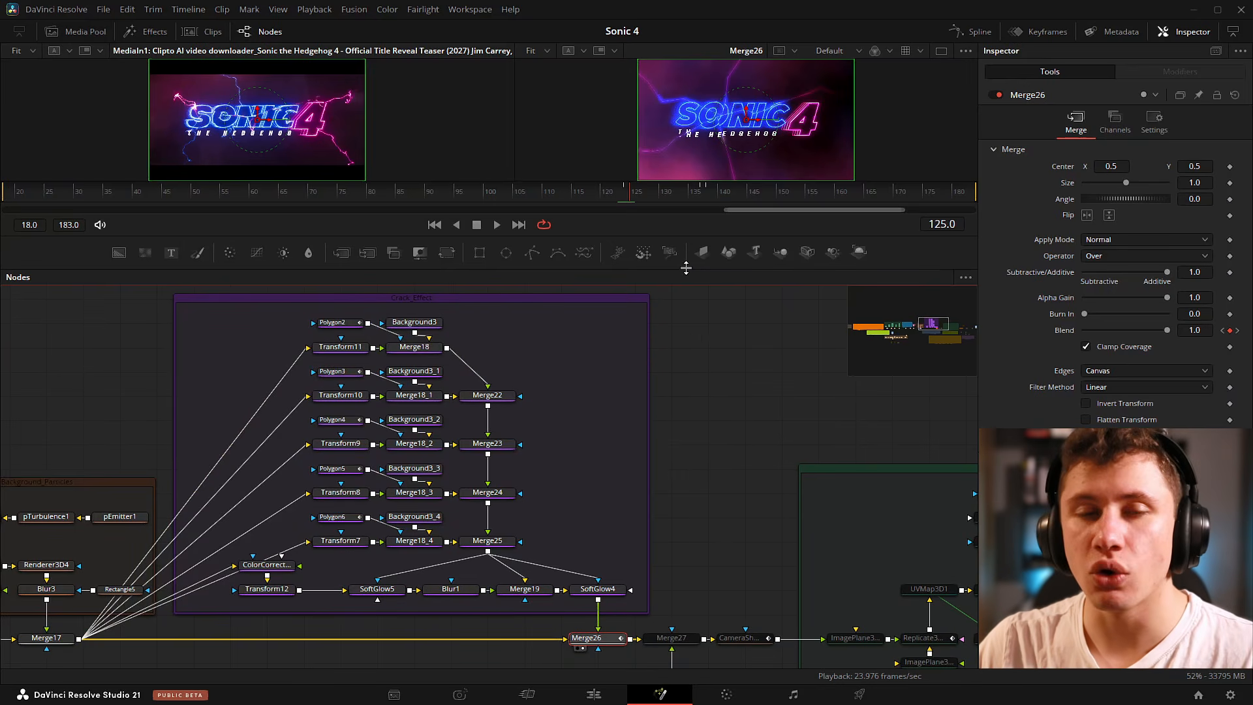
pyautogui.moveTo(686, 267); pyautogui.dragTo(679, 293)
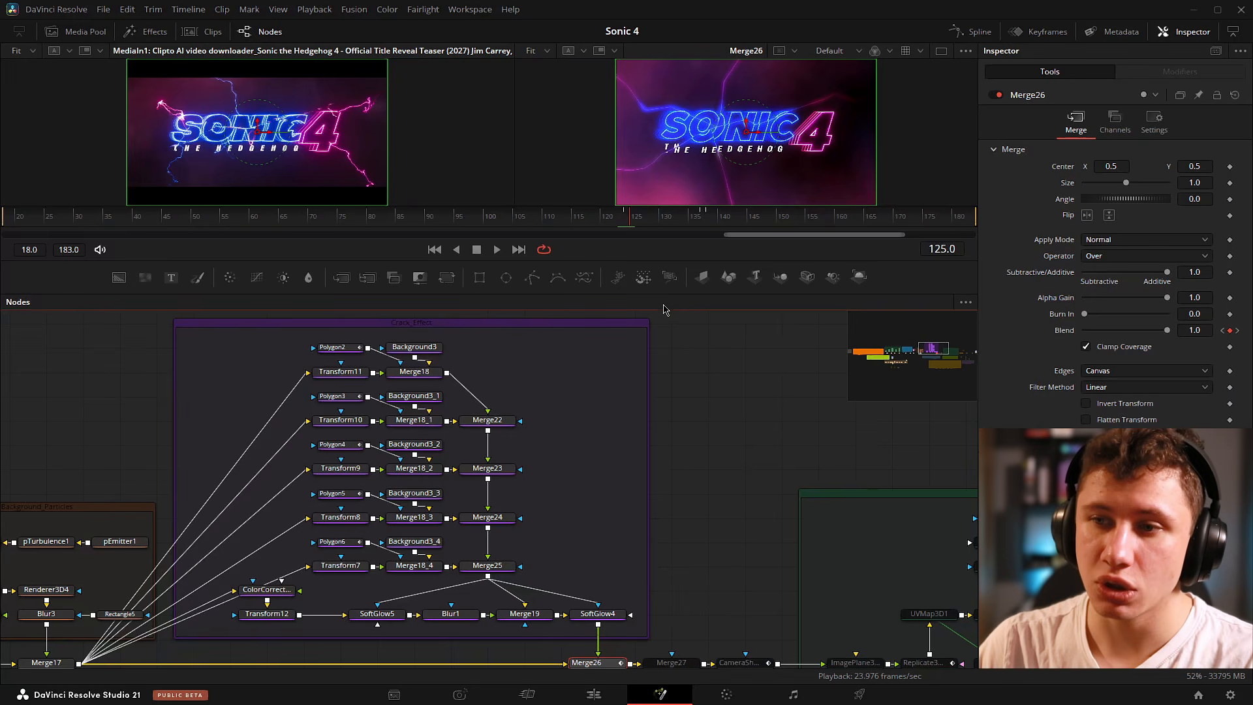
# Move Polygon2, Background3, Transform11 and Merge18 together out of the Crack_Effect group into the empty area beside it.
pyautogui.moveTo(671, 292); pyautogui.dragTo(674, 264)
pyautogui.moveTo(529, 334); pyautogui.dragTo(403, 358)
pyautogui.click(382, 411)
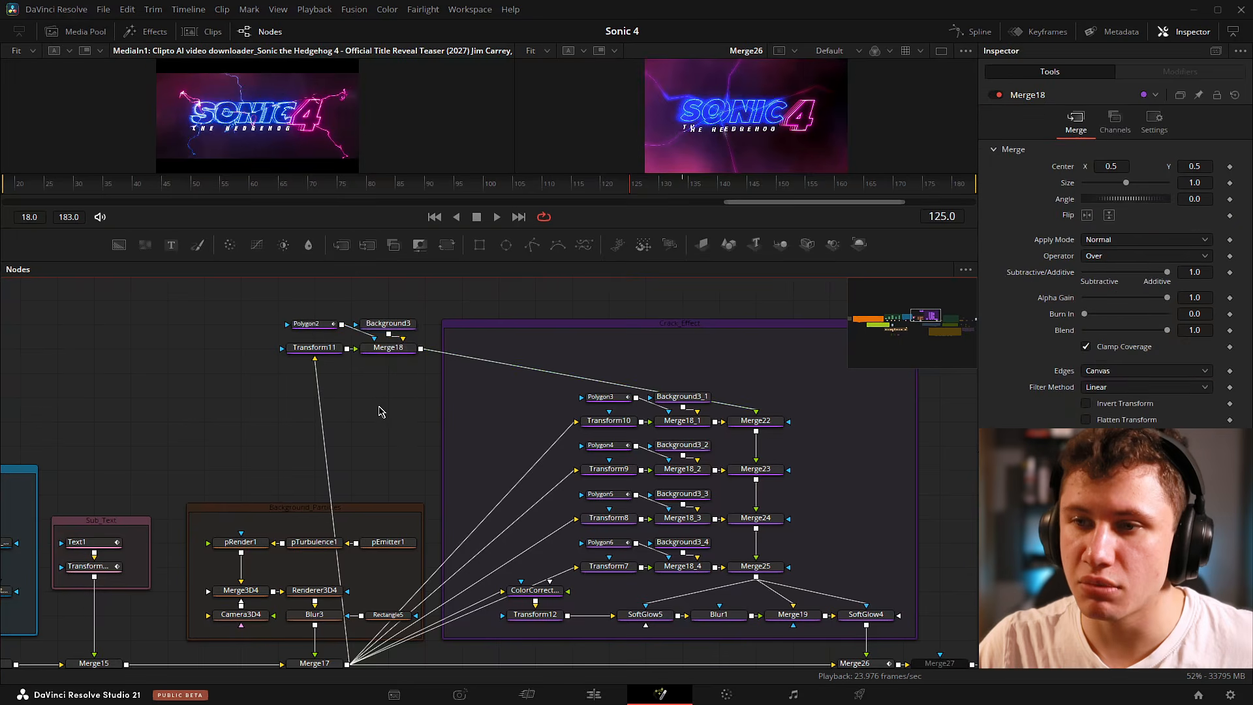
# Examine Transform11's center offset and Background3's color settings, and view Background3's output.
pyautogui.scroll(4, 382, 411)
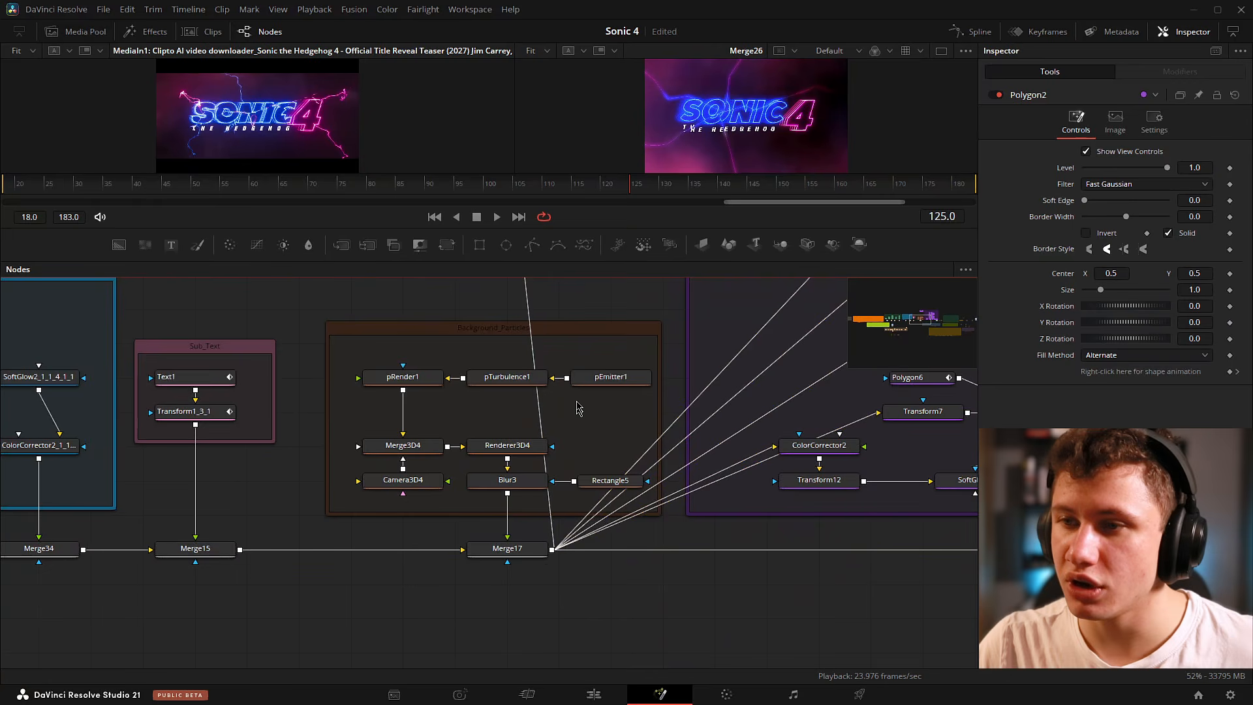
pyautogui.scroll(5, 548, 470)
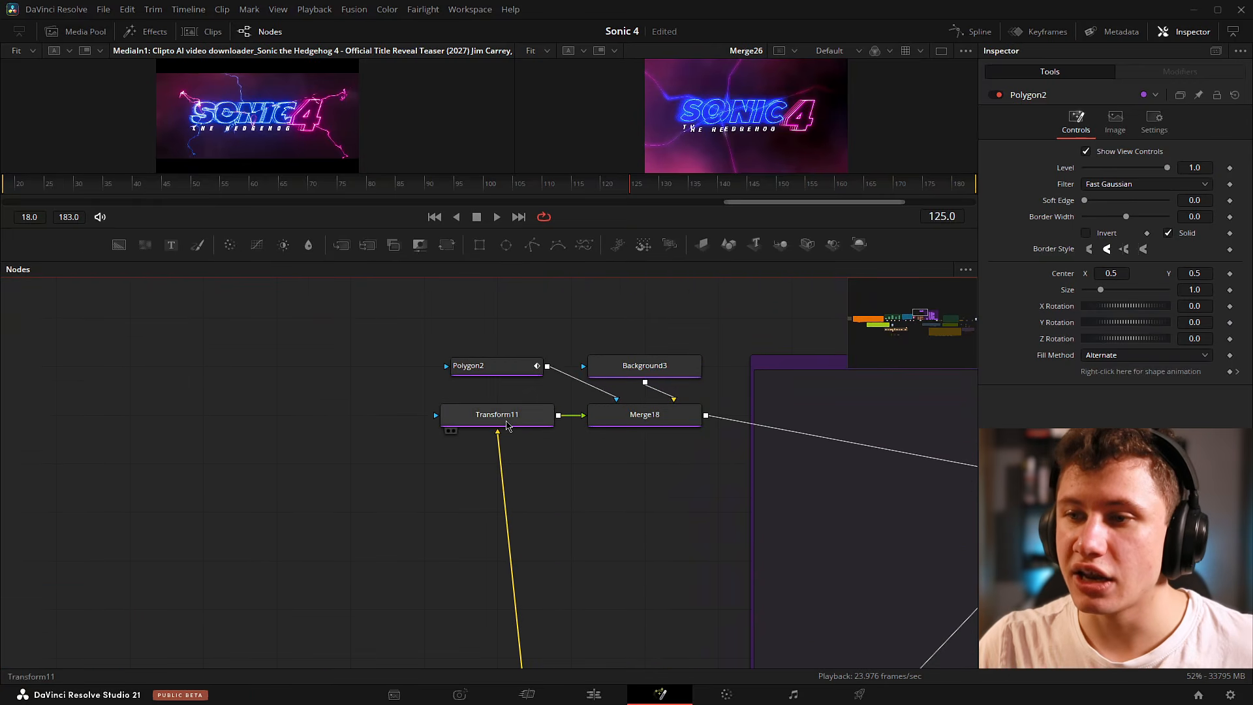
pyautogui.click(497, 414)
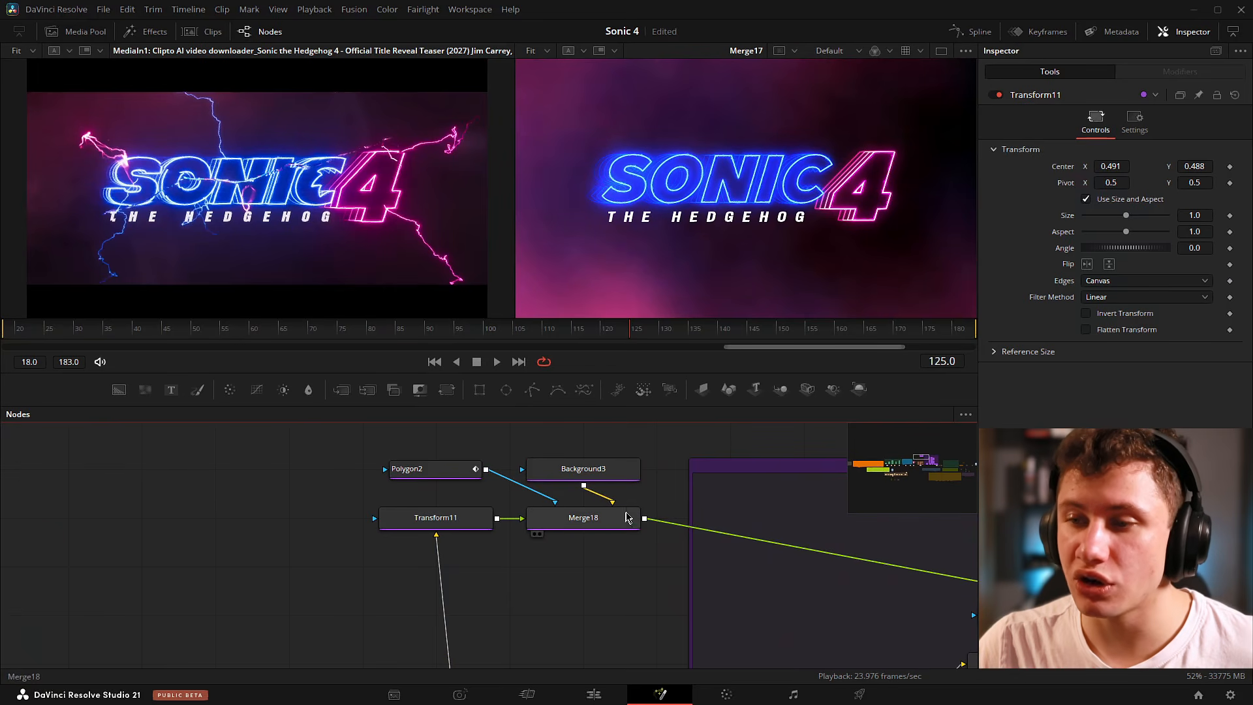
pyautogui.click(614, 480)
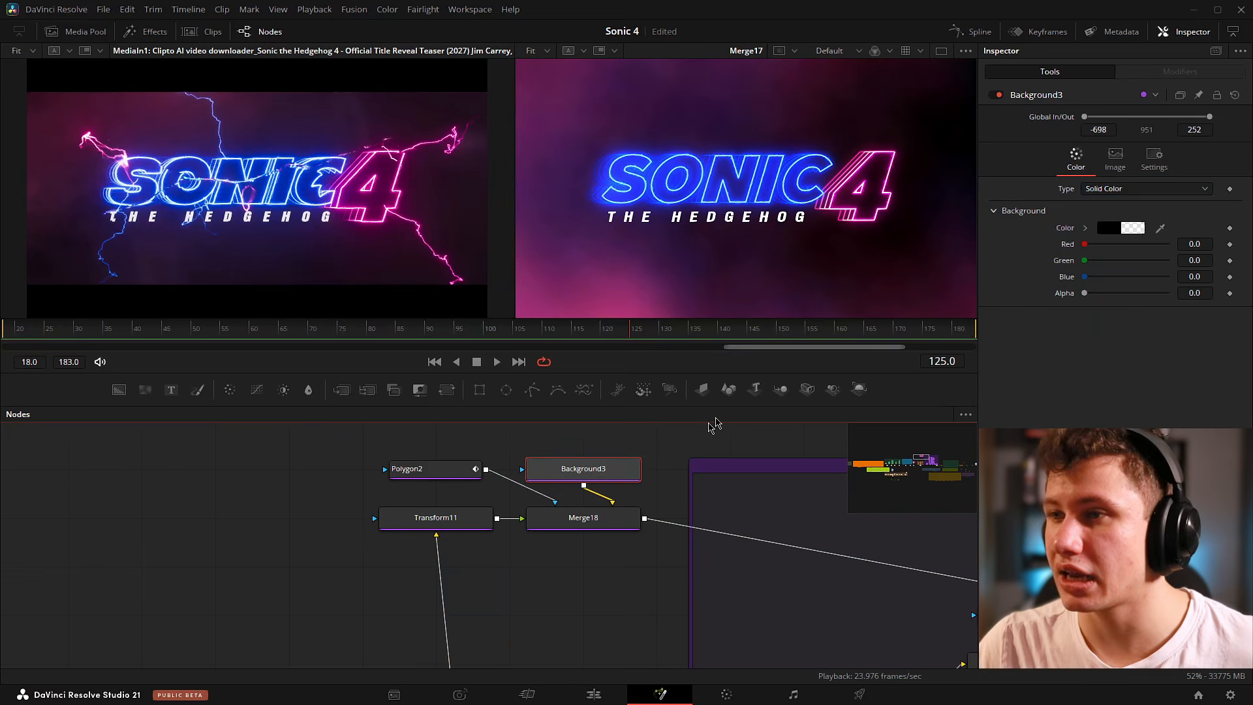
pyautogui.press('2')
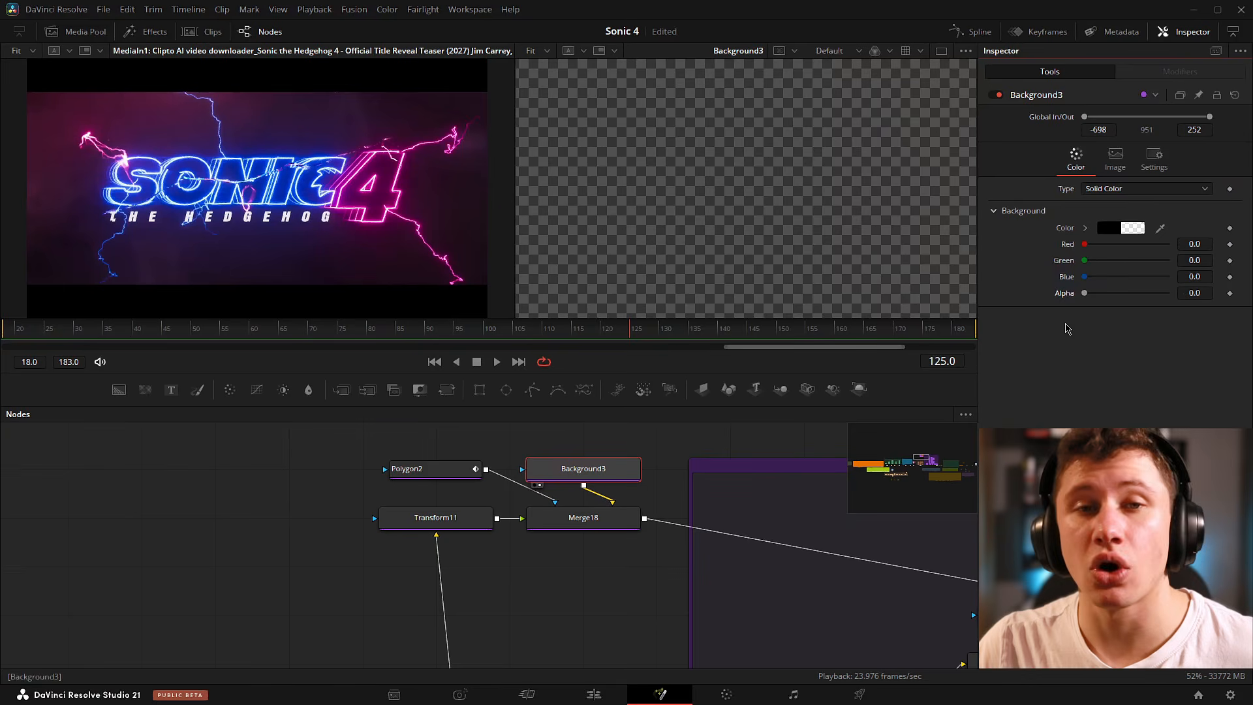
# View Merge18 and examine how Polygon2's mask outline cuts a single piece out of the title.
pyautogui.click(570, 576)
pyautogui.moveTo(579, 520); pyautogui.dragTo(746, 221)
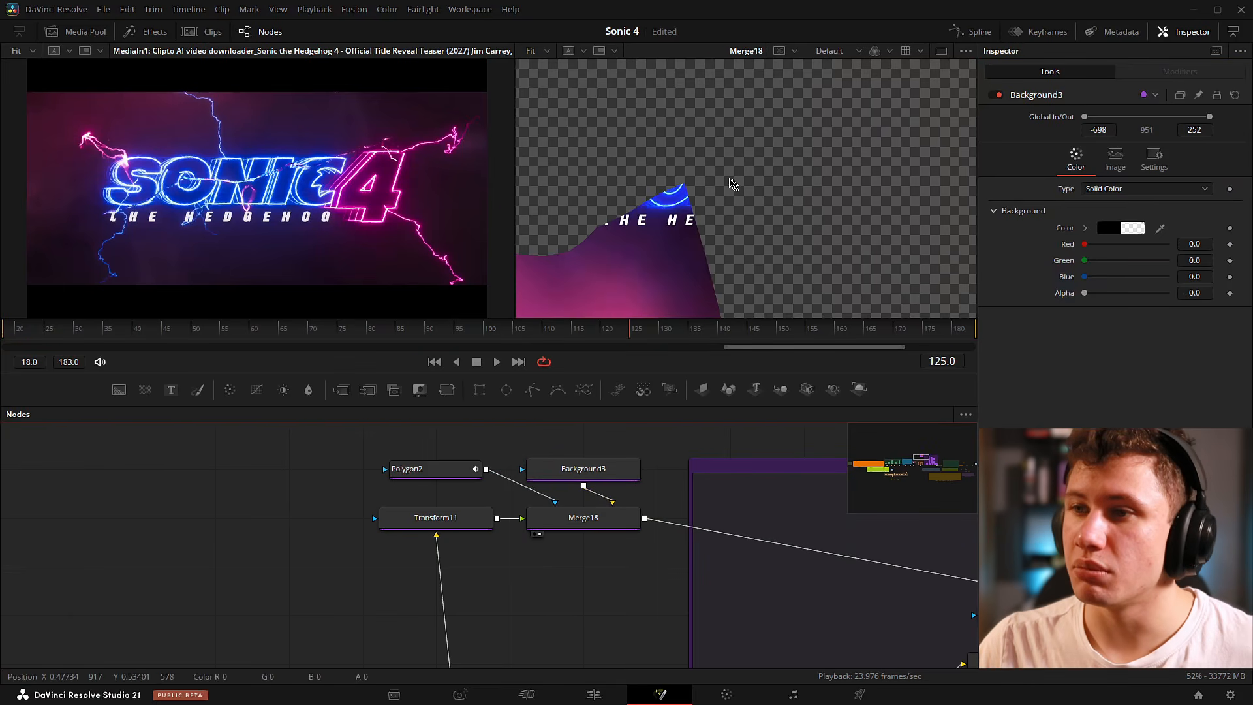
pyautogui.click(466, 470)
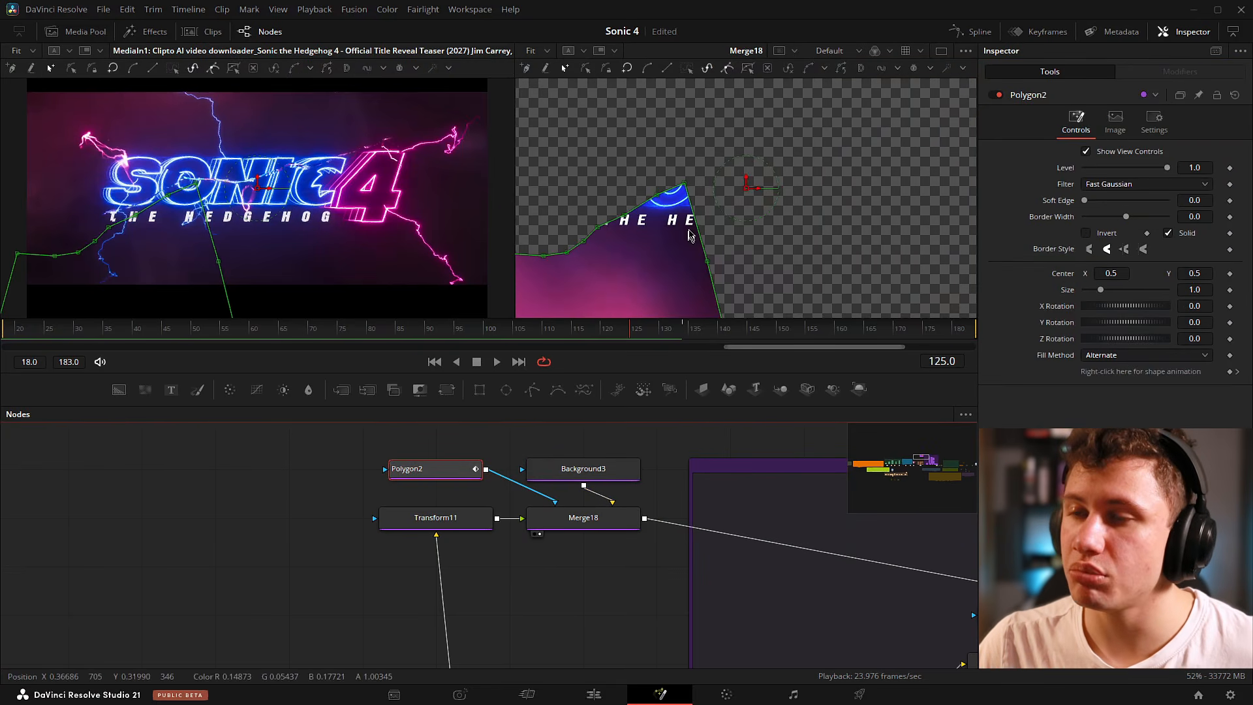
pyautogui.scroll(-2, 546, 183)
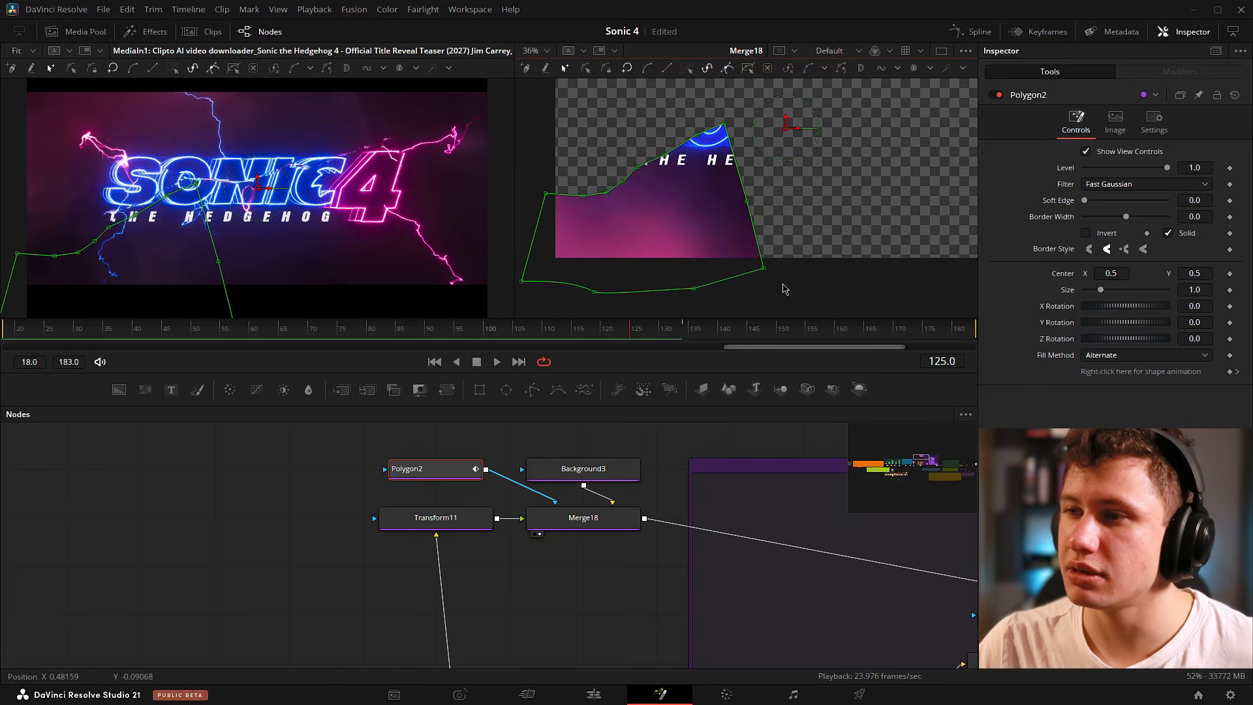
# Select Polygon2, Background3, Transform11 and Merge18 and move them back into the Crack_Effect group.
pyautogui.moveTo(160, 452); pyautogui.dragTo(741, 564)
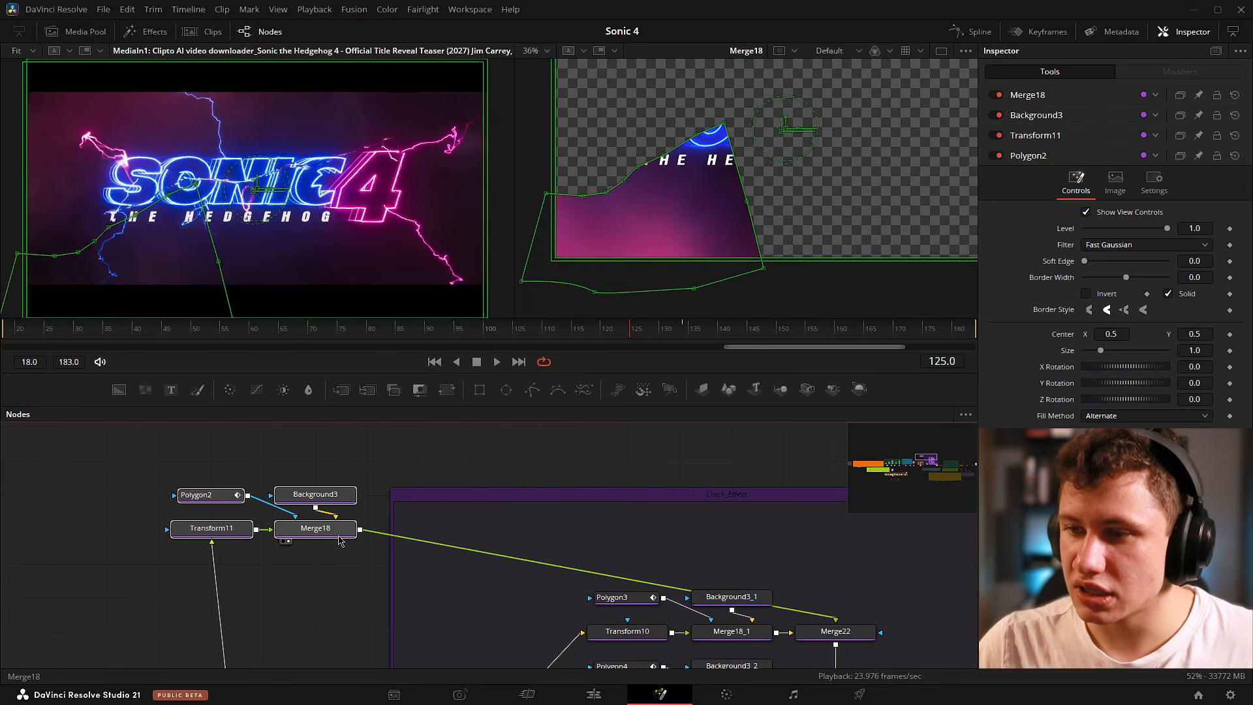
pyautogui.moveTo(854, 564); pyautogui.dragTo(567, 490)
pyautogui.click(618, 481)
# View the cut-out title pieces down the Crack_Effect chain, ending with Merge18_3 and Merge18_4.
pyautogui.click(451, 540)
pyautogui.moveTo(556, 544); pyautogui.dragTo(612, 475)
pyautogui.moveTo(534, 526); pyautogui.dragTo(682, 202)
pyautogui.moveTo(771, 532); pyautogui.dragTo(755, 459)
pyautogui.click(488, 533)
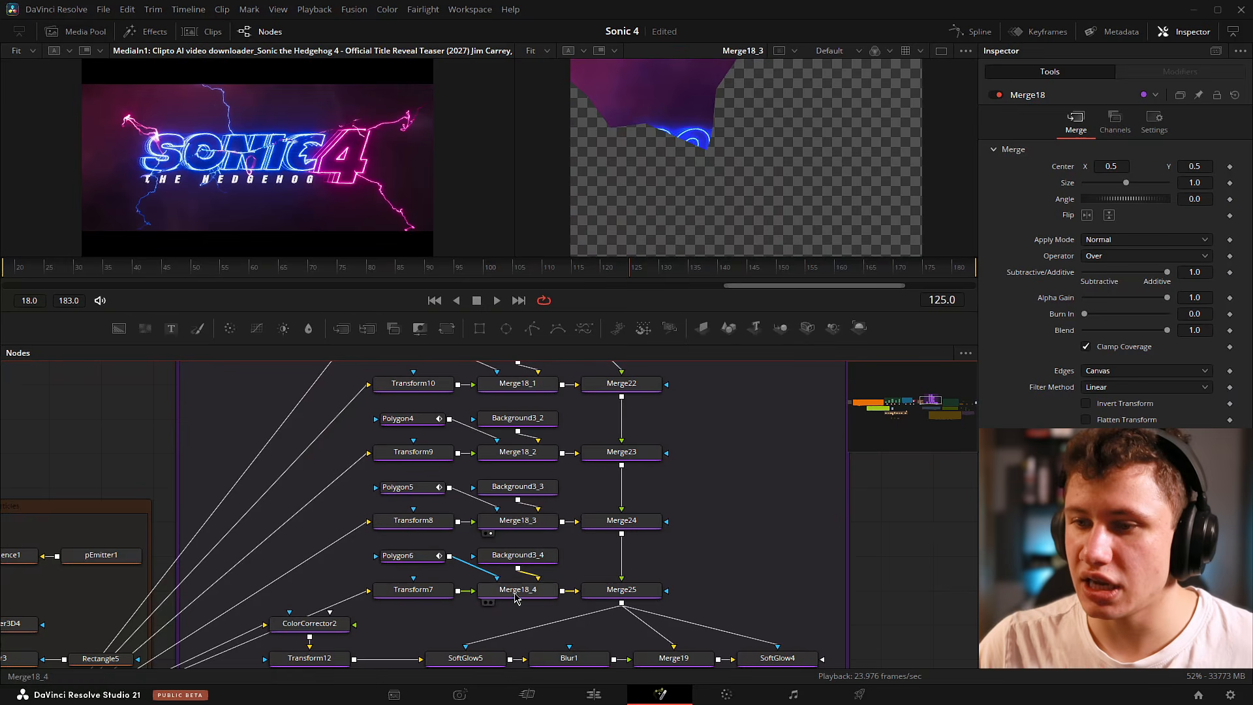
pyautogui.click(488, 602)
# View Merge18, Merge18_1, Merge18_2, Merge18_3 and Merge18_4 in turn to compare the separate pieces of the cracked title.
pyautogui.moveTo(747, 438); pyautogui.dragTo(685, 563)
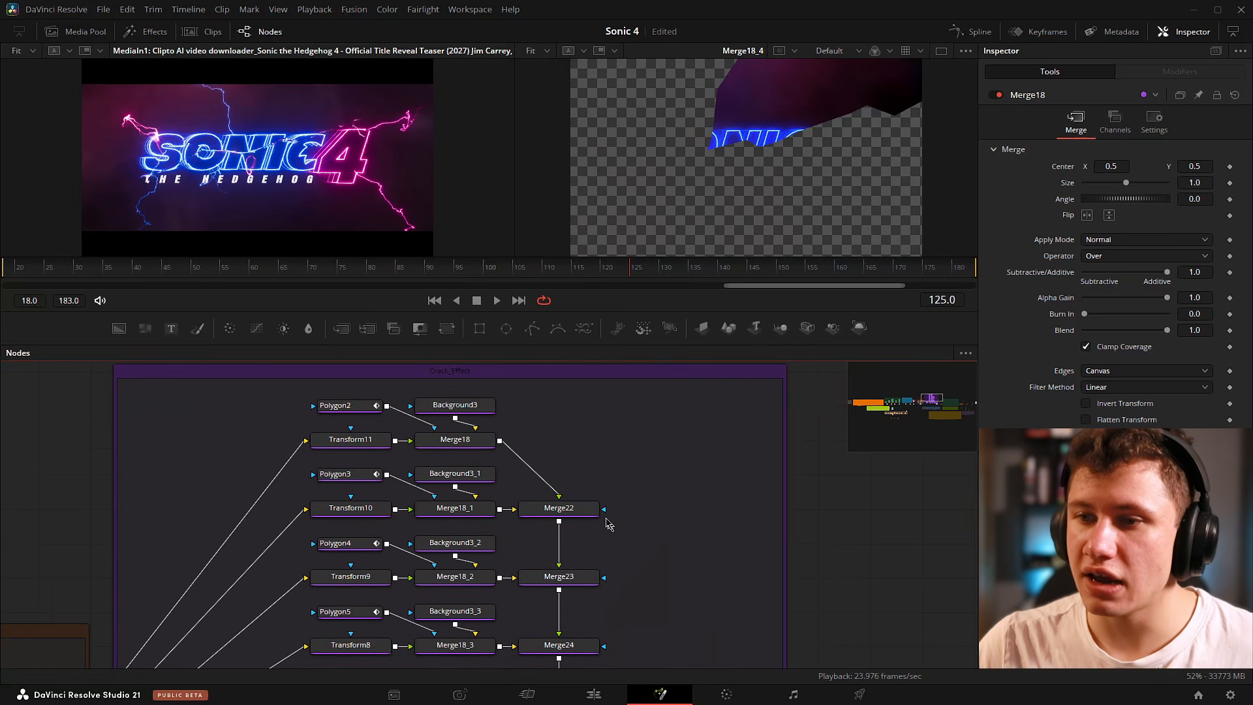
pyautogui.click(425, 451)
pyautogui.moveTo(722, 475); pyautogui.dragTo(760, 421)
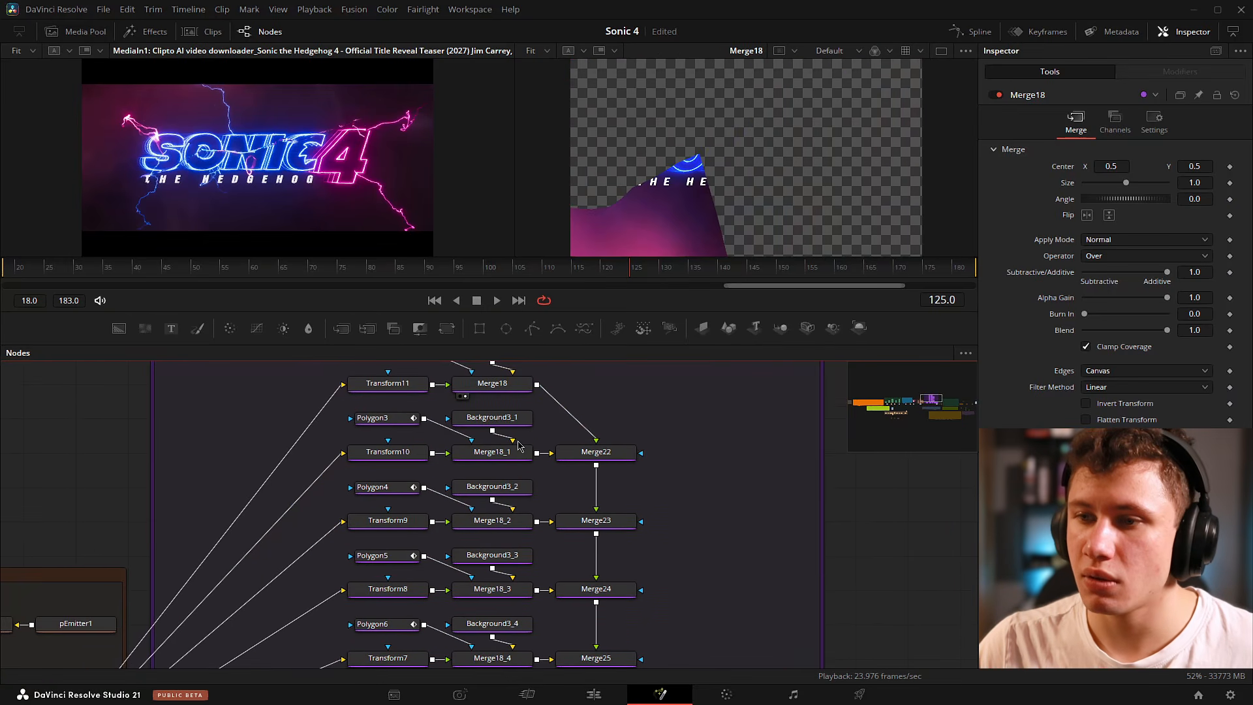
pyautogui.click(463, 465)
pyautogui.moveTo(580, 496); pyautogui.dragTo(597, 441)
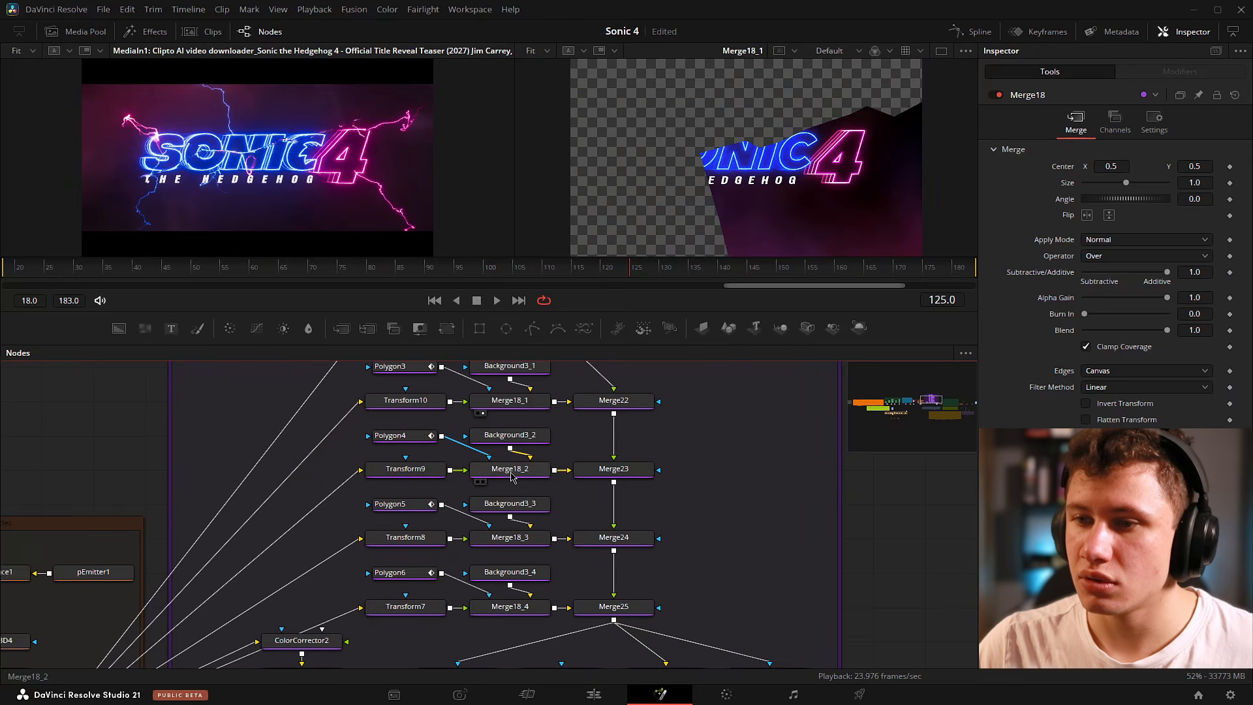
pyautogui.click(484, 482)
pyautogui.moveTo(524, 537); pyautogui.dragTo(703, 196)
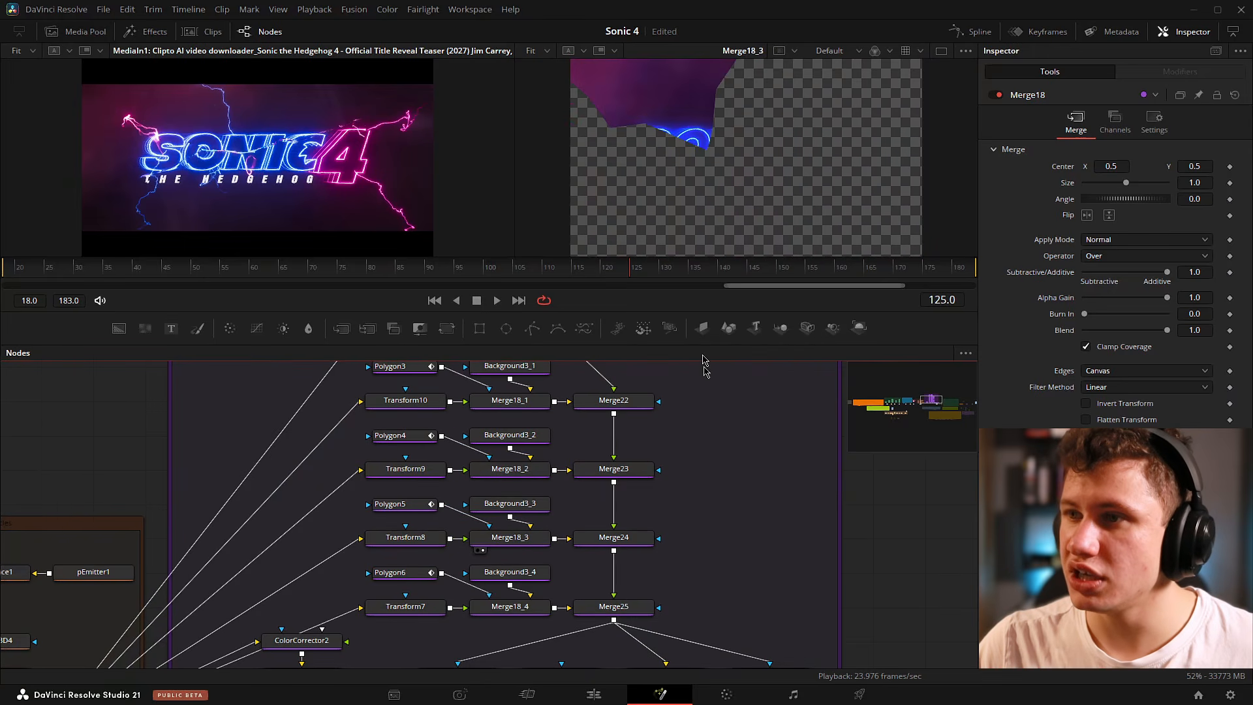
pyautogui.moveTo(525, 613); pyautogui.dragTo(768, 239)
# Compare Polygon2's mask outline with the pieces shown by Merge18_4 and Merge18.
pyautogui.moveTo(438, 430); pyautogui.dragTo(504, 595)
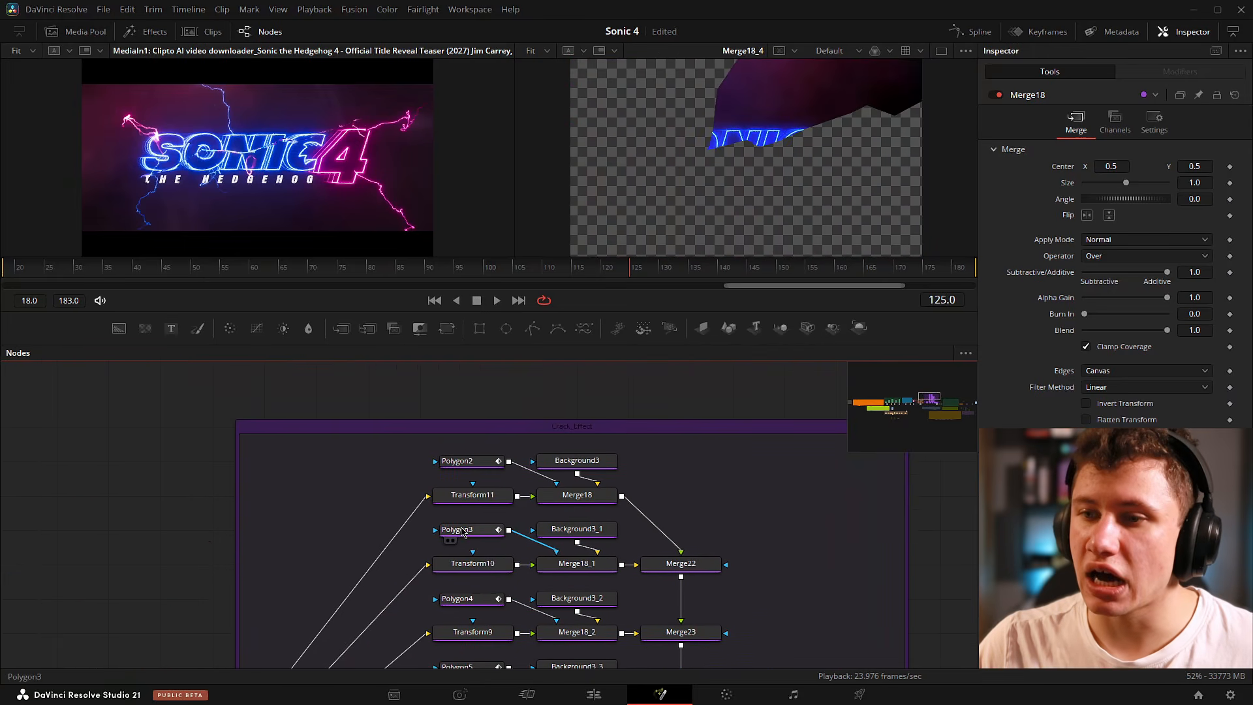
pyautogui.scroll(3, 458, 528)
pyautogui.moveTo(477, 425); pyautogui.dragTo(435, 518)
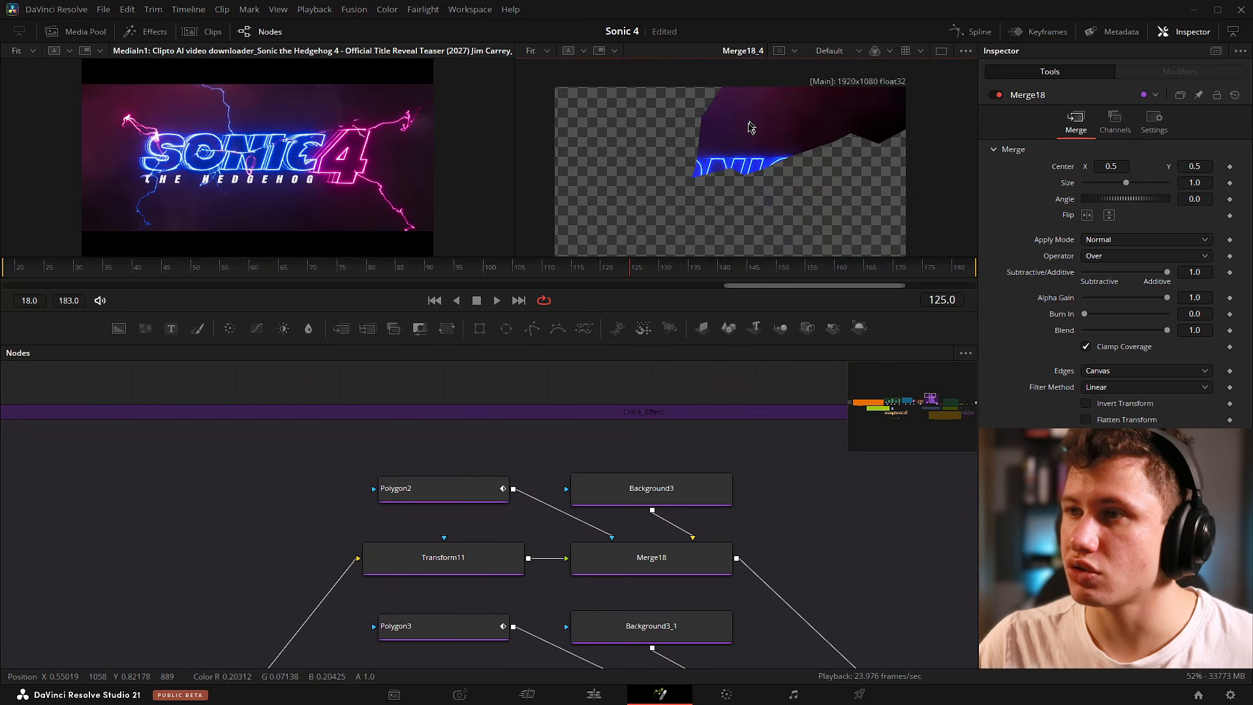
pyautogui.click(444, 490)
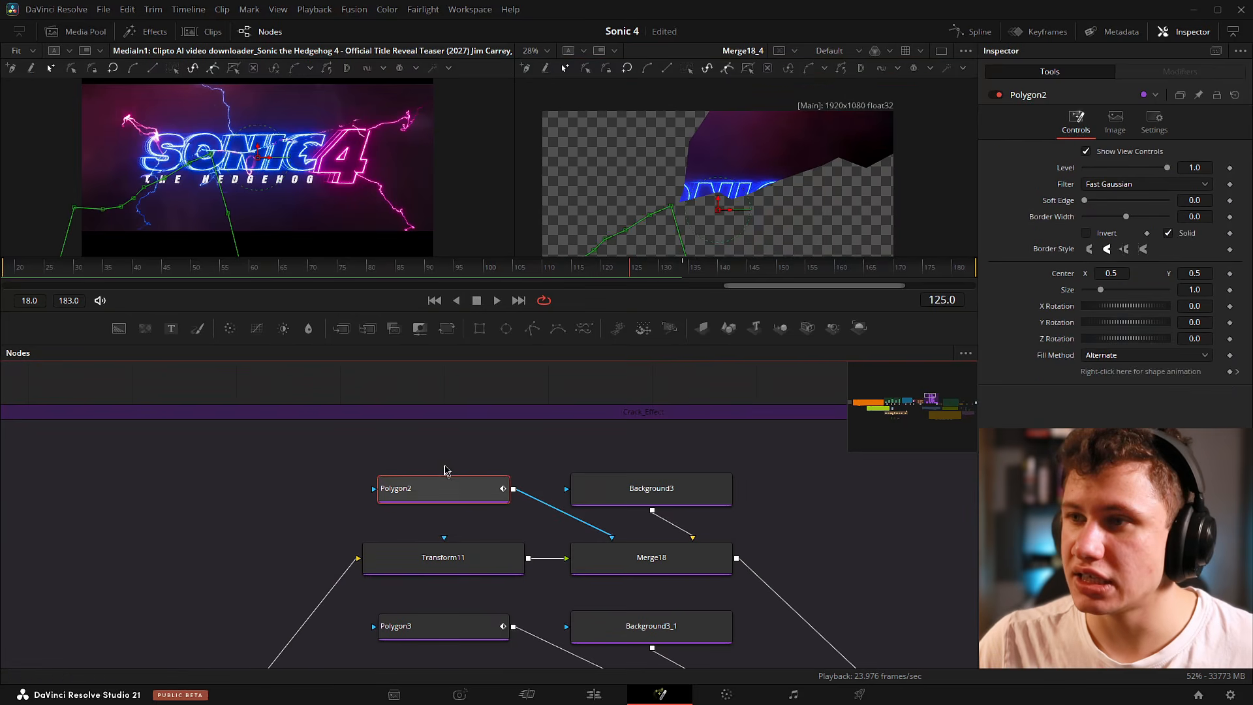
pyautogui.moveTo(652, 557); pyautogui.dragTo(750, 169)
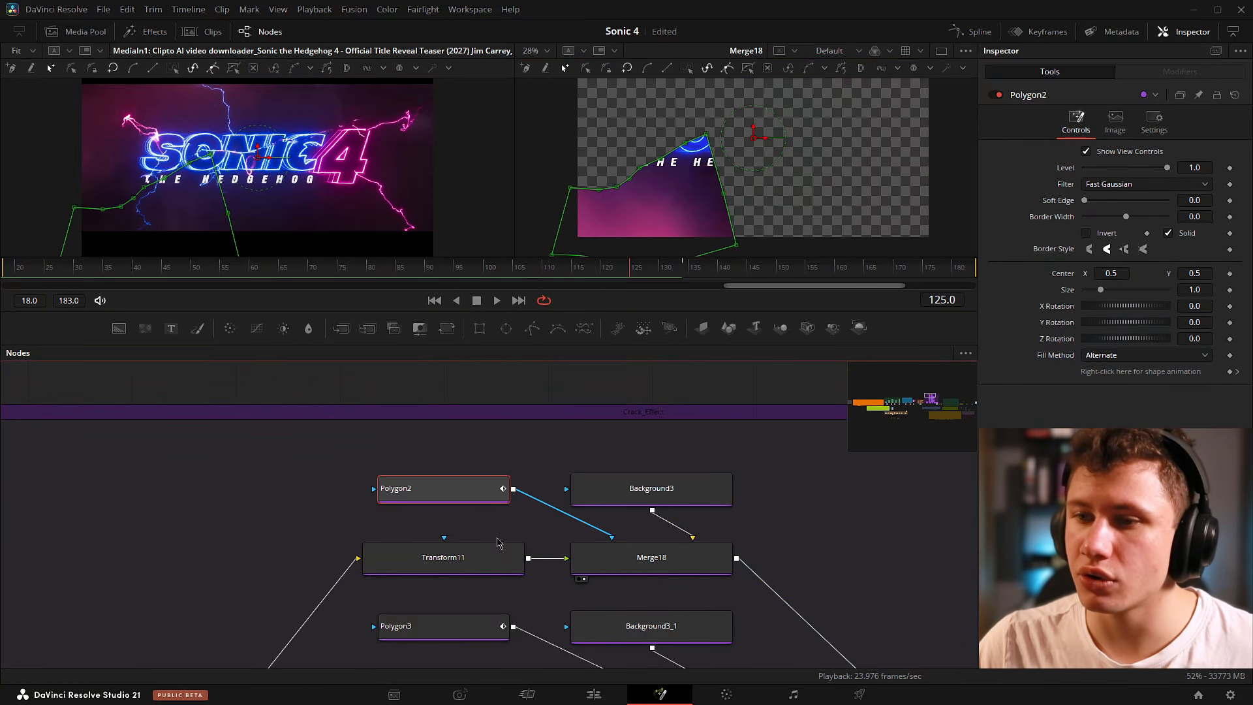
pyautogui.moveTo(341, 456); pyautogui.dragTo(550, 532)
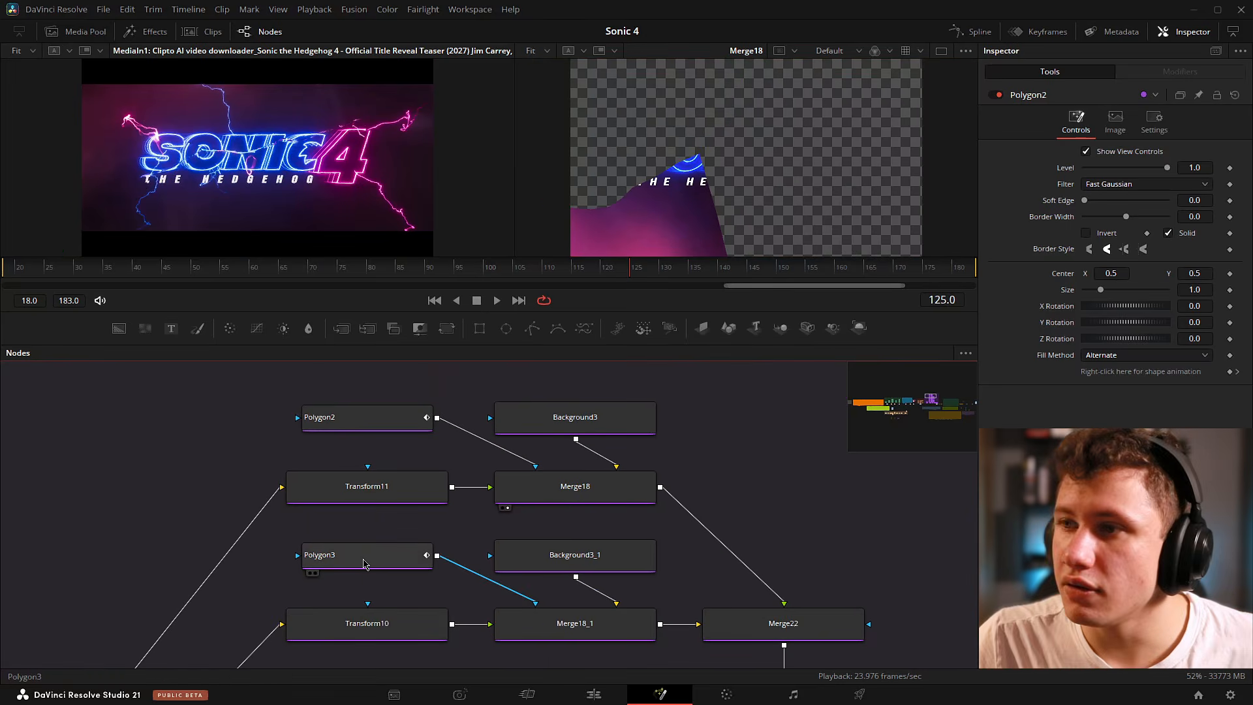
# Inspect Polygon3's mask outline up close against the edge of Merge18's title piece.
pyautogui.click(365, 555)
pyautogui.scroll(3, 729, 107)
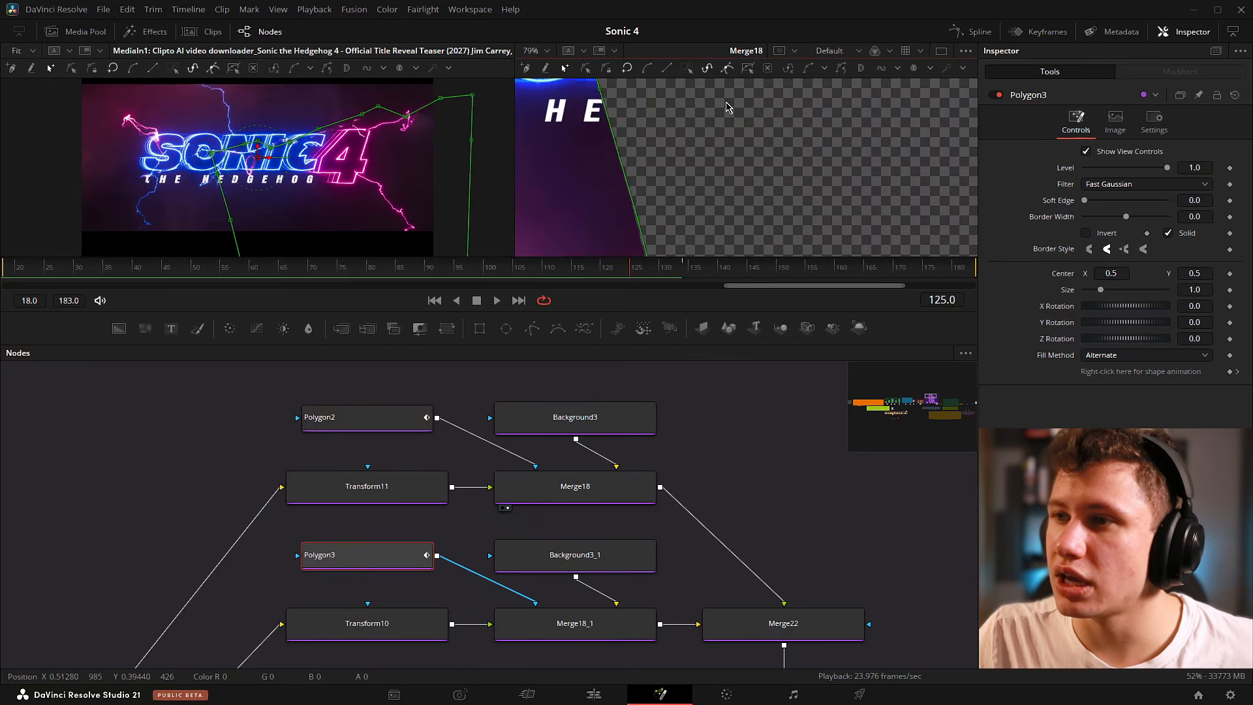
pyautogui.scroll(1, 632, 163)
pyautogui.moveTo(599, 172); pyautogui.dragTo(679, 134)
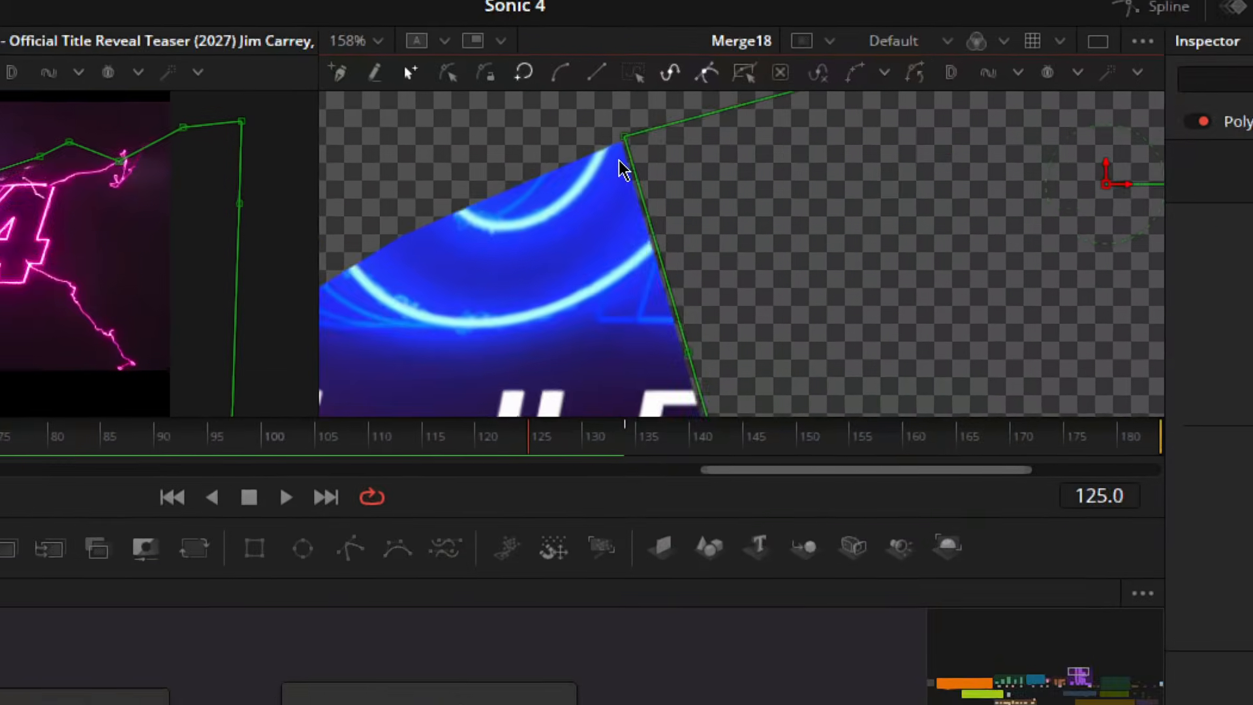
pyautogui.scroll(2, 621, 168)
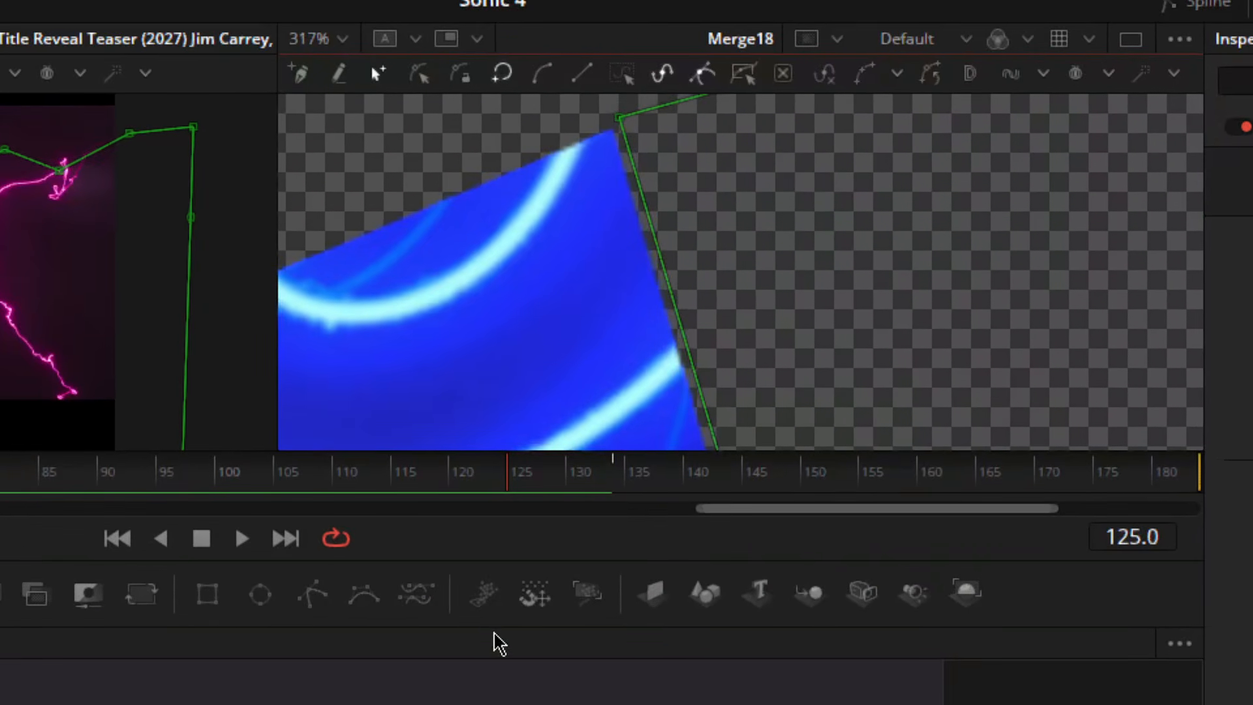
# Enlarge the viewer and follow the mask outline down the edge of Merge18's title piece to the frame's lower border.
pyautogui.moveTo(495, 627); pyautogui.dragTo(495, 704)
pyautogui.moveTo(795, 441); pyautogui.dragTo(745, 347)
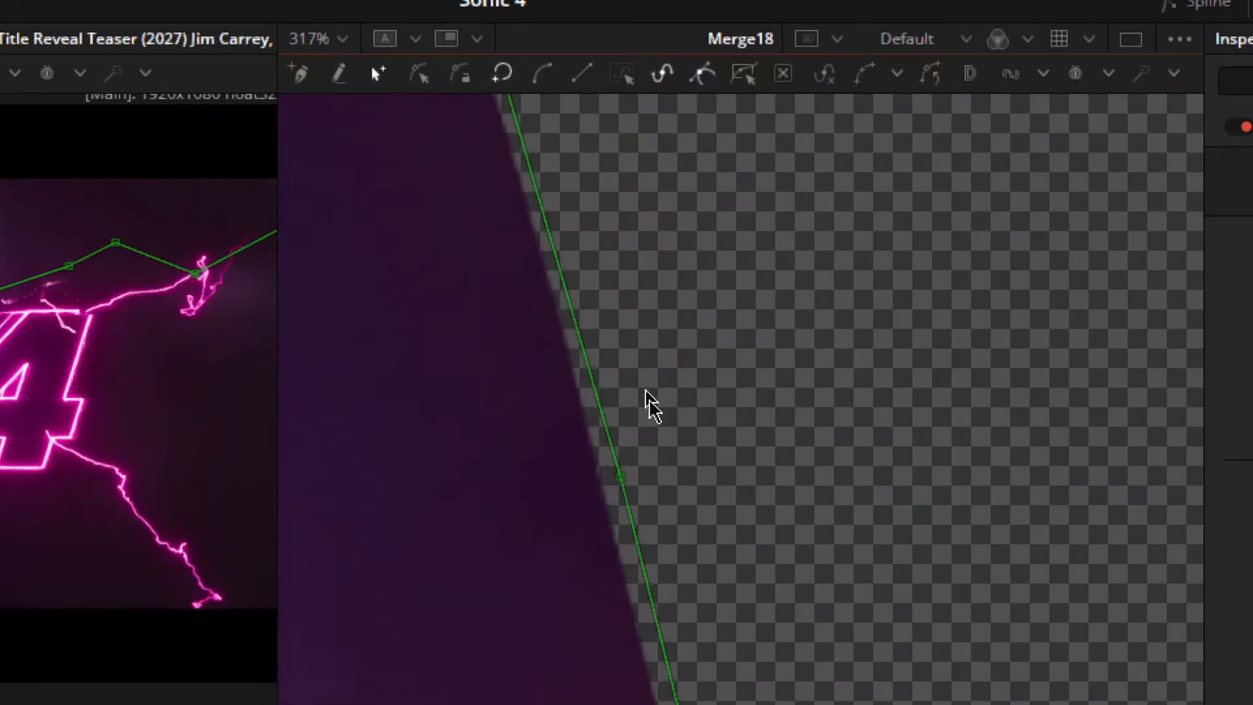
pyautogui.moveTo(646, 391); pyautogui.dragTo(640, 246)
pyautogui.moveTo(690, 451); pyautogui.dragTo(640, 234)
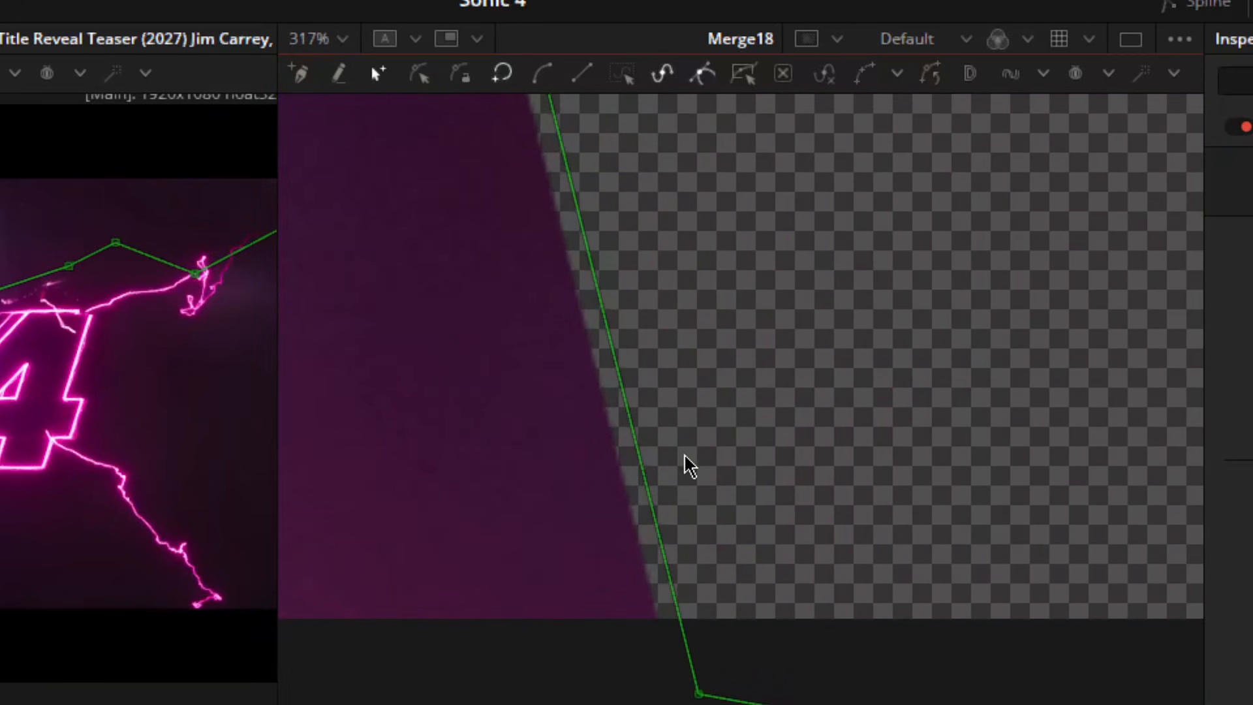
pyautogui.scroll(-6, 665, 450)
pyautogui.scroll(6, 792, 319)
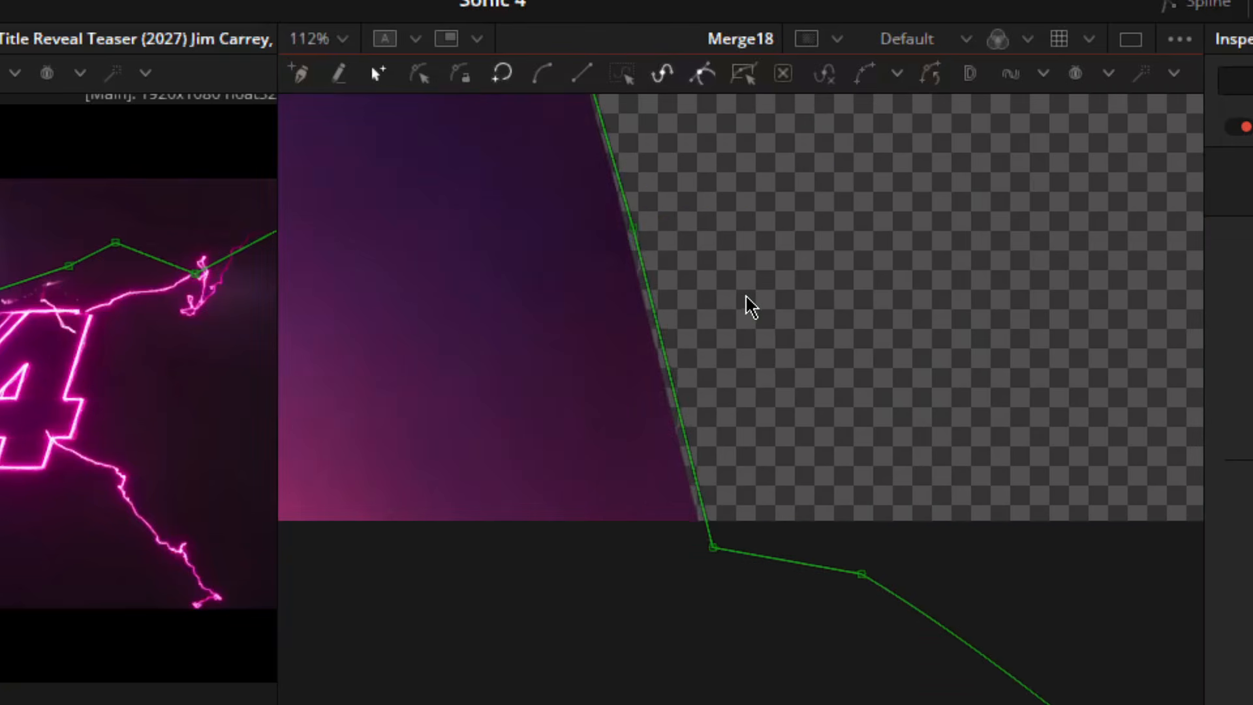
pyautogui.moveTo(677, 301); pyautogui.dragTo(752, 601)
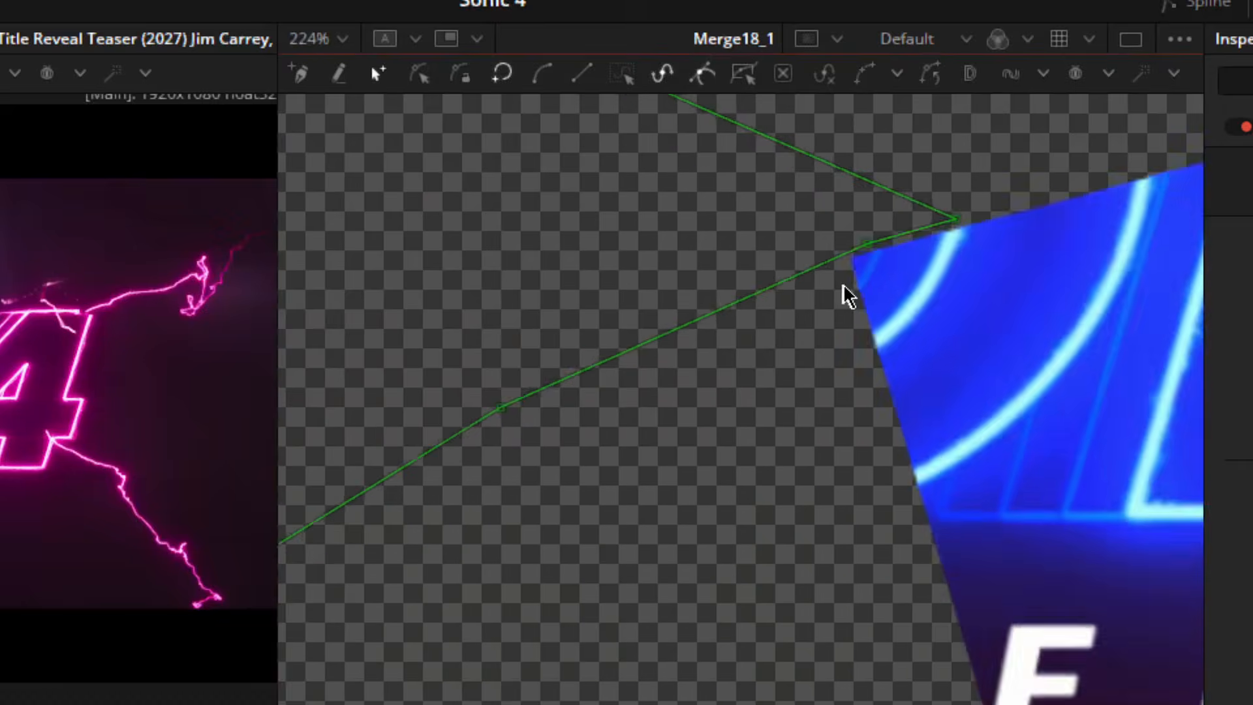
# Inspect the mask outline against the pointed corner and upper edge of Merge18_1's title piece.
pyautogui.scroll(2, 841, 289)
pyautogui.scroll(-6, 947, 269)
pyautogui.moveTo(934, 266); pyautogui.dragTo(675, 366)
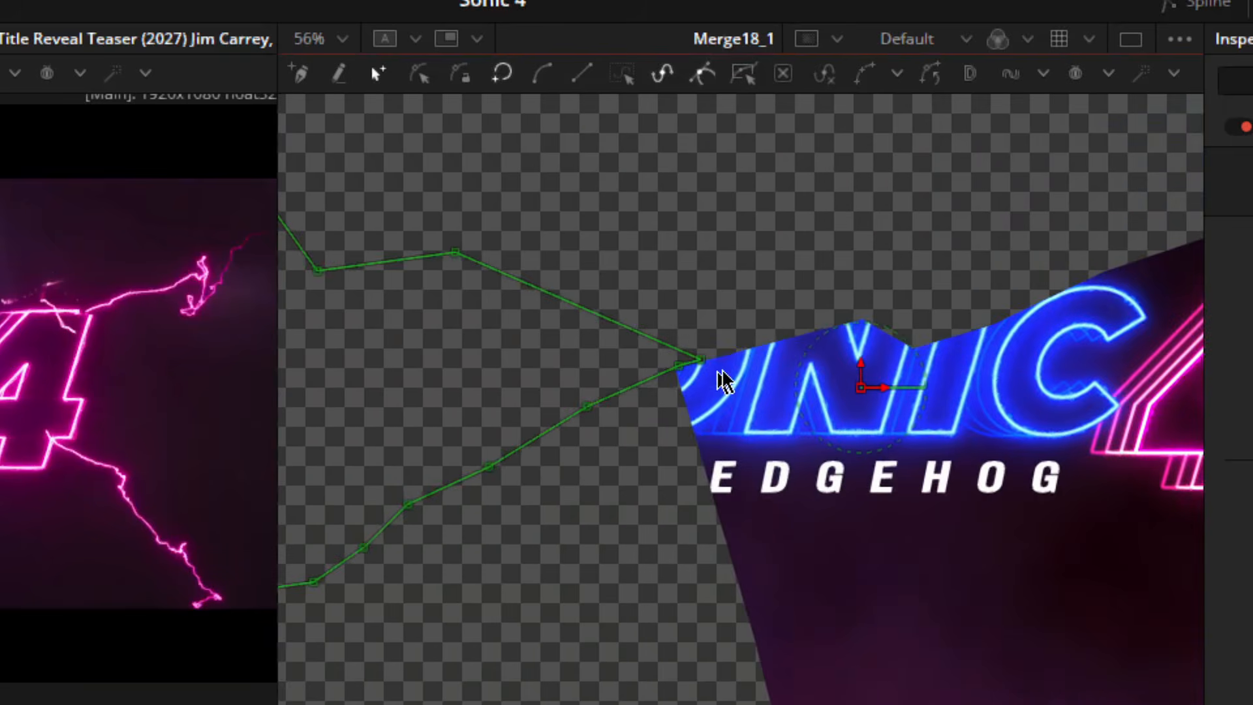
pyautogui.scroll(-2, 815, 489)
pyautogui.scroll(5, 750, 434)
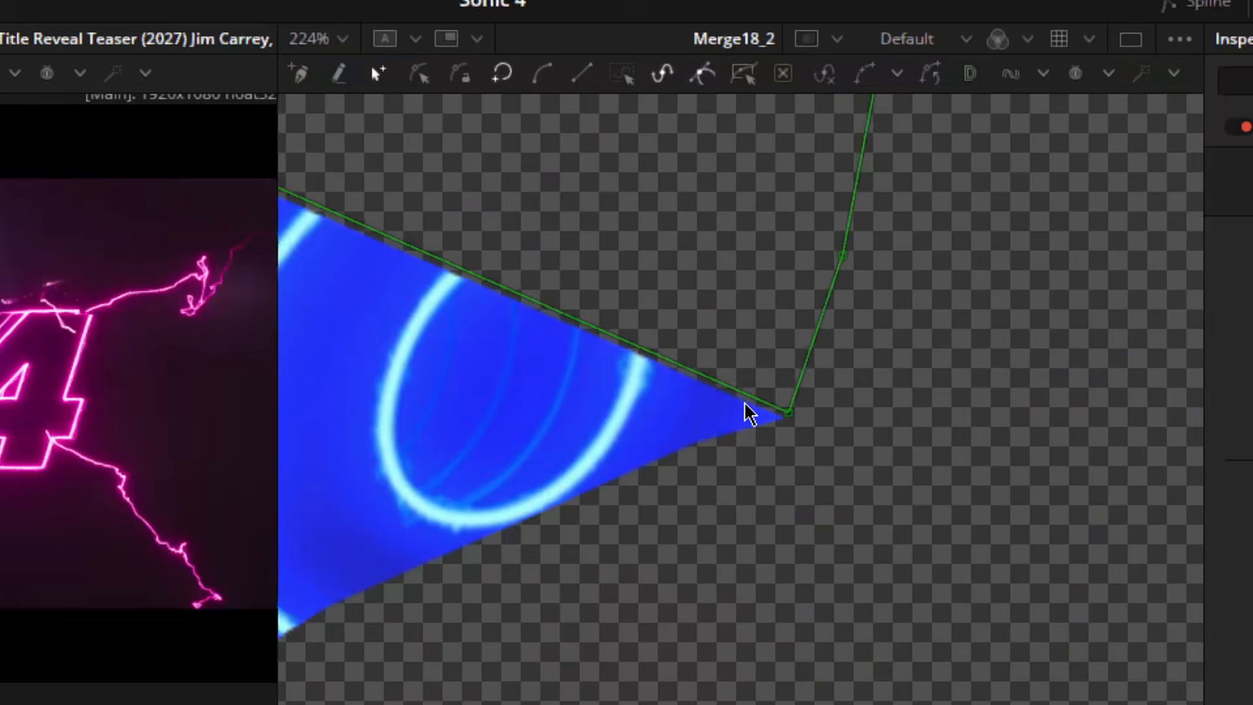
# Follow the mask outline along the upper edge of Merge18_2's title piece up close.
pyautogui.scroll(-1, 745, 404)
pyautogui.moveTo(605, 353); pyautogui.dragTo(1059, 545)
pyautogui.moveTo(648, 459); pyautogui.dragTo(1142, 428)
pyautogui.moveTo(532, 297); pyautogui.dragTo(710, 683)
pyautogui.moveTo(781, 584); pyautogui.dragTo(477, 264)
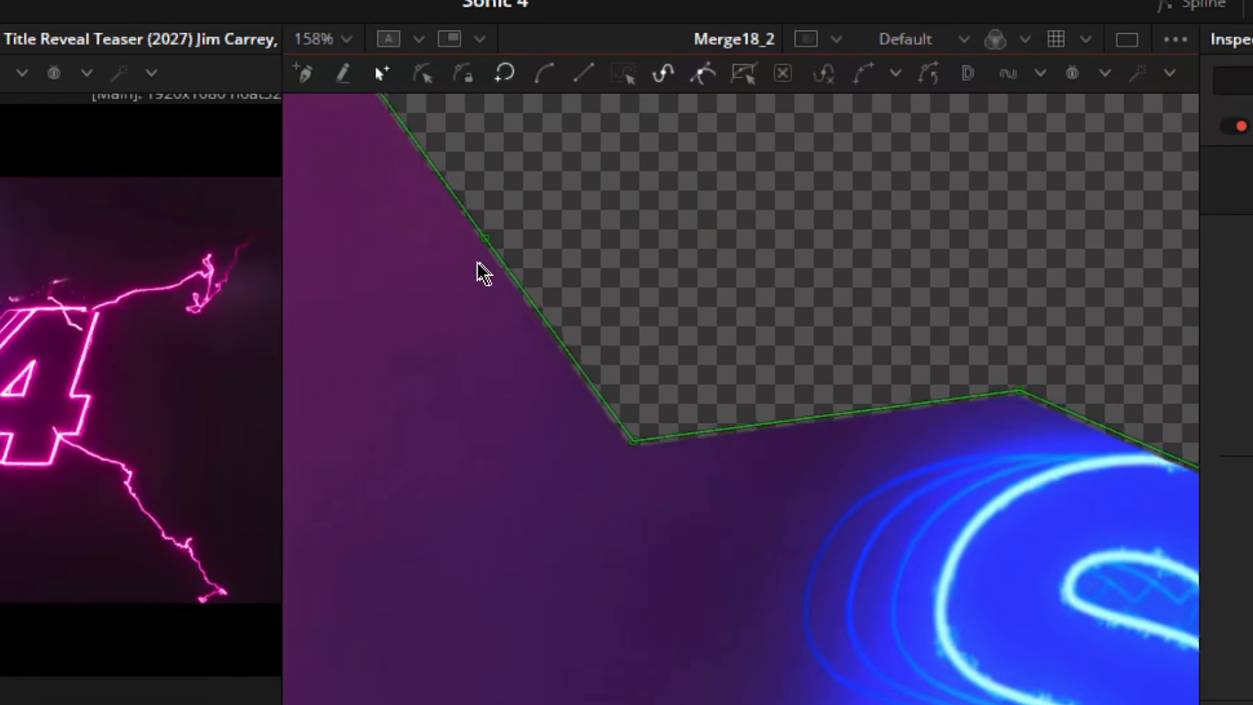
pyautogui.moveTo(1003, 383); pyautogui.dragTo(544, 311)
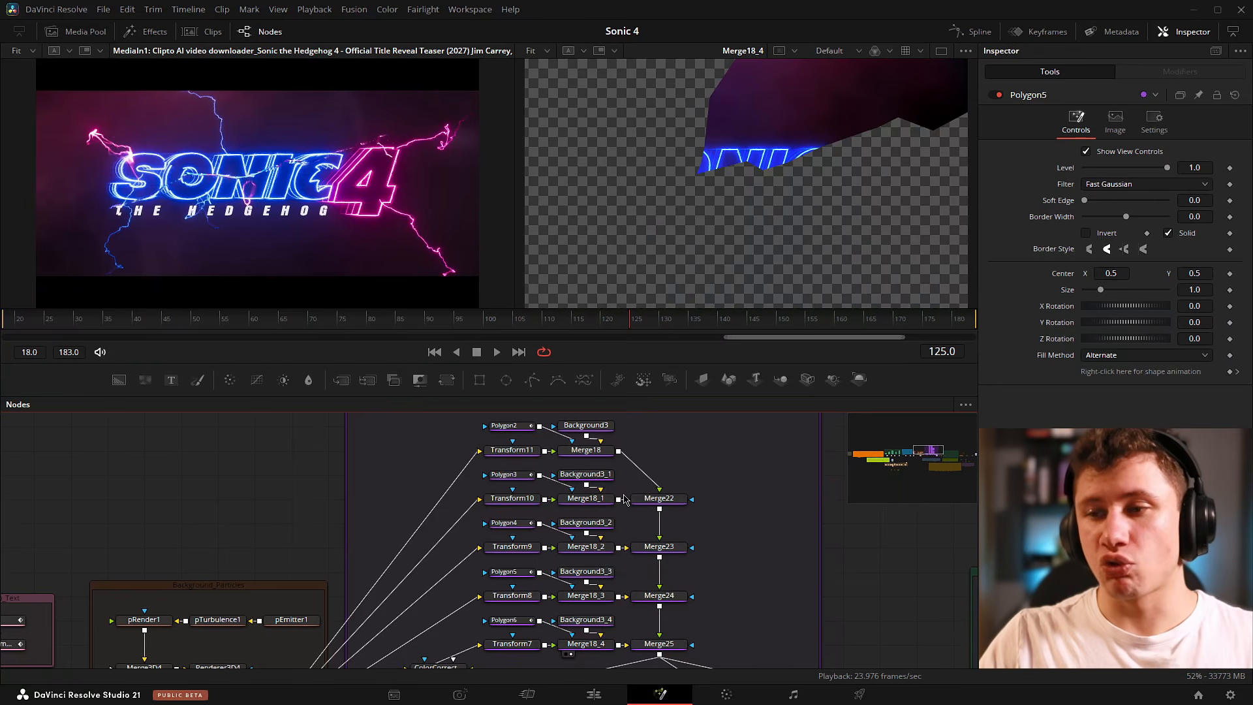
# View Merge18's title piece again and show the settings of Transform11, which feeds it.
pyautogui.click(571, 459)
pyautogui.scroll(4, 563, 451)
pyautogui.moveTo(562, 452)
pyautogui.mouseDown()
pyautogui.moveTo(596, 481)
pyautogui.moveTo(558, 453)
pyautogui.mouseUp()
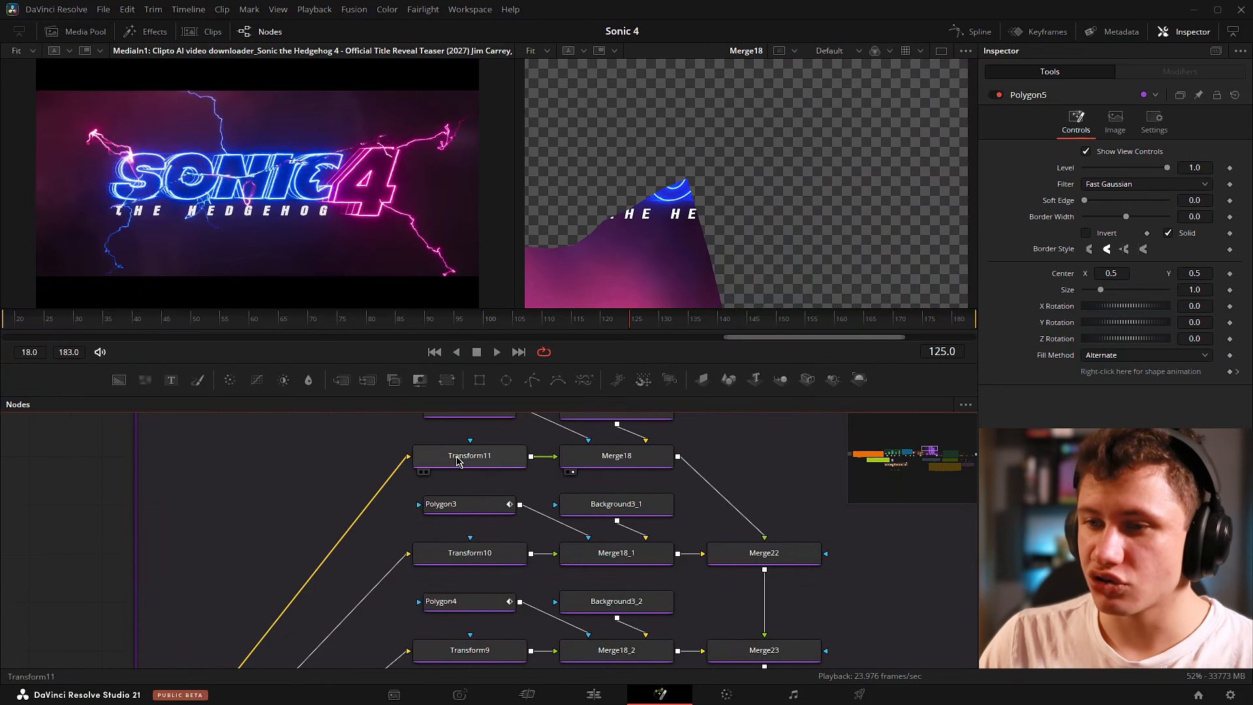
pyautogui.click(457, 460)
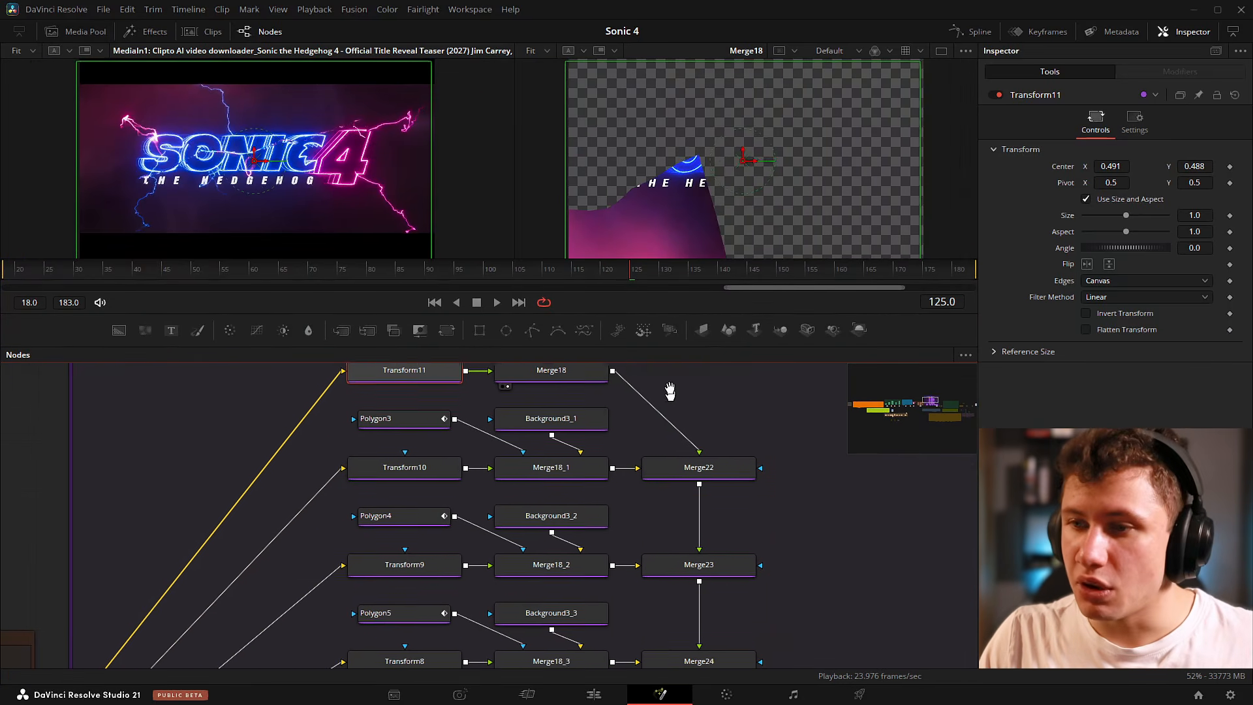
# Select the repeated Polygon, Transform, Background and Merge node groups of the crack chain one after another to compare them.
pyautogui.moveTo(671, 393); pyautogui.dragTo(643, 491)
pyautogui.moveTo(299, 392); pyautogui.dragTo(620, 490)
pyautogui.moveTo(300, 483); pyautogui.dragTo(565, 579)
pyautogui.scroll(-3, 565, 583)
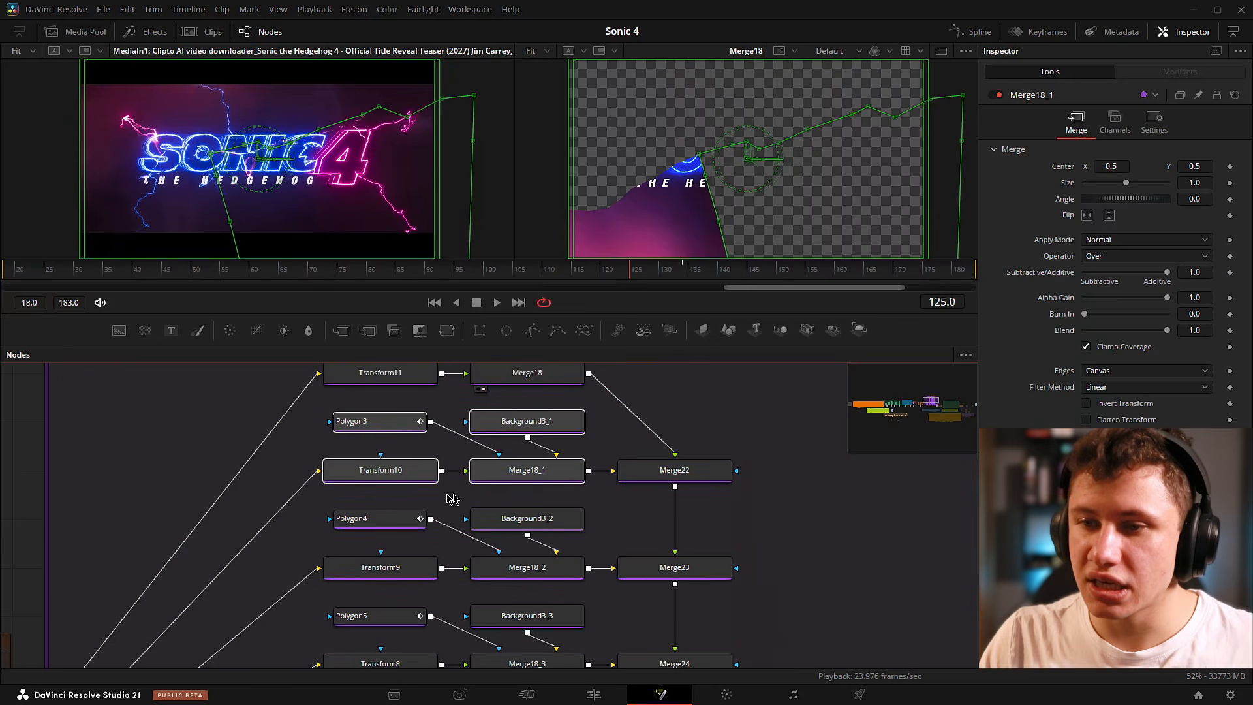
pyautogui.moveTo(298, 499); pyautogui.dragTo(562, 582)
pyautogui.scroll(-2, 559, 581)
pyautogui.moveTo(559, 514); pyautogui.dragTo(528, 665)
pyautogui.click(562, 503)
pyautogui.scroll(2, 653, 477)
pyautogui.moveTo(535, 448); pyautogui.dragTo(537, 440)
# Trace Merge18, Merge18_1 and Merge18_2 down the Merge22 to Merge25 chain and view the combined result at Merge25.
pyautogui.click(435, 427)
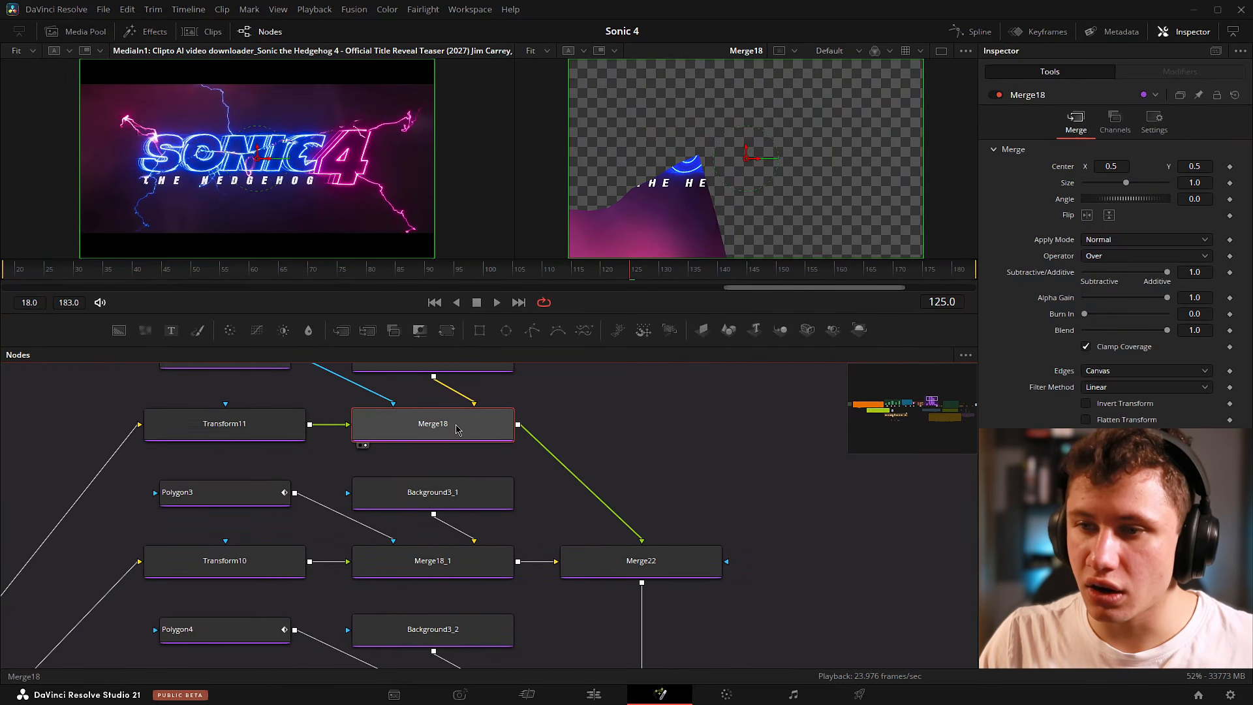
pyautogui.click(430, 566)
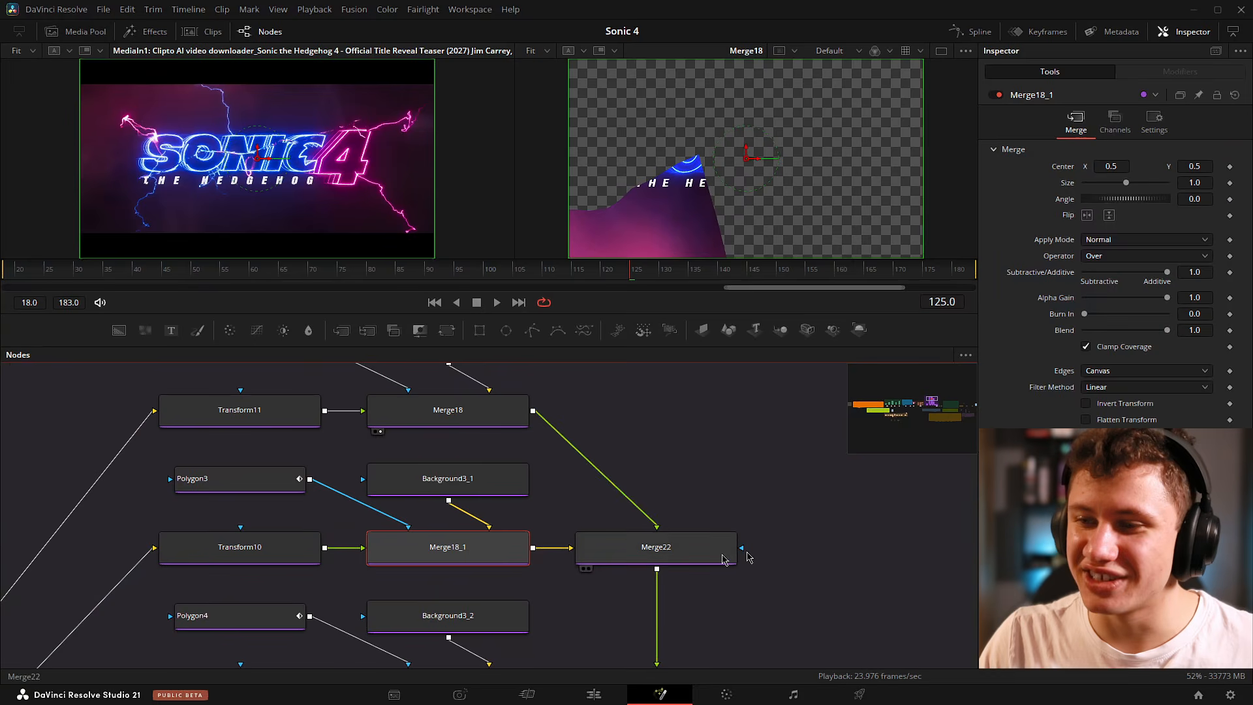
pyautogui.scroll(-3, 742, 551)
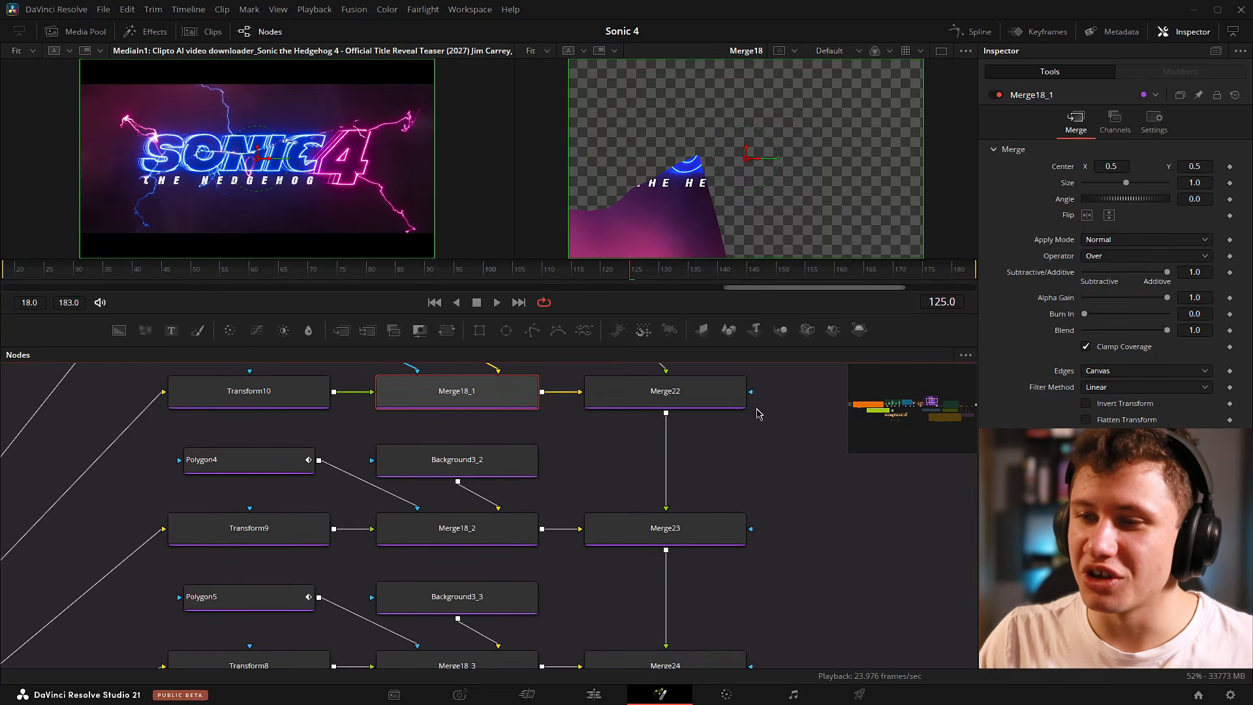
pyautogui.click(486, 537)
pyautogui.moveTo(534, 568); pyautogui.dragTo(510, 302)
pyautogui.click(574, 558)
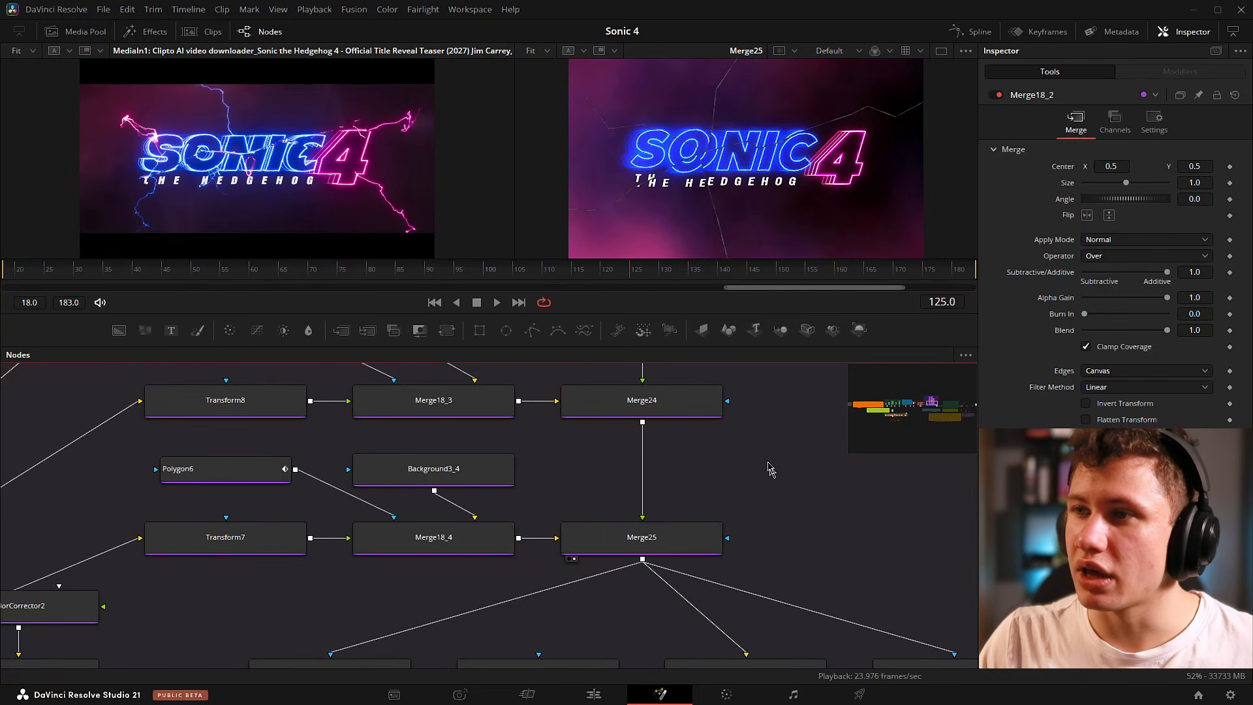
# Enlarge the viewer and examine the cracks across Merge25's combined title up close.
pyautogui.moveTo(678, 348); pyautogui.dragTo(679, 484)
pyautogui.scroll(3, 591, 169)
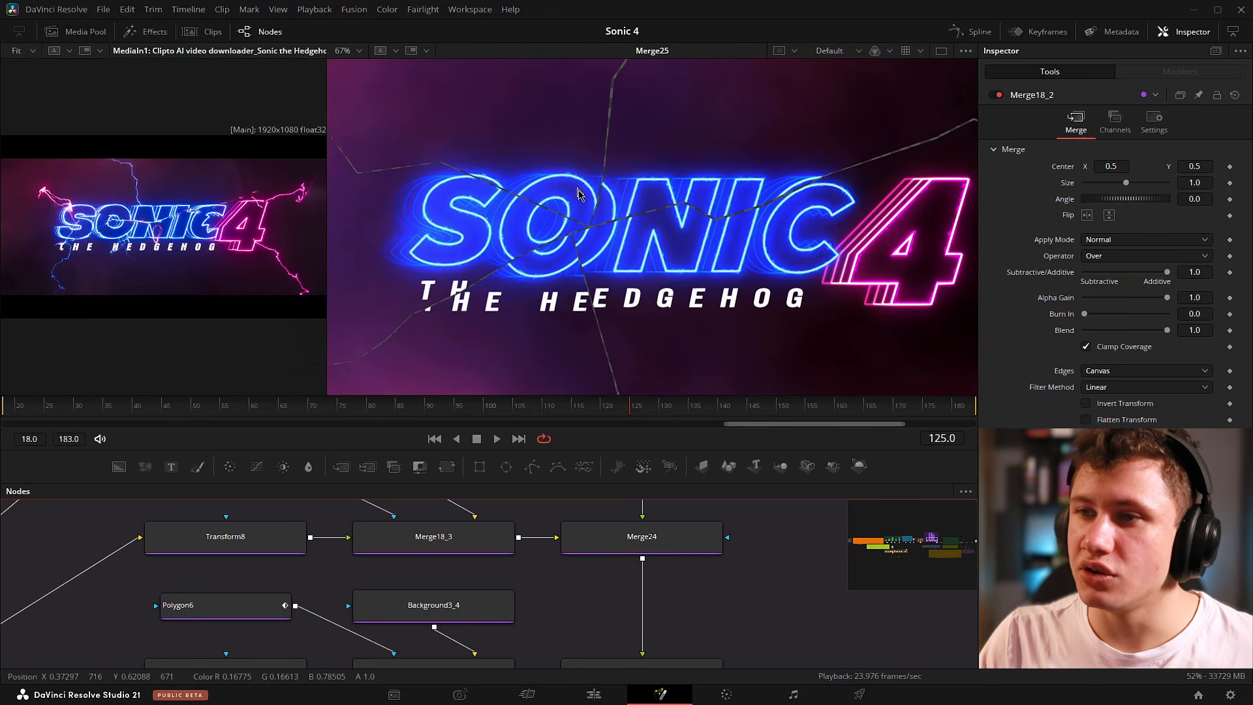
pyautogui.moveTo(589, 284); pyautogui.dragTo(614, 214)
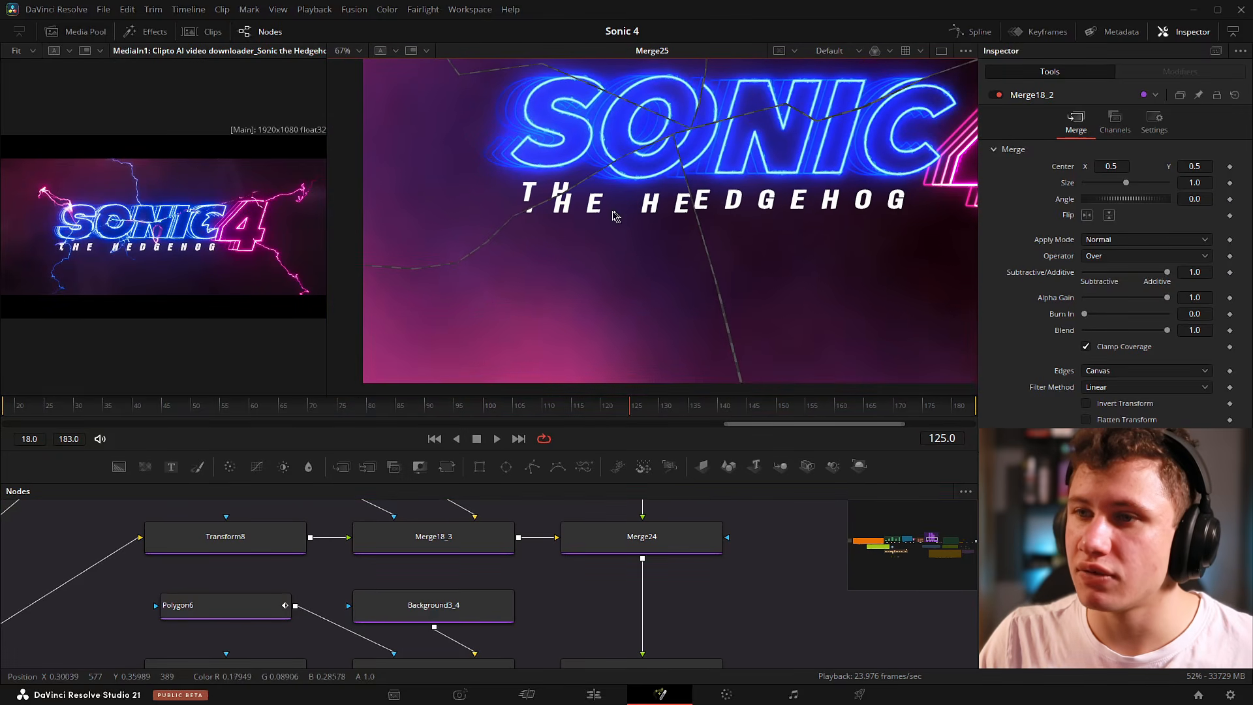
# Select Transform8 and examine its shifted outline along the frame borders of Merge25.
pyautogui.click(230, 540)
pyautogui.scroll(-4, 744, 238)
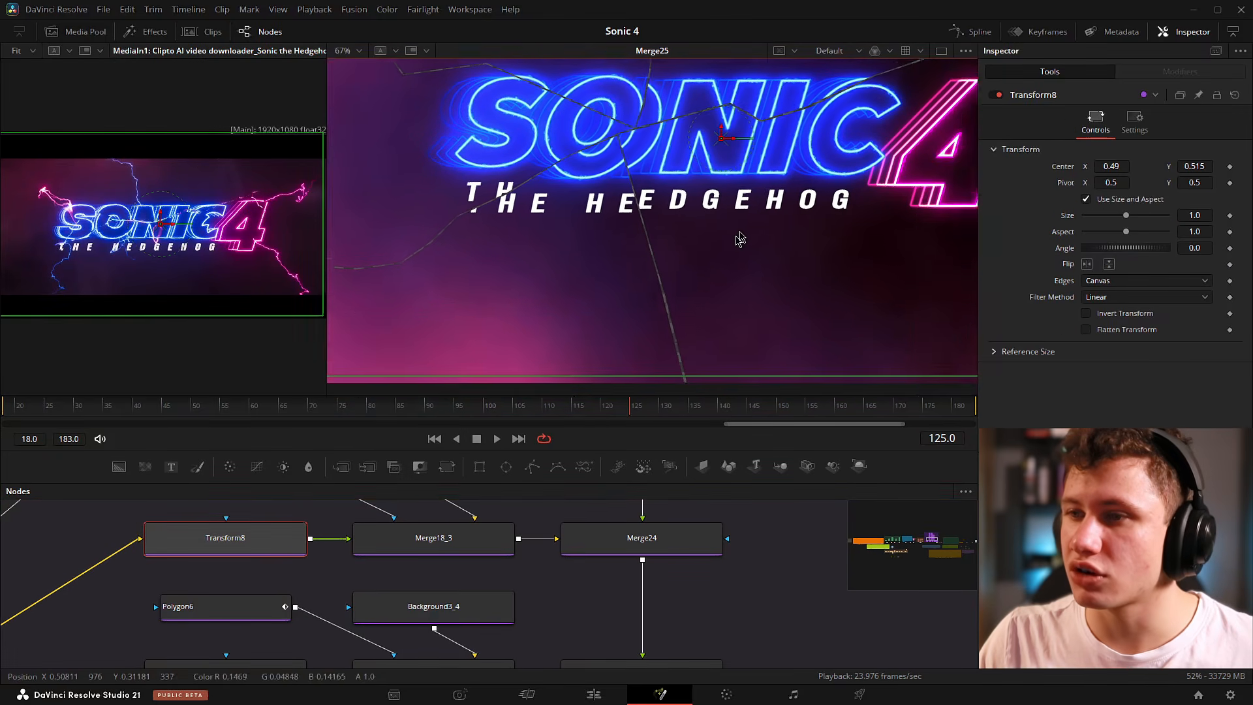
pyautogui.scroll(6, 624, 299)
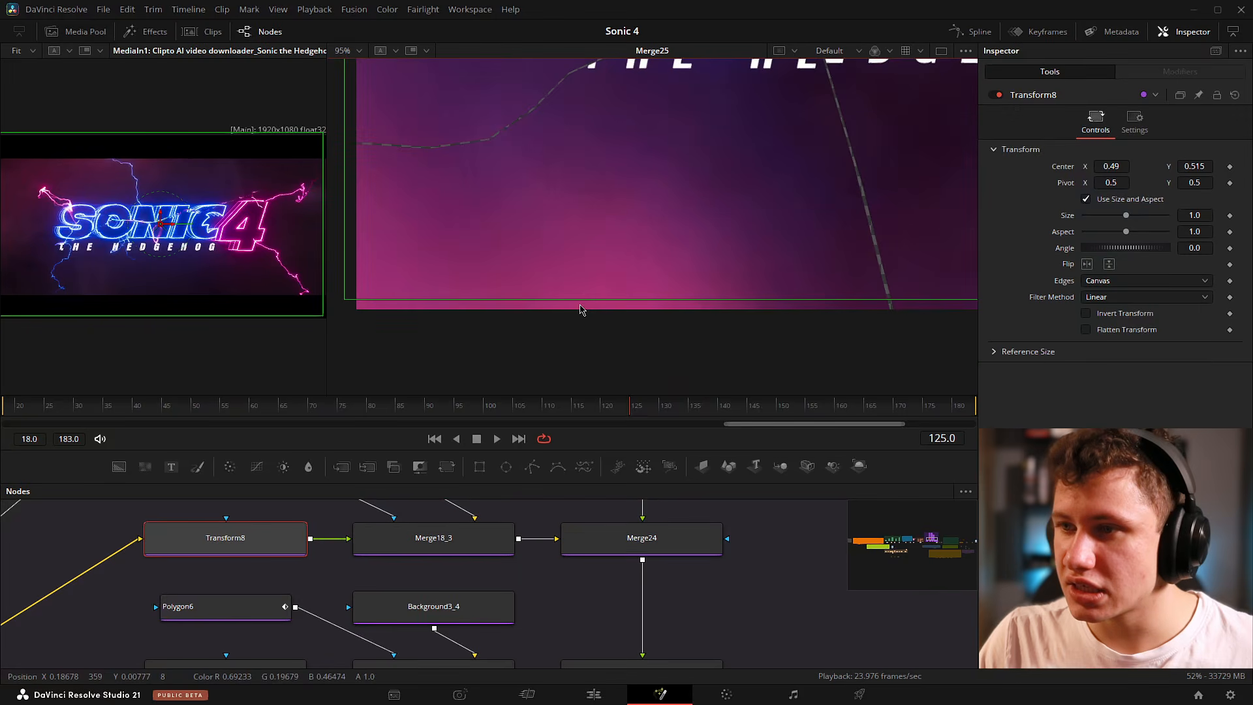
pyautogui.moveTo(863, 288); pyautogui.dragTo(432, 282)
pyautogui.scroll(-1, 470, 279)
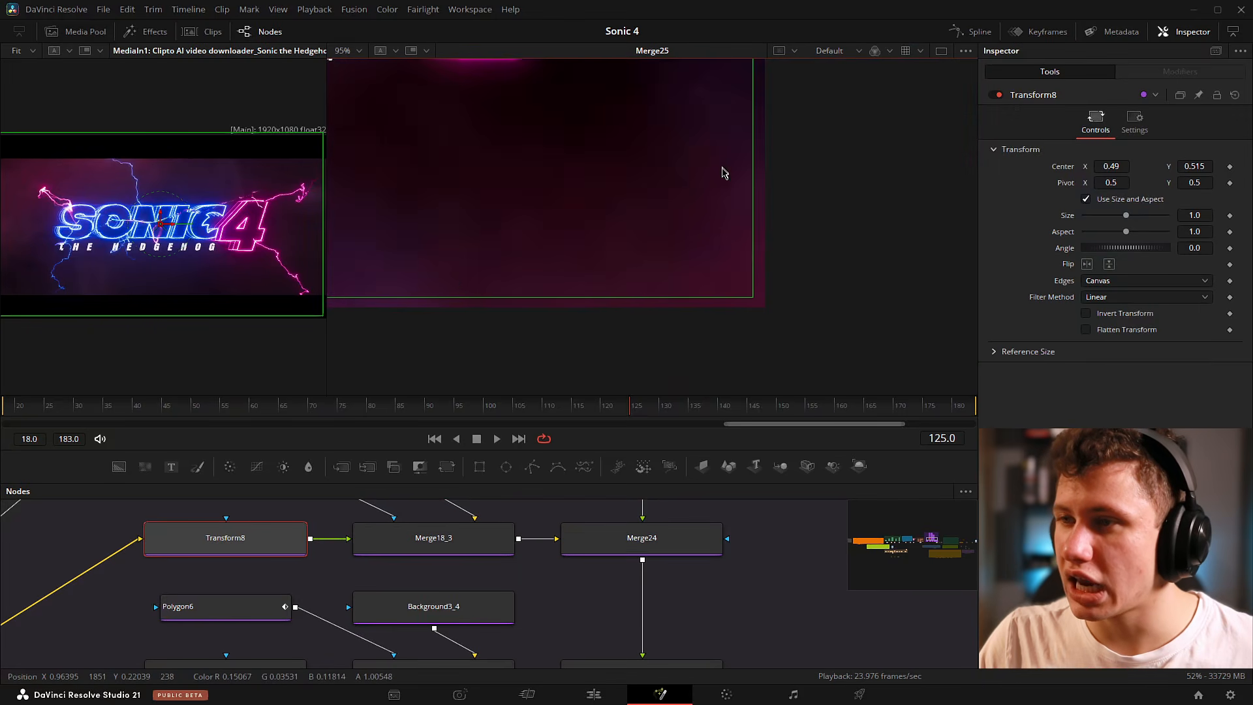
# Try moving Transform8's title piece up and slightly to the left, and undo the move.
pyautogui.scroll(-4, 679, 224)
pyautogui.scroll(2, 583, 178)
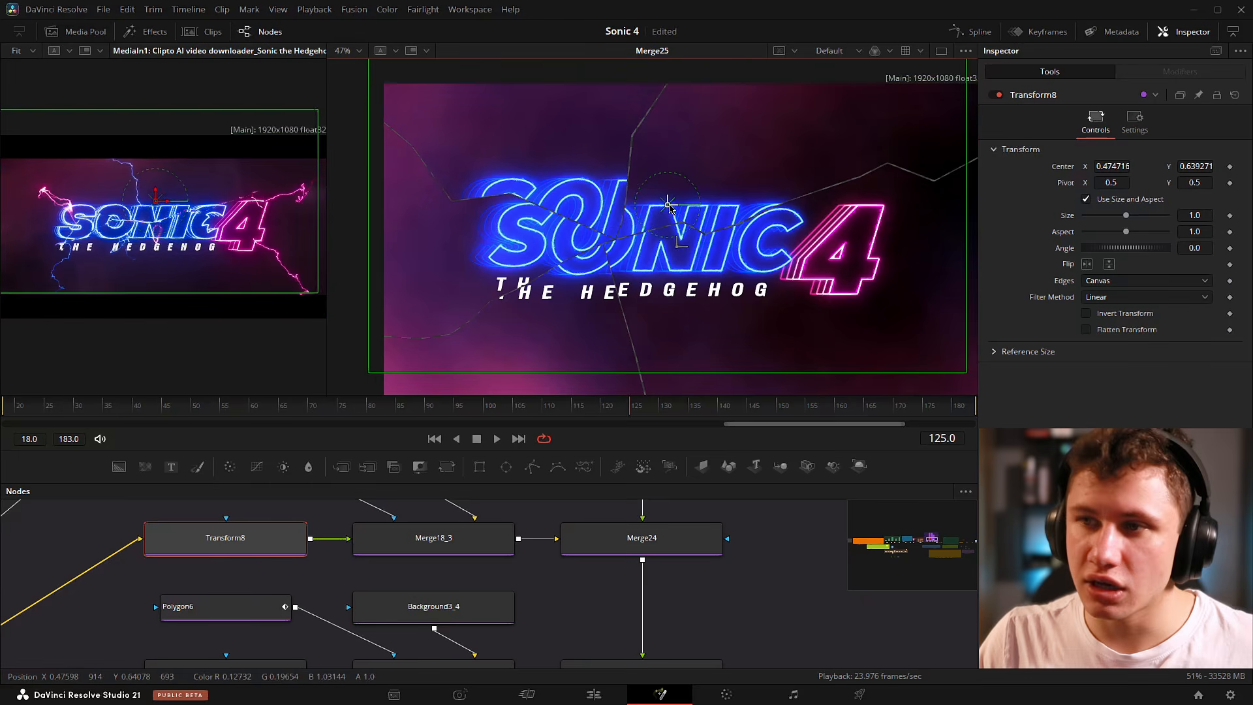
pyautogui.moveTo(680, 248); pyautogui.dragTo(657, 171)
pyautogui.hotkey('ctrl', 'z')
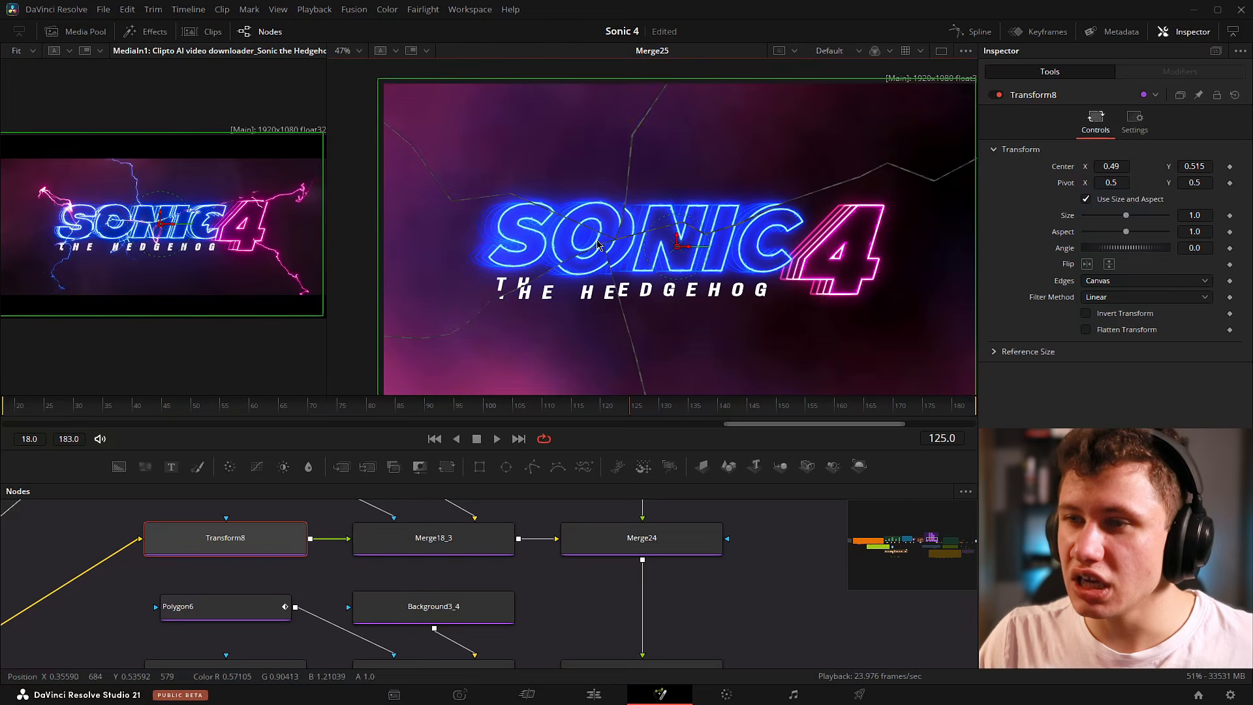
# Examine Merge25's crack lines up close and the branch from Merge17 into ColorCorrector2 in the crack chain.
pyautogui.scroll(2, 572, 269)
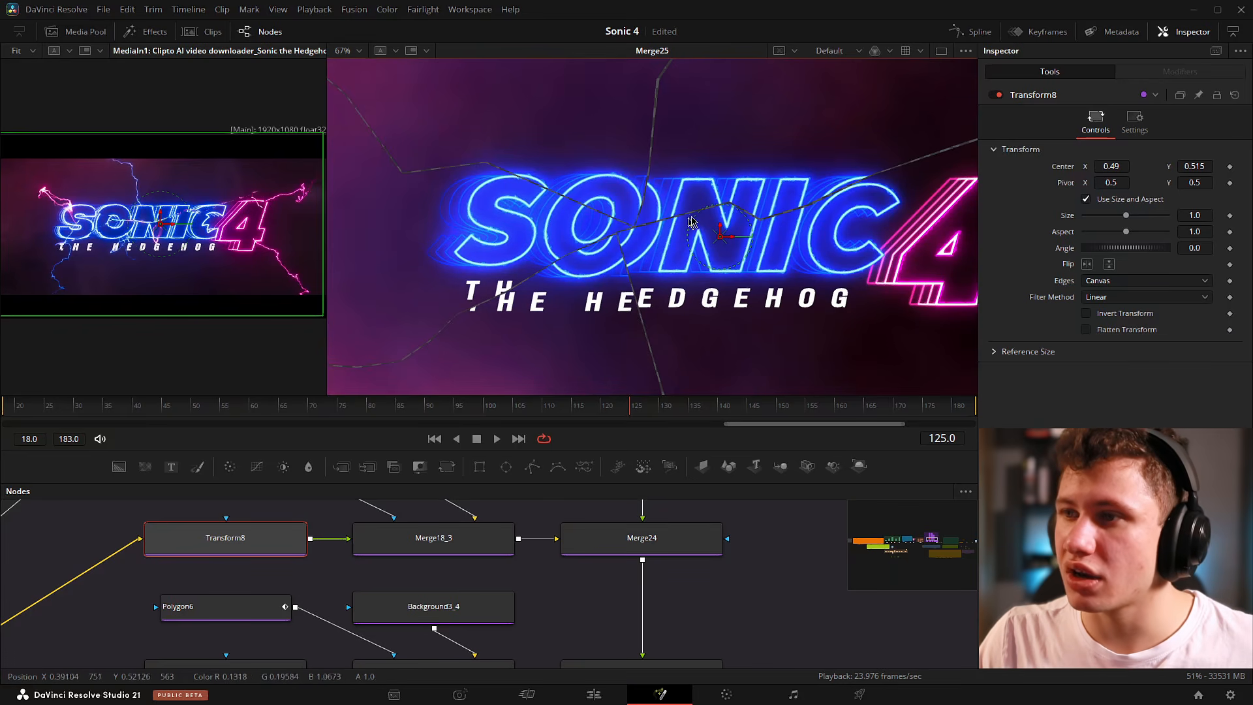
pyautogui.moveTo(860, 208); pyautogui.dragTo(781, 156)
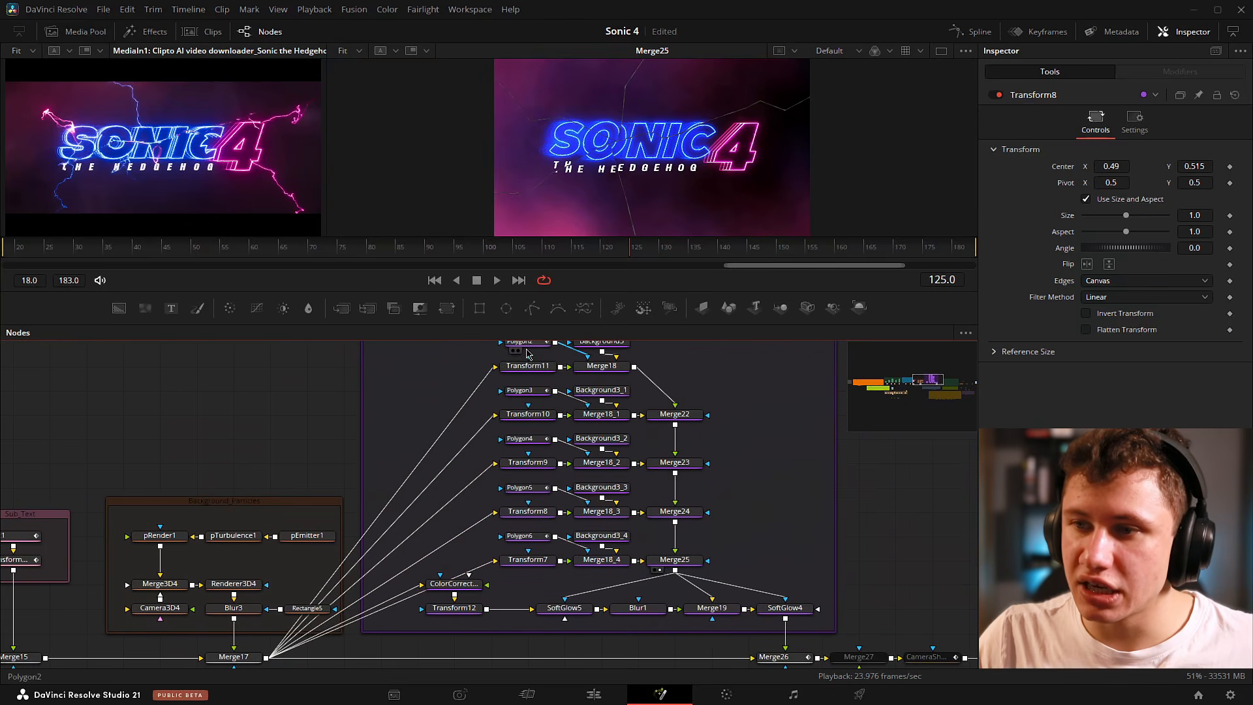
pyautogui.moveTo(476, 395); pyautogui.dragTo(485, 419)
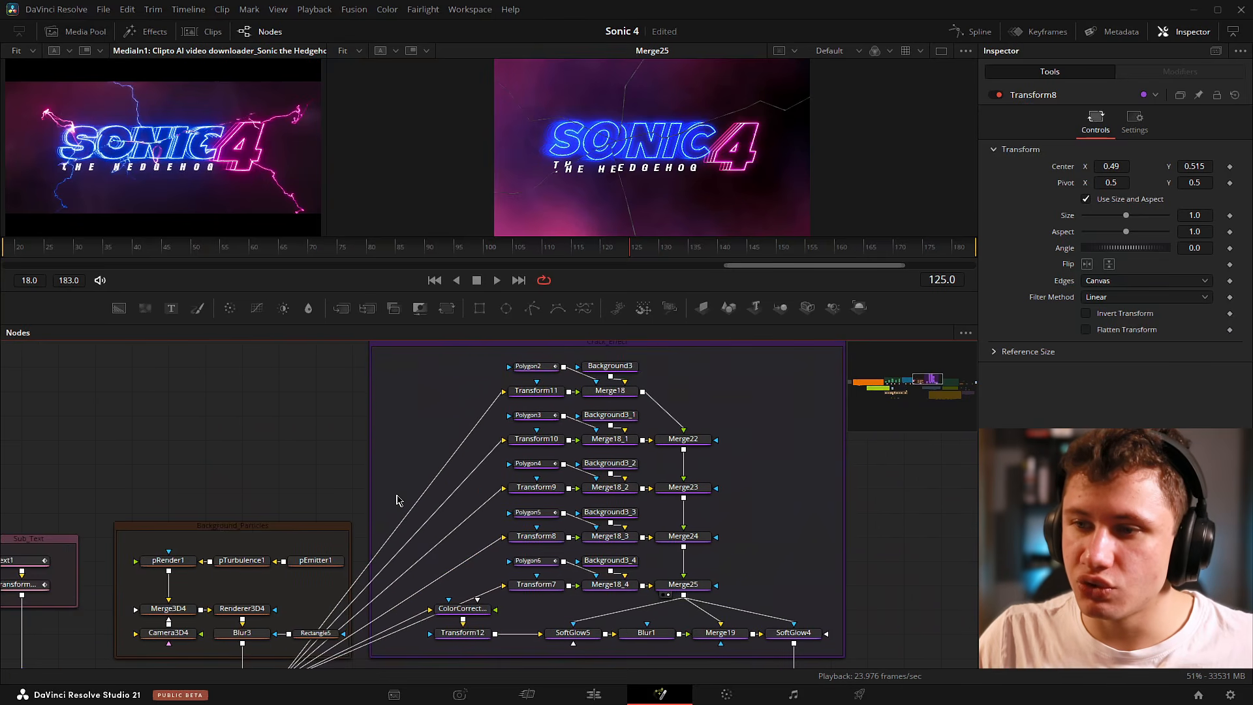
pyautogui.moveTo(496, 501); pyautogui.dragTo(535, 419)
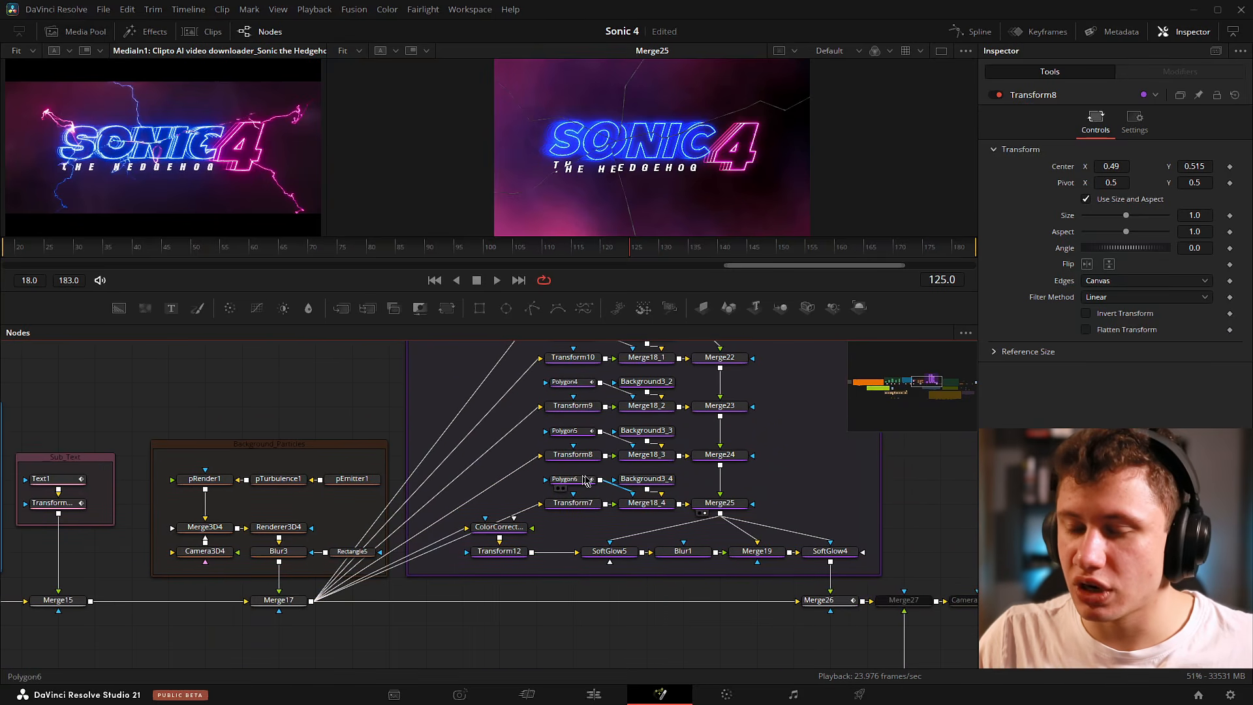
pyautogui.moveTo(688, 485); pyautogui.dragTo(683, 477)
pyautogui.scroll(3, 683, 477)
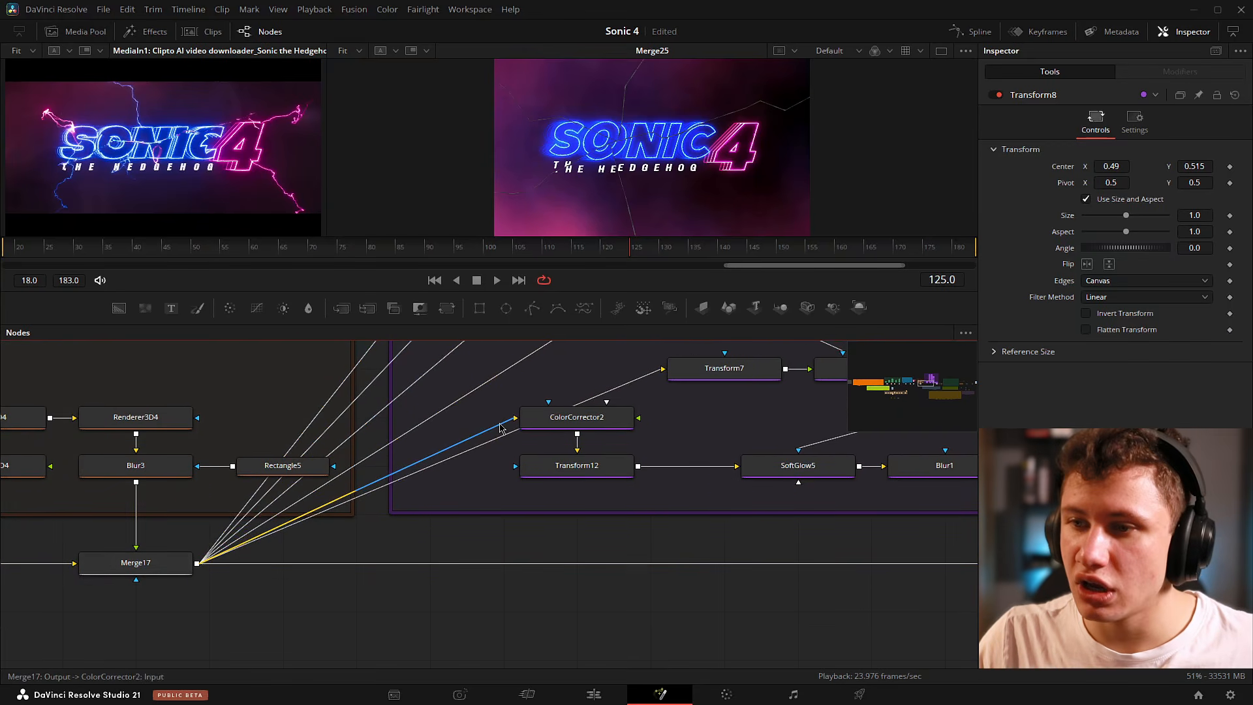
# View ColorCorrector2's output in the enlarged viewer and check its saturation setting.
pyautogui.click(583, 423)
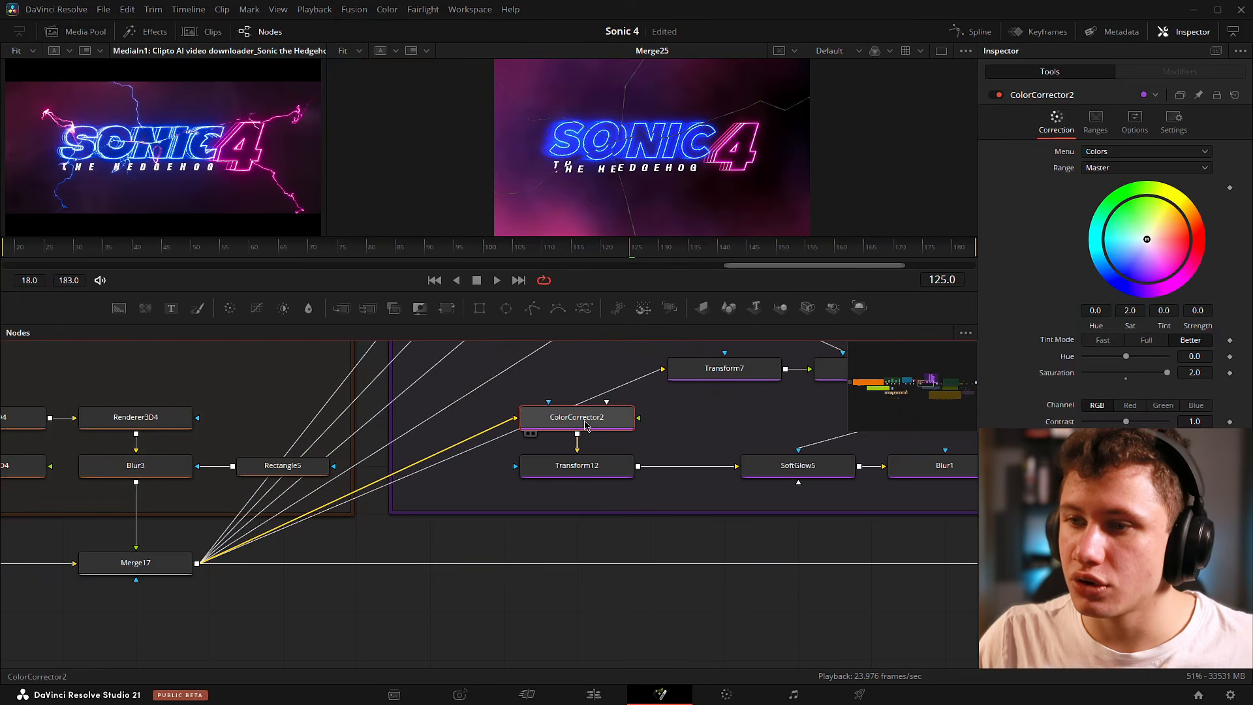
pyautogui.press('2')
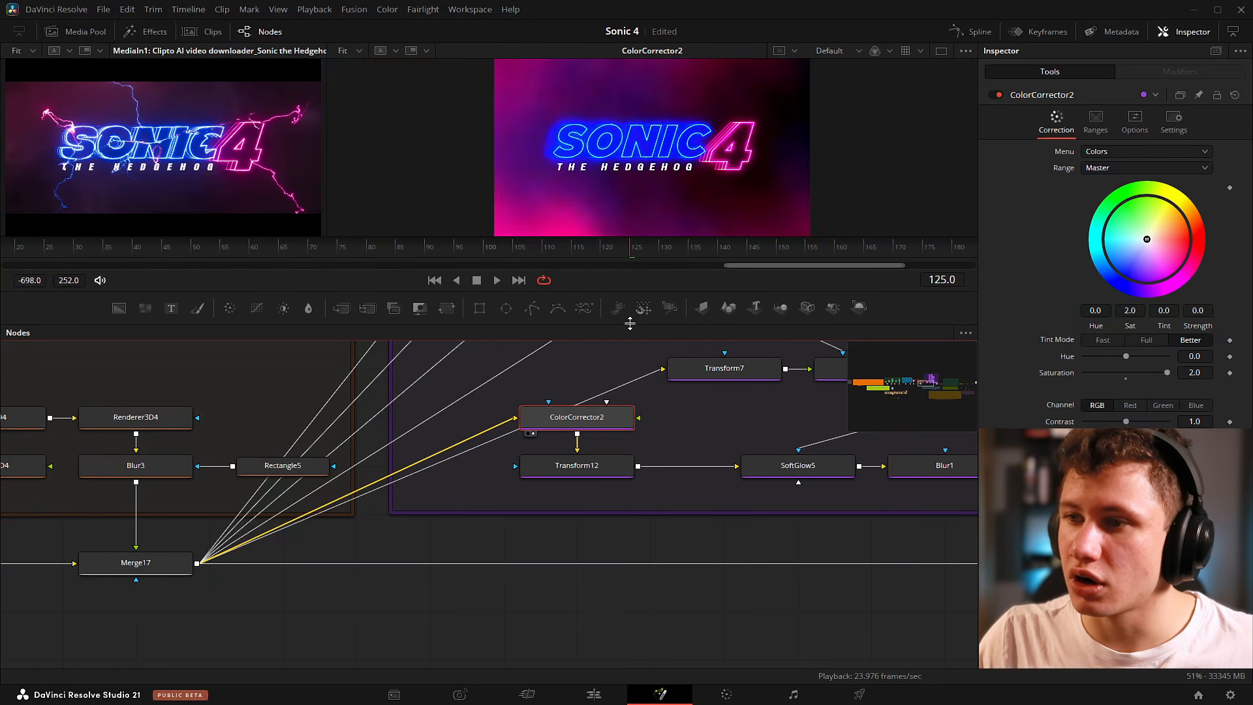
pyautogui.moveTo(630, 323); pyautogui.dragTo(630, 443)
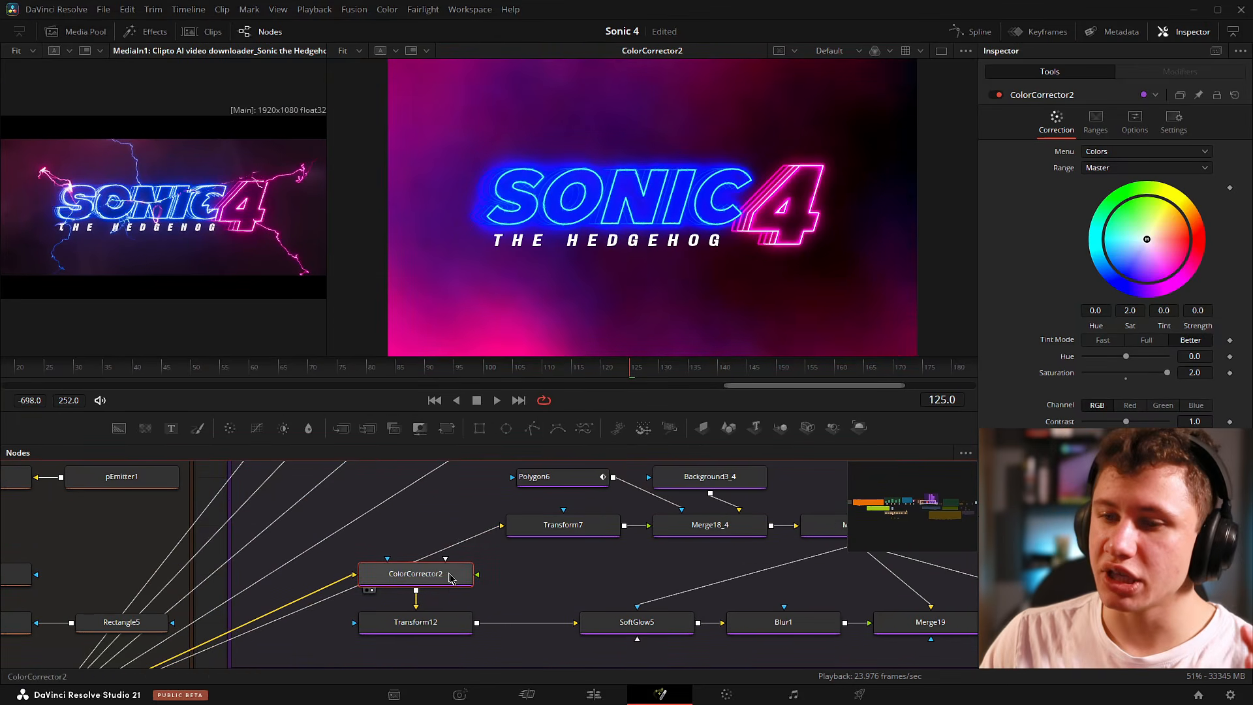
pyautogui.scroll(-1, 539, 562)
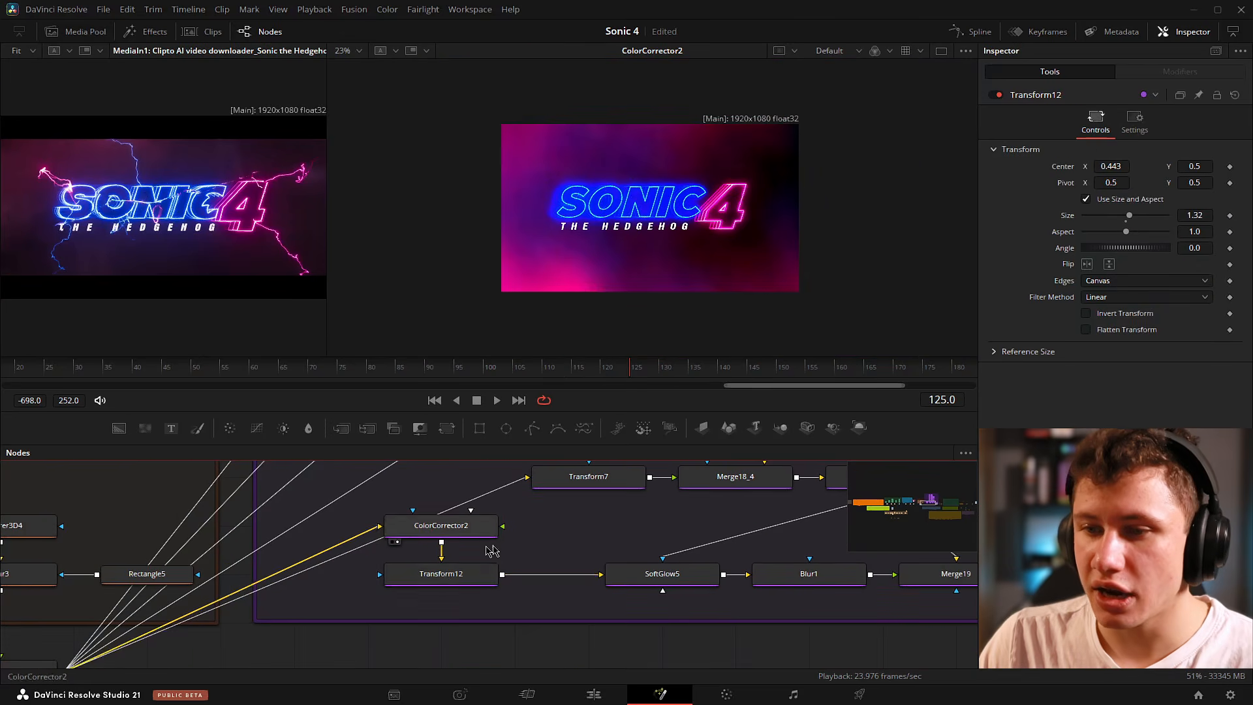
# View Transform12's output with its size and center settings, and compare it with the reference teaser at frame 132.
pyautogui.click(464, 577)
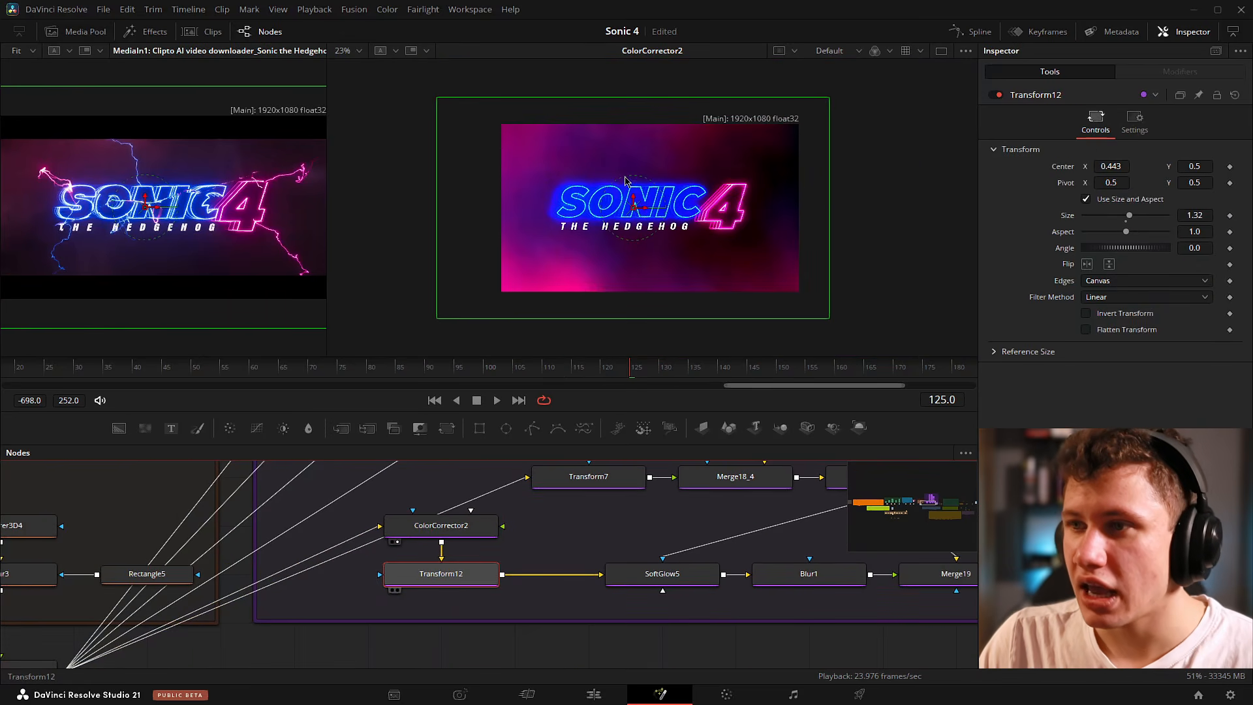
pyautogui.press('2')
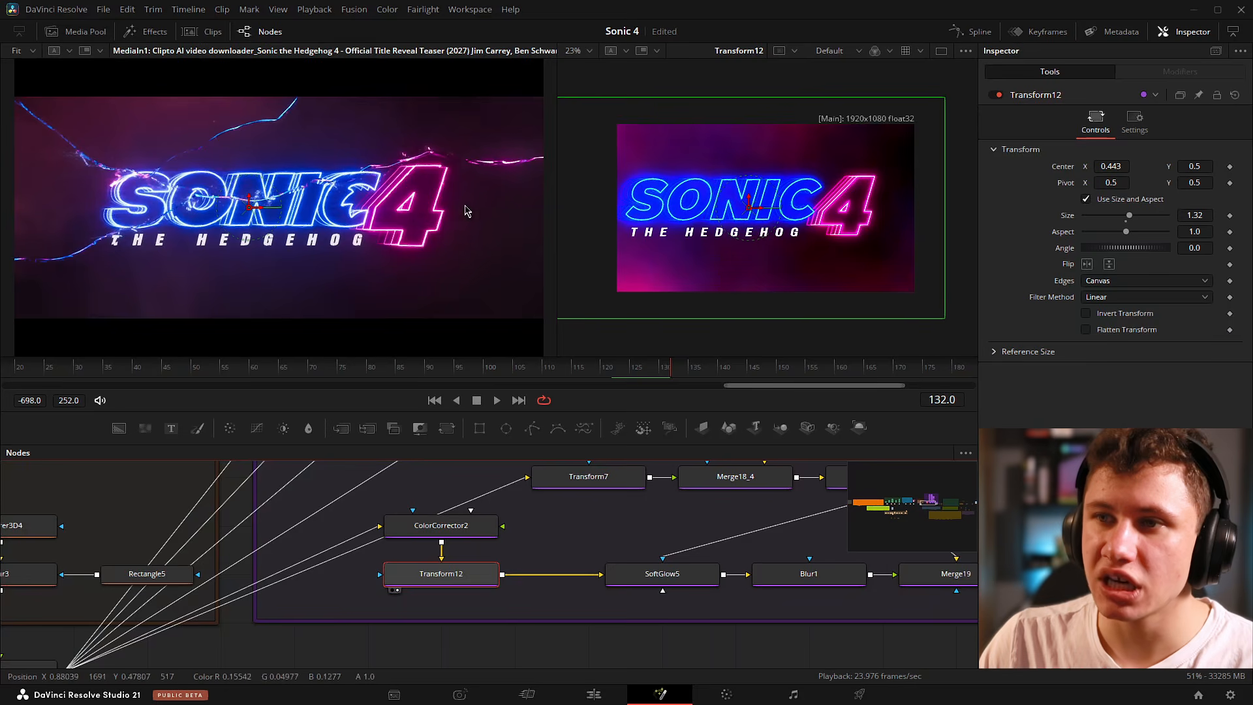
pyautogui.moveTo(248, 102); pyautogui.dragTo(314, 101)
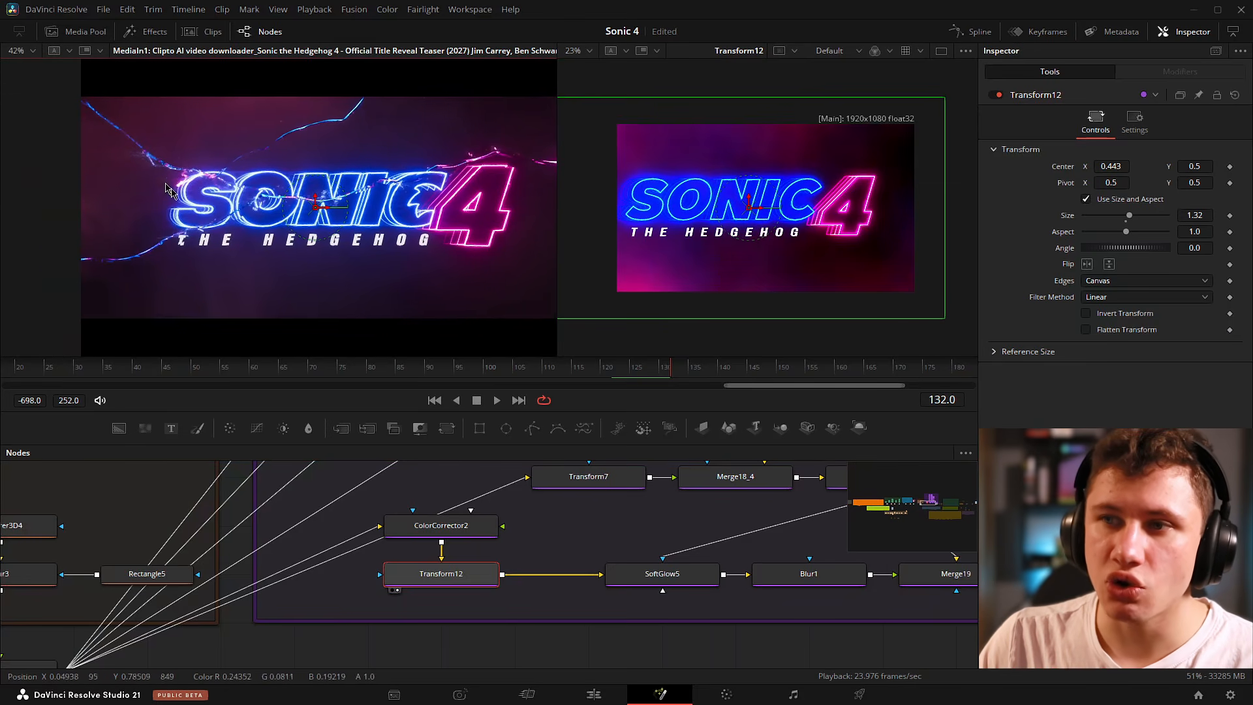
pyautogui.moveTo(524, 212); pyautogui.dragTo(348, 227)
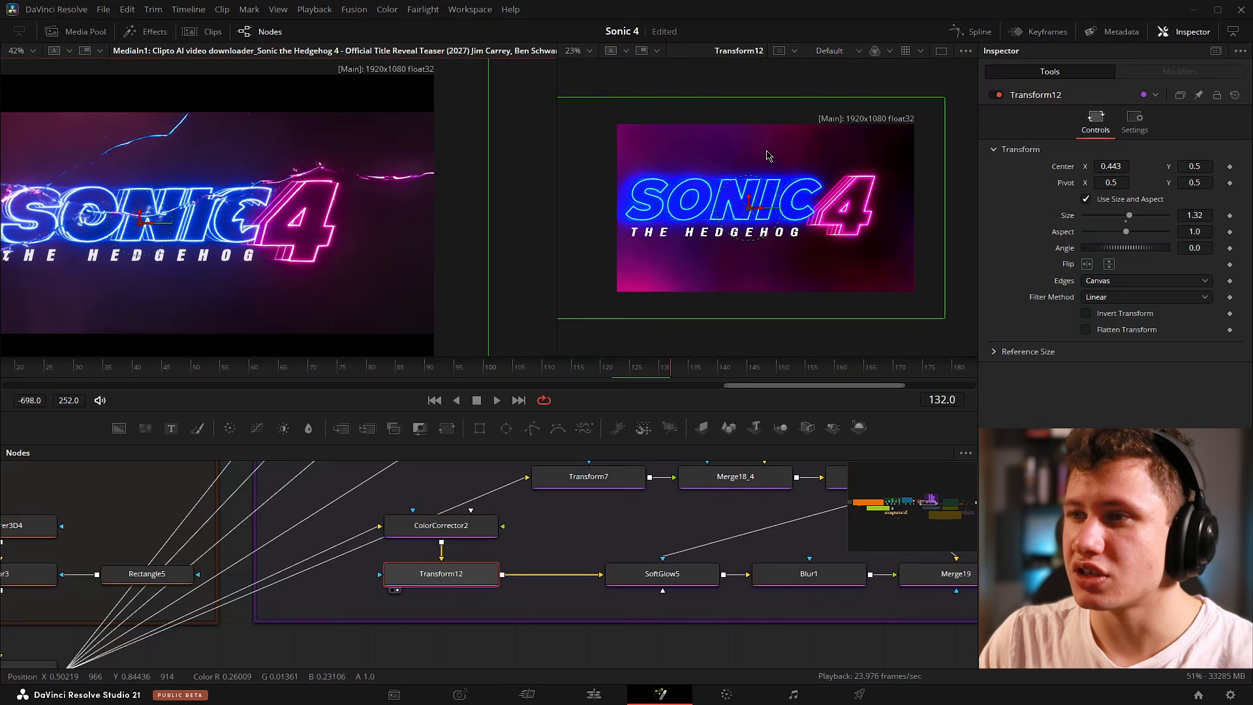
# Trace the crack chain from Transform12 and Merge25, and view SoftGlow5's output fitted in the viewer.
pyautogui.moveTo(593, 536); pyautogui.dragTo(473, 583)
pyautogui.moveTo(788, 573); pyautogui.dragTo(664, 593)
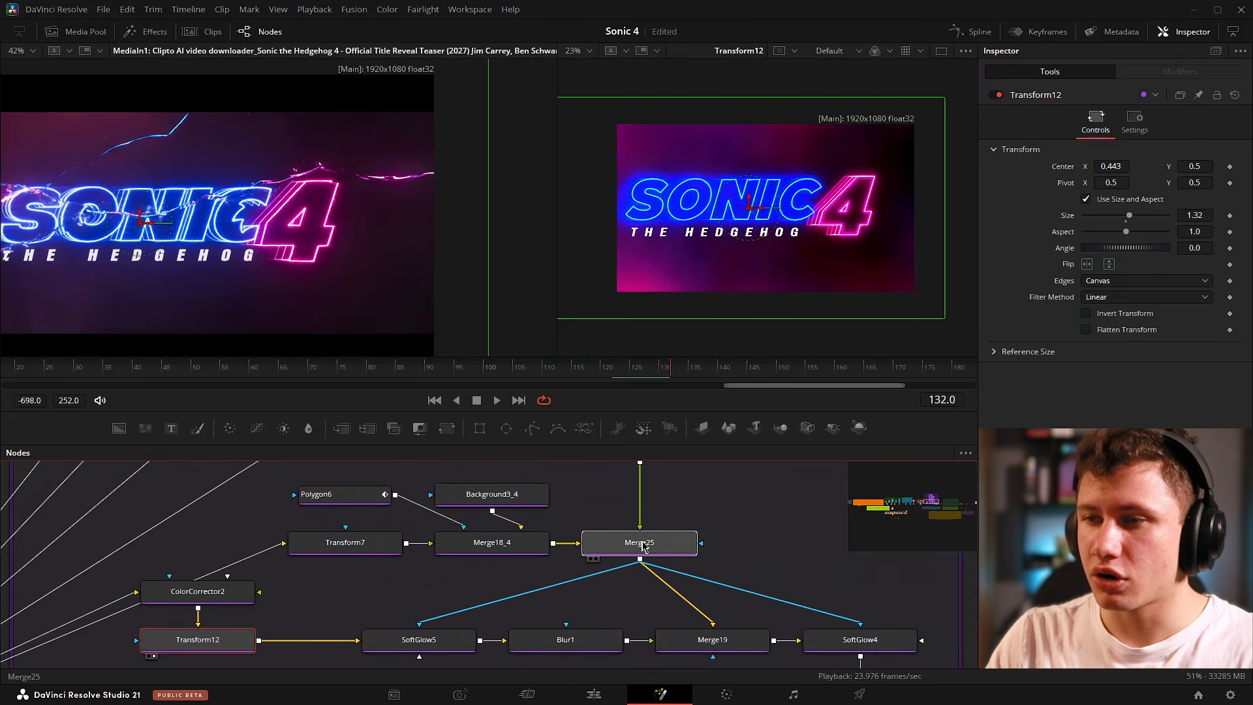
pyautogui.moveTo(643, 544); pyautogui.dragTo(718, 261)
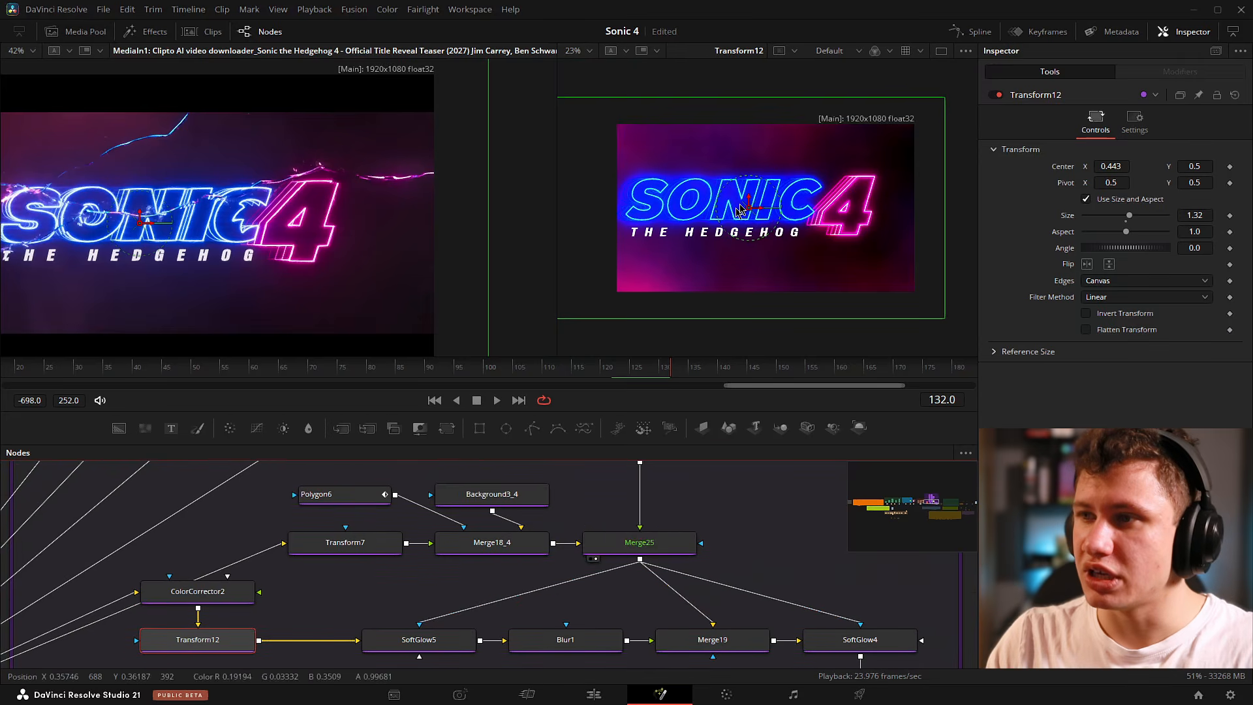
pyautogui.click(782, 272)
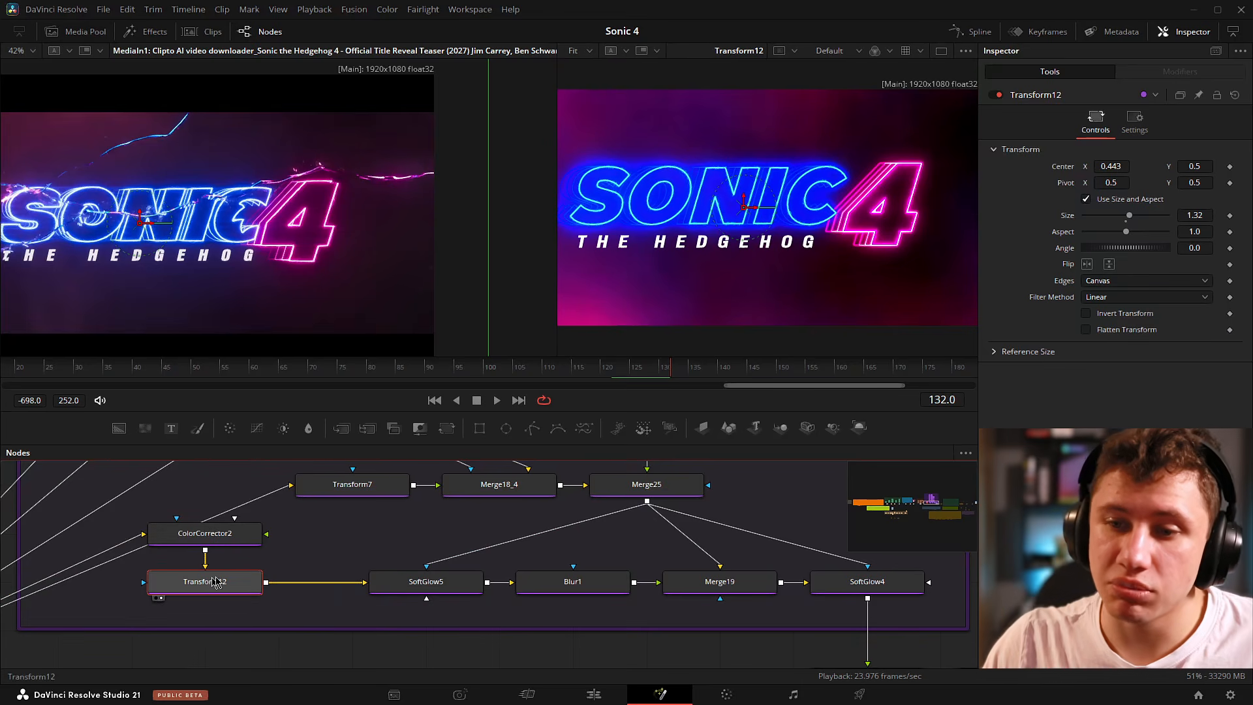
pyautogui.moveTo(270, 603); pyautogui.dragTo(203, 575)
pyautogui.moveTo(342, 569); pyautogui.dragTo(472, 599)
pyautogui.click(480, 587)
pyautogui.press('2')
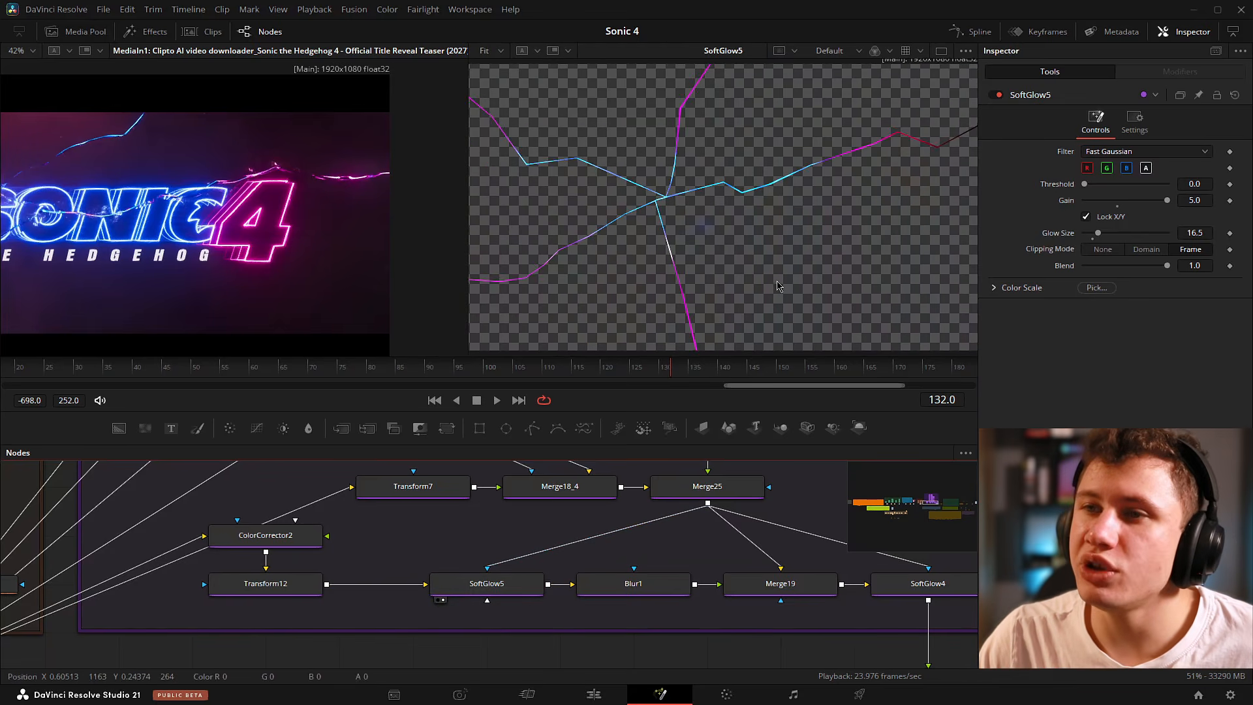
# Turn off Apply Mask Inverted in SoftGlow5's settings to see the glow outside the cracks.
pyautogui.click(479, 584)
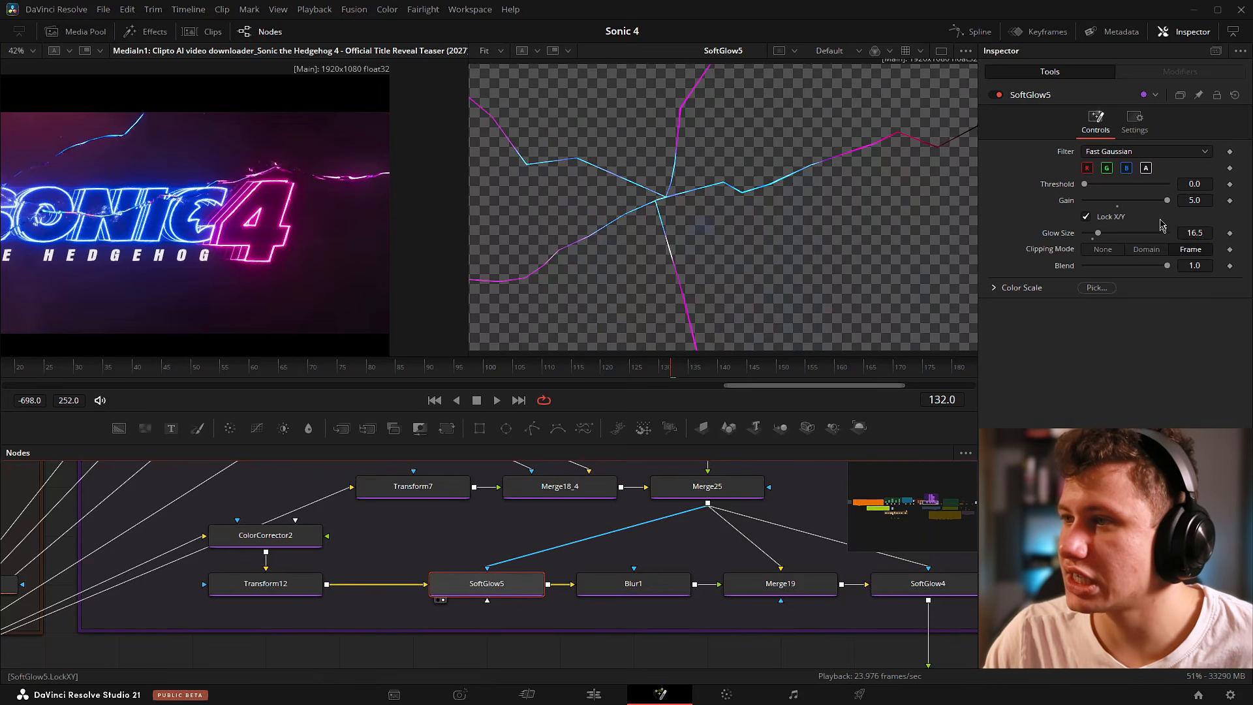
pyautogui.click(1136, 121)
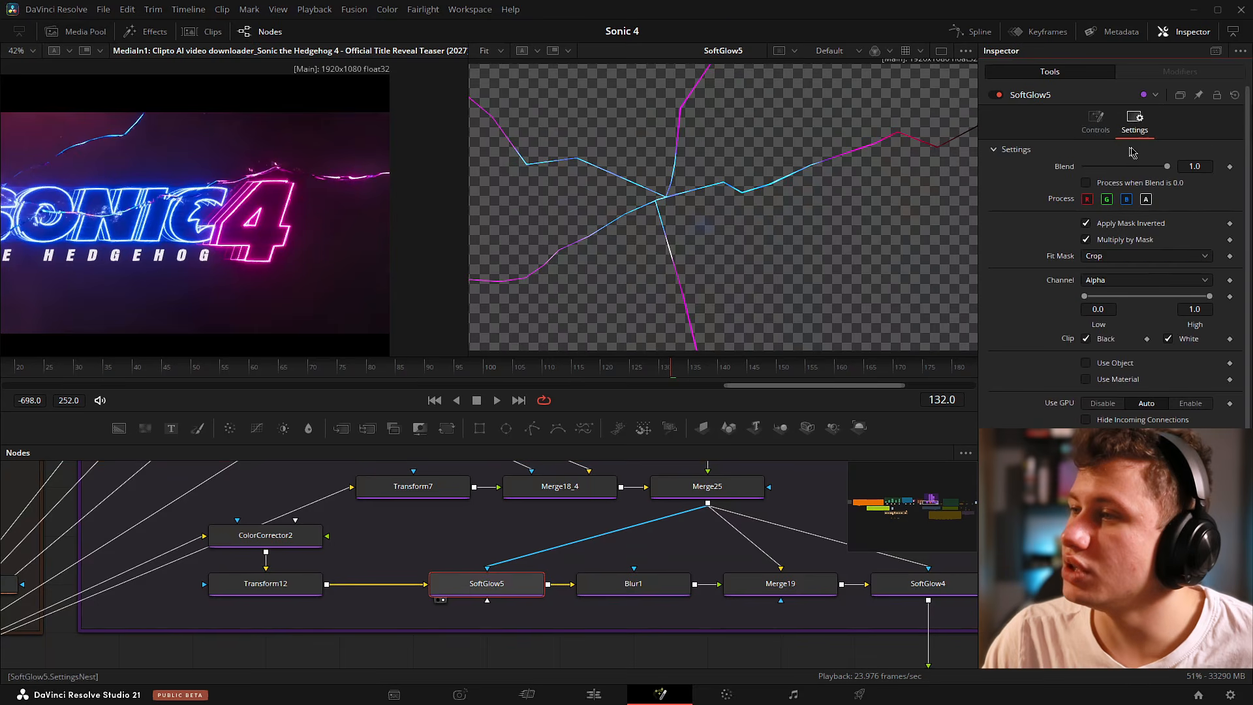
pyautogui.click(1086, 224)
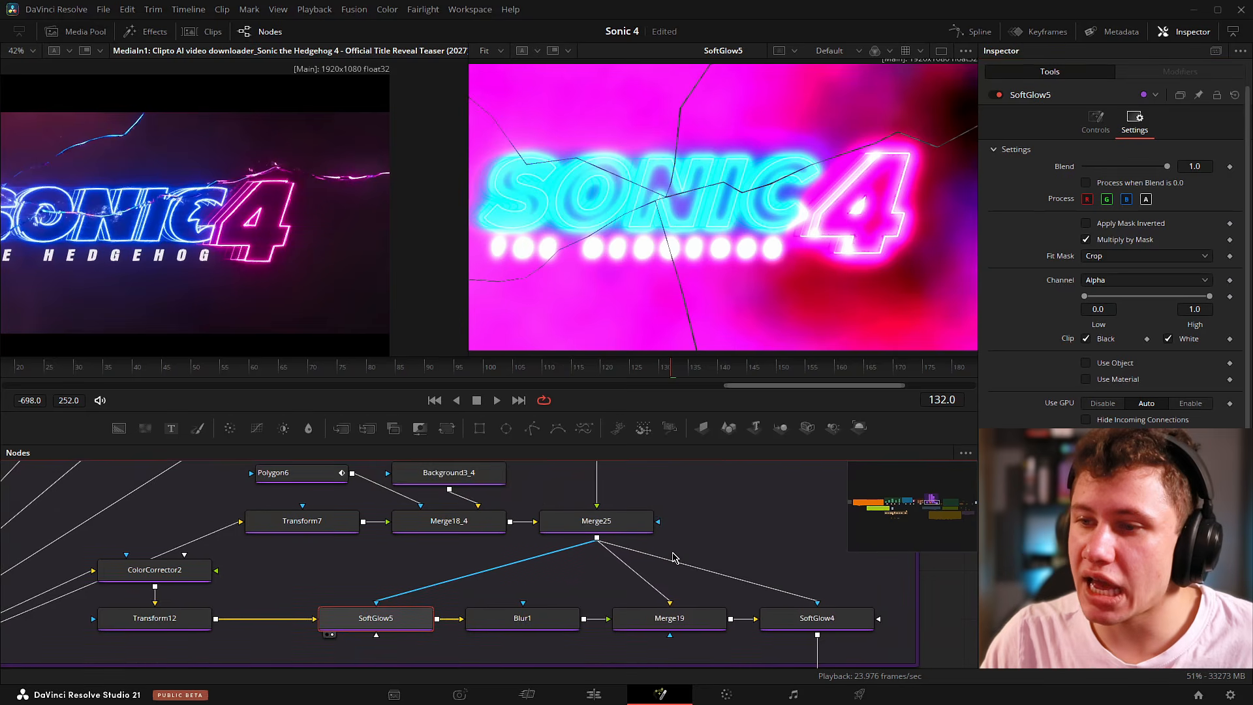
# Examine the transparent crack lines in Merge25's output up close, and turn SoftGlow5's Apply Mask Inverted back on.
pyautogui.moveTo(596, 521); pyautogui.dragTo(695, 220)
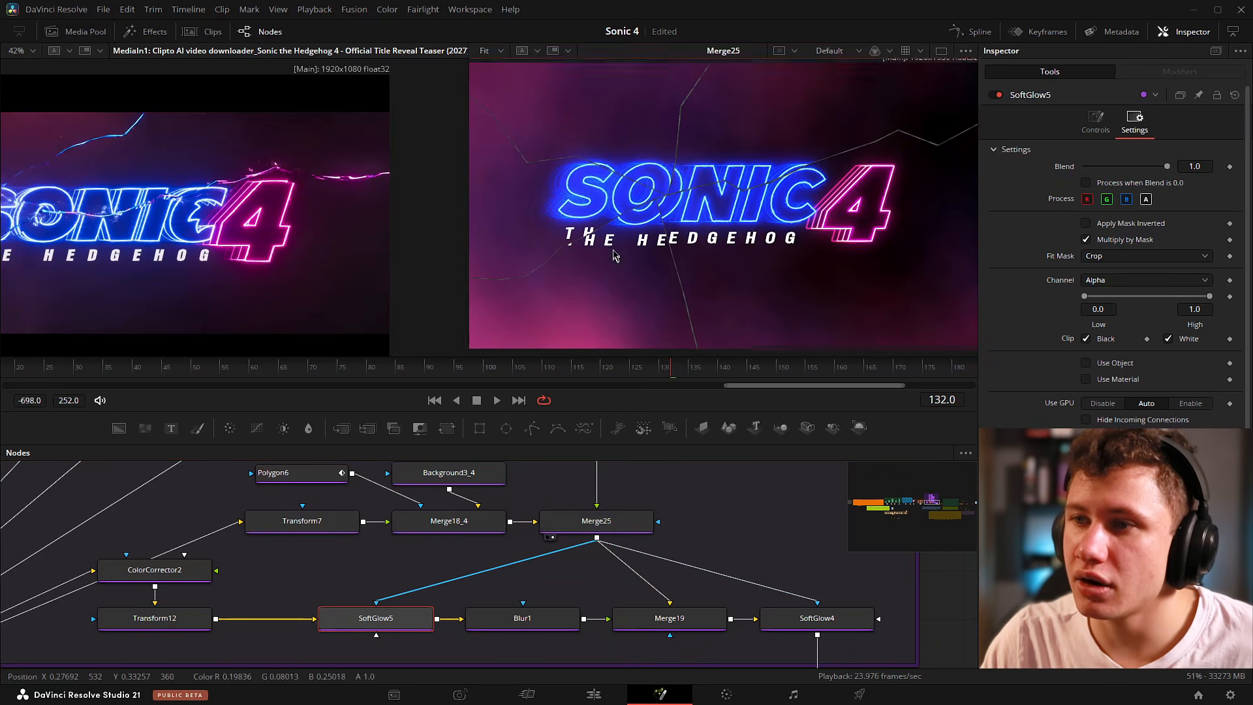
pyautogui.scroll(3, 660, 260)
pyautogui.scroll(-2, 538, 255)
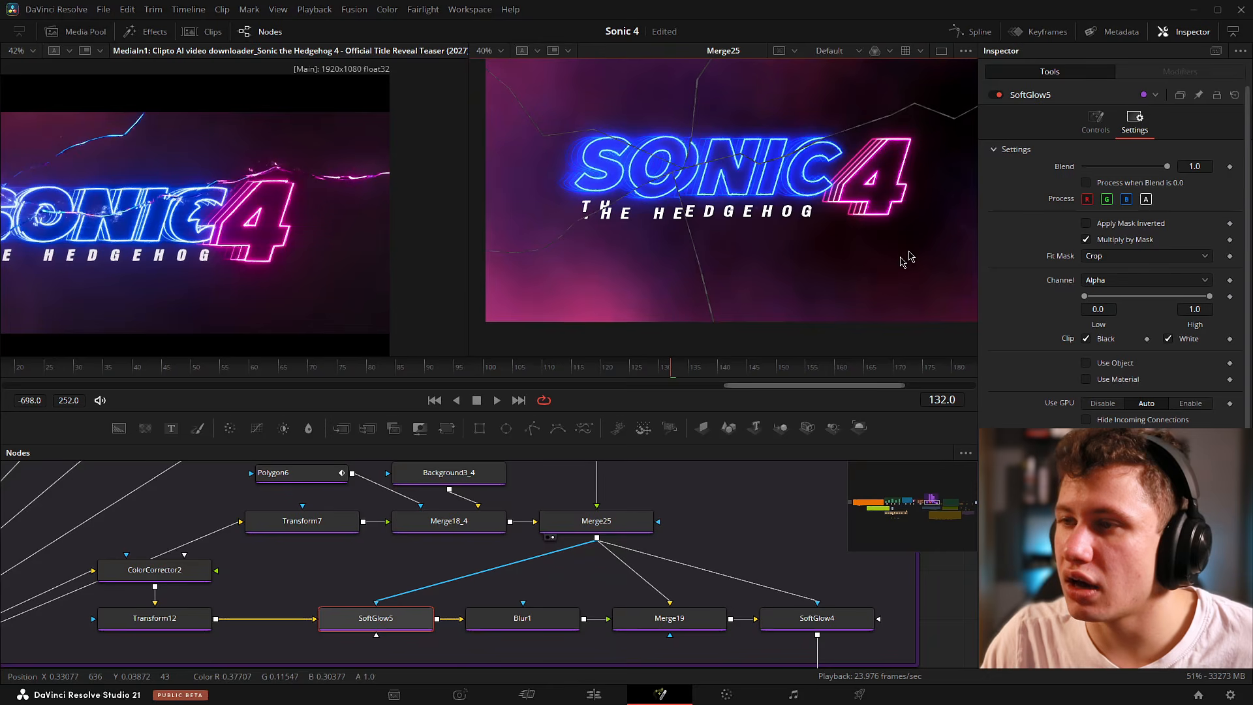
pyautogui.moveTo(878, 208); pyautogui.dragTo(837, 241)
pyautogui.scroll(5, 627, 225)
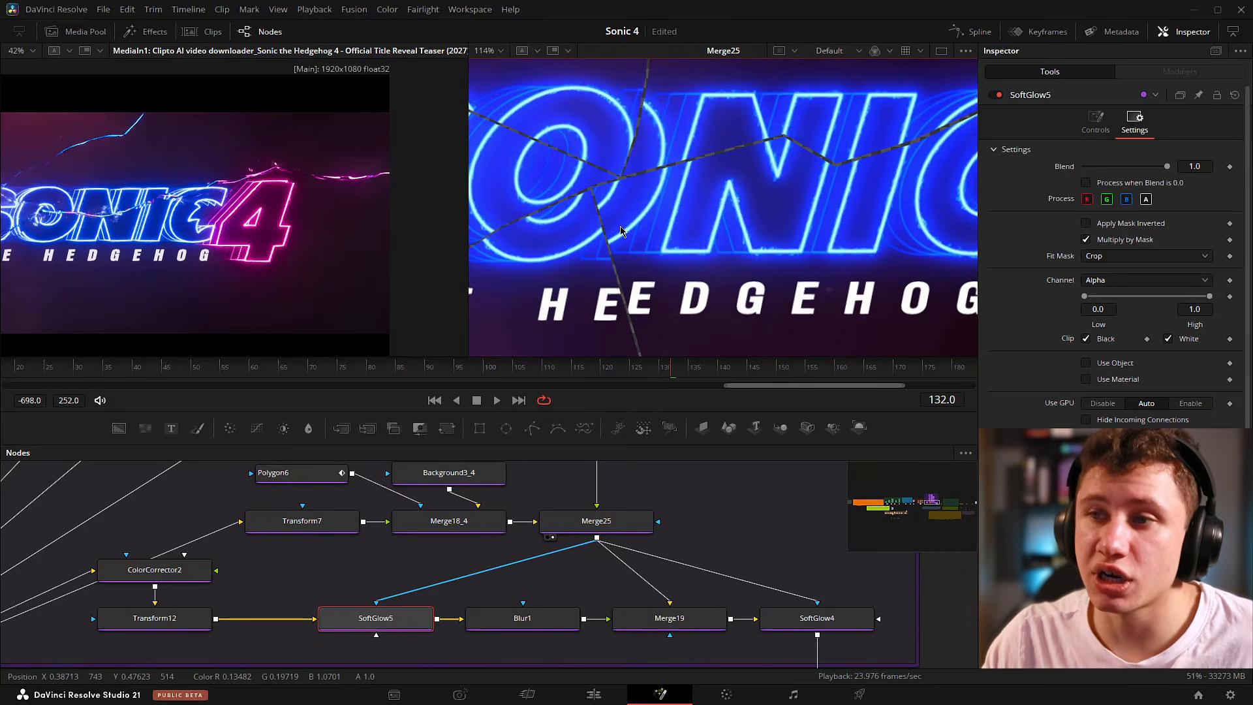
pyautogui.scroll(5, 630, 160)
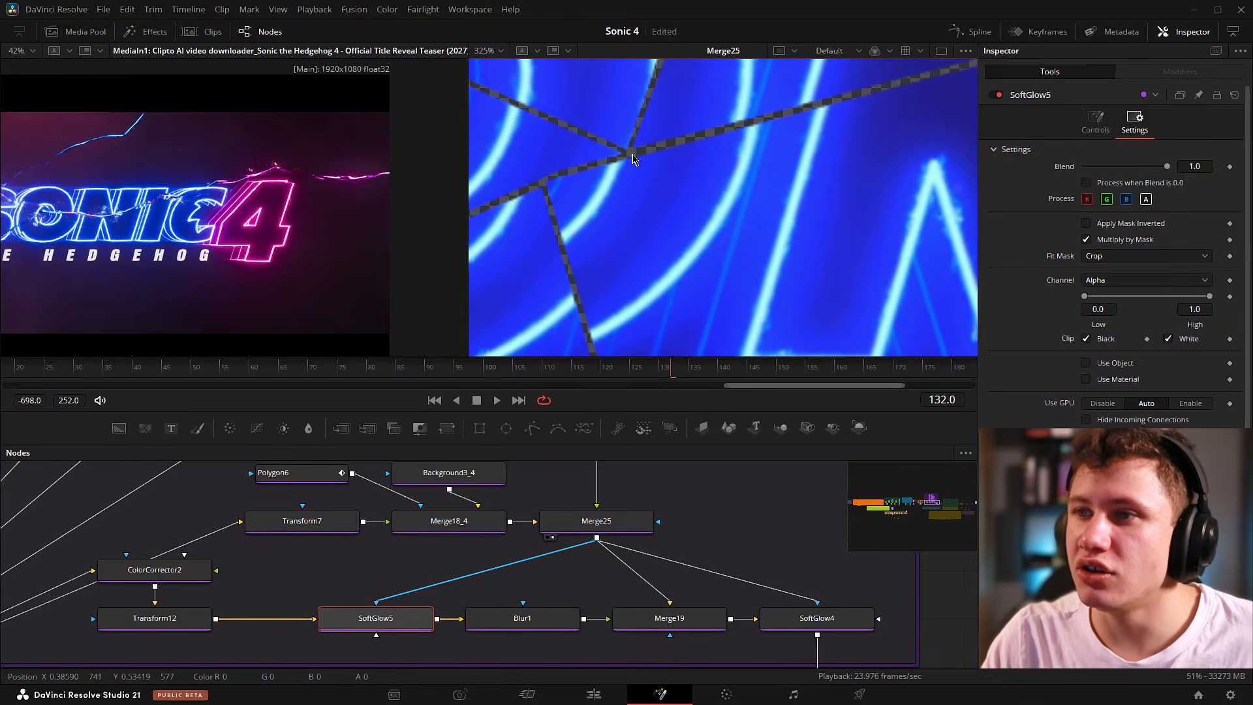
pyautogui.moveTo(946, 91); pyautogui.dragTo(706, 199)
pyautogui.moveTo(971, 201); pyautogui.dragTo(815, 201)
pyautogui.hotkey('ctrl', 'f')
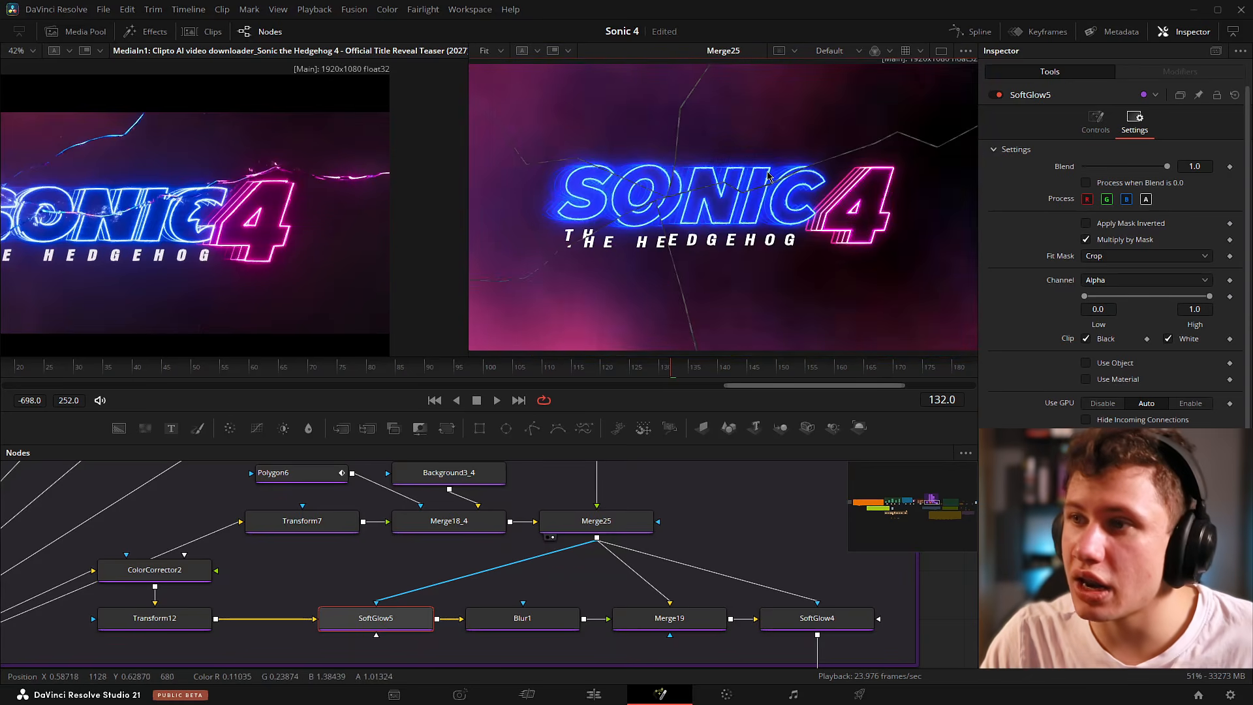
pyautogui.click(1086, 223)
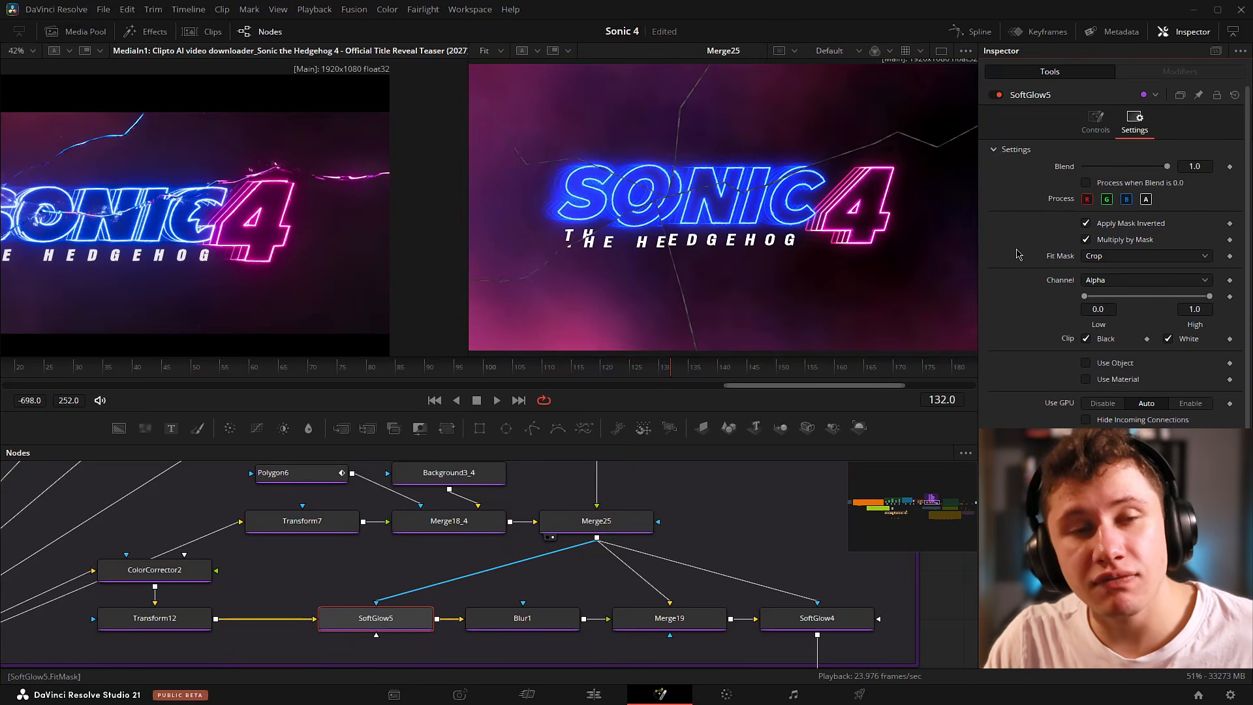
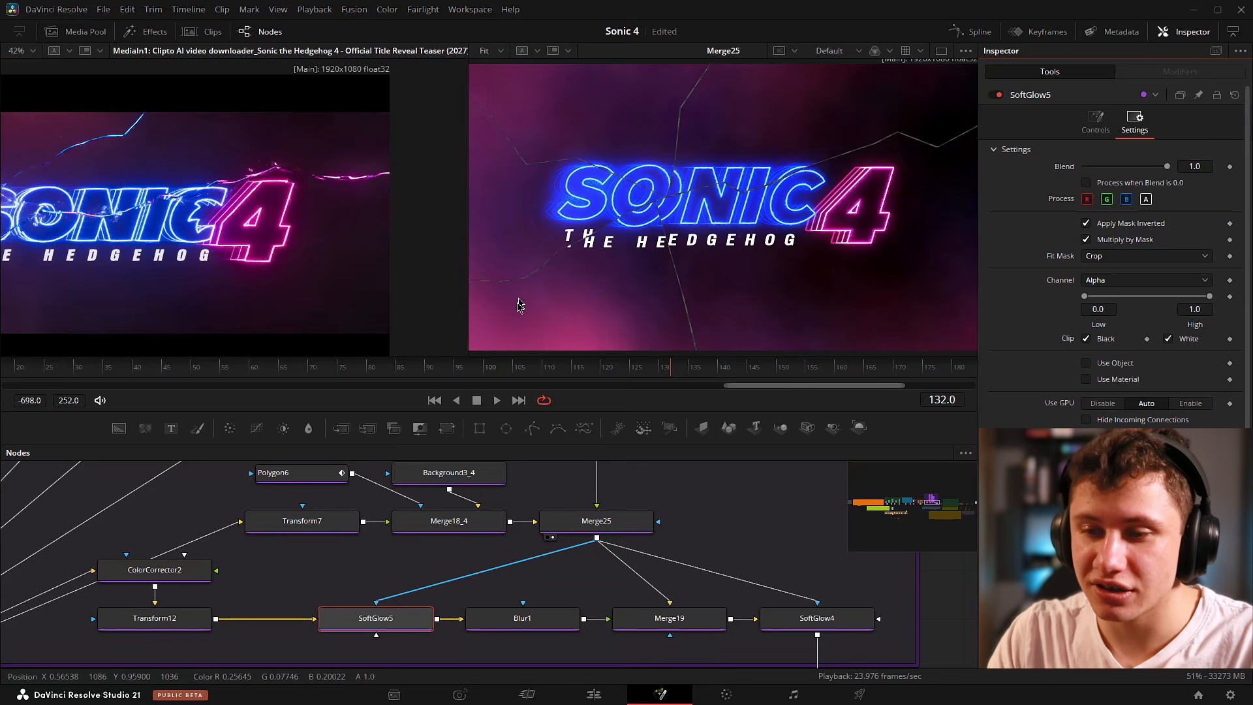
# View Blur1's output with its blur settings and check how SoftGlow5 feeds into it.
pyautogui.moveTo(376, 618); pyautogui.dragTo(687, 185)
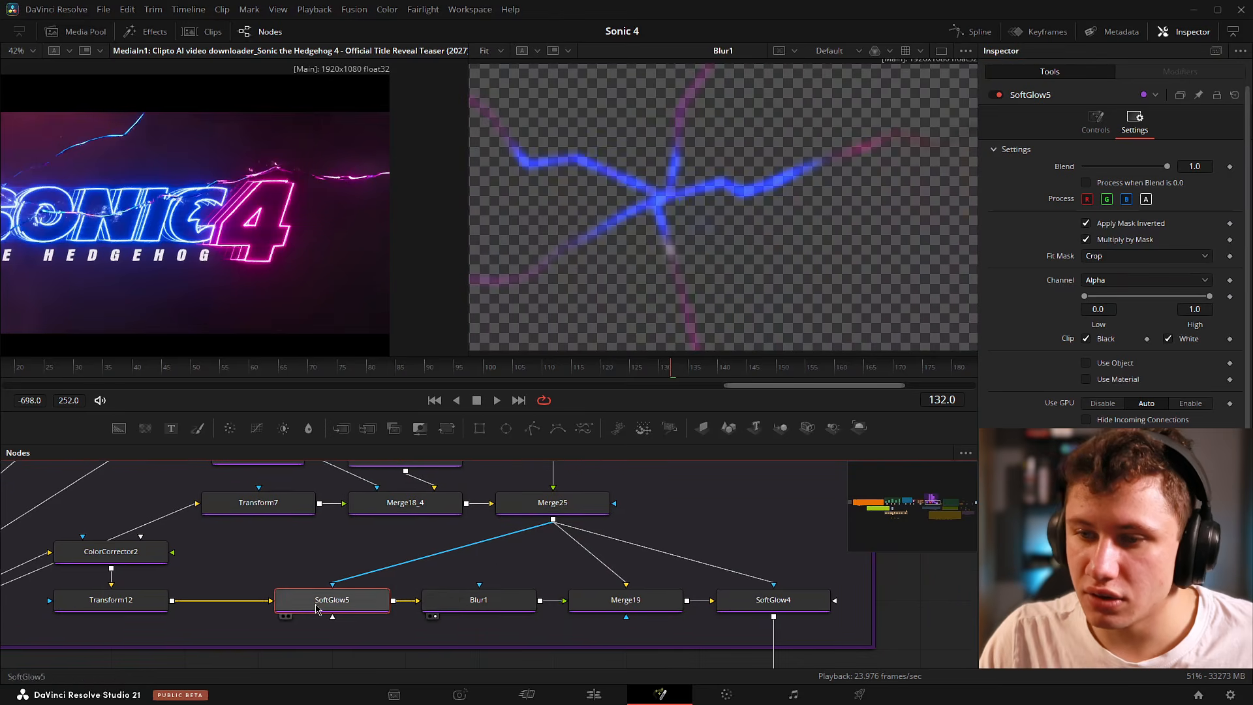
pyautogui.click(443, 604)
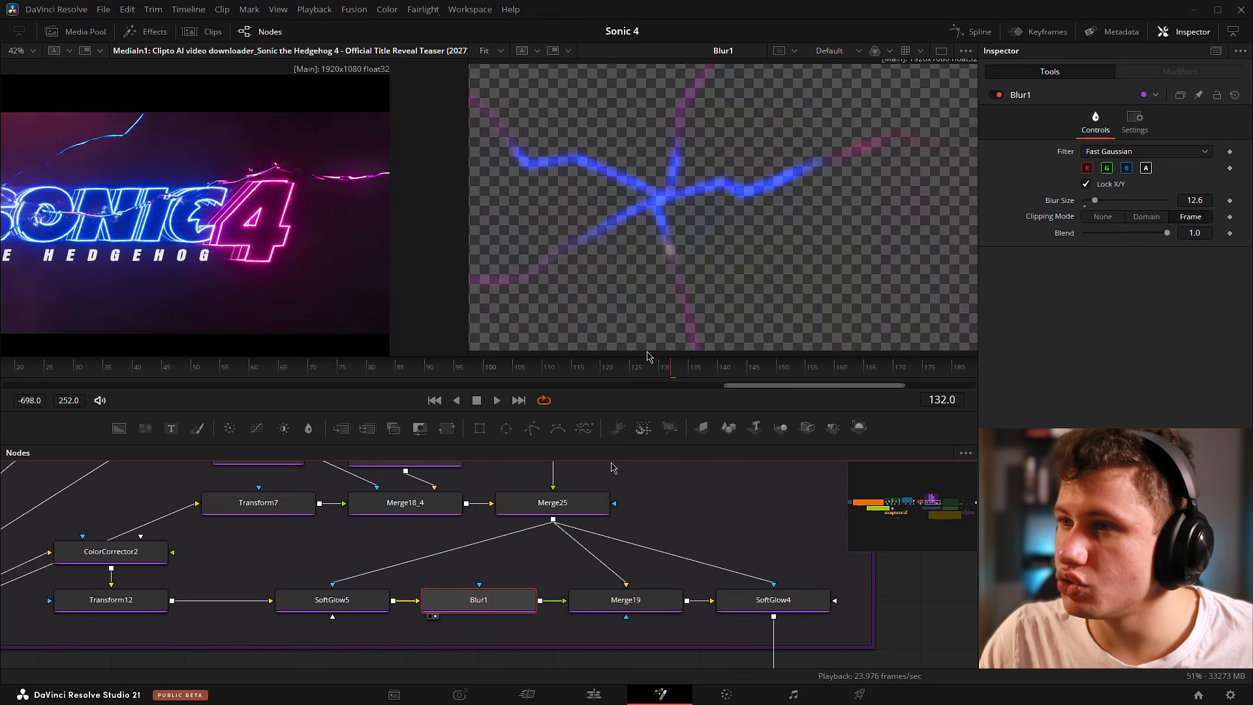
pyautogui.moveTo(377, 592); pyautogui.dragTo(319, 604)
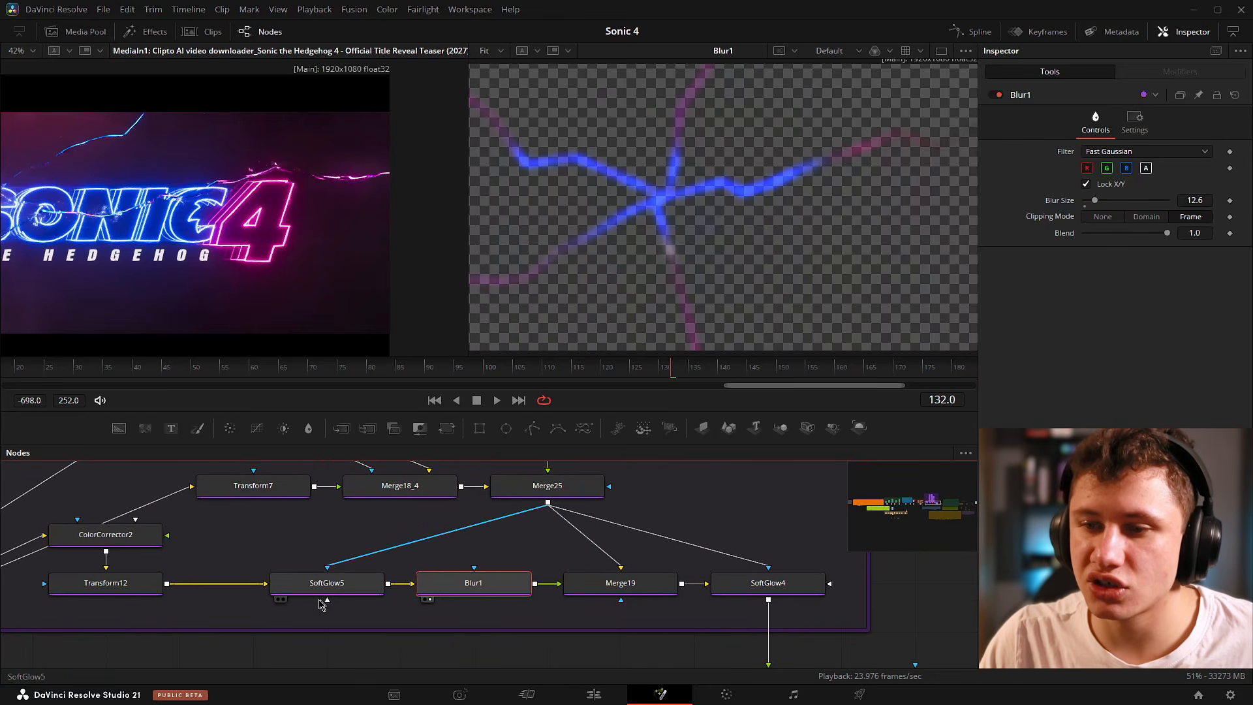
pyautogui.moveTo(498, 586); pyautogui.dragTo(572, 604)
pyautogui.click(632, 575)
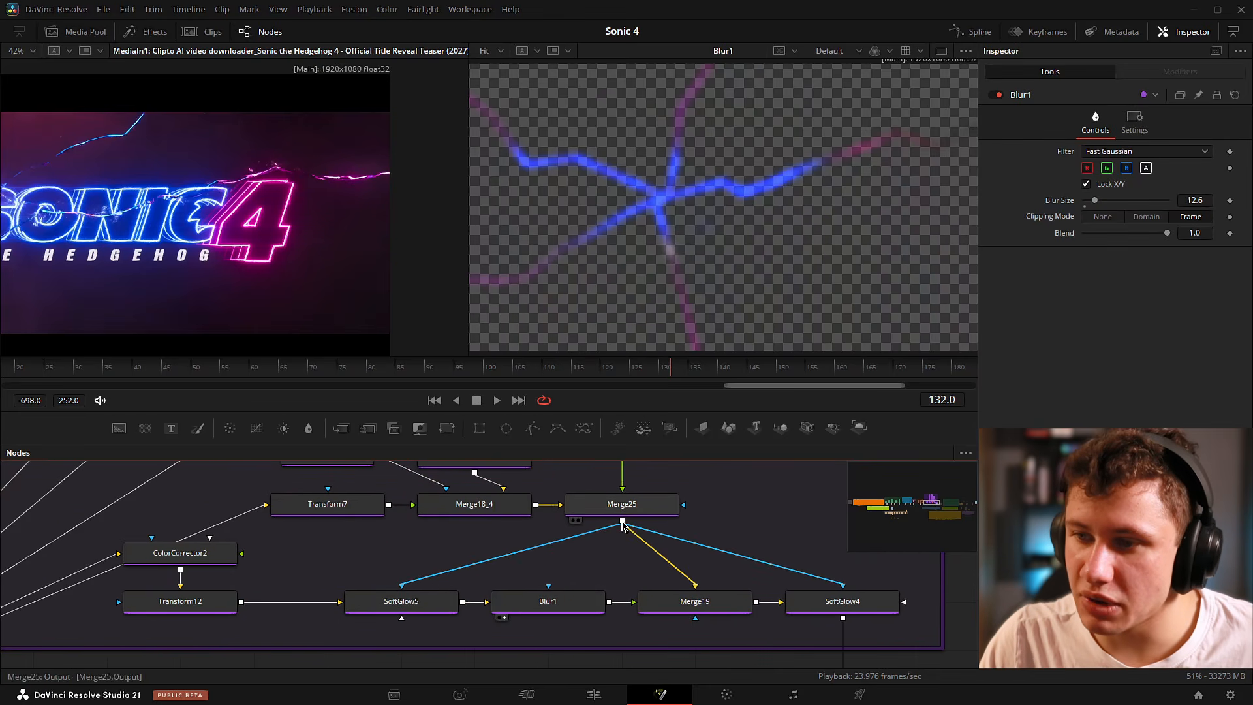
# Review the crack pieces leading into Merge25 and compare Merge25's output with Blur1's output.
pyautogui.moveTo(552, 490); pyautogui.dragTo(472, 612)
pyautogui.moveTo(438, 496); pyautogui.dragTo(425, 557)
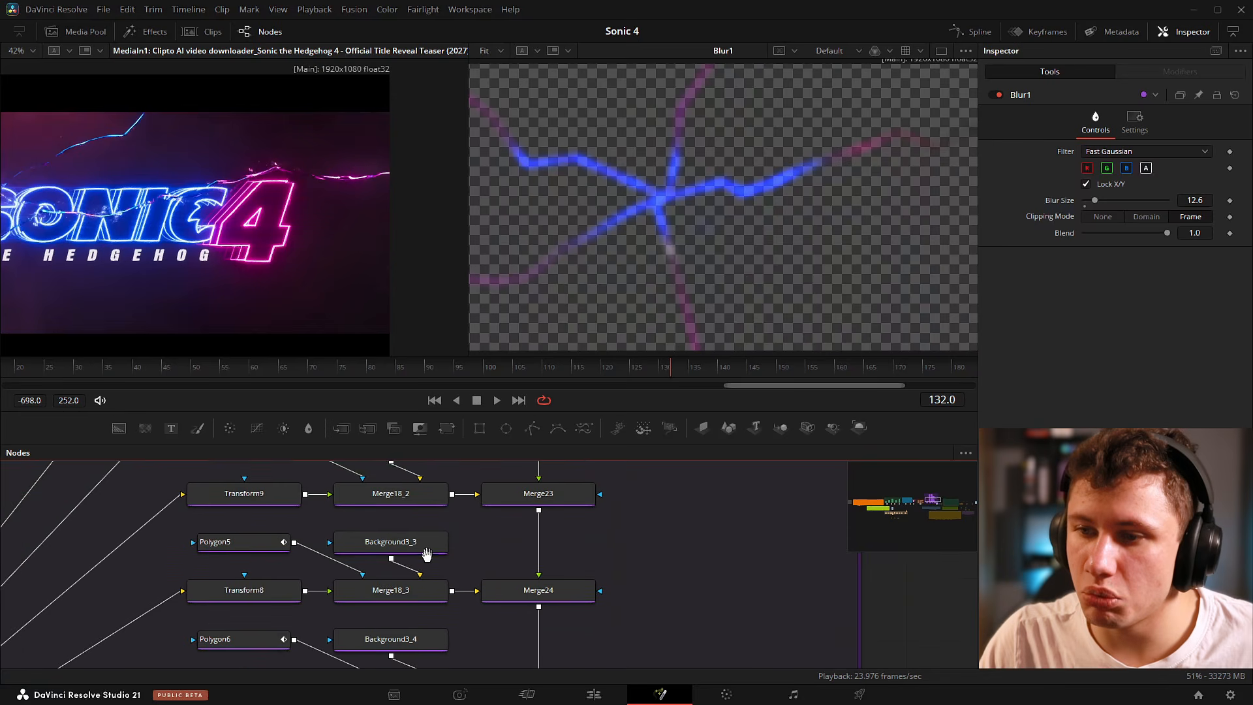
pyautogui.moveTo(393, 478); pyautogui.dragTo(395, 443)
pyautogui.moveTo(460, 647); pyautogui.dragTo(693, 302)
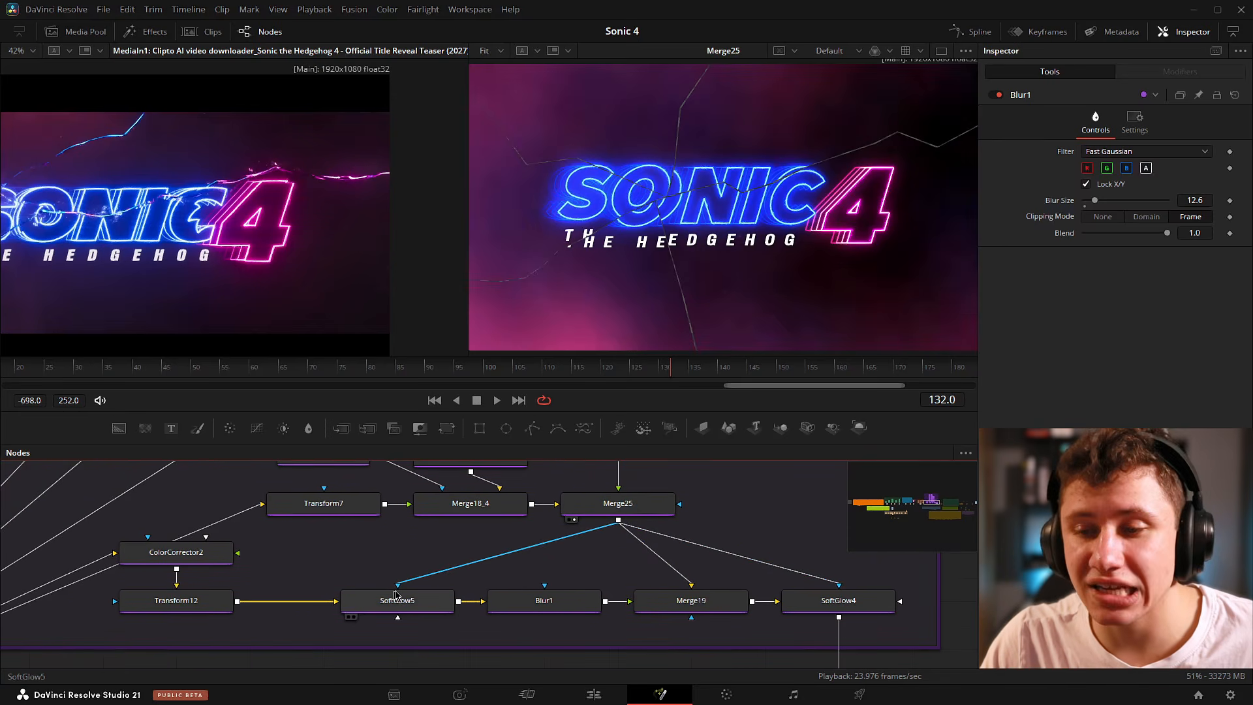
pyautogui.click(500, 616)
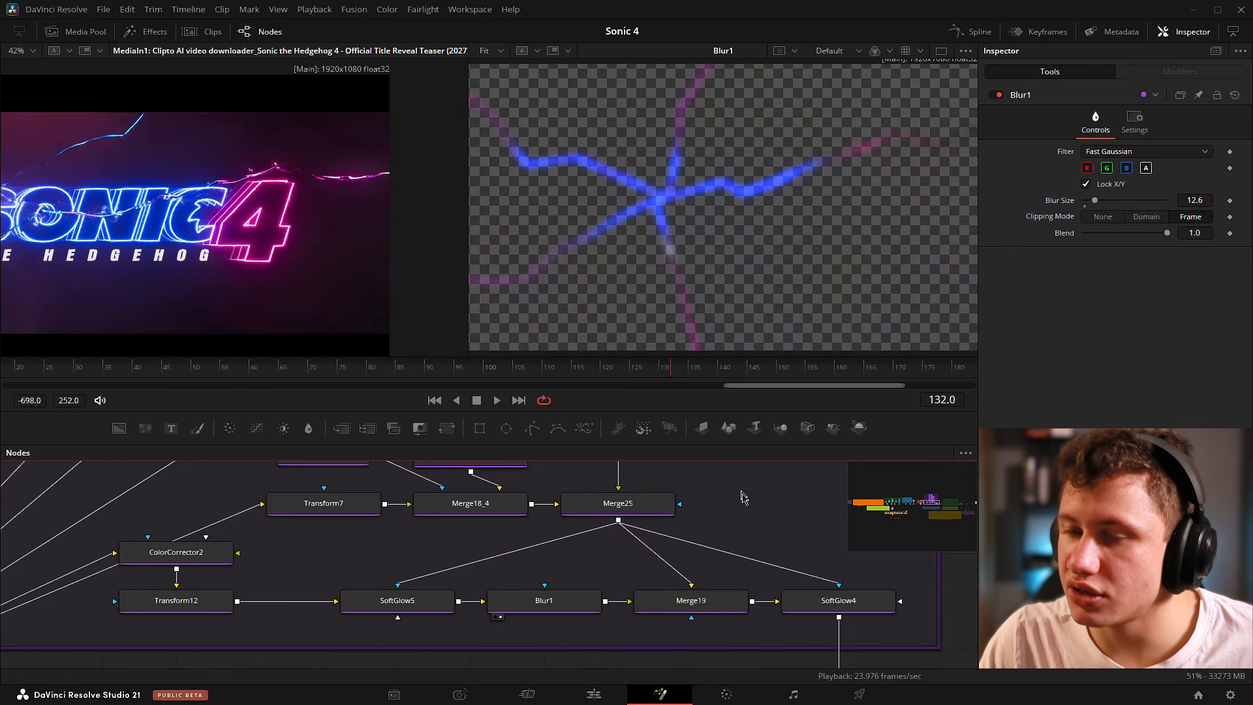
# Compare the inputs feeding Merge19 and view its combined output with its merge settings.
pyautogui.moveTo(773, 545); pyautogui.dragTo(658, 560)
pyautogui.scroll(2, 672, 562)
pyautogui.click(553, 582)
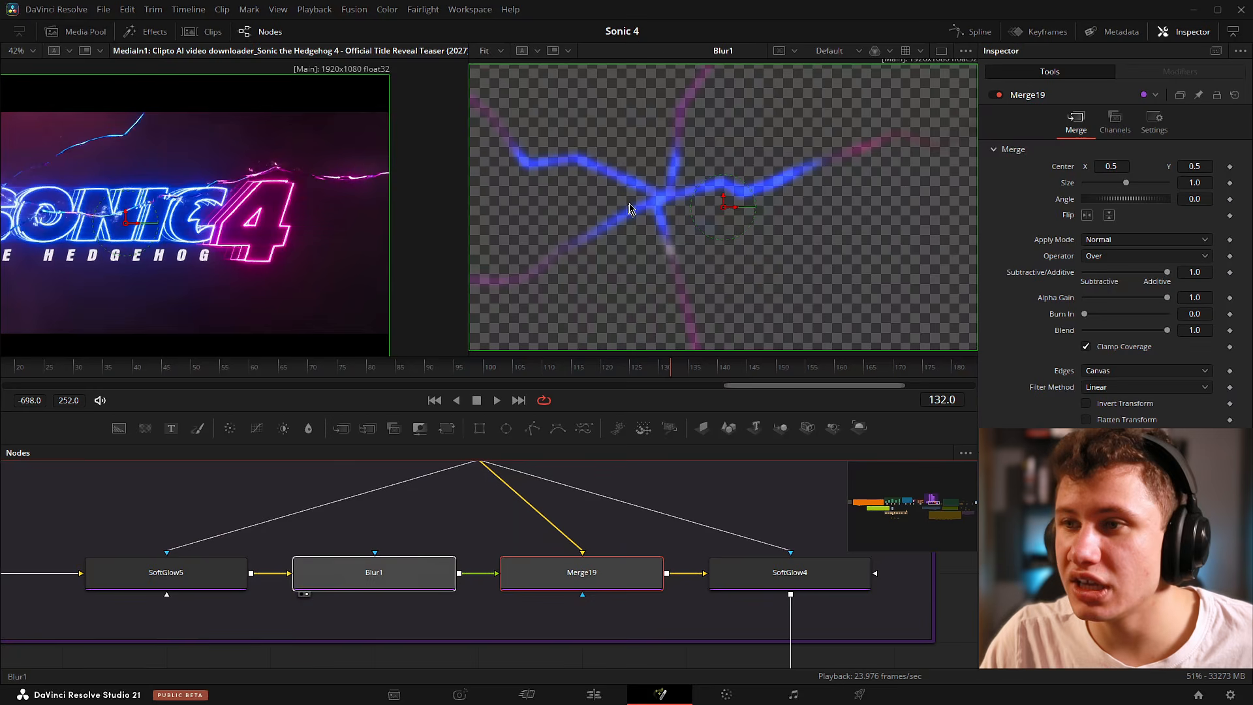
pyautogui.scroll(2, 591, 560)
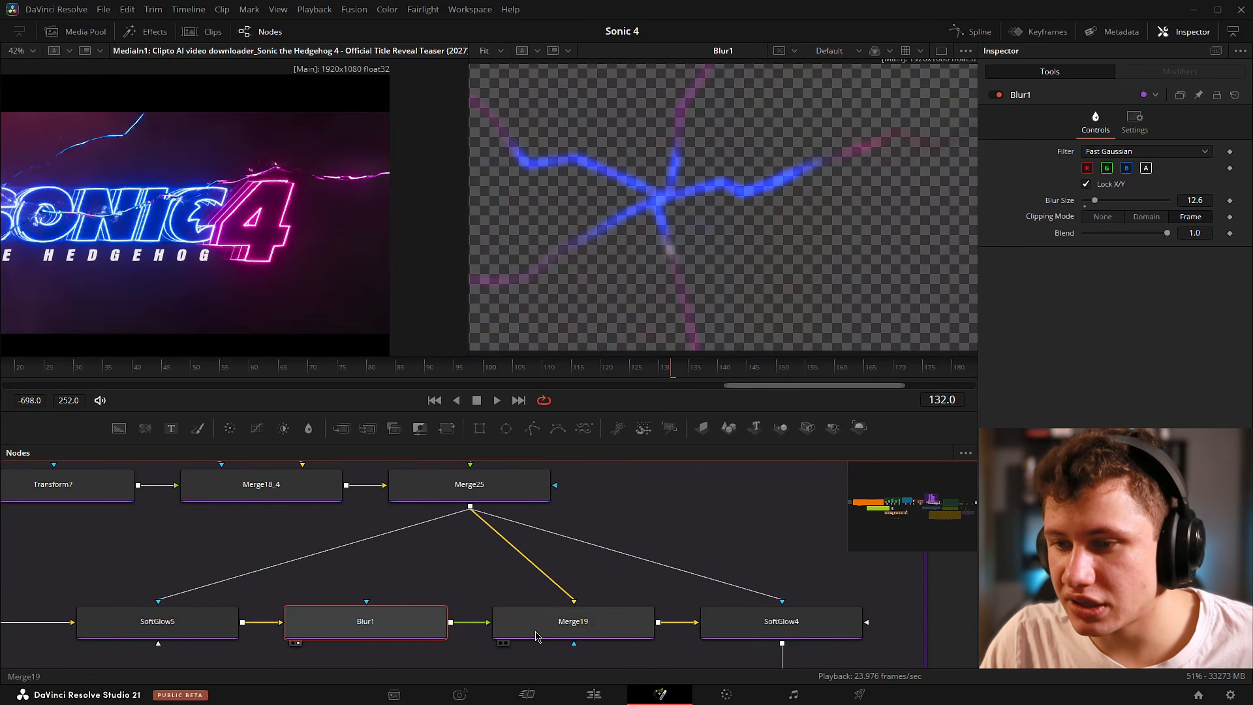
pyautogui.moveTo(537, 632); pyautogui.dragTo(642, 317)
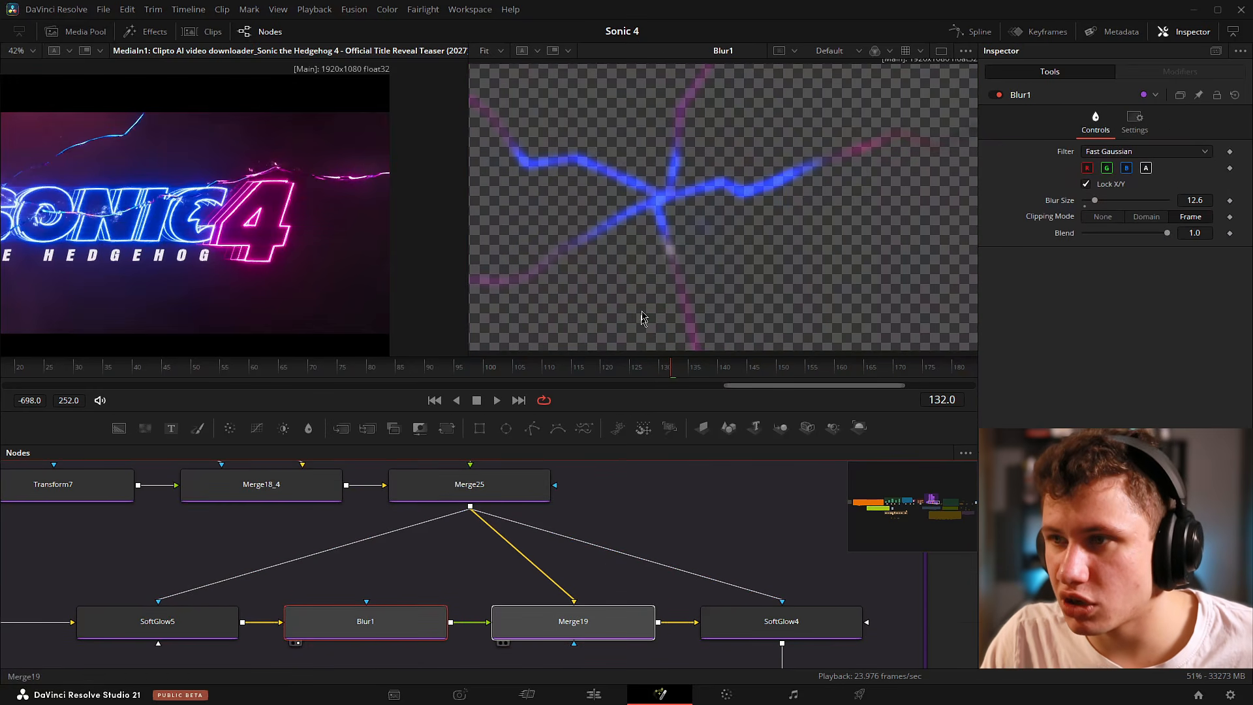
pyautogui.press('2')
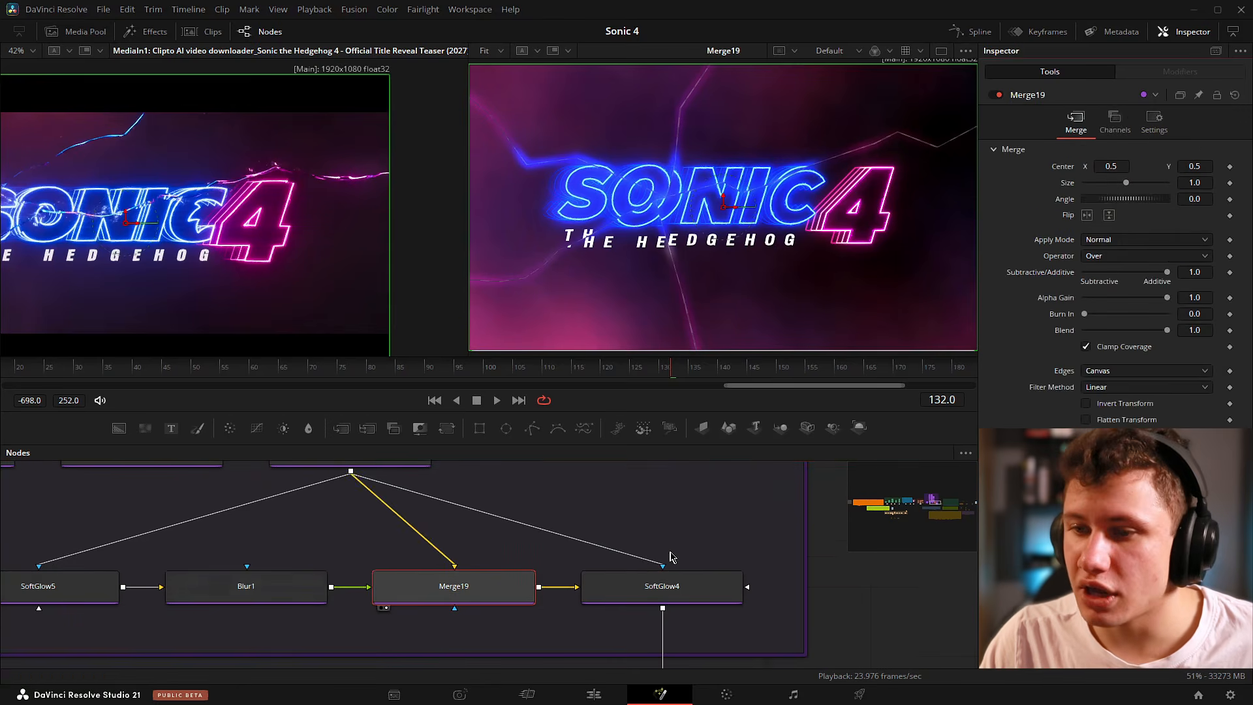
# View SoftGlow4's output and glow settings, and trace its mask connection from Merge25.
pyautogui.moveTo(670, 552); pyautogui.dragTo(745, 152)
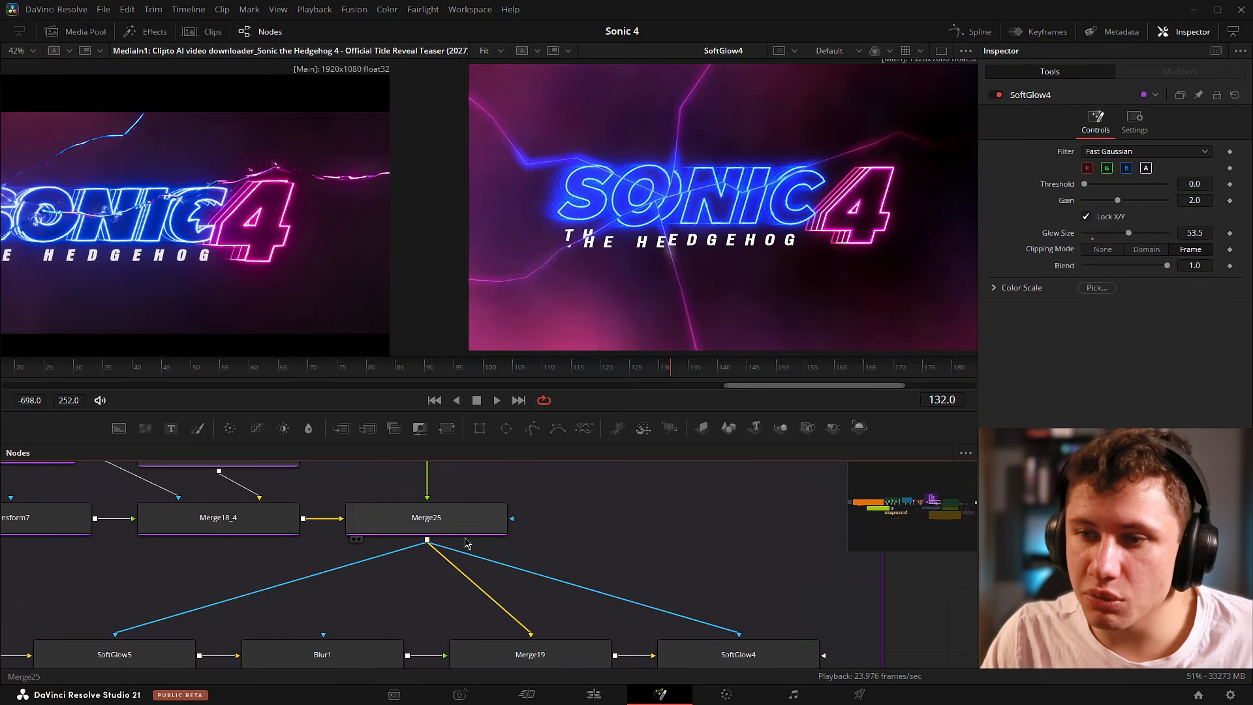
pyautogui.moveTo(494, 533); pyautogui.dragTo(480, 518)
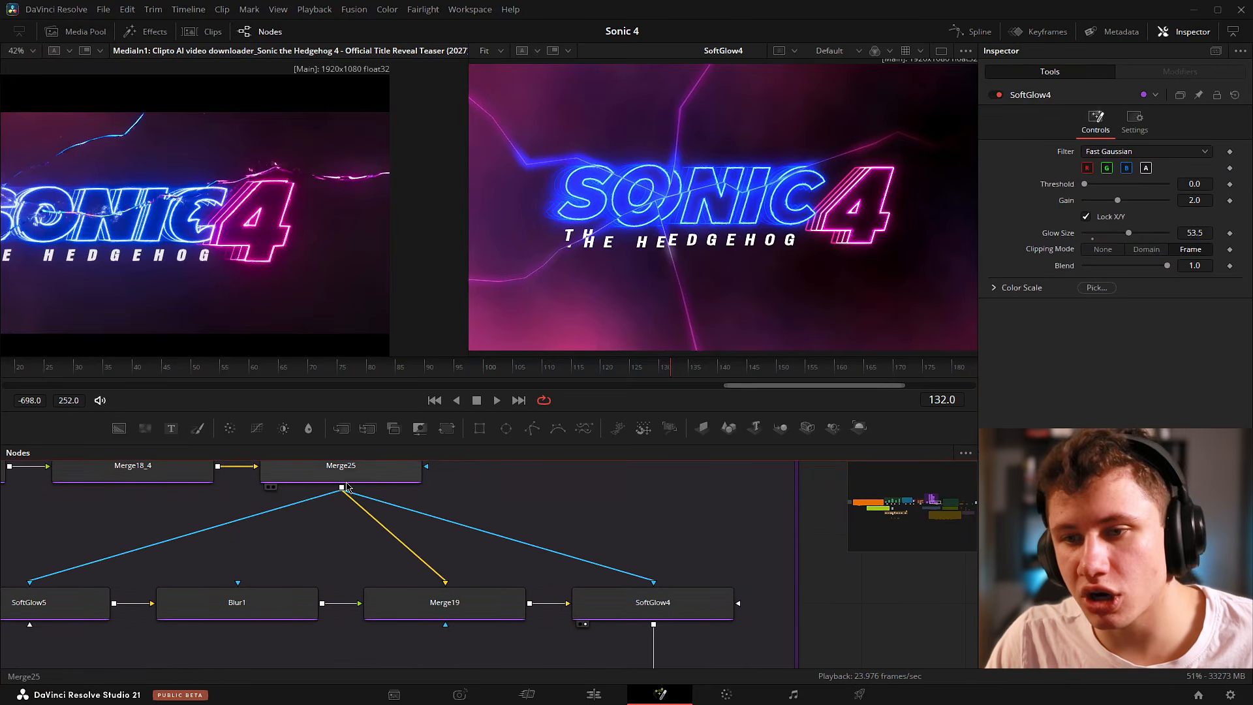
pyautogui.click(670, 605)
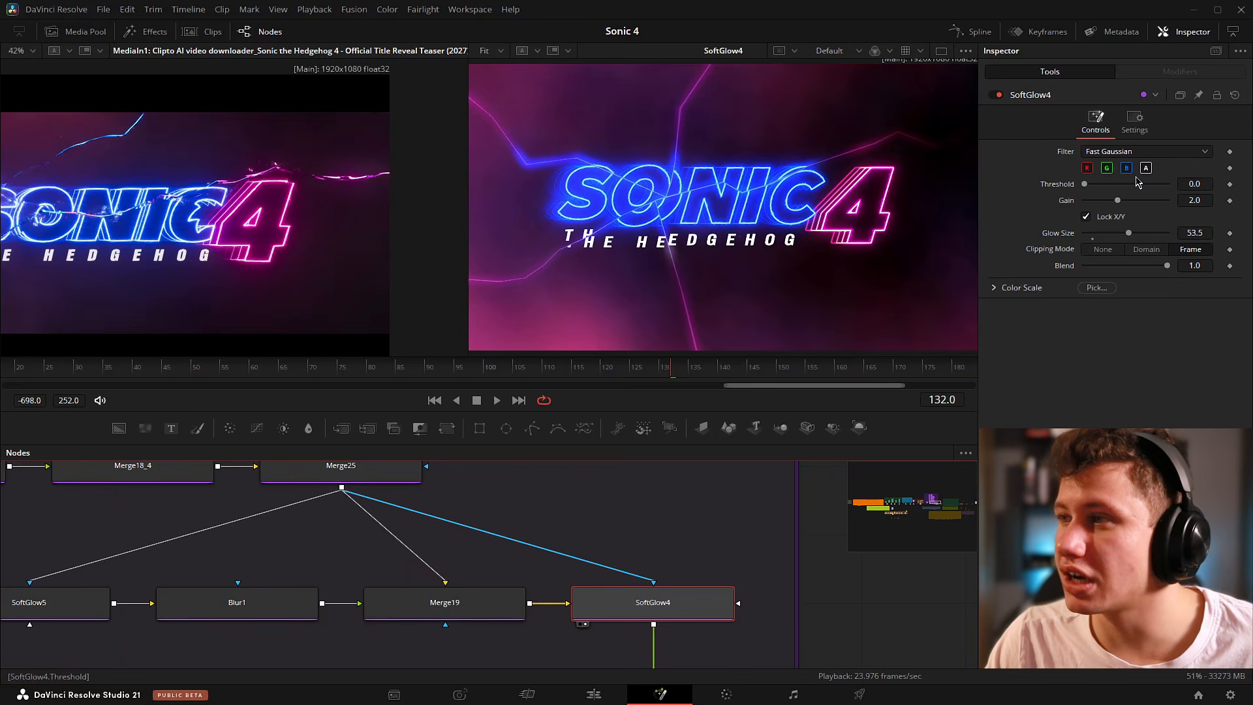
# Try SoftGlow4 with Apply Mask Inverted turned off, and turn the option back on.
pyautogui.click(1135, 120)
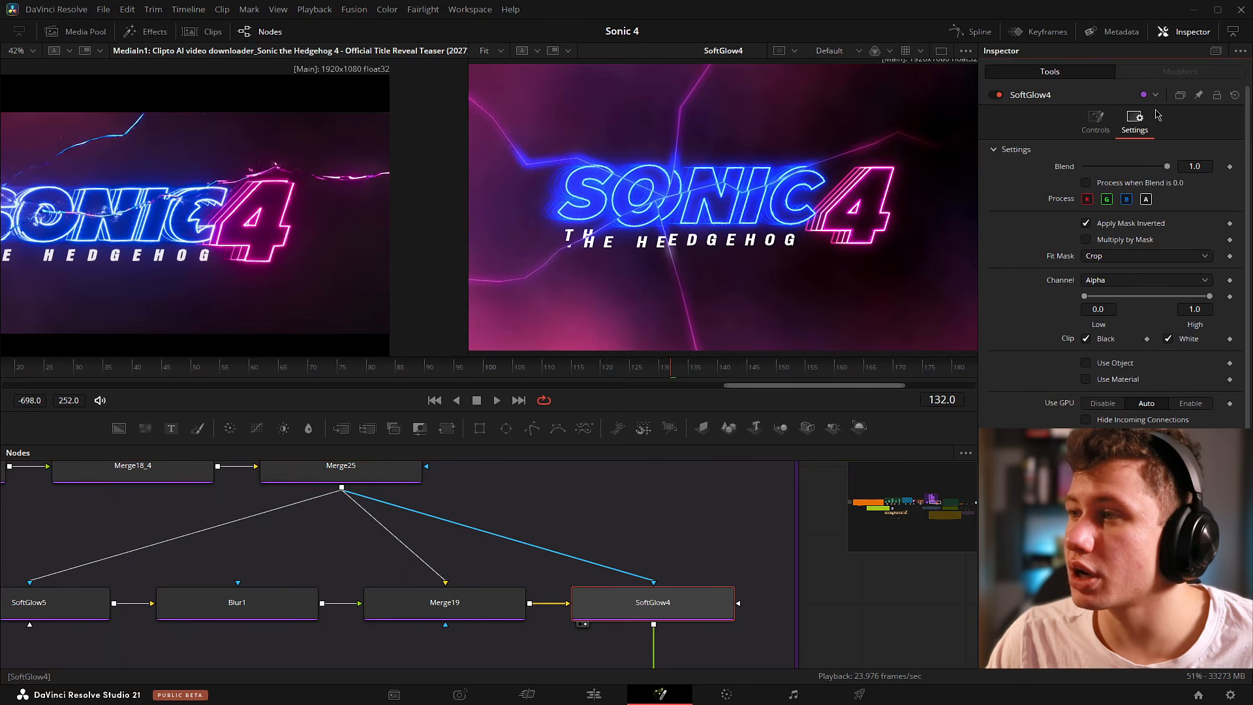
pyautogui.click(1087, 223)
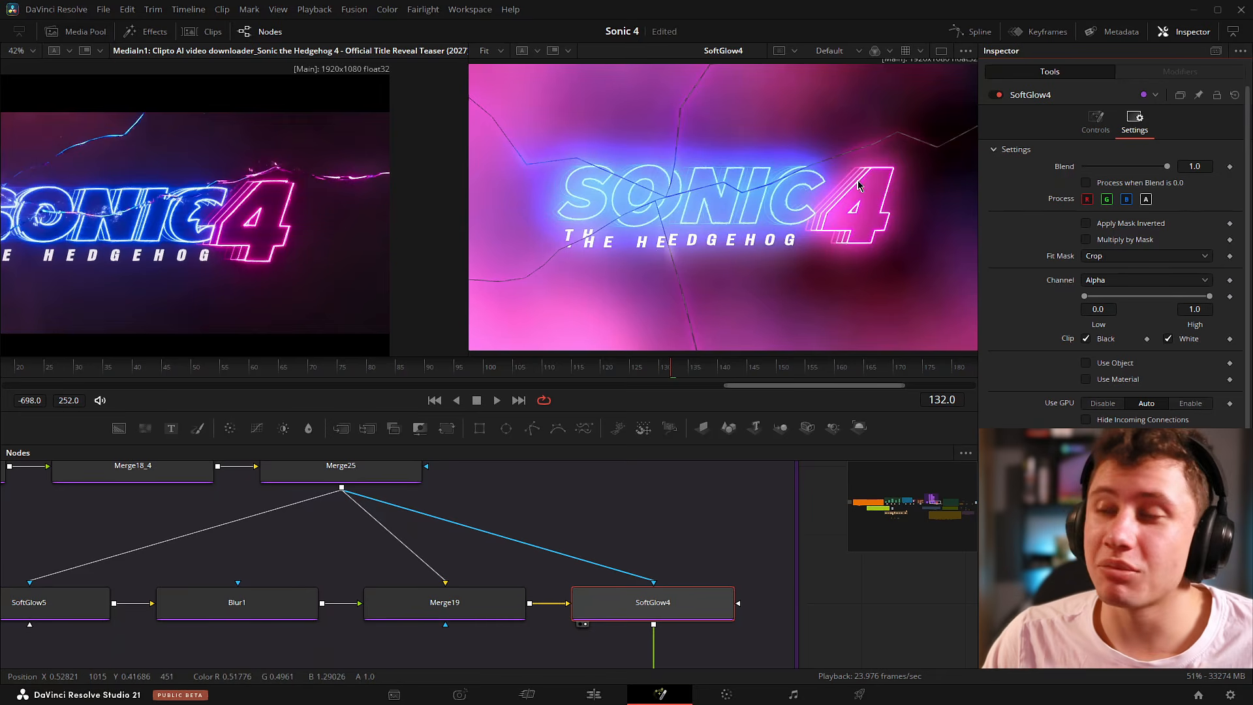
pyautogui.click(1087, 224)
# Compare the crack glow in Merge19's and SoftGlow4's outputs up close, and locate both nodes in the wider node graph.
pyautogui.click(377, 624)
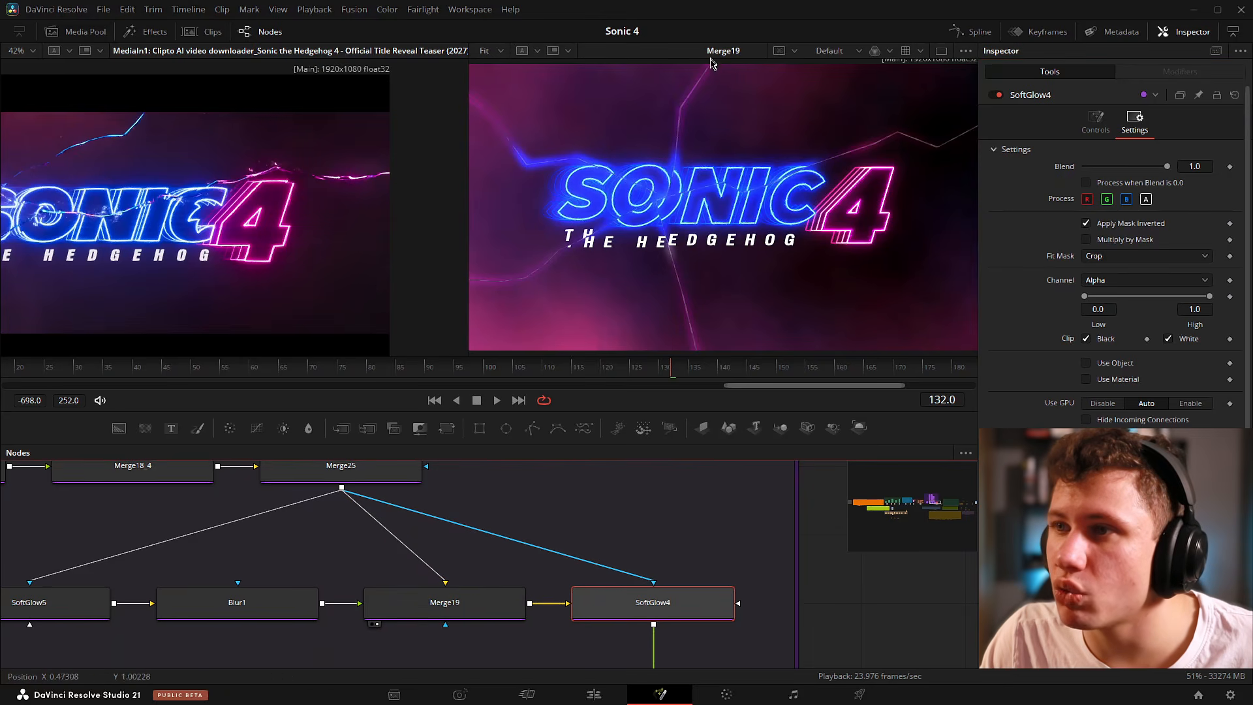
pyautogui.scroll(4, 689, 98)
pyautogui.hotkey('ctrl', 'f')
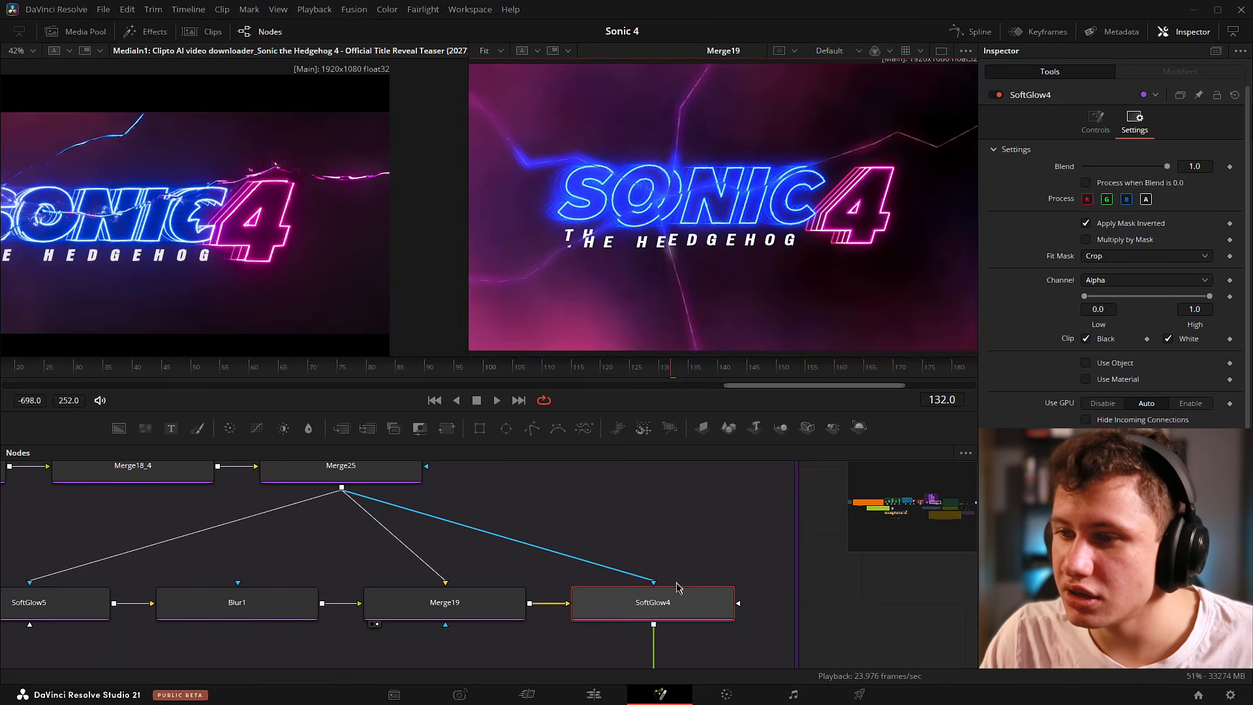
pyautogui.click(586, 624)
pyautogui.scroll(4, 693, 144)
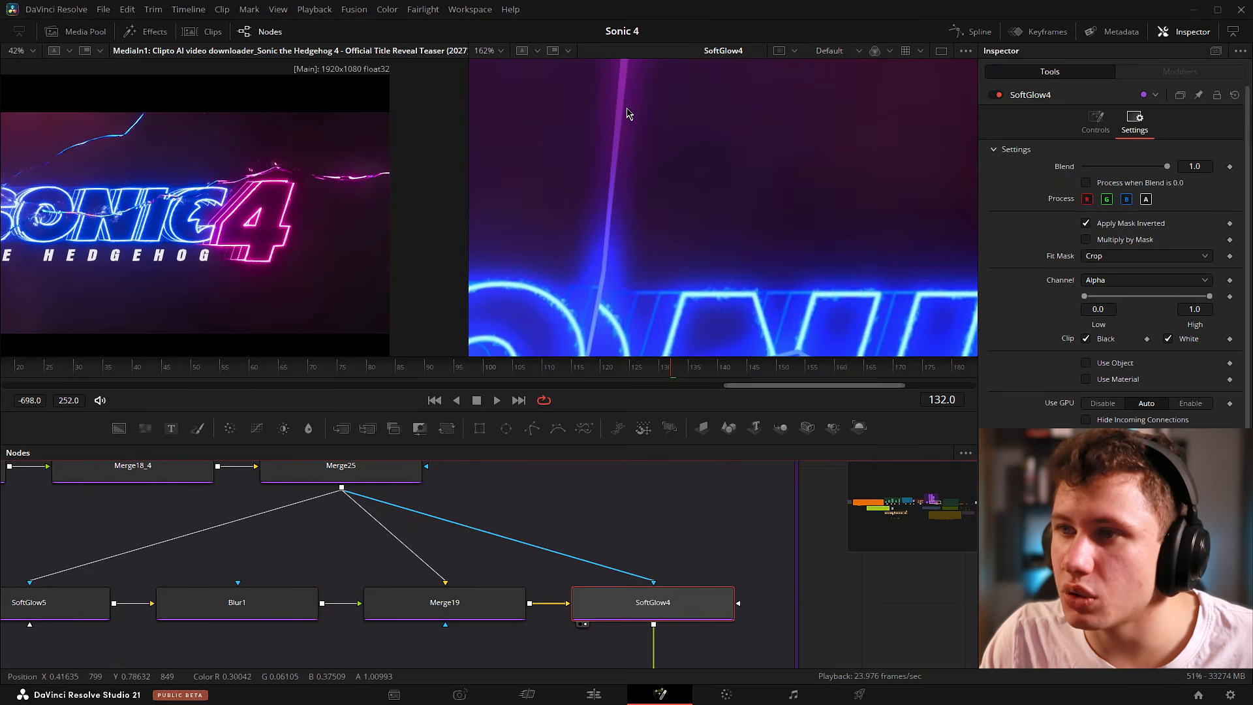
pyautogui.moveTo(634, 97); pyautogui.dragTo(602, 347)
pyautogui.hotkey('ctrl', 'f')
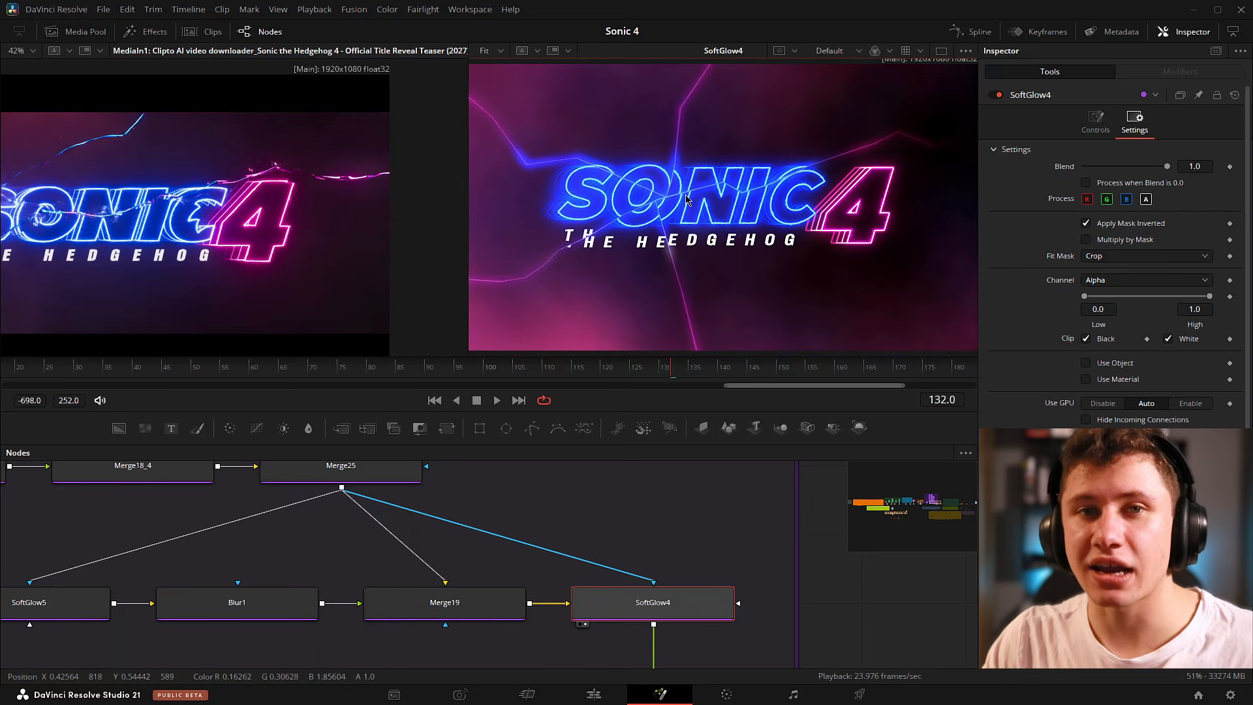
pyautogui.scroll(-3, 610, 599)
pyautogui.scroll(-2, 455, 498)
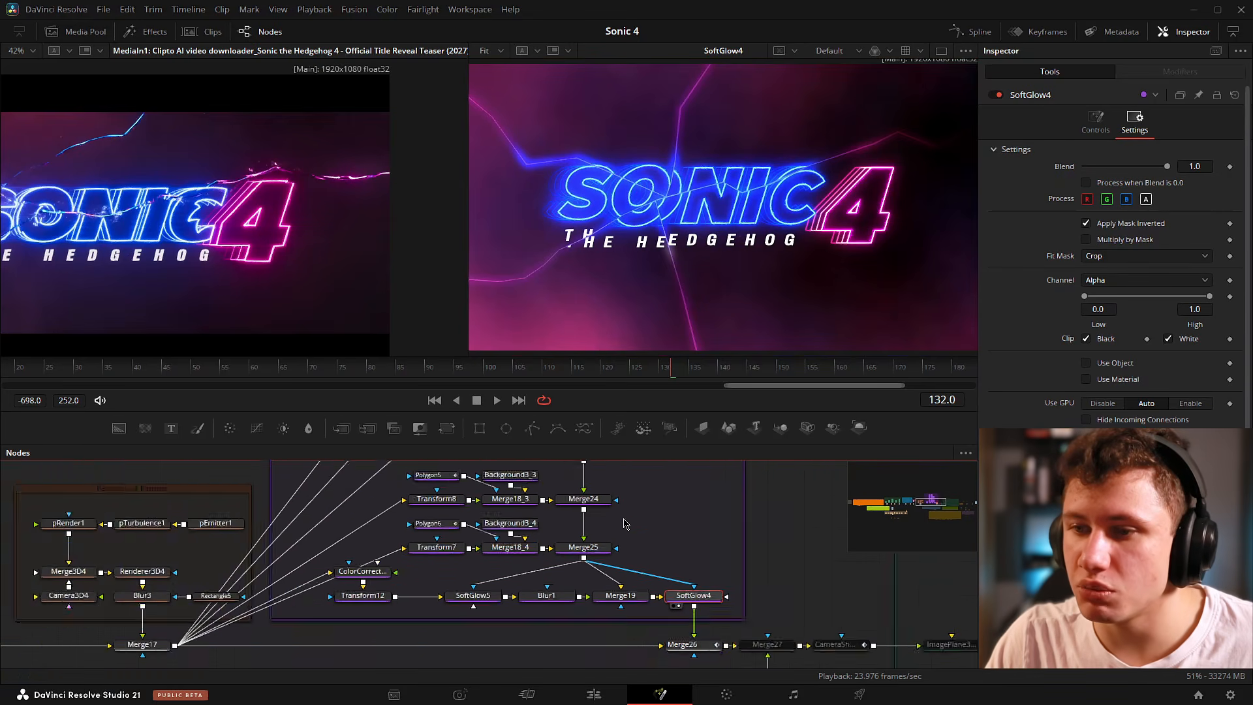
# View Merge26's output and trace its inputs back to Merge17 and SoftGlow4 in the node graph.
pyautogui.scroll(-3, 625, 523)
pyautogui.scroll(4, 623, 536)
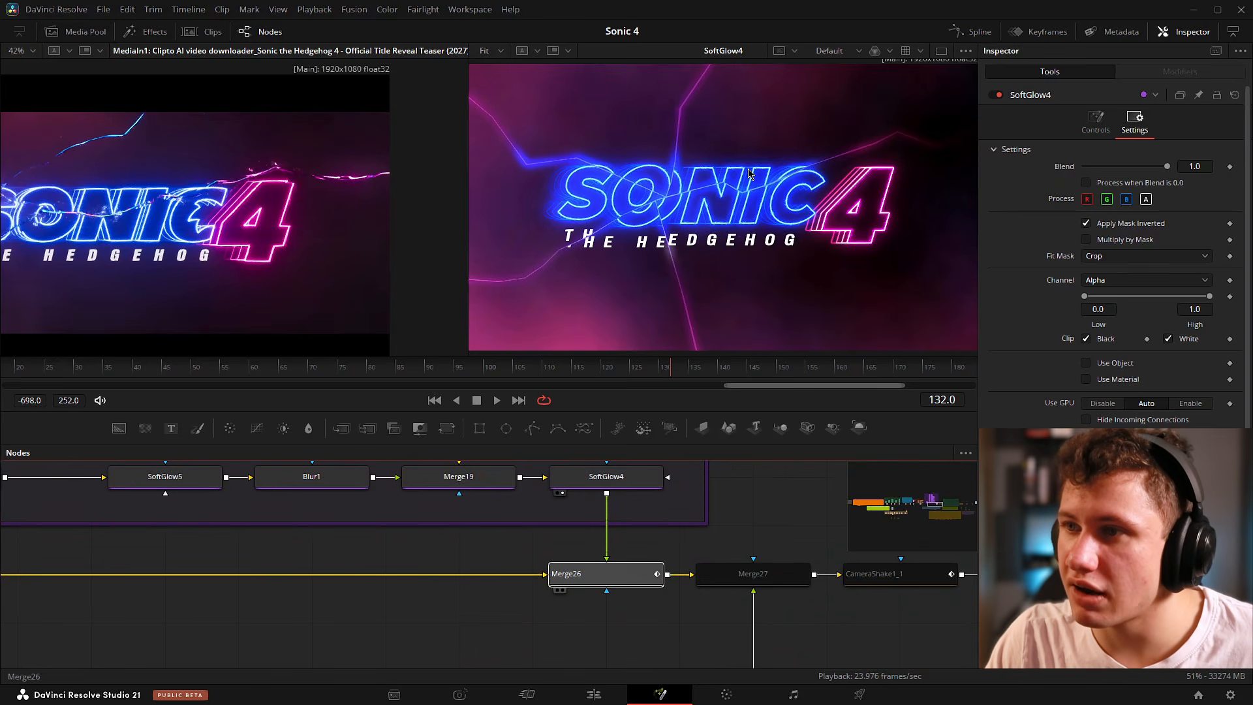
pyautogui.moveTo(748, 173); pyautogui.dragTo(748, 173)
pyautogui.scroll(-2, 561, 613)
pyautogui.moveTo(420, 597); pyautogui.dragTo(779, 566)
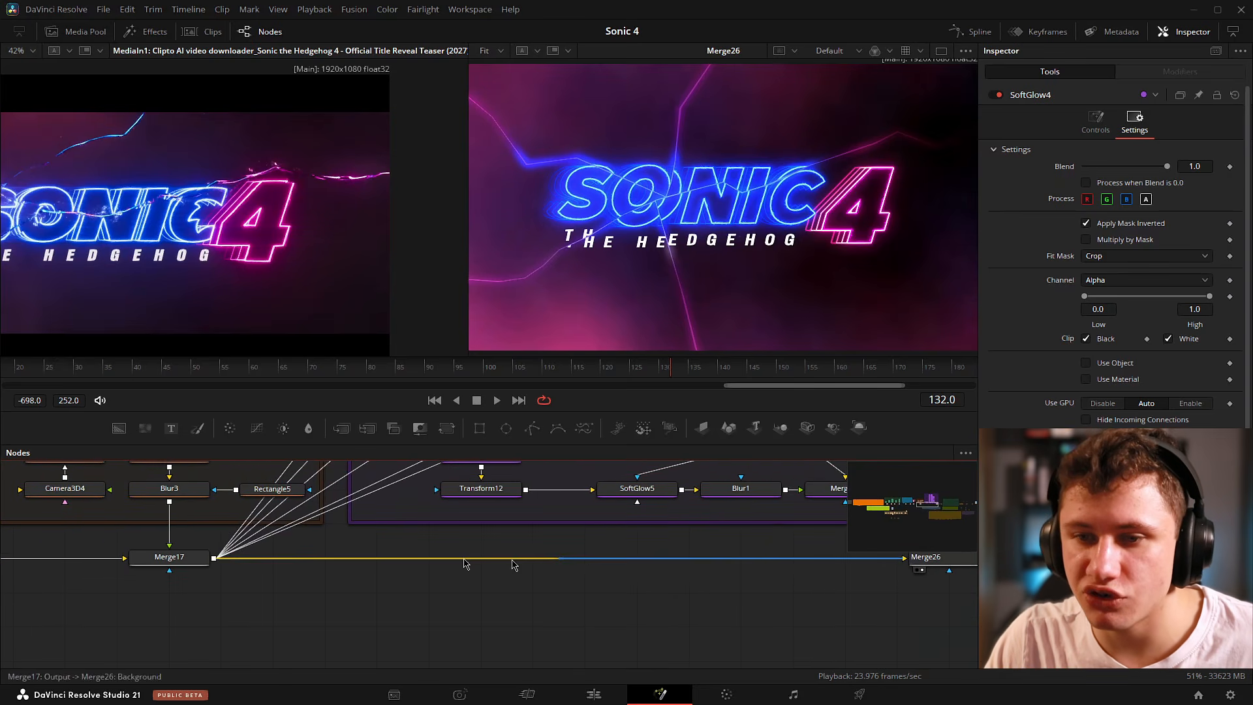
pyautogui.moveTo(344, 527); pyautogui.dragTo(545, 561)
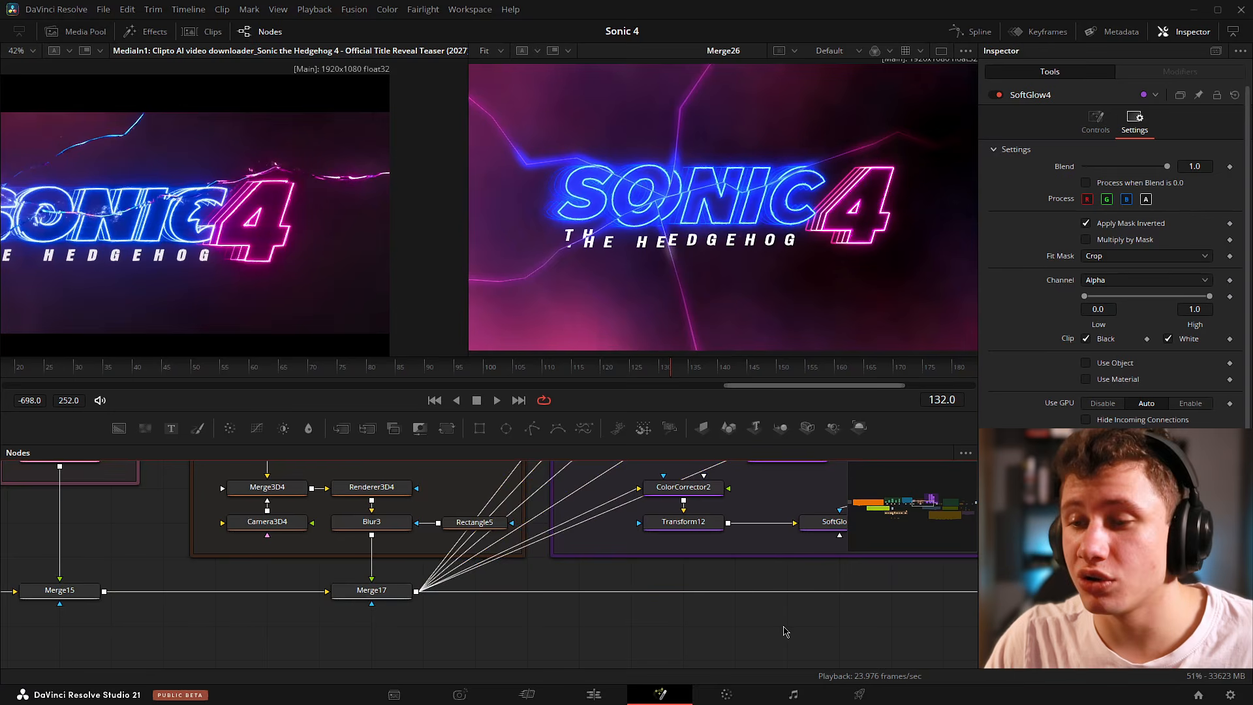
pyautogui.hscroll(8, 784, 631)
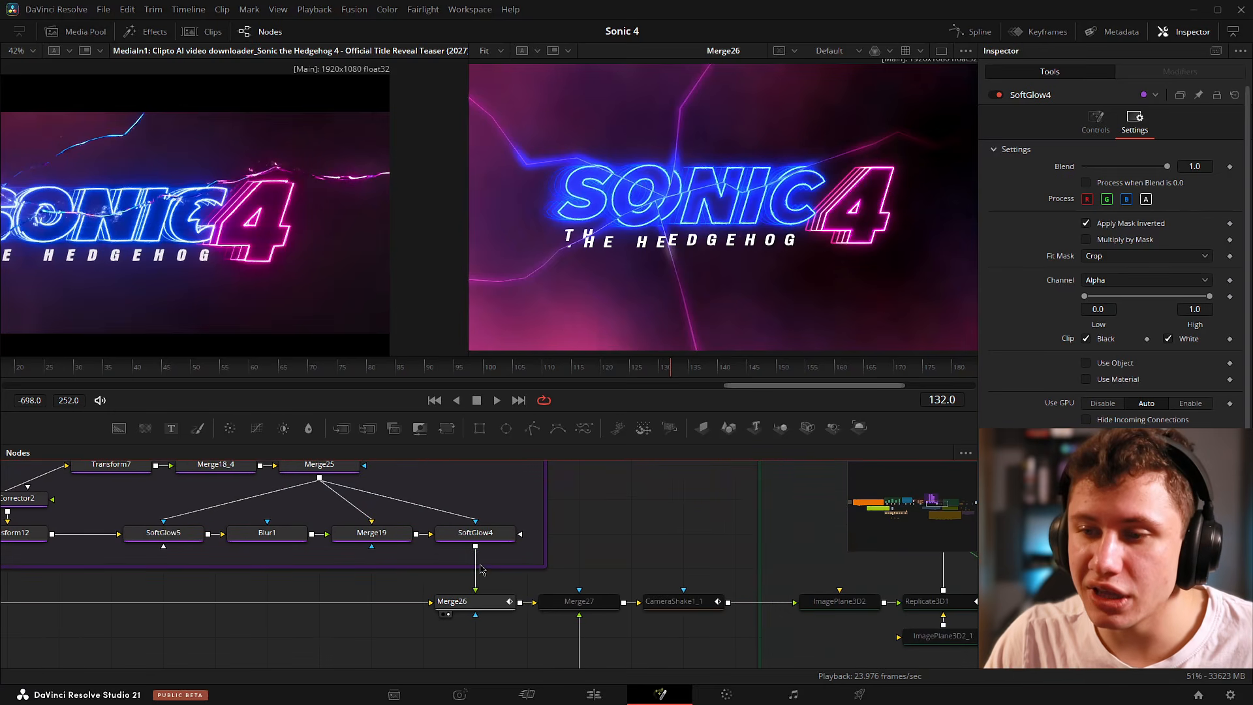
# Inspect Merge26's merge settings at frame 123 and follow its background chain upstream through Merge17, Merge15 and Merge34.
pyautogui.click(479, 601)
pyautogui.scroll(2, 470, 603)
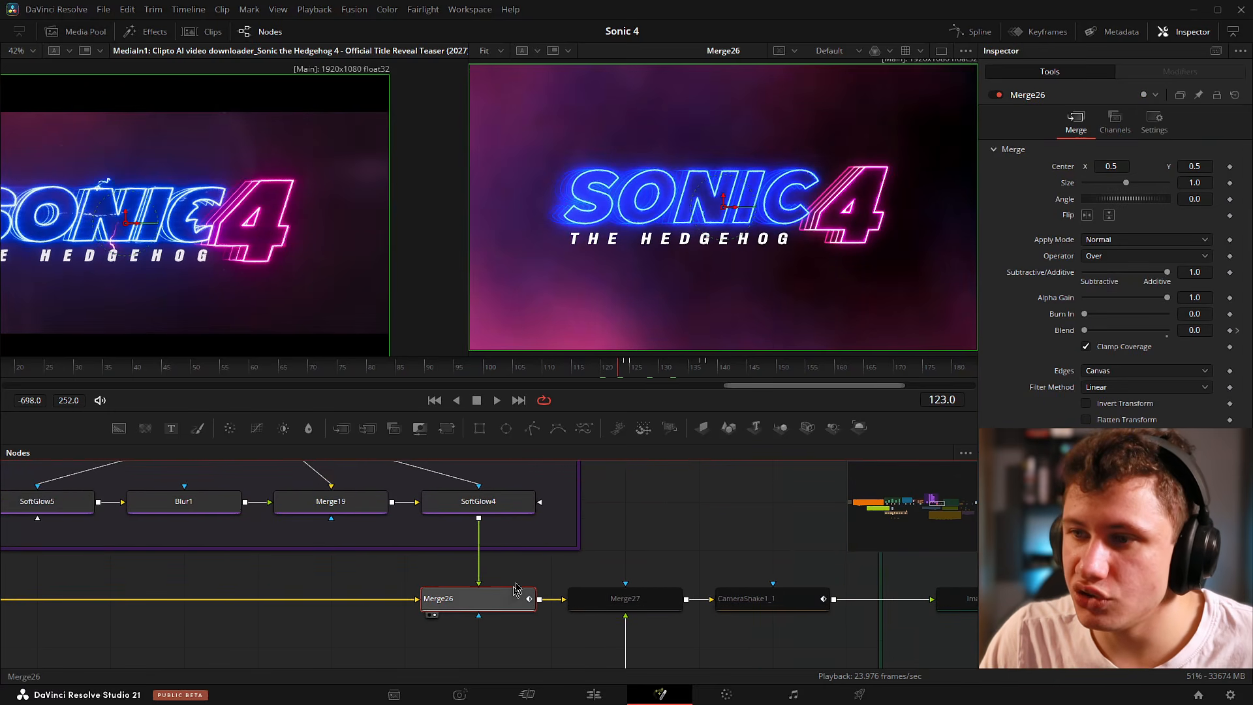
pyautogui.scroll(-3, 525, 541)
pyautogui.moveTo(357, 557); pyautogui.dragTo(789, 533)
pyautogui.moveTo(187, 557); pyautogui.dragTo(598, 569)
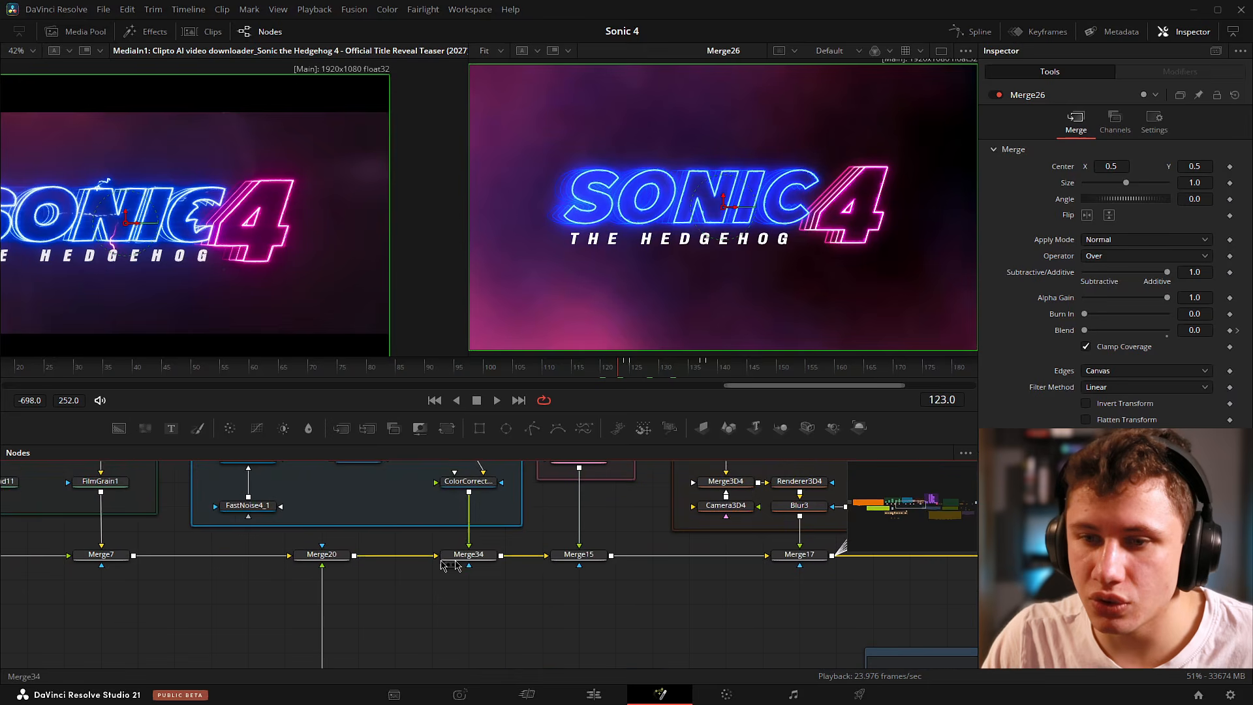
pyautogui.hscroll(-5, 442, 565)
pyautogui.click(267, 542)
# Scrub through the frames around 122 to 124 to compare the start of the cracks in the reference and Merge26.
pyautogui.moveTo(617, 374); pyautogui.dragTo(644, 377)
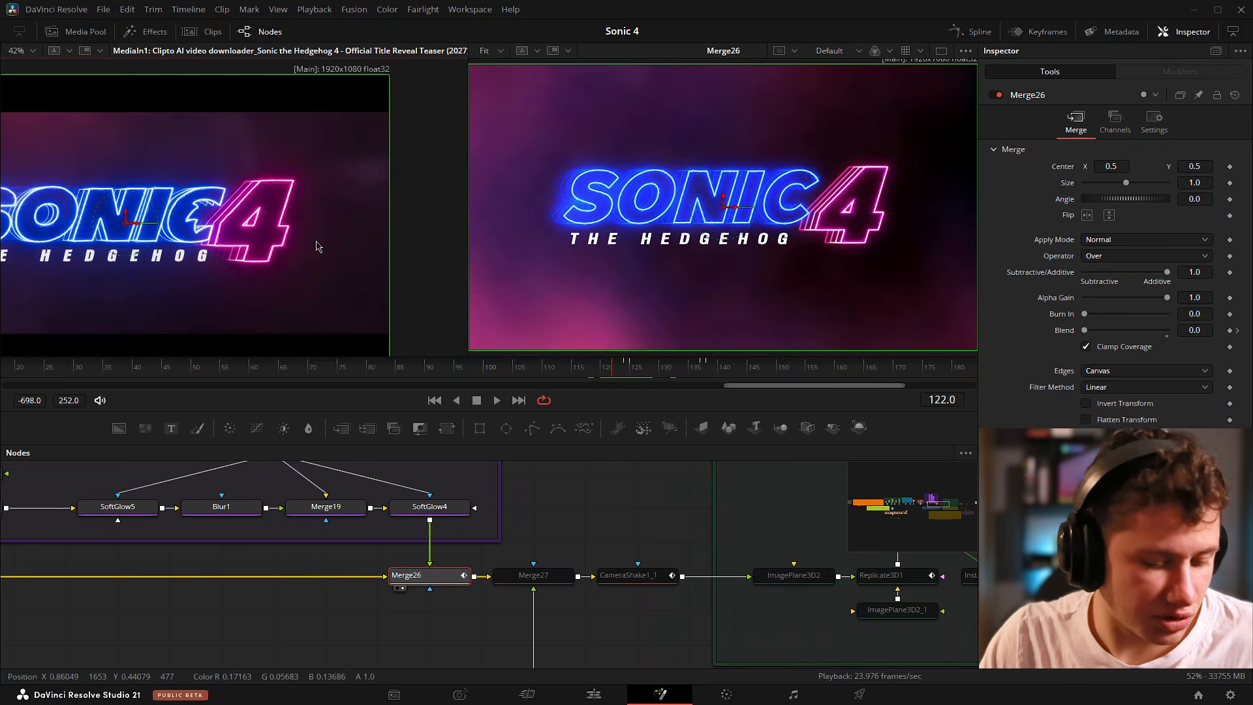
pyautogui.hotkey('ctrl', 'f')
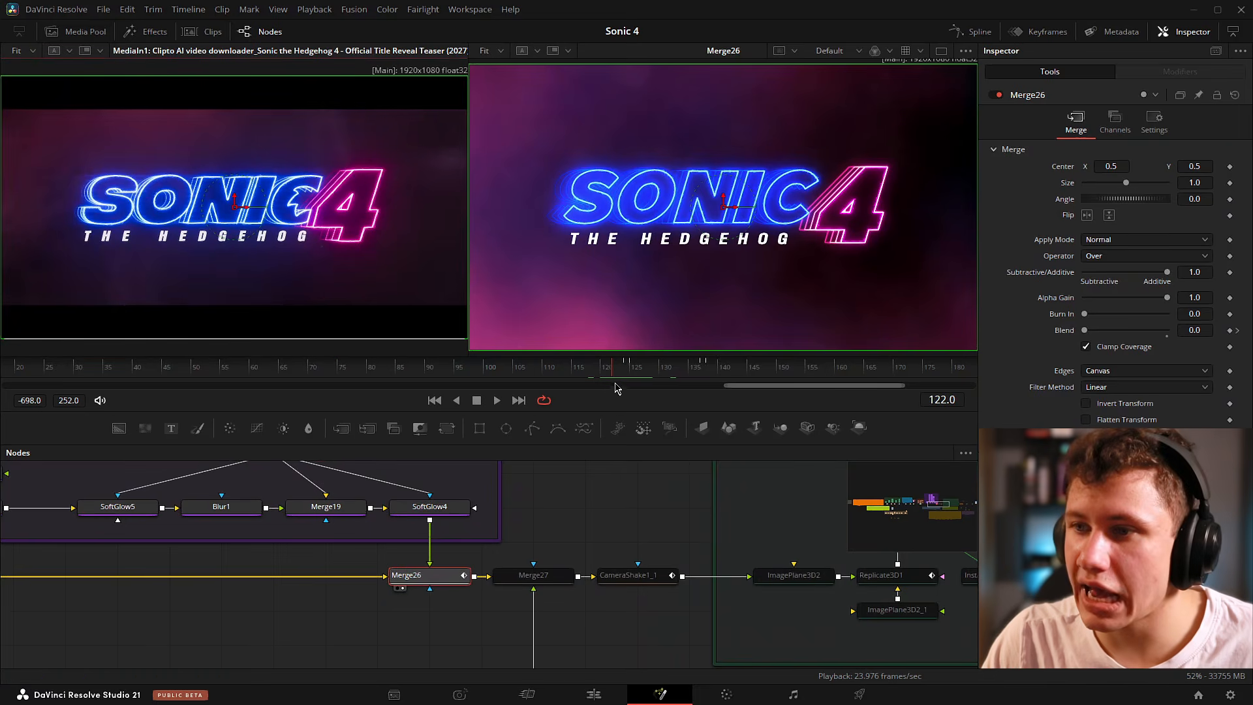
pyautogui.moveTo(615, 383); pyautogui.dragTo(629, 372)
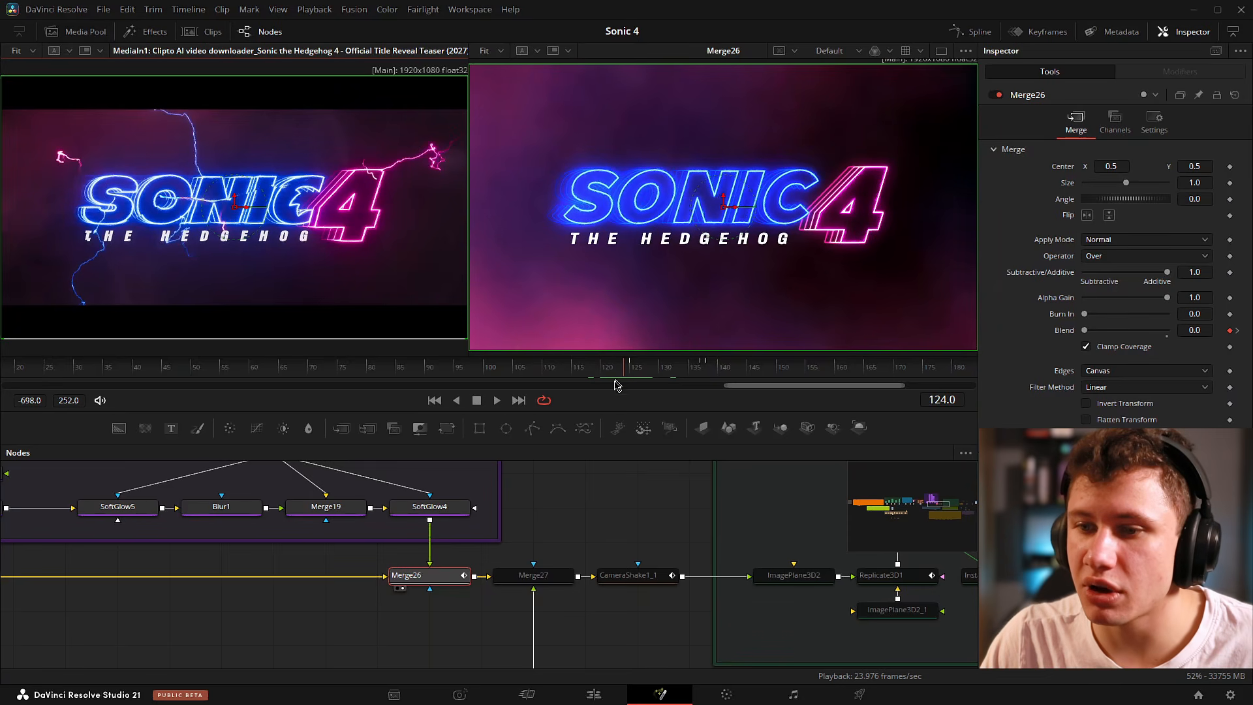
pyautogui.moveTo(574, 515); pyautogui.dragTo(617, 513)
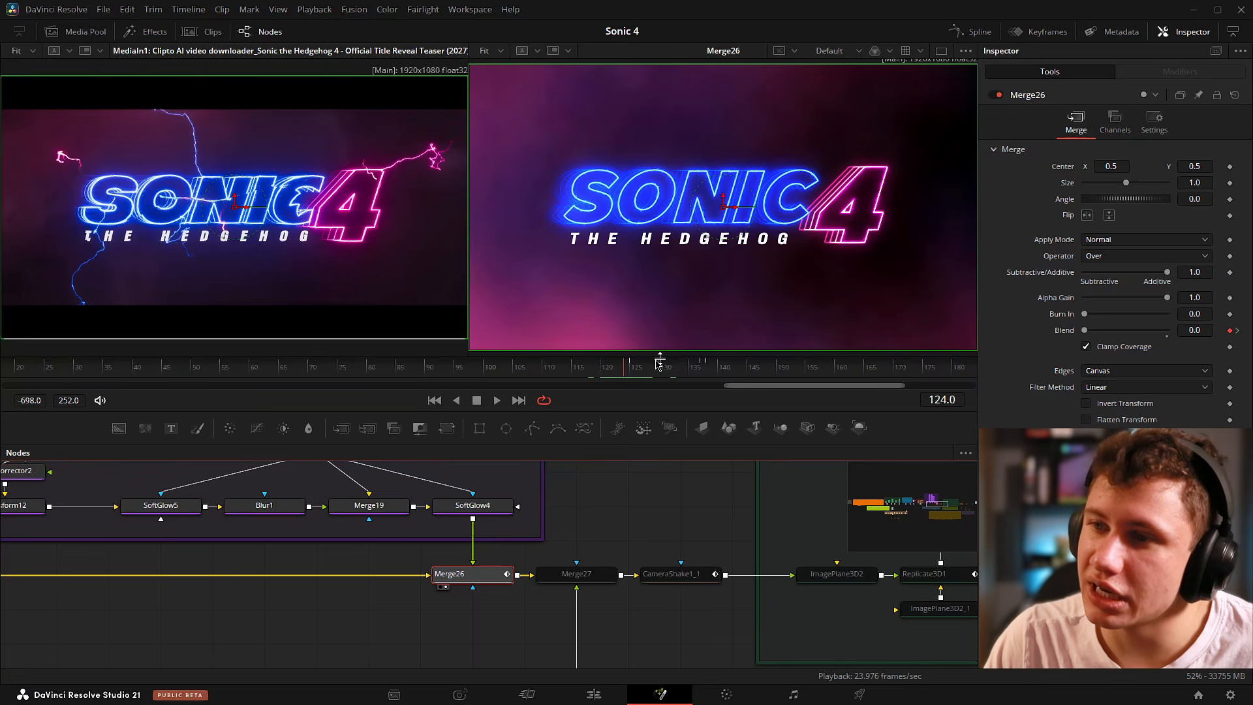
pyautogui.moveTo(622, 363); pyautogui.dragTo(638, 370)
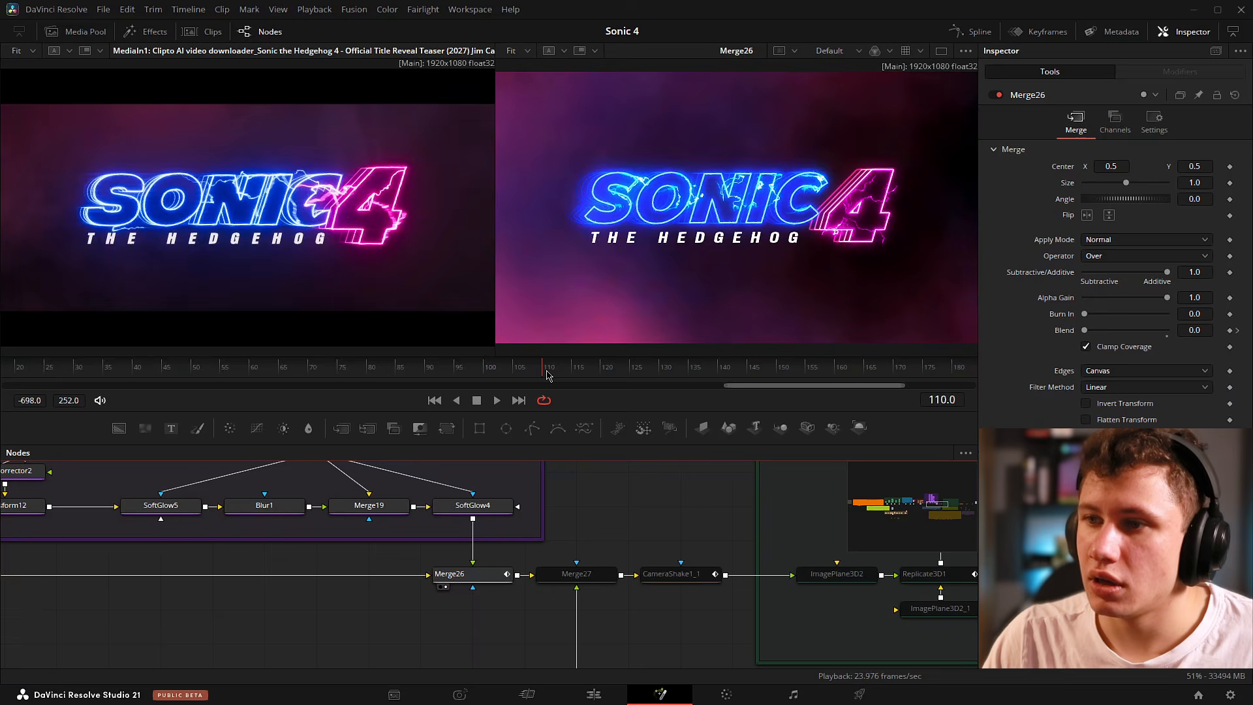
# Play the reference and Merge26 side by side from frame 110, and examine the cracks at frame 136 up close.
pyautogui.press('space')
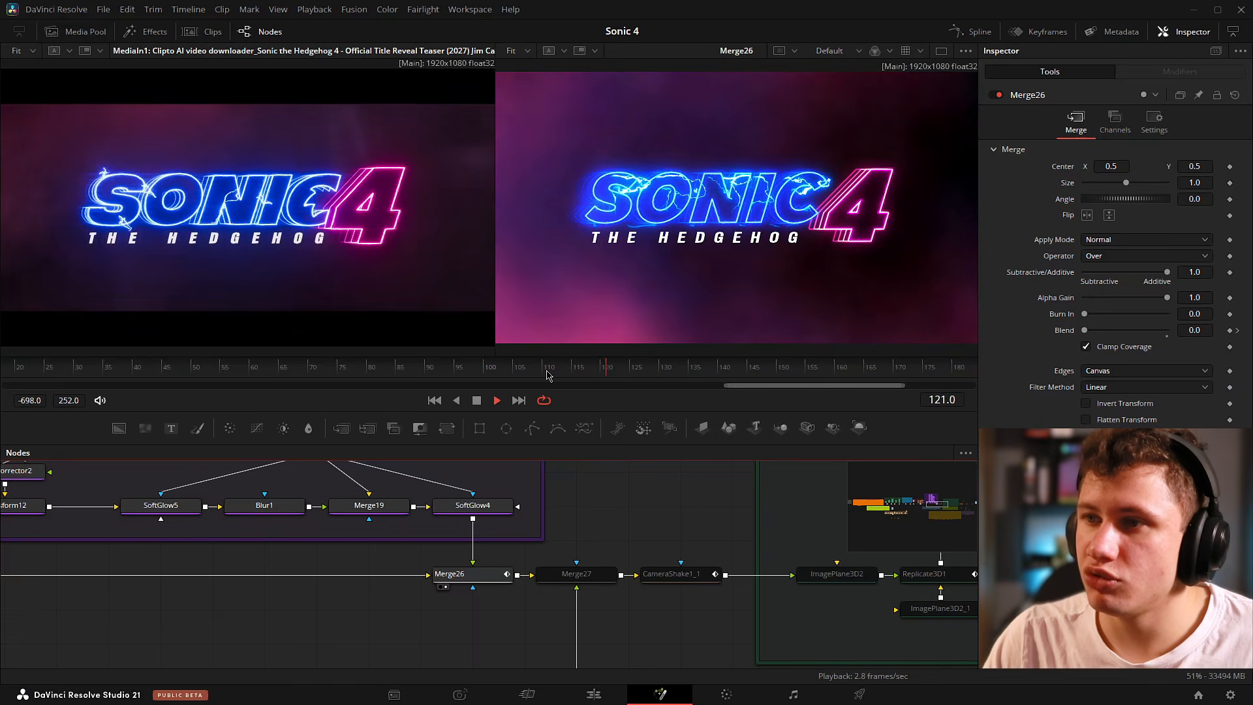
pyautogui.press('space')
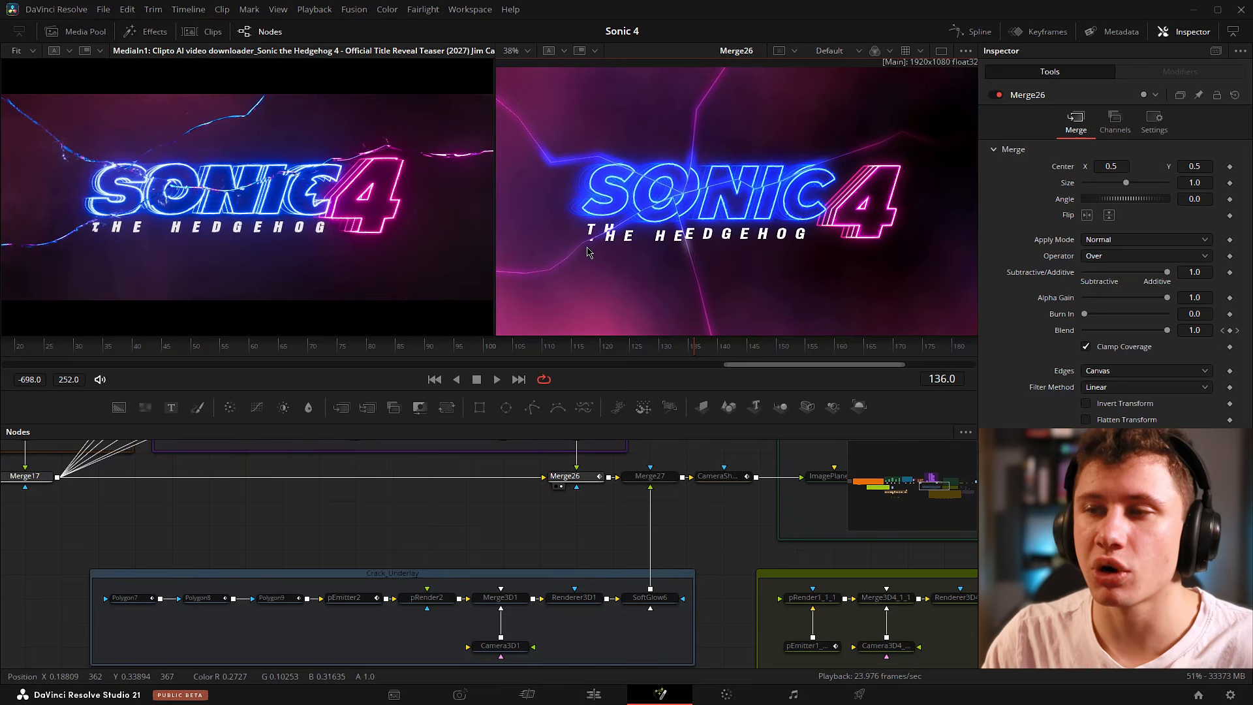
pyautogui.scroll(3, 683, 123)
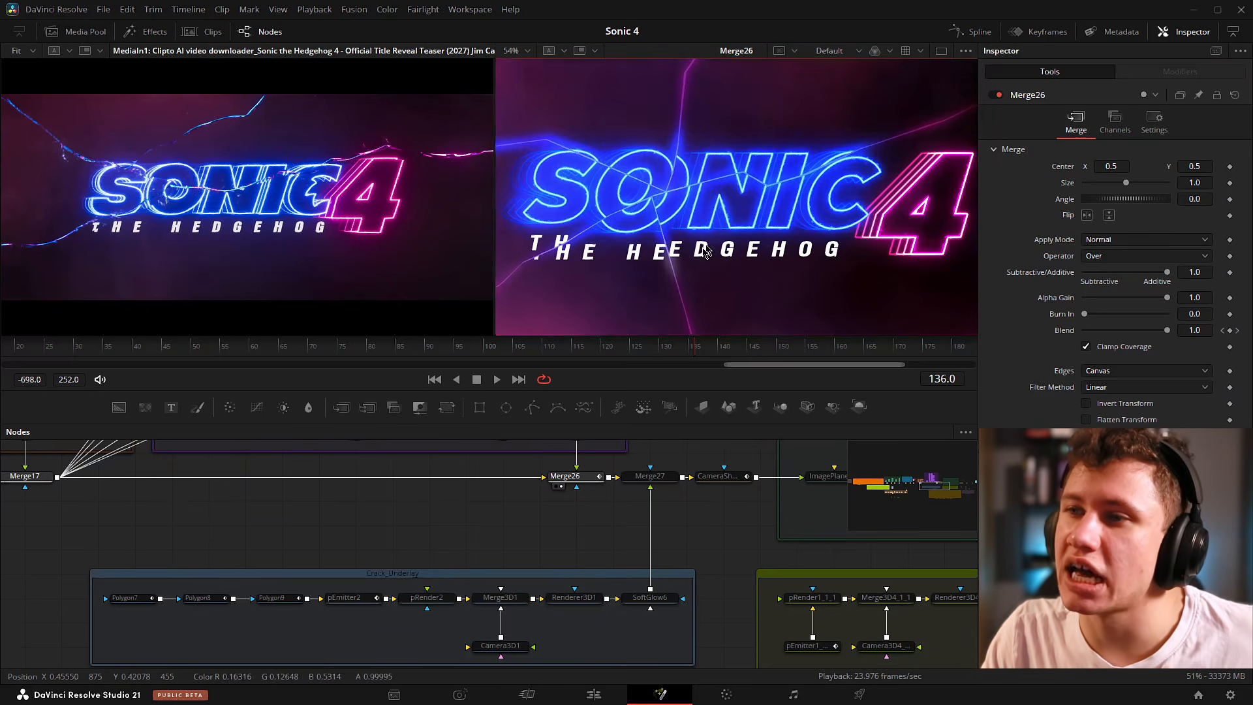
pyautogui.moveTo(703, 292); pyautogui.dragTo(707, 328)
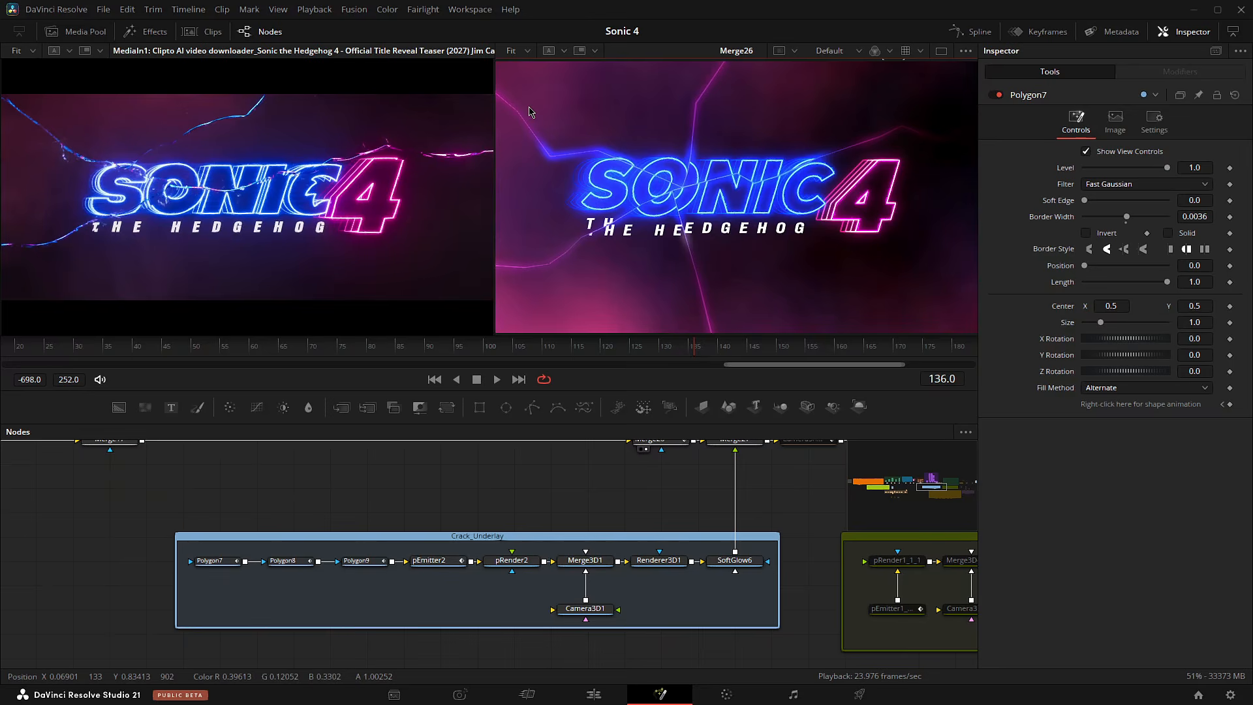
pyautogui.scroll(-3, 530, 112)
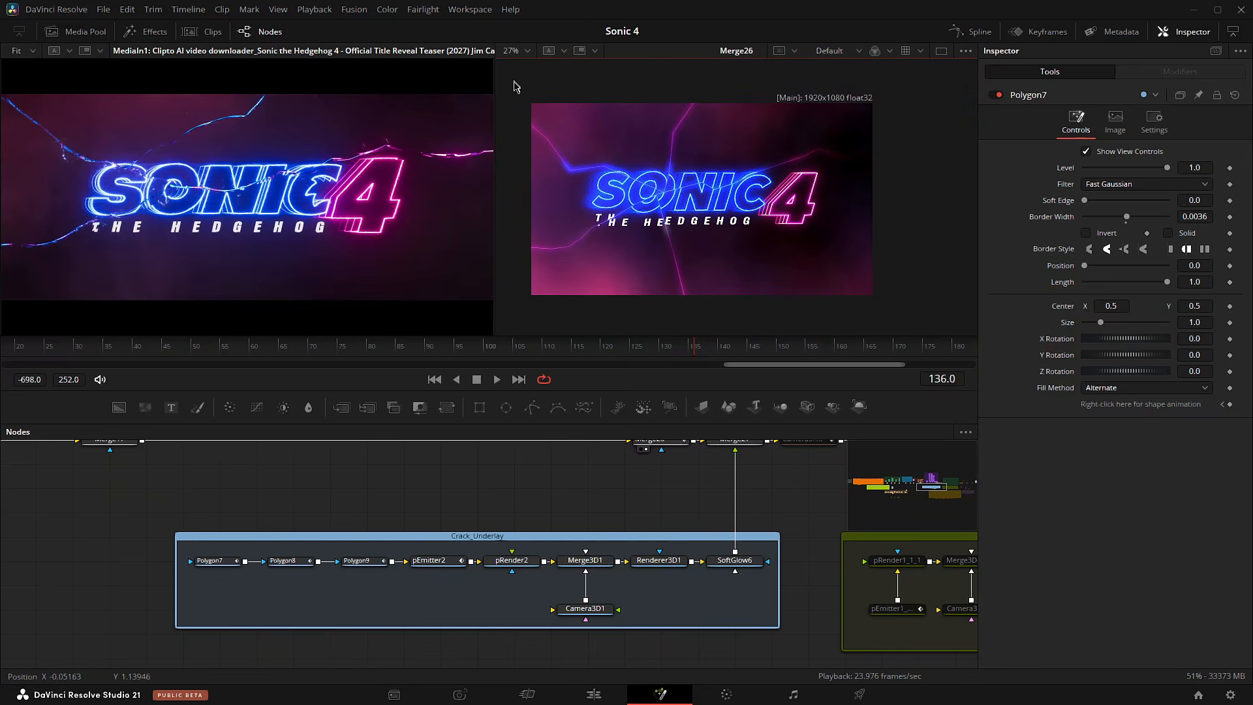
# Select Polygon7, Polygon8 and Polygon9 together in the Crack_Underlay group to display all their paths over the title.
pyautogui.click(229, 563)
pyautogui.moveTo(620, 151); pyautogui.dragTo(643, 161)
pyautogui.click(220, 598)
pyautogui.moveTo(217, 595); pyautogui.dragTo(378, 561)
pyautogui.scroll(2, 379, 561)
pyautogui.moveTo(85, 566); pyautogui.dragTo(223, 557)
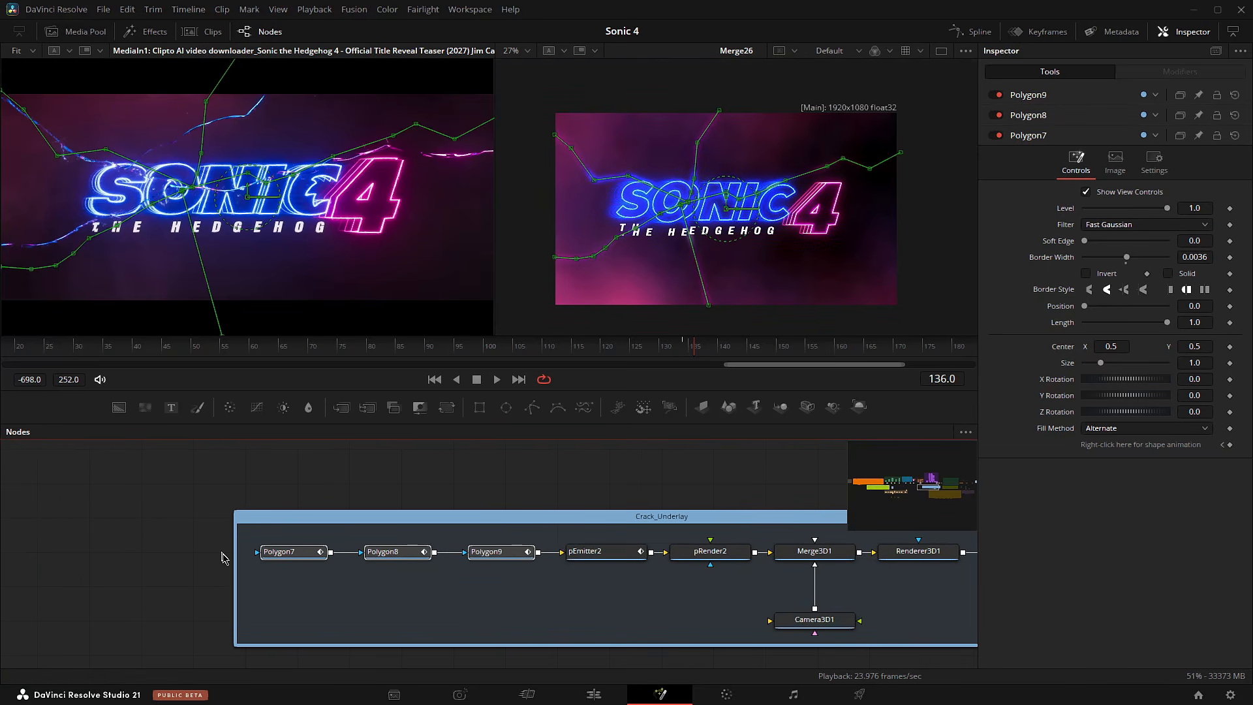
pyautogui.click(429, 607)
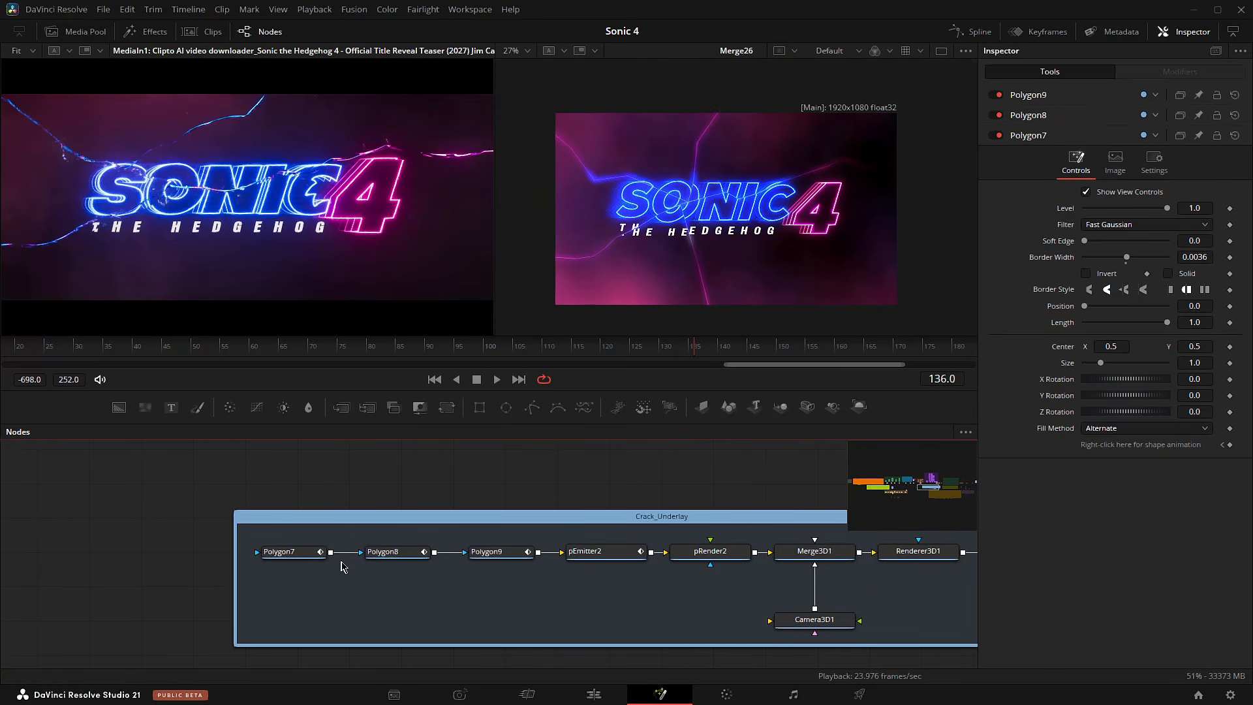
# Examine up close how Polygon7's path follows the cracks in the upper part of the Merge26 image.
pyautogui.click(290, 552)
pyautogui.scroll(2, 564, 134)
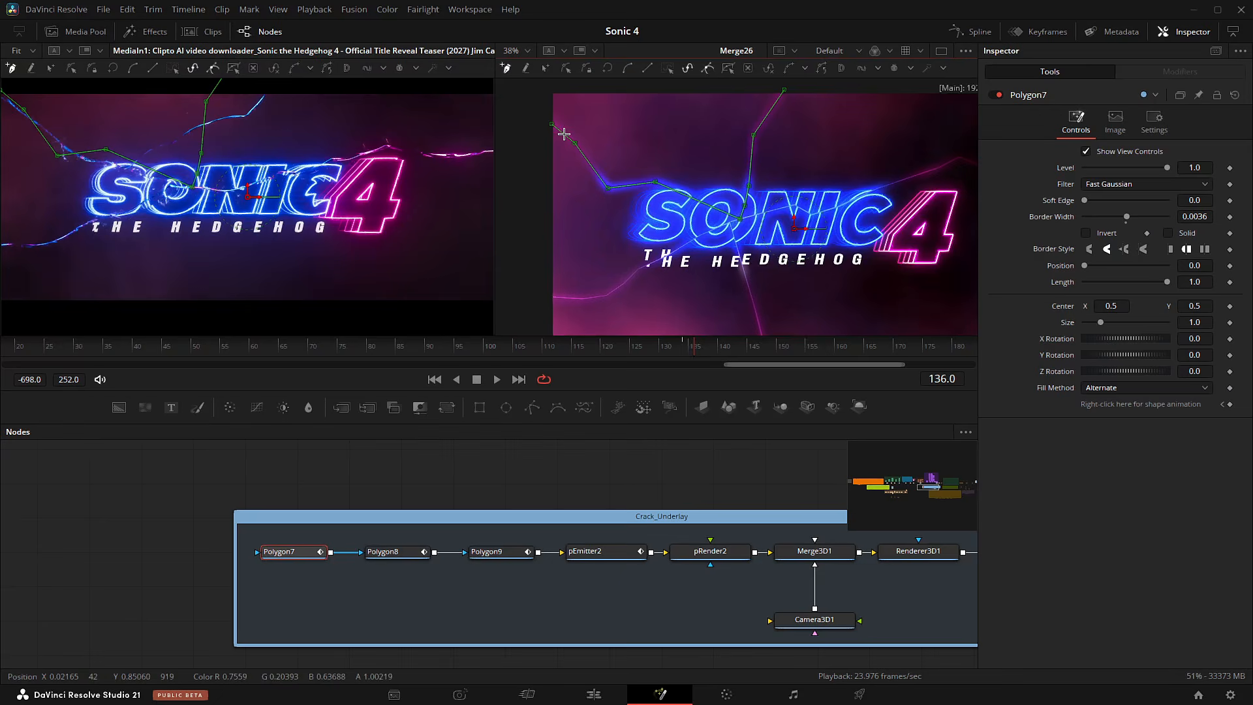
pyautogui.scroll(2, 564, 134)
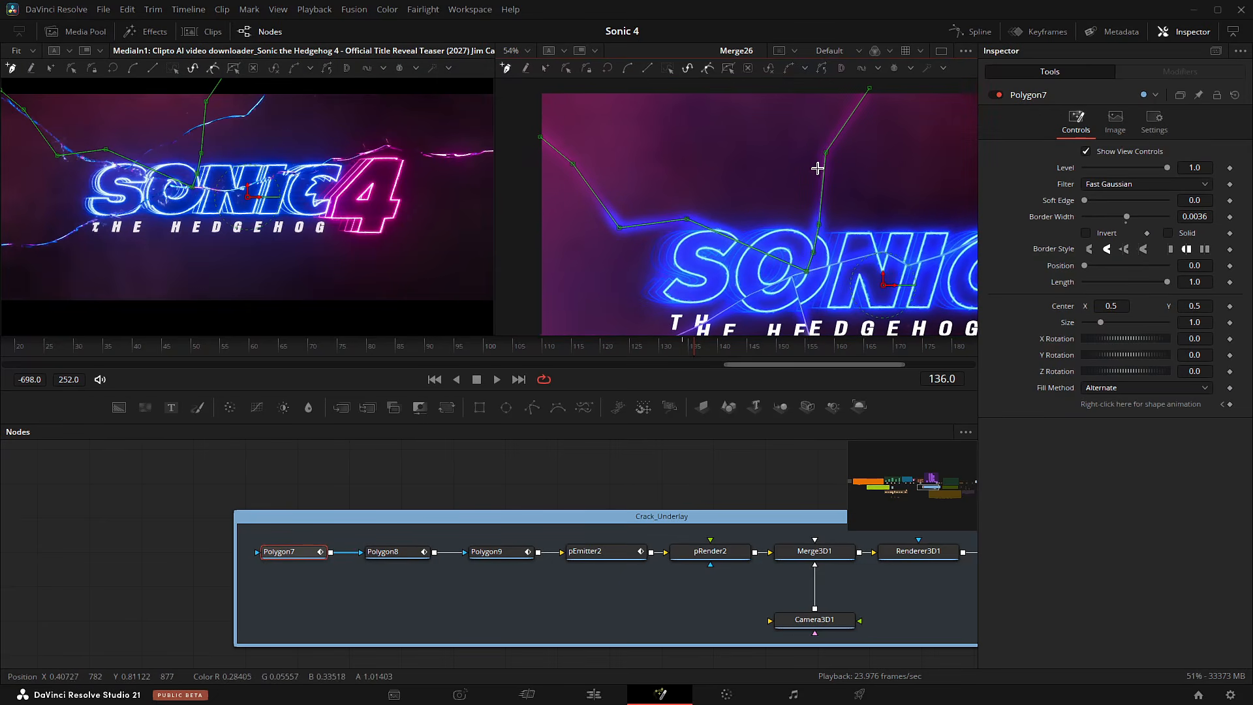
pyautogui.scroll(-2, 815, 240)
pyautogui.moveTo(819, 248); pyautogui.dragTo(781, 196)
pyautogui.scroll(-2, 740, 245)
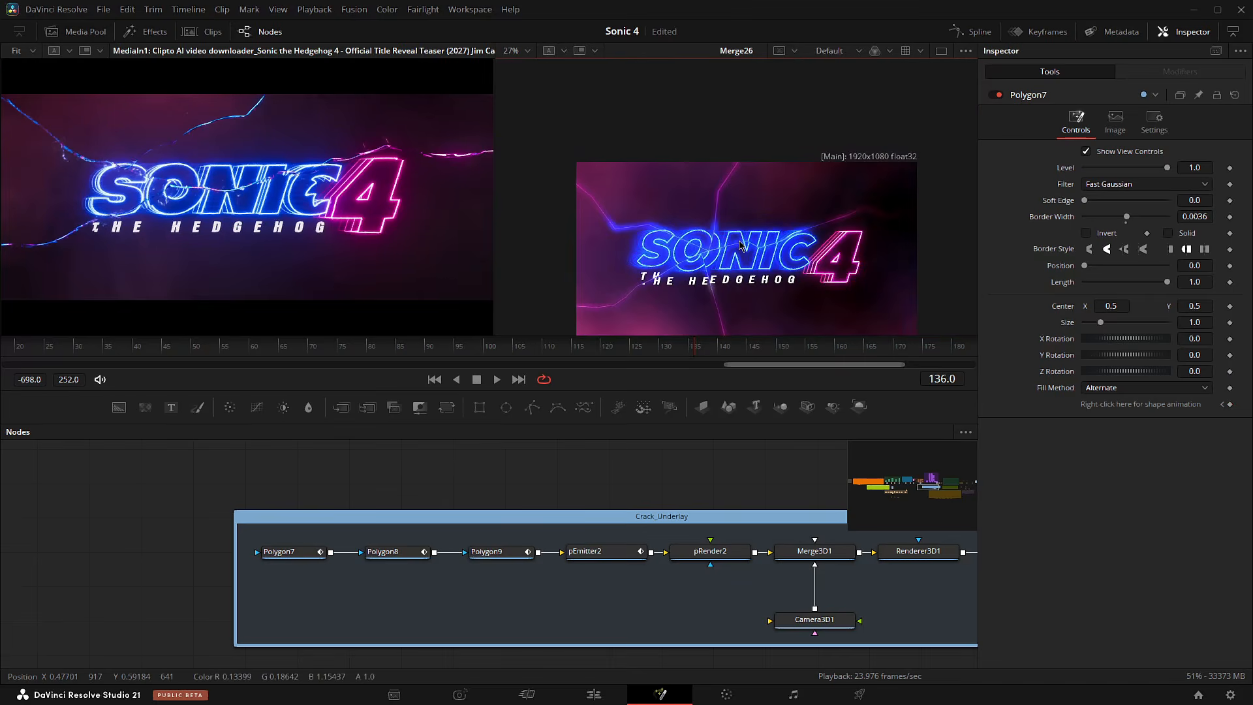
# Display the paths of Polygon7, Polygon8 and Polygon9 one after another to see which crack each one traces.
pyautogui.click(282, 552)
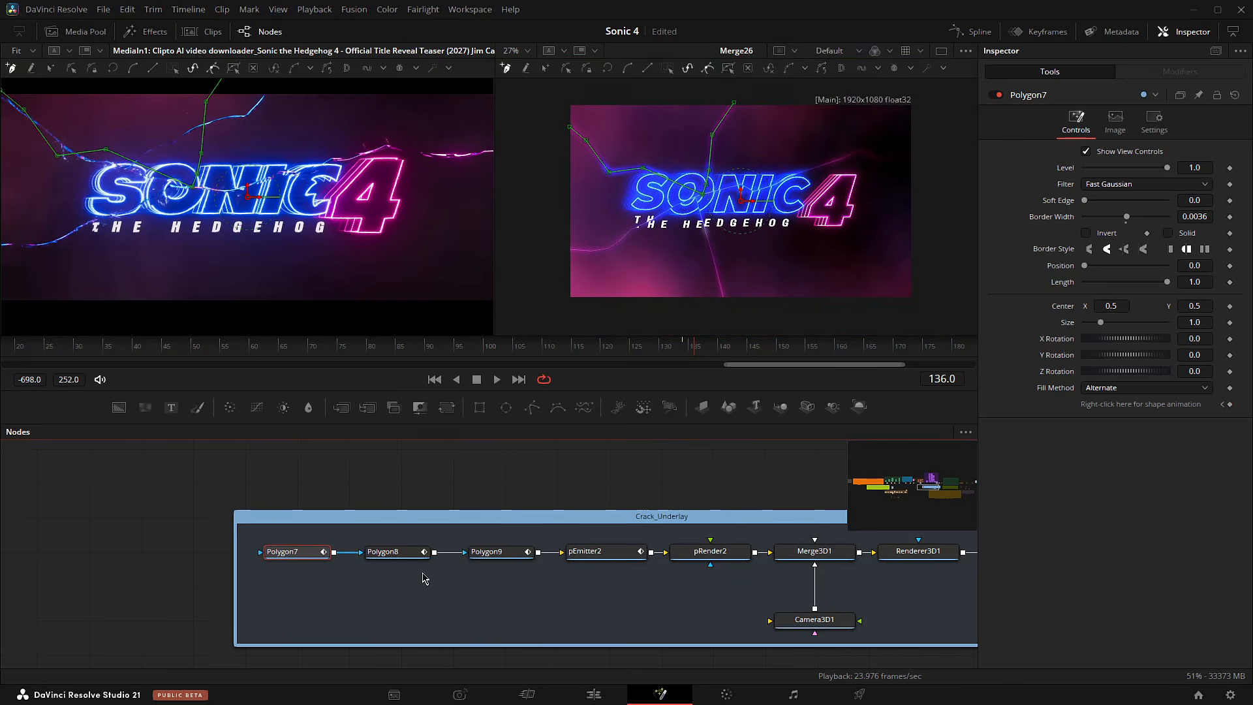
pyautogui.click(383, 552)
pyautogui.click(487, 552)
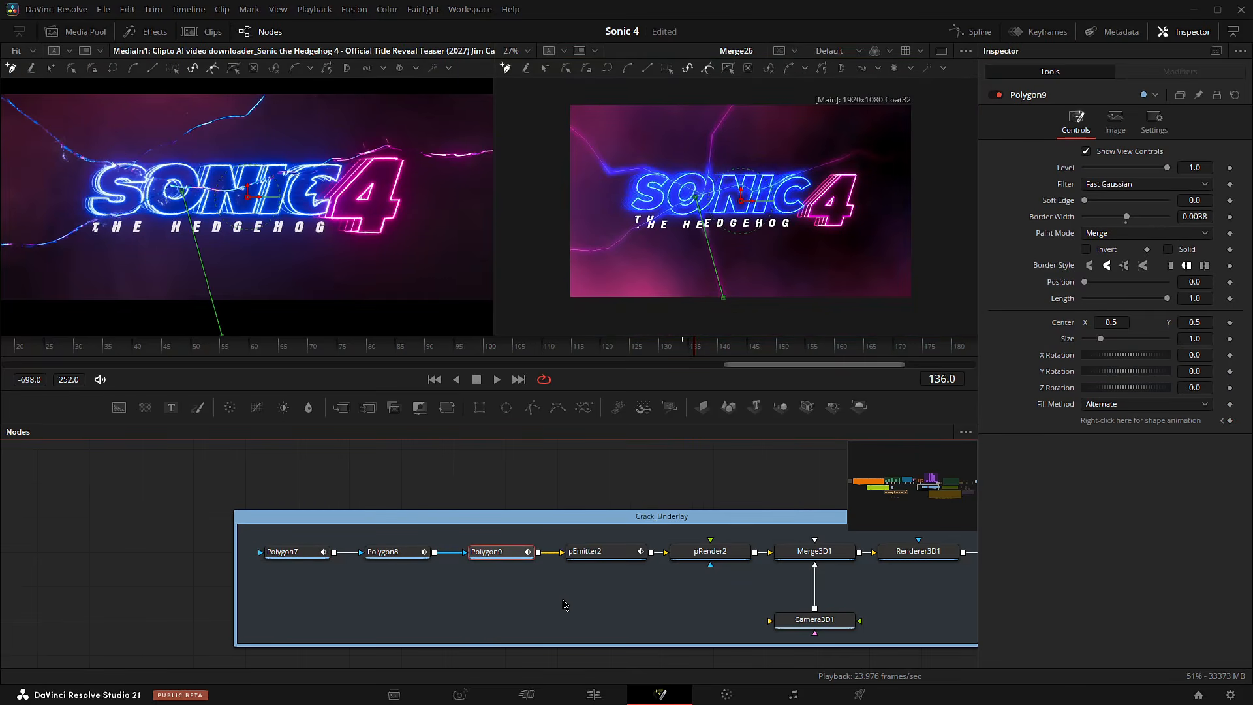
pyautogui.click(562, 604)
pyautogui.scroll(2, 694, 159)
pyautogui.click(298, 553)
pyautogui.click(530, 481)
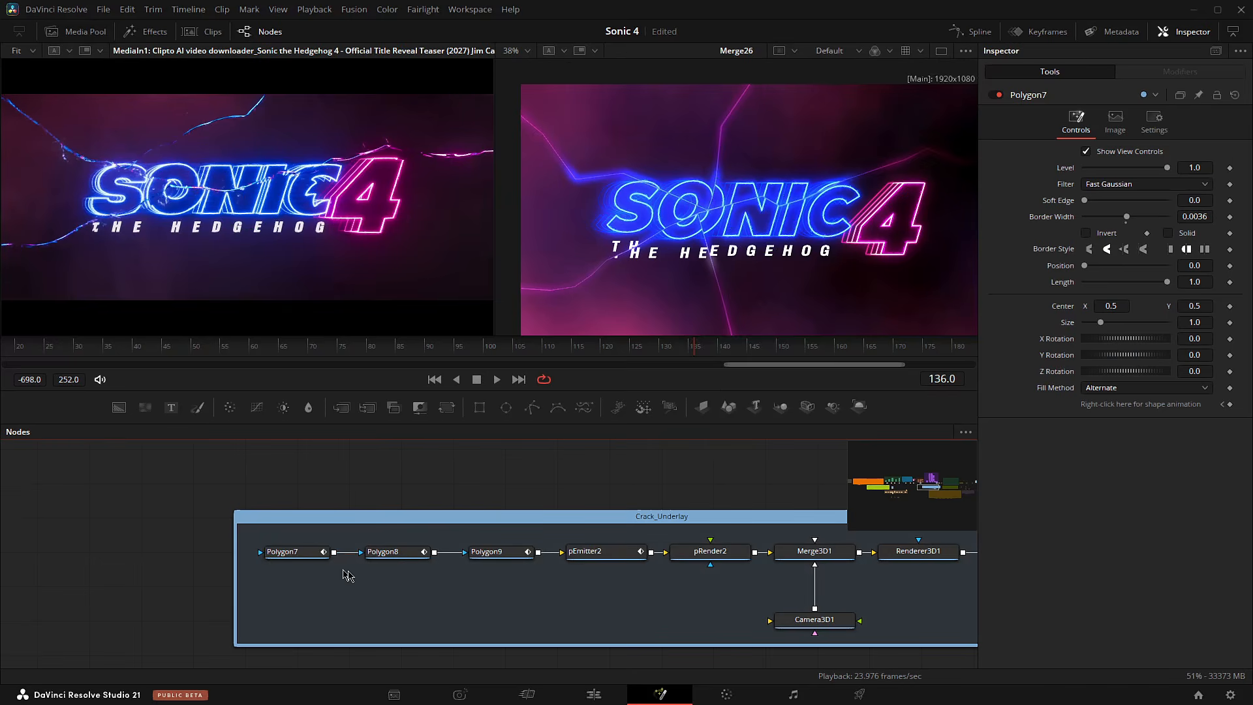
# Compare the border width and shape settings of Polygon7, Polygon8 and Polygon9.
pyautogui.click(294, 554)
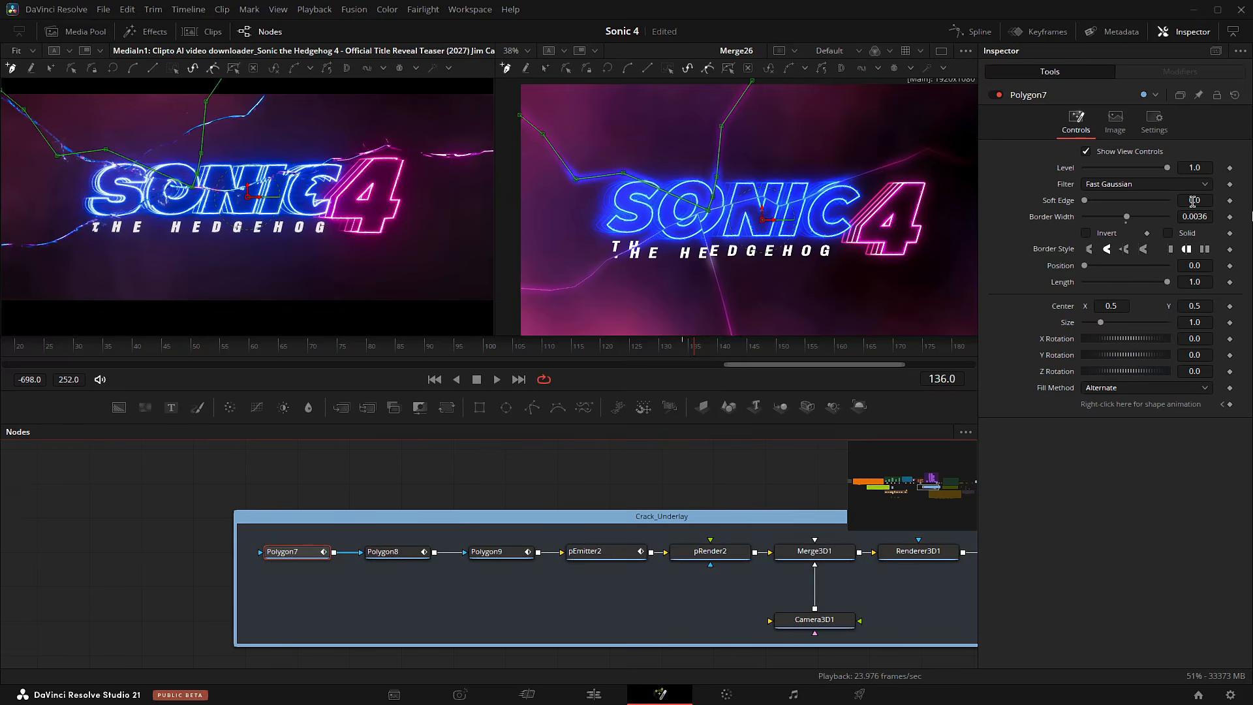
pyautogui.click(387, 552)
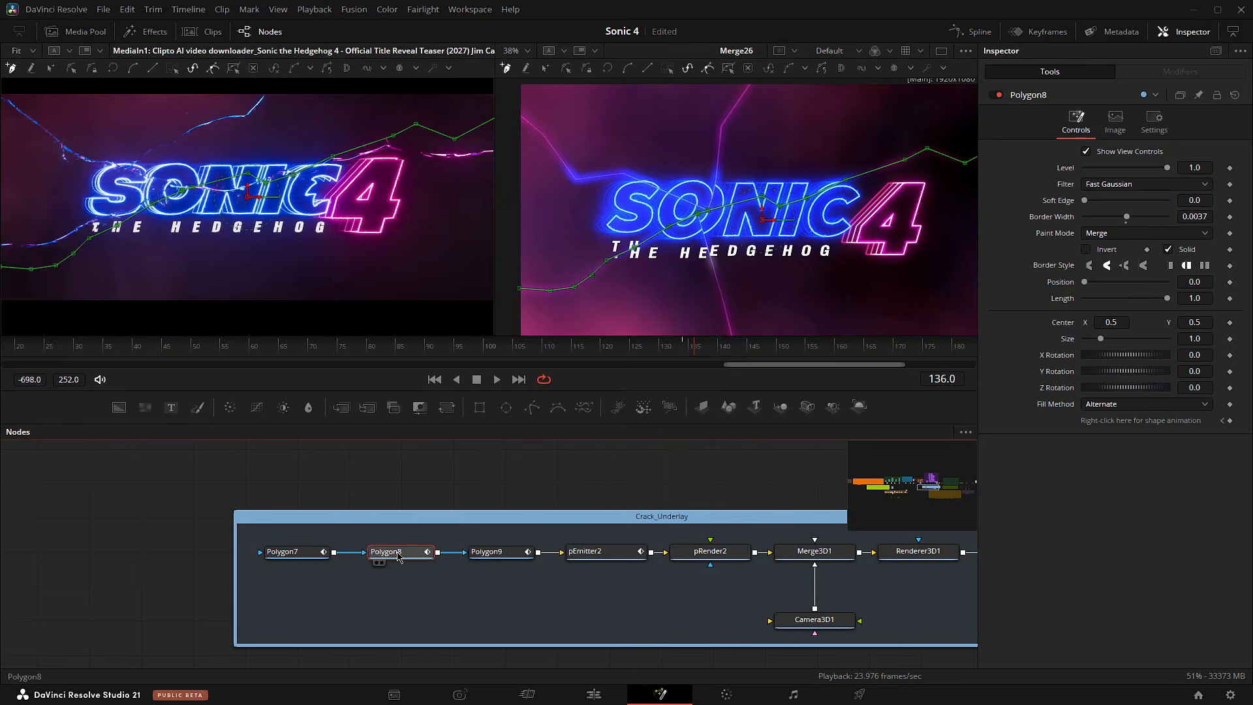
pyautogui.click(503, 553)
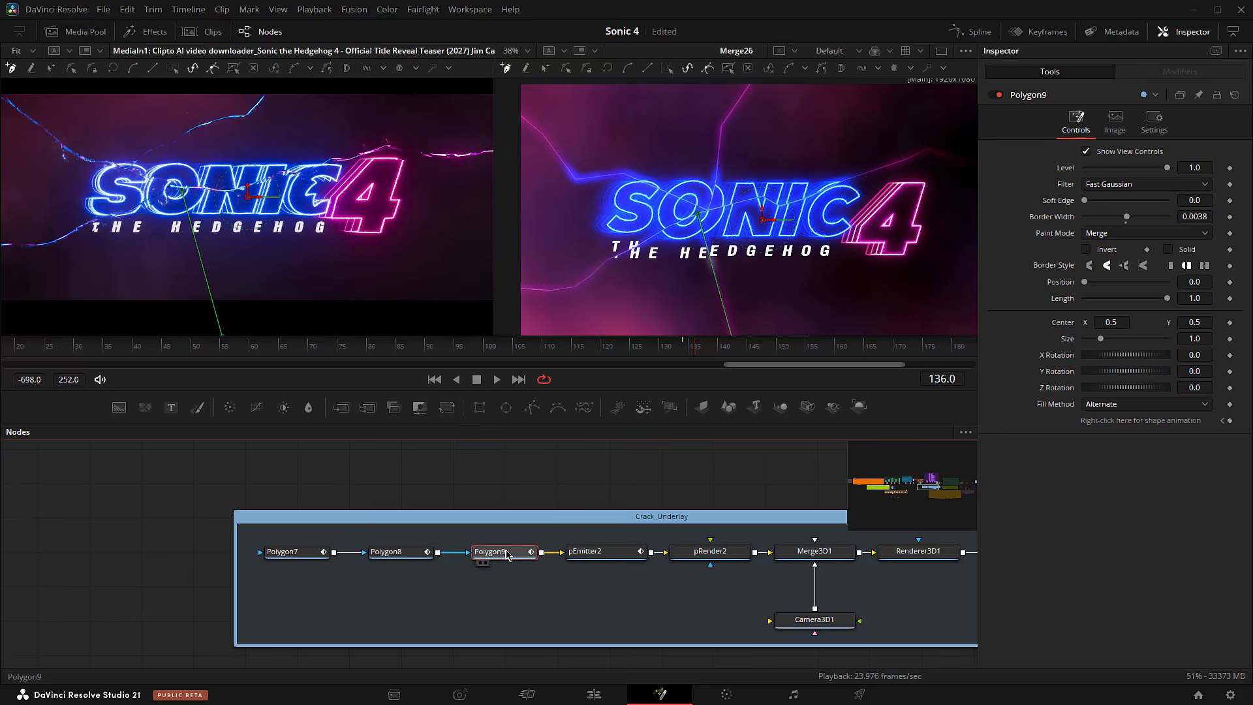
# View Polygon9's output to examine the combined crack mask, fitted to the viewer.
pyautogui.click(486, 562)
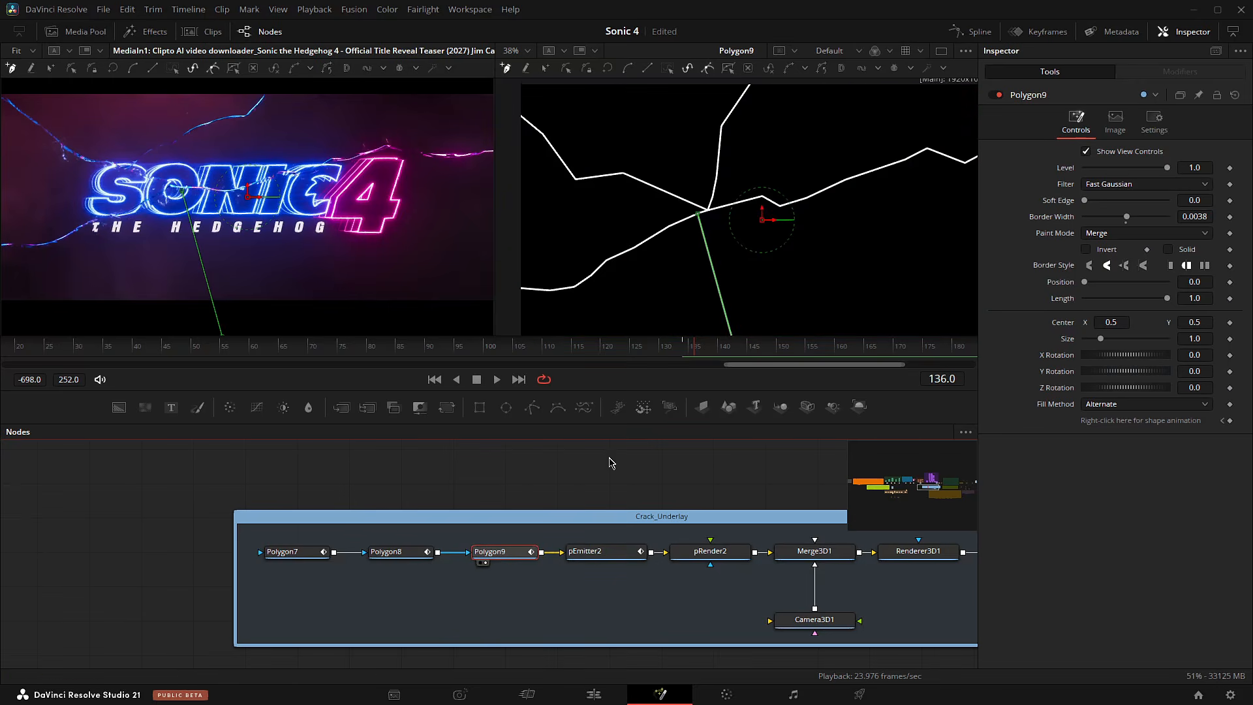
pyautogui.click(605, 483)
pyautogui.hotkey('ctrl', 'f')
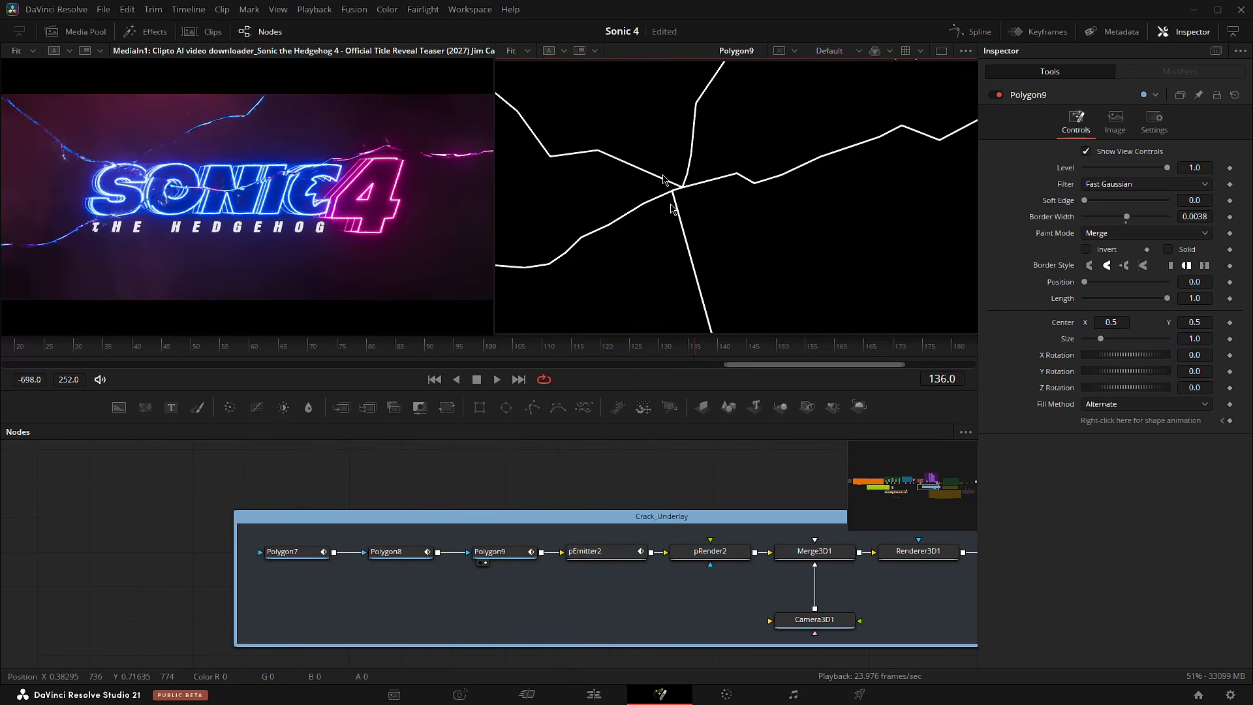
pyautogui.scroll(-2, 807, 164)
pyautogui.click(491, 556)
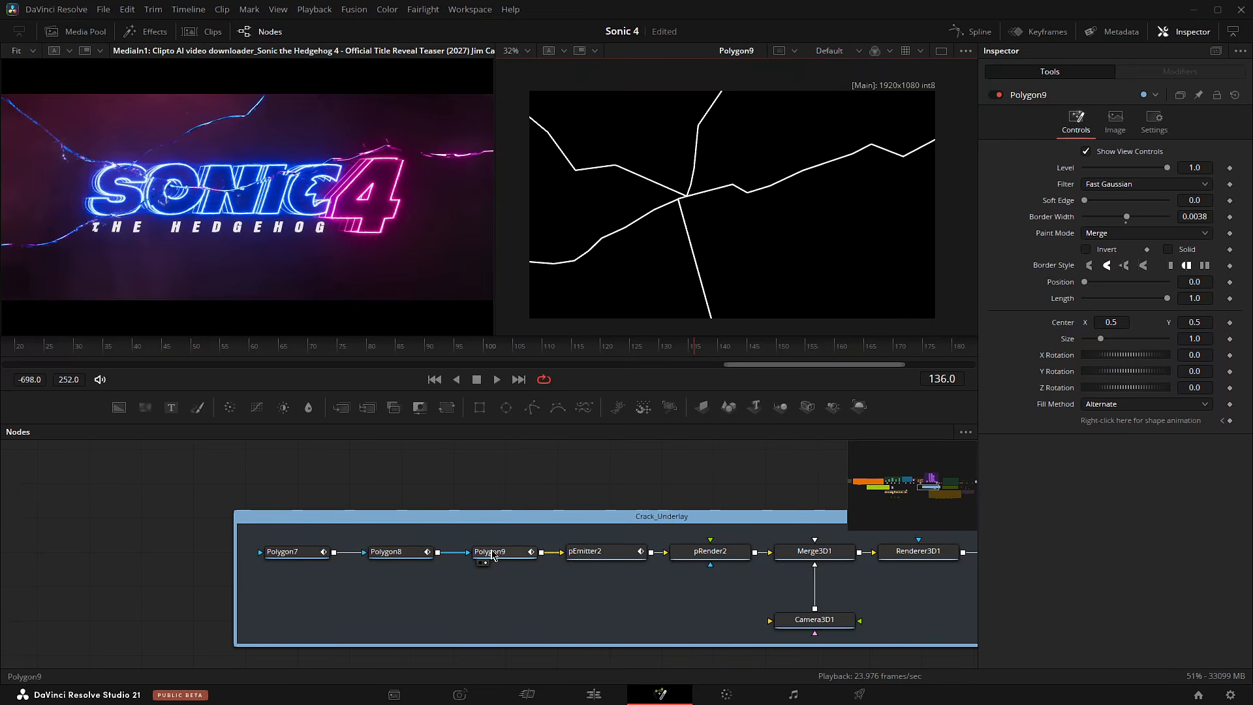
pyautogui.moveTo(491, 558)
pyautogui.mouseDown()
pyautogui.moveTo(492, 591)
pyautogui.moveTo(493, 558)
pyautogui.mouseUp()
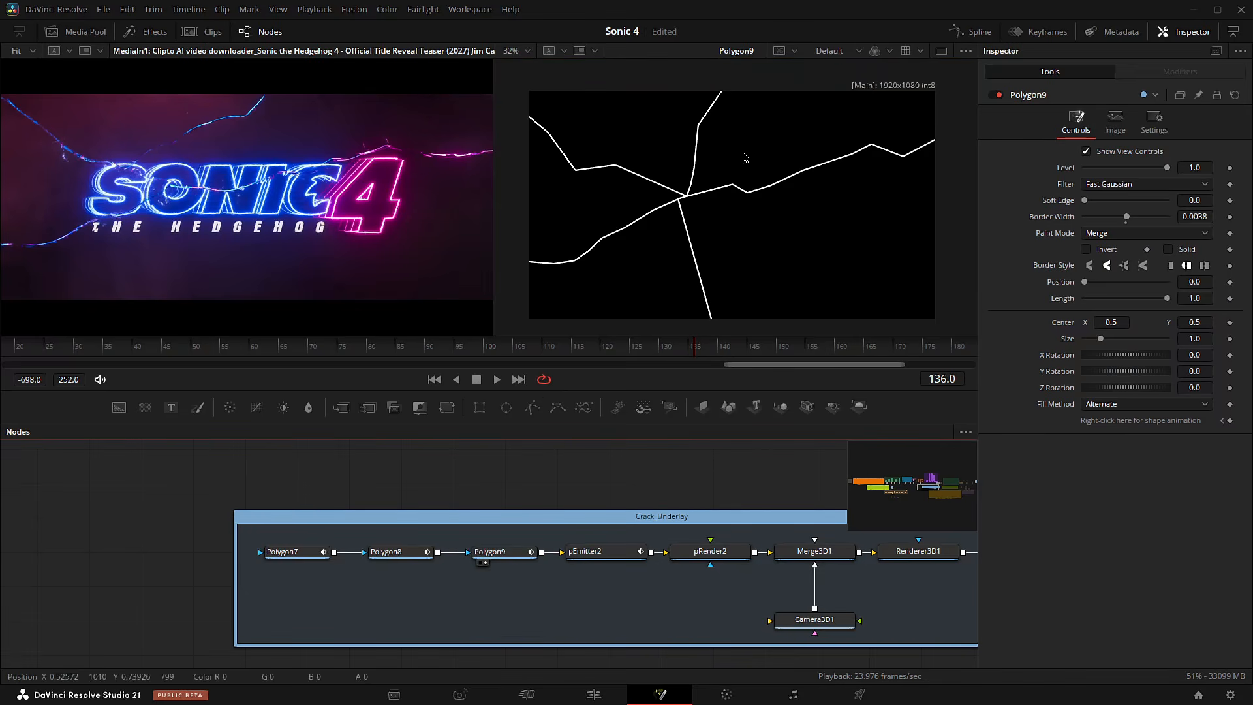
pyautogui.hotkey('ctrl', 'f')
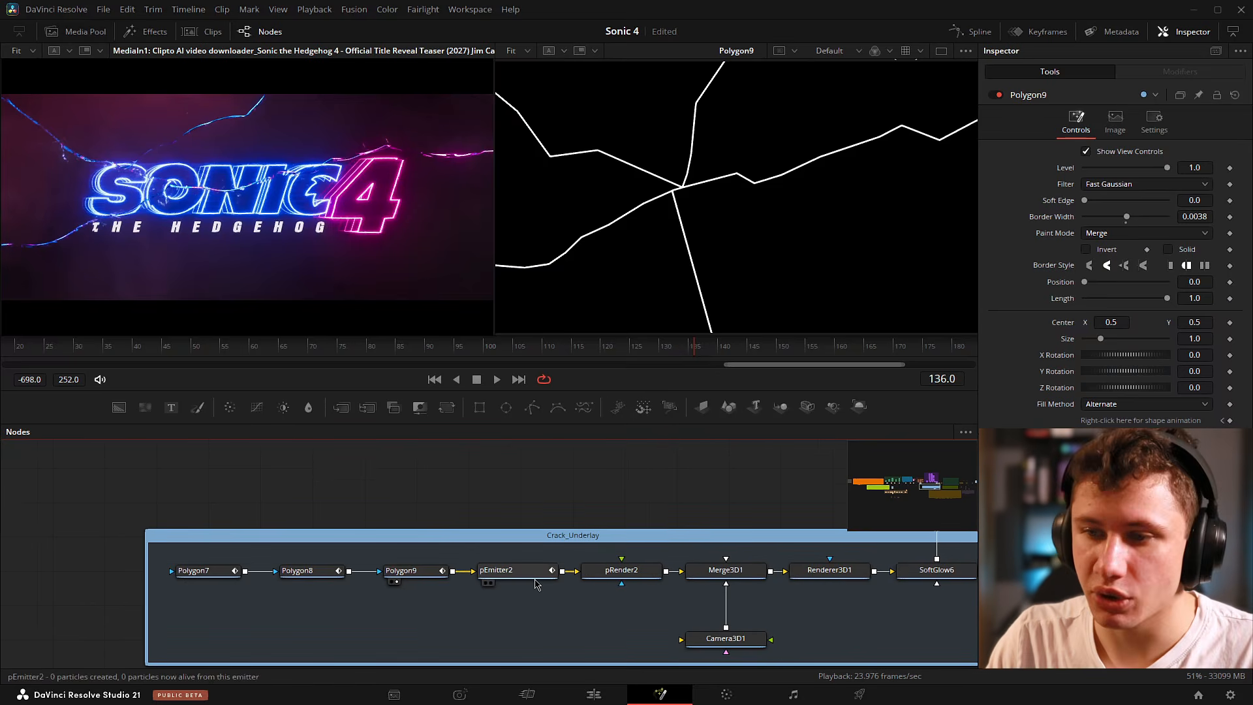
# View pRender2's particles and inspect pEmitter2's emitter controls and its Region settings.
pyautogui.click(496, 522)
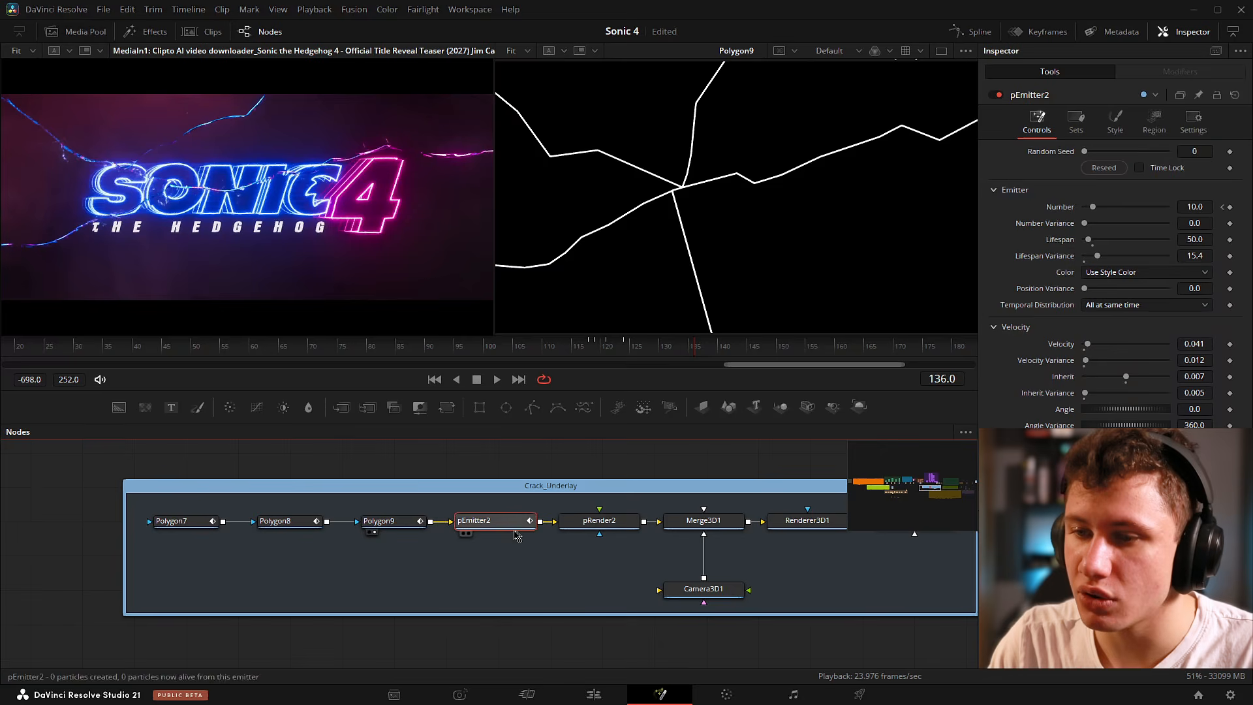
pyautogui.moveTo(608, 521); pyautogui.dragTo(637, 221)
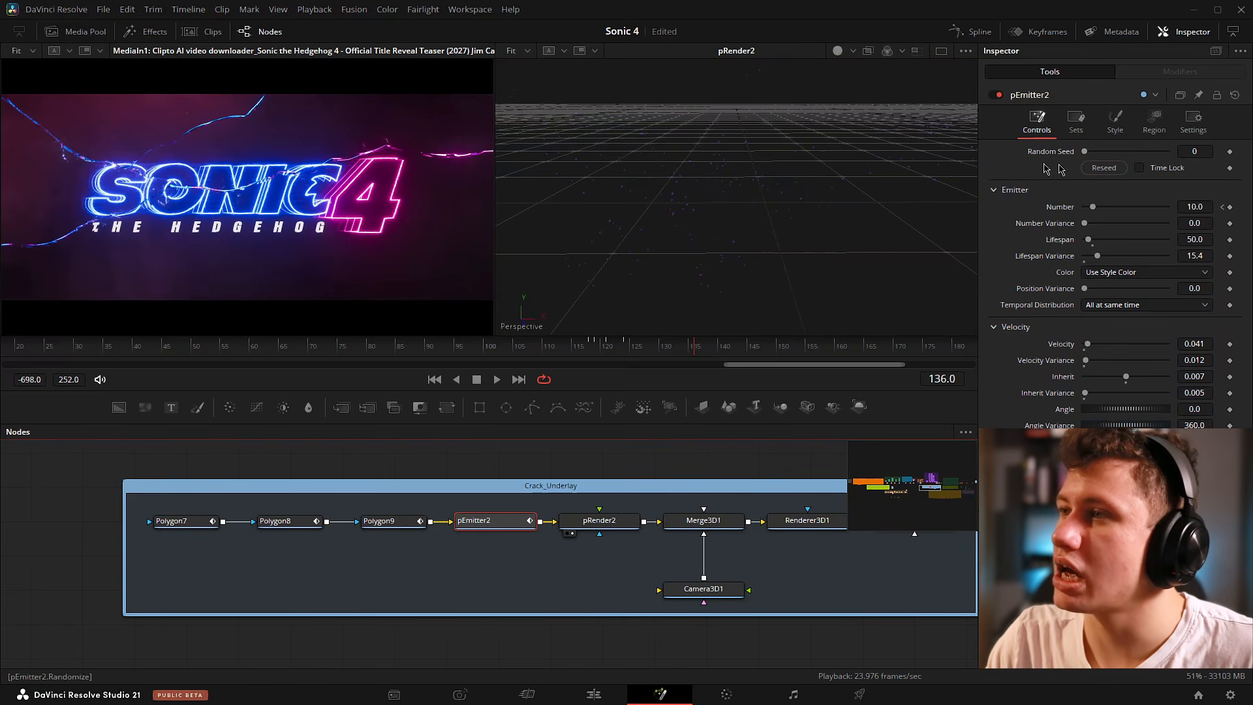
pyautogui.click(1154, 124)
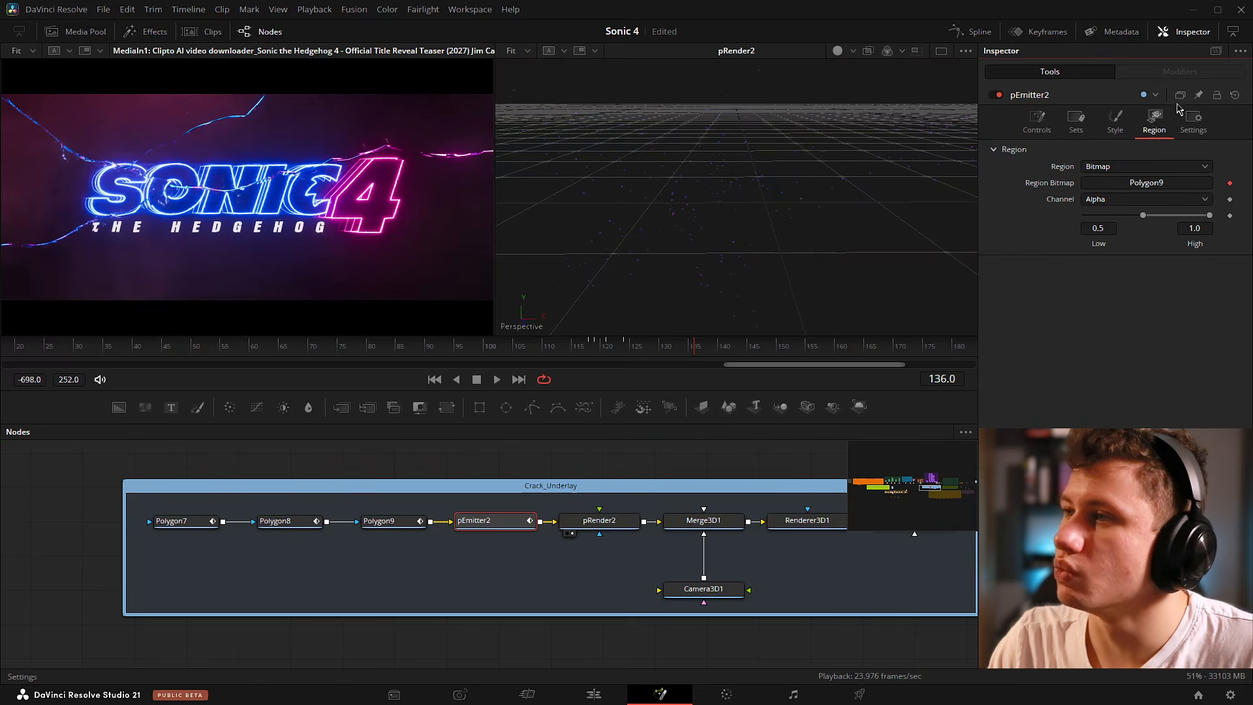
# Review pEmitter2's region types, keep Bitmap as the region, and save the project.
pyautogui.click(1139, 167)
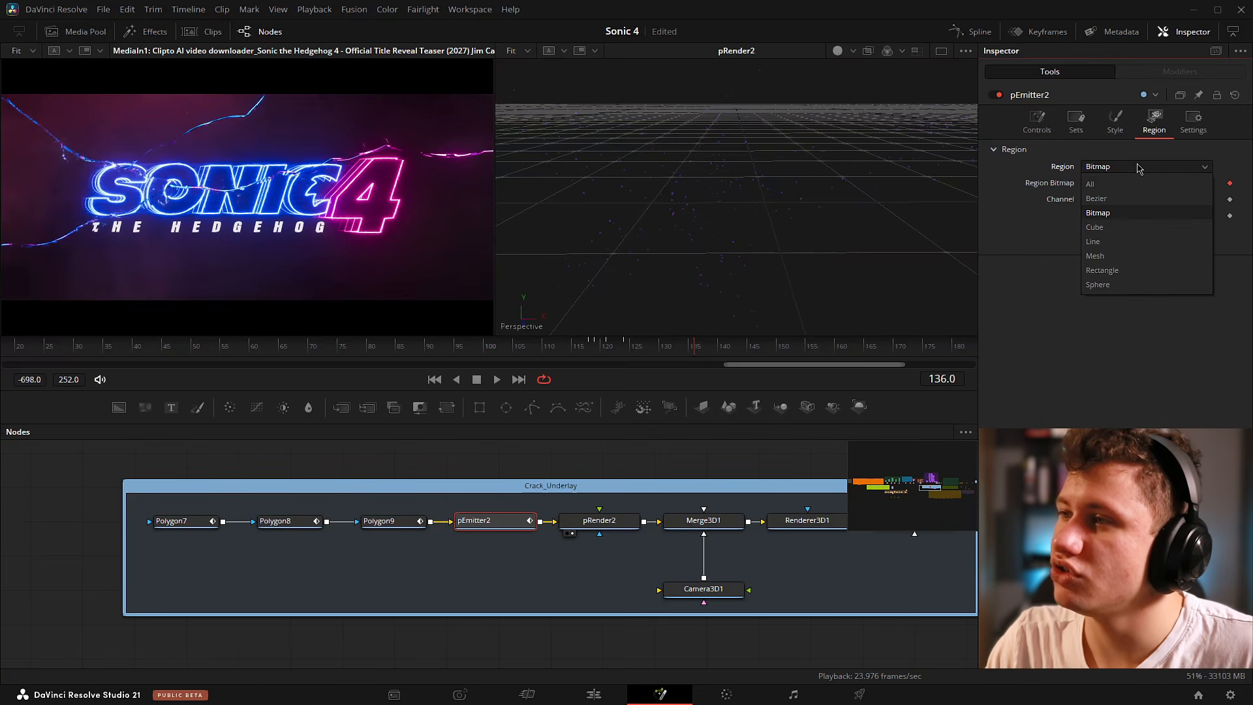
pyautogui.click(1097, 213)
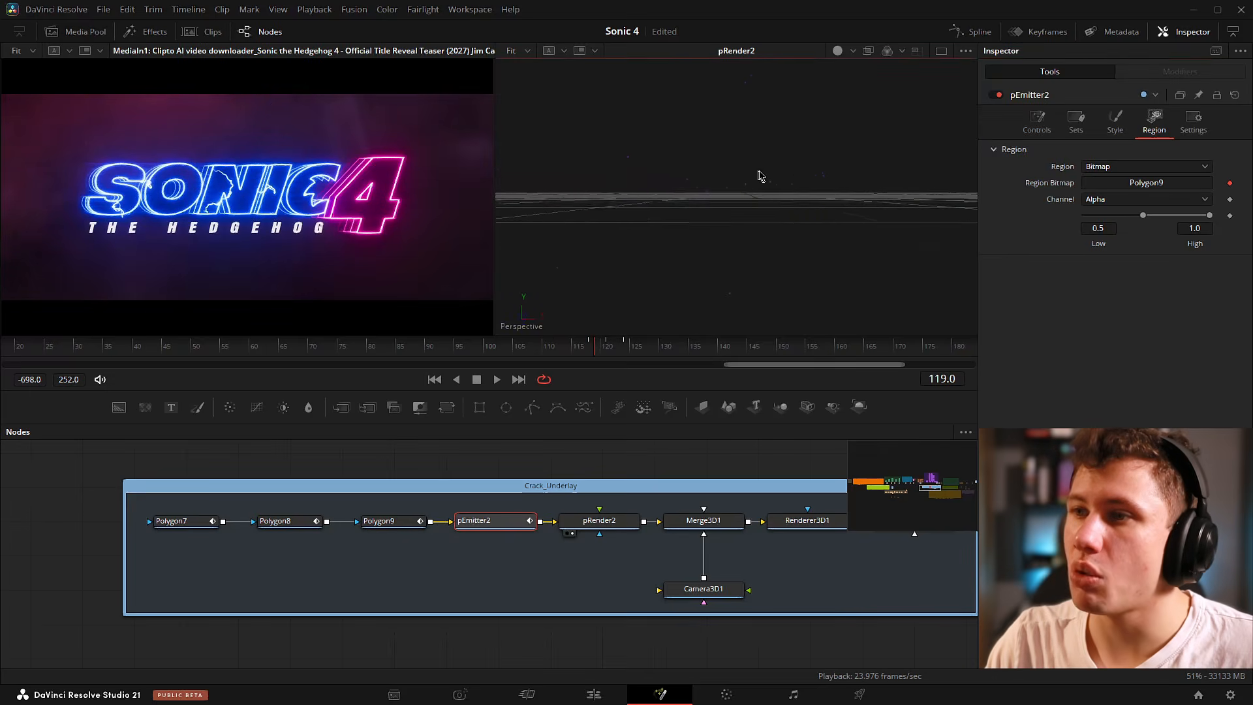
pyautogui.moveTo(758, 173); pyautogui.dragTo(806, 182)
pyautogui.hotkey('ctrl', 's')
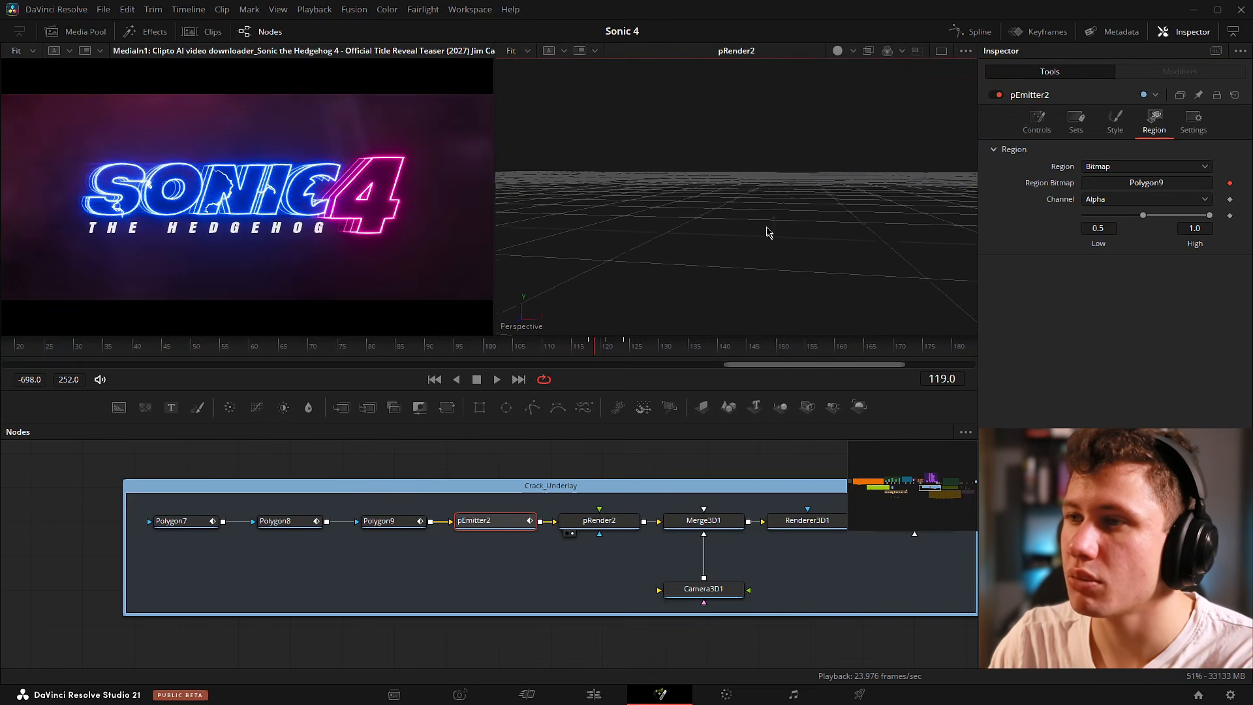
# Examine pEmitter2's style, color and color variance settings.
pyautogui.click(1115, 121)
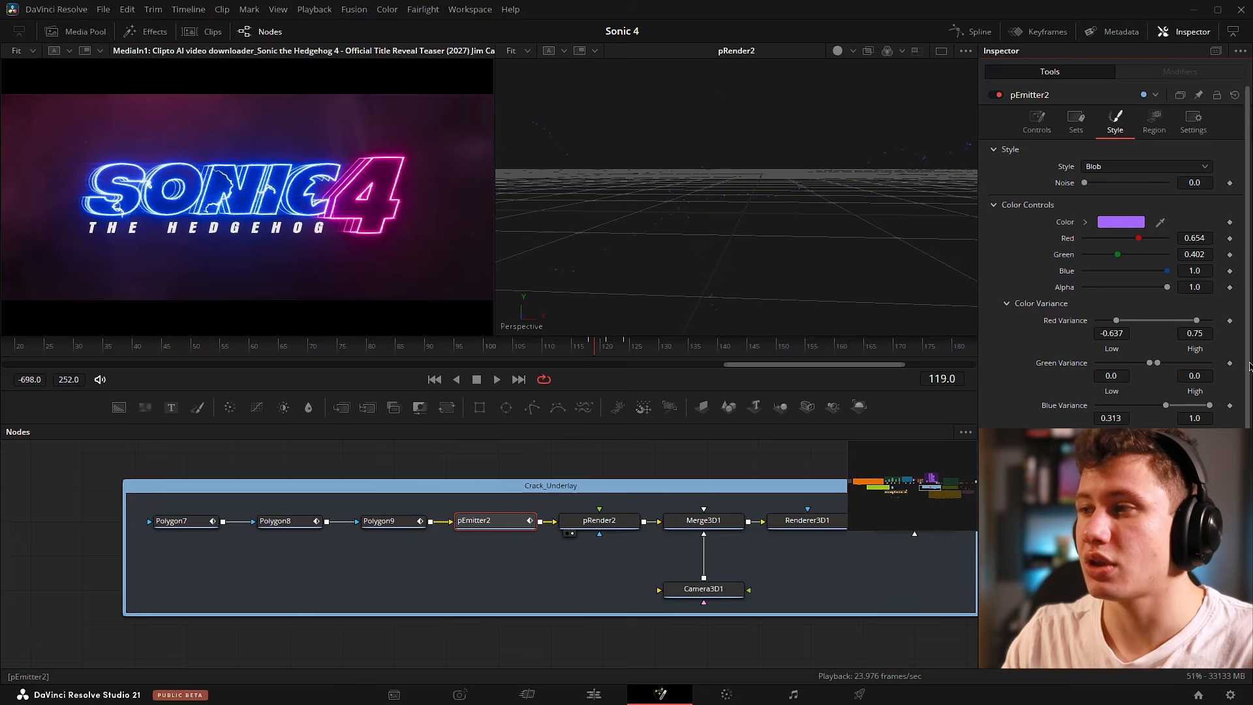
pyautogui.scroll(-4, 1226, 313)
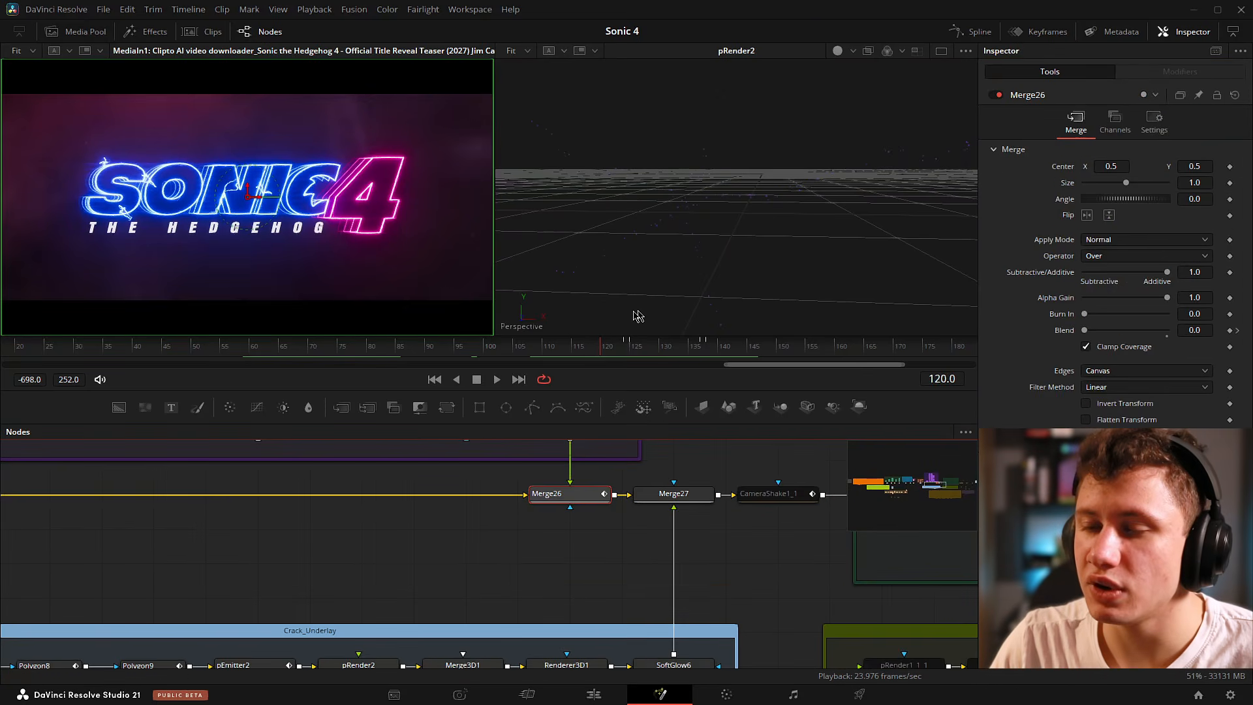
# Scrub from frame 118 to frame 136 to examine the keyframed particle Number of pEmitter2.
pyautogui.moveTo(555, 496); pyautogui.dragTo(528, 560)
pyautogui.moveTo(462, 505); pyautogui.dragTo(526, 471)
pyautogui.moveTo(620, 352); pyautogui.dragTo(572, 352)
pyautogui.moveTo(484, 550); pyautogui.dragTo(528, 476)
pyautogui.click(339, 615)
pyautogui.moveTo(574, 355); pyautogui.dragTo(593, 351)
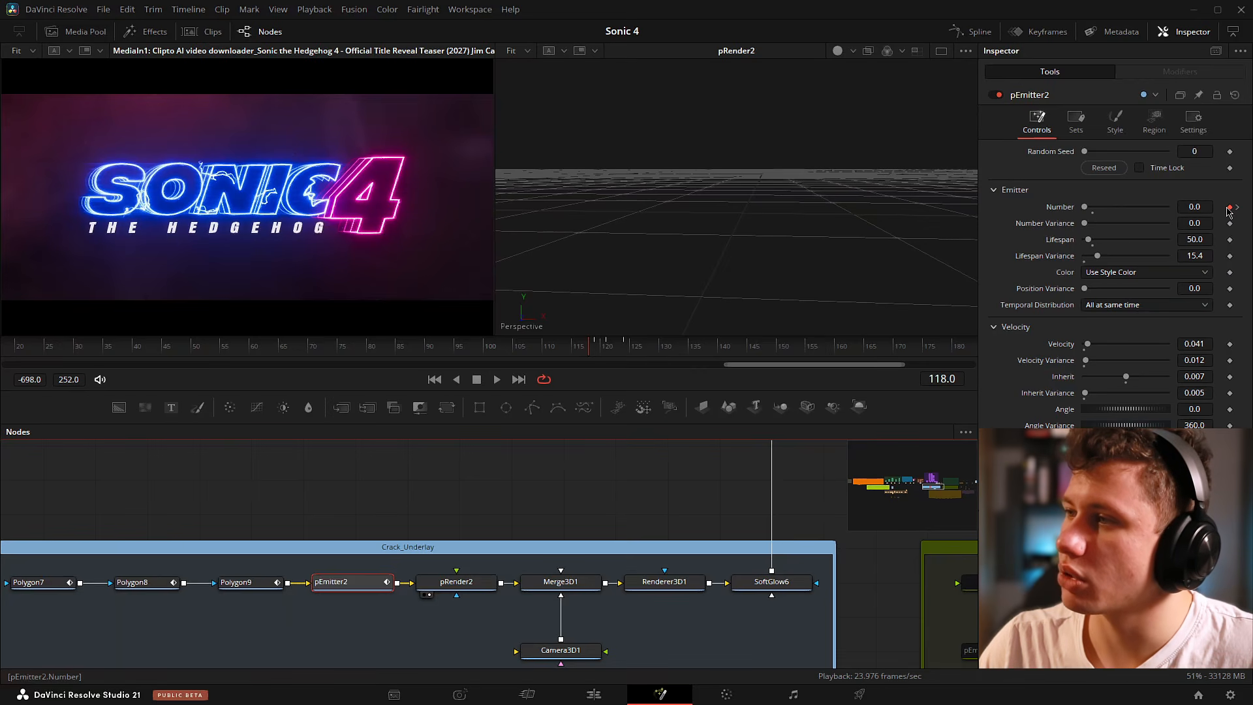
pyautogui.click(598, 346)
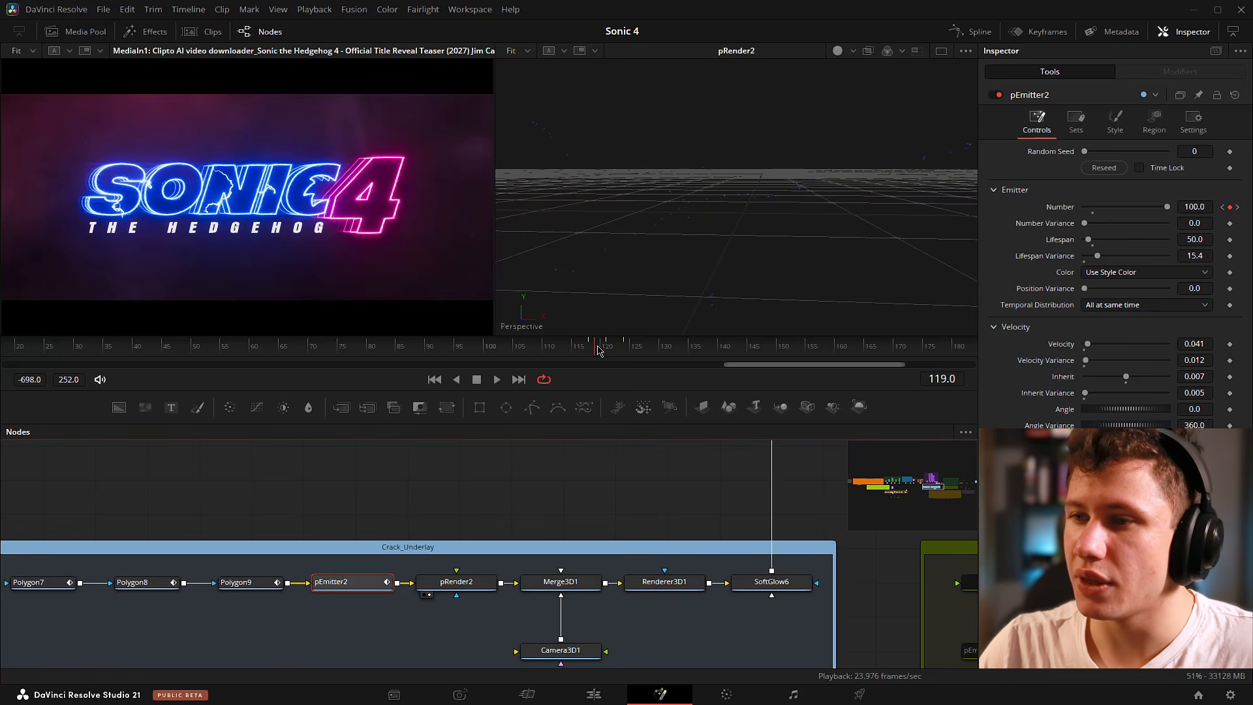
pyautogui.click(607, 350)
pyautogui.moveTo(606, 355); pyautogui.dragTo(695, 355)
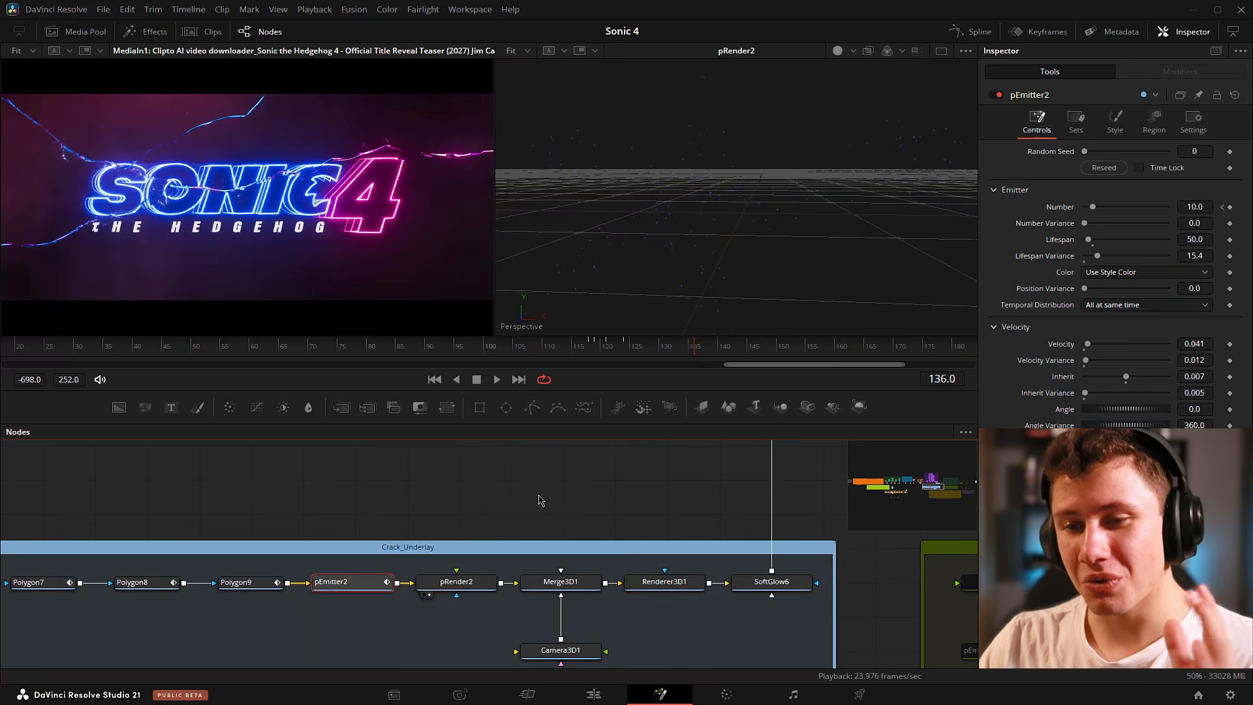
# View Merge3D1 at frame 122 in the second viewer and look at the camera's placement relative to the particles.
pyautogui.moveTo(484, 547); pyautogui.dragTo(534, 520)
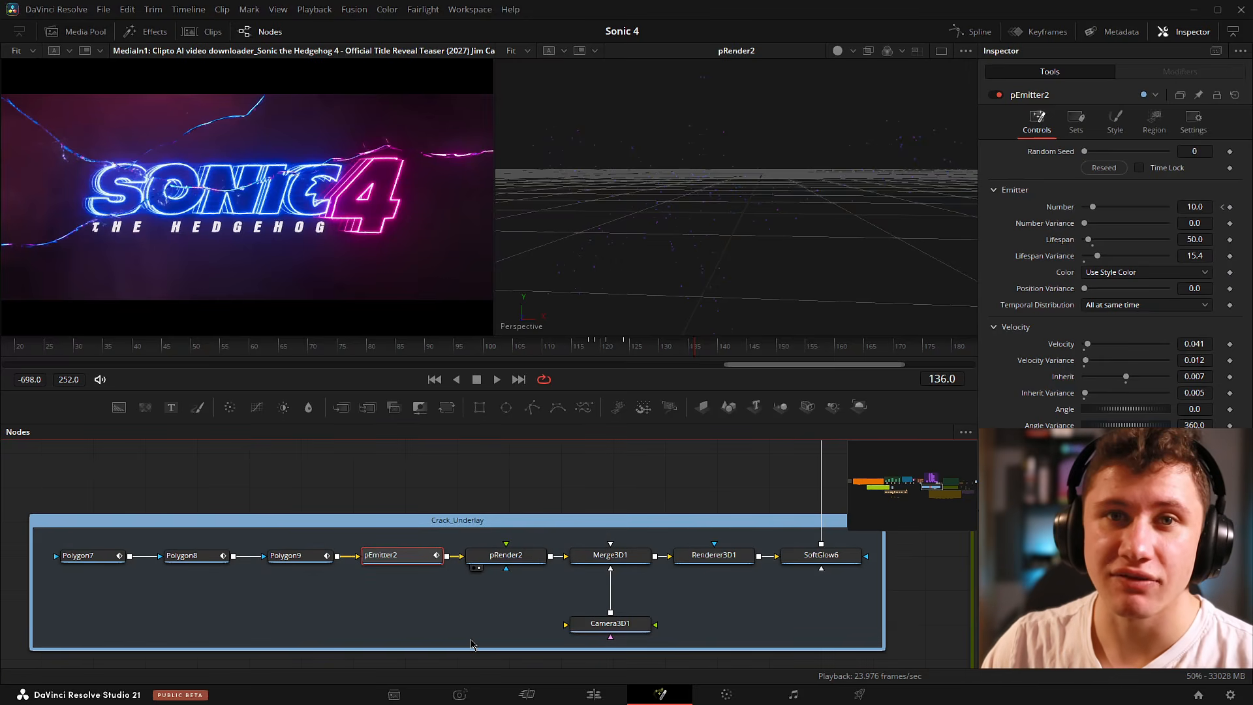
pyautogui.moveTo(611, 577); pyautogui.dragTo(431, 588)
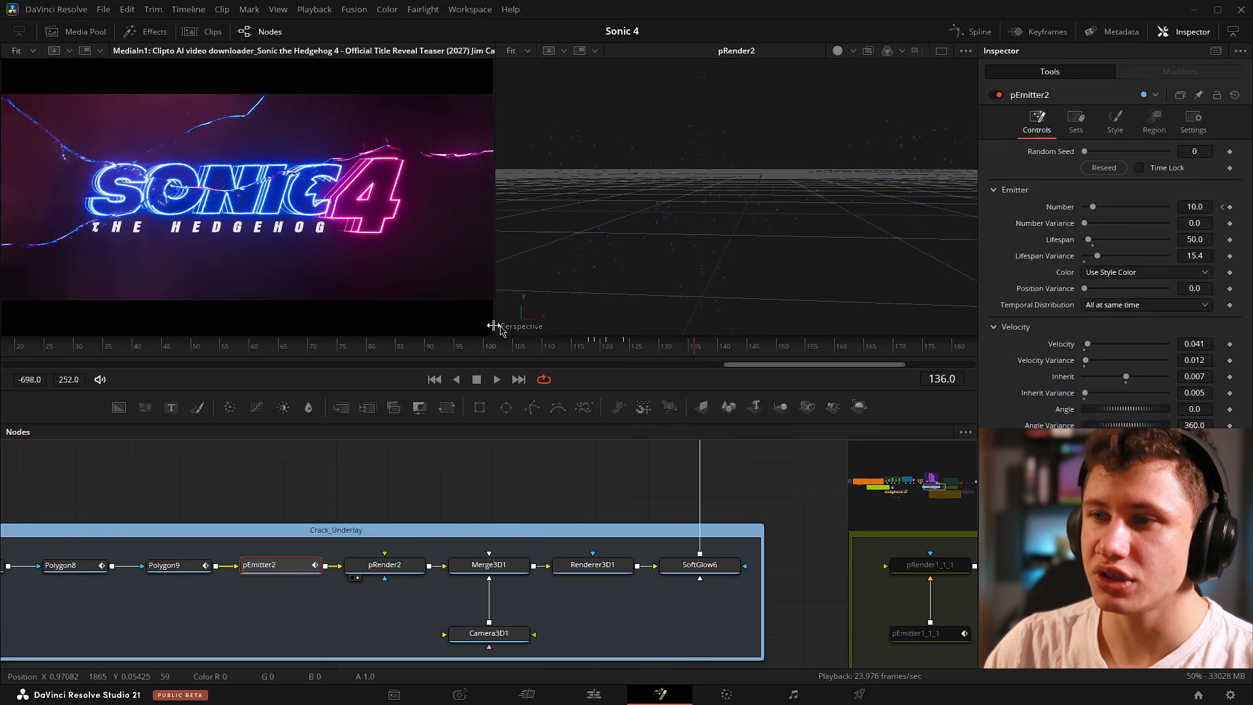
pyautogui.moveTo(608, 350)
pyautogui.mouseDown()
pyautogui.moveTo(590, 352)
pyautogui.moveTo(612, 350)
pyautogui.mouseUp()
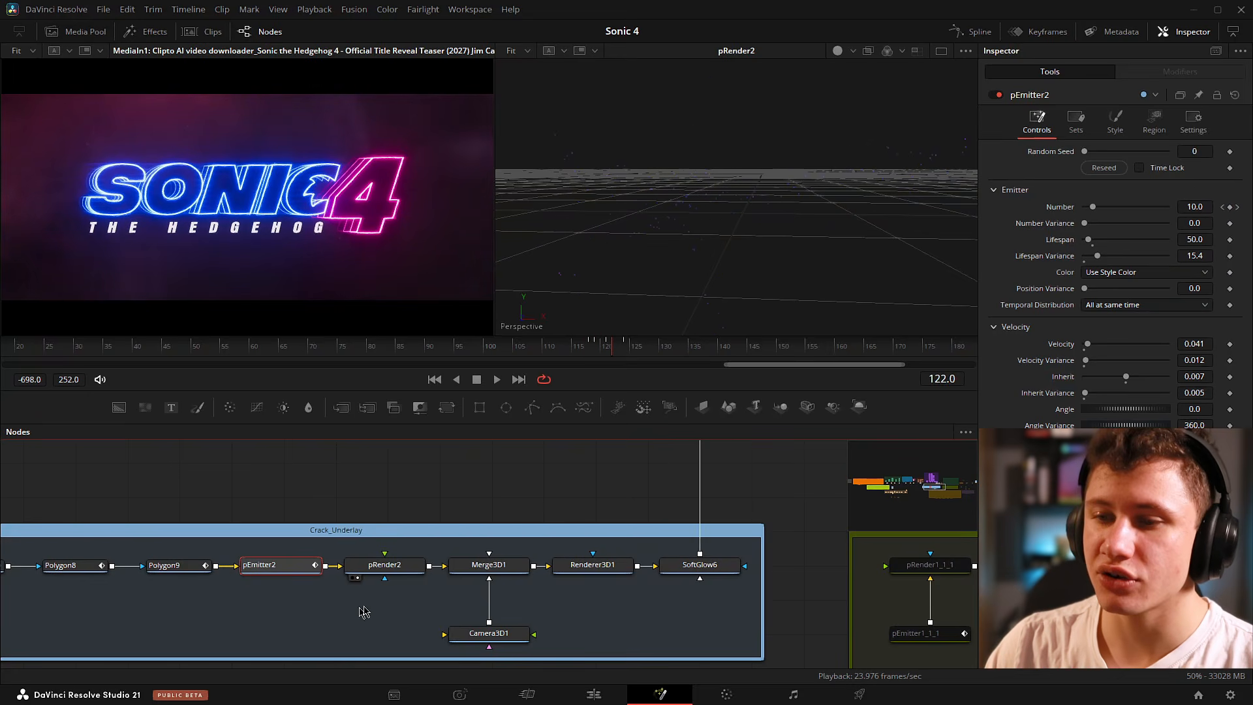
pyautogui.moveTo(504, 566); pyautogui.dragTo(504, 566)
pyautogui.press('2')
pyautogui.moveTo(512, 611); pyautogui.dragTo(518, 590)
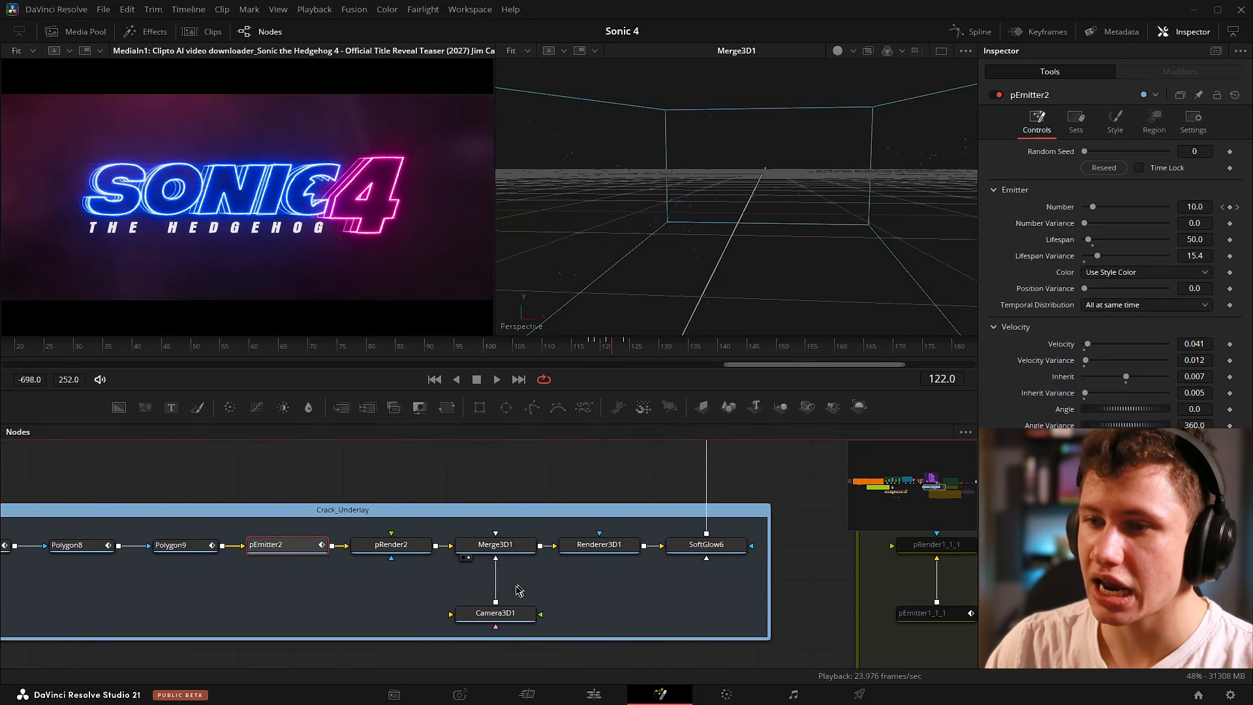
pyautogui.moveTo(802, 261); pyautogui.dragTo(756, 279)
pyautogui.moveTo(692, 247); pyautogui.dragTo(646, 254)
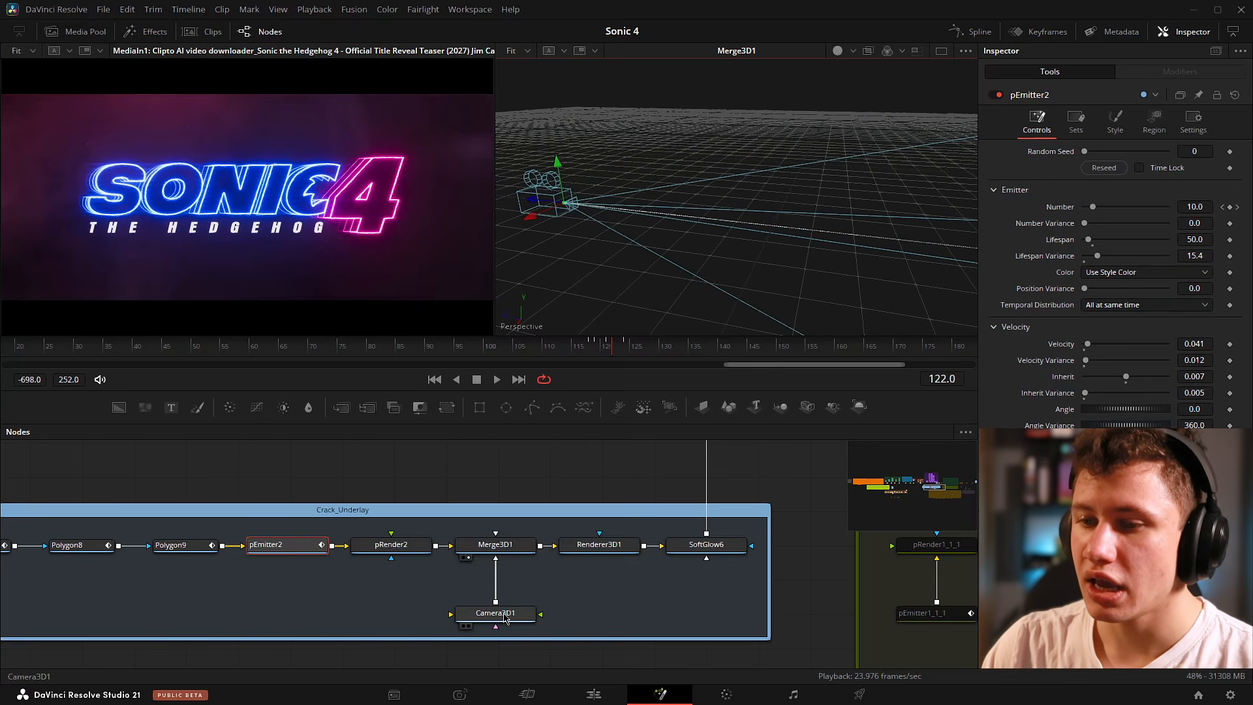
# Inspect Camera3D1's lens controls and its Transform settings.
pyautogui.click(483, 616)
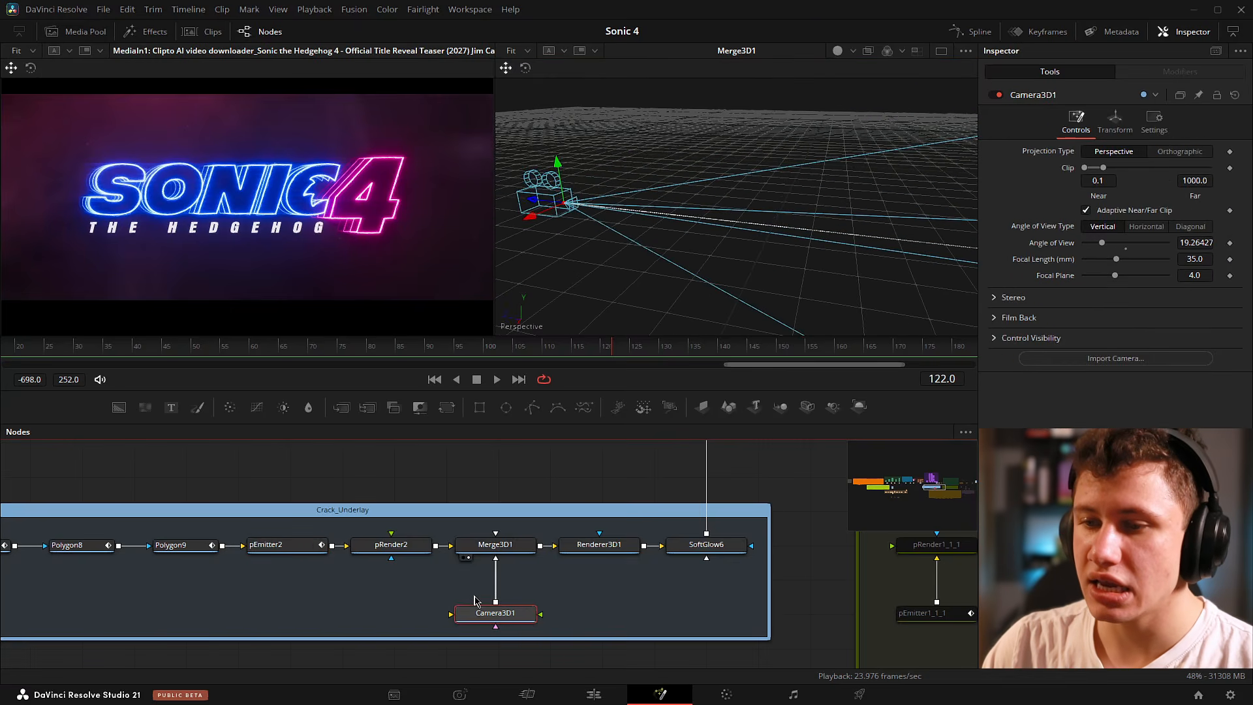
pyautogui.click(1116, 121)
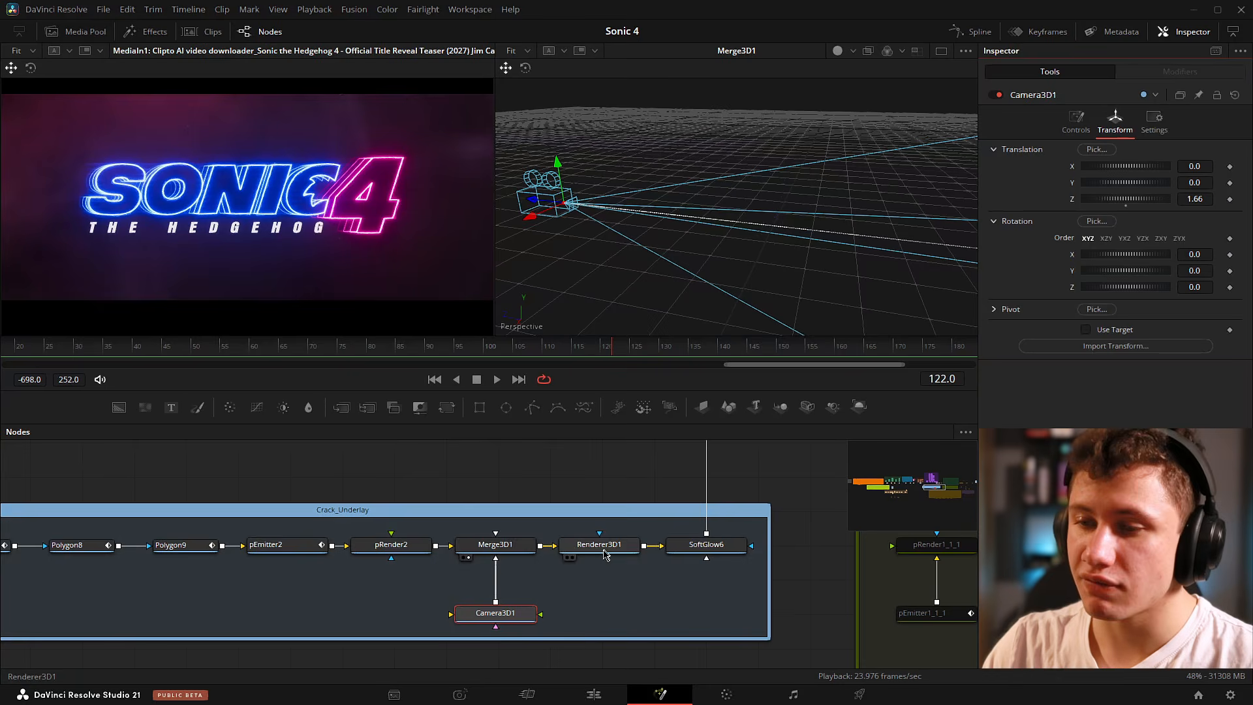
pyautogui.moveTo(590, 595); pyautogui.dragTo(559, 585)
pyautogui.click(559, 585)
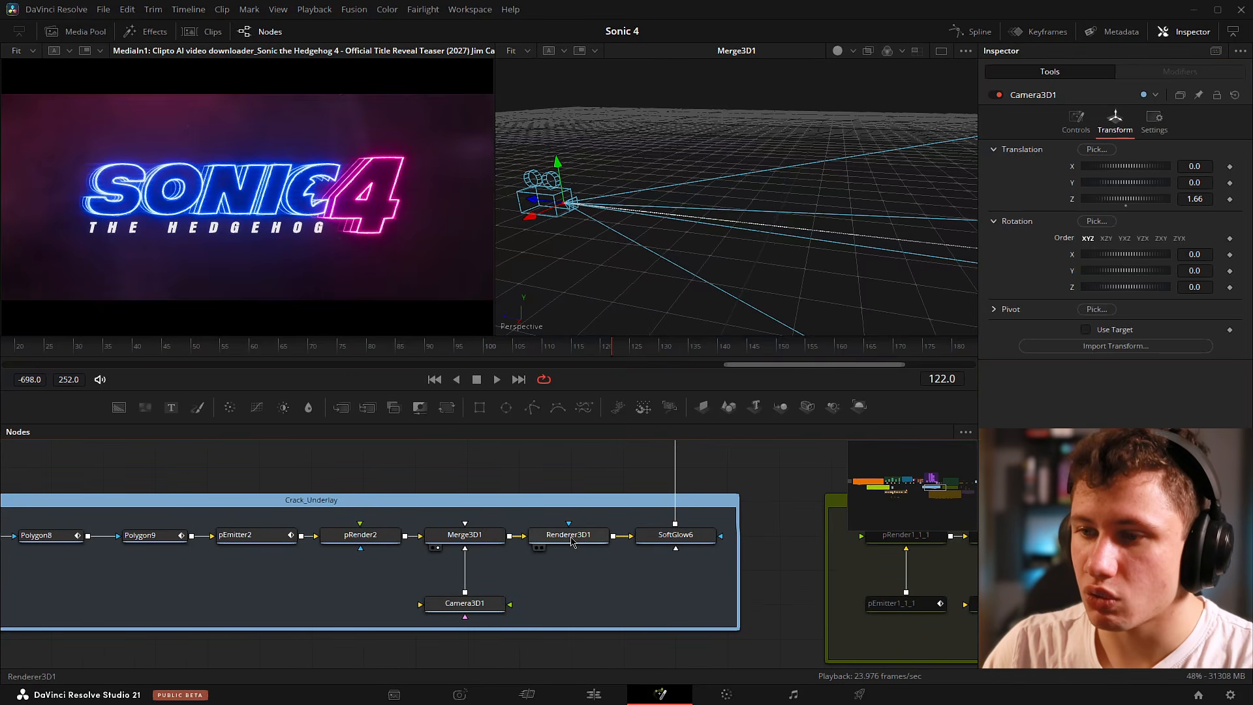
# View Renderer3D1's output, merge a Background node between Renderer3D1 and SoftGlow6, and view that merge in the second viewer.
pyautogui.press('2')
pyautogui.moveTo(634, 457); pyautogui.dragTo(586, 494)
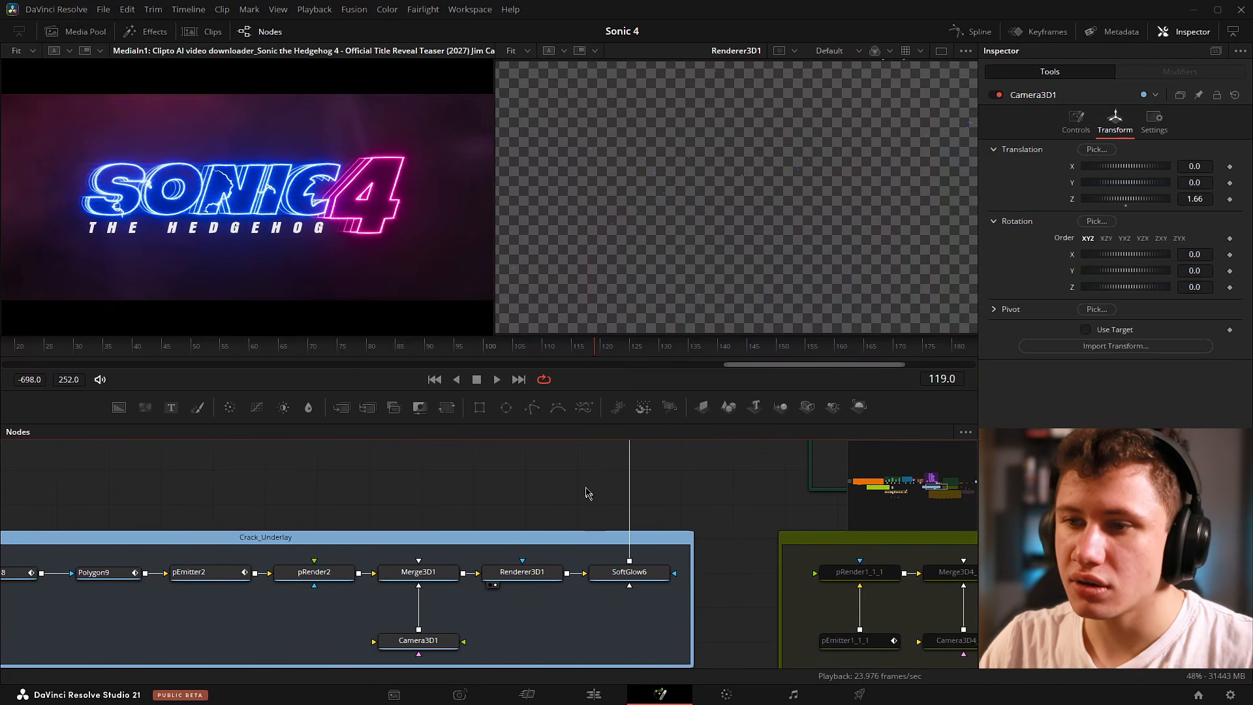
pyautogui.moveTo(119, 407); pyautogui.dragTo(568, 573)
pyautogui.press('2')
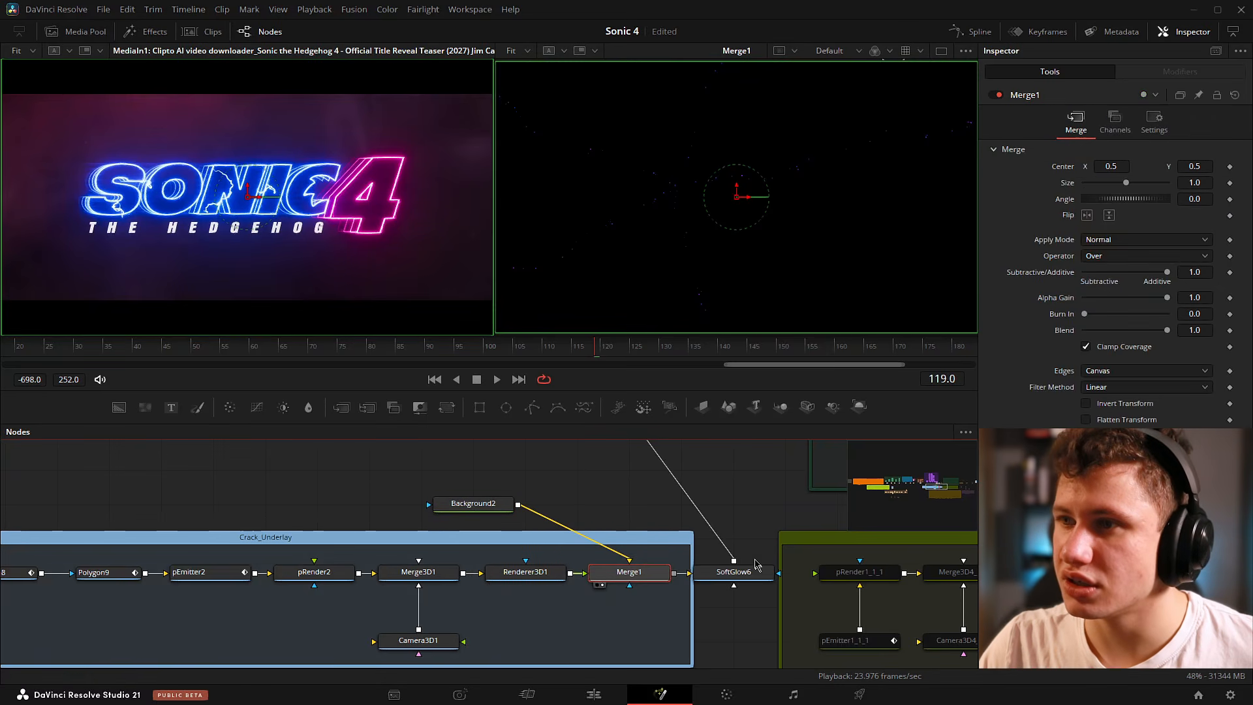
# Try Camera3D1 Z translations between 1.01 and 1.77 to compare the particle framing, and set Z to 1.66.
pyautogui.moveTo(418, 640); pyautogui.dragTo(421, 640)
pyautogui.moveTo(1126, 198); pyautogui.dragTo(1153, 199)
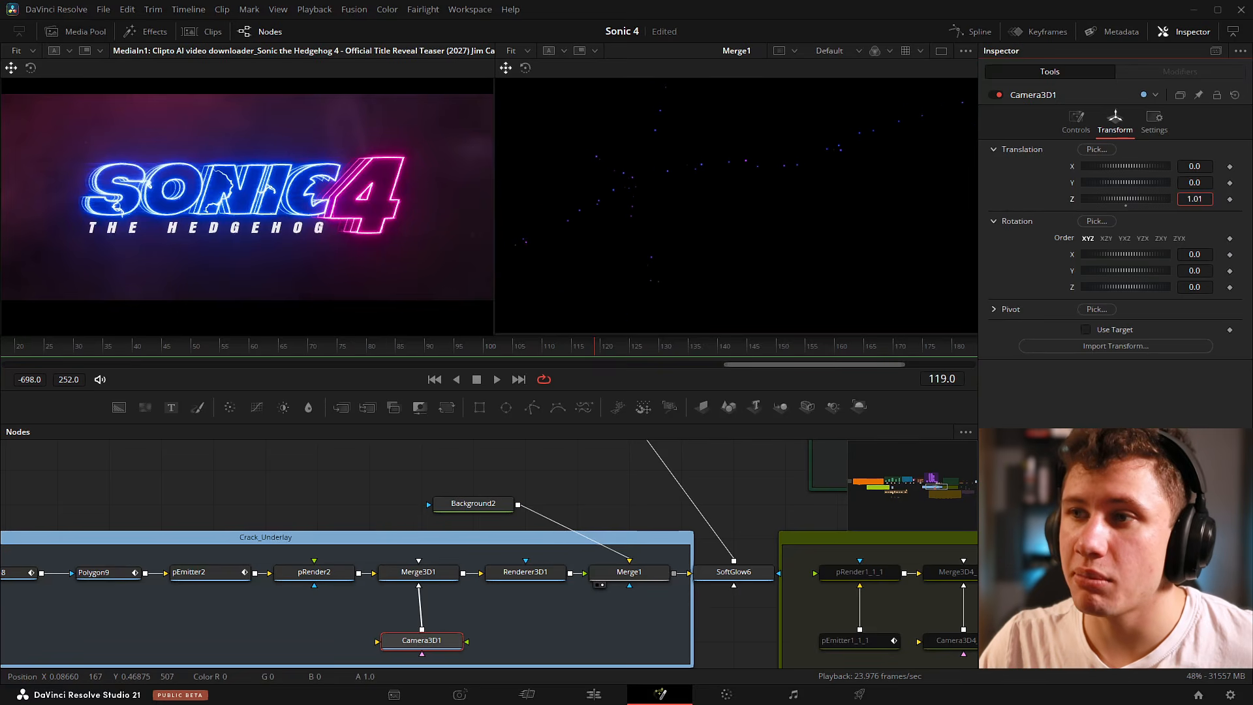
pyautogui.press('Return')
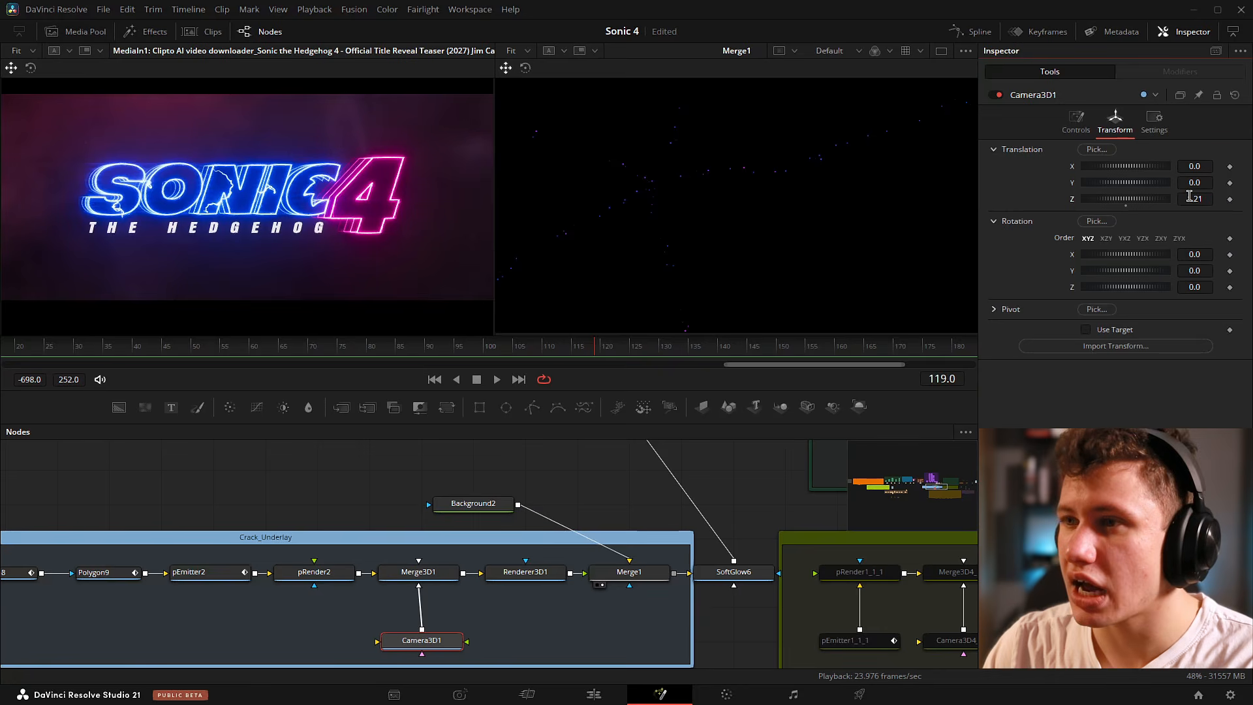
pyautogui.click(1189, 195)
pyautogui.write('1.6')
pyautogui.press('Return')
pyautogui.moveTo(1194, 198); pyautogui.dragTo(1208, 199)
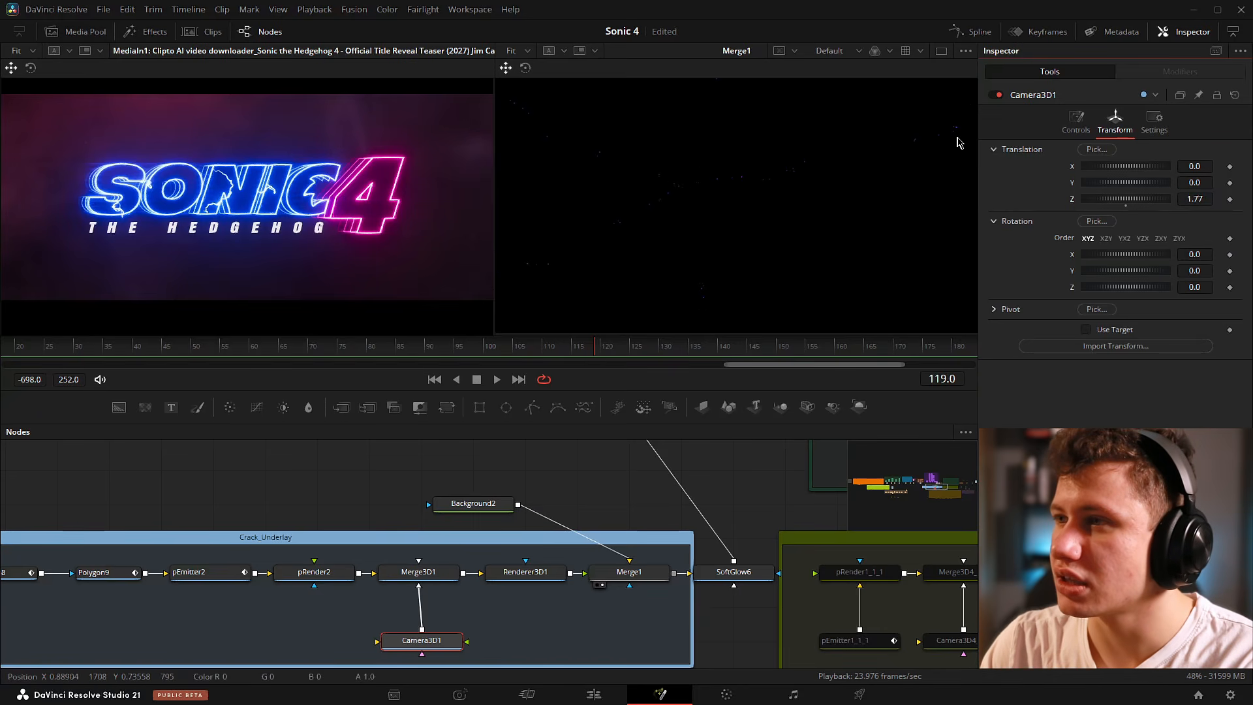
pyautogui.write('1.66')
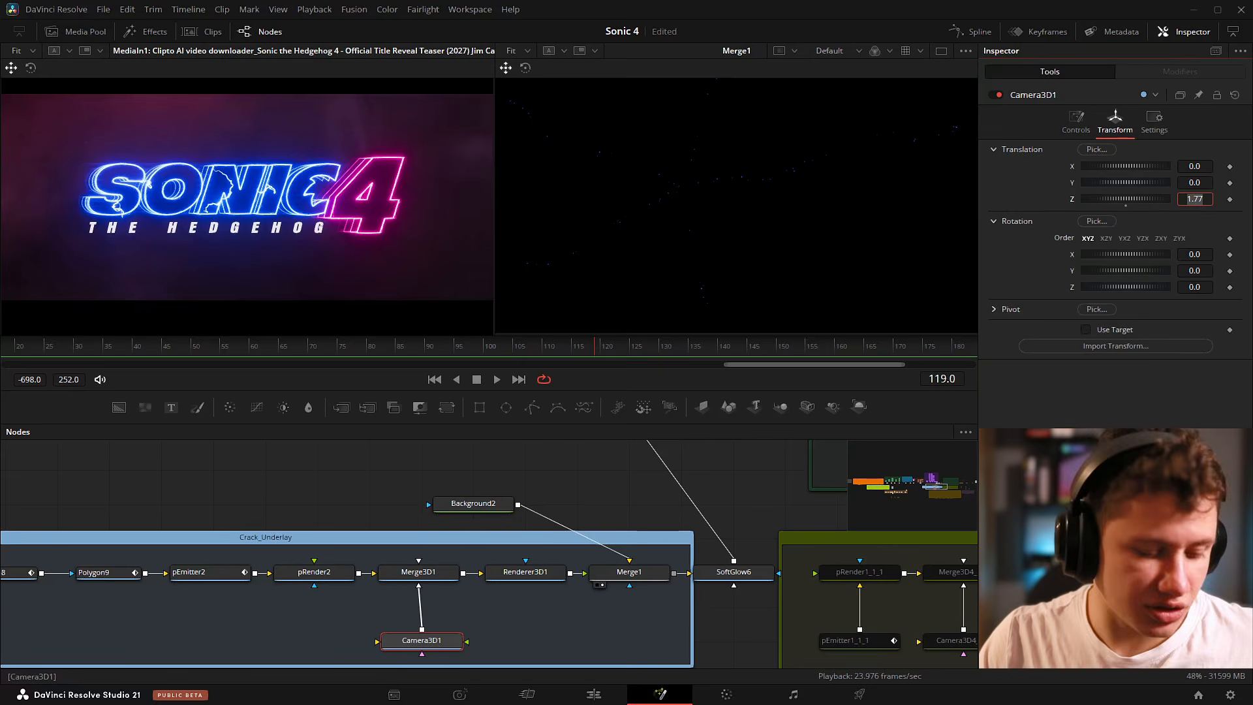
pyautogui.press('Return')
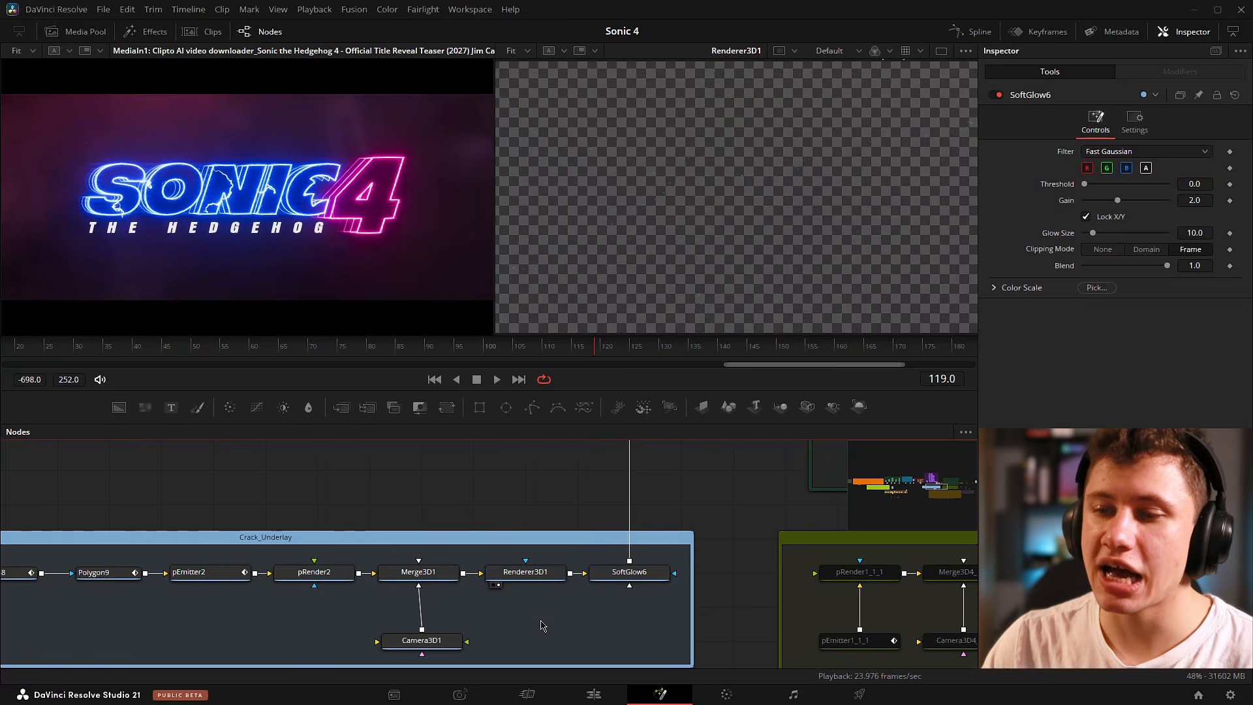
# View the SoftGlow6 output up close and compare it with the unglowed Renderer3D1 output in the second viewer.
pyautogui.moveTo(650, 573); pyautogui.dragTo(721, 242)
pyautogui.moveTo(716, 490); pyautogui.dragTo(700, 573)
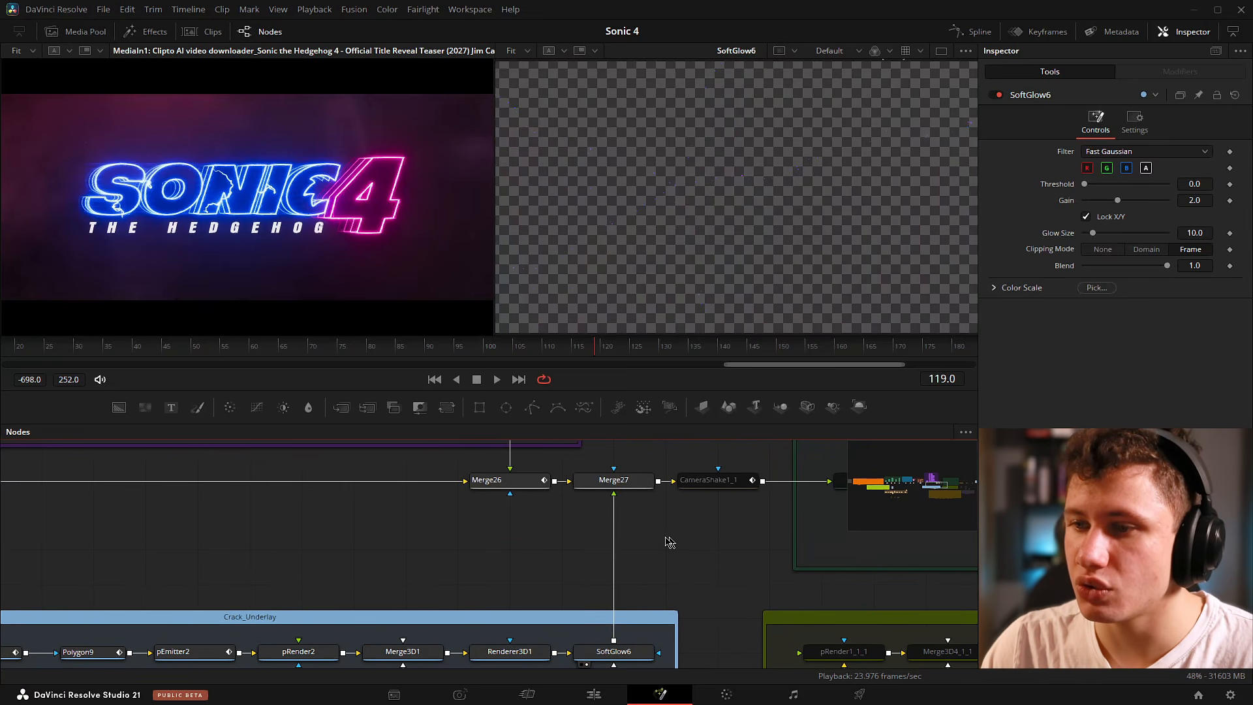
pyautogui.scroll(2, 786, 169)
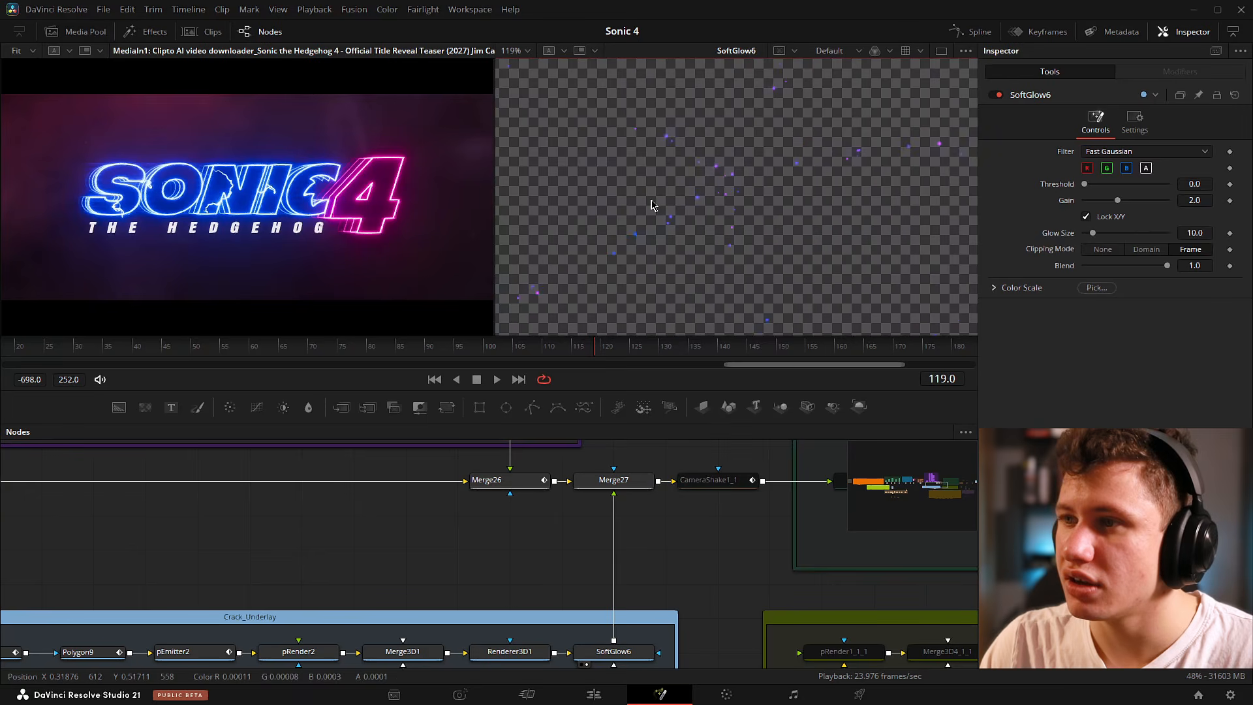
pyautogui.moveTo(610, 632); pyautogui.dragTo(605, 592)
pyautogui.click(479, 624)
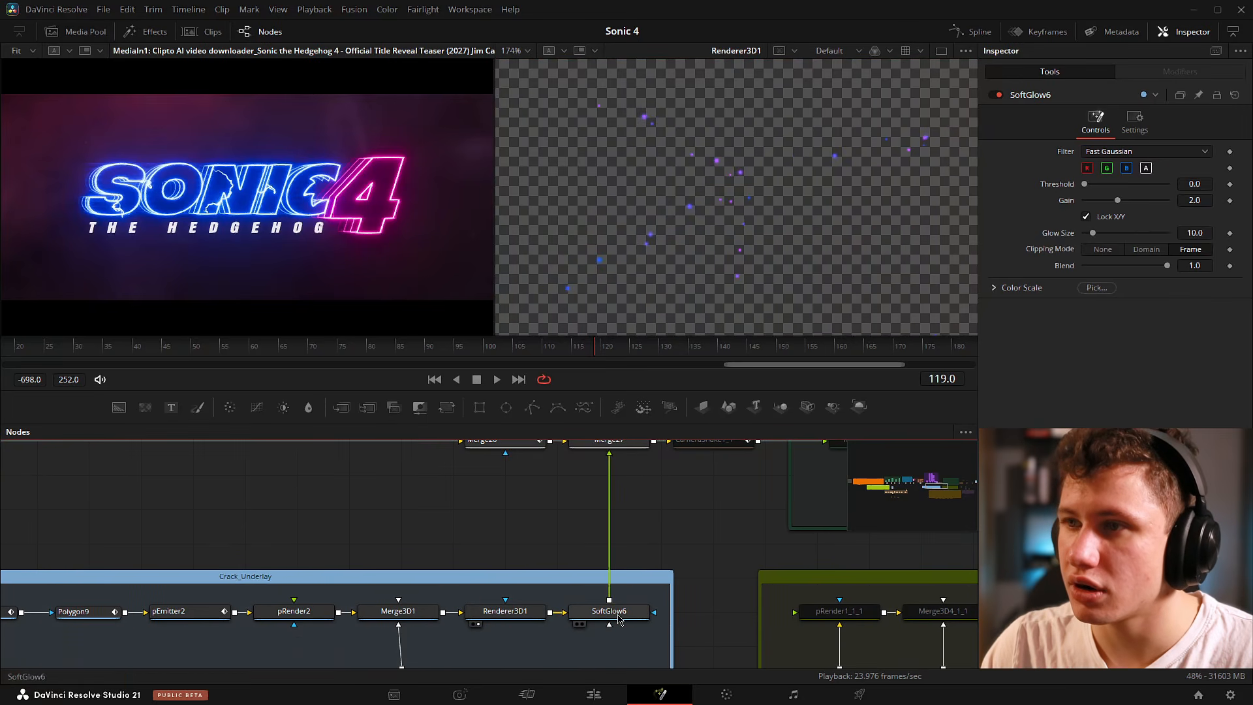
# Display the Merge27 output fitted to the second viewer and scrub the animation to frame 122.
pyautogui.press('2')
pyautogui.moveTo(659, 535); pyautogui.dragTo(633, 600)
pyautogui.moveTo(613, 512); pyautogui.dragTo(721, 176)
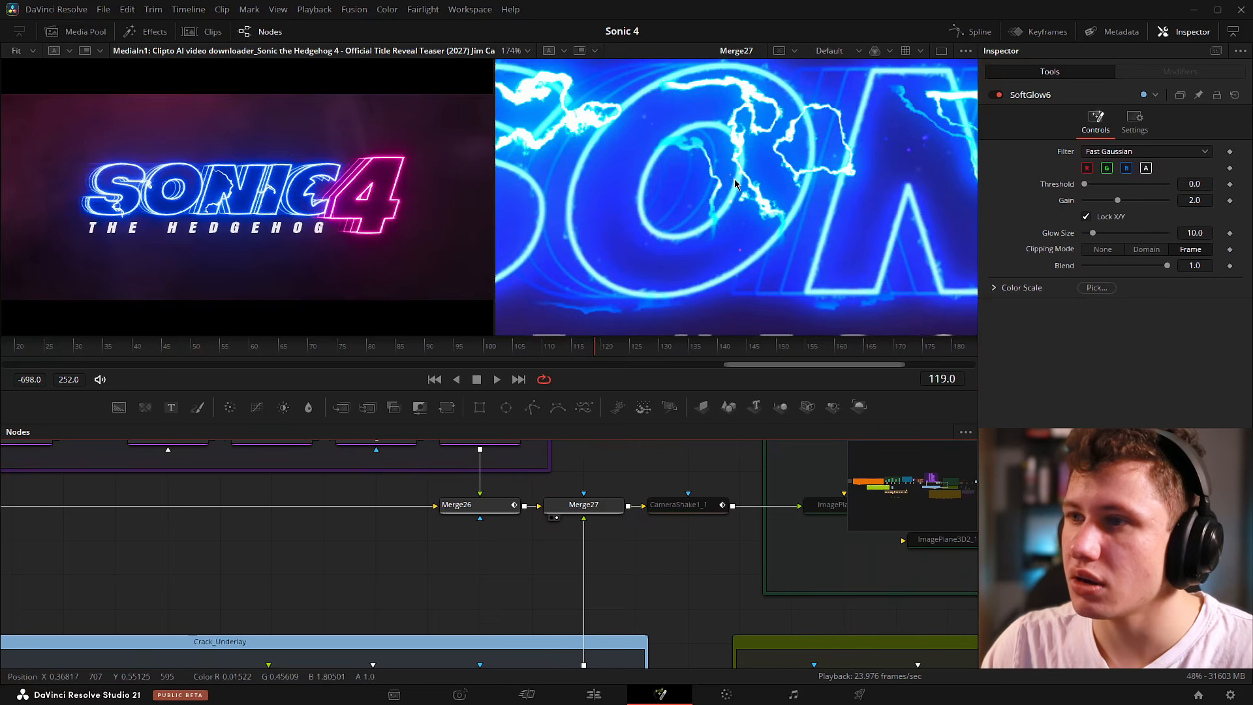
pyautogui.click(768, 202)
pyautogui.hotkey('ctrl', 'f')
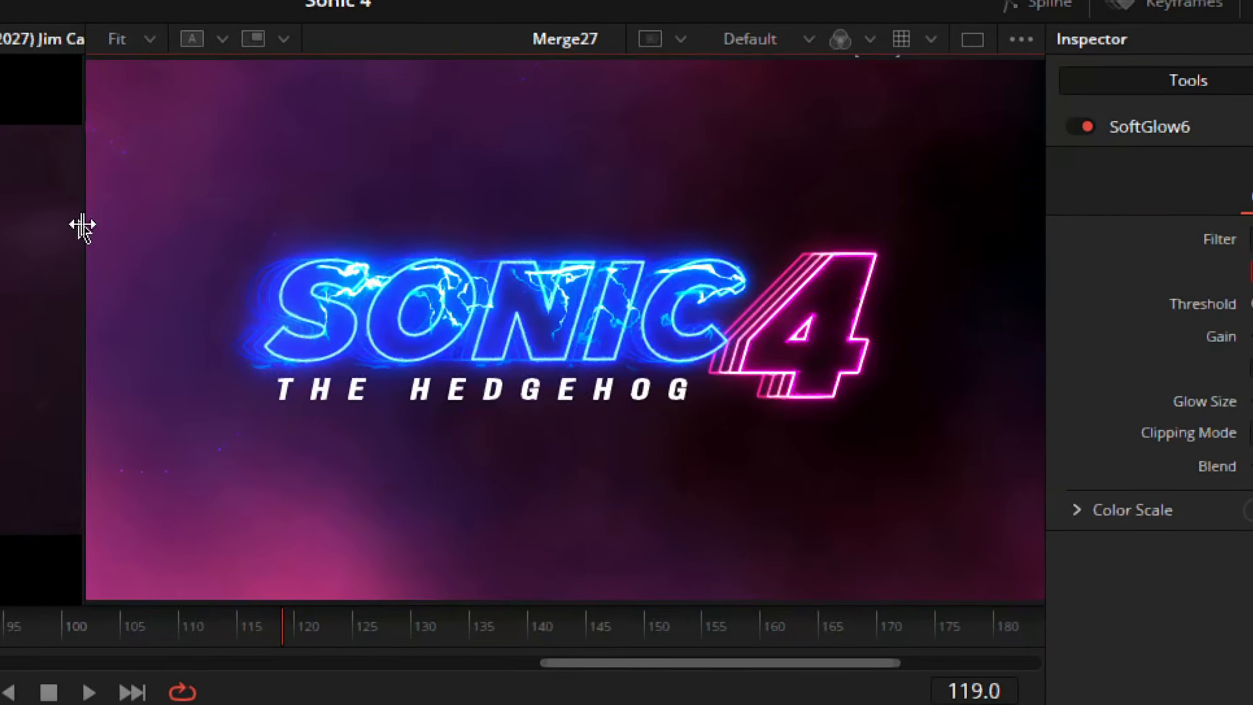
pyautogui.moveTo(249, 633); pyautogui.dragTo(327, 653)
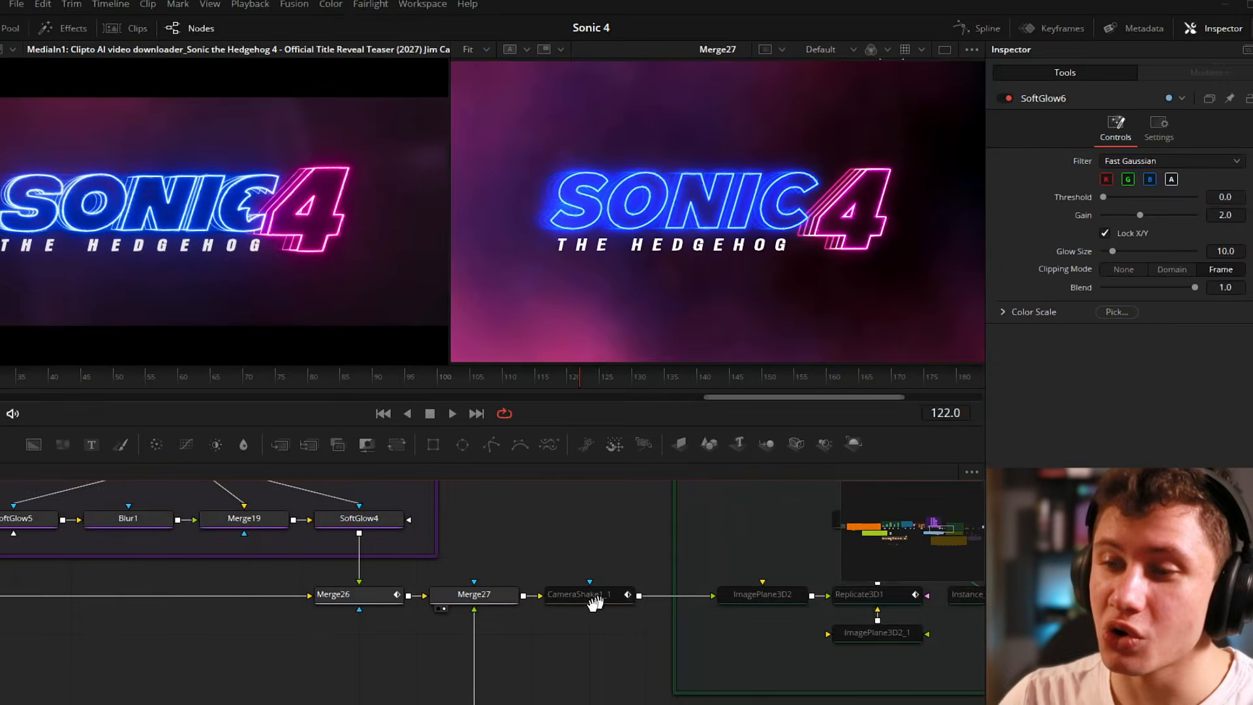
# Enable the bypassed CameraShake1_1 node that follows Merge27 and keep it selected.
pyautogui.click(590, 595)
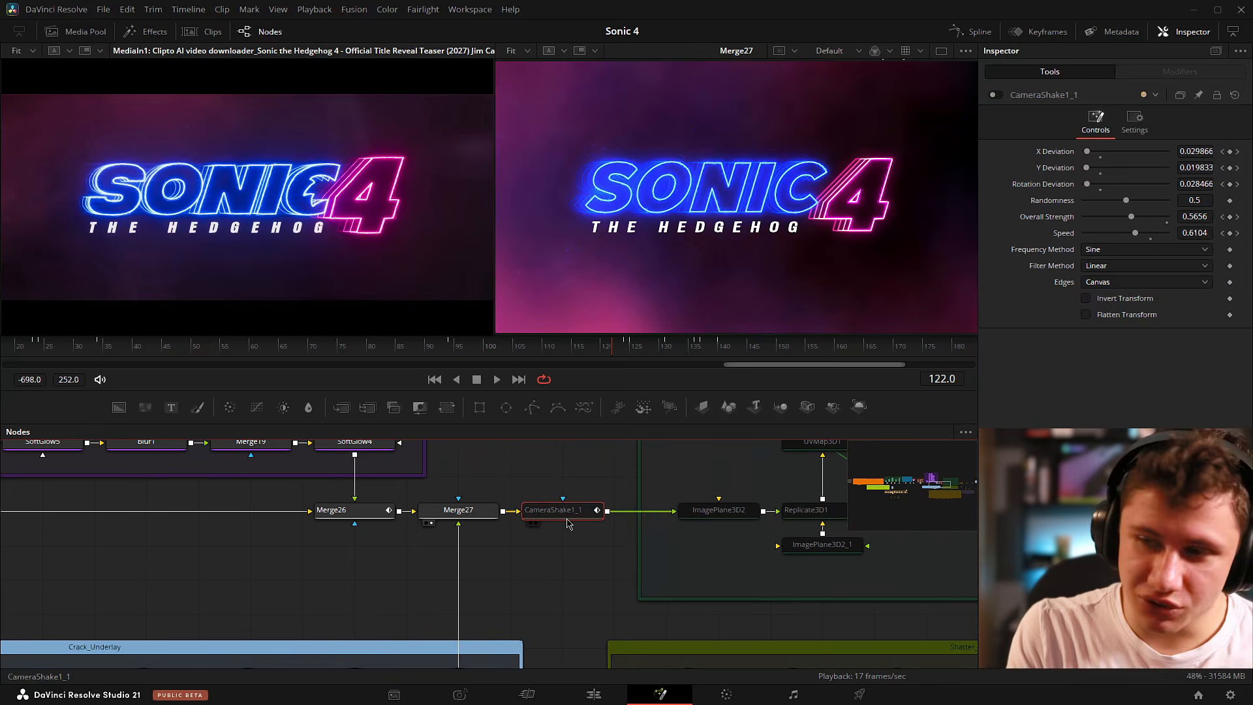
pyautogui.click(567, 521)
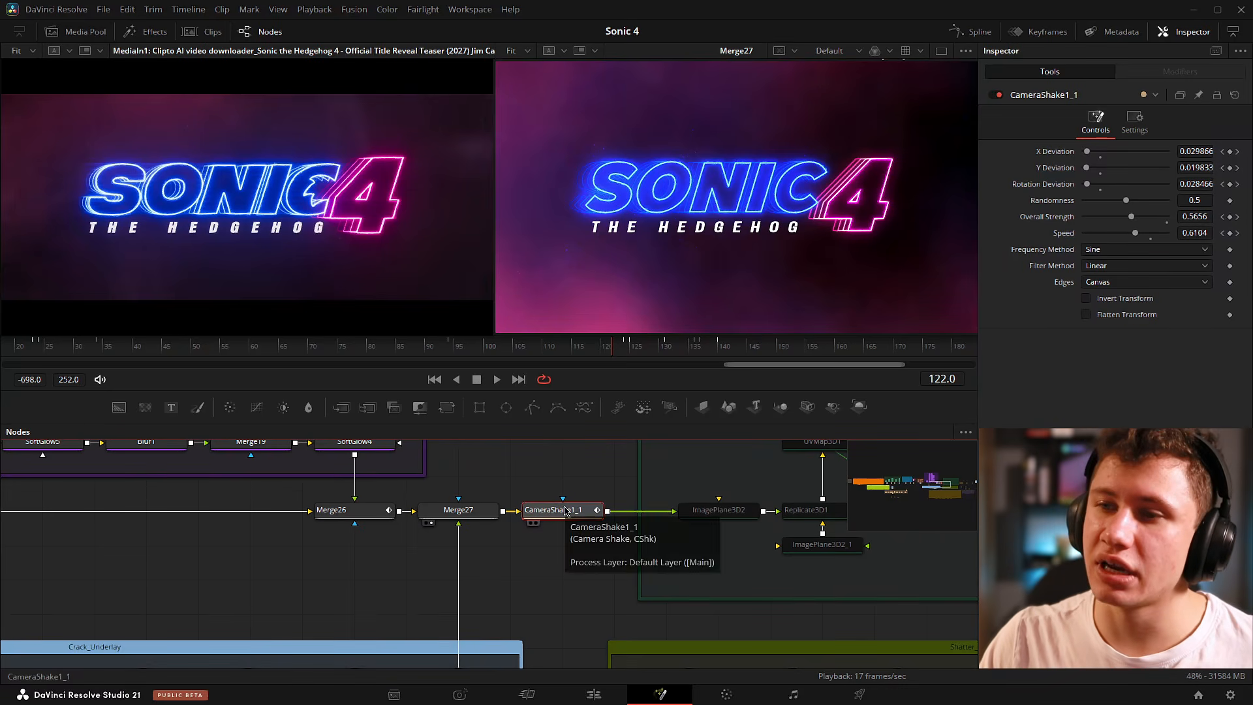
pyautogui.click(515, 483)
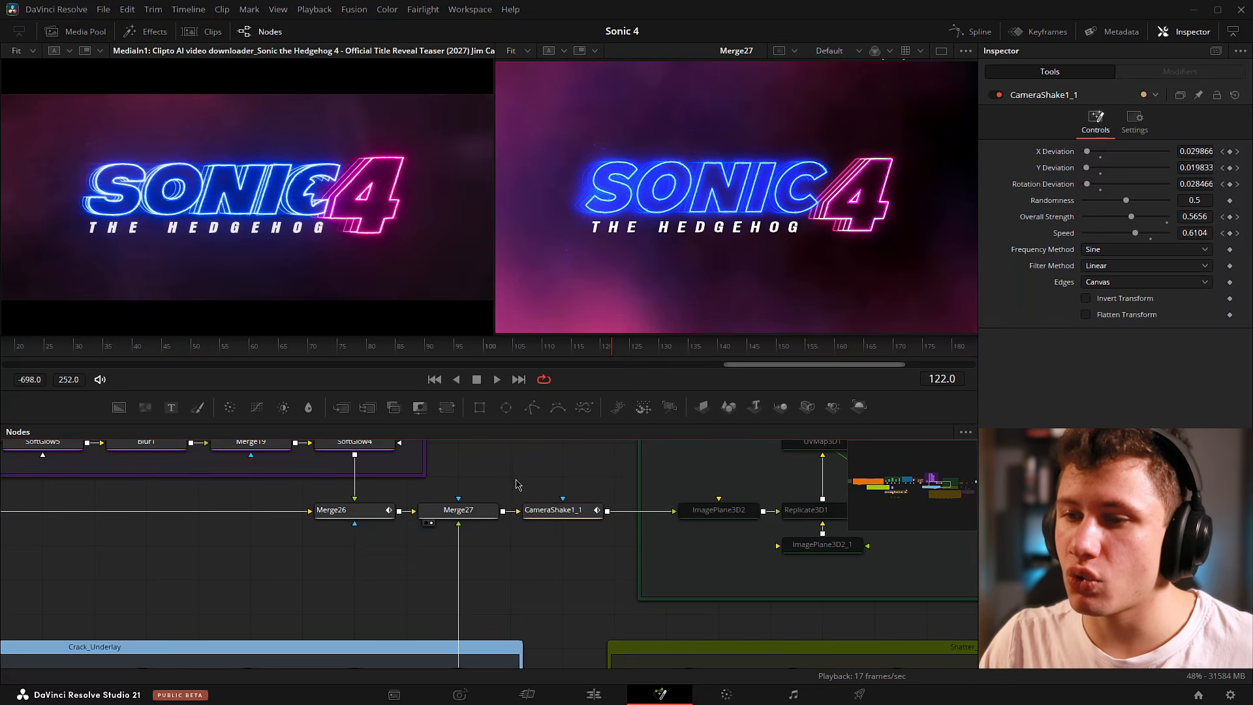
pyautogui.click(562, 512)
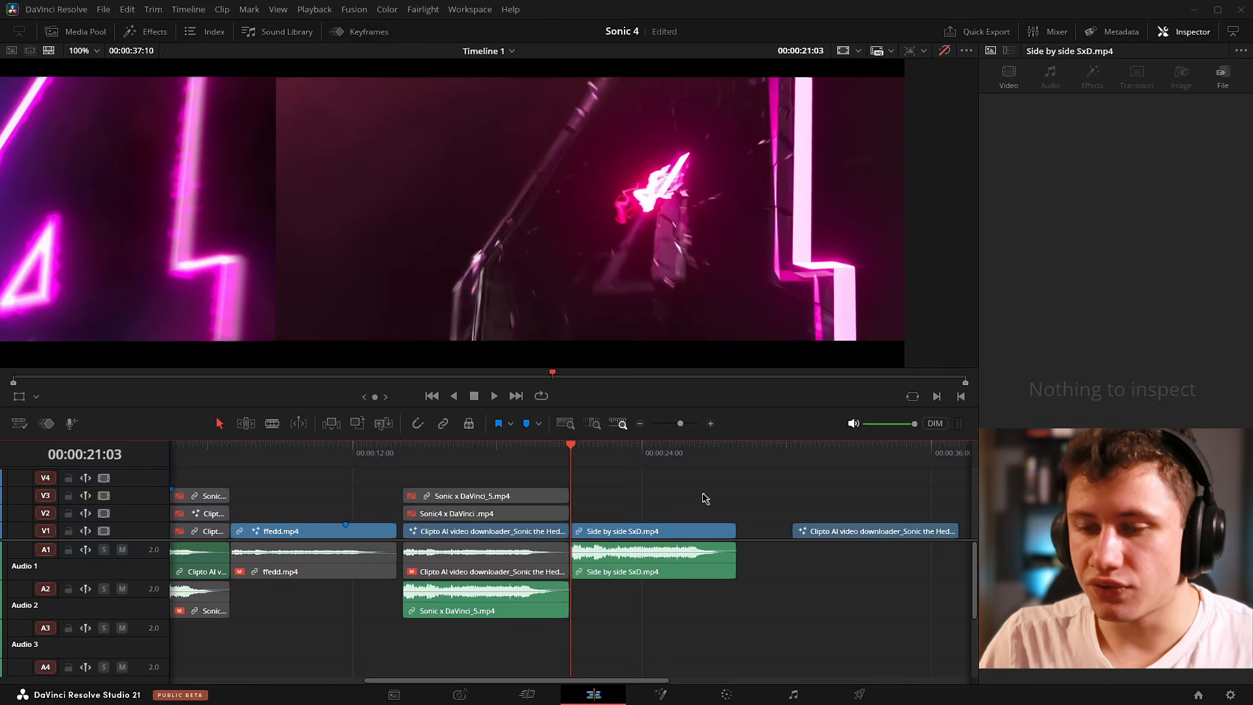
# On the edit timeline, examine the camera shake frame by frame from the start of the Side by side SxD.mp4 clip.
pyautogui.press('Up')
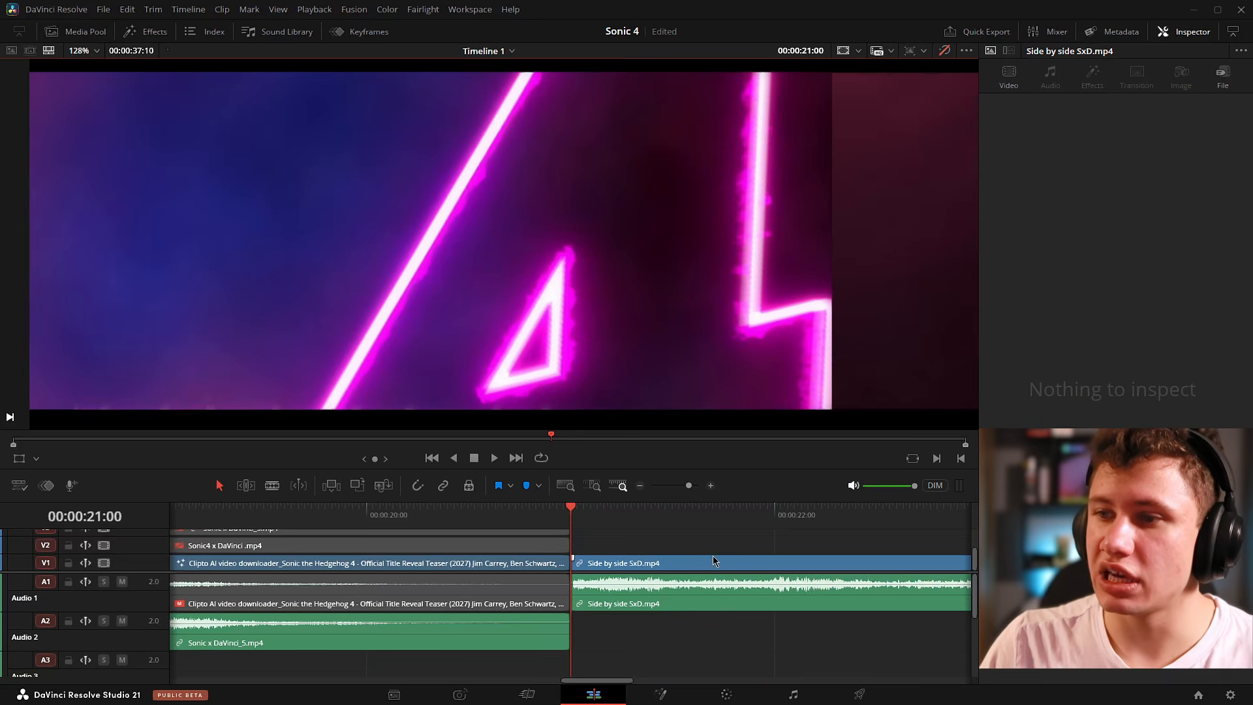
pyautogui.moveTo(713, 556); pyautogui.dragTo(255, 516)
pyautogui.press('Right')
pyautogui.press('Right')
pyautogui.press('Right')
pyautogui.press('Right')
pyautogui.press('Right')
pyautogui.press('Right')
pyautogui.press('Right')
pyautogui.press('Right')
pyautogui.press('Right')
pyautogui.press('Right')
pyautogui.press('Right')
pyautogui.press('Right')
pyautogui.press('Right')
pyautogui.press('Right')
pyautogui.moveTo(750, 552); pyautogui.dragTo(918, 519)
pyautogui.scroll(-5, 725, 602)
# Return to the start of the Side by side SxD.mp4 clip and mute its audio.
pyautogui.press('Up')
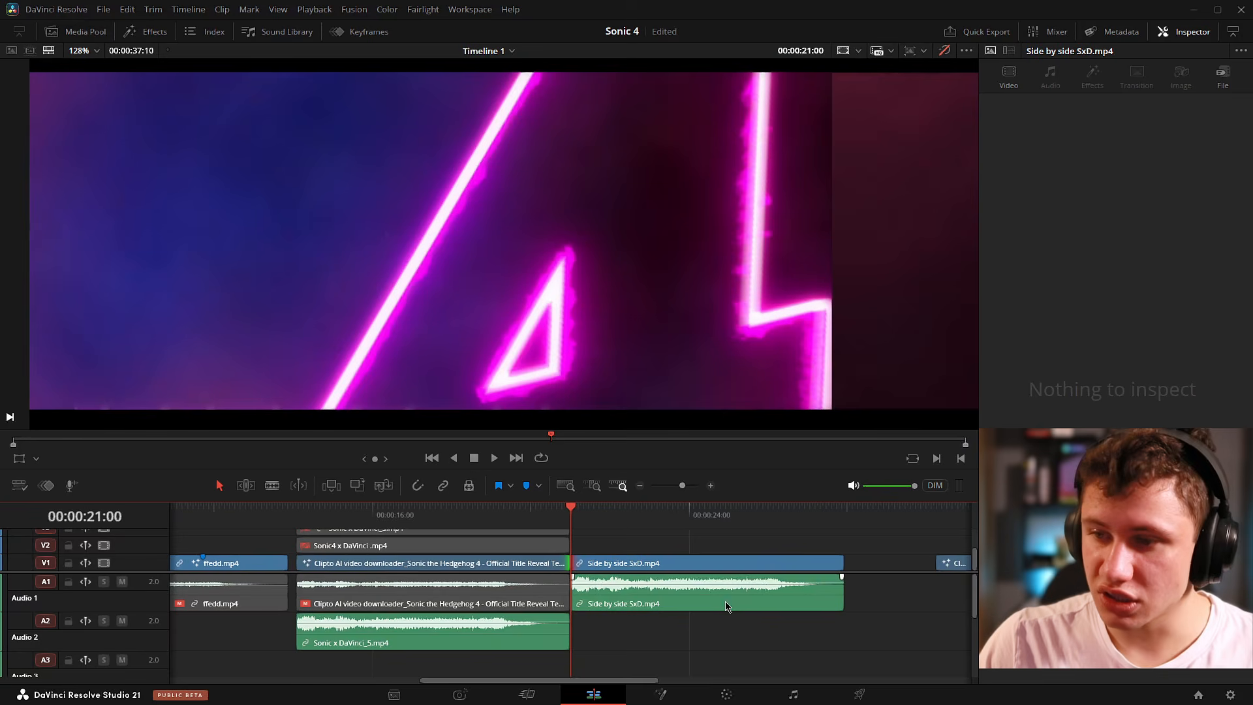
pyautogui.click(707, 592)
pyautogui.click(668, 644)
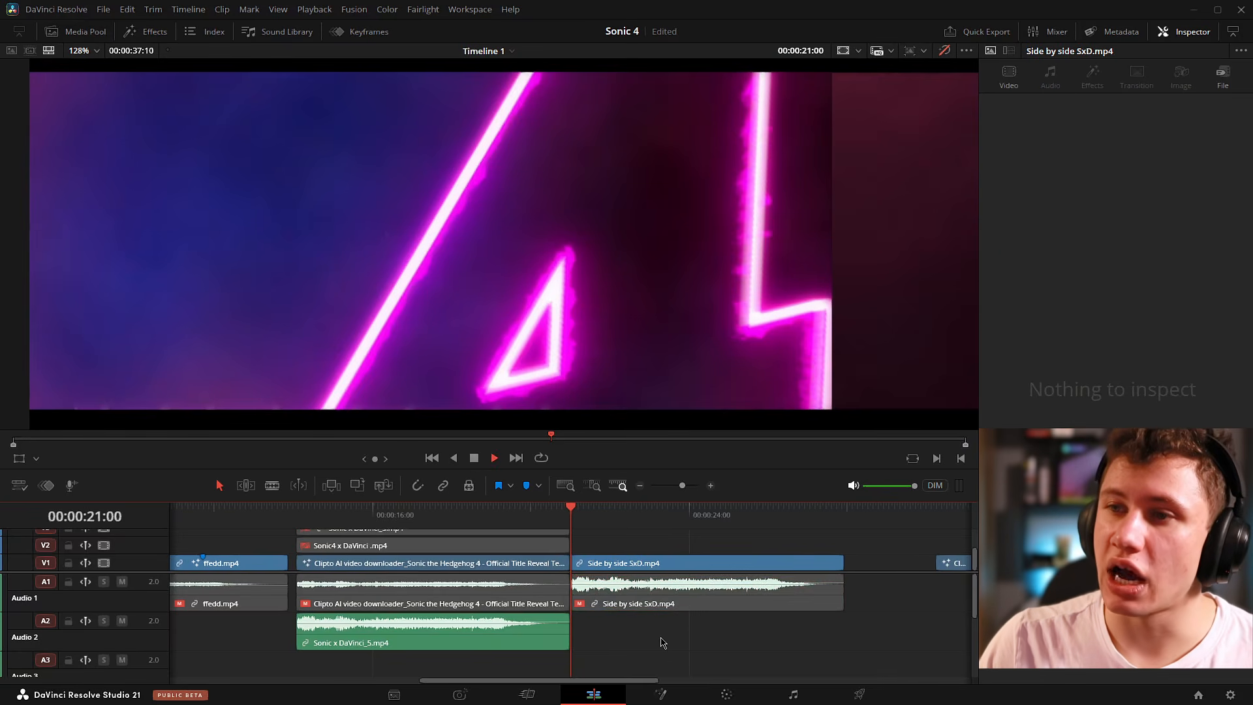
# Play the side-by-side clip, pausing on the crack moment to compare the camera shake up to the shatter.
pyautogui.press('space')
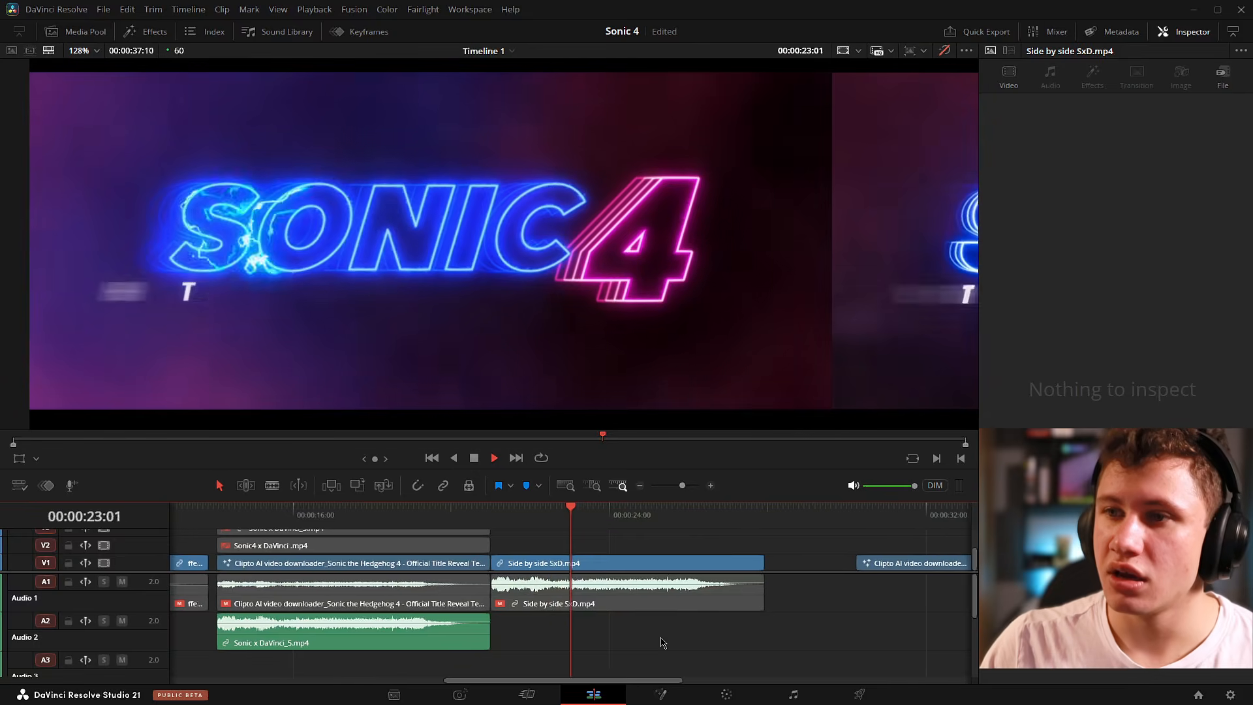
pyautogui.press('space')
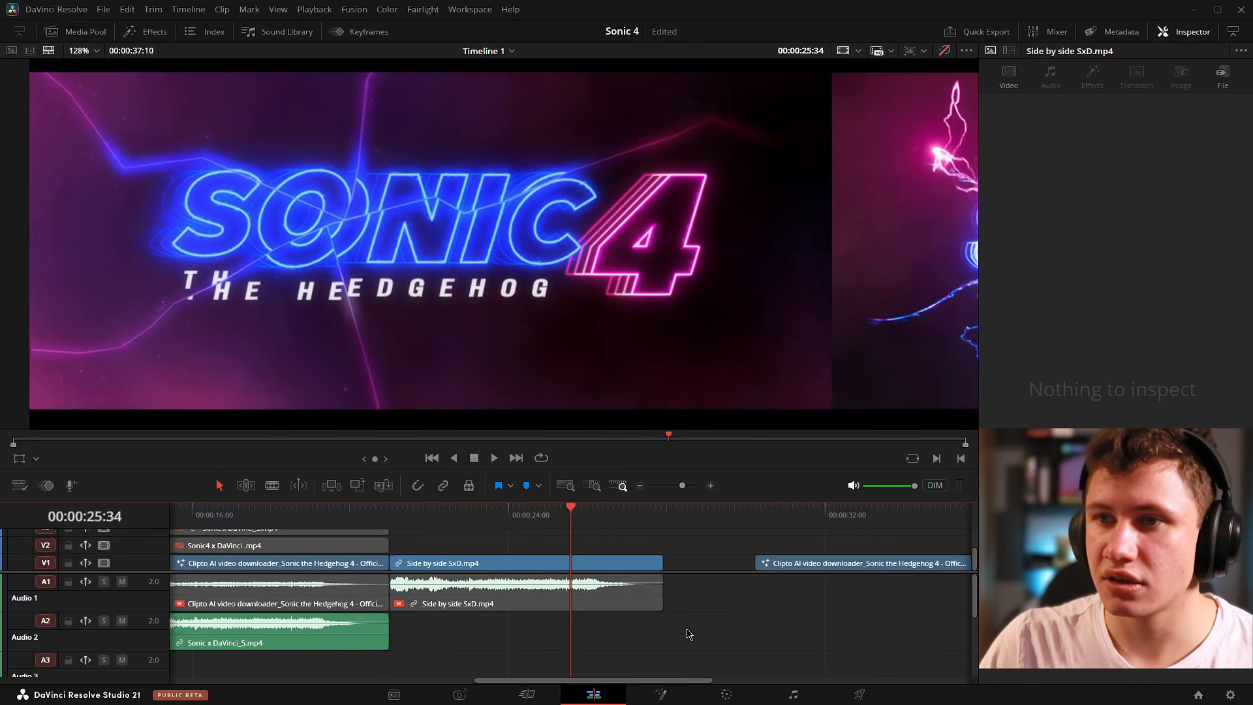
pyautogui.press('space')
pyautogui.press('space')
pyautogui.moveTo(687, 634); pyautogui.dragTo(691, 634)
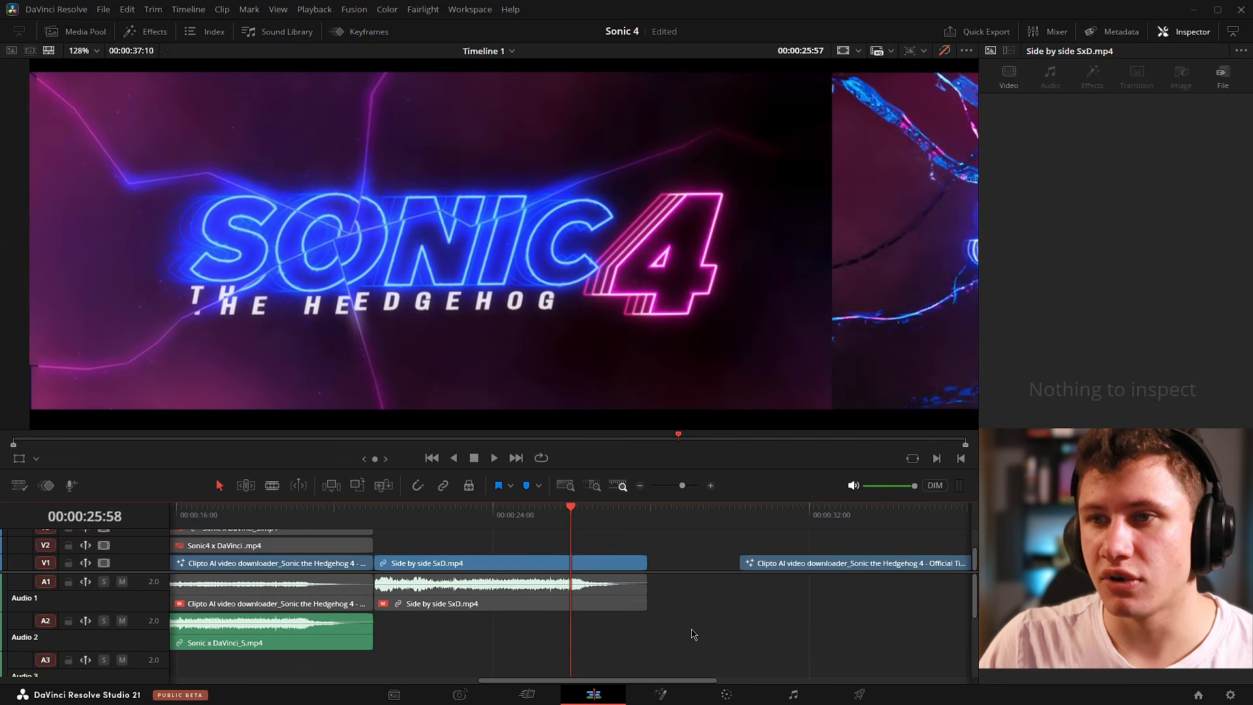
pyautogui.press('space')
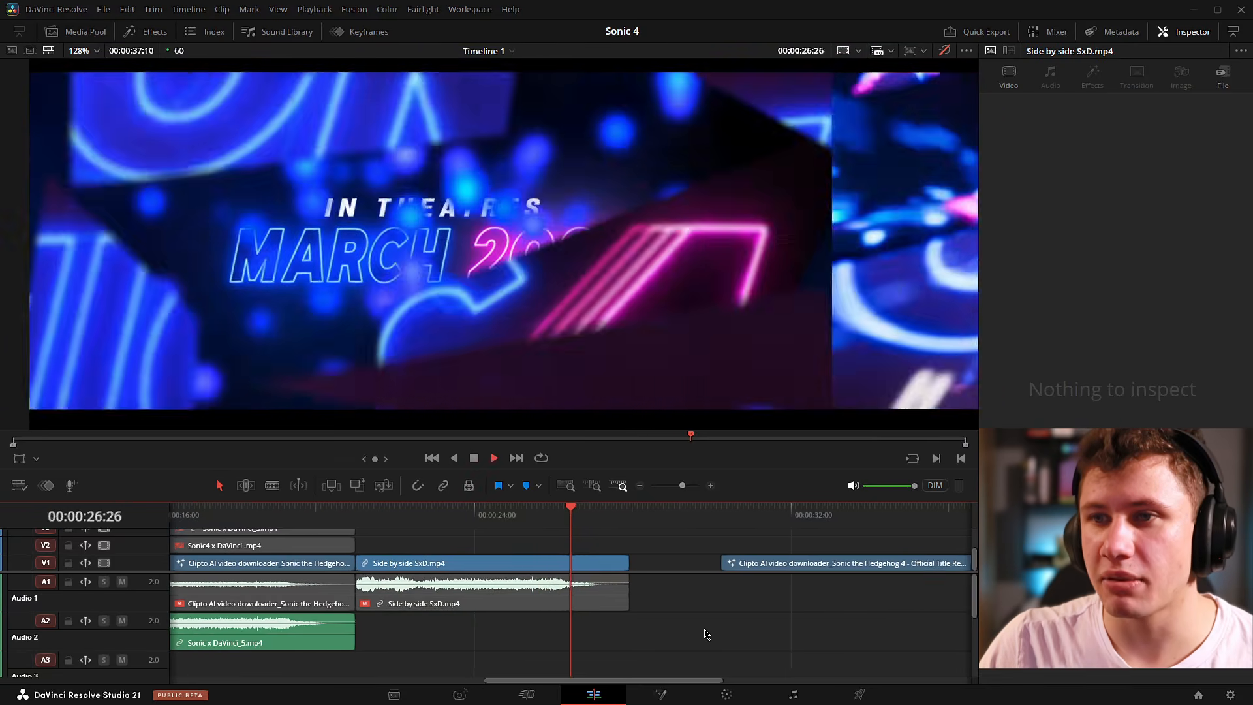
pyautogui.press('space')
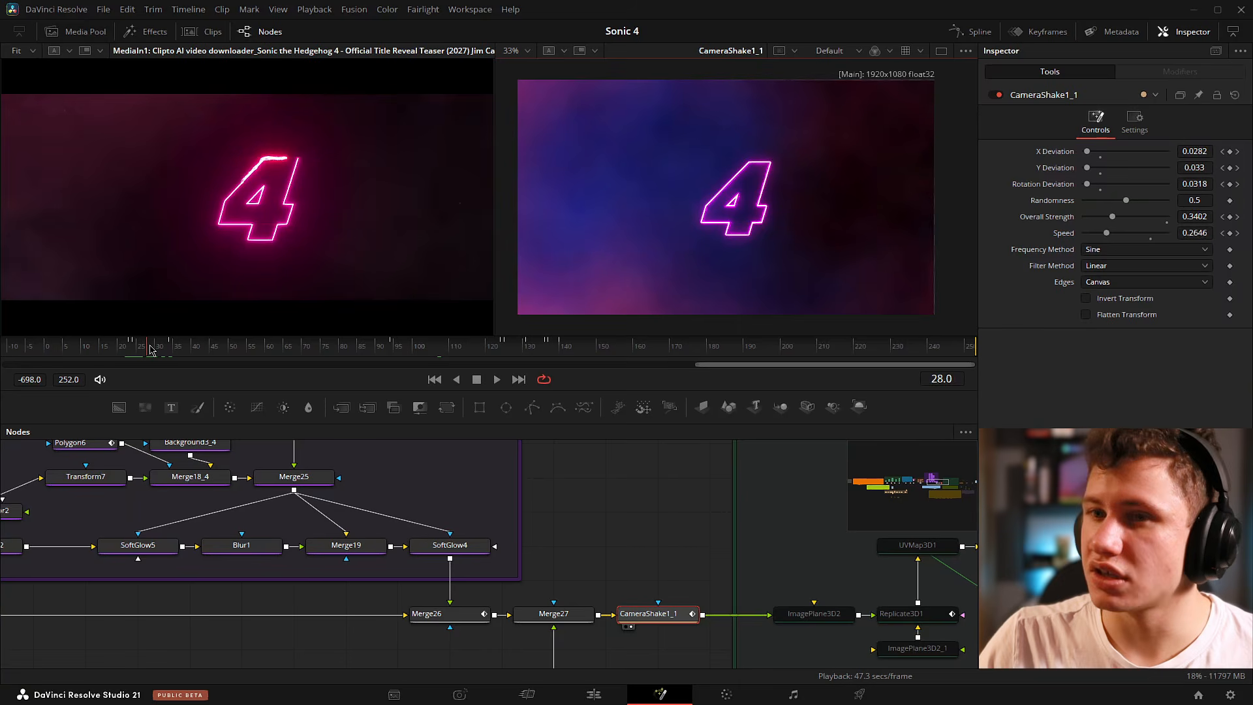
# Inspect the edges of the CameraShake1_1 output between frames 26 and 24 for exposed canvas.
pyautogui.moveTo(150, 350); pyautogui.dragTo(145, 351)
pyautogui.scroll(5, 797, 131)
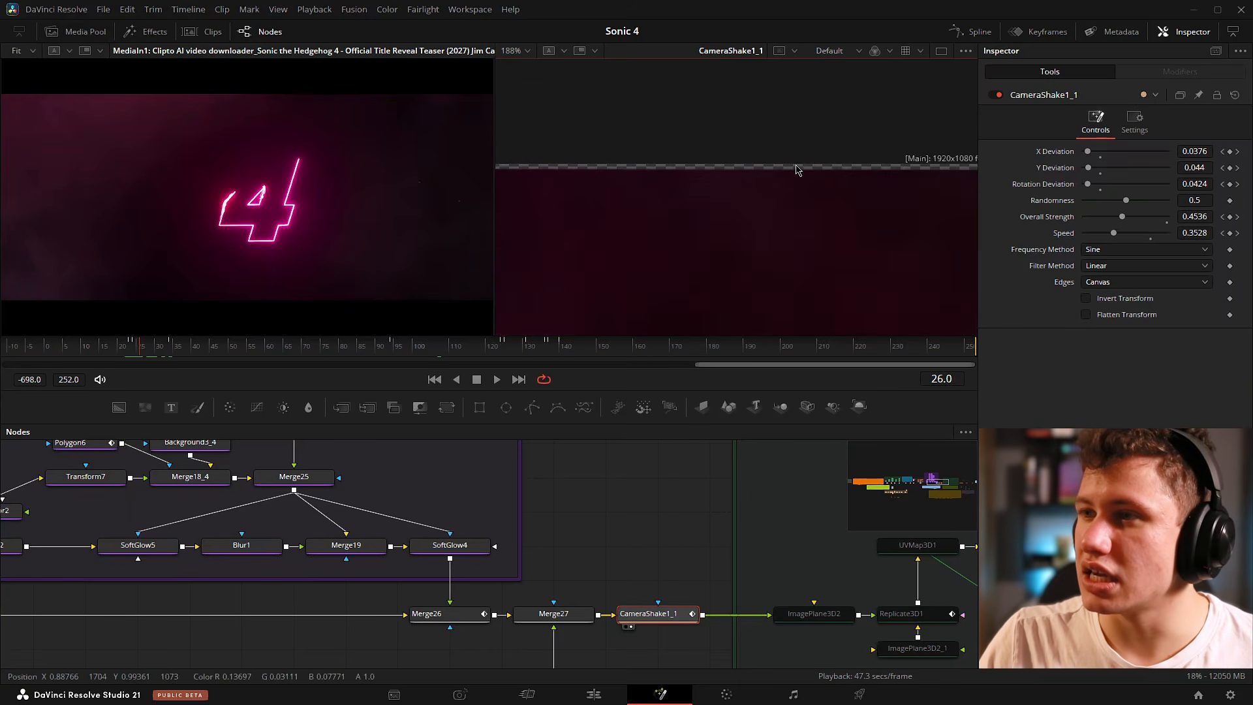
pyautogui.scroll(-3, 815, 176)
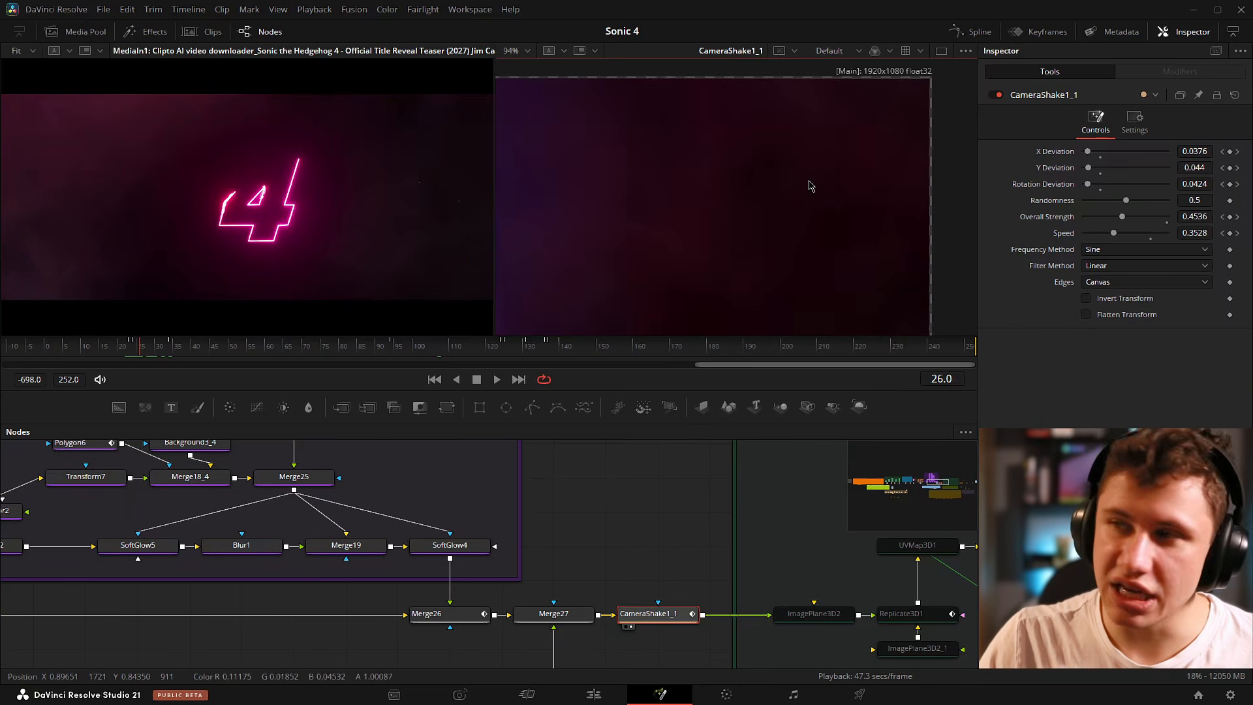
pyautogui.hotkey('ctrl', 'f')
pyautogui.press('Left')
pyautogui.press('Left')
pyautogui.scroll(-2, 719, 209)
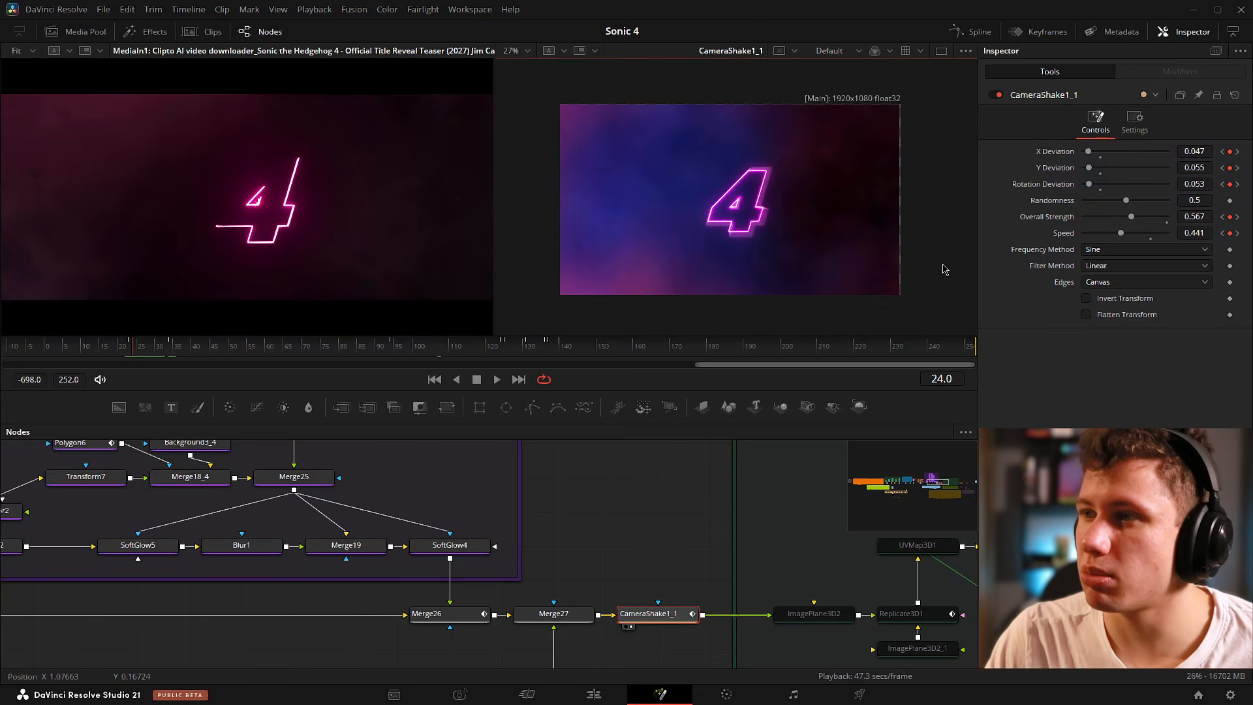
pyautogui.scroll(2, 914, 183)
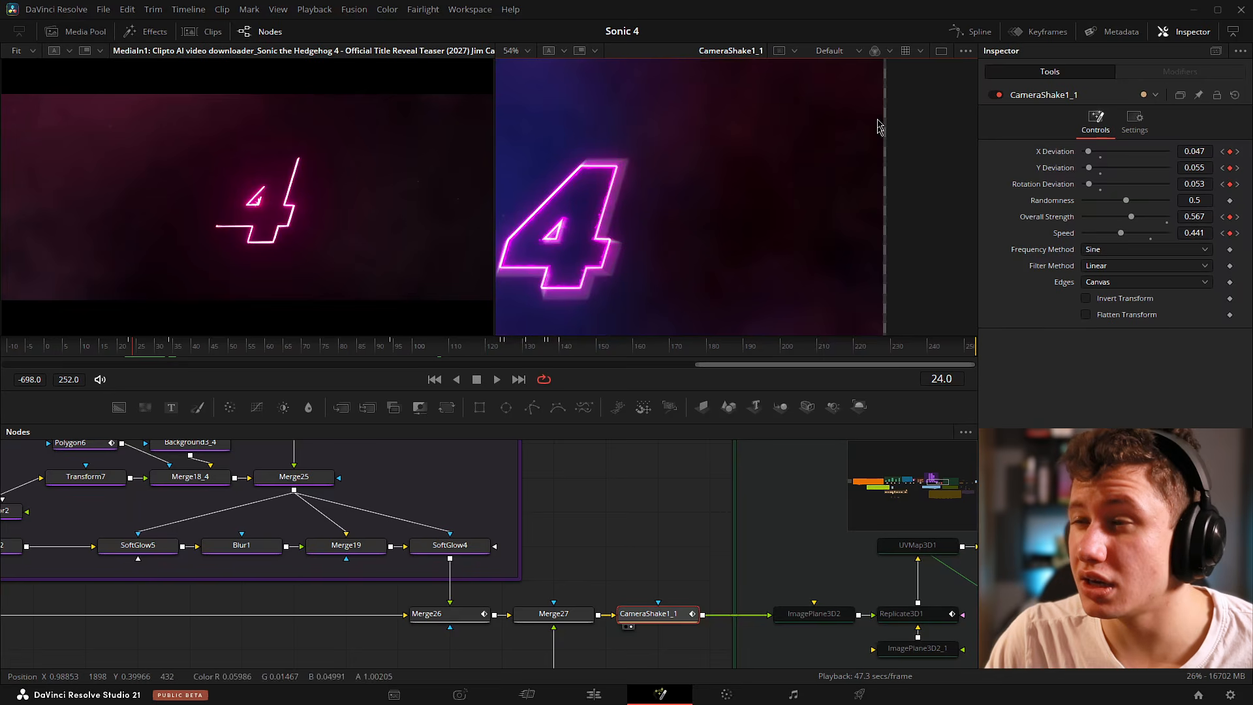
# Fit the CameraShake1_1 output to the viewer and compare its keyframed shake settings at frames 23 and 24.
pyautogui.click(139, 347)
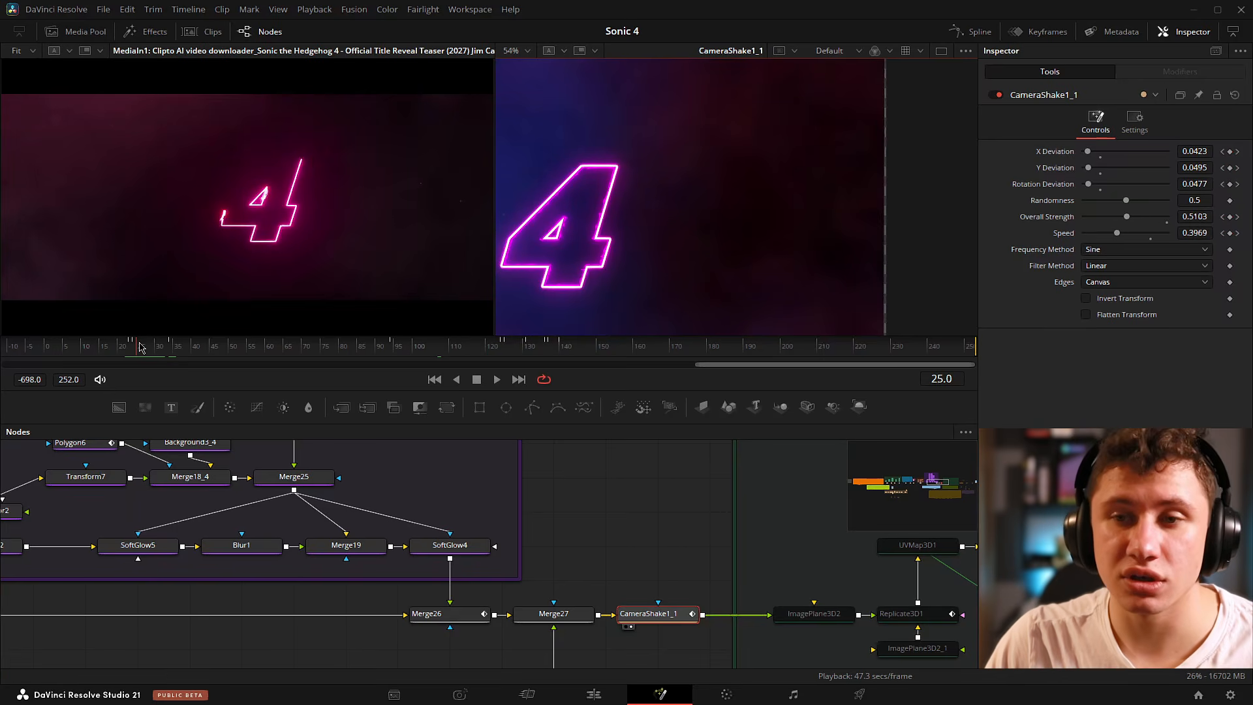
pyautogui.hotkey('ctrl', 'f')
pyautogui.click(135, 350)
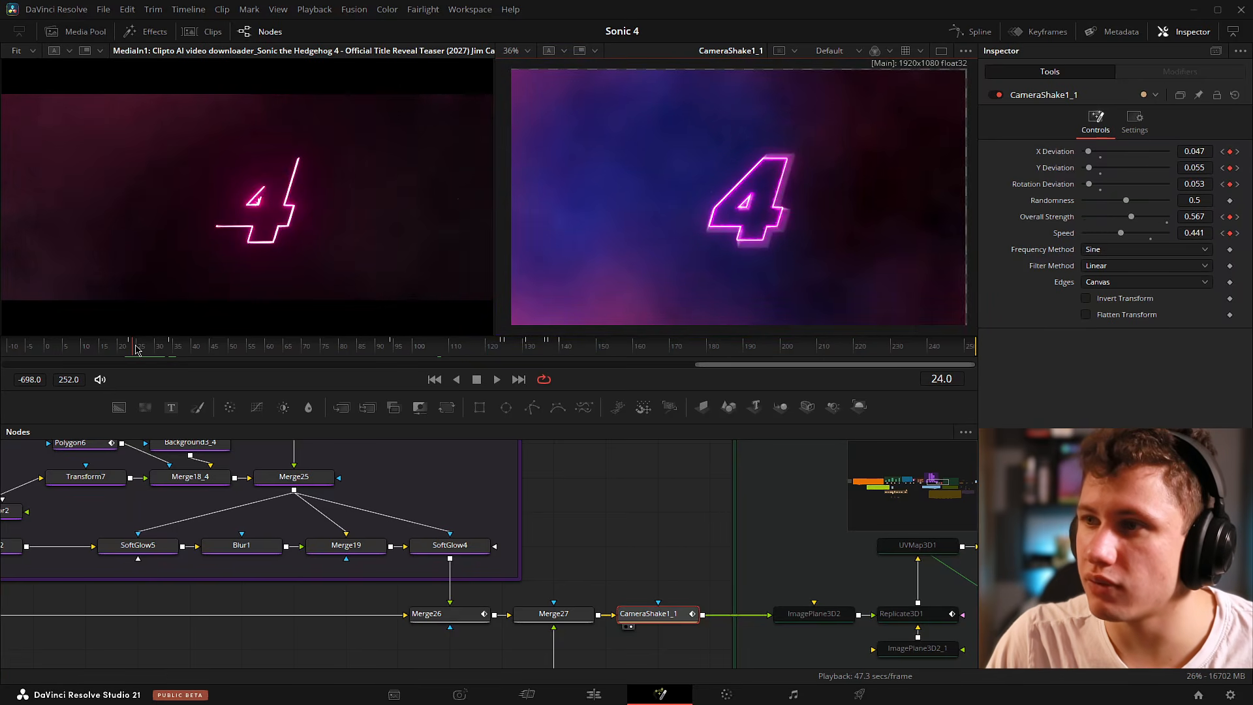
pyautogui.click(130, 349)
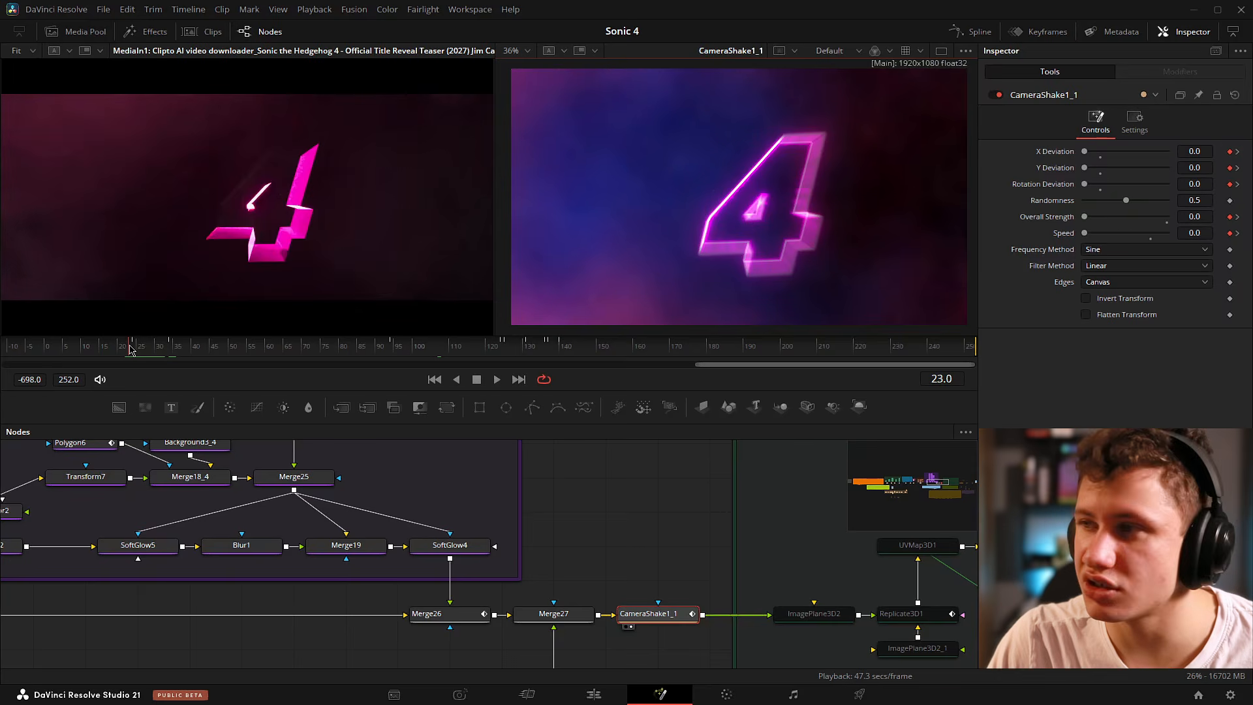
pyautogui.moveTo(617, 525); pyautogui.dragTo(583, 425)
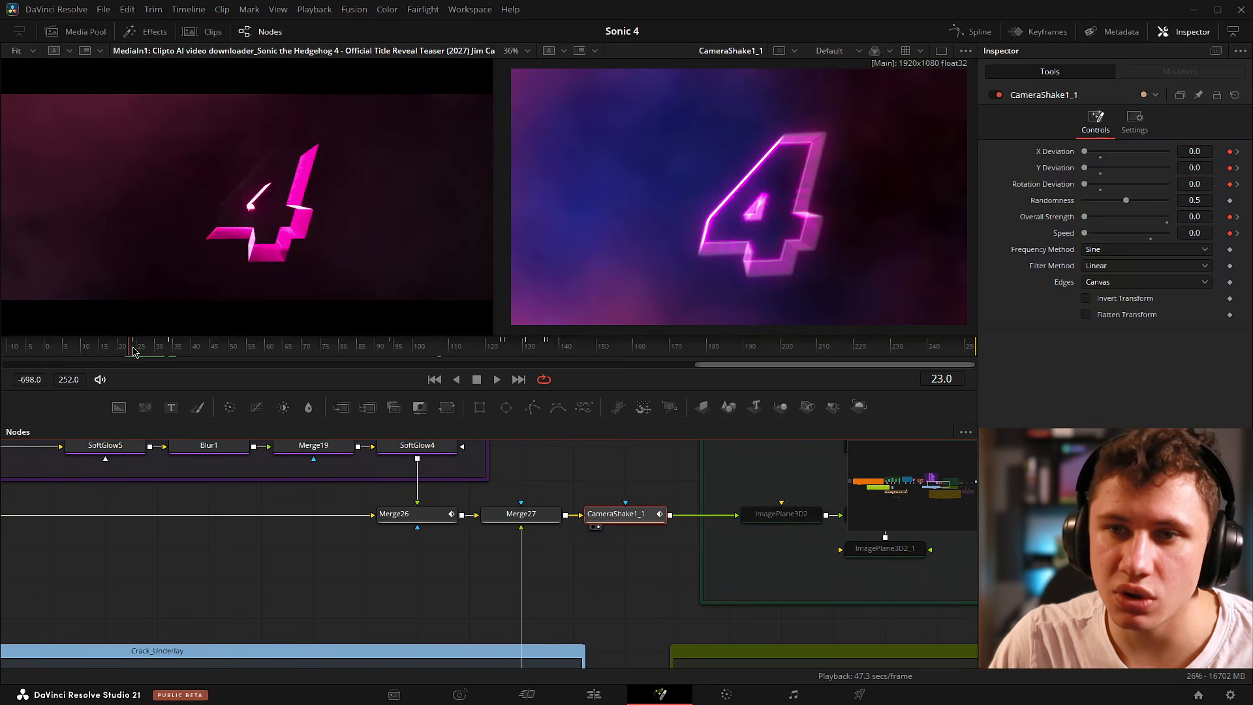
pyautogui.moveTo(133, 349); pyautogui.dragTo(135, 350)
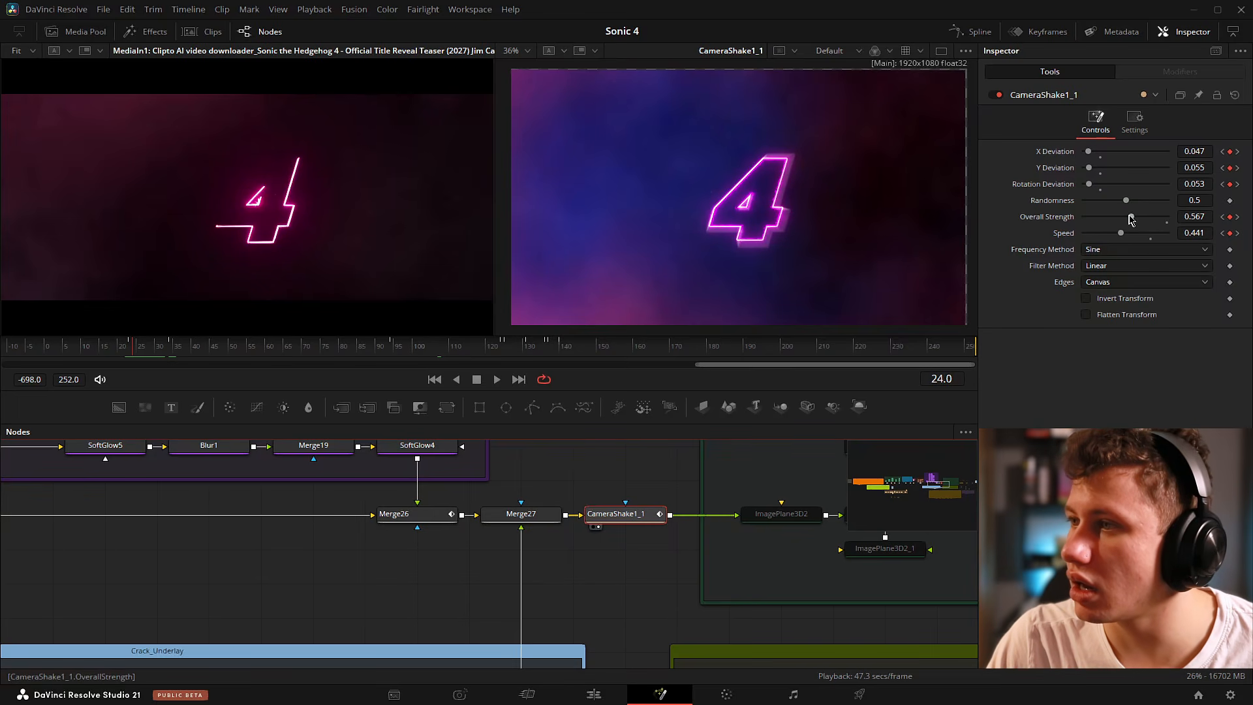
# Examine the CameraShake1_1 keyframe values at frames 94, 124, 131 and 136.
pyautogui.moveTo(137, 350); pyautogui.dragTo(397, 351)
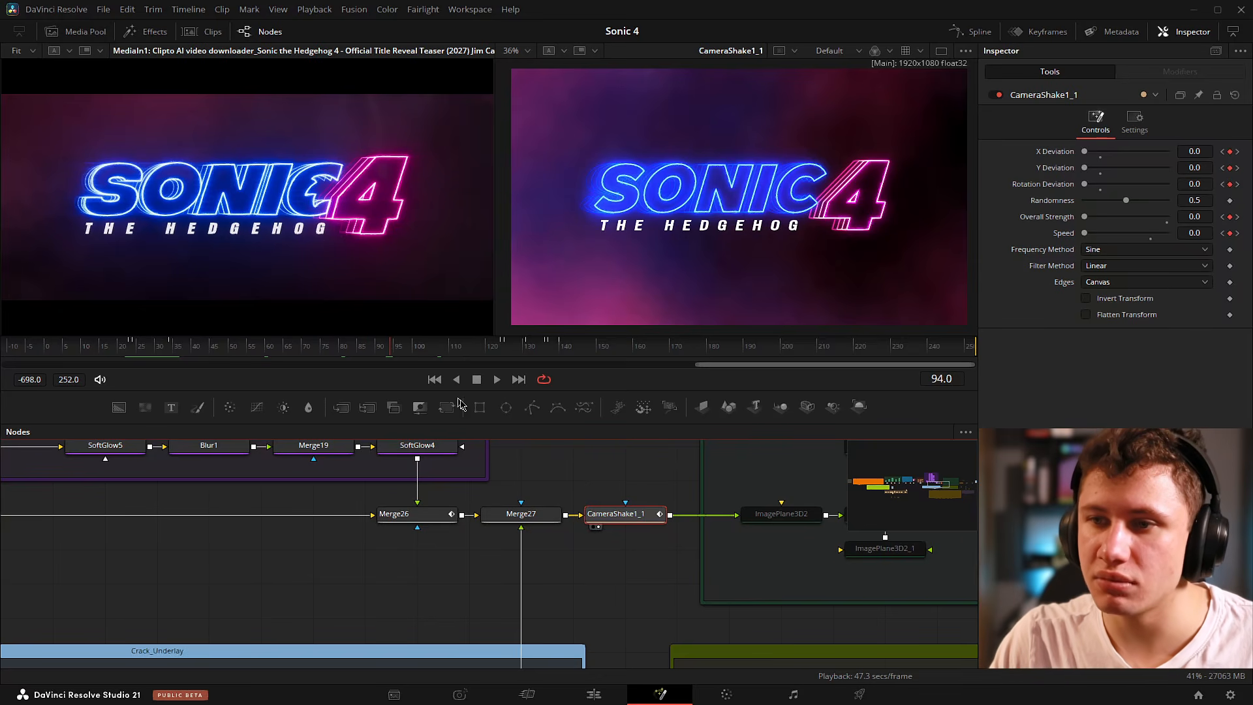
pyautogui.click(411, 352)
pyautogui.moveTo(426, 352); pyautogui.dragTo(502, 350)
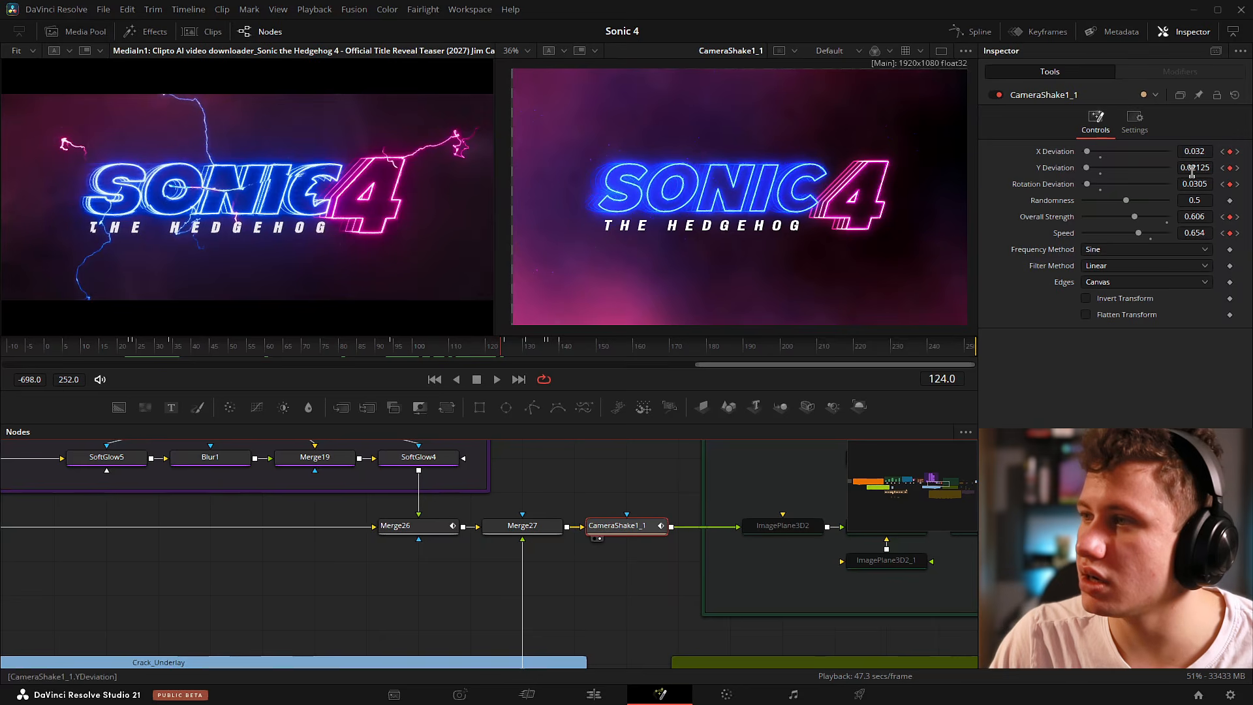
pyautogui.moveTo(514, 348); pyautogui.dragTo(504, 347)
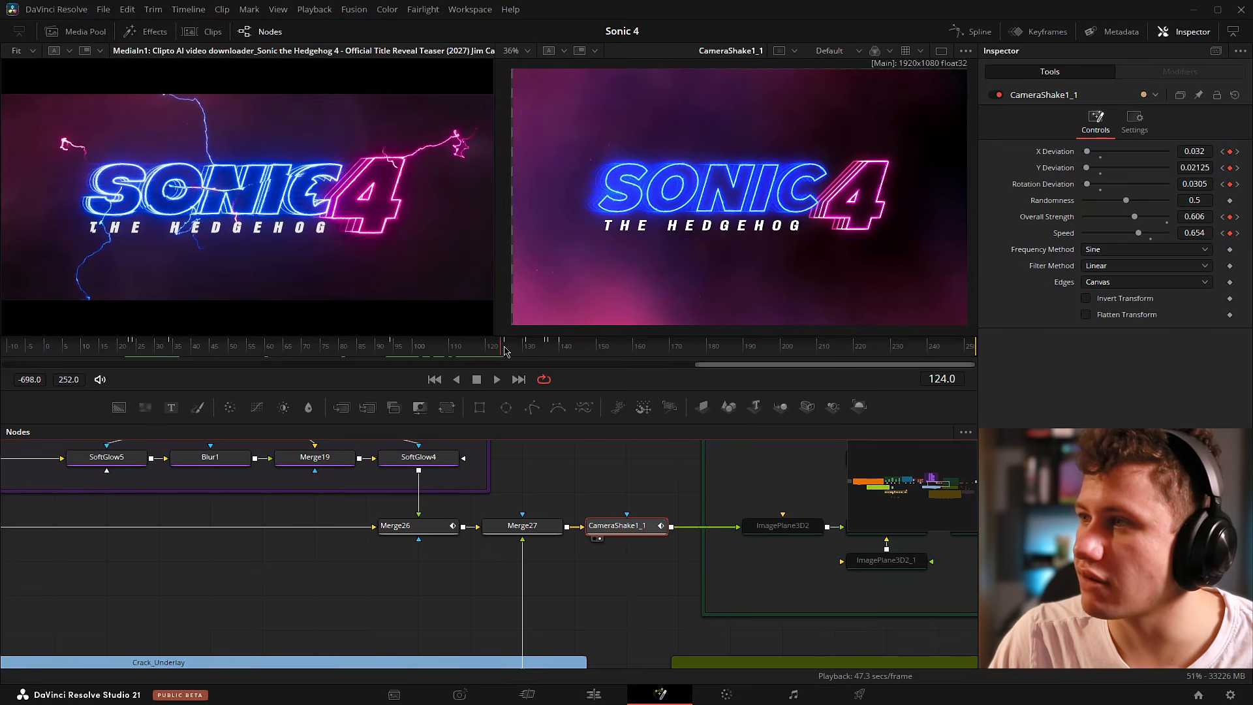
pyautogui.moveTo(503, 350); pyautogui.dragTo(503, 353)
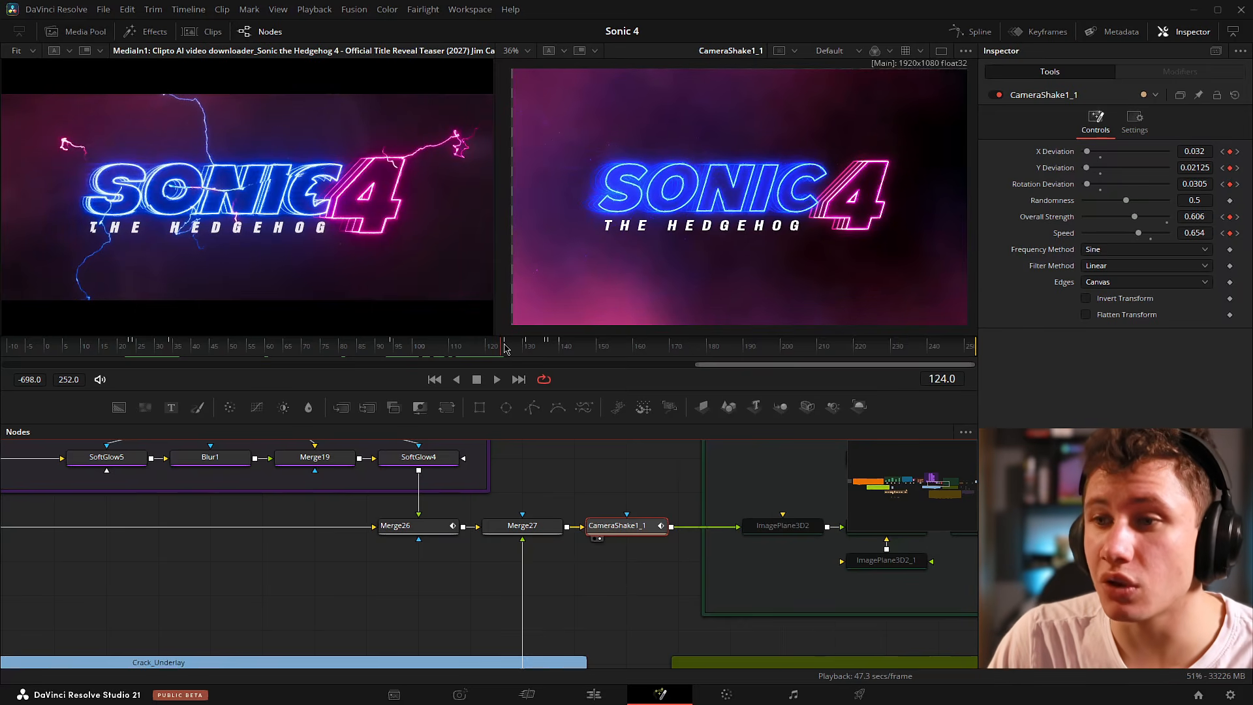
pyautogui.moveTo(504, 349); pyautogui.dragTo(528, 352)
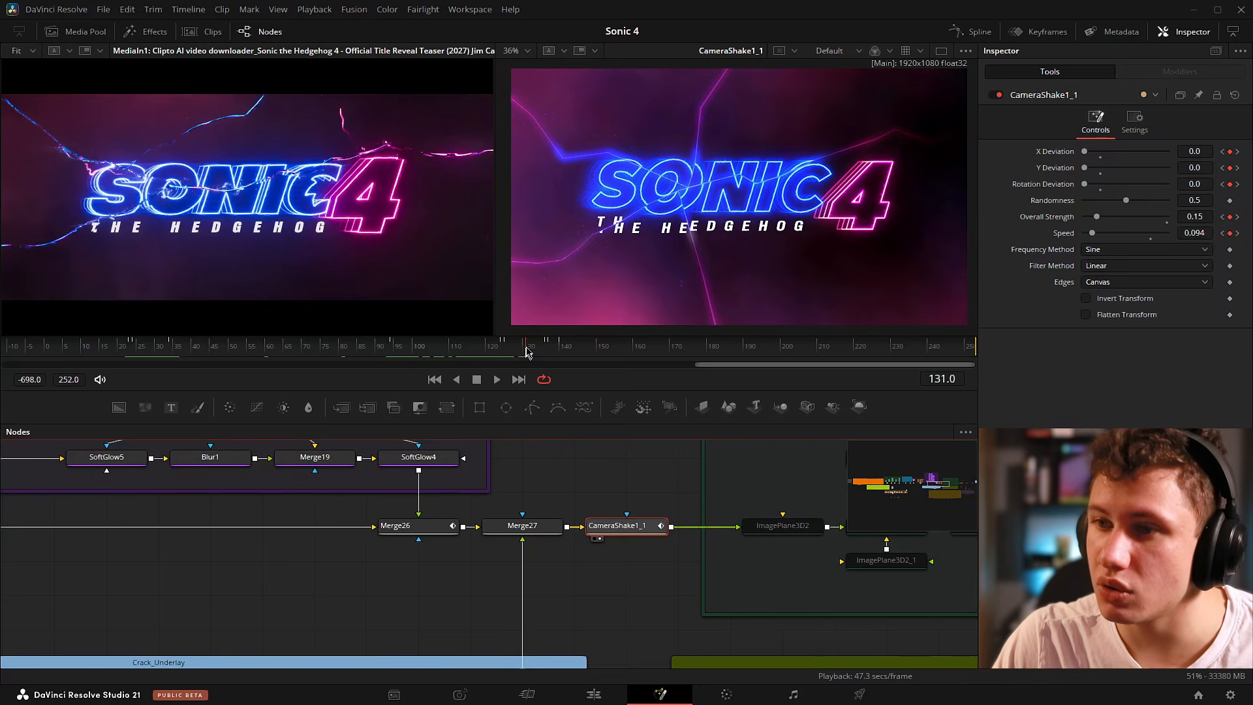
pyautogui.moveTo(529, 354)
pyautogui.mouseDown()
pyautogui.moveTo(559, 351)
pyautogui.moveTo(545, 353)
pyautogui.mouseUp()
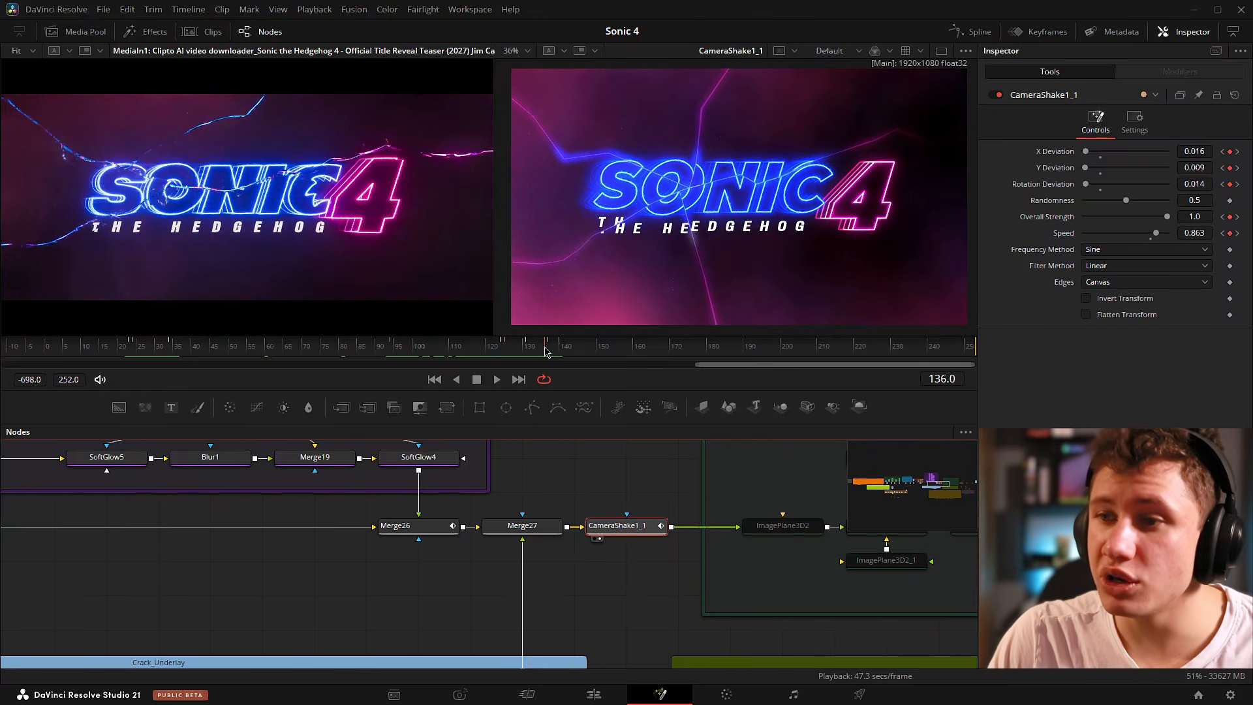
# Examine Merge26's keyframed Blend at frames 136 and 137, comparing the cracks with the reference up to frame 140.
pyautogui.click(427, 526)
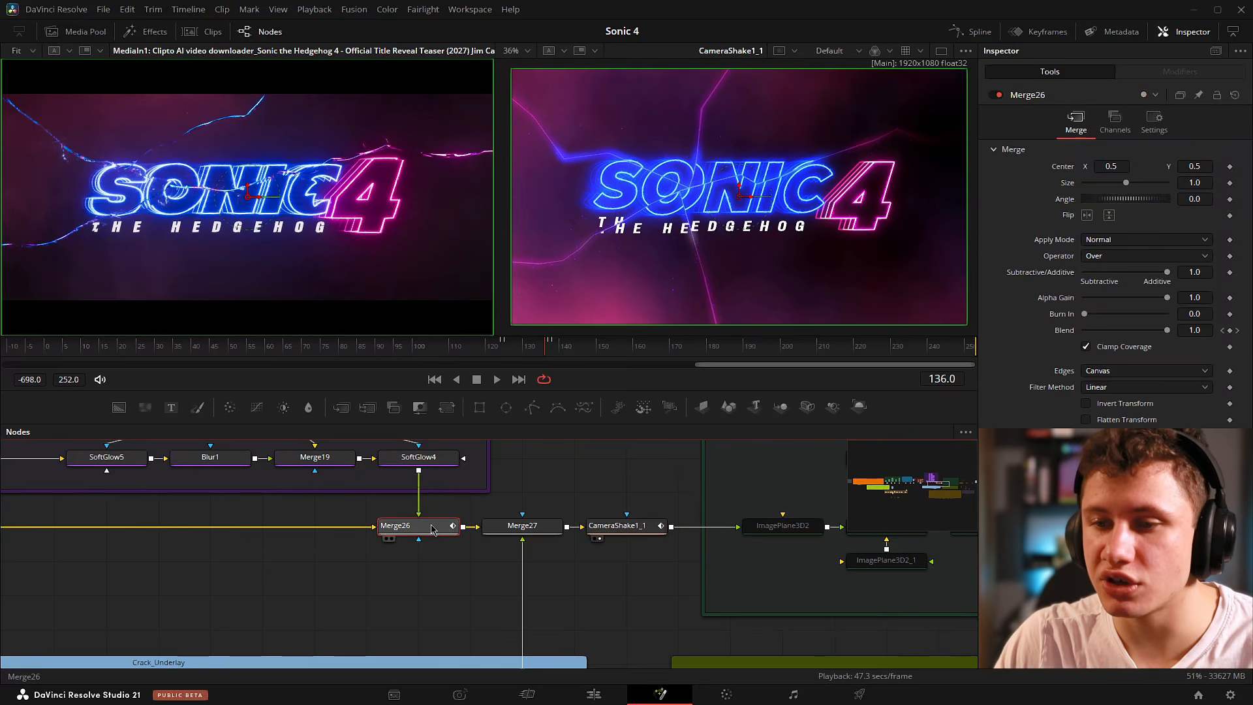
pyautogui.moveTo(529, 498); pyautogui.dragTo(513, 504)
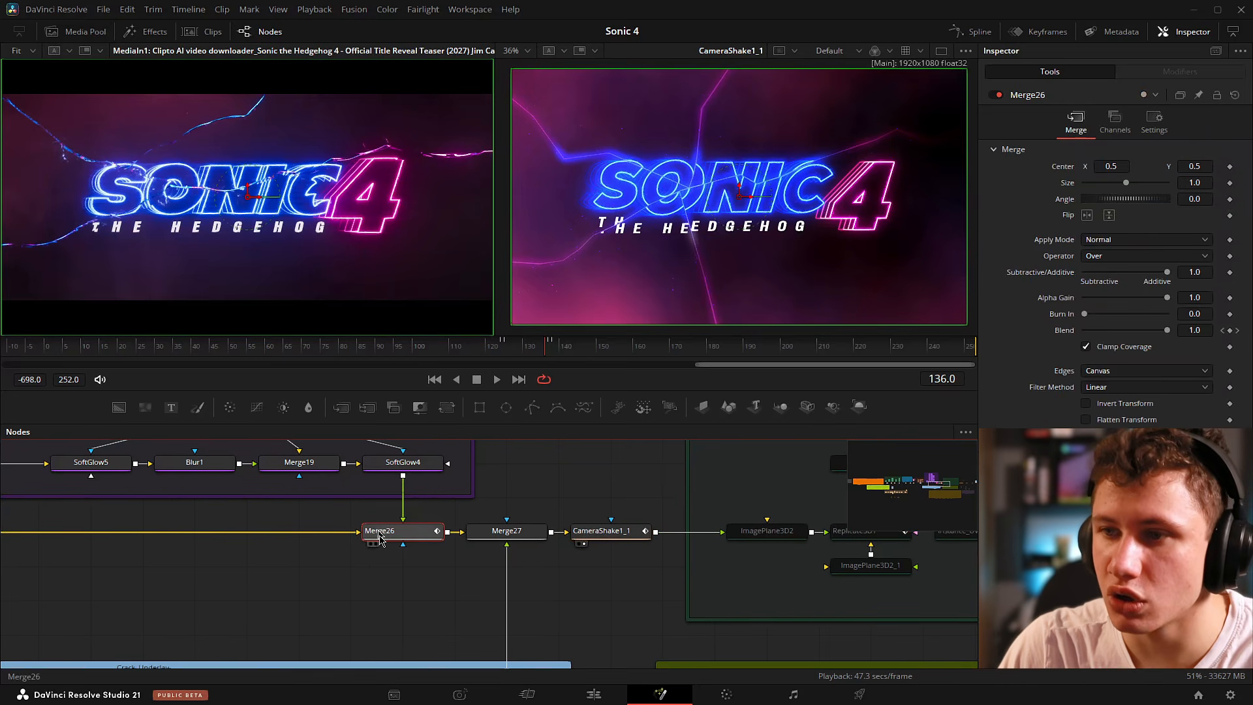
pyautogui.click(551, 350)
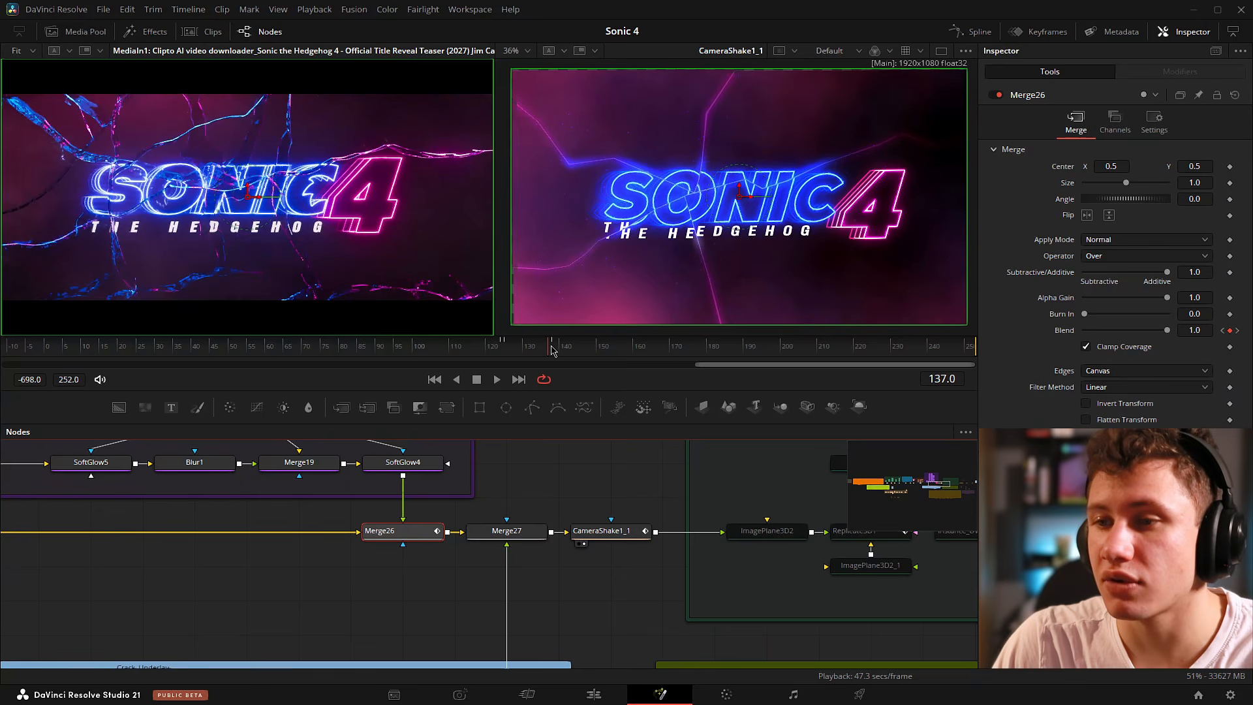
pyautogui.click(554, 350)
pyautogui.click(552, 351)
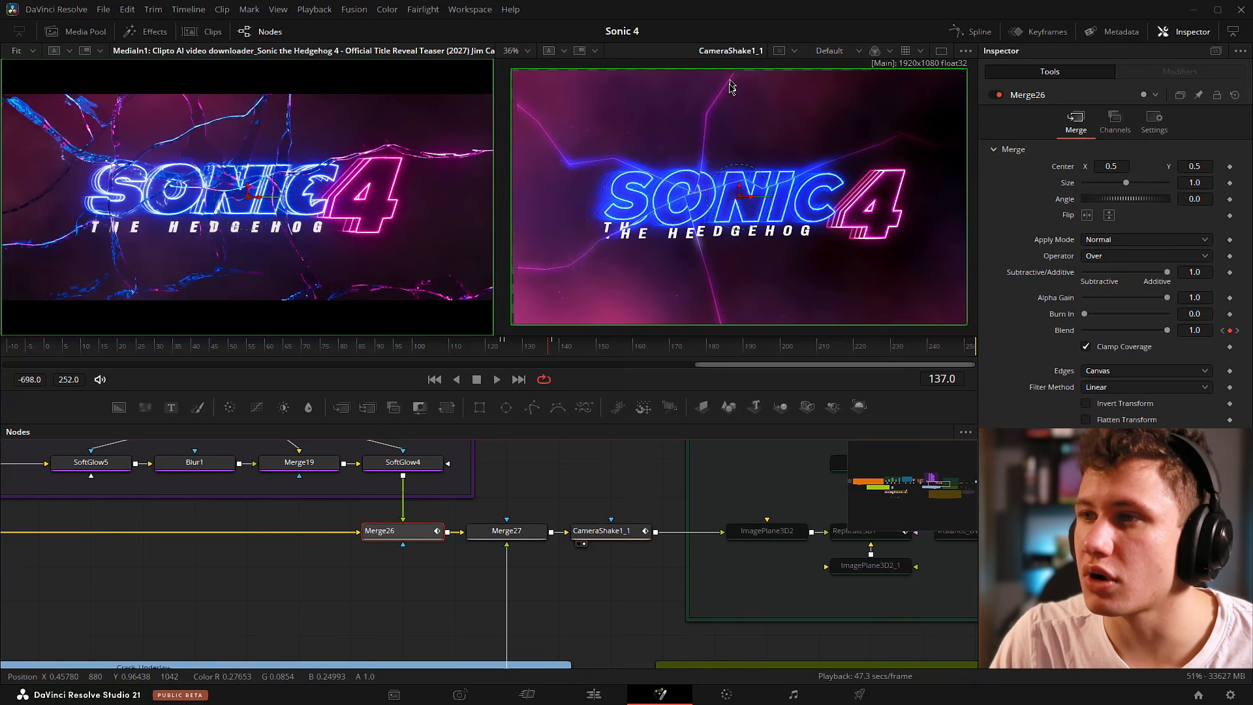
pyautogui.moveTo(548, 353); pyautogui.dragTo(561, 358)
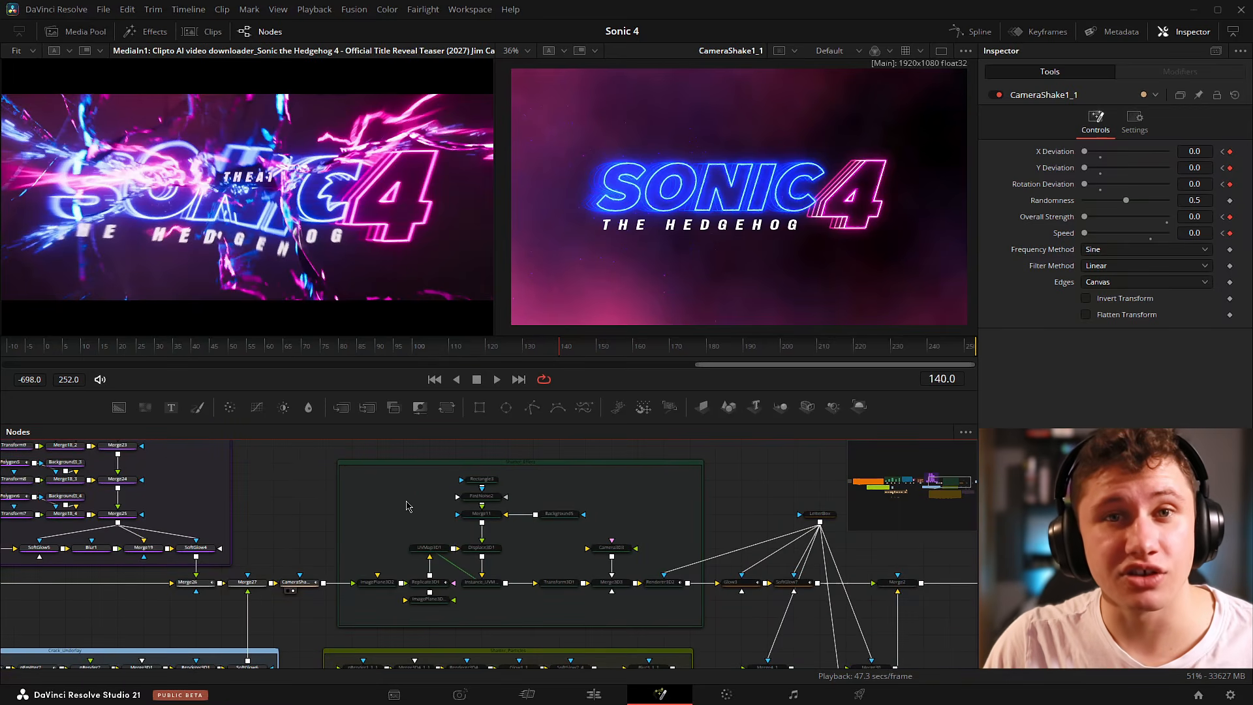
# Enable all the disabled 3D nodes in the green group that follows CameraShake1_1.
pyautogui.click(406, 506)
pyautogui.scroll(4, 406, 505)
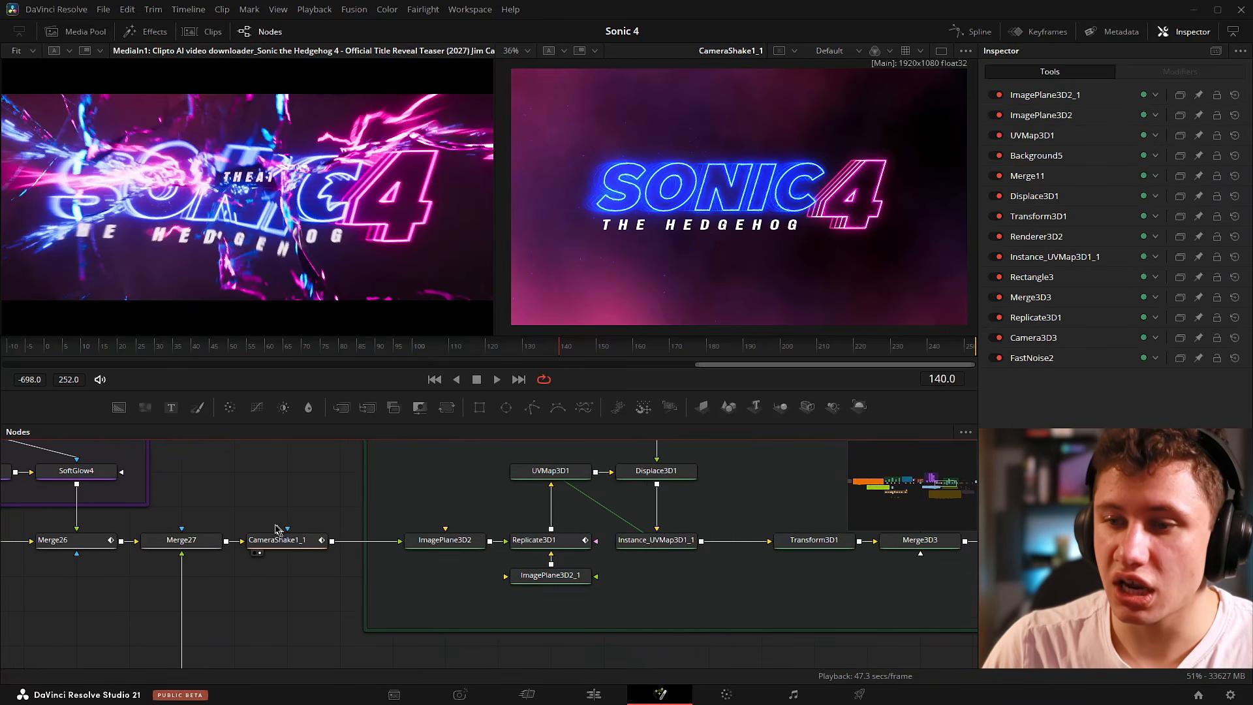
pyautogui.moveTo(316, 479); pyautogui.dragTo(188, 500)
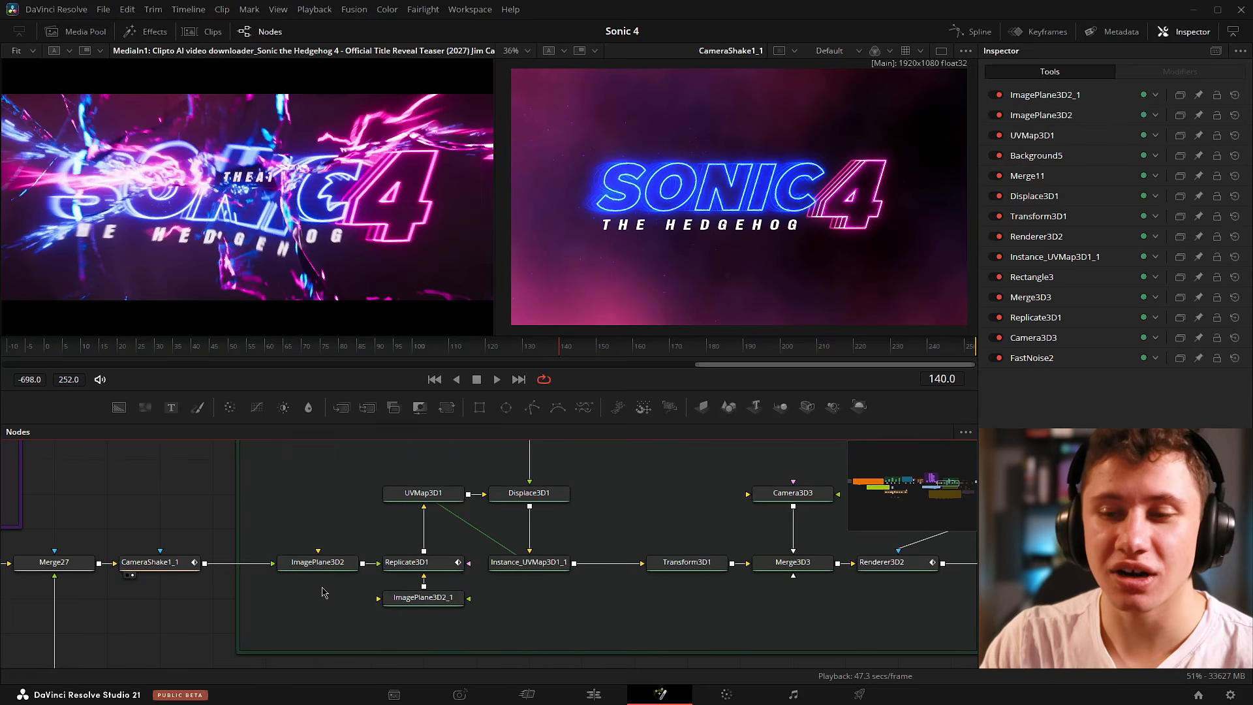
# Show ImagePlane3D2 in the 3D viewer and inspect the fitted title plane in perspective.
pyautogui.moveTo(320, 565)
pyautogui.mouseDown()
pyautogui.moveTo(338, 521)
pyautogui.moveTo(332, 577)
pyautogui.mouseUp()
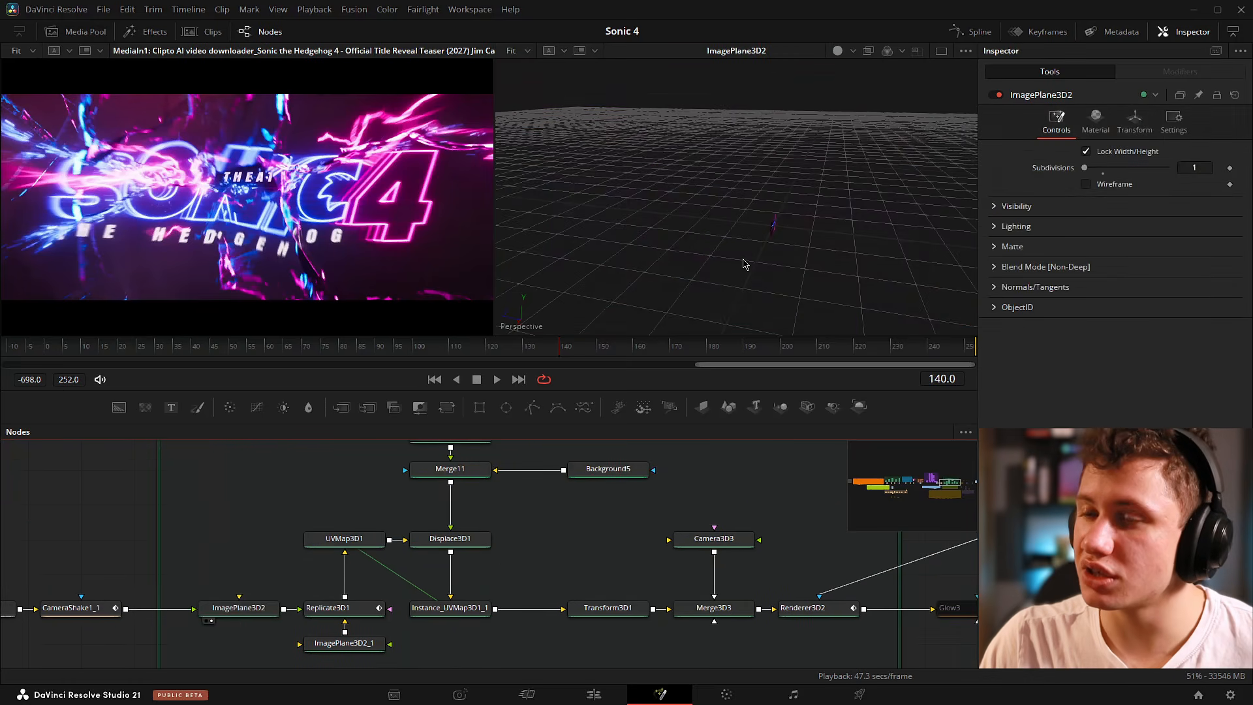
pyautogui.click(770, 251)
pyautogui.press('f')
pyautogui.moveTo(783, 222); pyautogui.dragTo(1058, 185)
pyautogui.moveTo(759, 236); pyautogui.dragTo(803, 255)
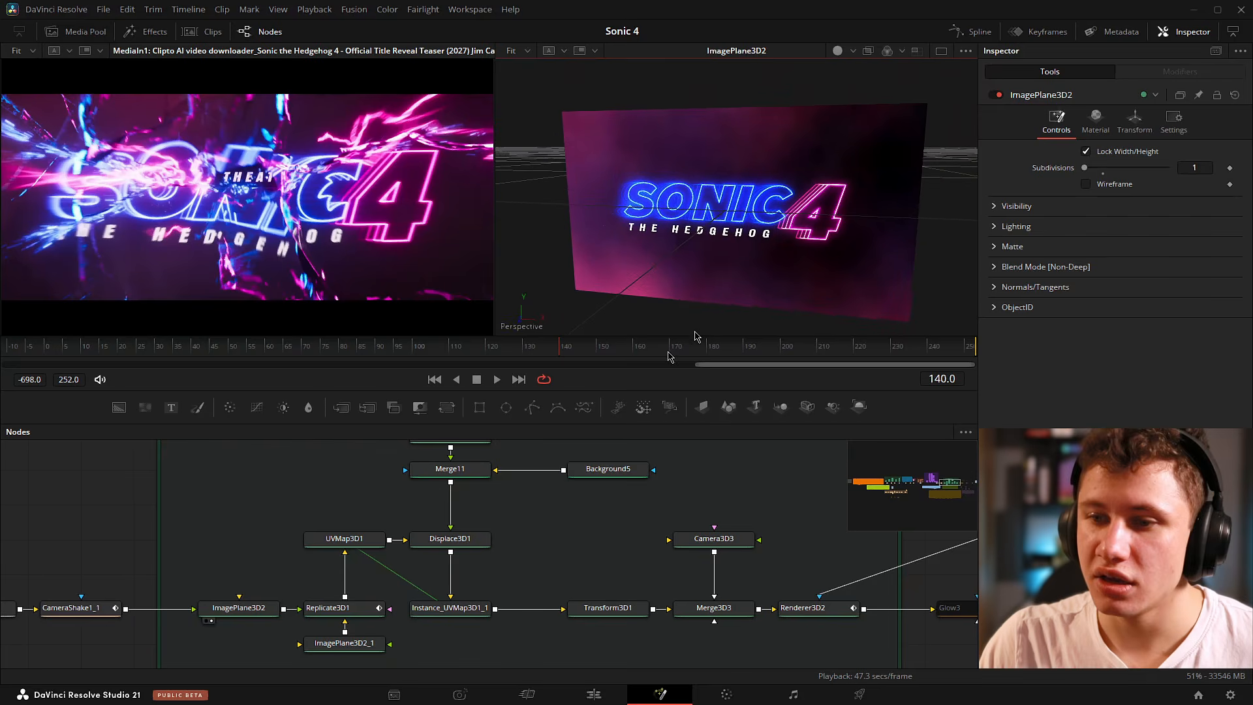
# Examine how ImagePlane3D2 and ImagePlane3D2_1 feed into Replicate3D1.
pyautogui.moveTo(581, 497); pyautogui.dragTo(641, 439)
pyautogui.moveTo(511, 579); pyautogui.dragTo(546, 590)
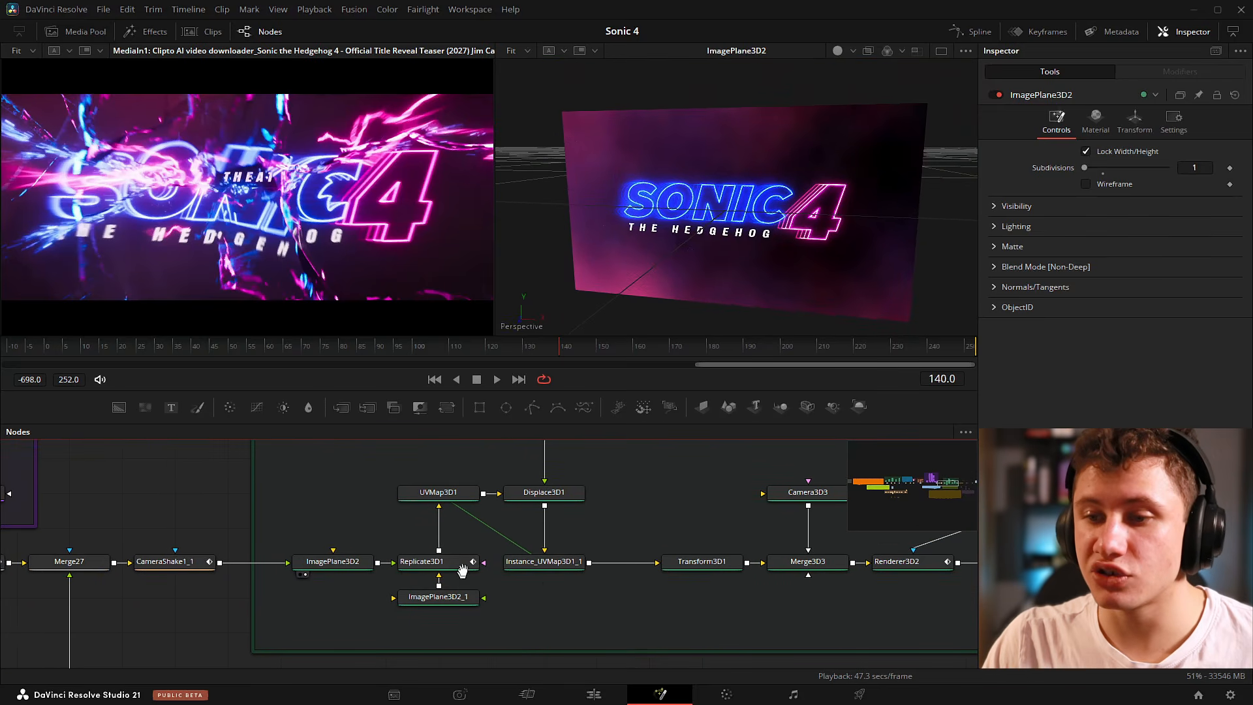
pyautogui.moveTo(463, 566); pyautogui.dragTo(470, 520)
pyautogui.scroll(2, 429, 522)
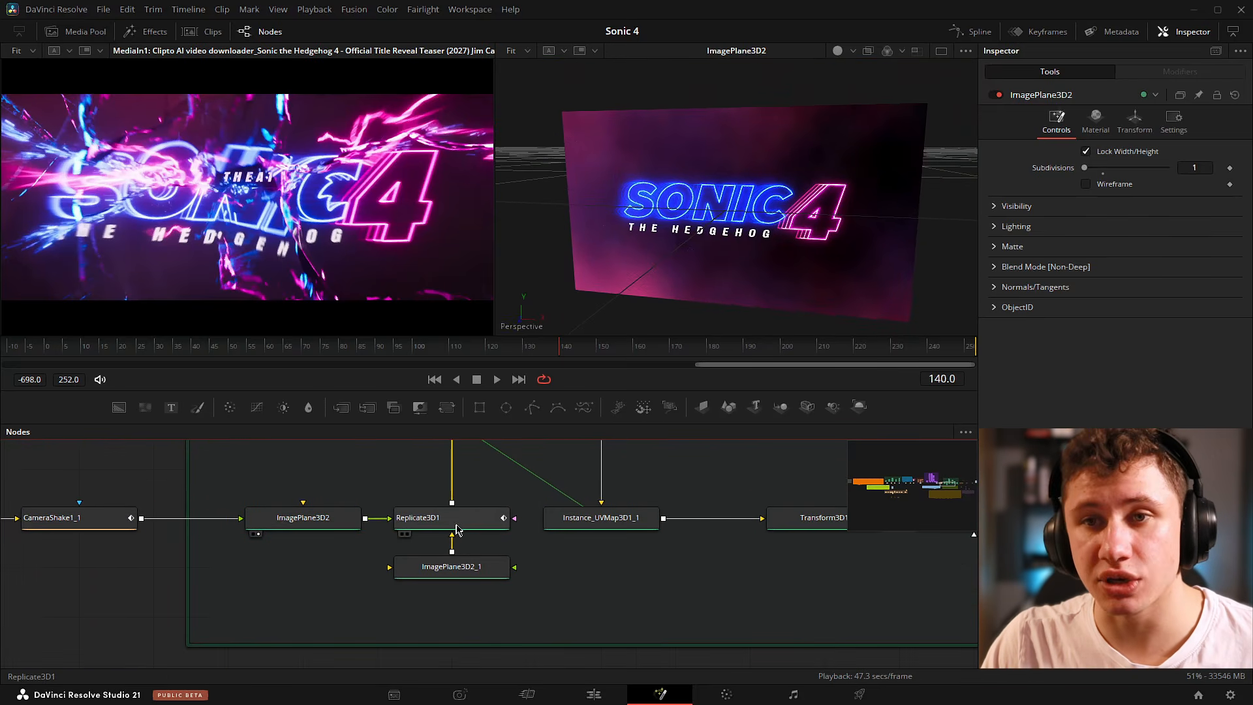
pyautogui.click(452, 566)
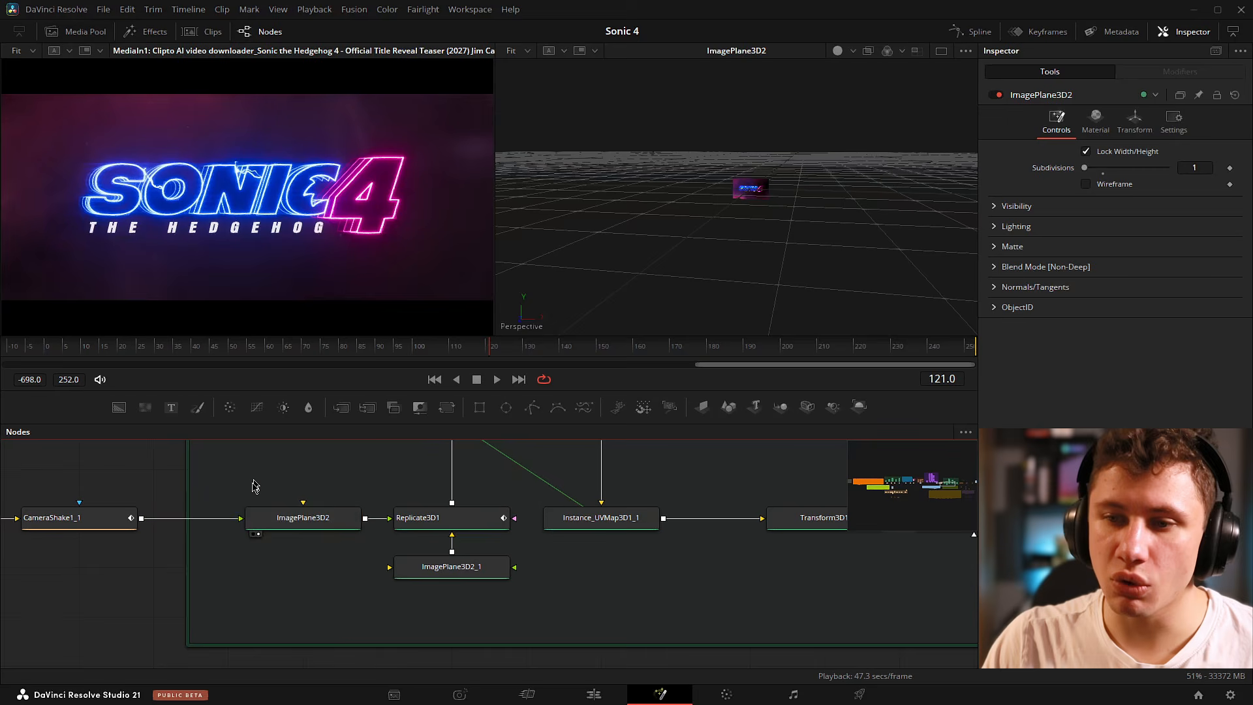
# Select ImagePlane3D2 and fit its plane to the 3D viewer at frame 121, viewing it from an angle.
pyautogui.click(256, 524)
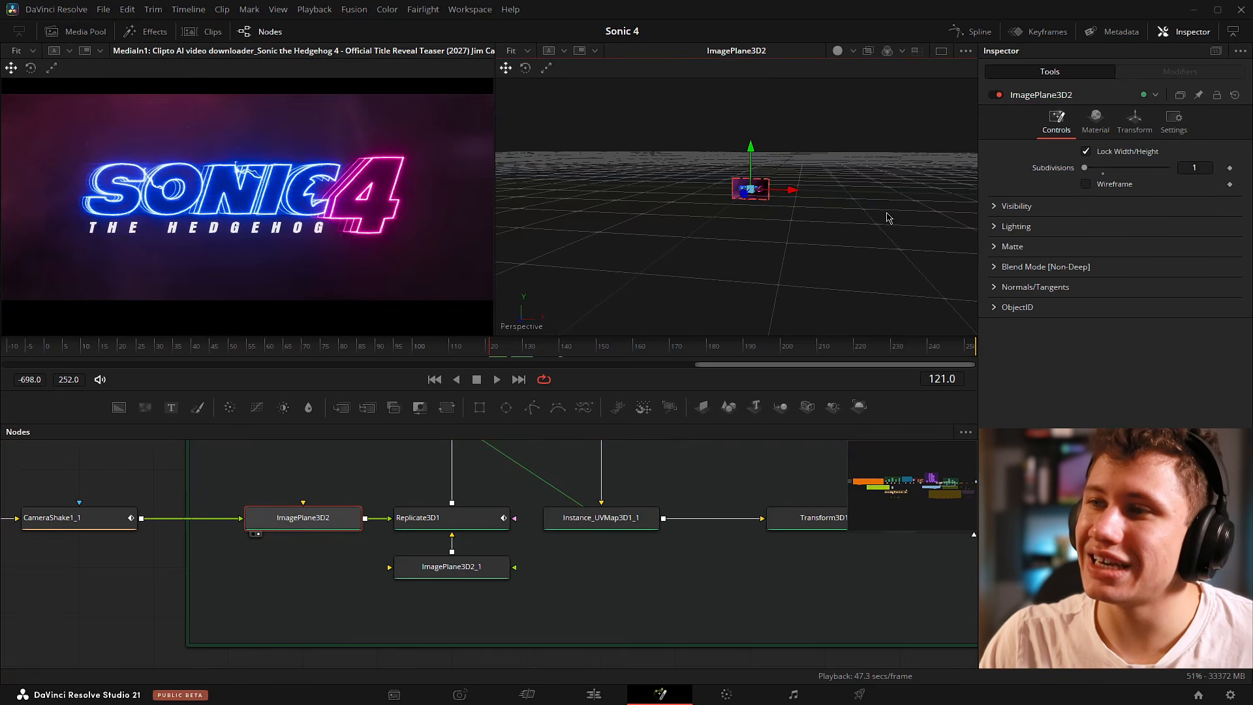
pyautogui.press('f')
pyautogui.moveTo(873, 165); pyautogui.dragTo(802, 198)
pyautogui.rightClick(802, 197)
pyautogui.click(669, 294)
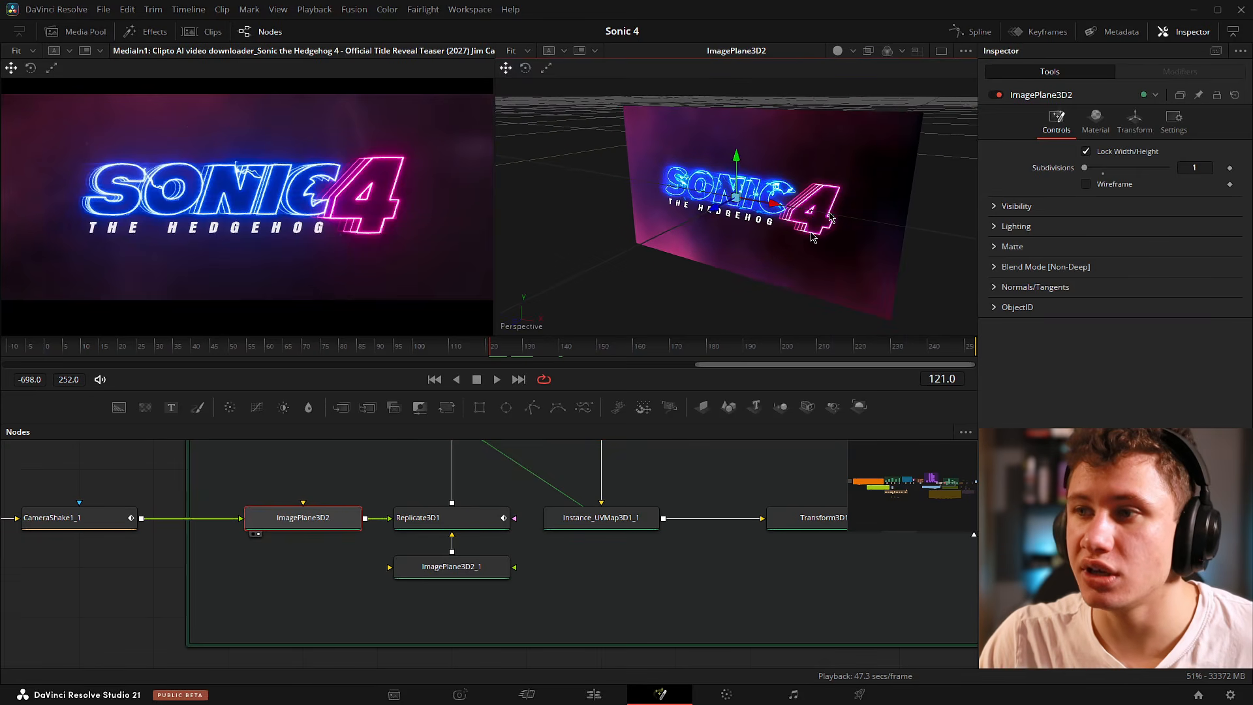
# Compare the Subdivisions of ImagePlane3D2 and ImagePlane3D2_1, and check the scale in ImagePlane3D2's transform settings.
pyautogui.click(427, 574)
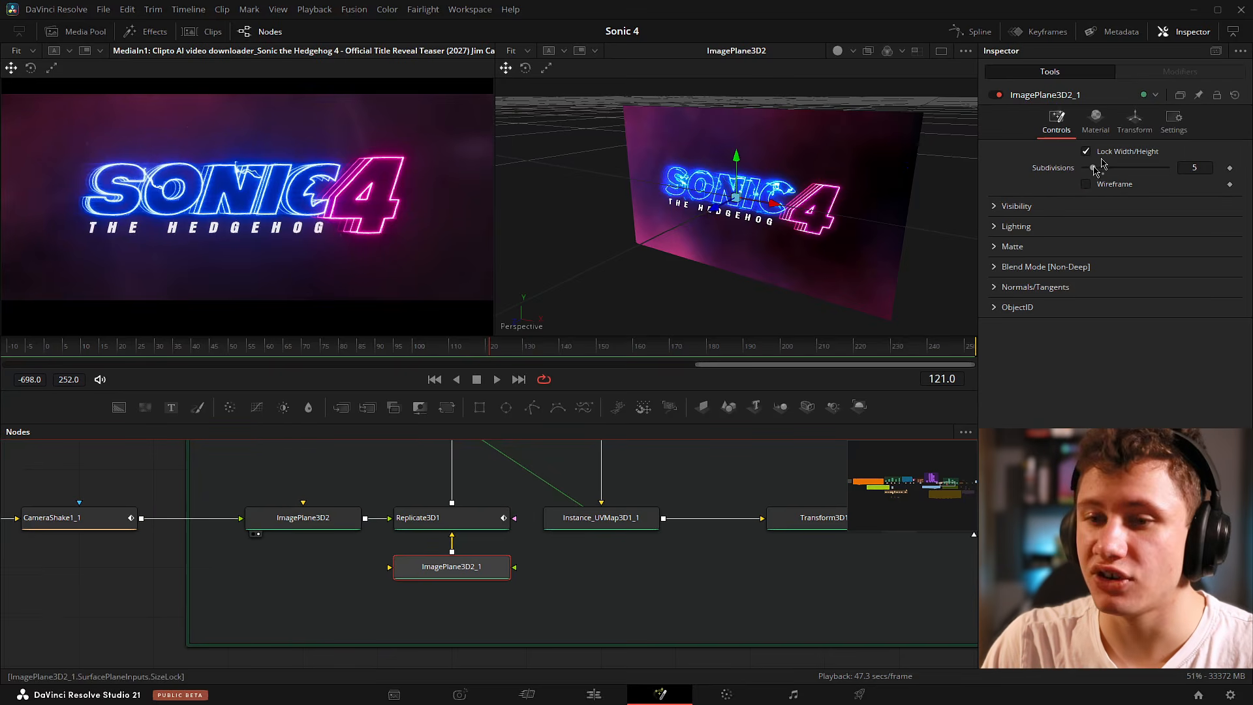
pyautogui.click(267, 520)
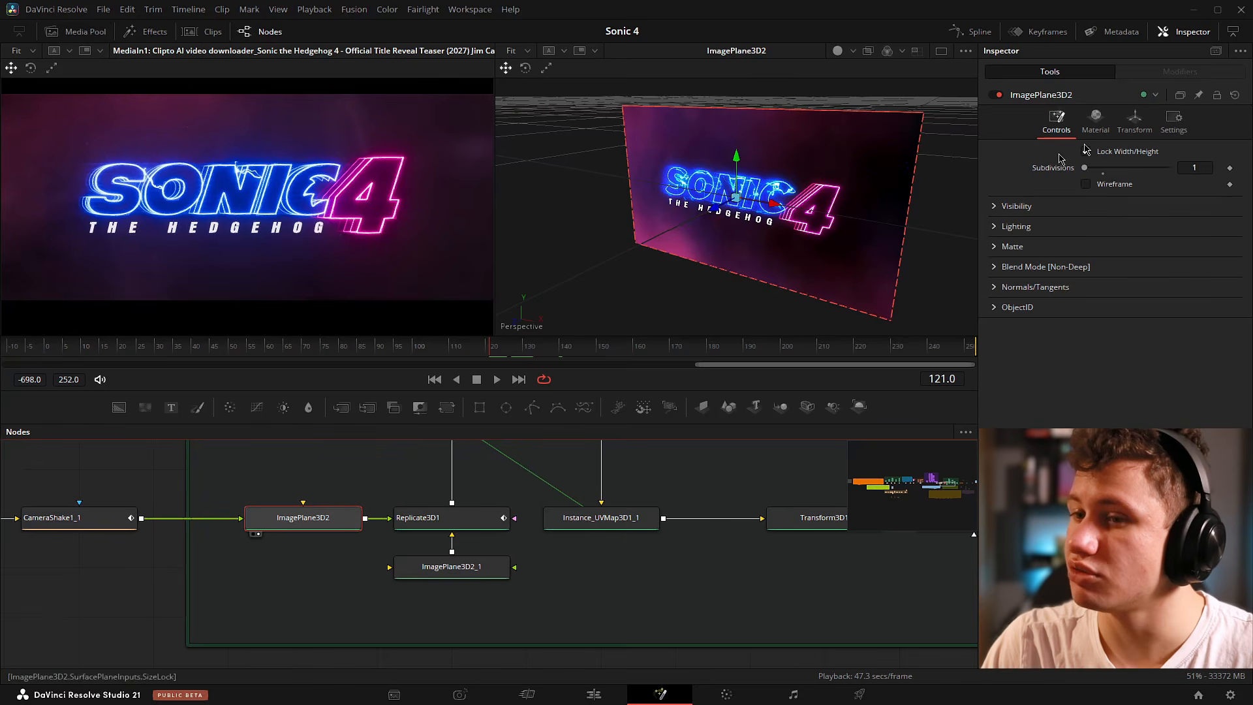
pyautogui.click(1134, 123)
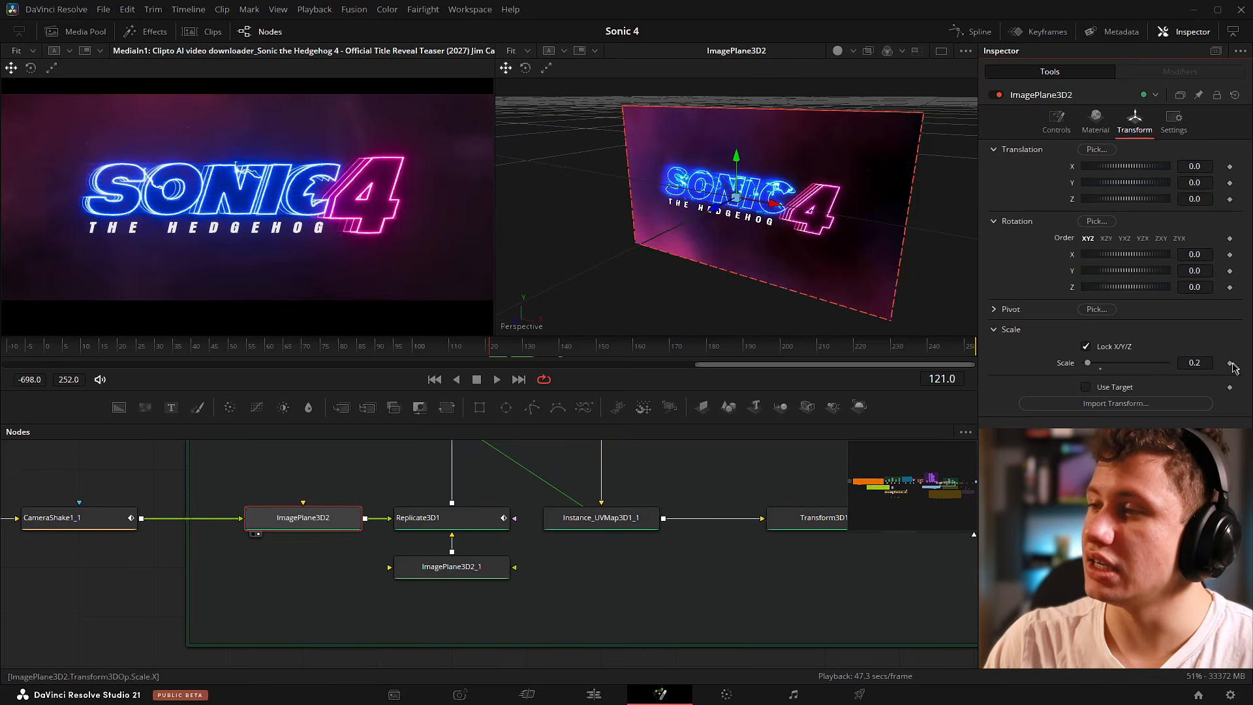
pyautogui.click(450, 566)
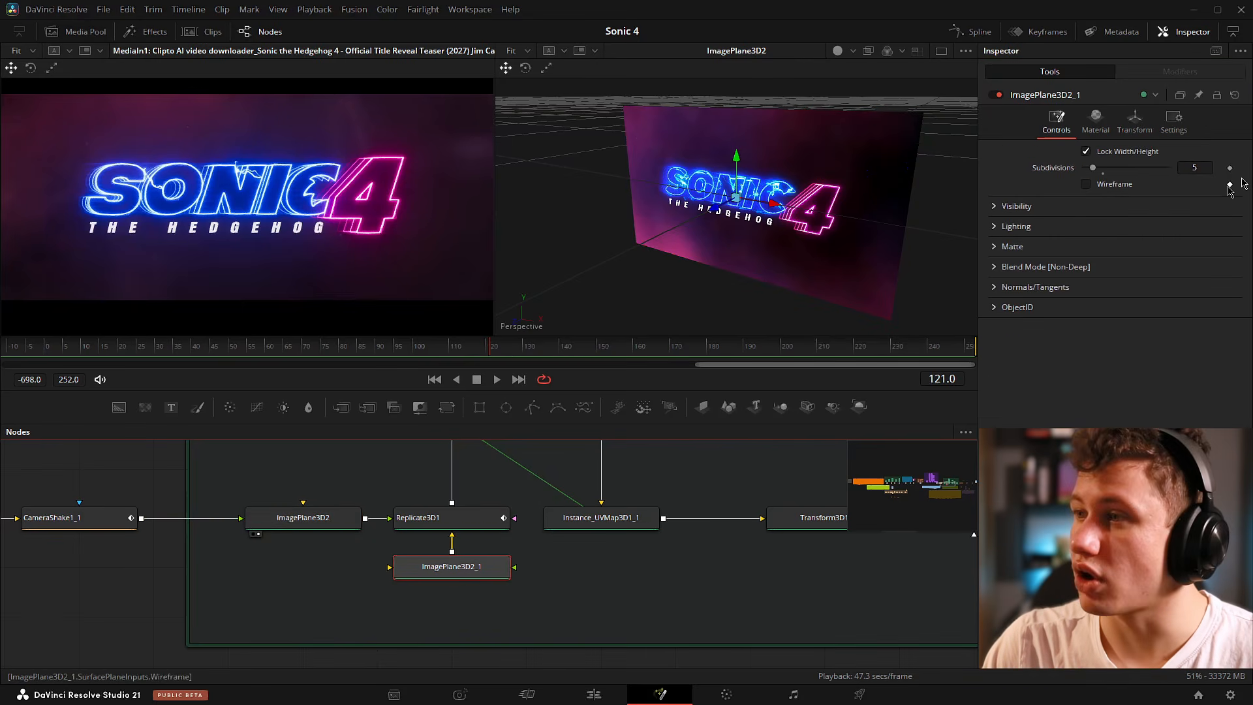
pyautogui.click(346, 520)
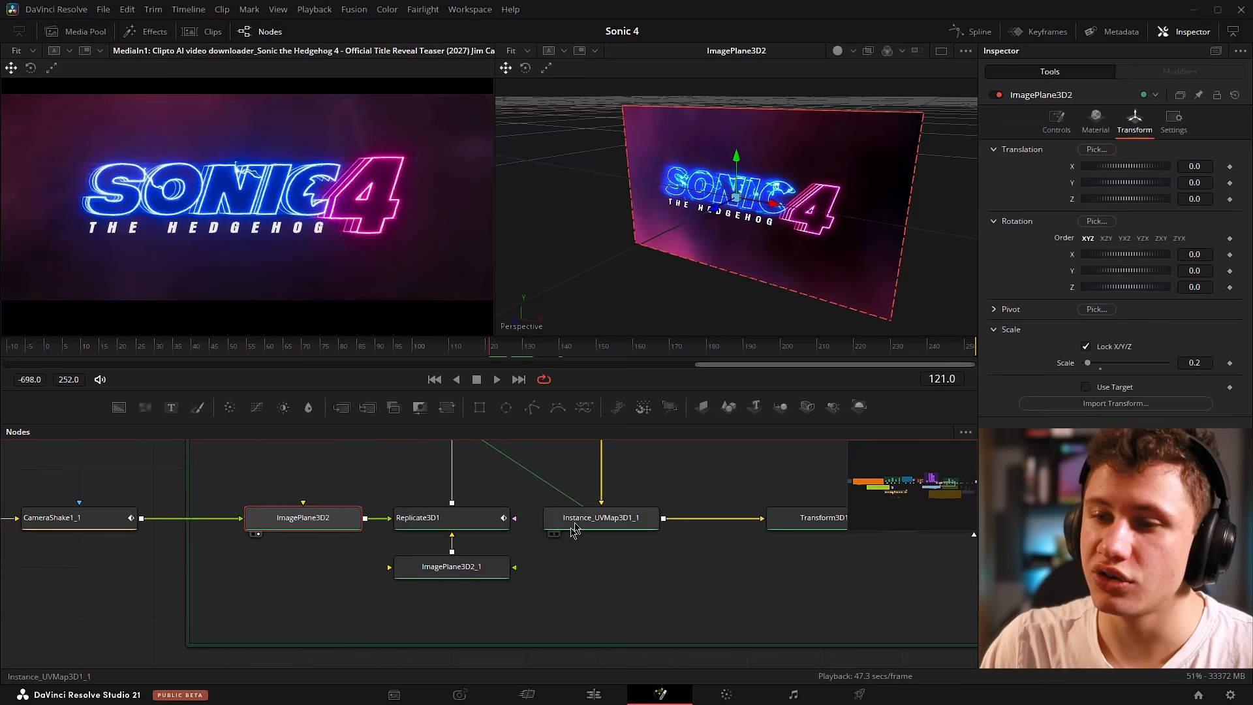
# Select ImagePlane3D2_1 and review its connection as the second input of Replicate3D1.
pyautogui.click(582, 596)
pyautogui.moveTo(354, 539); pyautogui.dragTo(392, 499)
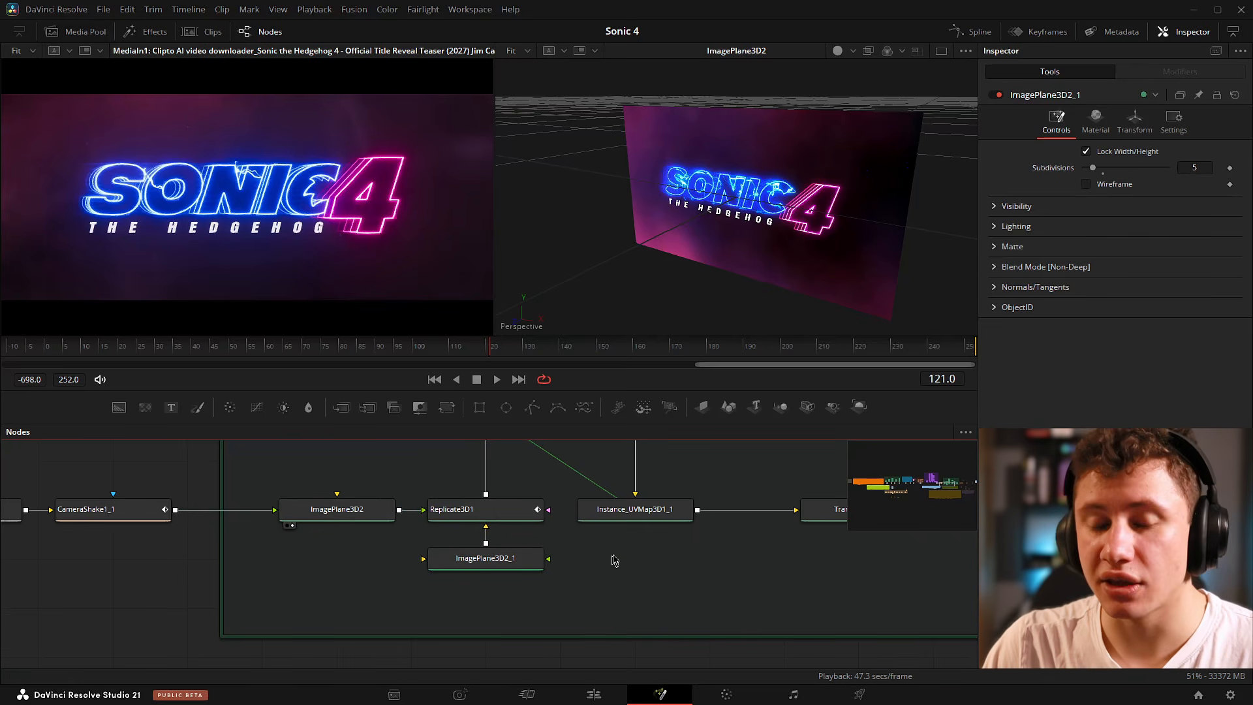
pyautogui.moveTo(612, 557); pyautogui.dragTo(609, 530)
pyautogui.moveTo(489, 536)
pyautogui.mouseDown()
pyautogui.moveTo(507, 560)
pyautogui.moveTo(490, 586)
pyautogui.moveTo(492, 556)
pyautogui.mouseUp()
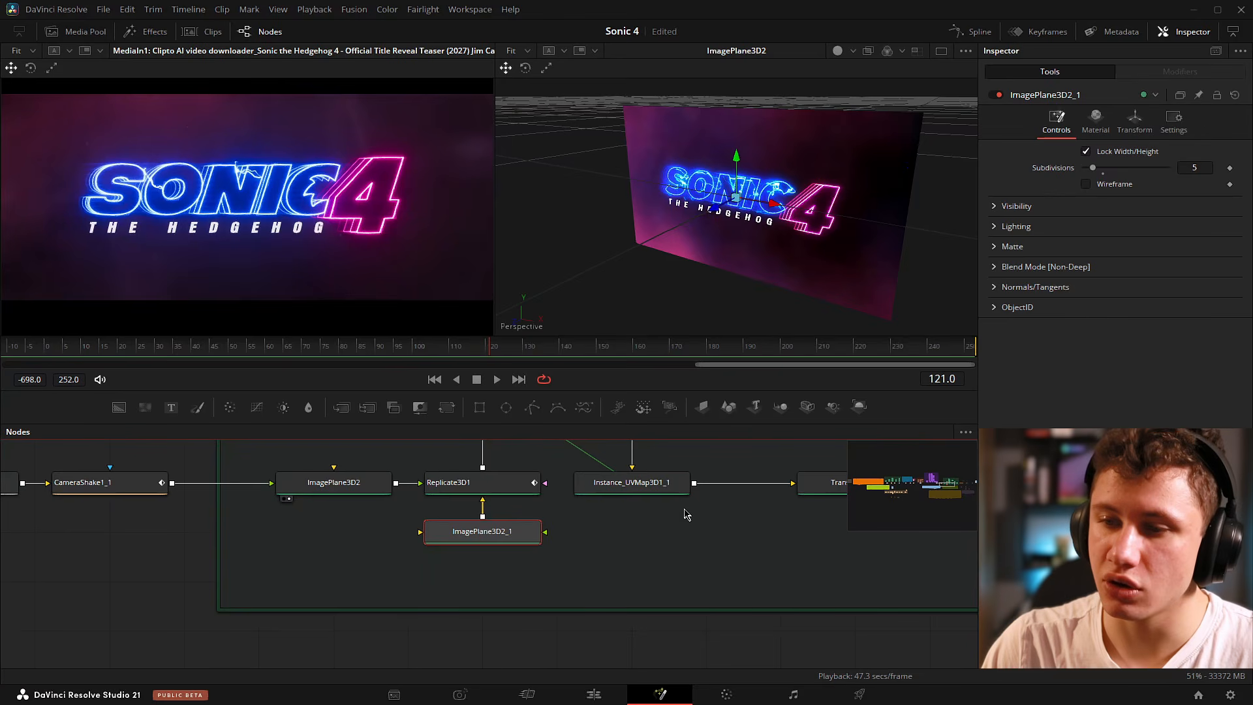
pyautogui.scroll(1, 685, 516)
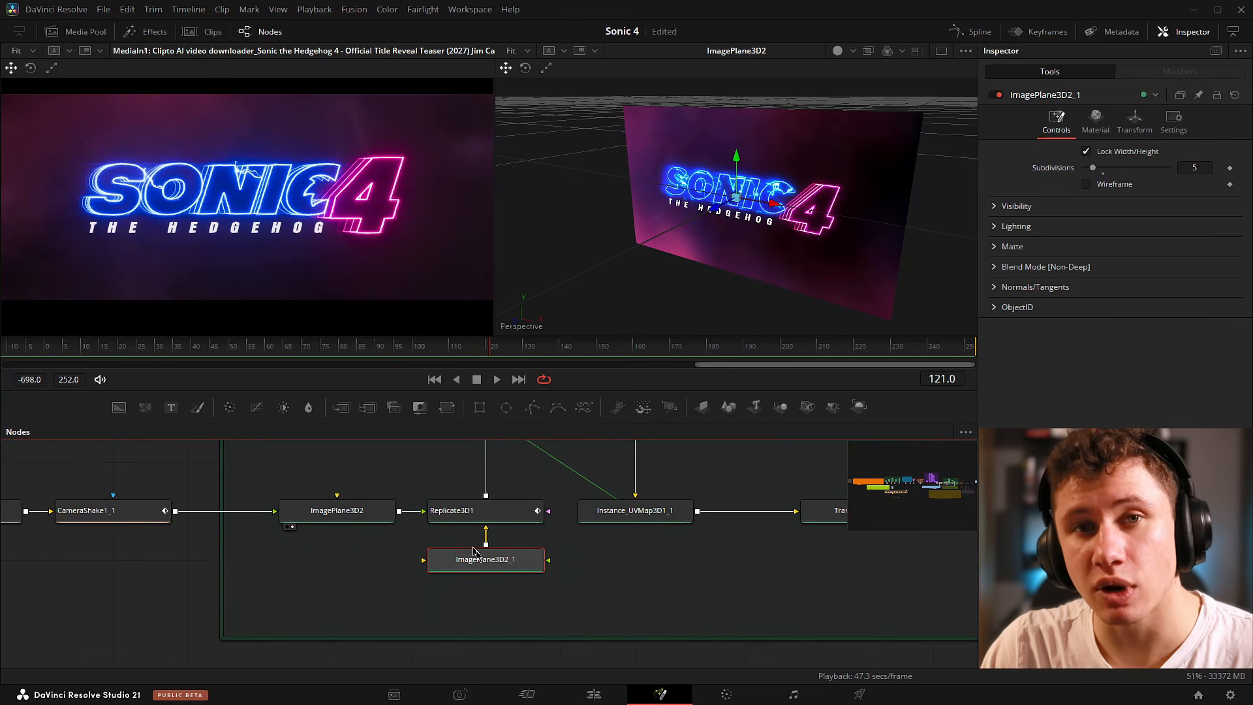
pyautogui.moveTo(487, 554); pyautogui.dragTo(502, 572)
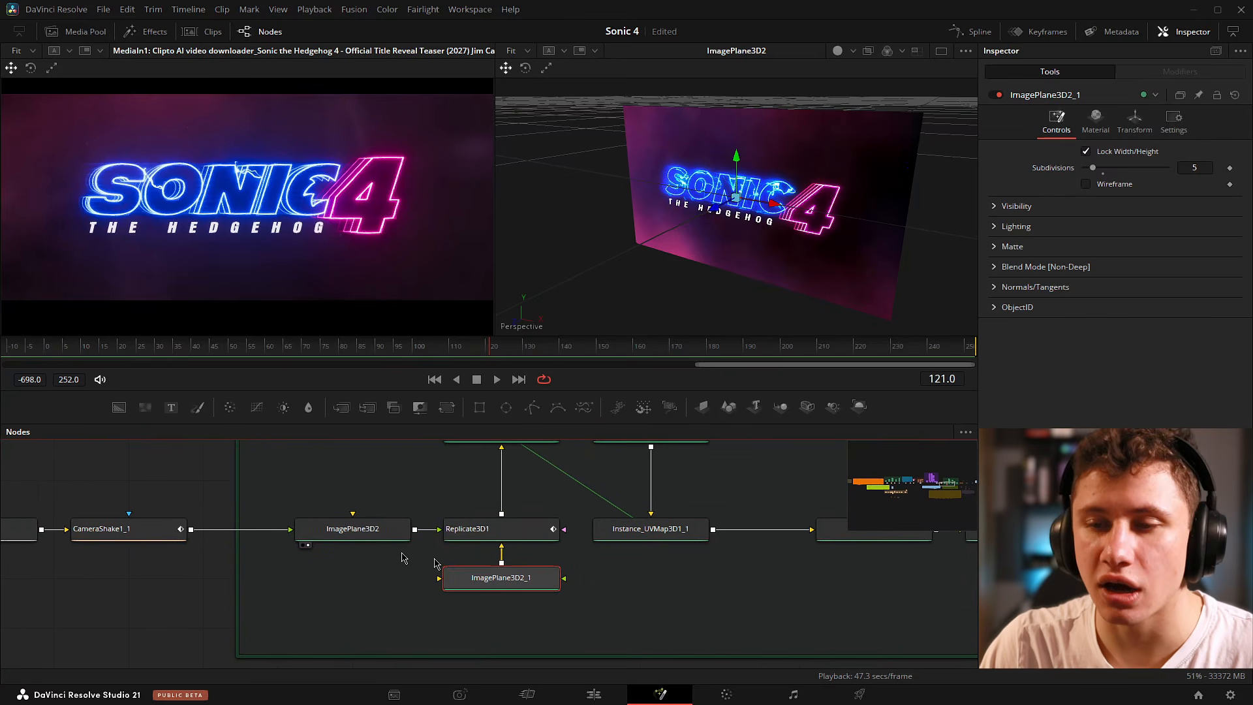
# Show Replicate3D1 in the 3D viewer and inspect its grid of repeated title planes from several angles.
pyautogui.click(524, 530)
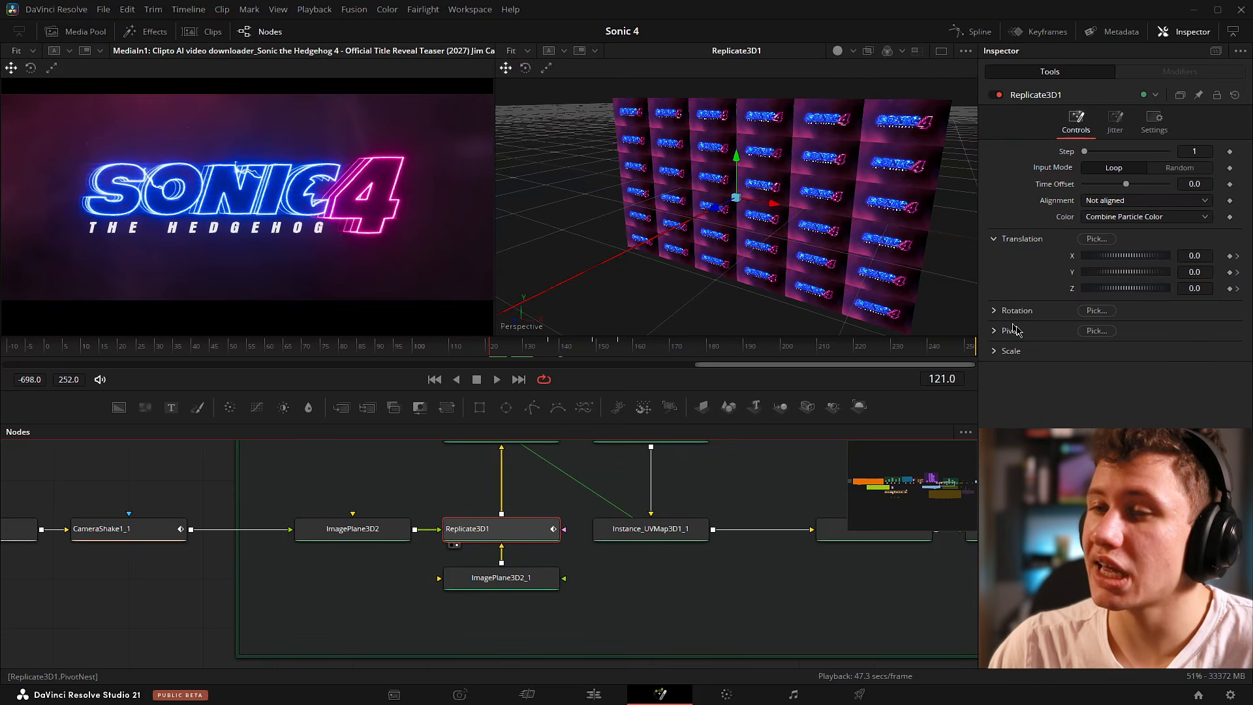
pyautogui.moveTo(868, 185); pyautogui.dragTo(915, 149)
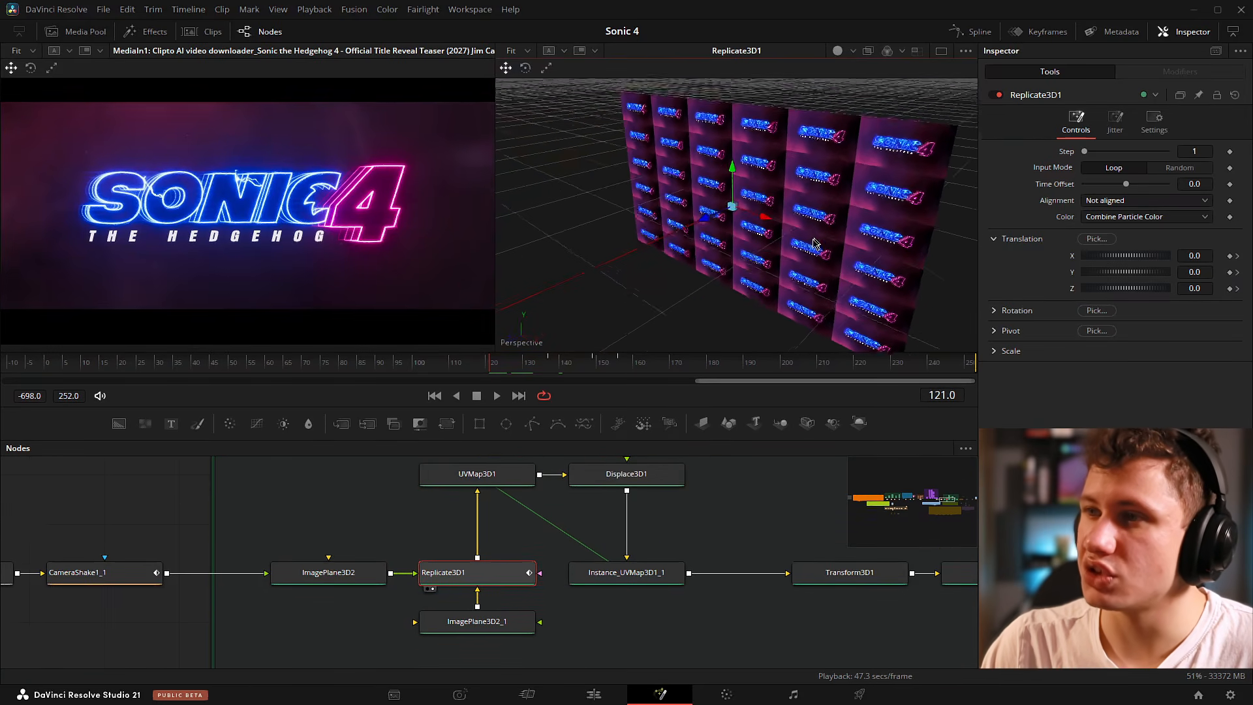
pyautogui.moveTo(900, 170); pyautogui.dragTo(873, 251)
pyautogui.rightClick(874, 252)
pyautogui.moveTo(652, 468); pyautogui.dragTo(608, 484)
pyautogui.moveTo(786, 486); pyautogui.dragTo(724, 482)
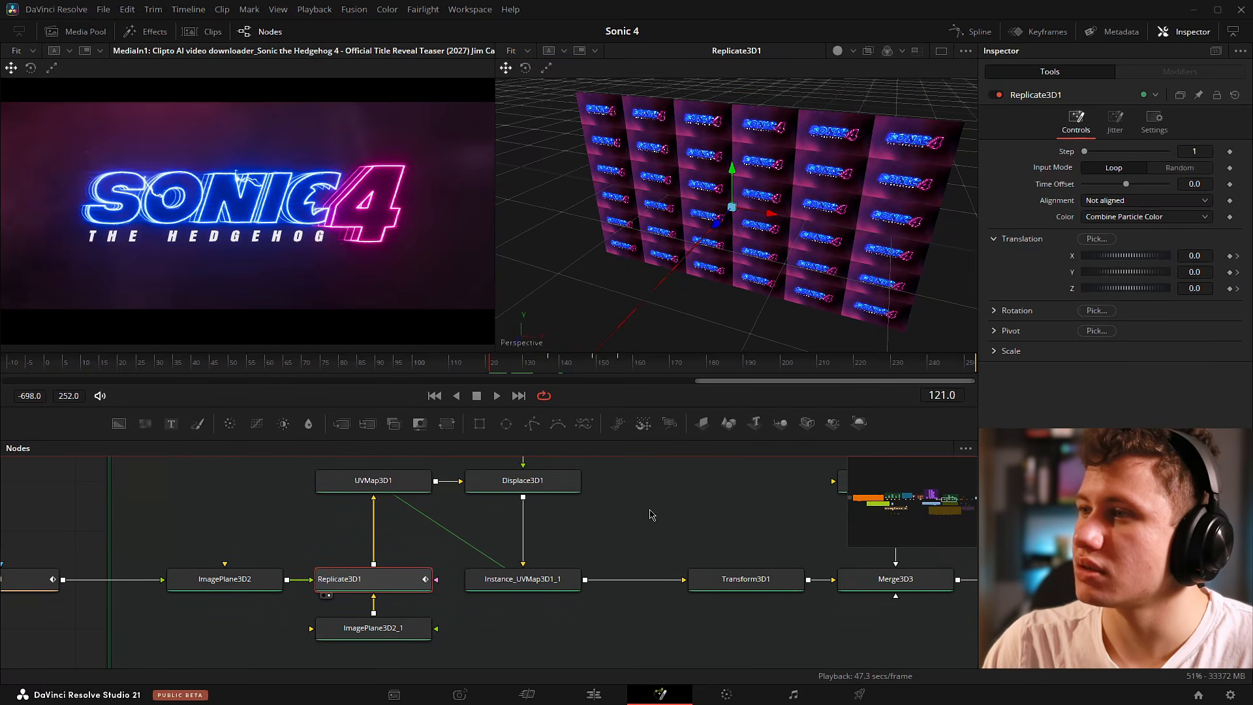
# Open the UVMap3D1 controls and examine the outline of its planar mapping around the replicated tiles.
pyautogui.moveTo(650, 514); pyautogui.dragTo(687, 517)
pyautogui.scroll(1, 431, 555)
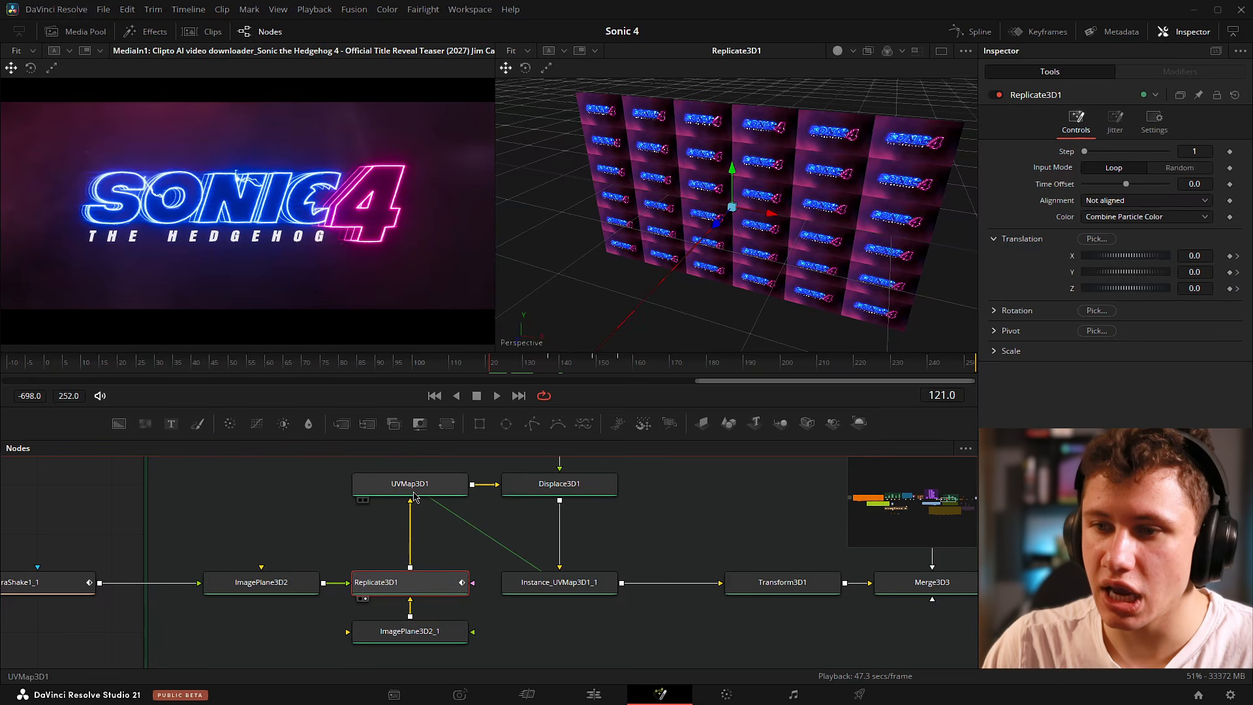
pyautogui.click(401, 500)
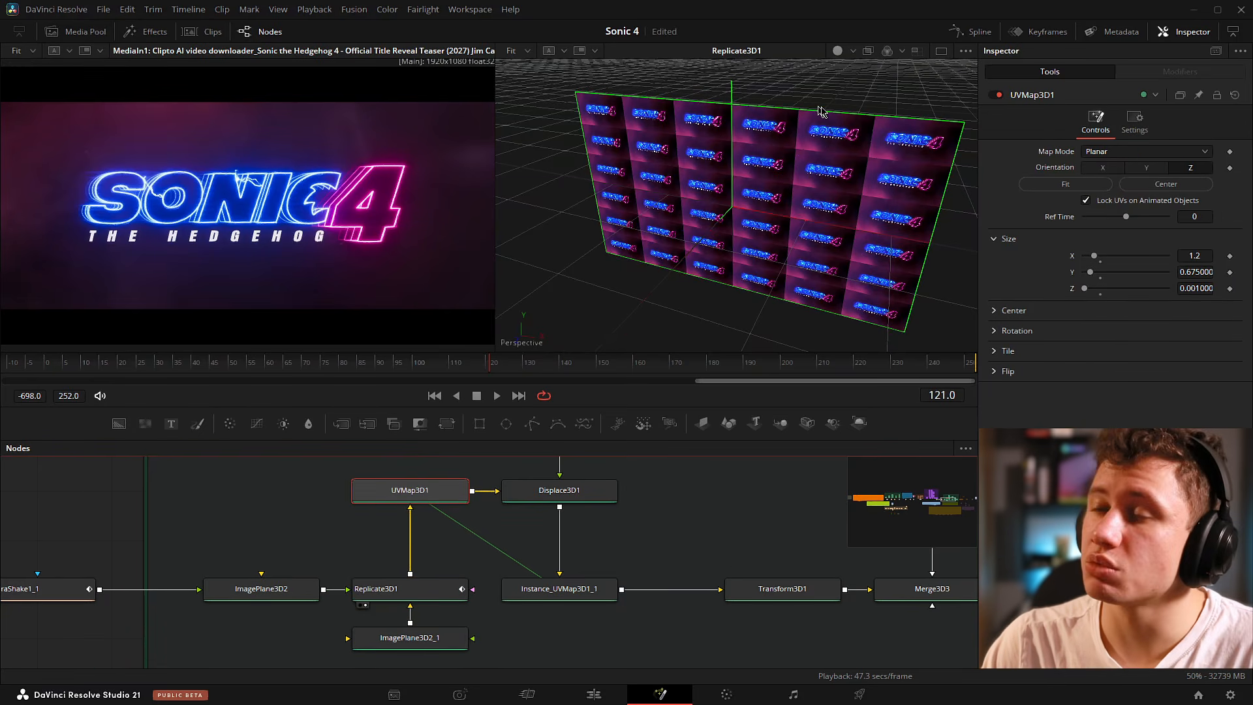
pyautogui.moveTo(820, 112); pyautogui.dragTo(841, 180)
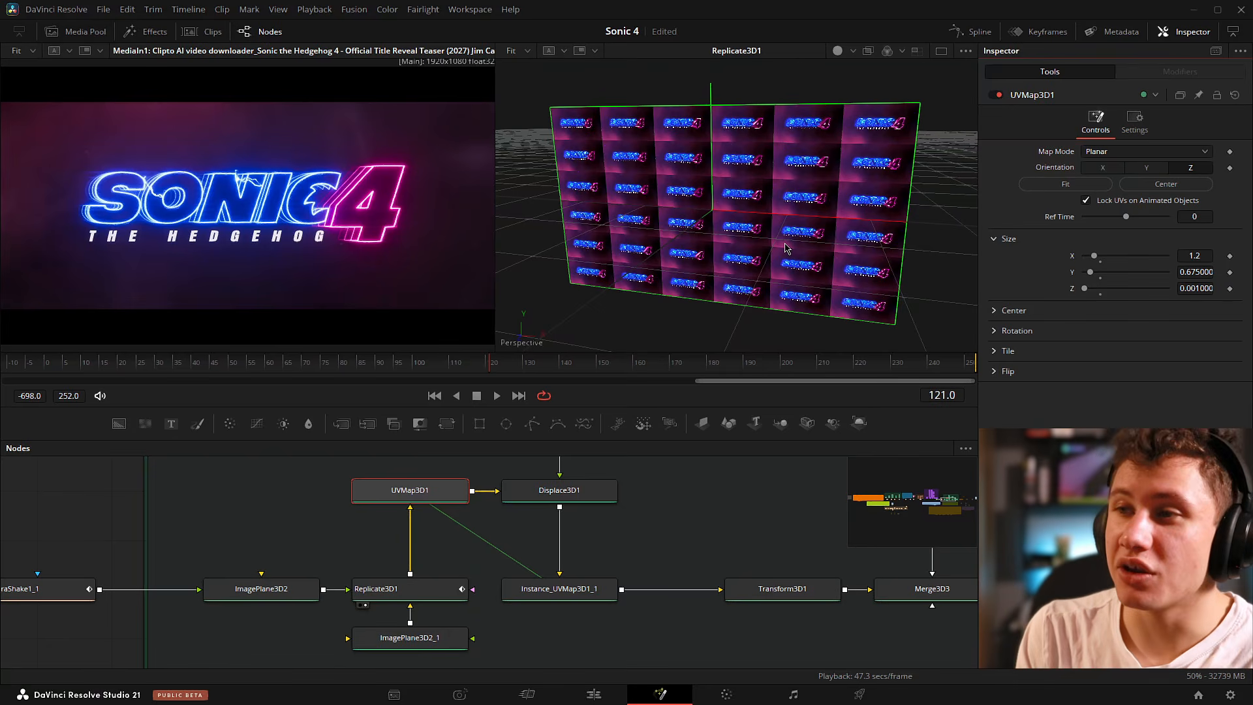
# Try UVMap3D1's orientation on Y, inspect the mapping plane from several angles, and set the orientation back to Z.
pyautogui.click(1146, 167)
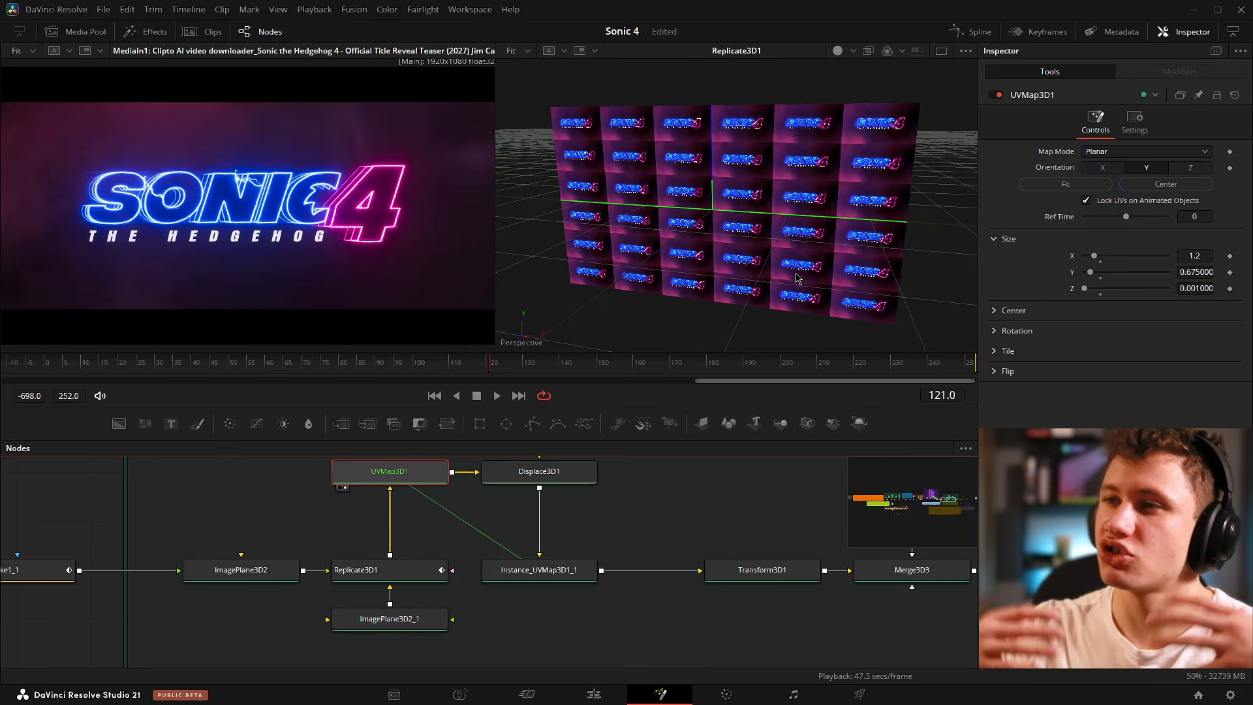
pyautogui.moveTo(648, 221); pyautogui.dragTo(643, 226)
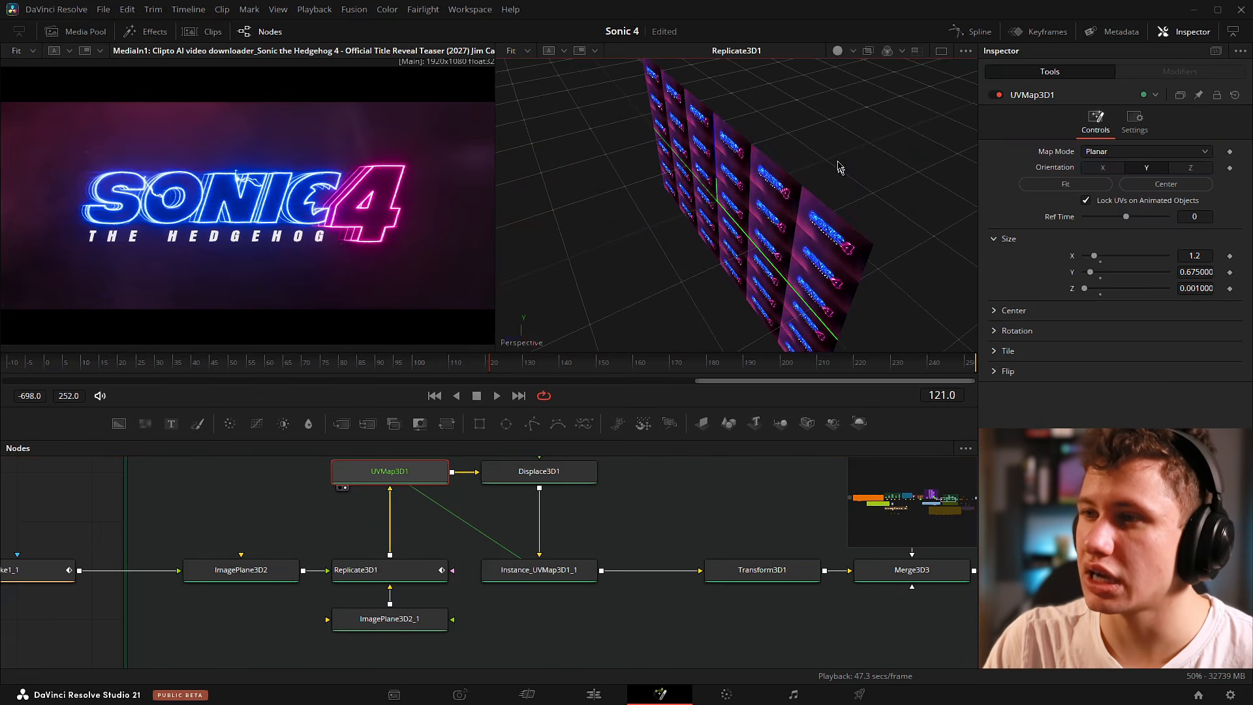
pyautogui.moveTo(811, 228); pyautogui.dragTo(711, 160)
pyautogui.rightClick(710, 158)
pyautogui.moveTo(645, 263); pyautogui.dragTo(930, 208)
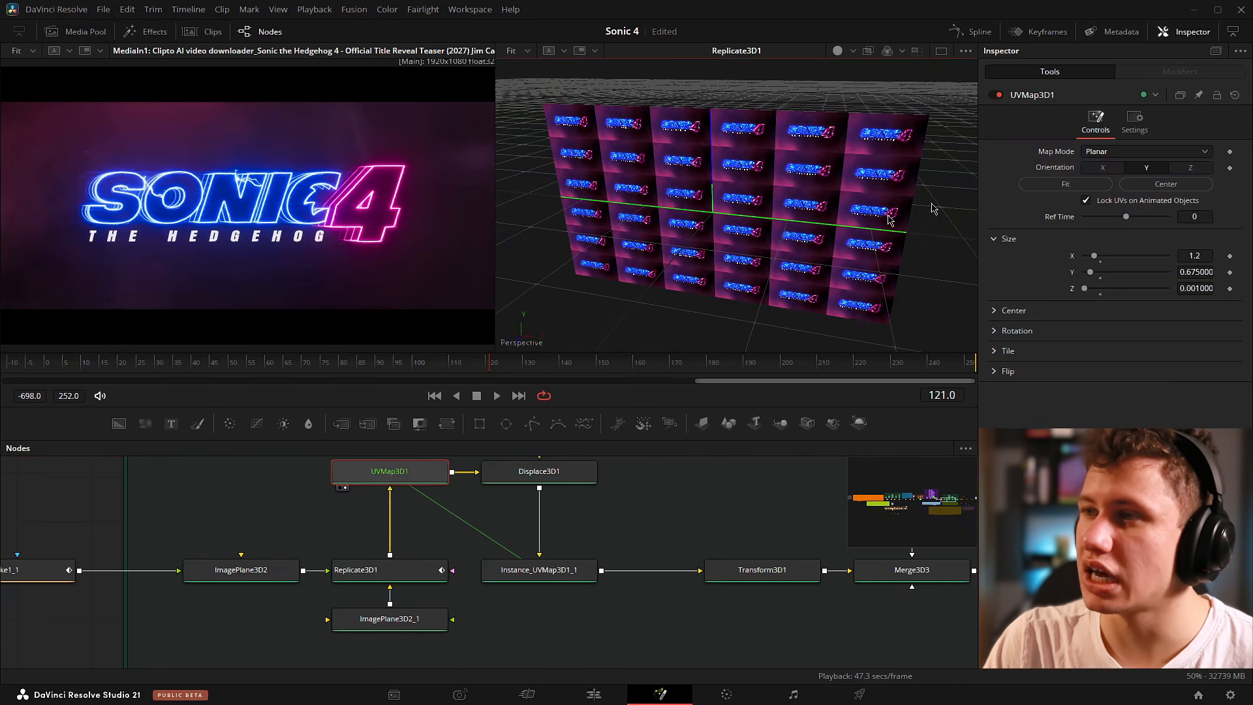
pyautogui.click(1189, 167)
# Inspect the Z-oriented mapping plane, and show UVMap3D1's output in the 3D viewer.
pyautogui.moveTo(833, 144); pyautogui.dragTo(693, 173)
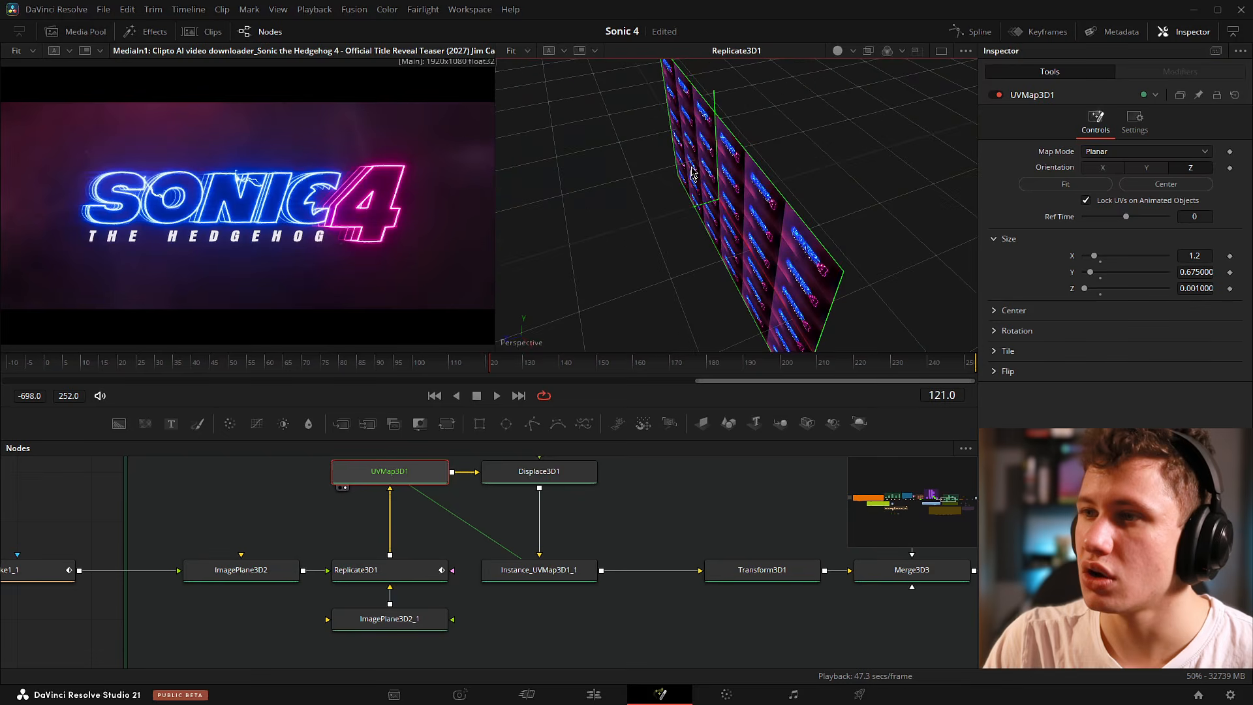
pyautogui.moveTo(696, 251); pyautogui.dragTo(817, 205)
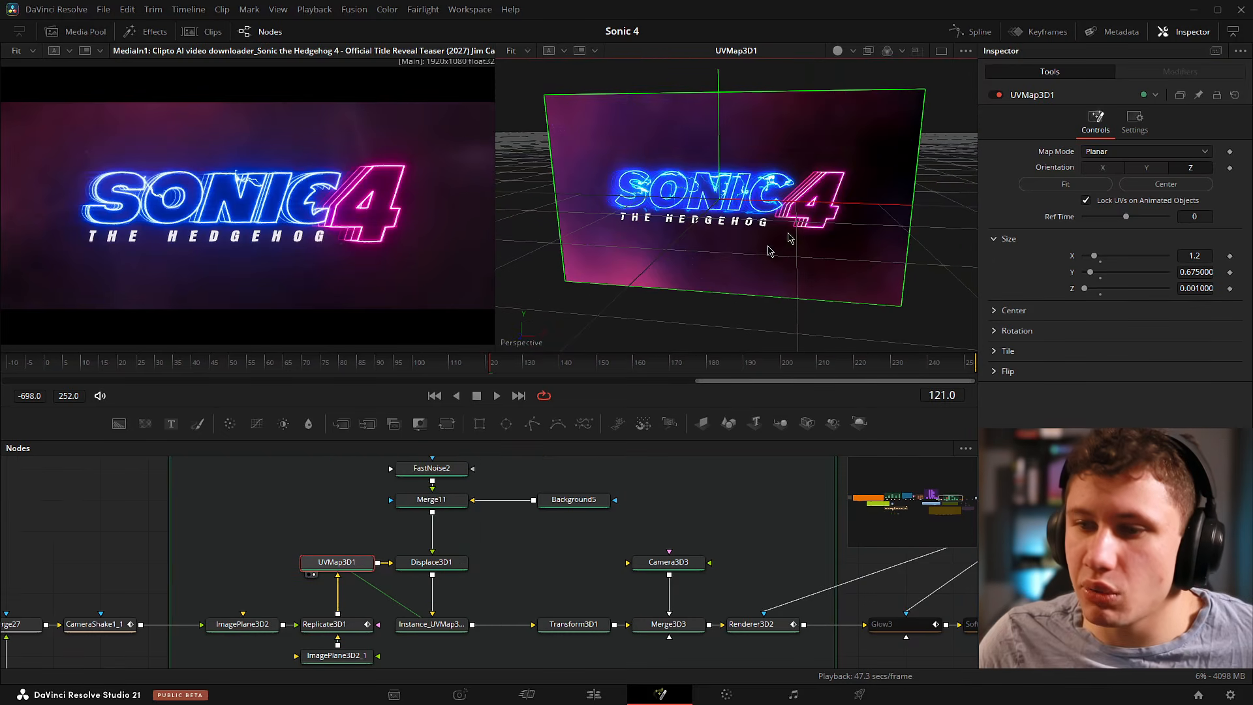
pyautogui.moveTo(532, 550); pyautogui.dragTo(570, 501)
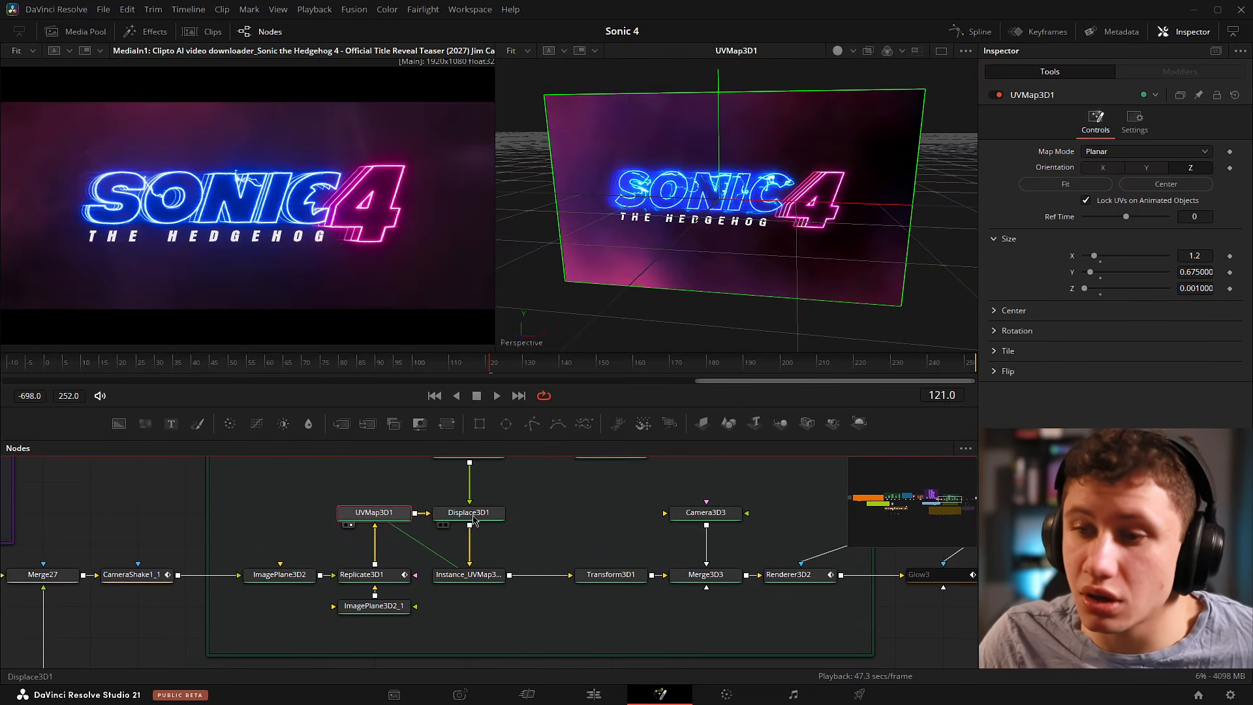
# Move Background5 closer to Merge11 and show its solid grey colour in the viewer.
pyautogui.moveTo(492, 522); pyautogui.dragTo(487, 540)
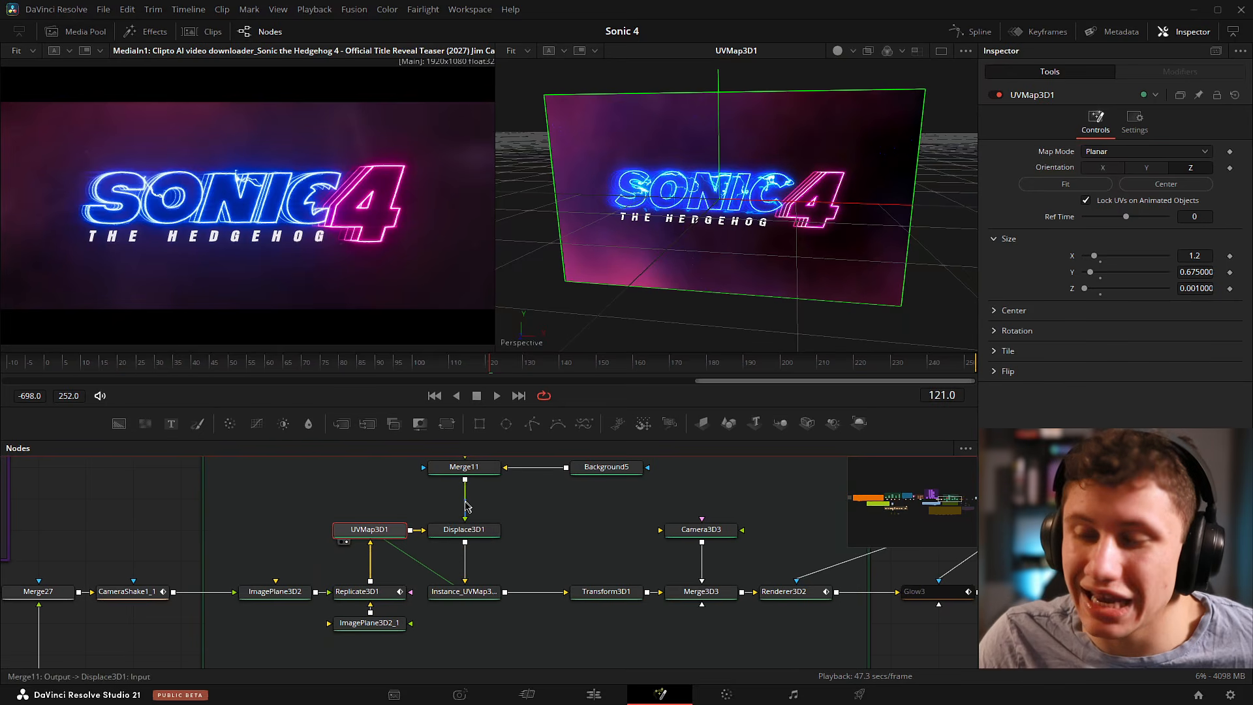
pyautogui.moveTo(535, 505); pyautogui.dragTo(498, 600)
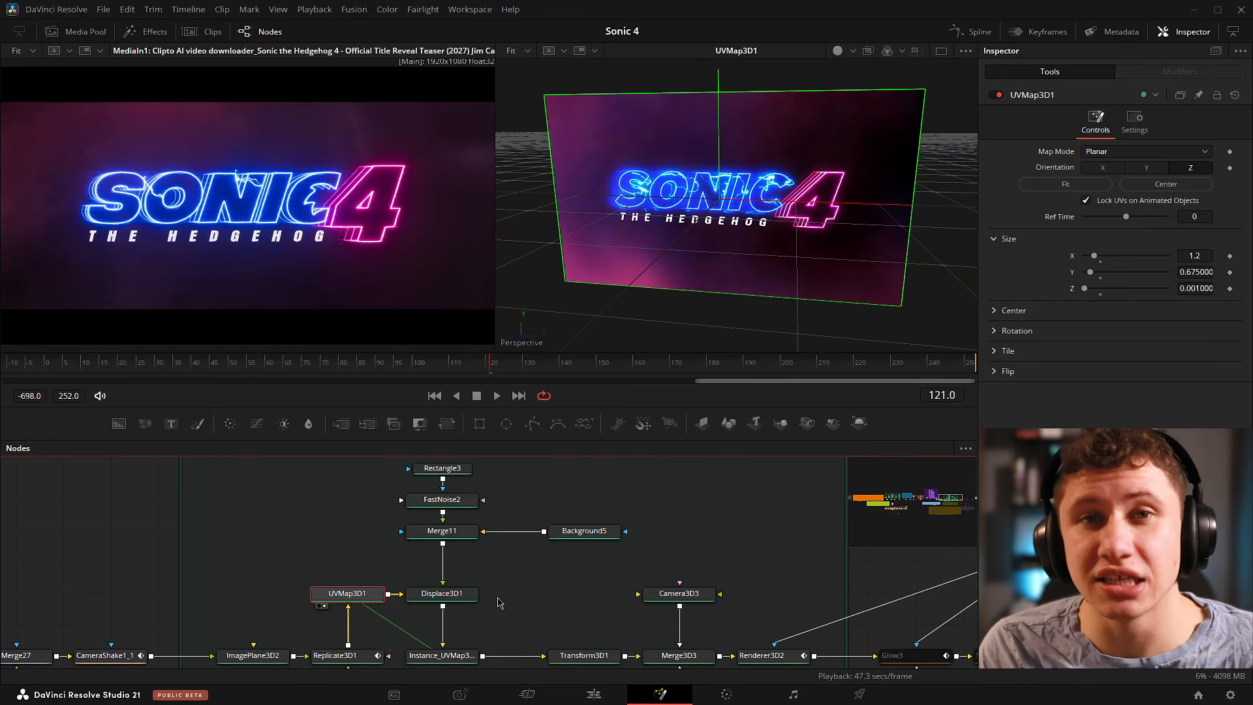
pyautogui.moveTo(485, 572); pyautogui.dragTo(467, 604)
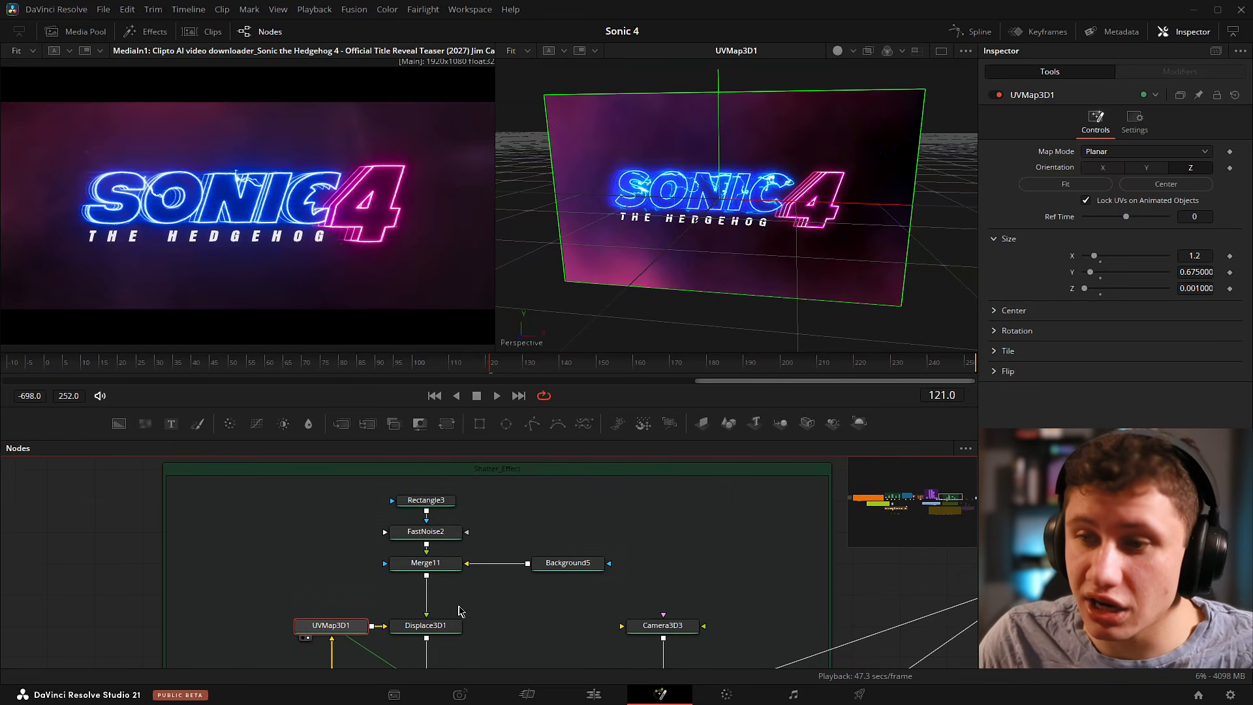
pyautogui.moveTo(357, 516); pyautogui.dragTo(370, 510)
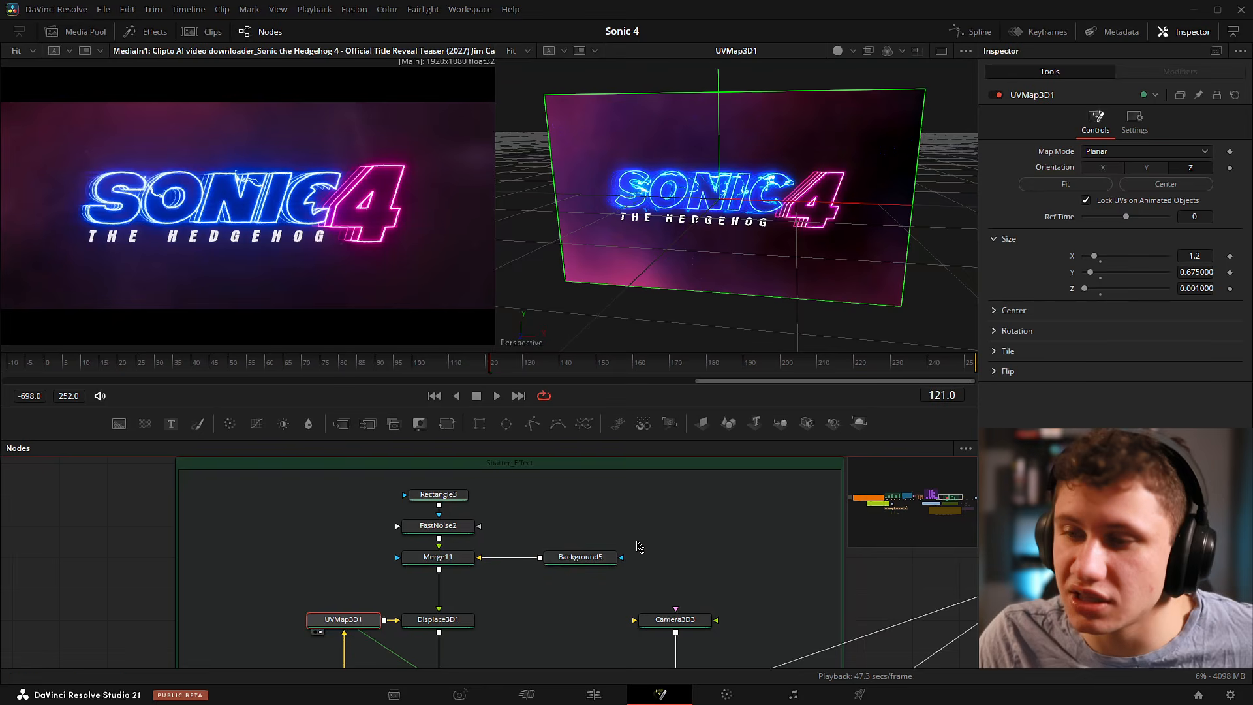
pyautogui.moveTo(609, 560); pyautogui.dragTo(563, 560)
pyautogui.press('2')
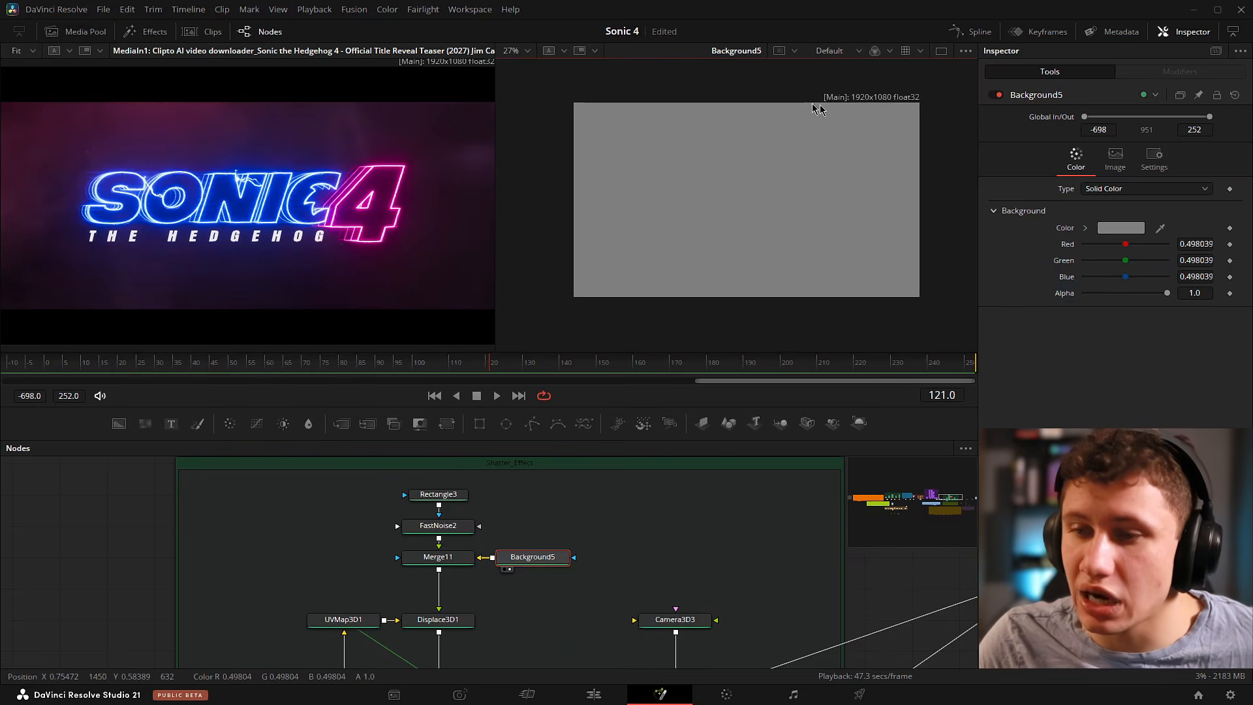
# Show Merge11's combined noise and background output in the viewer.
pyautogui.scroll(4, 476, 565)
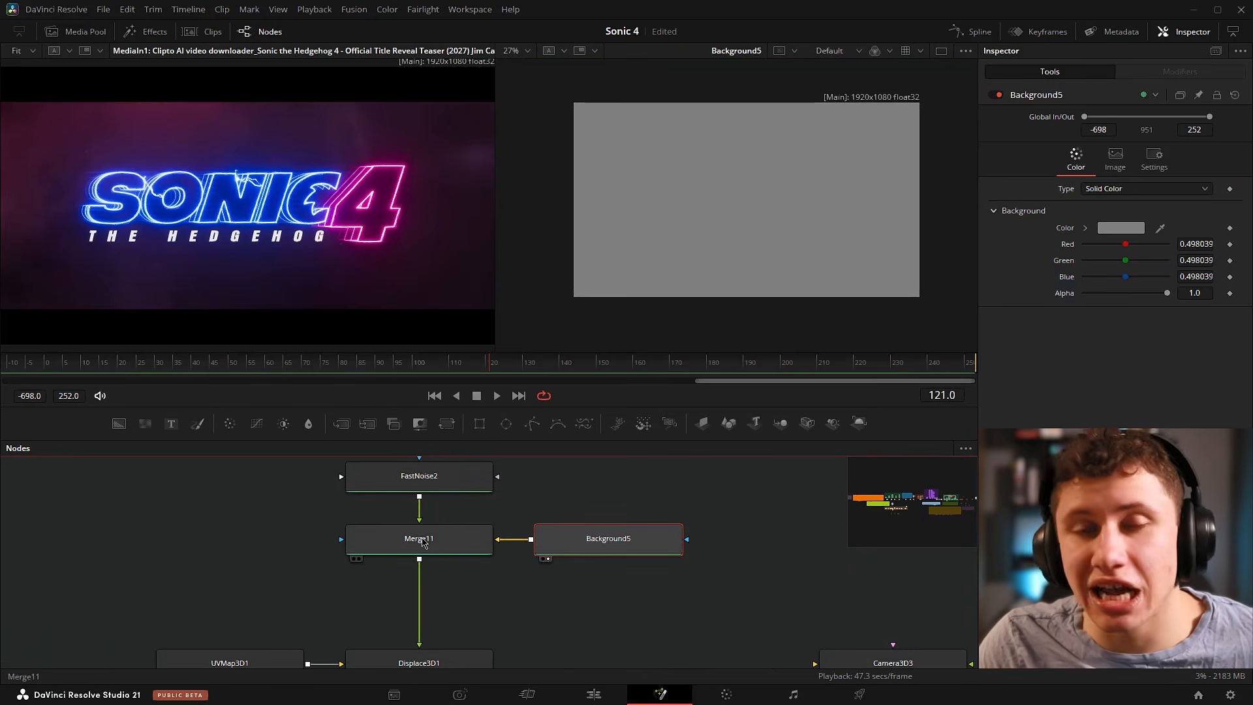
pyautogui.moveTo(423, 542); pyautogui.dragTo(587, 293)
pyautogui.scroll(-2, 541, 526)
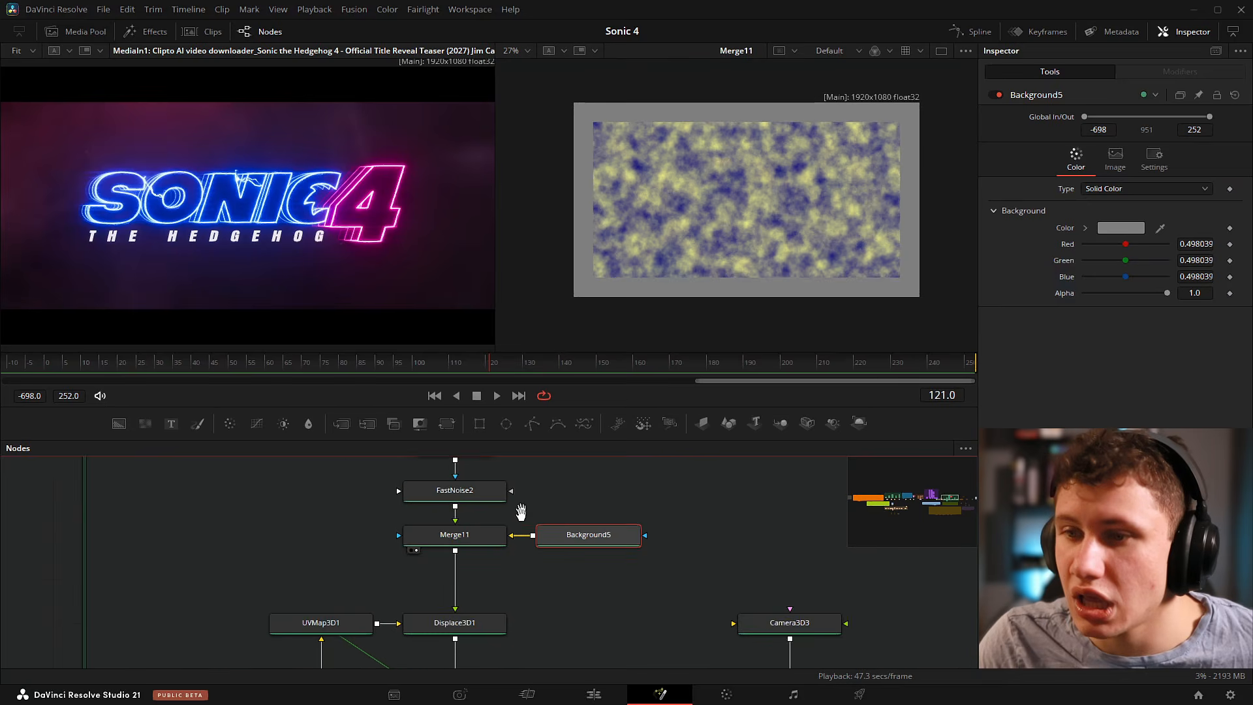
# Disconnect the Rectangle3 mask from FastNoise2 and show FastNoise2's output in the viewer.
pyautogui.moveTo(521, 513); pyautogui.dragTo(509, 581)
pyautogui.moveTo(460, 521); pyautogui.dragTo(393, 522)
pyautogui.click(435, 537)
pyautogui.moveTo(443, 560); pyautogui.dragTo(698, 302)
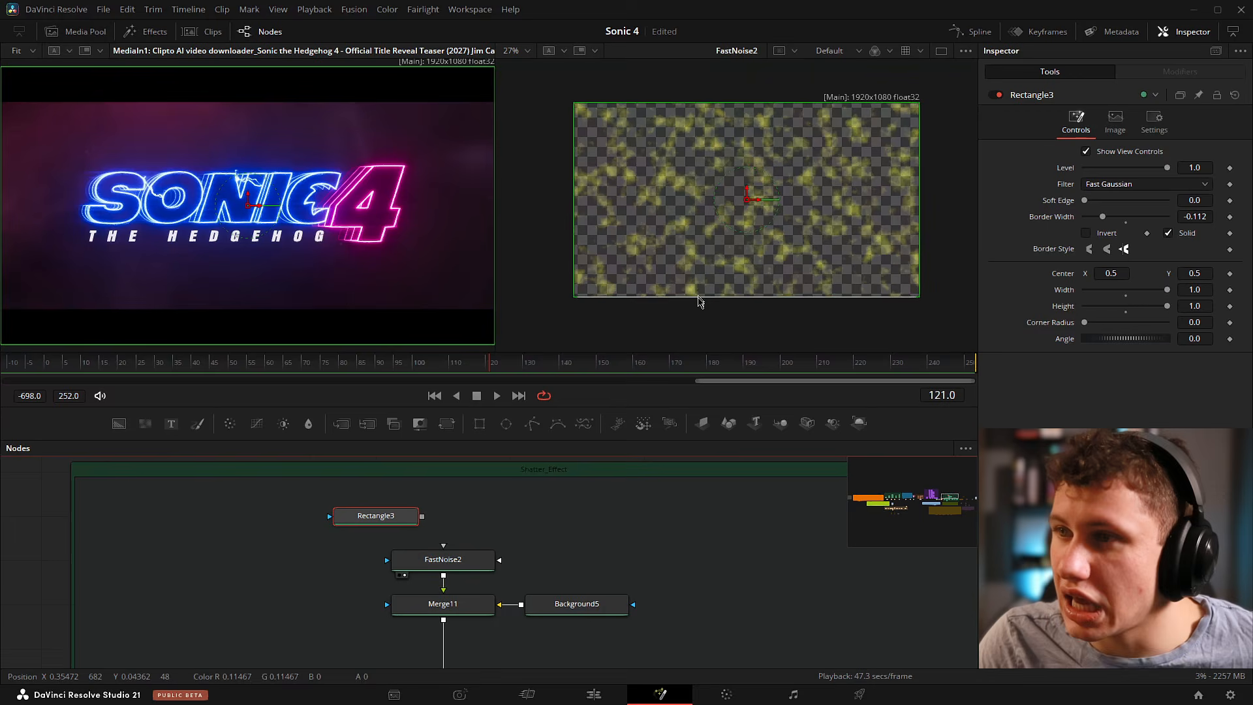
# Review FastNoise2's noise and two-colour settings, and show the unmasked noise over the background through Merge11.
pyautogui.click(465, 564)
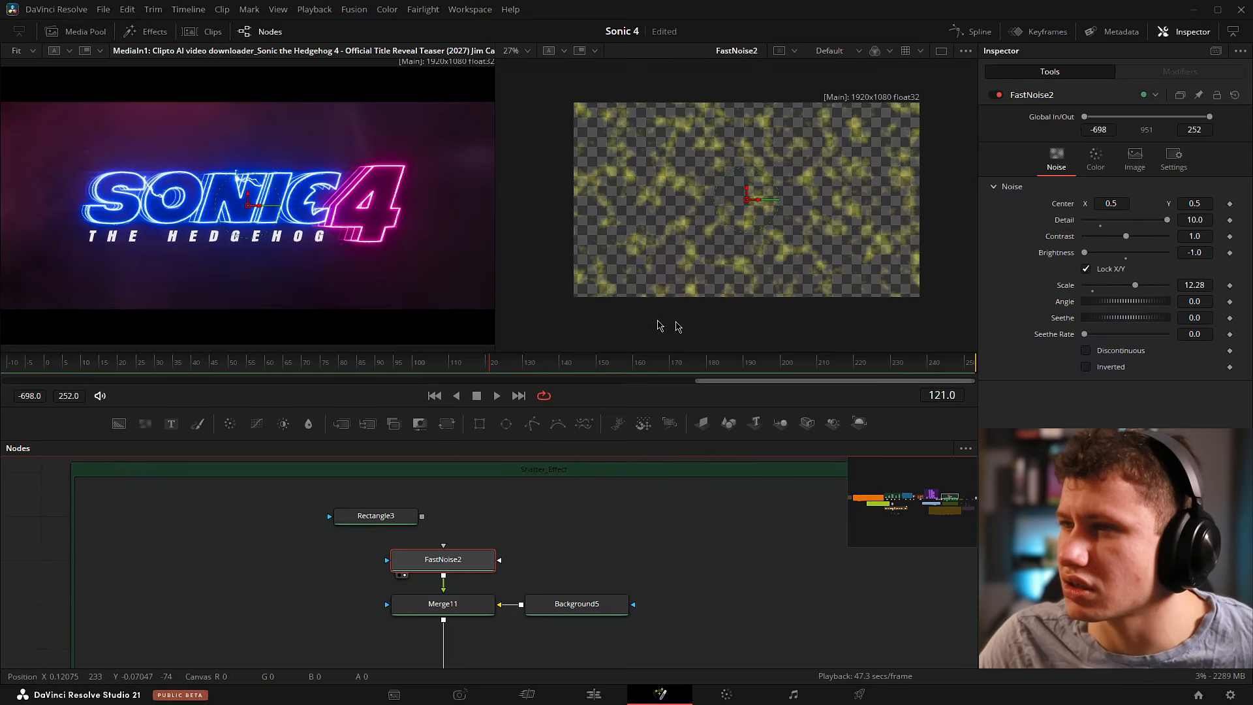
pyautogui.click(1097, 160)
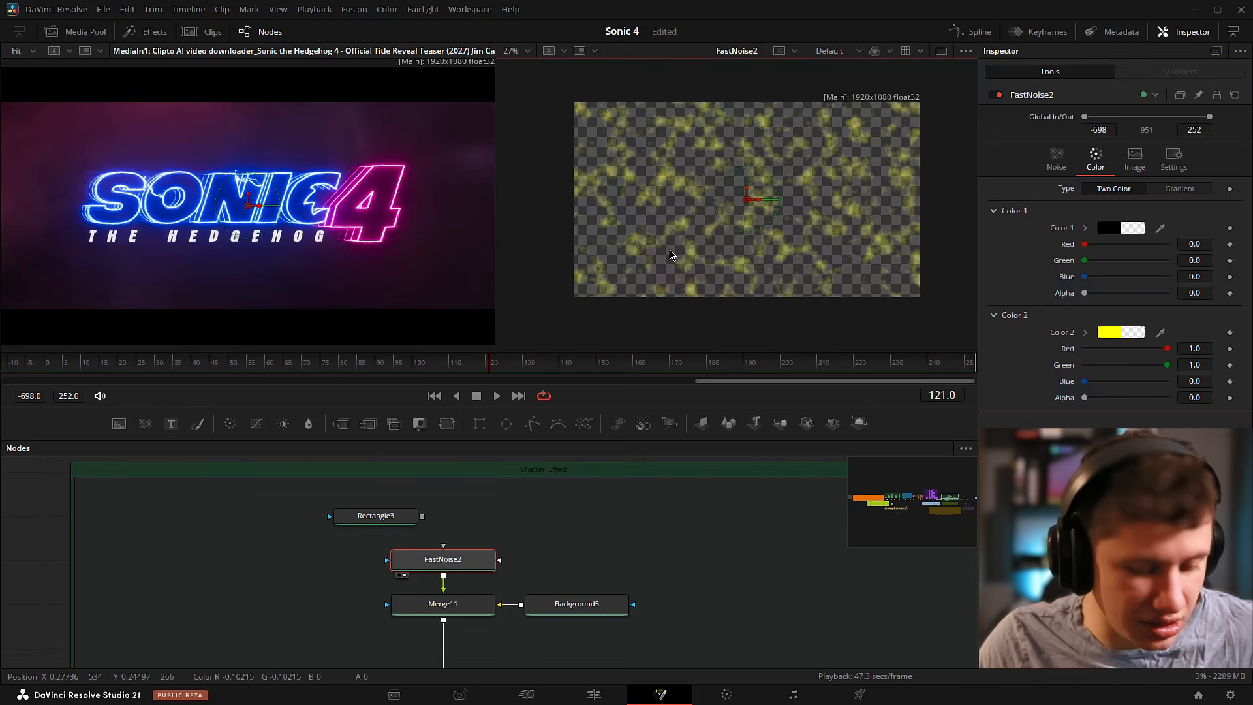
pyautogui.hotkey('ctrl', 'f')
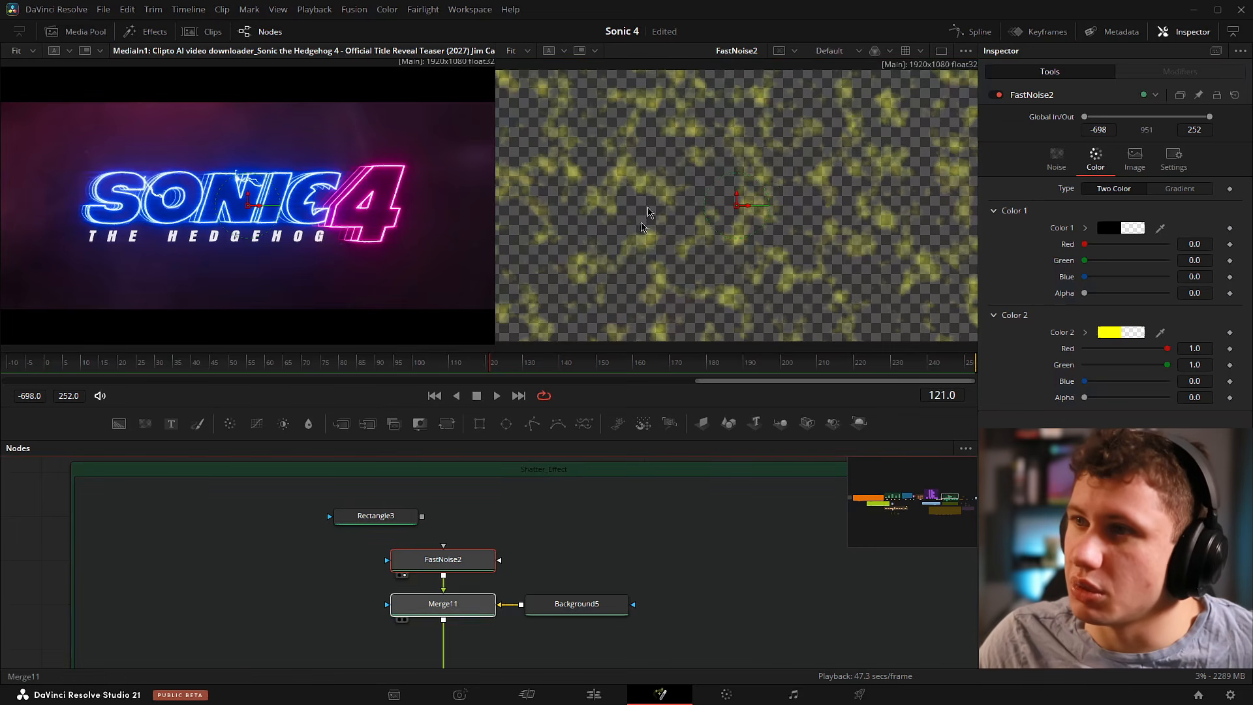
pyautogui.press('2')
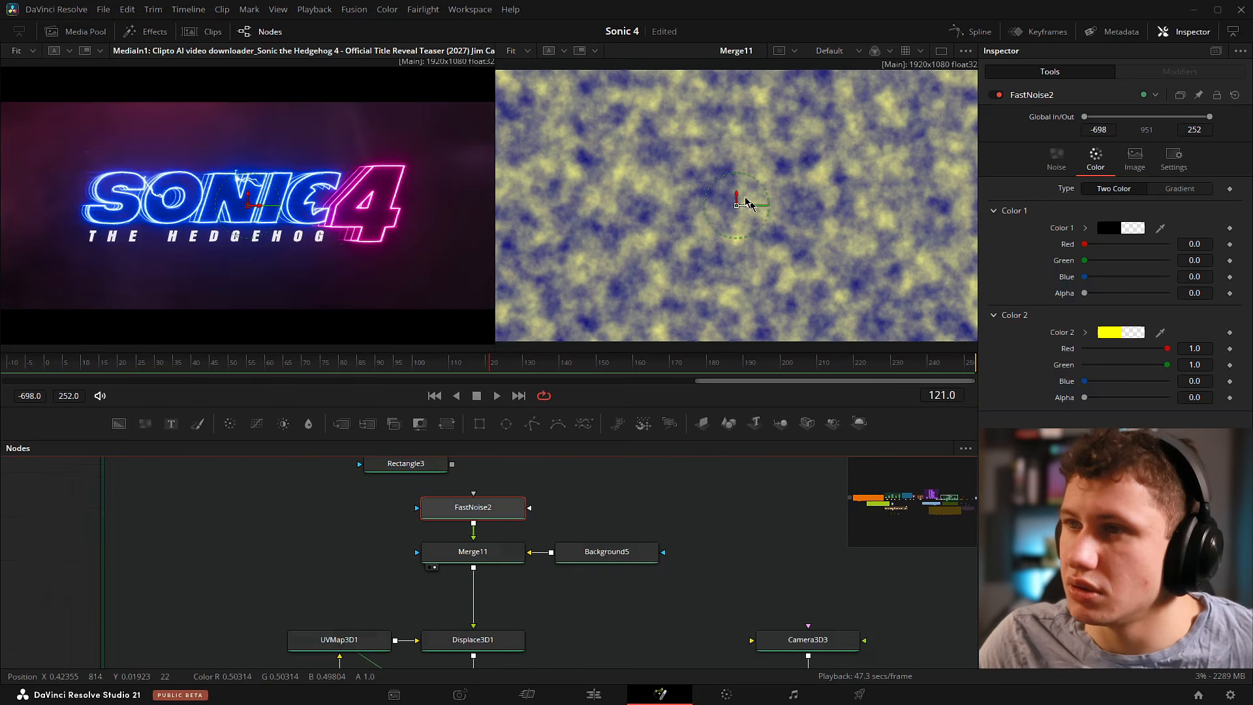
pyautogui.scroll(-1, 796, 147)
pyautogui.scroll(-1, 794, 143)
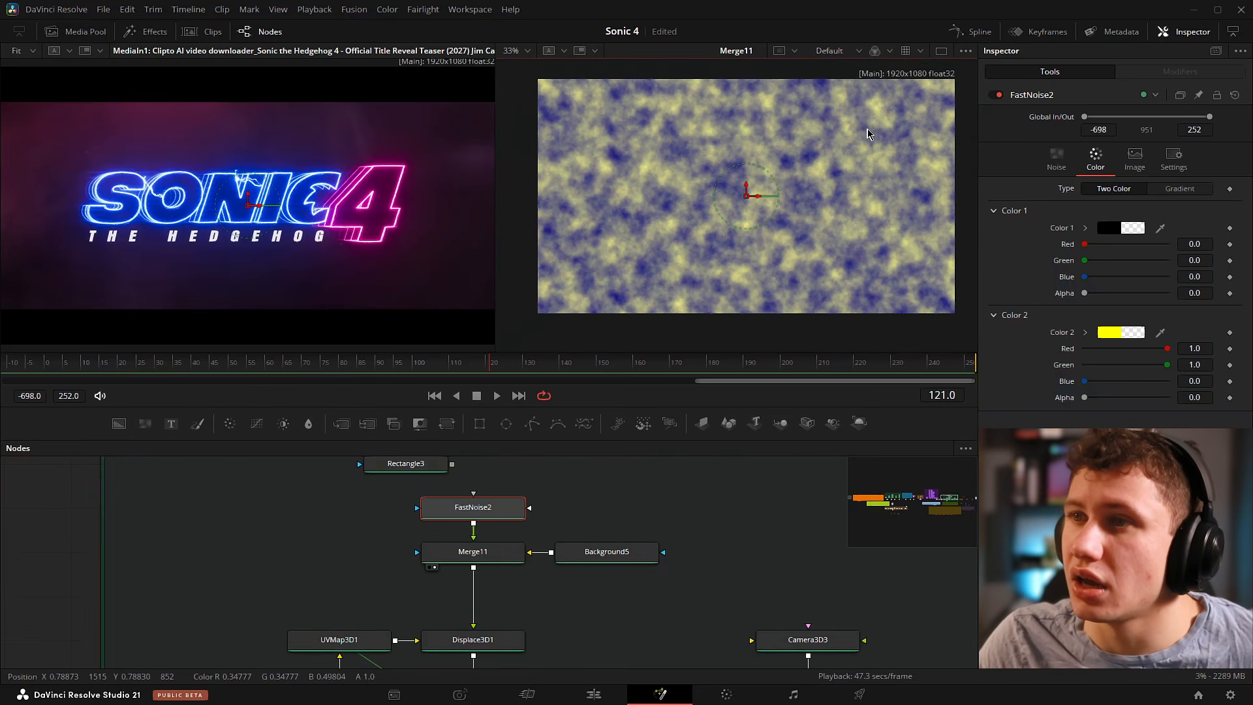
pyautogui.moveTo(866, 129); pyautogui.dragTo(863, 135)
# Reconnect Rectangle3 as FastNoise2's mask and check the mask shape and masked noise in the viewer.
pyautogui.moveTo(549, 521); pyautogui.dragTo(545, 571)
pyautogui.moveTo(449, 519); pyautogui.dragTo(435, 568)
pyautogui.moveTo(386, 516); pyautogui.dragTo(454, 515)
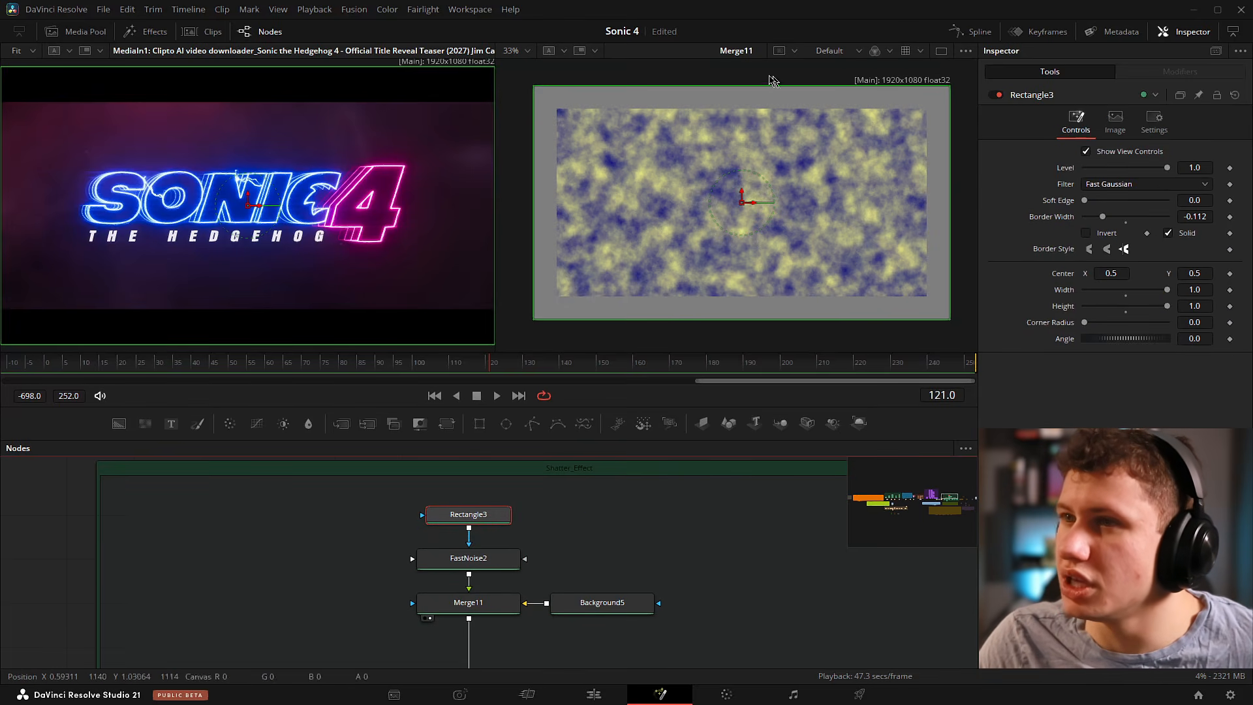
pyautogui.press('2')
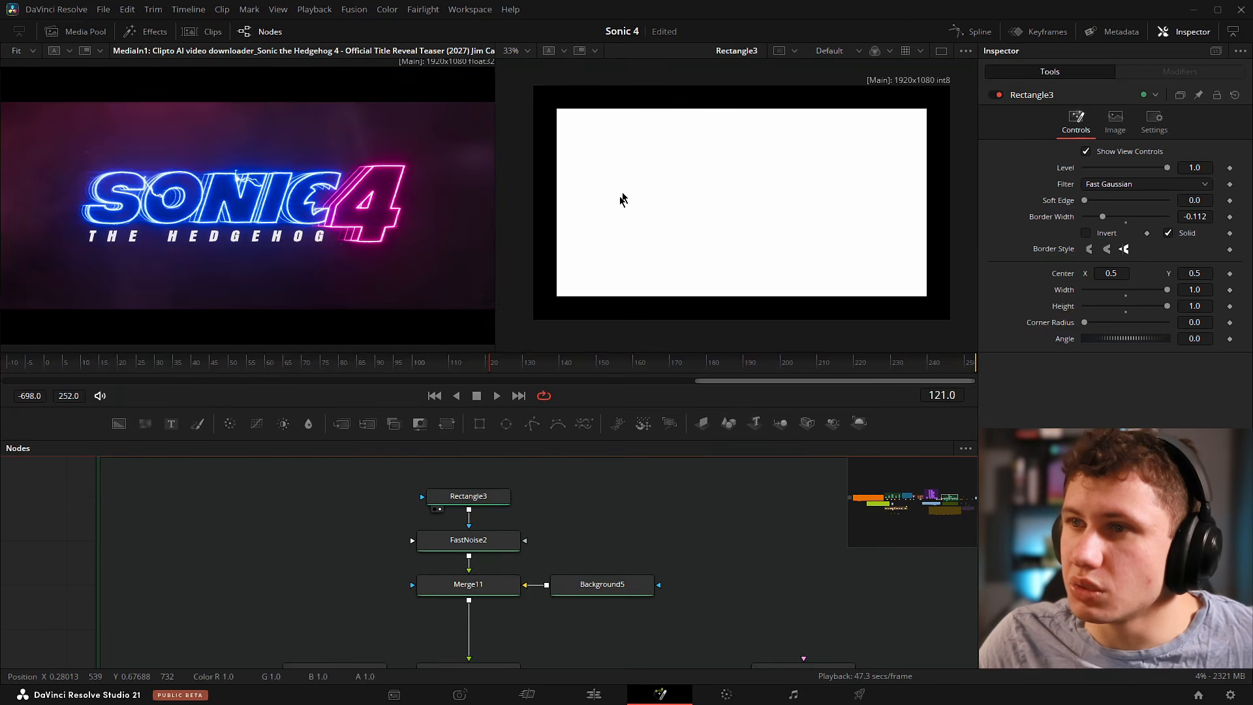
pyautogui.click(623, 201)
pyautogui.hotkey('ctrl', 'f')
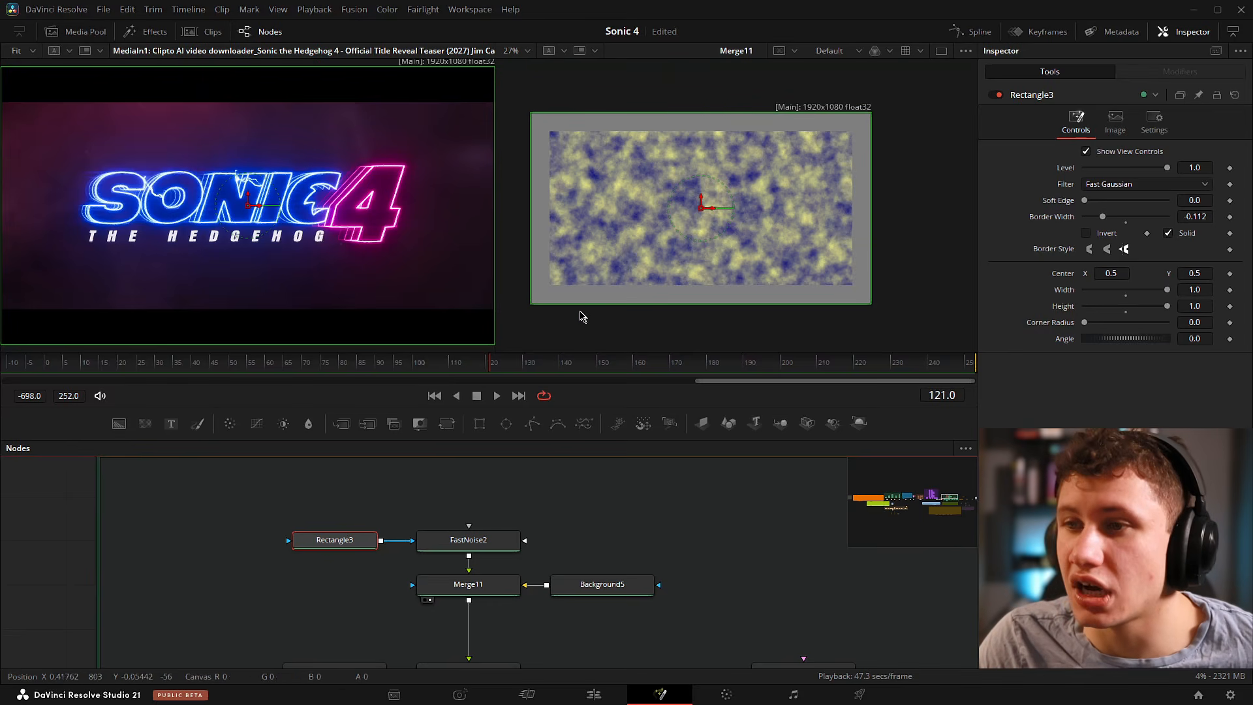
# Disconnect Rectangle3 from FastNoise2 and inspect the unmasked displacement of the planes in Displace3D1.
pyautogui.moveTo(587, 561); pyautogui.dragTo(640, 529)
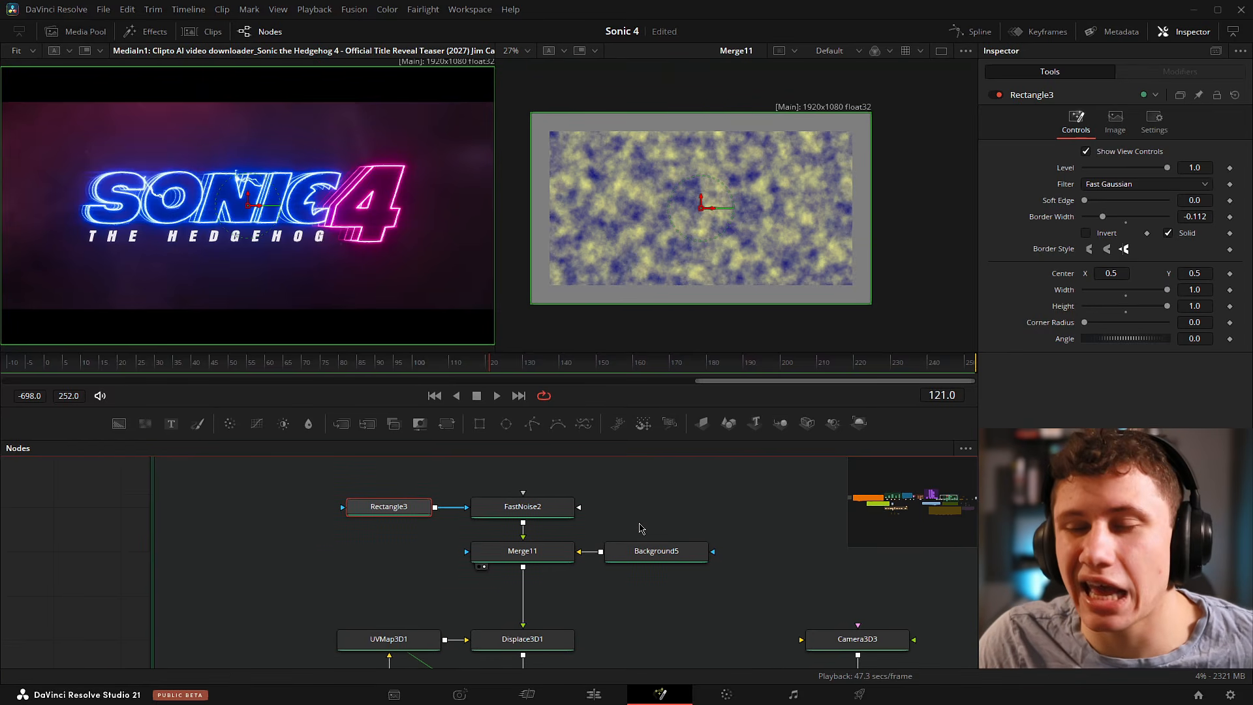
pyautogui.click(458, 507)
pyautogui.moveTo(592, 600); pyautogui.dragTo(588, 547)
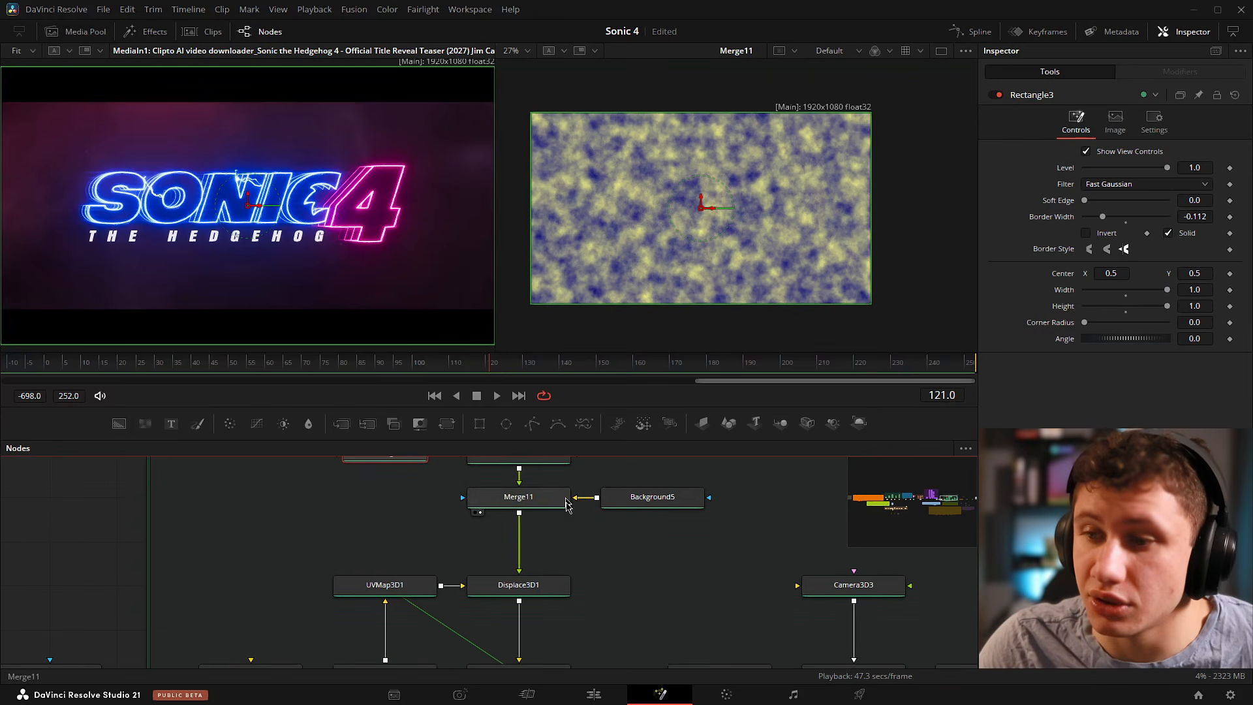
pyautogui.moveTo(568, 506); pyautogui.dragTo(573, 515)
pyautogui.moveTo(548, 599); pyautogui.dragTo(713, 188)
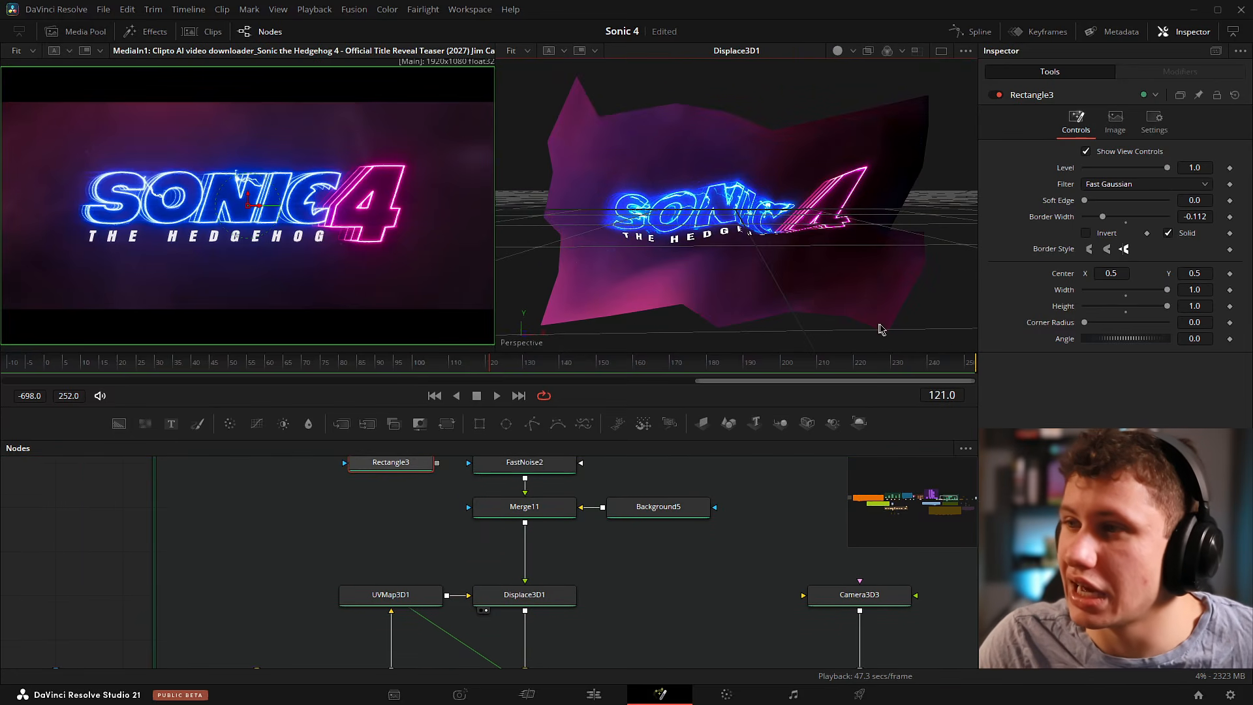
pyautogui.moveTo(894, 109); pyautogui.dragTo(765, 148)
# Reconnect Rectangle3 to FastNoise2's mask input, and inspect the displaced planes together with Displace3D1's settings.
pyautogui.moveTo(437, 472); pyautogui.dragTo(499, 515)
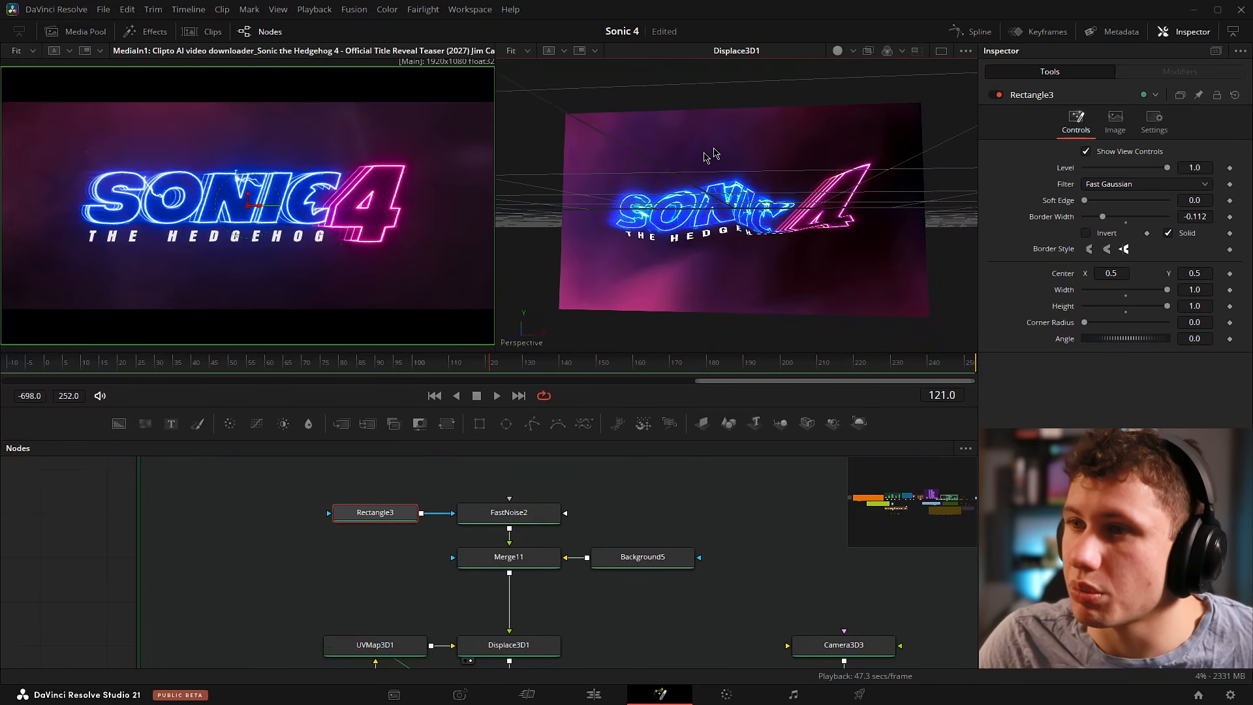
pyautogui.moveTo(894, 117); pyautogui.dragTo(876, 128)
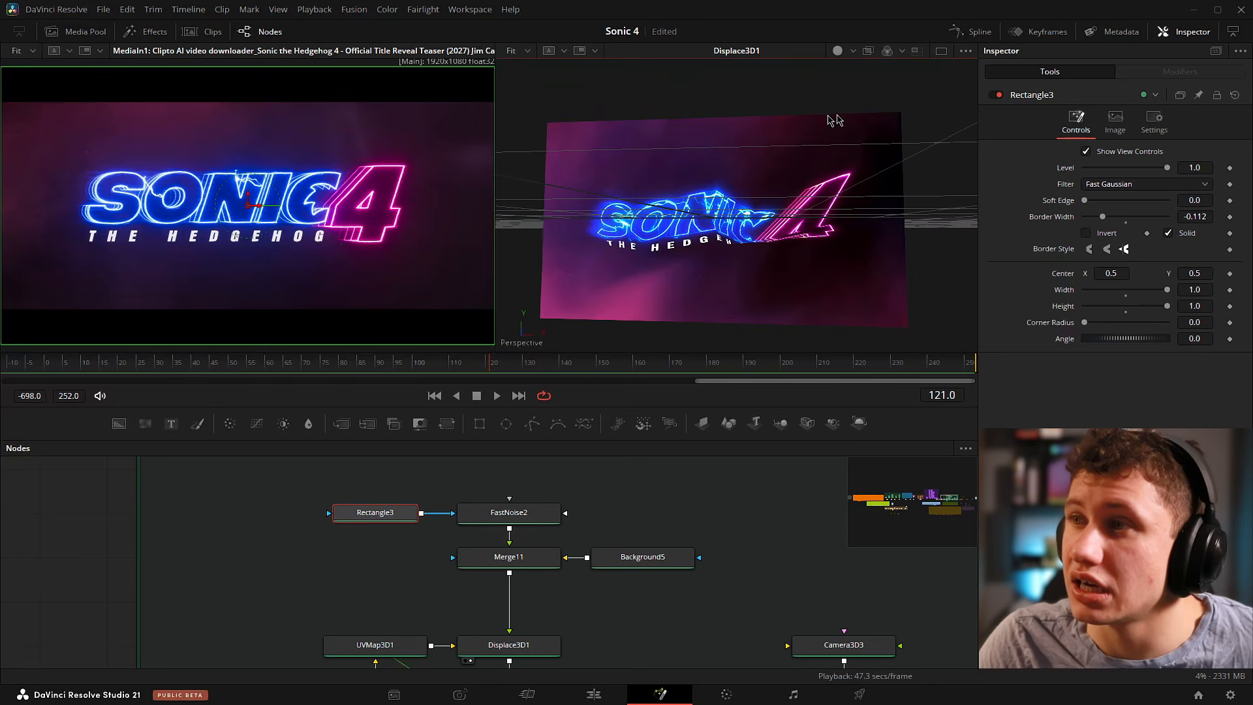
pyautogui.scroll(-4, 592, 598)
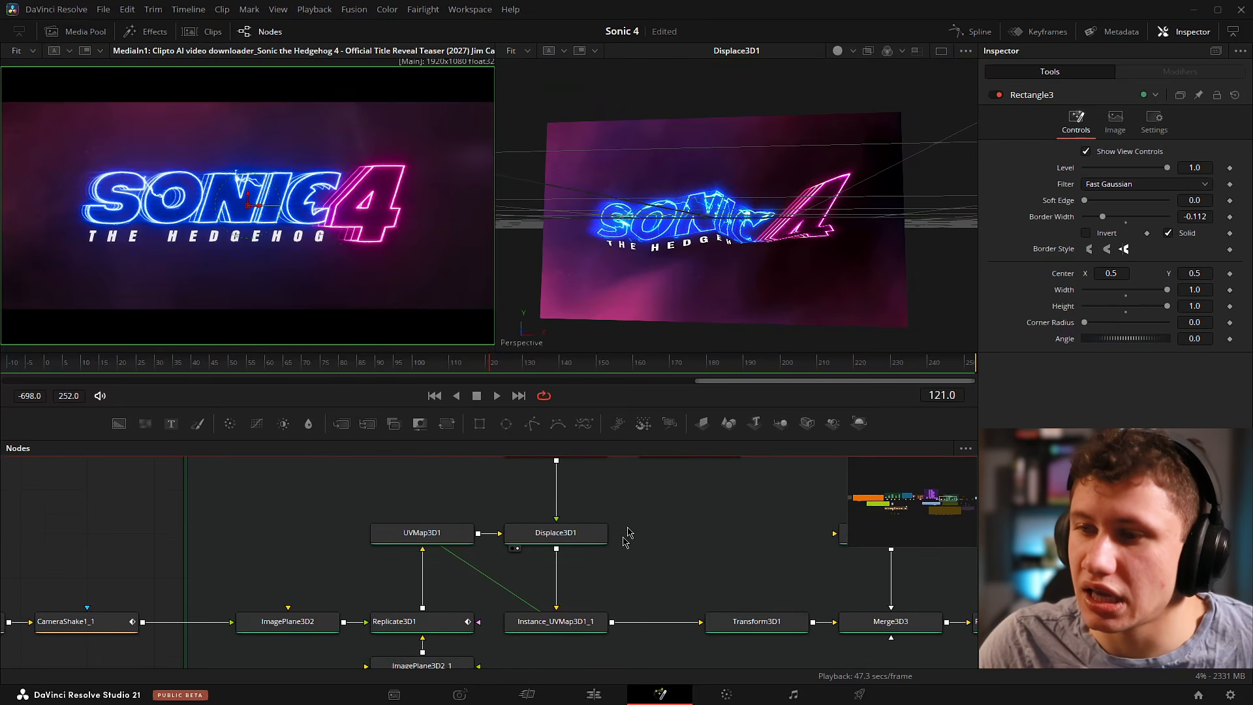
pyautogui.click(522, 540)
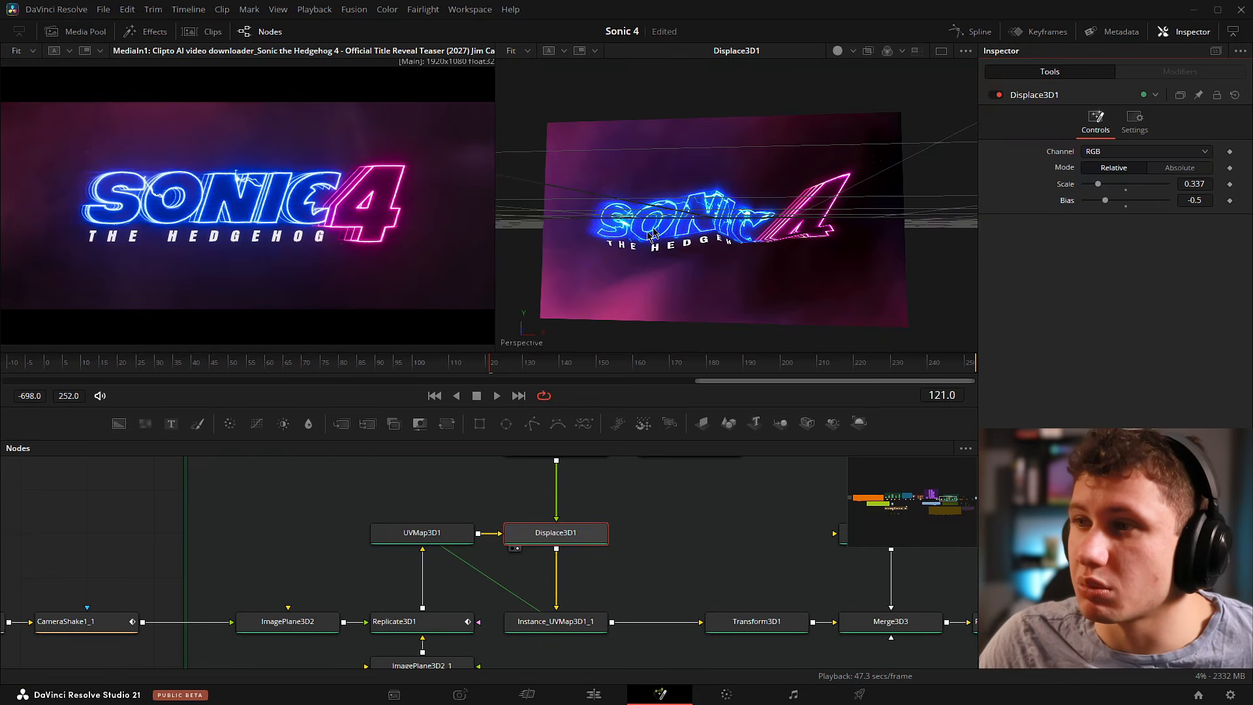
pyautogui.moveTo(779, 133); pyautogui.dragTo(819, 194)
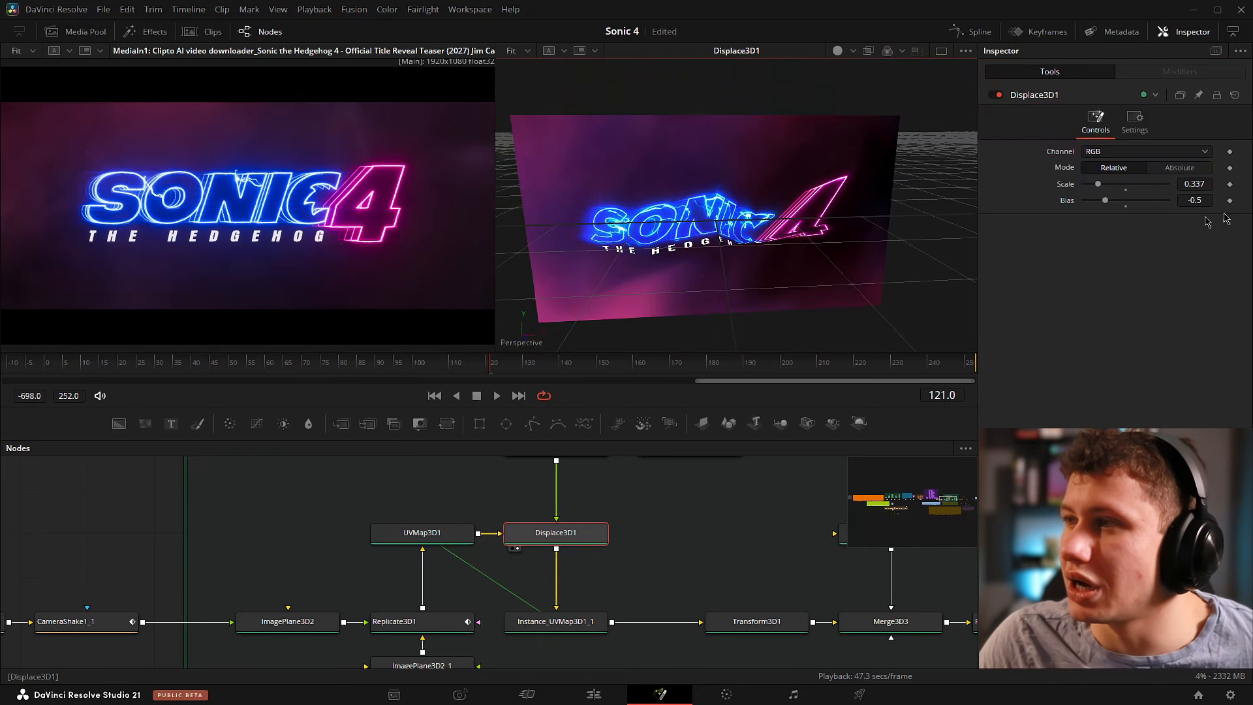
# Show Instance_UVMap3D1_1 in the 3D viewer and examine its mapping settings and remapped title from several angles.
pyautogui.moveTo(655, 594); pyautogui.dragTo(562, 572)
pyautogui.moveTo(249, 484); pyautogui.dragTo(385, 542)
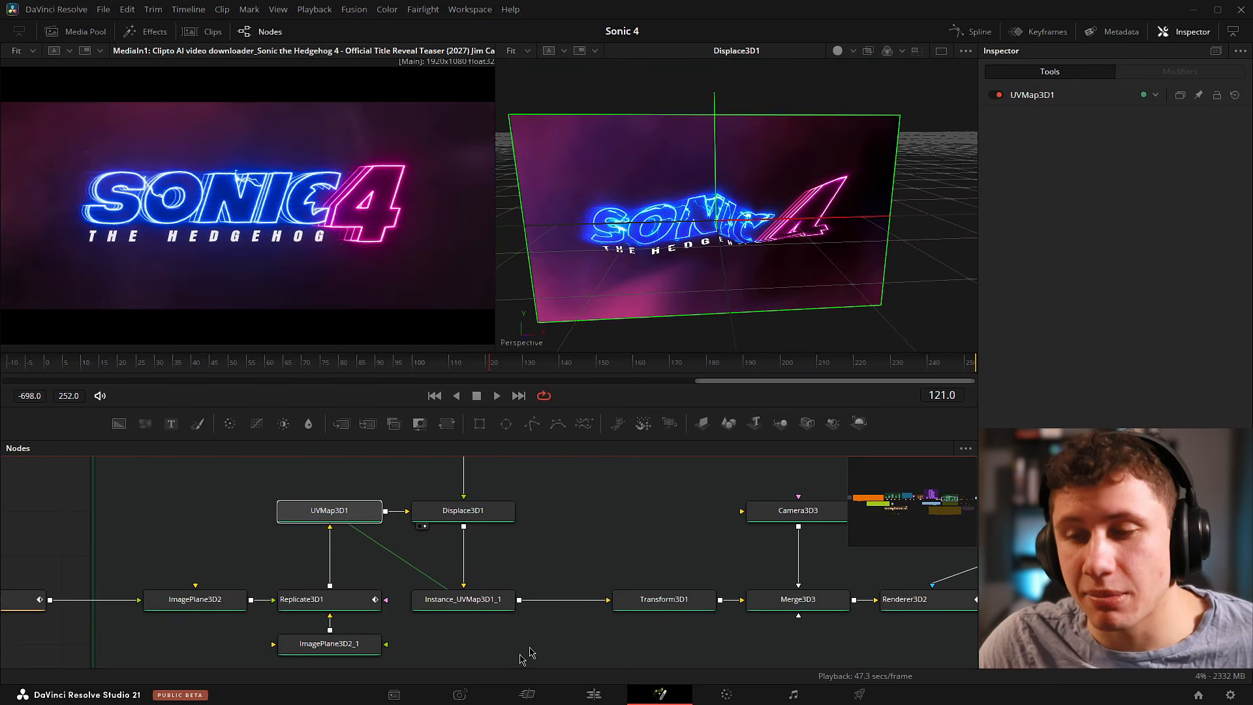
pyautogui.scroll(-2, 587, 542)
pyautogui.click(558, 574)
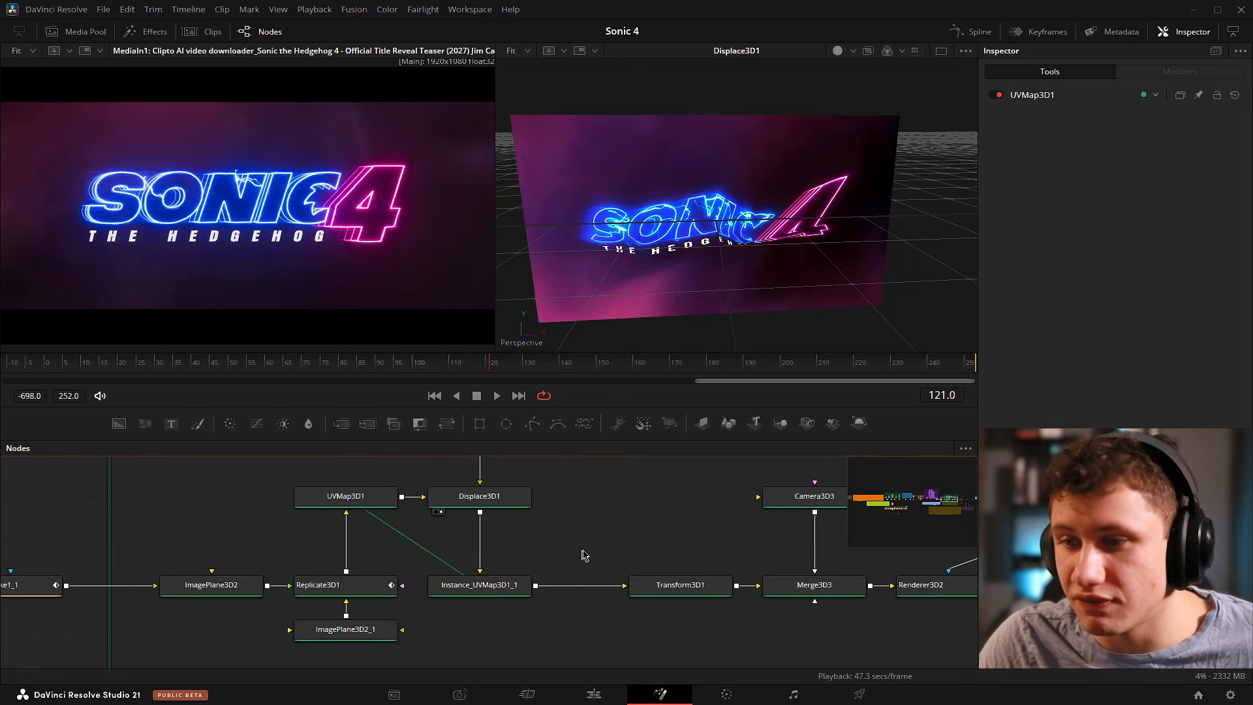
pyautogui.moveTo(493, 586); pyautogui.dragTo(679, 279)
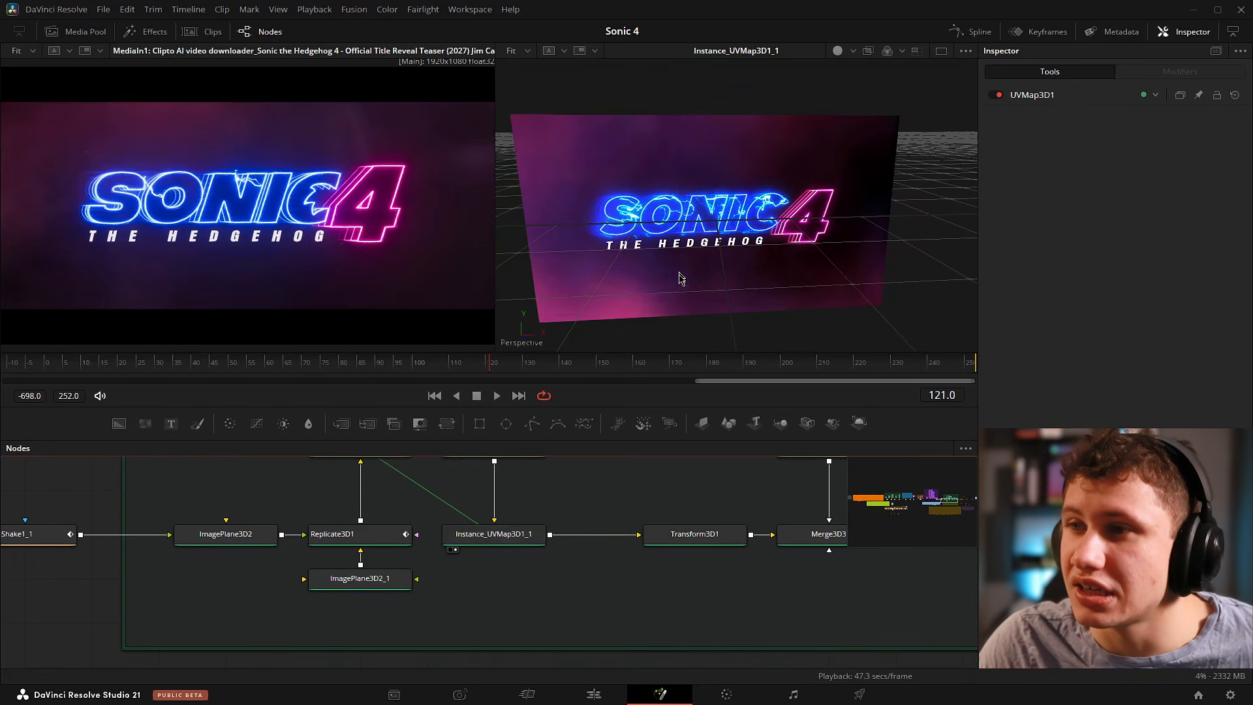
pyautogui.scroll(2, 592, 514)
pyautogui.click(410, 580)
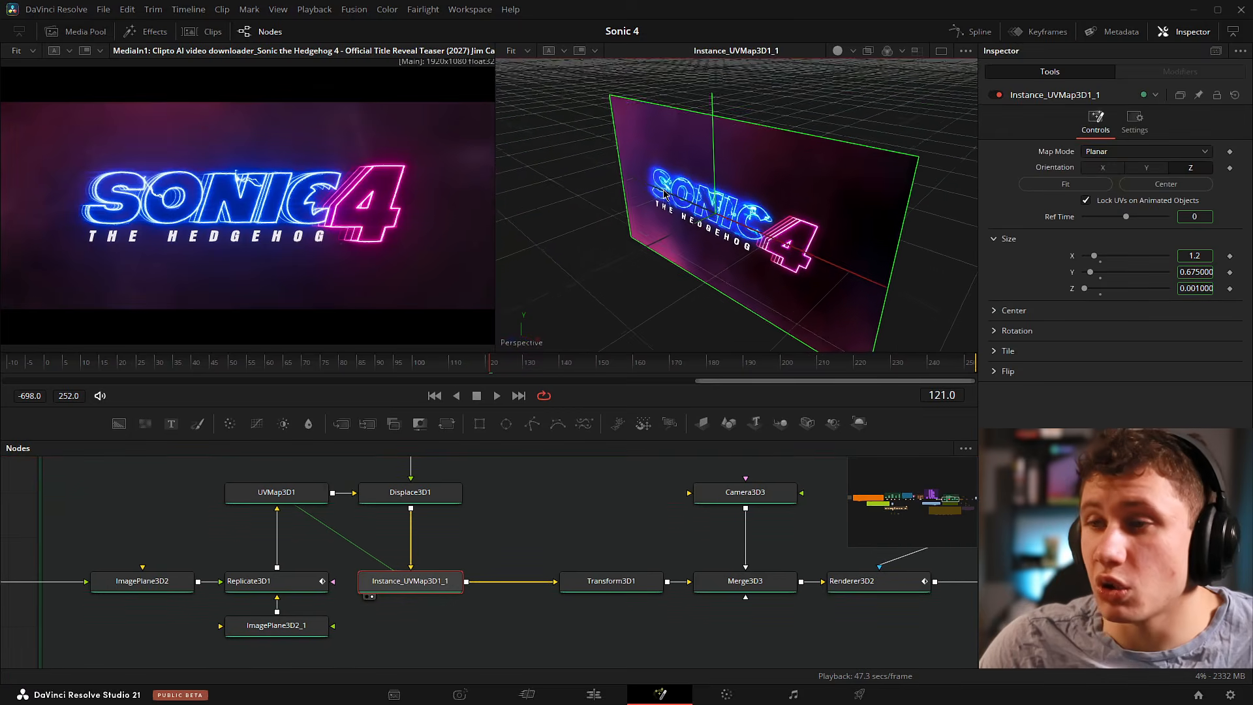
pyautogui.moveTo(702, 217); pyautogui.dragTo(833, 168)
# Open Transform3D1's controls and show its output in the 3D viewer.
pyautogui.moveTo(554, 595); pyautogui.dragTo(472, 562)
pyautogui.click(534, 548)
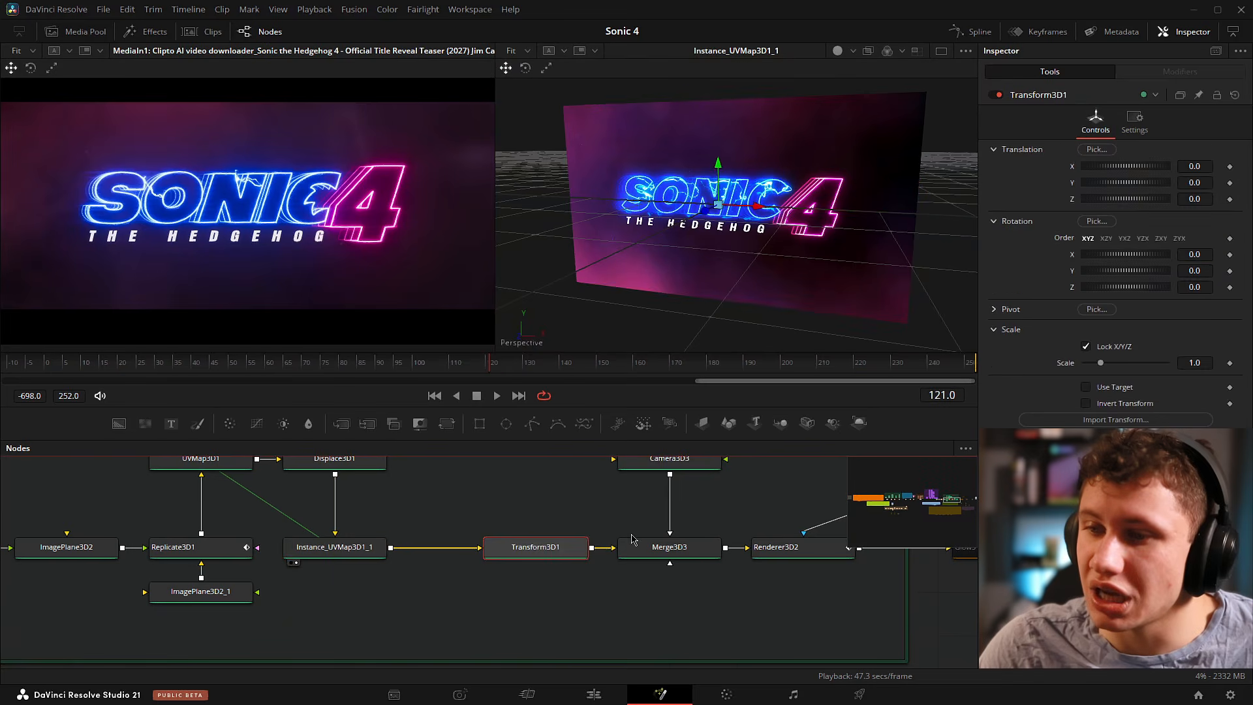
pyautogui.moveTo(632, 540); pyautogui.dragTo(545, 567)
pyautogui.moveTo(462, 574); pyautogui.dragTo(611, 402)
pyautogui.hotkey('ctrl', 'z')
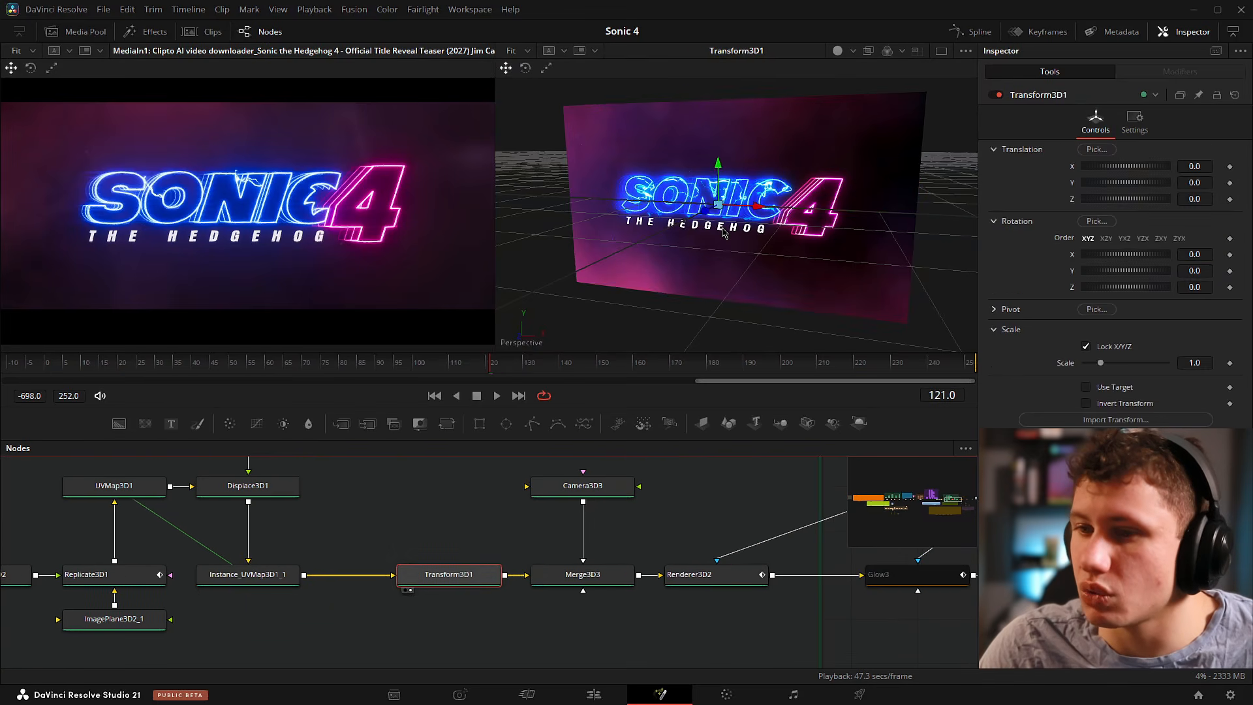
# Show Merge3D3 in the 3D viewer, and inspect the scene with Camera3D3's controls open.
pyautogui.moveTo(728, 496); pyautogui.dragTo(709, 511)
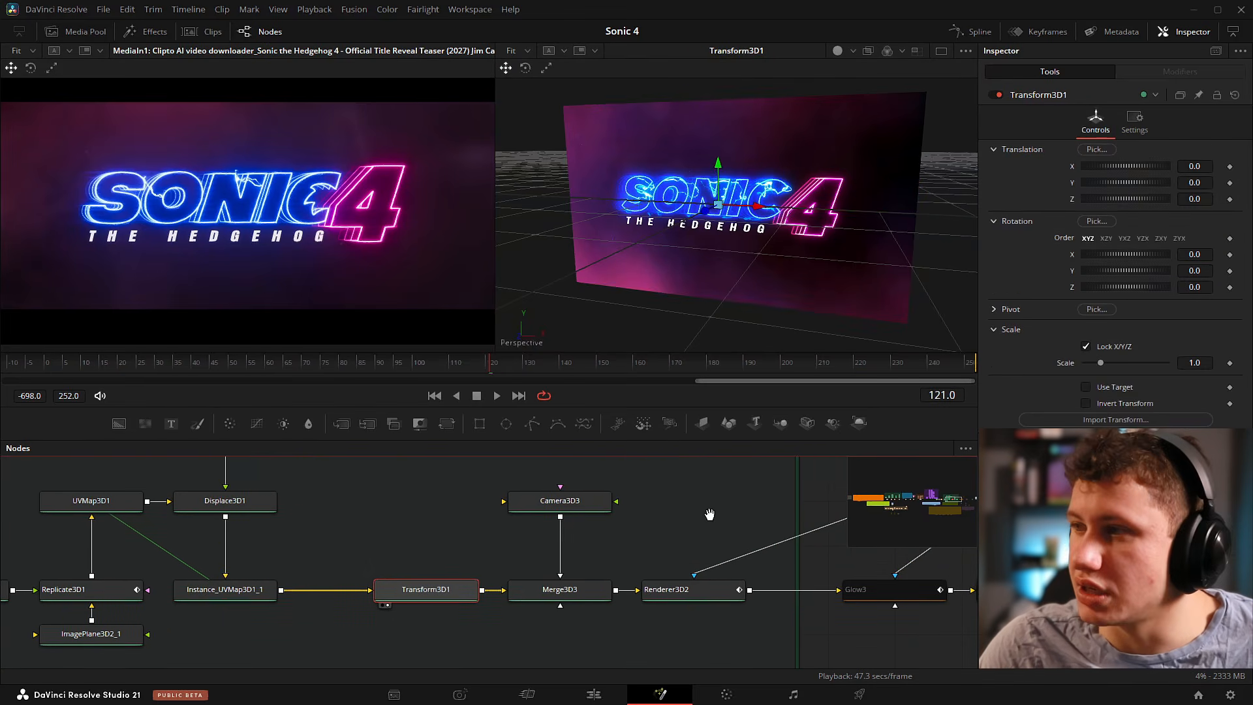
pyautogui.click(577, 596)
pyautogui.moveTo(693, 228); pyautogui.dragTo(691, 236)
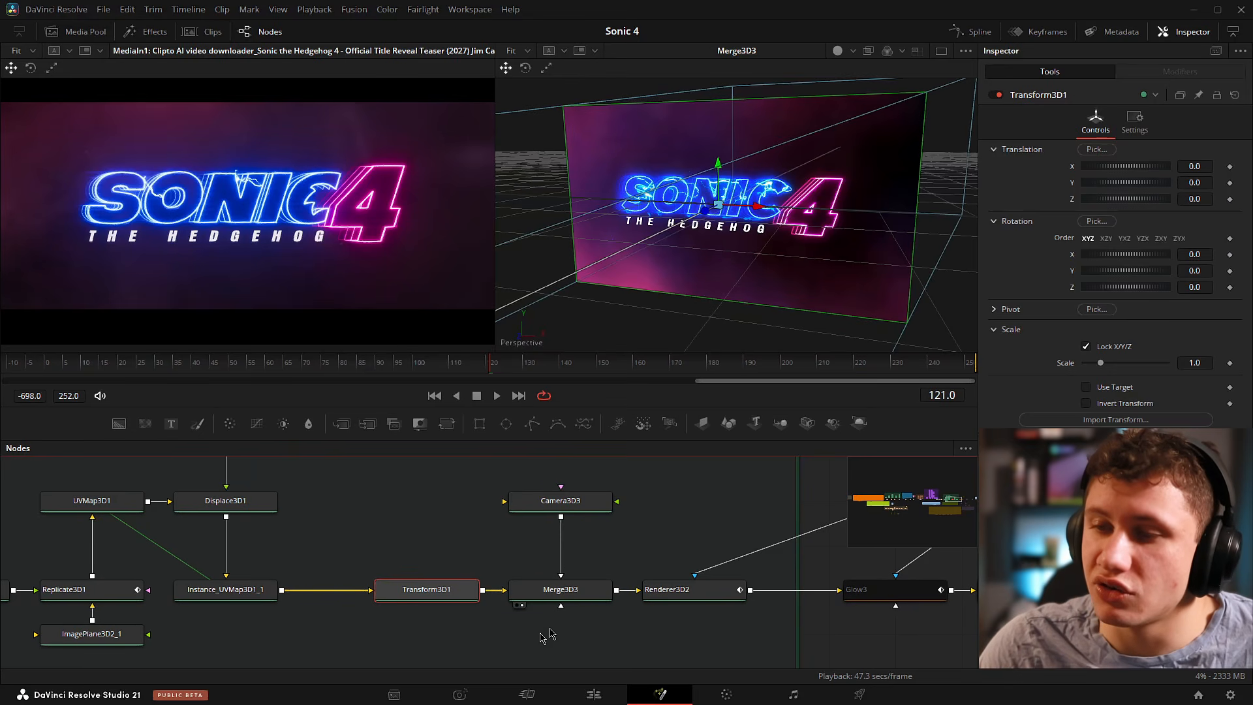
pyautogui.moveTo(562, 520); pyautogui.dragTo(519, 534)
pyautogui.click(522, 516)
pyautogui.moveTo(813, 238); pyautogui.dragTo(774, 261)
# Show Renderer3D2's output in the viewer and open Camera3D3's transform settings.
pyautogui.moveTo(660, 520); pyautogui.dragTo(596, 521)
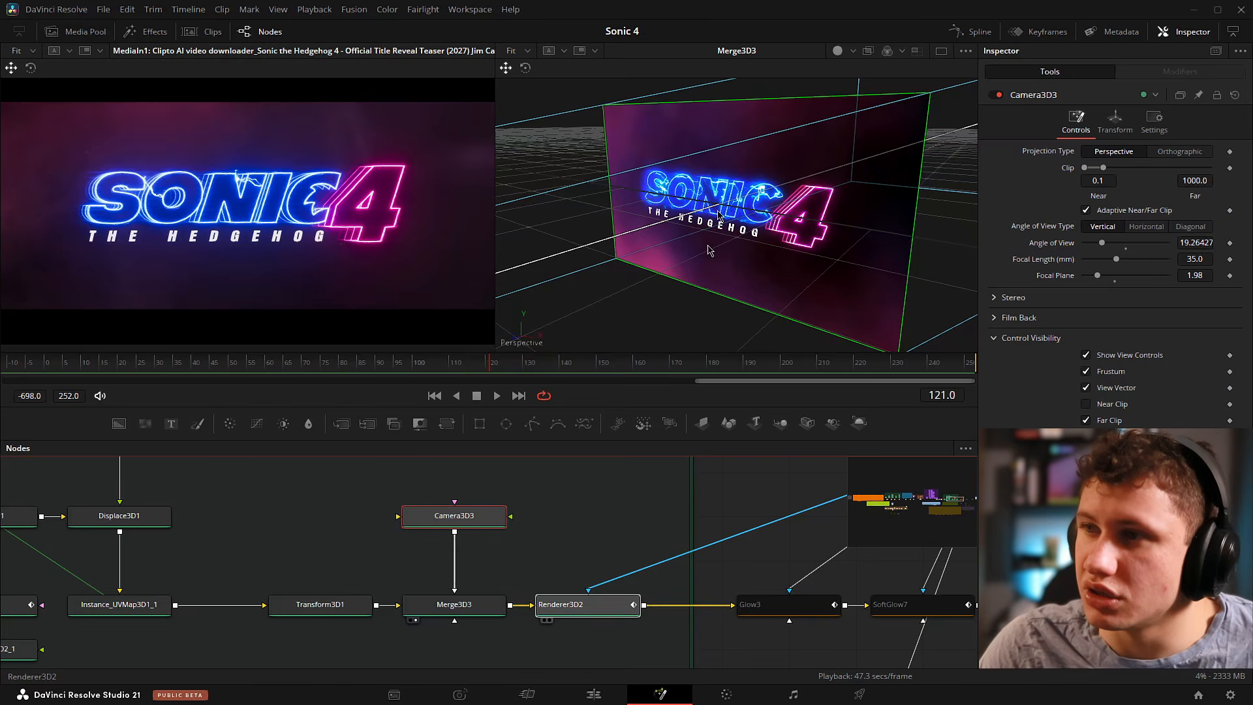
pyautogui.press('2')
pyautogui.click(757, 229)
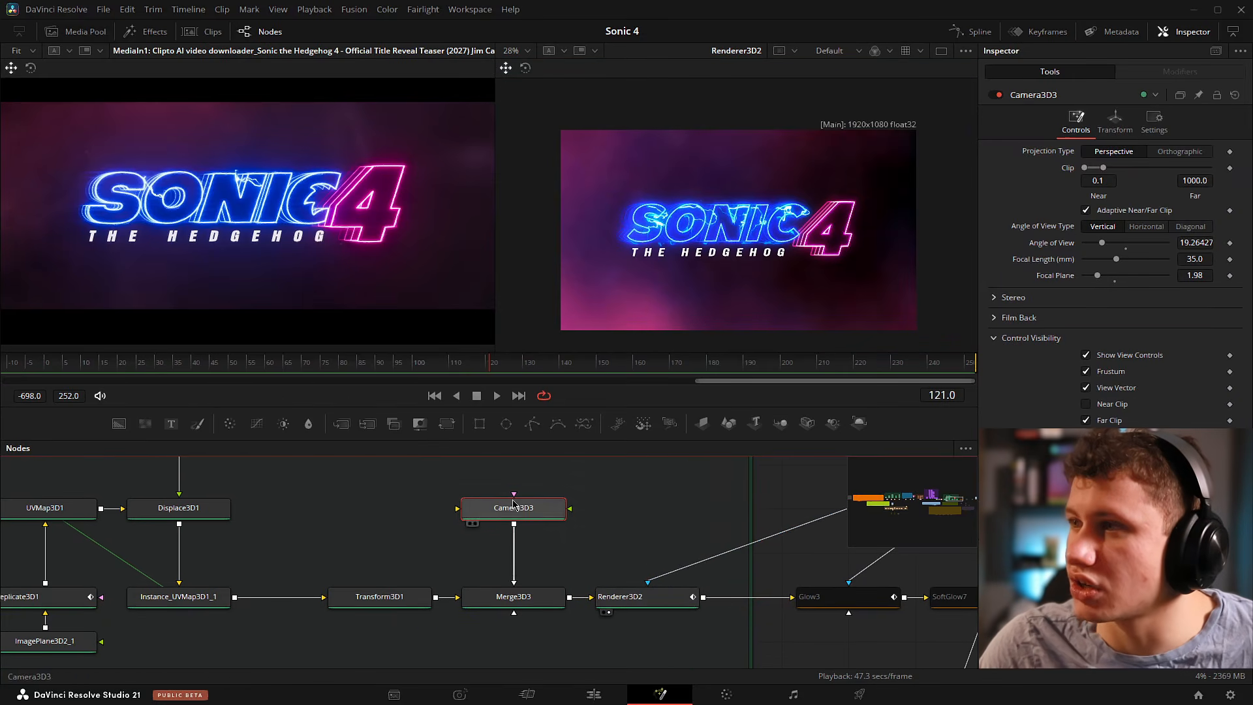
pyautogui.click(1115, 120)
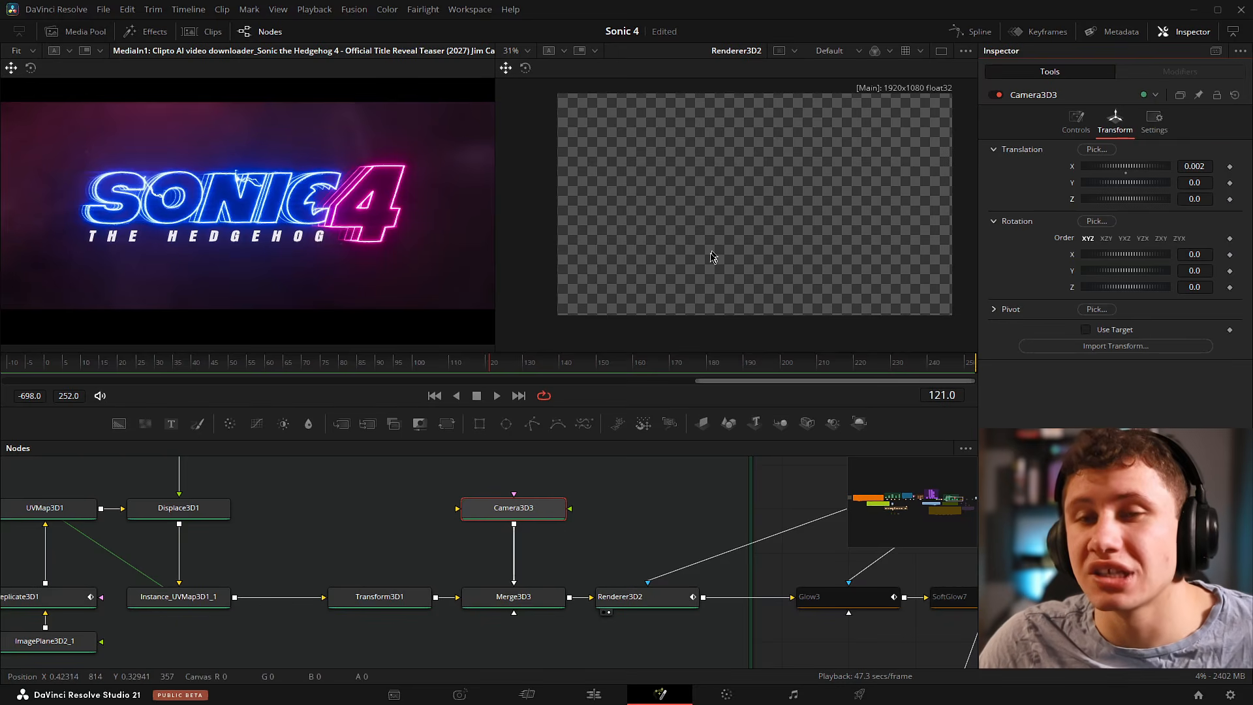
# Show Merge3D3 in the 3D viewer and move Camera3D3 back from the title plane to a Z translation of 2.04.
pyautogui.moveTo(513, 596); pyautogui.dragTo(783, 233)
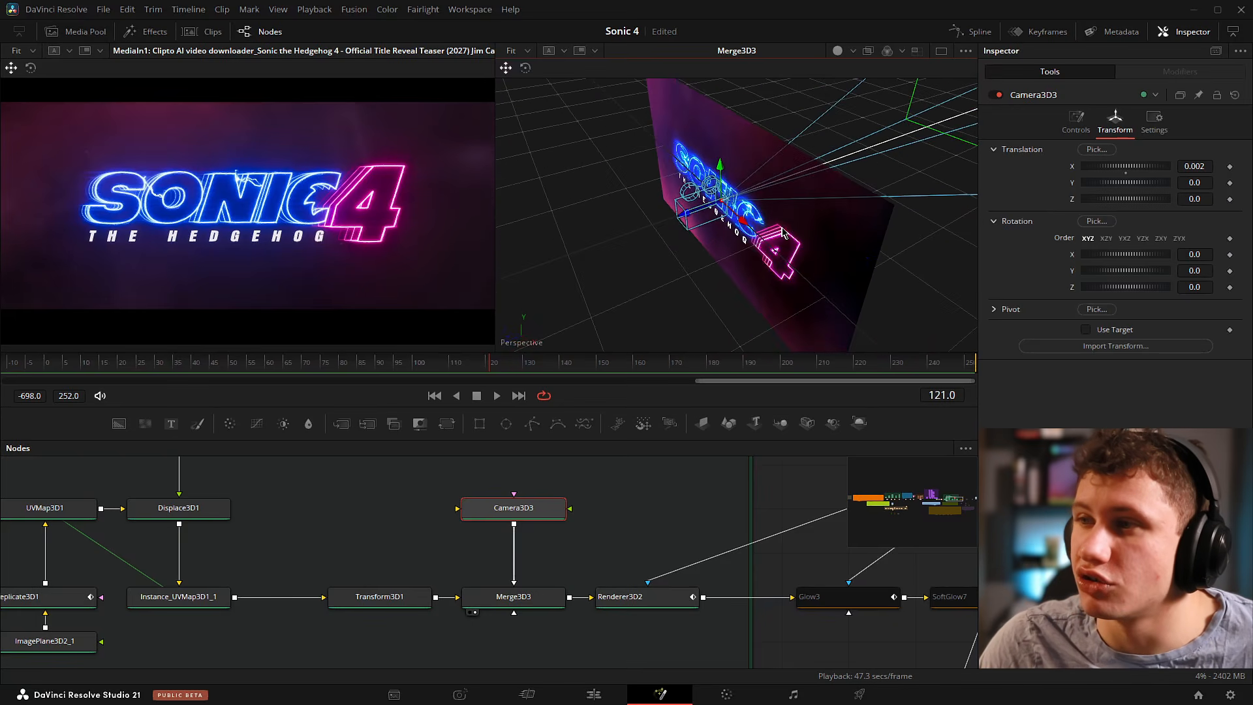
pyautogui.moveTo(1193, 199); pyautogui.dragTo(1227, 198)
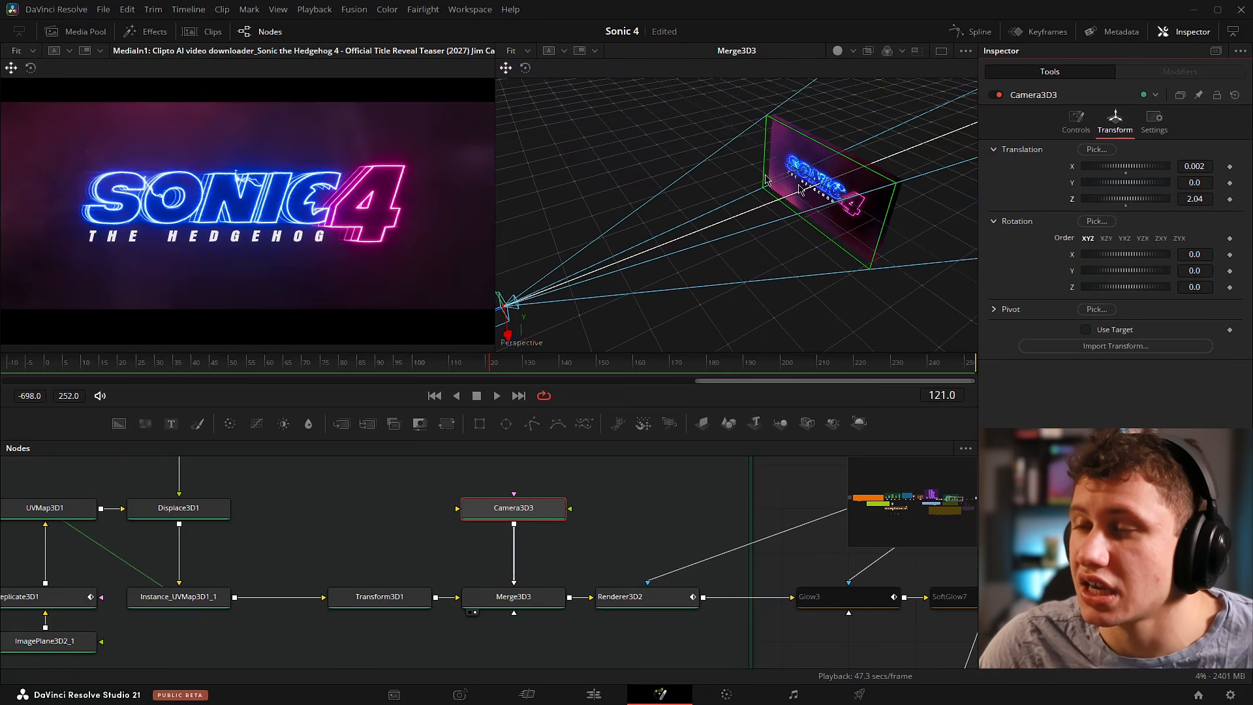
pyautogui.moveTo(502, 301); pyautogui.dragTo(558, 277)
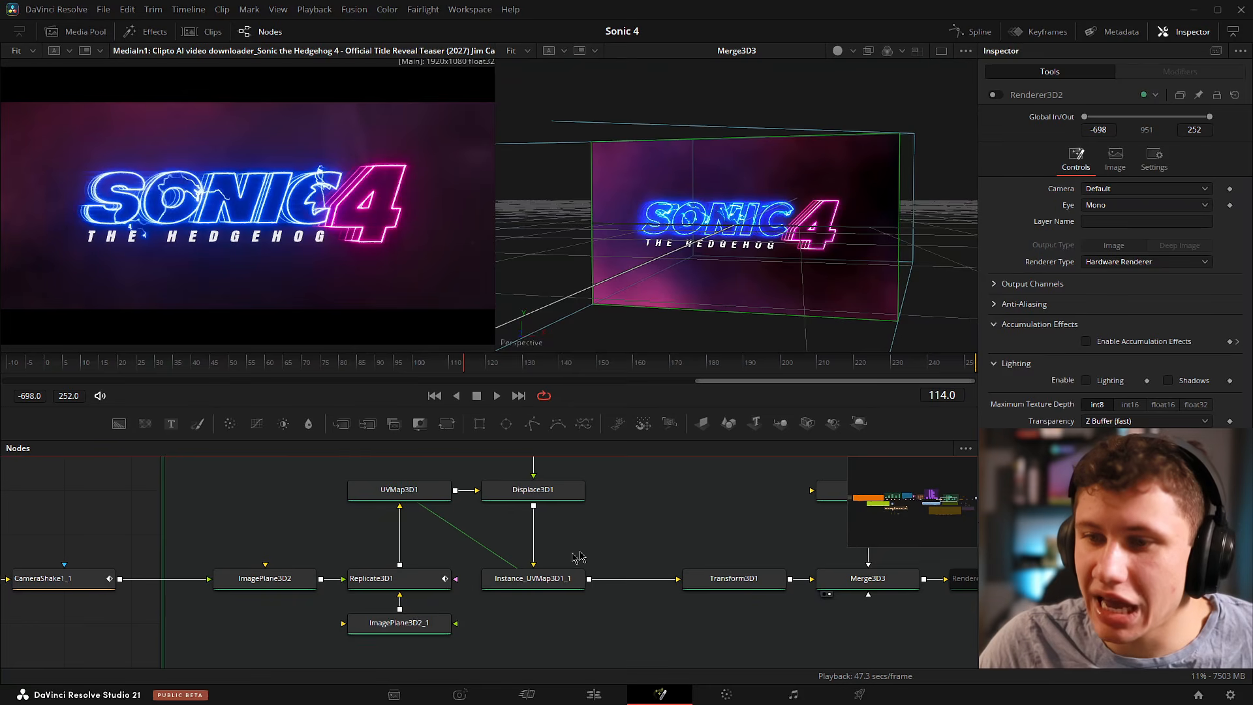
# Select Replicate3D1 and scrub to frame 146 to examine the shattered title pieces in the 3D viewer.
pyautogui.moveTo(623, 510); pyautogui.dragTo(526, 515)
pyautogui.click(327, 585)
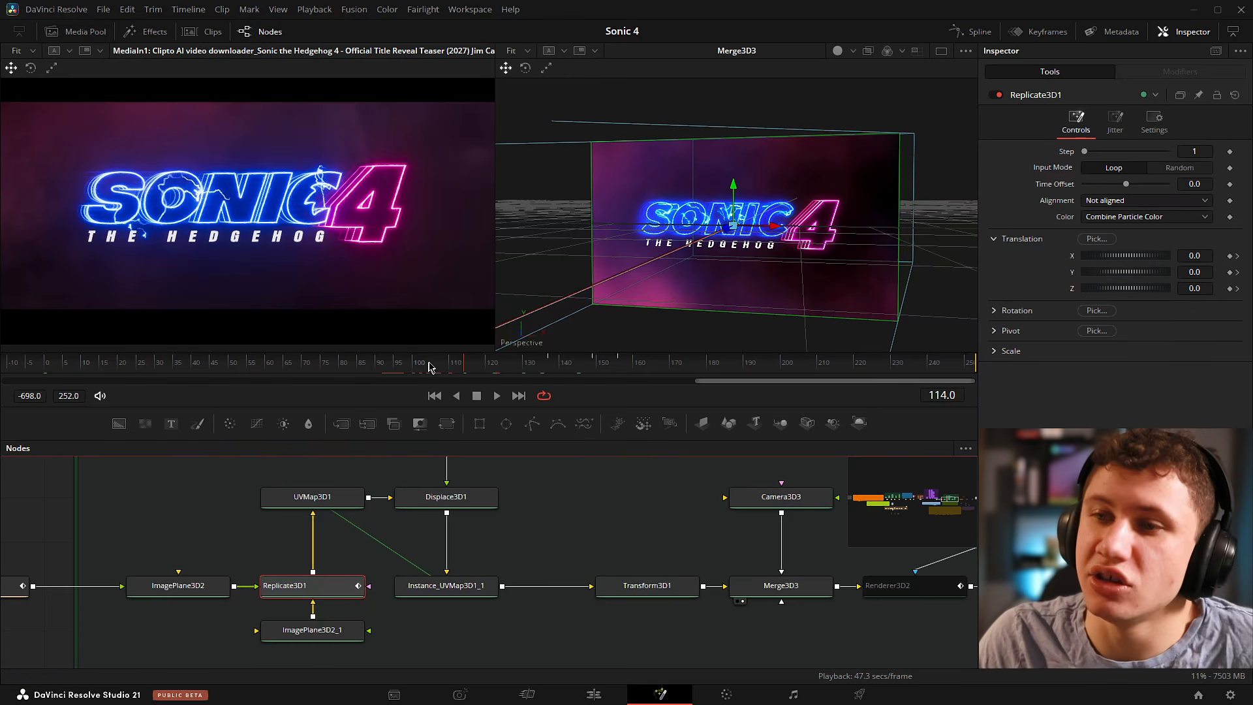
pyautogui.moveTo(456, 364); pyautogui.dragTo(581, 366)
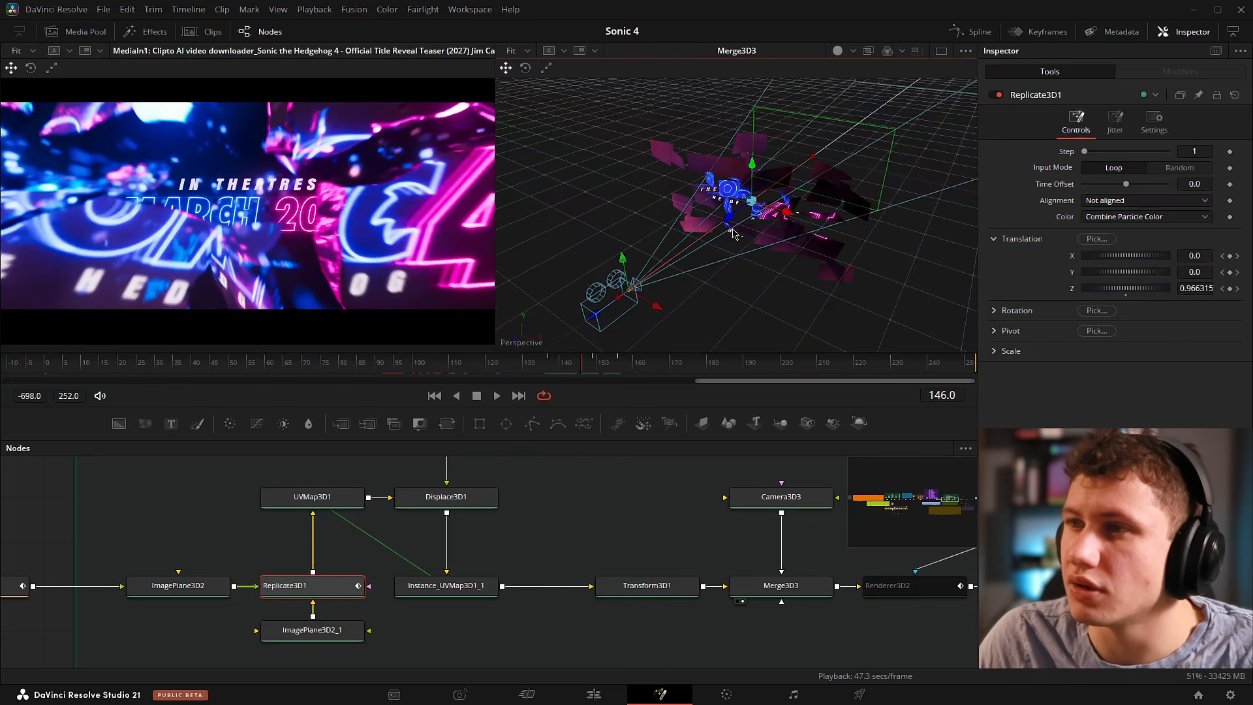
pyautogui.moveTo(733, 228); pyautogui.dragTo(819, 236)
pyautogui.scroll(6, 841, 171)
pyautogui.scroll(-8, 819, 236)
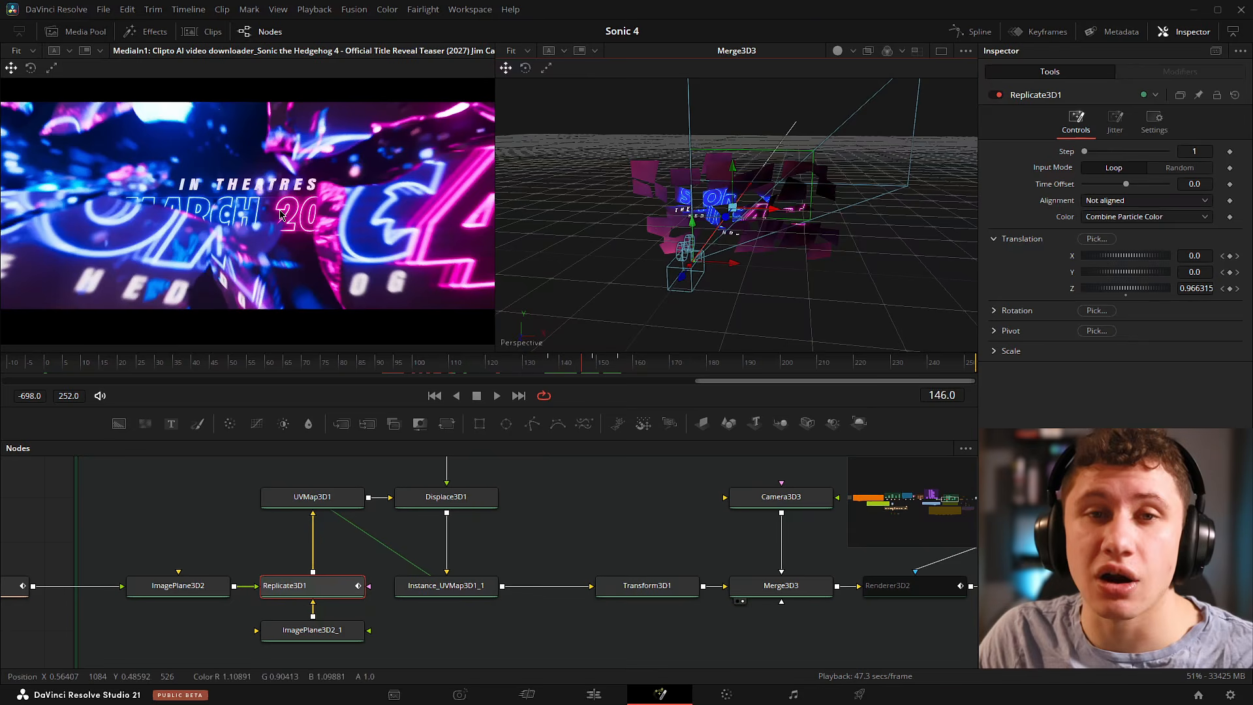
# Go to frame 137, examine Replicate3D1's translation and jitter keyframes, and play the shatter through to frame 149.
pyautogui.click(551, 368)
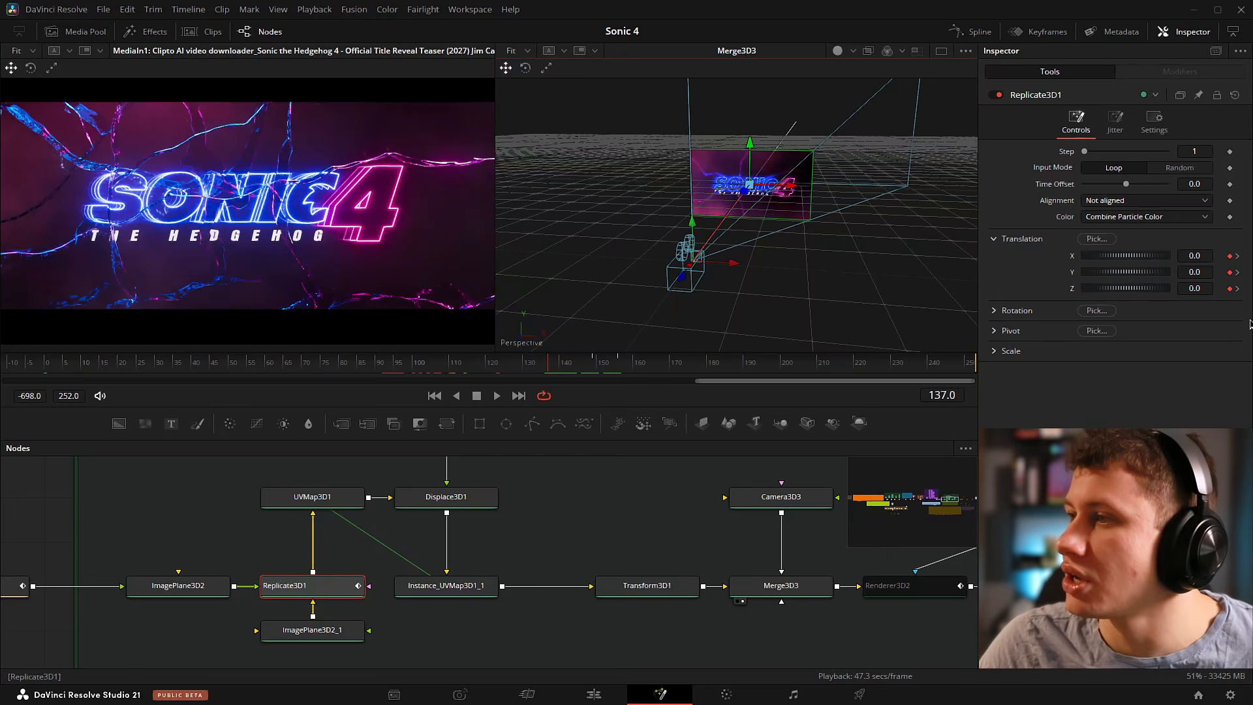
pyautogui.click(1115, 121)
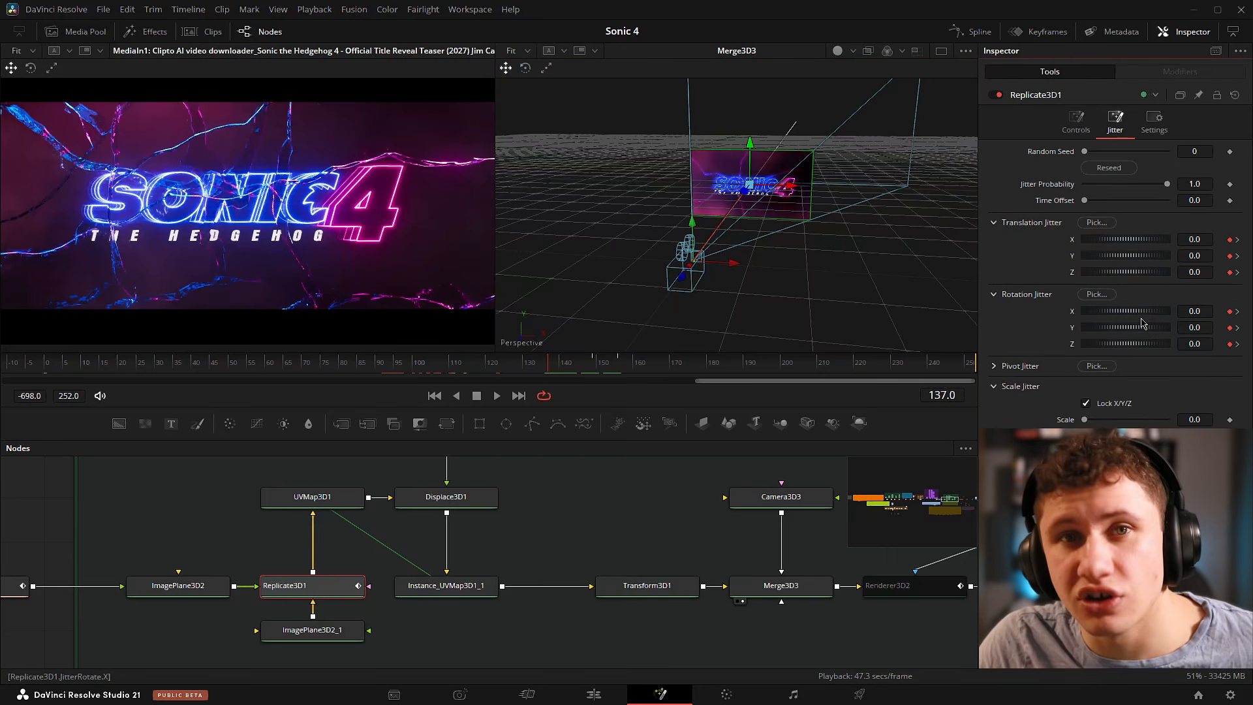
pyautogui.press('space')
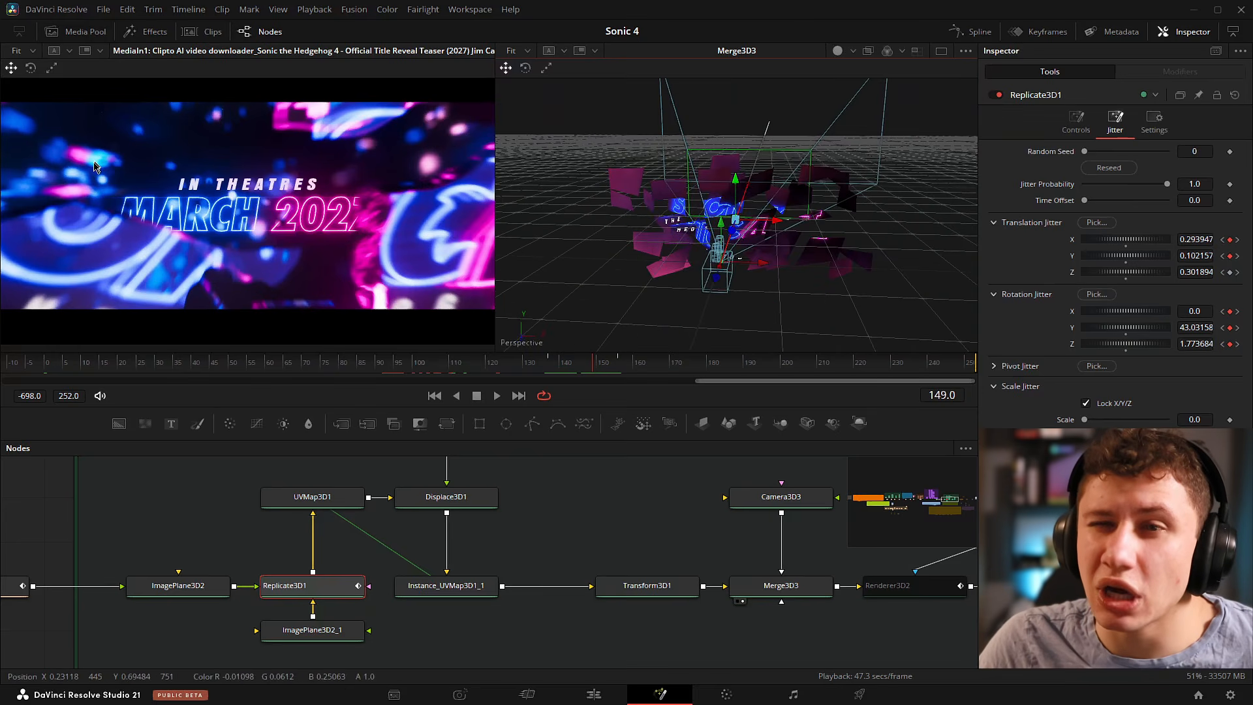
# Examine the scattered pieces around the camera at frame 149 and open ImagePlane3D2's transform settings.
pyautogui.moveTo(783, 258); pyautogui.dragTo(717, 185)
pyautogui.scroll(5, 822, 254)
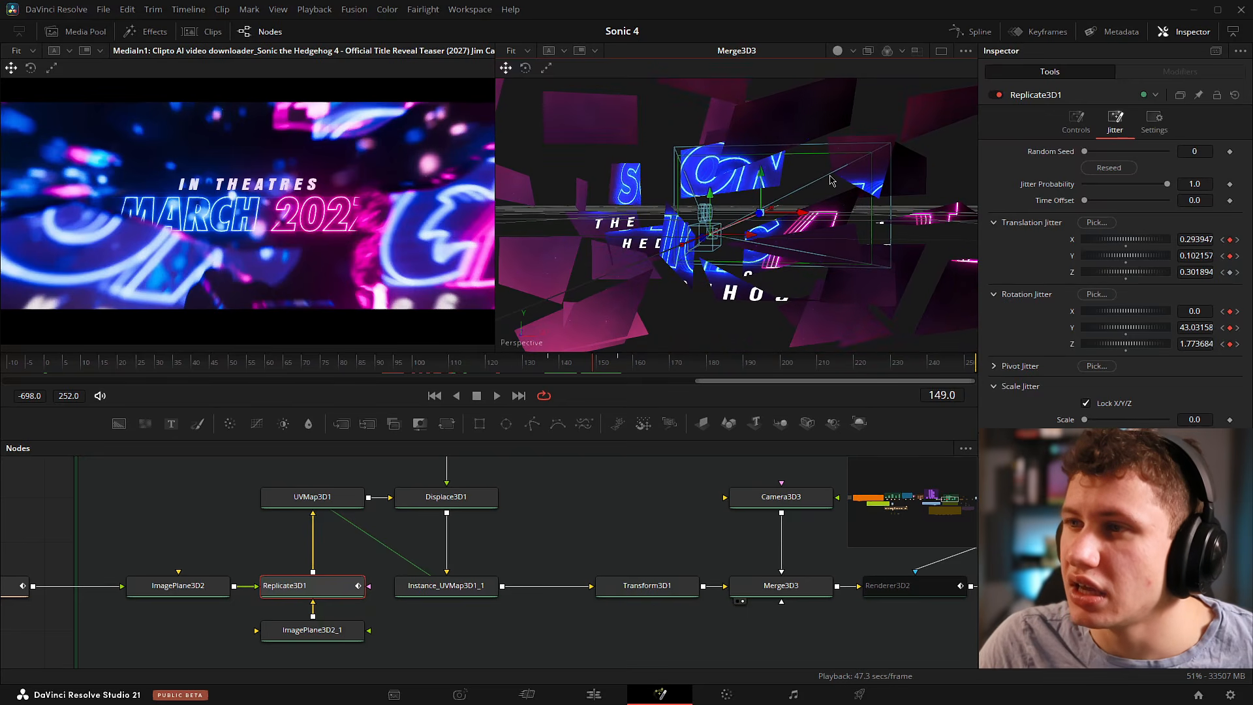
pyautogui.moveTo(830, 180); pyautogui.dragTo(805, 197)
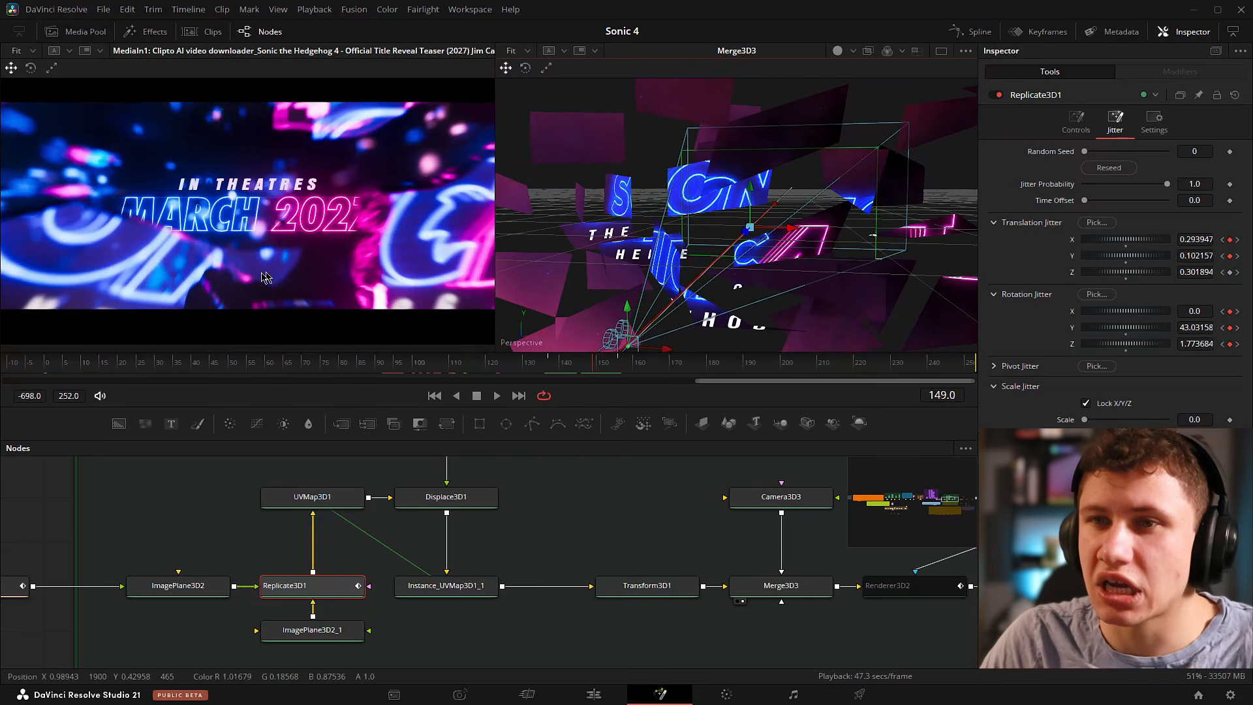
pyautogui.moveTo(801, 261); pyautogui.dragTo(825, 229)
pyautogui.rightClick(825, 229)
pyautogui.click(783, 245)
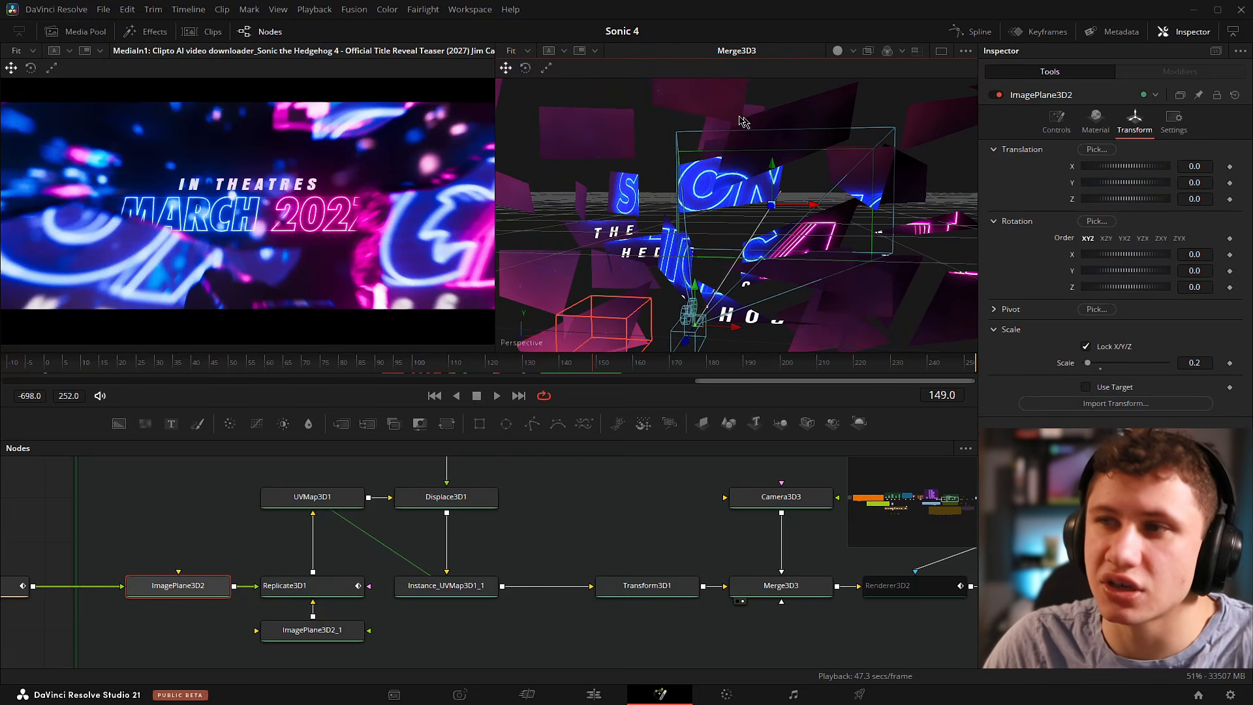
# Inspect the exploded pieces from another angle and trace the node chain from Merge3D3 through Renderer3D2 to the glow nodes.
pyautogui.moveTo(845, 287); pyautogui.dragTo(805, 262)
pyautogui.rightClick(805, 262)
pyautogui.moveTo(685, 521); pyautogui.dragTo(336, 493)
pyautogui.moveTo(540, 501); pyautogui.dragTo(592, 536)
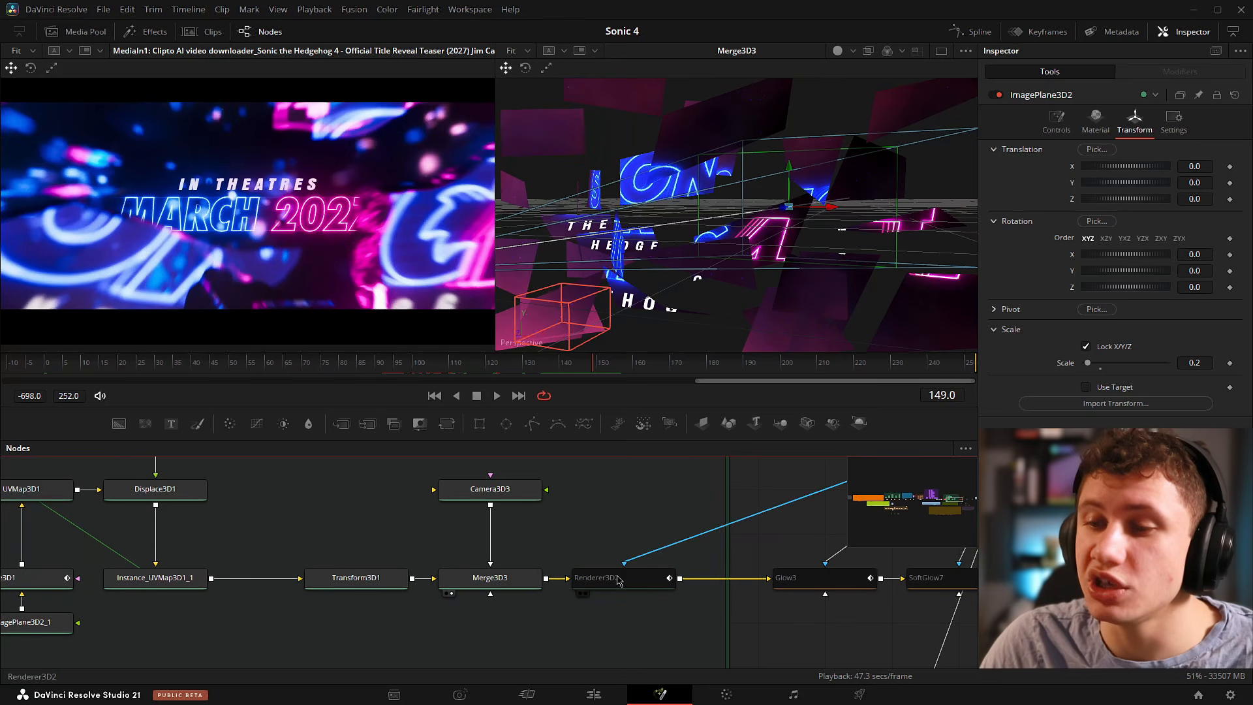
pyautogui.moveTo(618, 582); pyautogui.dragTo(505, 571)
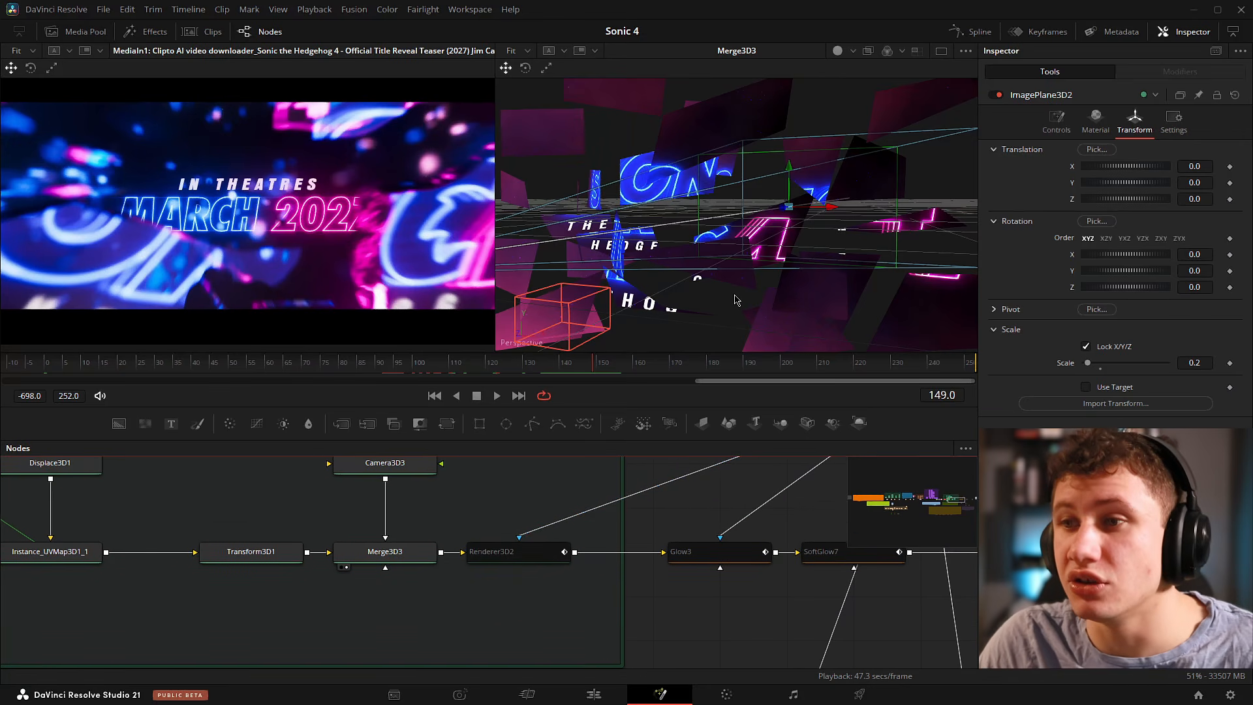
pyautogui.scroll(-3, 761, 263)
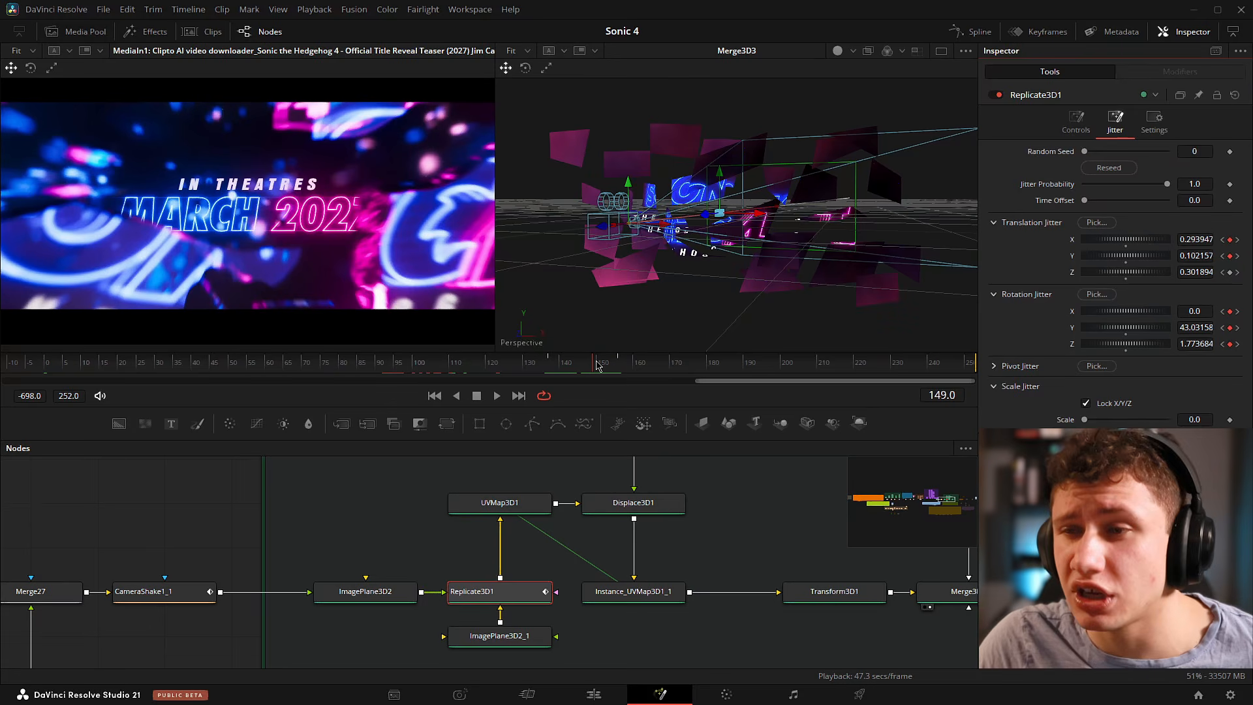
# Scrub Replicate3D1's animation to frame 156, open Renderer3D2's controls, and inspect the fragments flying past the camera.
pyautogui.moveTo(597, 366); pyautogui.dragTo(620, 369)
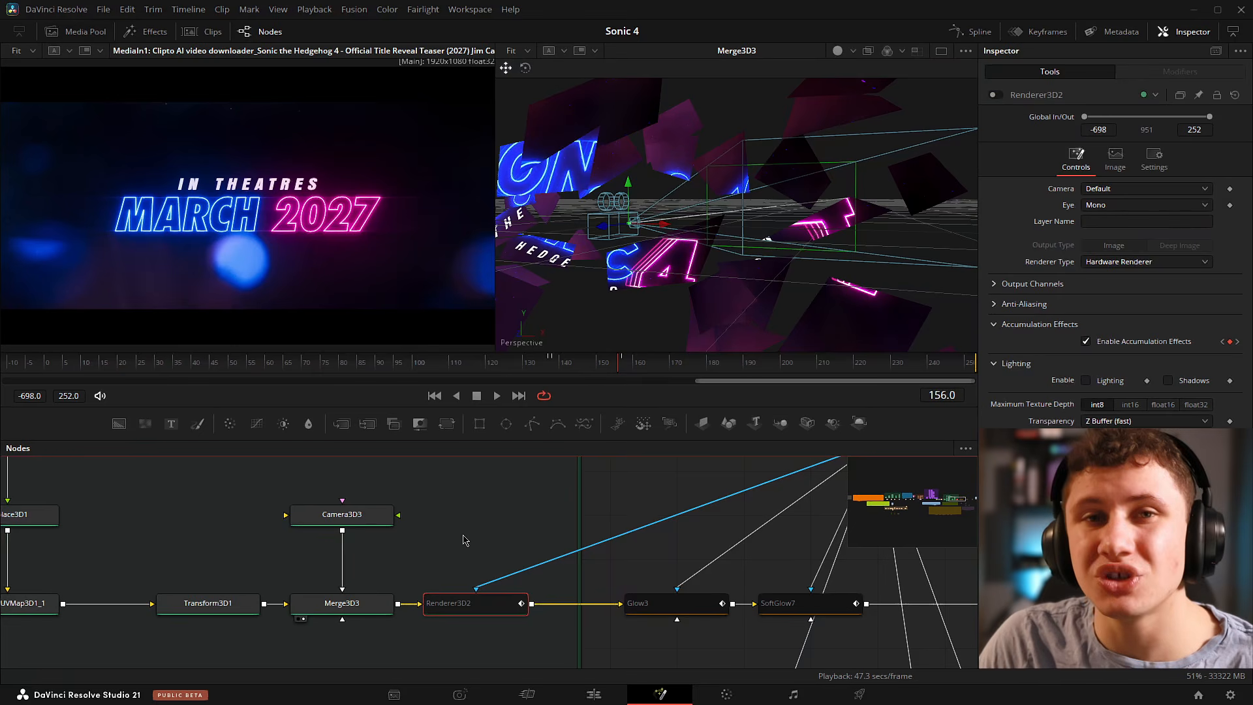
pyautogui.moveTo(472, 552); pyautogui.dragTo(496, 500)
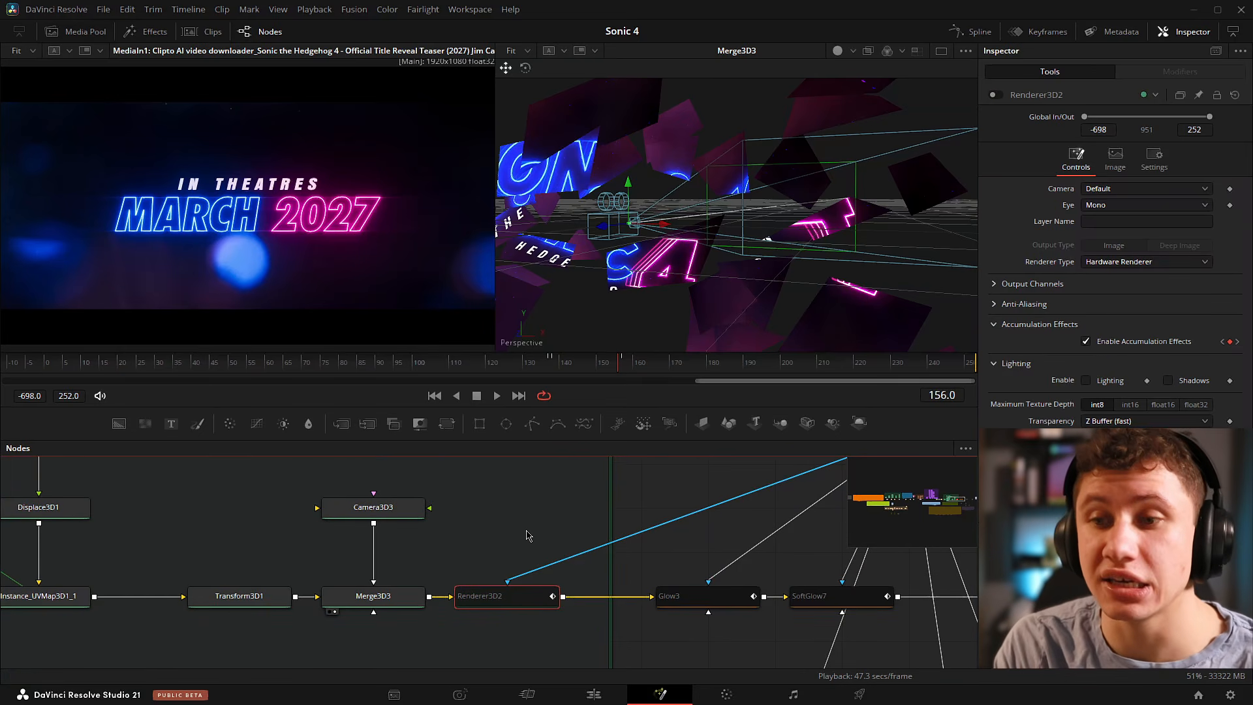
pyautogui.moveTo(849, 202)
pyautogui.mouseDown()
pyautogui.moveTo(800, 238)
pyautogui.moveTo(687, 278)
pyautogui.moveTo(858, 231)
pyautogui.moveTo(846, 203)
pyautogui.mouseUp()
pyautogui.rightClick(814, 218)
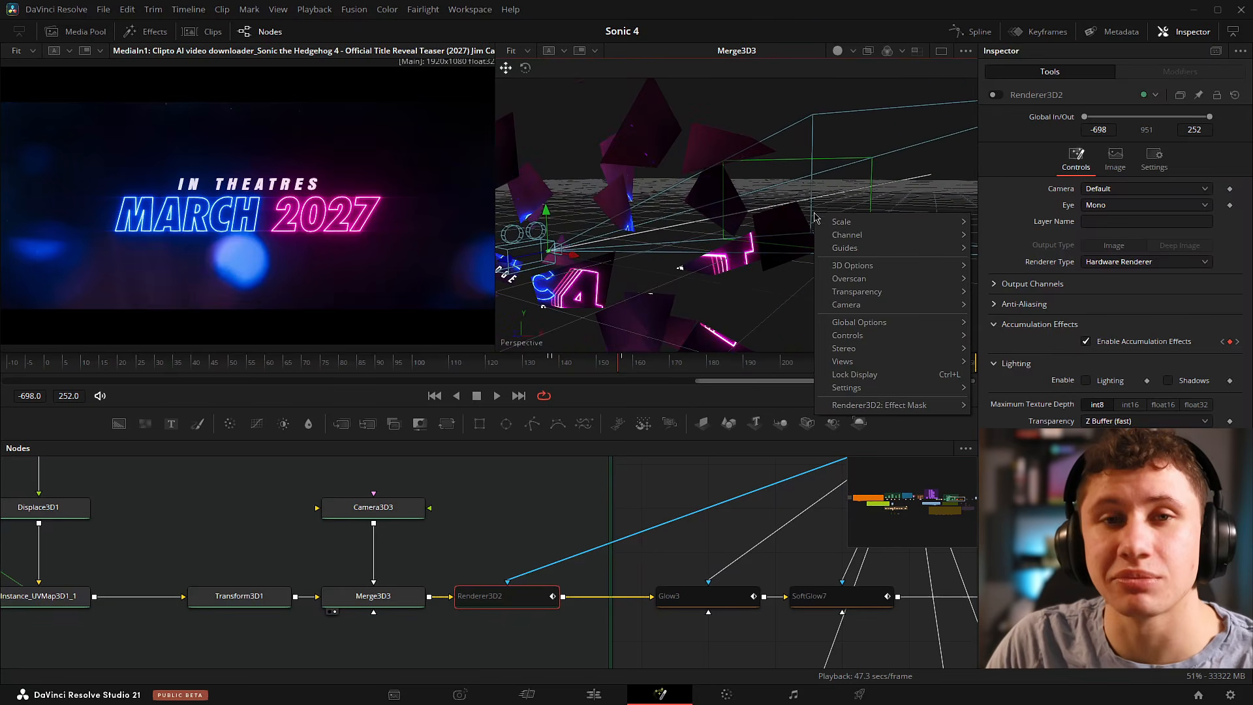
pyautogui.click(776, 235)
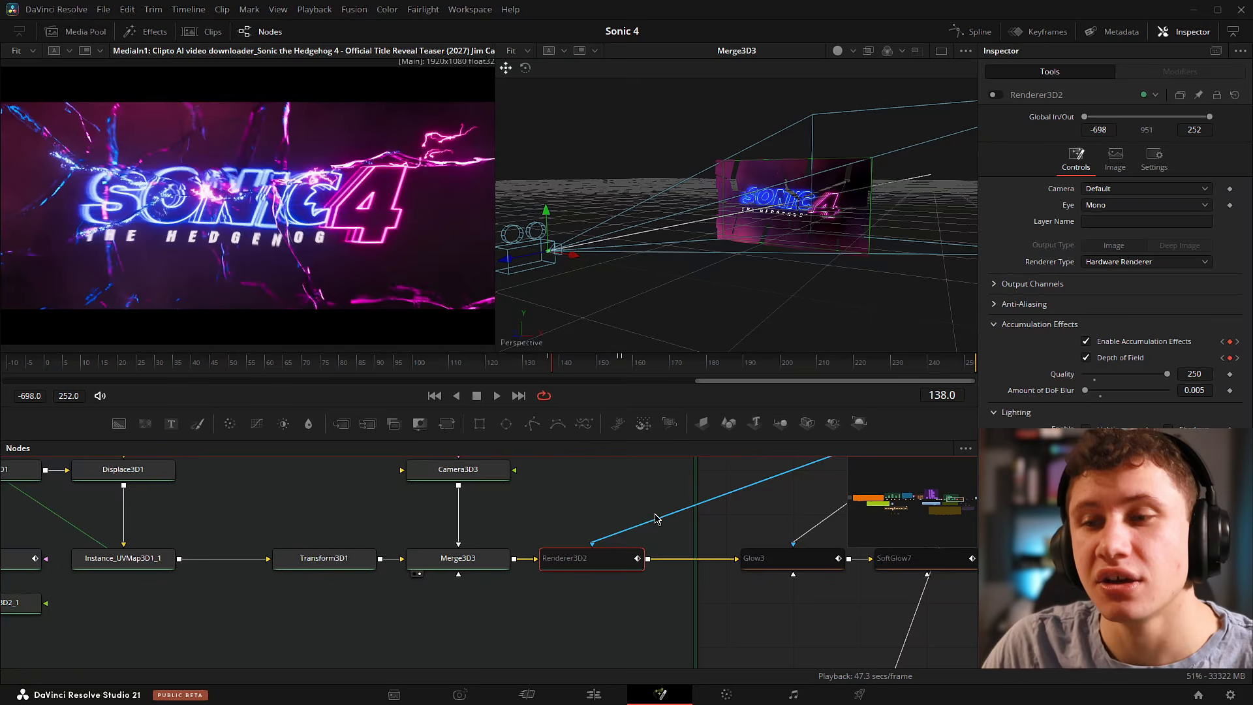
# Review Renderer3D2's accumulation and depth-of-field settings at frame 138 against a side view of the scene and its node chain.
pyautogui.moveTo(746, 543); pyautogui.dragTo(601, 544)
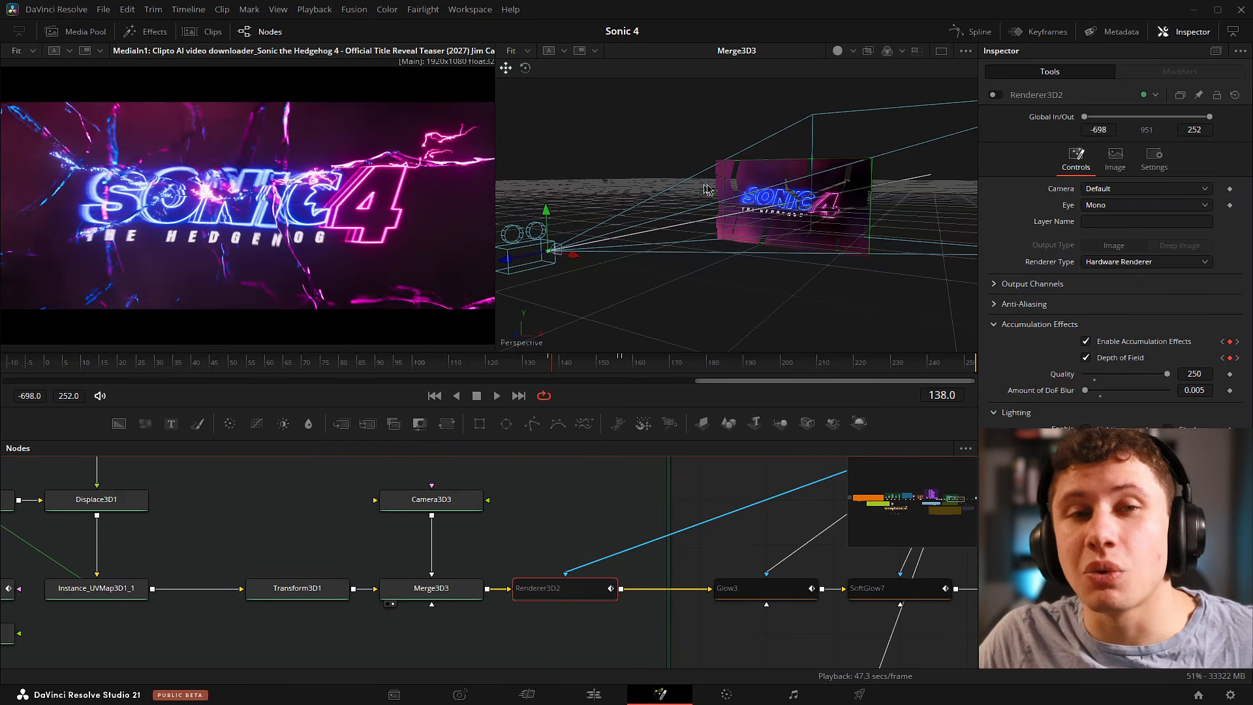
pyautogui.moveTo(794, 194); pyautogui.dragTo(830, 226)
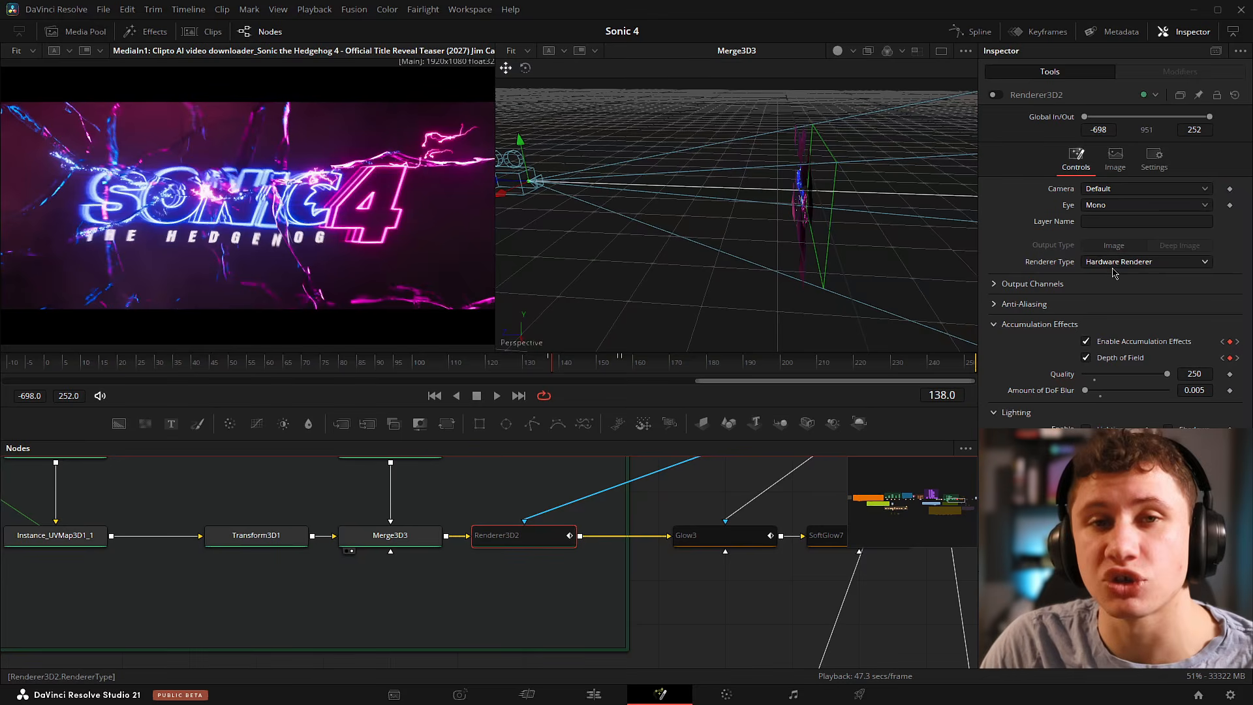
pyautogui.moveTo(263, 495); pyautogui.dragTo(578, 544)
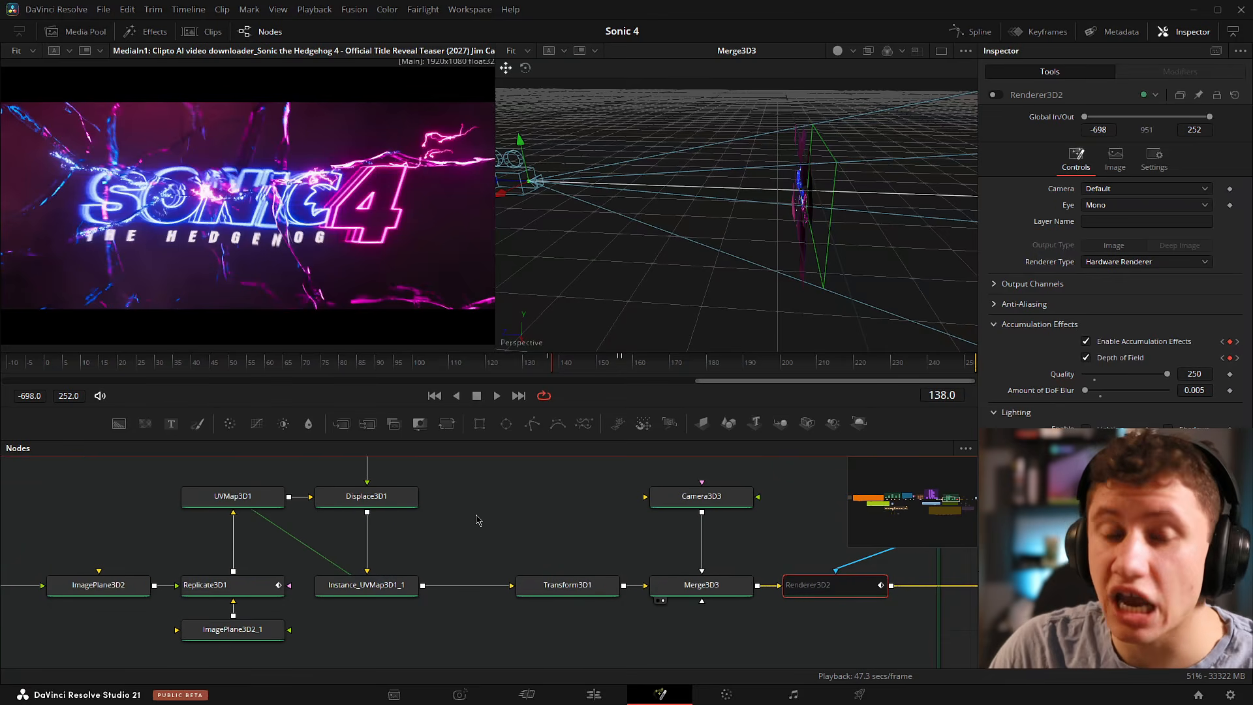
pyautogui.scroll(-2, 416, 539)
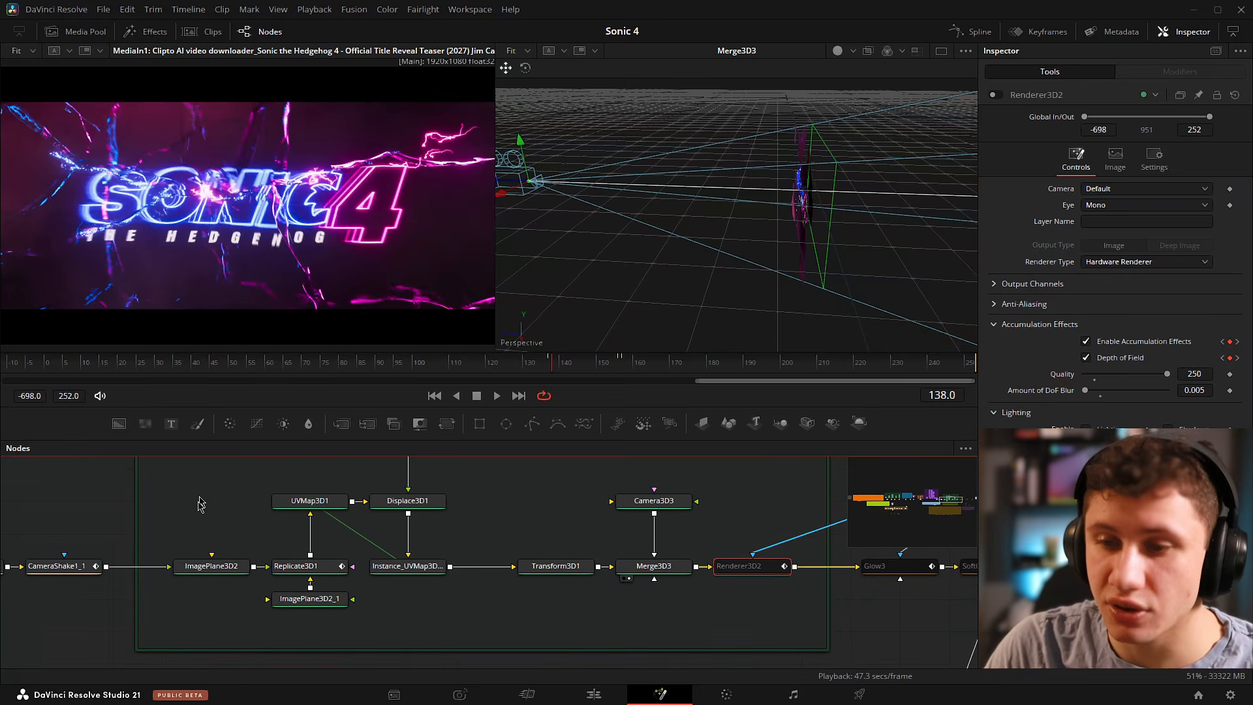
pyautogui.moveTo(598, 520); pyautogui.dragTo(474, 560)
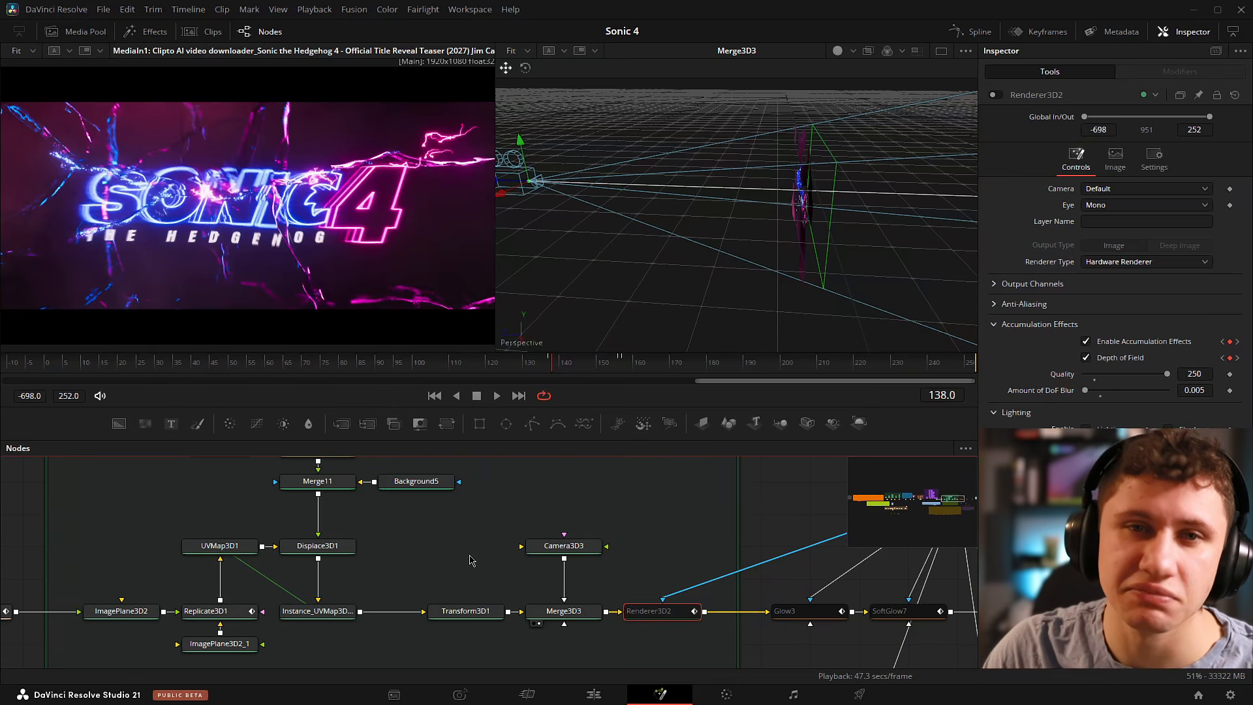
pyautogui.scroll(2, 471, 560)
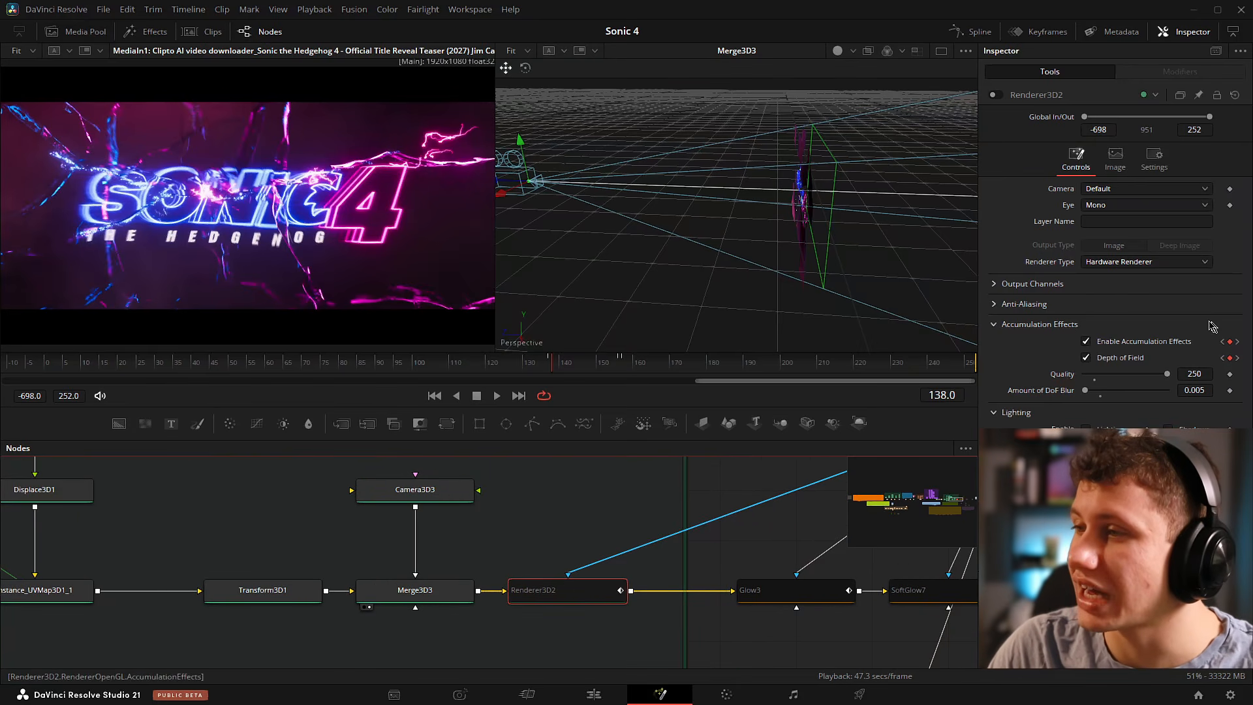
# Open Camera3D3's controls and inspect its focal plane relative to the title pieces in the 3D viewer.
pyautogui.click(428, 495)
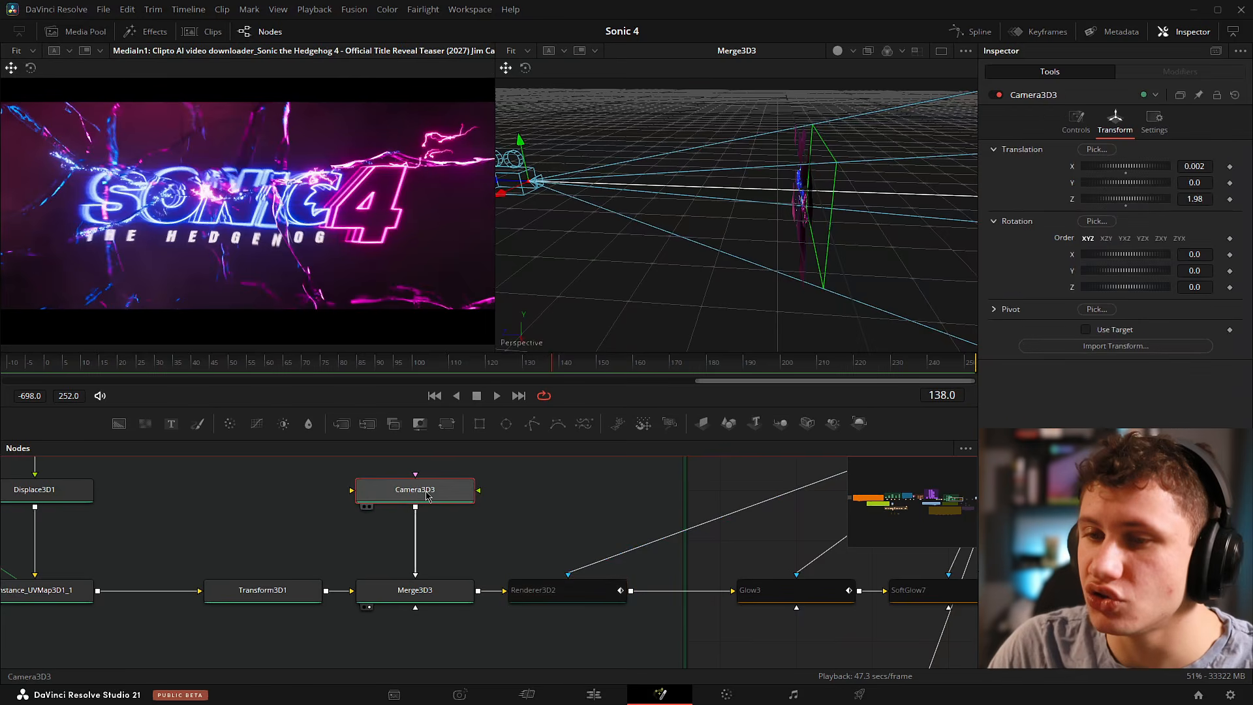
pyautogui.click(1074, 121)
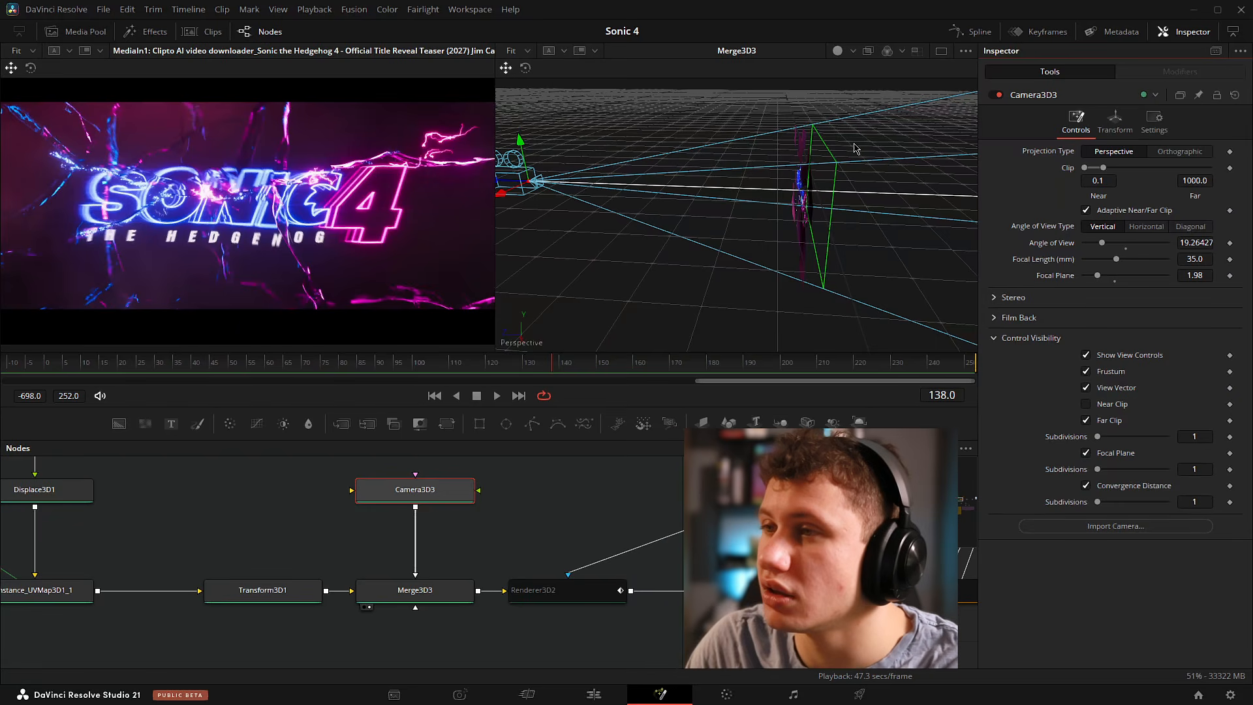
pyautogui.moveTo(854, 148); pyautogui.dragTo(685, 239)
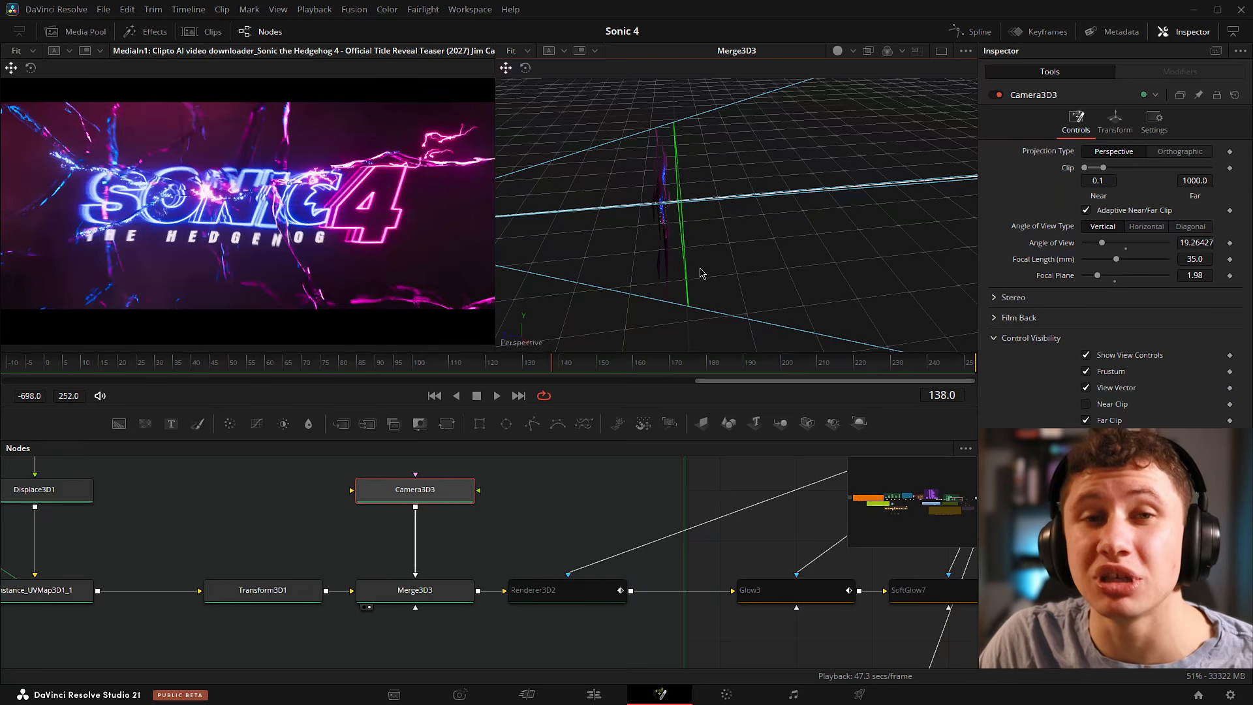
pyautogui.moveTo(738, 205); pyautogui.dragTo(697, 190)
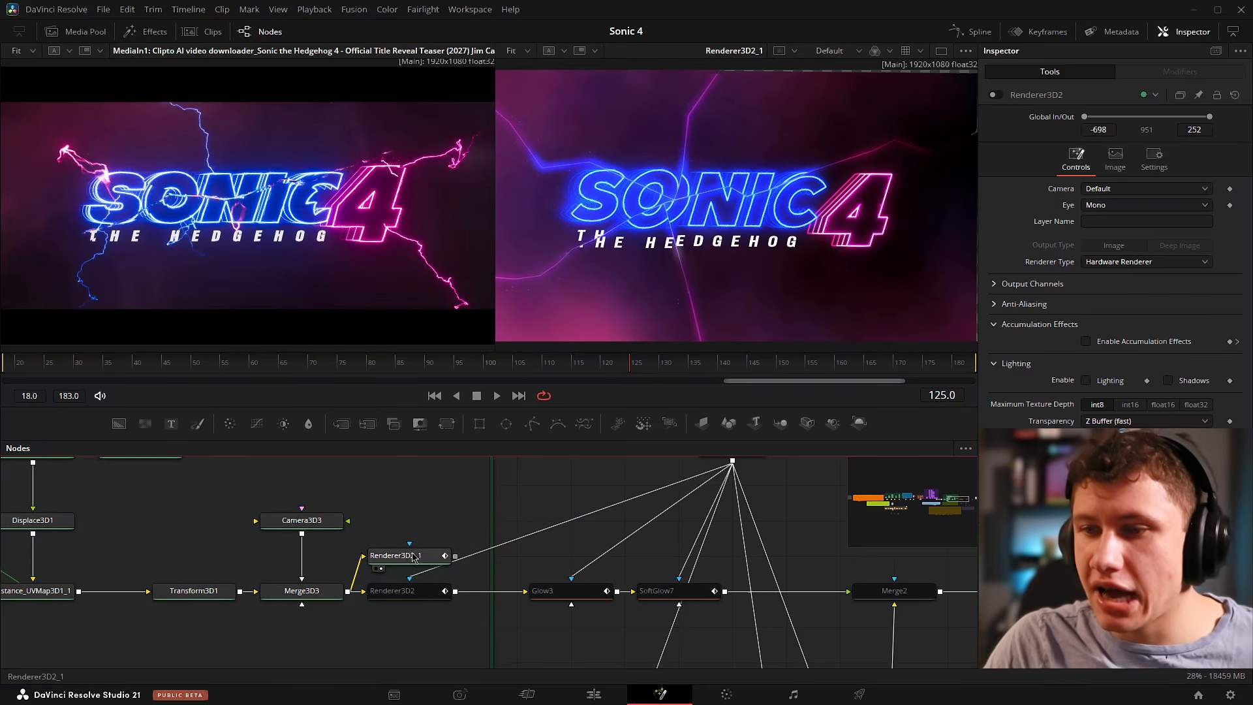
# Open Renderer3D2_1's controls and scrub to frame 137 to check its render against the reference.
pyautogui.click(407, 555)
pyautogui.scroll(-2, 410, 541)
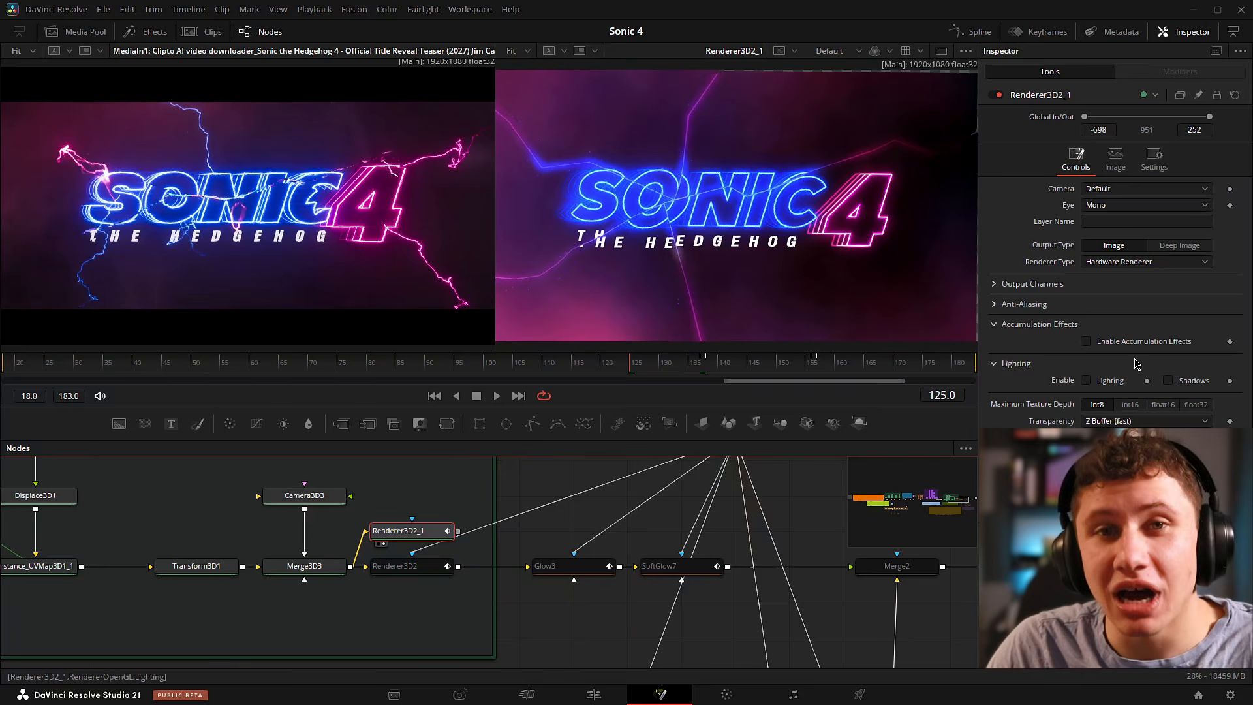
pyautogui.moveTo(622, 370); pyautogui.dragTo(704, 361)
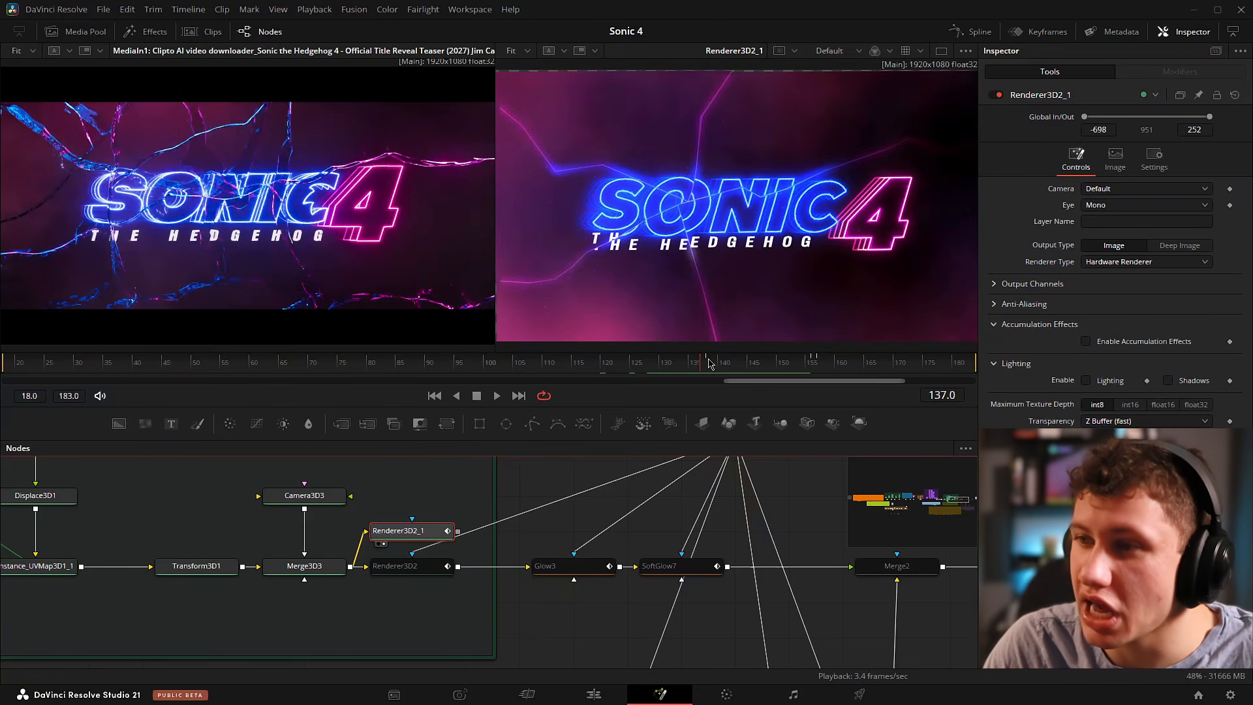
pyautogui.click(710, 363)
pyautogui.moveTo(710, 363); pyautogui.dragTo(705, 363)
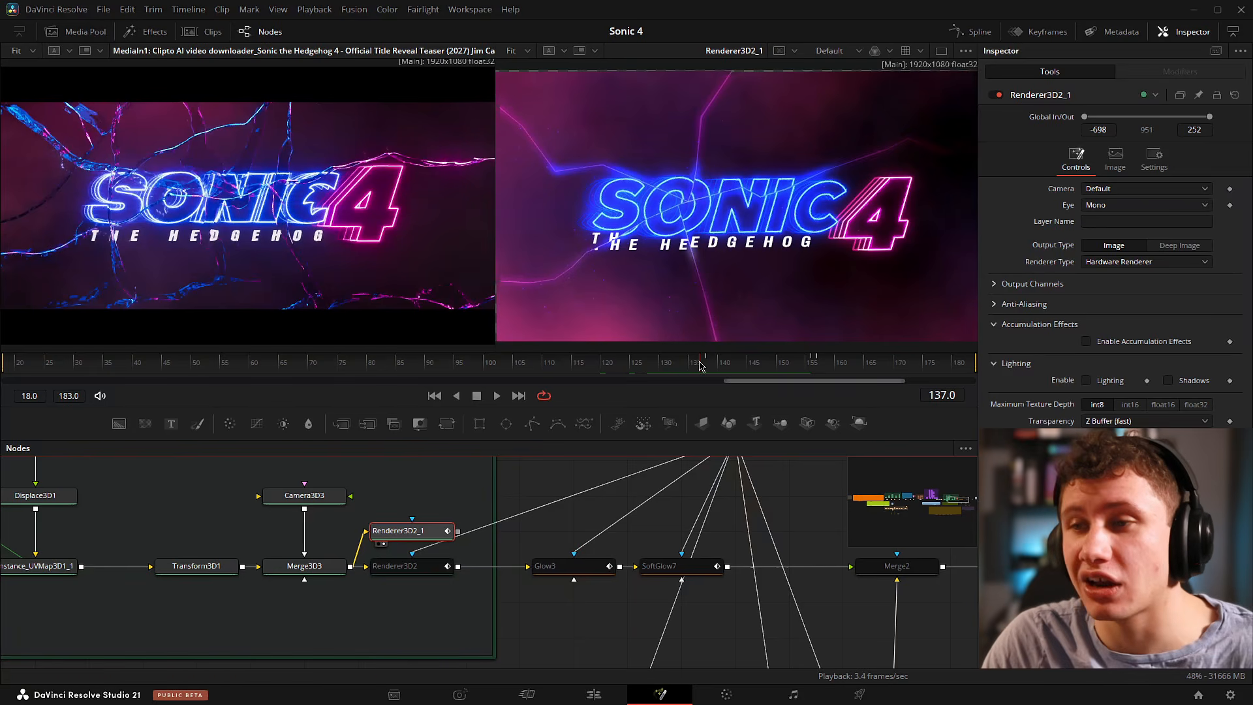
# Locate Merge26 in the node graph, open its merge settings, and return to the renderer nodes.
pyautogui.moveTo(406, 525); pyautogui.dragTo(816, 542)
pyautogui.moveTo(333, 561); pyautogui.dragTo(686, 574)
pyautogui.moveTo(470, 558); pyautogui.dragTo(222, 549)
pyautogui.click(421, 513)
pyautogui.moveTo(631, 535); pyautogui.dragTo(377, 551)
pyautogui.moveTo(382, 554); pyautogui.dragTo(367, 553)
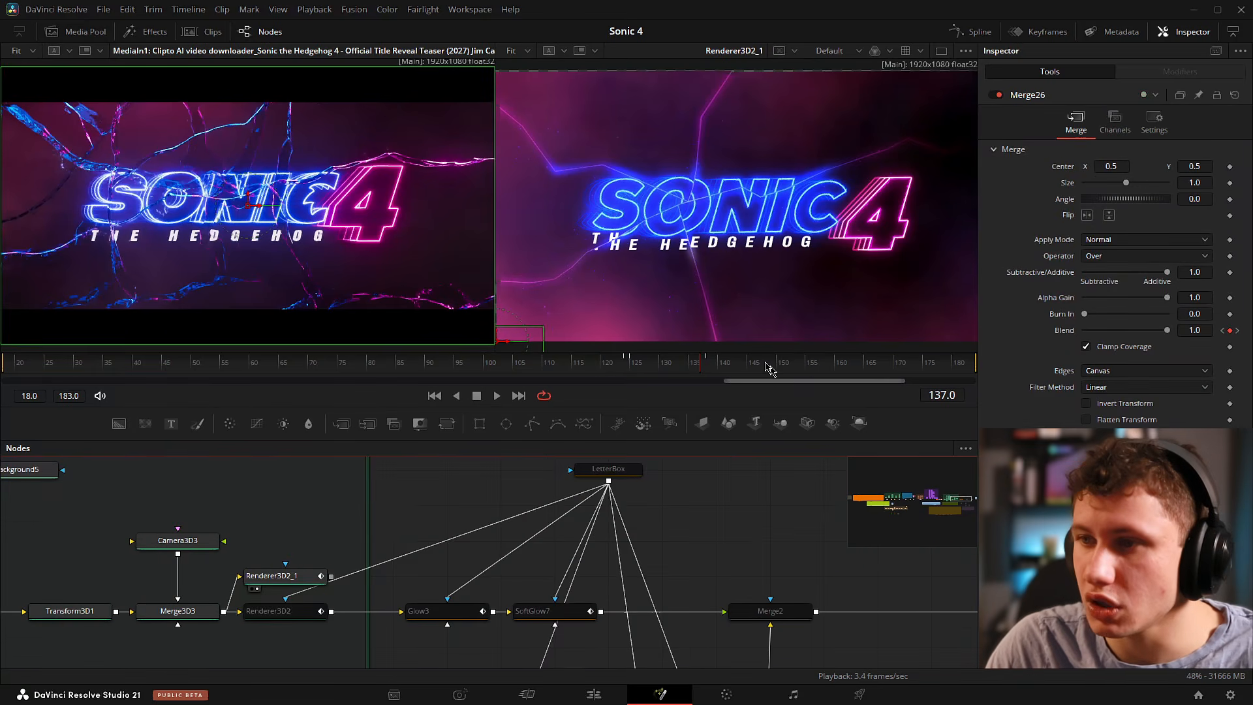
# Scrub from frame 137 to frame 140 to compare Merge26's blend keyframe and the breaking title with the reference.
pyautogui.moveTo(702, 370); pyautogui.dragTo(721, 369)
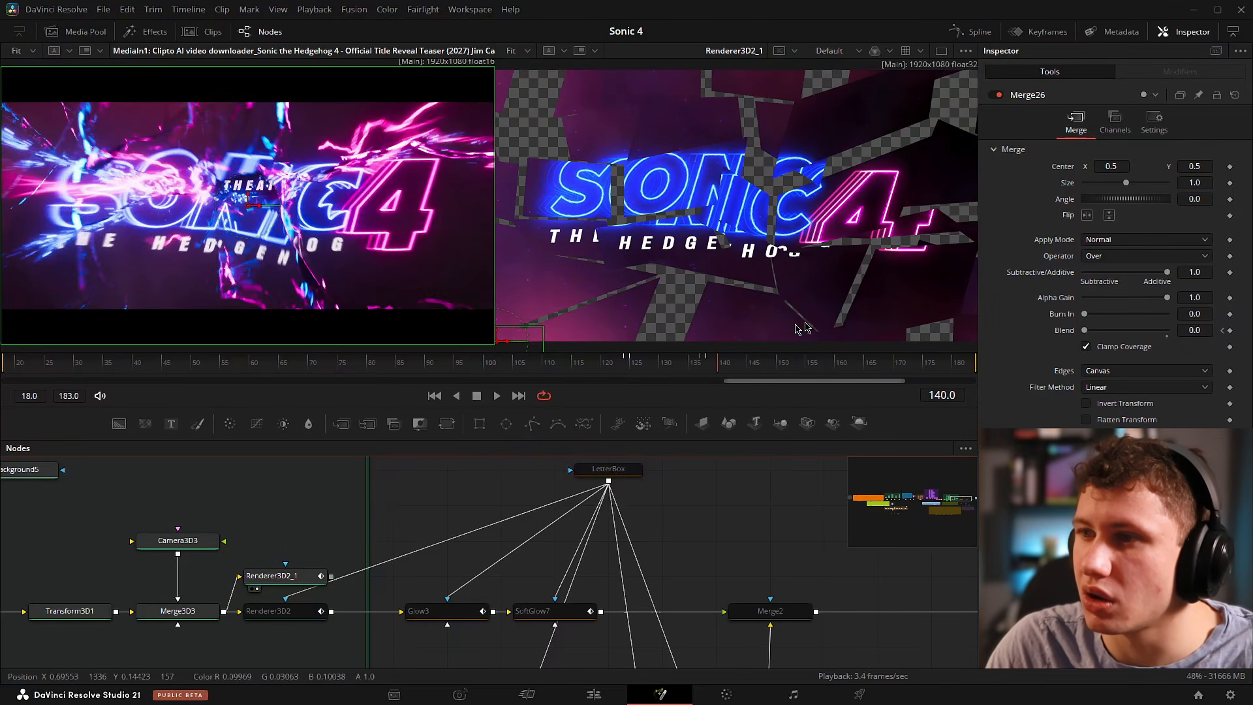
pyautogui.click(700, 372)
pyautogui.moveTo(700, 372); pyautogui.dragTo(786, 363)
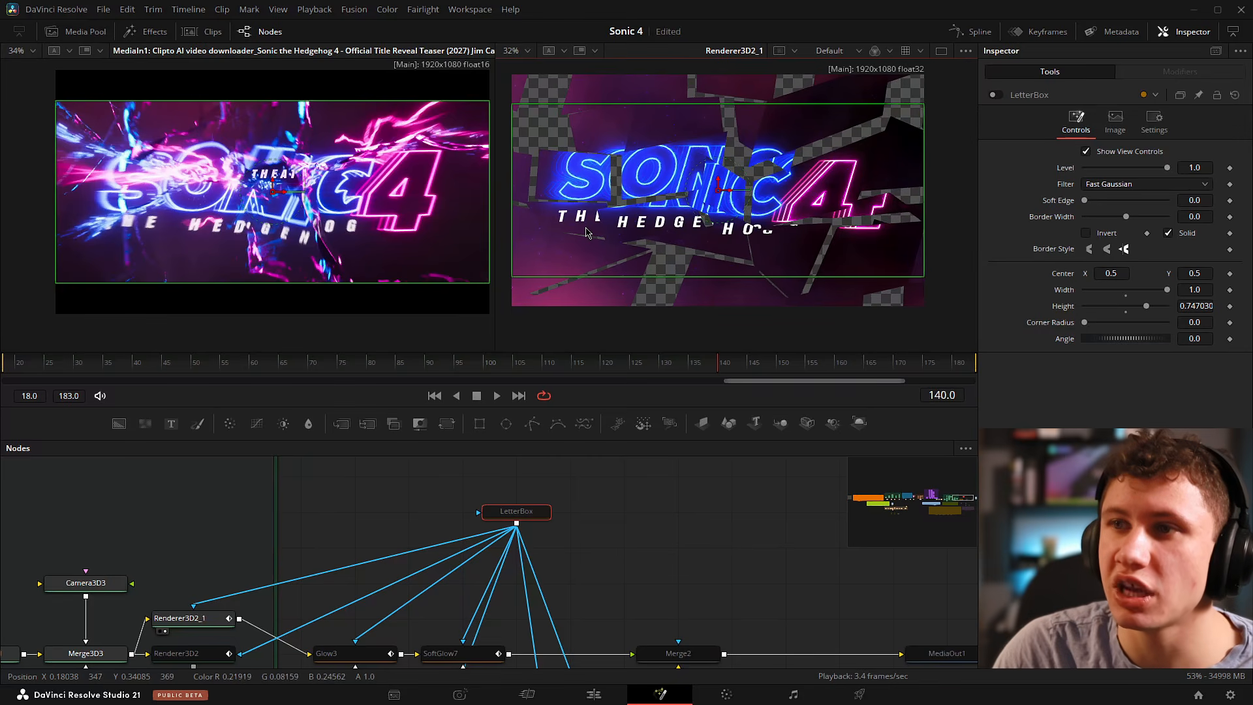
# Turn on the LetterBox mask so it crops the Renderer3D2_1 output to the title's widescreen frame.
pyautogui.scroll(1, 587, 233)
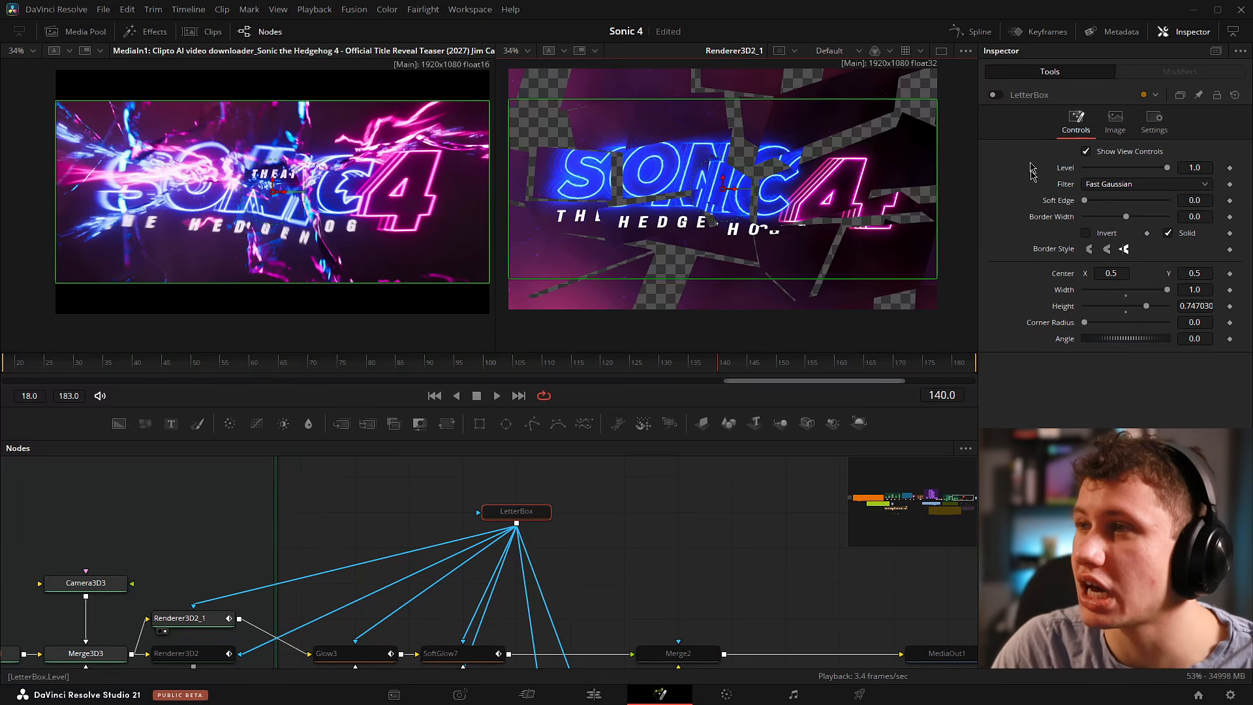
pyautogui.click(995, 95)
pyautogui.click(595, 534)
pyautogui.moveTo(596, 533); pyautogui.dragTo(669, 500)
pyautogui.click(592, 486)
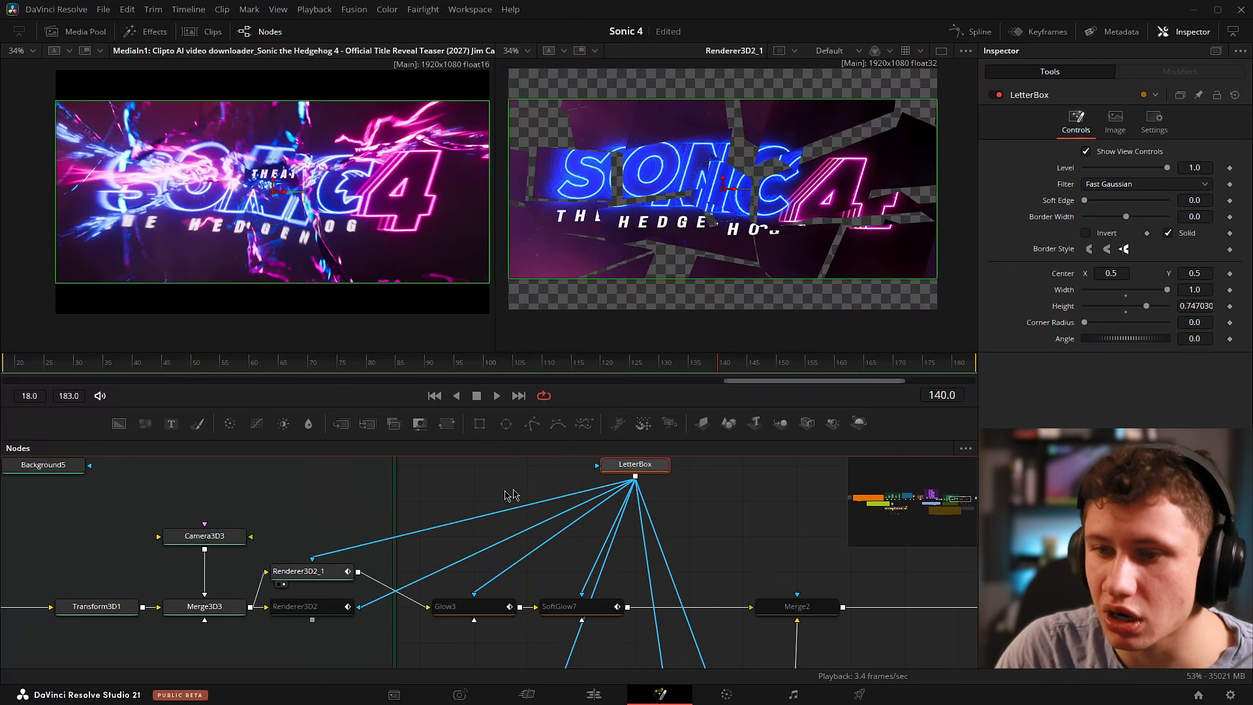
# Open Renderer3D2_1's controls and scrub to frame 144 to compare the letterboxed shatter with the reference.
pyautogui.moveTo(837, 541); pyautogui.dragTo(706, 563)
pyautogui.click(167, 593)
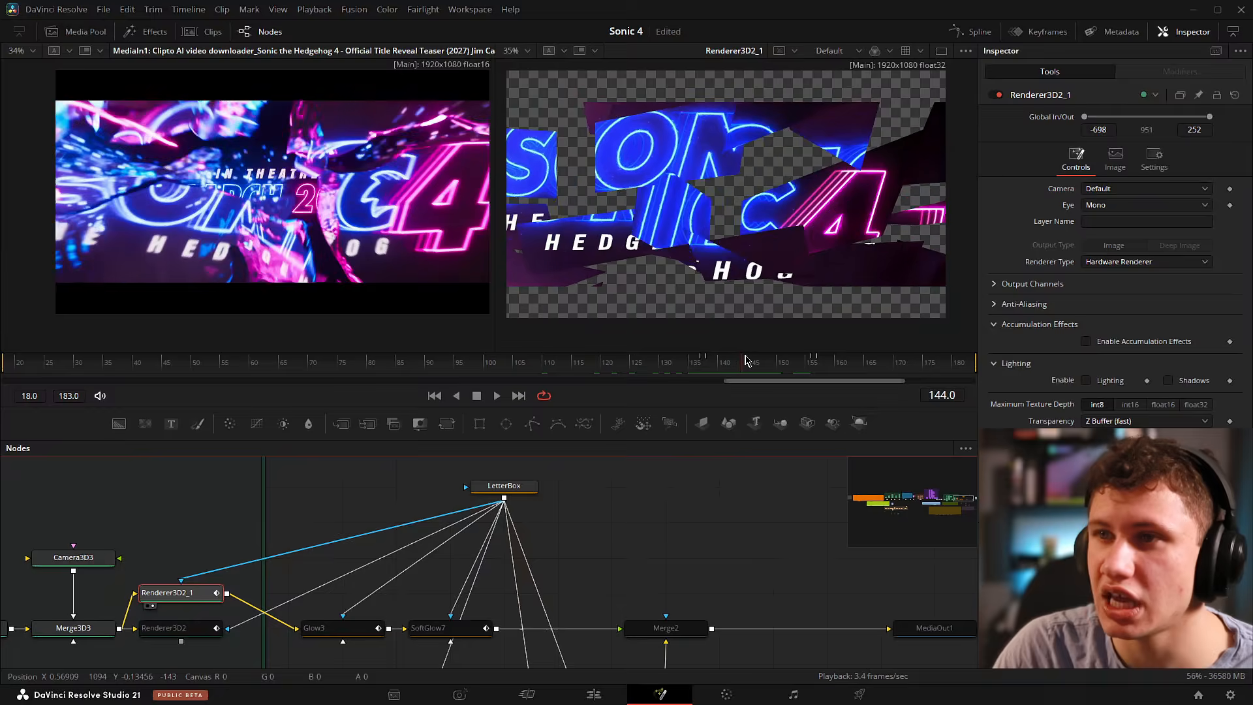
pyautogui.moveTo(773, 362)
pyautogui.mouseDown()
pyautogui.moveTo(721, 366)
pyautogui.moveTo(753, 366)
pyautogui.mouseUp()
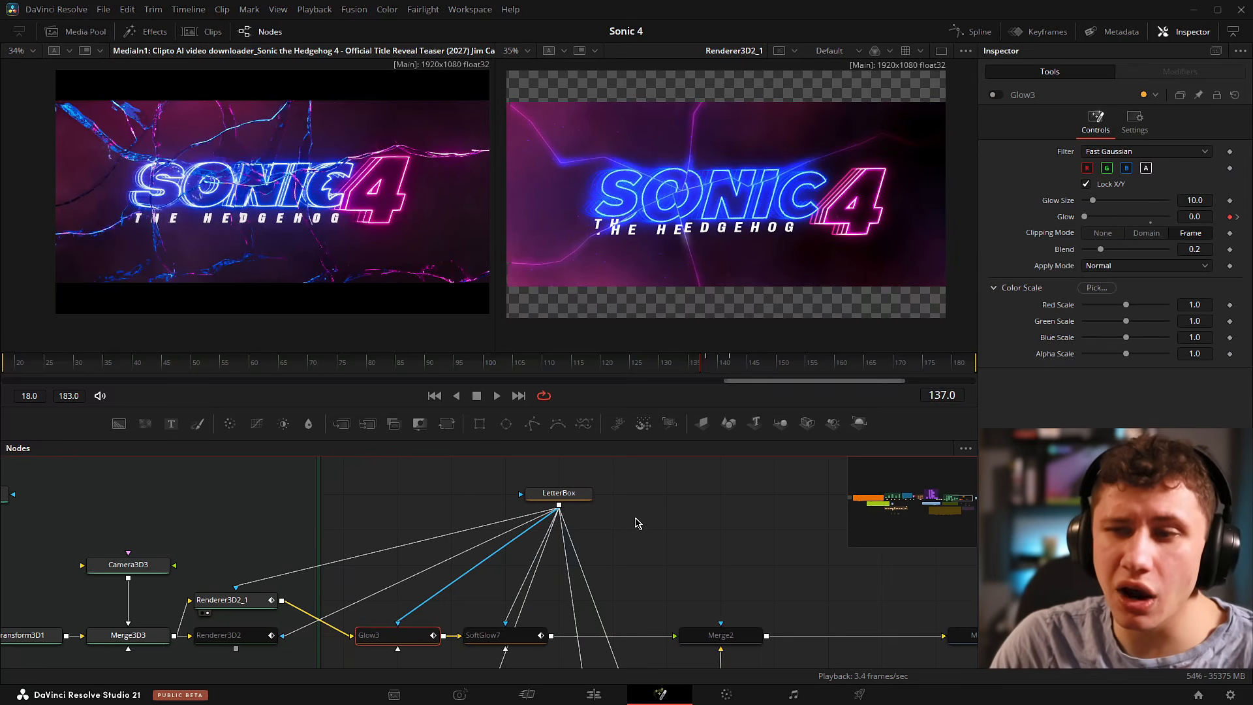
# Enable the bypassed Glow3 and SoftGlow7 nodes together and show SoftGlow7 in the second viewer.
pyautogui.moveTo(723, 556); pyautogui.dragTo(749, 524)
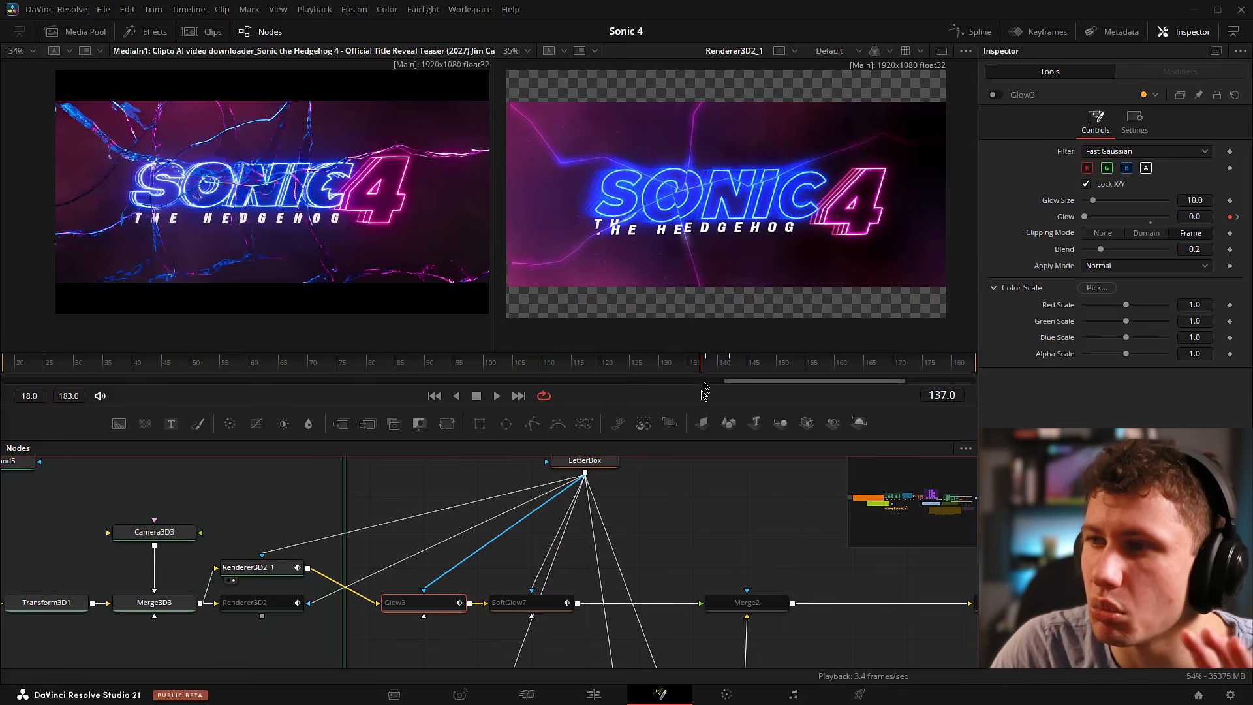
pyautogui.scroll(-2, 500, 590)
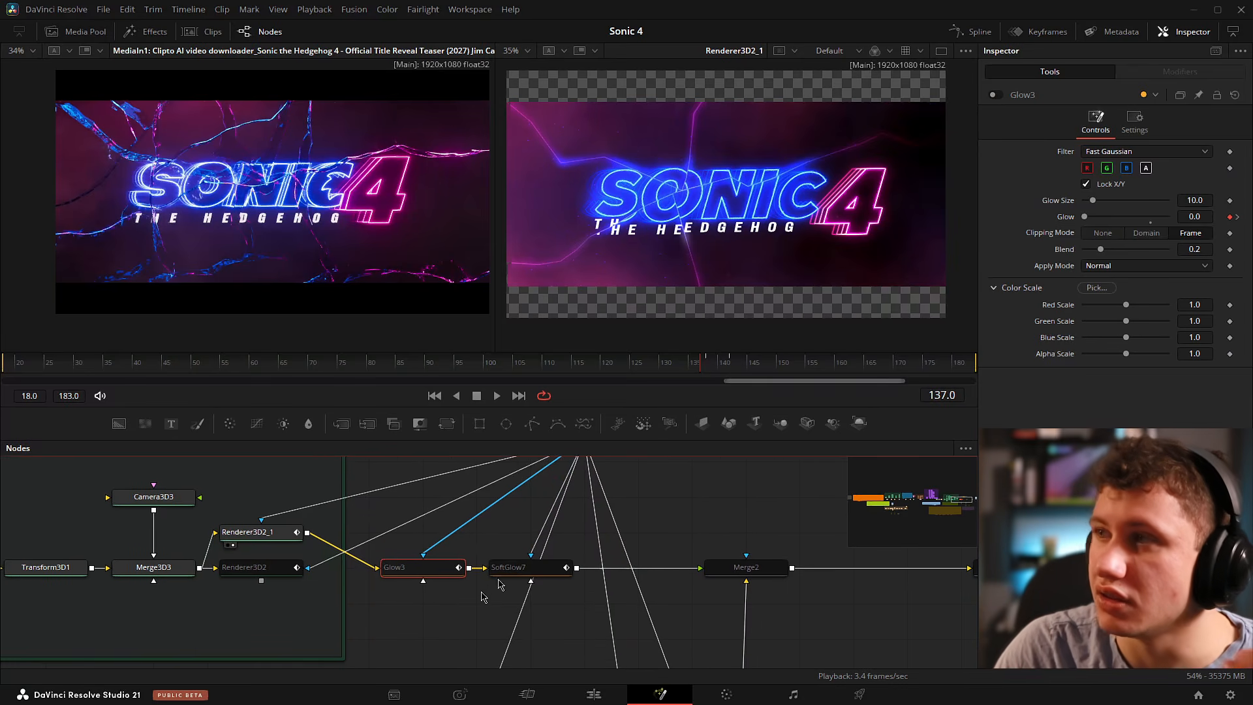
pyautogui.moveTo(421, 626); pyautogui.dragTo(538, 574)
pyautogui.hotkey('ctrl', 'p')
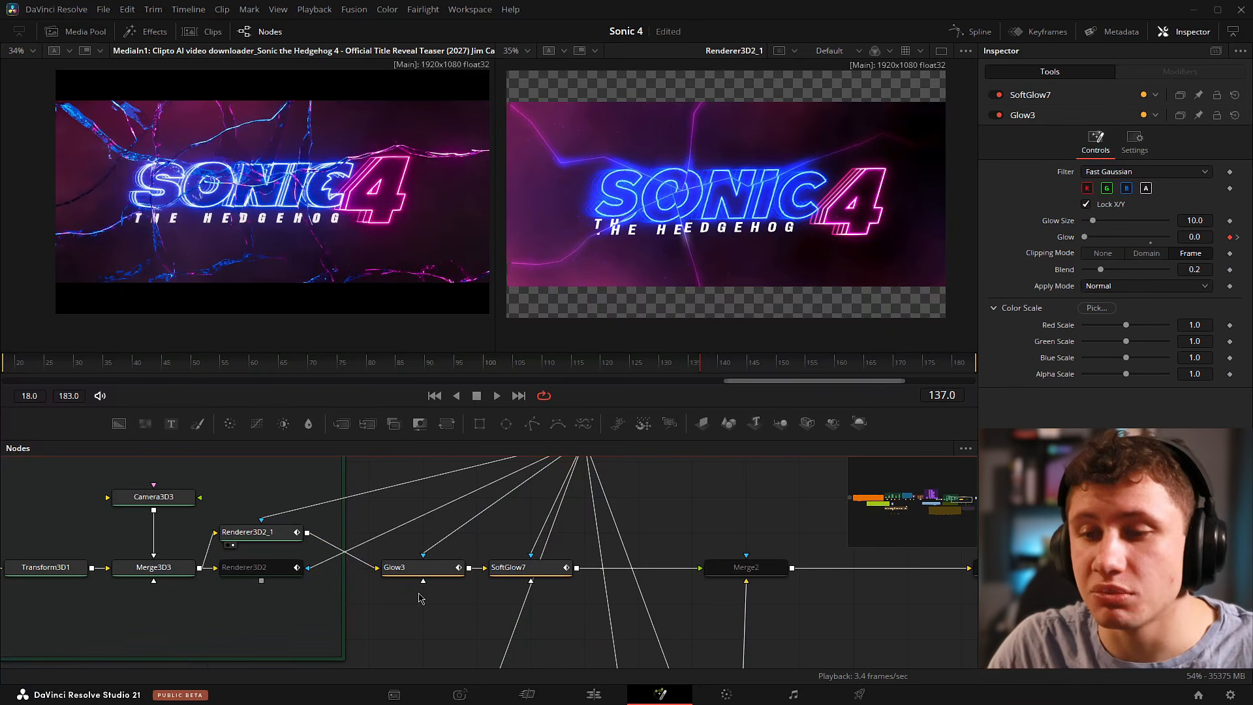
pyautogui.moveTo(441, 568); pyautogui.dragTo(701, 232)
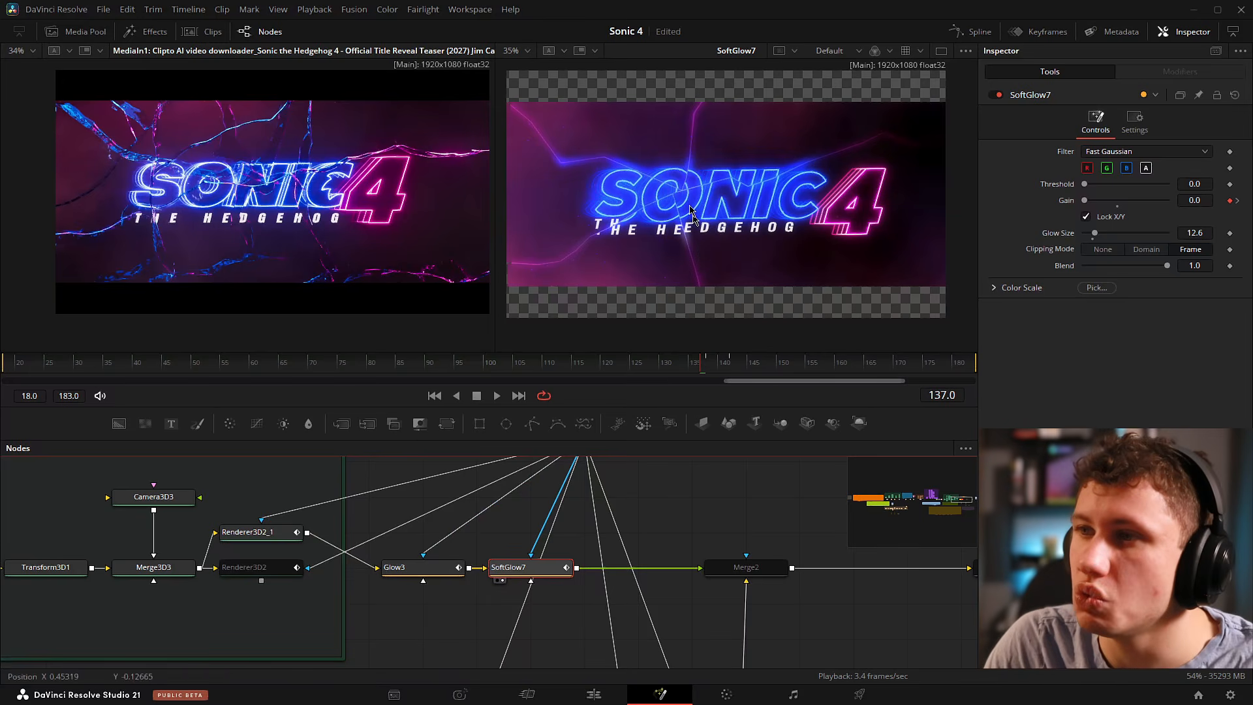
# Inspect Glow3's Glow keyframe and SoftGlow7's Gain keyframe at frame 137 against the reference title.
pyautogui.moveTo(705, 367); pyautogui.dragTo(702, 364)
pyautogui.click(421, 567)
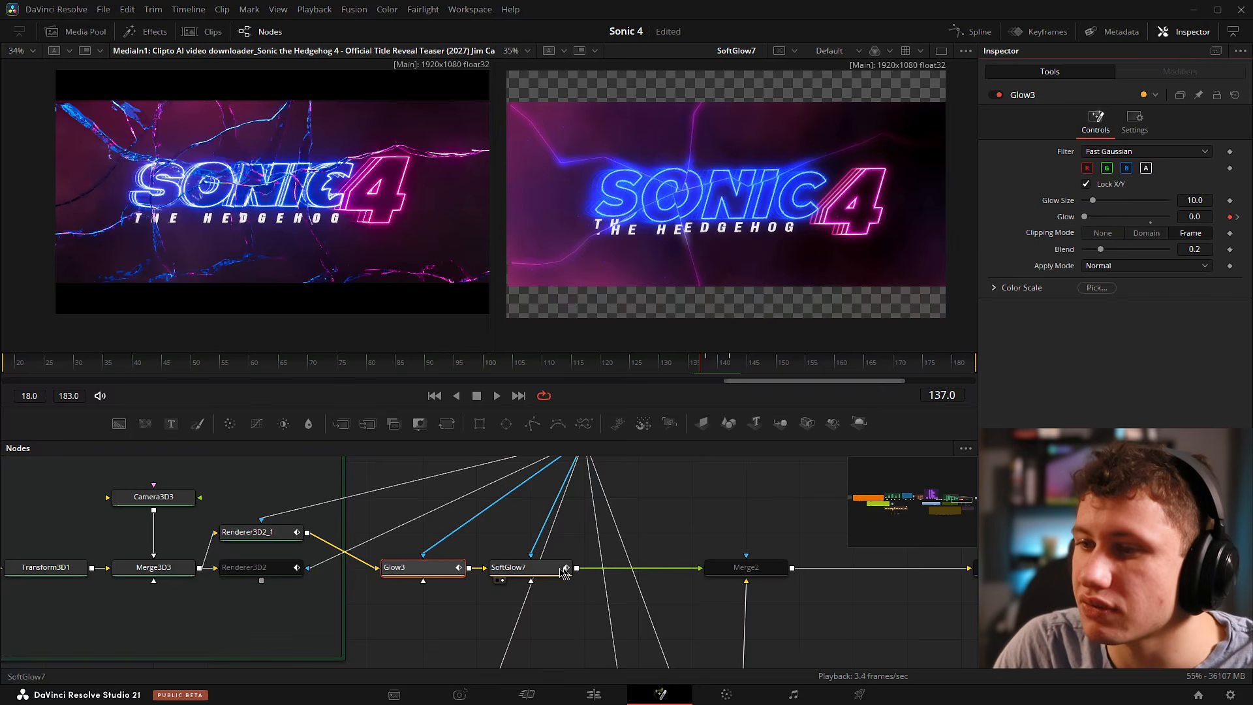
pyautogui.click(519, 568)
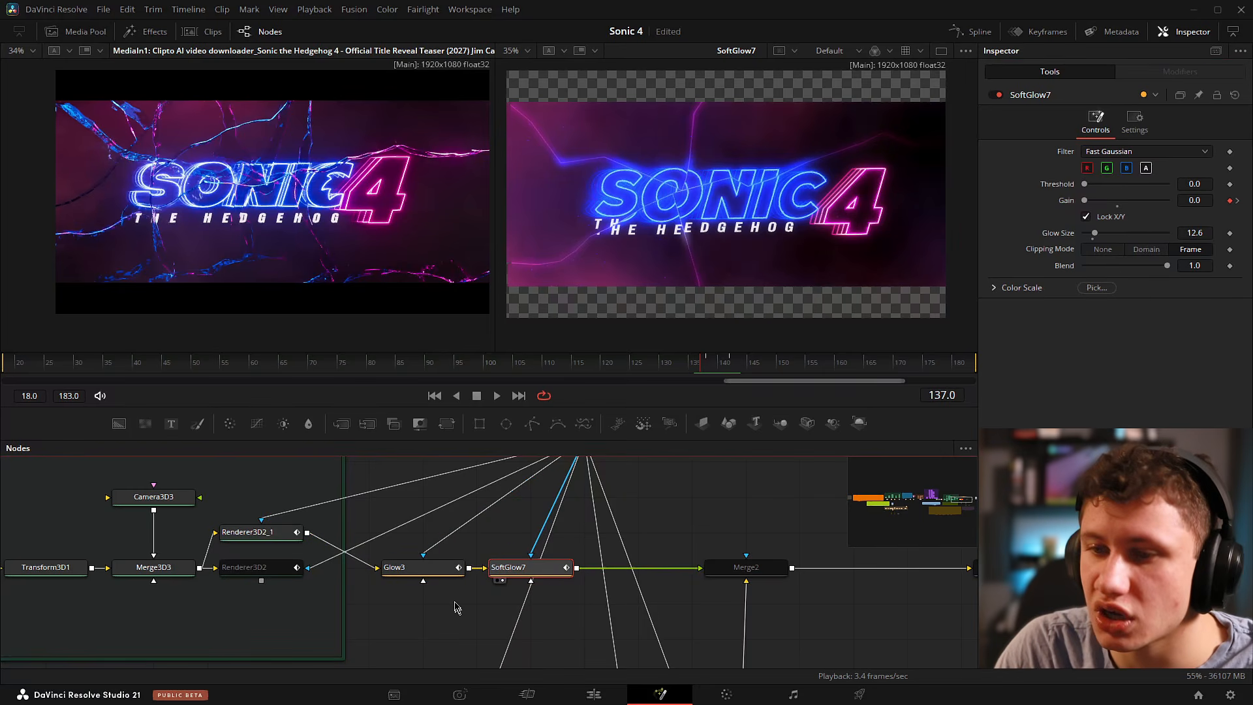
pyautogui.click(423, 567)
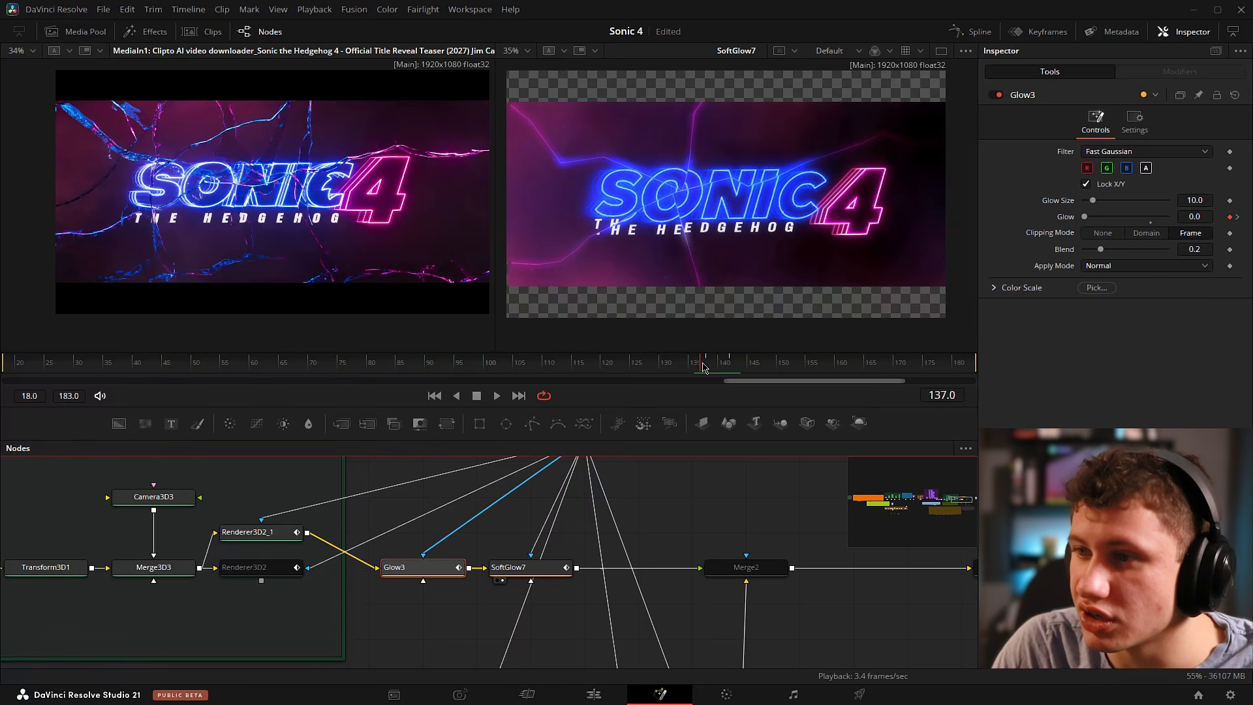
pyautogui.moveTo(703, 367)
pyautogui.mouseDown()
pyautogui.moveTo(767, 371)
pyautogui.moveTo(677, 374)
pyautogui.moveTo(696, 369)
pyautogui.mouseUp()
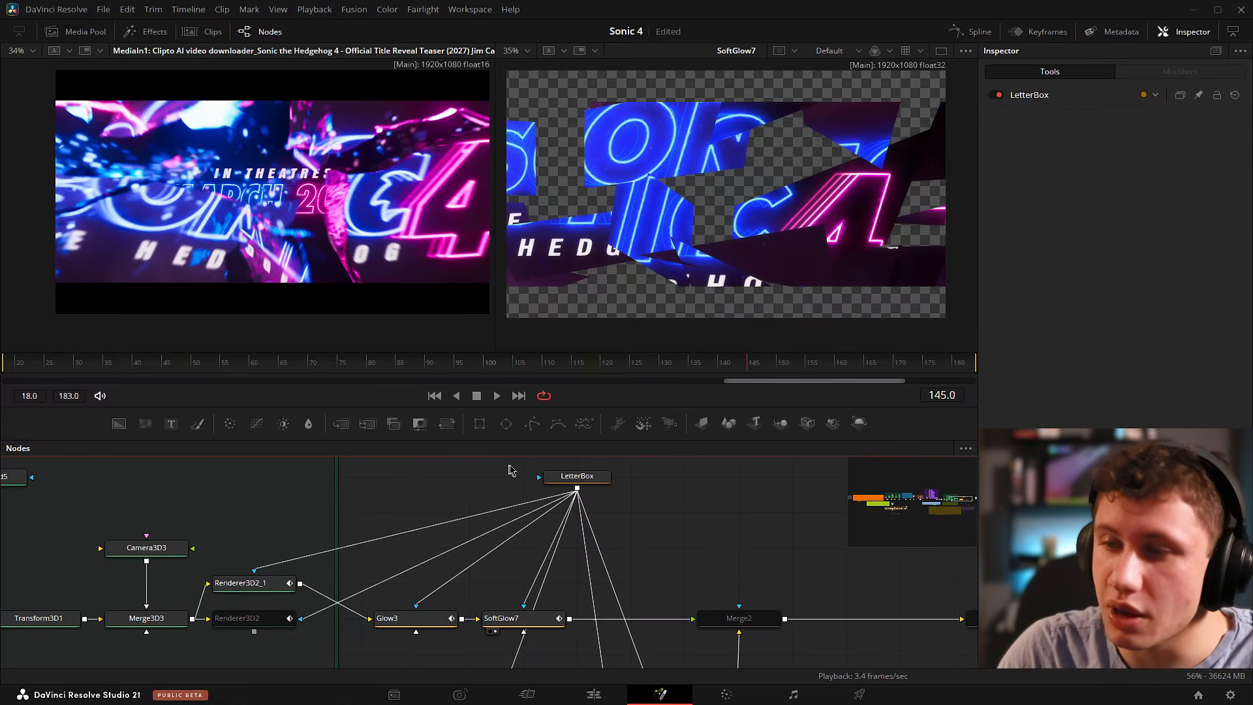
# Trace the LetterBox mask's links to the glow nodes and scrub to frame 148 to compare the flying shards.
pyautogui.moveTo(512, 465); pyautogui.dragTo(627, 489)
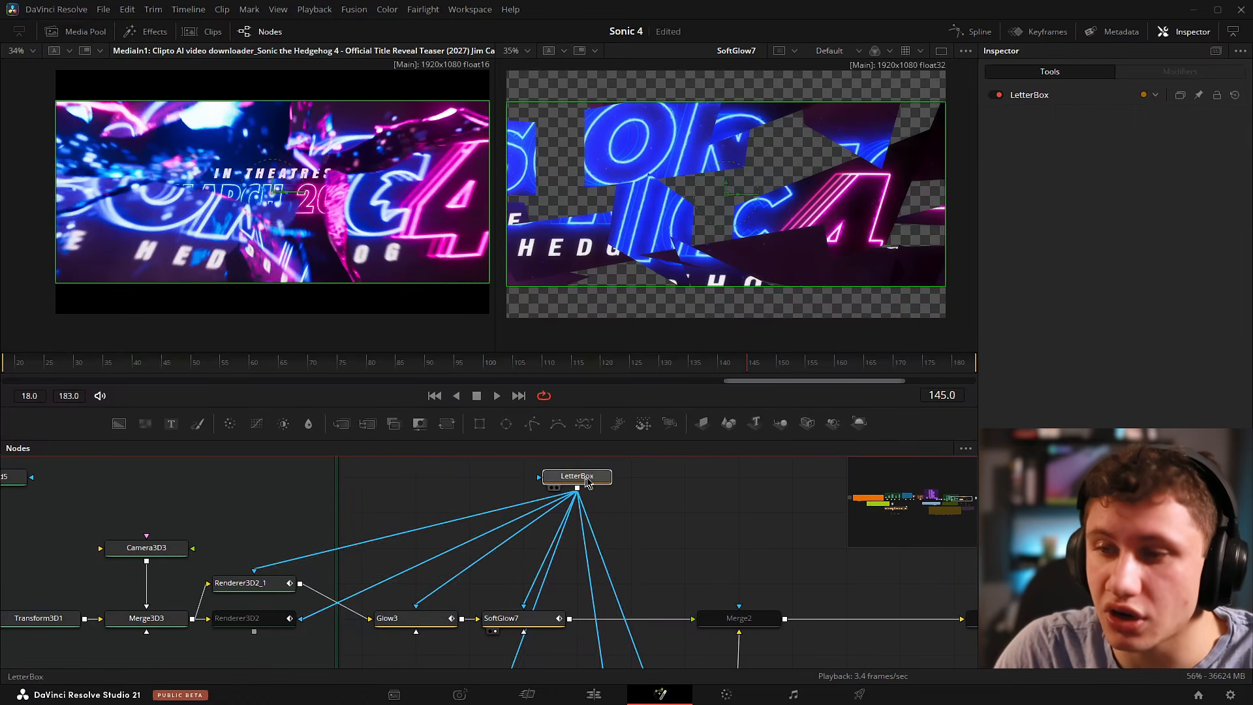
pyautogui.moveTo(722, 492); pyautogui.dragTo(741, 465)
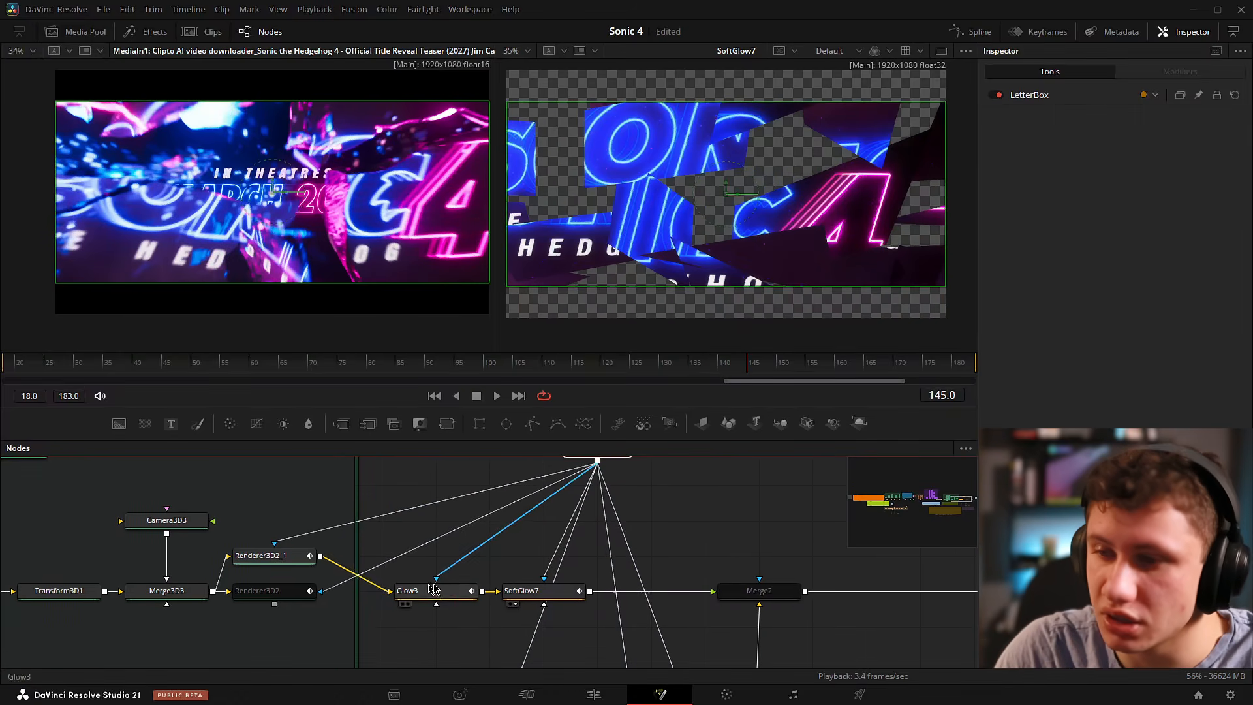
pyautogui.moveTo(643, 526); pyautogui.dragTo(513, 553)
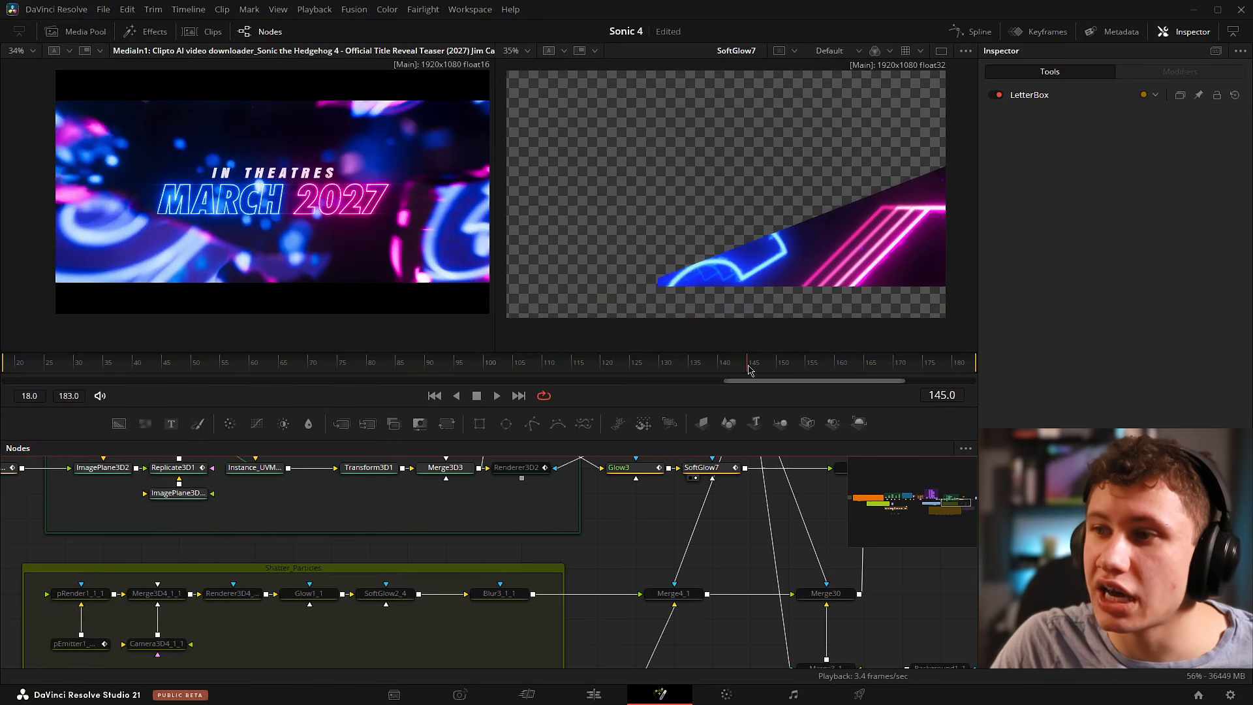
pyautogui.moveTo(750, 370); pyautogui.dragTo(767, 373)
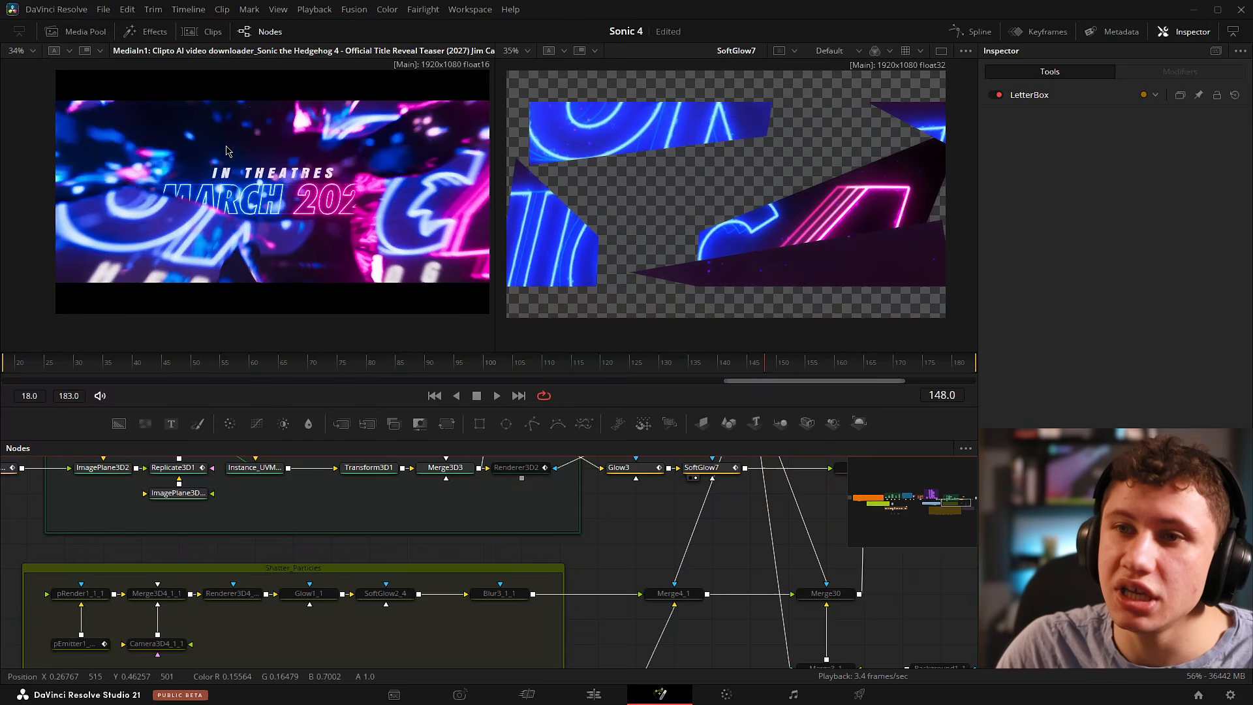
# Enable the Shatter_Particles nodes and Merge2, and show the composite from Merge2 in the second viewer.
pyautogui.moveTo(330, 501); pyautogui.dragTo(432, 469)
pyautogui.moveTo(128, 525); pyautogui.dragTo(643, 657)
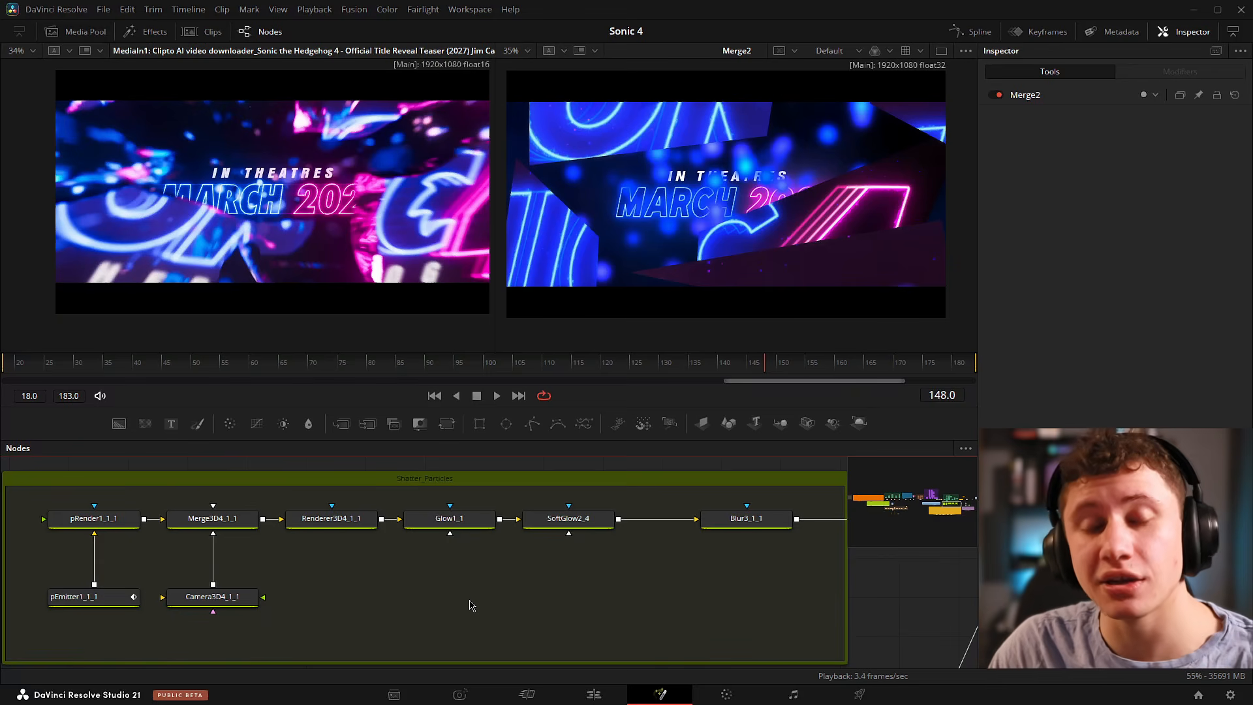
pyautogui.hscroll(-4, 472, 574)
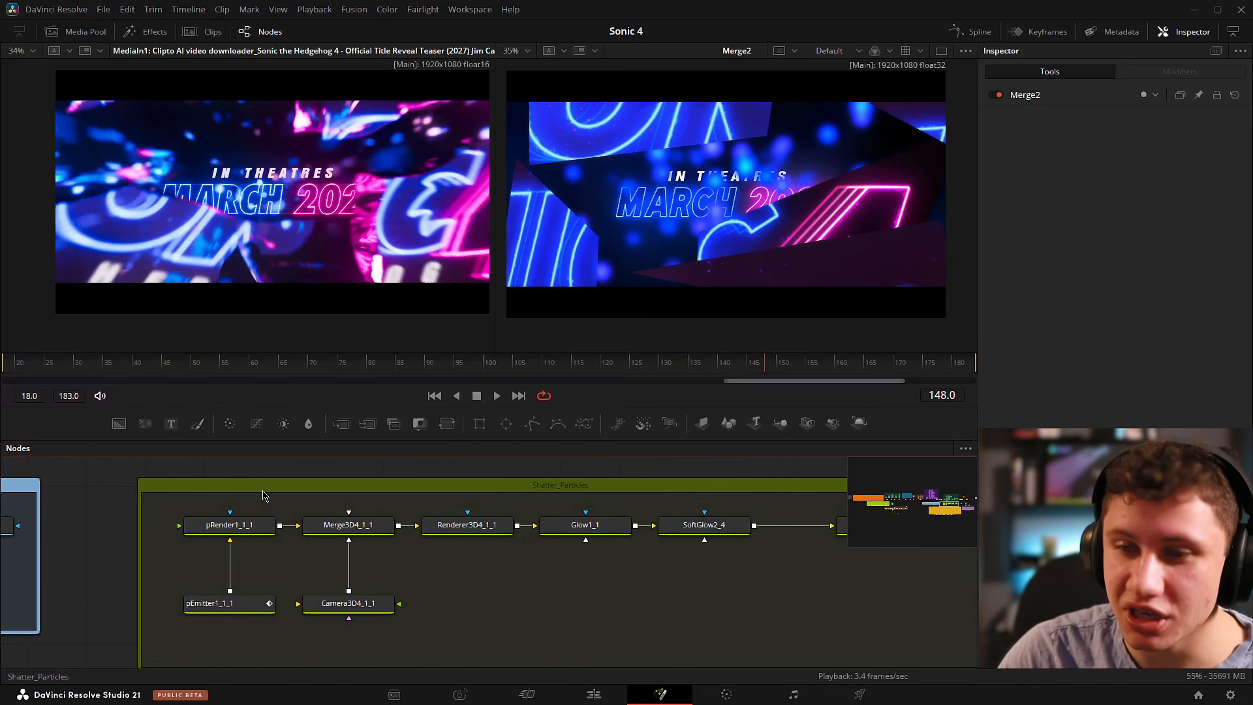
# Show pRender1_1_1 in the 3D viewer and open pEmitter1_1_1's region settings.
pyautogui.moveTo(245, 533); pyautogui.dragTo(790, 205)
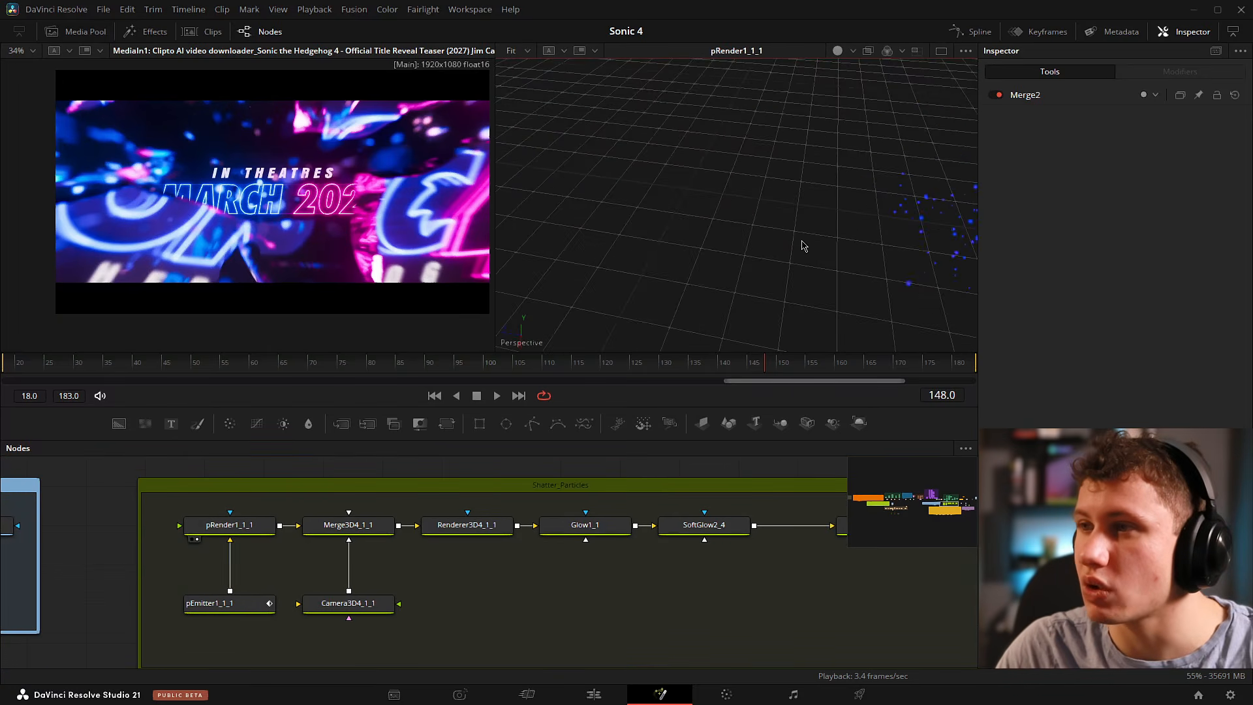
pyautogui.scroll(-3, 820, 216)
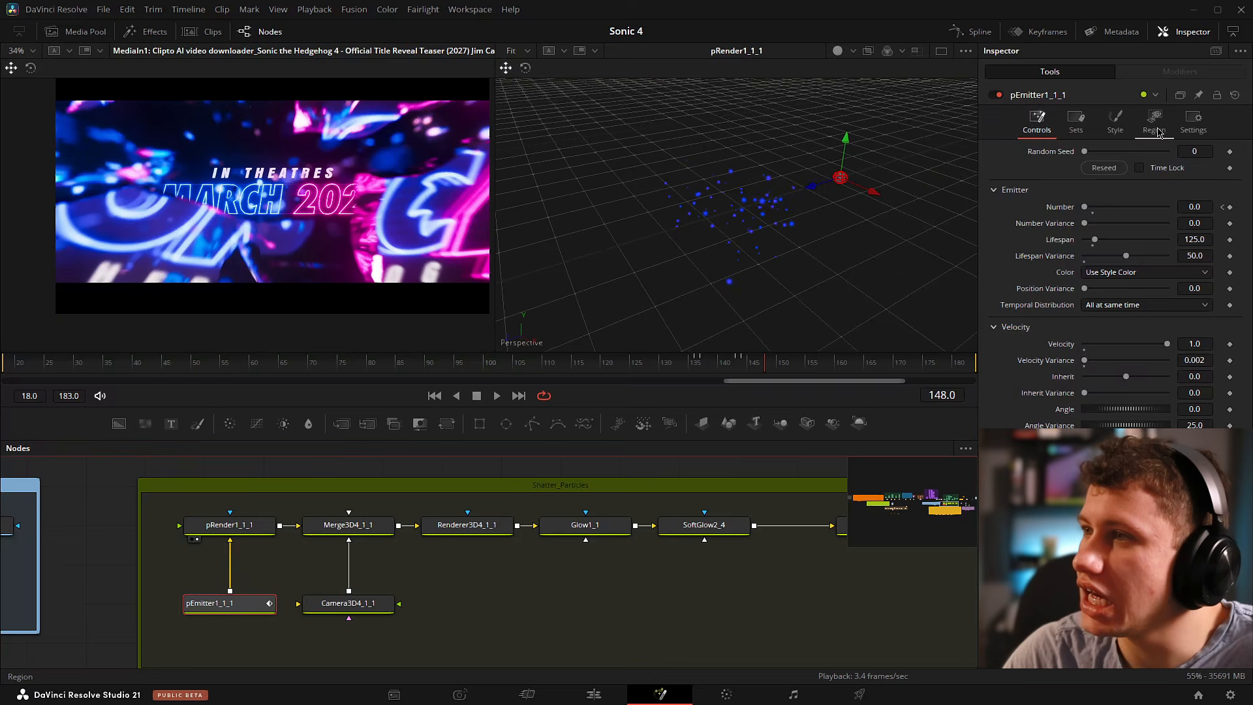
pyautogui.click(1157, 130)
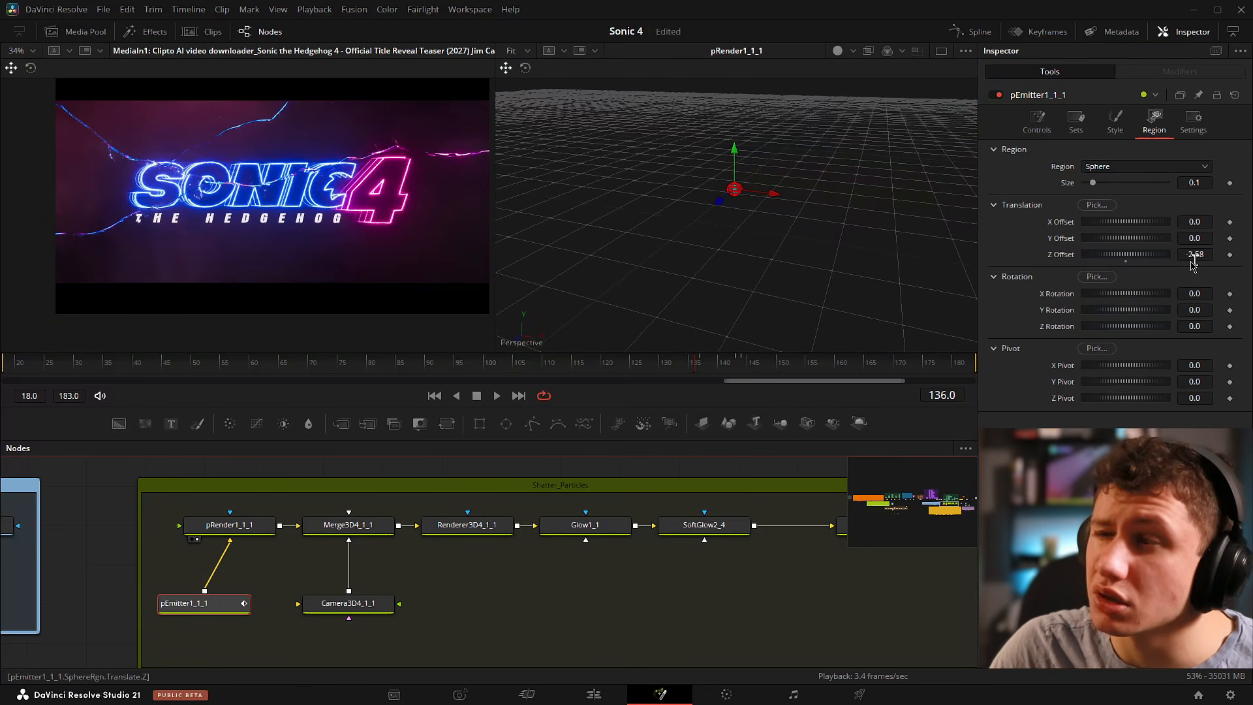
# Show Merge3D4_1_1 in the 3D viewer and inspect pEmitter1_1_1's sphere region and Z offset relative to the camera.
pyautogui.moveTo(664, 539); pyautogui.dragTo(719, 538)
pyautogui.click(402, 526)
pyautogui.press('2')
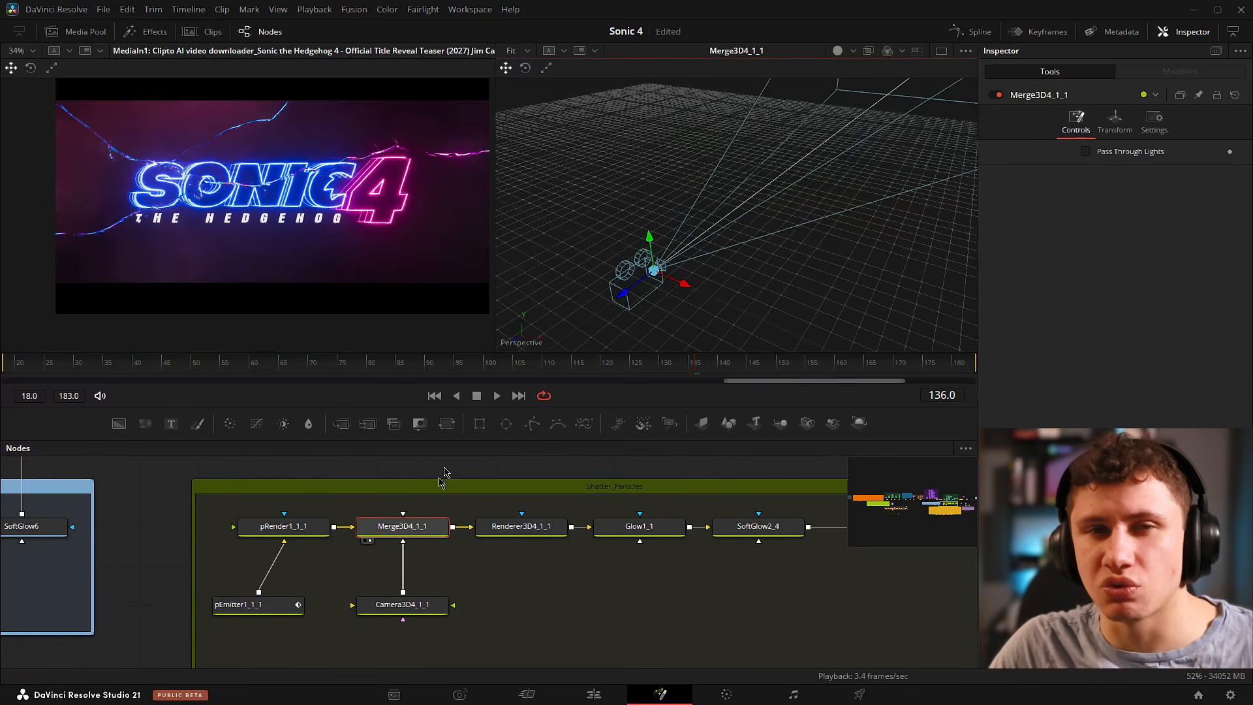
pyautogui.click(271, 604)
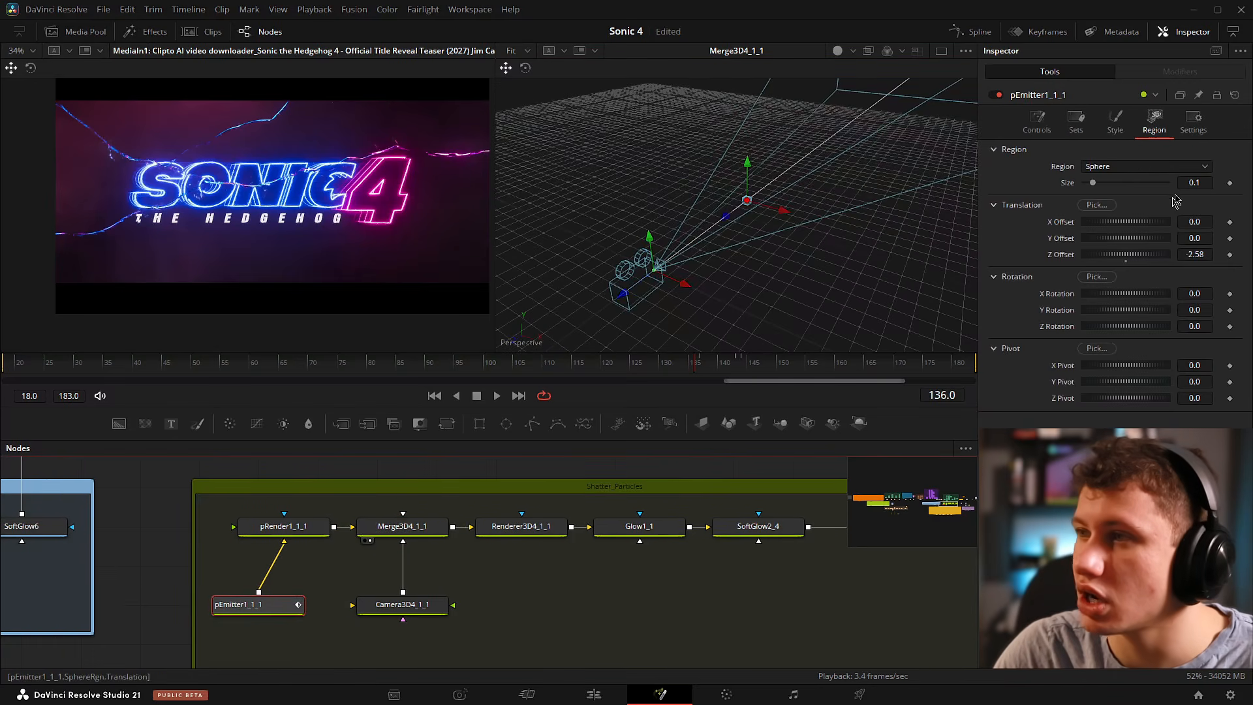
pyautogui.doubleClick(1128, 262)
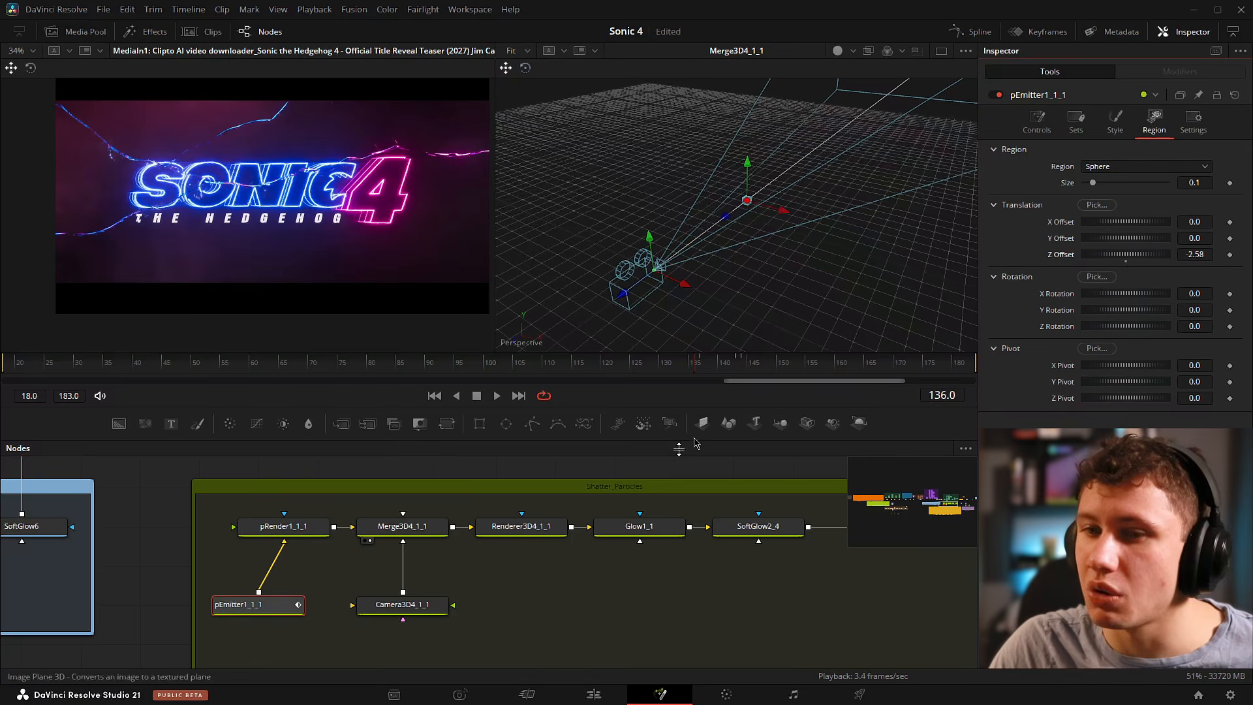
# Review pEmitter1_1_1's blob style, color variance, size and fade settings against the reference particles at frame 151.
pyautogui.click(1115, 121)
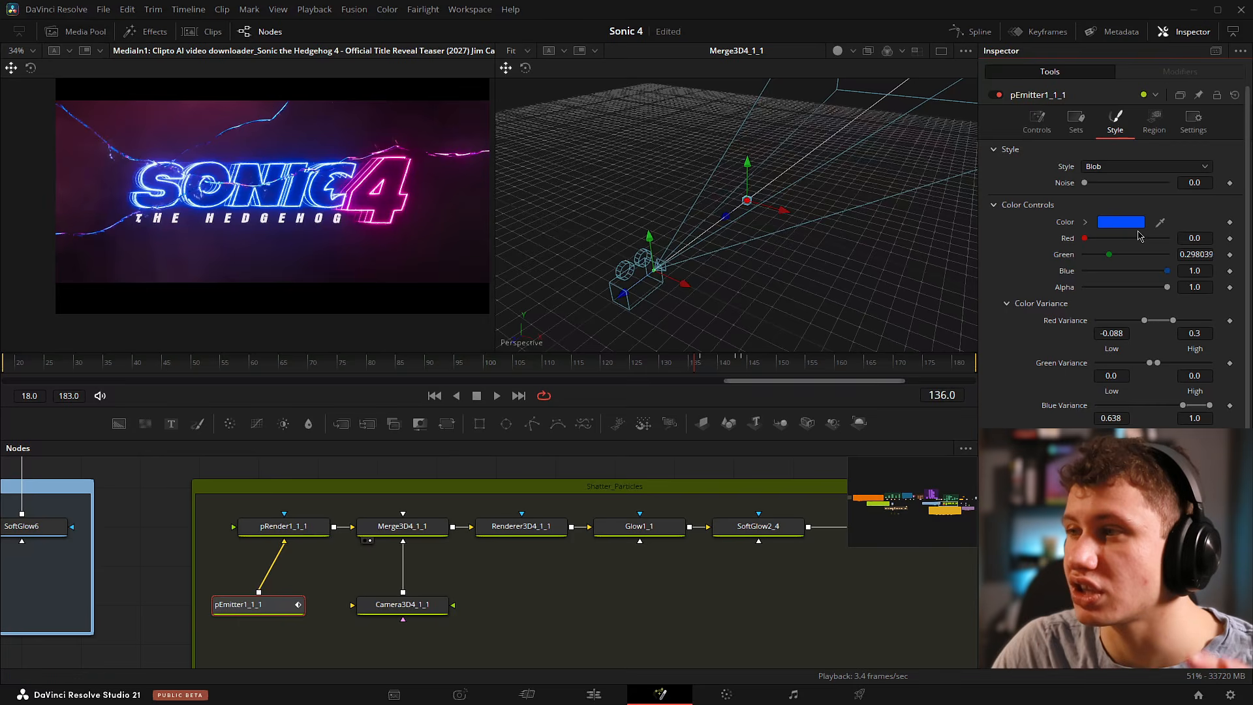
pyautogui.moveTo(721, 367); pyautogui.dragTo(782, 365)
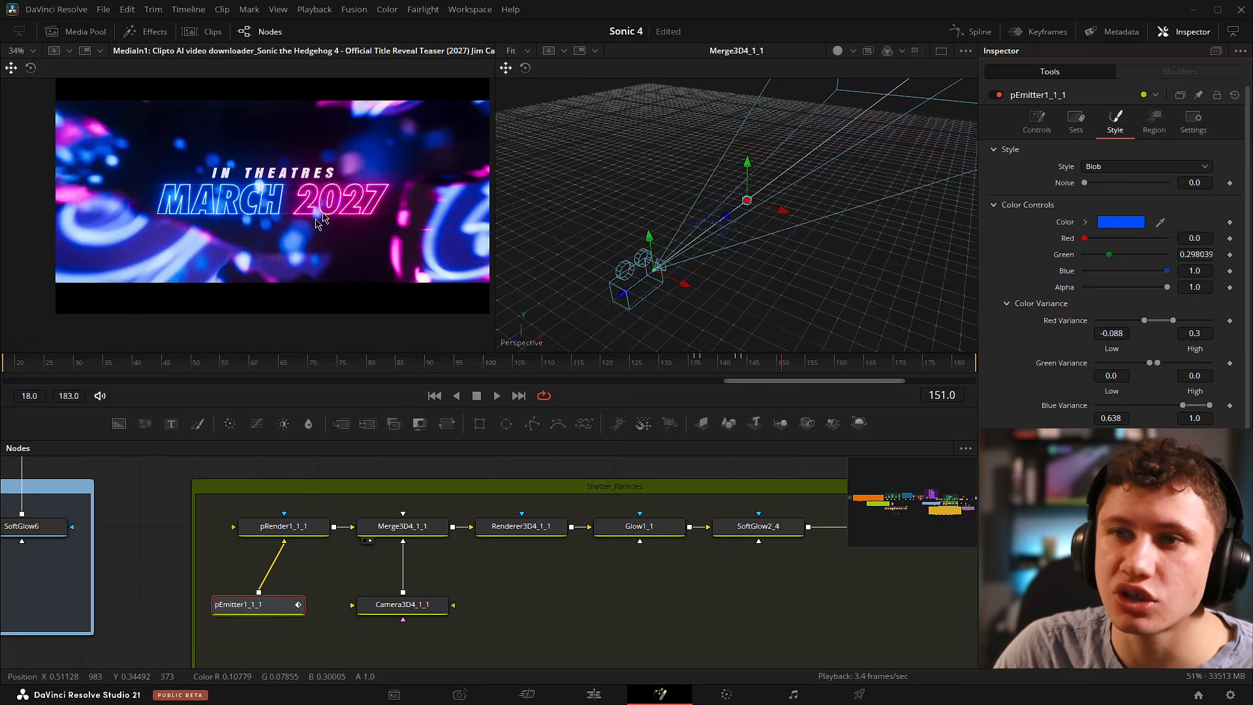
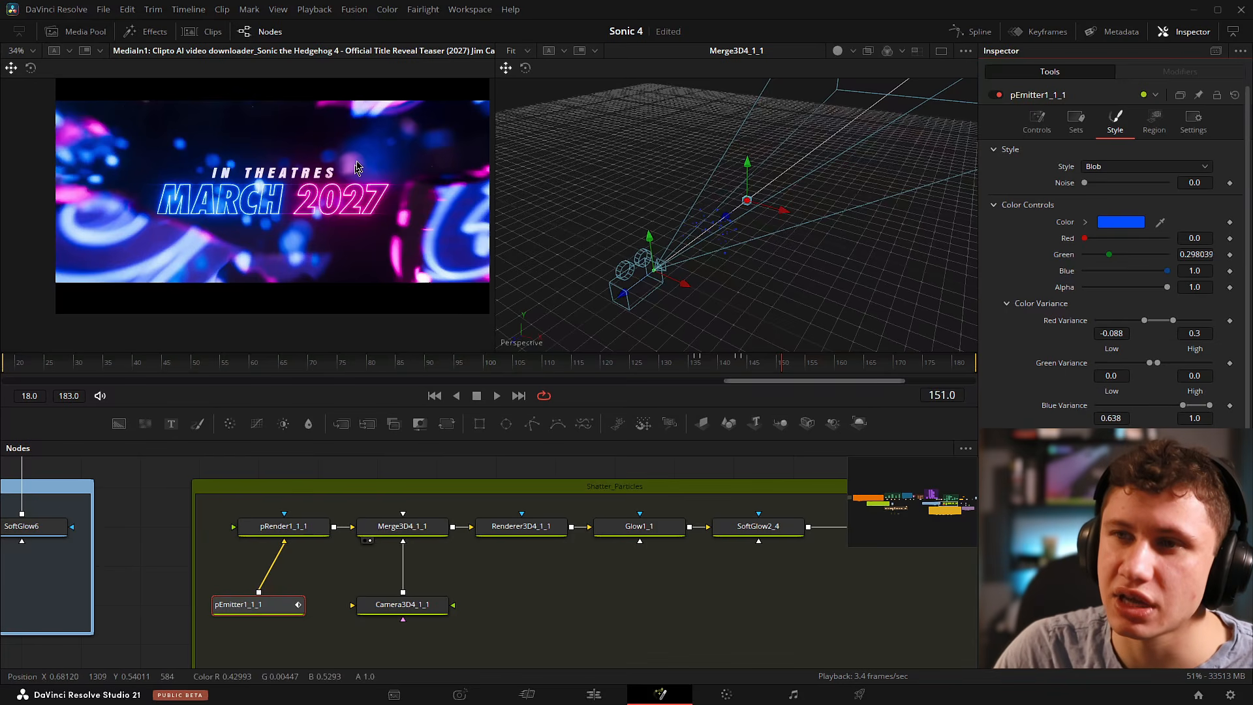
pyautogui.scroll(2, 333, 153)
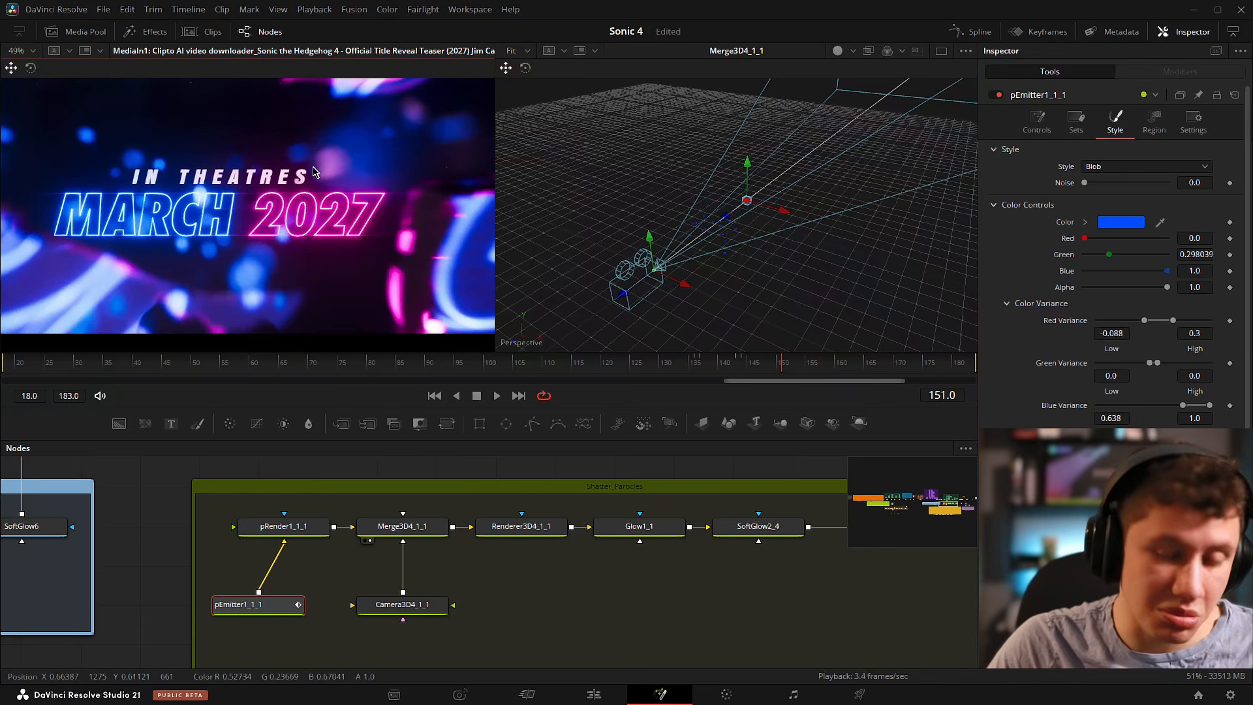
pyautogui.hotkey('ctrl', 'f')
pyautogui.scroll(-3, 1110, 294)
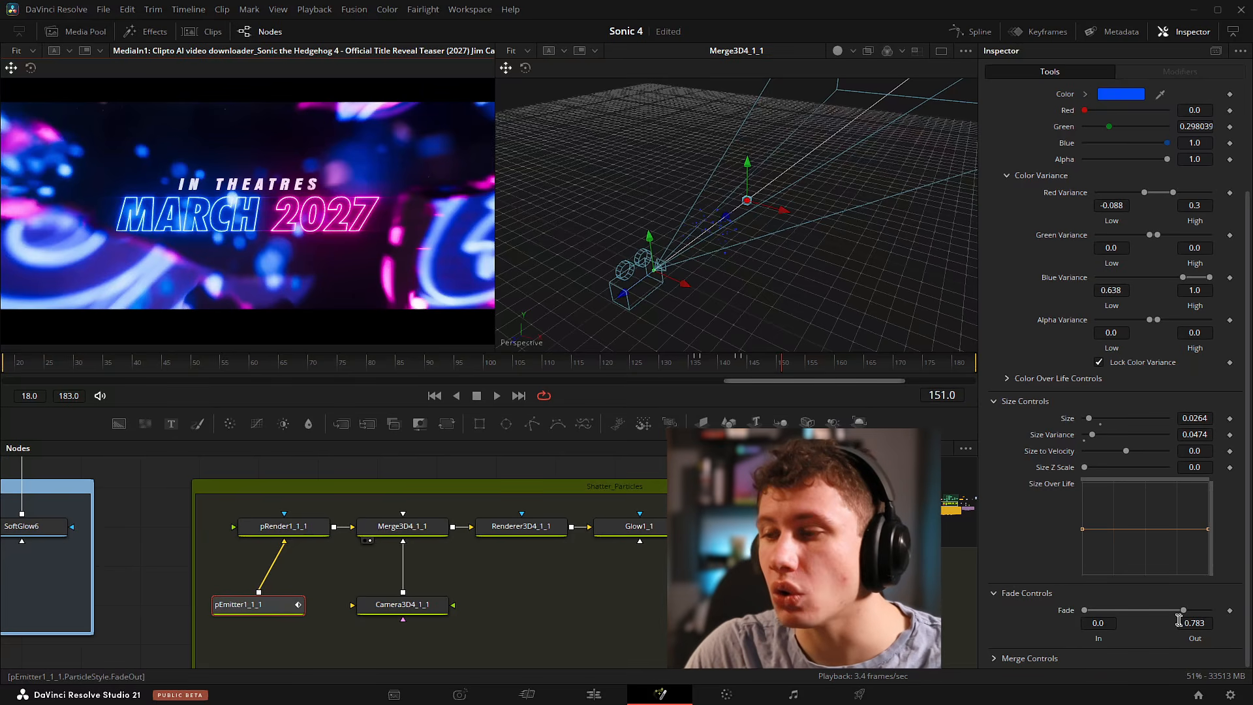
pyautogui.scroll(10, 1109, 327)
# Open pEmitter1_1_1's emitter controls and step through the Number keyframes at frames 136, 137, 143 and 144.
pyautogui.click(1038, 121)
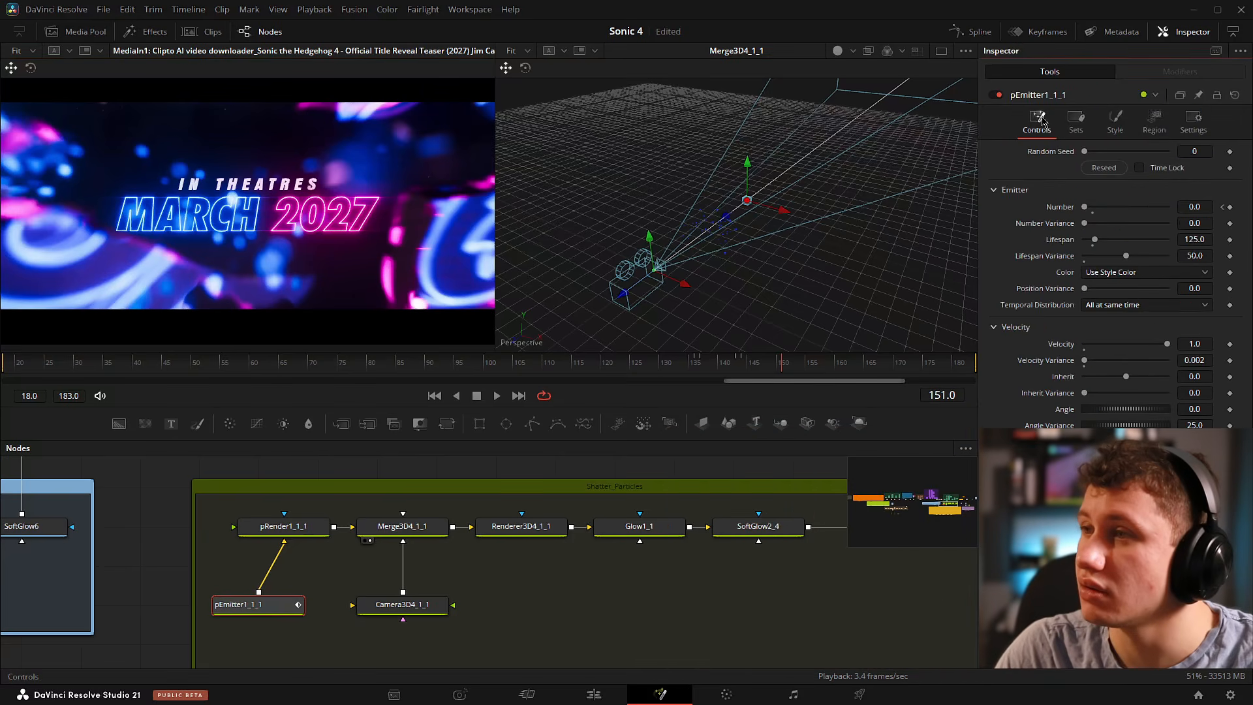
pyautogui.click(697, 363)
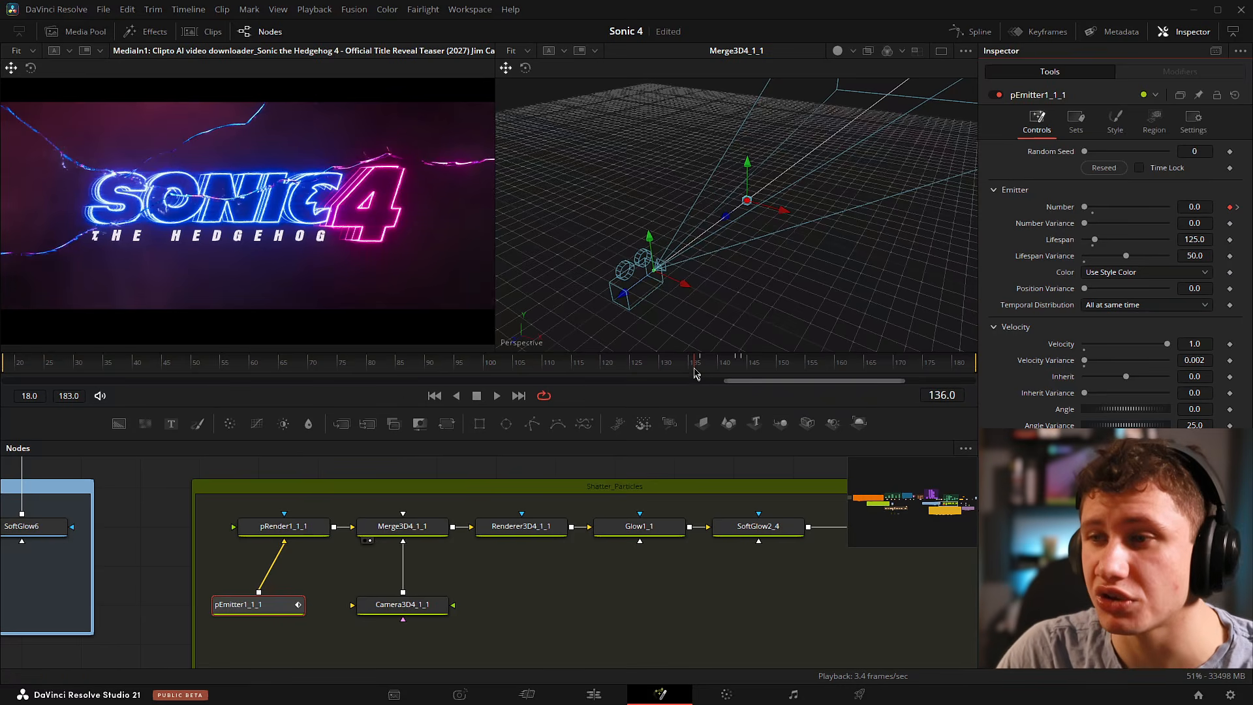
pyautogui.moveTo(698, 364); pyautogui.dragTo(703, 365)
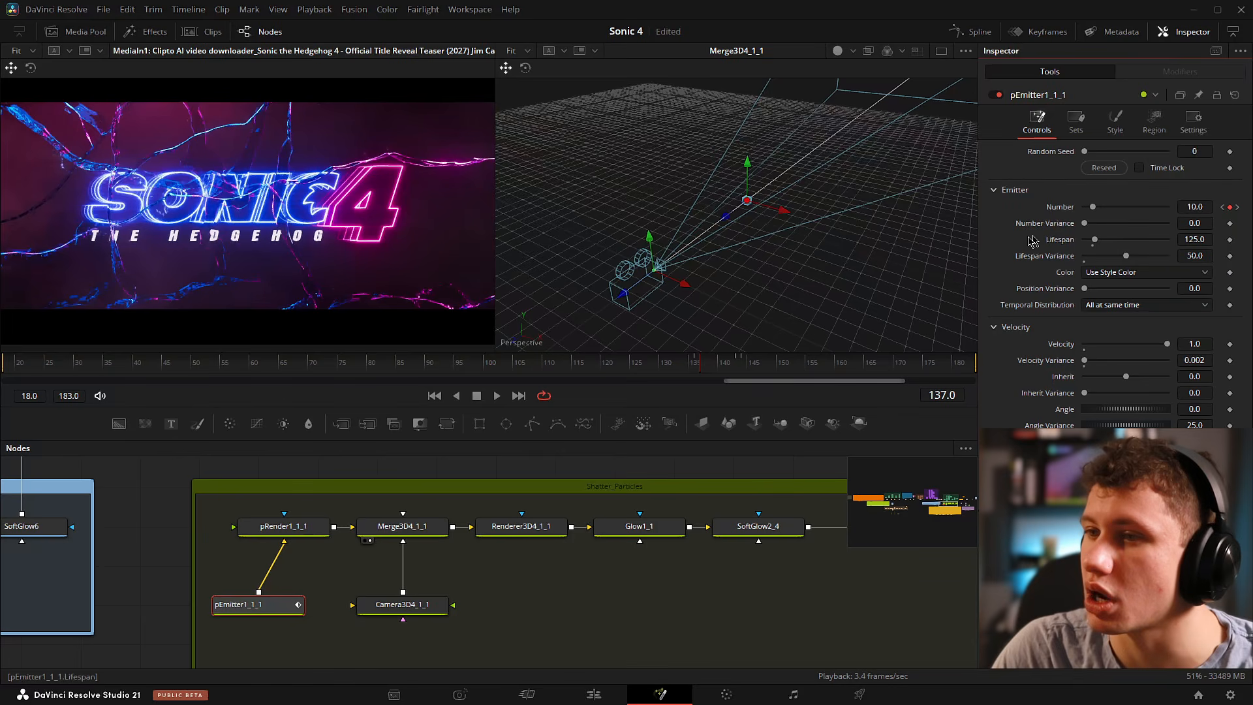
pyautogui.moveTo(711, 367); pyautogui.dragTo(734, 364)
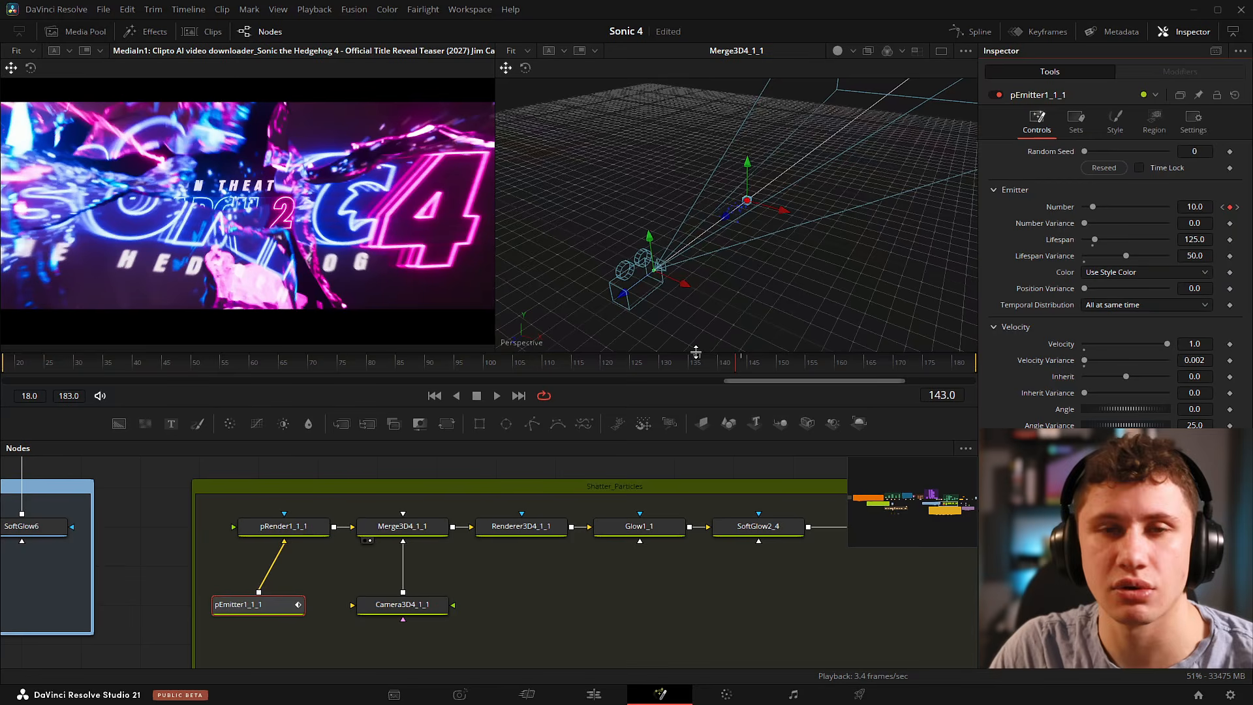
pyautogui.moveTo(735, 361); pyautogui.dragTo(743, 364)
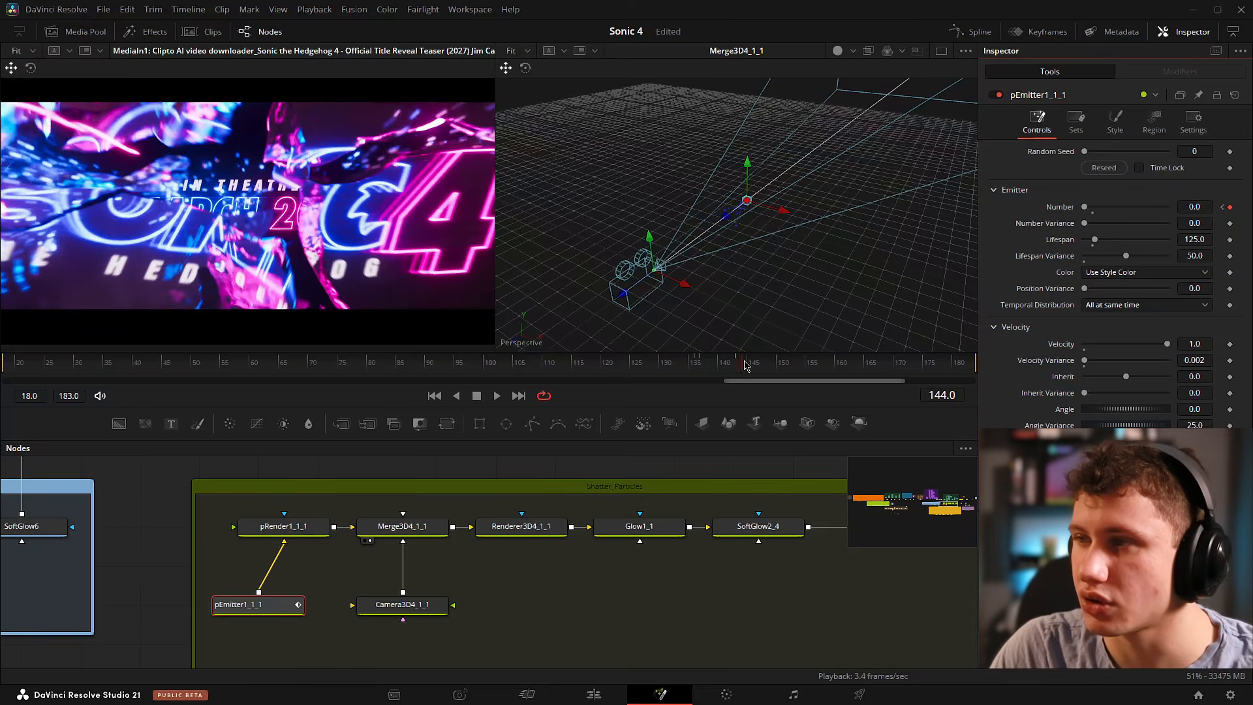
pyautogui.click(1223, 207)
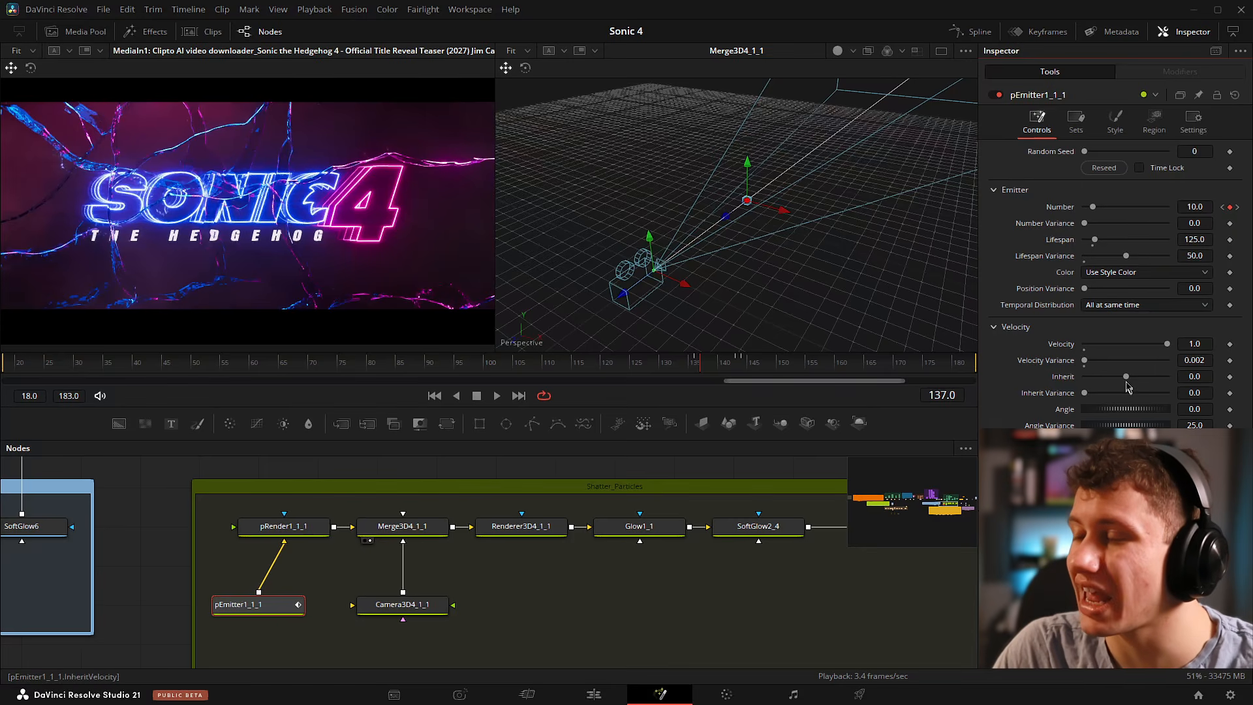
# Scrub the timeline to frames 141 and 147 to check the emitter's Number animation and the resulting particles.
pyautogui.click(715, 365)
pyautogui.moveTo(710, 363)
pyautogui.mouseDown()
pyautogui.moveTo(815, 373)
pyautogui.moveTo(712, 367)
pyautogui.moveTo(891, 359)
pyautogui.moveTo(724, 367)
pyautogui.mouseUp()
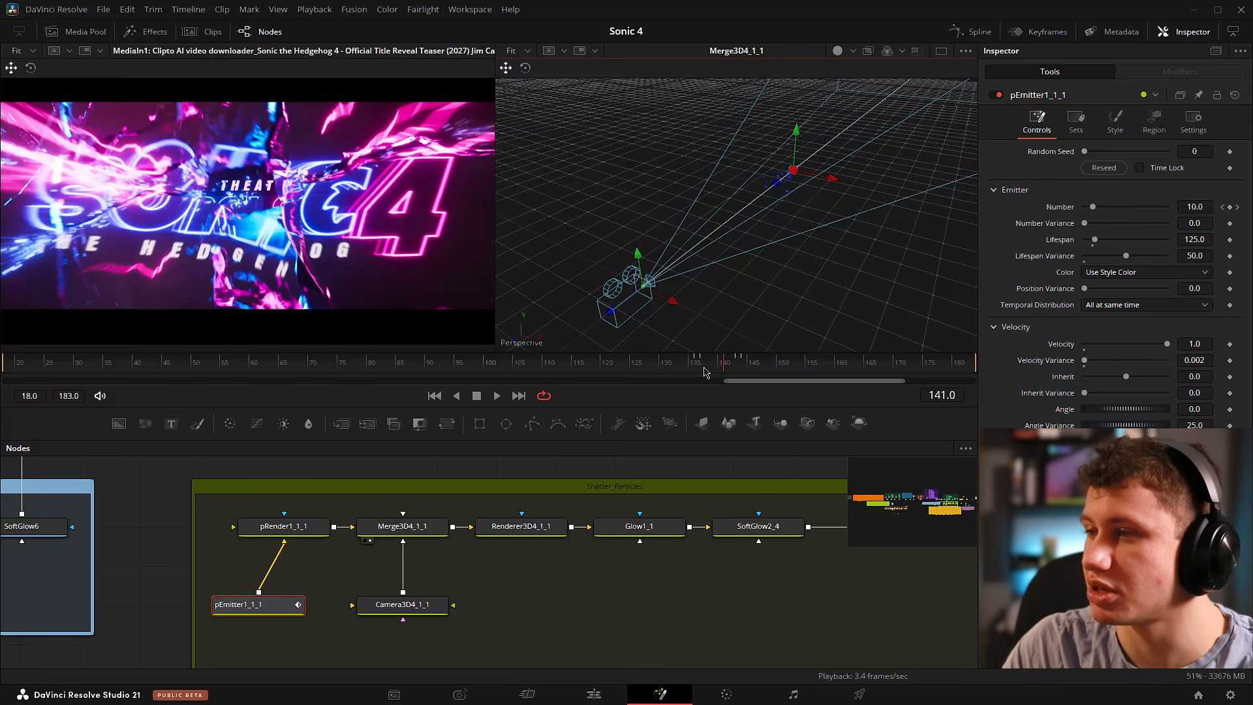
pyautogui.click(759, 363)
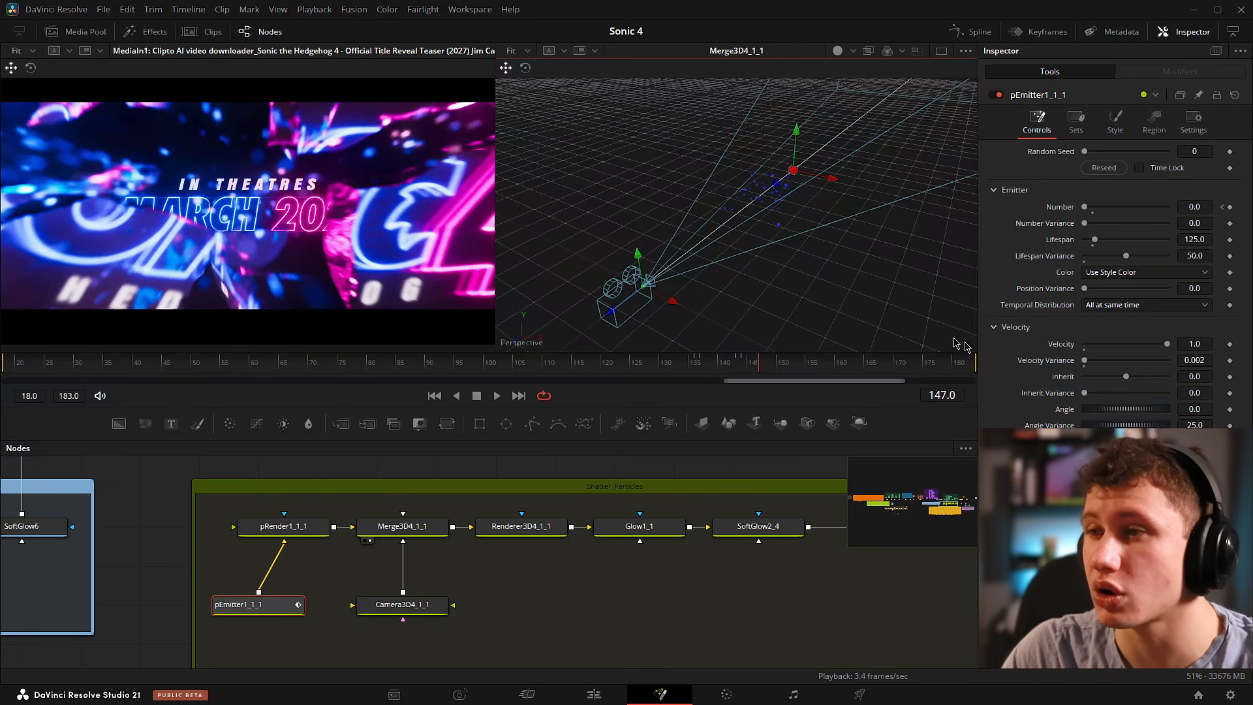
# Try other Angle Variance, Angle Z and Angle Z Variance values on pEmitter1_1_1 to compare how the particles spread.
pyautogui.moveTo(1187, 425)
pyautogui.mouseDown()
pyautogui.moveTo(1149, 425)
pyautogui.moveTo(1210, 425)
pyautogui.mouseUp()
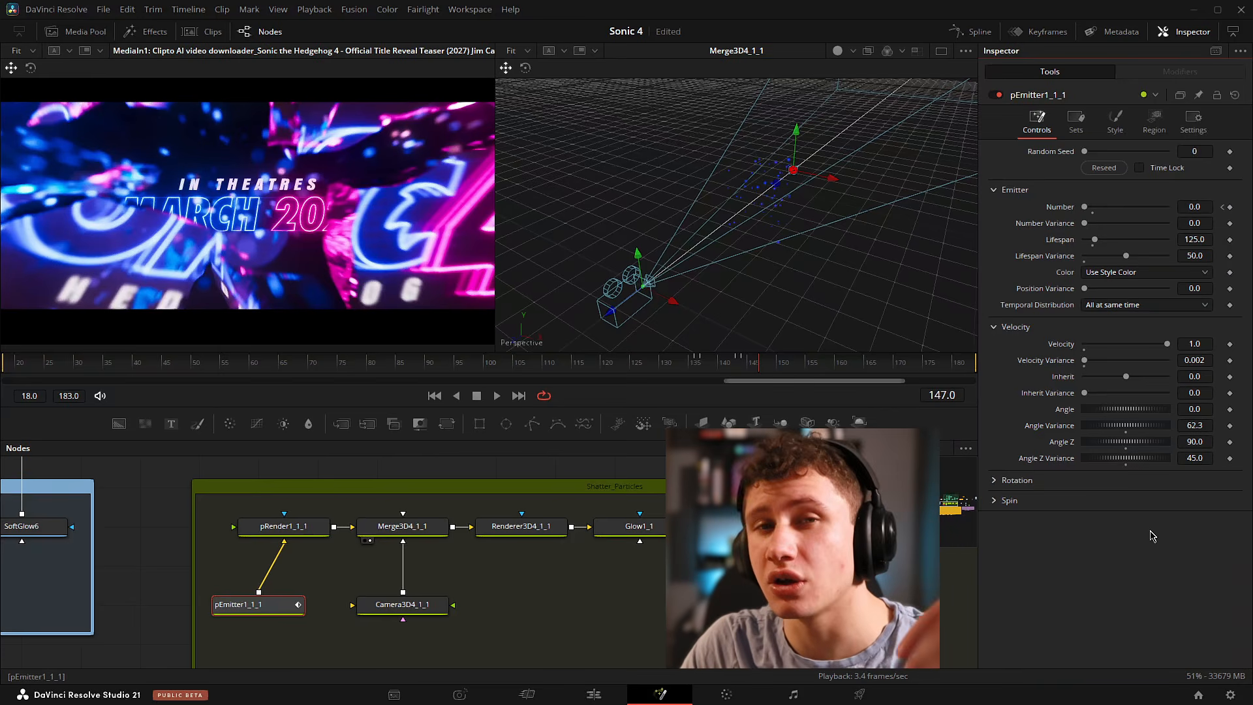
pyautogui.hotkey('ctrl', 'z')
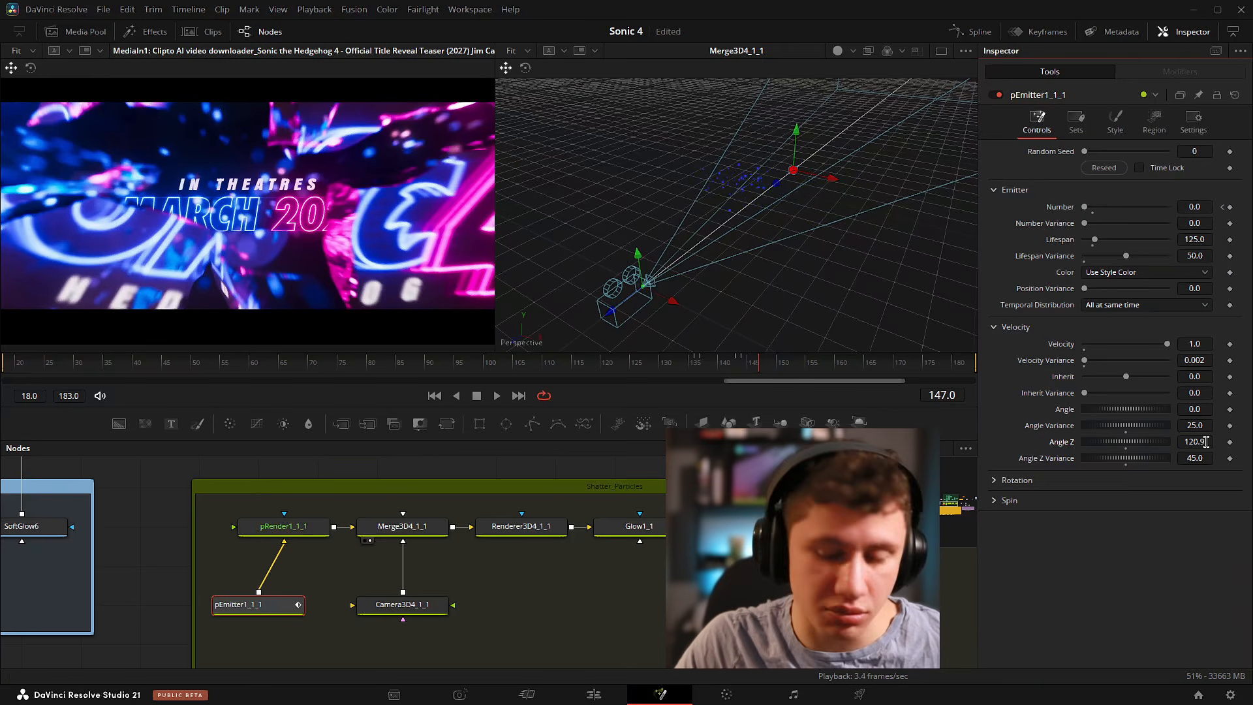
pyautogui.hotkey('ctrl', 'z')
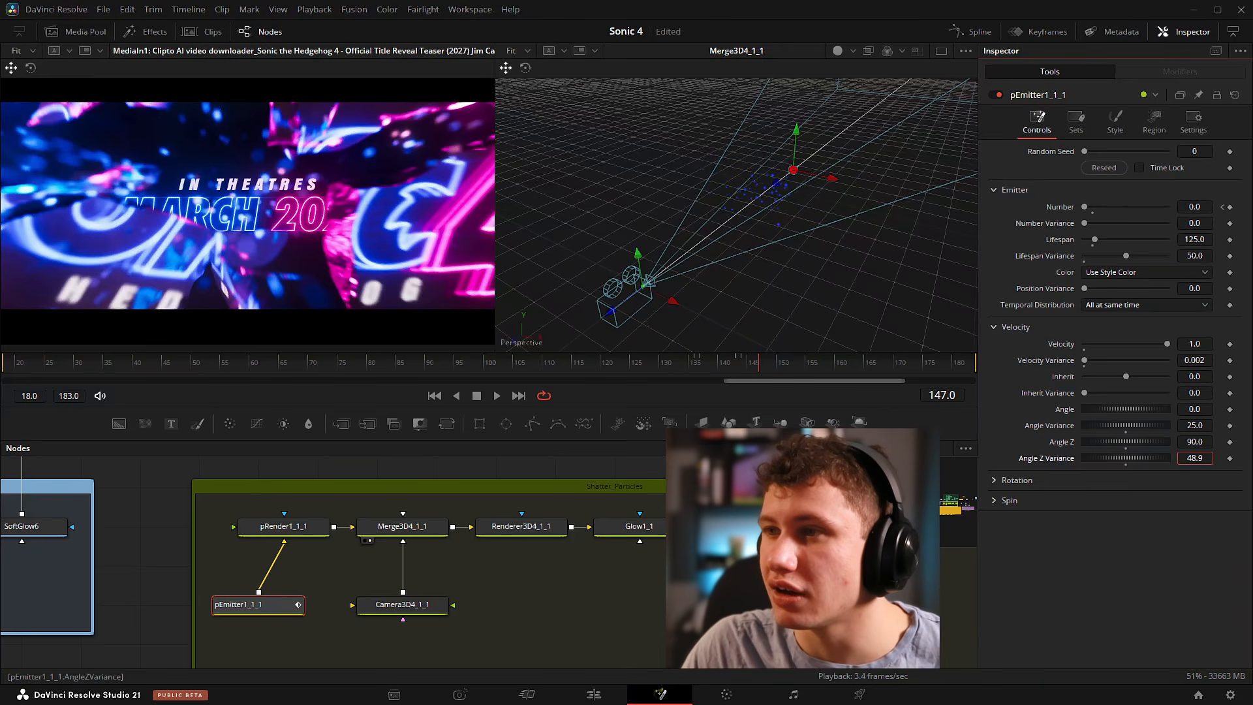
pyautogui.moveTo(1194, 457); pyautogui.dragTo(1130, 543)
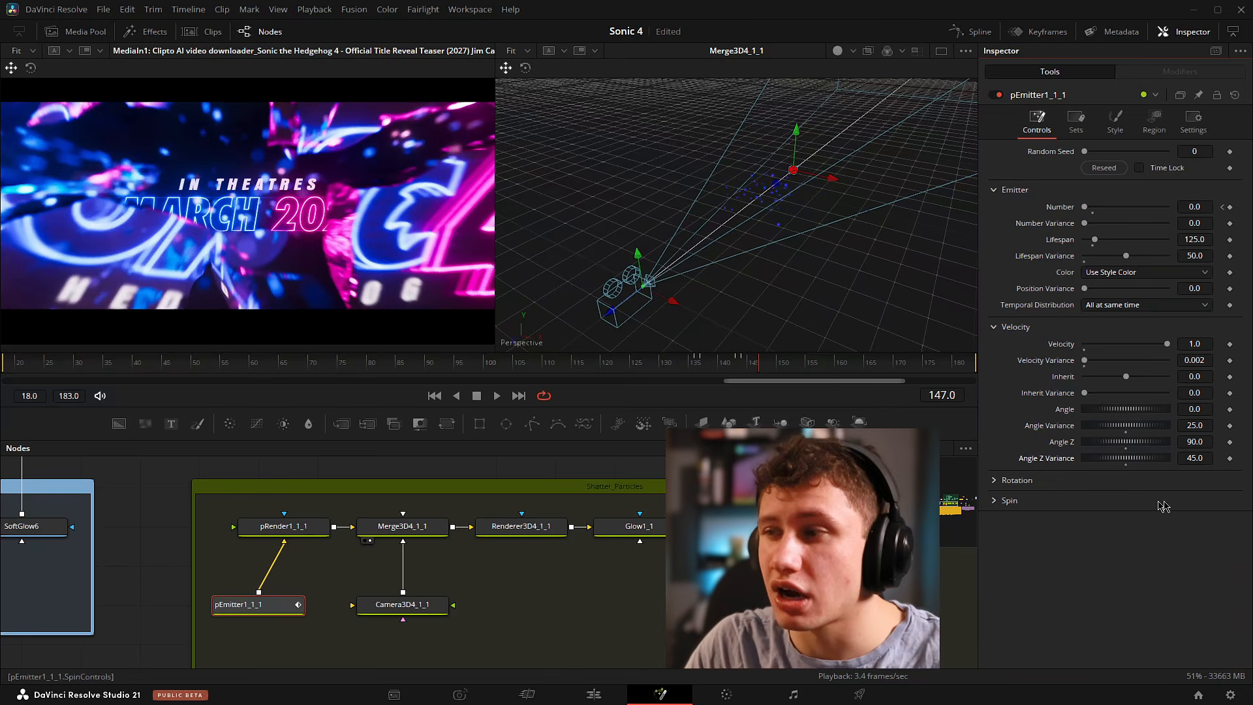
pyautogui.moveTo(1199, 460); pyautogui.dragTo(1243, 459)
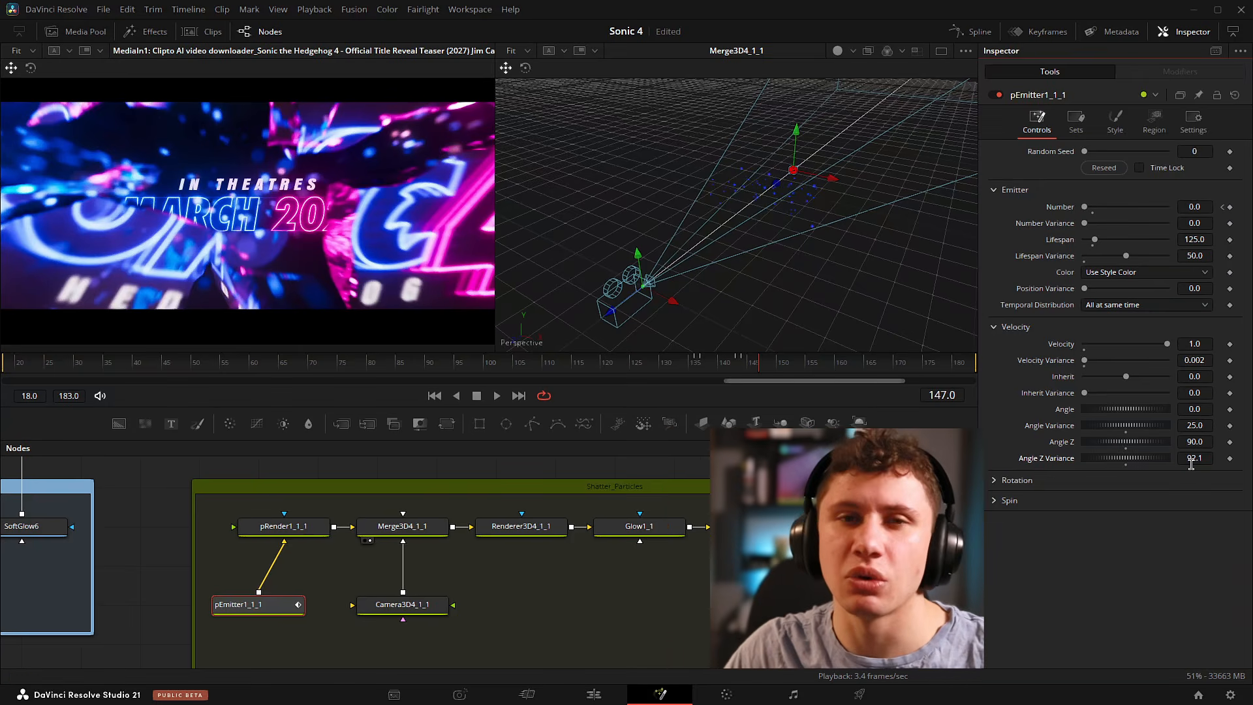
# Show Renderer3D4_1_1 in the second viewer and scrub from frame 136 to review the rendered particles.
pyautogui.moveTo(521, 539); pyautogui.dragTo(764, 216)
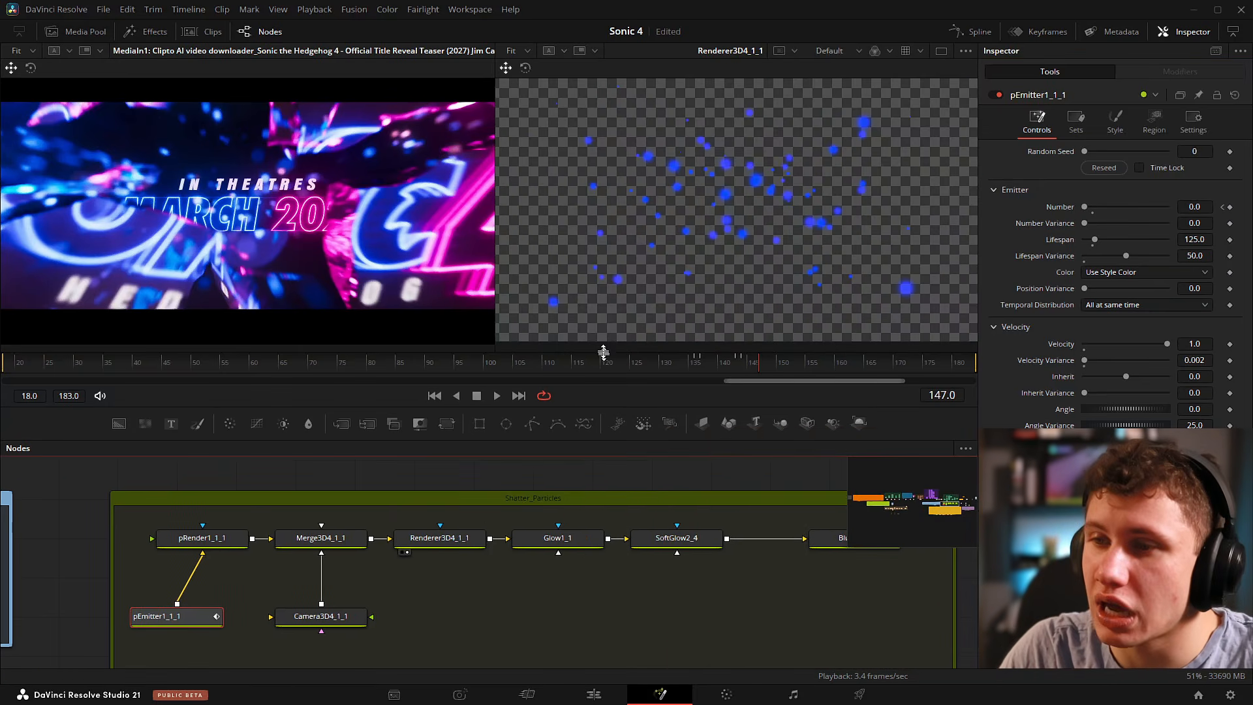
pyautogui.click(698, 366)
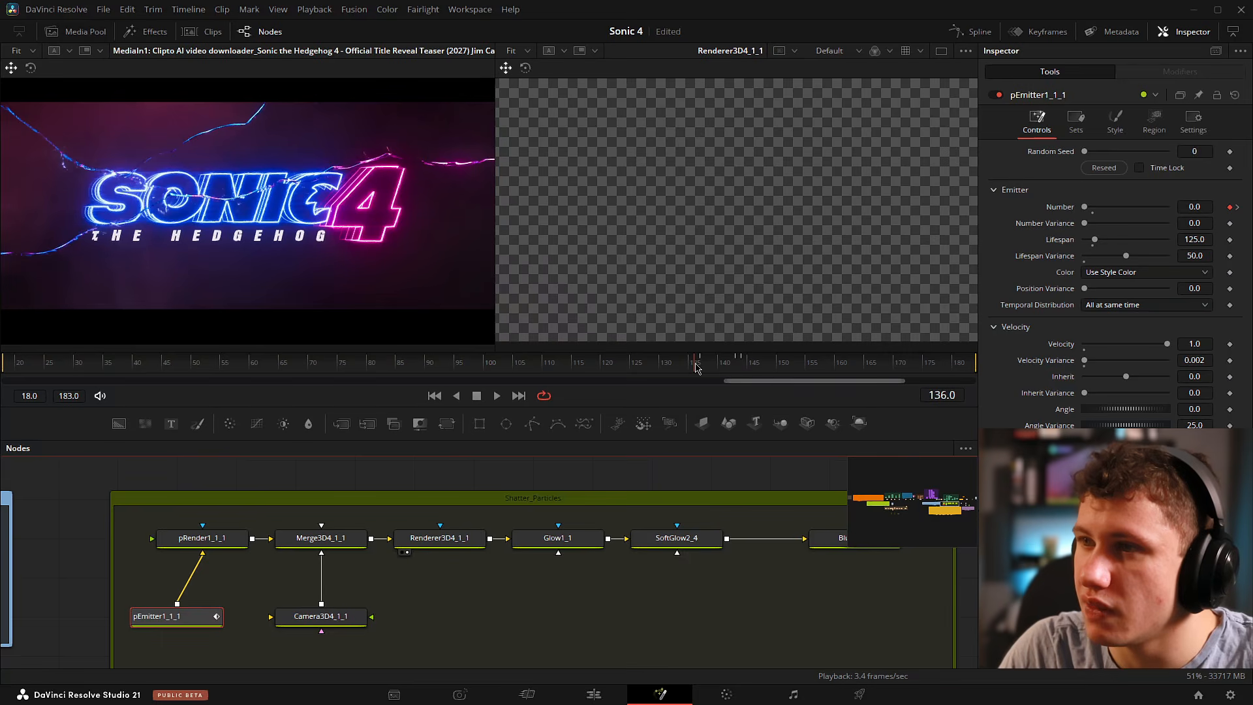
pyautogui.moveTo(698, 367); pyautogui.dragTo(796, 357)
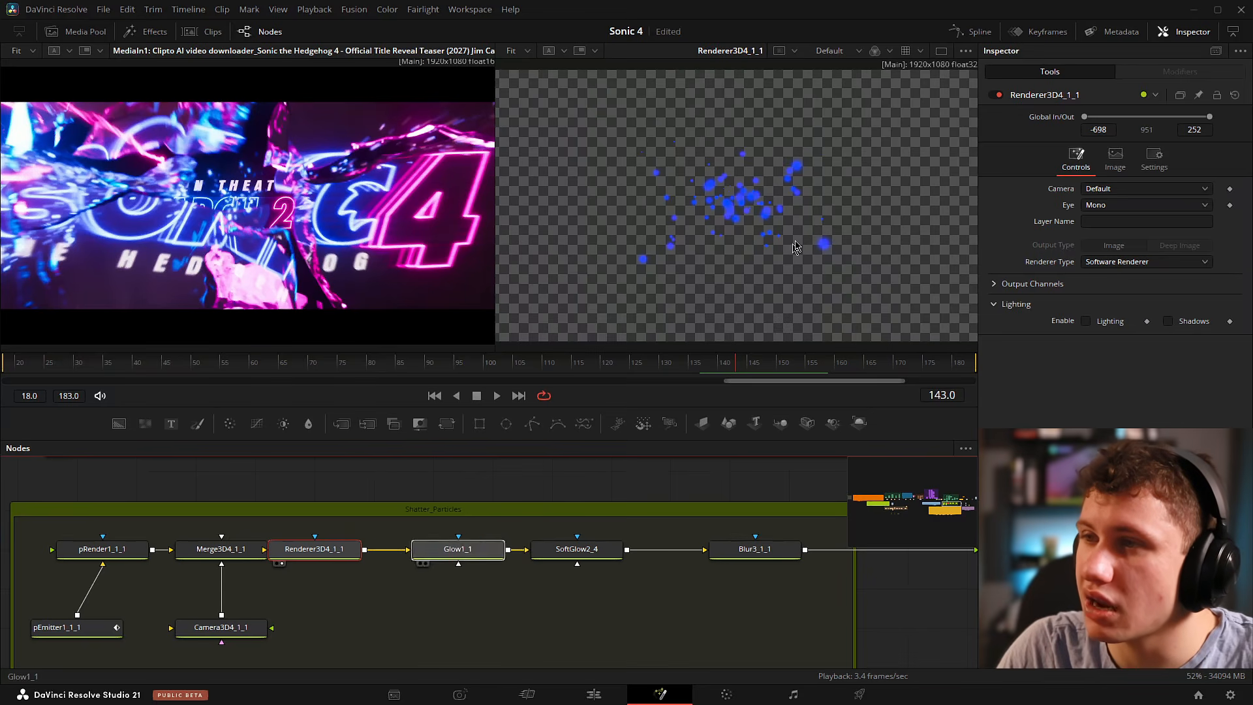
# Show Glow1_1 in the second viewer, open its glow settings, and compare it with SoftGlow2_4.
pyautogui.click(424, 563)
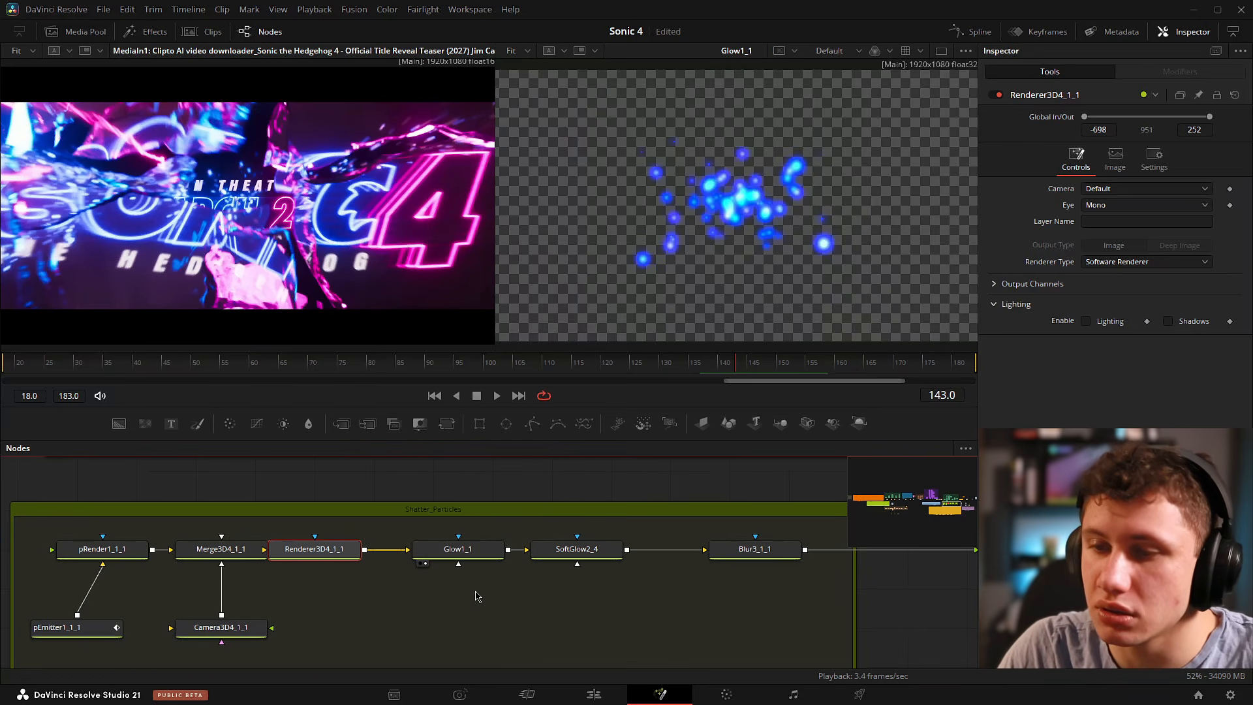
pyautogui.click(457, 549)
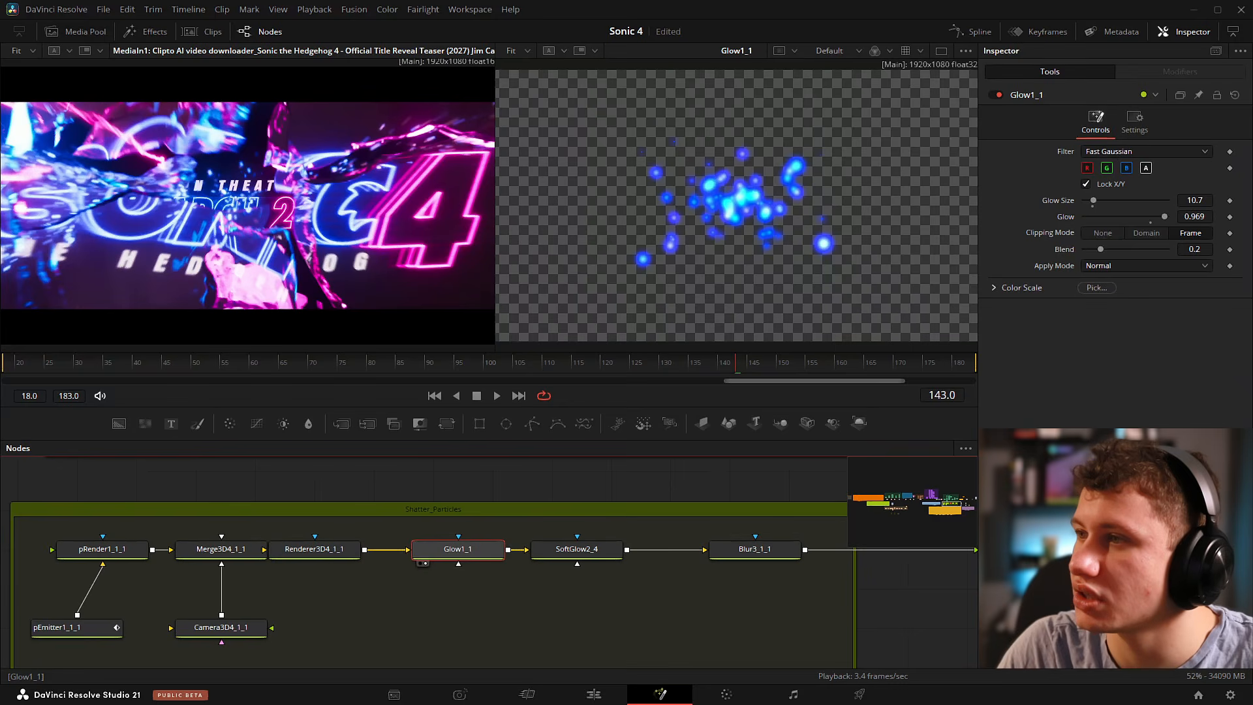
pyautogui.moveTo(610, 549); pyautogui.dragTo(718, 293)
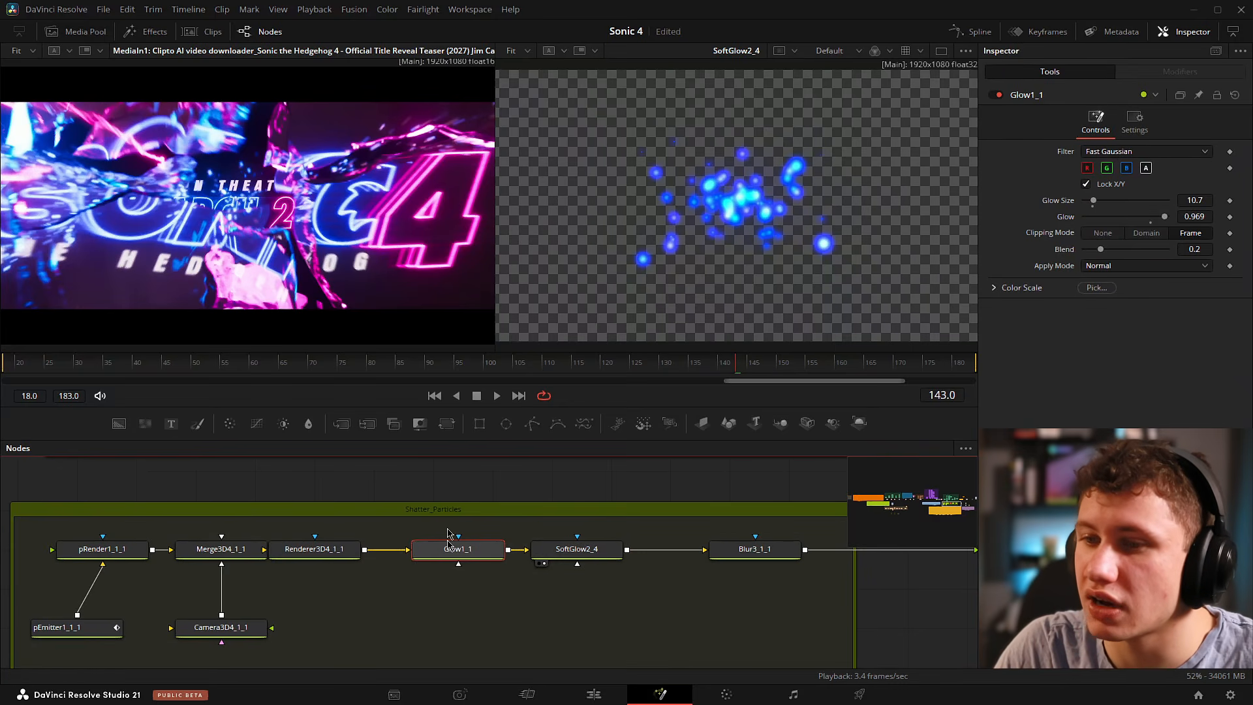
pyautogui.press('2')
pyautogui.press('2')
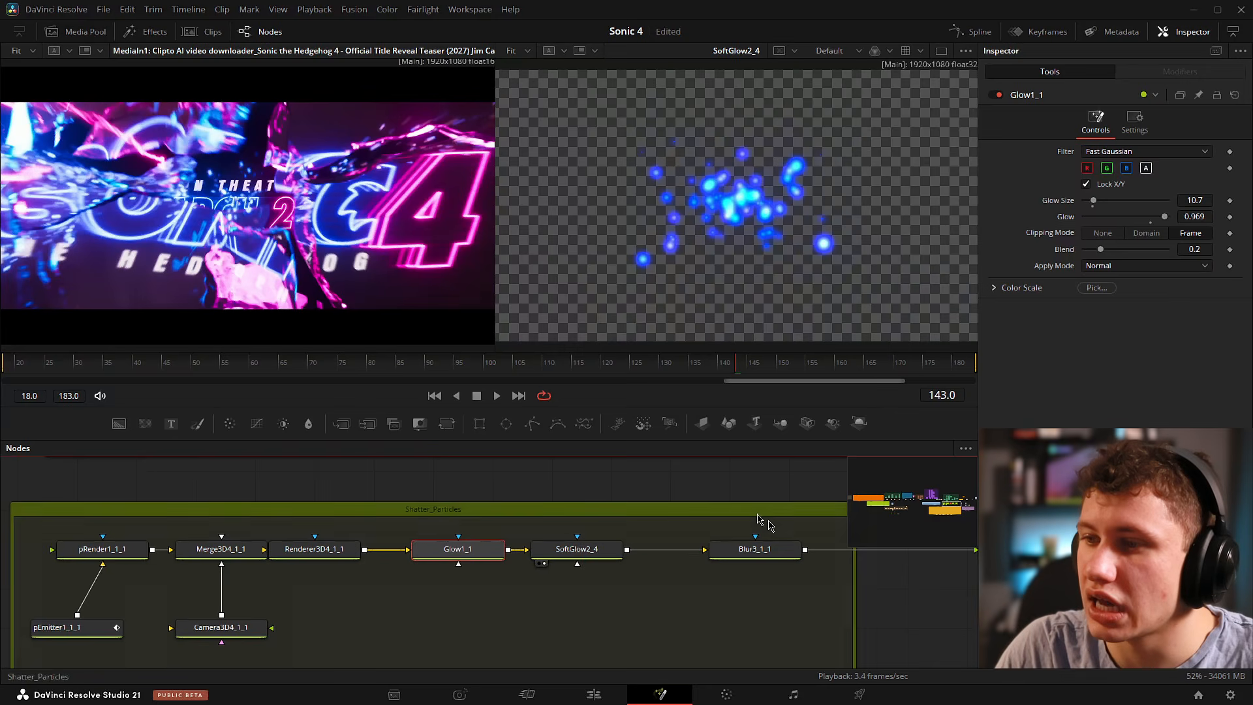
# Show Blur3_1_1 in the second viewer, open its blur settings, and compare it with Glow1_1.
pyautogui.moveTo(761, 523); pyautogui.dragTo(547, 520)
pyautogui.press('2')
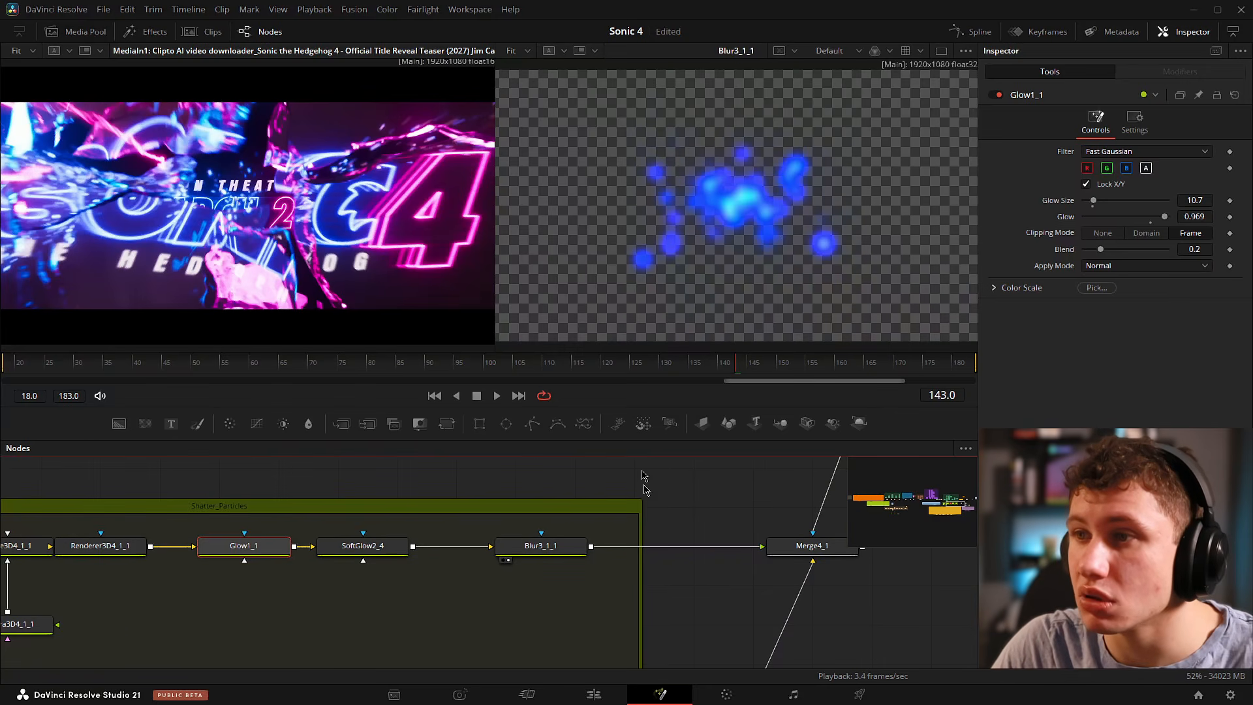
pyautogui.moveTo(697, 517); pyautogui.dragTo(631, 518)
pyautogui.press('2')
pyautogui.moveTo(489, 555); pyautogui.dragTo(464, 555)
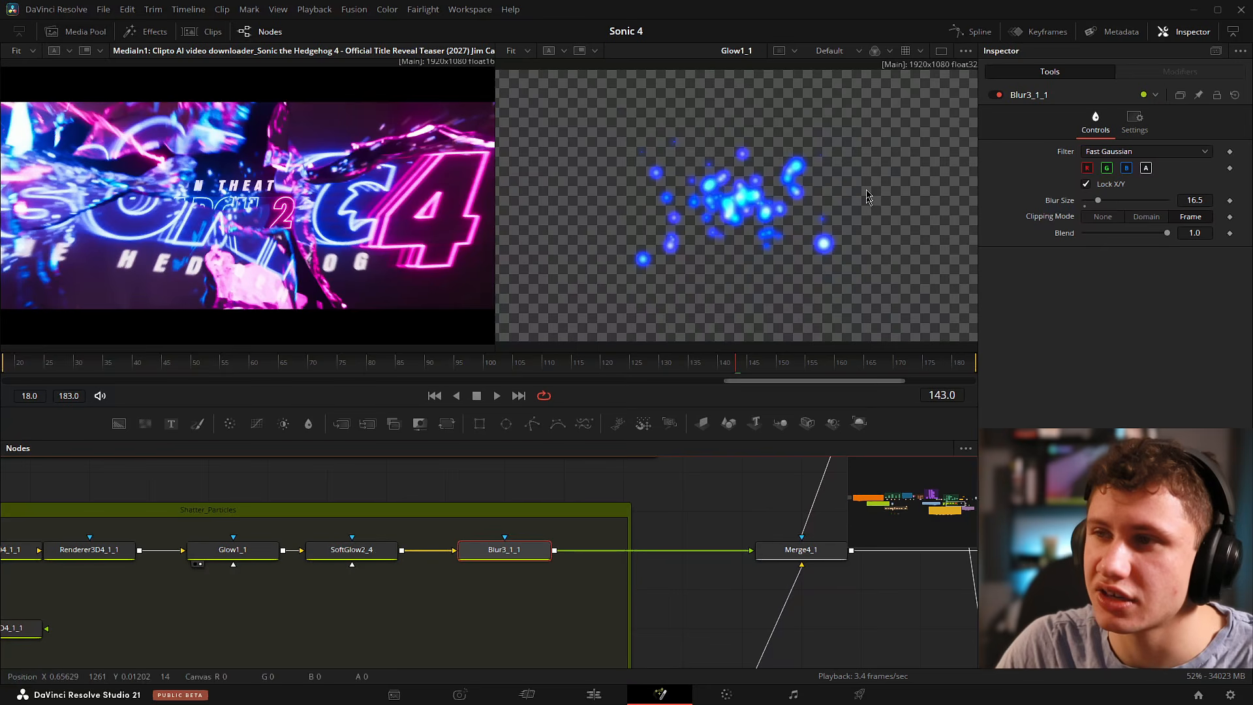
# Show Merge2 in the second viewer and scrub from frame 143 to 165 to compare the composite with the reference.
pyautogui.press('2')
pyautogui.moveTo(746, 539); pyautogui.dragTo(540, 555)
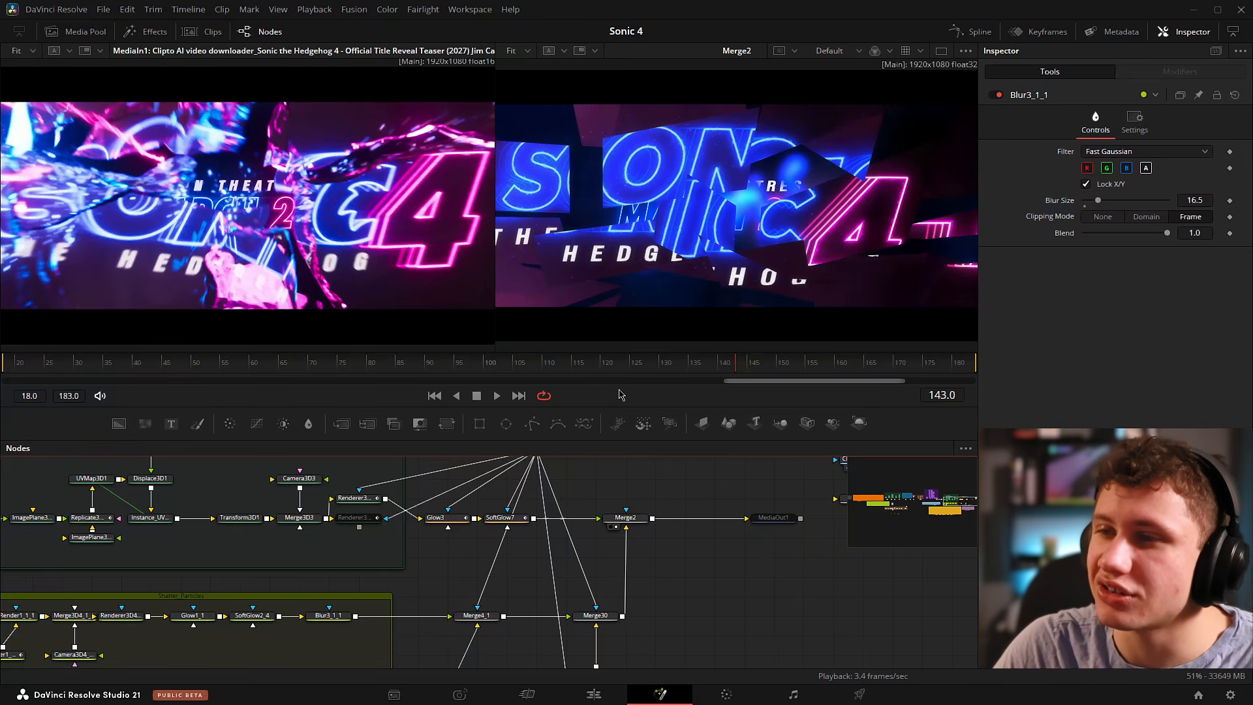
pyautogui.moveTo(603, 372); pyautogui.dragTo(868, 347)
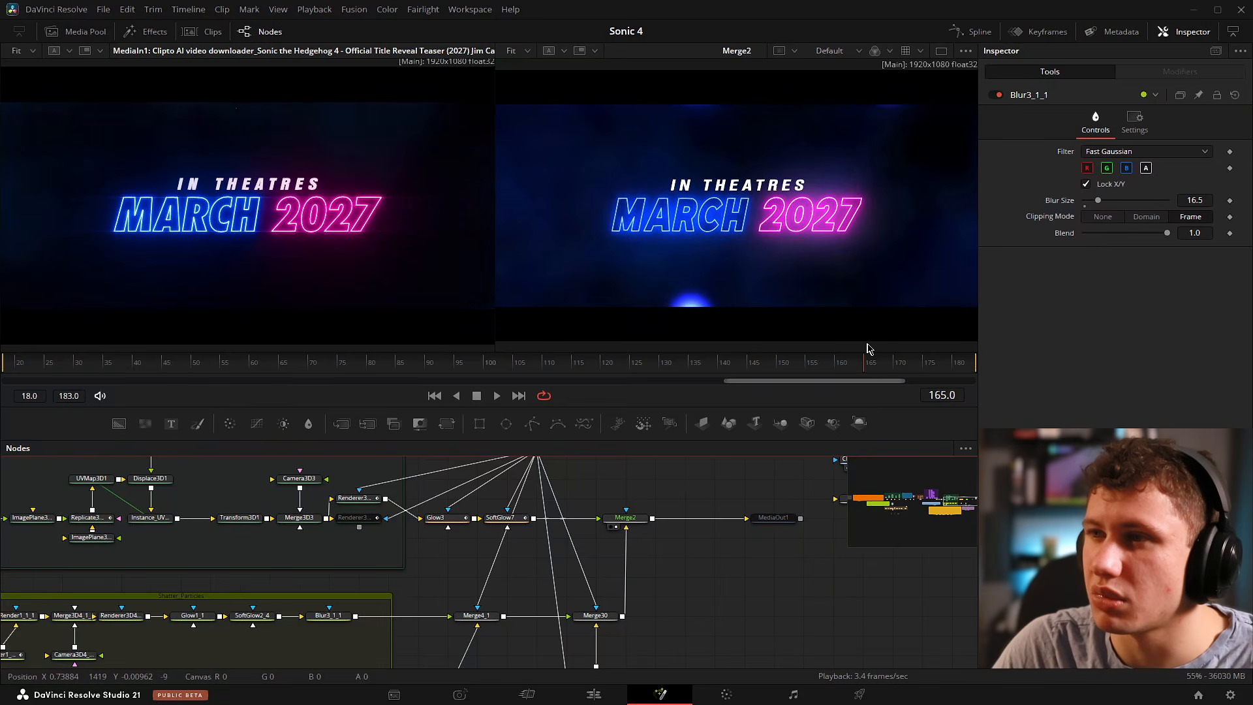
# Locate the Date_Background group in the node graph and examine its node chain.
pyautogui.moveTo(702, 522); pyautogui.dragTo(685, 532)
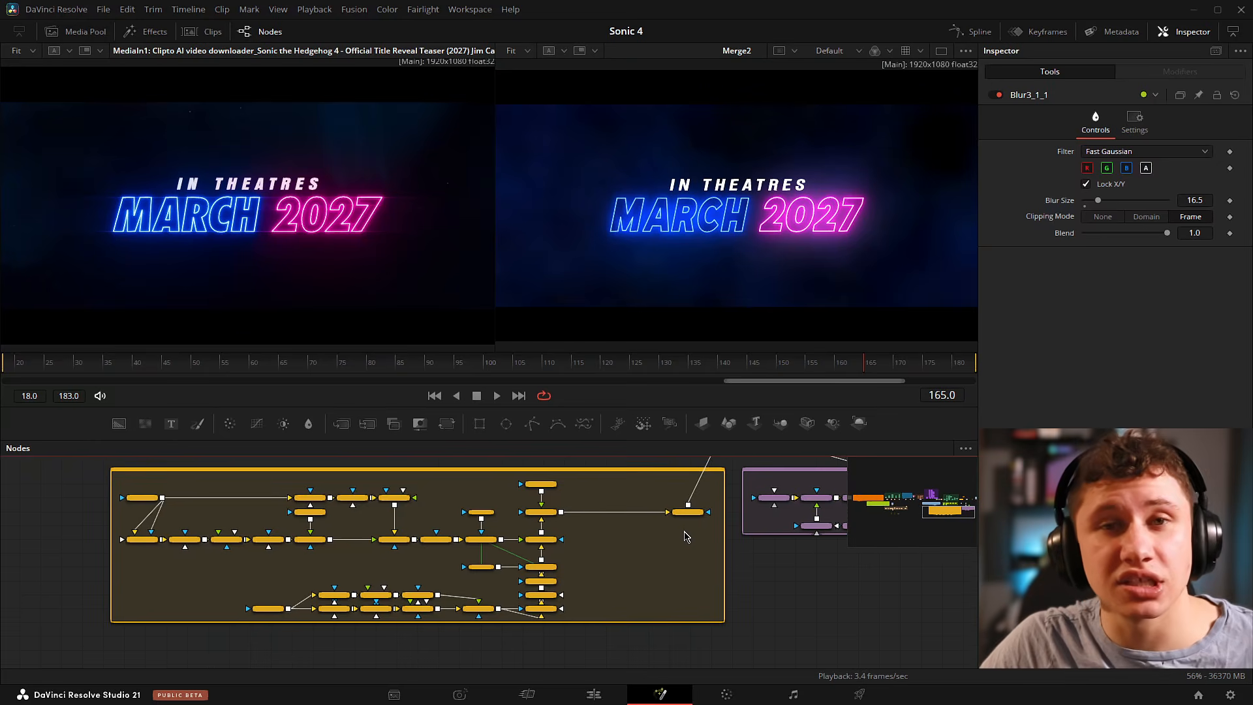
pyautogui.moveTo(719, 573); pyautogui.dragTo(489, 622)
pyautogui.scroll(3, 626, 559)
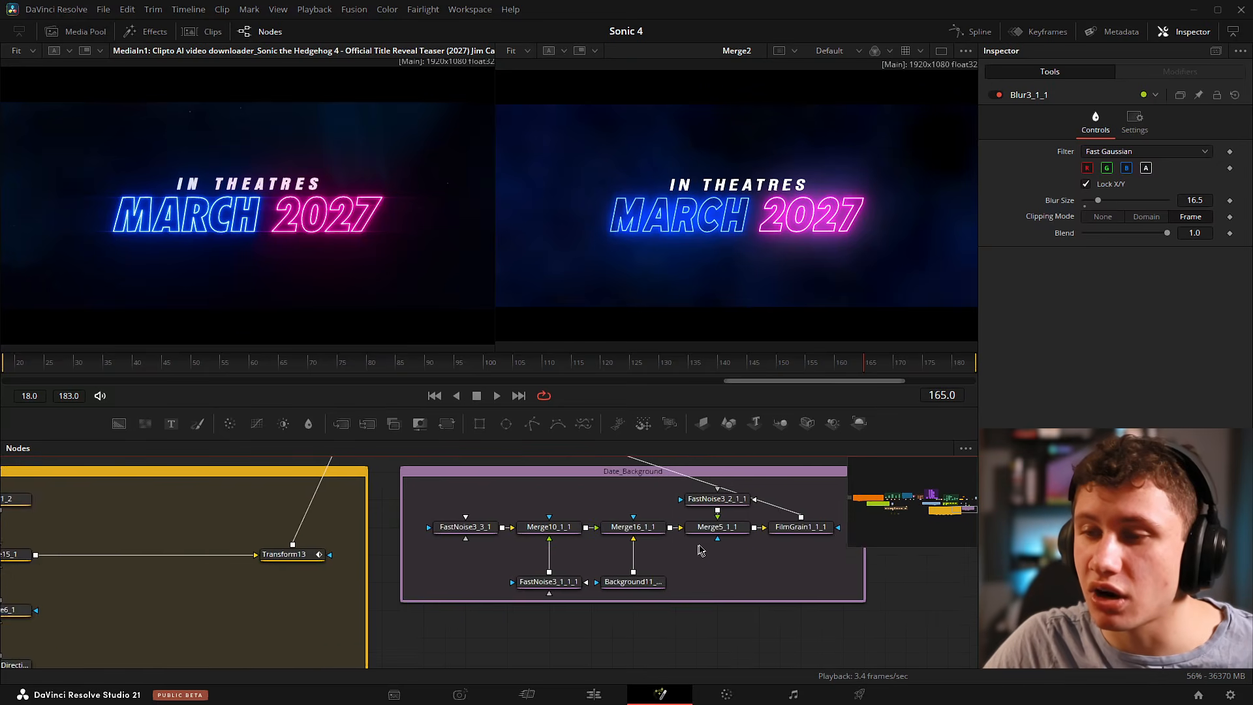
pyautogui.moveTo(699, 549); pyautogui.dragTo(600, 573)
pyautogui.moveTo(377, 581); pyautogui.dragTo(927, 541)
pyautogui.scroll(-2, 352, 558)
pyautogui.moveTo(353, 558); pyautogui.dragTo(677, 505)
pyautogui.hscroll(10, 555, 588)
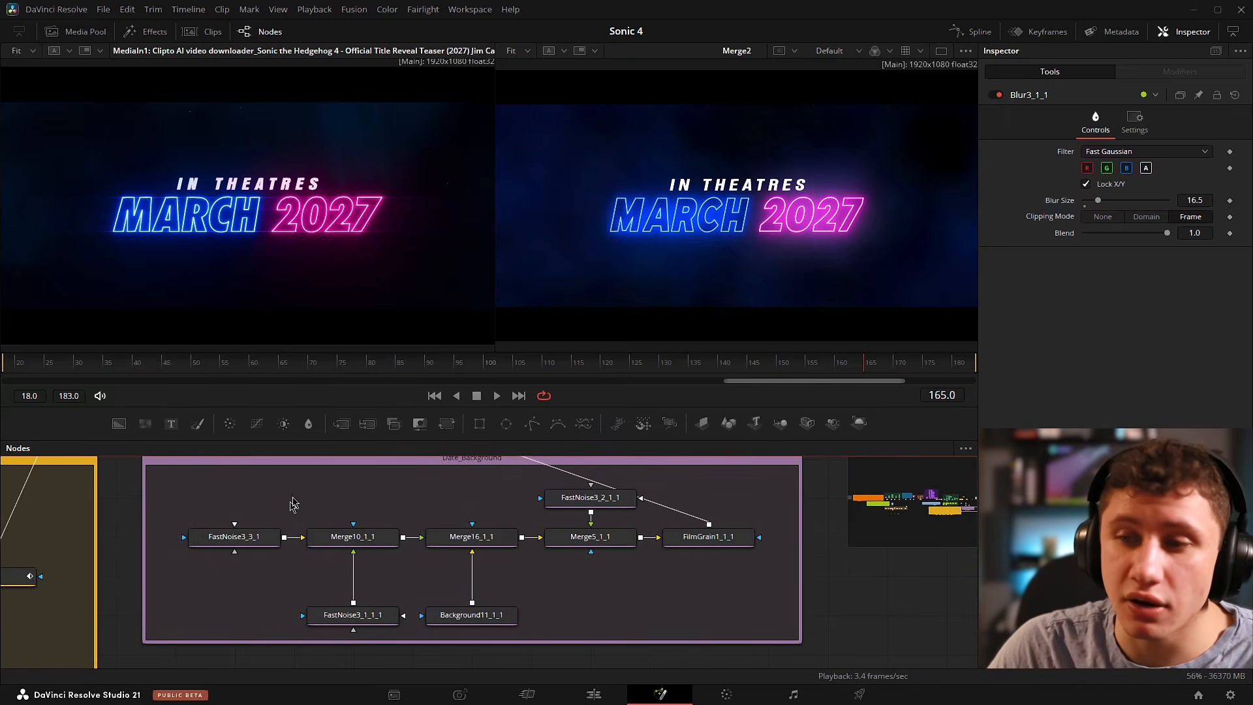
pyautogui.moveTo(291, 504); pyautogui.dragTo(343, 528)
# Show FastNoise3_3_1 in the second viewer and inspect its noise settings and color gradient stops.
pyautogui.moveTo(285, 560); pyautogui.dragTo(753, 171)
pyautogui.click(304, 566)
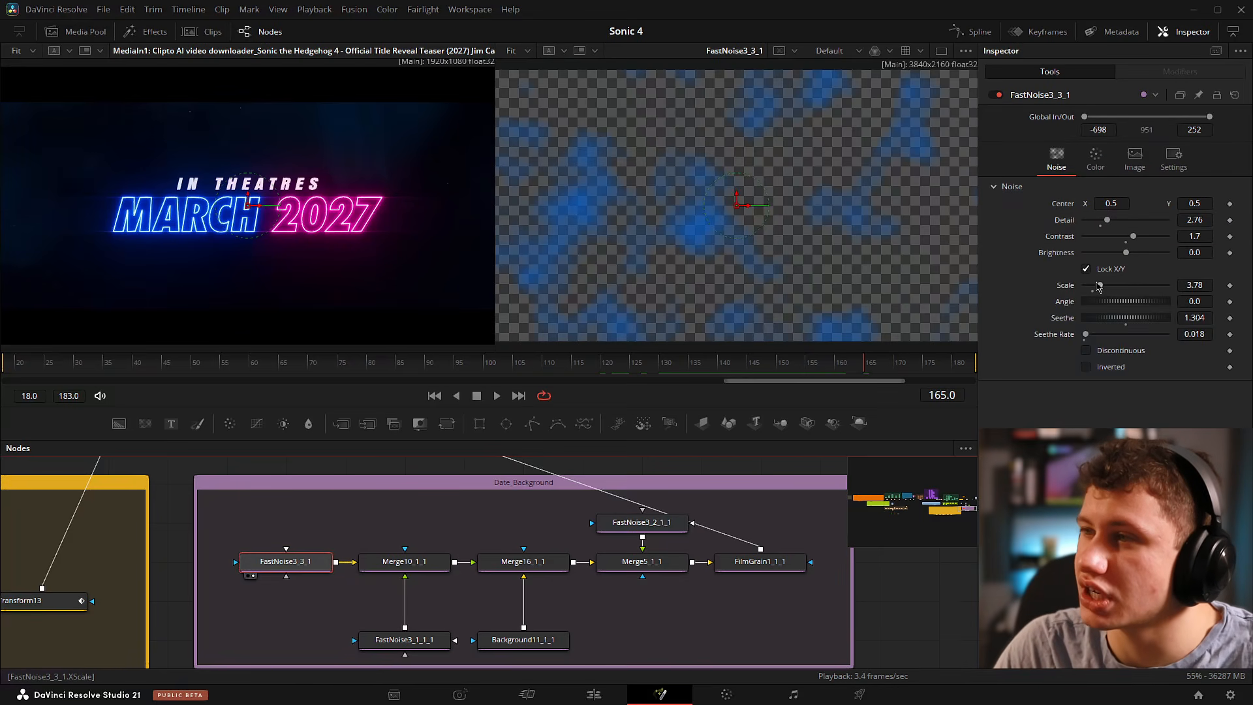
pyautogui.click(1096, 157)
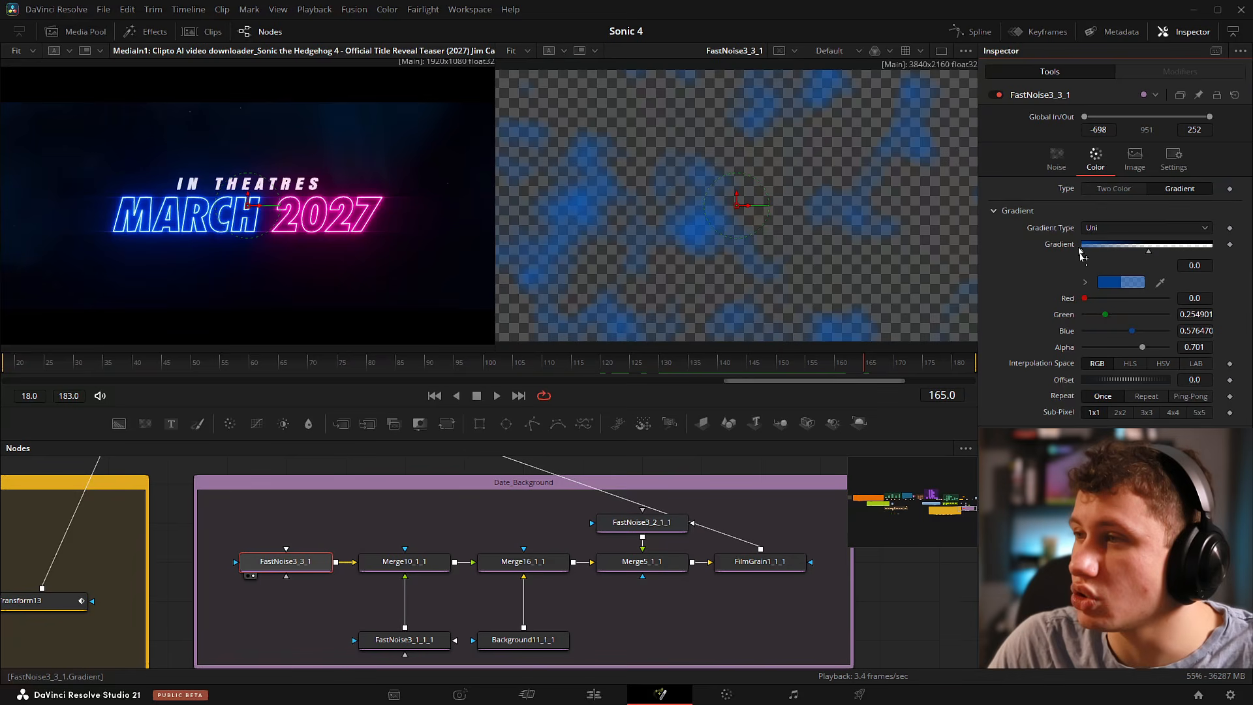
pyautogui.click(1149, 253)
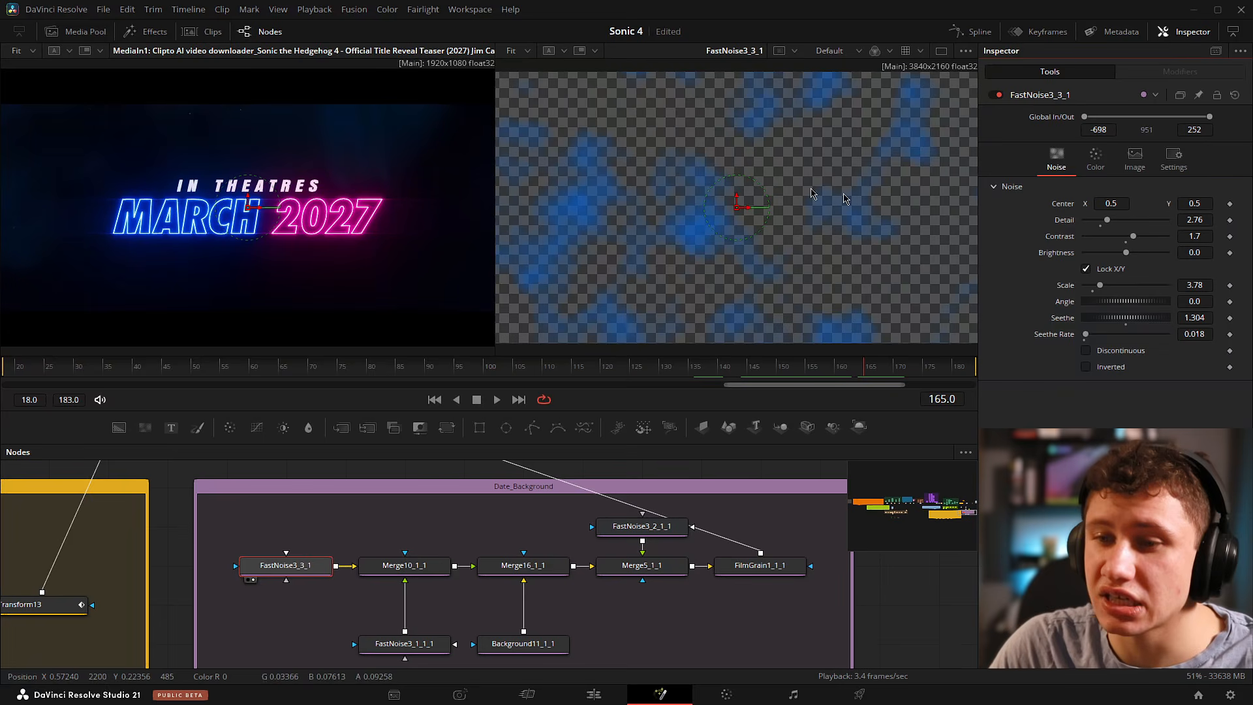
# Show FastNoise3_1_1_1 in the second viewer and inspect its noise settings and both color gradient stops.
pyautogui.moveTo(425, 656); pyautogui.dragTo(447, 598)
pyautogui.click(447, 594)
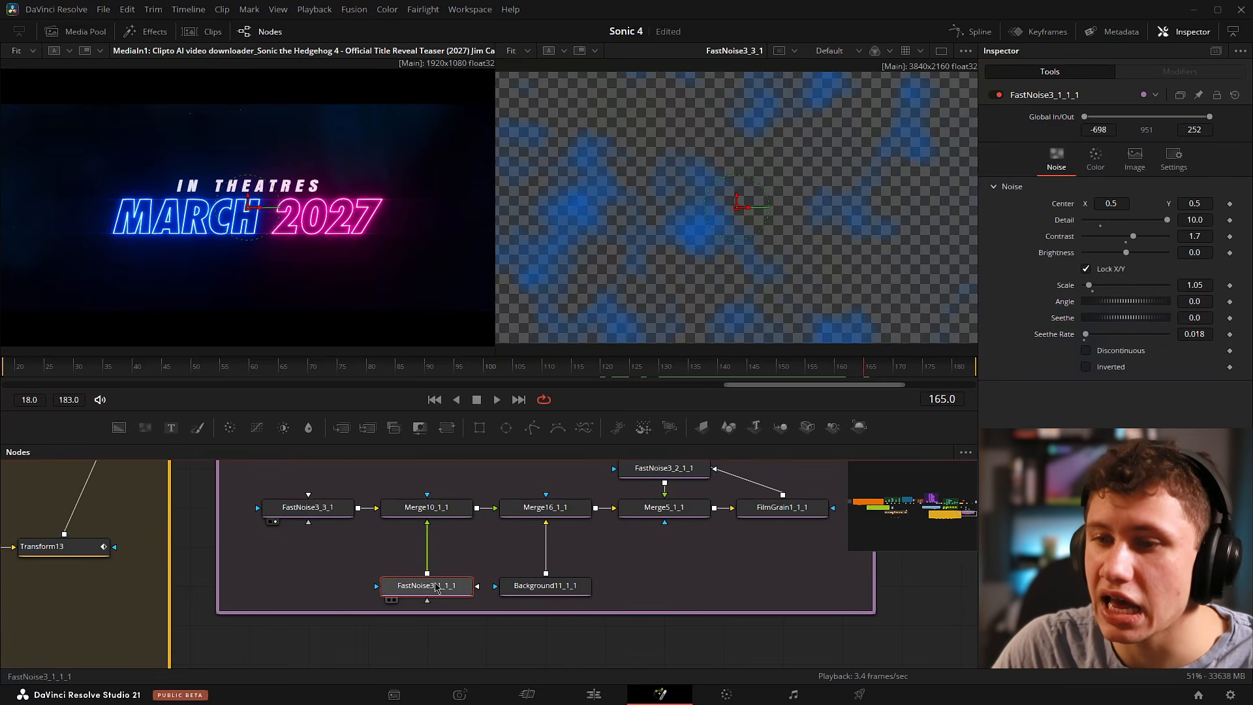
pyautogui.press('2')
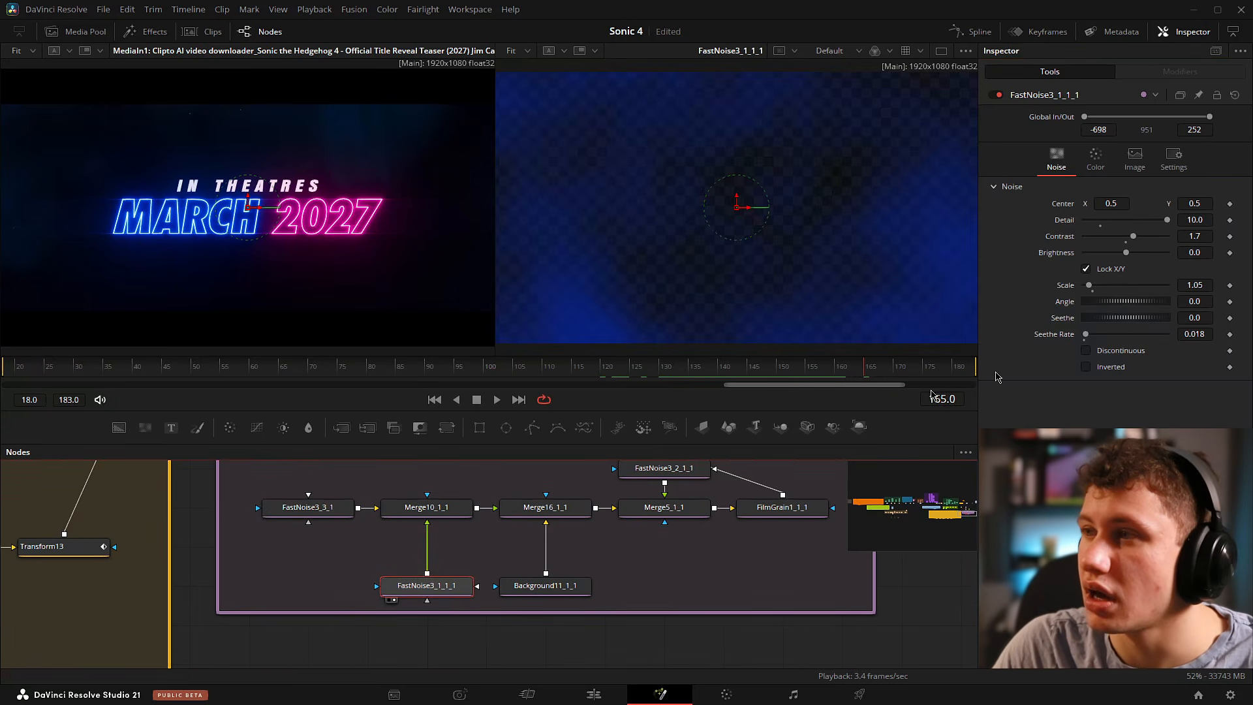
pyautogui.click(1095, 159)
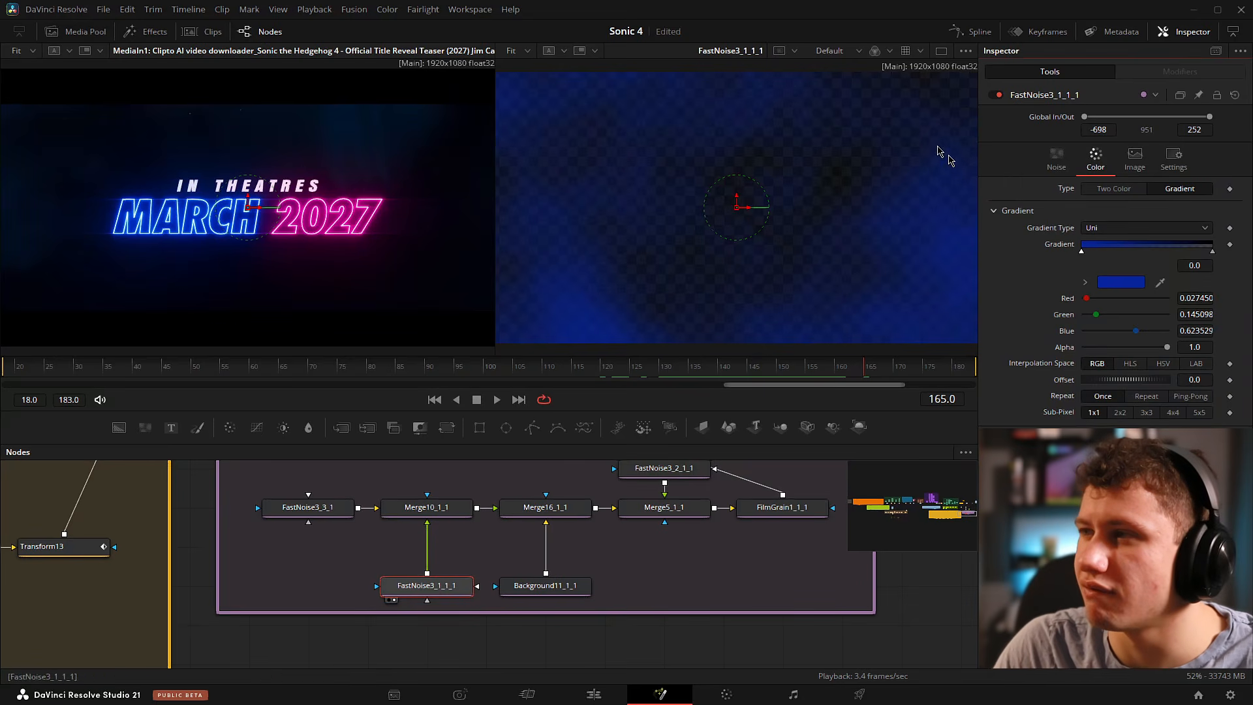
pyautogui.click(1057, 160)
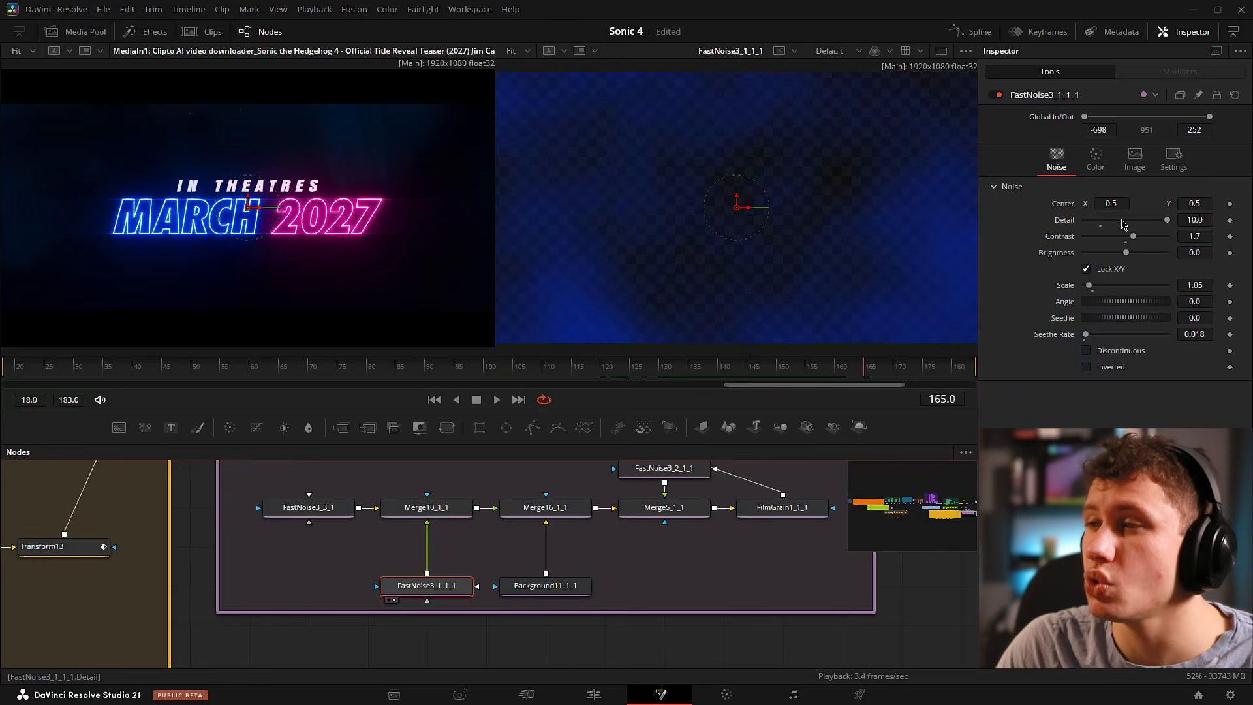
pyautogui.click(1096, 158)
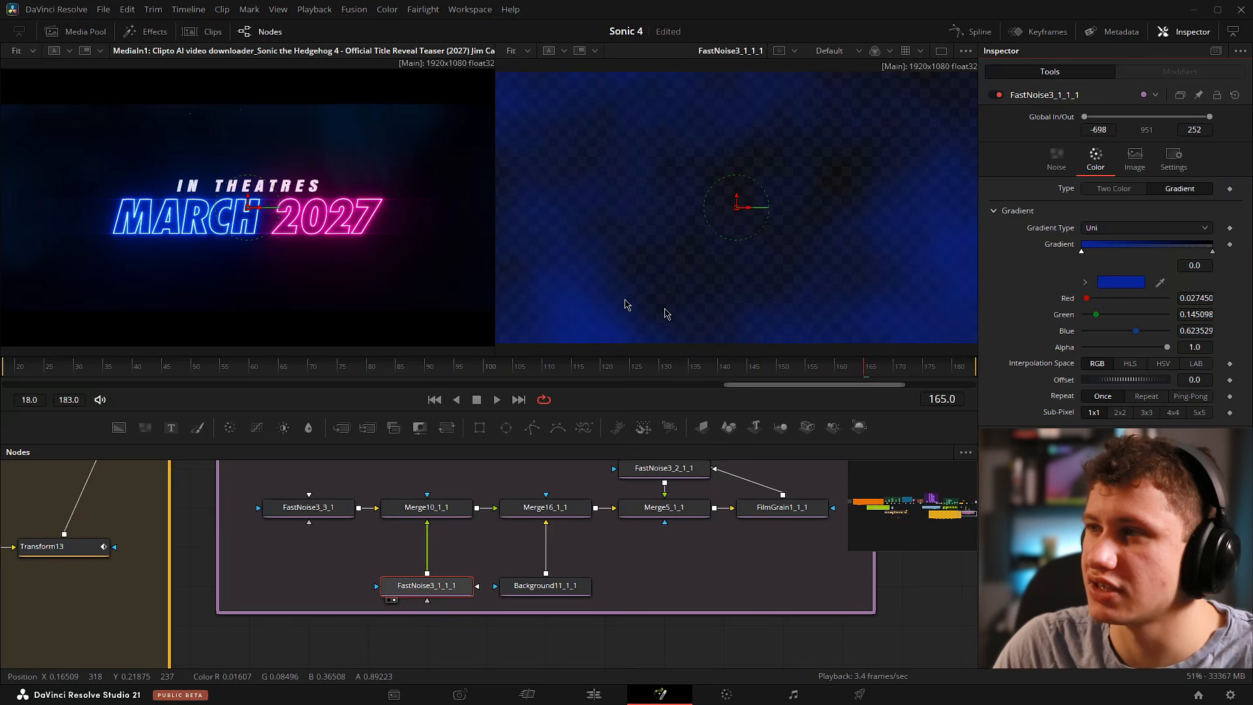
pyautogui.click(1213, 252)
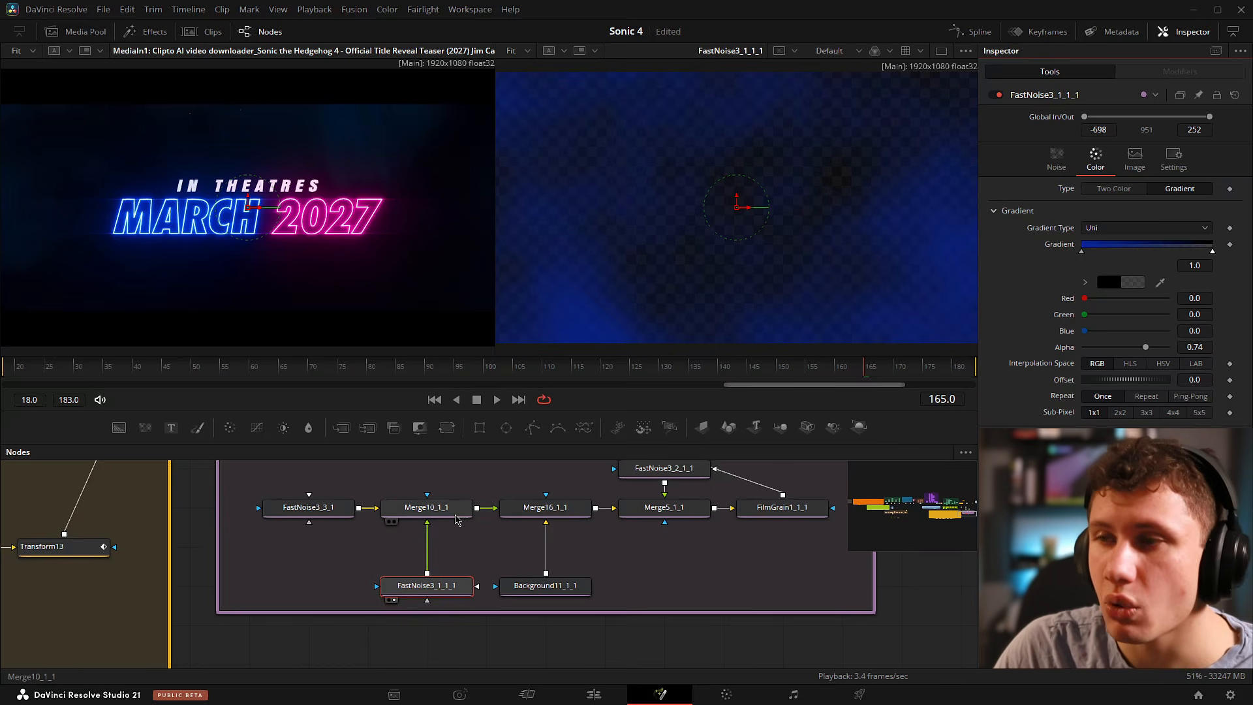
# Show Merge10_1_1 in the second viewer and scrub to frame 173 to review the combined noise layers.
pyautogui.moveTo(456, 519); pyautogui.dragTo(675, 283)
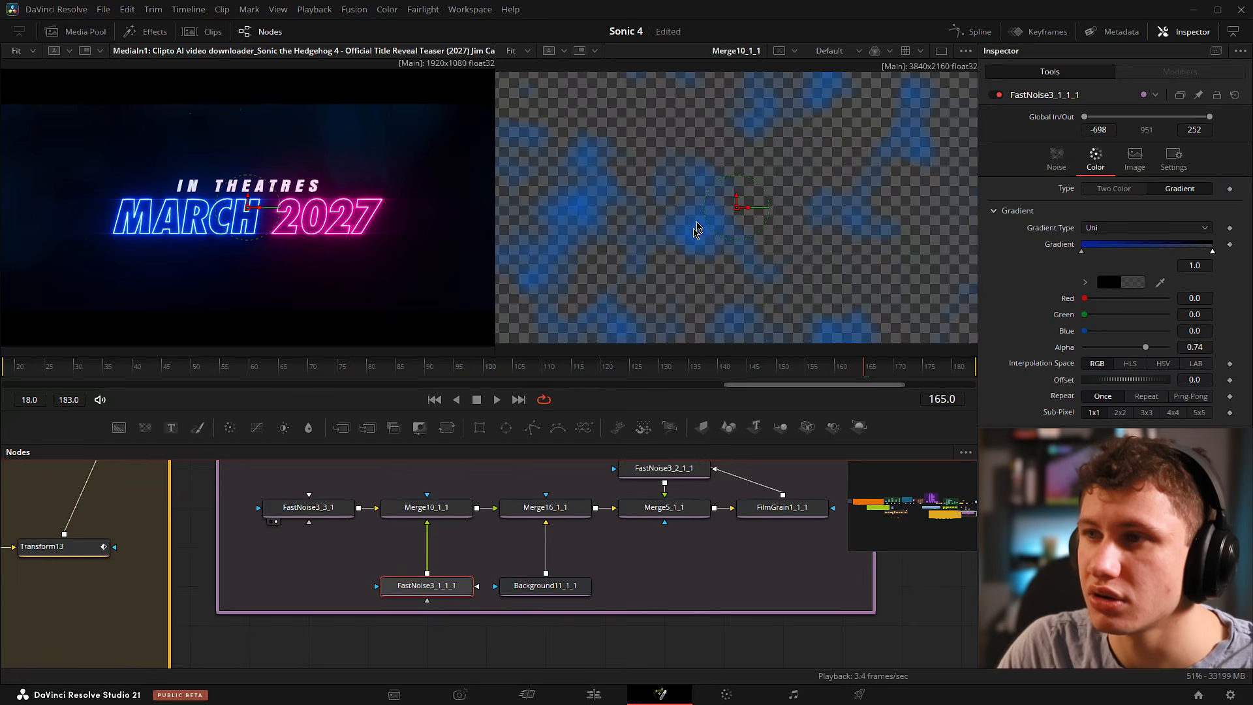
pyautogui.click(394, 522)
pyautogui.click(685, 562)
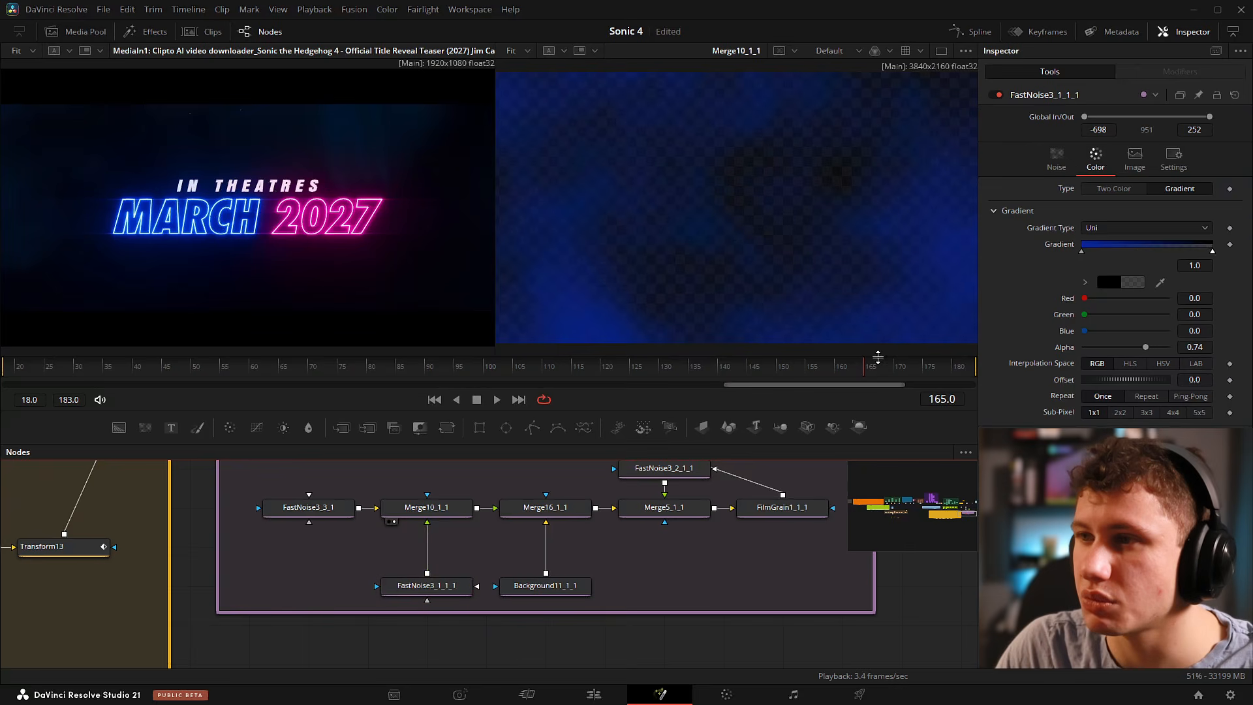
pyautogui.moveTo(877, 357); pyautogui.dragTo(913, 372)
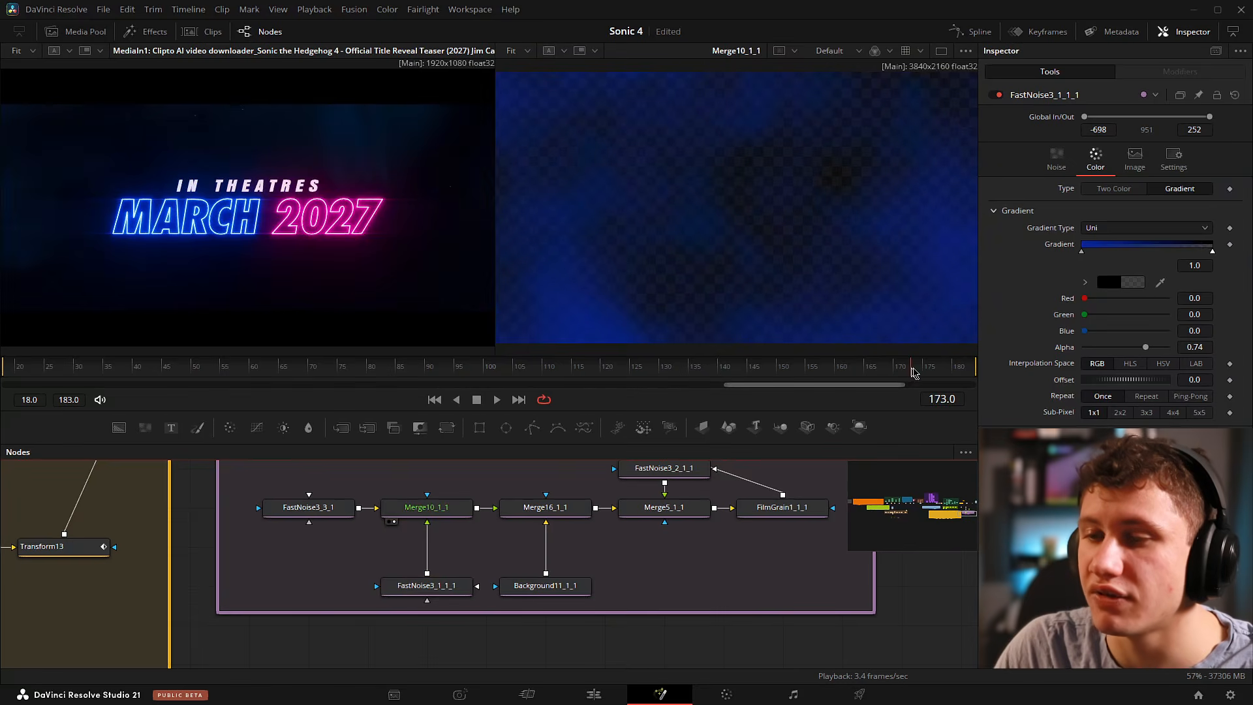
# Open Background11_1_1's color settings and show Merge16_1_1 in the second viewer.
pyautogui.click(573, 591)
pyautogui.moveTo(566, 575); pyautogui.dragTo(480, 580)
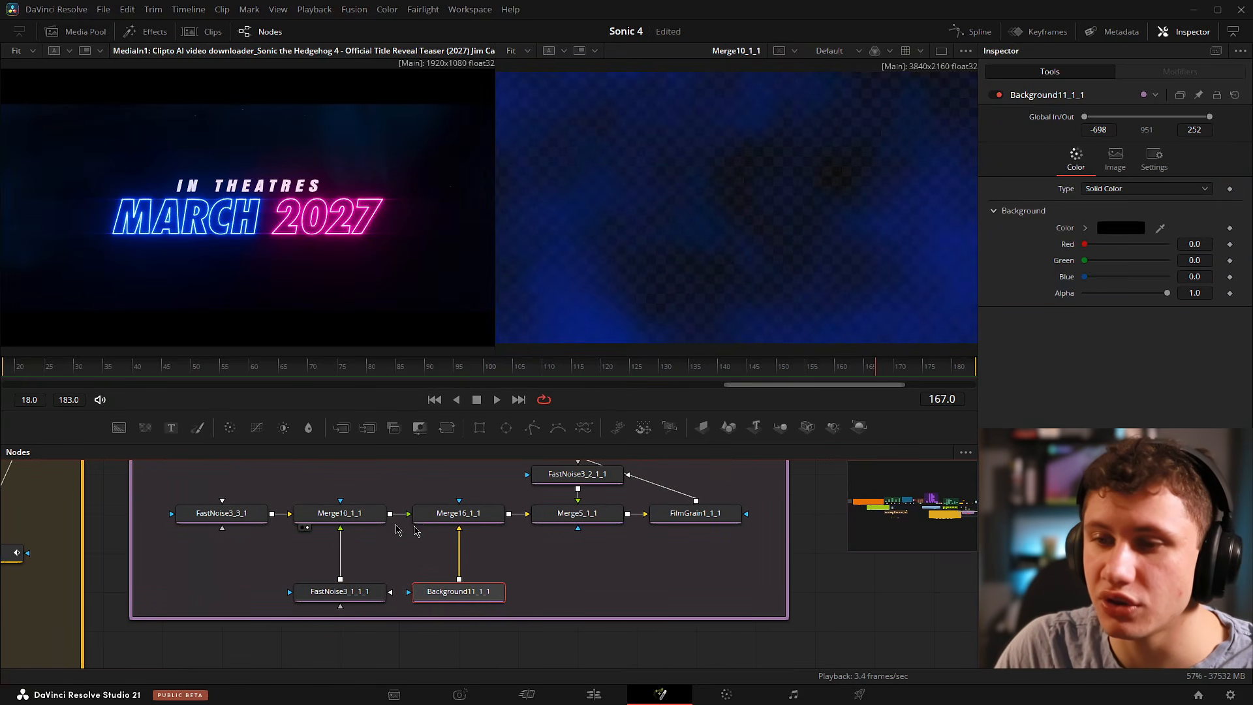
pyautogui.press('2')
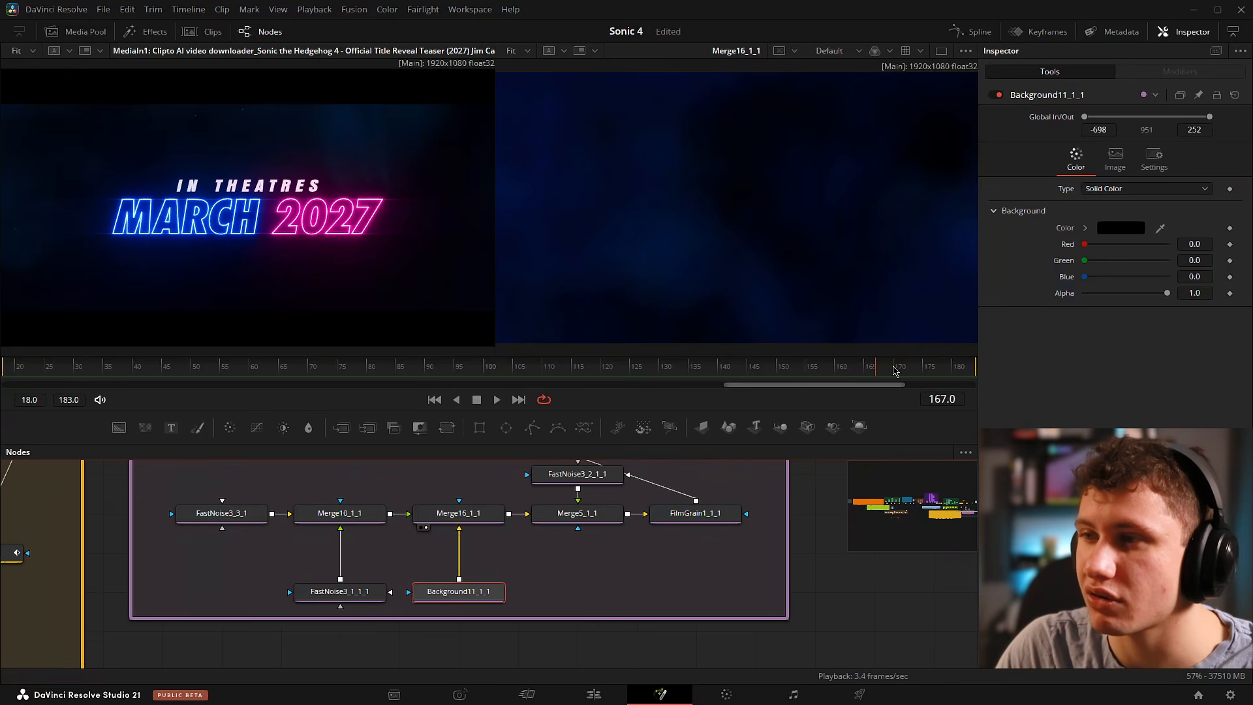
# Go to frame 170, show FastNoise3_2_1_1 in the second viewer, and inspect its noise and color settings.
pyautogui.moveTo(894, 366)
pyautogui.mouseDown()
pyautogui.moveTo(657, 364)
pyautogui.moveTo(894, 373)
pyautogui.mouseUp()
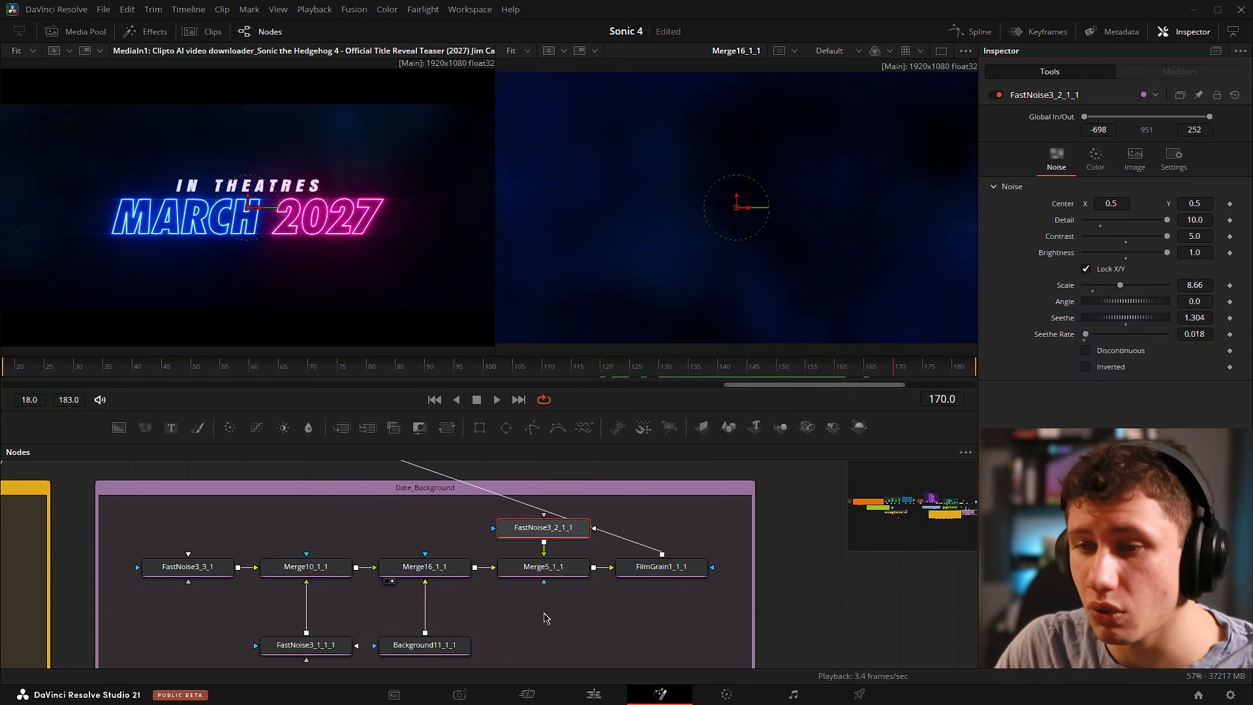
pyautogui.press('2')
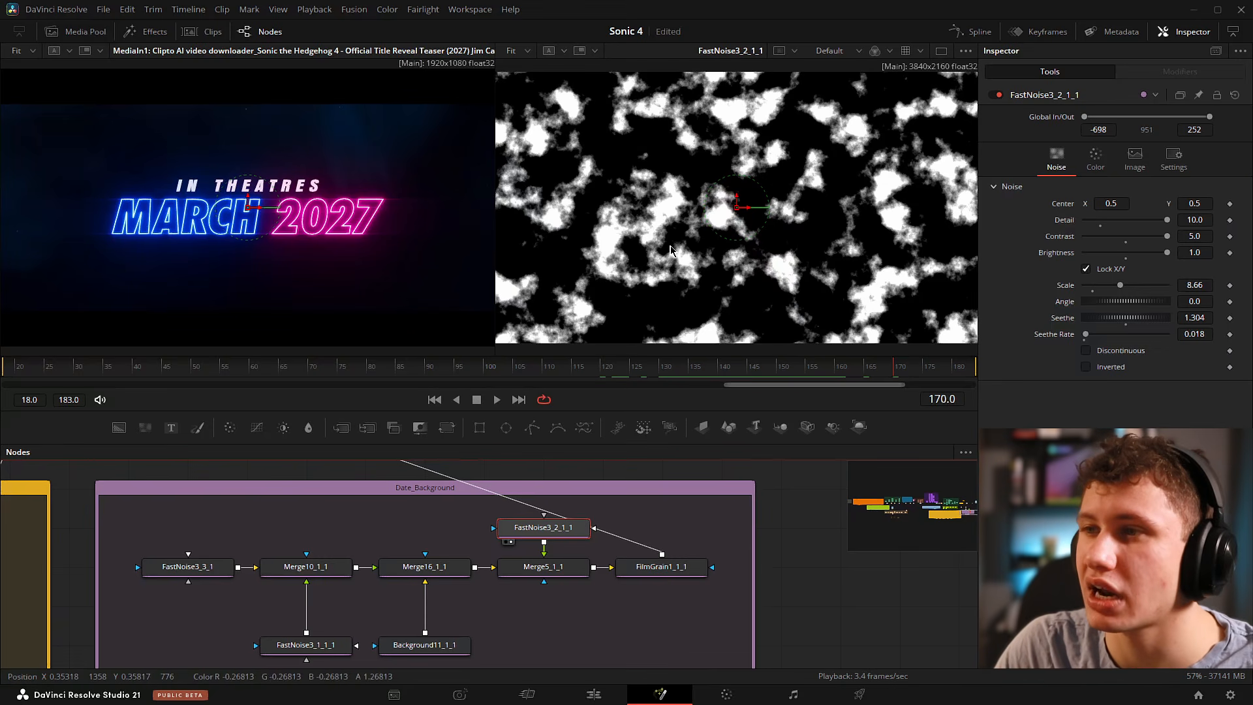
pyautogui.click(1096, 159)
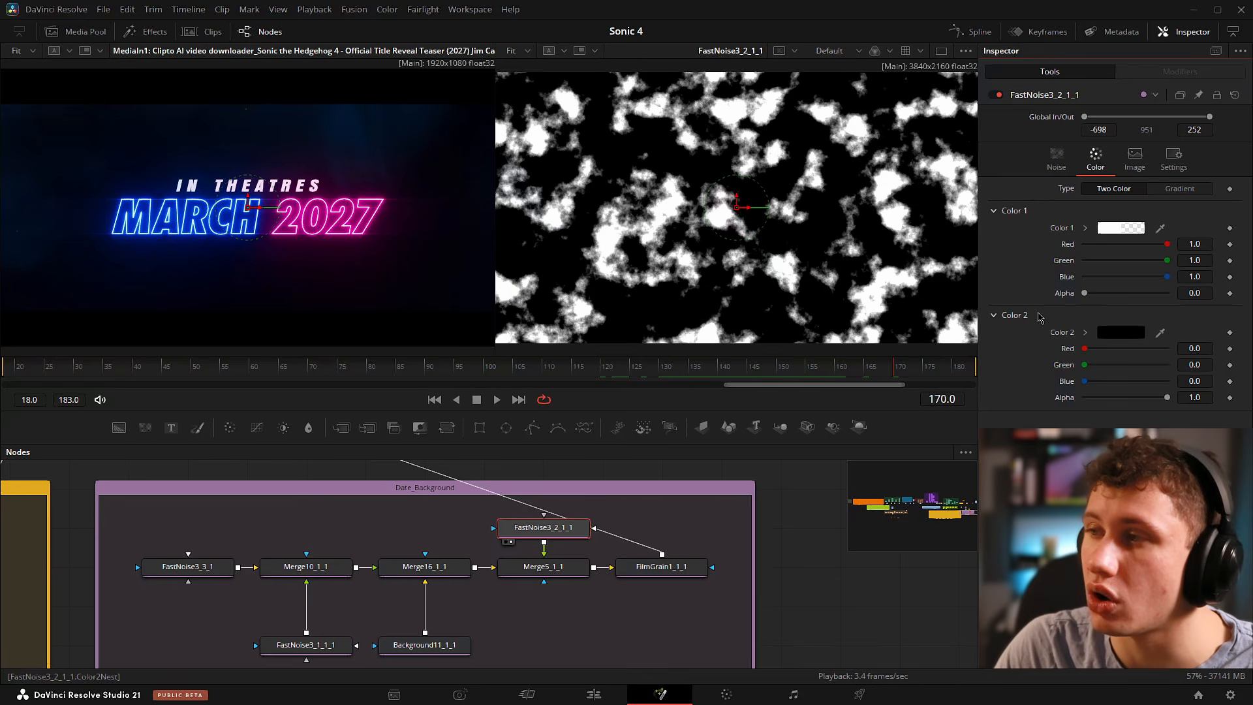
# Inspect Merge5_1_1's blend settings and compare its result with Merge16_1_1 in the second viewer, scrubbing to frame 174.
pyautogui.click(511, 581)
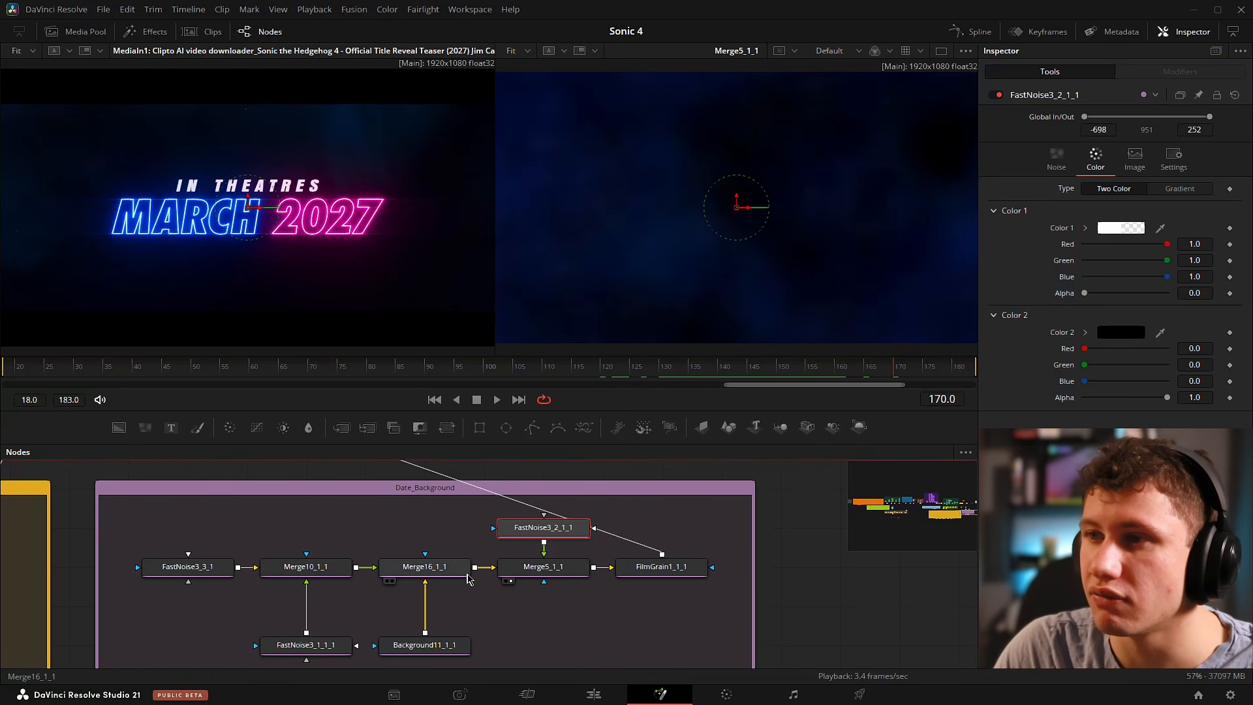
pyautogui.click(553, 568)
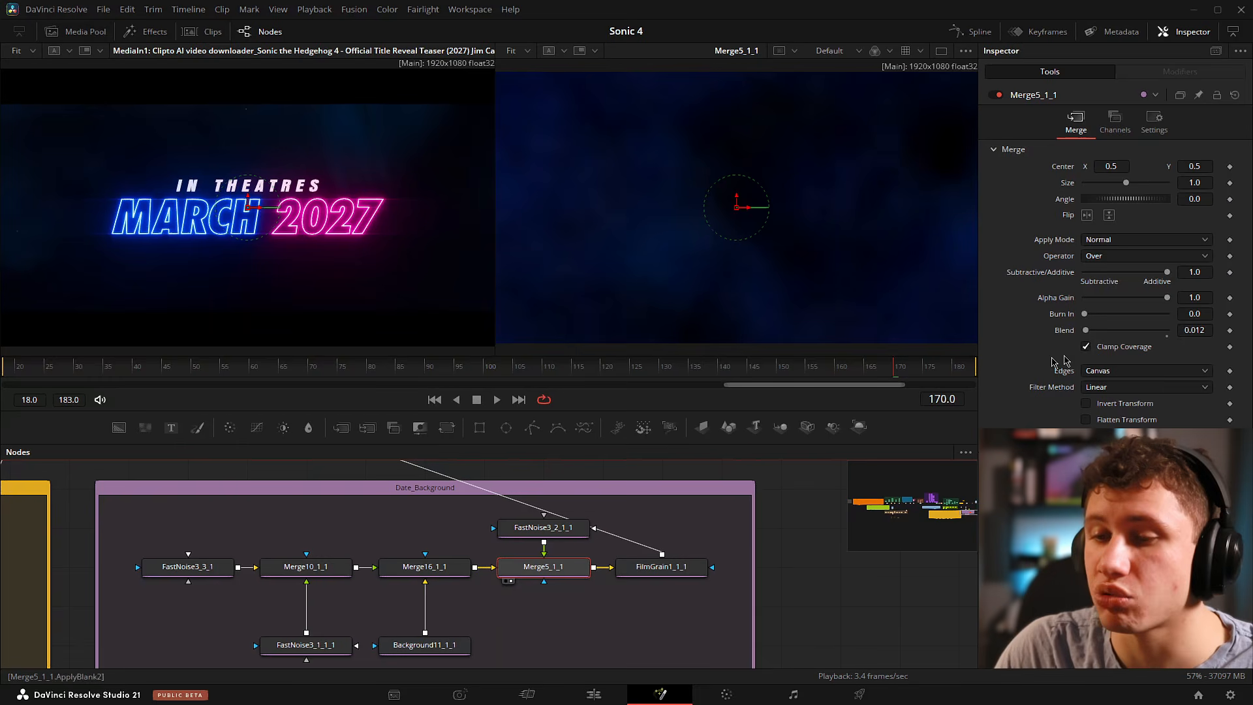
pyautogui.moveTo(460, 568); pyautogui.dragTo(646, 314)
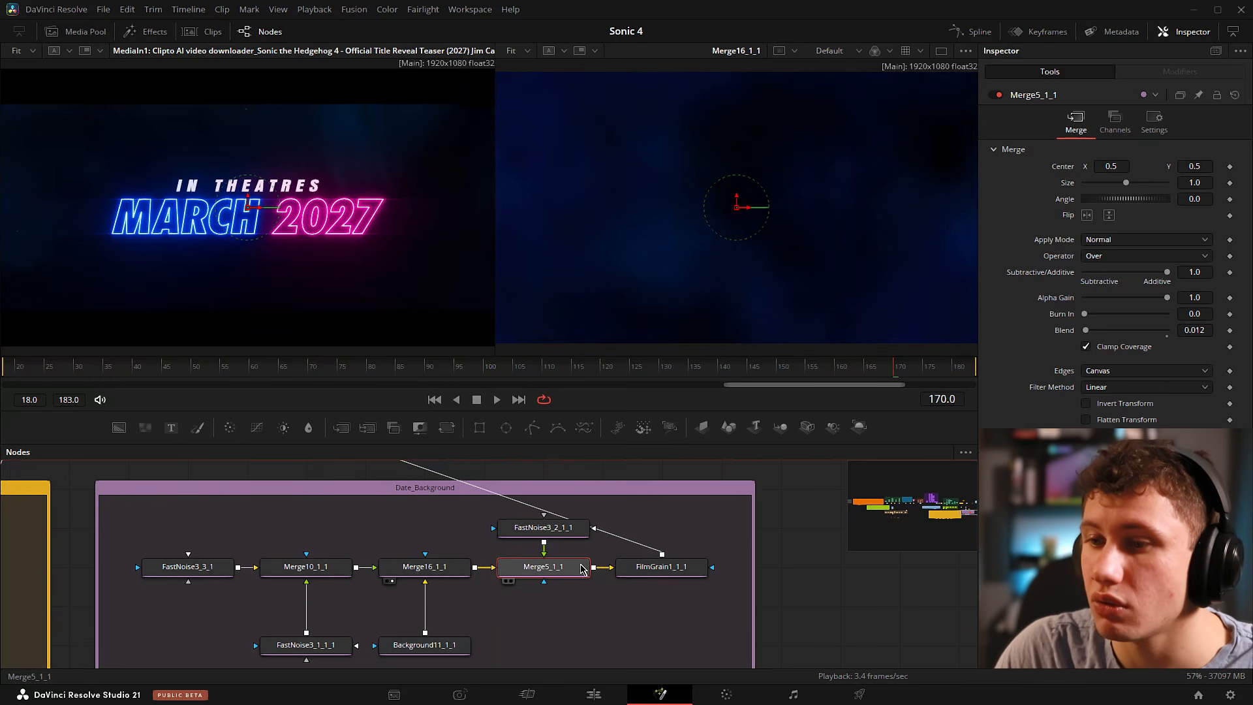
pyautogui.press('2')
pyautogui.click(785, 372)
pyautogui.click(643, 376)
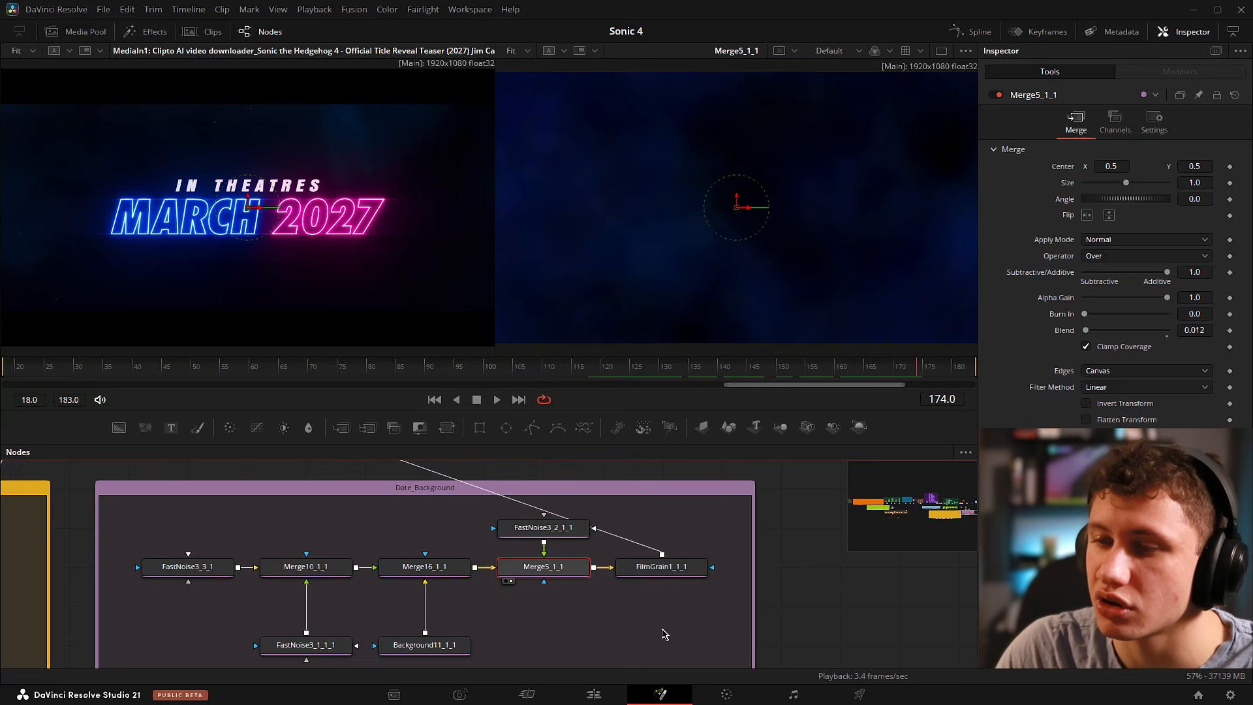
# Inspect FilmGrain1_1_1's grain settings and compare its output with Merge5_1_1 up close in the second viewer.
pyautogui.moveTo(661, 566); pyautogui.dragTo(738, 244)
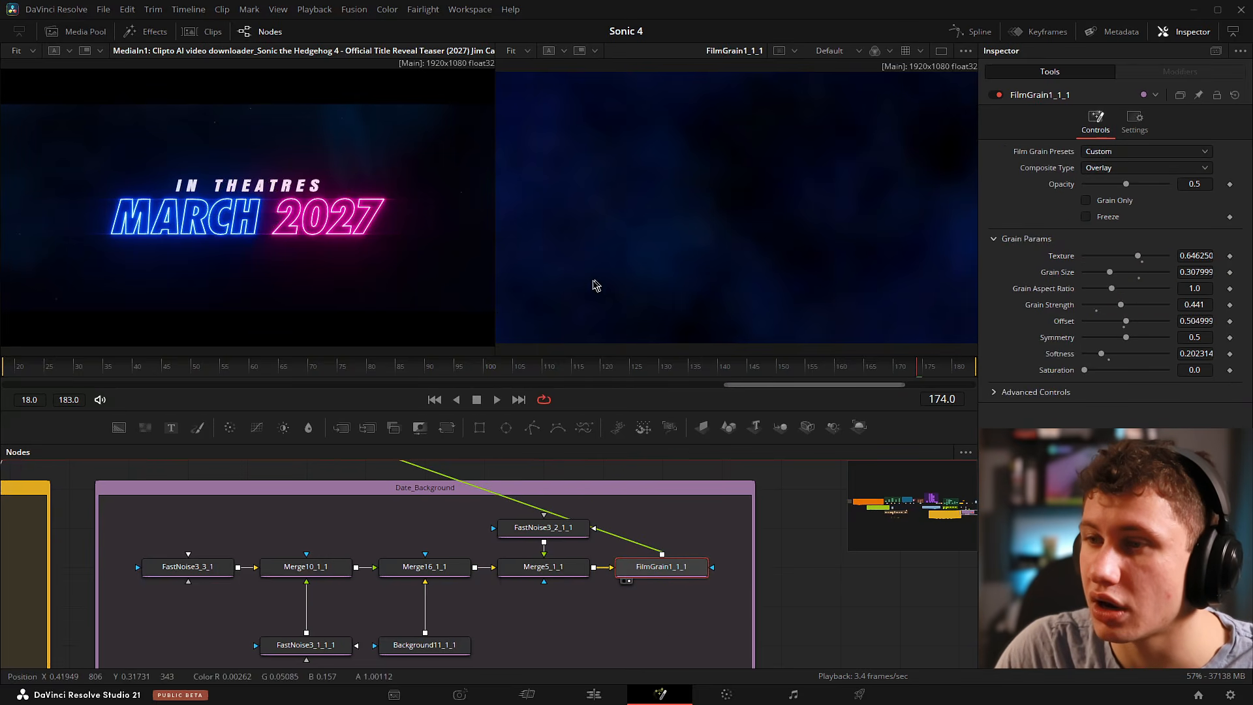
pyautogui.moveTo(543, 567); pyautogui.dragTo(756, 305)
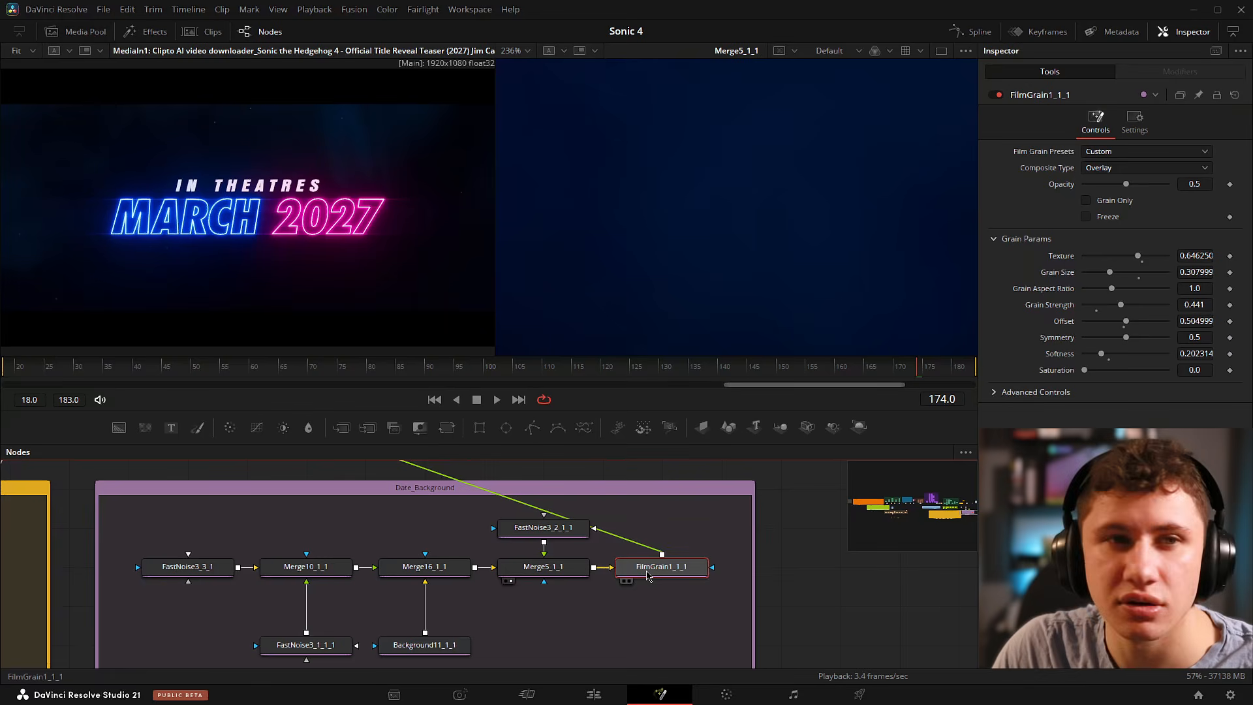
pyautogui.press('2')
pyautogui.click(739, 274)
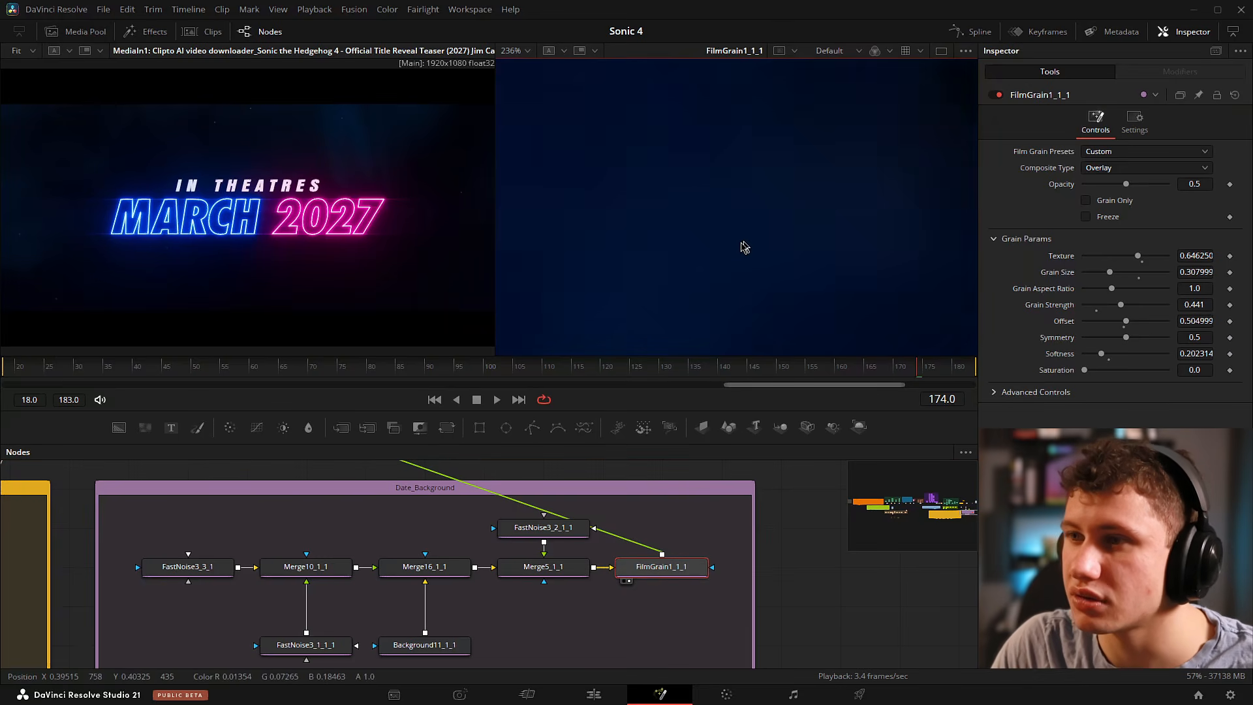
pyautogui.hotkey('ctrl', 'f')
# Show Merge3_1 in the second viewer and open the color settings of Background1_1 feeding it.
pyautogui.scroll(-5, 706, 509)
pyautogui.scroll(3, 620, 503)
pyautogui.scroll(3, 615, 518)
pyautogui.moveTo(532, 535); pyautogui.dragTo(570, 491)
pyautogui.scroll(-3, 623, 551)
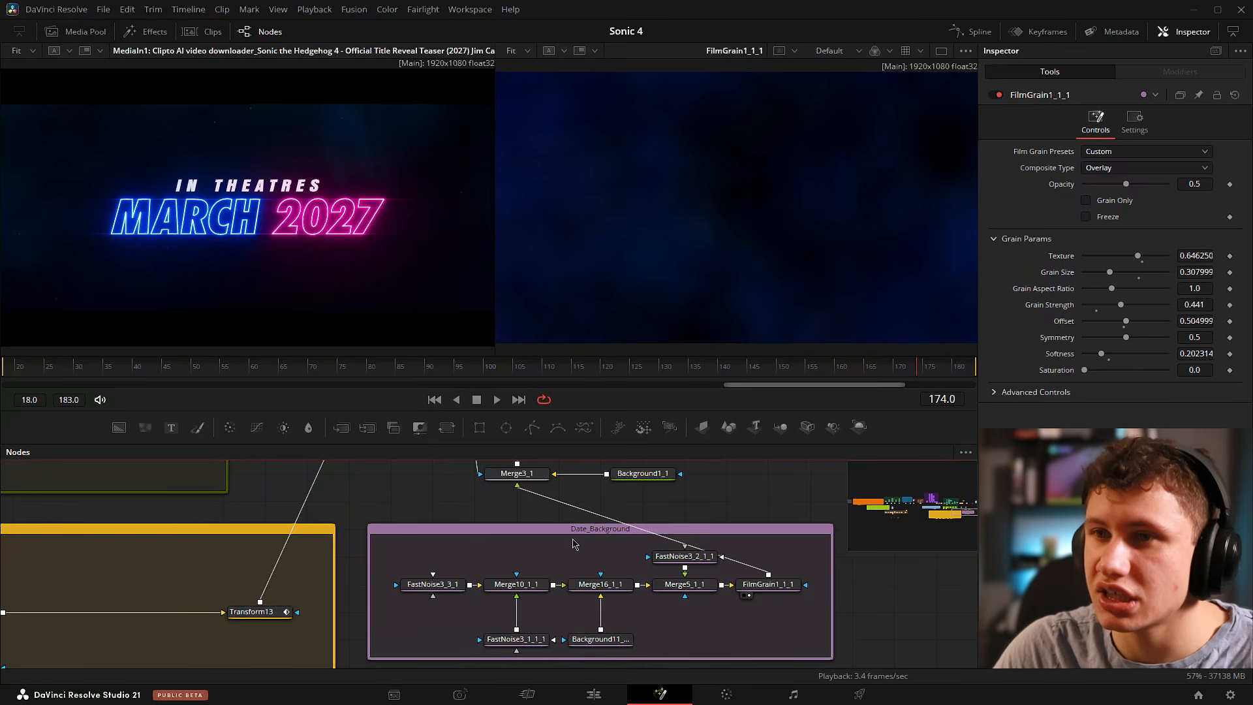
pyautogui.moveTo(577, 527); pyautogui.dragTo(714, 608)
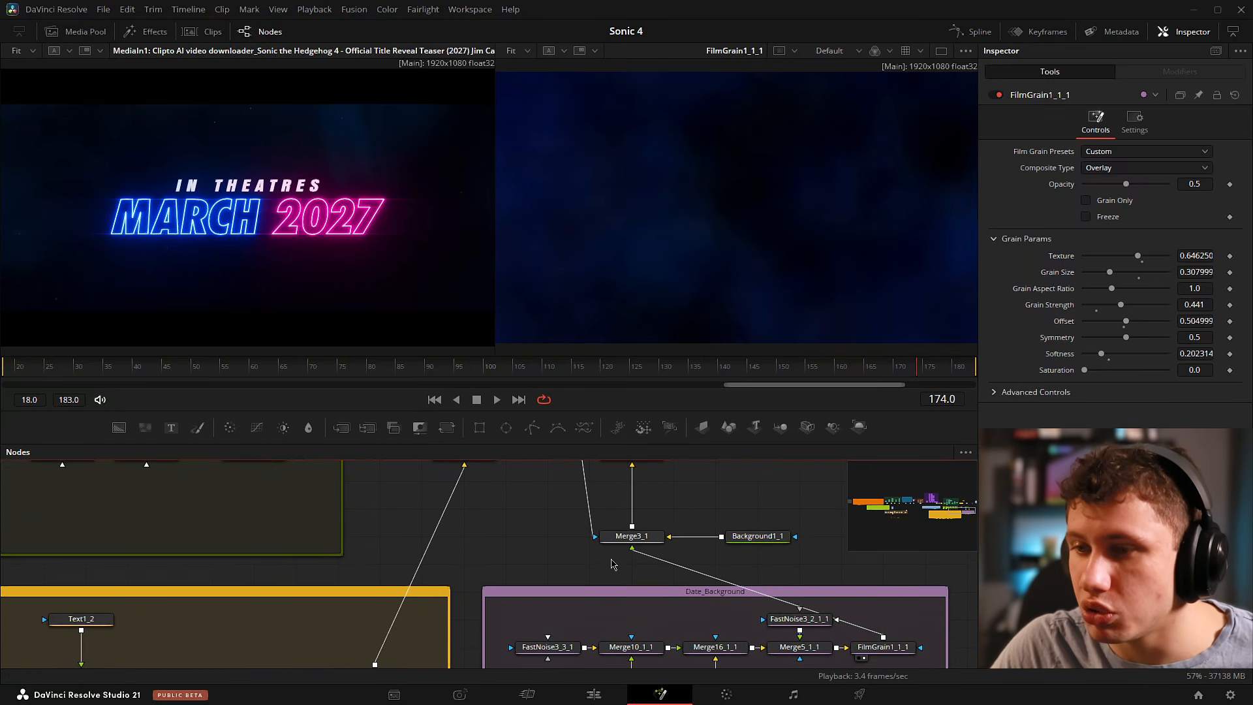
pyautogui.scroll(2, 658, 565)
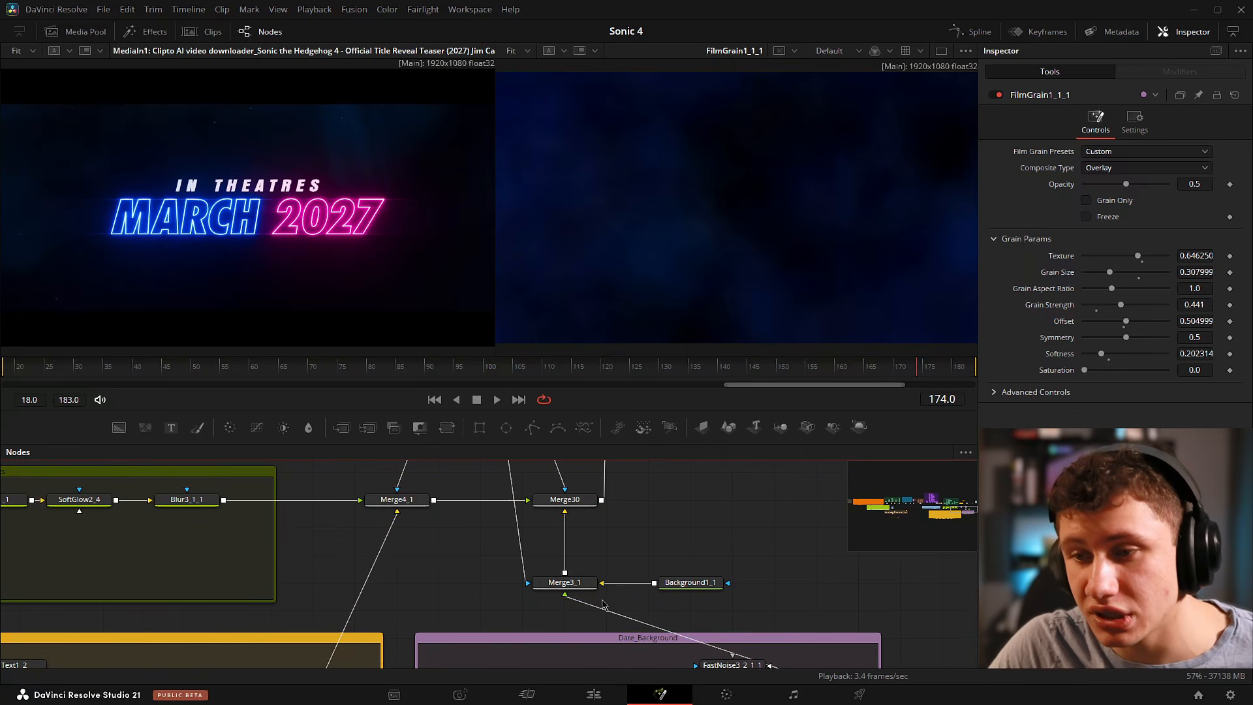
pyautogui.click(744, 583)
pyautogui.moveTo(591, 582); pyautogui.dragTo(728, 165)
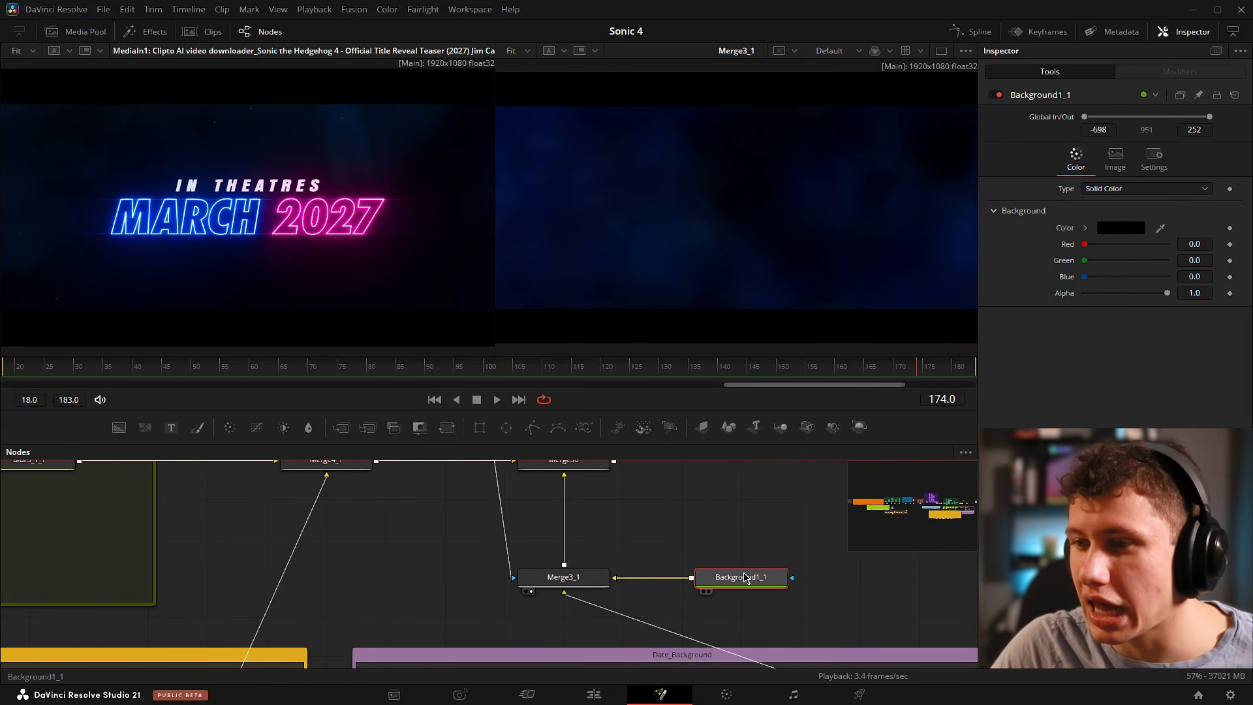
# Even out the widths of the two viewers and show the date text node MainText_3 in the second viewer.
pyautogui.scroll(-5, 624, 600)
pyautogui.moveTo(615, 488); pyautogui.dragTo(569, 498)
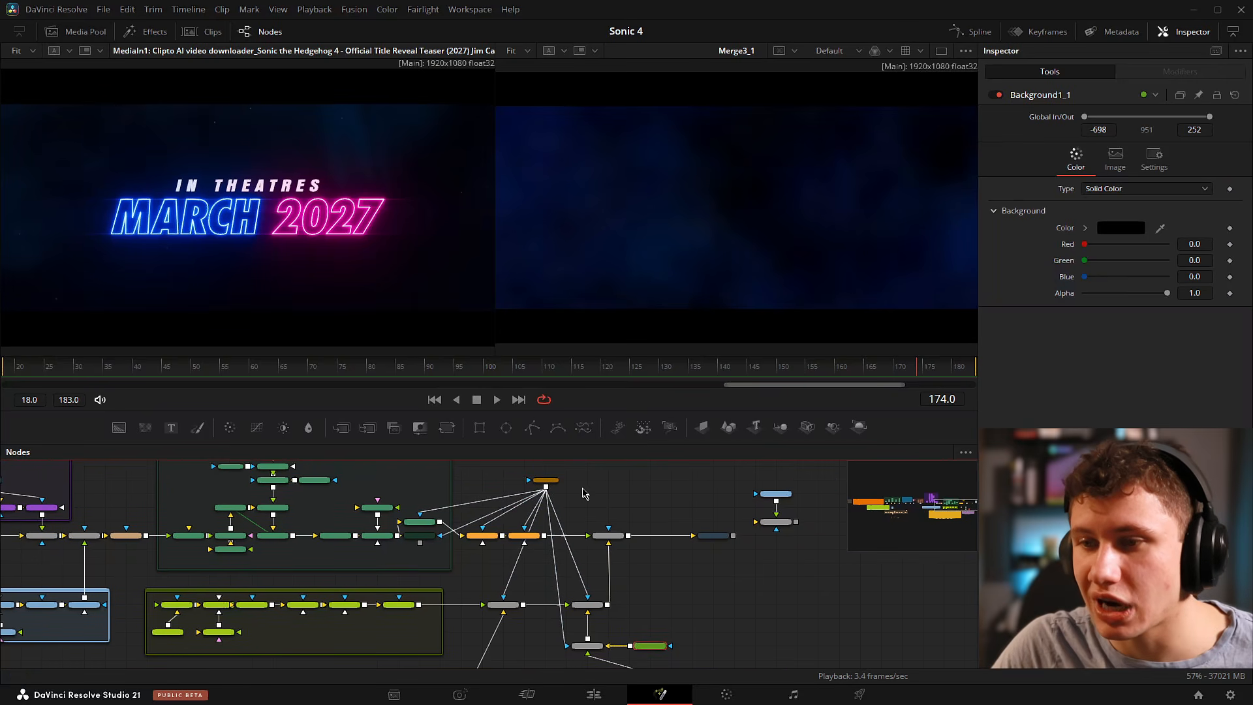
pyautogui.scroll(3, 552, 646)
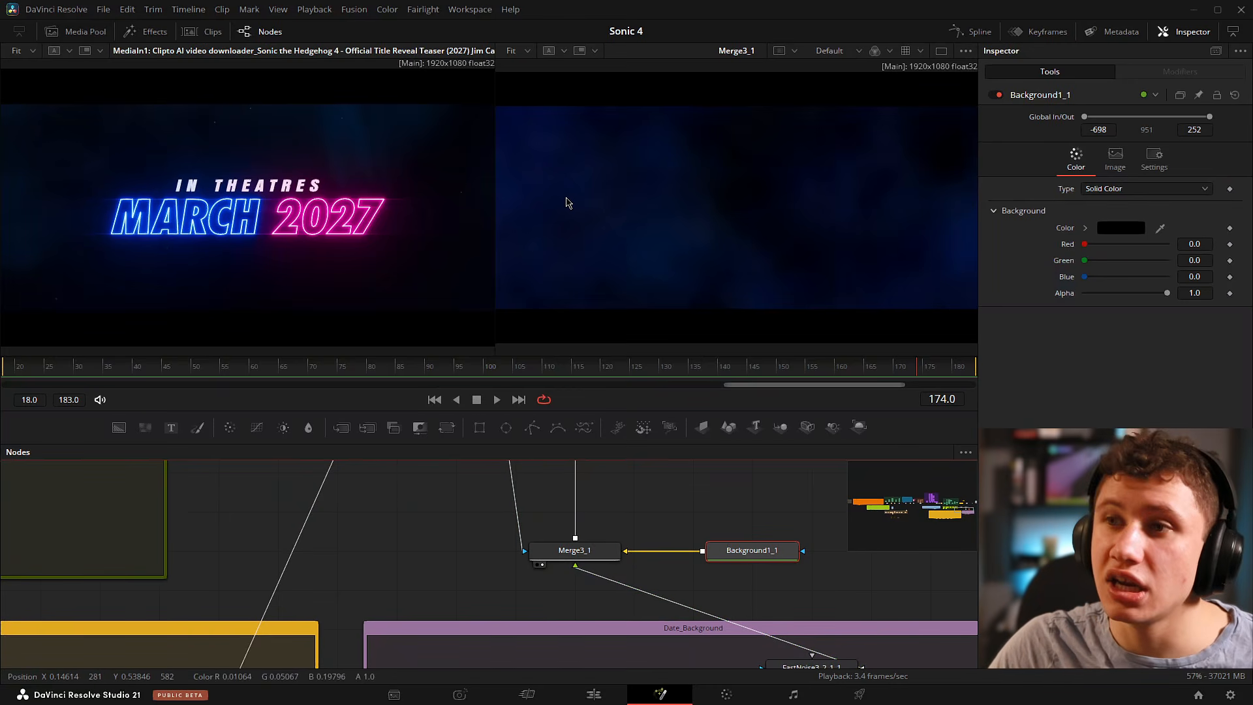
pyautogui.moveTo(494, 195); pyautogui.dragTo(486, 195)
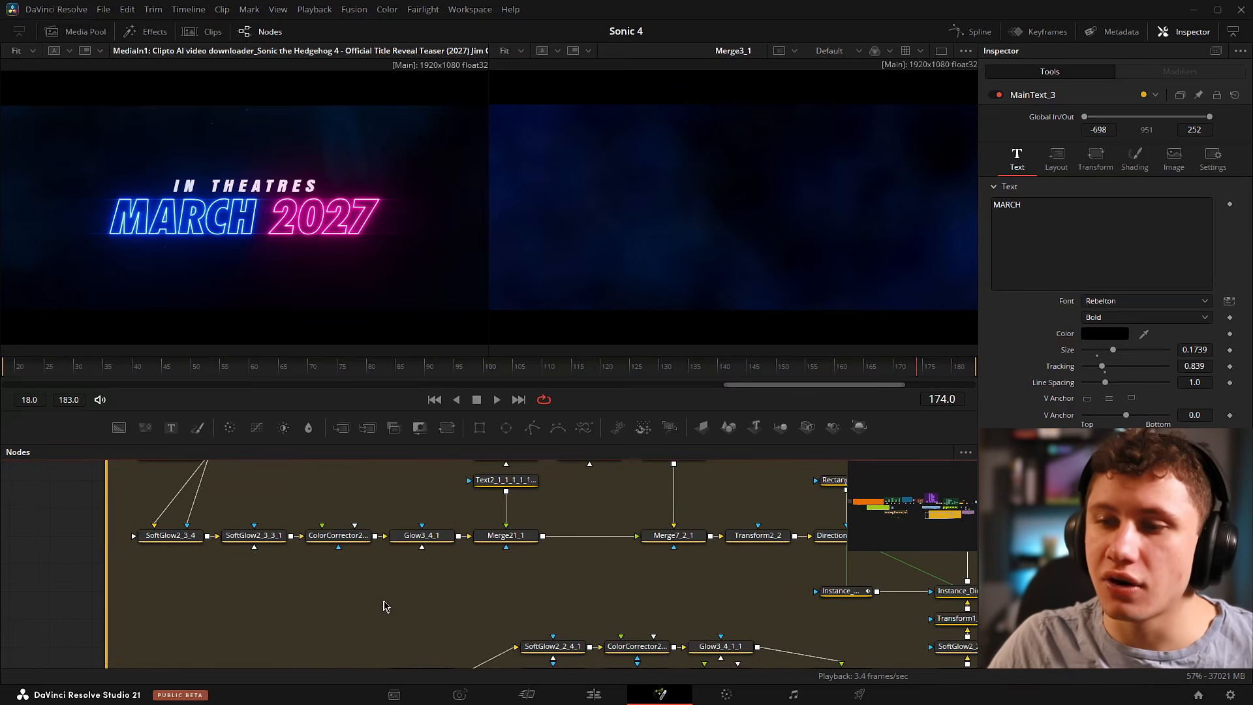
pyautogui.scroll(3, 327, 636)
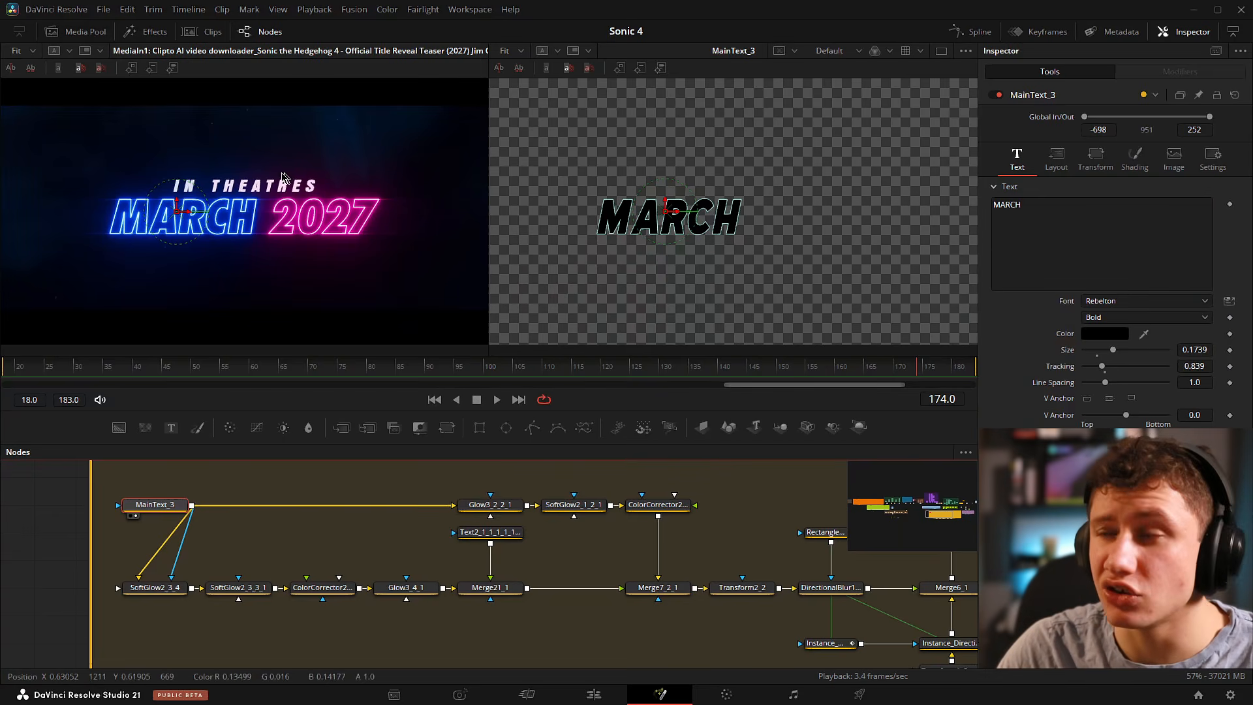
# Inspect MainText_3's White Solid Fill shading element, including its color, softness, position, shear and size.
pyautogui.click(1135, 159)
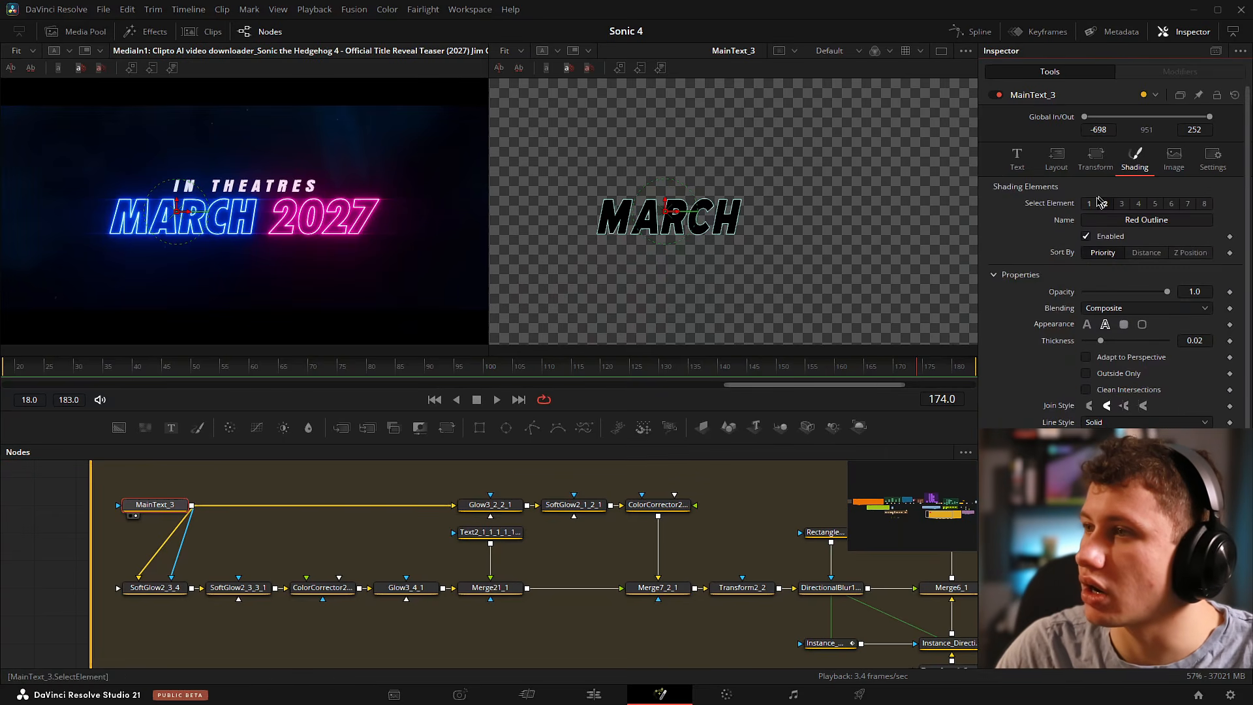
pyautogui.click(1089, 204)
pyautogui.click(1105, 204)
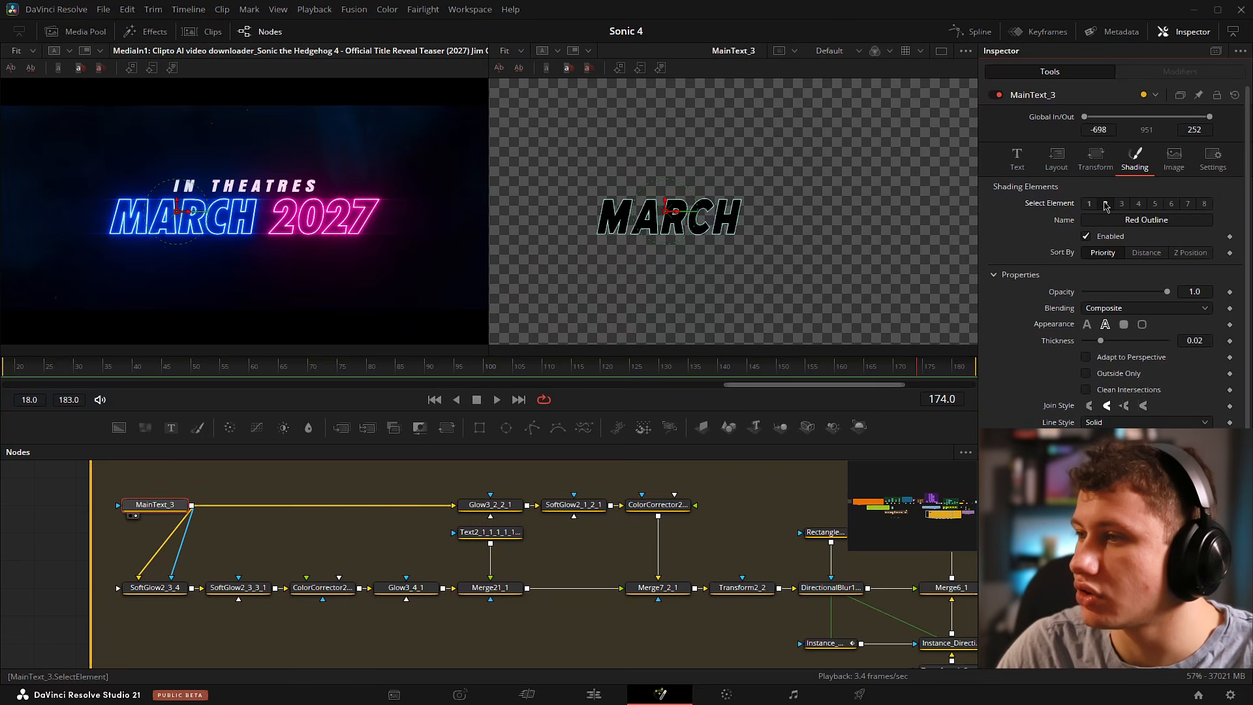
pyautogui.click(1089, 204)
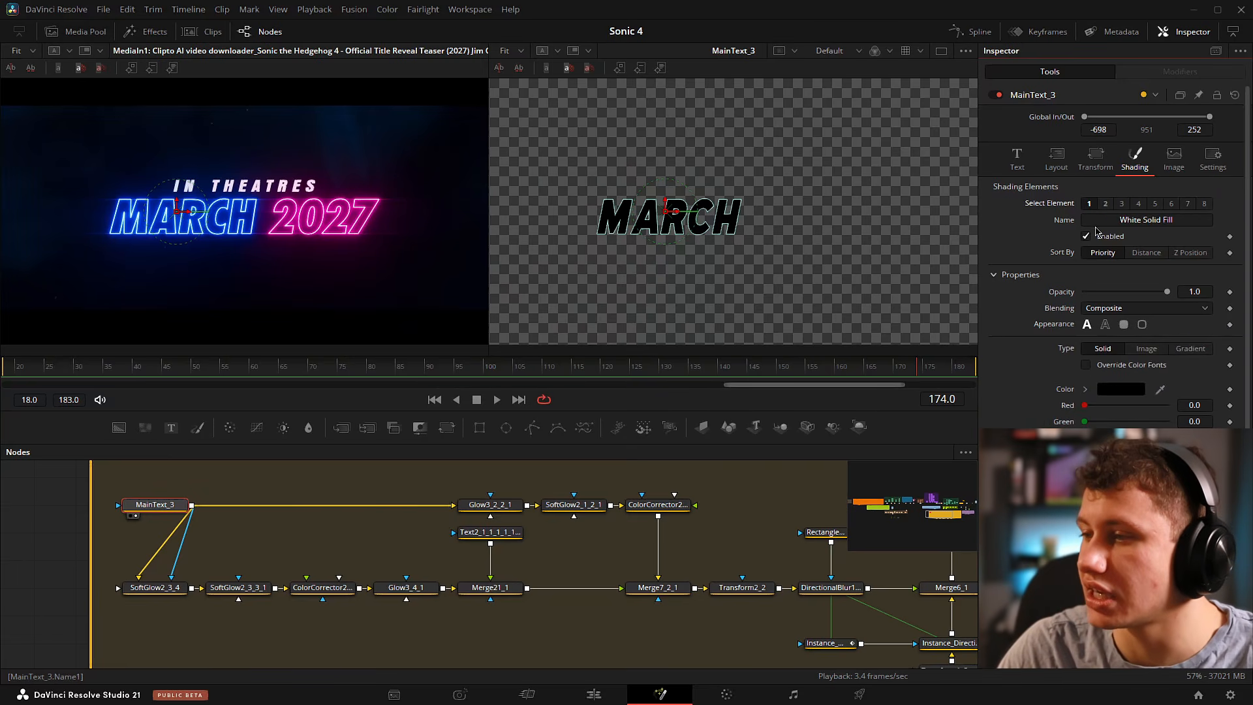
pyautogui.scroll(-3, 1096, 232)
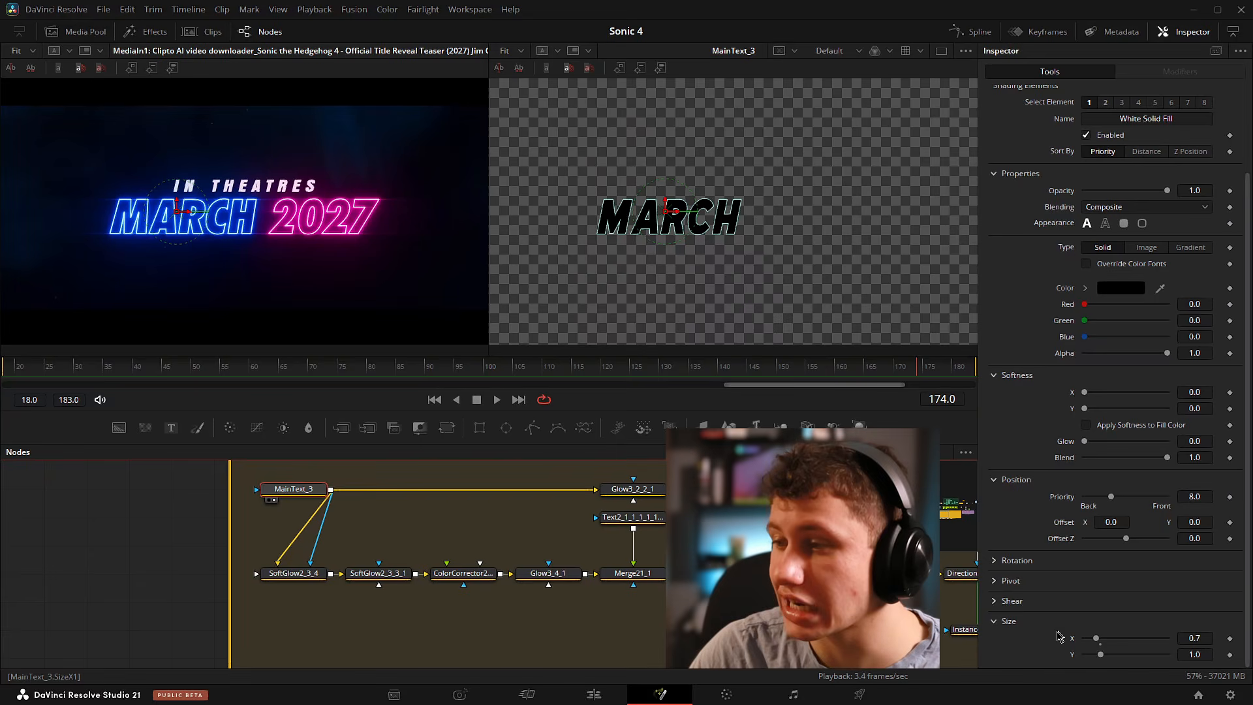
pyautogui.click(997, 601)
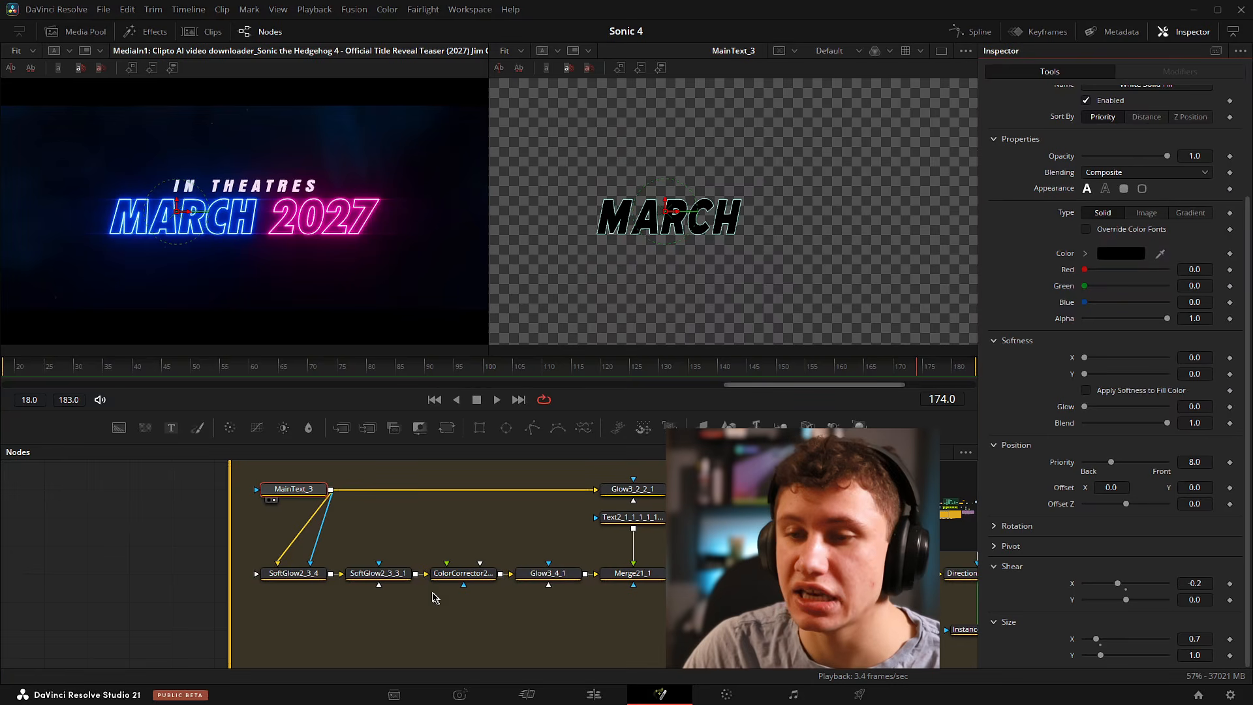
# Inspect the Red Outline shading element of MainText_3, including its thickness, color and softness.
pyautogui.scroll(5, 1110, 207)
pyautogui.click(1106, 203)
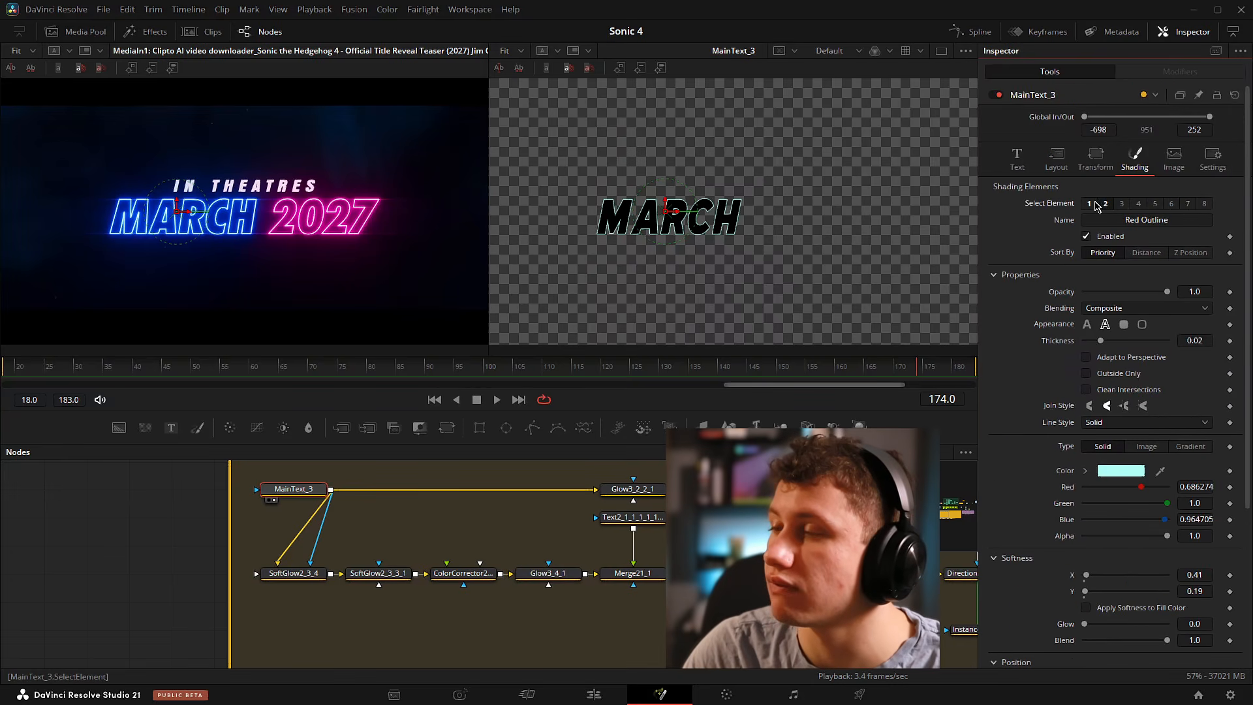
pyautogui.scroll(-3, 1054, 285)
pyautogui.scroll(-1, 1054, 285)
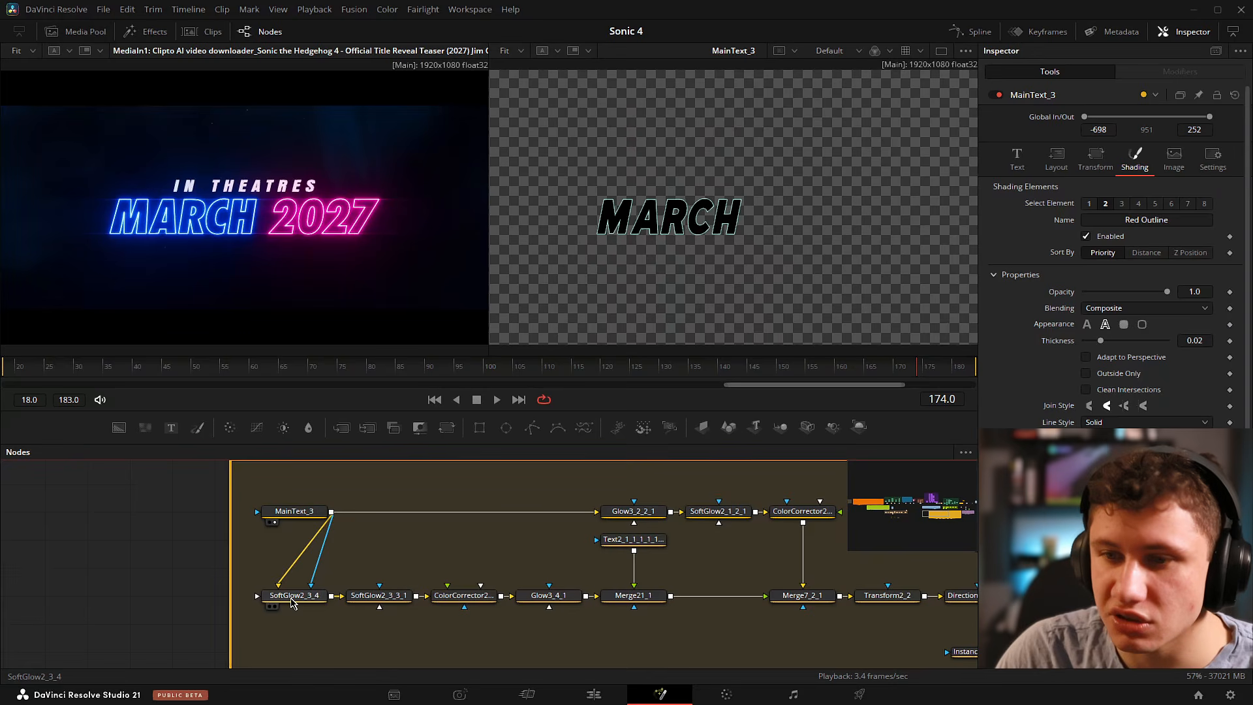
# Show SoftGlow2_3_4 and SoftGlow2_3_3_1 in turn in the second viewer and inspect each one's glow settings.
pyautogui.moveTo(329, 591); pyautogui.dragTo(678, 211)
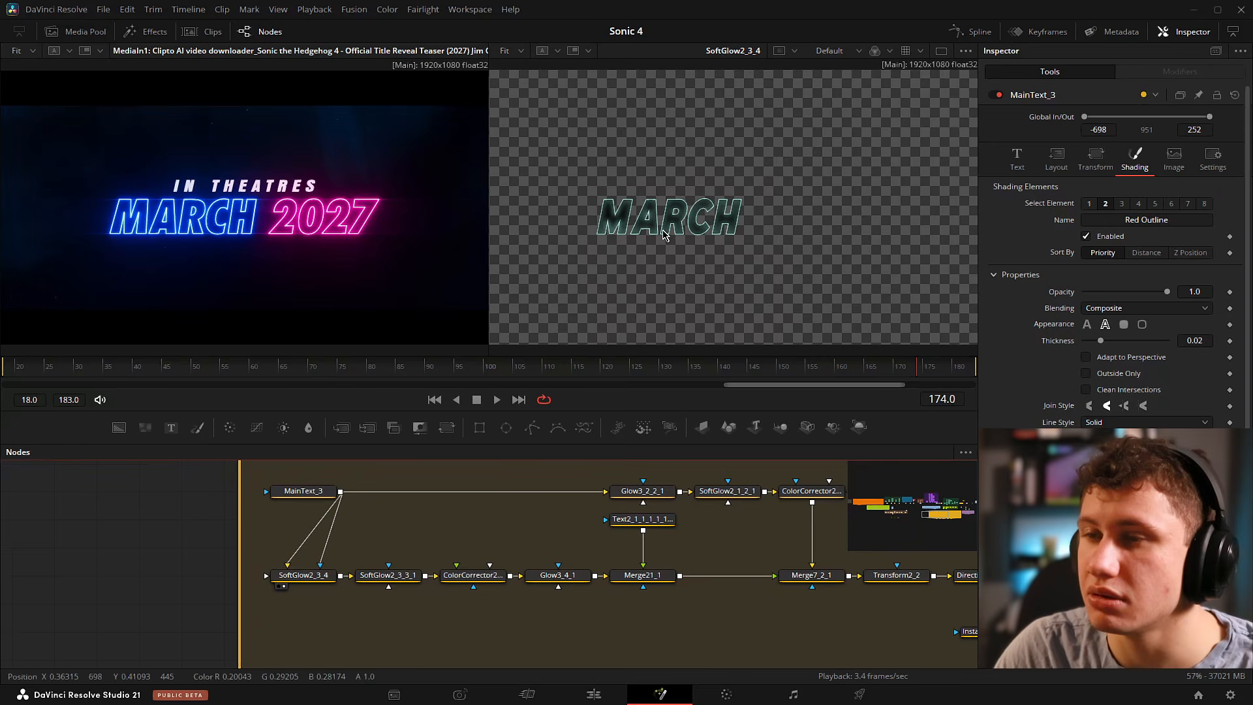
pyautogui.scroll(2, 711, 161)
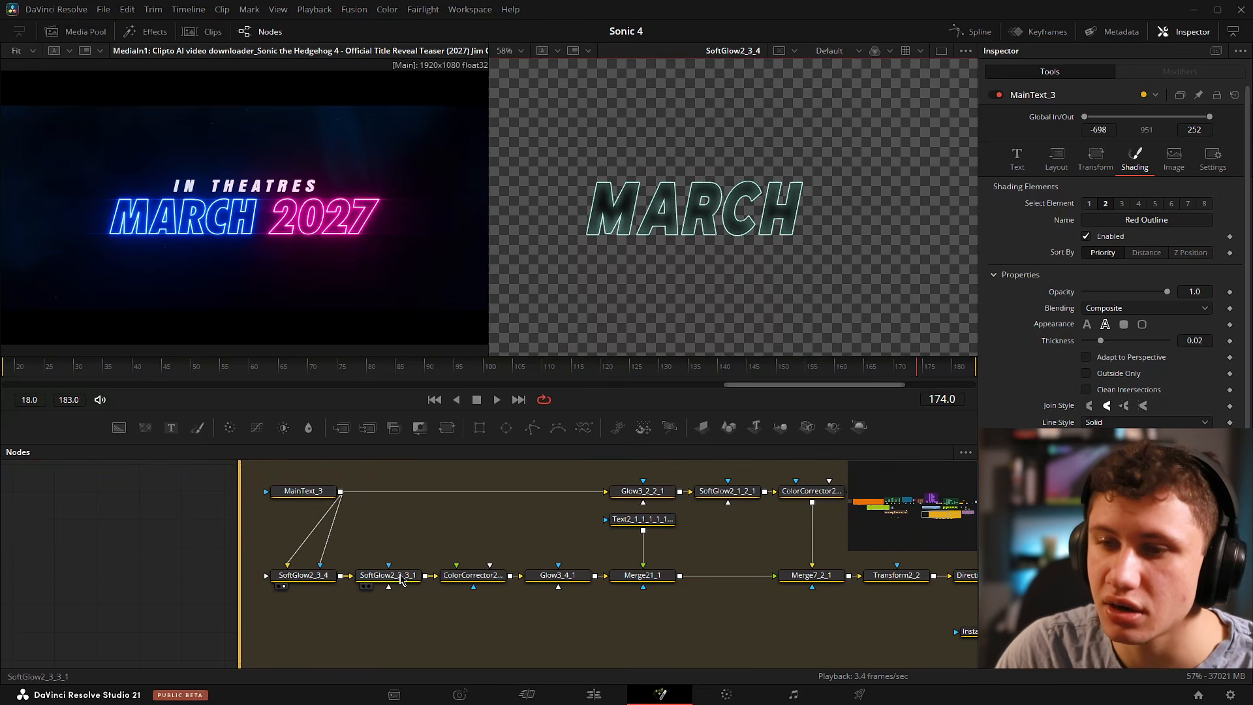
pyautogui.click(304, 575)
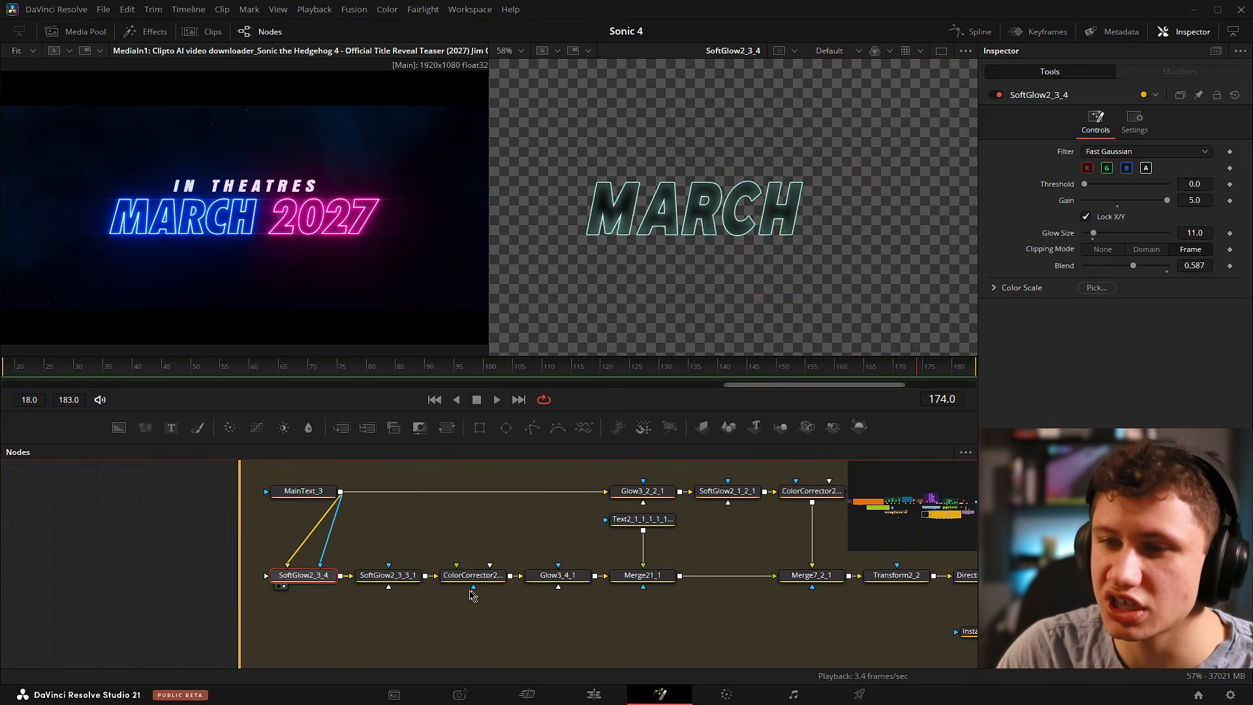
pyautogui.click(392, 575)
pyautogui.press('2')
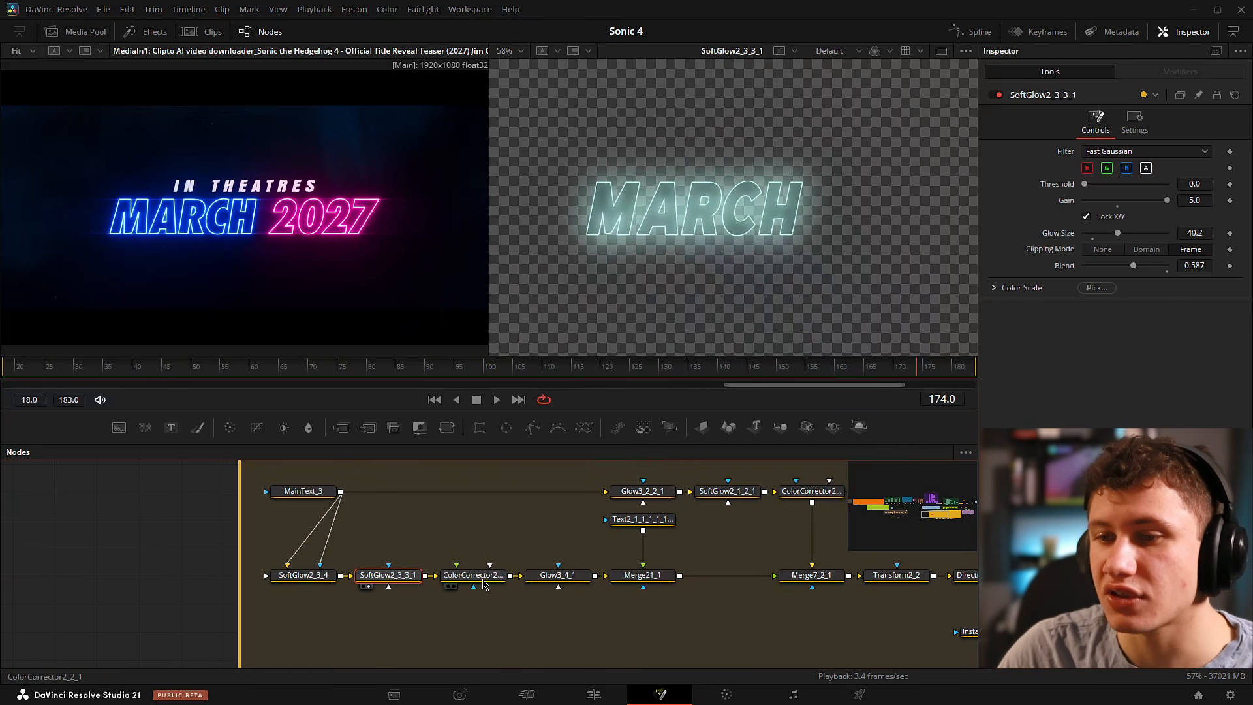
# Show ColorCorrector2_2_1 and Glow3_4_1 in turn in the second viewer, inspecting the tint and glow settings.
pyautogui.moveTo(481, 578); pyautogui.dragTo(636, 243)
pyautogui.moveTo(493, 579); pyautogui.dragTo(499, 580)
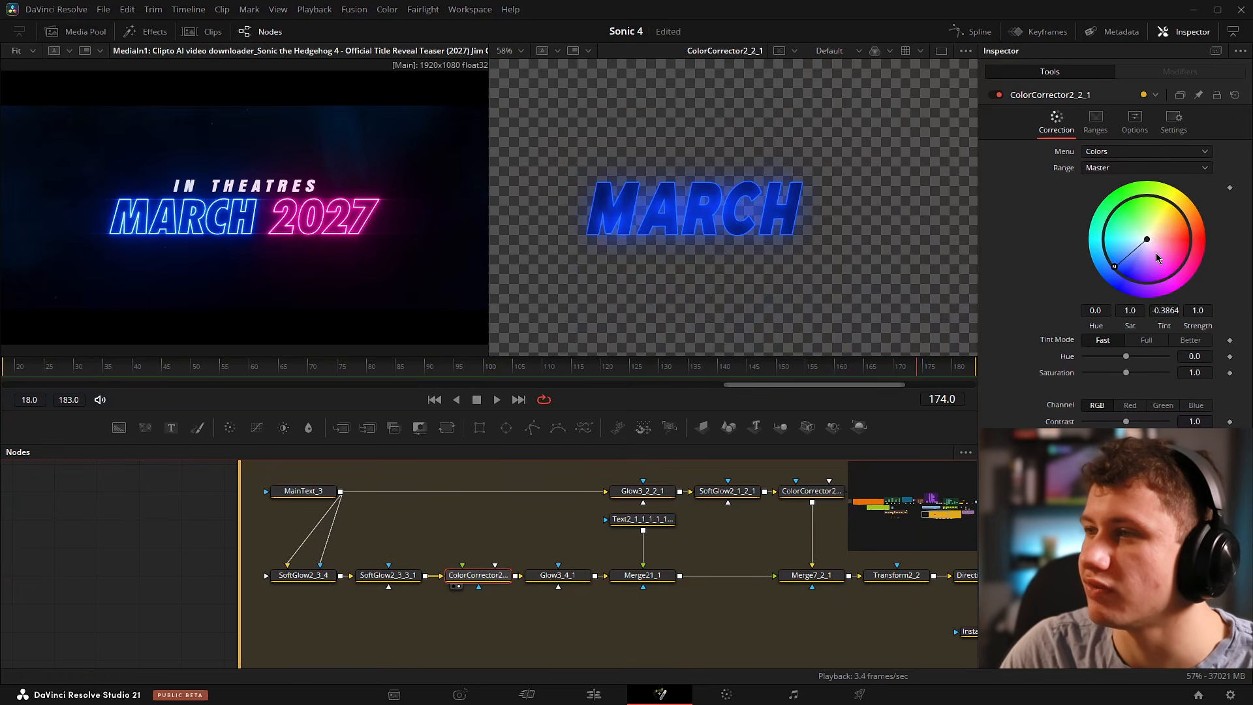
pyautogui.moveTo(669, 561); pyautogui.dragTo(542, 585)
pyautogui.click(431, 604)
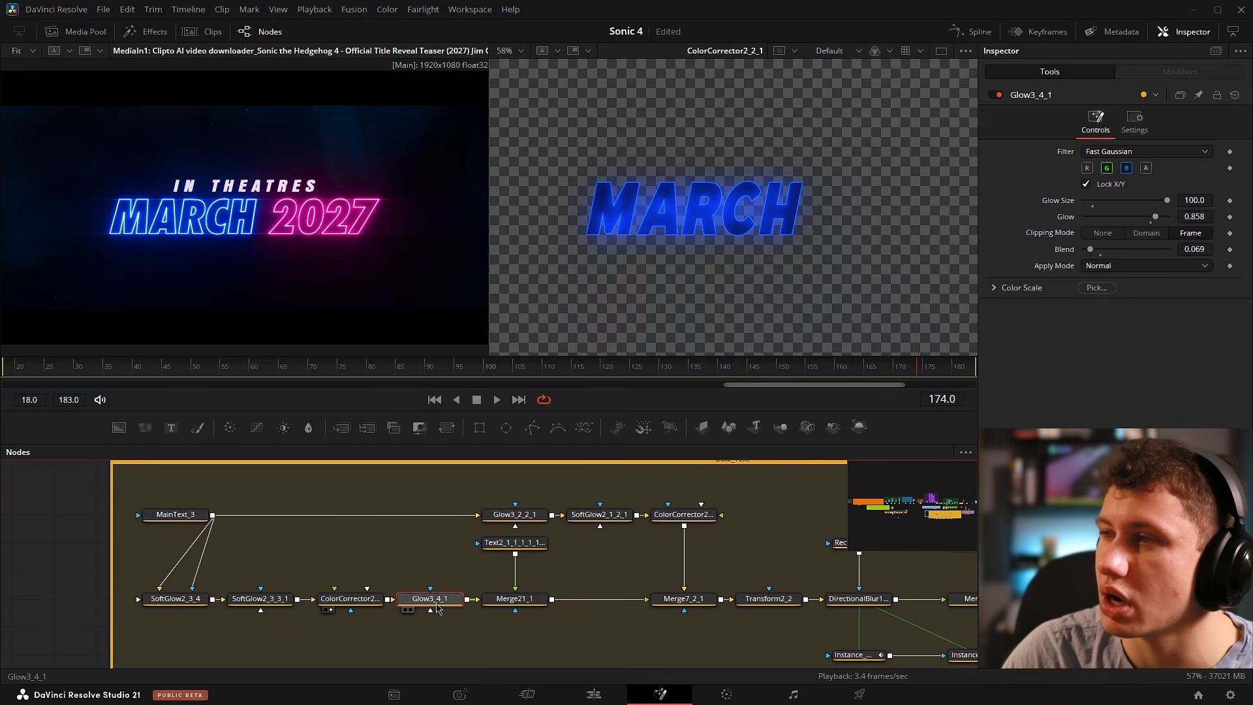
pyautogui.press('2')
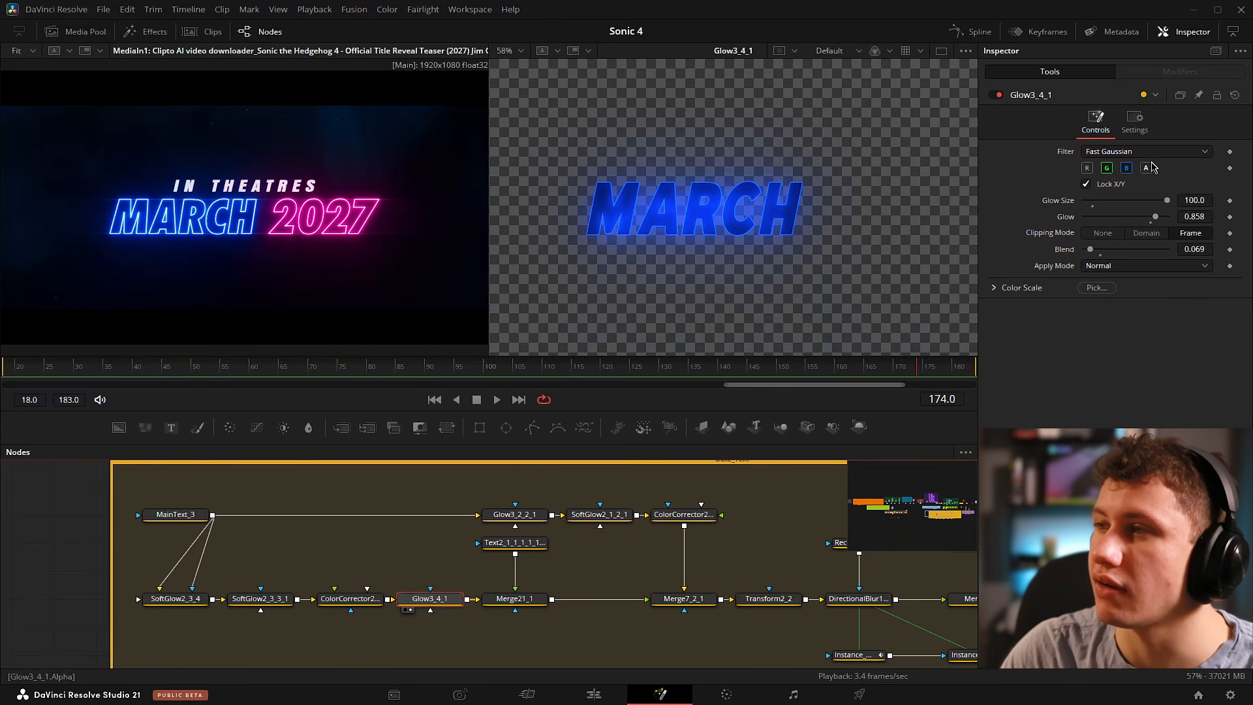
# View the outline text node above Merge21_1, and show Merge21_1 to review the outline combined with the blue glow.
pyautogui.moveTo(568, 567); pyautogui.dragTo(669, 123)
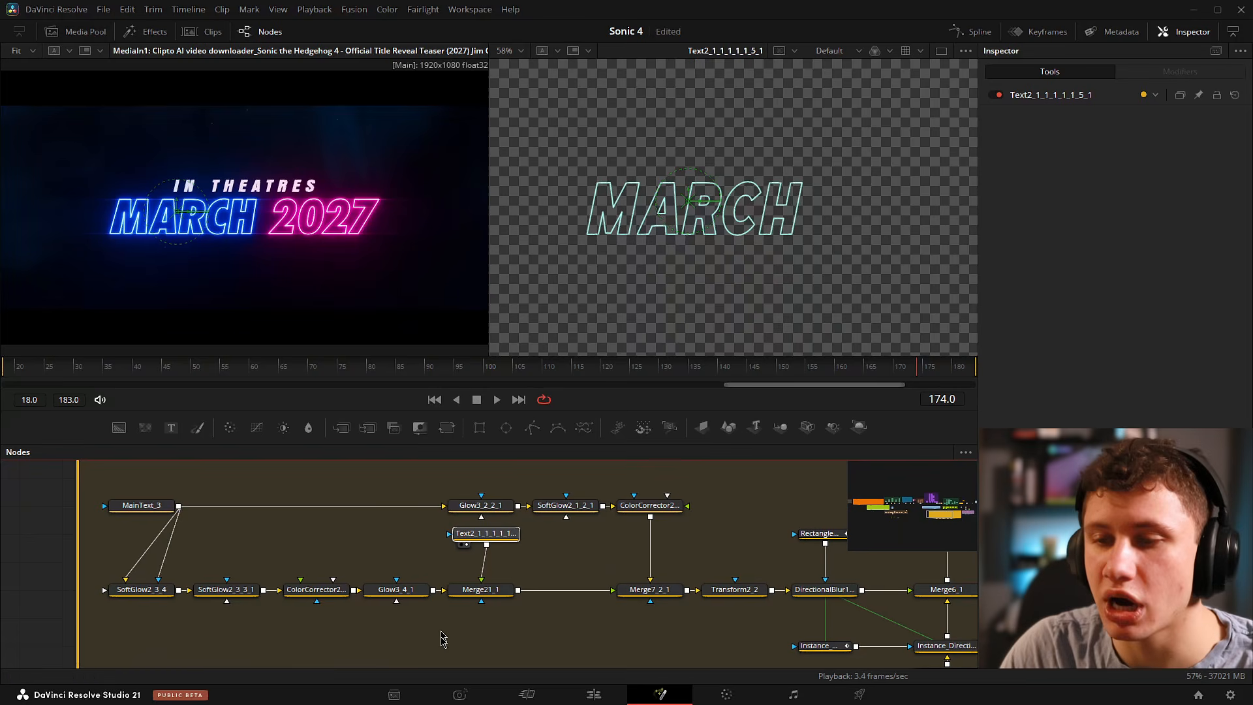
pyautogui.click(462, 600)
pyautogui.click(628, 545)
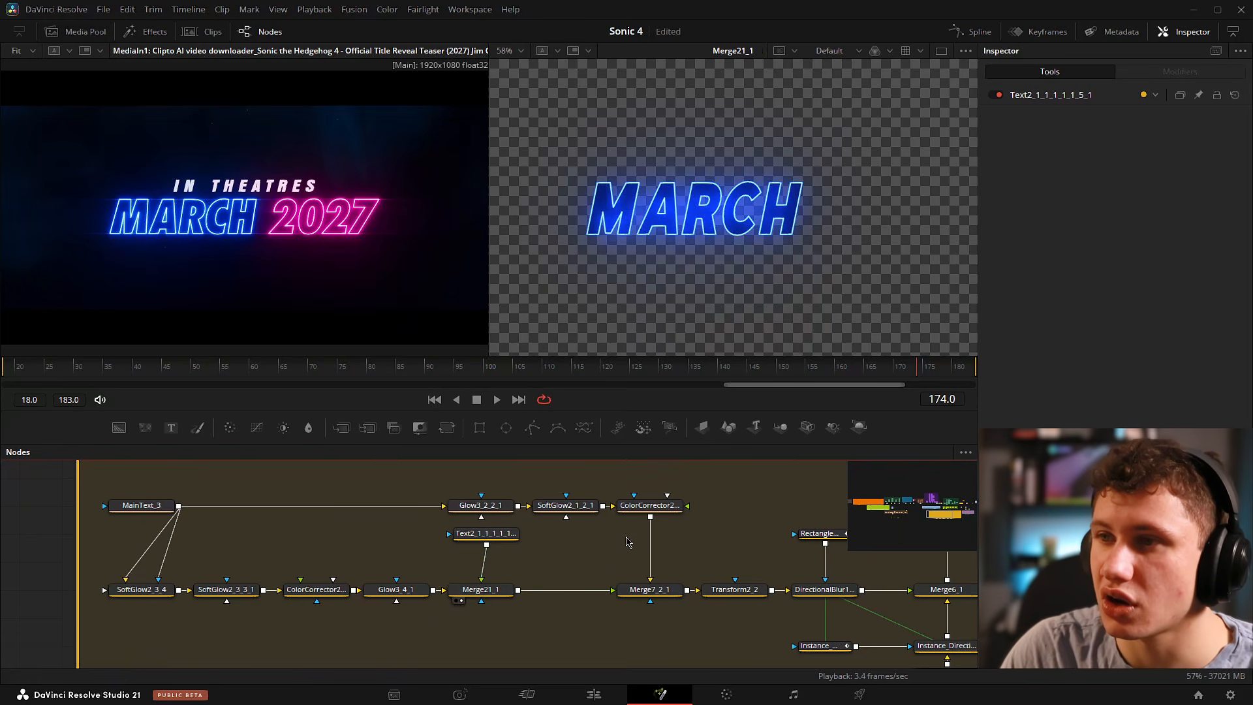
pyautogui.moveTo(571, 564); pyautogui.dragTo(527, 560)
pyautogui.moveTo(370, 535); pyautogui.dragTo(438, 529)
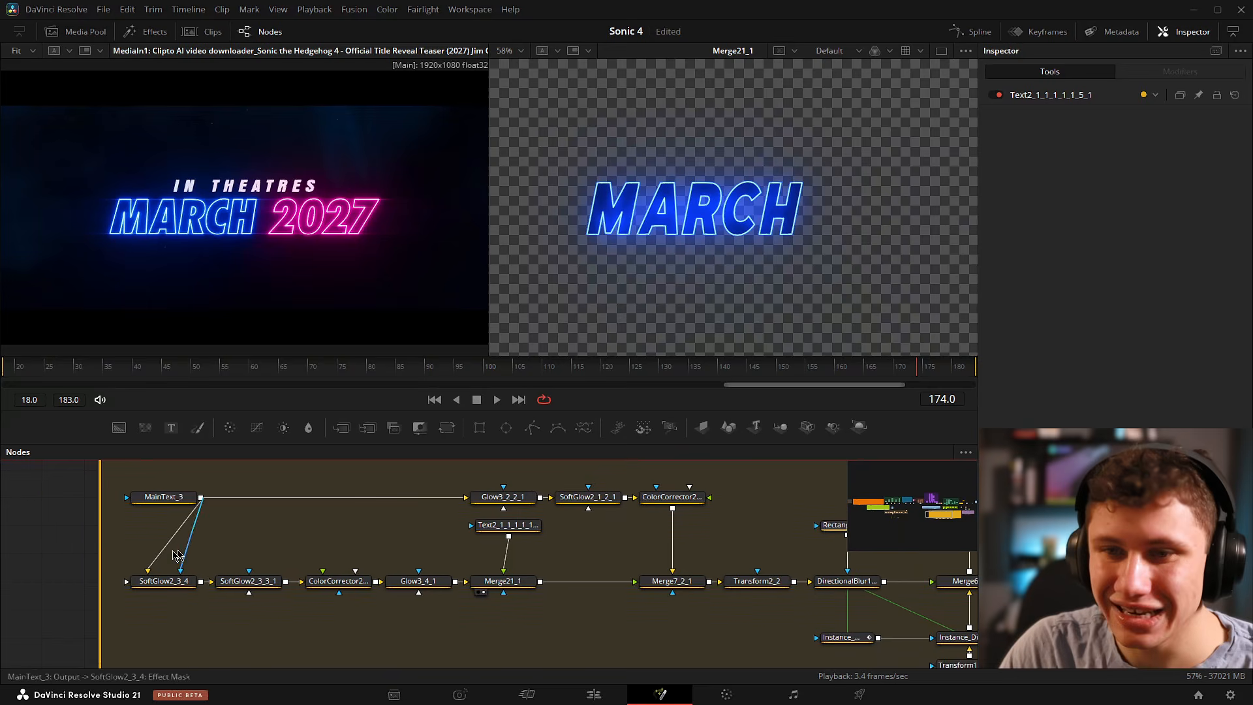
# Show Glow3_2_2_1 and SoftGlow2_1_2_1 in turn in the second viewer, inspecting each one's glow settings.
pyautogui.moveTo(215, 525); pyautogui.dragTo(257, 559)
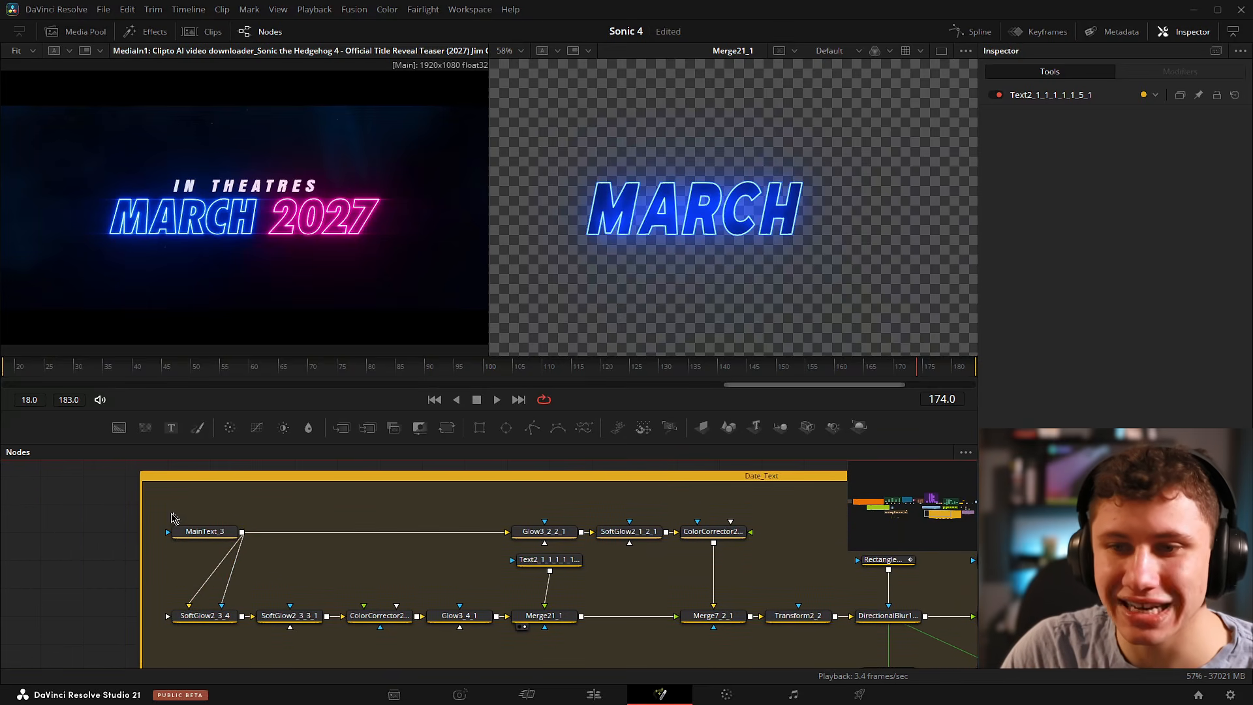
pyautogui.click(186, 543)
pyautogui.moveTo(526, 531); pyautogui.dragTo(633, 299)
pyautogui.click(545, 532)
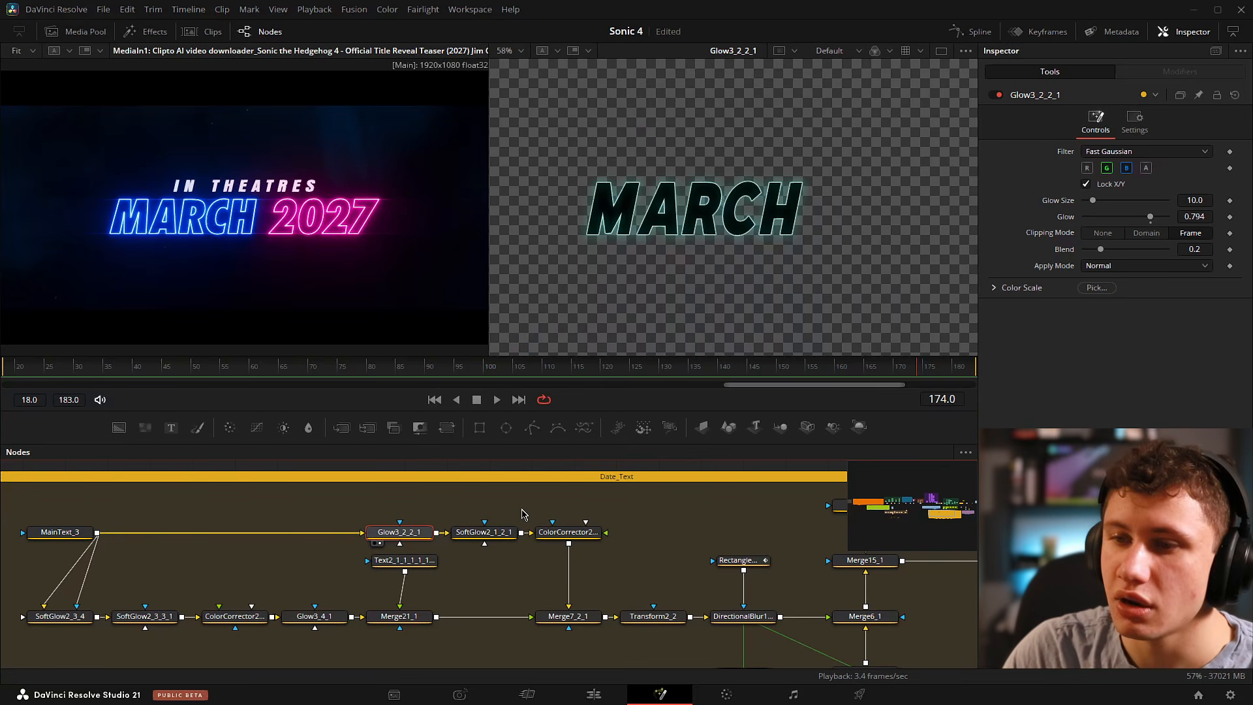
pyautogui.moveTo(496, 530); pyautogui.dragTo(591, 294)
pyautogui.click(490, 532)
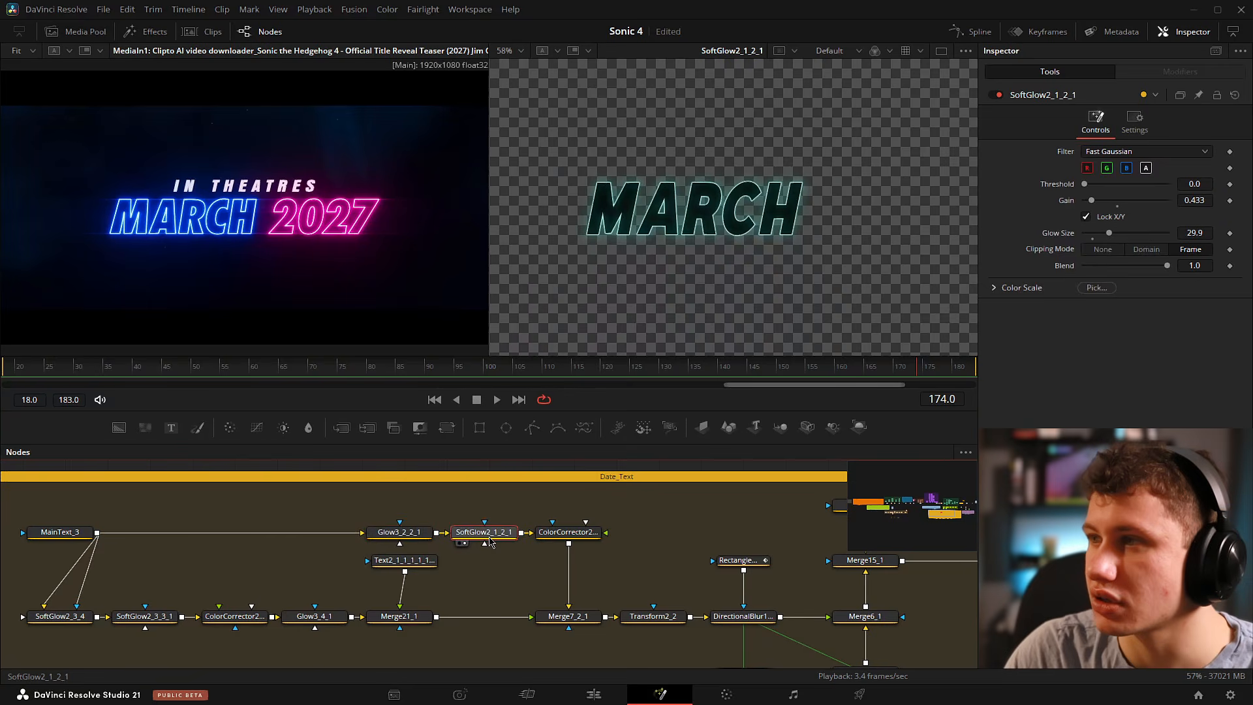
# Show ColorCorrector2_1_2_1, Merge7_2_1 and Transform2_2 in turn in the second viewer to review MARCH's tint, combined glow and transform.
pyautogui.click(584, 534)
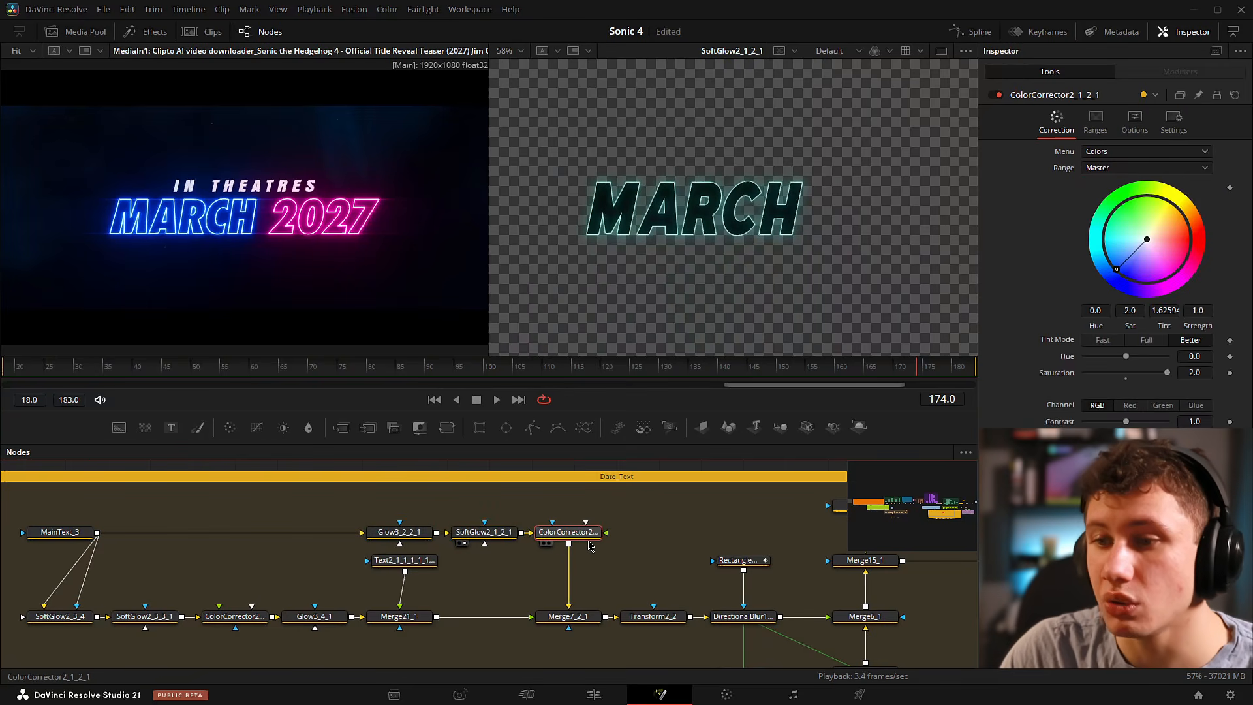
pyautogui.press('2')
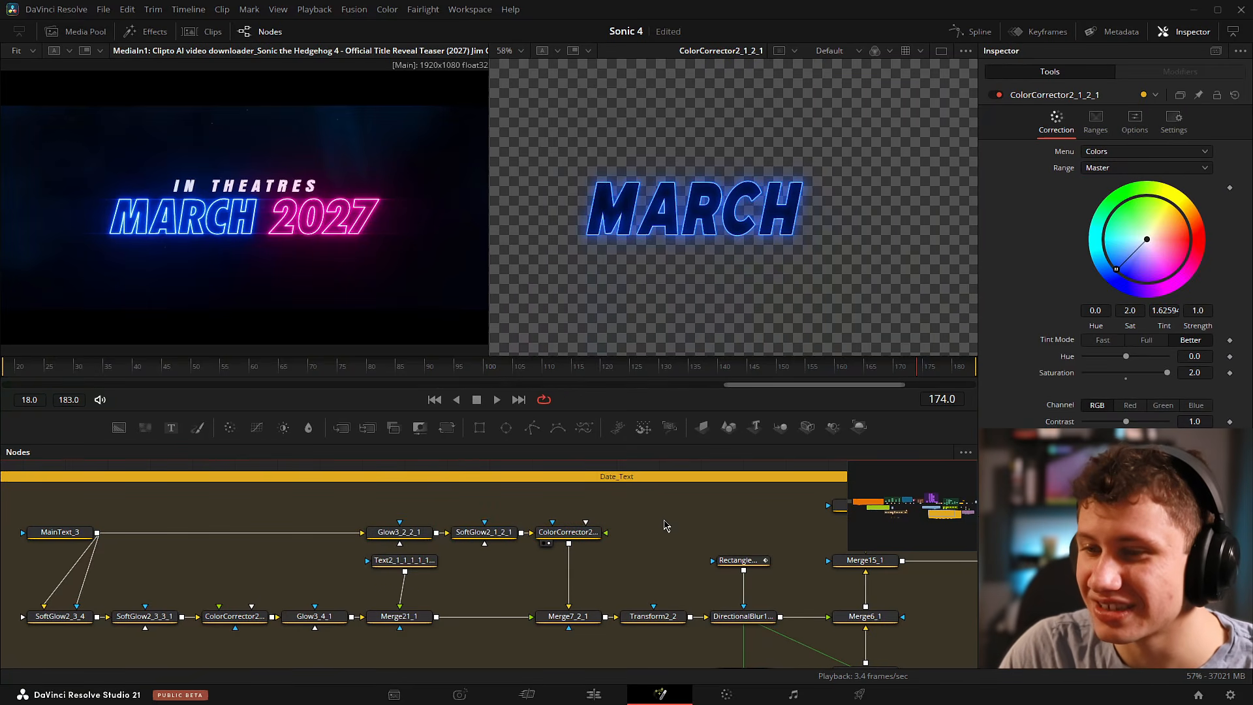
pyautogui.scroll(-3, 626, 518)
pyautogui.click(552, 579)
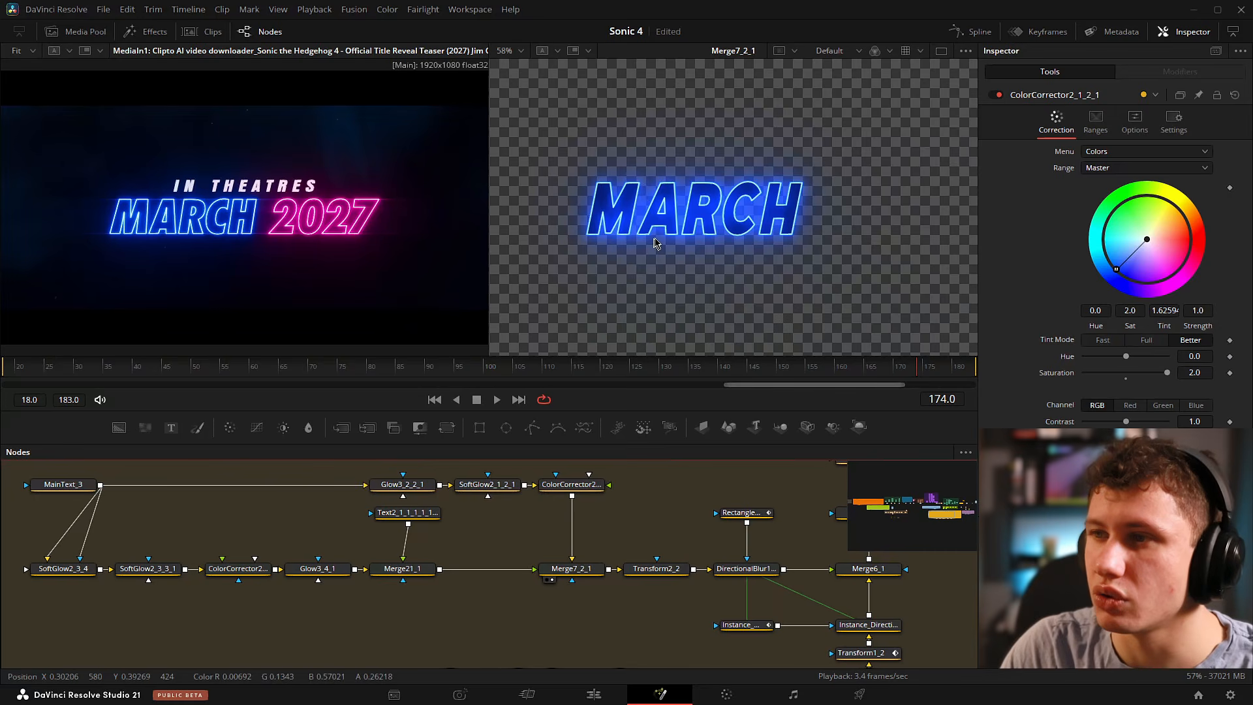
pyautogui.moveTo(682, 533); pyautogui.dragTo(630, 332)
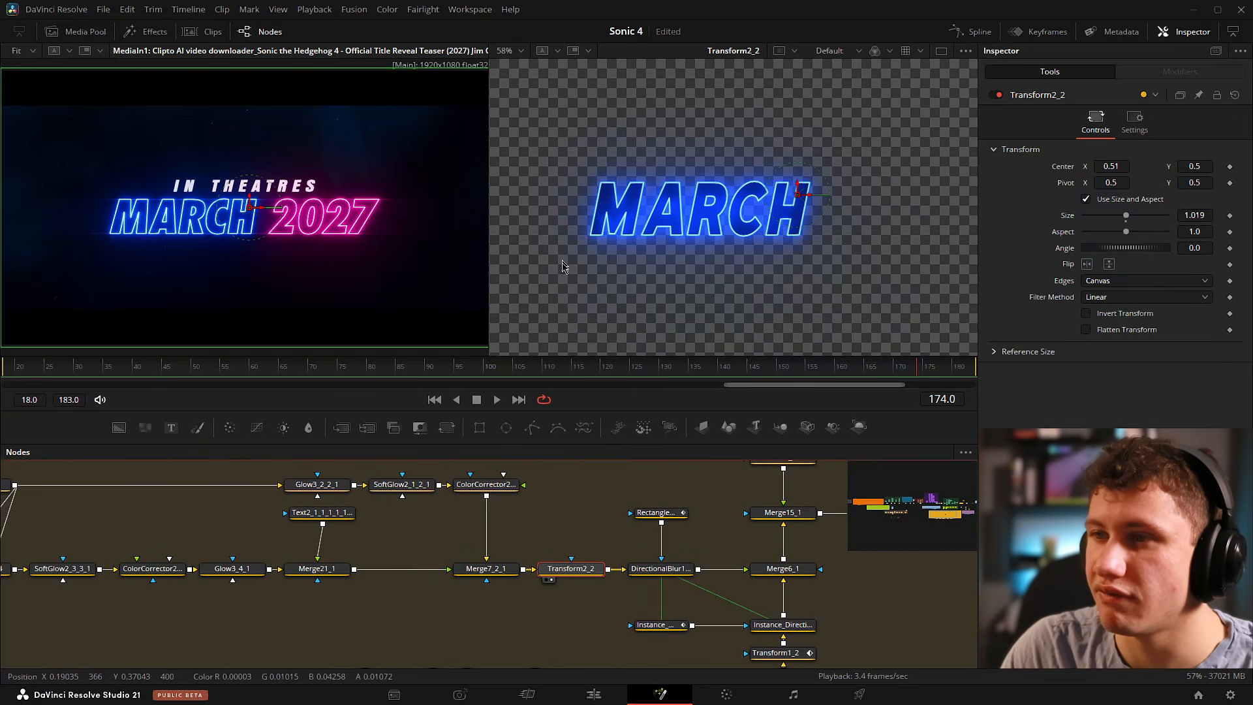
# View the 2027 text node and inspect its text settings and Red Outline shading, including thickness, softness, shear and size.
pyautogui.hscroll(3, 492, 539)
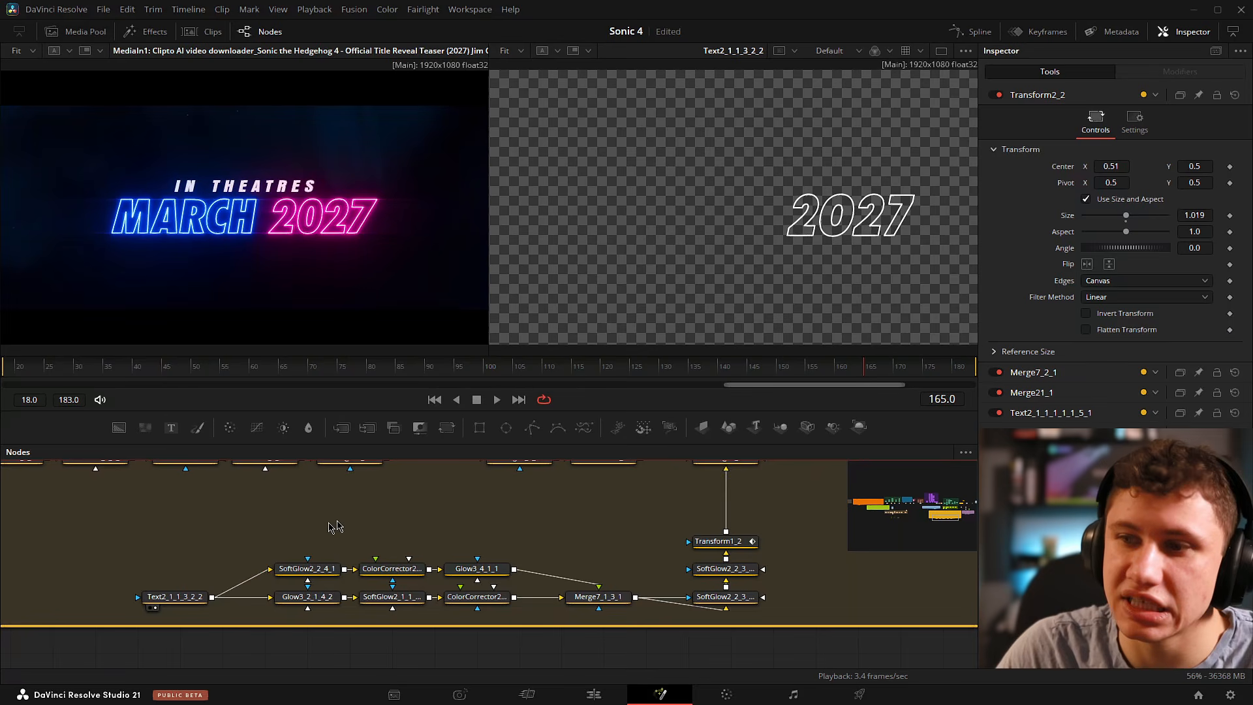
pyautogui.moveTo(336, 526); pyautogui.dragTo(366, 553)
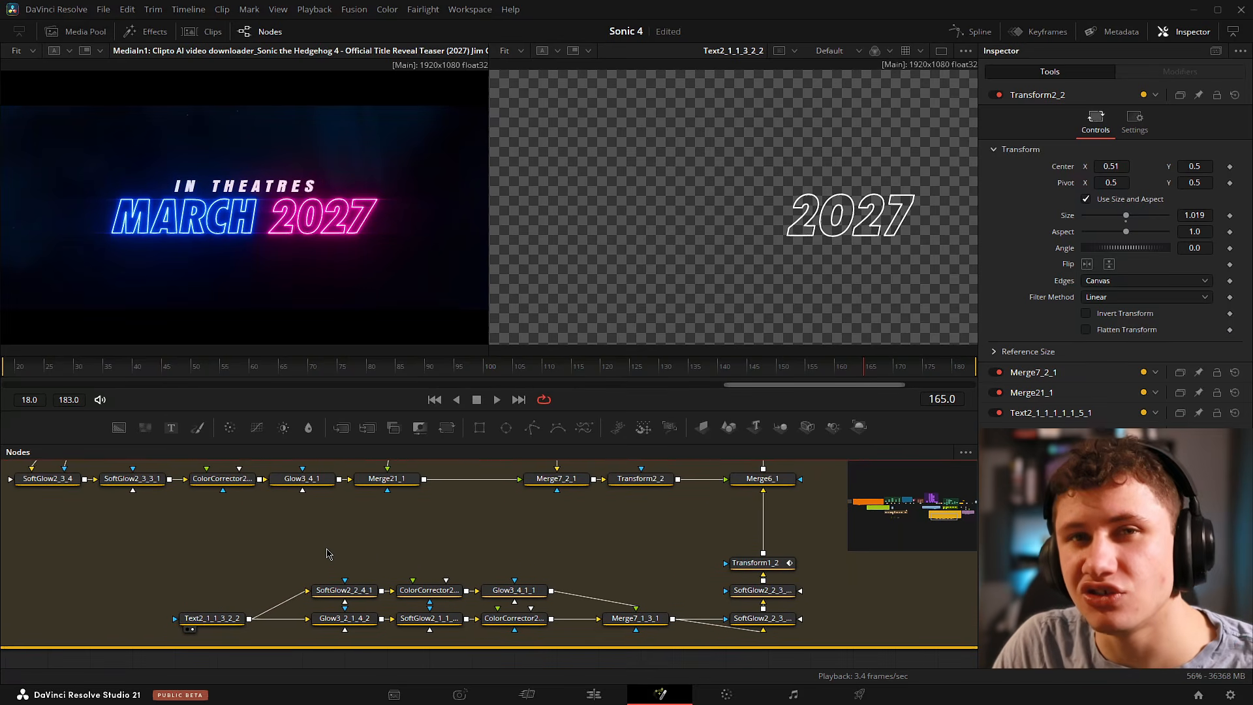
pyautogui.moveTo(212, 618); pyautogui.dragTo(218, 618)
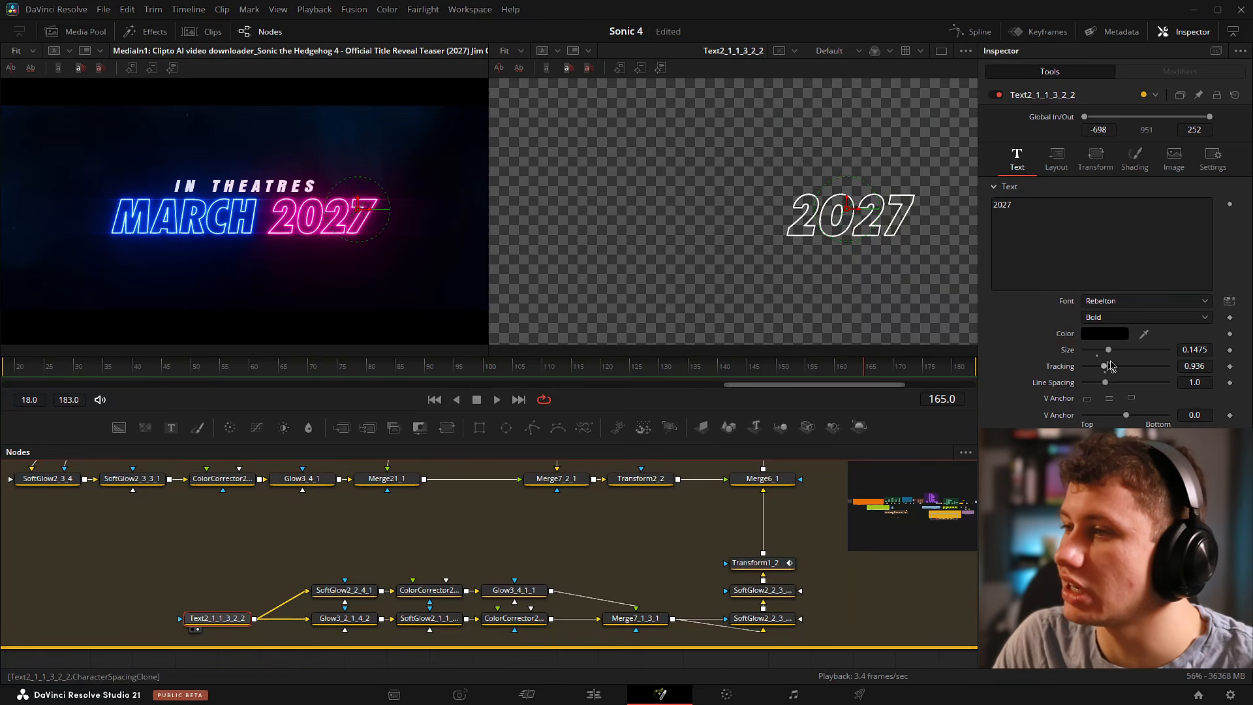
pyautogui.click(1136, 159)
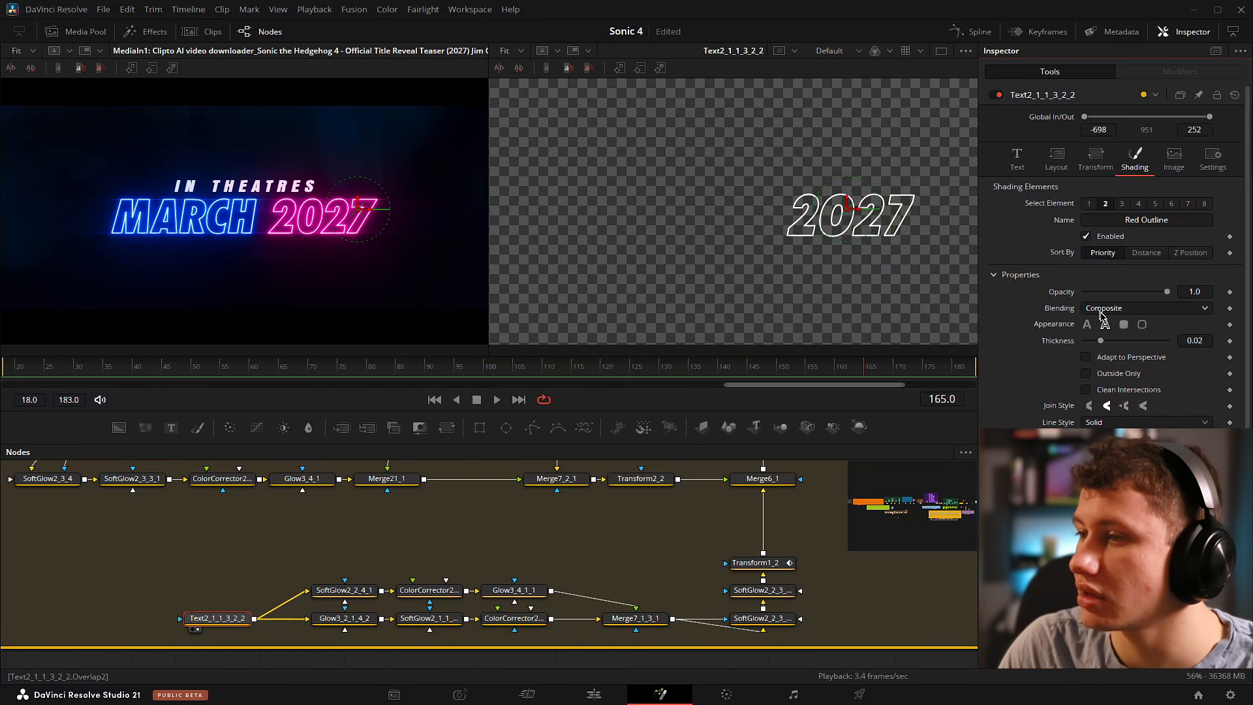
pyautogui.scroll(-10, 1149, 391)
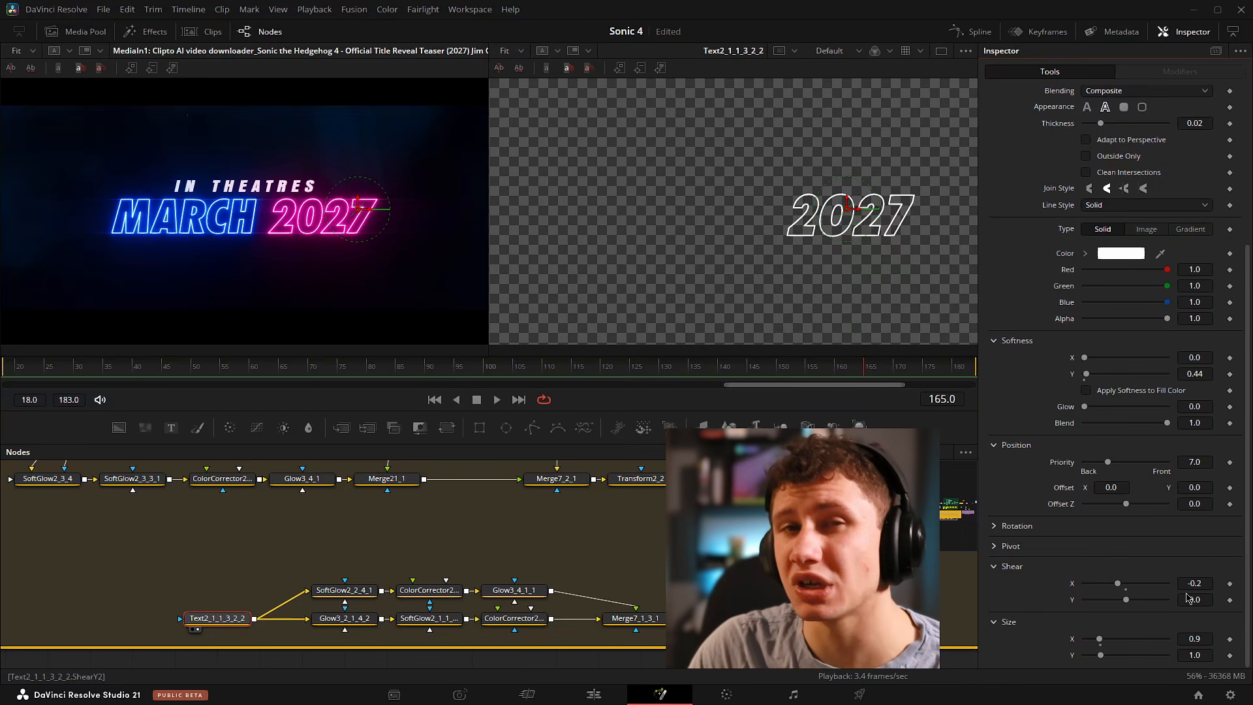
# Show the 2027 text's lower glow, soft glow and color corrector nodes in turn in the second viewer, inspecting the glow and tint settings.
pyautogui.click(361, 622)
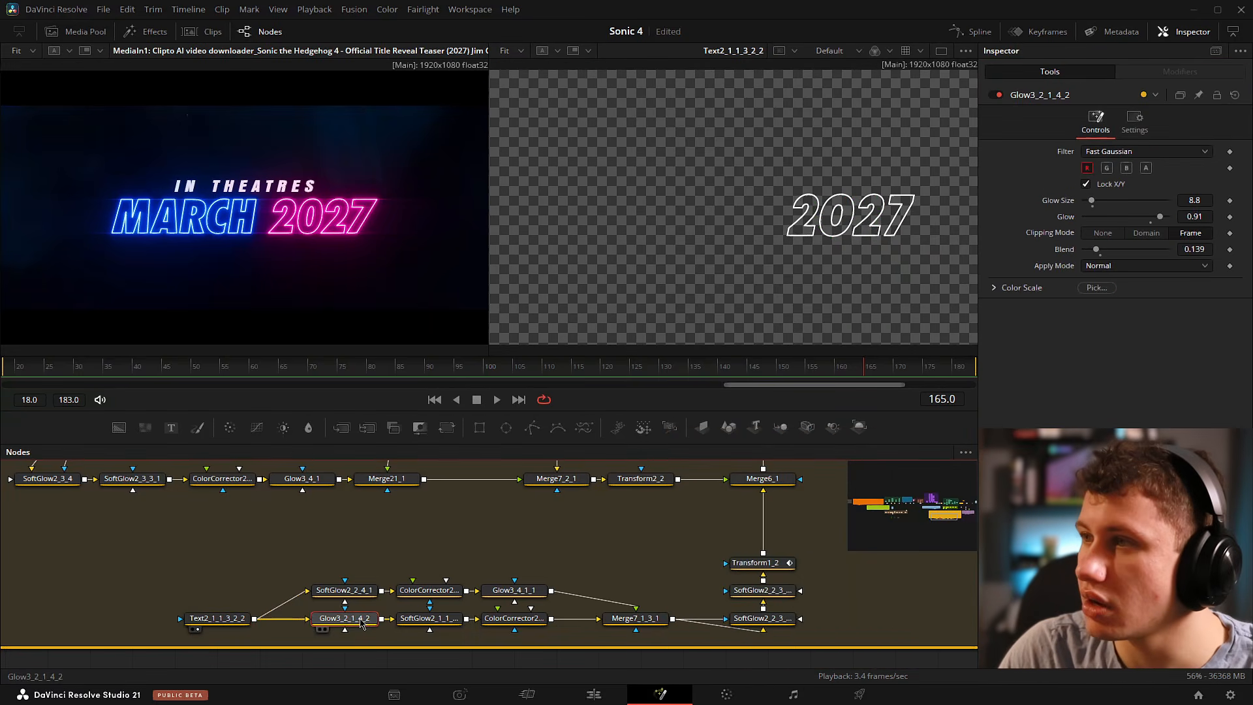
pyautogui.press('2')
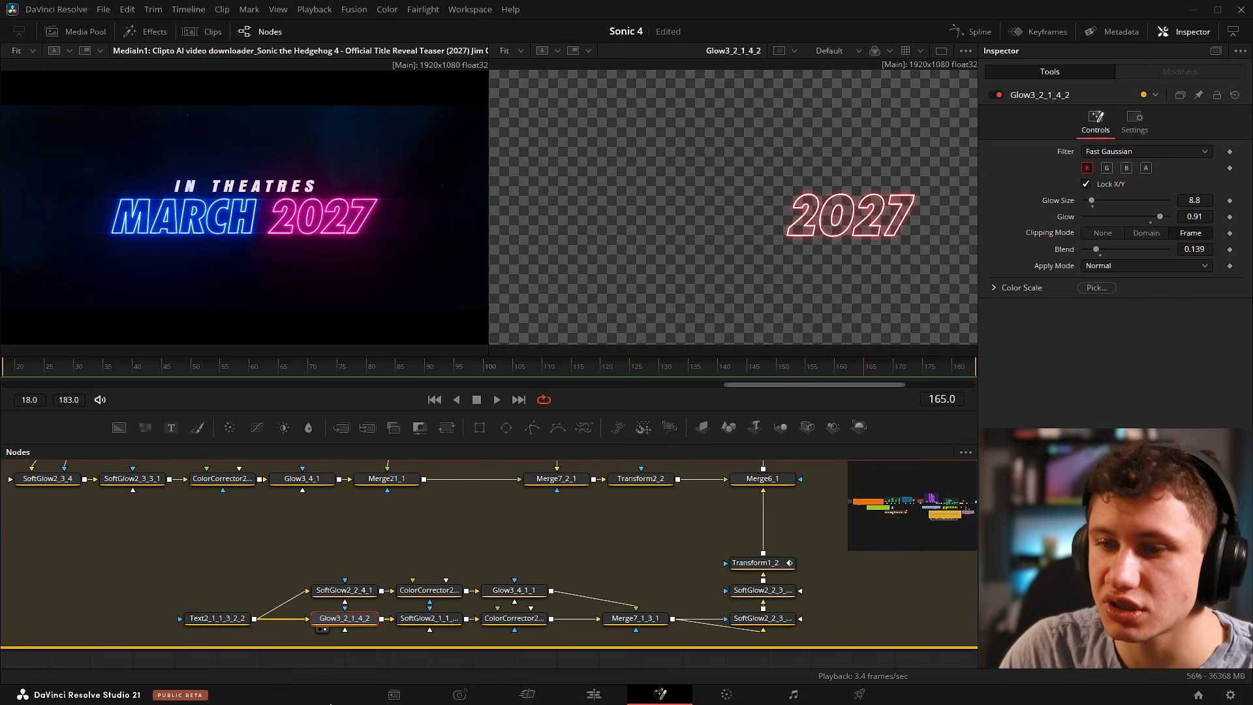
pyautogui.press('2')
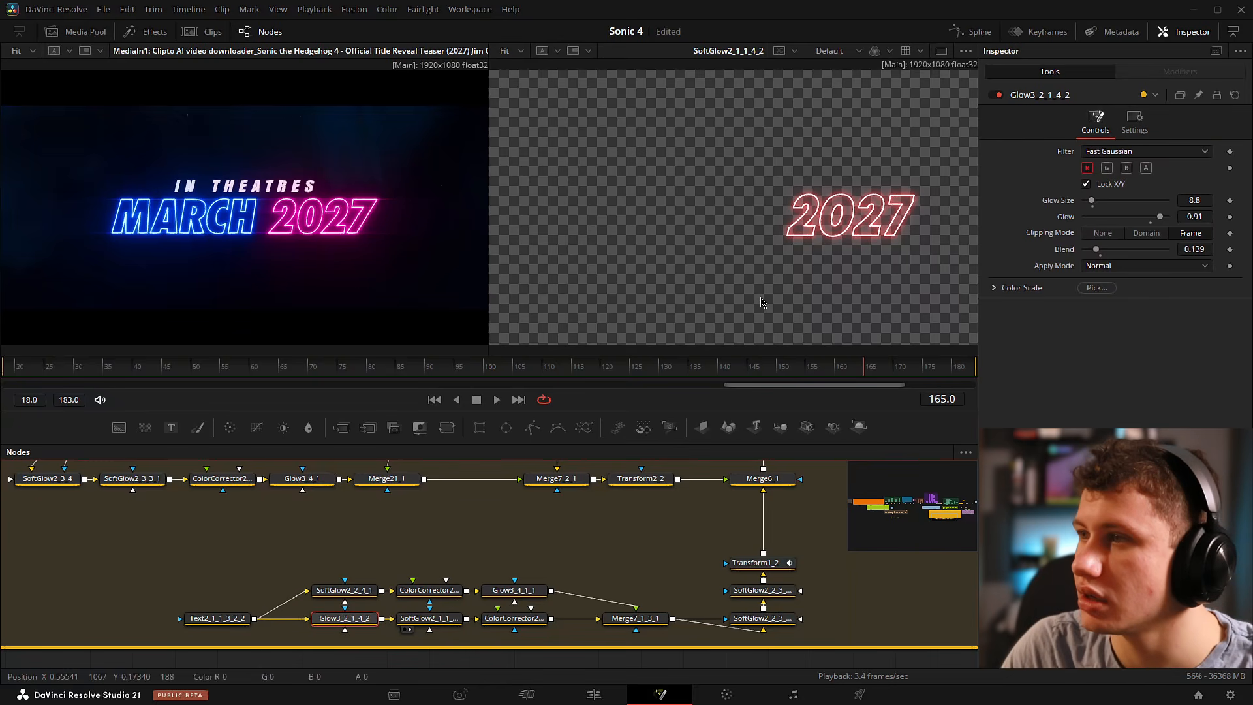
pyautogui.click(526, 621)
pyautogui.press('2')
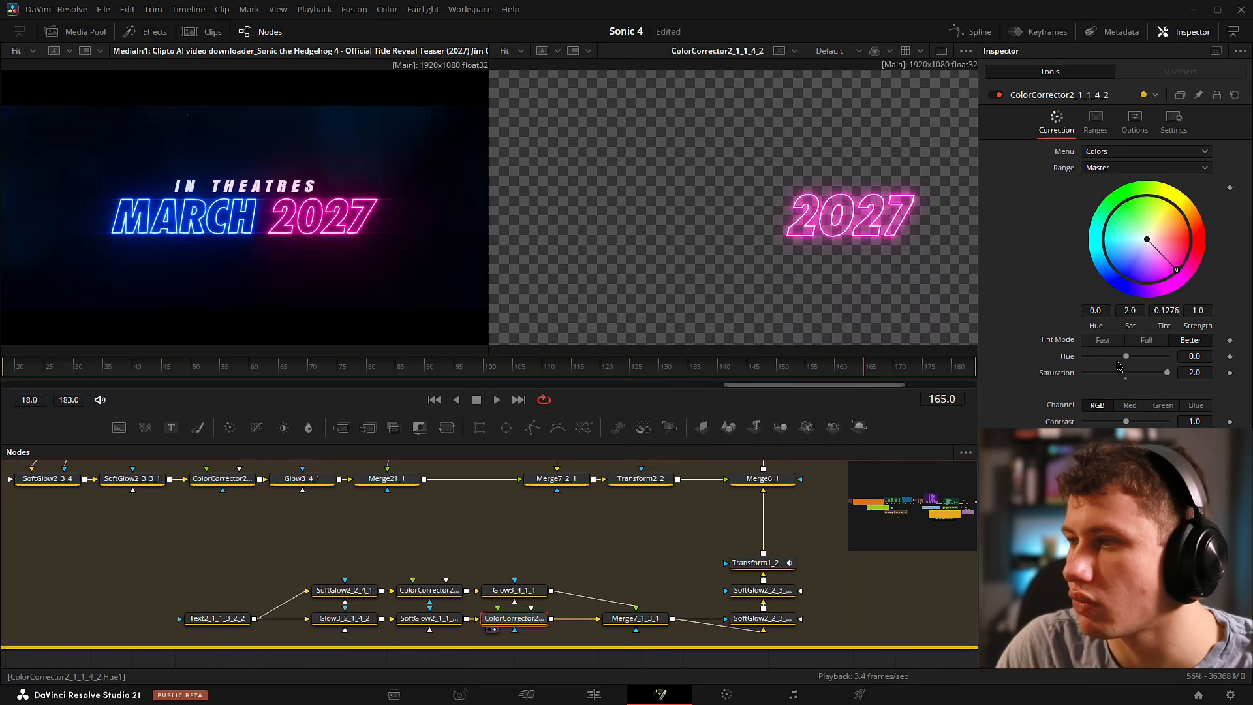
# Show the 2027 text's upper soft glow, color corrector and glow nodes in turn, and view Merge7_1_3_1 to review both branches combined.
pyautogui.moveTo(659, 557); pyautogui.dragTo(622, 564)
pyautogui.click(321, 575)
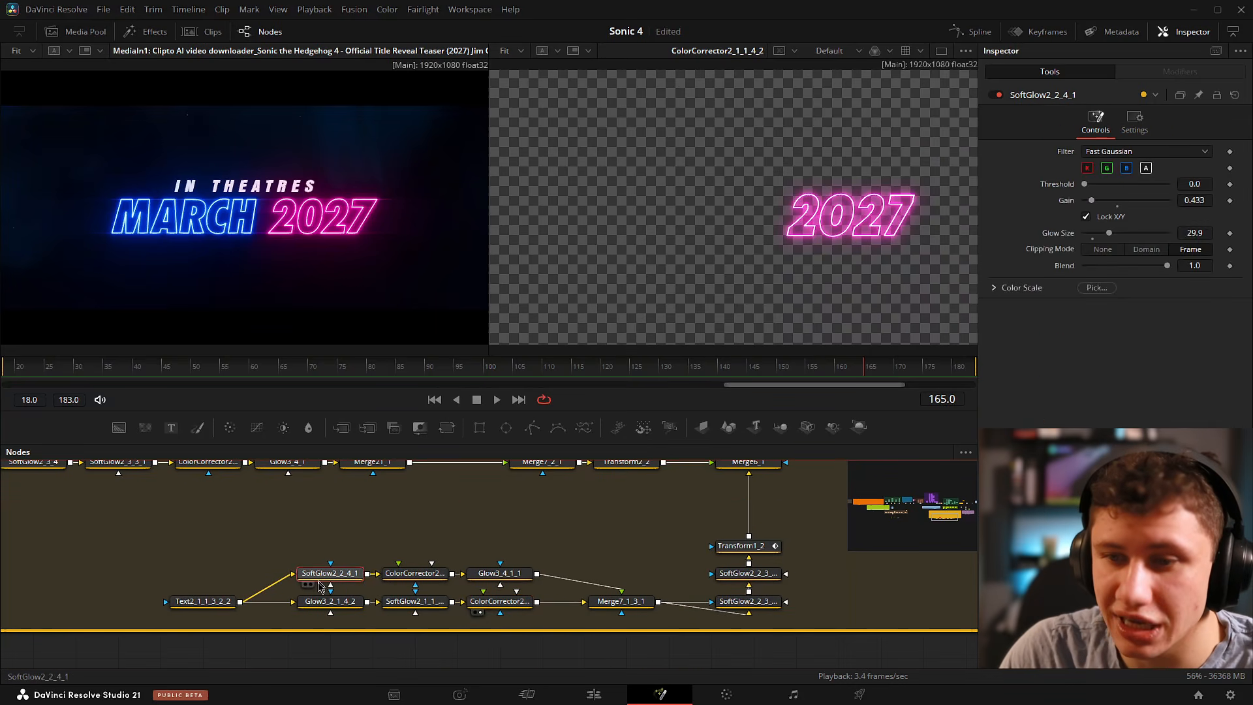
pyautogui.press('2')
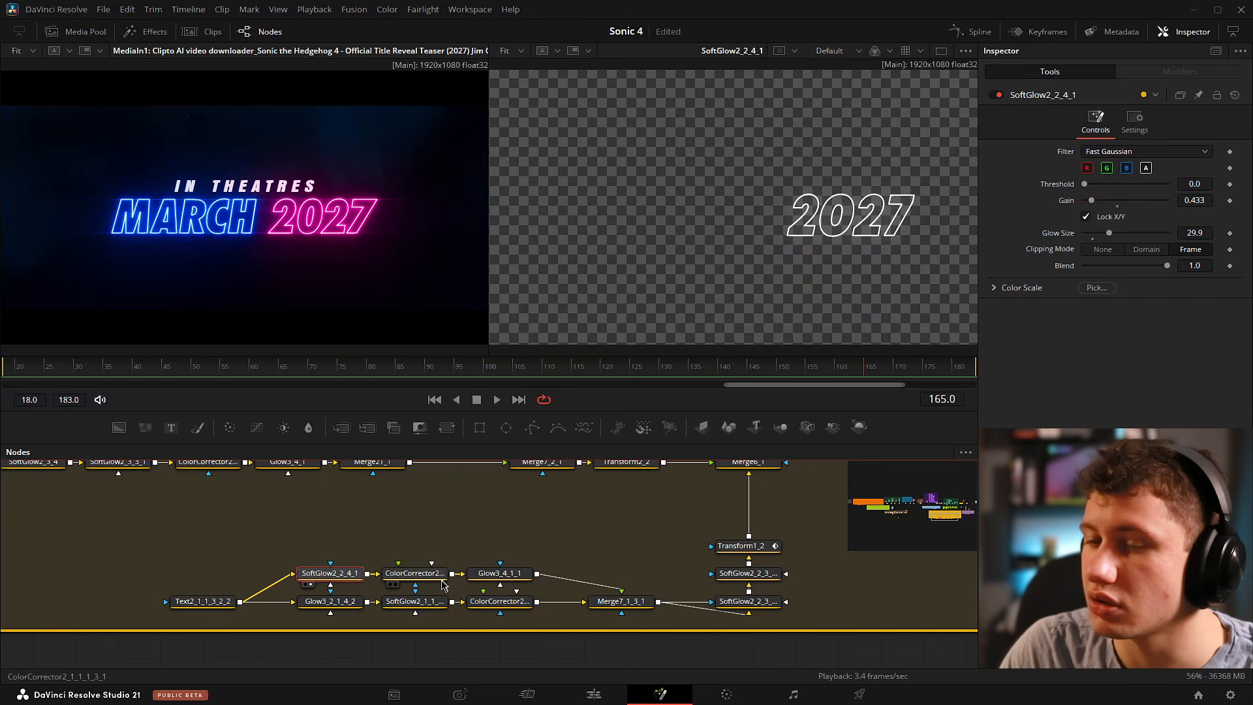
pyautogui.press('2')
pyautogui.click(426, 580)
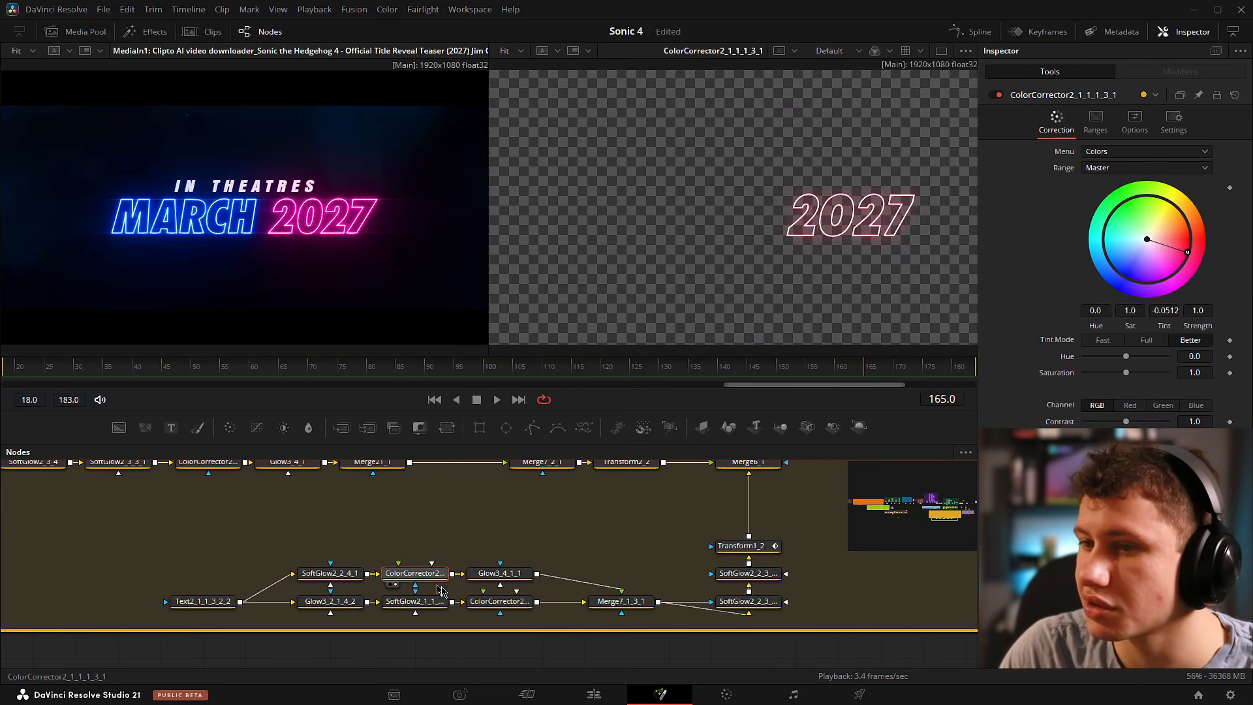
pyautogui.press('2')
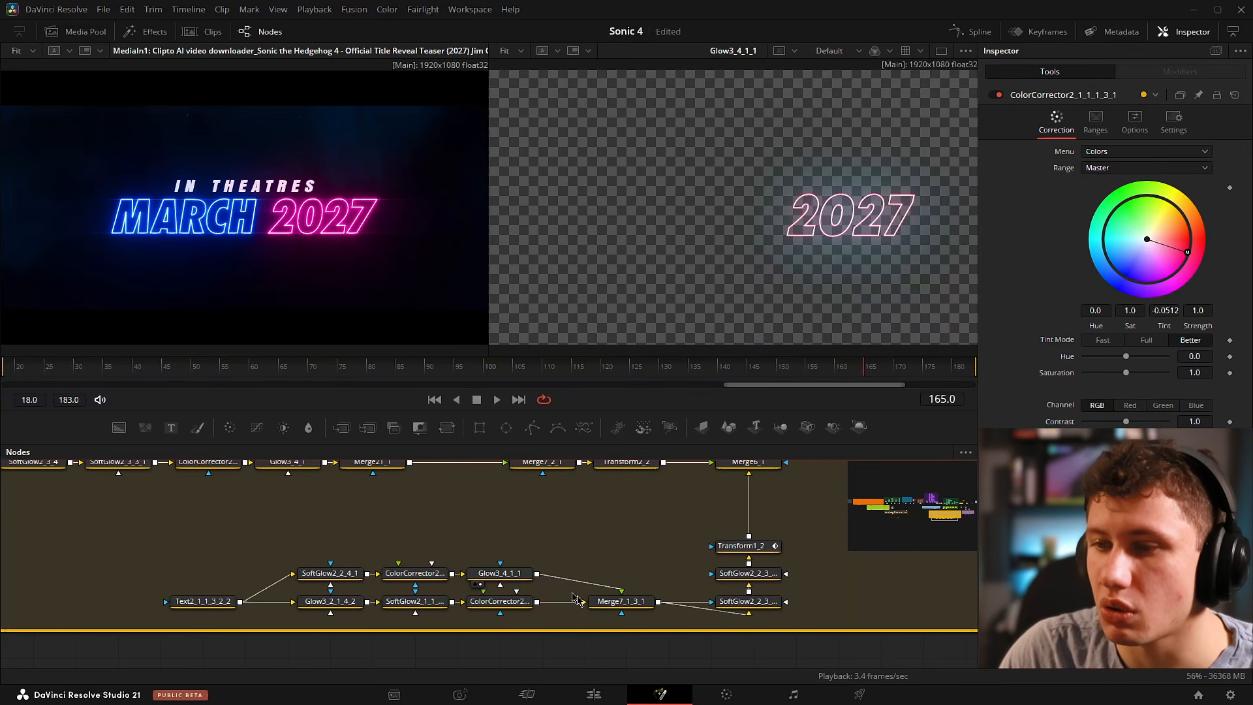
pyautogui.moveTo(636, 600); pyautogui.dragTo(802, 280)
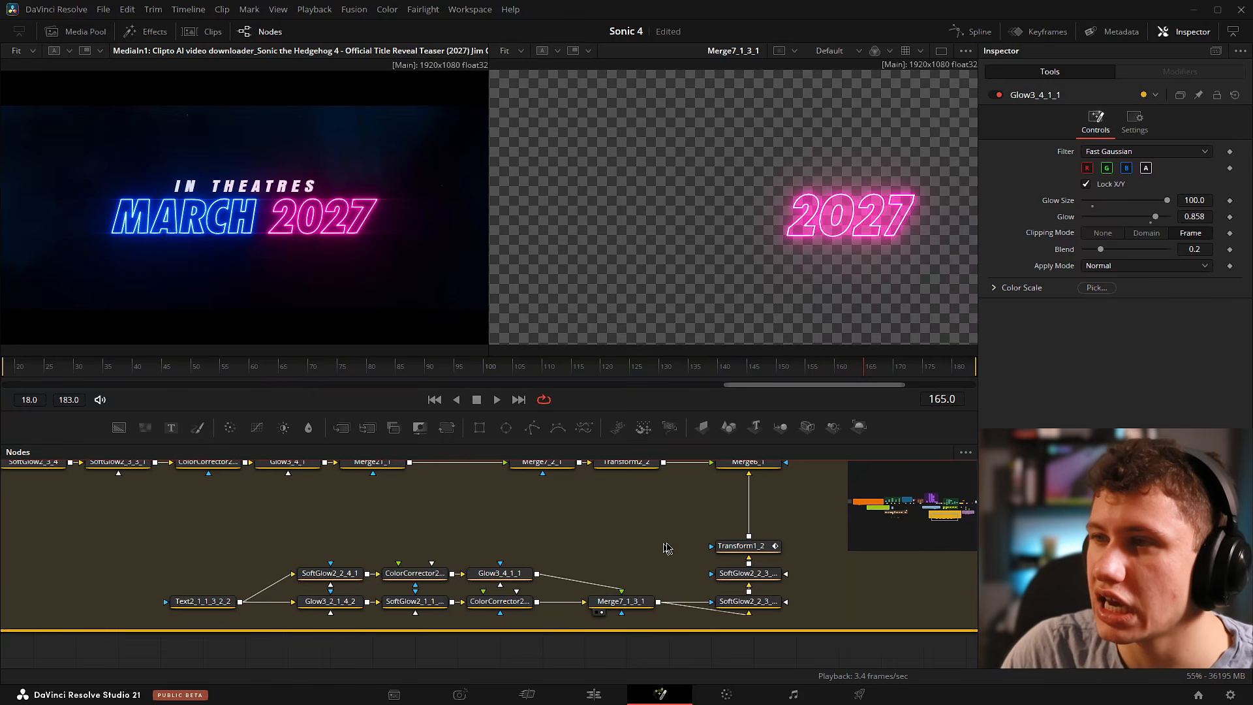
# Show the two SoftGlow nodes between Merge7_1_3_1 and Transform1_2 in turn, examining the added pink glow up close and at full frame.
pyautogui.moveTo(667, 548); pyautogui.dragTo(587, 540)
pyautogui.hscroll(4, 669, 529)
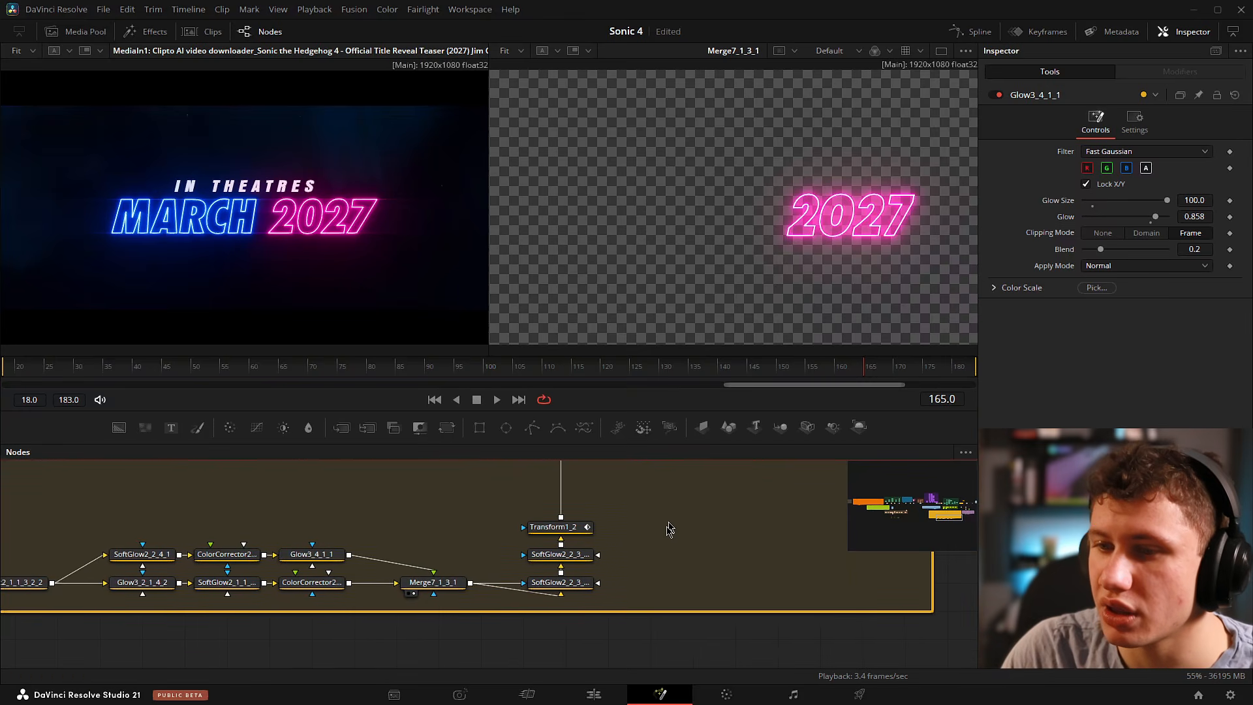
pyautogui.moveTo(560, 582); pyautogui.dragTo(565, 582)
pyautogui.press('2')
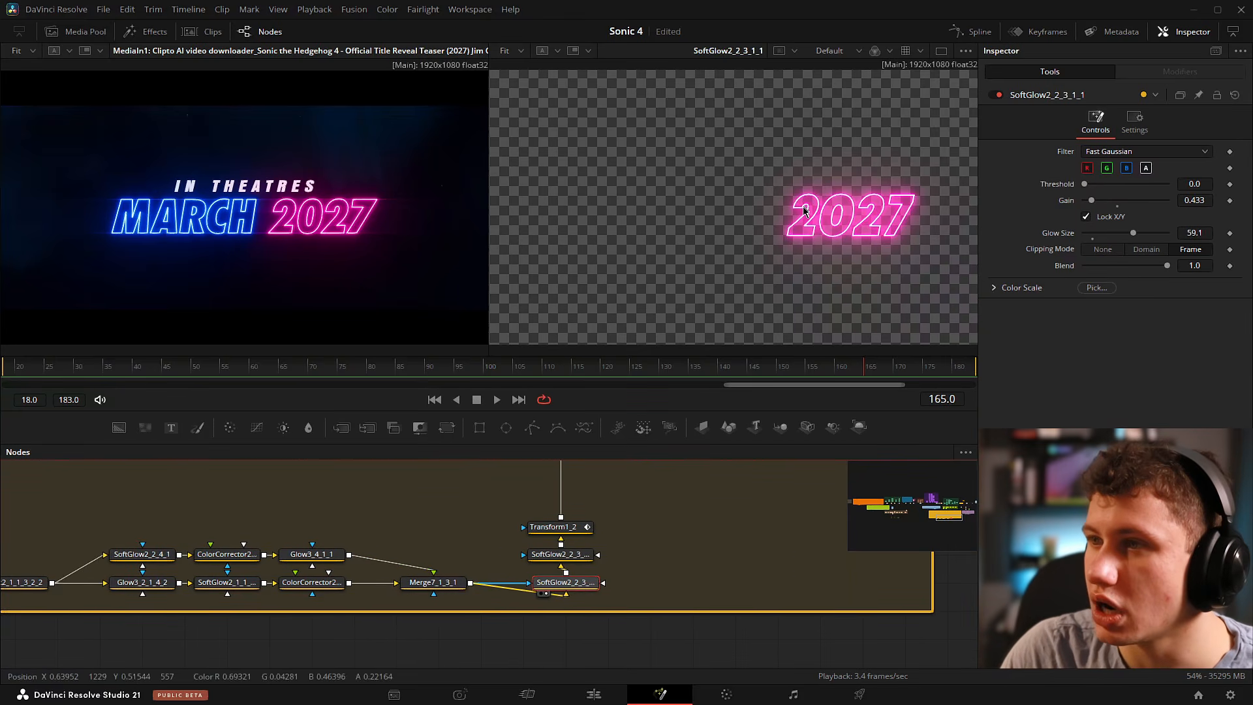
pyautogui.scroll(5, 569, 616)
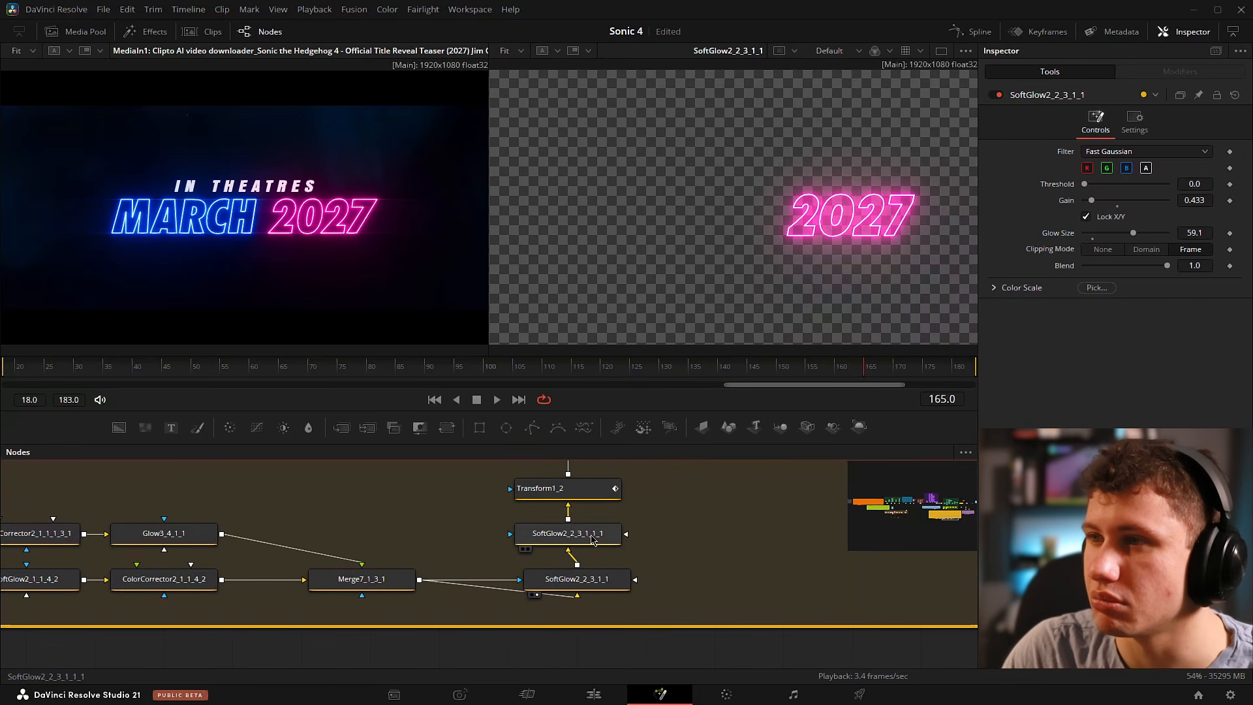
pyautogui.scroll(8, 783, 209)
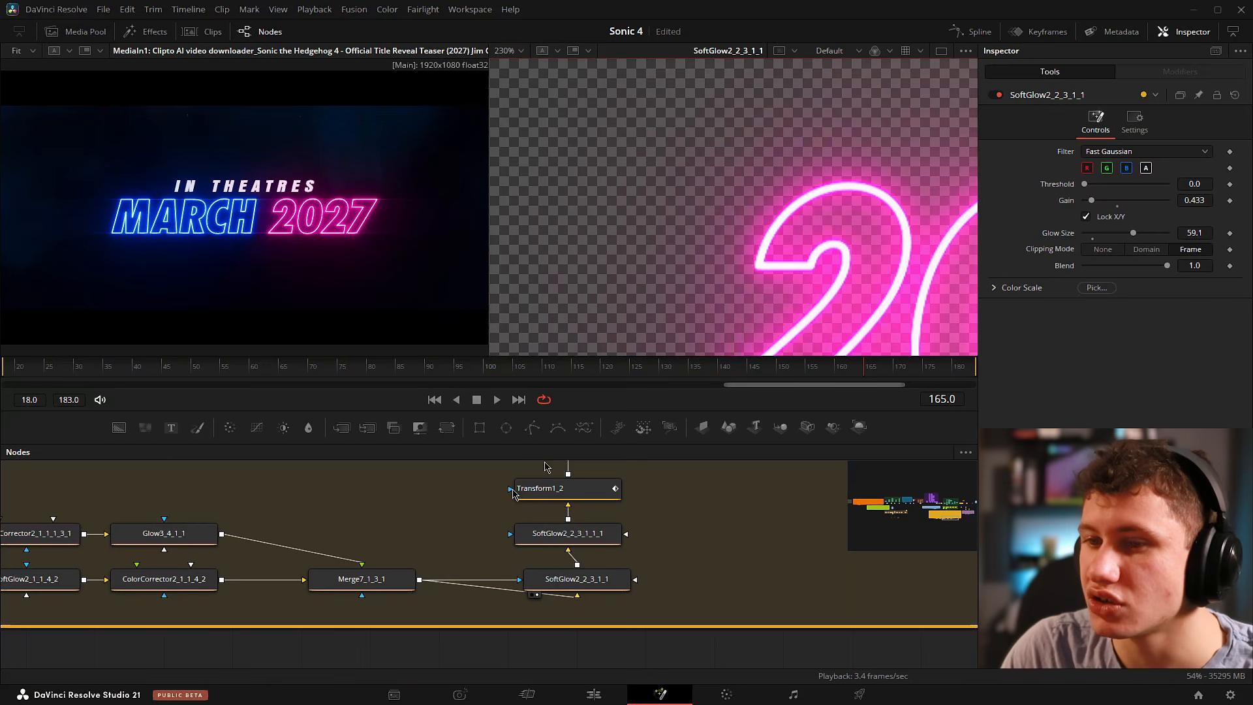
pyautogui.moveTo(375, 579); pyautogui.dragTo(701, 259)
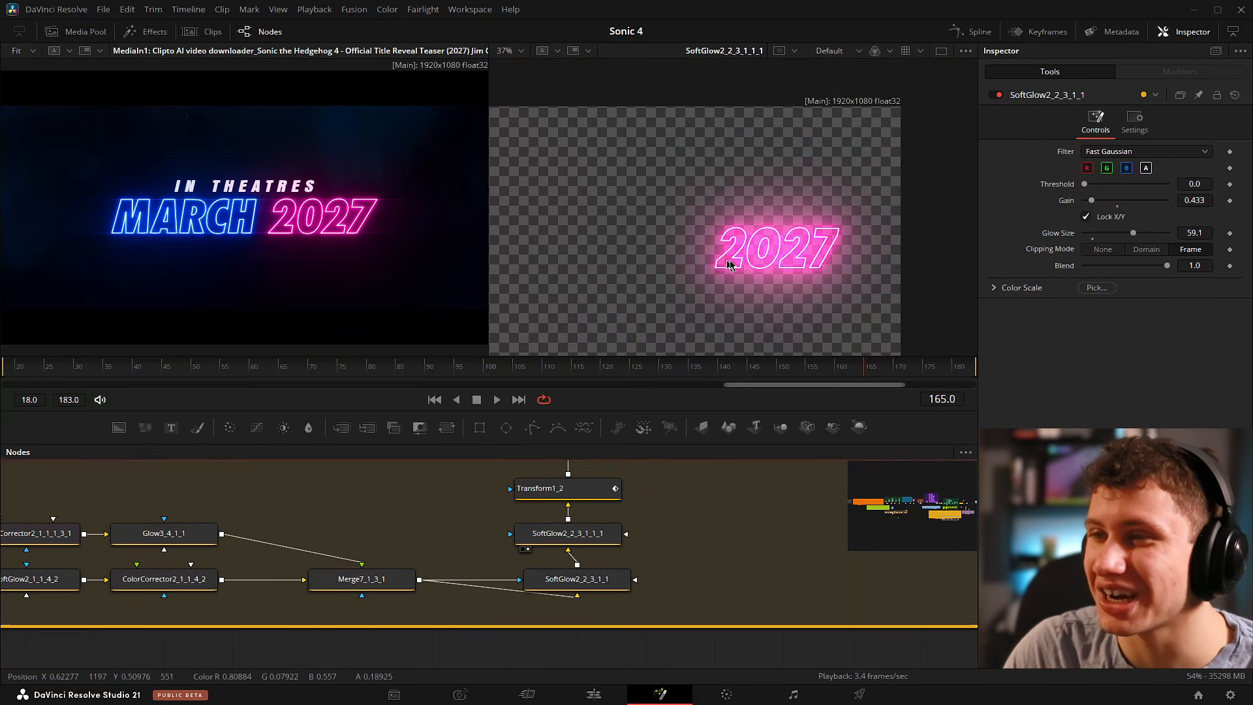
pyautogui.hotkey('ctrl', 'f')
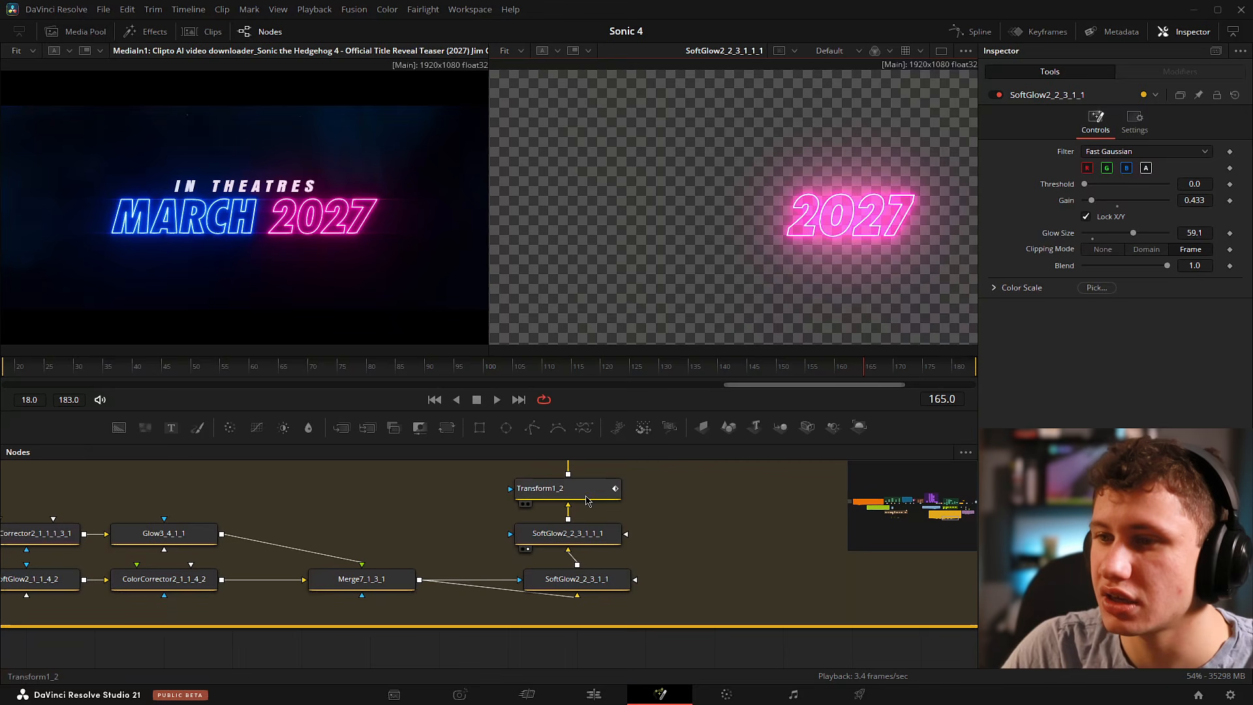
# Review Transform1_2's animation of 2027 along the timeline, and show Merge6_1 to examine MARCH and 2027 combined.
pyautogui.click(584, 496)
pyautogui.press('2')
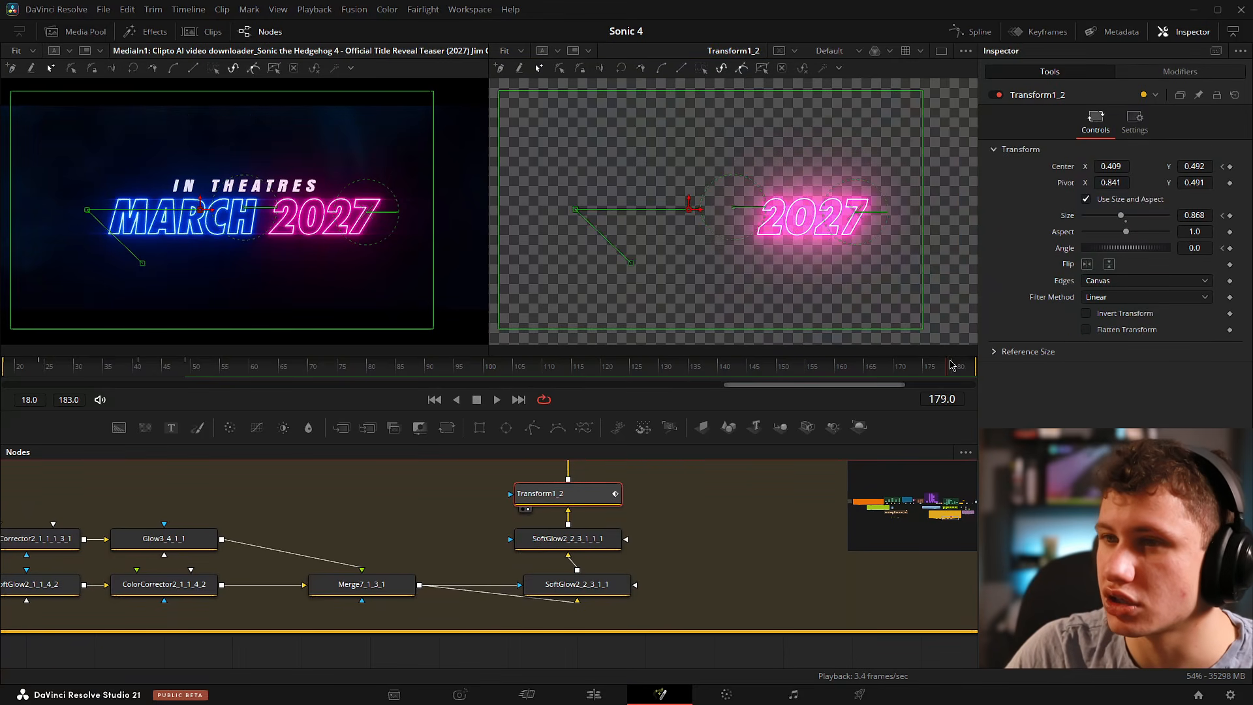
pyautogui.moveTo(891, 368); pyautogui.dragTo(547, 404)
pyautogui.moveTo(695, 547); pyautogui.dragTo(627, 599)
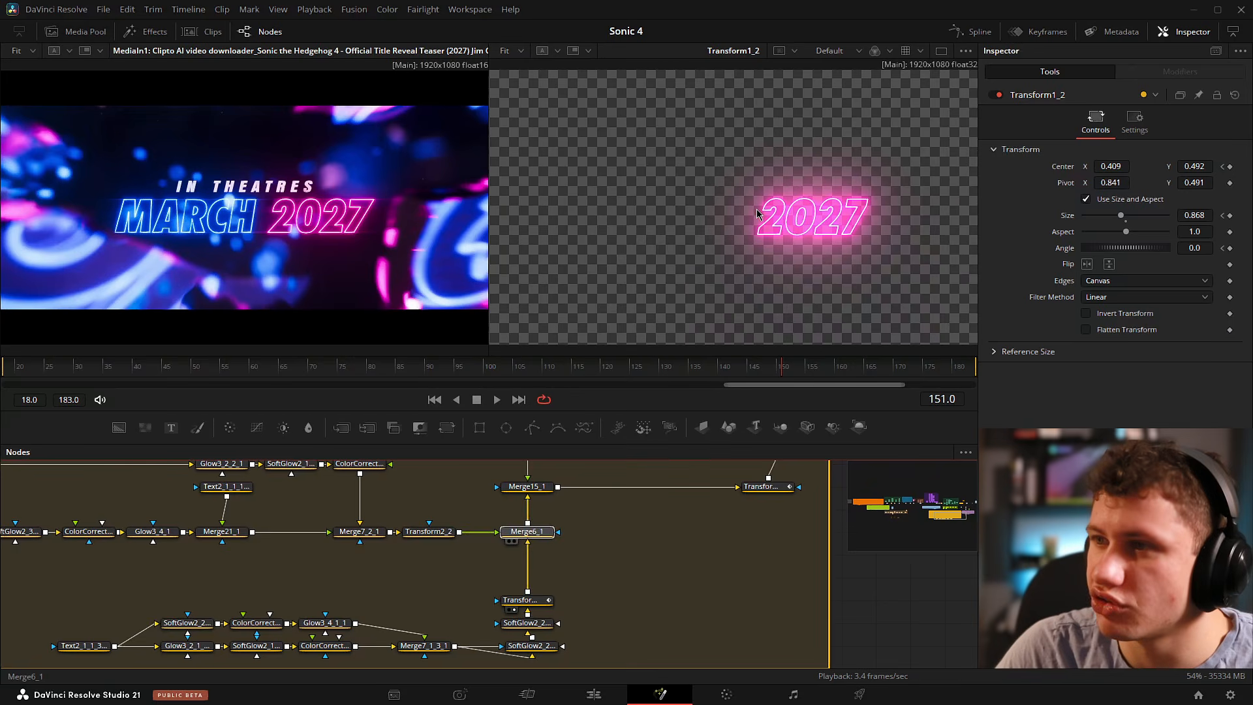
pyautogui.press('2')
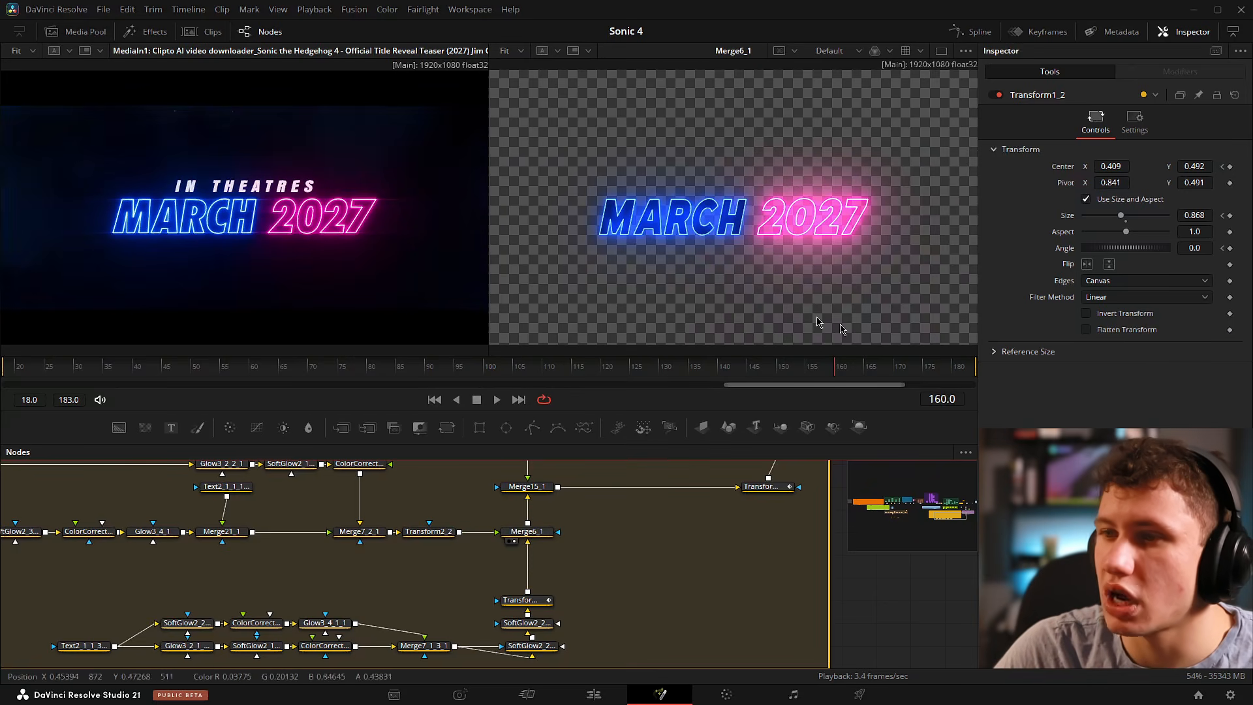
# Show the IN THEATRES text node, Text1_2, in the second viewer and inspect its text settings and Red Outline shading.
pyautogui.moveTo(607, 532); pyautogui.dragTo(578, 613)
pyautogui.click(526, 520)
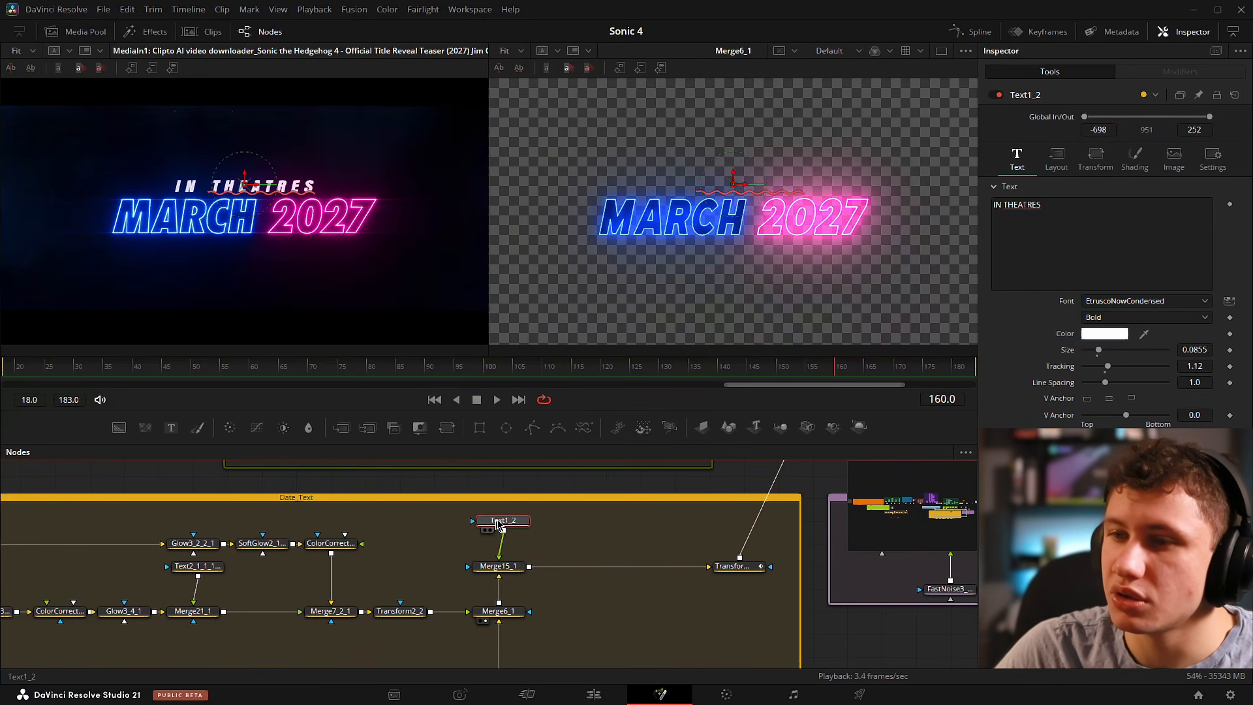
pyautogui.moveTo(499, 526); pyautogui.dragTo(679, 225)
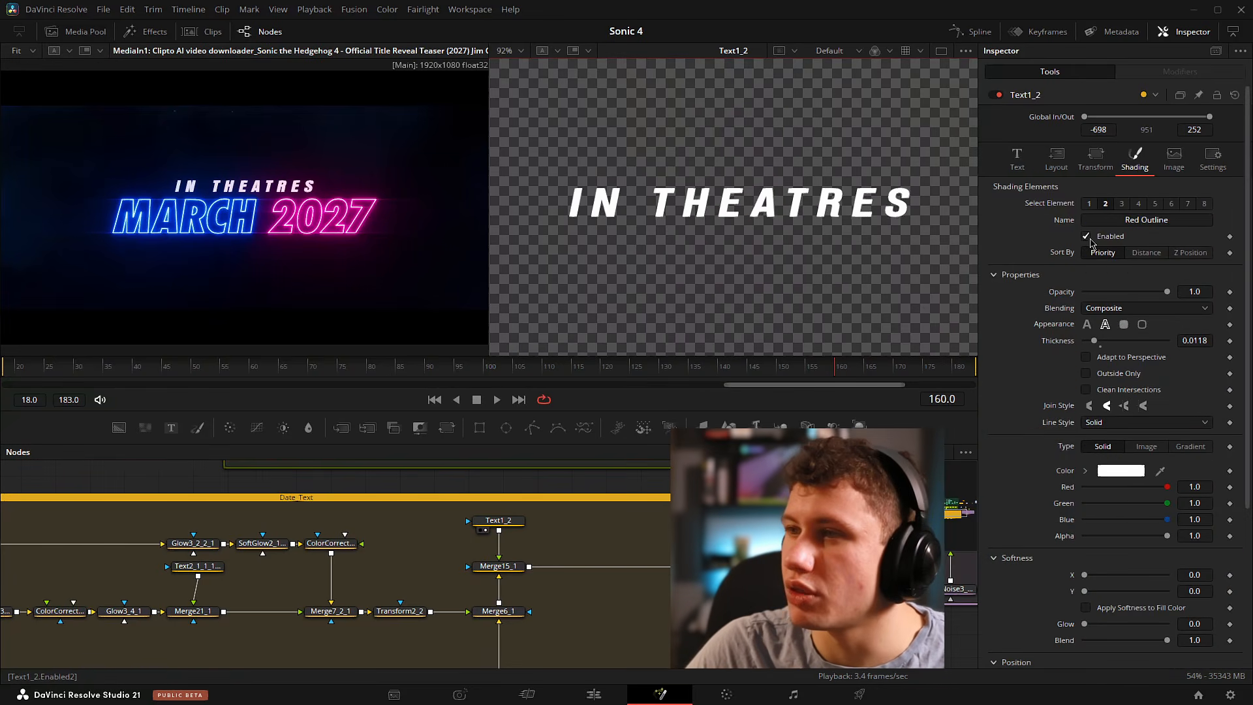
# Toggle Text1_2's Red Outline and White Solid Fill shading elements off and back on to compare their effect on IN THEATRES.
pyautogui.click(1089, 239)
pyautogui.click(1088, 237)
pyautogui.click(1089, 204)
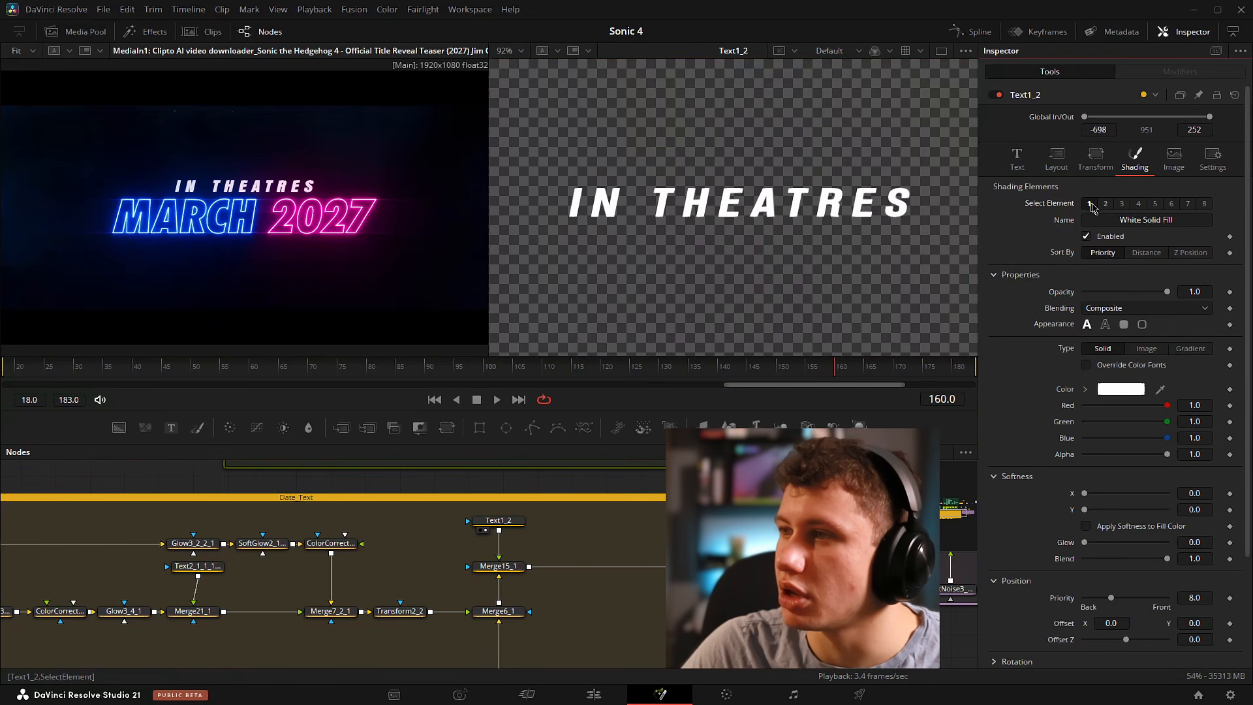
pyautogui.click(1086, 236)
pyautogui.click(1085, 236)
pyautogui.click(1105, 204)
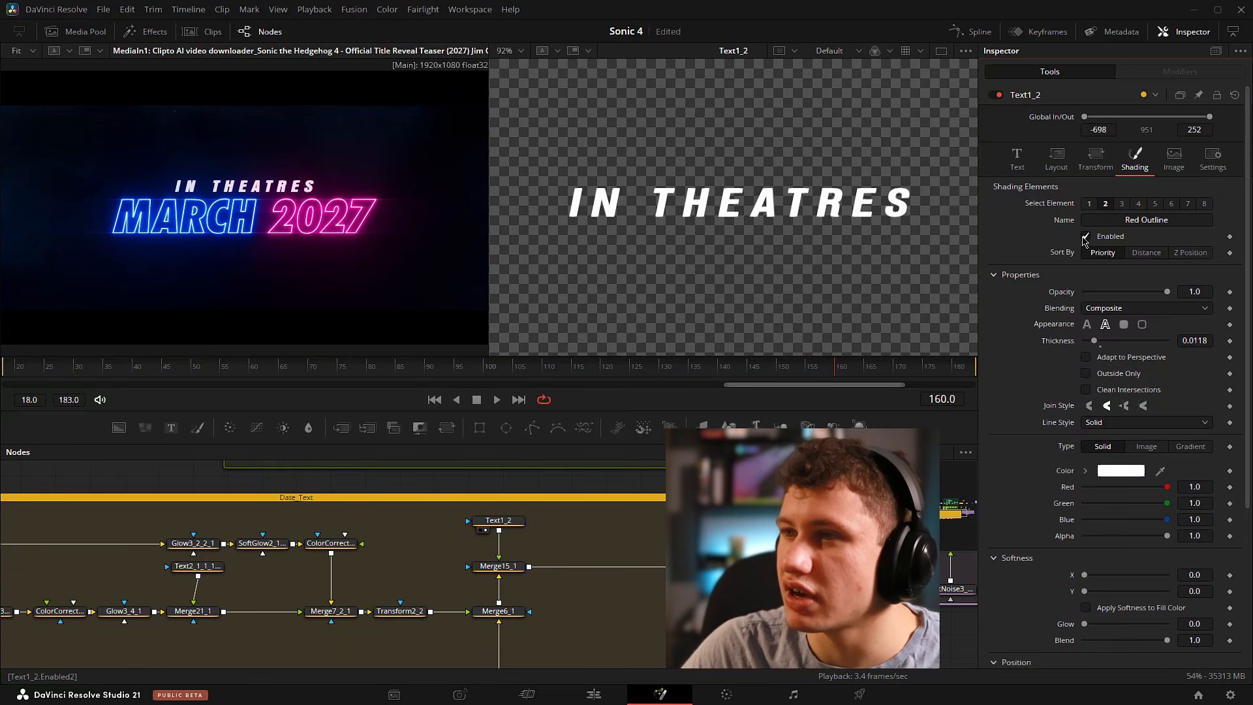
pyautogui.click(1086, 236)
pyautogui.click(1085, 236)
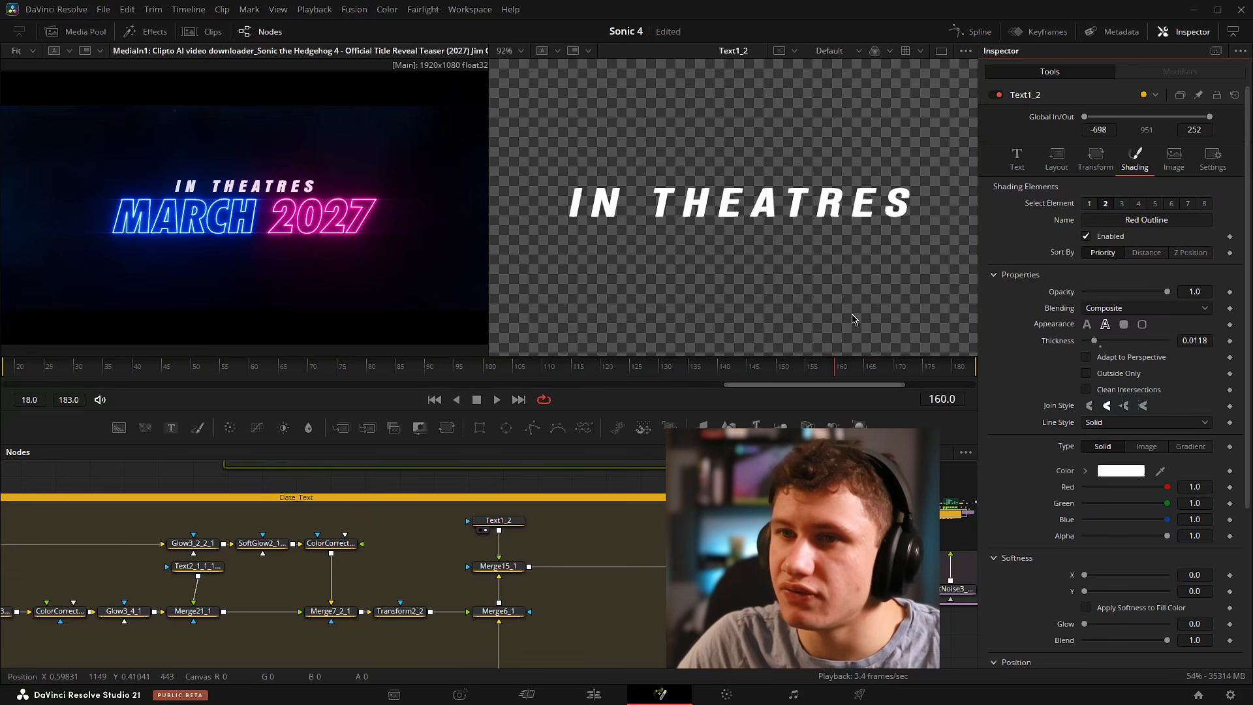
# Inspect the Red Outline element's position, shear and size values on Text1_2, and return to its text settings.
pyautogui.scroll(-10, 1178, 599)
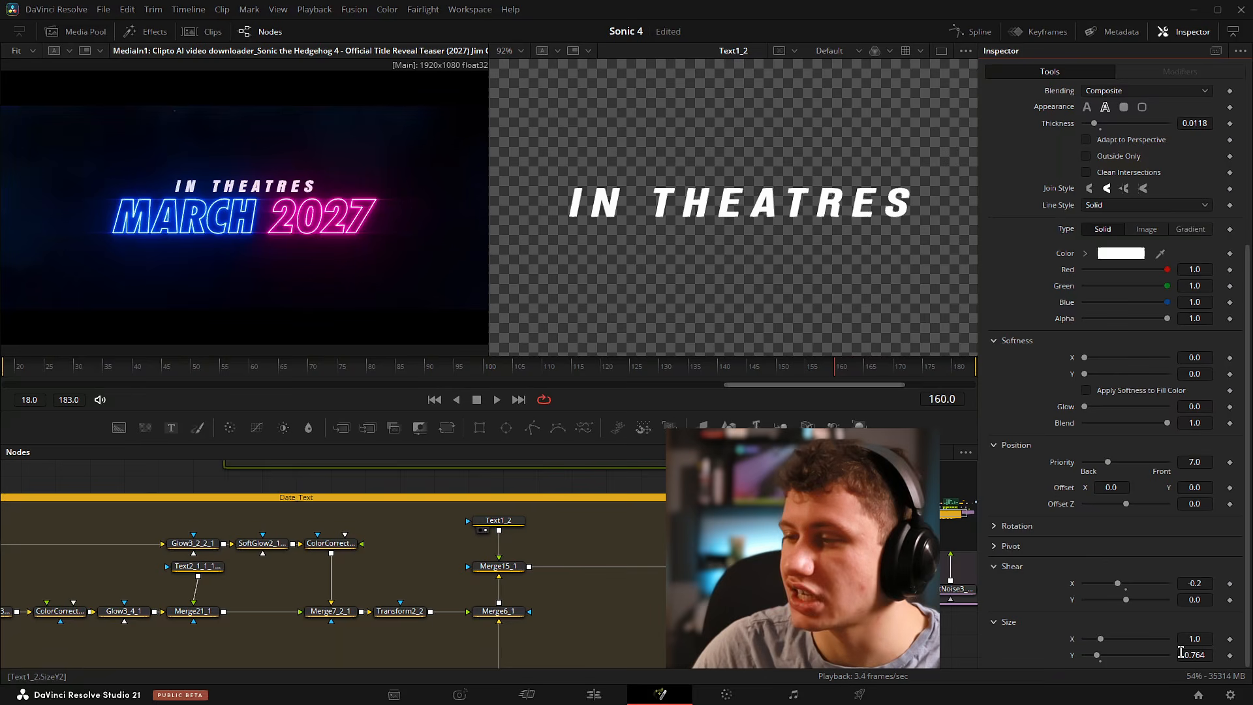
pyautogui.scroll(8, 1171, 300)
pyautogui.click(1016, 160)
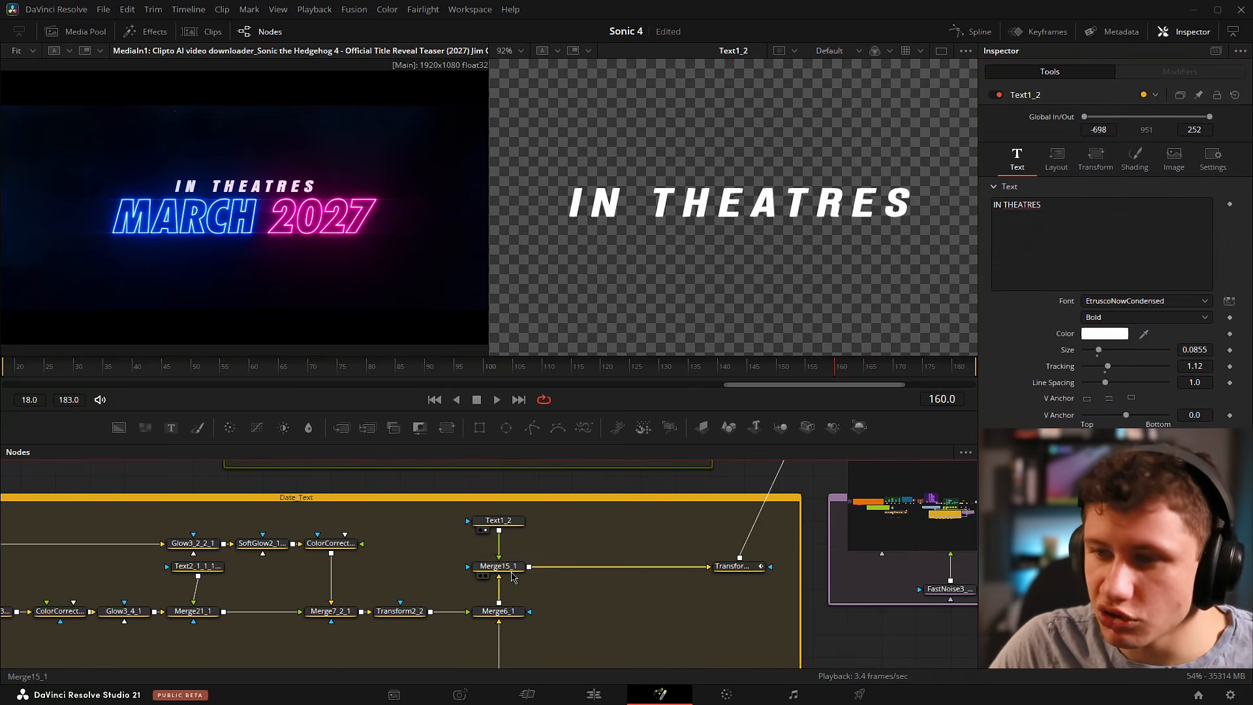
# Show Merge15_1 at full frame in the second viewer, and show Transform13 to review the date text's size animation along the timeline.
pyautogui.press('2')
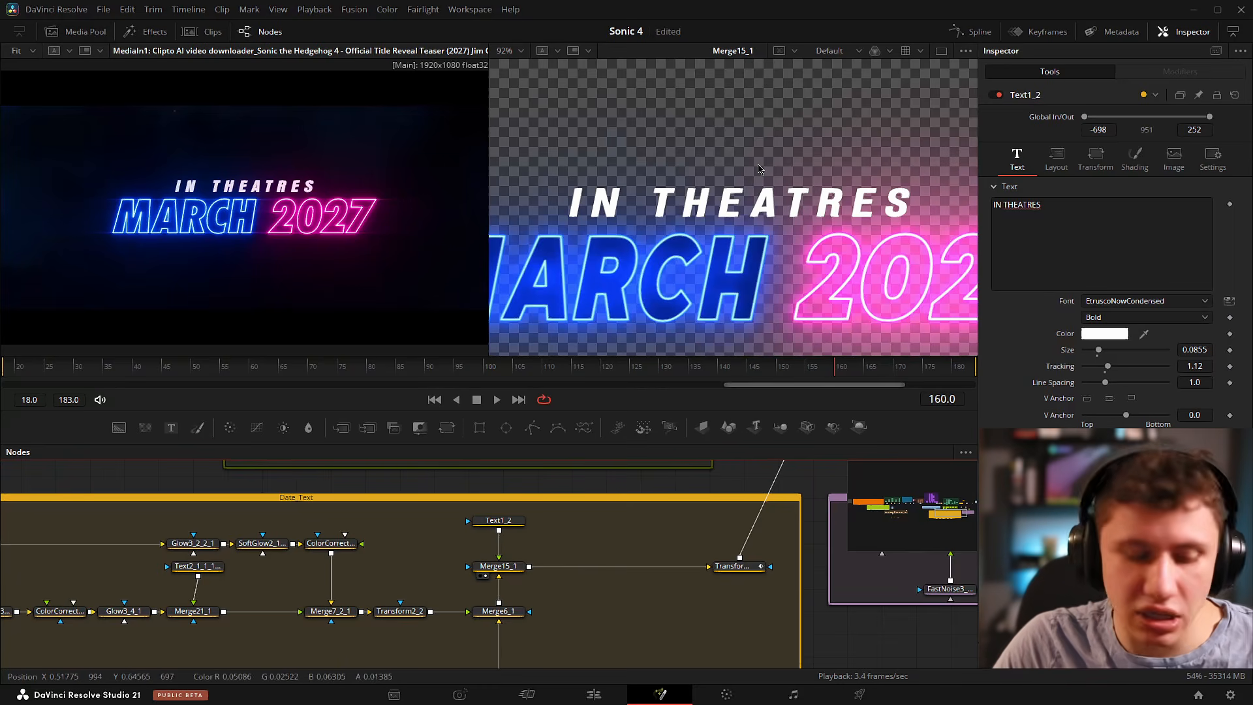
pyautogui.hotkey('ctrl', 'f')
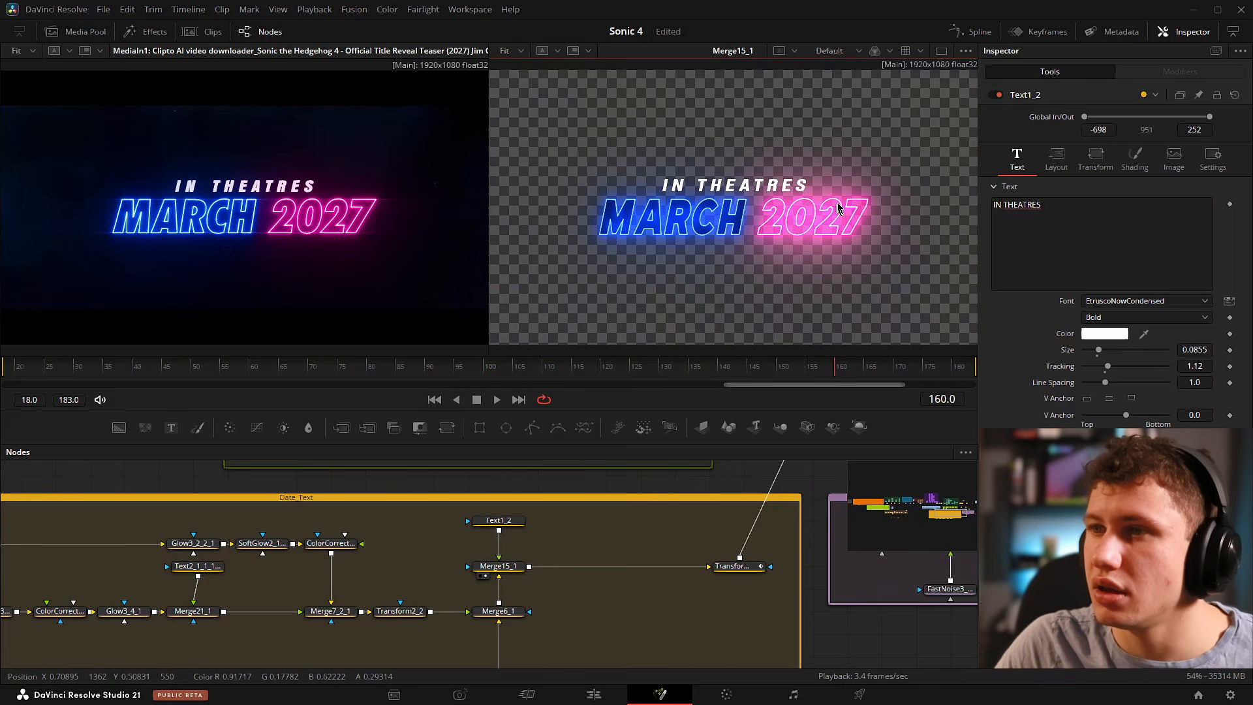
pyautogui.click(751, 567)
pyautogui.moveTo(703, 574); pyautogui.dragTo(503, 586)
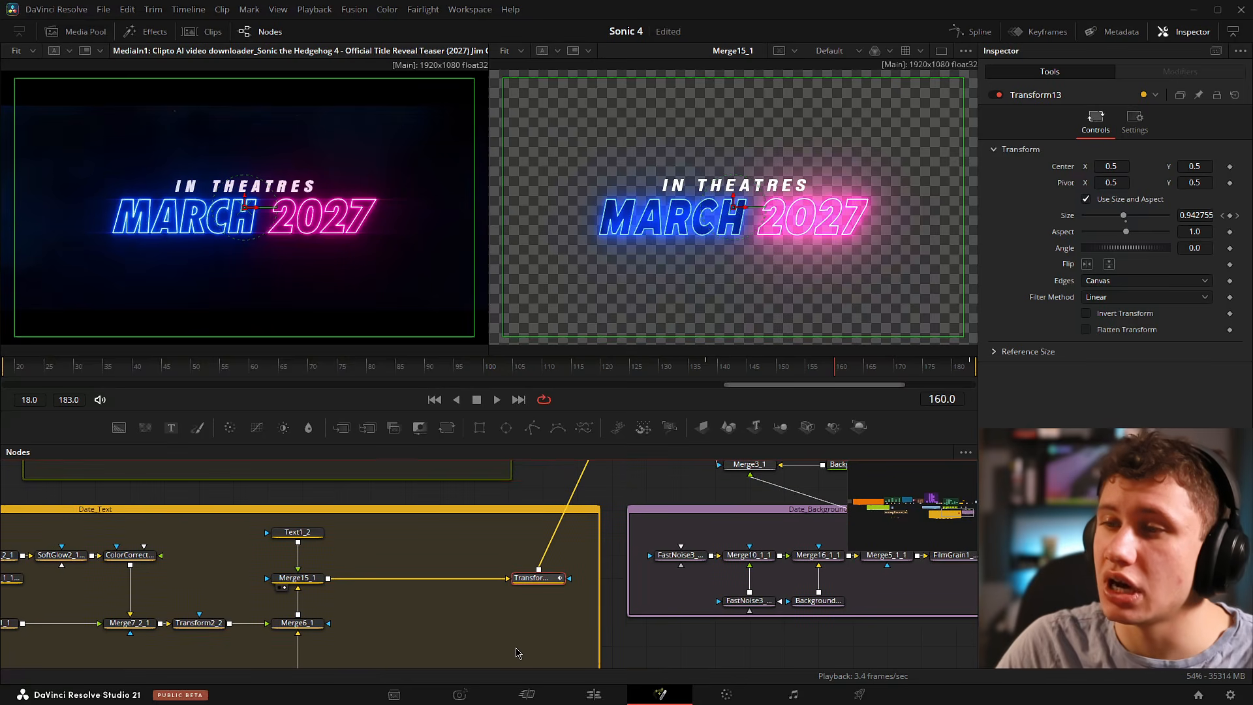
pyautogui.press('2')
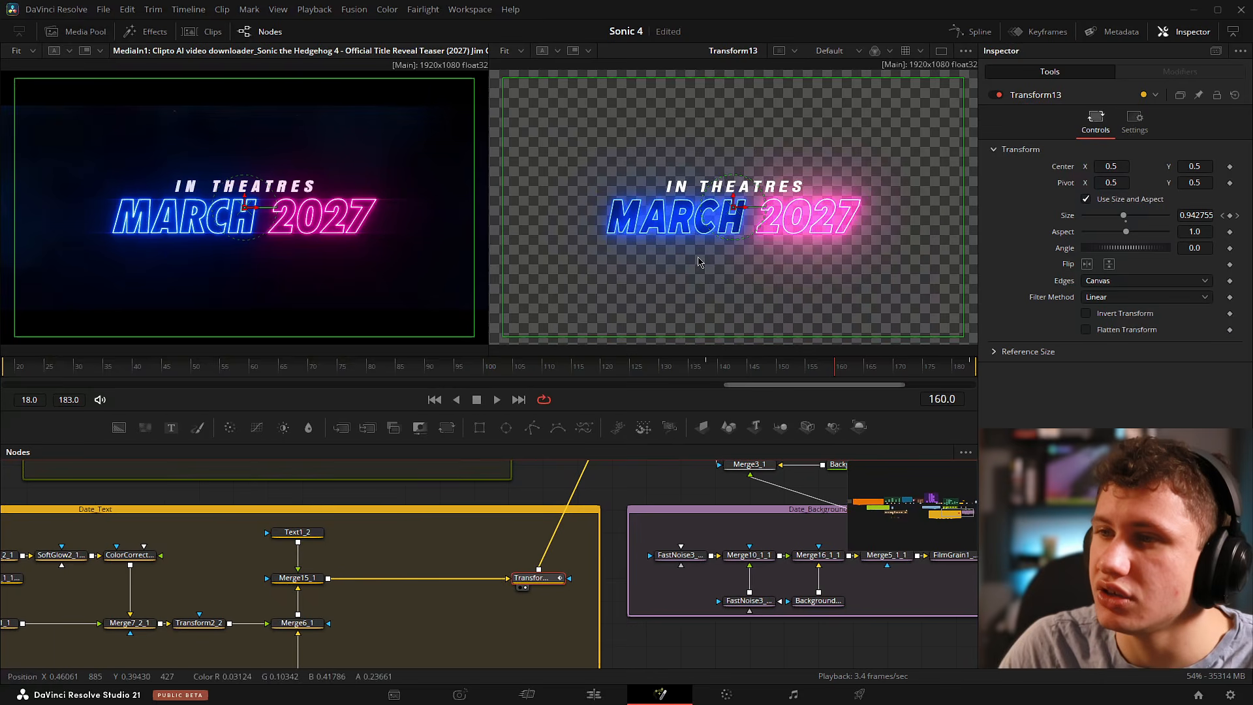
pyautogui.click(697, 370)
pyautogui.moveTo(697, 370); pyautogui.dragTo(887, 385)
# Locate Merge4_1 after the Shatter_Particles group and show it at frame 146 to examine the particles combined with the date text.
pyautogui.moveTo(726, 505); pyautogui.dragTo(649, 626)
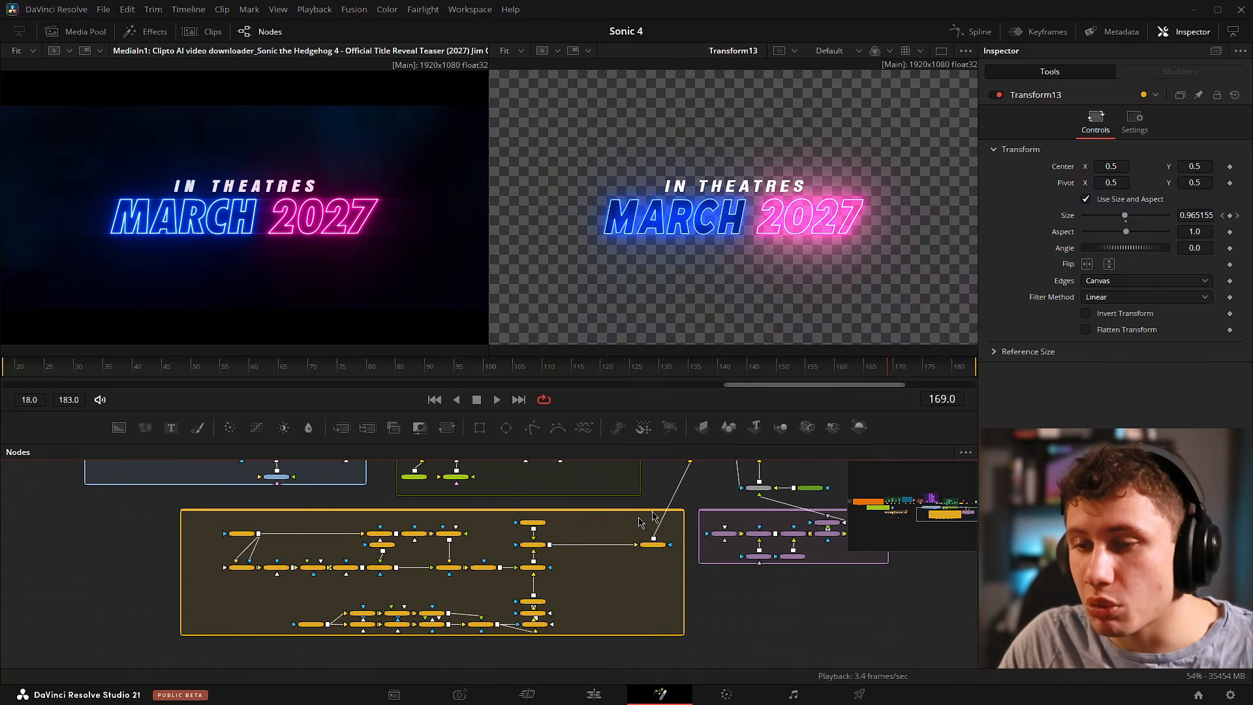
pyautogui.scroll(5, 530, 548)
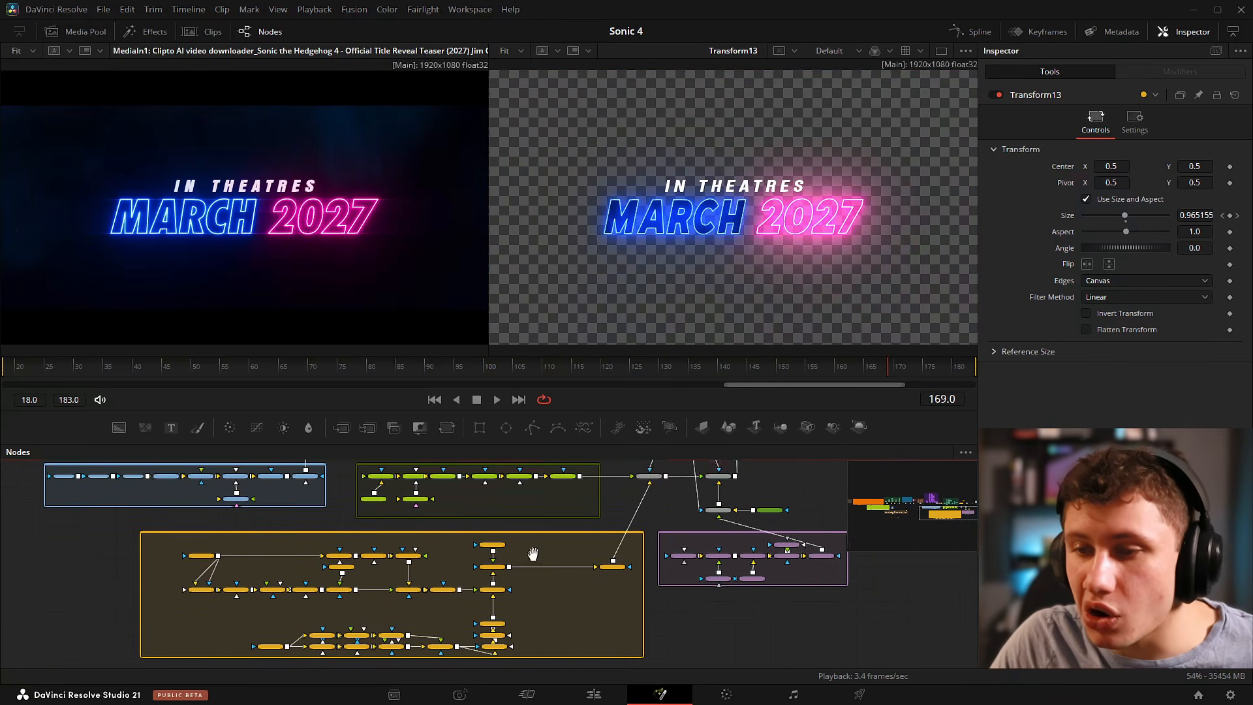
pyautogui.moveTo(724, 532); pyautogui.dragTo(641, 579)
pyautogui.scroll(2, 646, 574)
pyautogui.moveTo(388, 570); pyautogui.dragTo(748, 548)
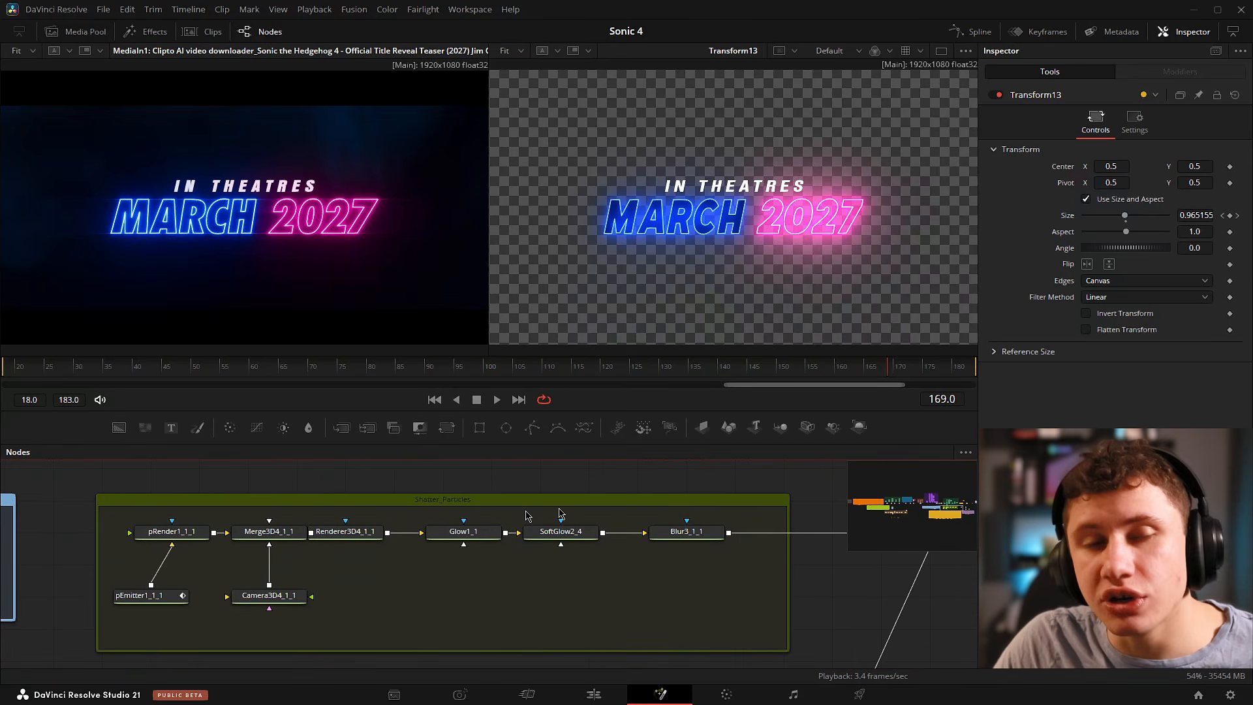
pyautogui.moveTo(550, 550); pyautogui.dragTo(217, 592)
pyautogui.moveTo(591, 577); pyautogui.dragTo(631, 276)
pyautogui.press('2')
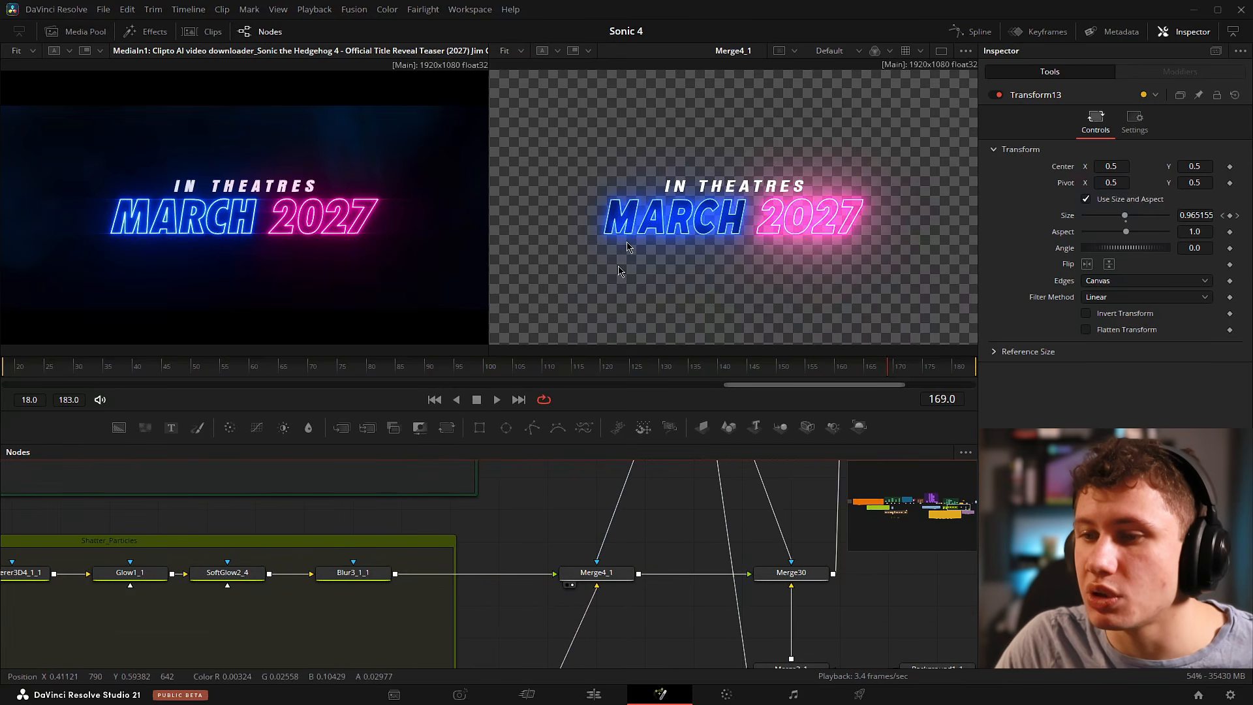
pyautogui.click(770, 381)
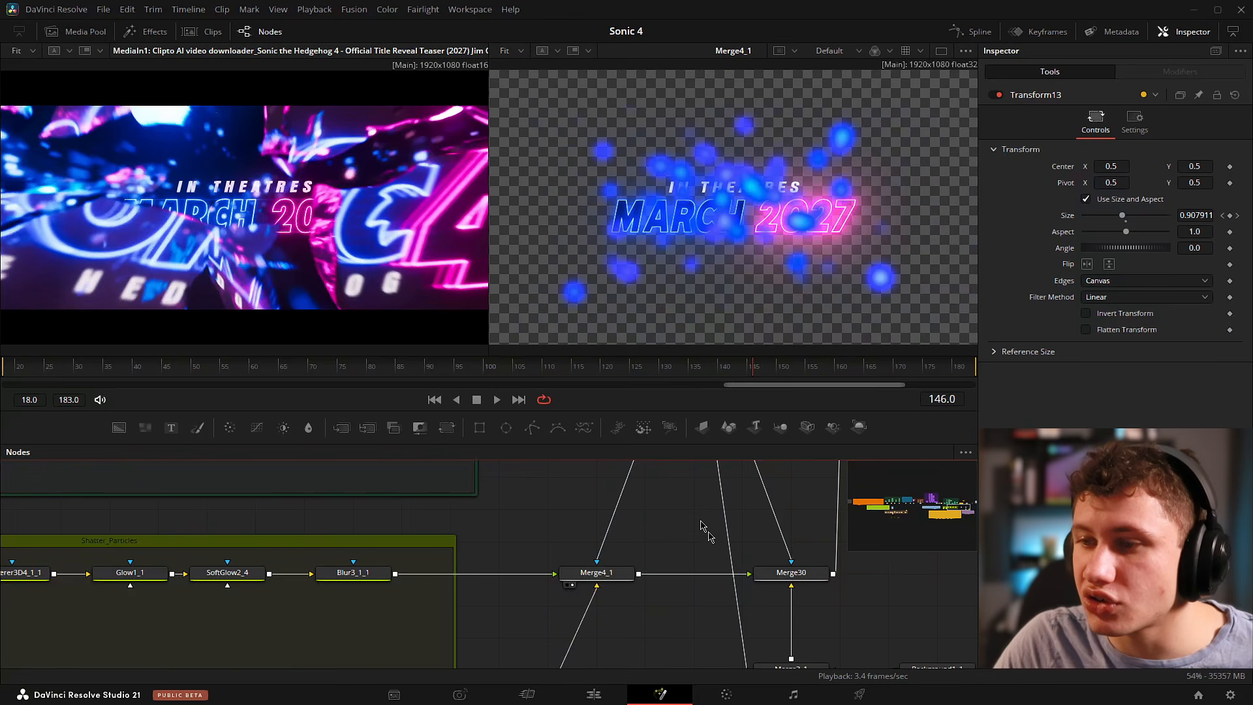
# Follow Merge3_1 to the Date_Background group, and show Merge30 to examine the date text and particles over the background.
pyautogui.moveTo(732, 600); pyautogui.dragTo(645, 562)
pyautogui.moveTo(805, 582); pyautogui.dragTo(708, 599)
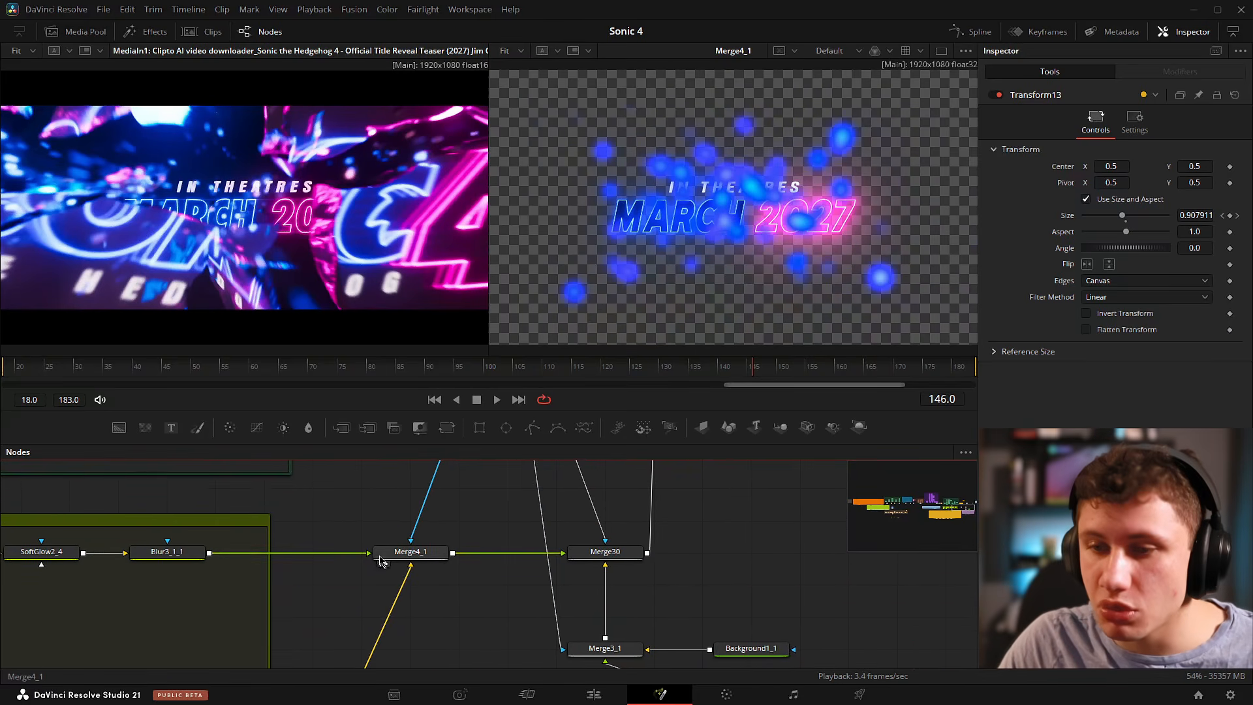
pyautogui.scroll(-5, 392, 574)
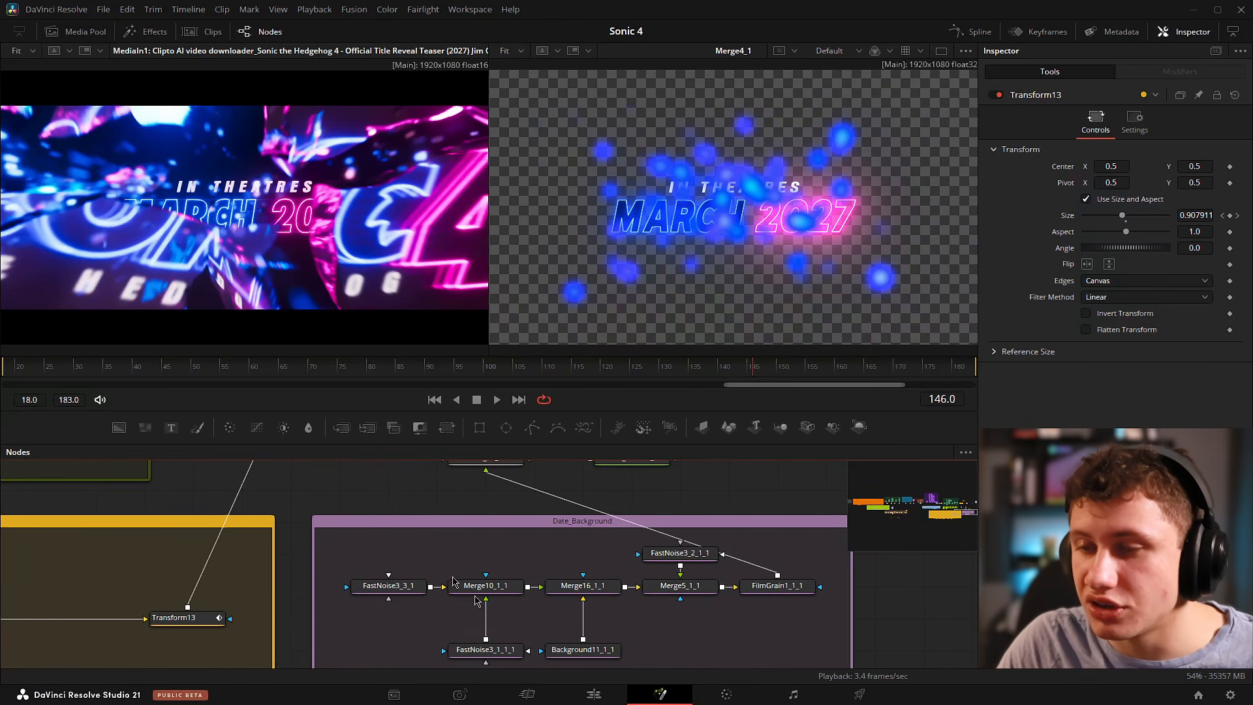
pyautogui.moveTo(607, 467); pyautogui.dragTo(652, 576)
pyautogui.moveTo(577, 533); pyautogui.dragTo(606, 254)
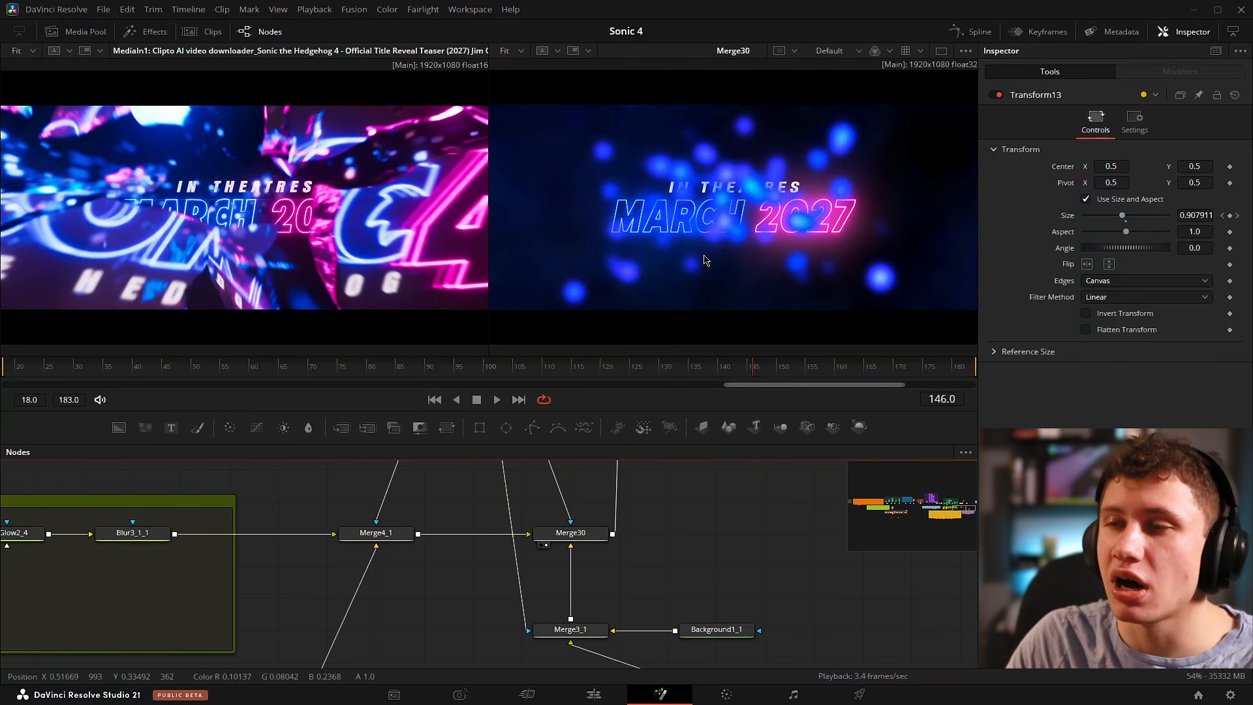
# Trace the LetterBox mask's connections to Merge4_1, Merge30 and the other masked nodes in the node graph.
pyautogui.scroll(-2, 696, 524)
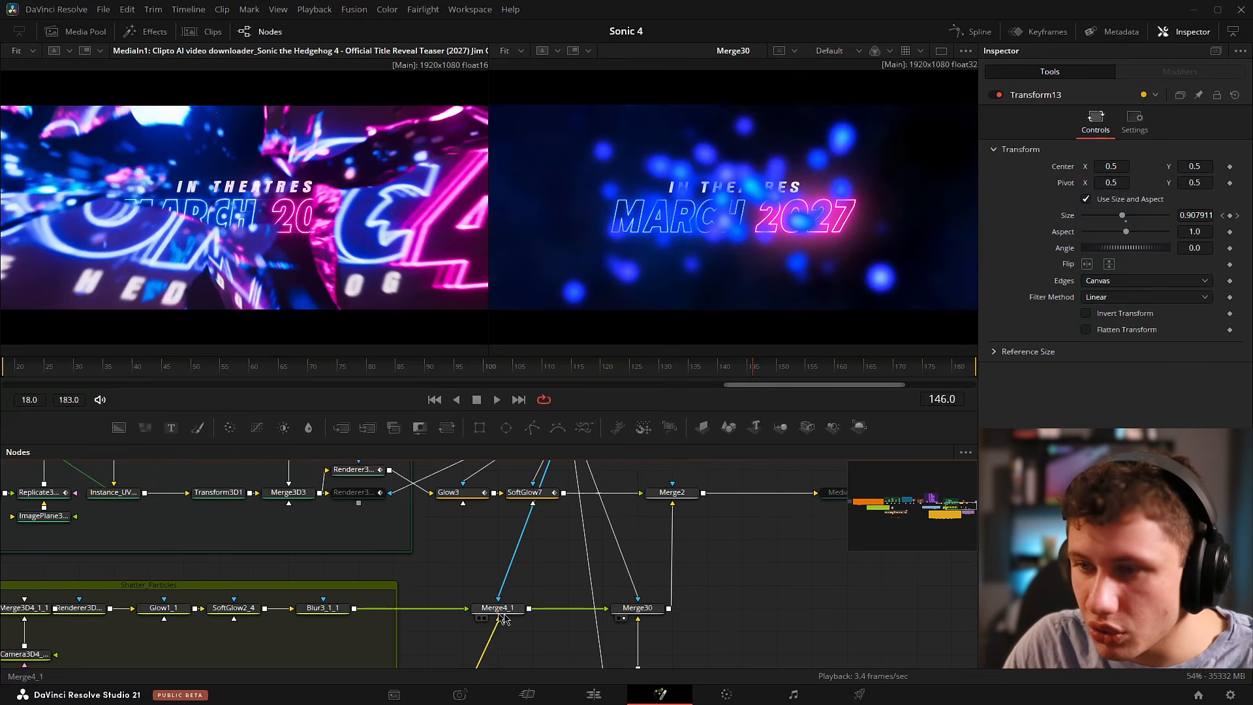
pyautogui.moveTo(484, 605); pyautogui.dragTo(506, 531)
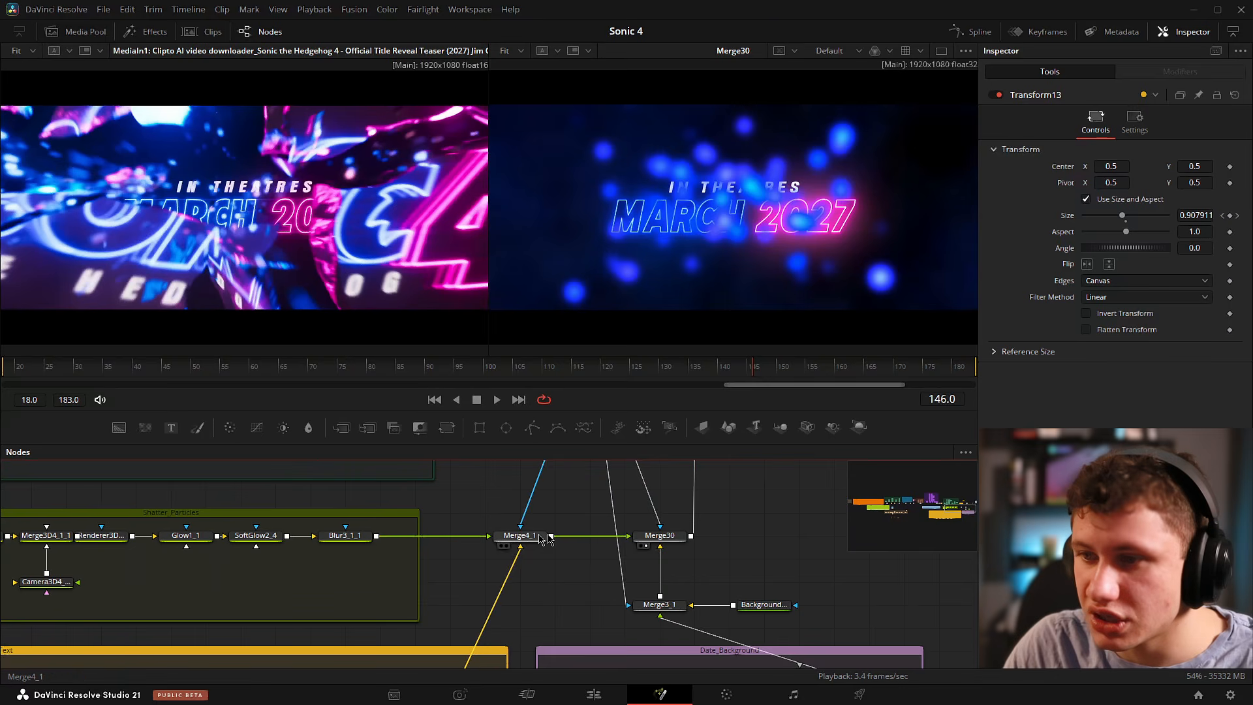
pyautogui.scroll(5, 542, 539)
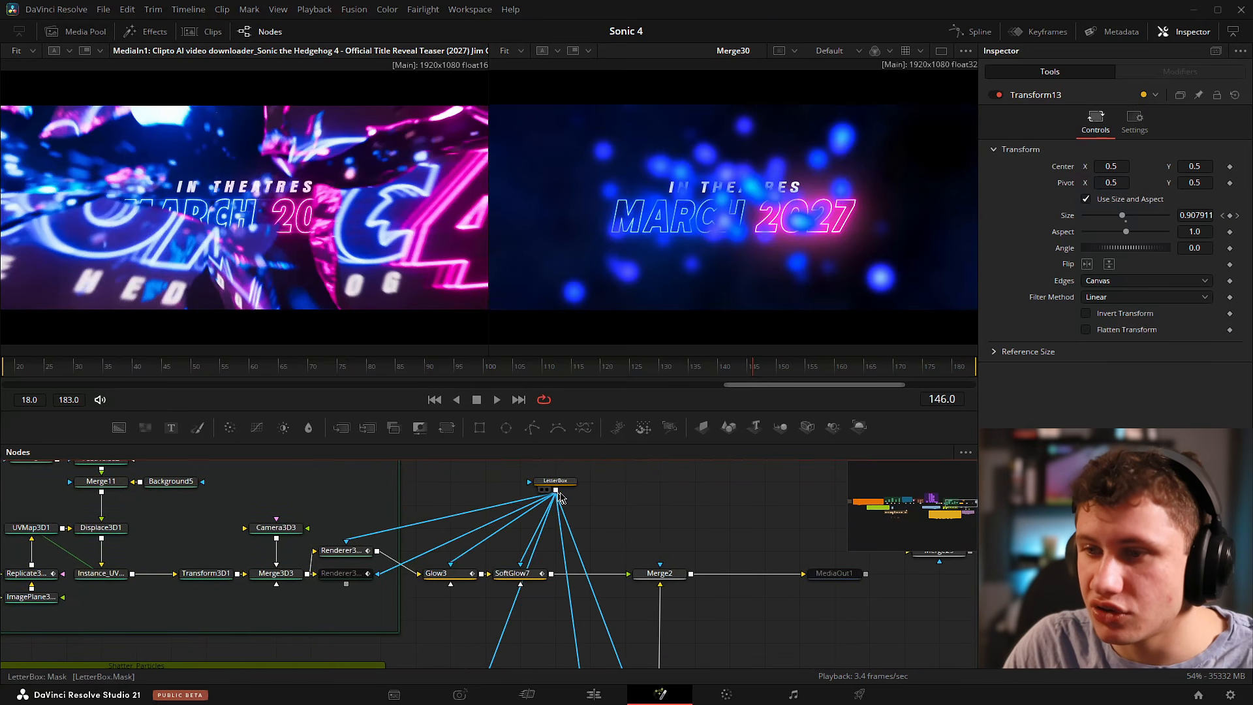
pyautogui.scroll(-2, 638, 520)
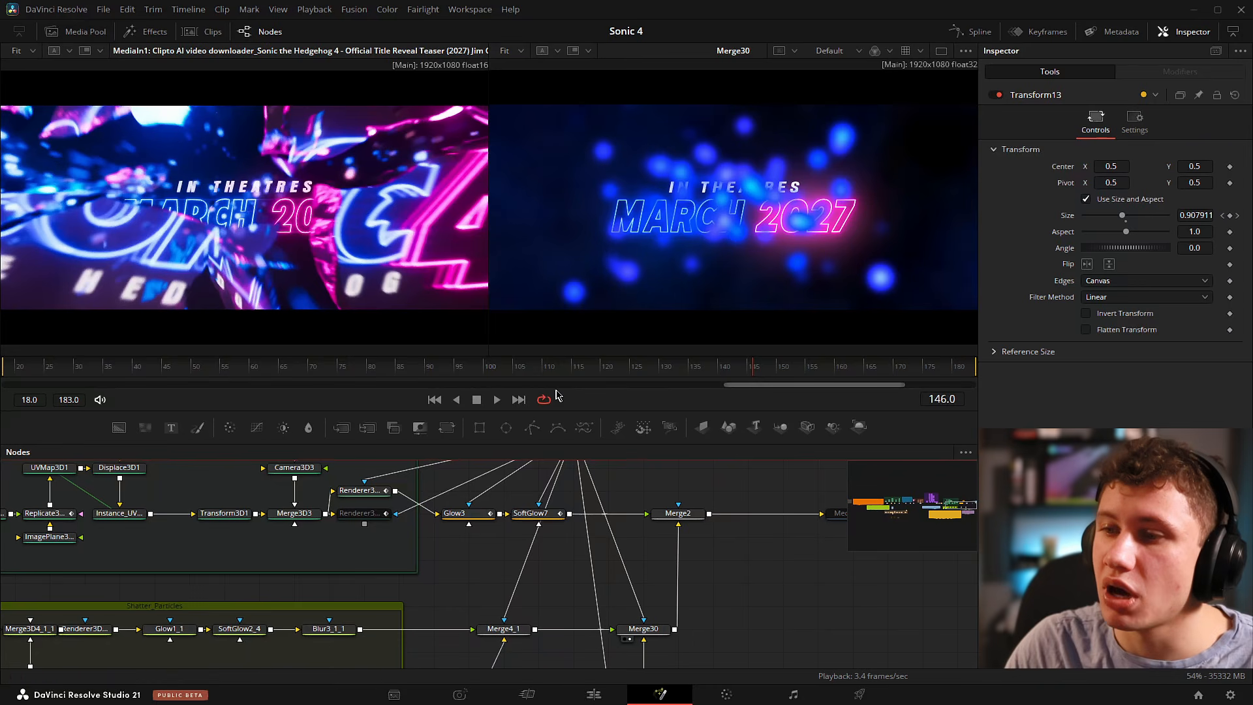
# Select Merge2 and trace how the date section feeds into it through Merge30 within the whole node graph.
pyautogui.moveTo(793, 566); pyautogui.dragTo(595, 554)
pyautogui.click(481, 500)
pyautogui.moveTo(270, 596); pyautogui.dragTo(379, 518)
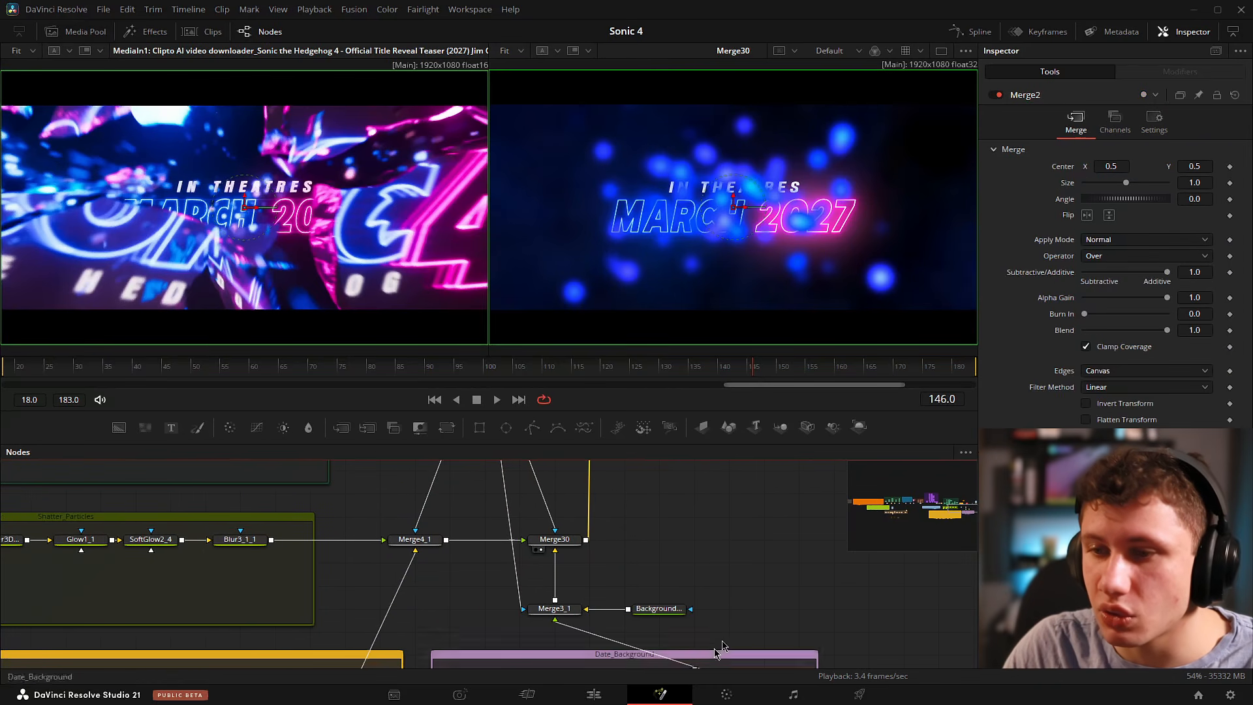
pyautogui.scroll(-6, 722, 647)
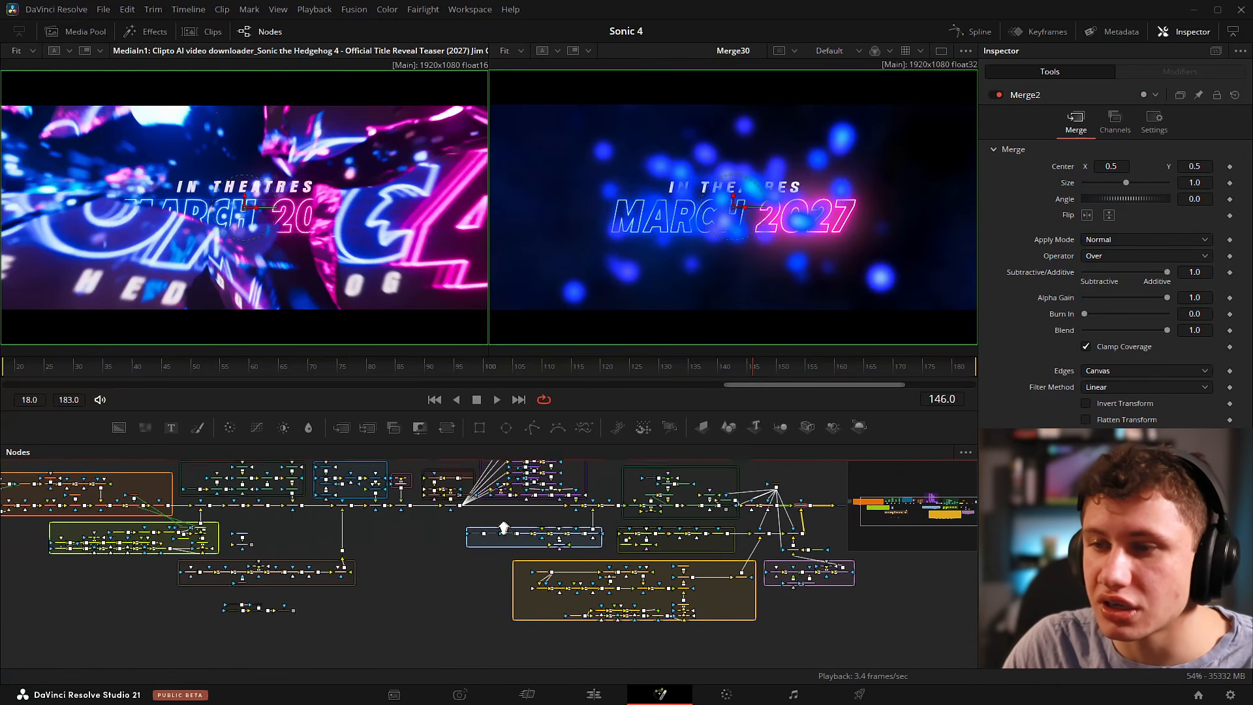
pyautogui.scroll(-1, 504, 527)
pyautogui.scroll(5, 792, 491)
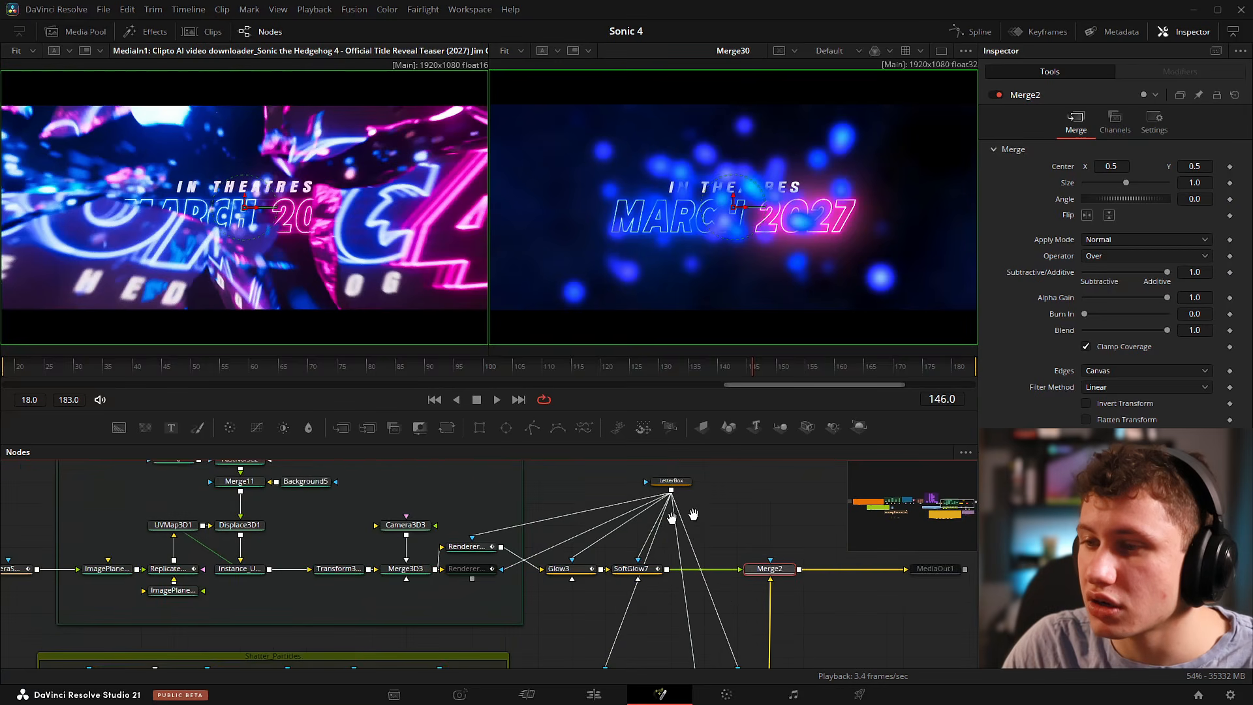
# Show Merge2 and MediaOut1 in the second viewer, and scrub the timeline to compare the shatter-to-date transition with the original teaser.
pyautogui.press('2')
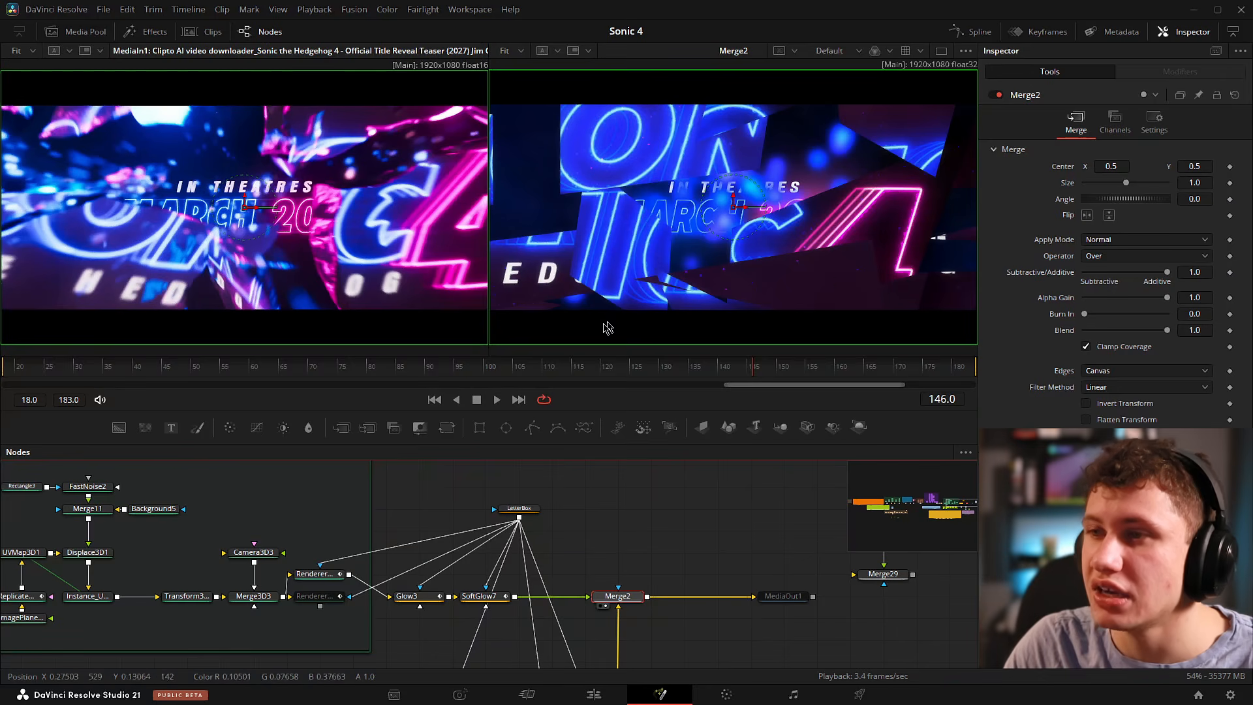
pyautogui.moveTo(743, 373); pyautogui.dragTo(783, 370)
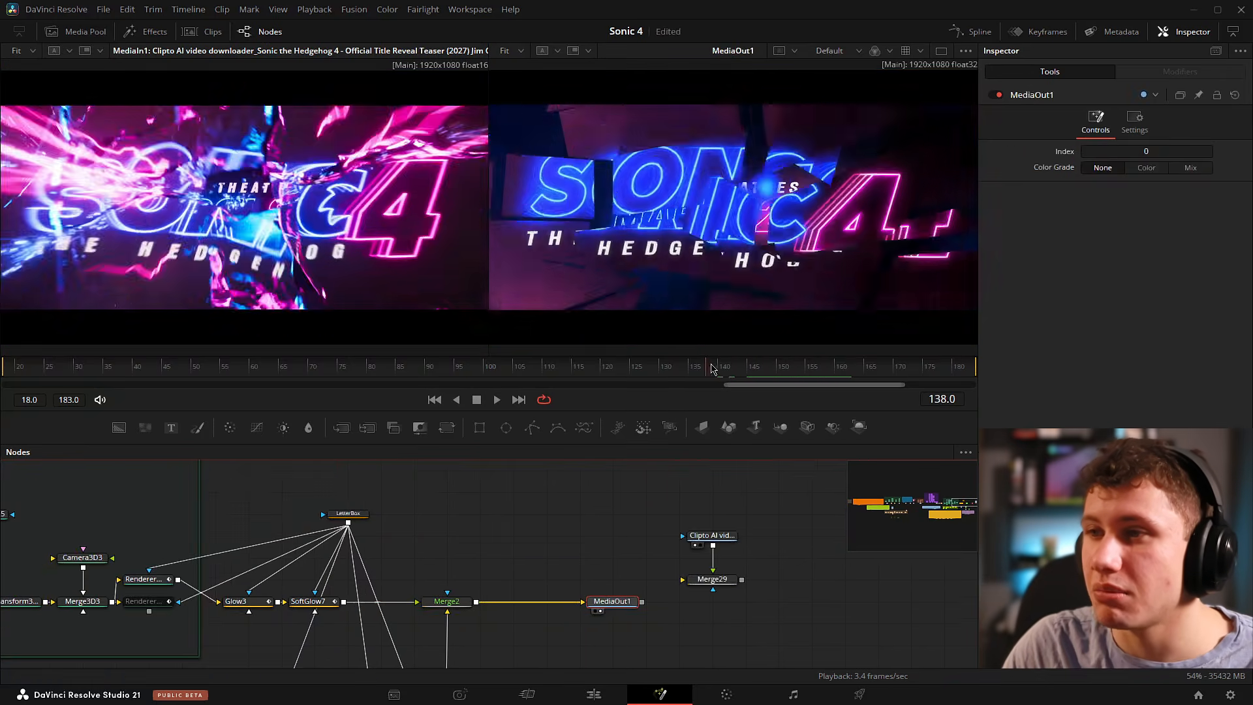
pyautogui.moveTo(751, 366); pyautogui.dragTo(846, 370)
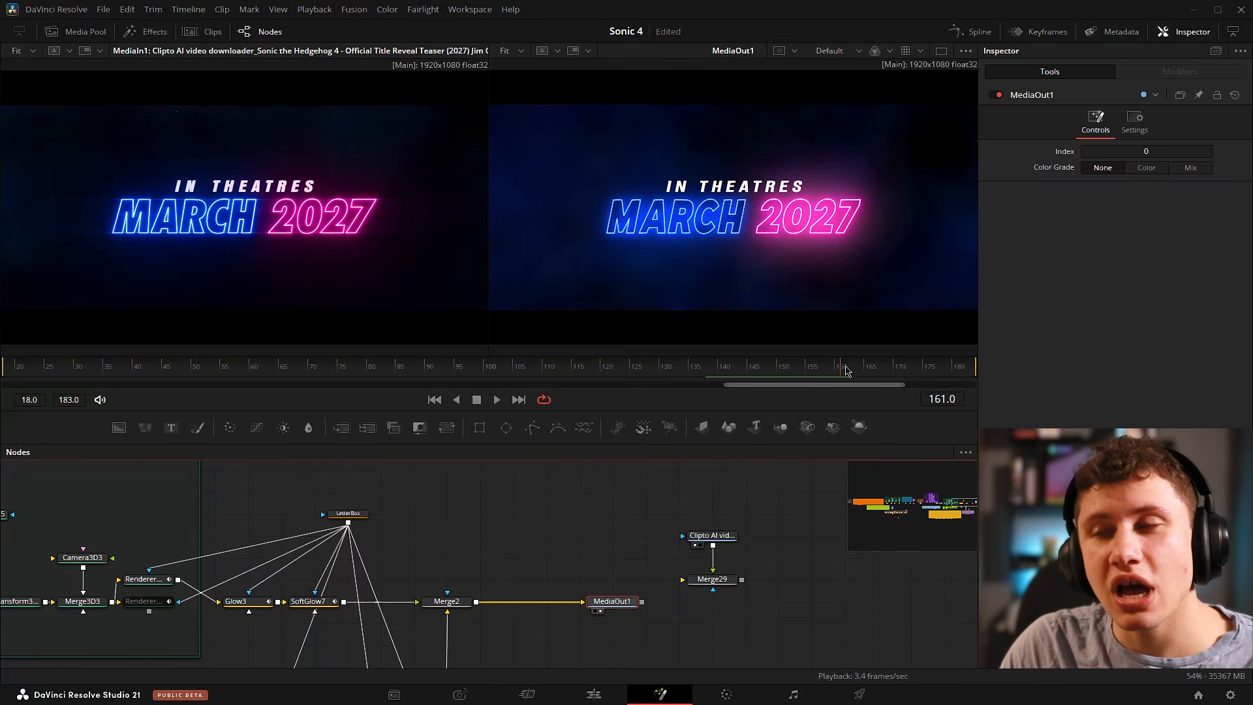